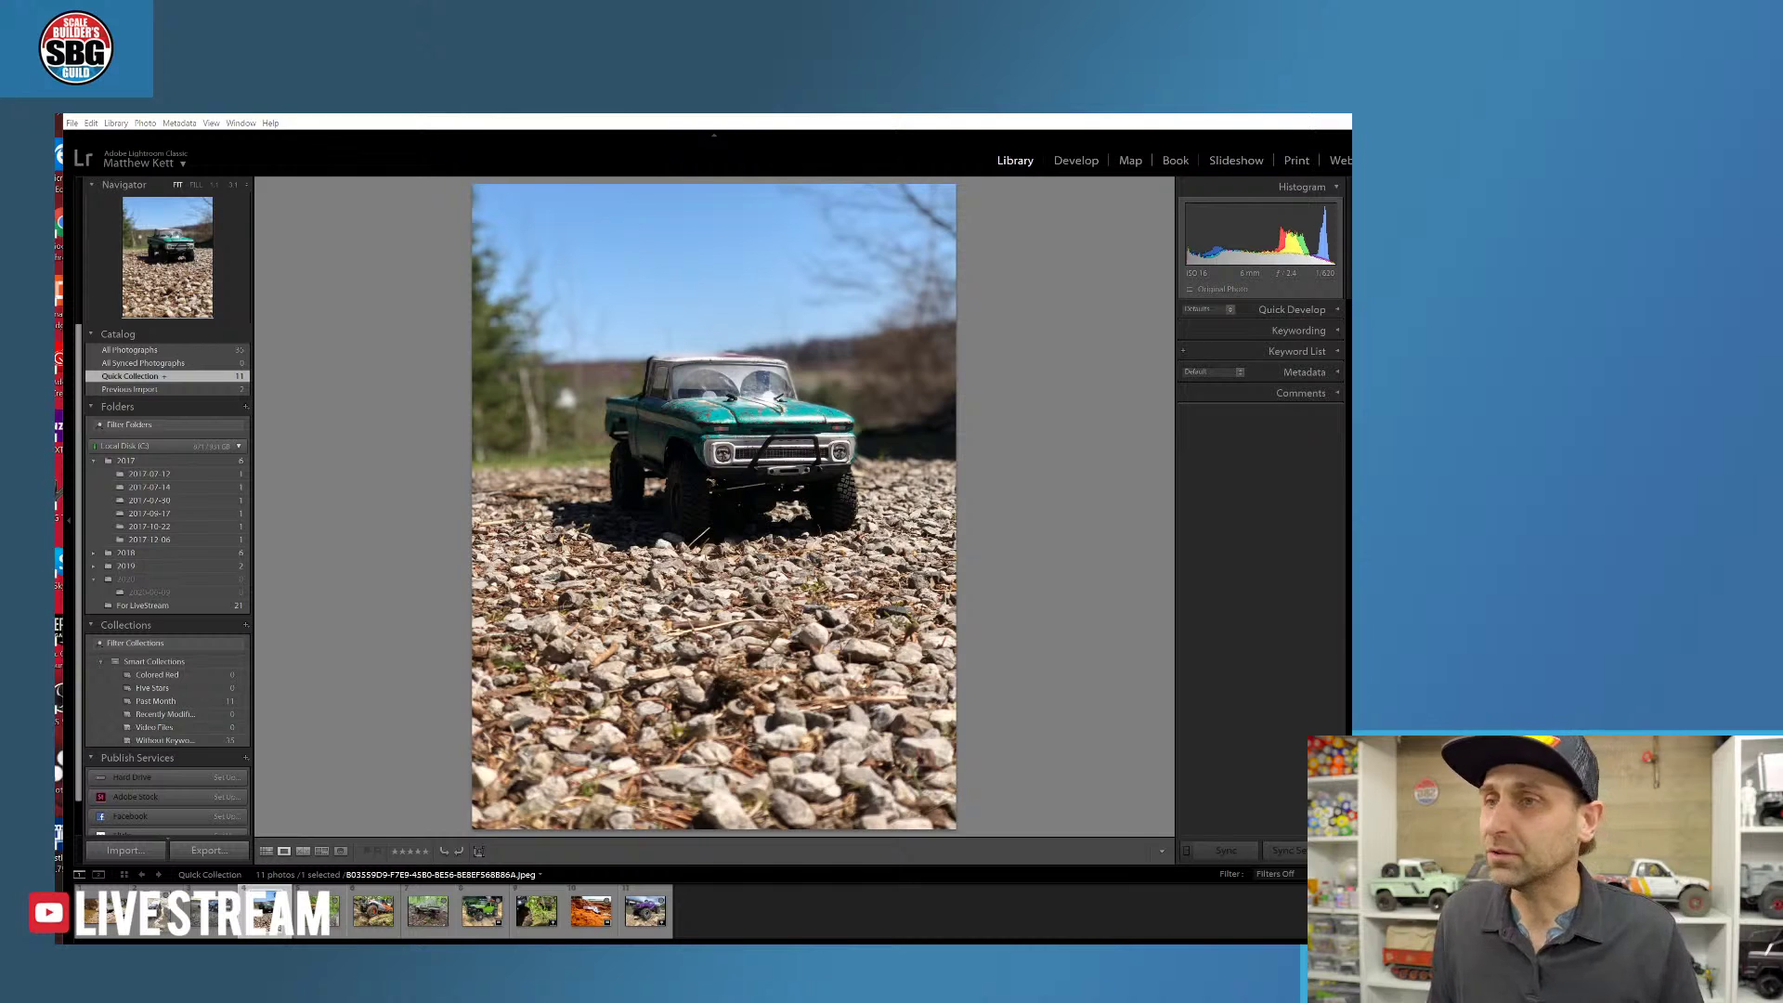
pyautogui.click(59, 486)
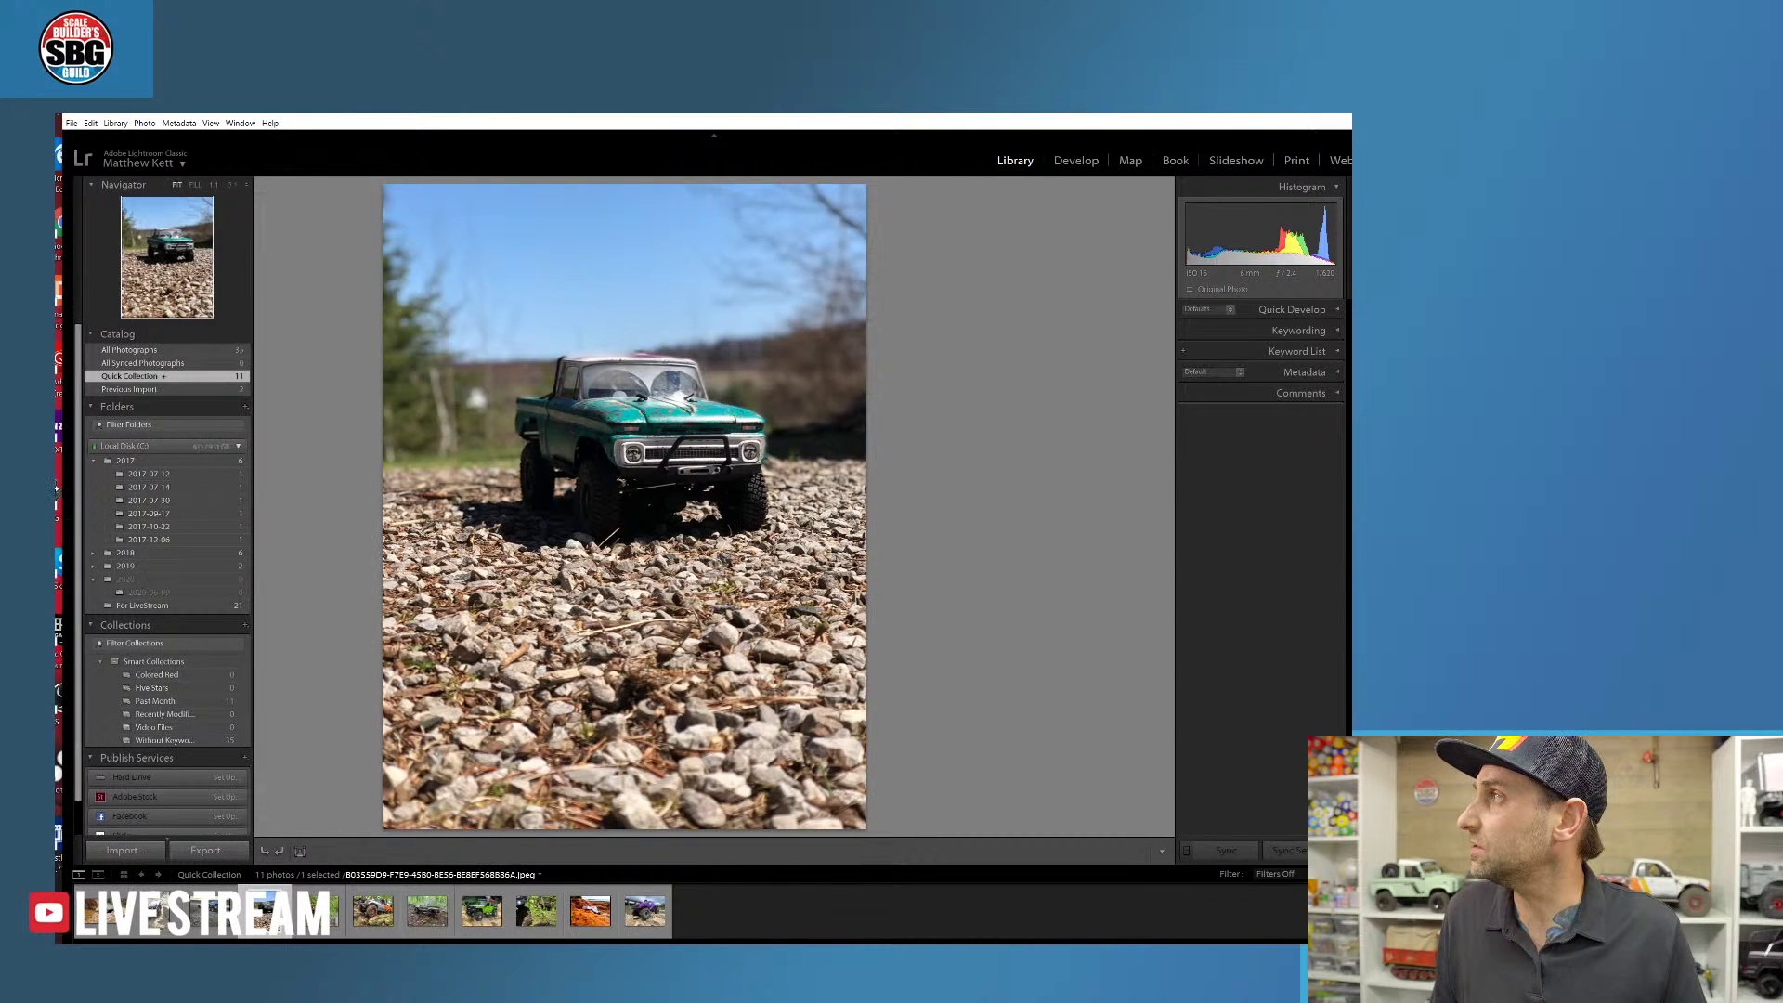
pyautogui.moveTo(60, 488); pyautogui.dragTo(55, 492)
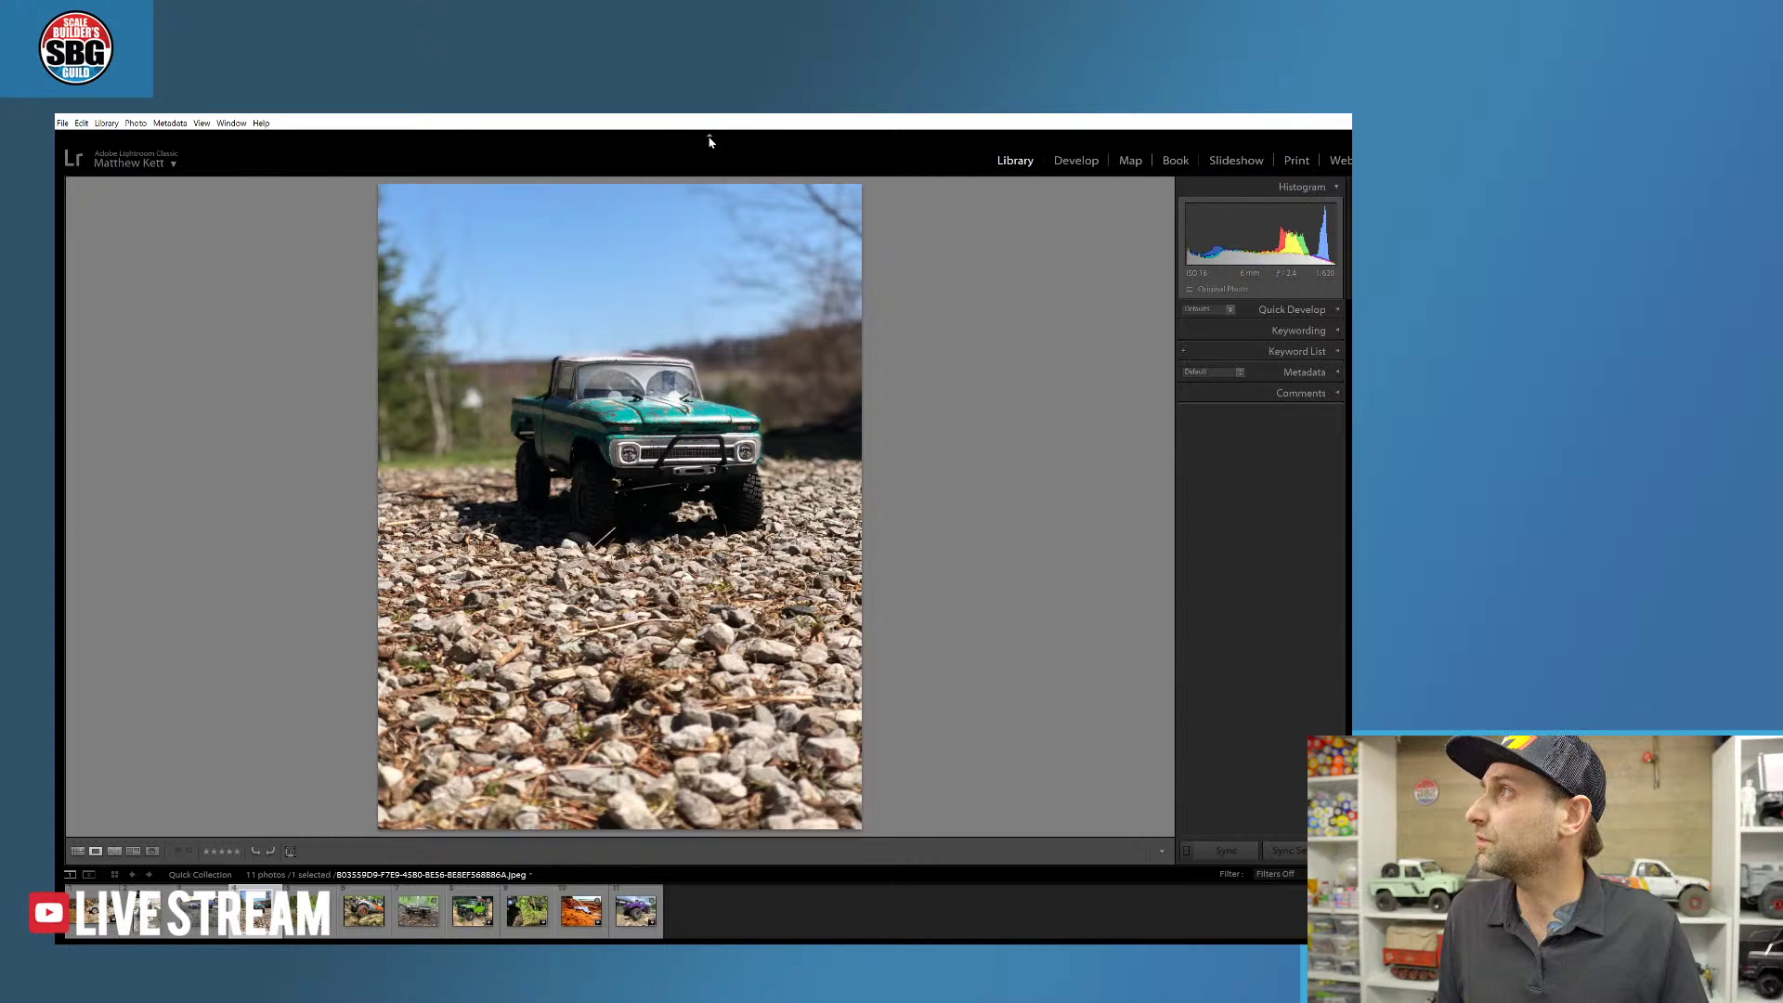
pyautogui.click(60, 460)
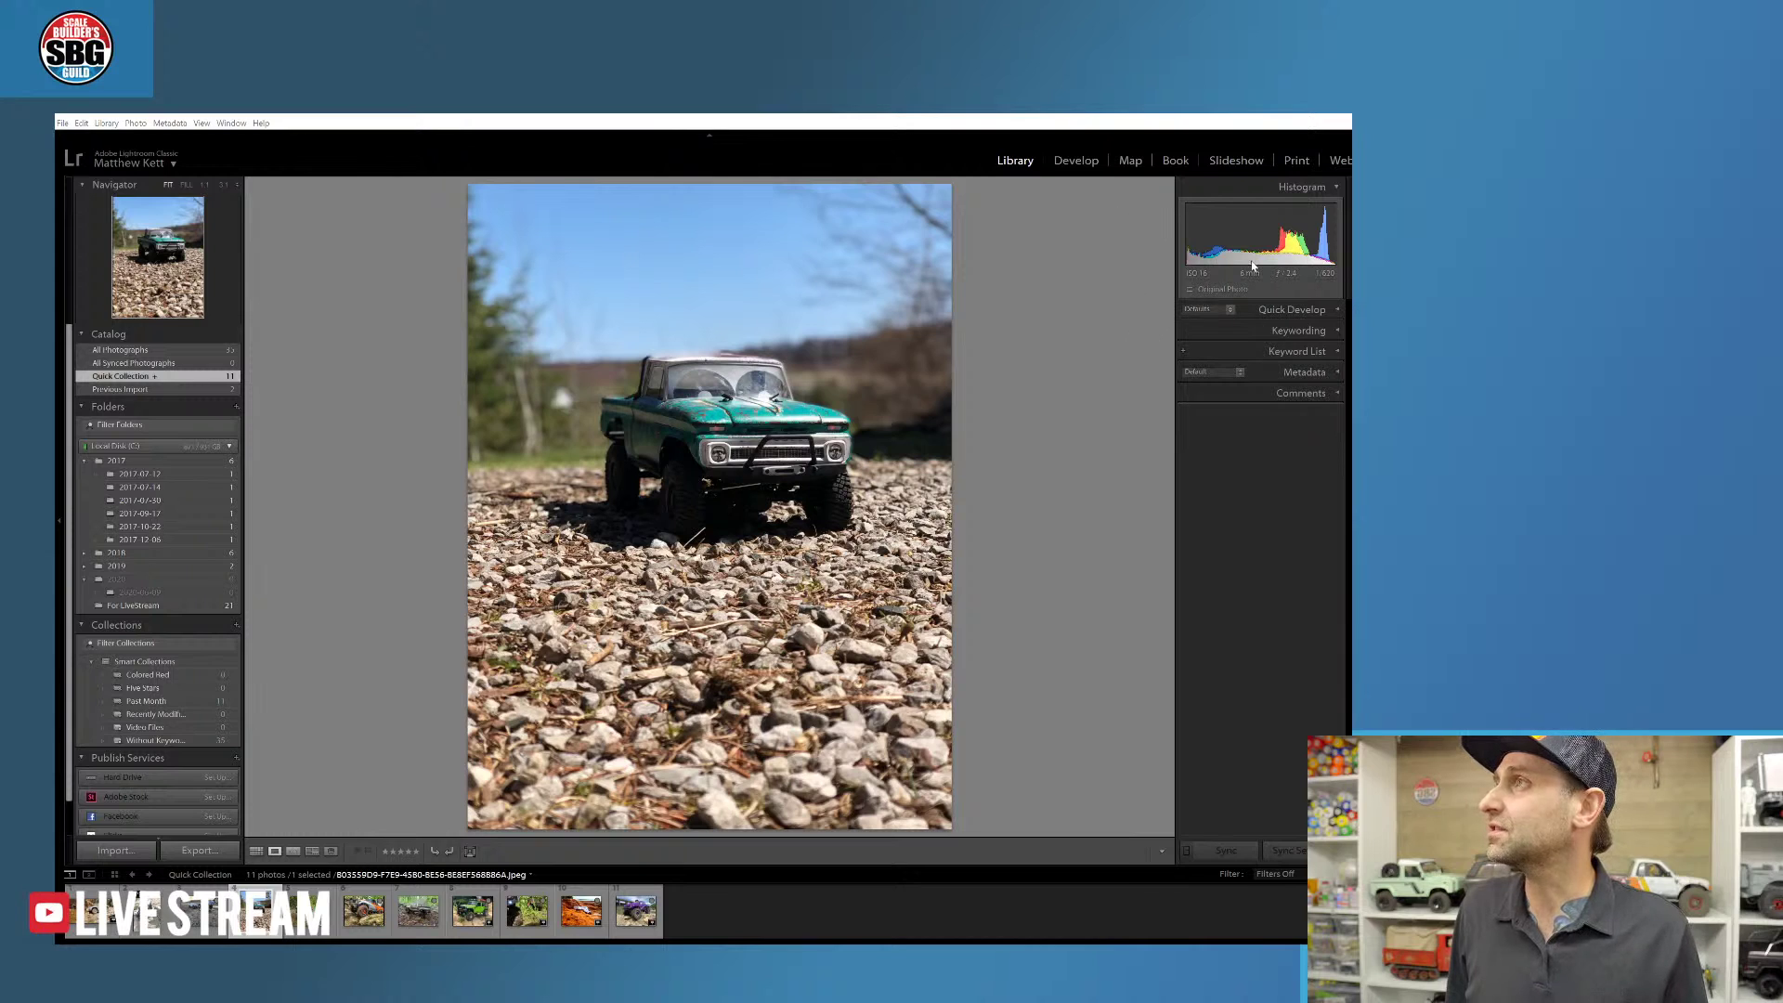
# - Switch the green truck photo to the Develop module for editing
pyautogui.click(1070, 162)
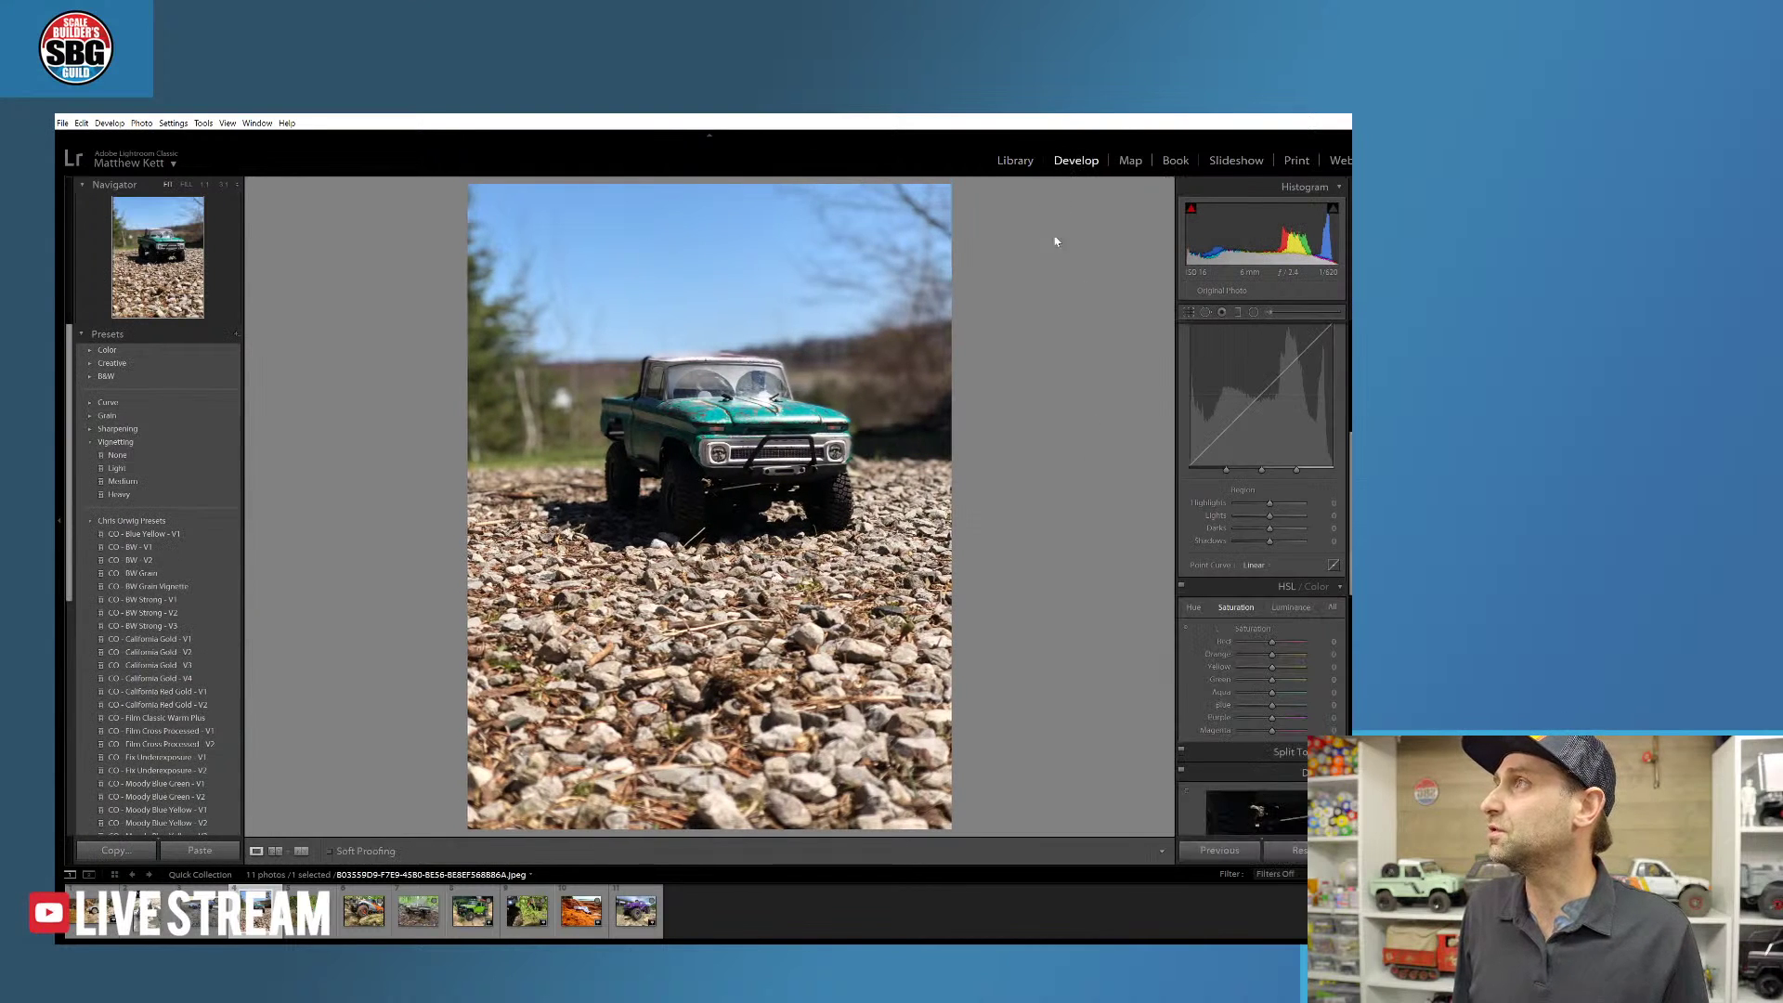
# - Try a freeform crop of the truck photo that trims the gravel in front and the sky above
pyautogui.click(1190, 313)
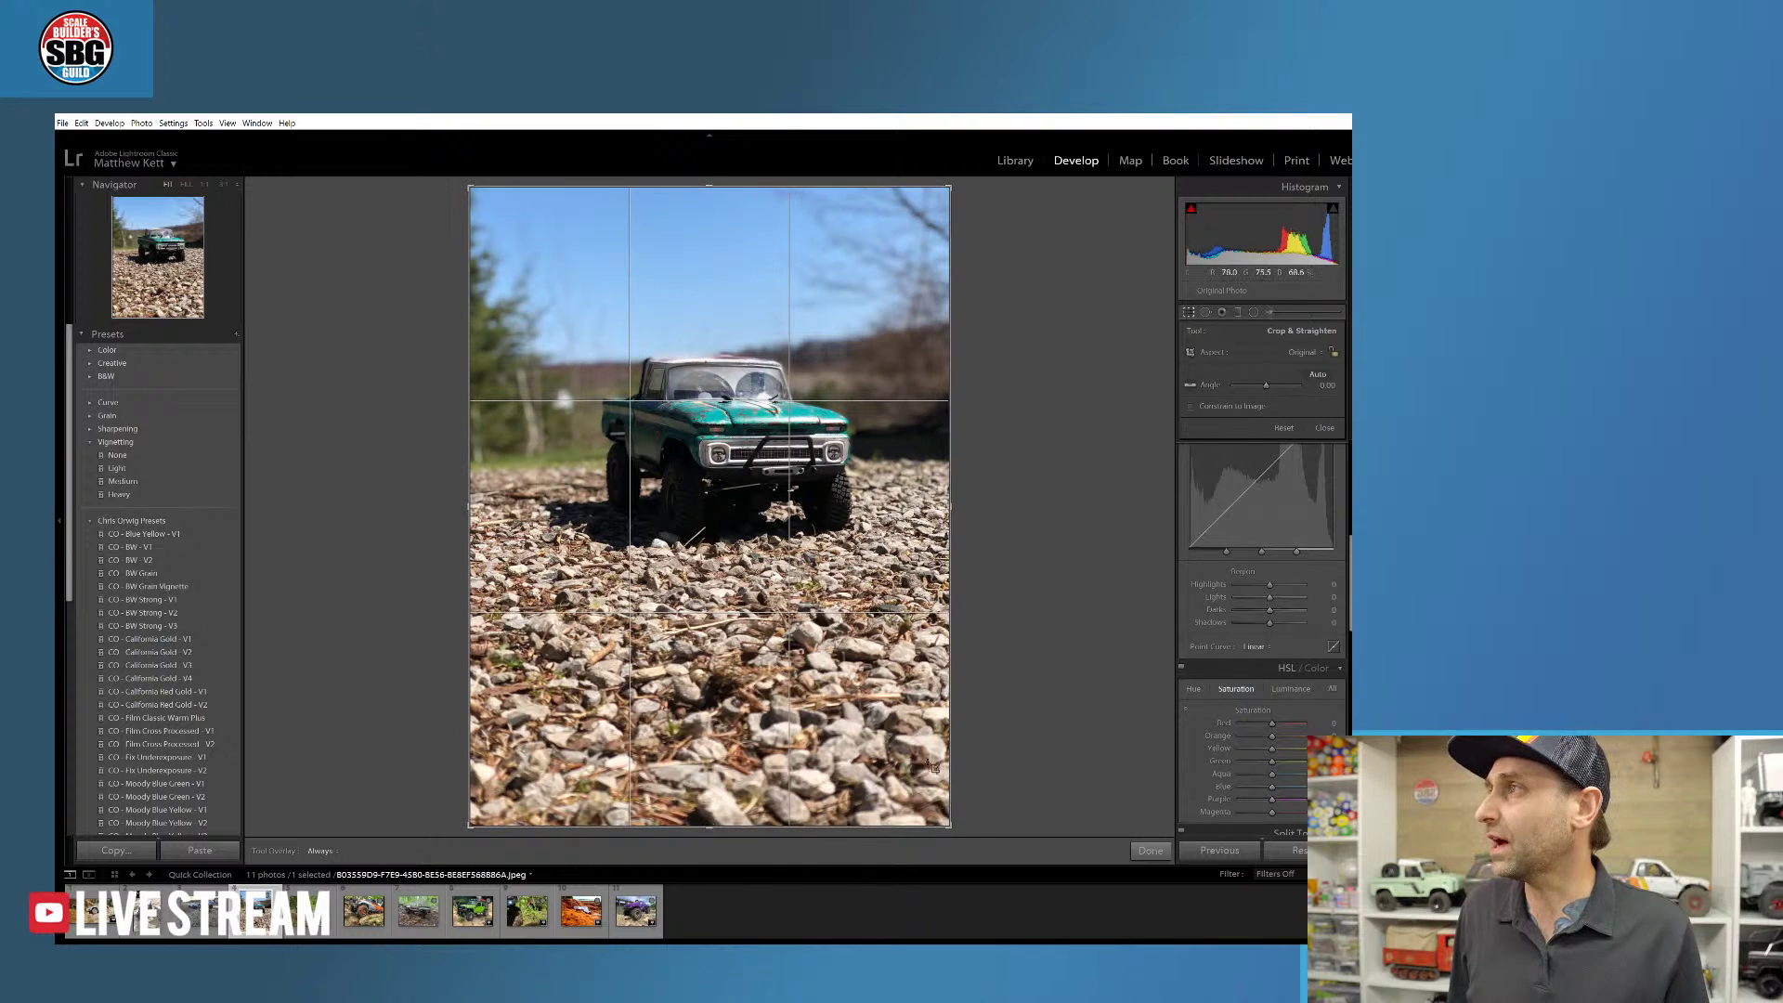
pyautogui.moveTo(707, 826); pyautogui.dragTo(709, 744)
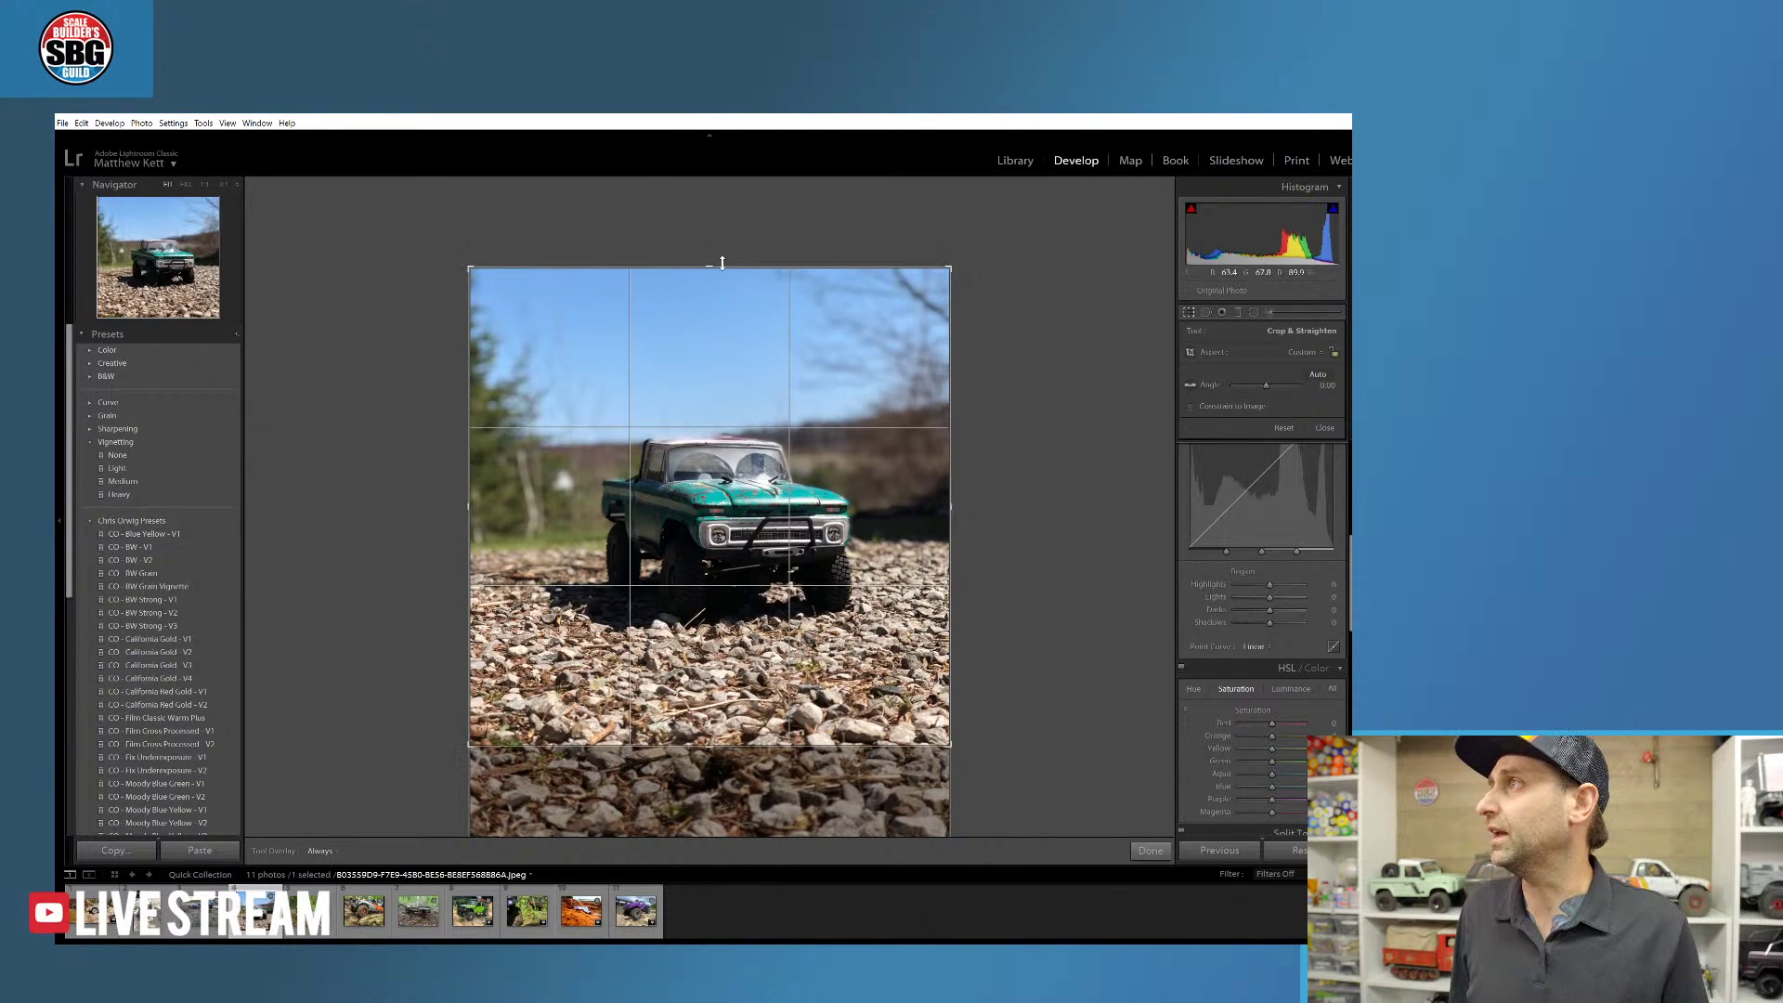
pyautogui.moveTo(724, 264); pyautogui.dragTo(708, 303)
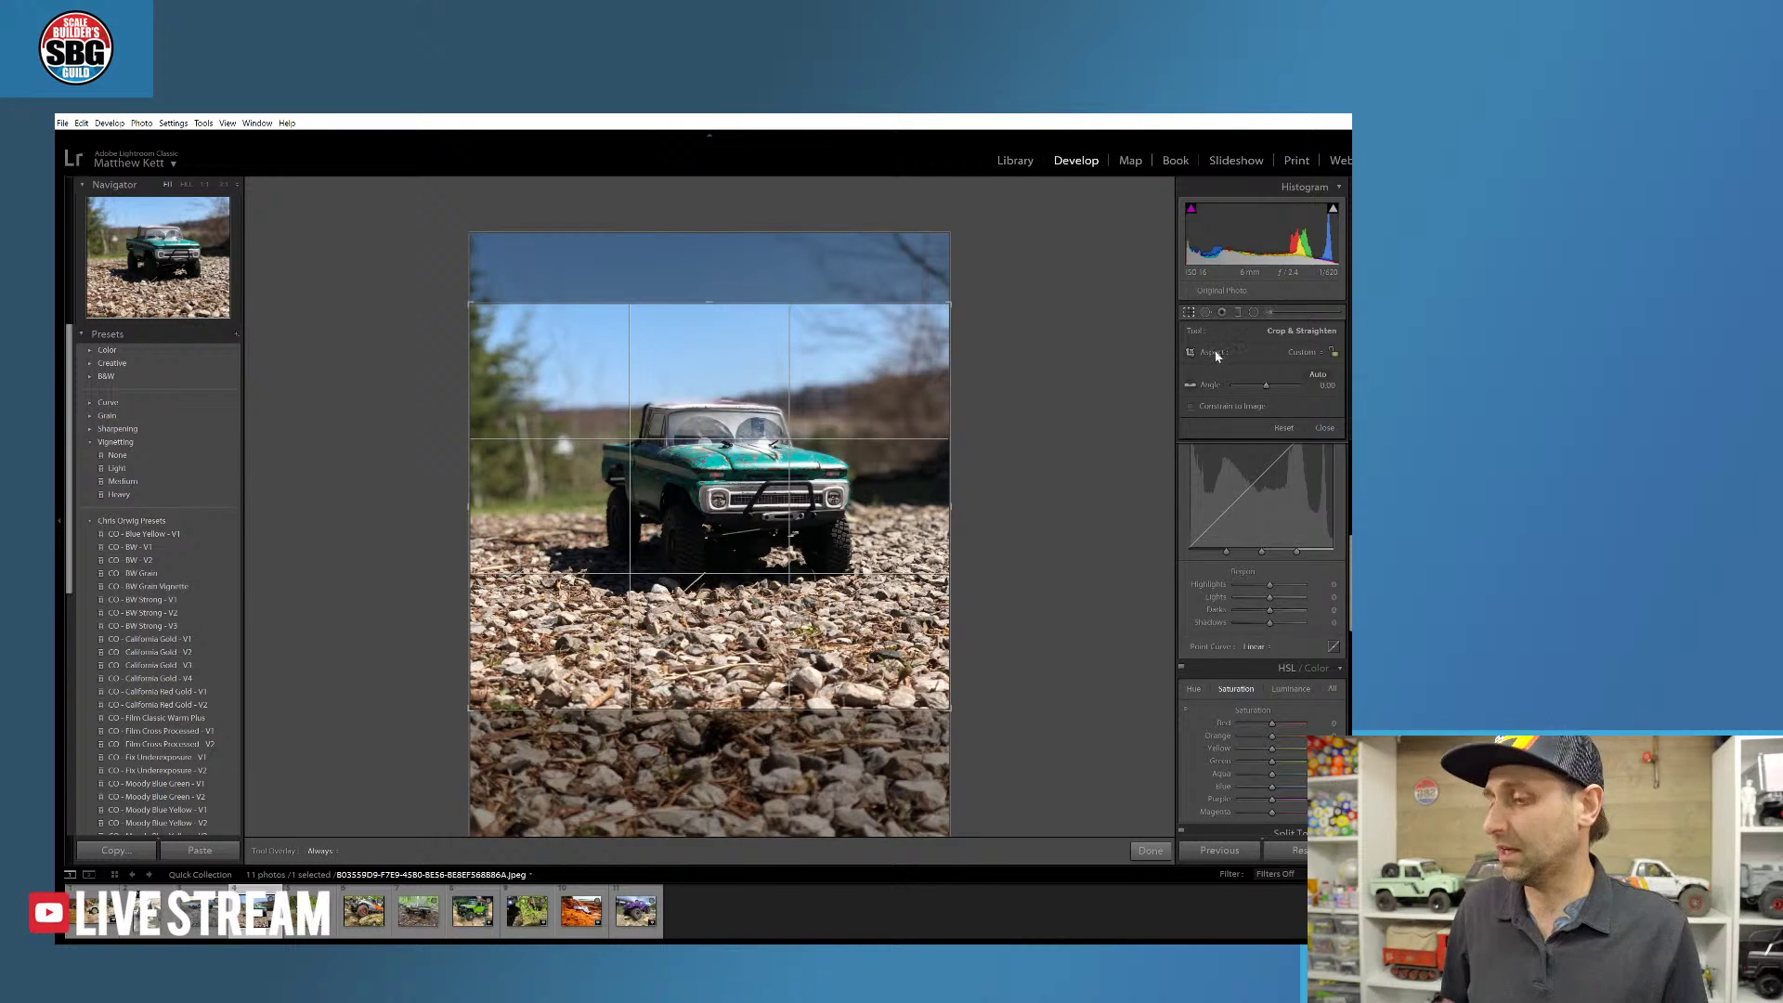
pyautogui.press('r')
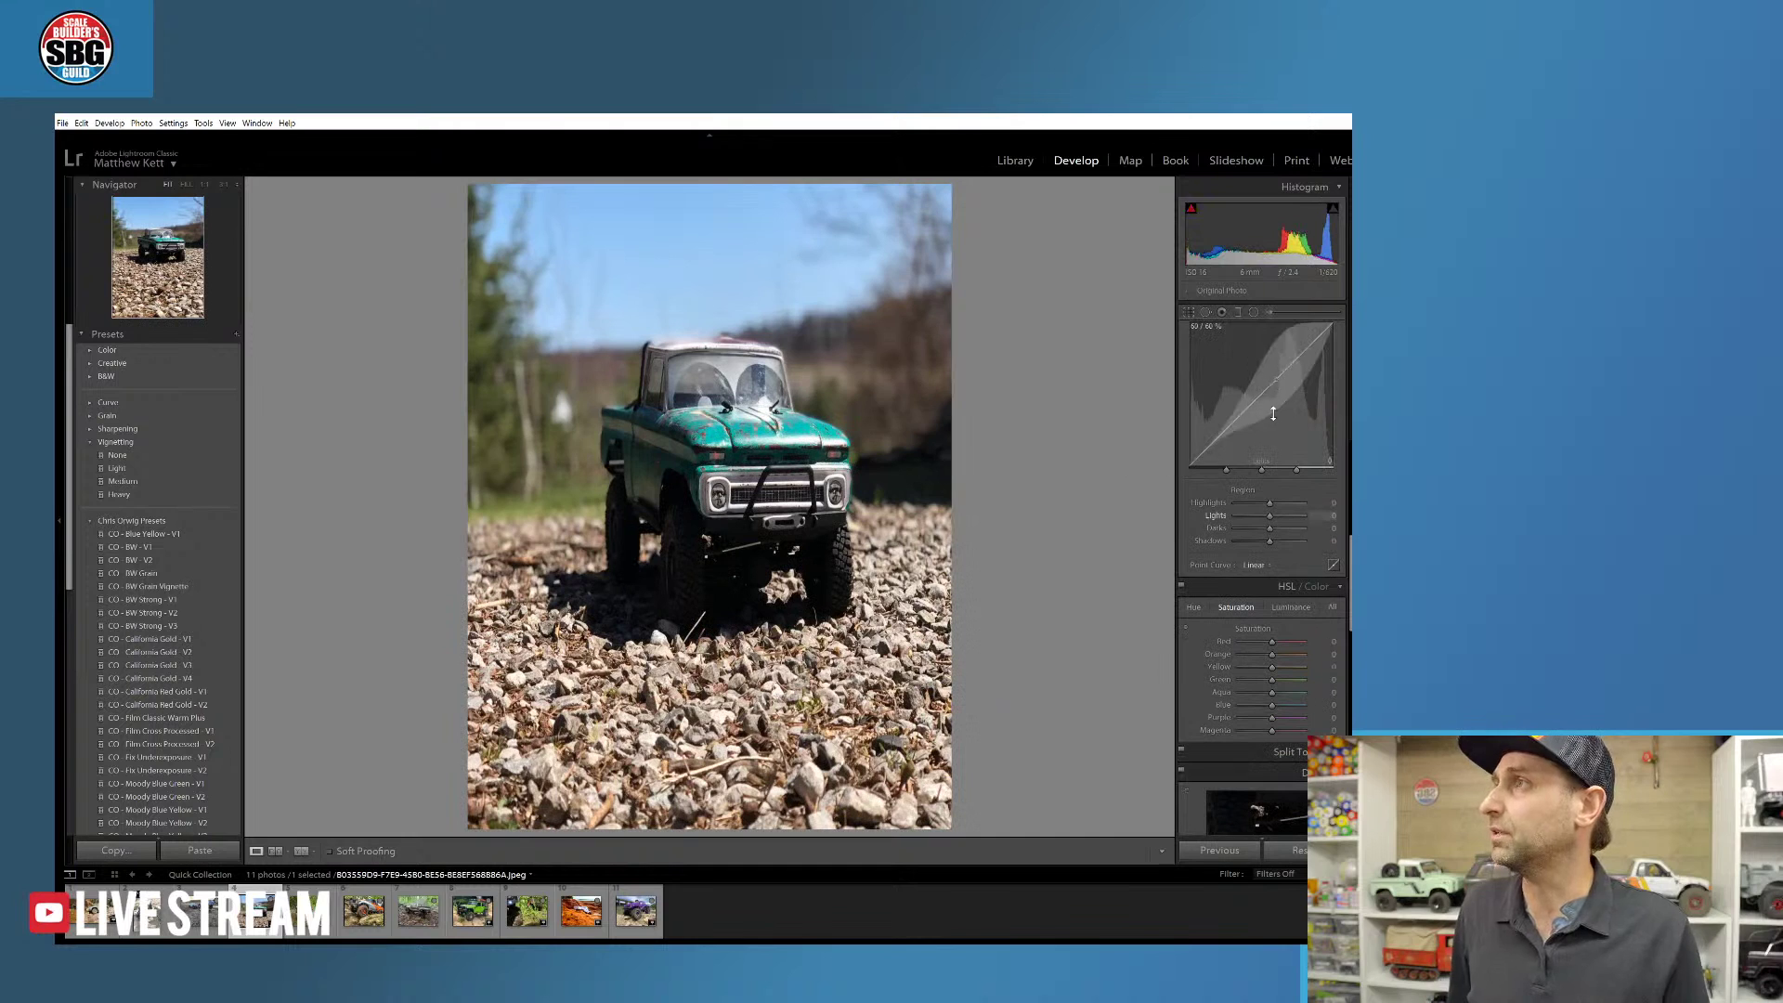
# - Set the crop aspect ratio of the truck photo to 4 x 5 / 8 x 10
pyautogui.press('r')
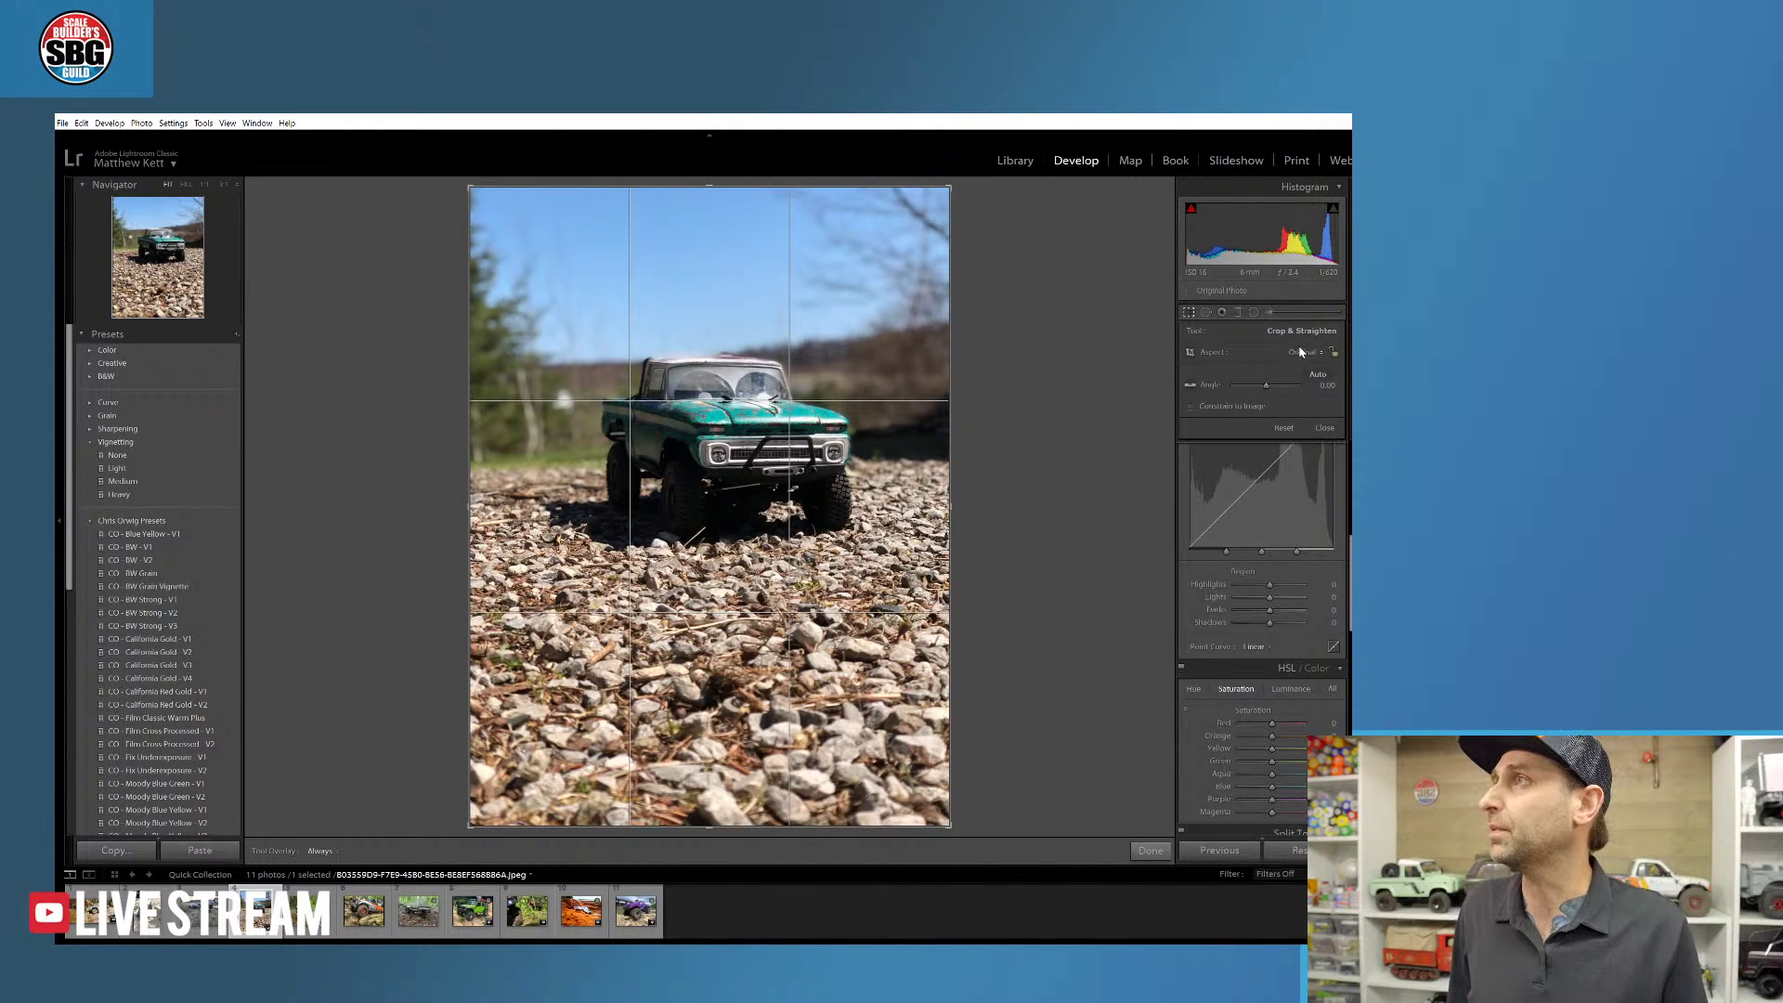
pyautogui.click(1299, 353)
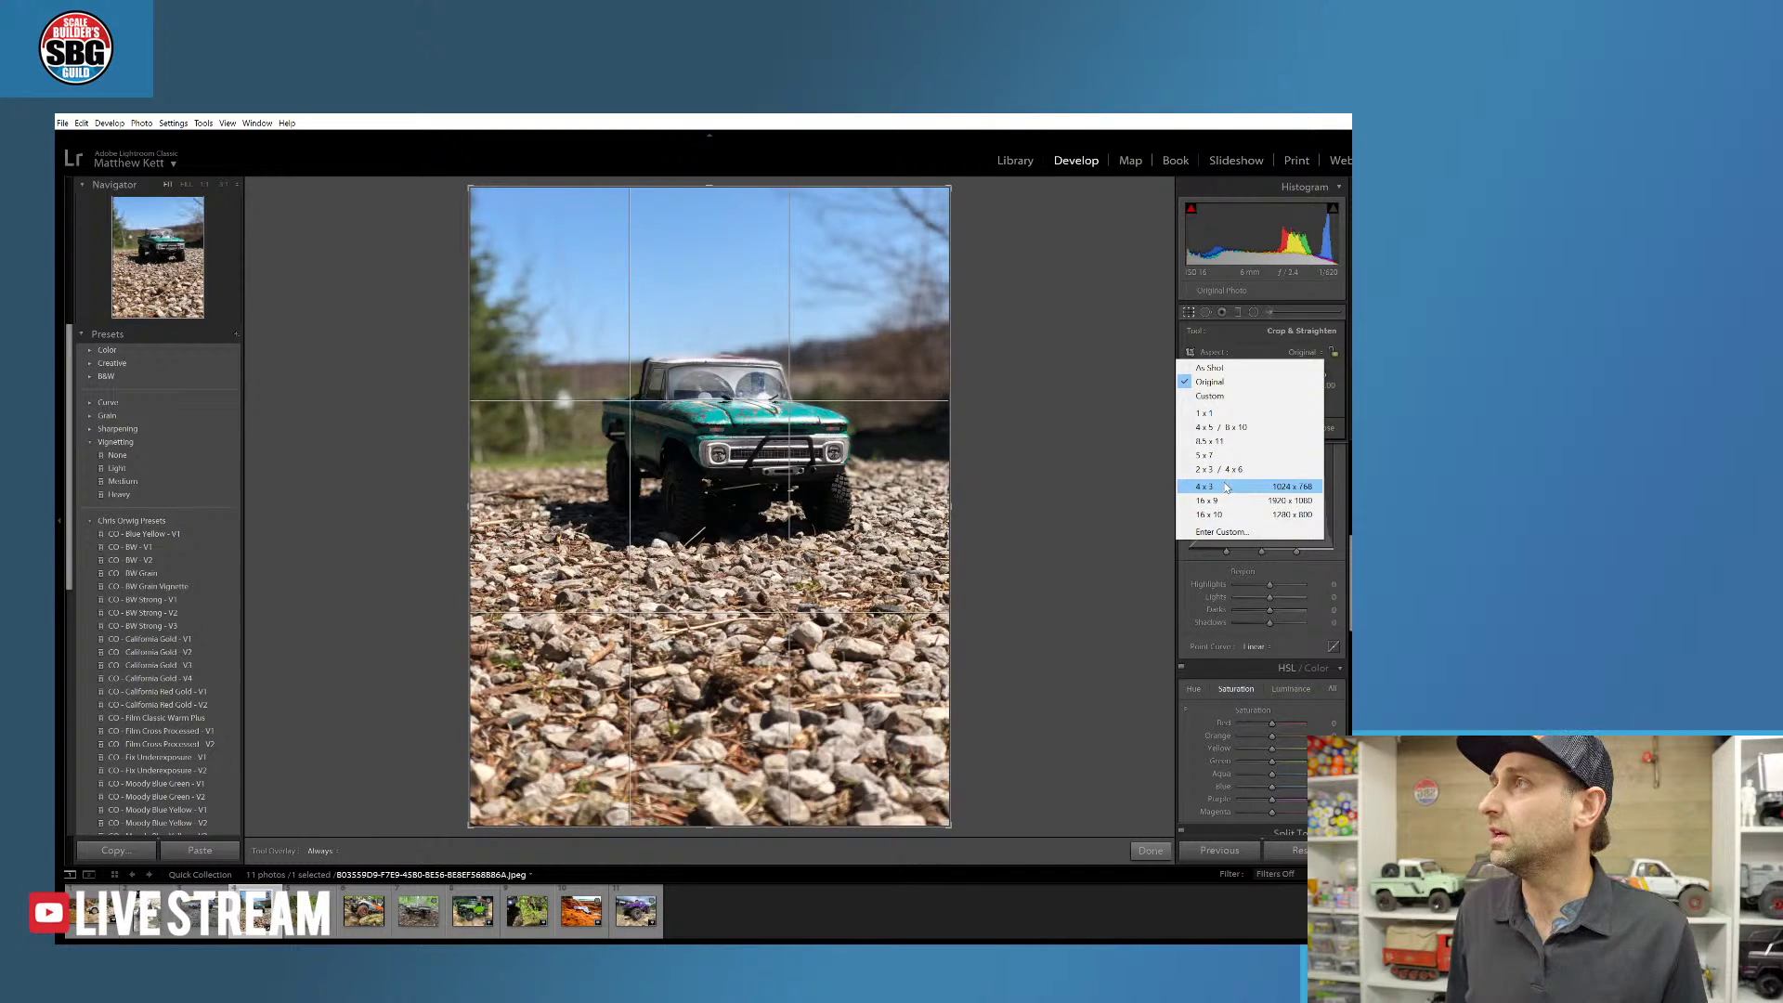
pyautogui.click(1253, 429)
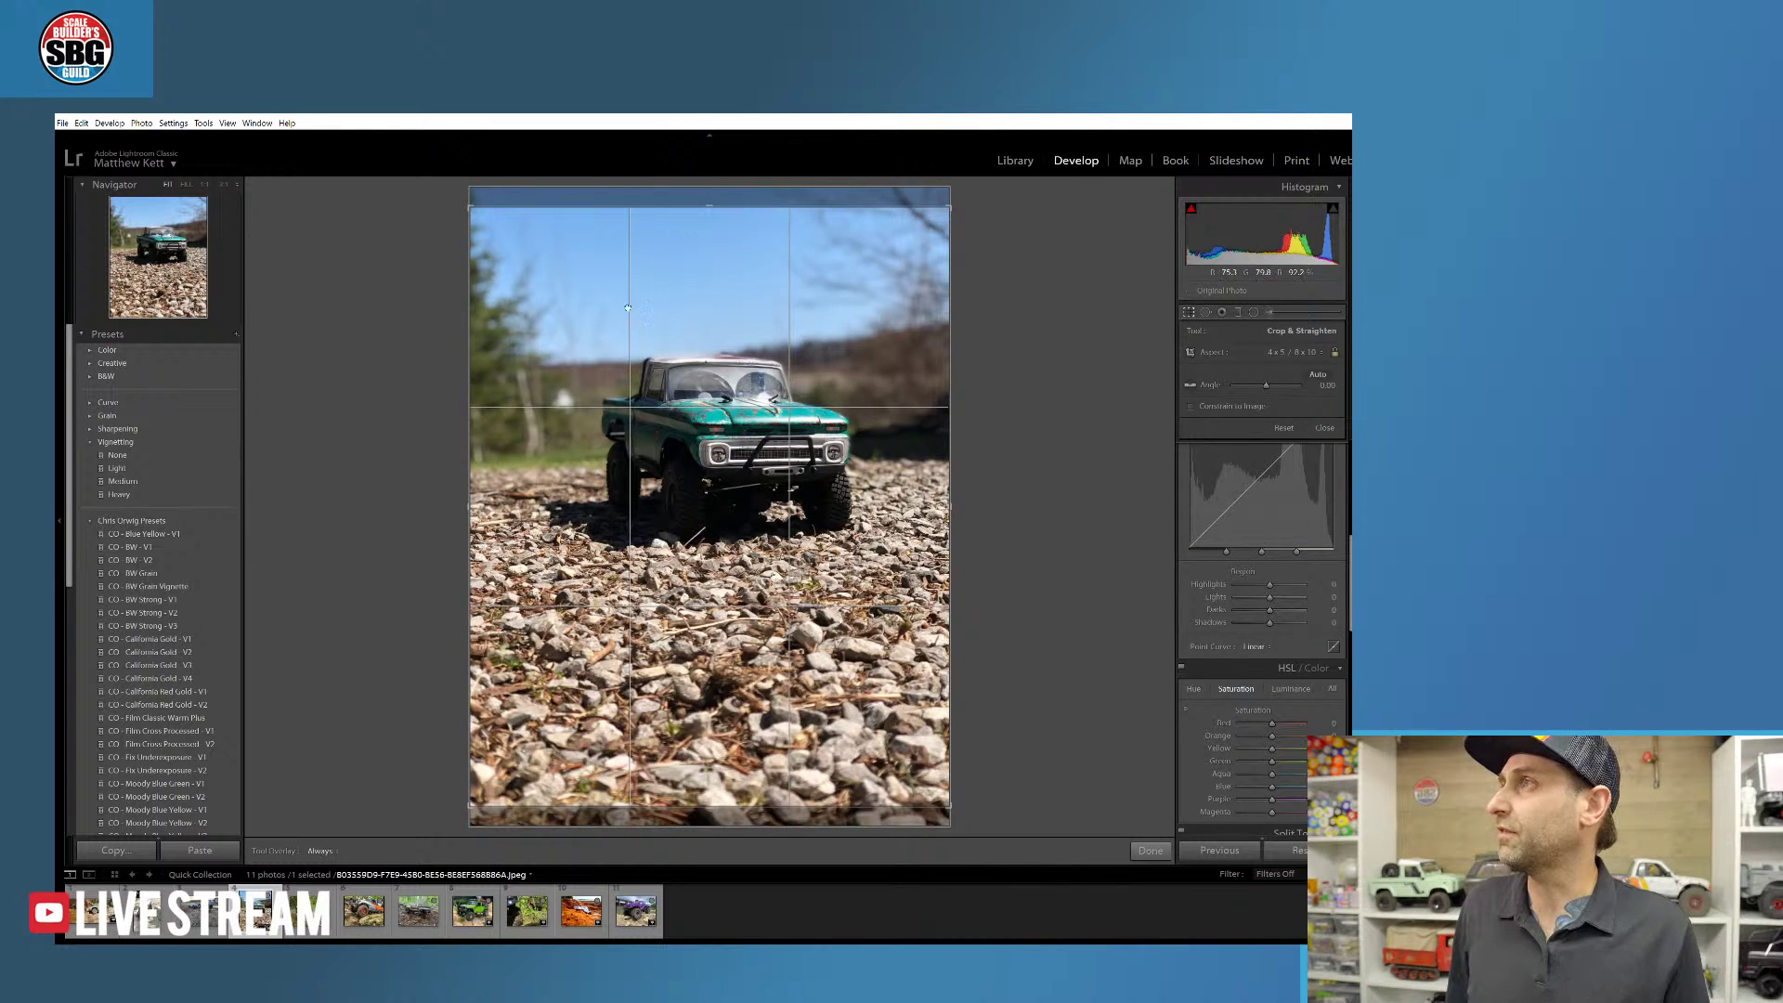
pyautogui.click(1302, 353)
pyautogui.click(1298, 353)
pyautogui.click(1298, 353)
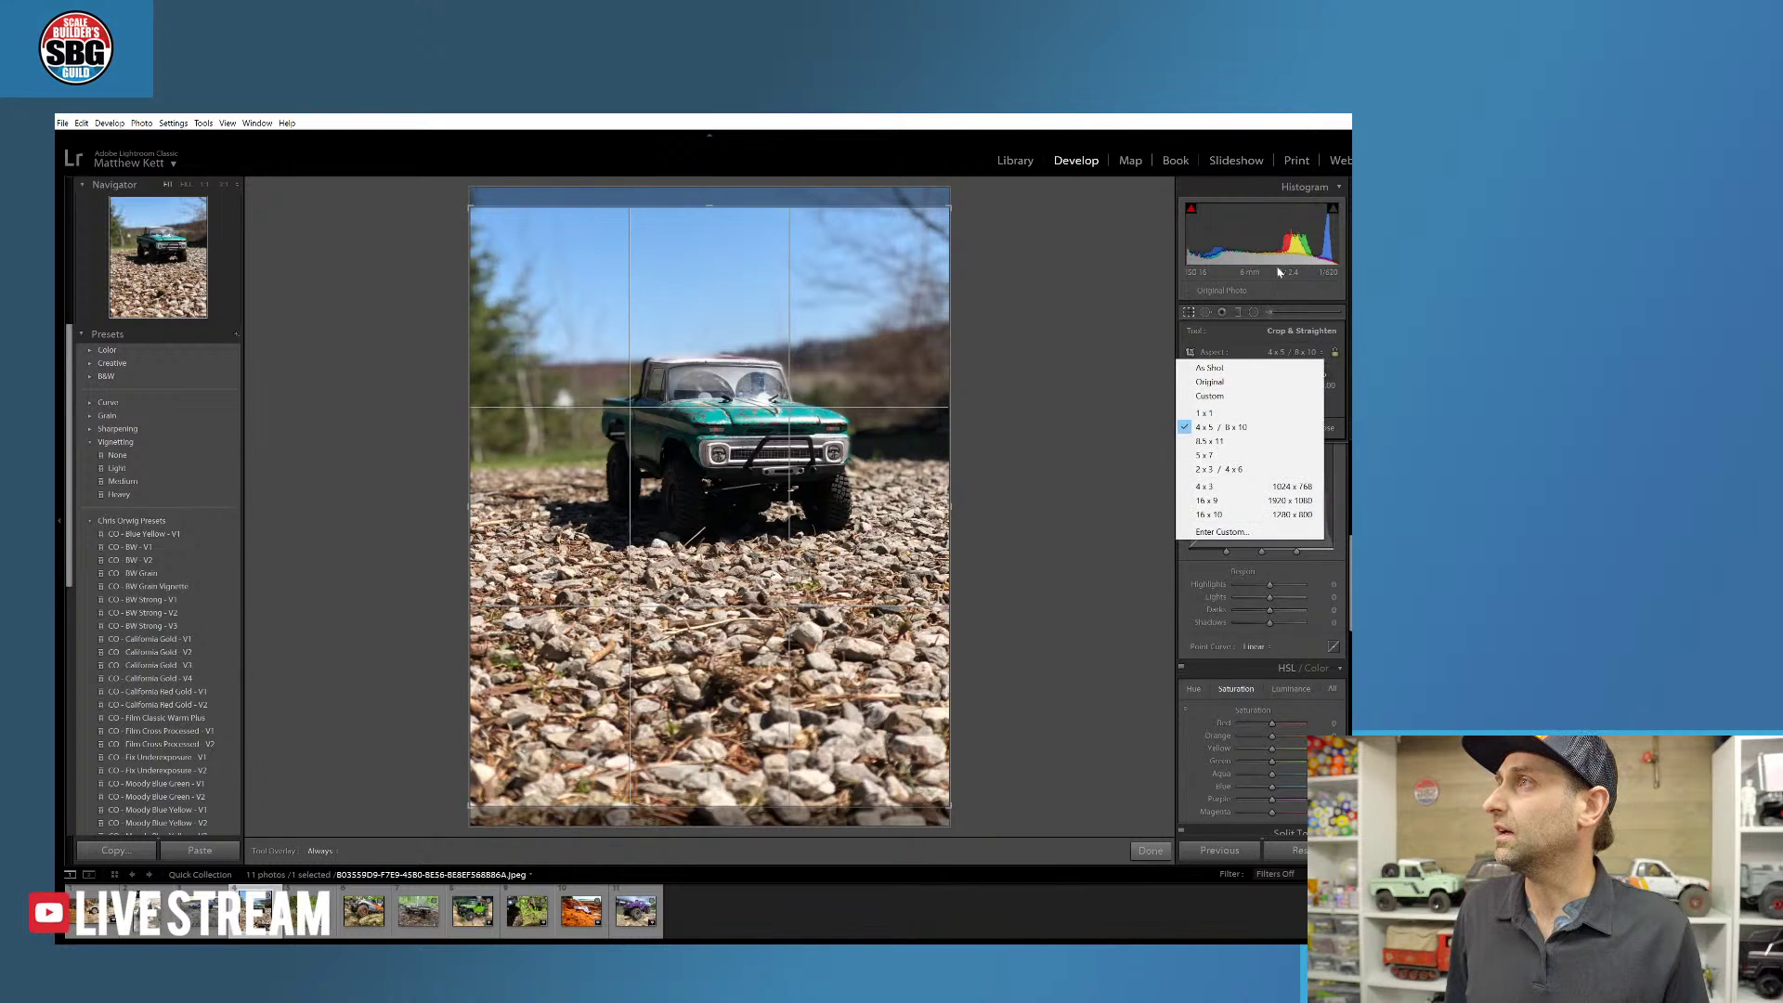
# - Resize the crop to a full-width landscape frame, reposition the photo around the truck and apply the crop
pyautogui.click(941, 815)
pyautogui.moveTo(941, 814); pyautogui.dragTo(841, 690)
pyautogui.moveTo(931, 730); pyautogui.dragTo(983, 703)
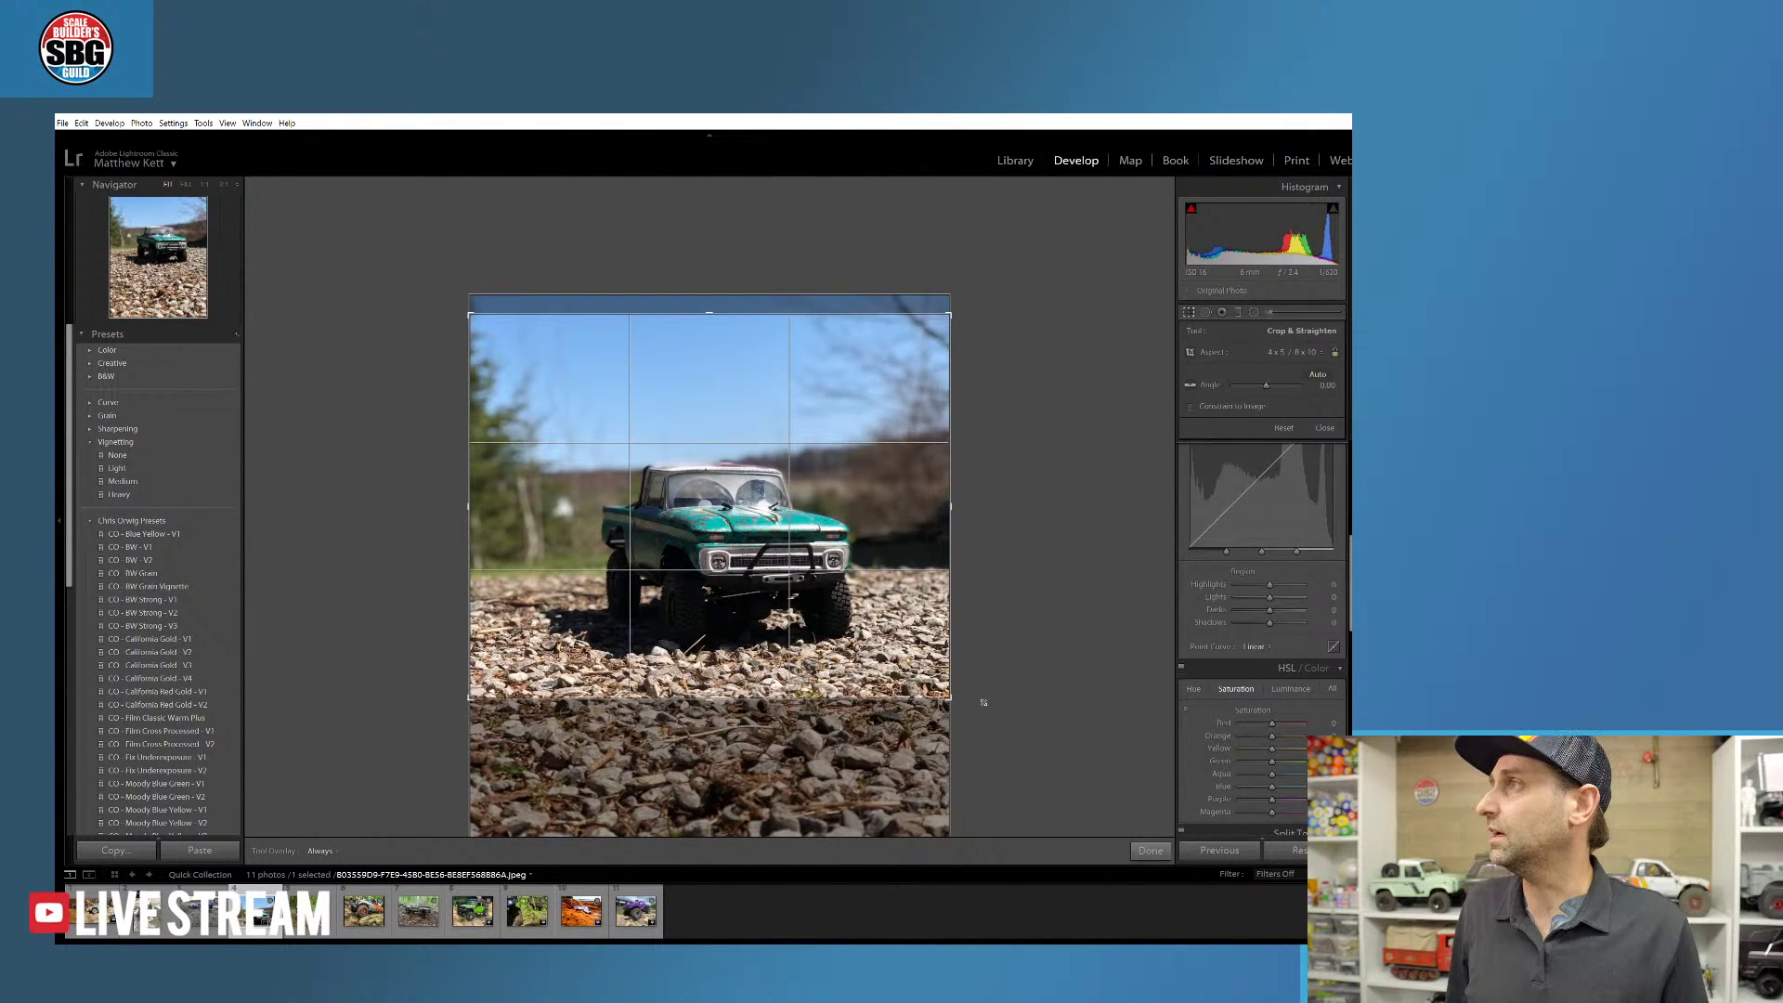
pyautogui.moveTo(706, 521); pyautogui.dragTo(711, 467)
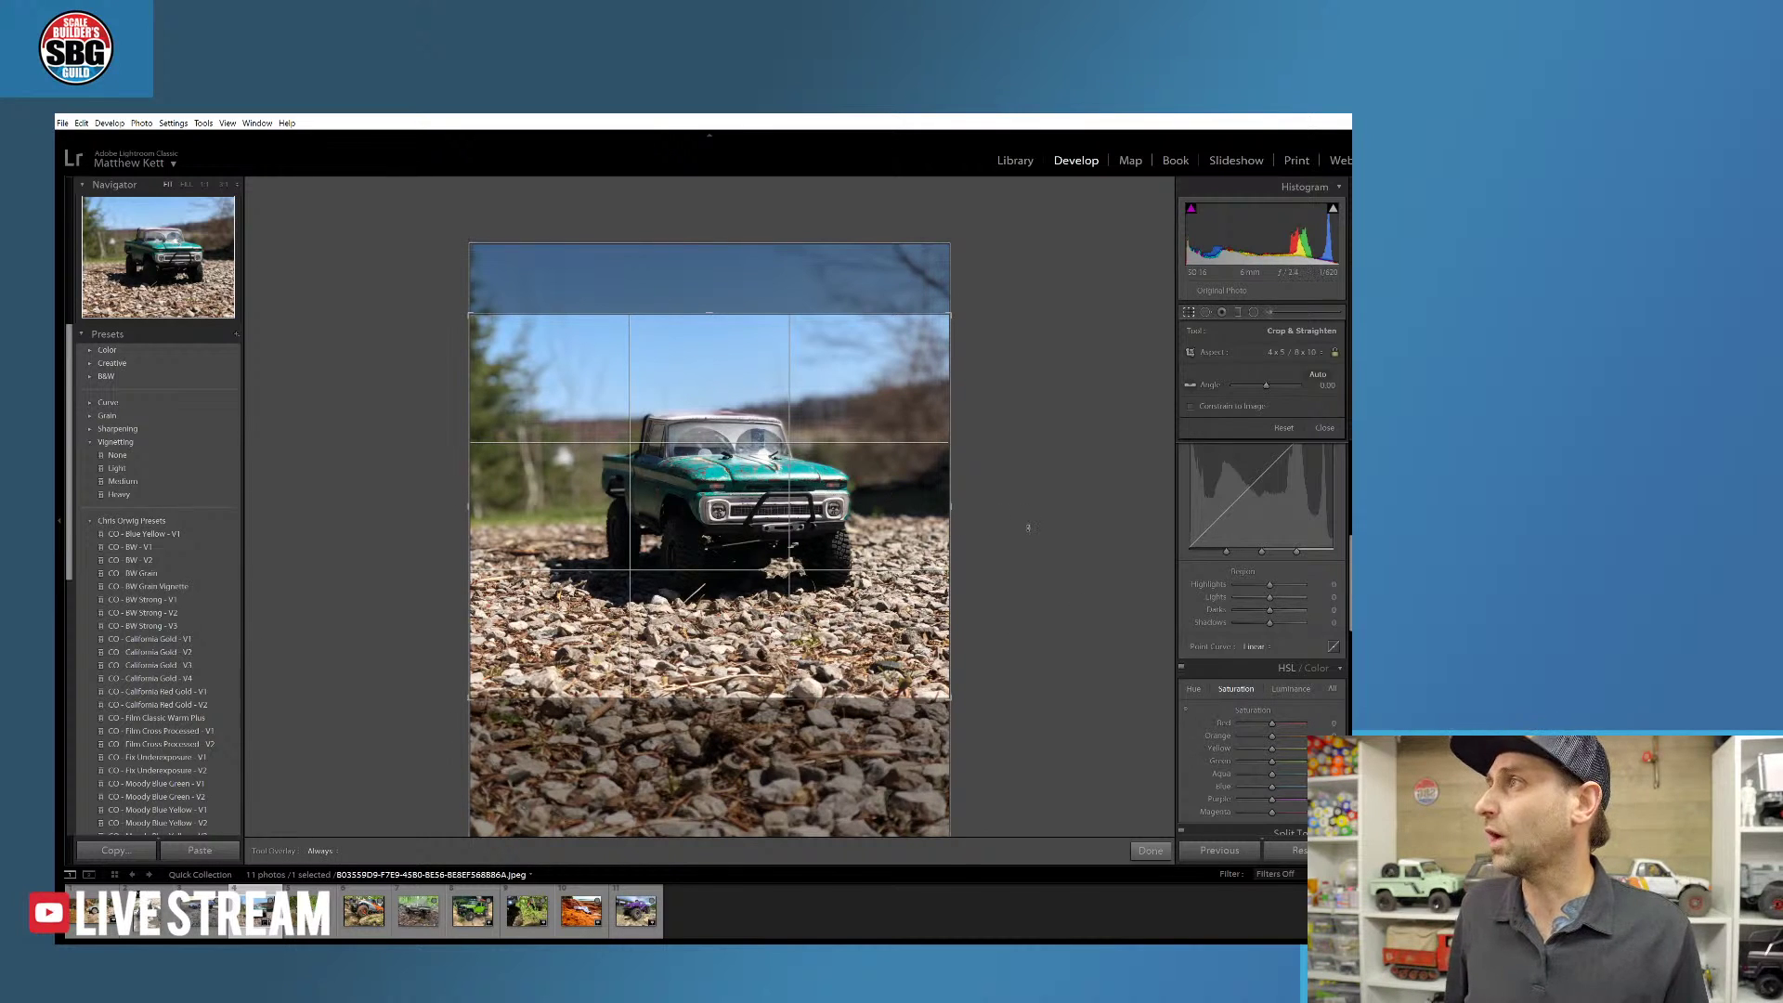
pyautogui.press('Return')
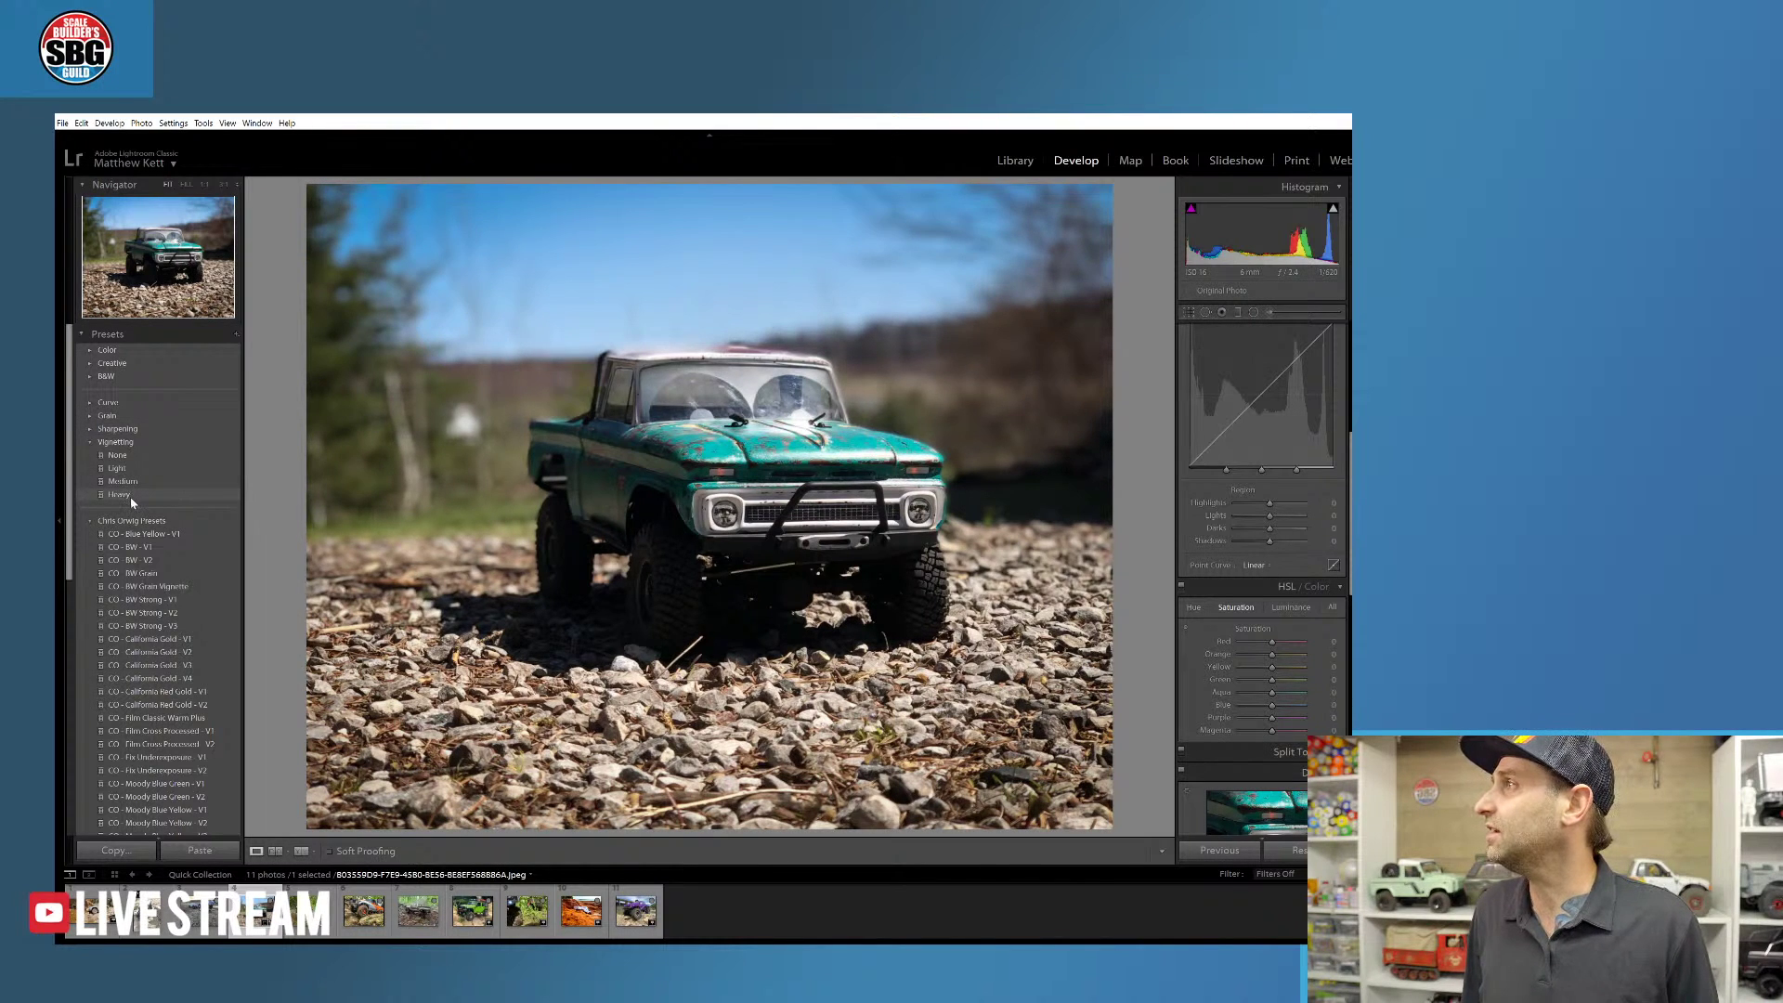
# - Apply the Heavy vignetting preset and set Shadows to +49, Blacks to +41 and Clarity to +27
pyautogui.click(131, 499)
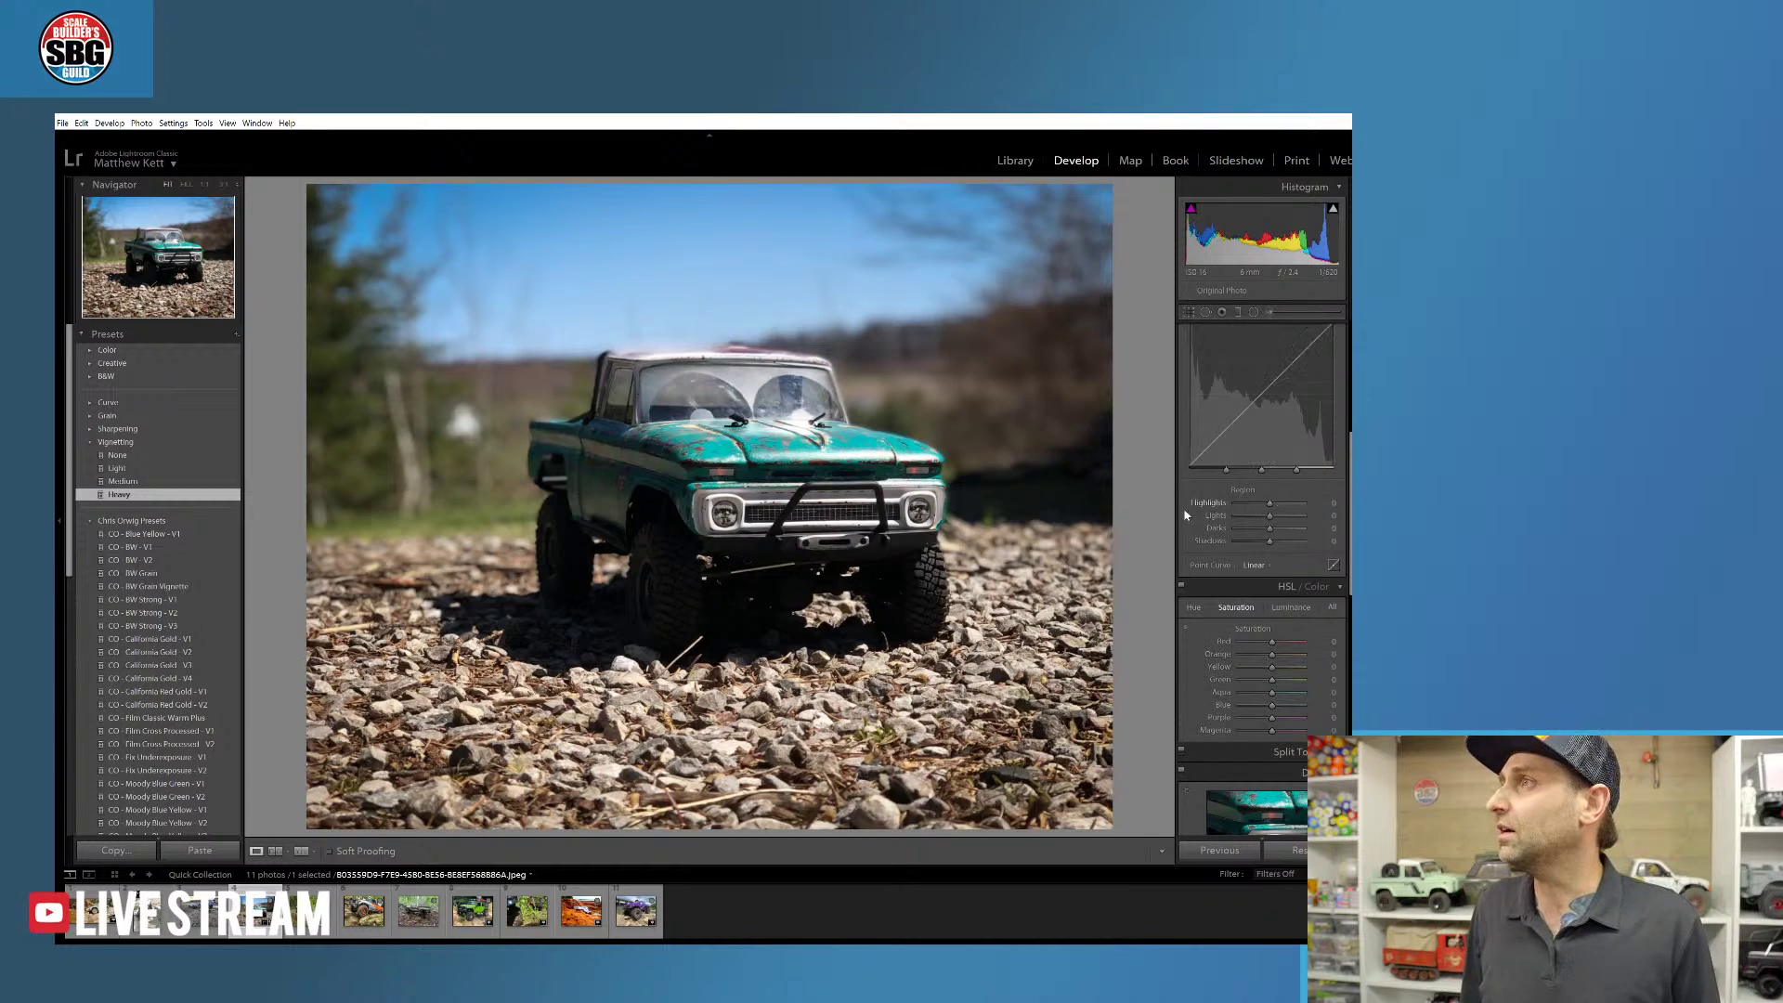
pyautogui.scroll(4, 1245, 415)
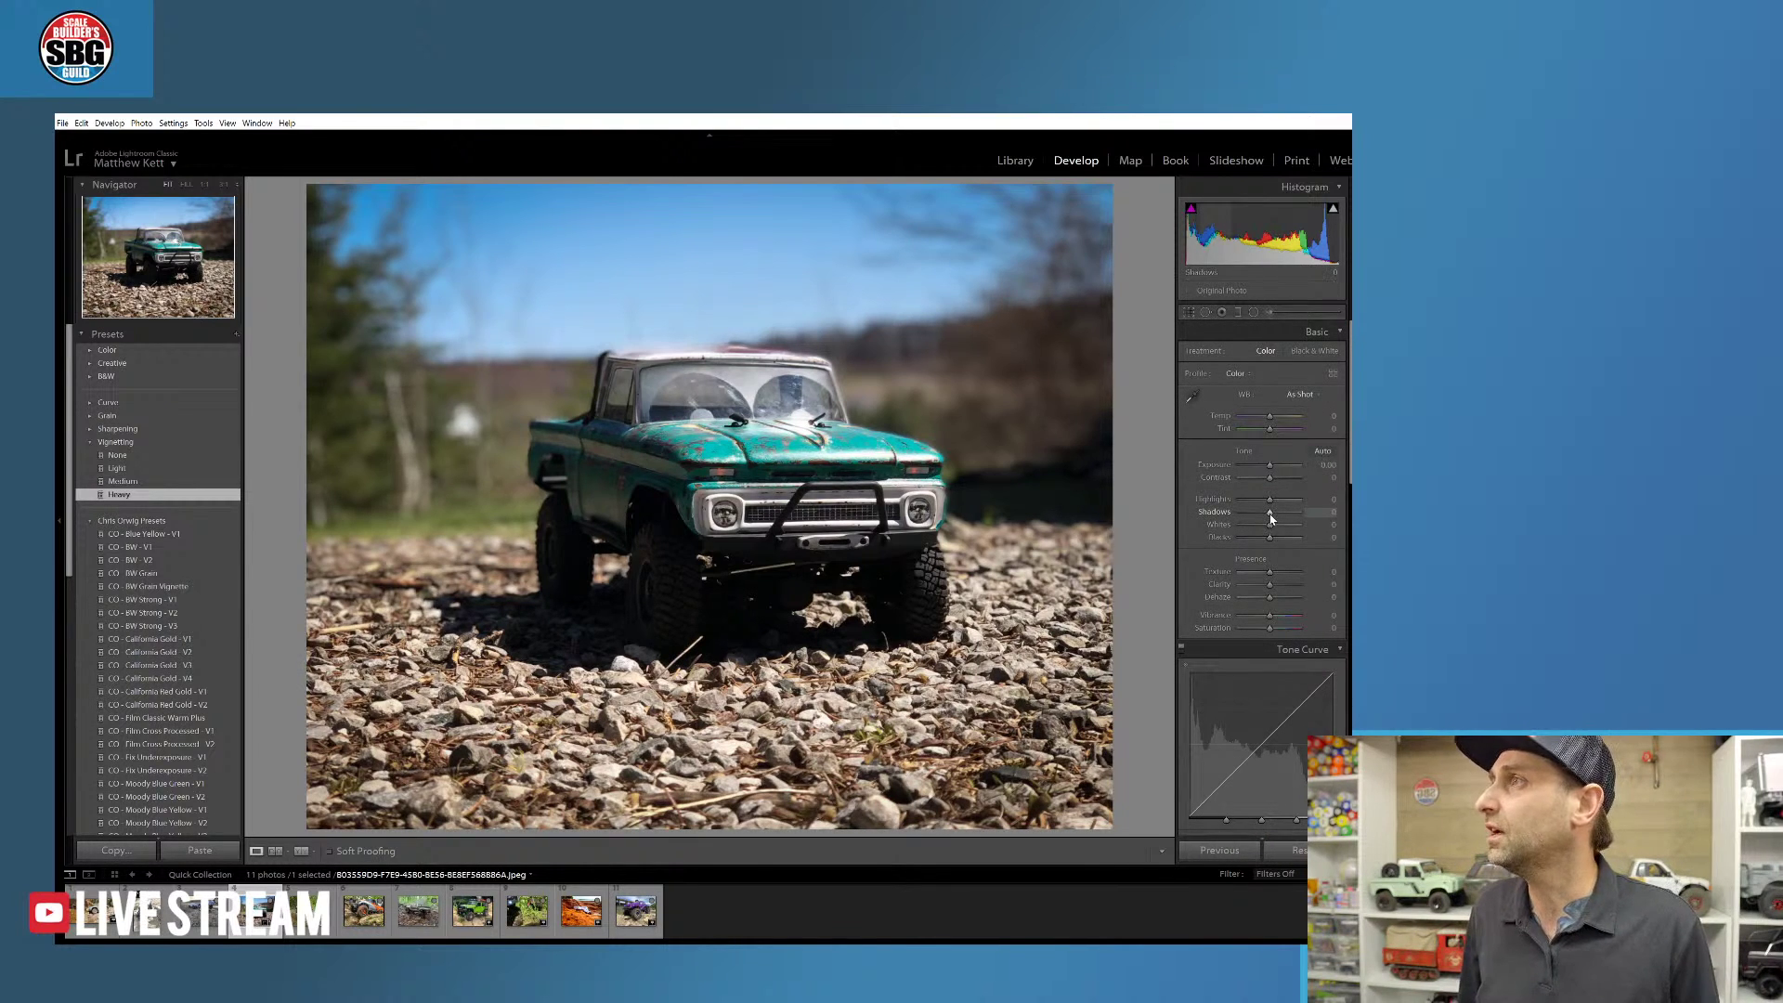
pyautogui.moveTo(1273, 518); pyautogui.dragTo(1283, 511)
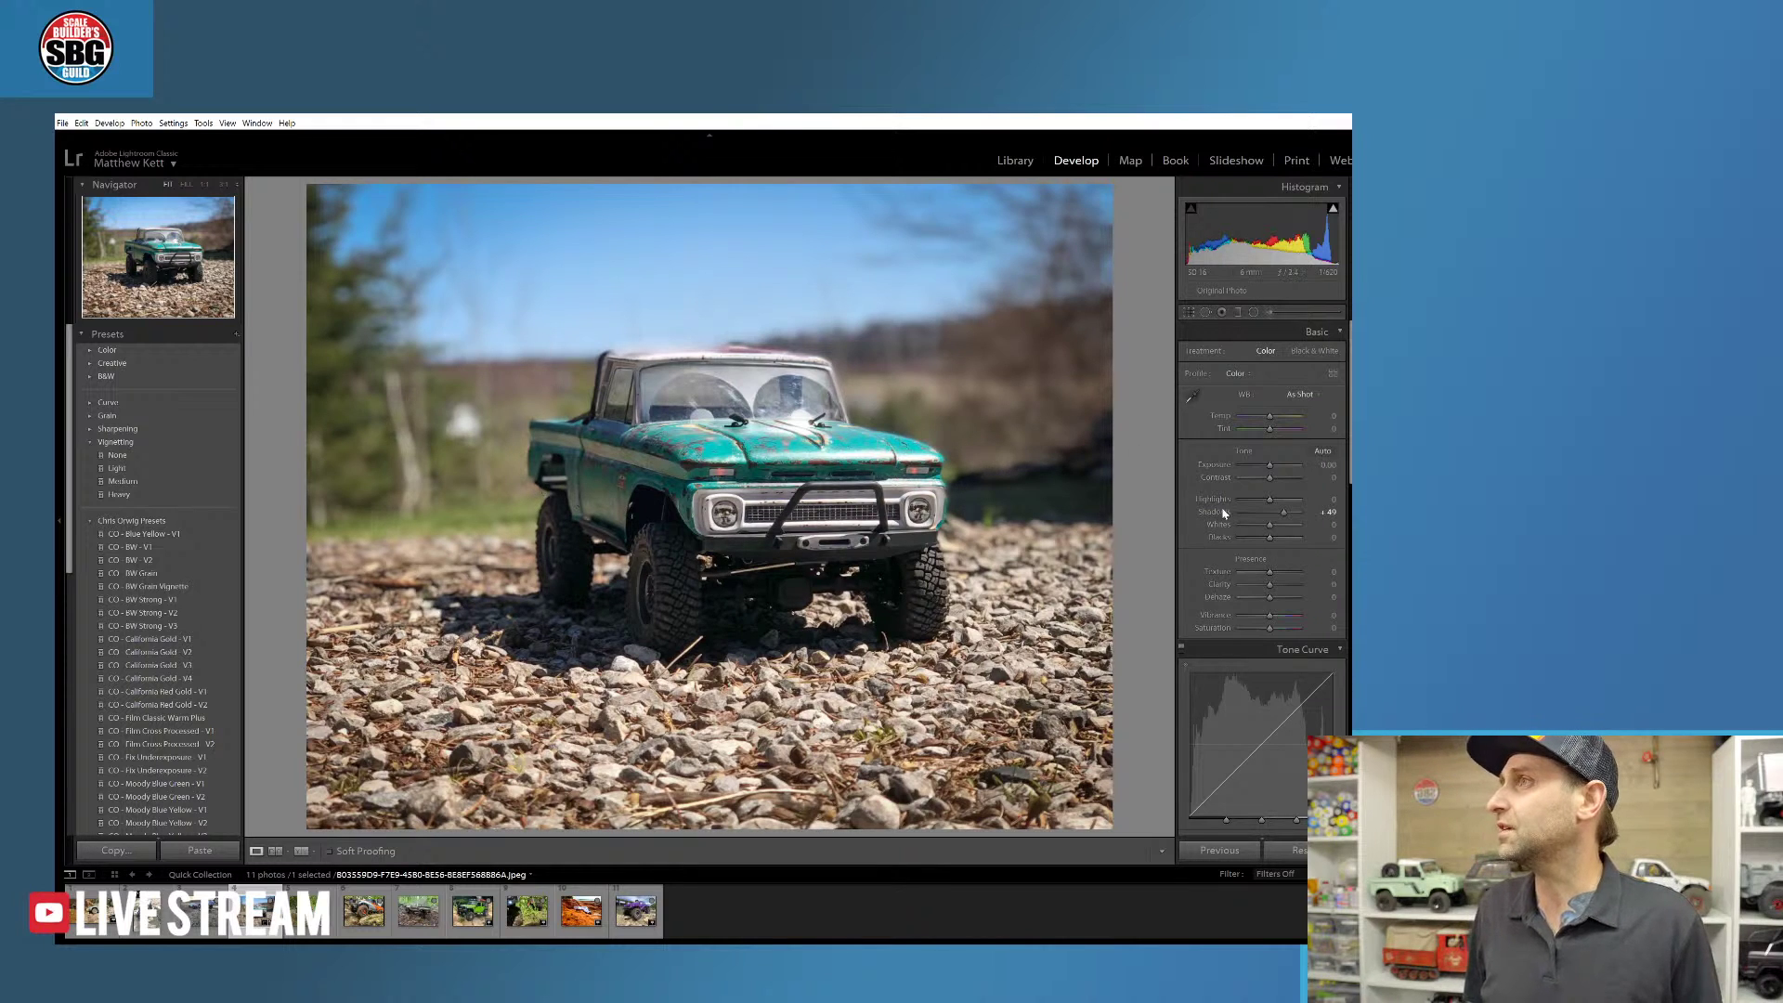
pyautogui.moveTo(1269, 538); pyautogui.dragTo(1279, 541)
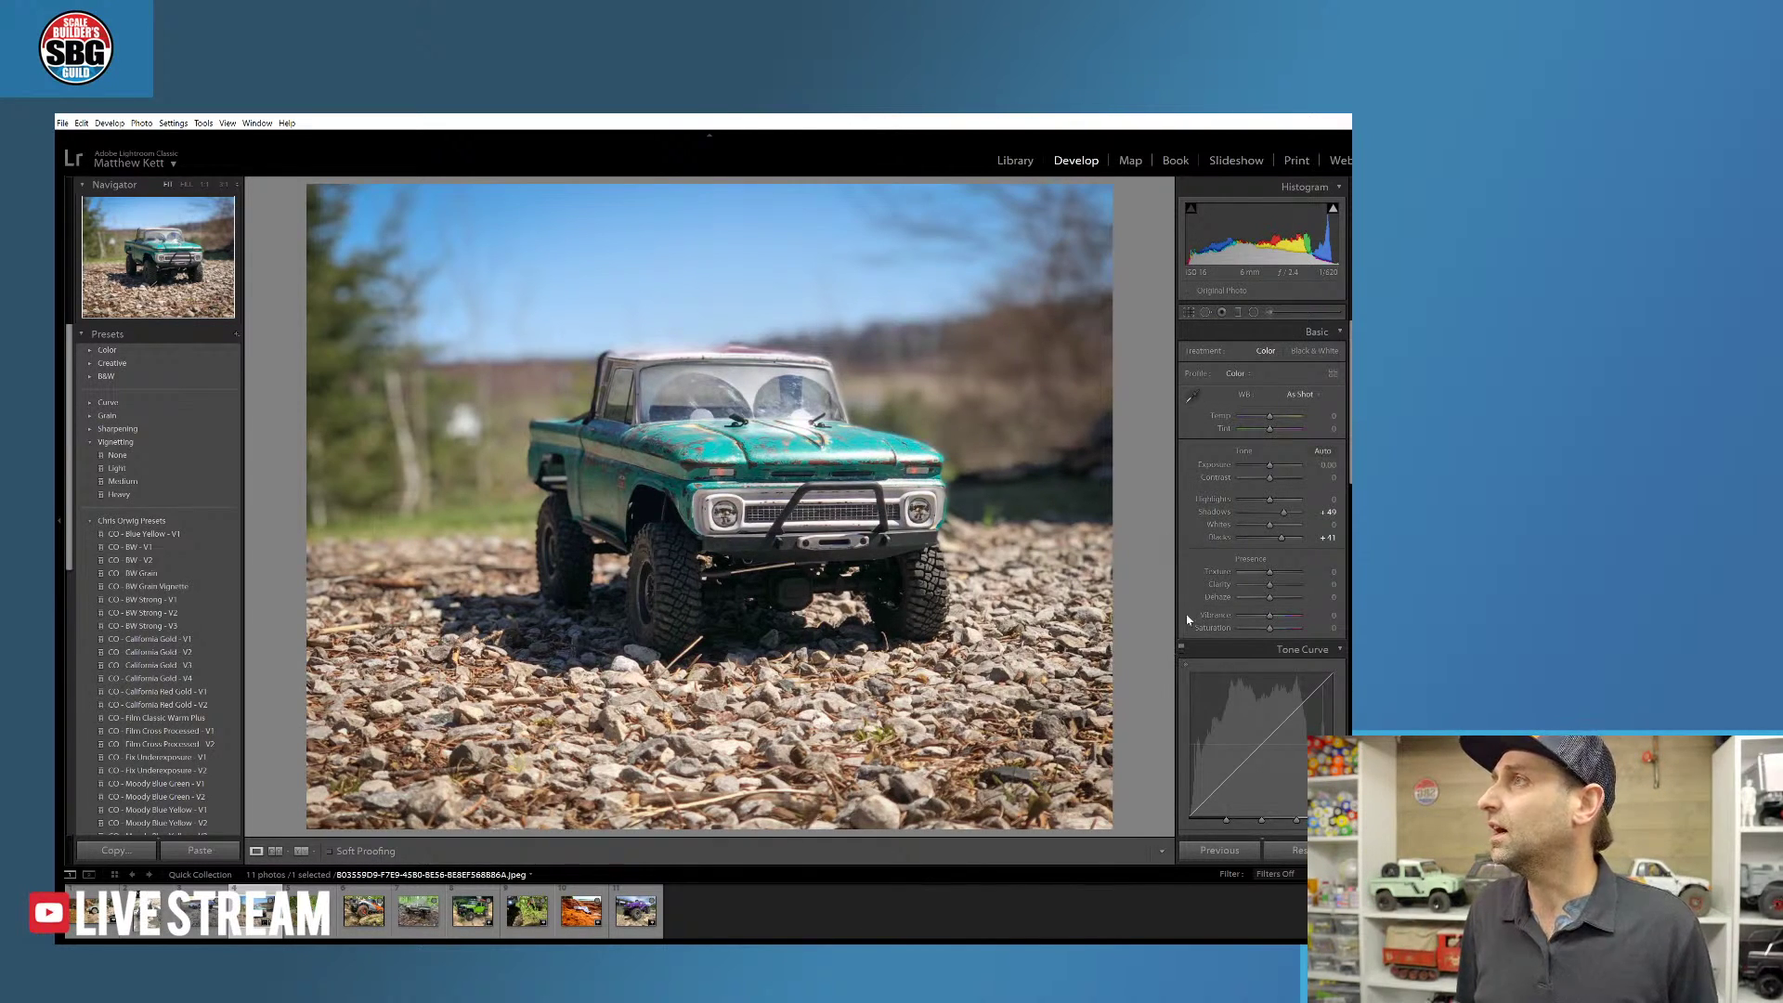
pyautogui.moveTo(1270, 584); pyautogui.dragTo(1279, 587)
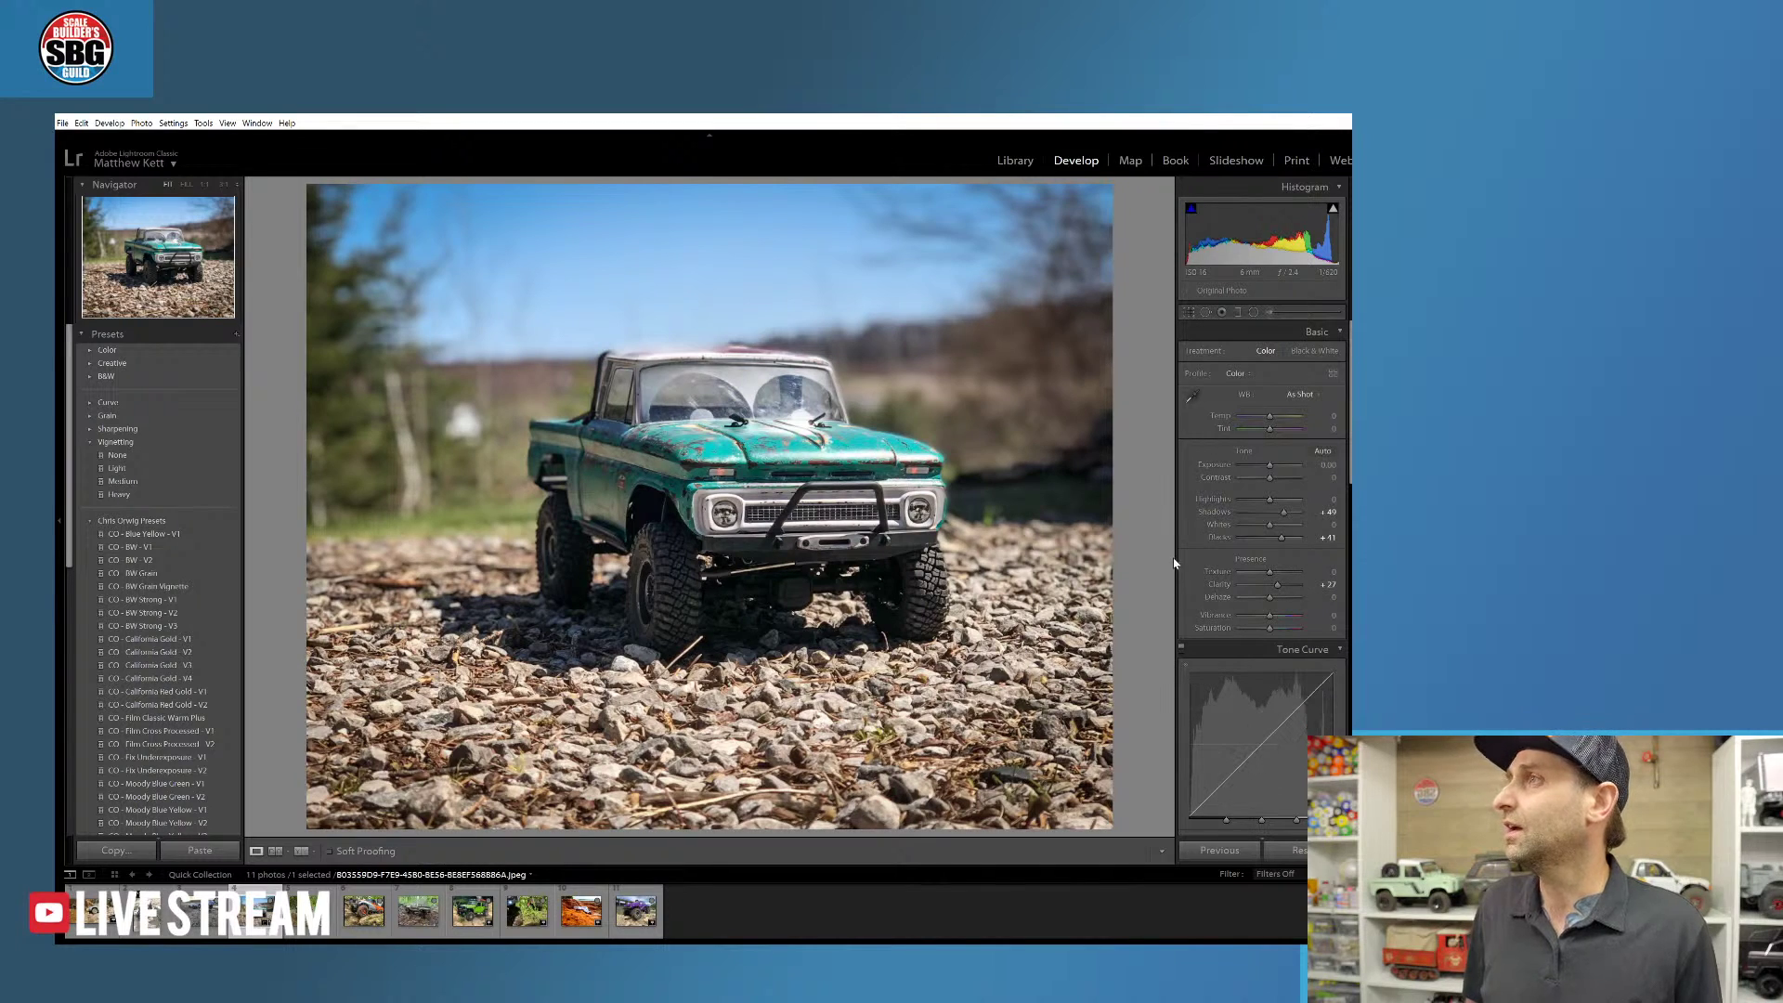
# - Set HSL saturation to -100 for yellow, green, blue, purple and magenta, +74 for aqua, -32 for red and -29 for orange
pyautogui.scroll(-5, 1194, 572)
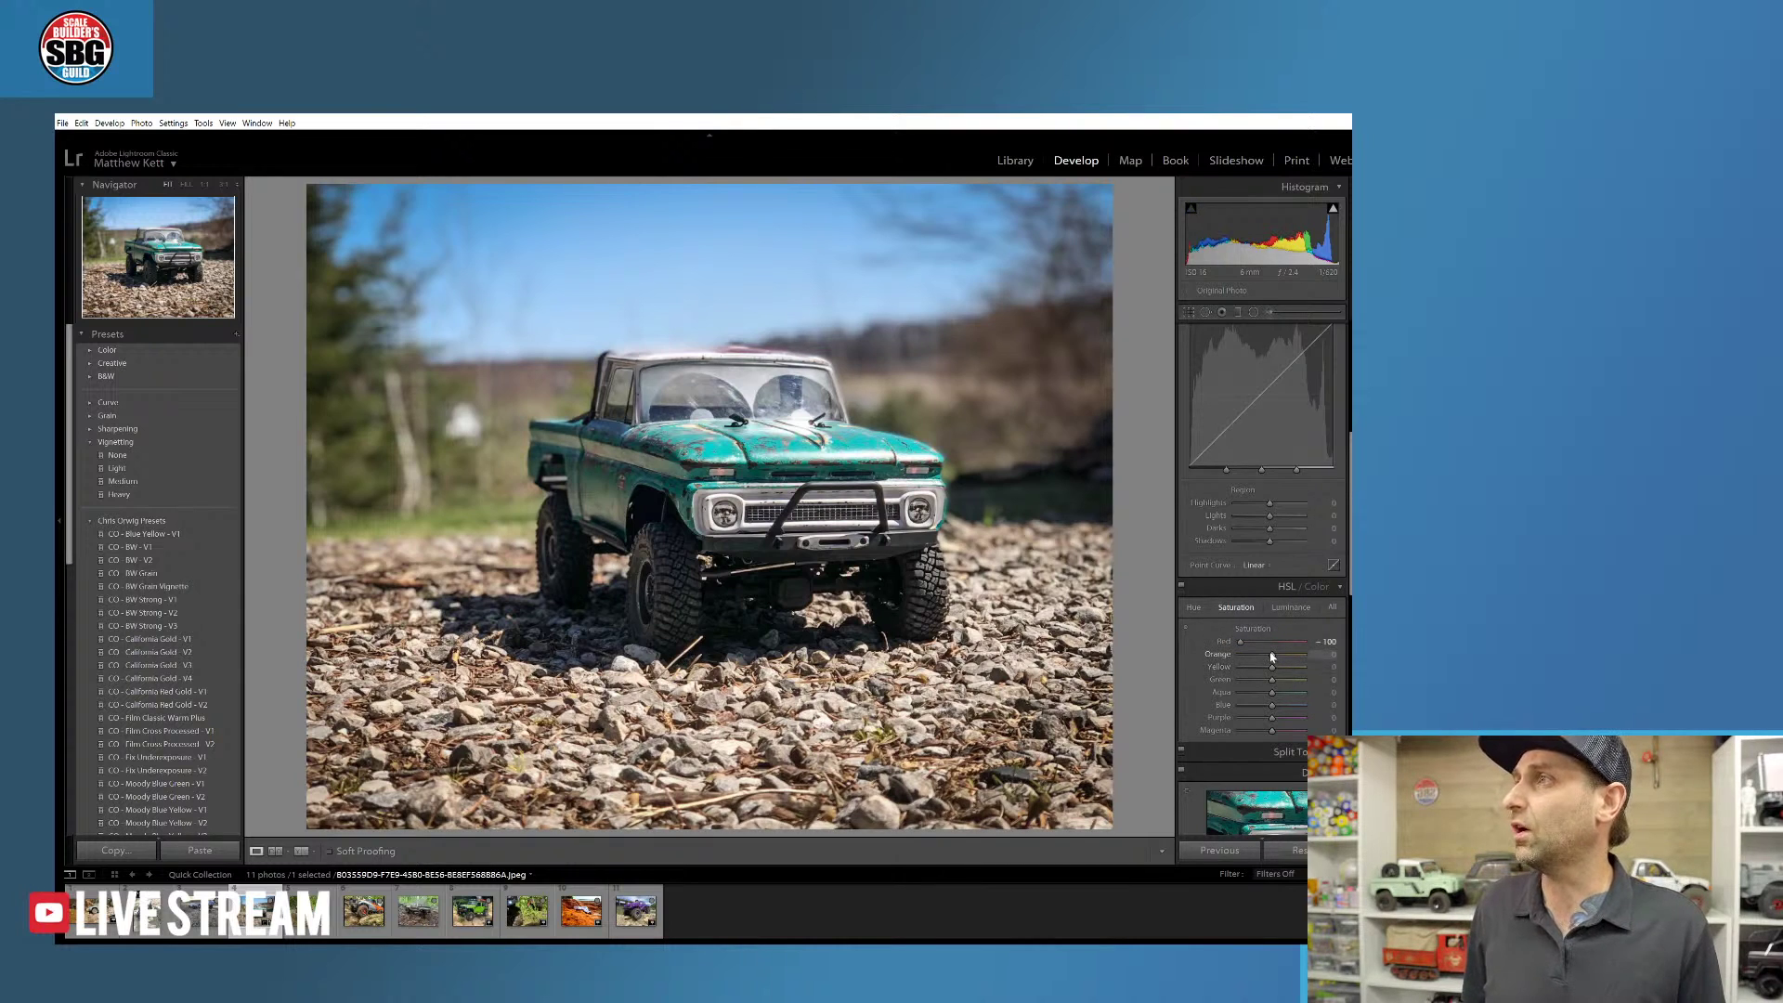
pyautogui.moveTo(1273, 658); pyautogui.dragTo(1200, 665)
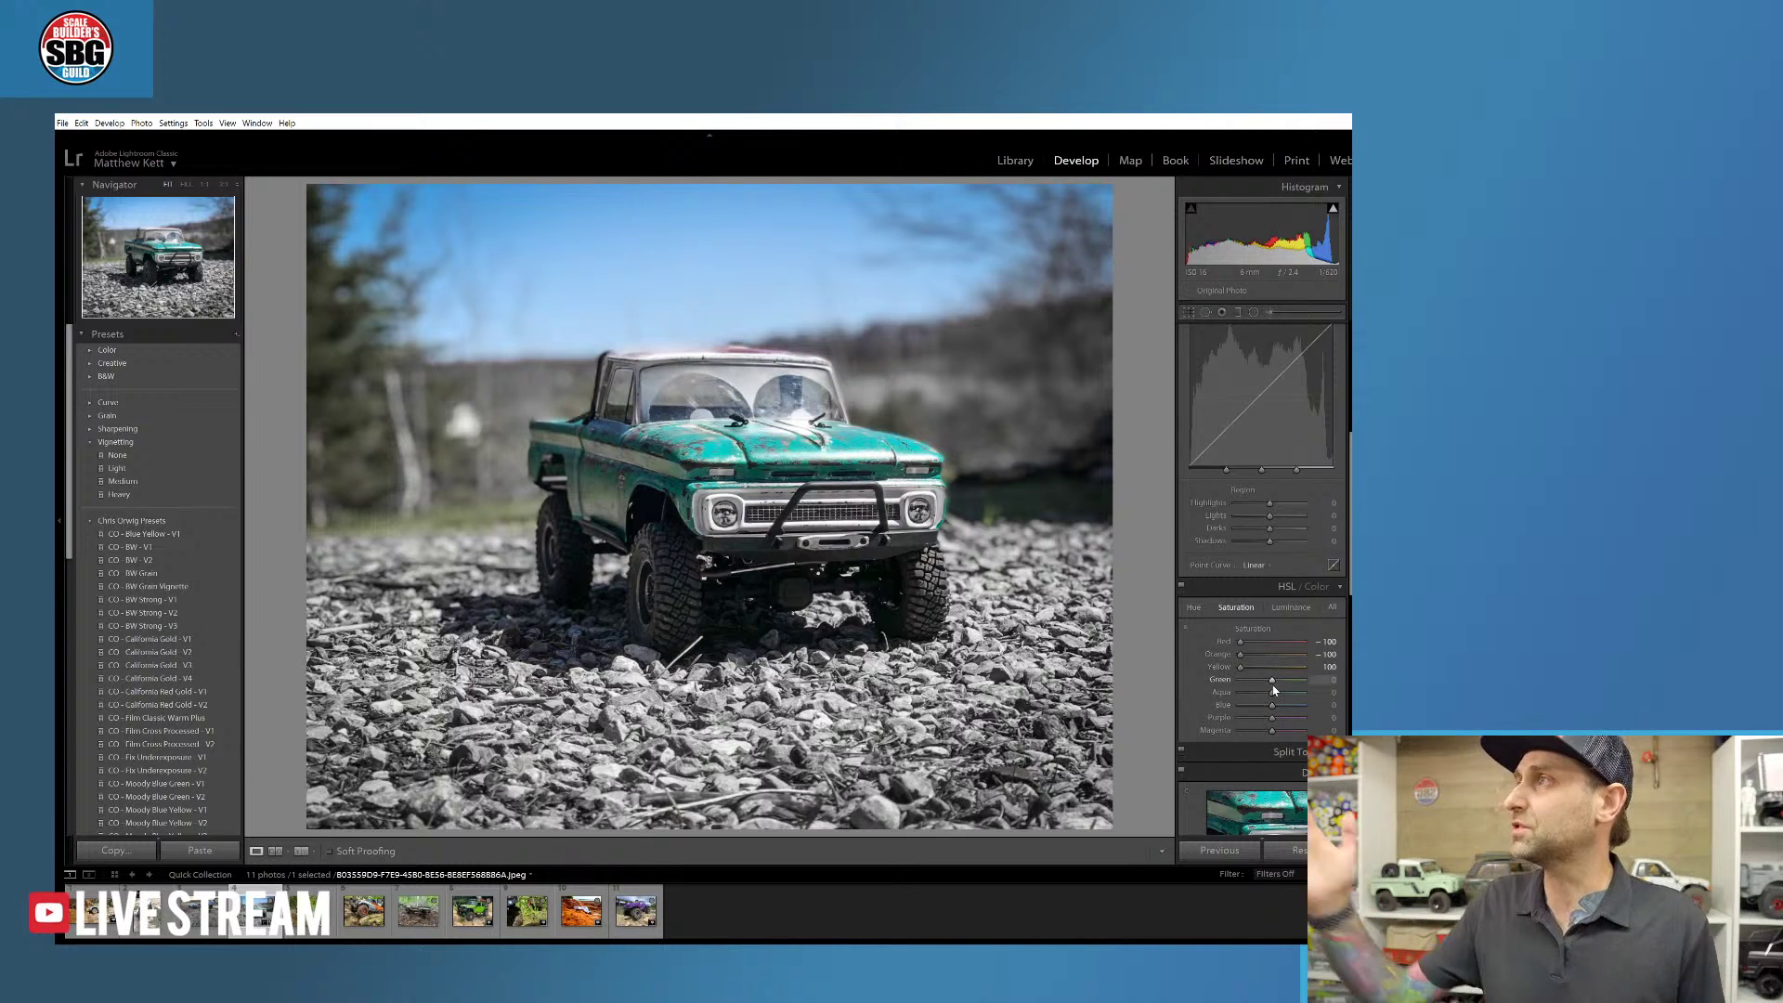
pyautogui.moveTo(1272, 683); pyautogui.dragTo(1211, 685)
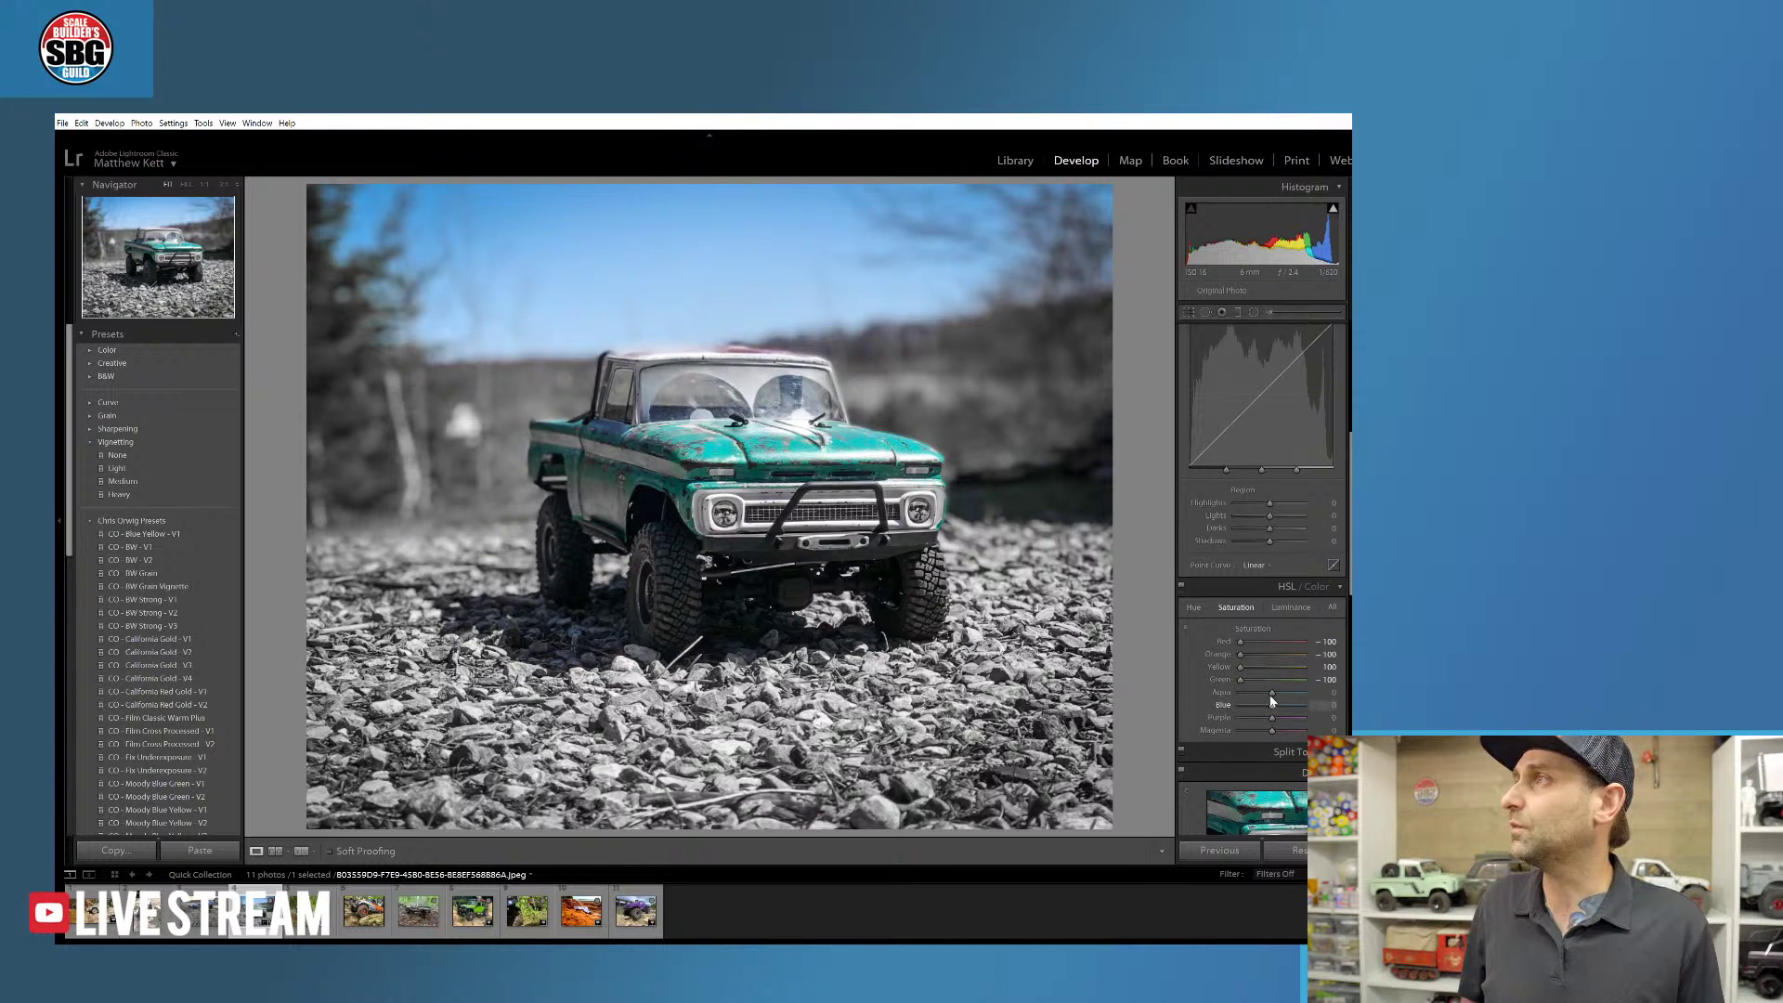
pyautogui.moveTo(1272, 707); pyautogui.dragTo(1196, 732)
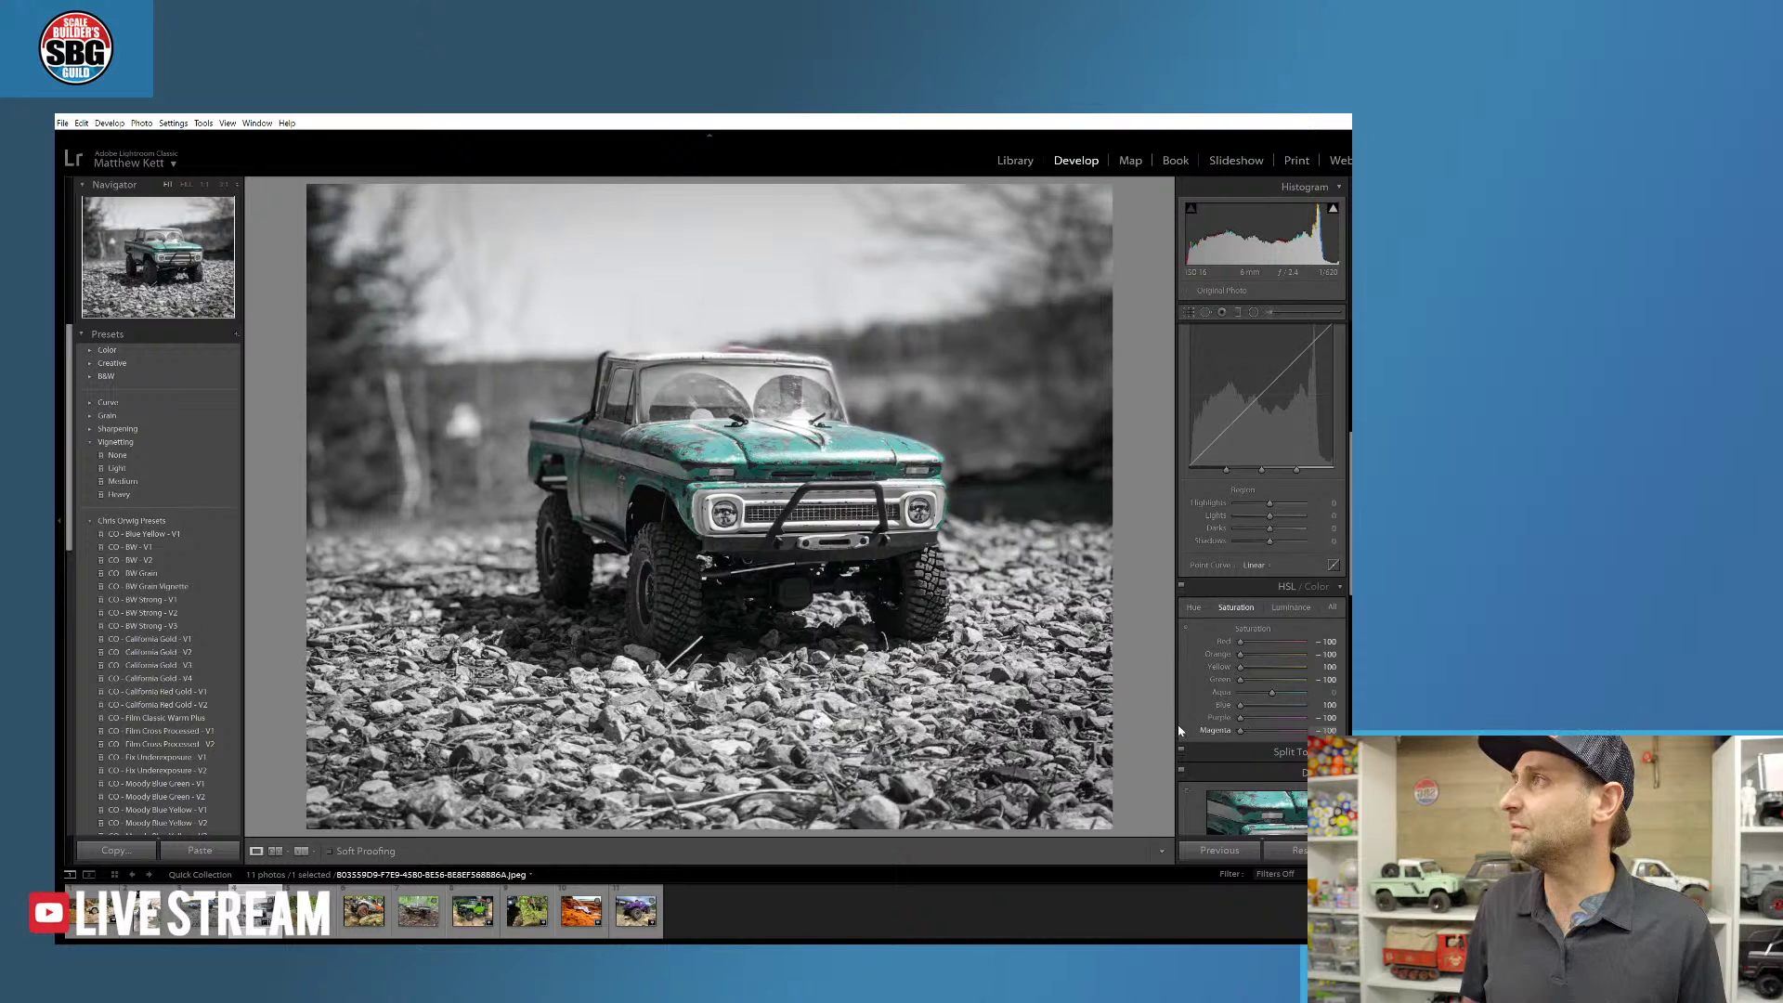
pyautogui.moveTo(1272, 695); pyautogui.dragTo(1296, 706)
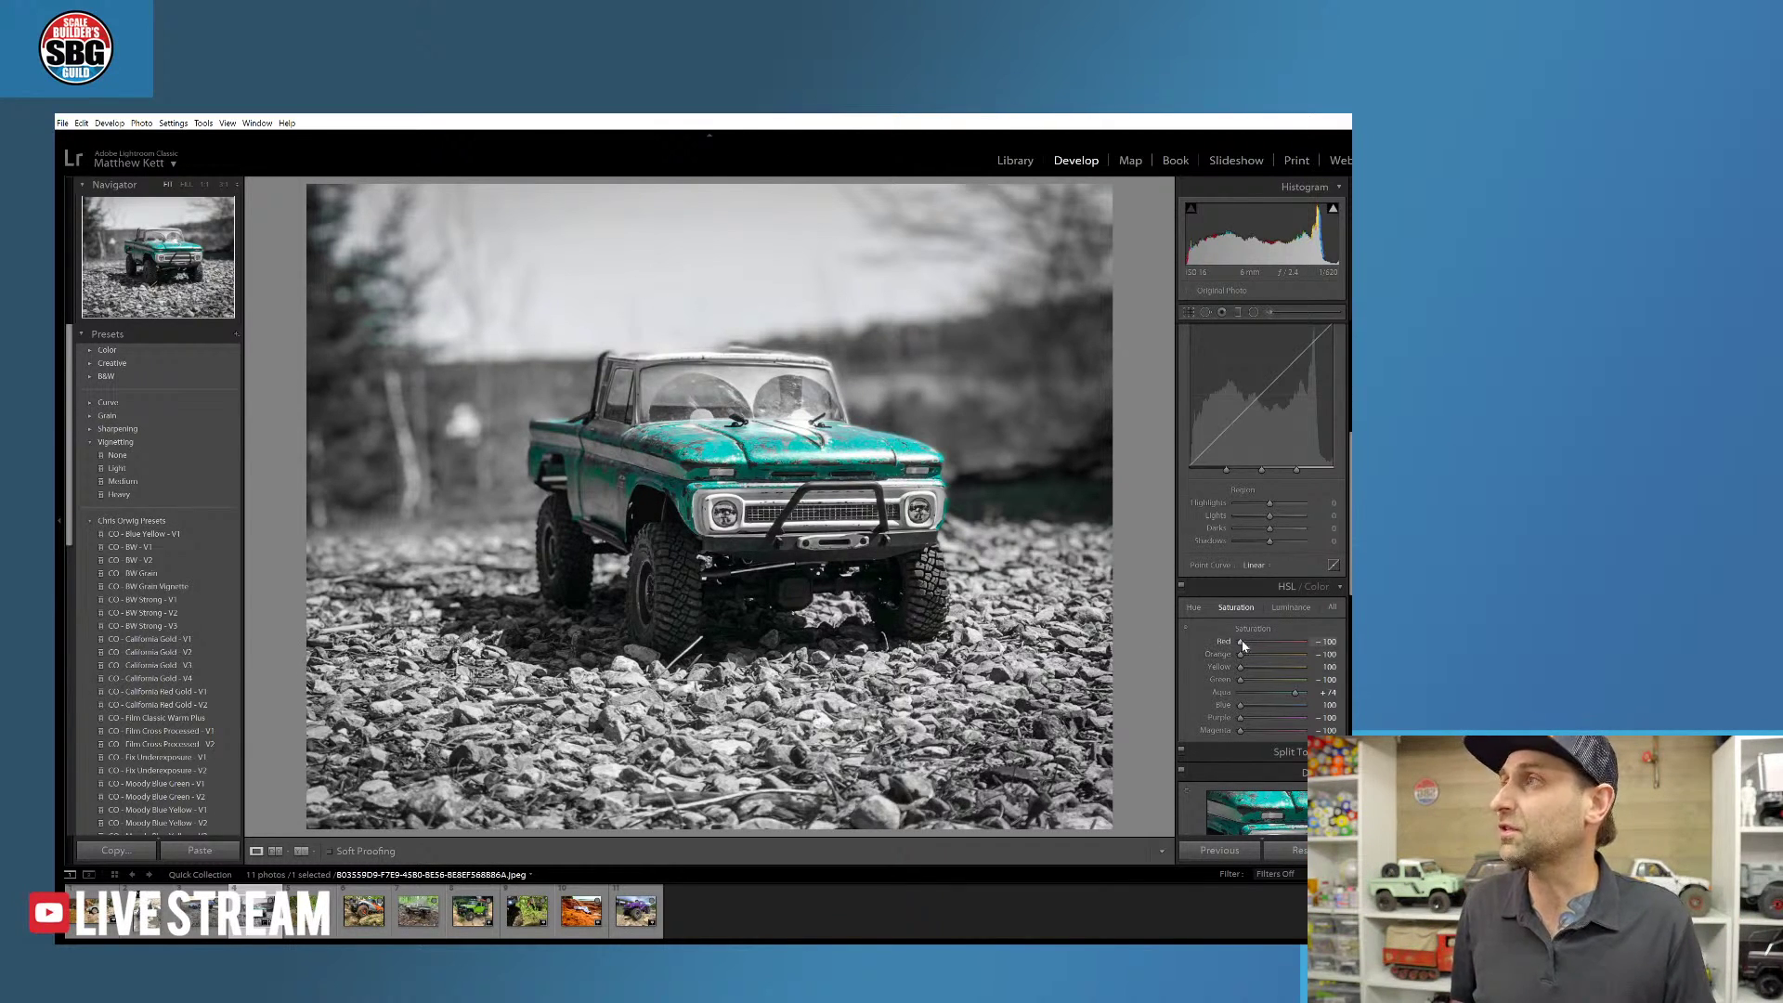
pyautogui.moveTo(1243, 643); pyautogui.dragTo(1262, 659)
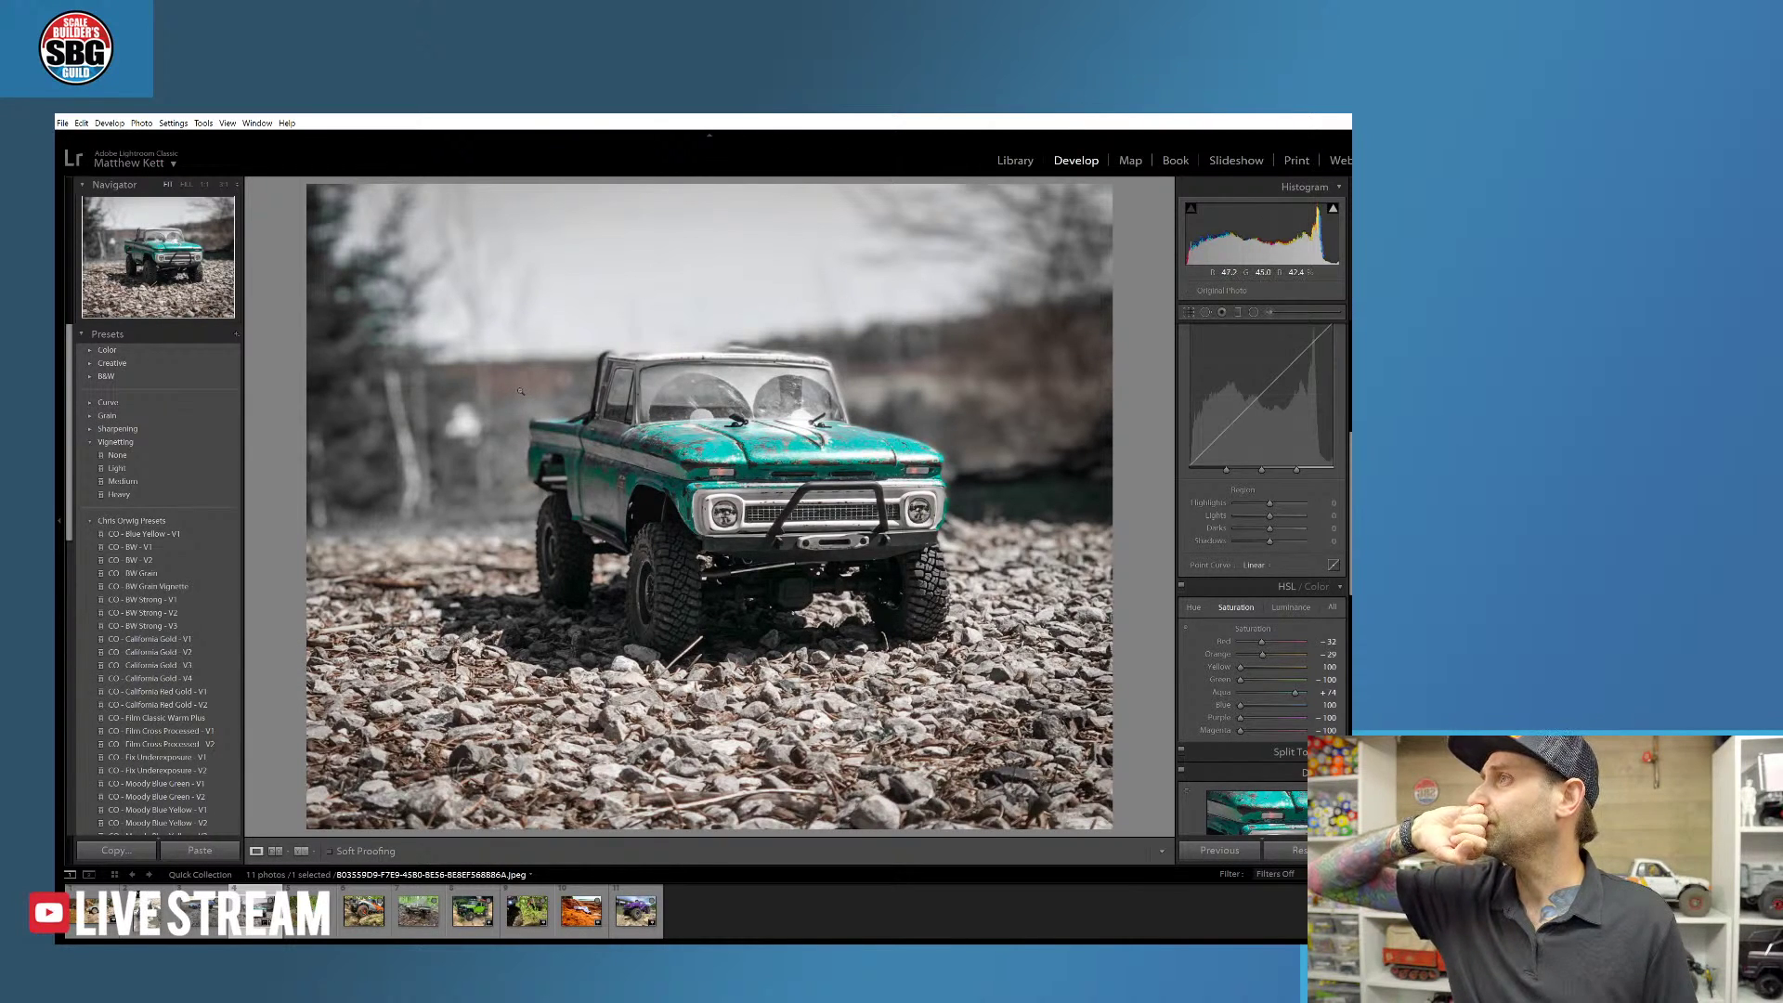
# - Set up an adjustment brush with Exposure at 0 and Saturation at -88
pyautogui.click(1264, 312)
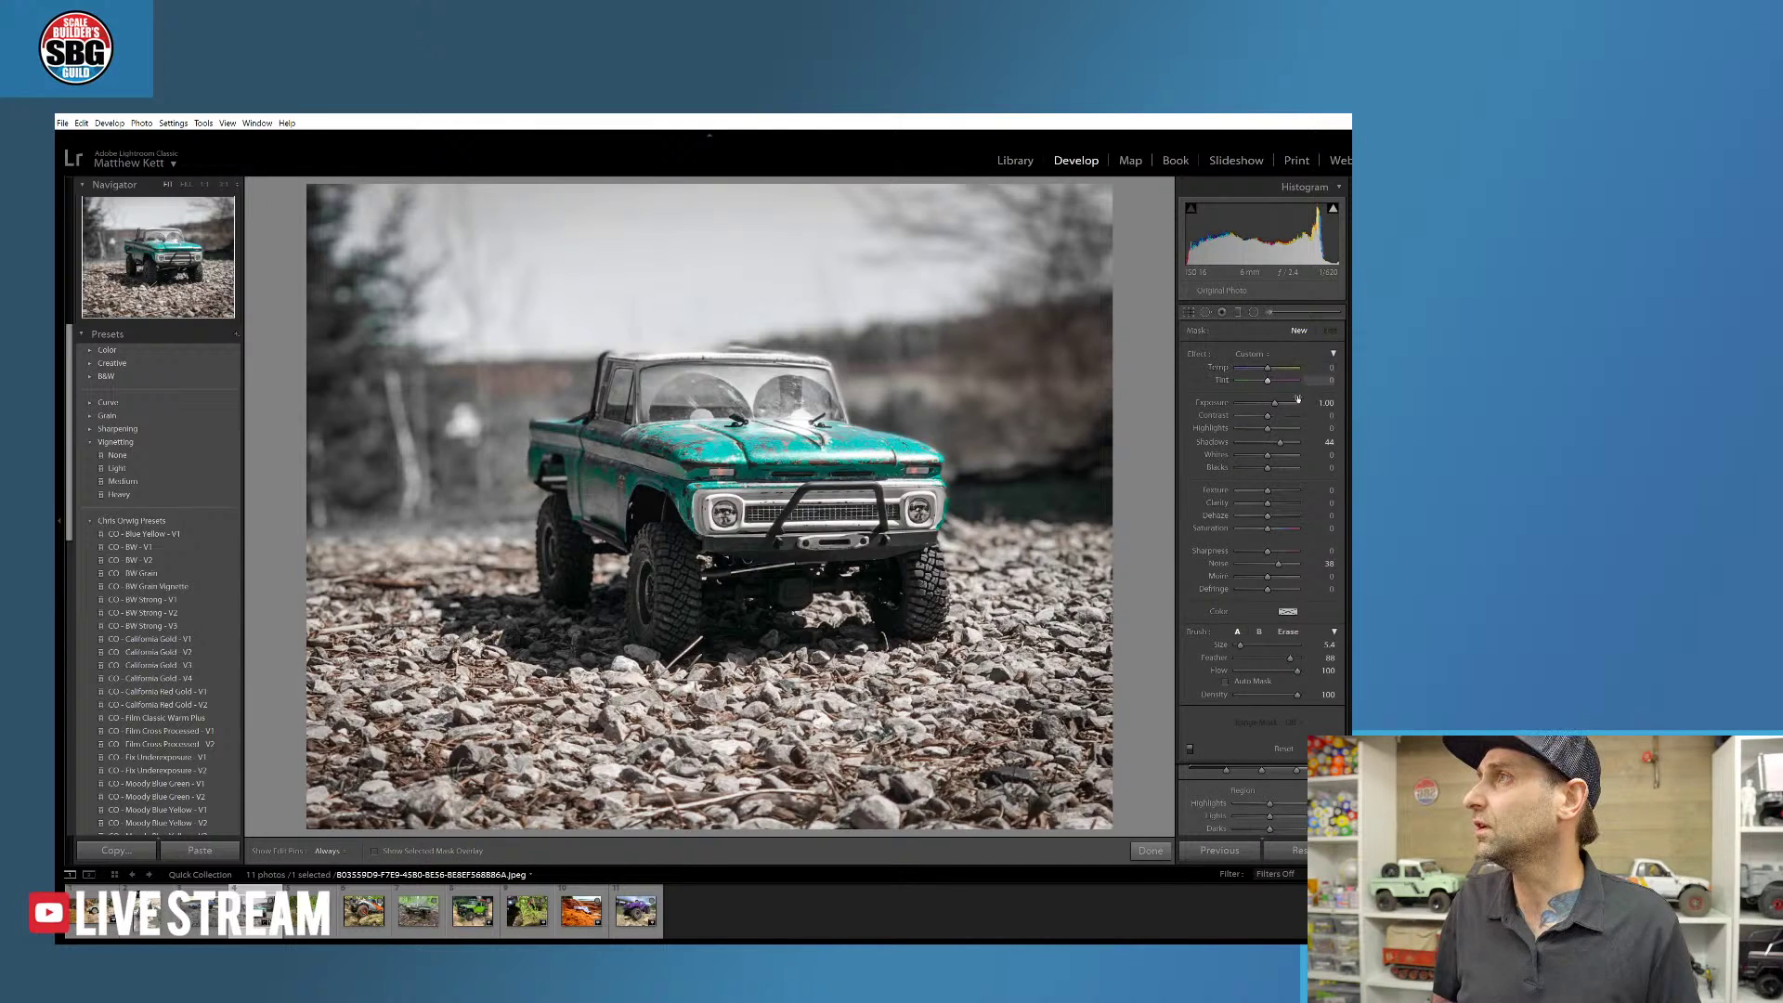
pyautogui.moveTo(1273, 403); pyautogui.dragTo(1266, 406)
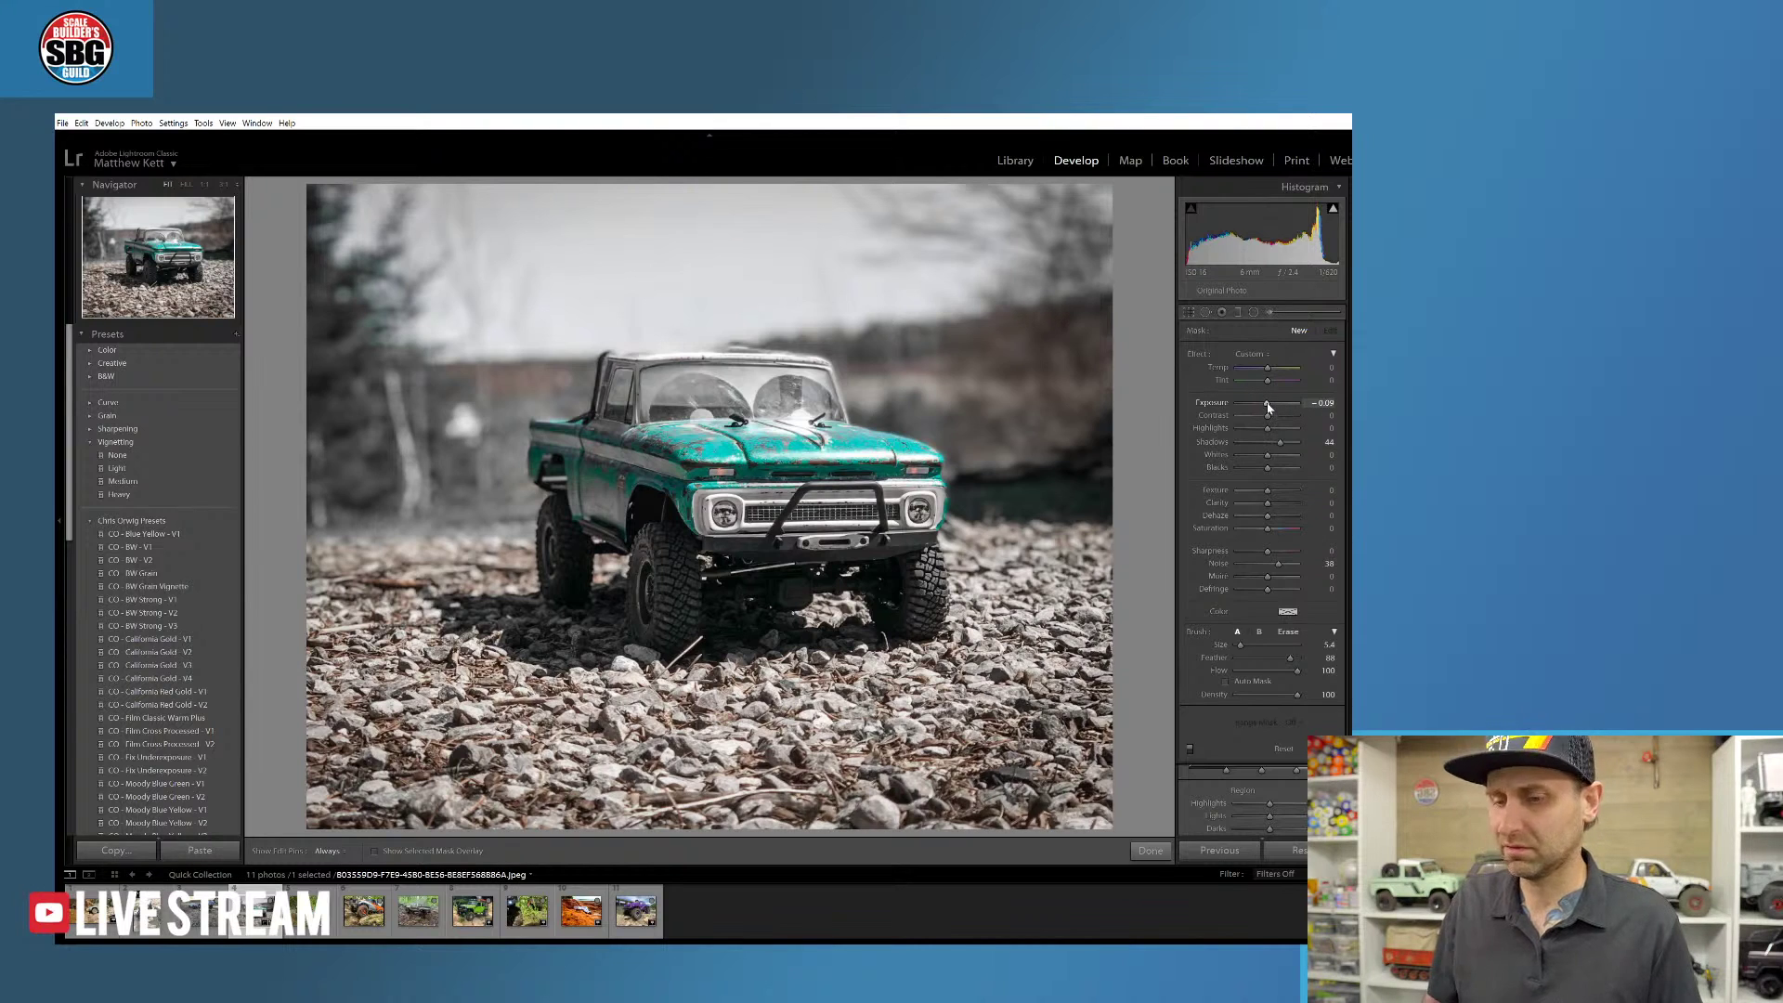
pyautogui.click(1318, 403)
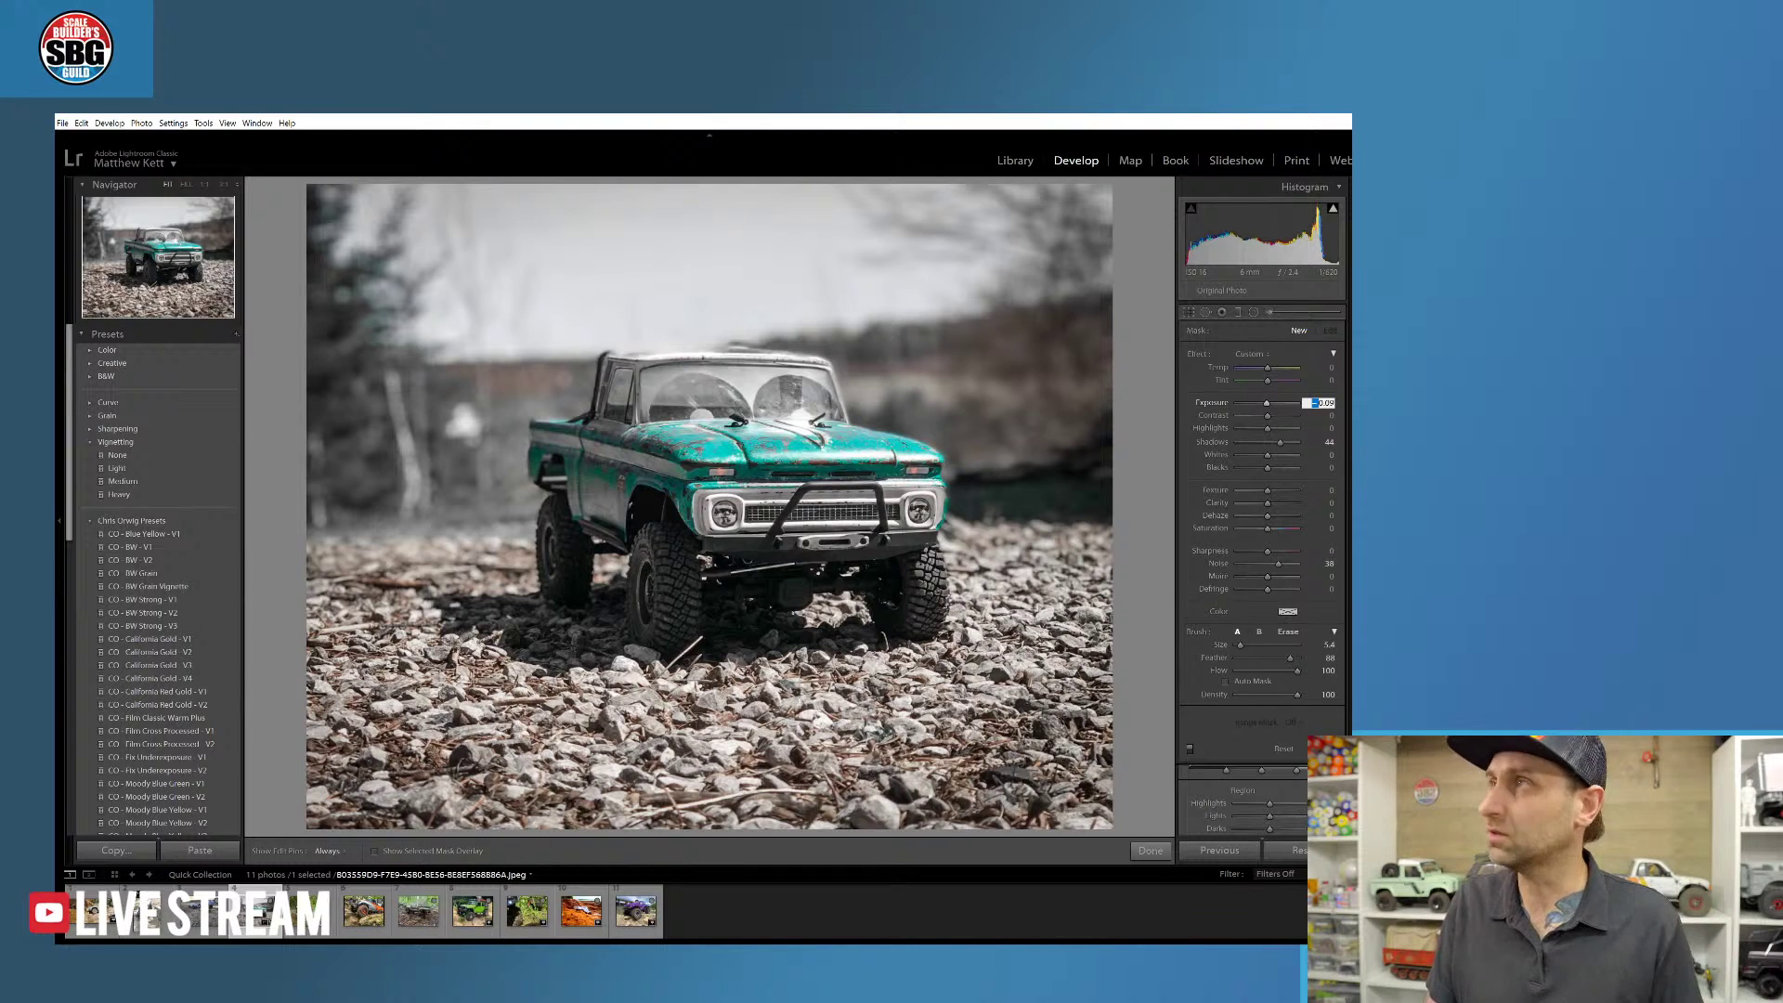
pyautogui.write('0')
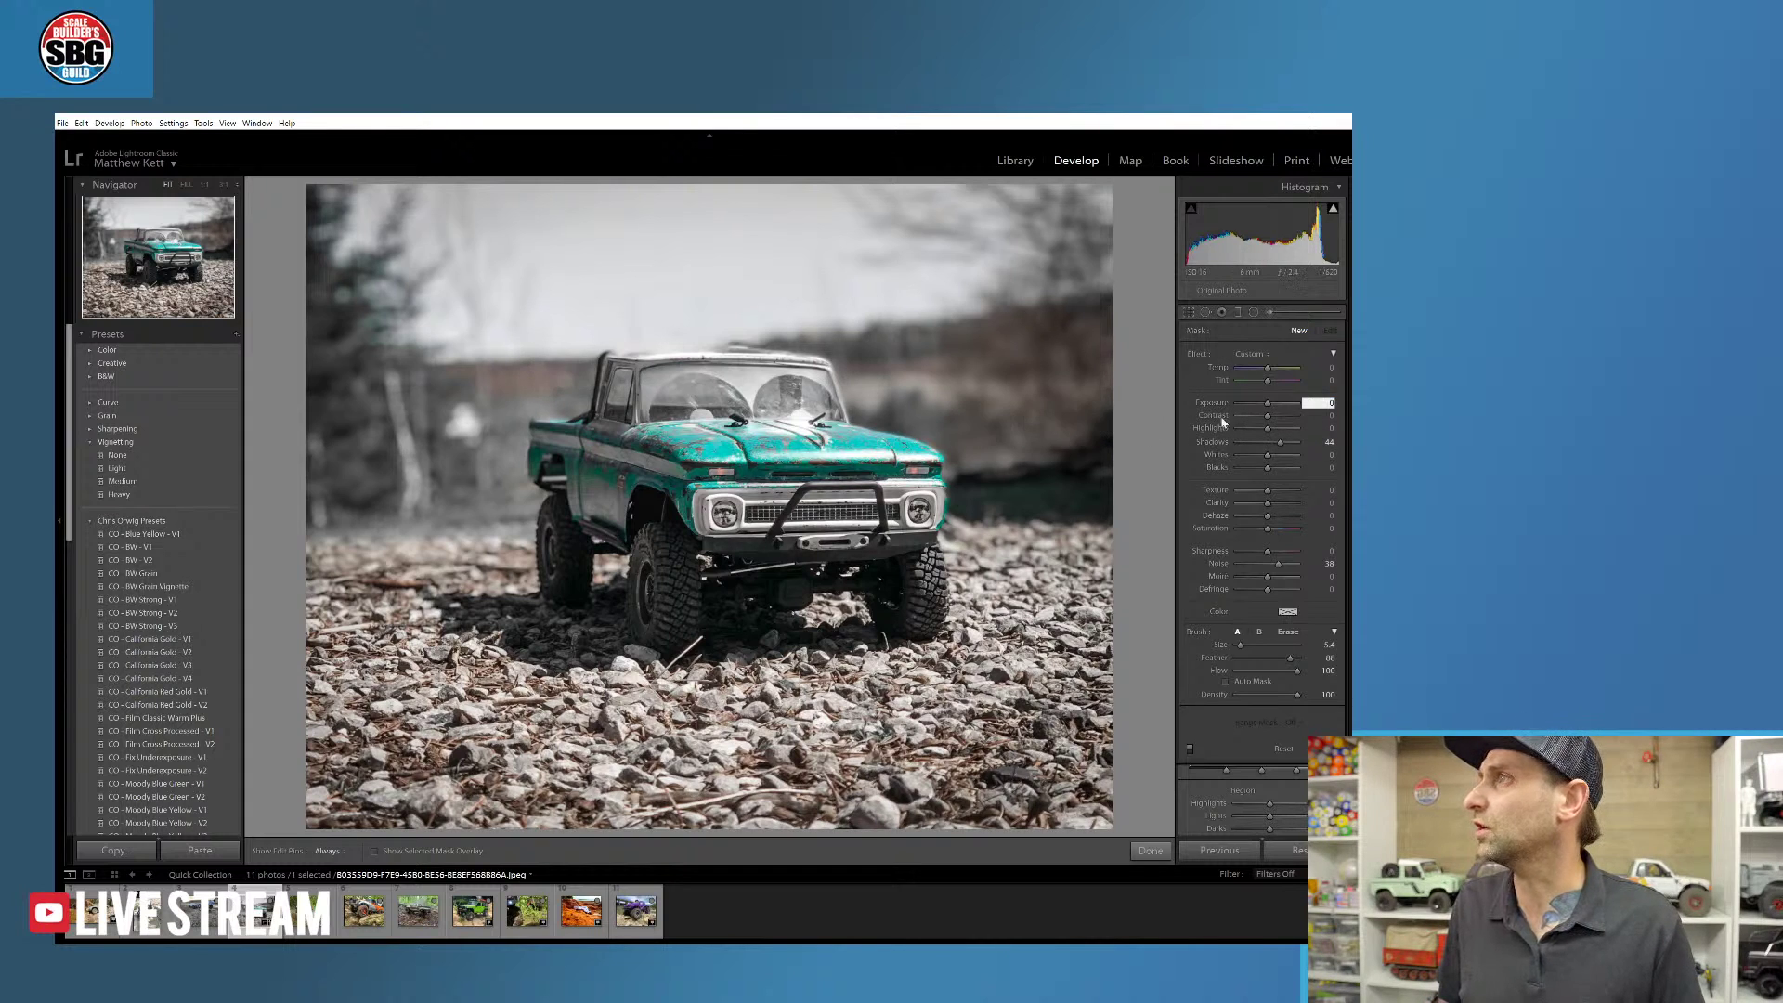
pyautogui.moveTo(1265, 532); pyautogui.dragTo(1240, 528)
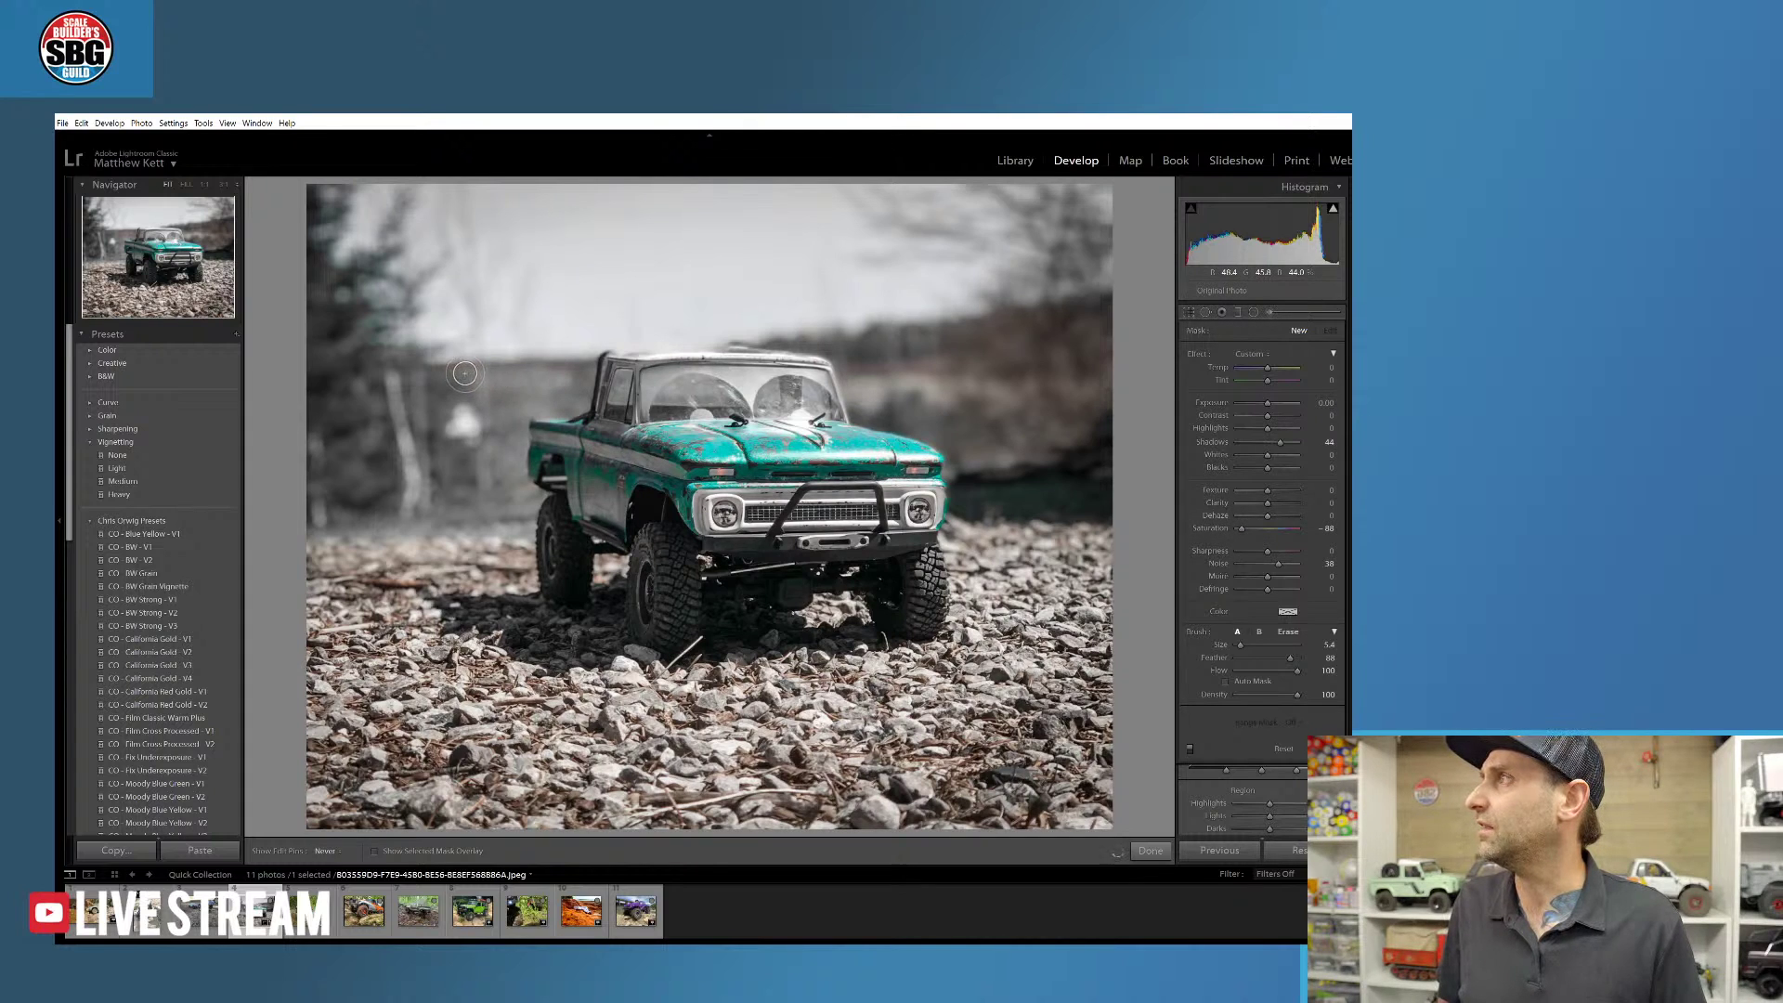
# - Brush the desaturation over the reddish tree line on both sides behind the truck, enlarging the brush after undoing a small stroke
pyautogui.click(556, 381)
pyautogui.press('h')
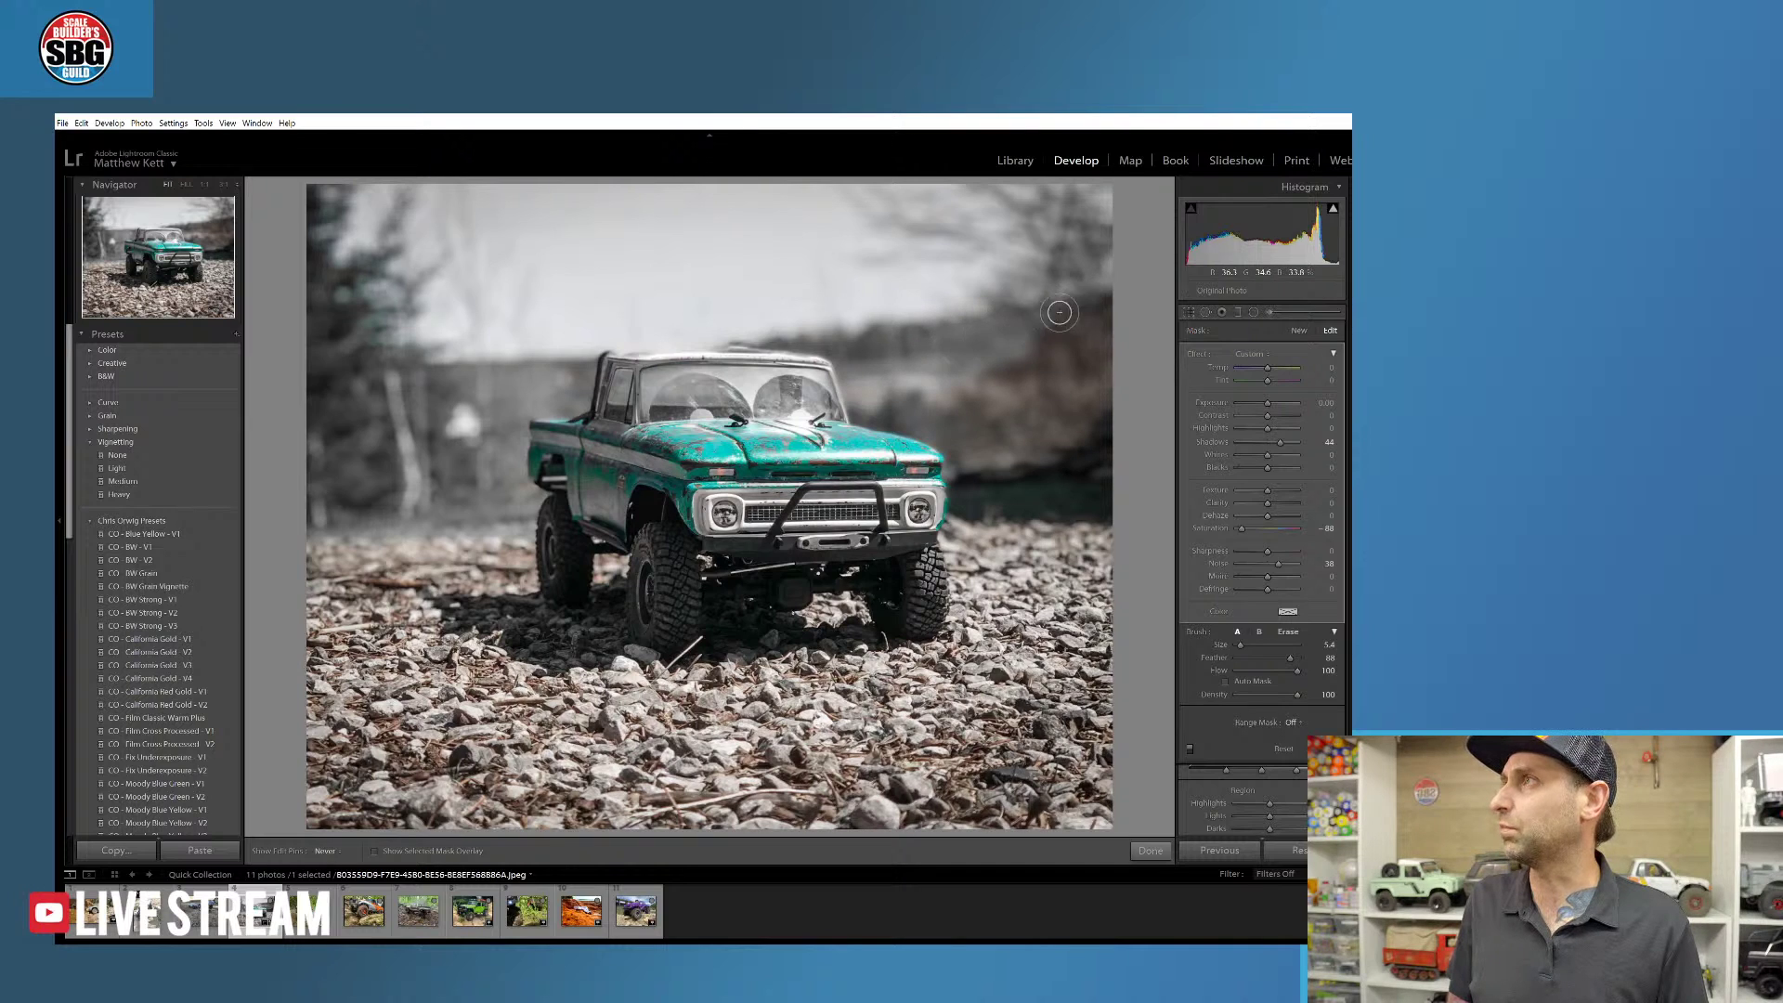
pyautogui.press('h')
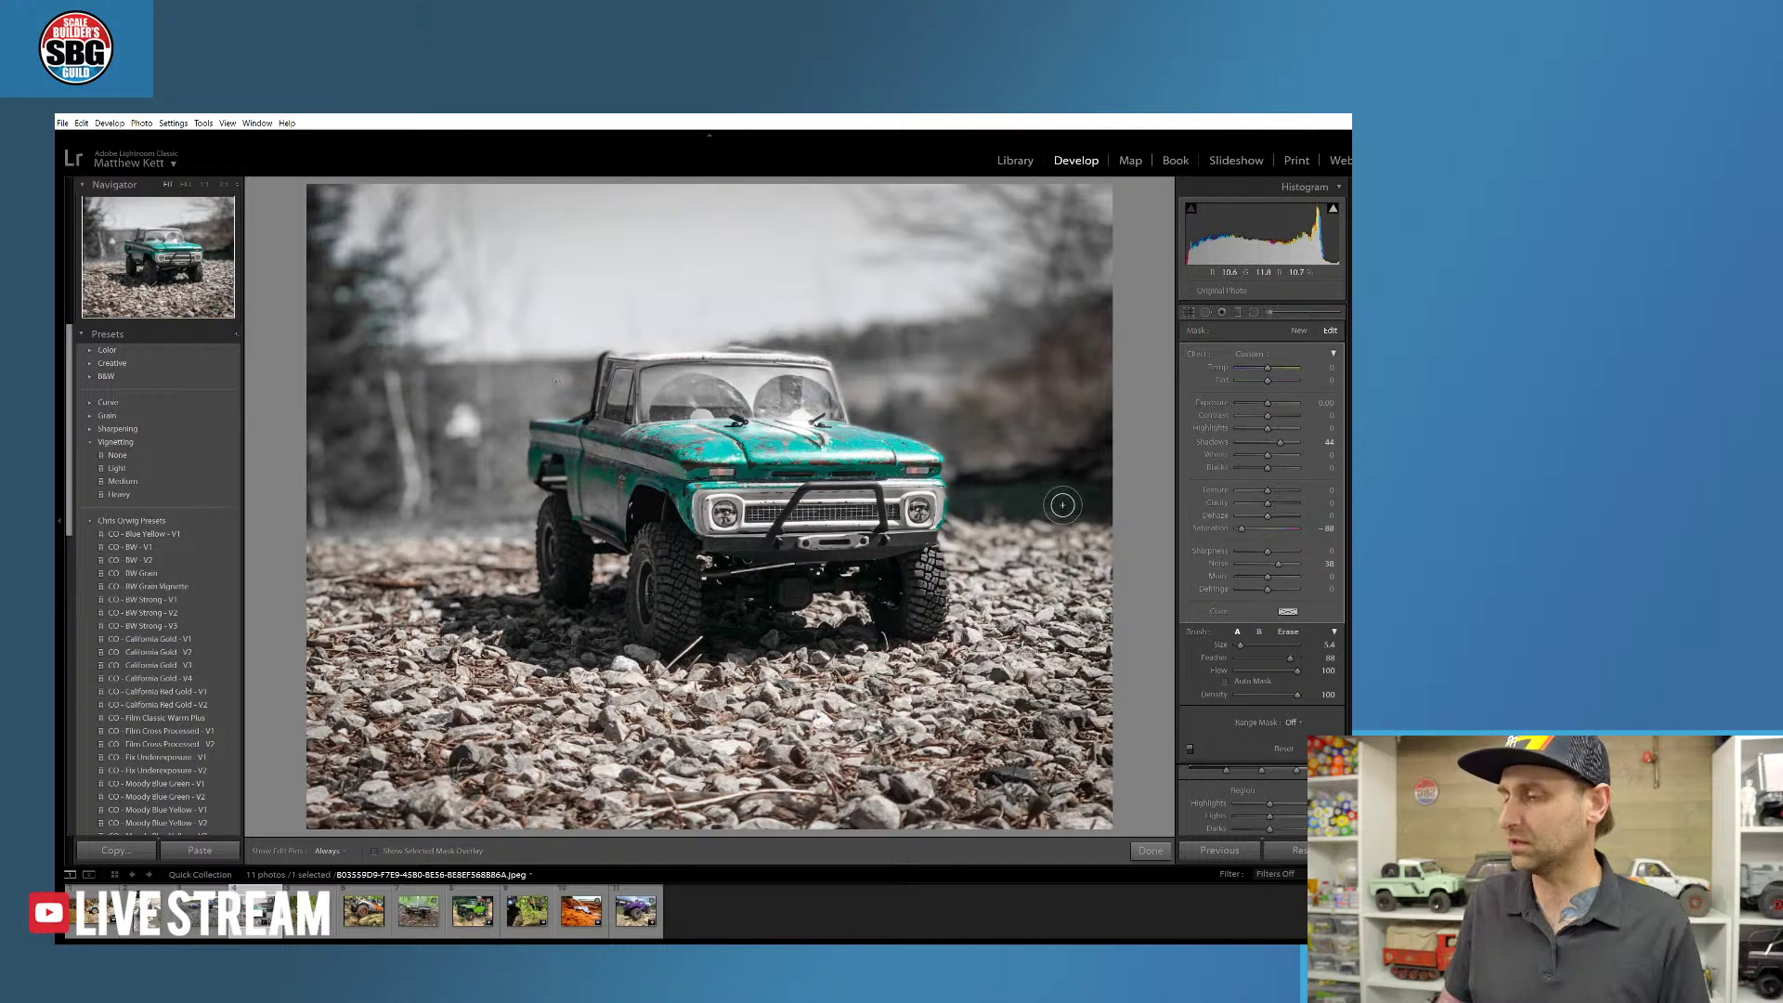
pyautogui.hotkey('ctrl', 'z')
pyautogui.moveTo(1257, 643); pyautogui.dragTo(1251, 644)
pyautogui.press('h')
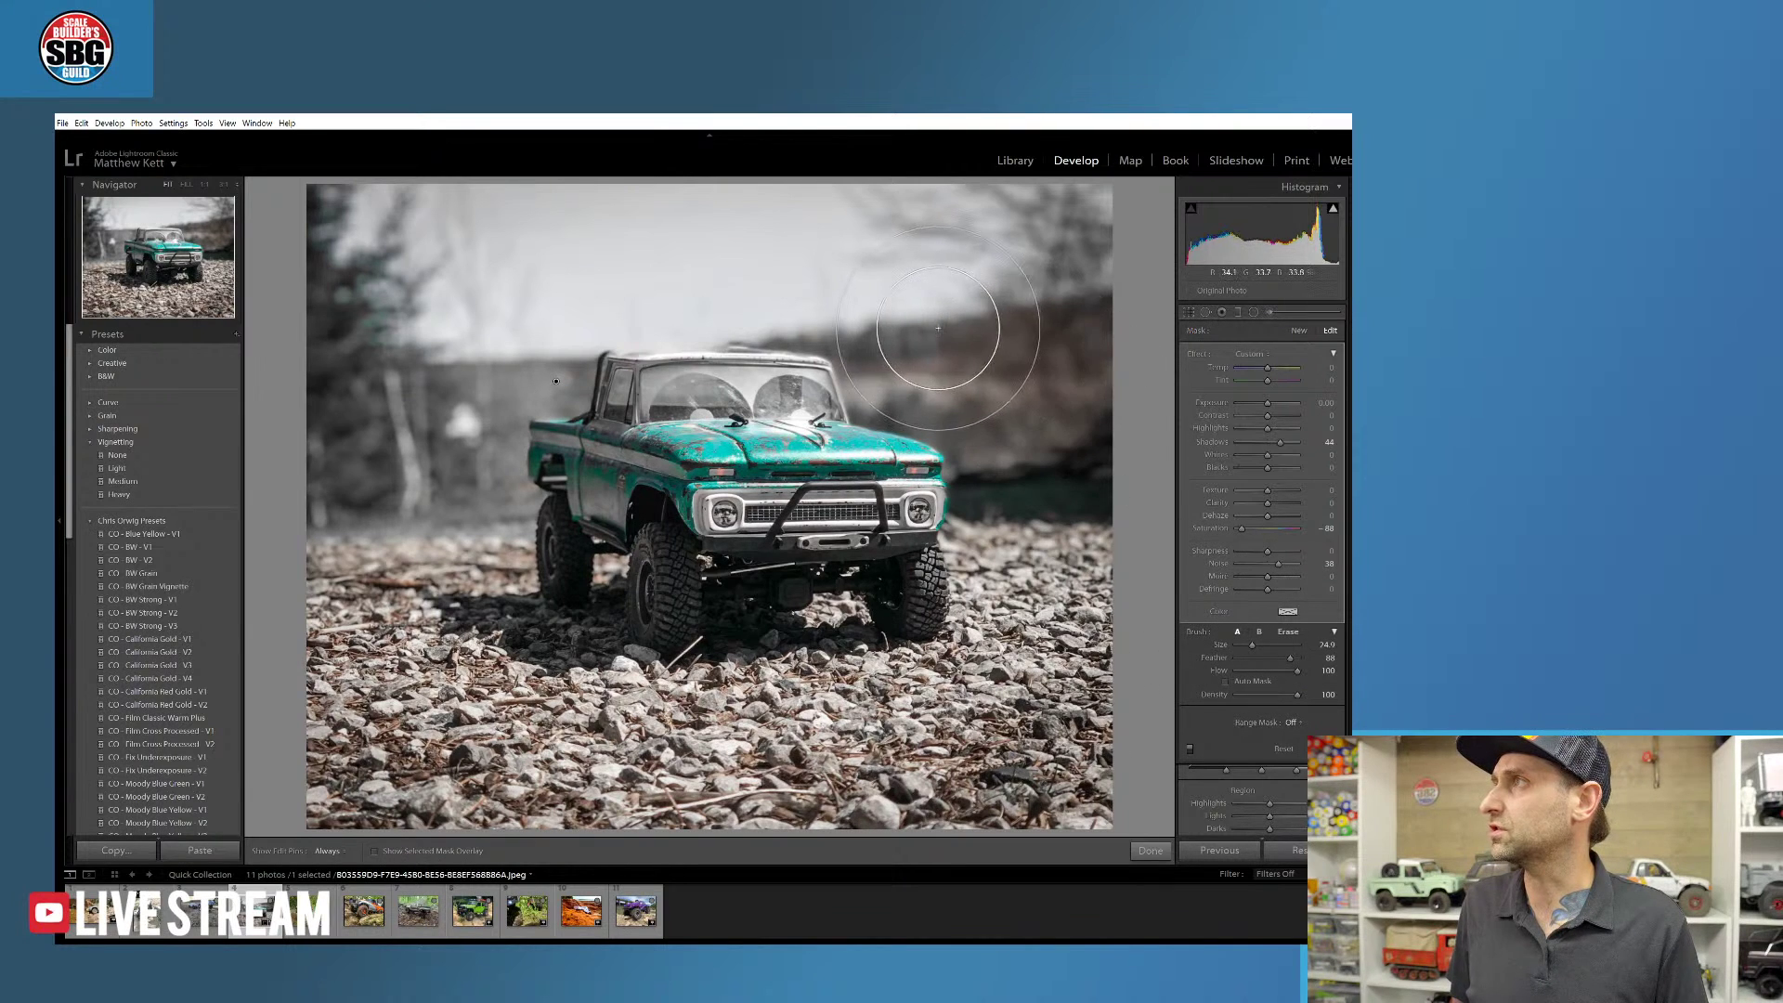
pyautogui.press('h')
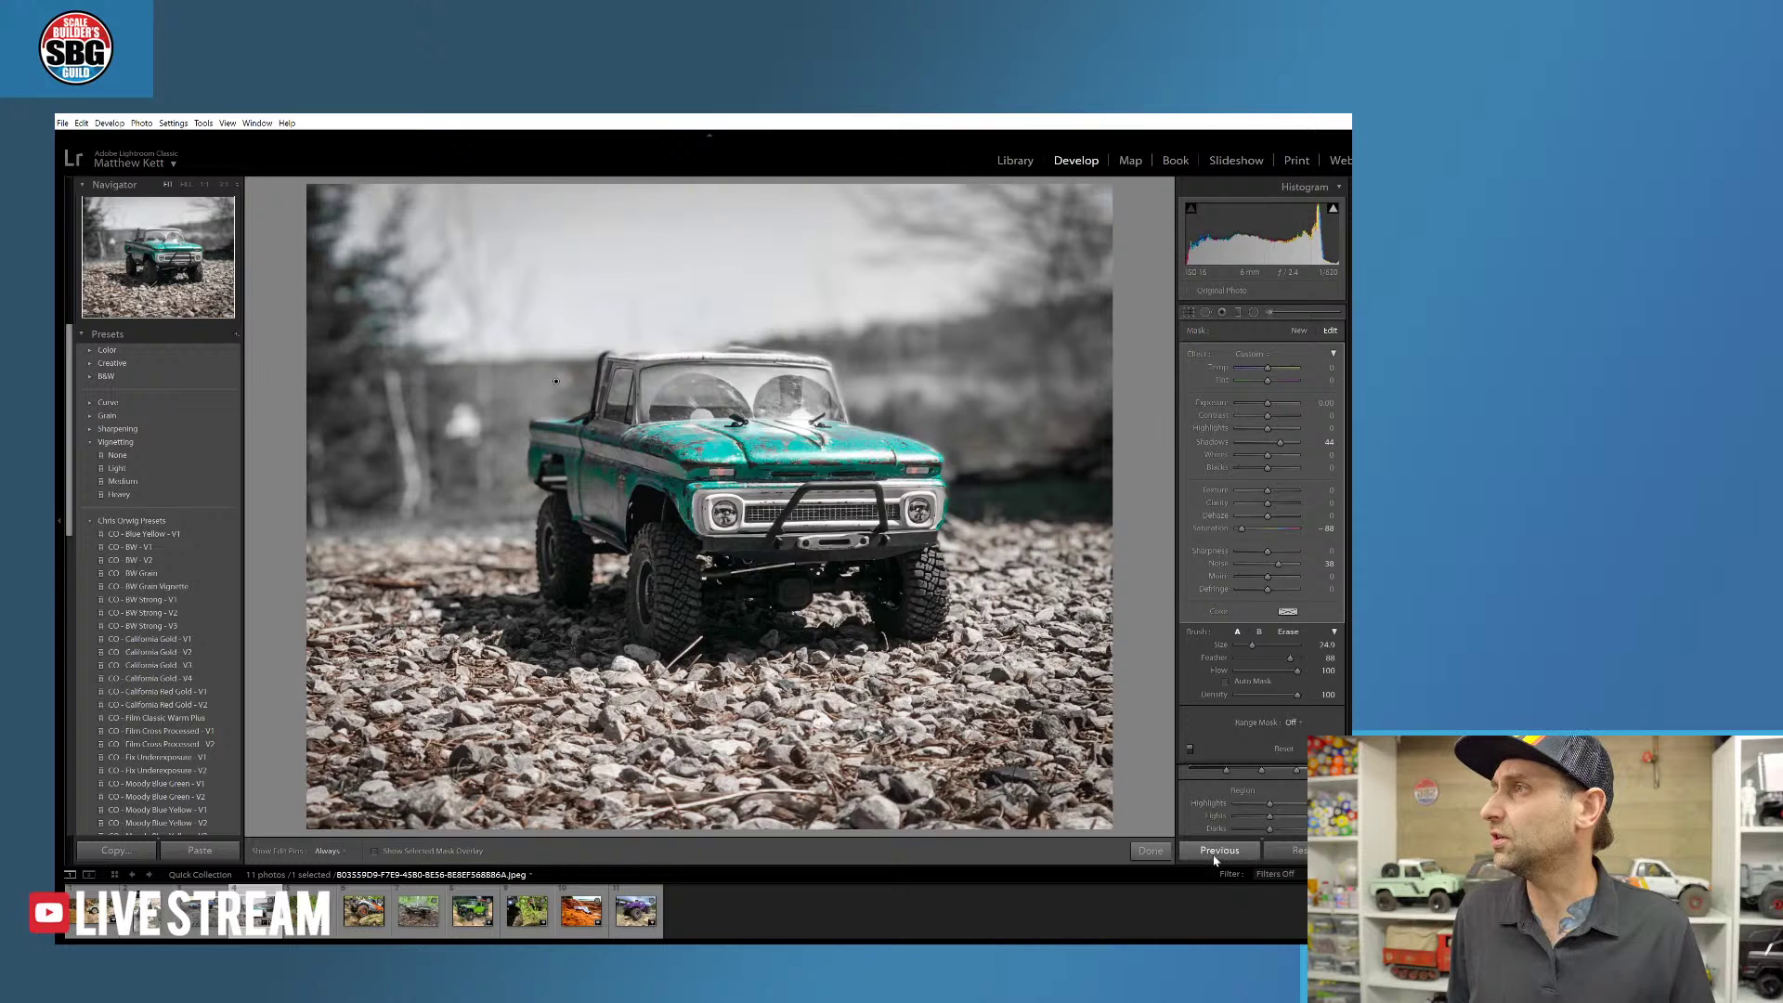
# - Reset the green truck photo to compare it with the unedited original, and undo the reset
pyautogui.click(1303, 856)
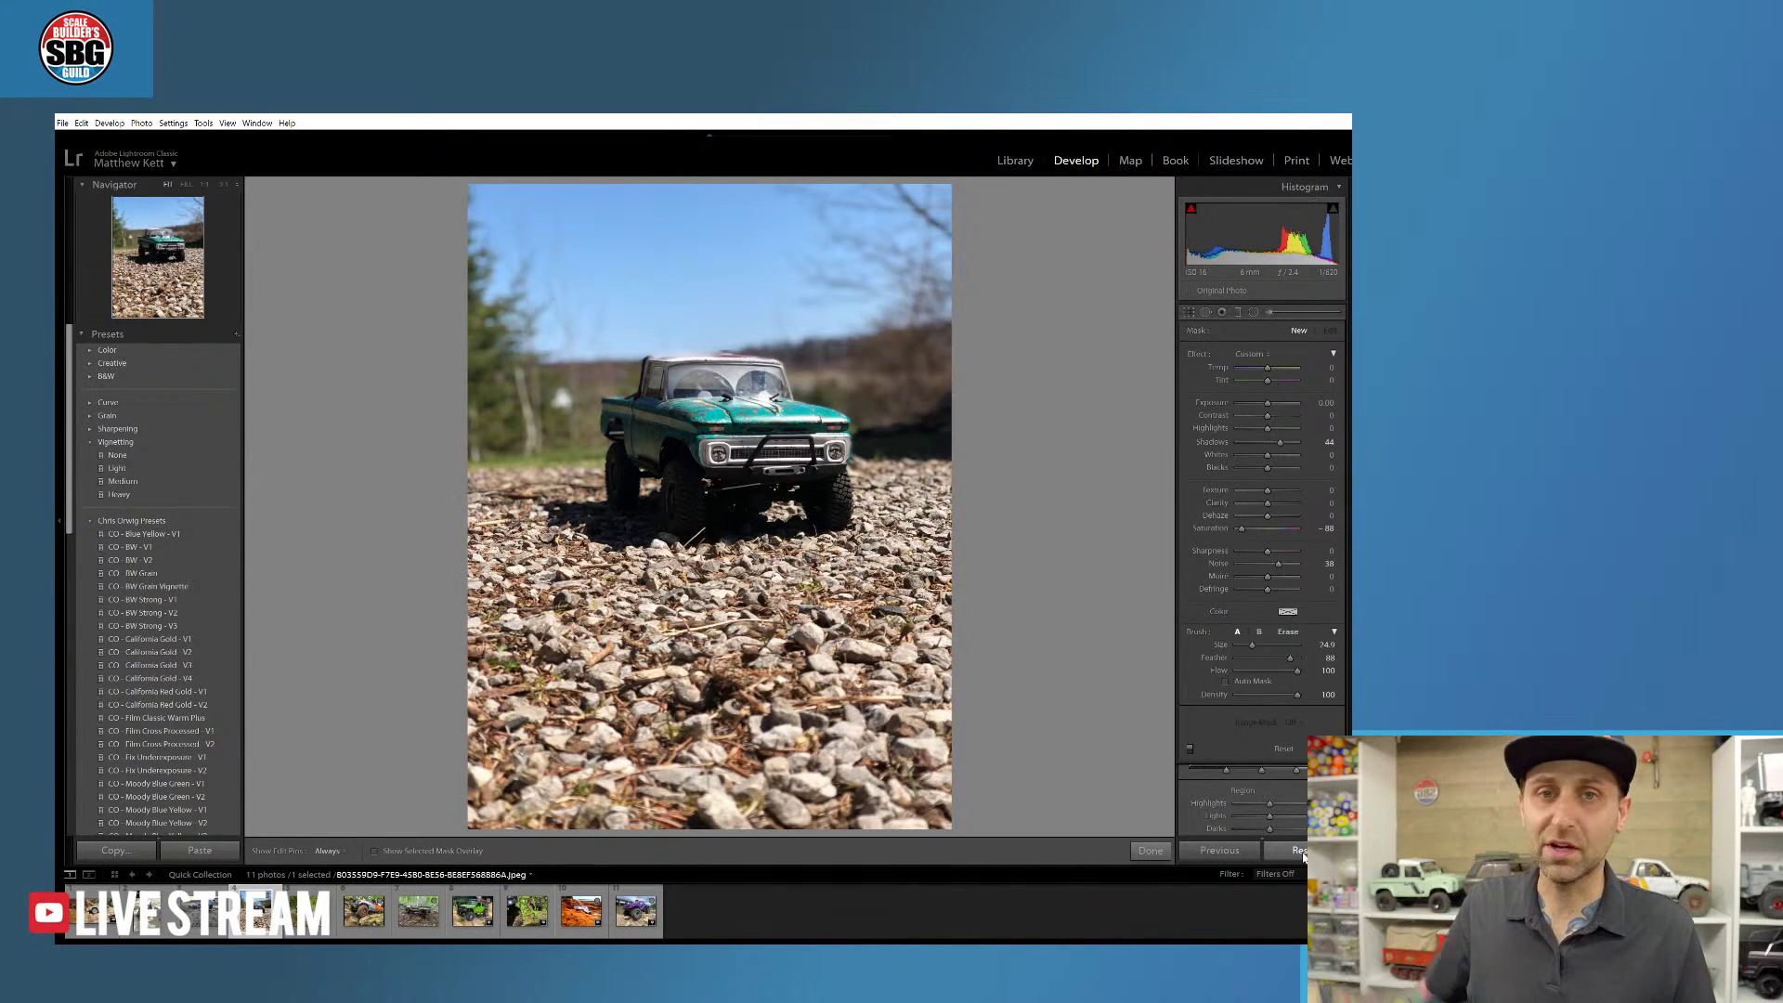
pyautogui.hotkey('ctrl', 'z')
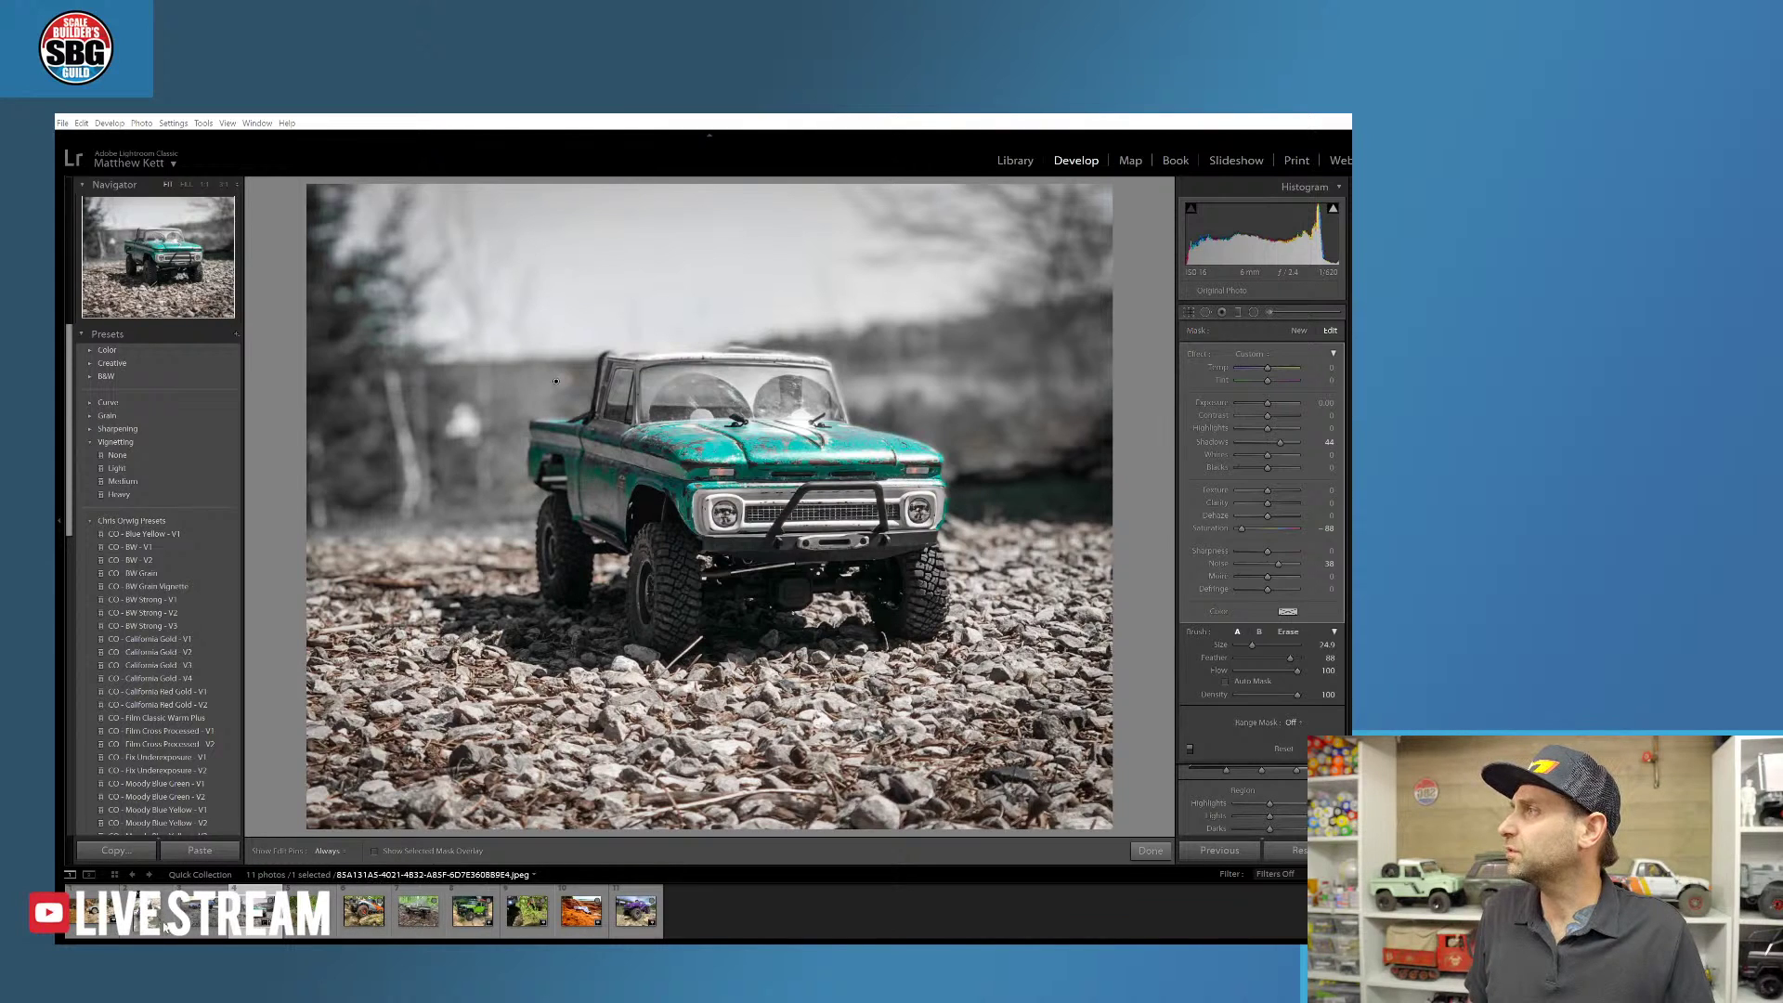
# - Open the photo of the light blue truck beside the creek and crop it tighter around the truck
pyautogui.click(200, 919)
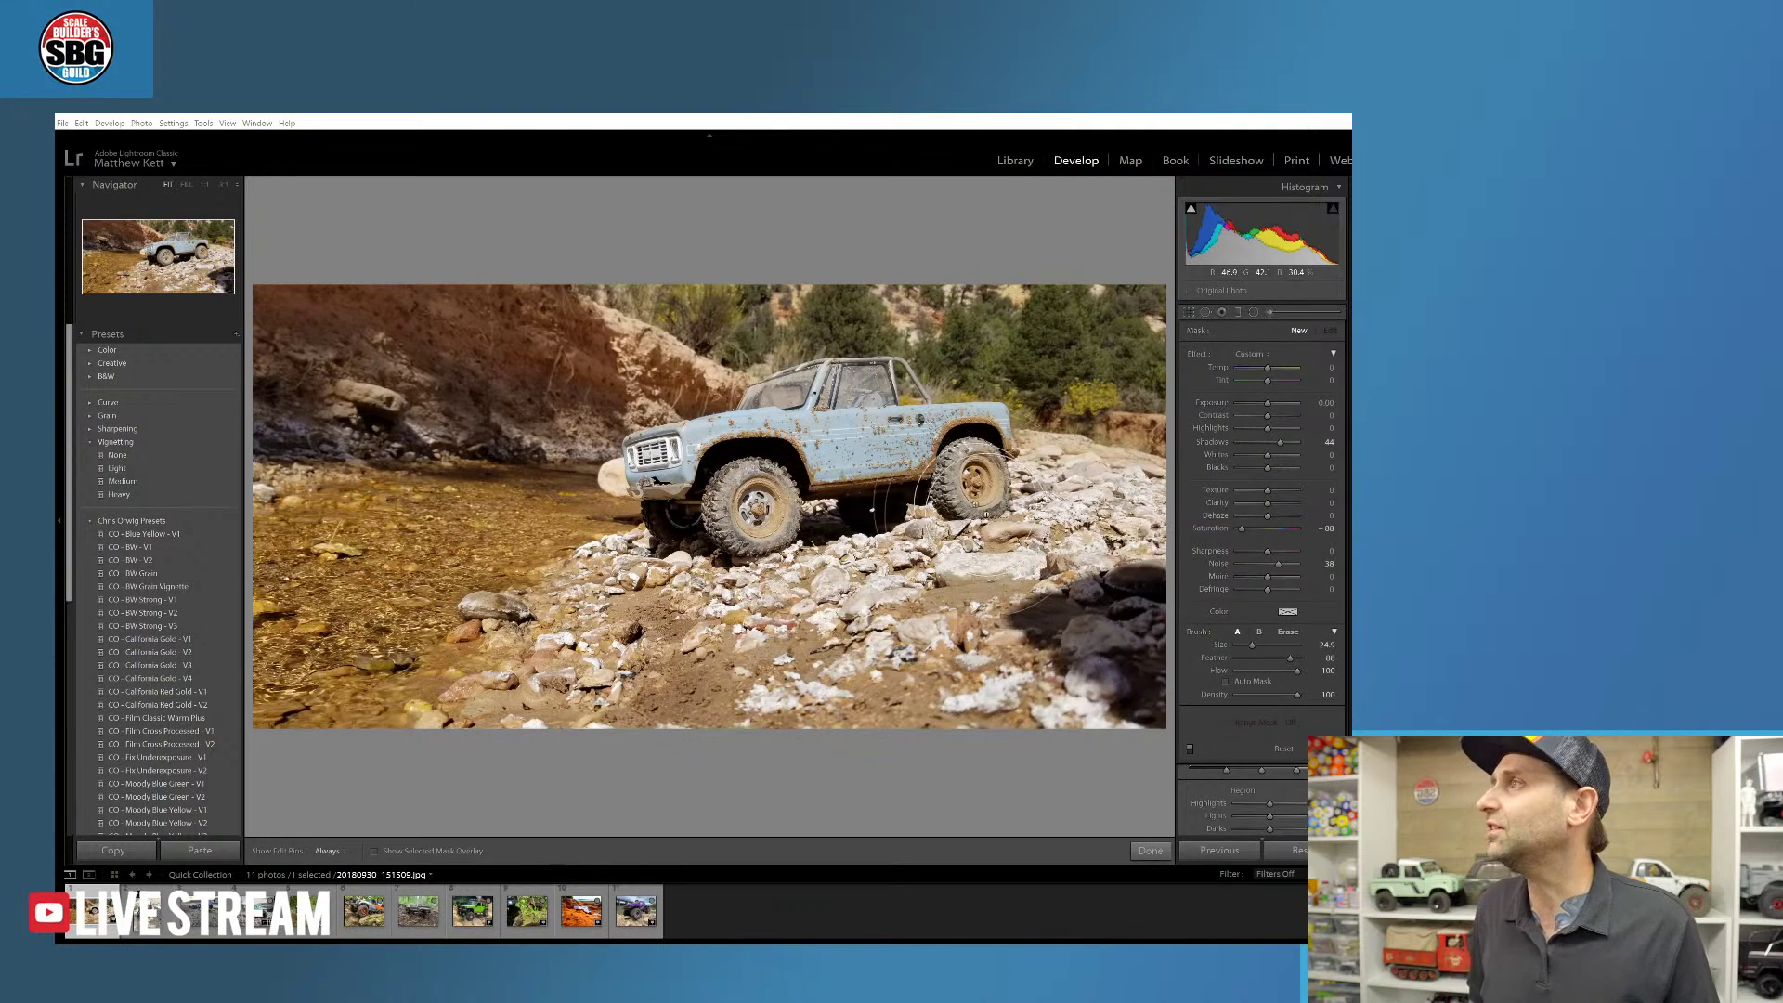
pyautogui.click(1189, 312)
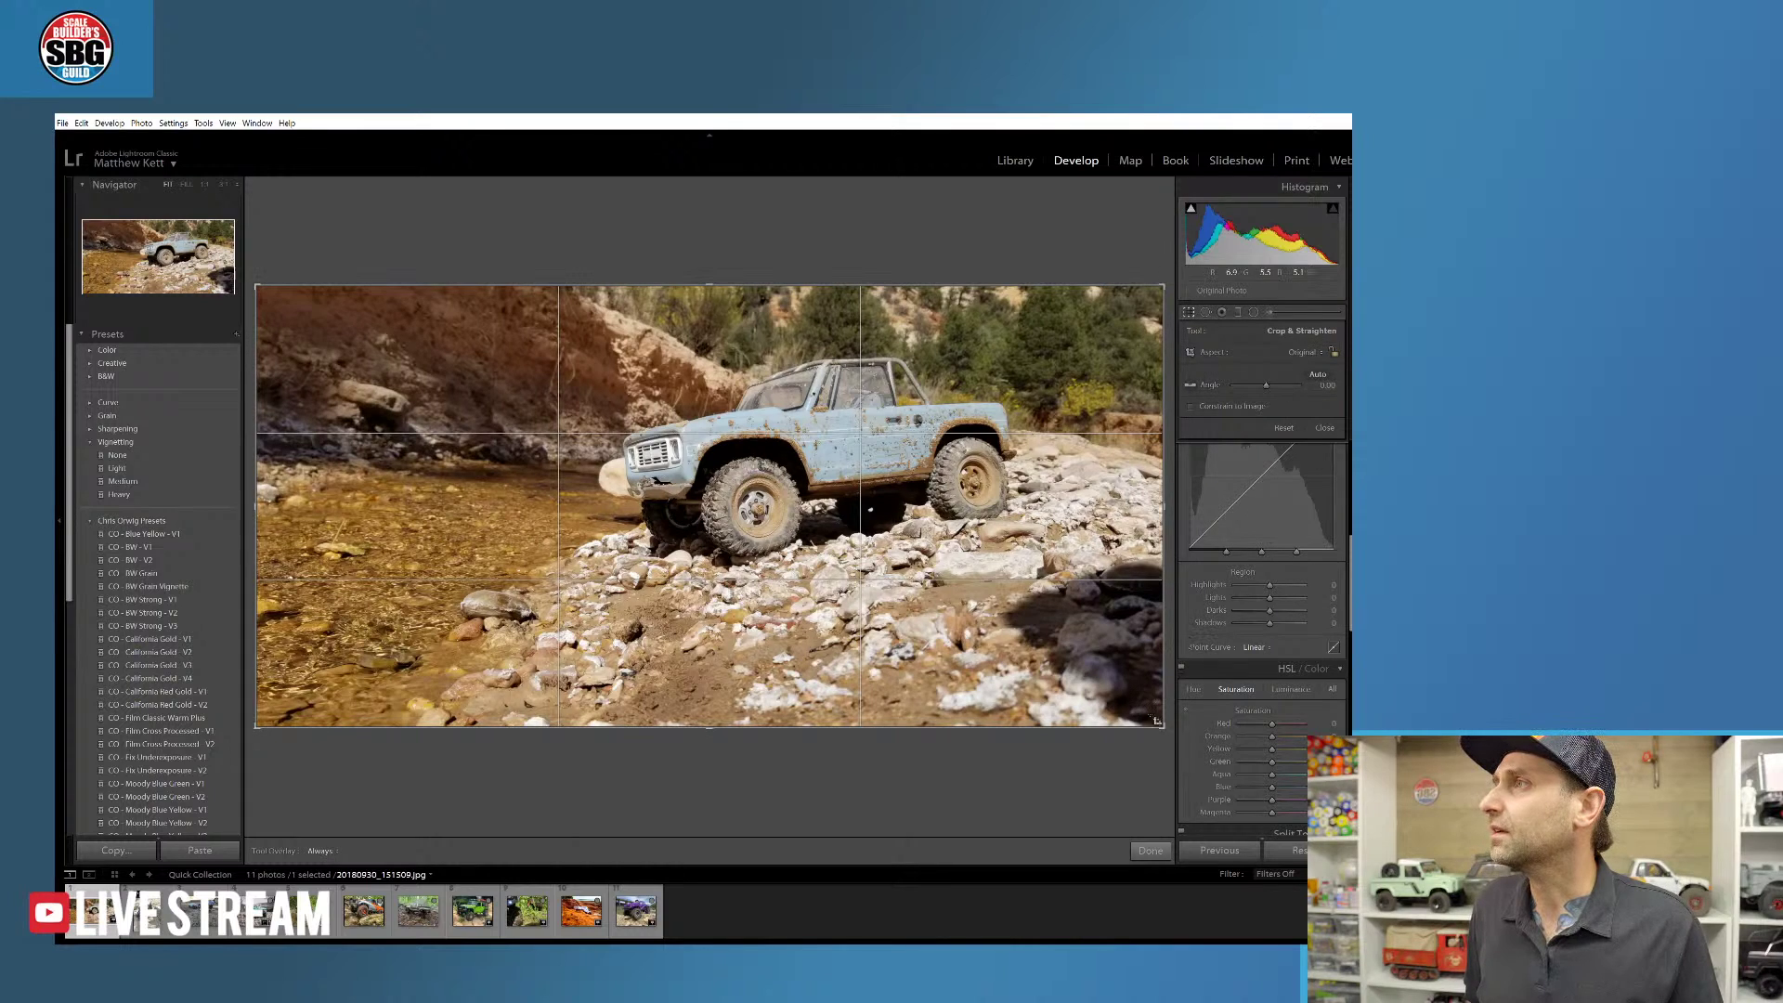
pyautogui.moveTo(1162, 726); pyautogui.dragTo(1107, 704)
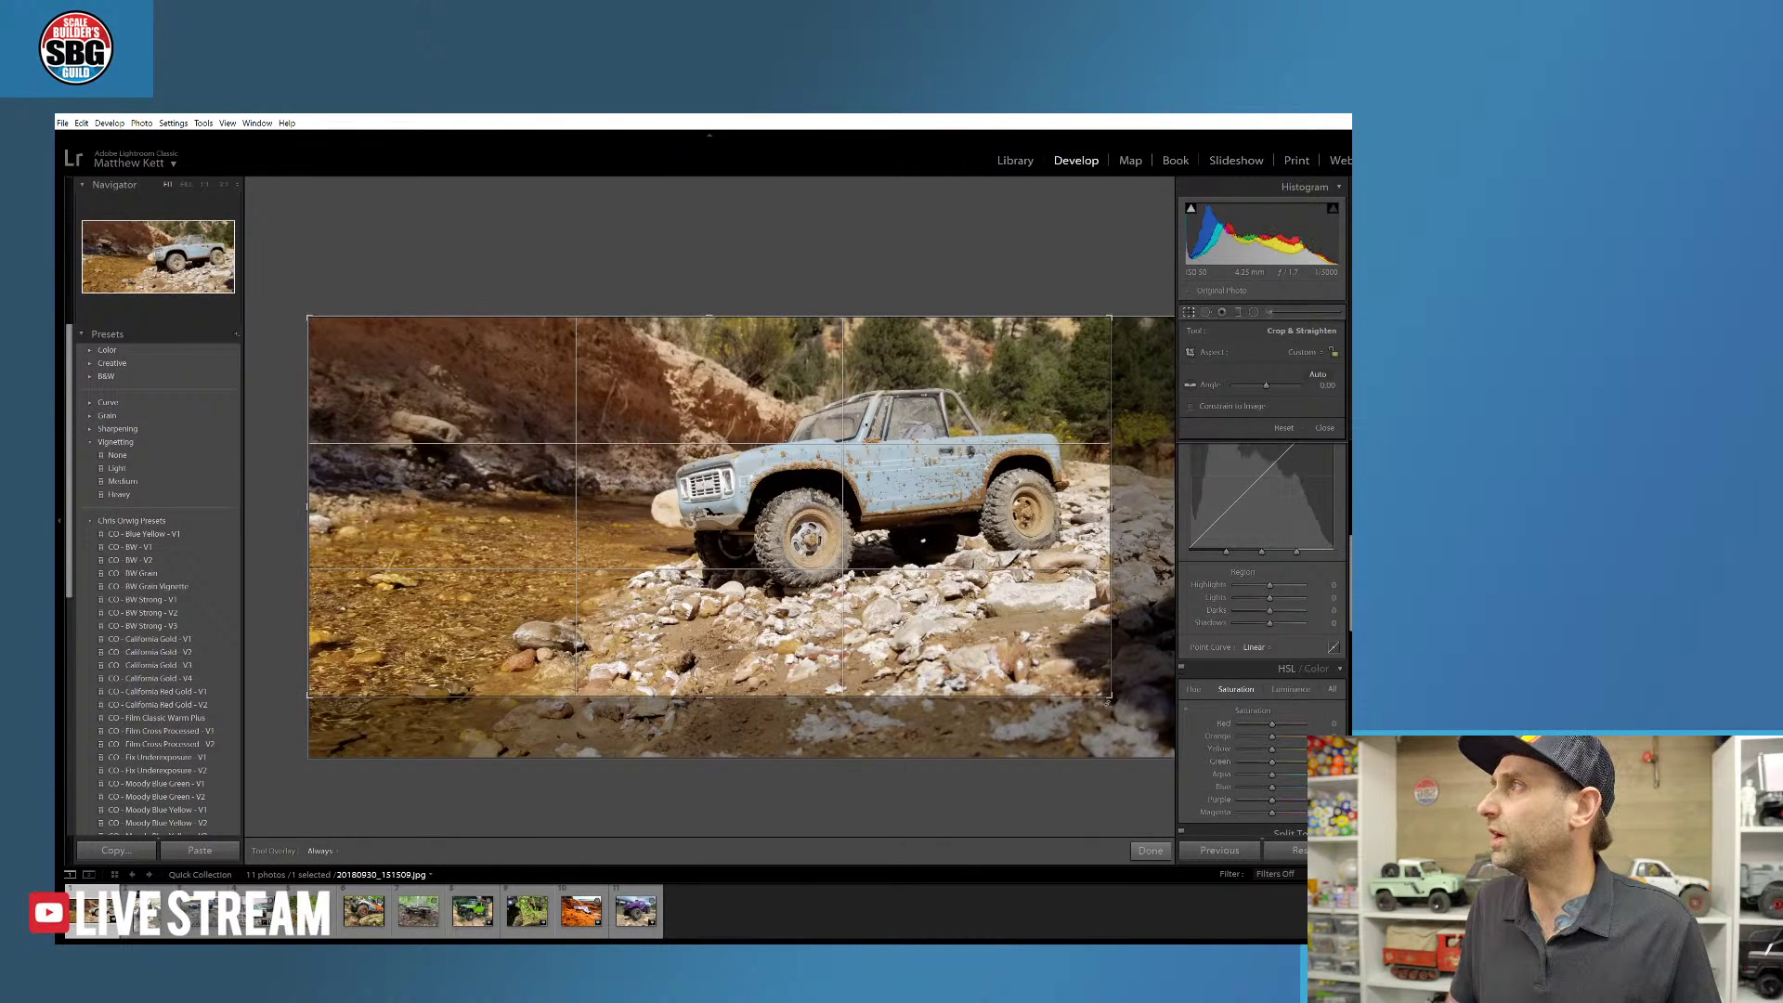
pyautogui.moveTo(310, 317); pyautogui.dragTo(365, 345)
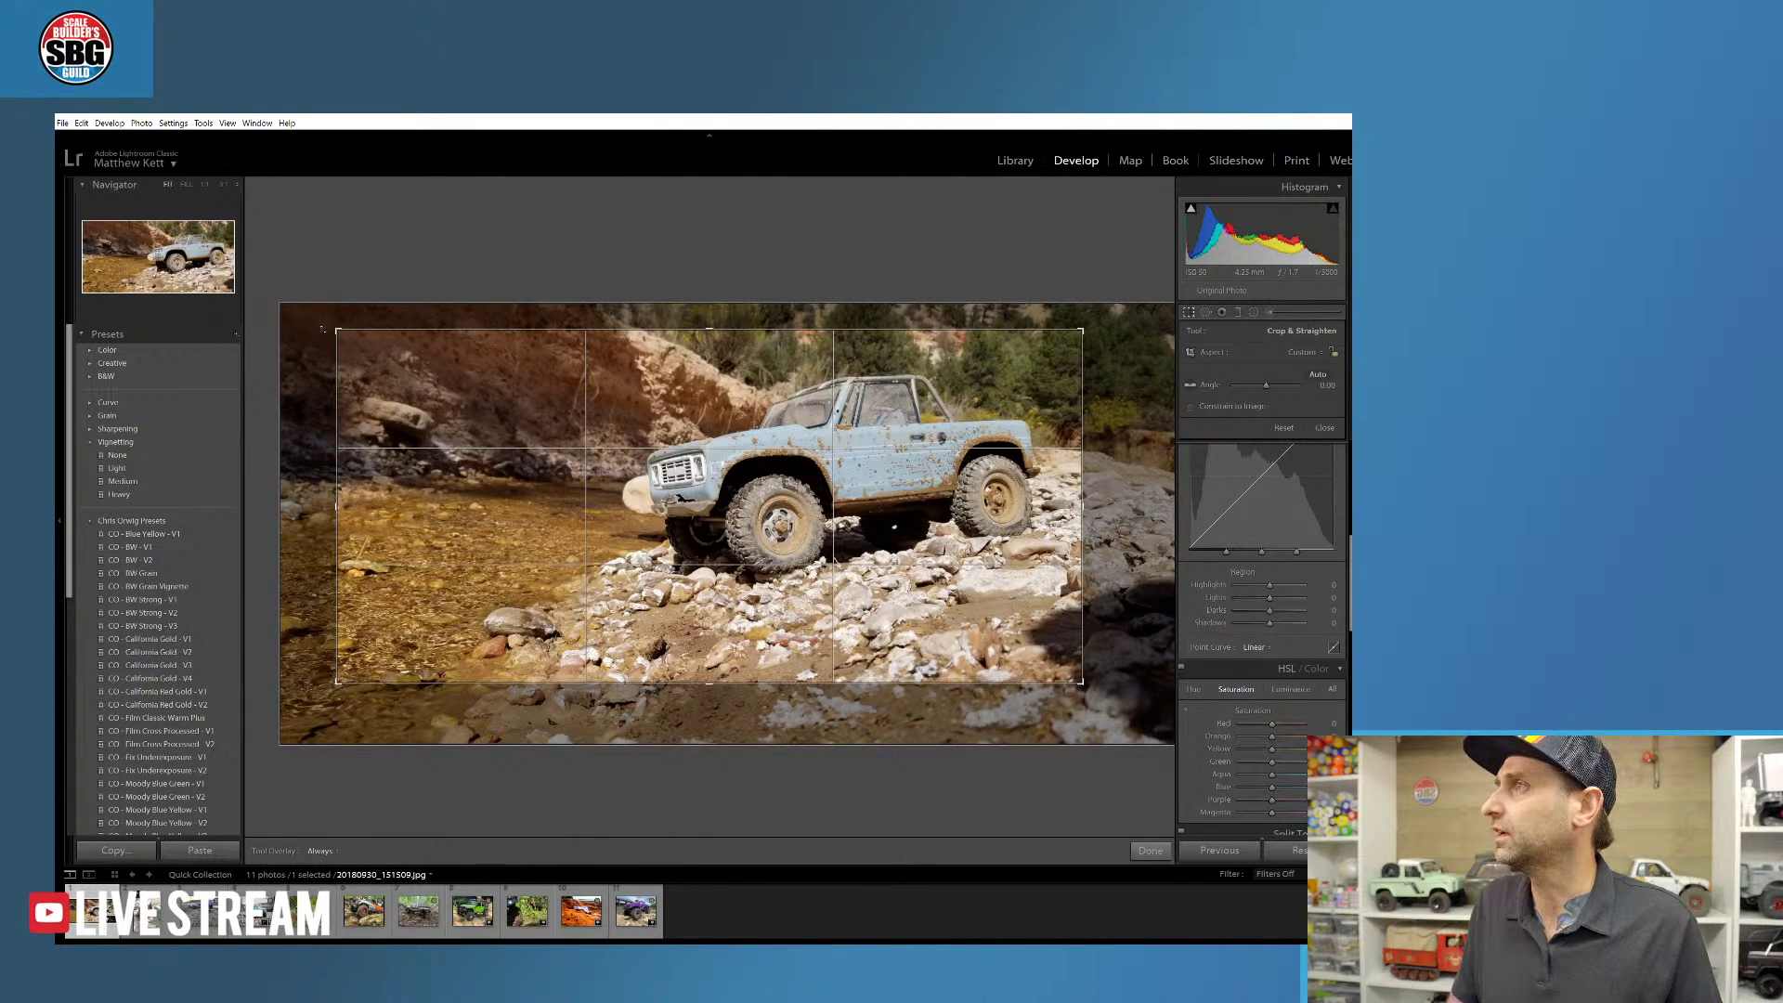
pyautogui.moveTo(816, 493); pyautogui.dragTo(797, 512)
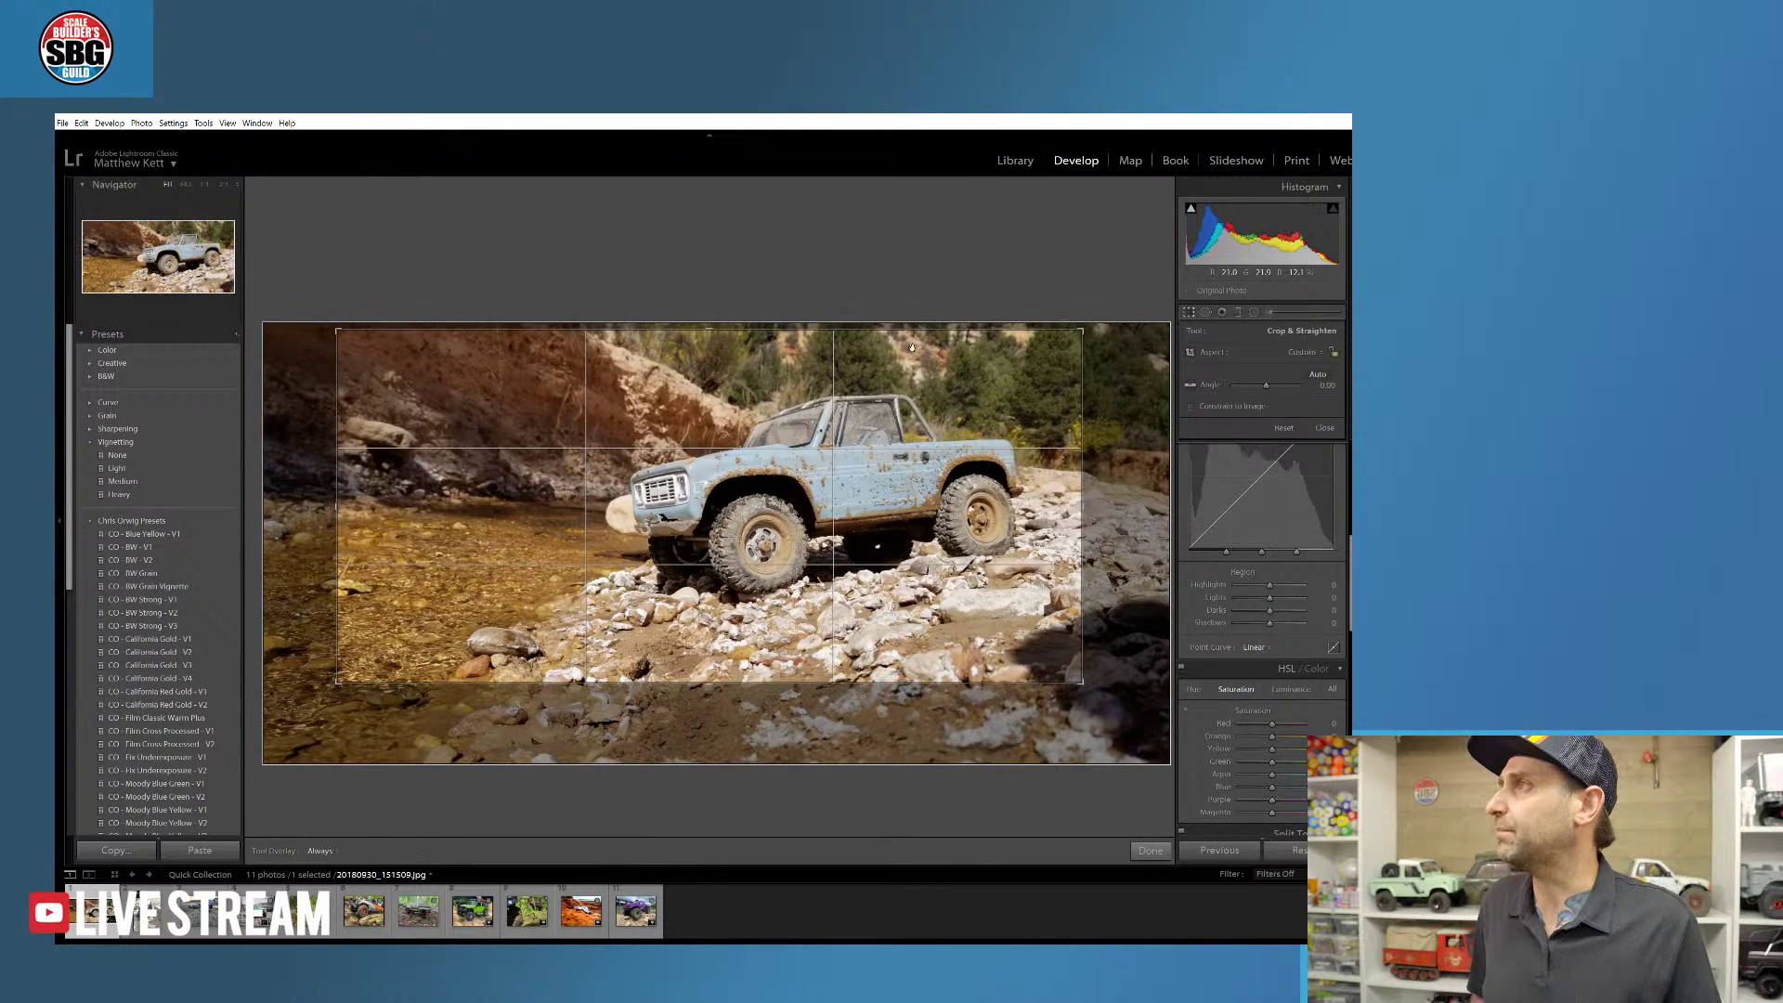
pyautogui.press('Return')
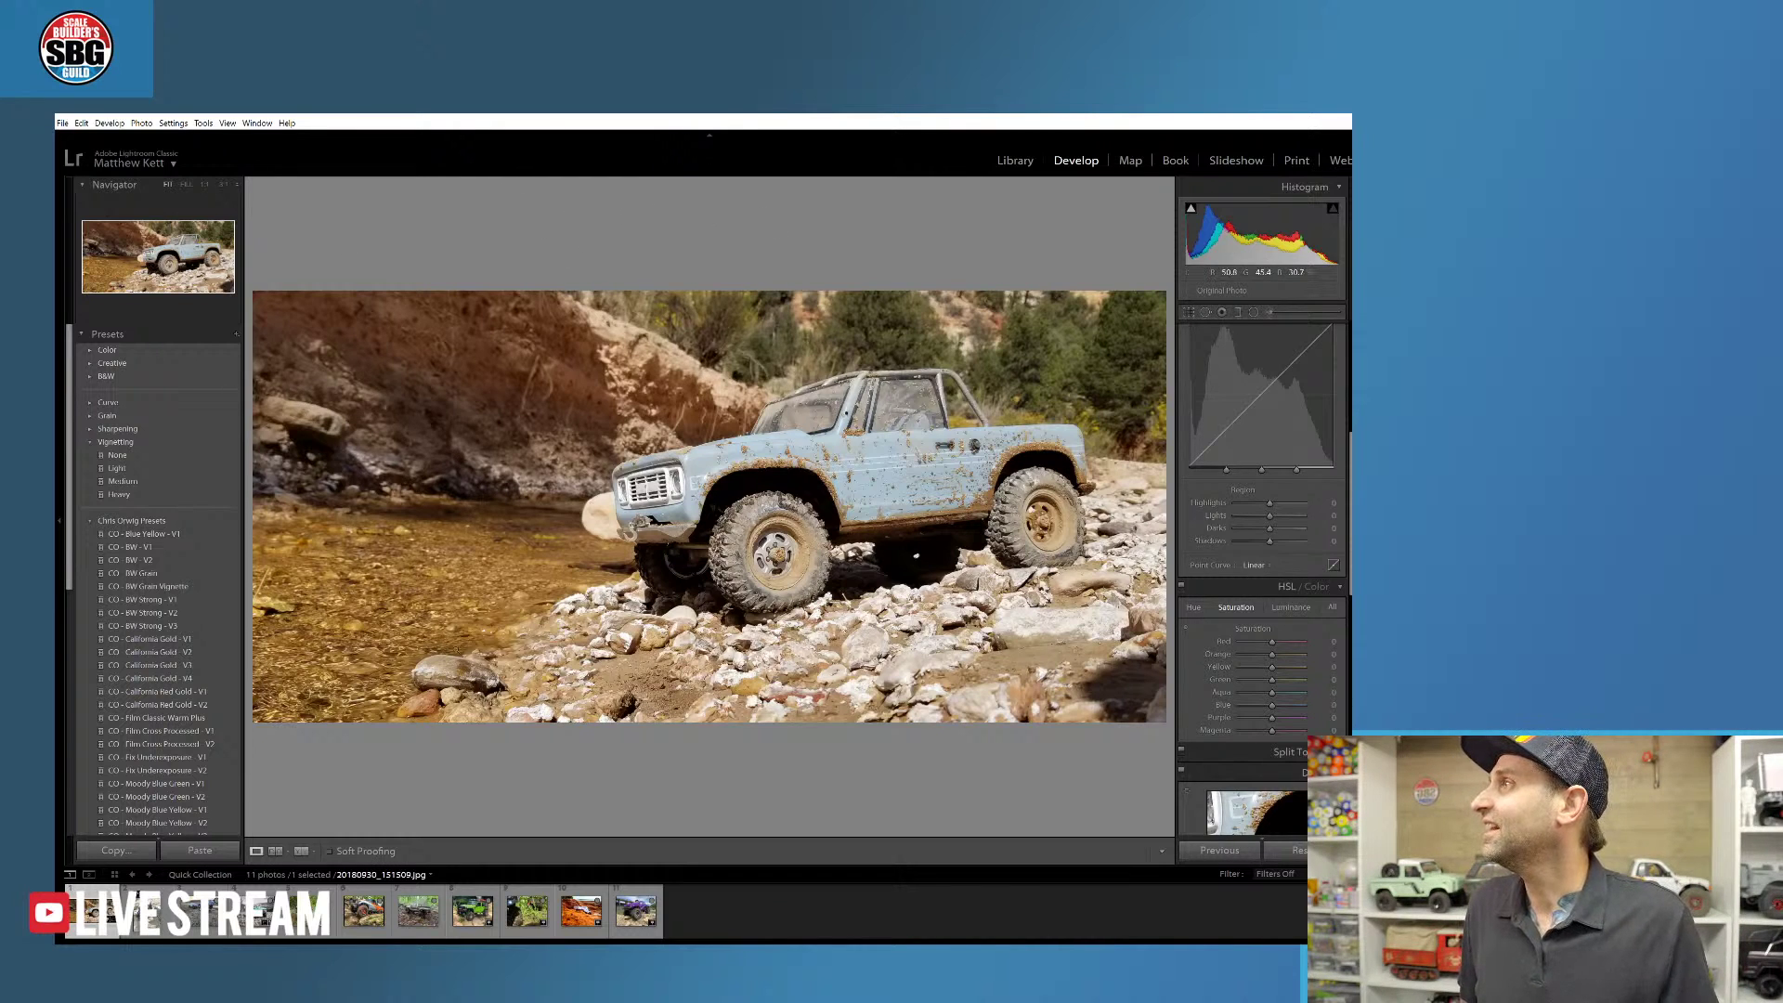
# - Set Temp to +4, Exposure to -0.27, Contrast to -22, Highlights to -12 and Shadows to +30
pyautogui.scroll(5, 1304, 539)
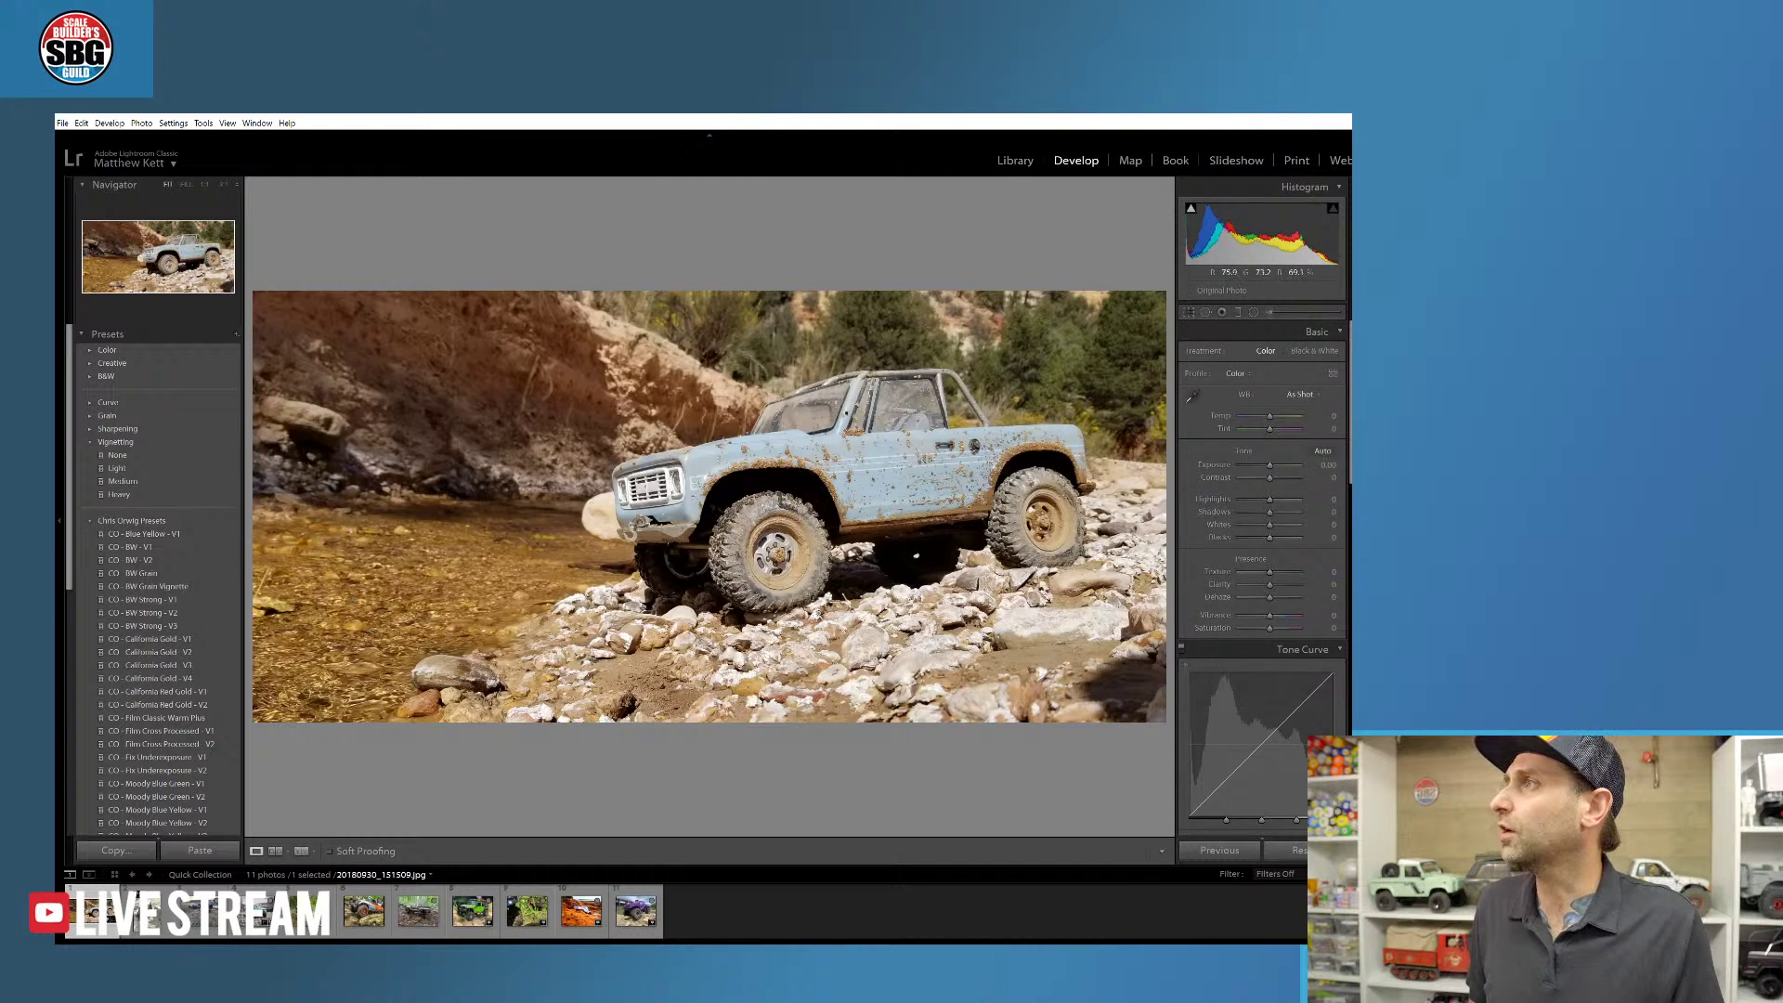
pyautogui.moveTo(1267, 416); pyautogui.dragTo(1271, 423)
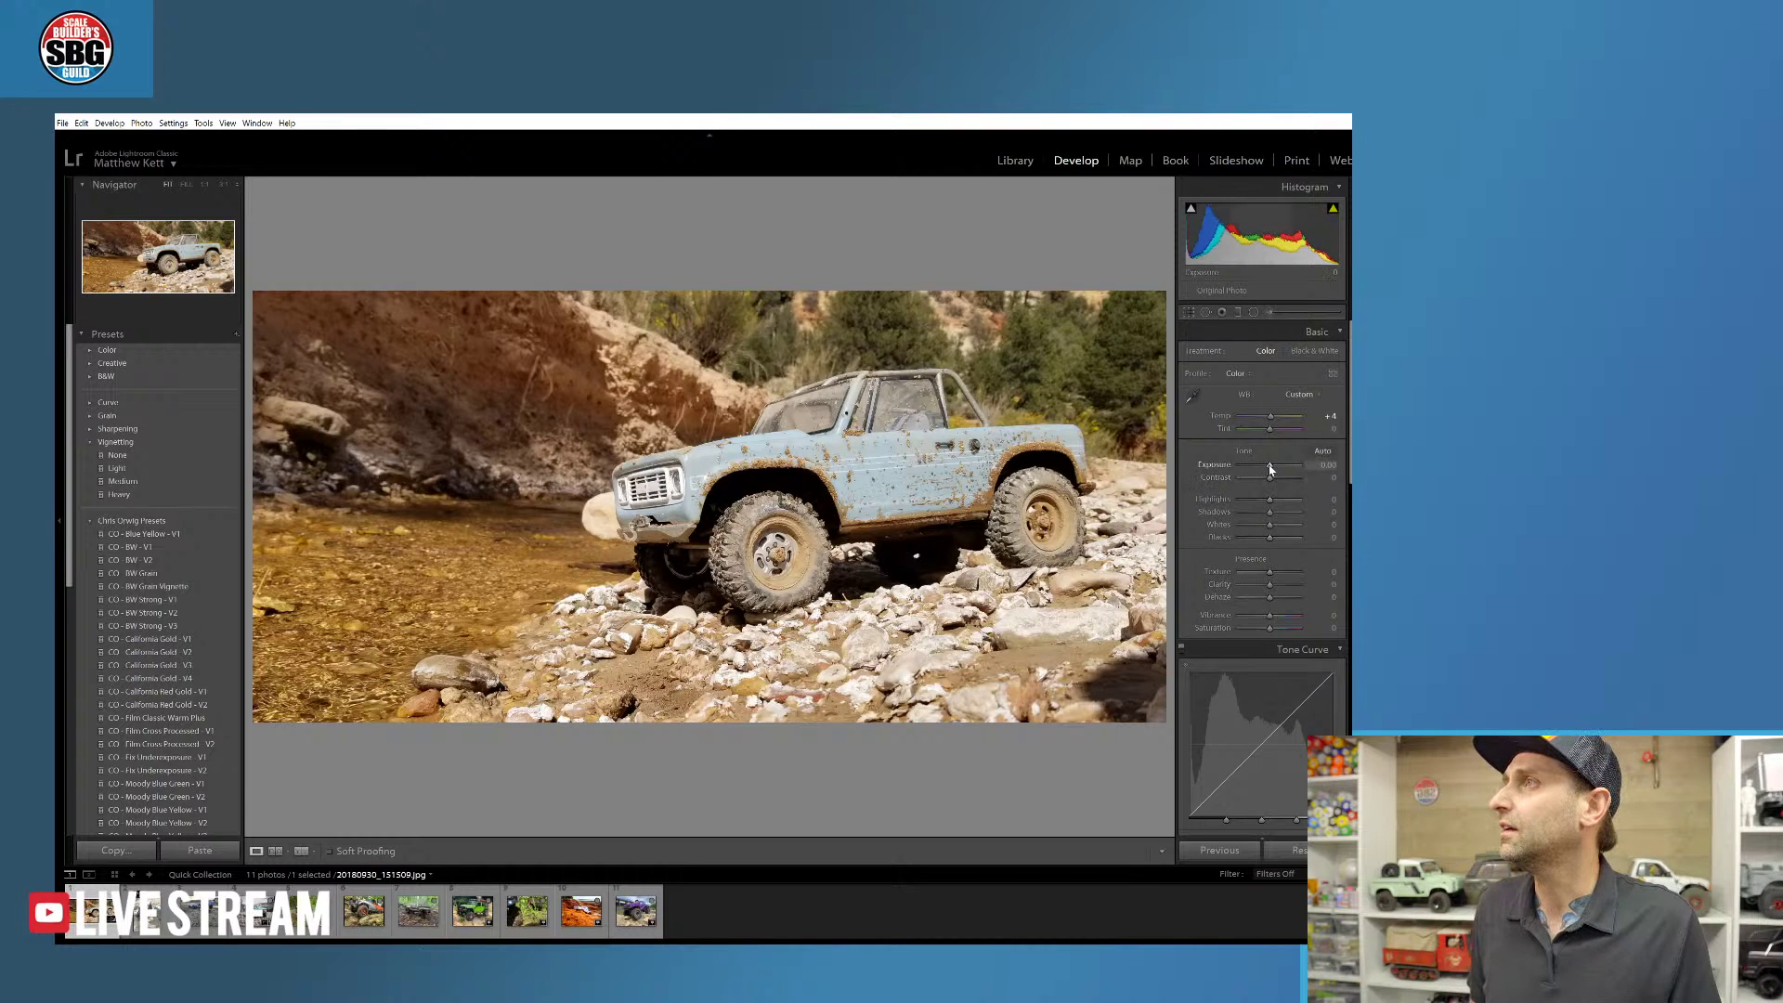
pyautogui.moveTo(1270, 470); pyautogui.dragTo(1282, 514)
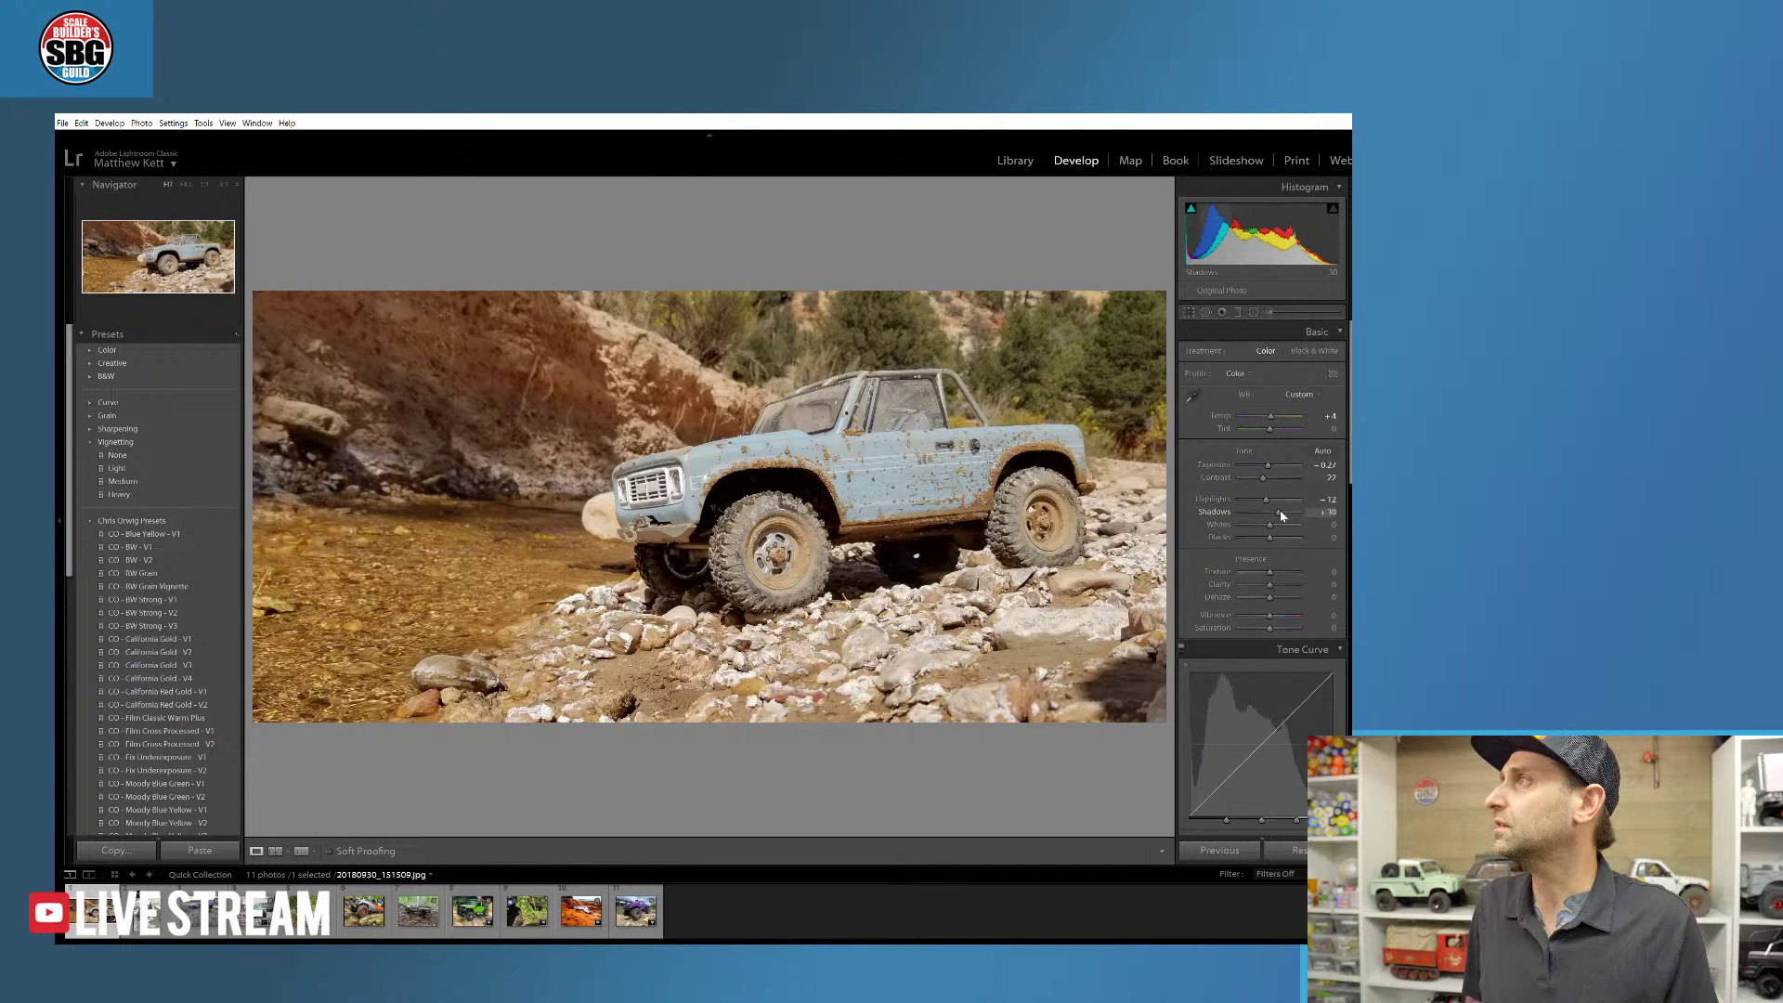
# - Set Texture to +36, Dehaze to +10, Vibrance to +15 and Saturation to +19
pyautogui.moveTo(1273, 573); pyautogui.dragTo(1281, 576)
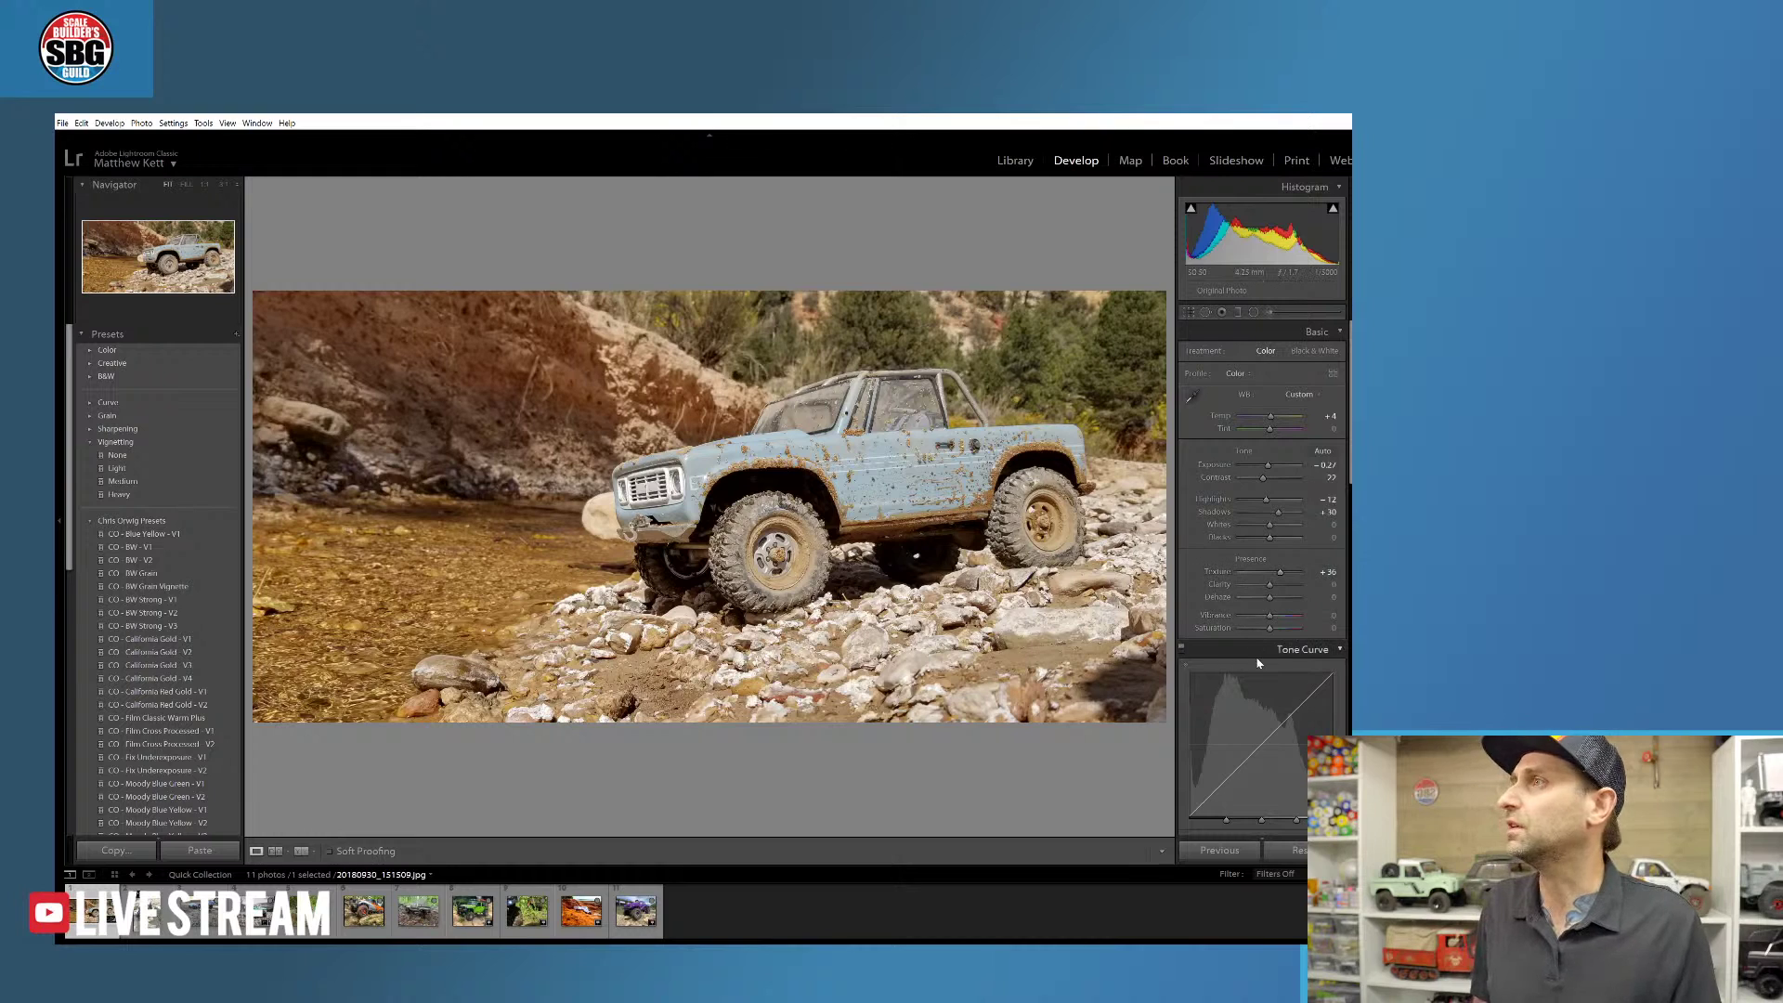
pyautogui.scroll(-3, 1190, 575)
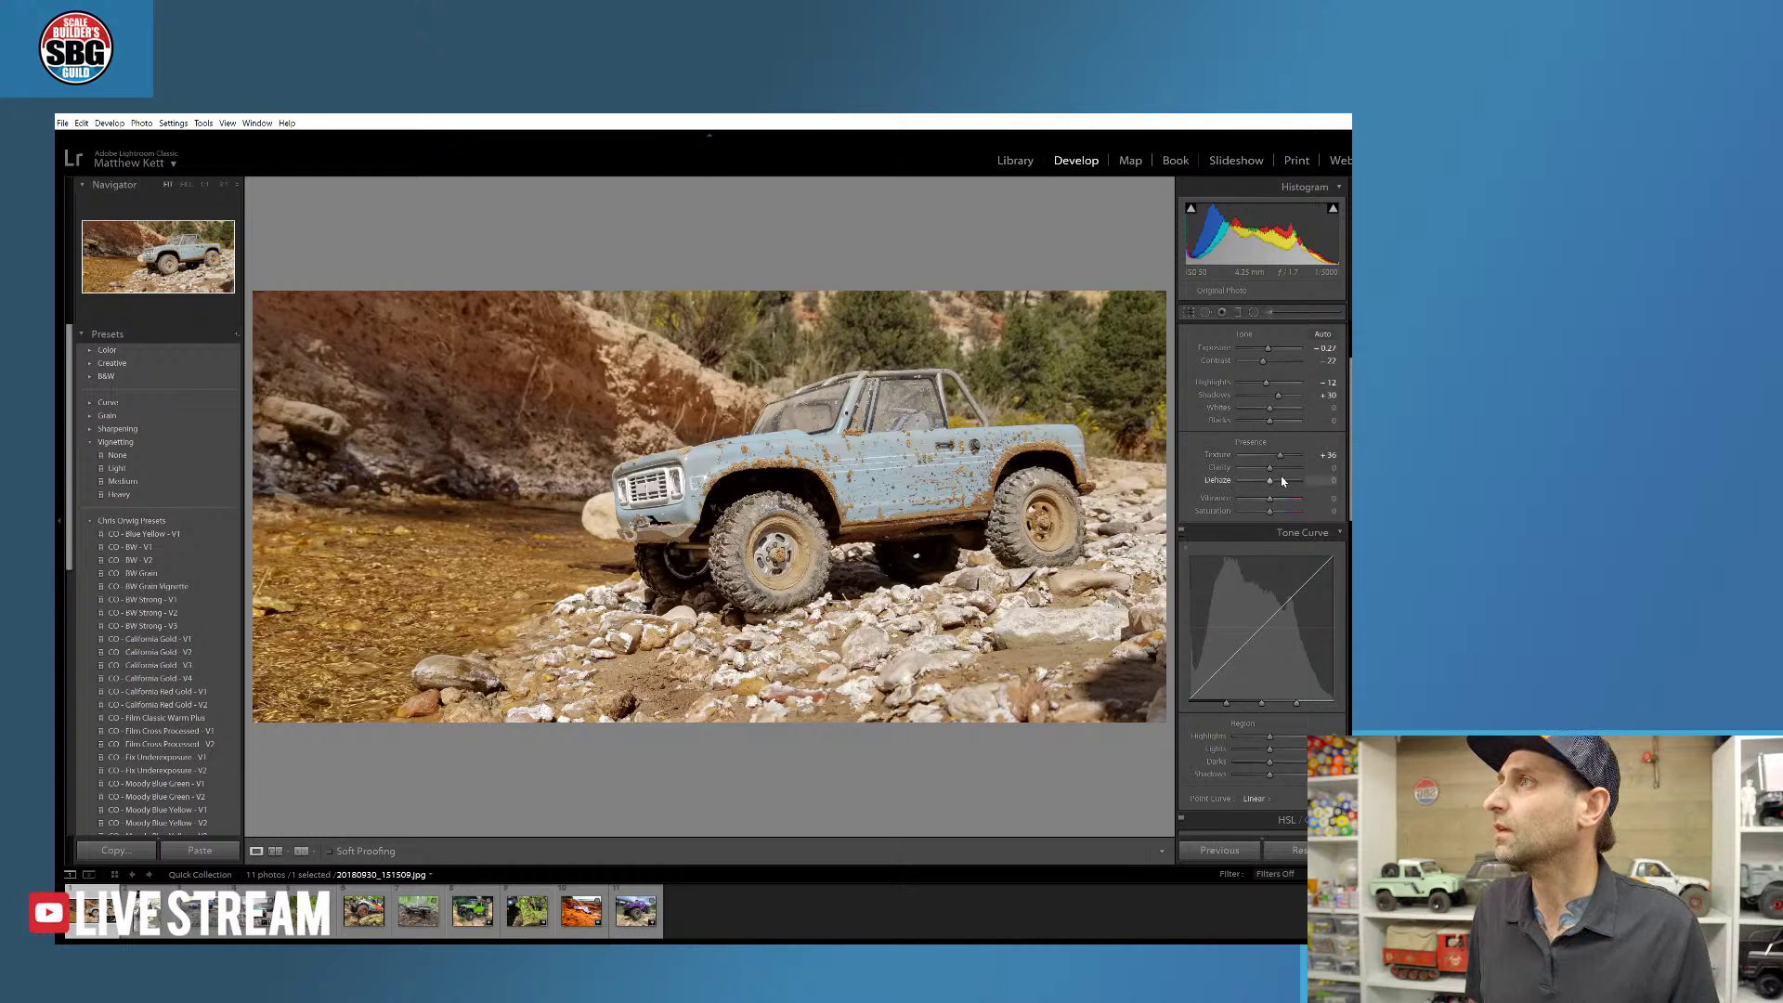
pyautogui.moveTo(1272, 484); pyautogui.dragTo(1276, 502)
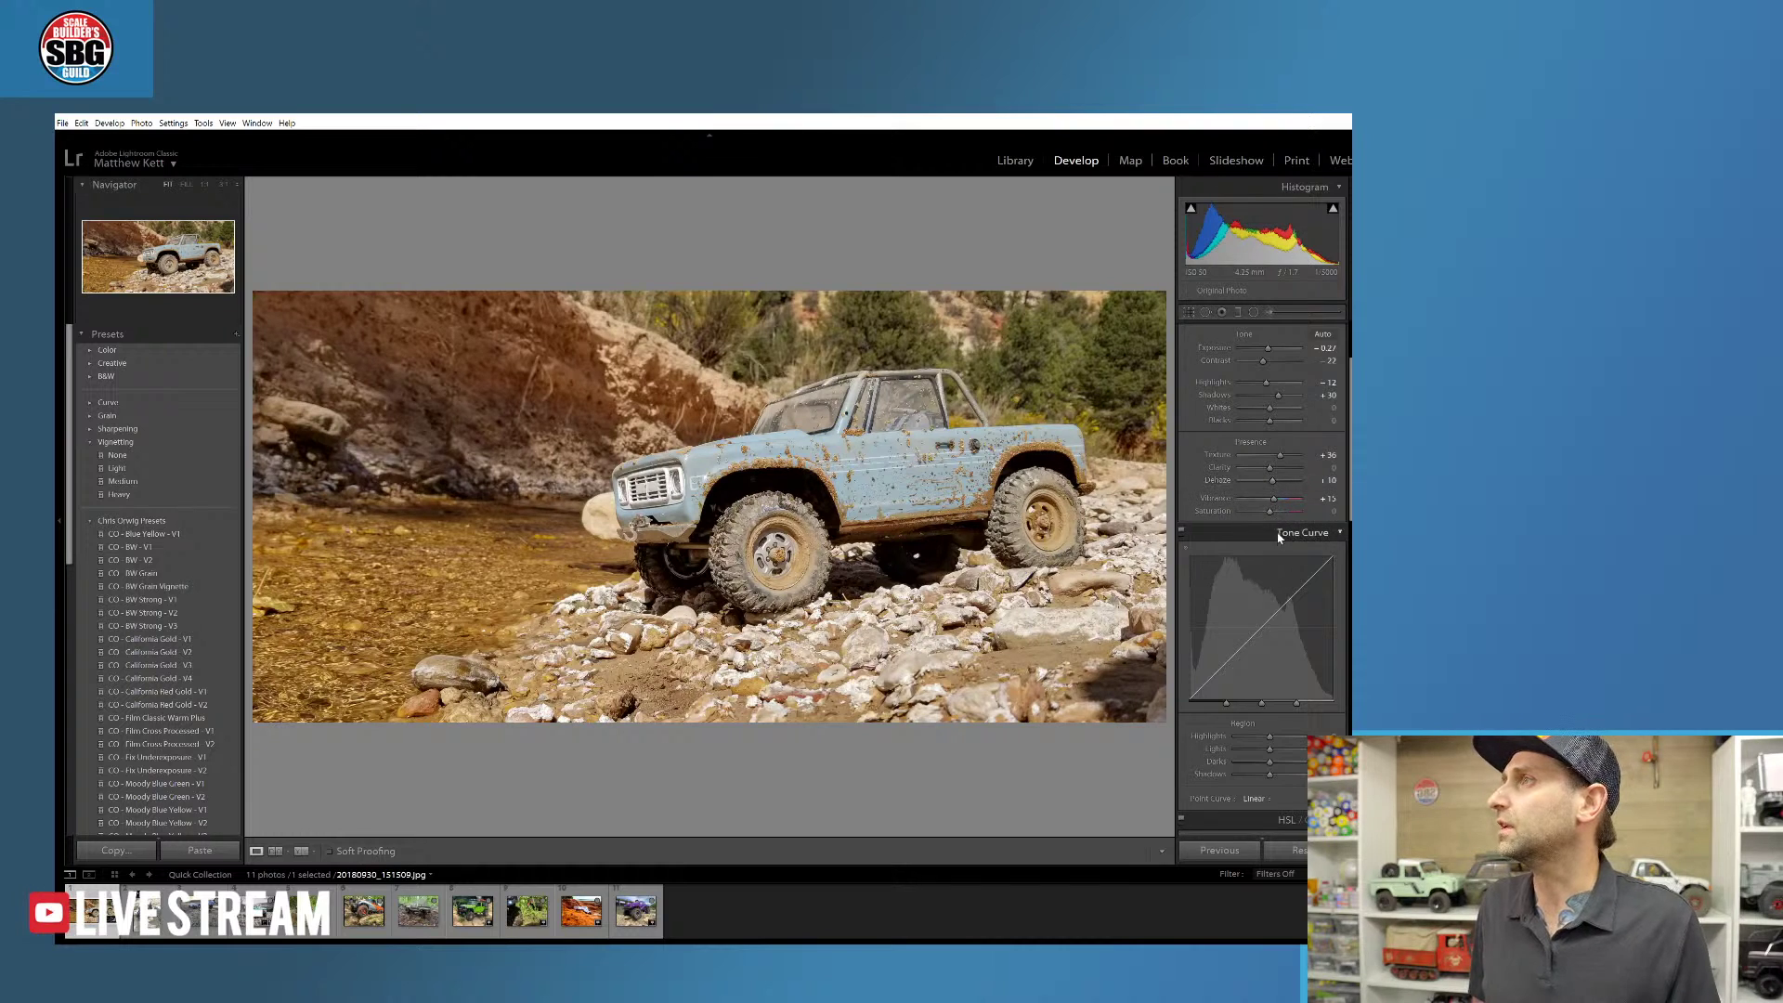
pyautogui.moveTo(1277, 517); pyautogui.dragTo(1276, 517)
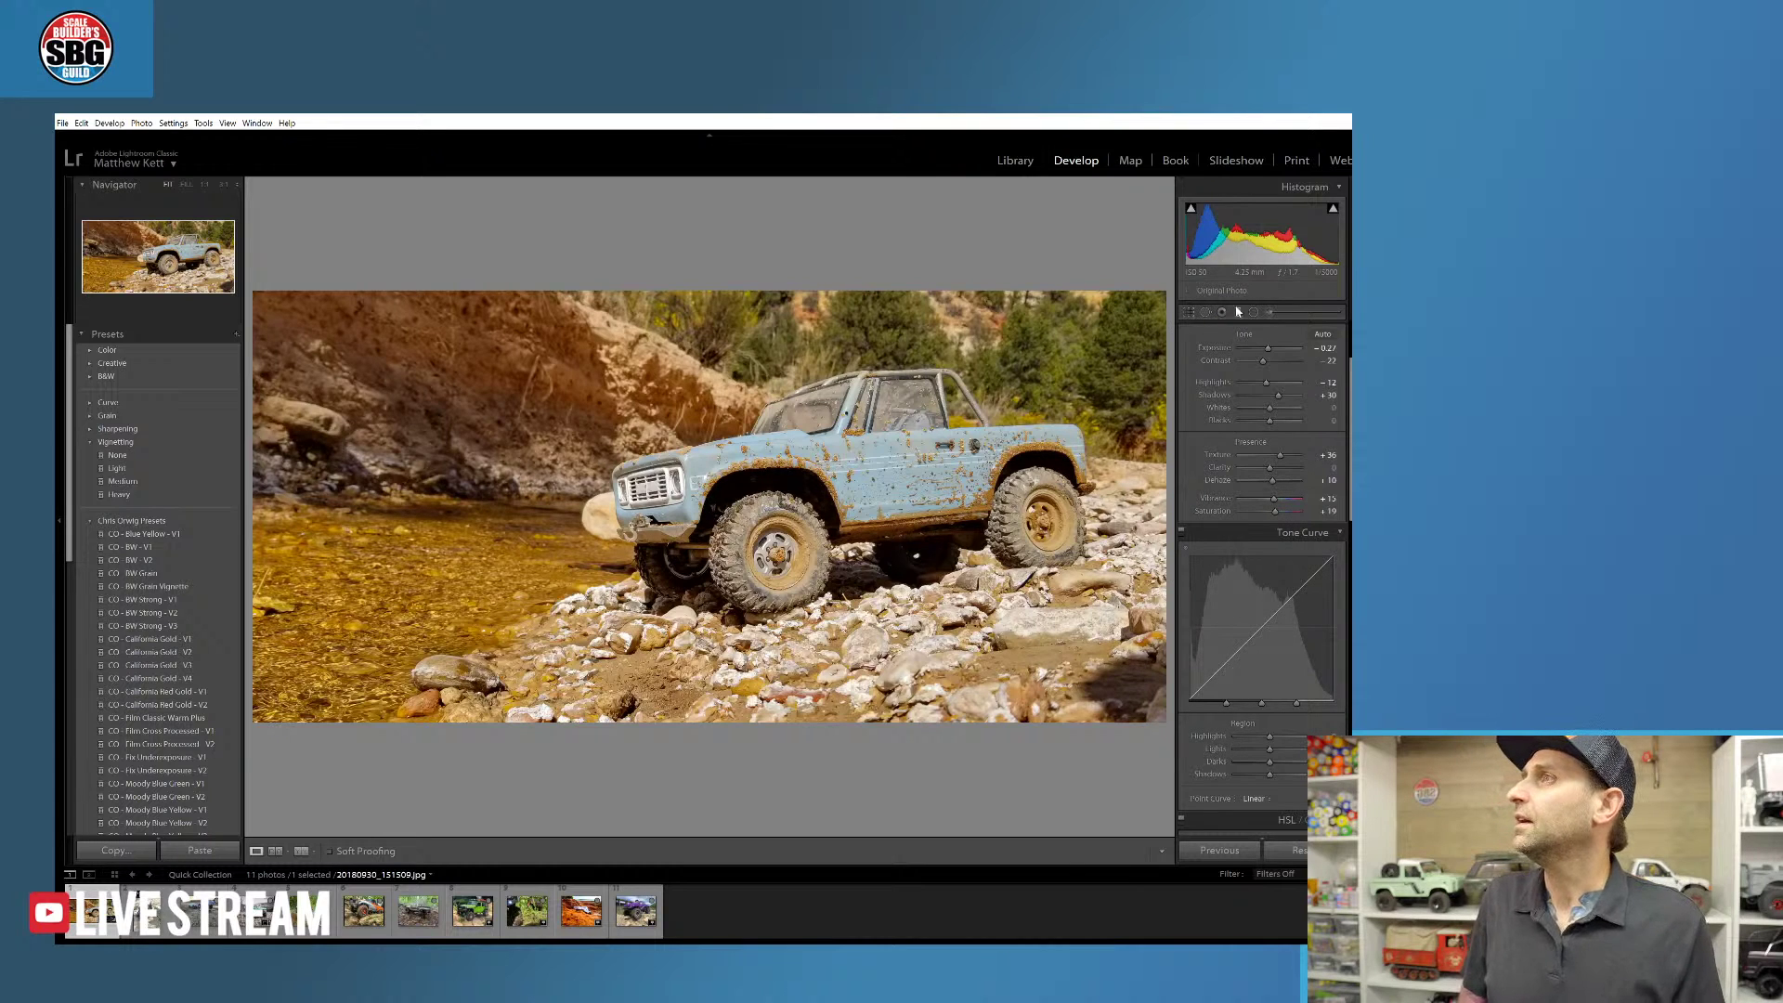
# - Add a slanted graduated filter over the rocky foreground with Exposure -1.71, Saturation near zero and Sharpness -46
pyautogui.press('k')
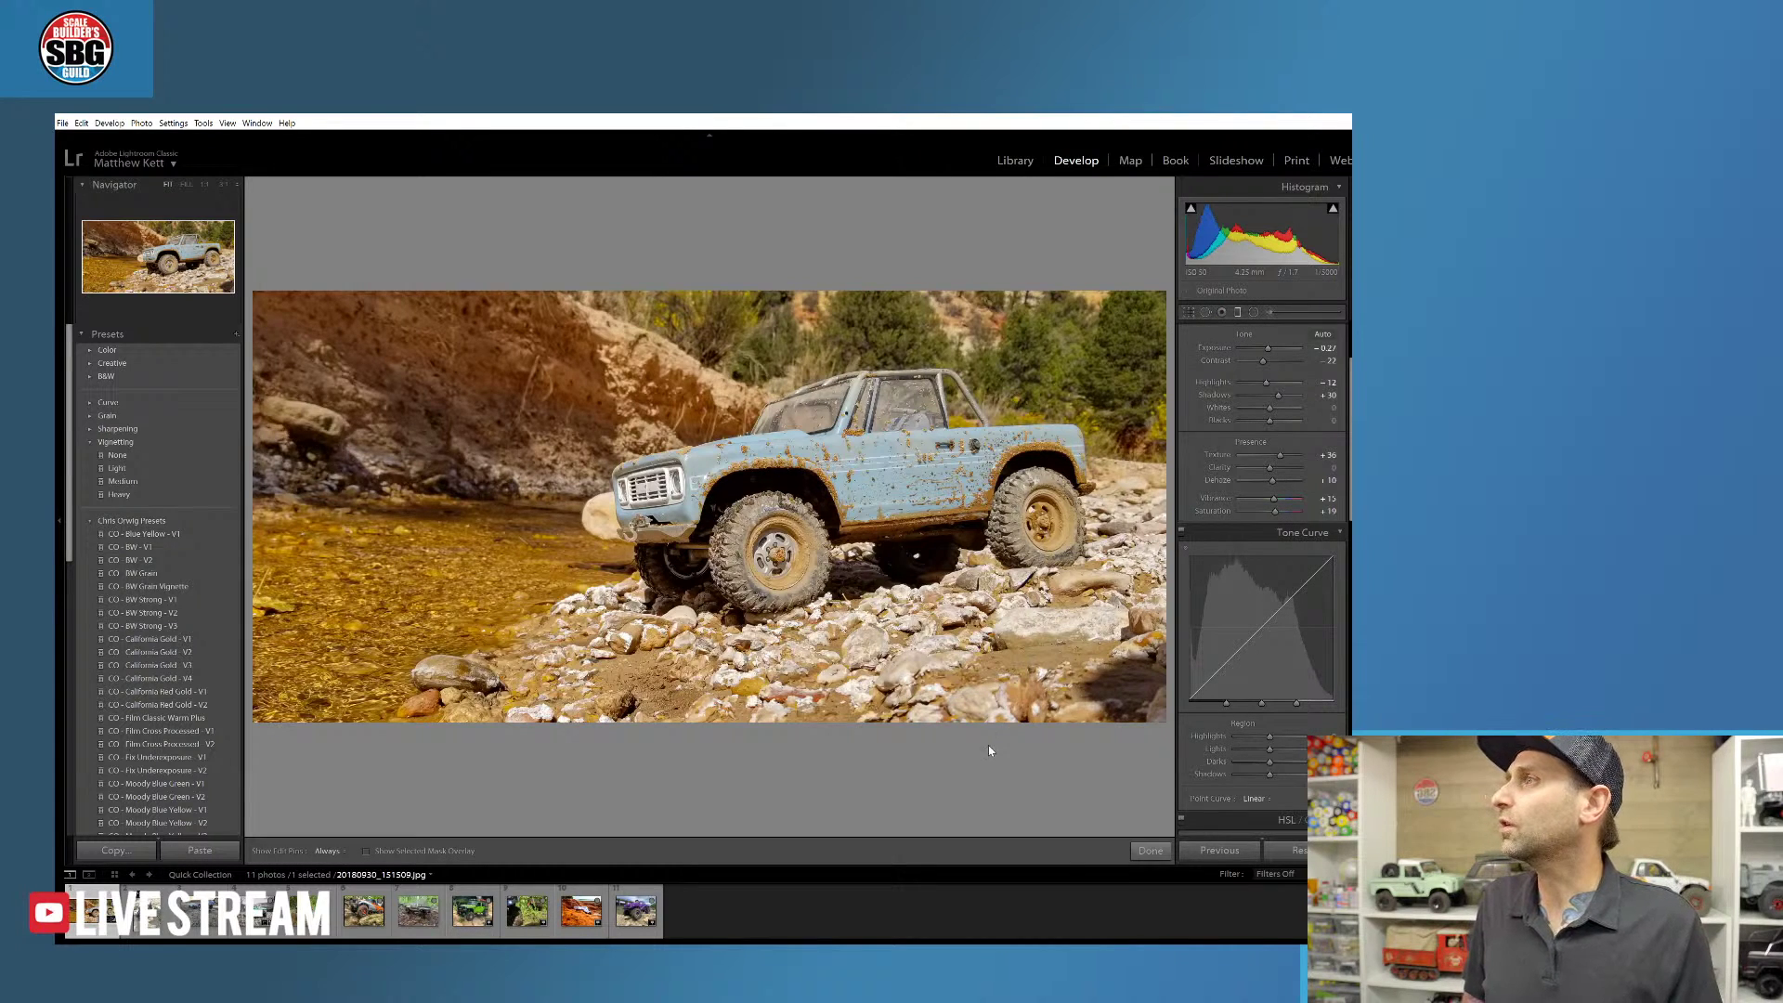
pyautogui.moveTo(1019, 738); pyautogui.dragTo(985, 557)
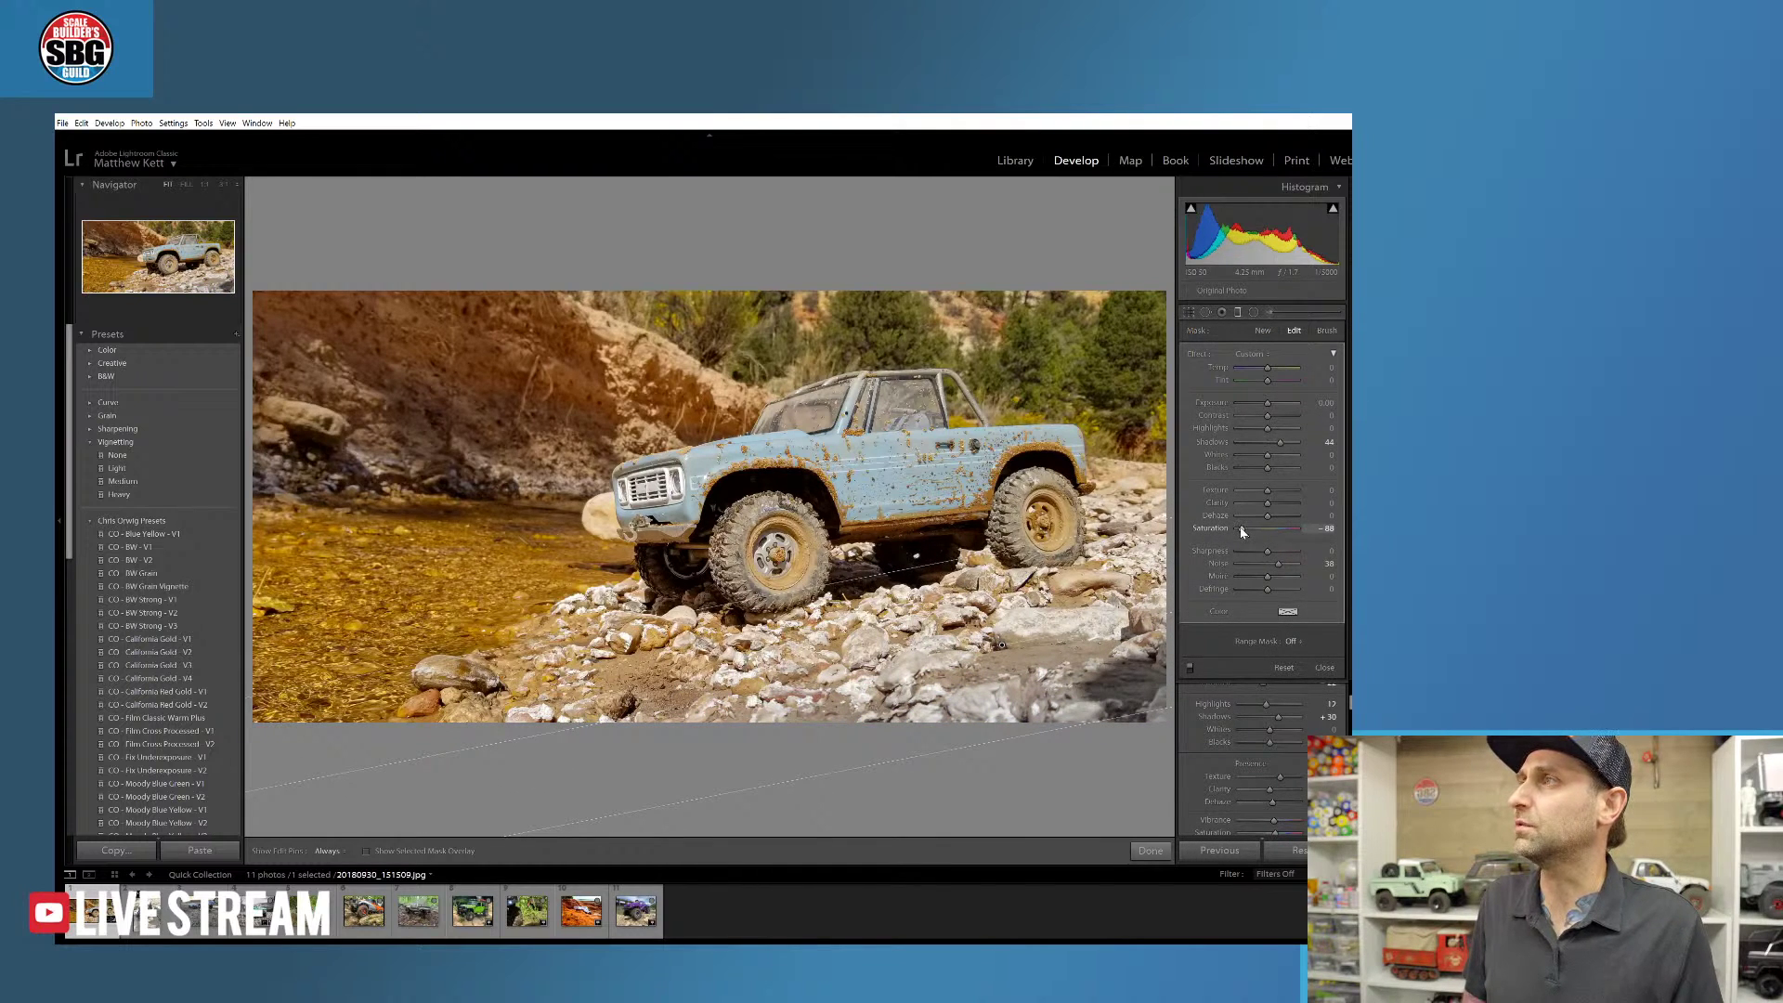
pyautogui.moveTo(1253, 534); pyautogui.dragTo(1270, 537)
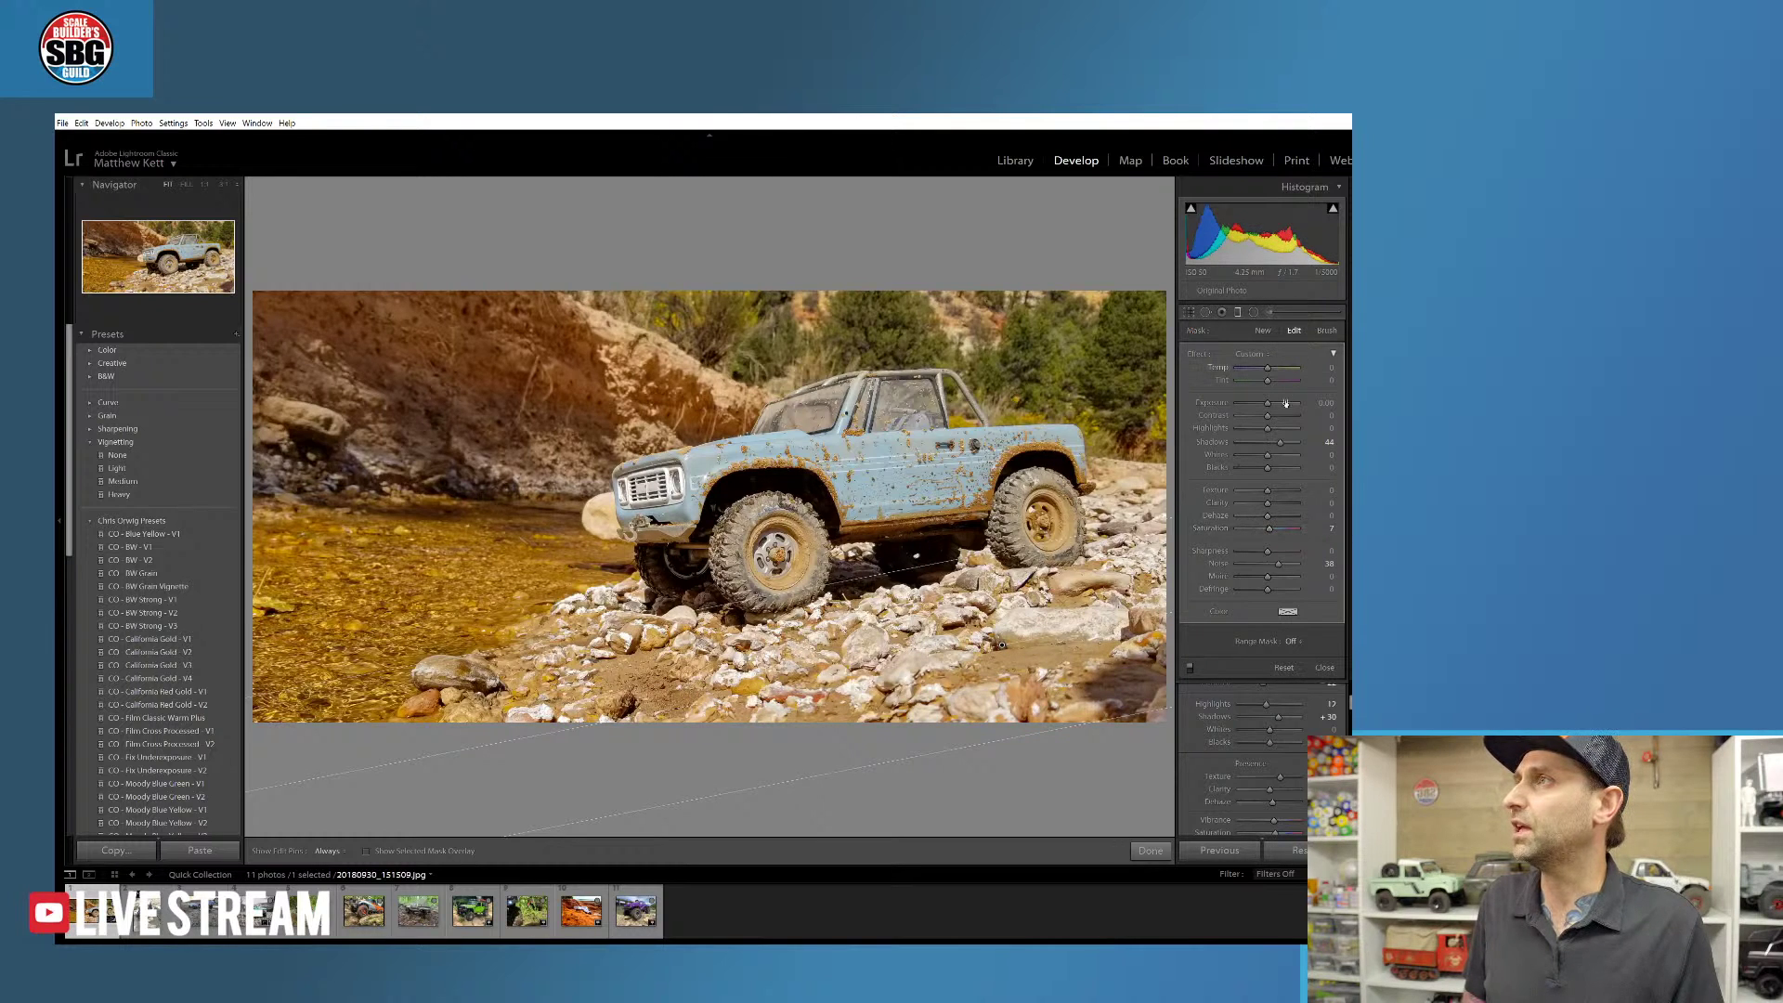
pyautogui.moveTo(1267, 404); pyautogui.dragTo(1254, 410)
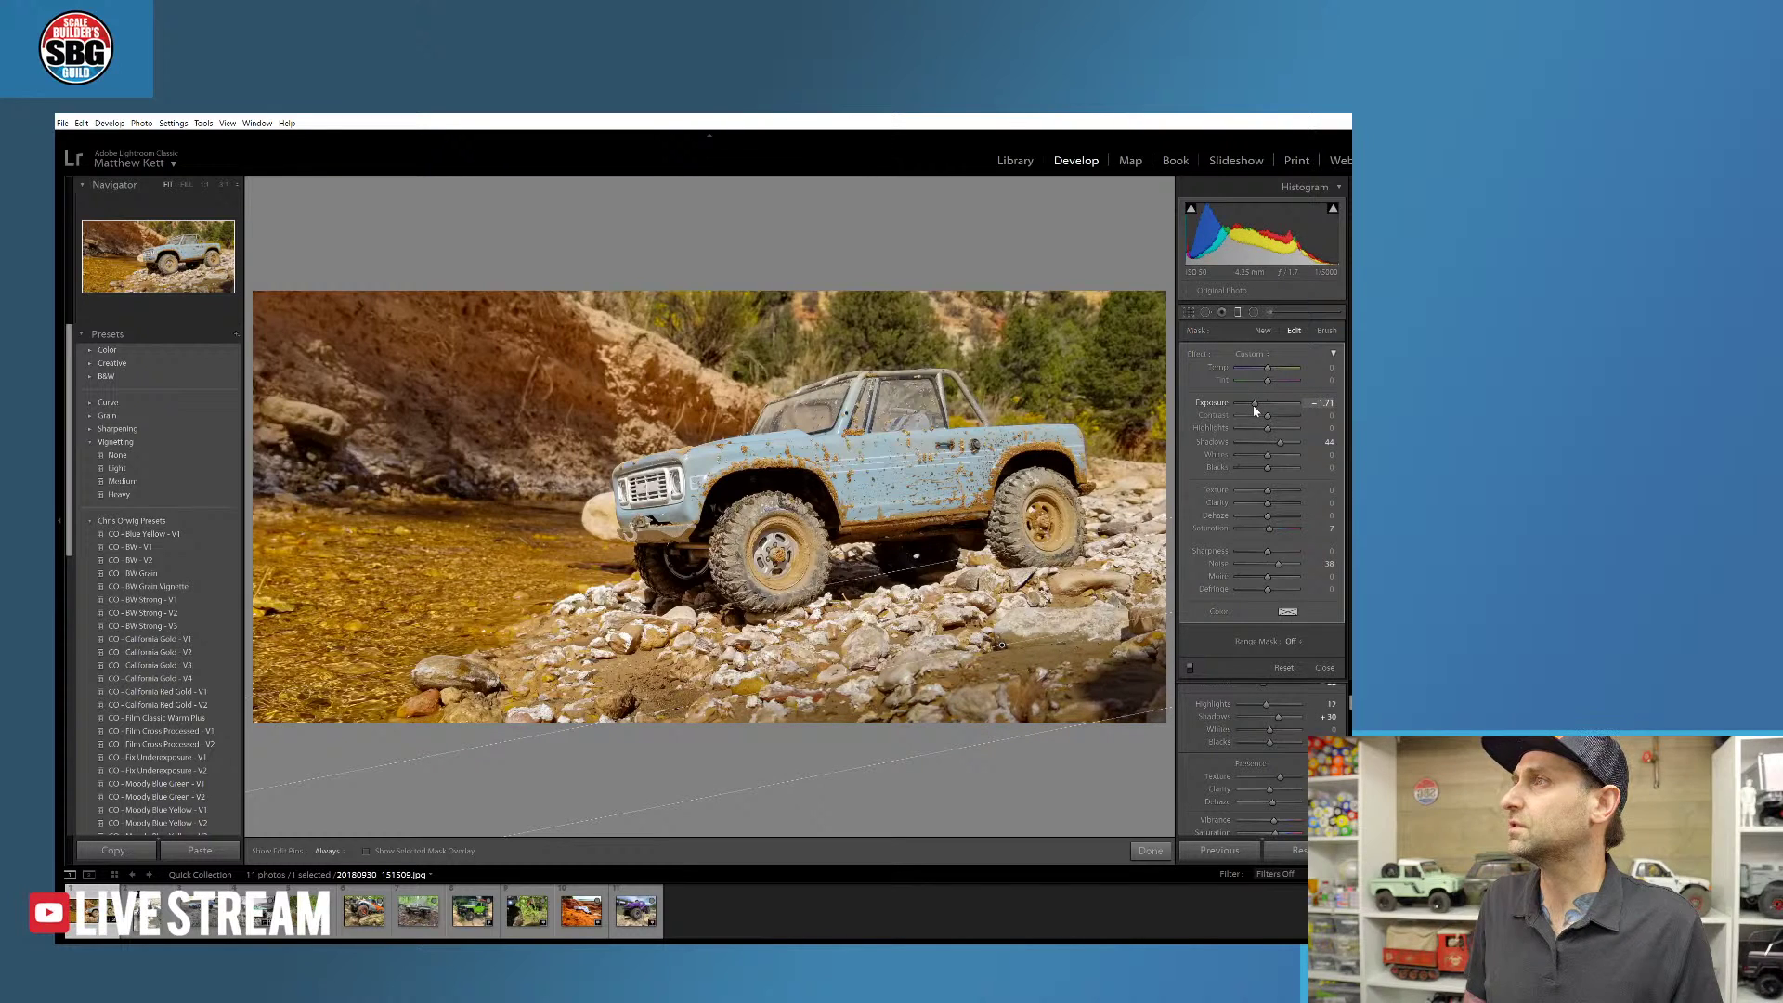
pyautogui.moveTo(943, 562); pyautogui.dragTo(933, 506)
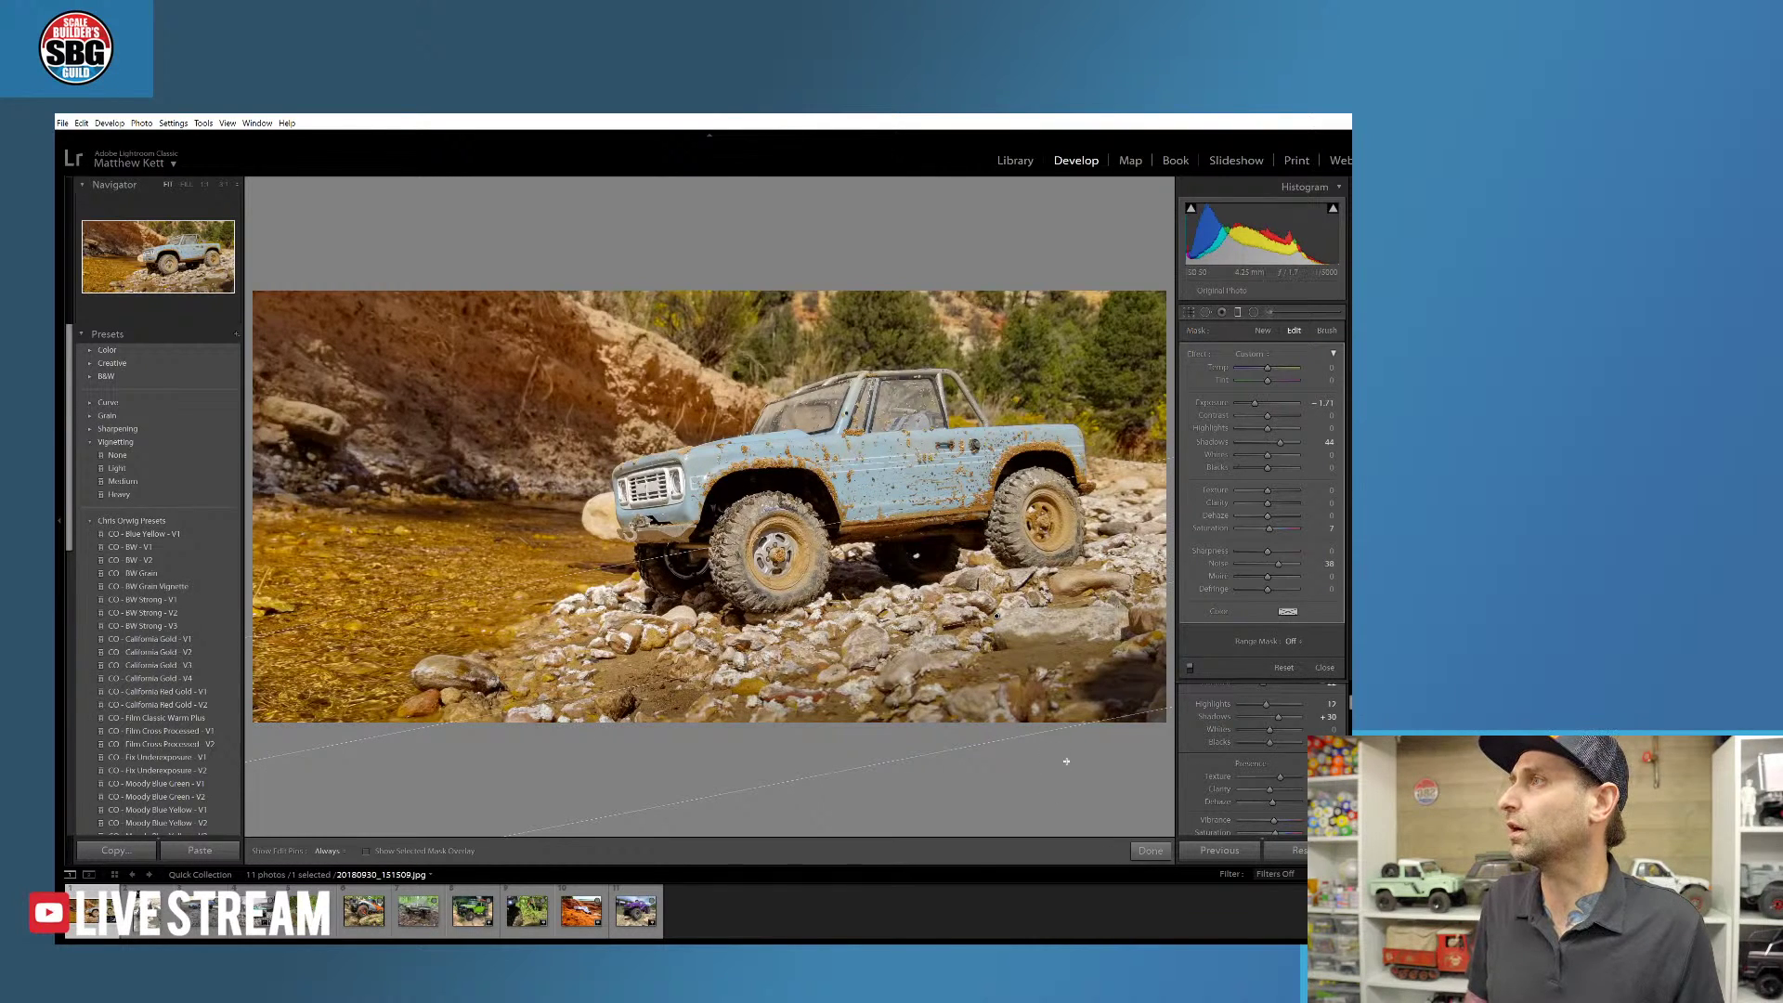
pyautogui.moveTo(1064, 726); pyautogui.dragTo(1074, 746)
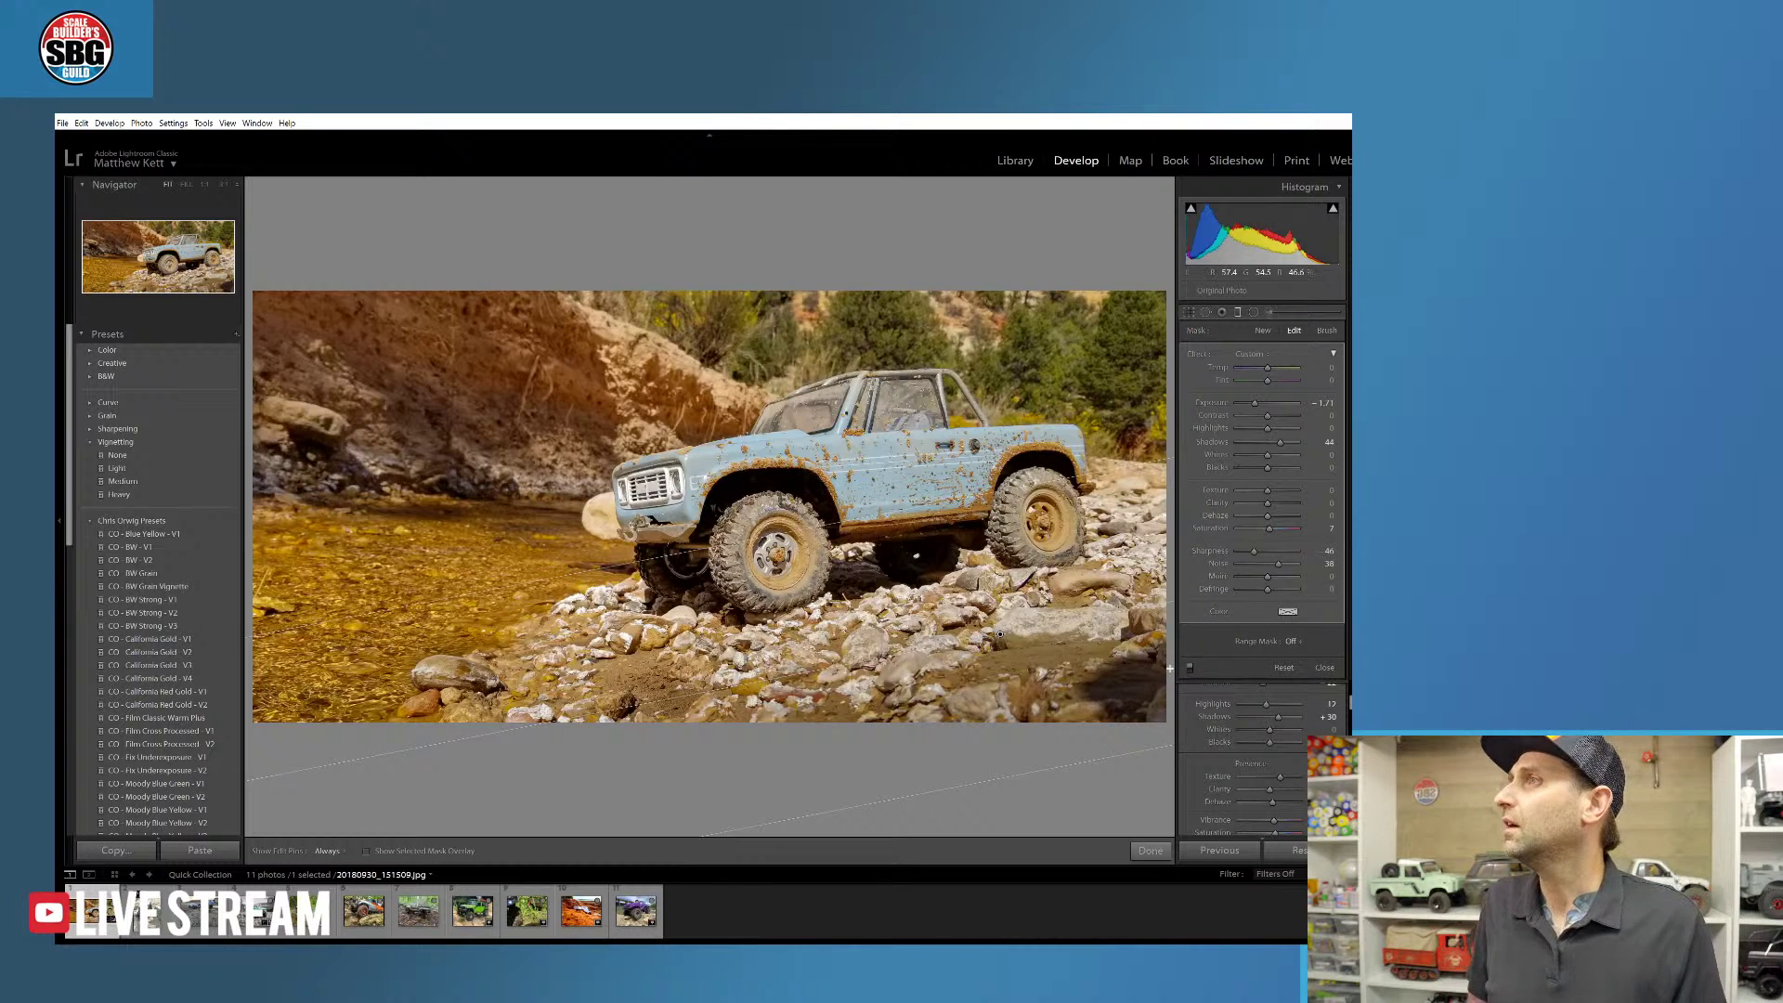
pyautogui.click(1149, 851)
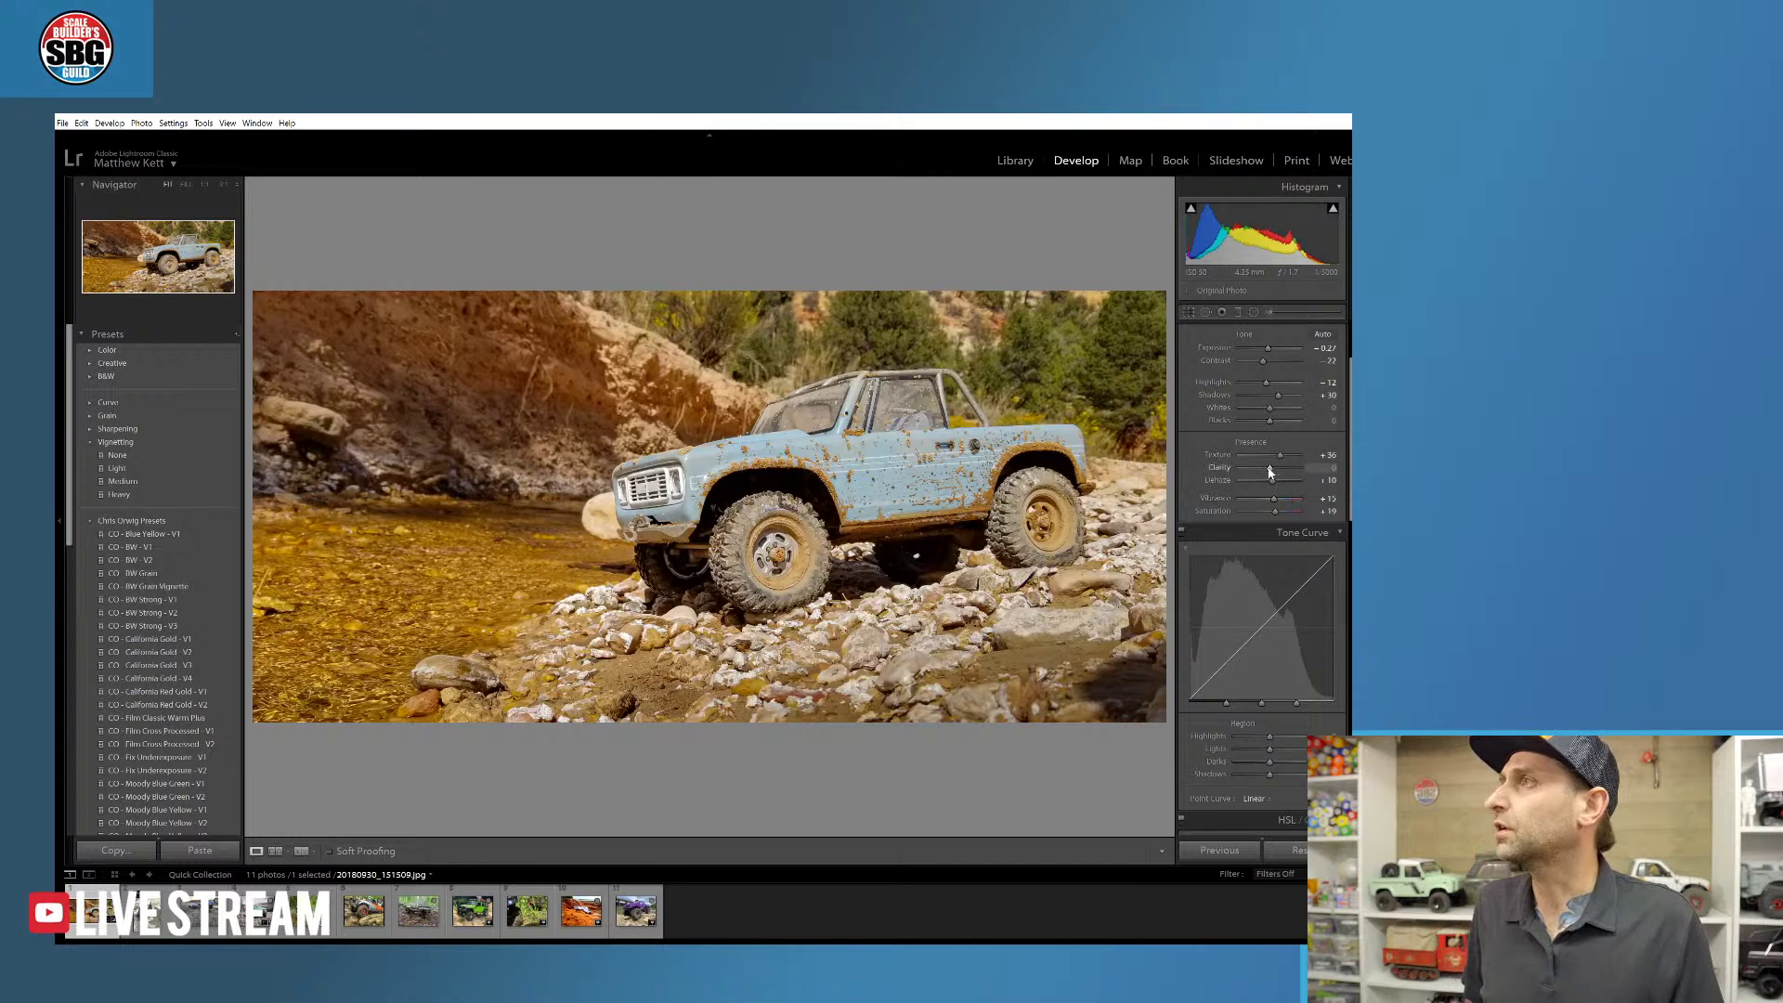
# - Set Clarity to +29 and HSL saturation to -12 for orange, -11 for yellow, +44 for green, +57 for aqua and +50 for blue
pyautogui.moveTo(1270, 472); pyautogui.dragTo(1280, 473)
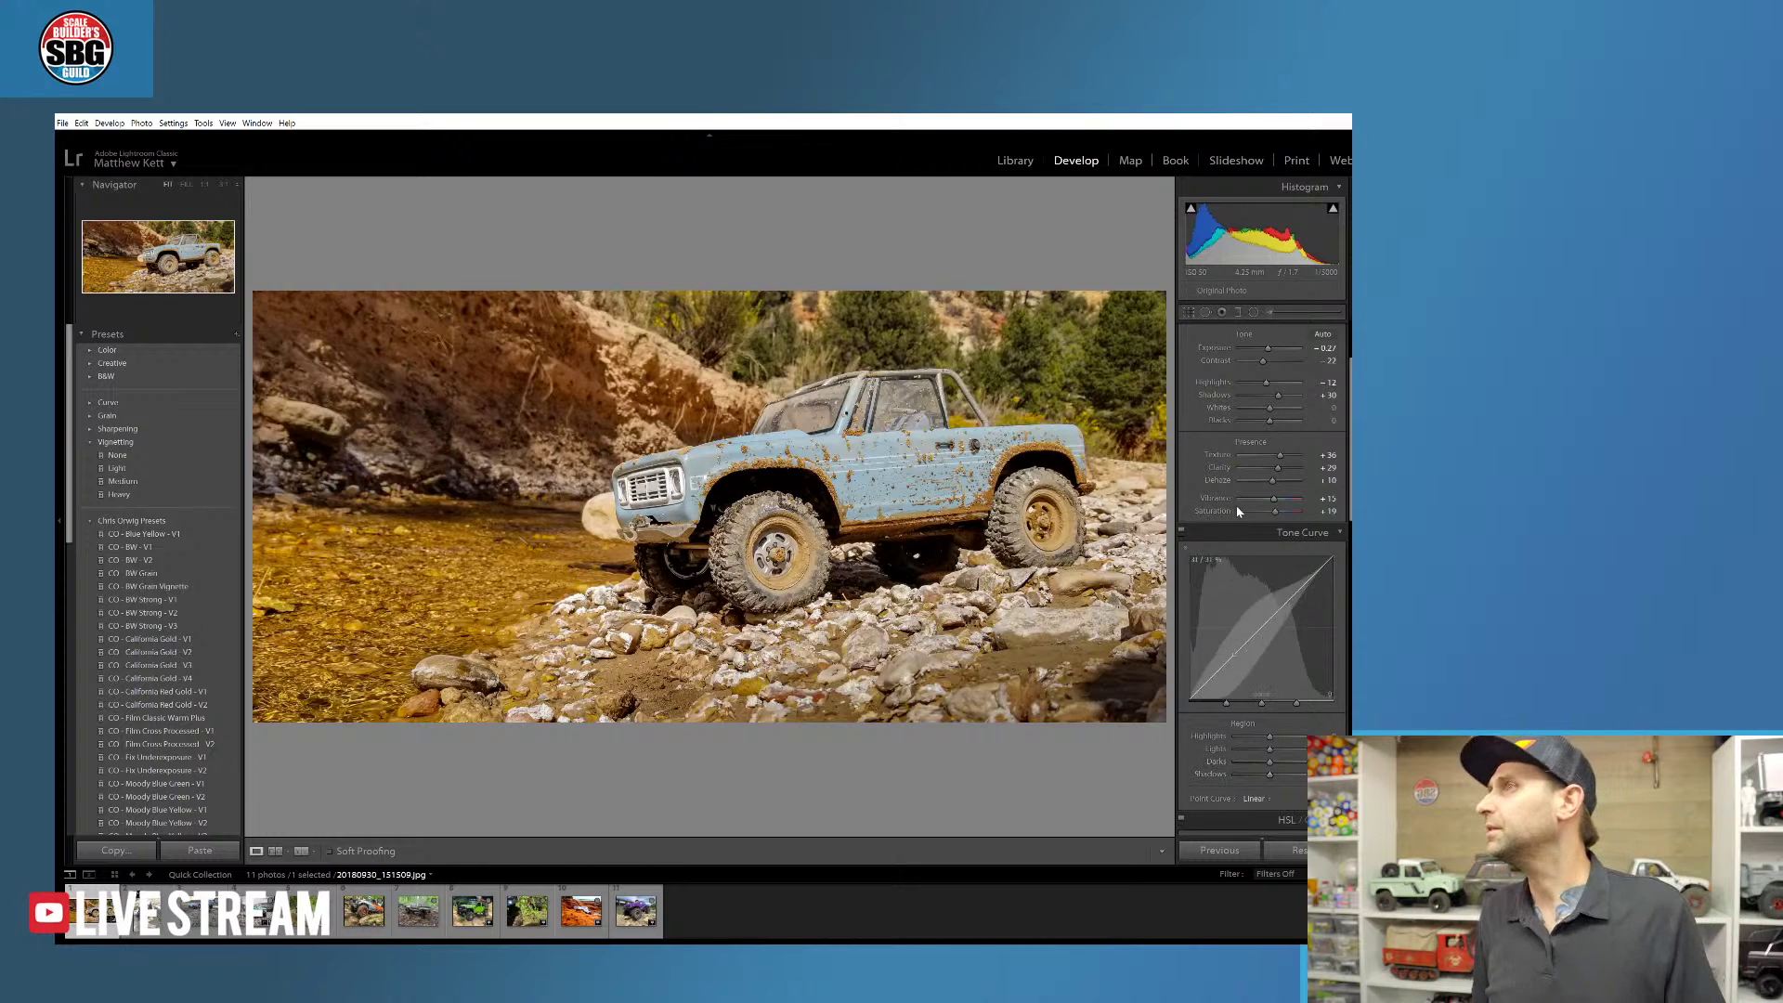
pyautogui.scroll(-5, 1224, 728)
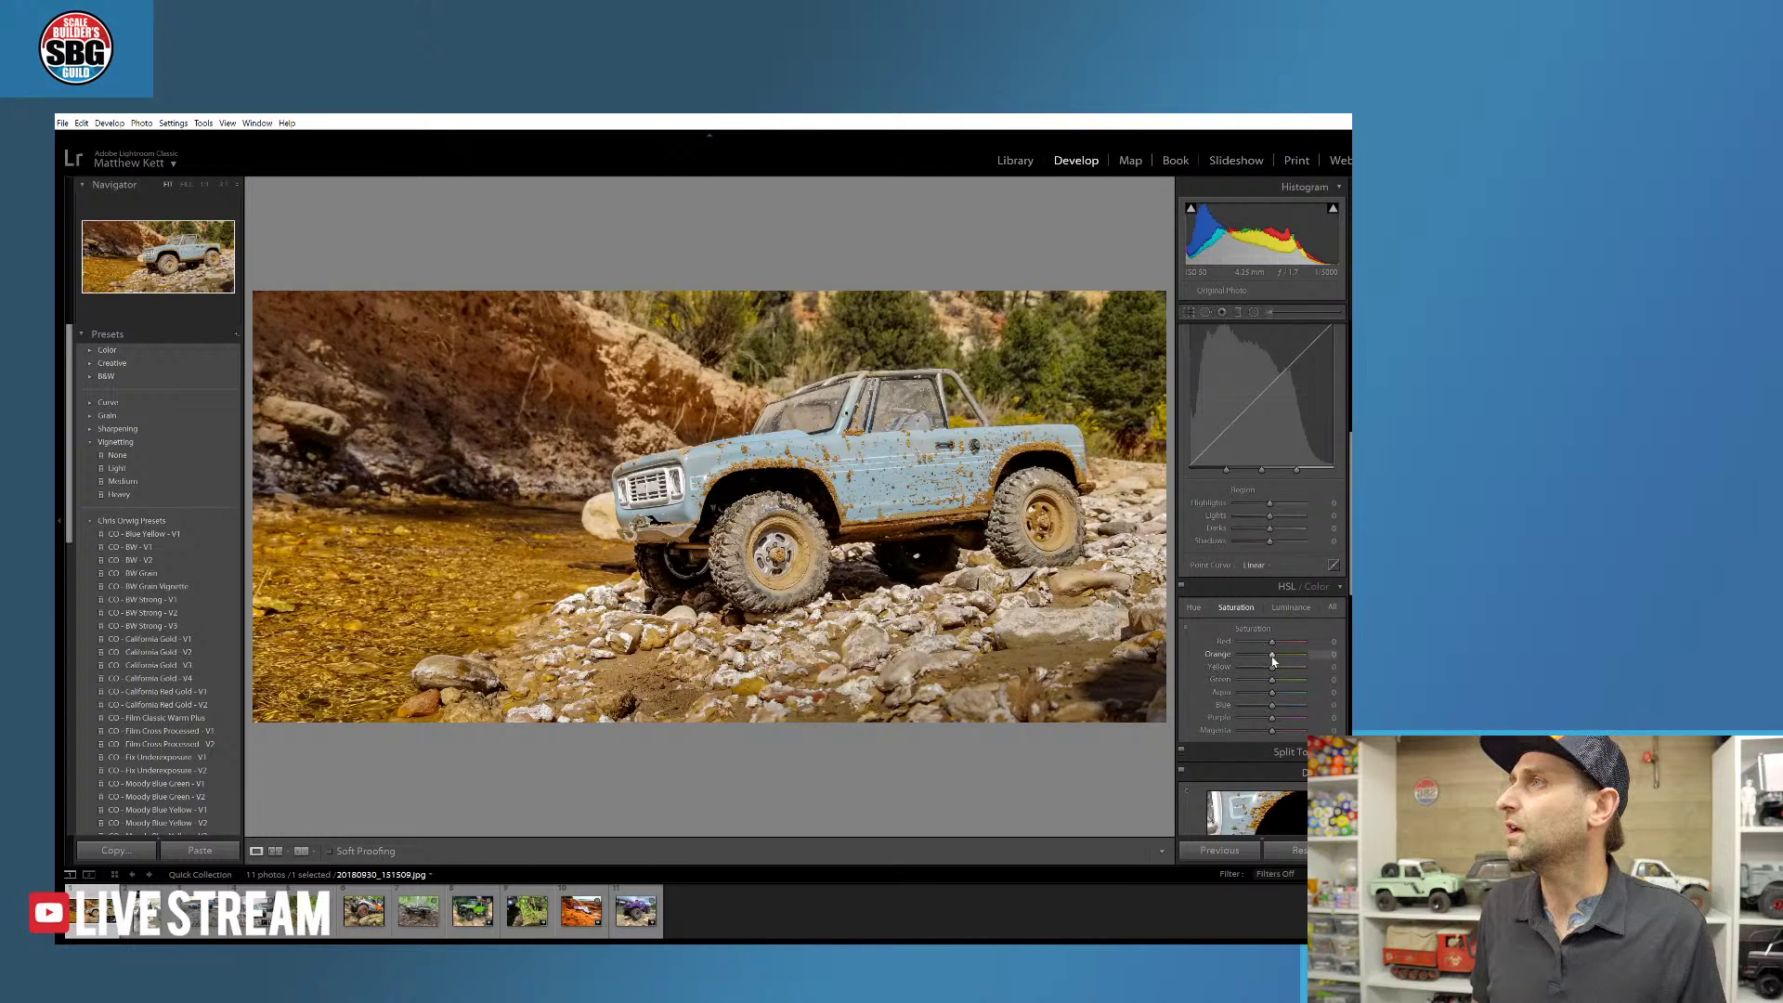
pyautogui.moveTo(1262, 658); pyautogui.dragTo(1268, 662)
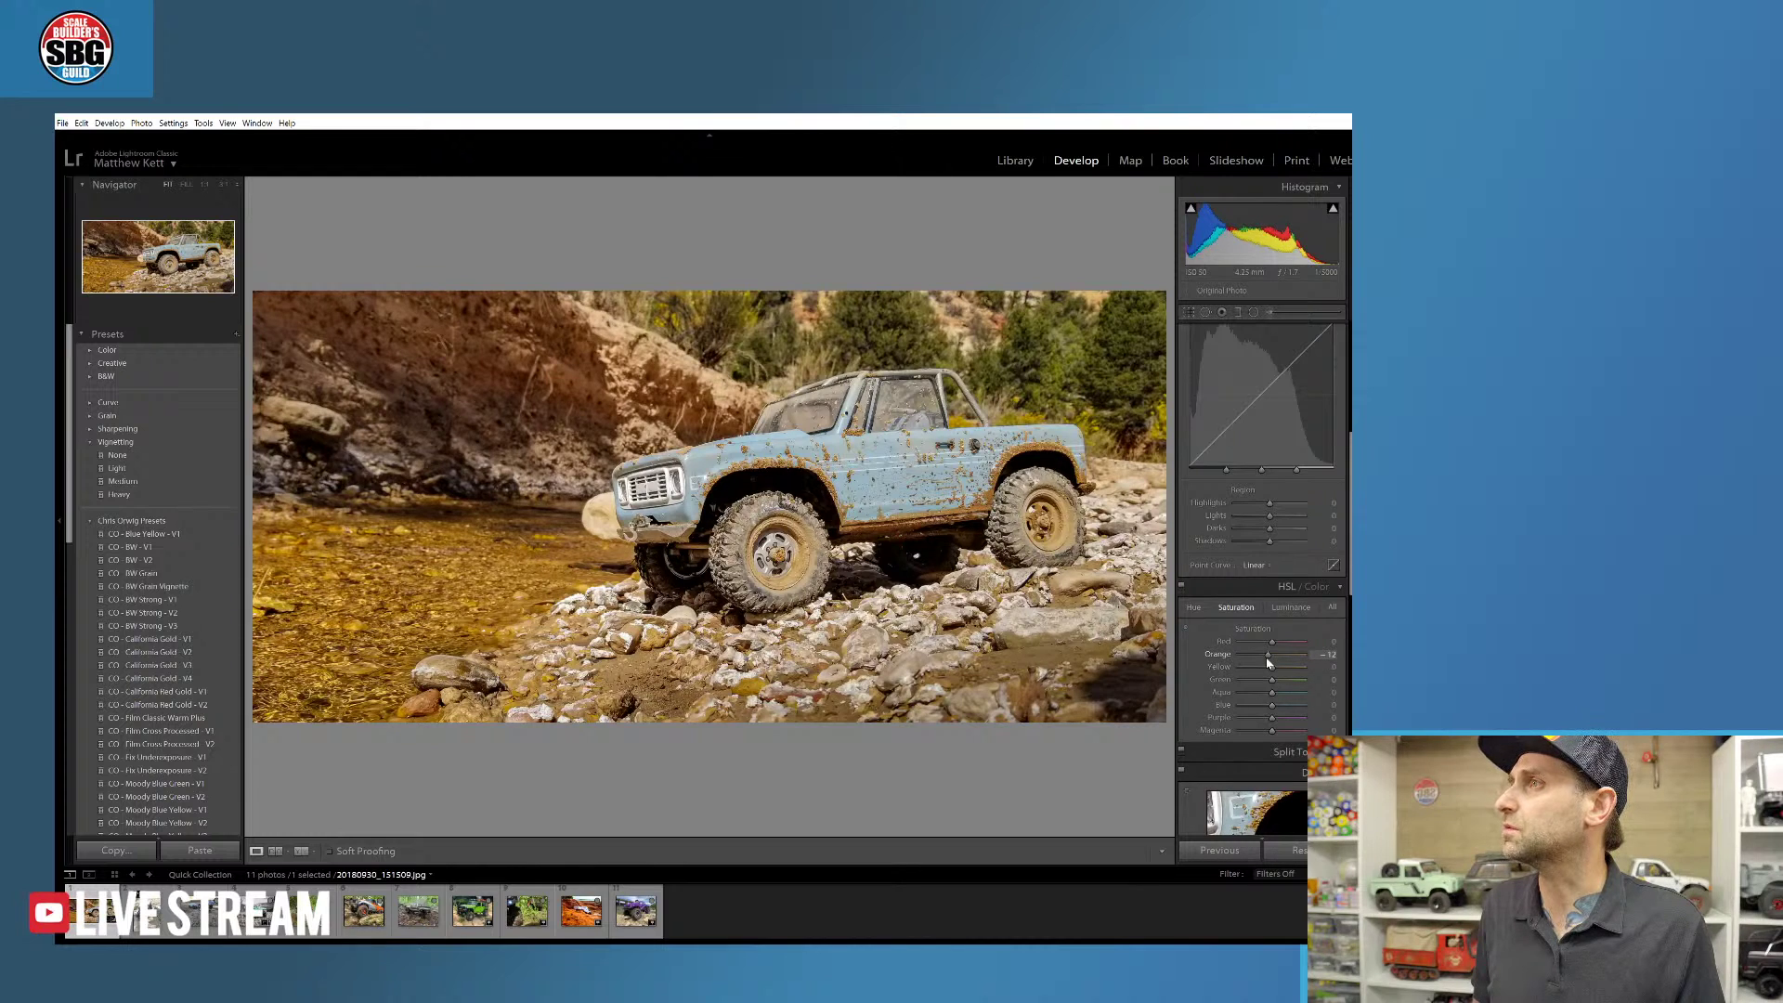
pyautogui.moveTo(1272, 669); pyautogui.dragTo(1300, 692)
# - Raise the HSL luminance of green to +27 and return to the HSL saturation settings
pyautogui.click(1294, 609)
pyautogui.moveTo(1278, 682); pyautogui.dragTo(1280, 682)
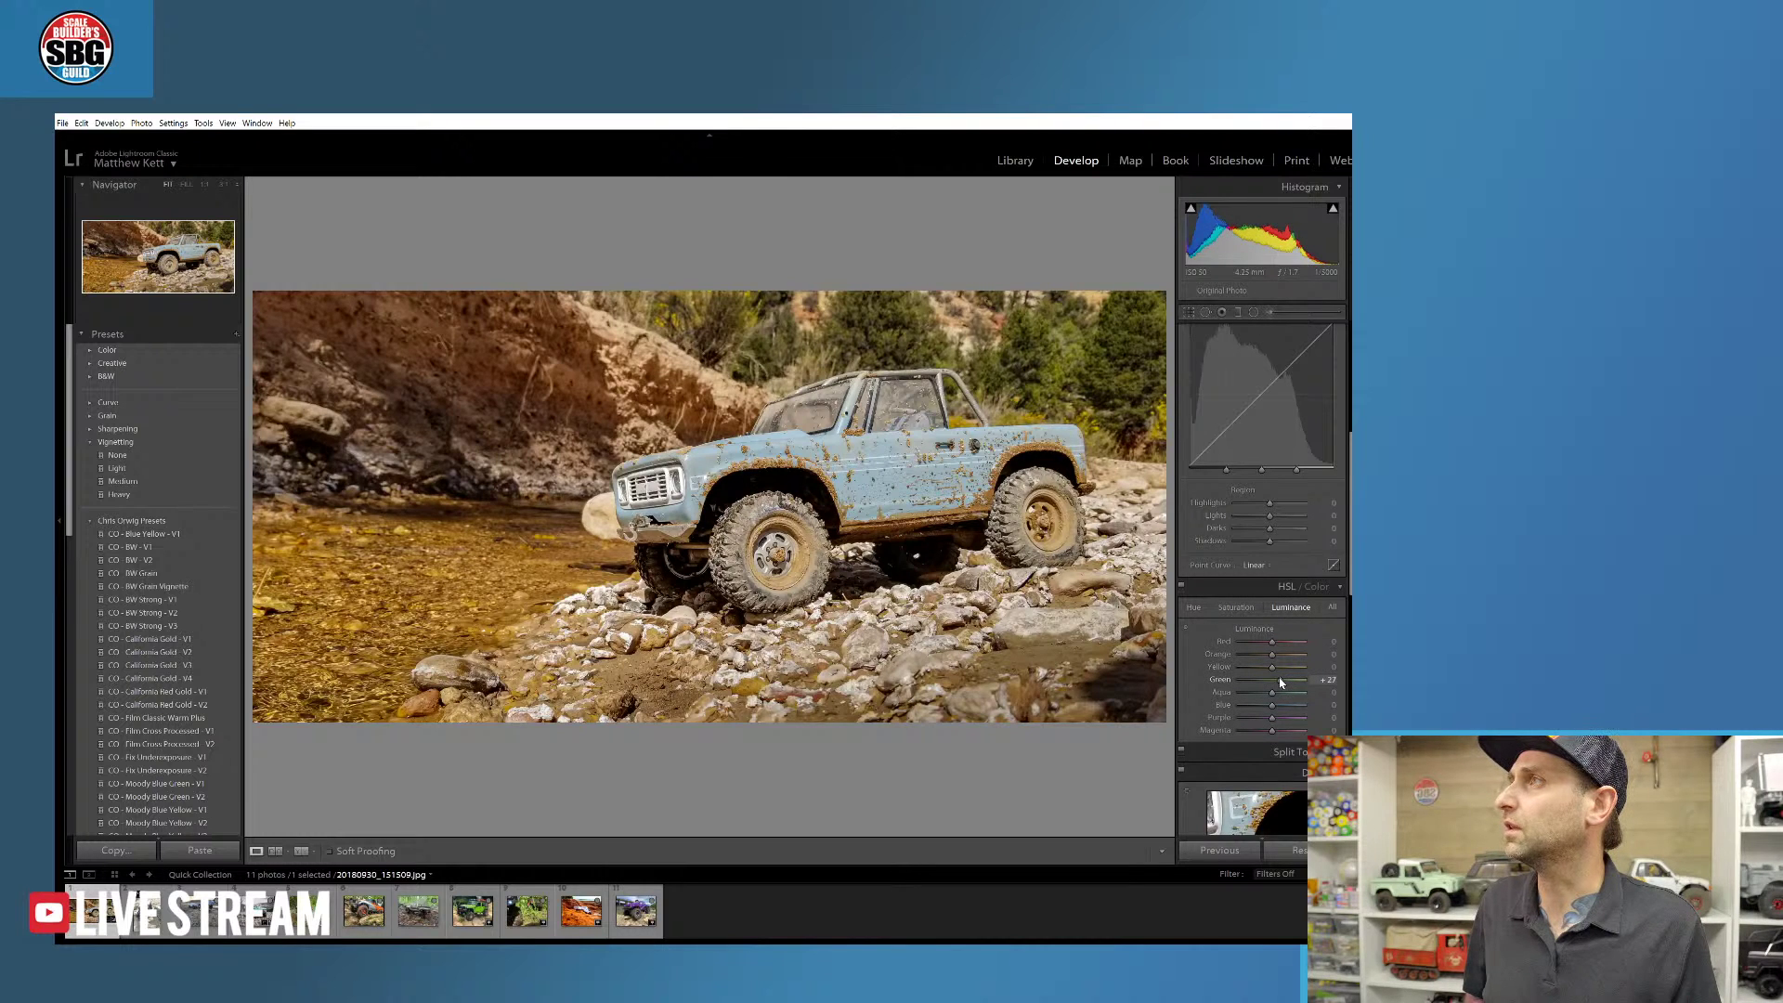
pyautogui.moveTo(1279, 683); pyautogui.dragTo(1279, 684)
pyautogui.click(1240, 608)
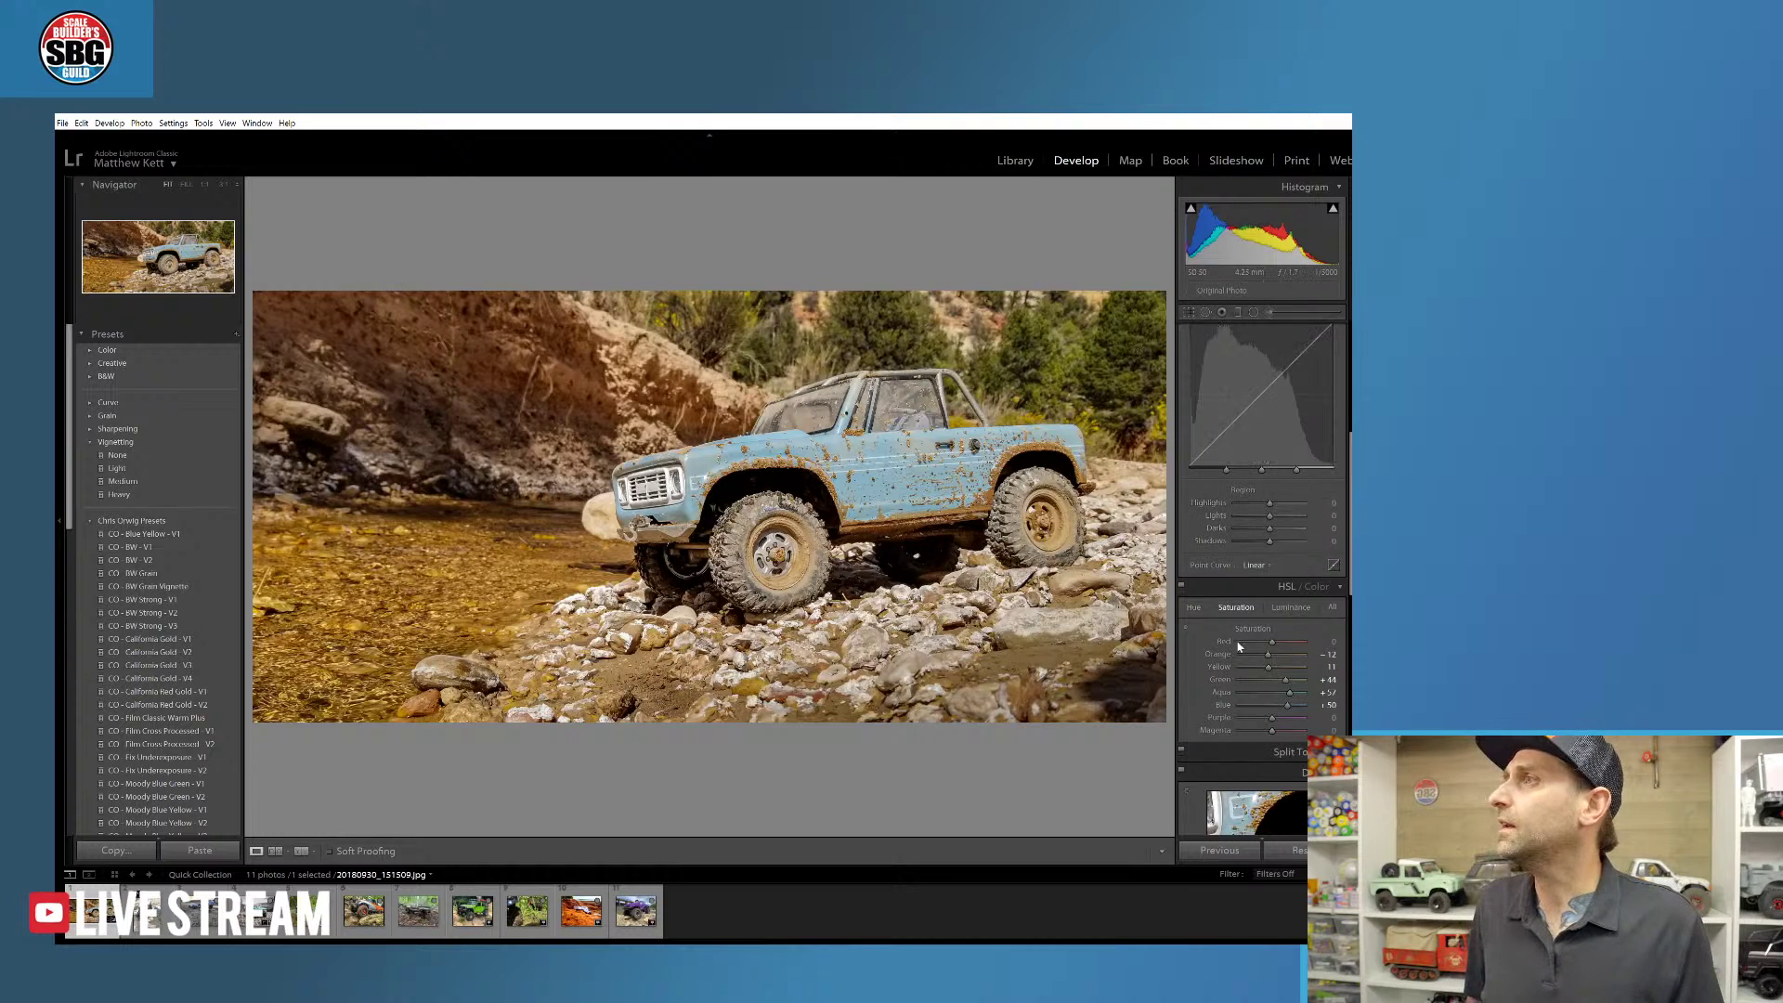
# - Add a vertical graduated filter from the photo's left edge to the truck's front with Exposure -0.53, Texture 40 and Saturation -2
pyautogui.click(1236, 313)
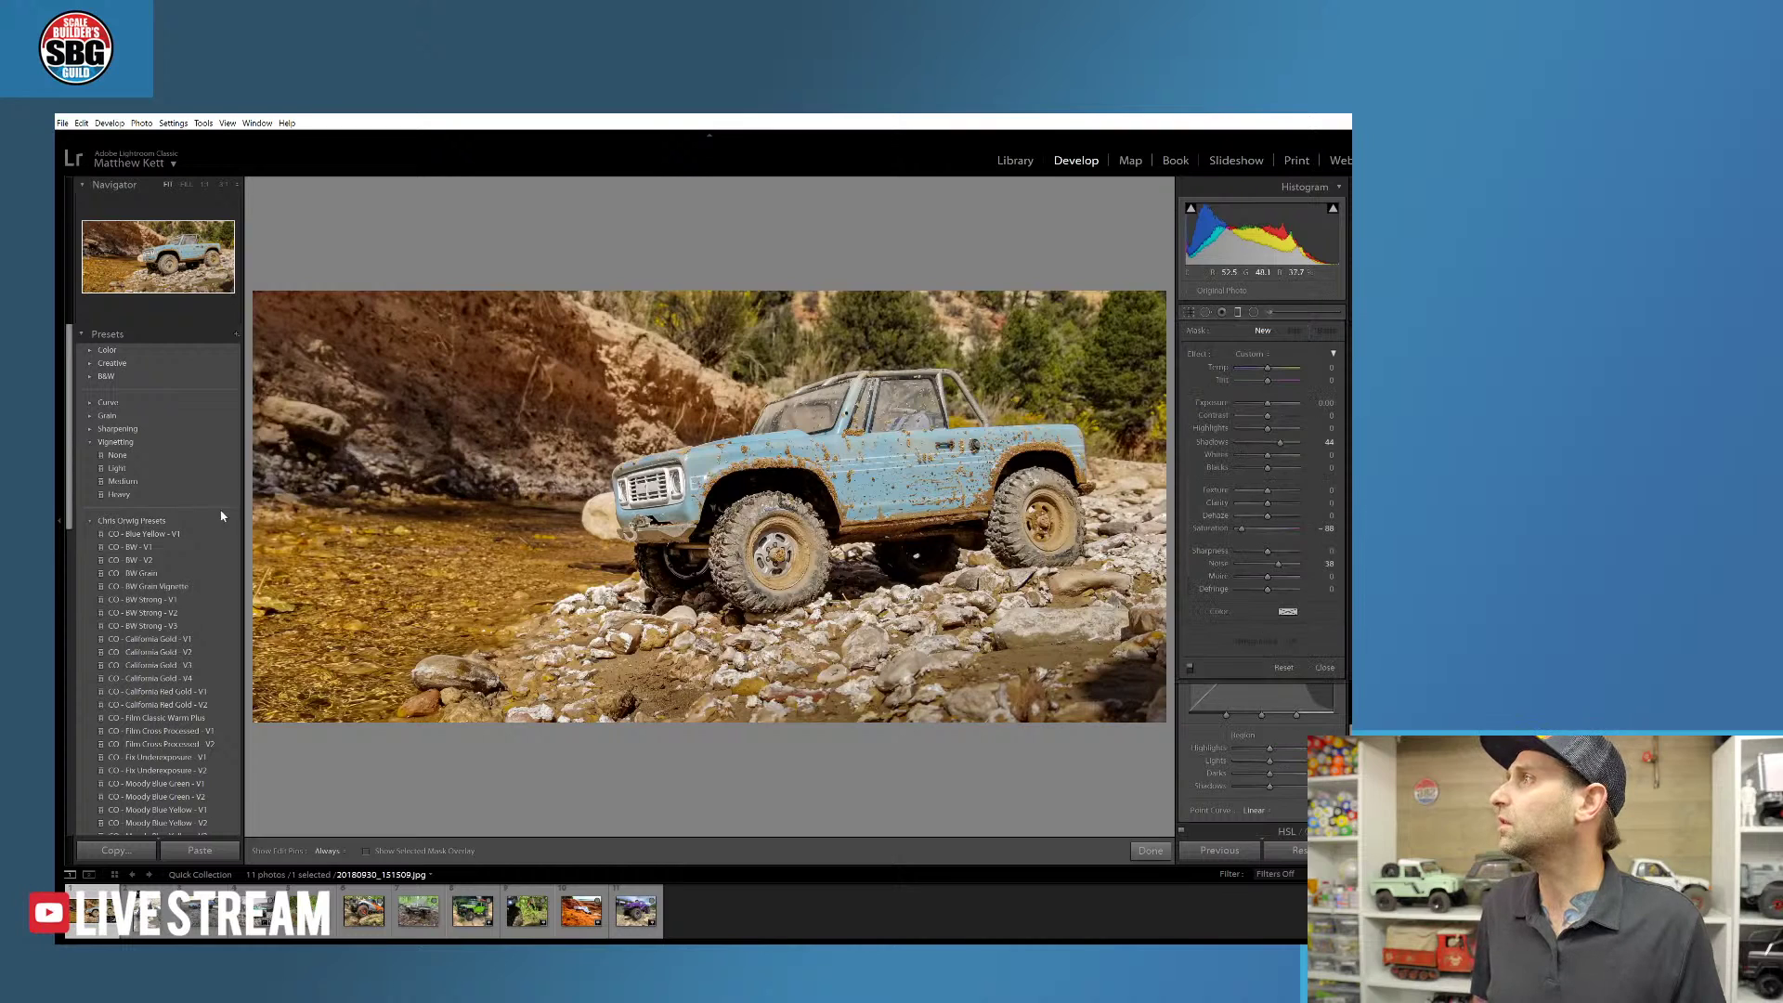
pyautogui.moveTo(251, 511); pyautogui.dragTo(658, 509)
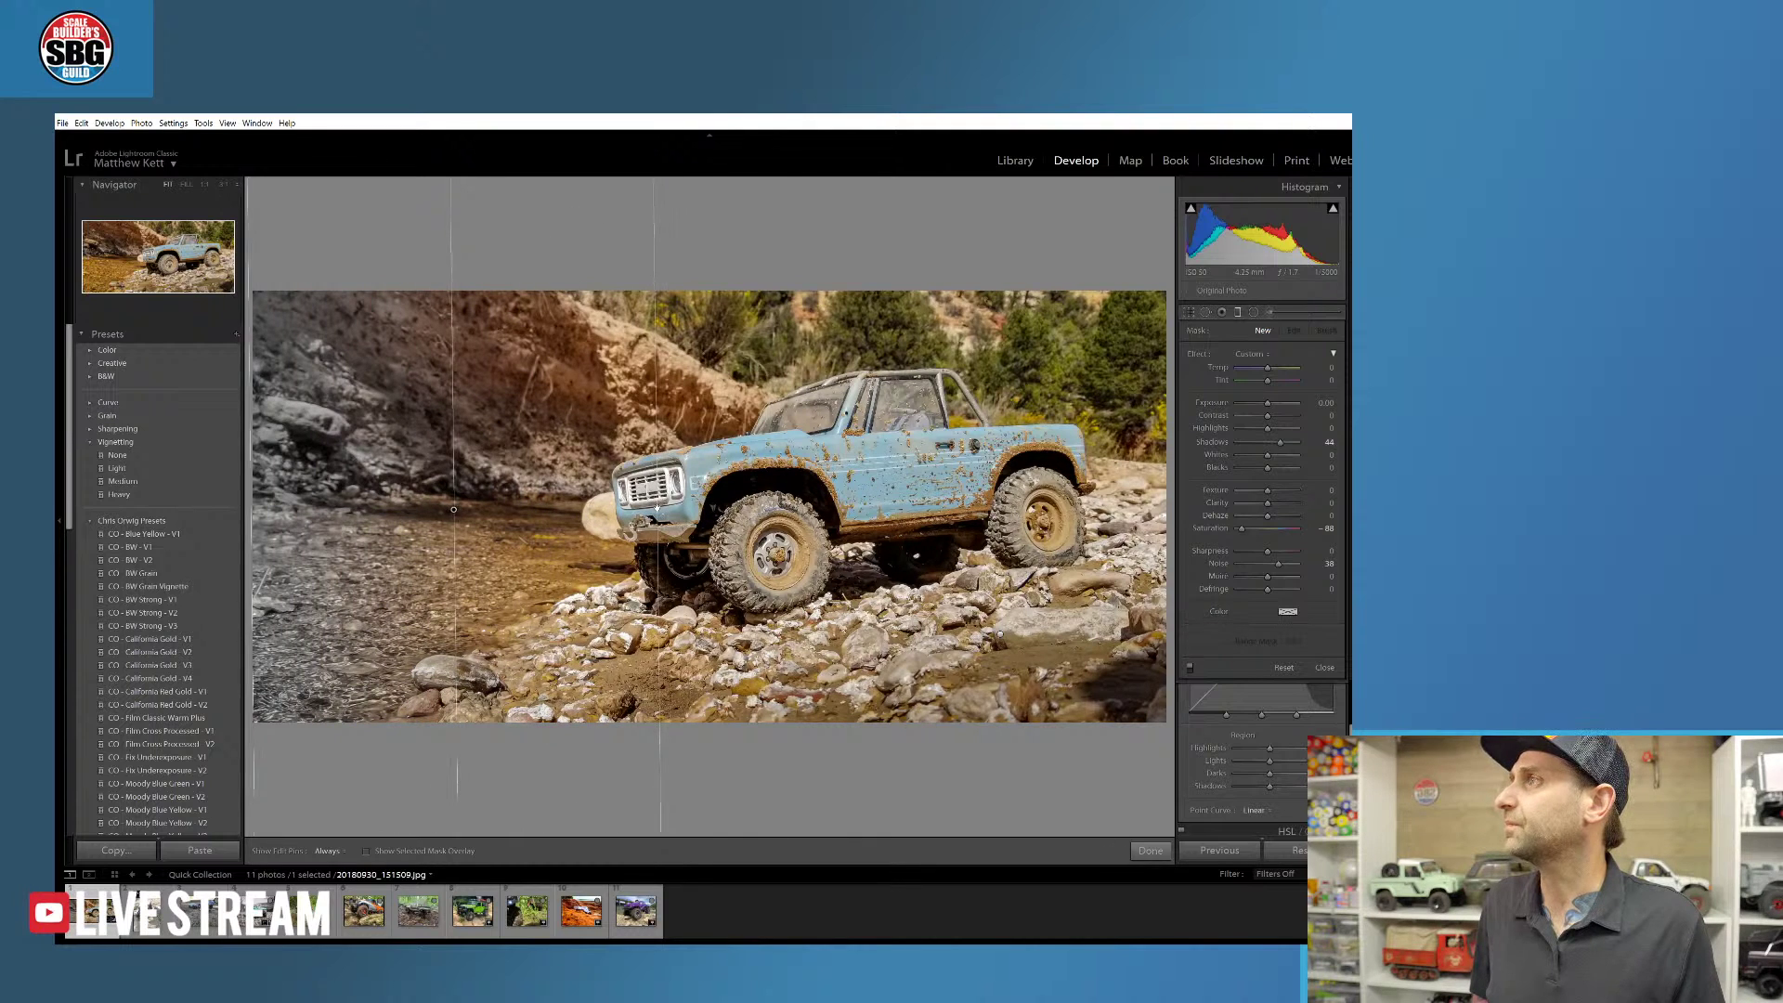
pyautogui.moveTo(1244, 531); pyautogui.dragTo(1268, 538)
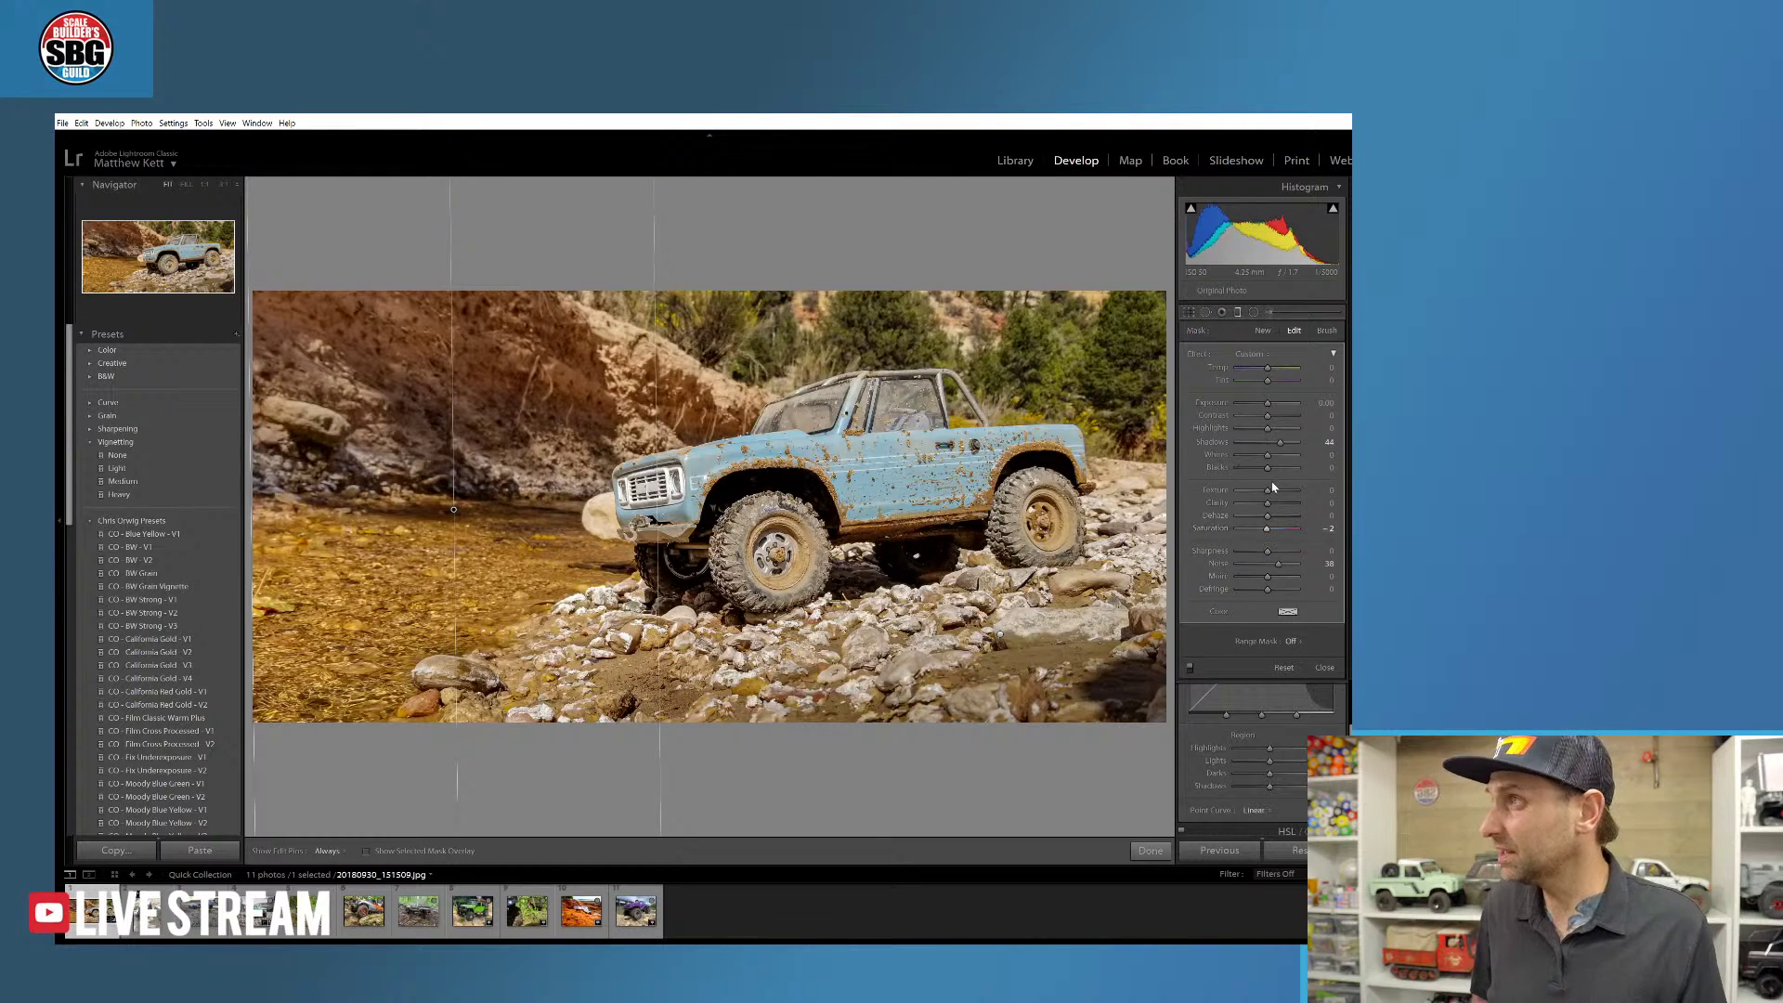
pyautogui.moveTo(1268, 493); pyautogui.dragTo(1260, 404)
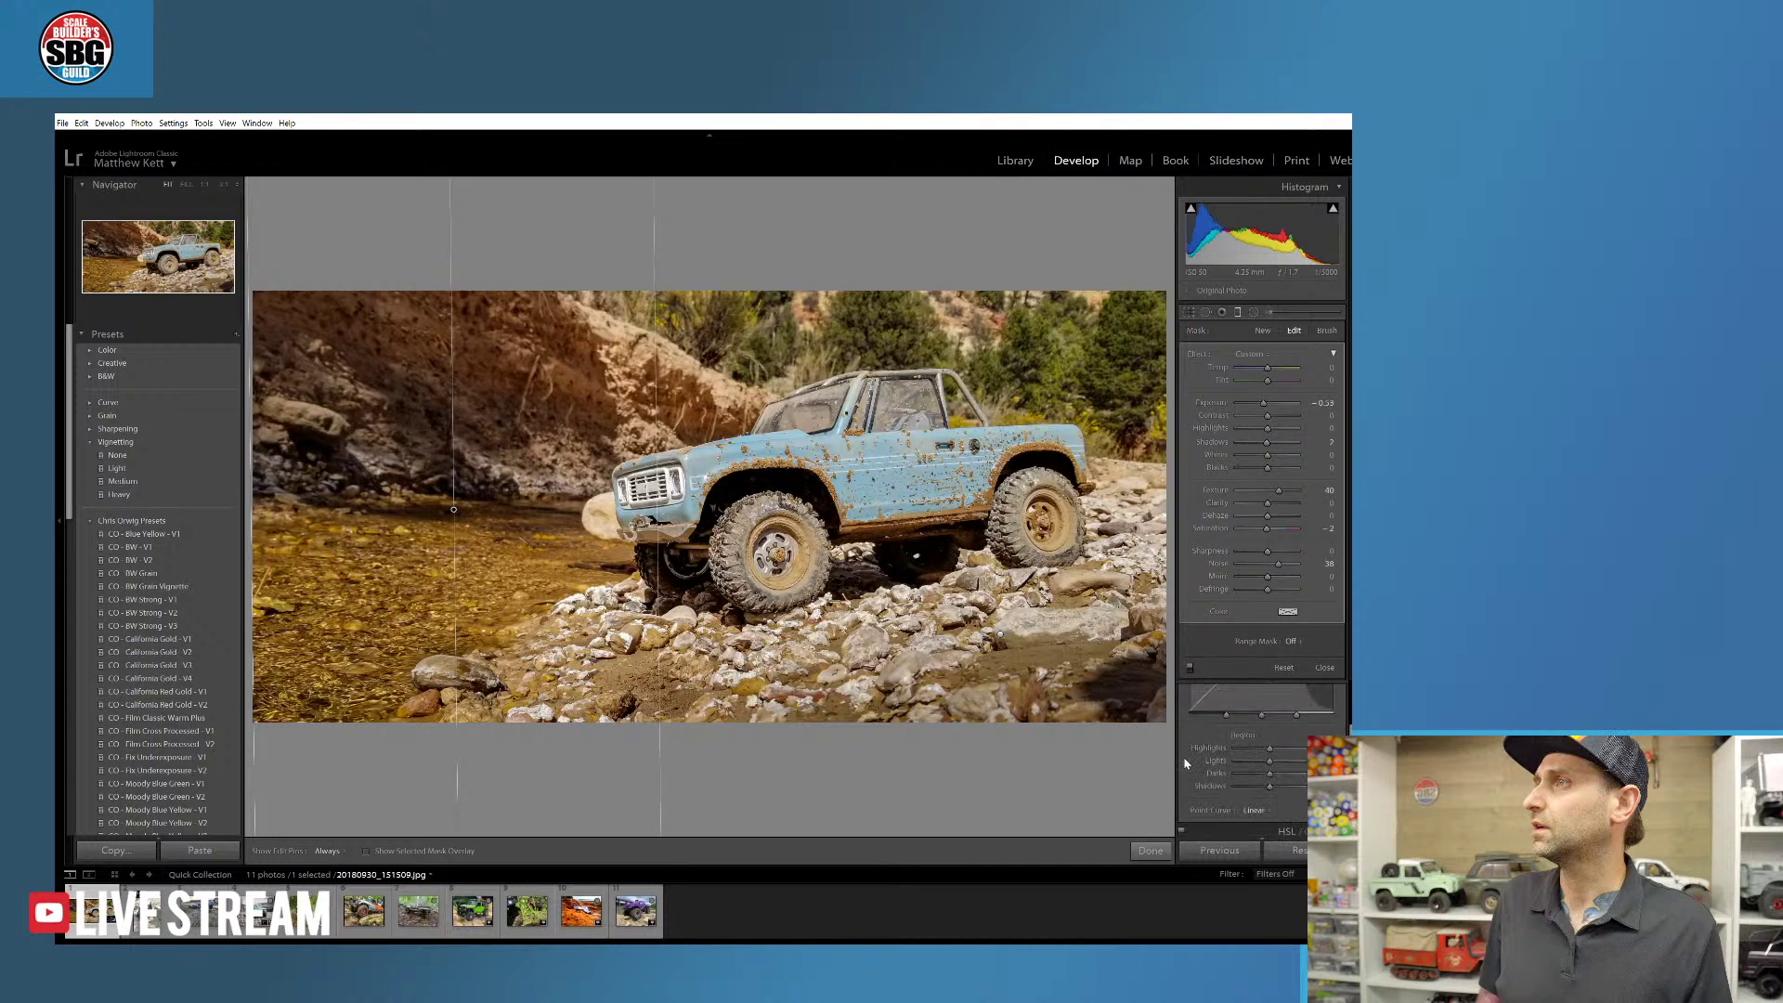
pyautogui.click(1149, 851)
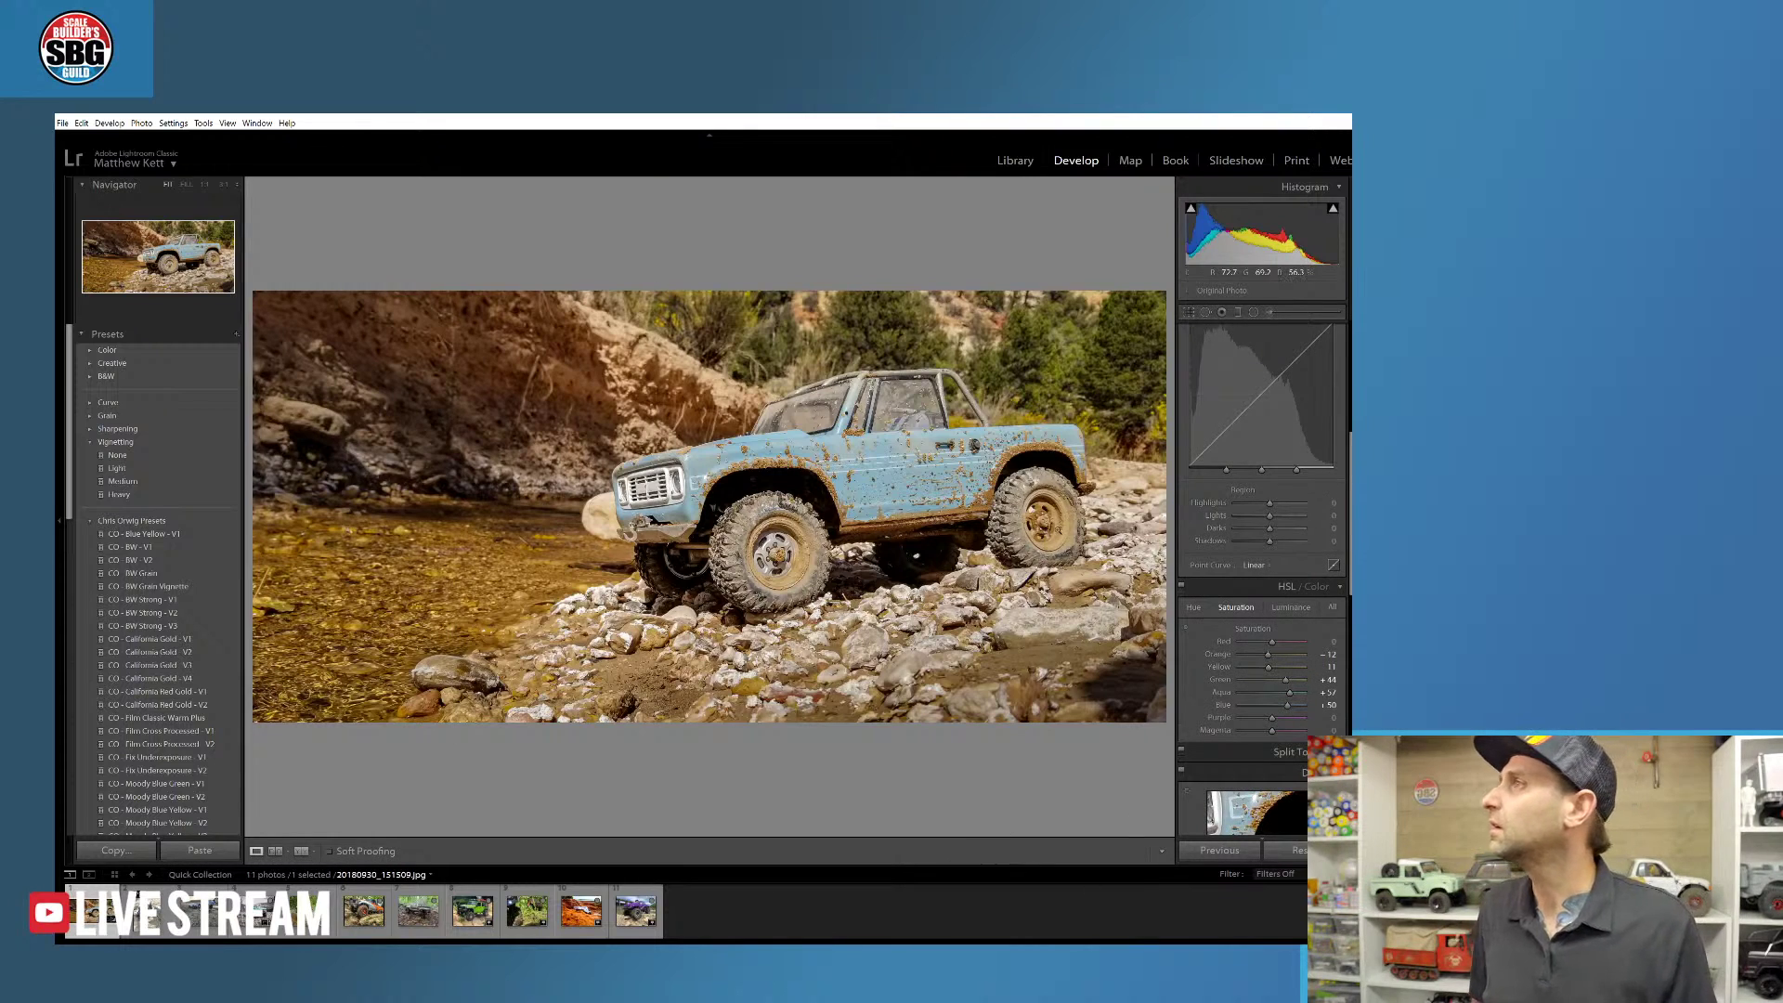
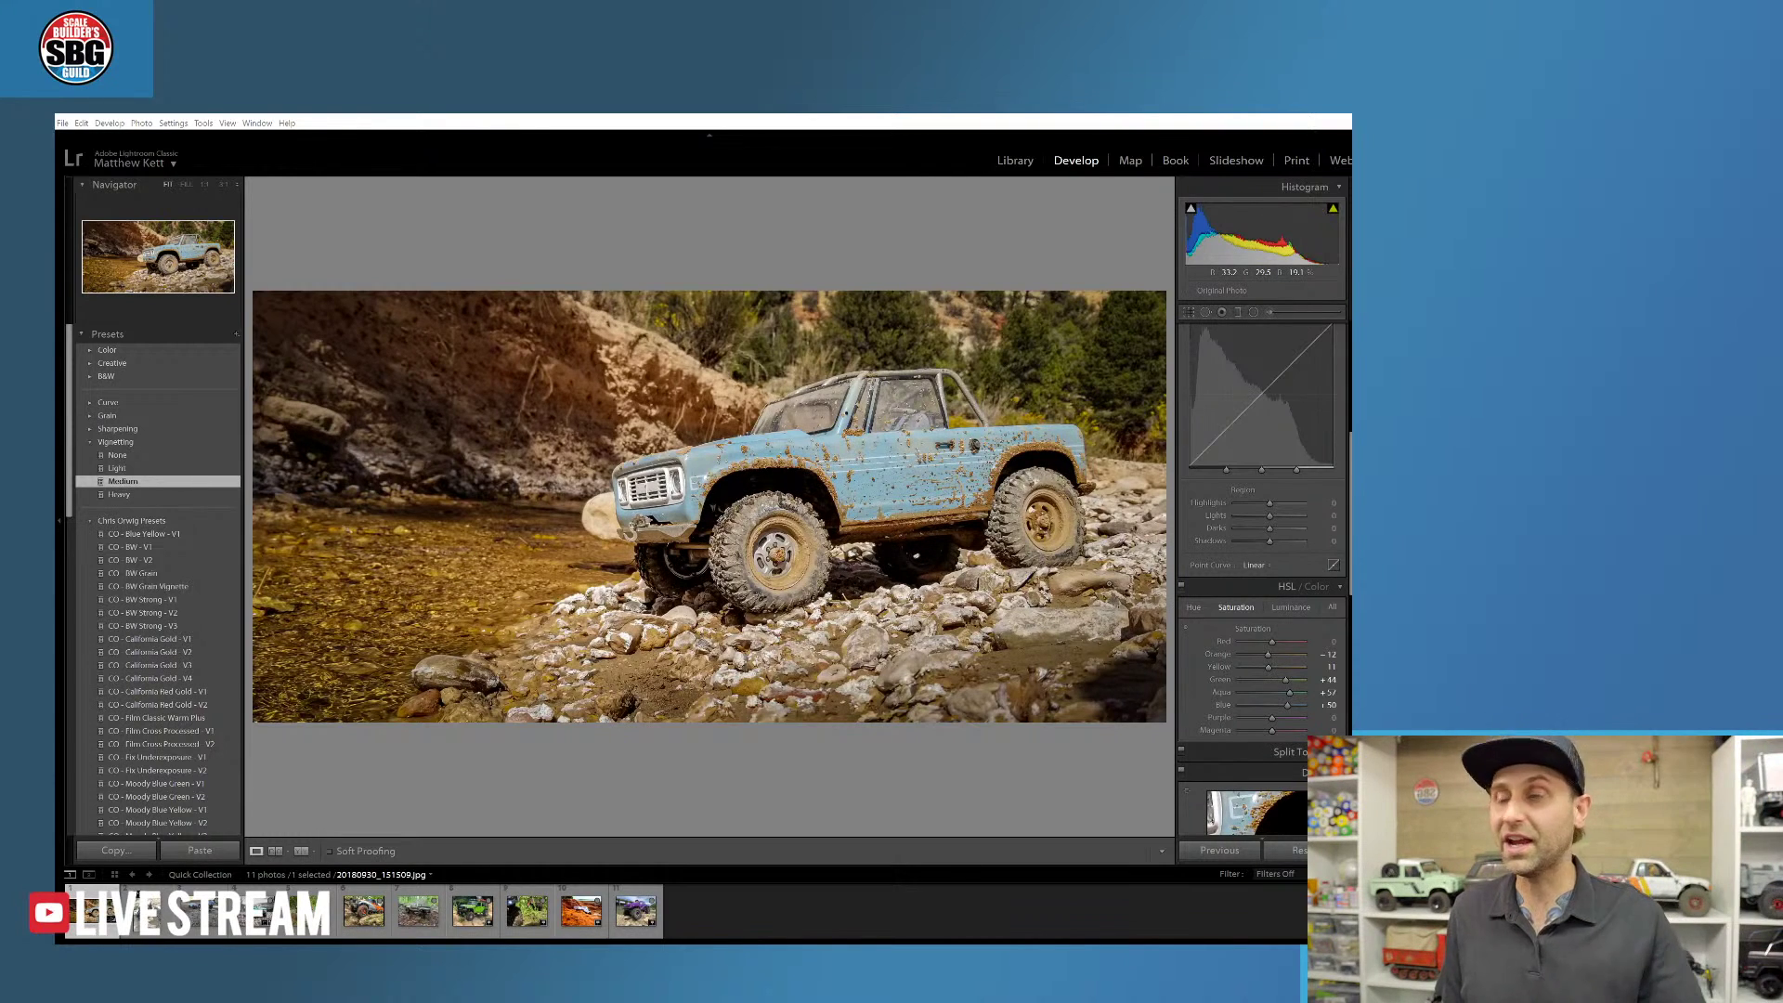
# - Apply the None vignetting preset to the blue truck photo and open the photo of the purple truck
pyautogui.click(128, 459)
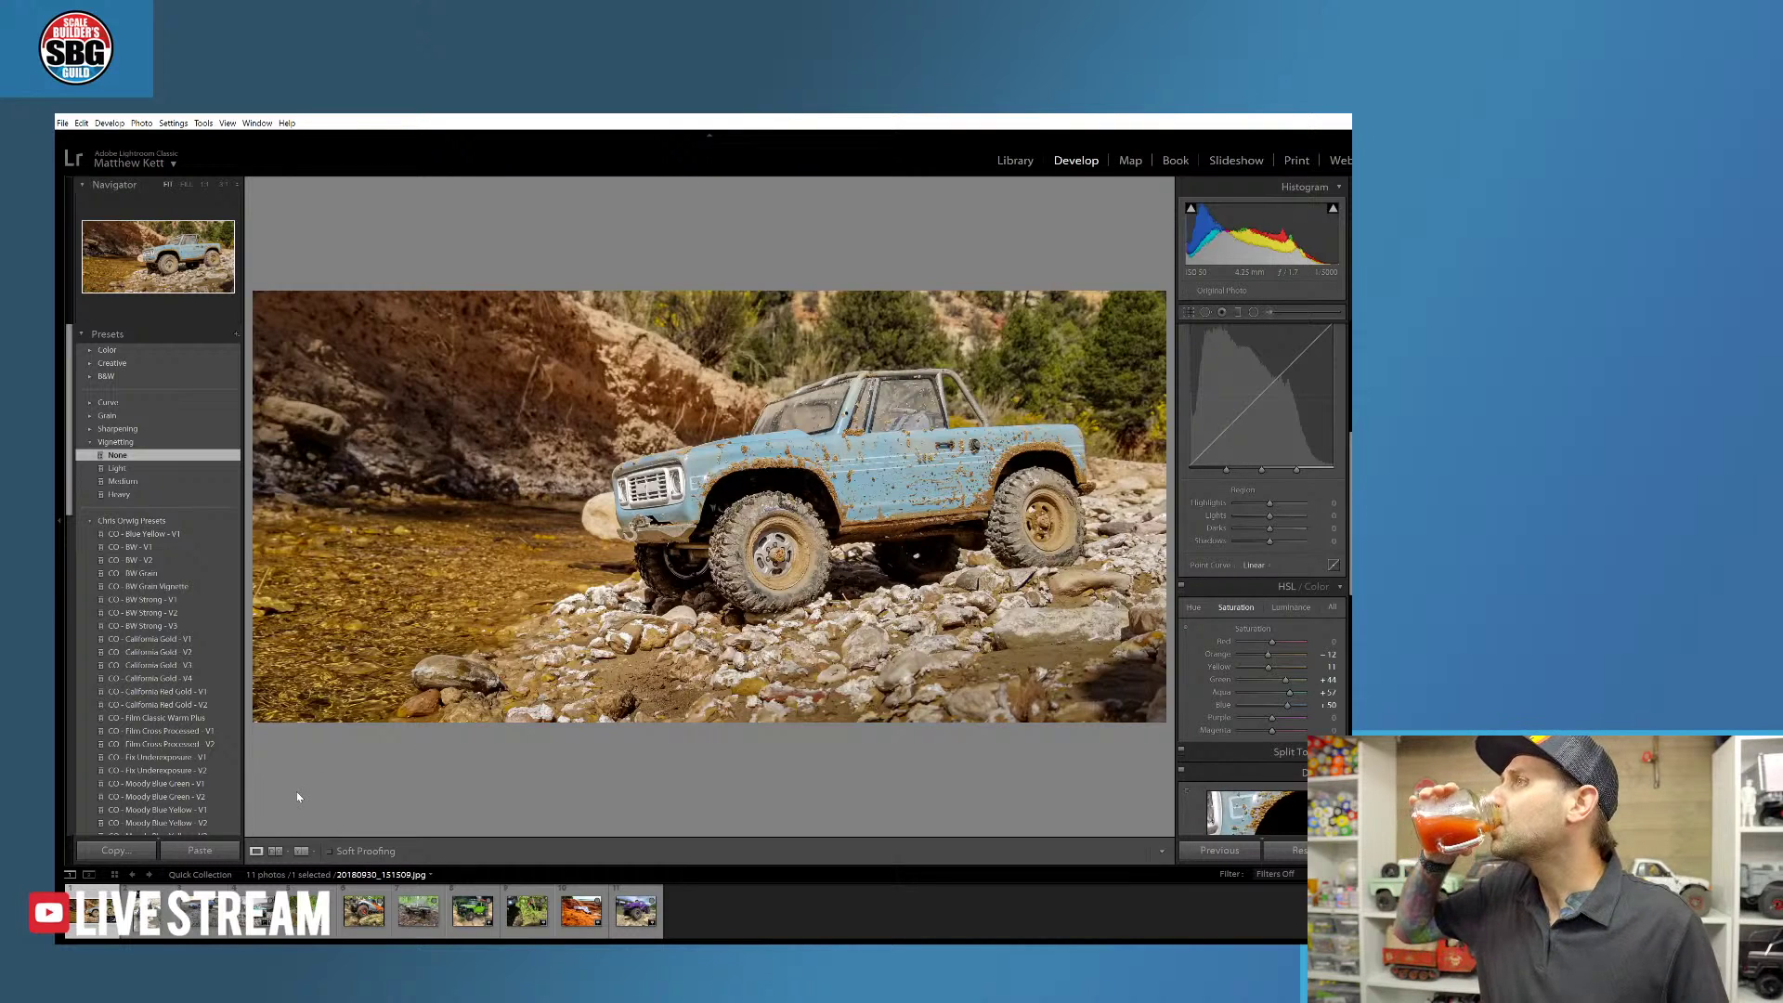
pyautogui.click(637, 911)
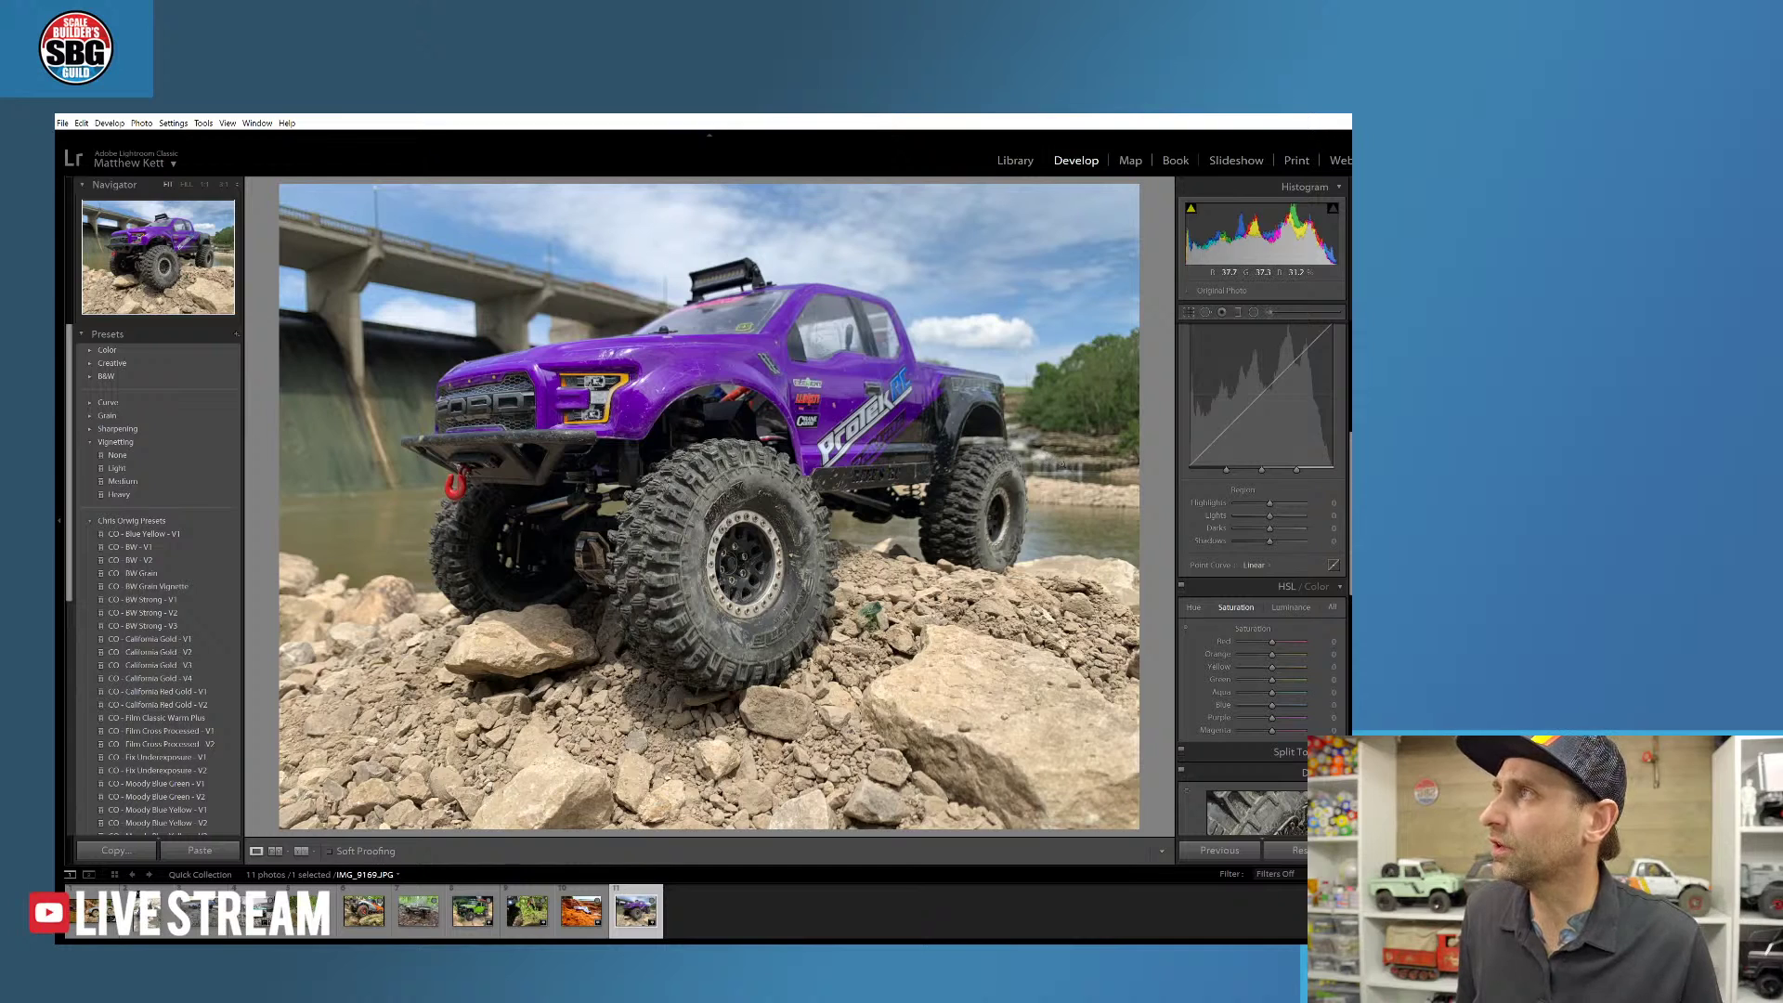
# - Heal the green fragment on the rocks beside the front tyre, sampling from the rocks near the photo's right edge with Feather 89
pyautogui.click(877, 492)
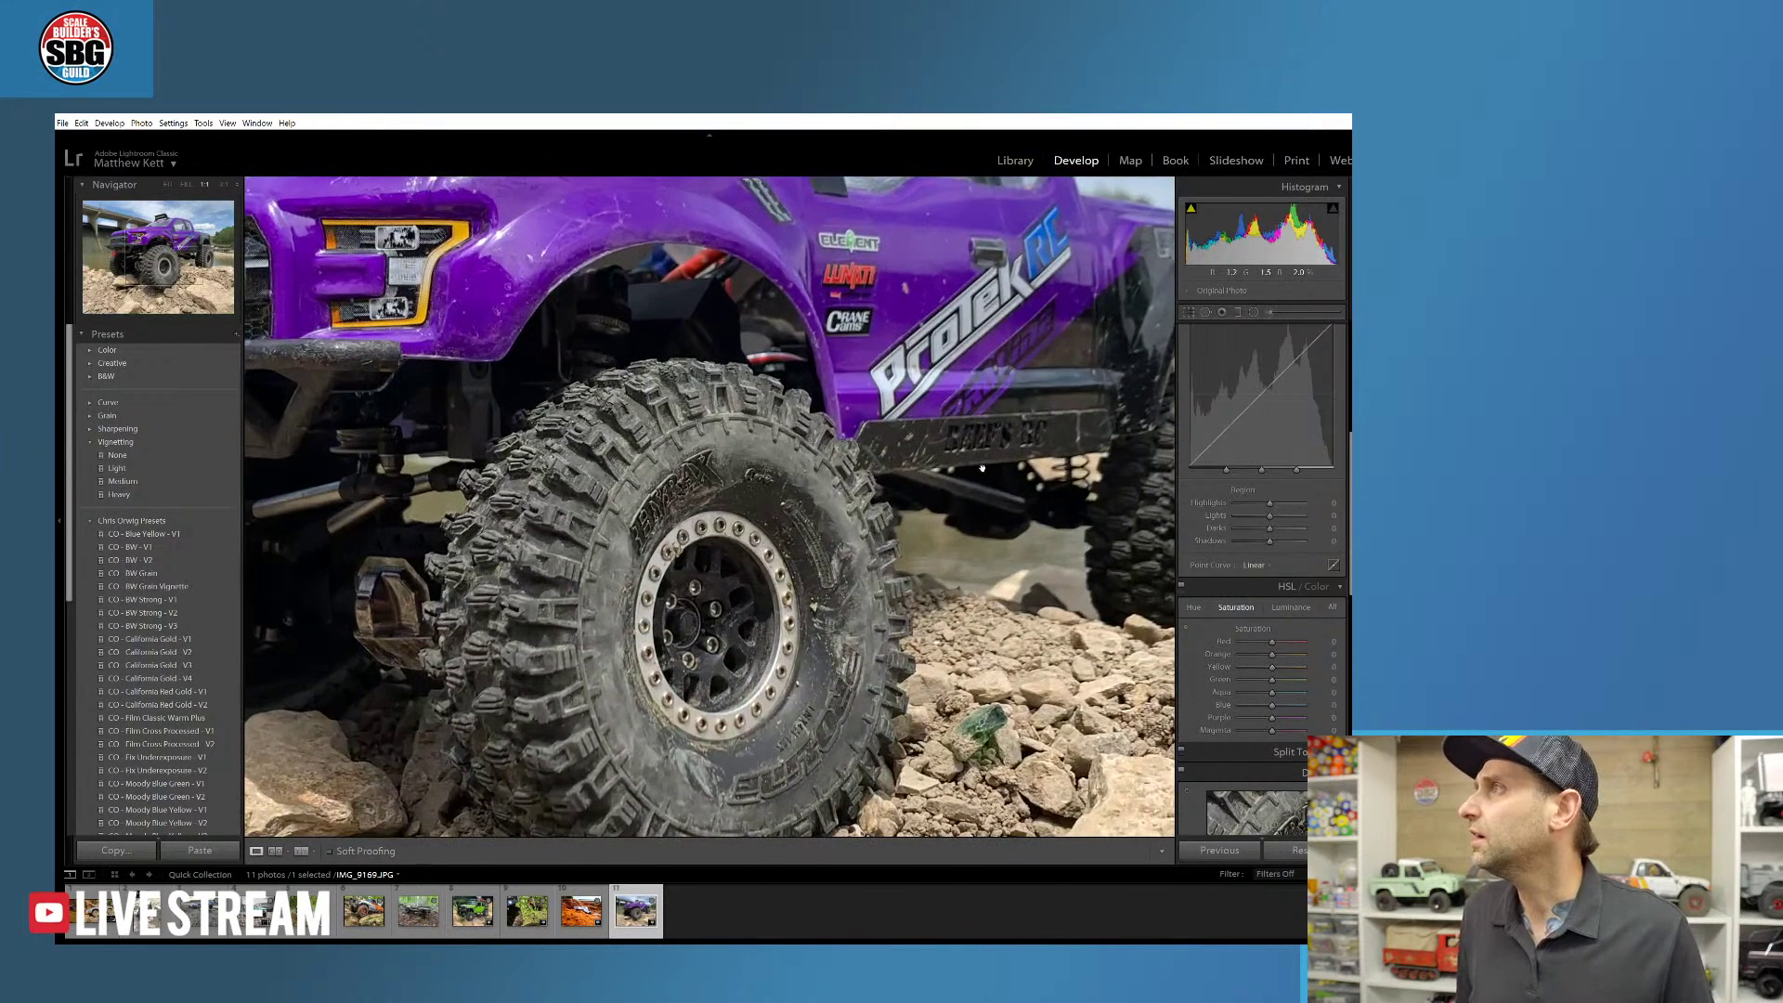
pyautogui.moveTo(1008, 347); pyautogui.dragTo(891, 423)
pyautogui.click(469, 490)
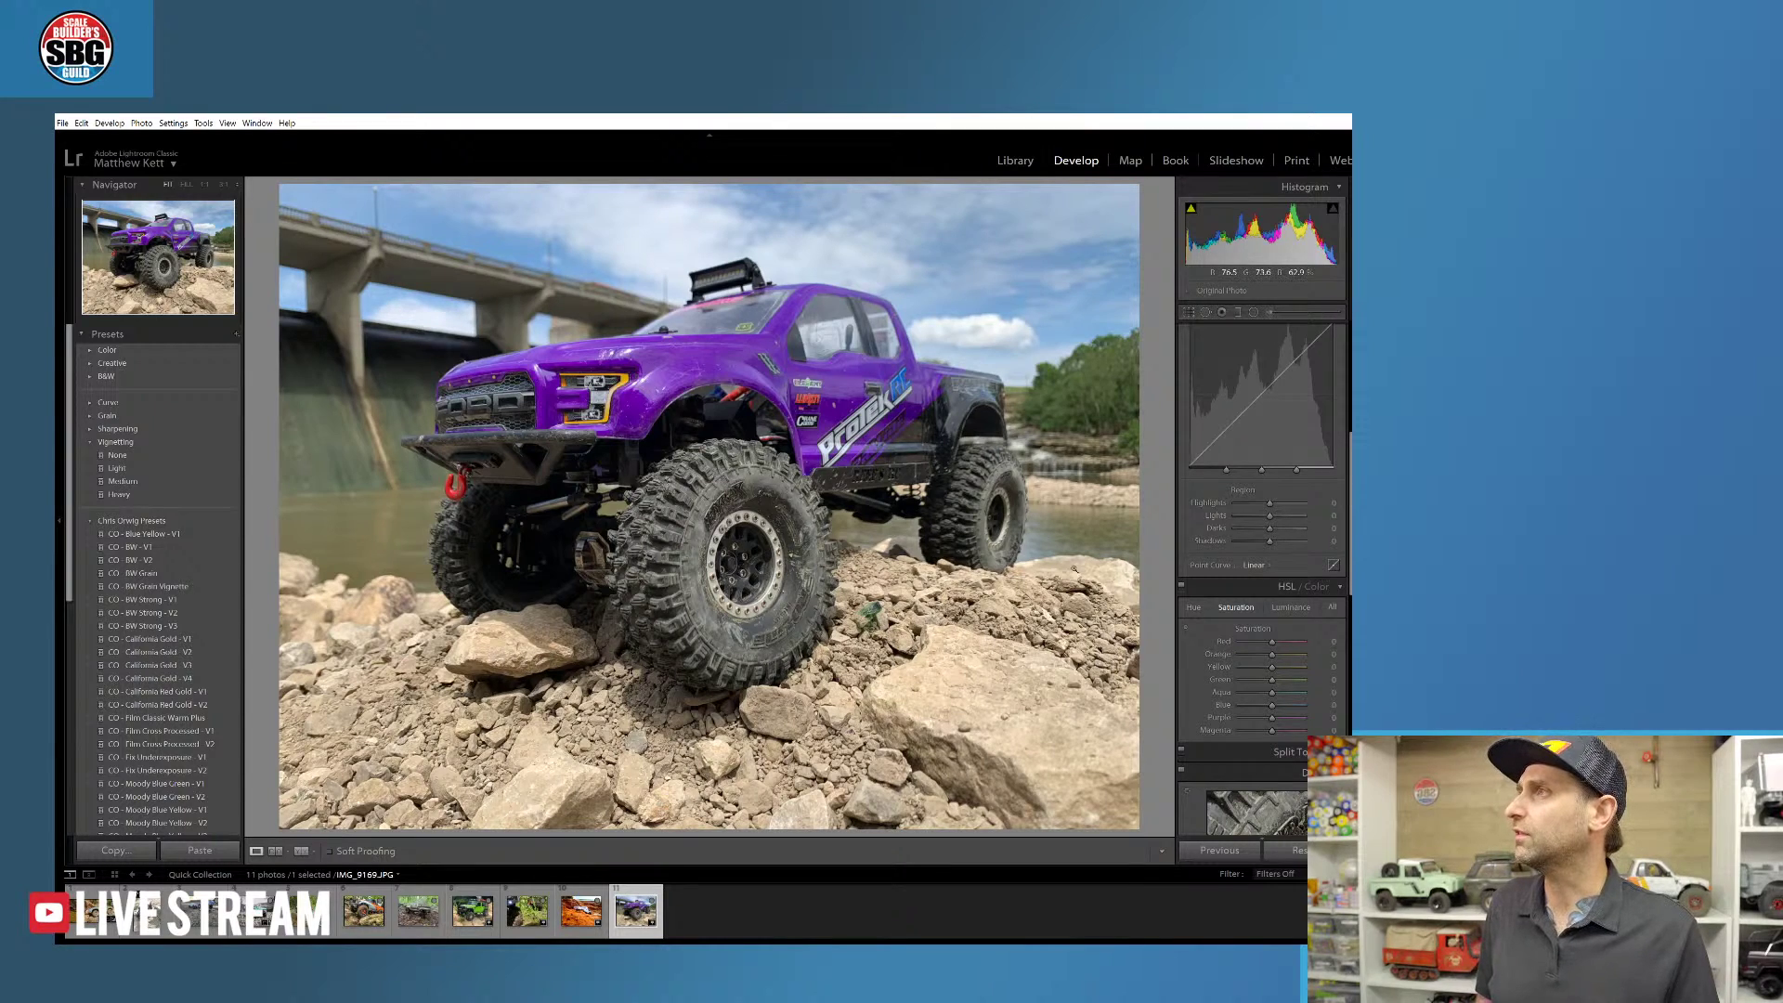
pyautogui.click(878, 608)
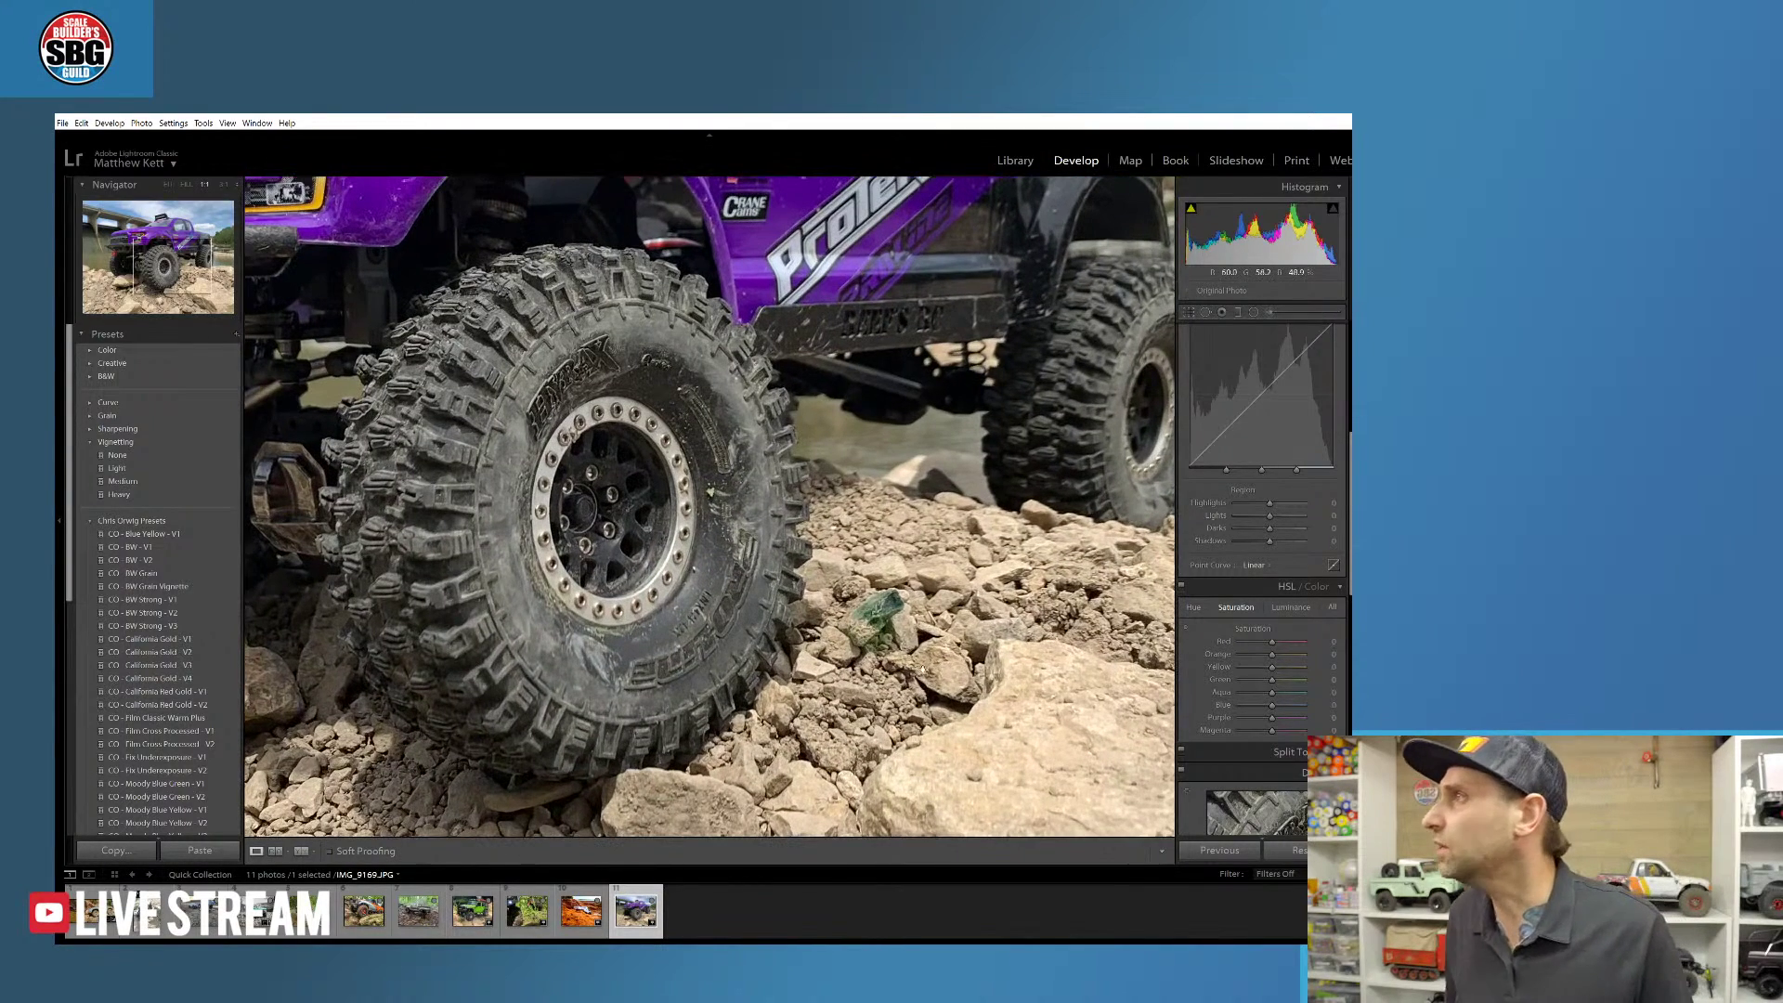
pyautogui.click(890, 624)
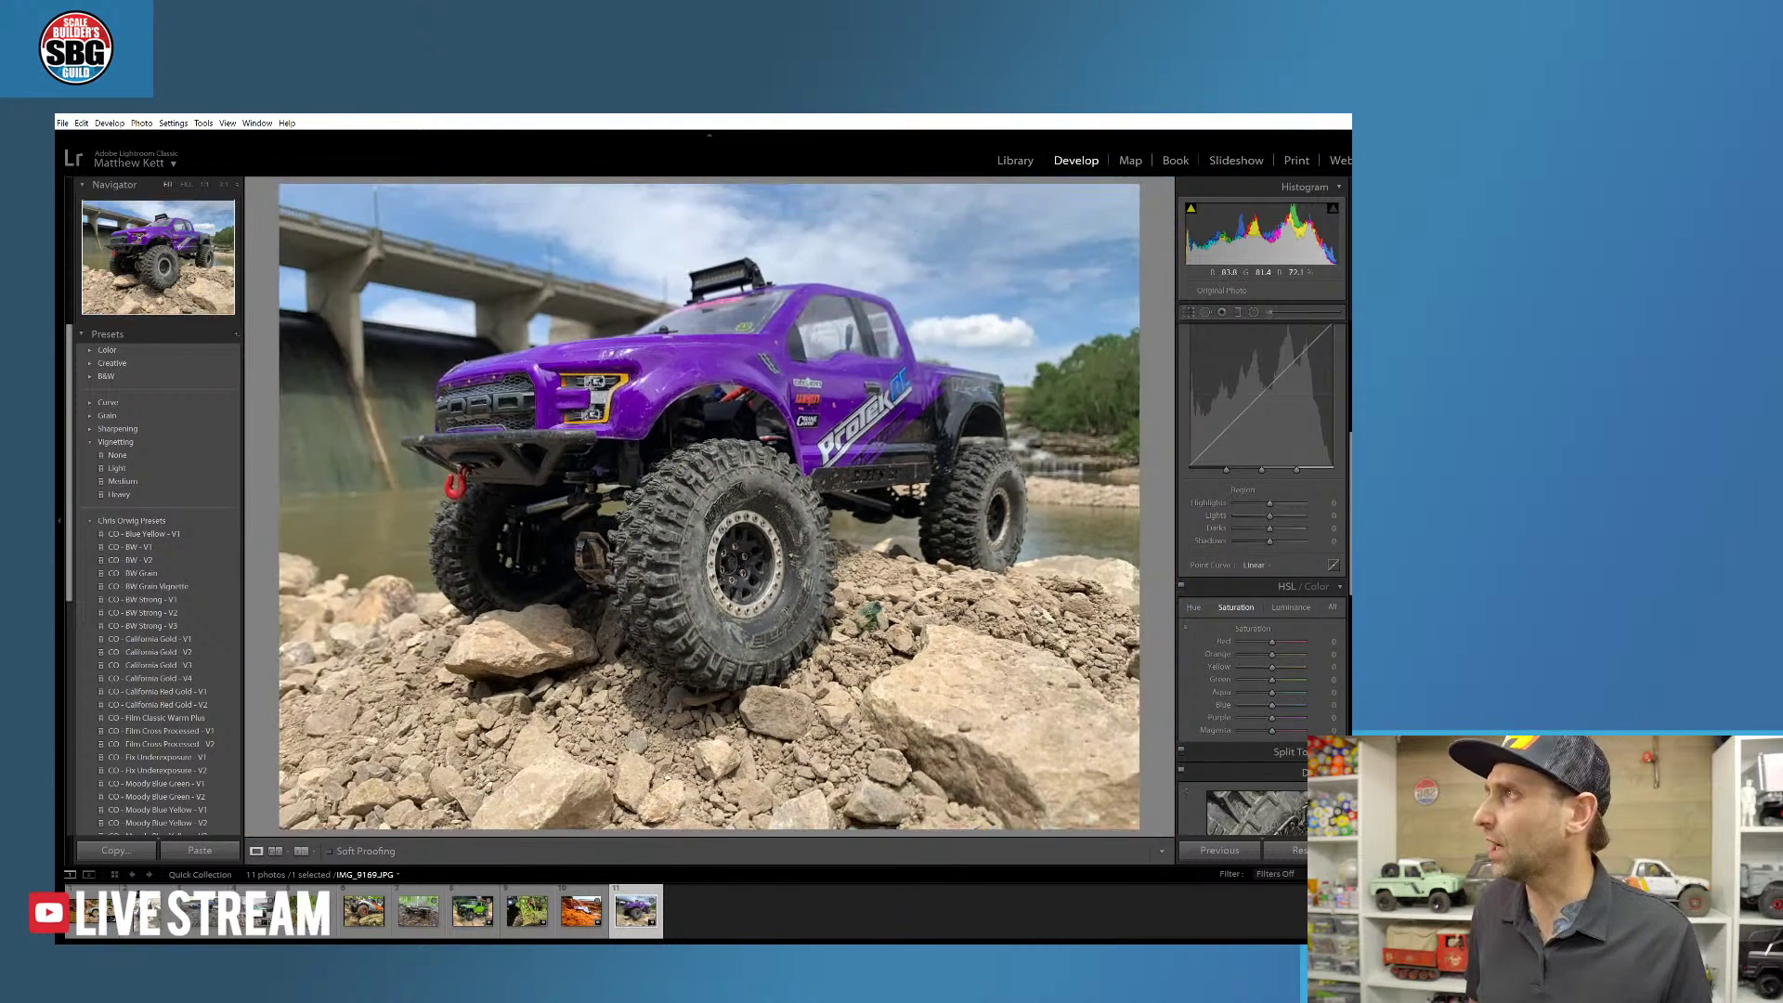
pyautogui.click(1205, 313)
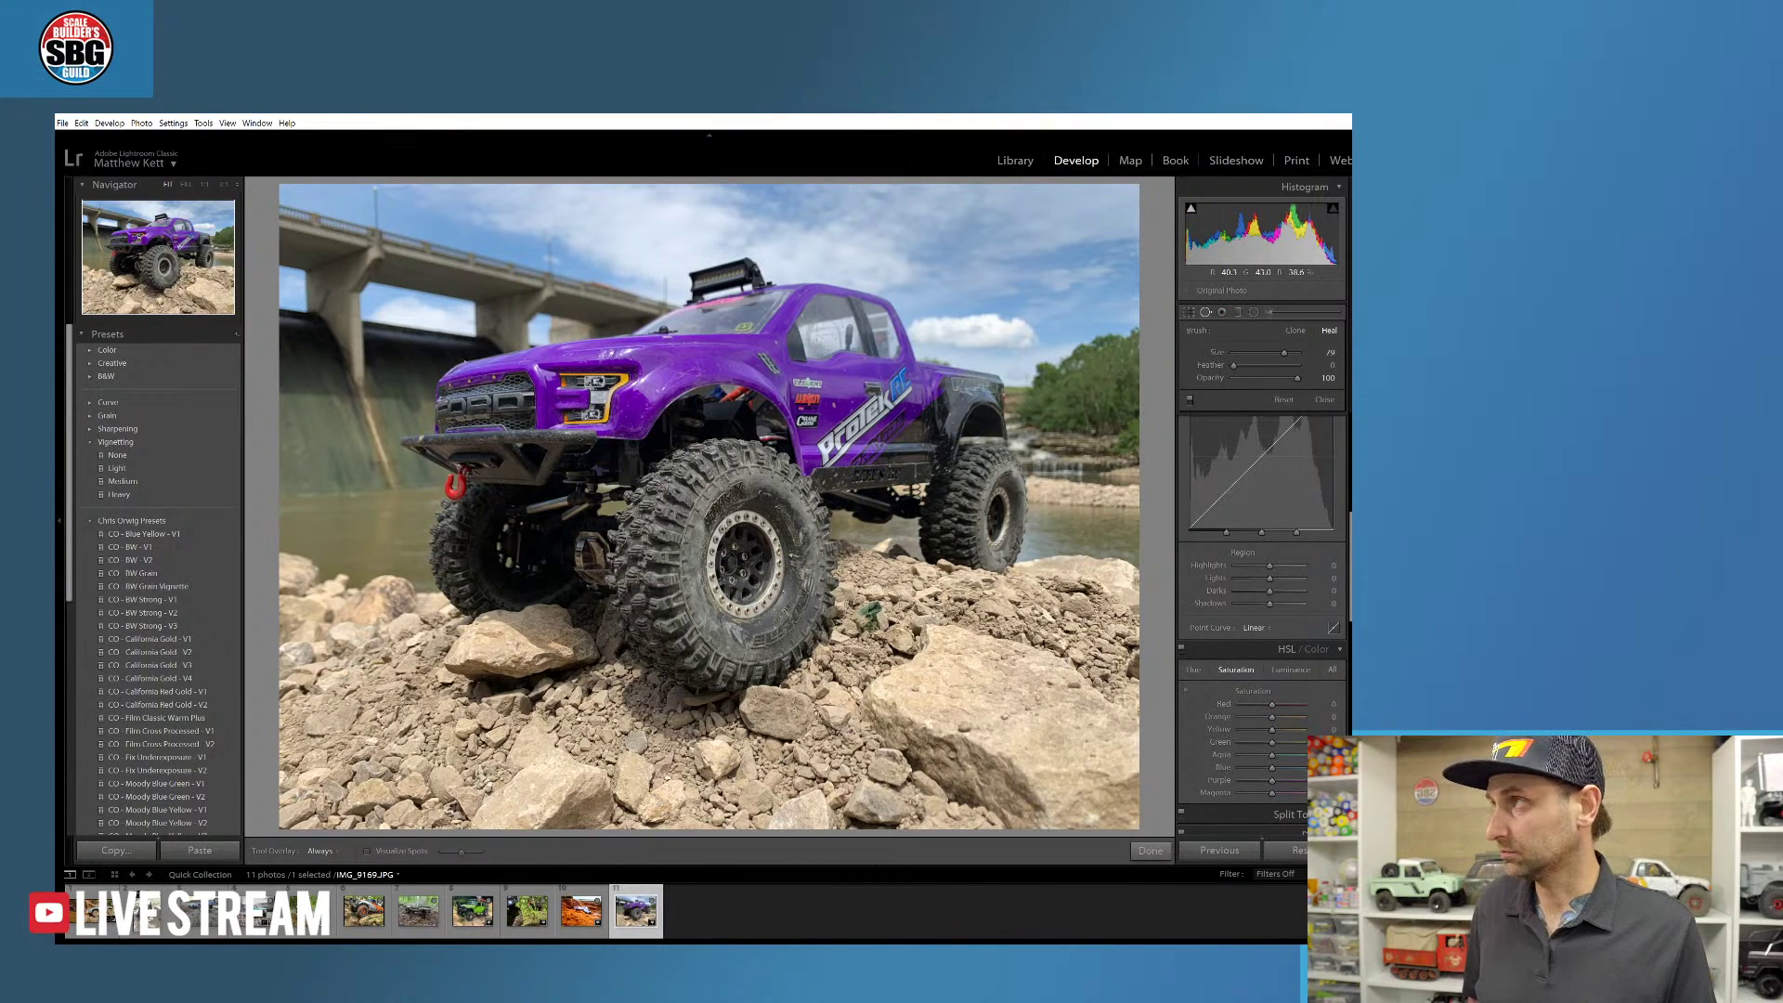
pyautogui.click(870, 612)
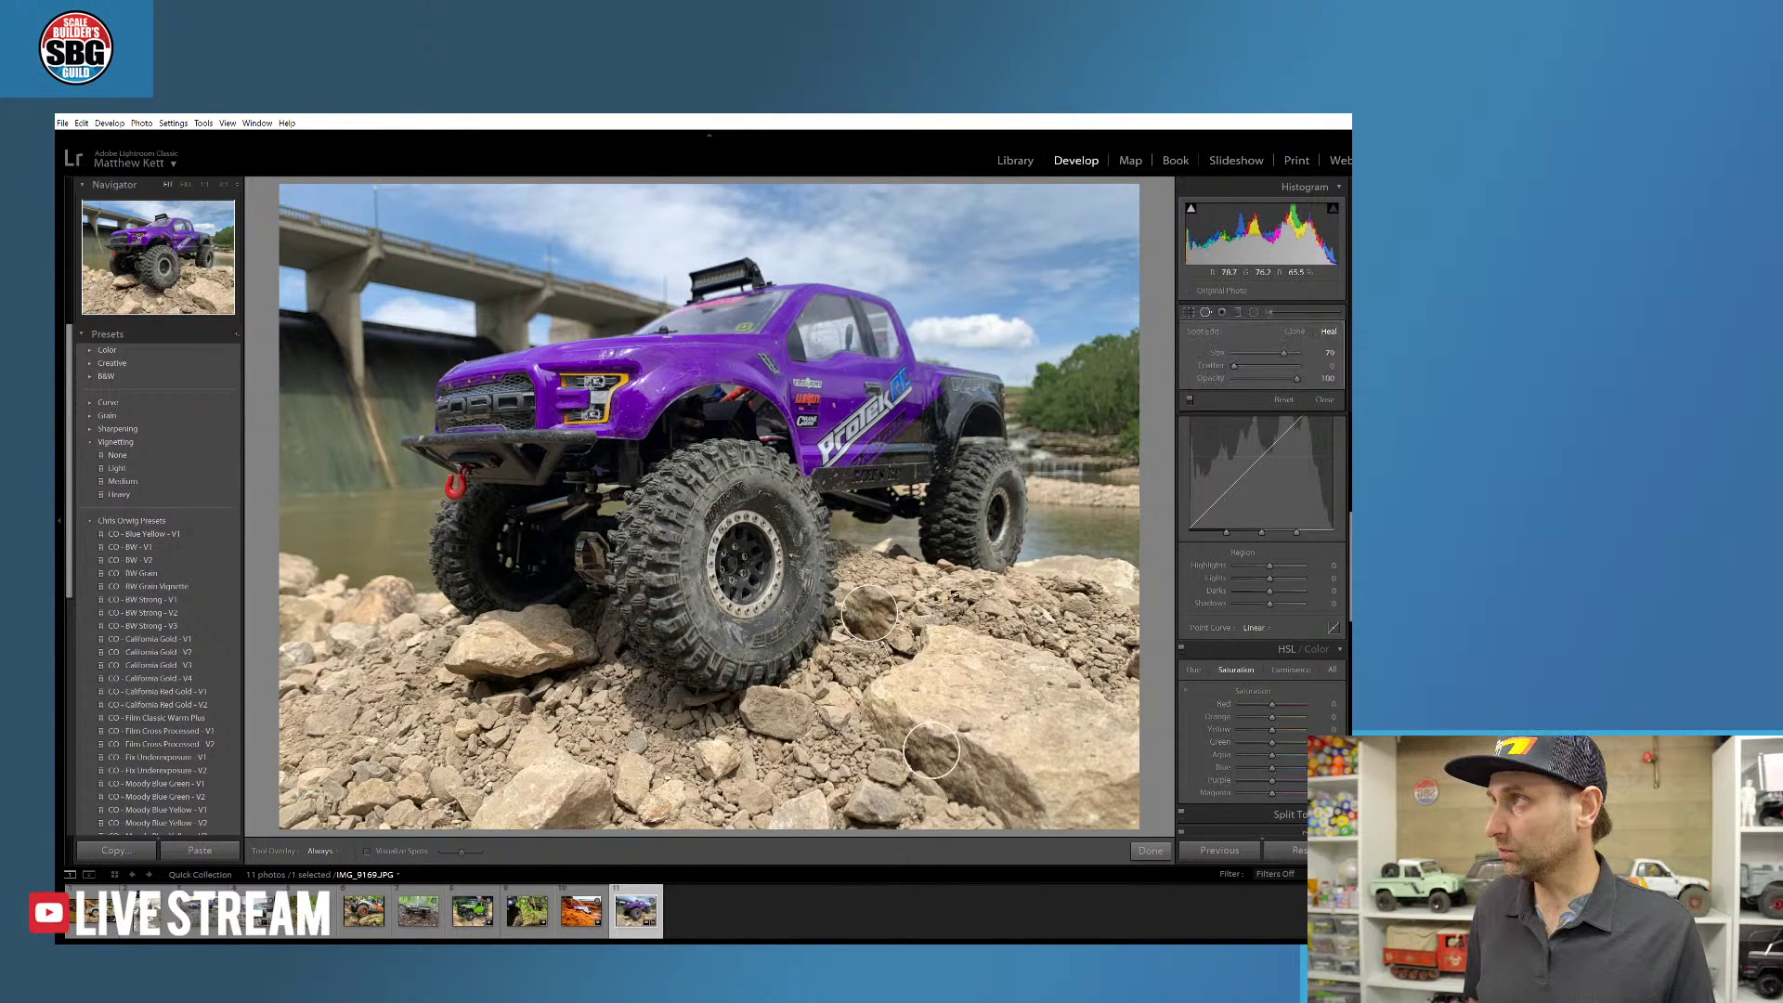
pyautogui.moveTo(931, 749)
pyautogui.mouseDown()
pyautogui.moveTo(1023, 597)
pyautogui.moveTo(1082, 624)
pyautogui.mouseUp()
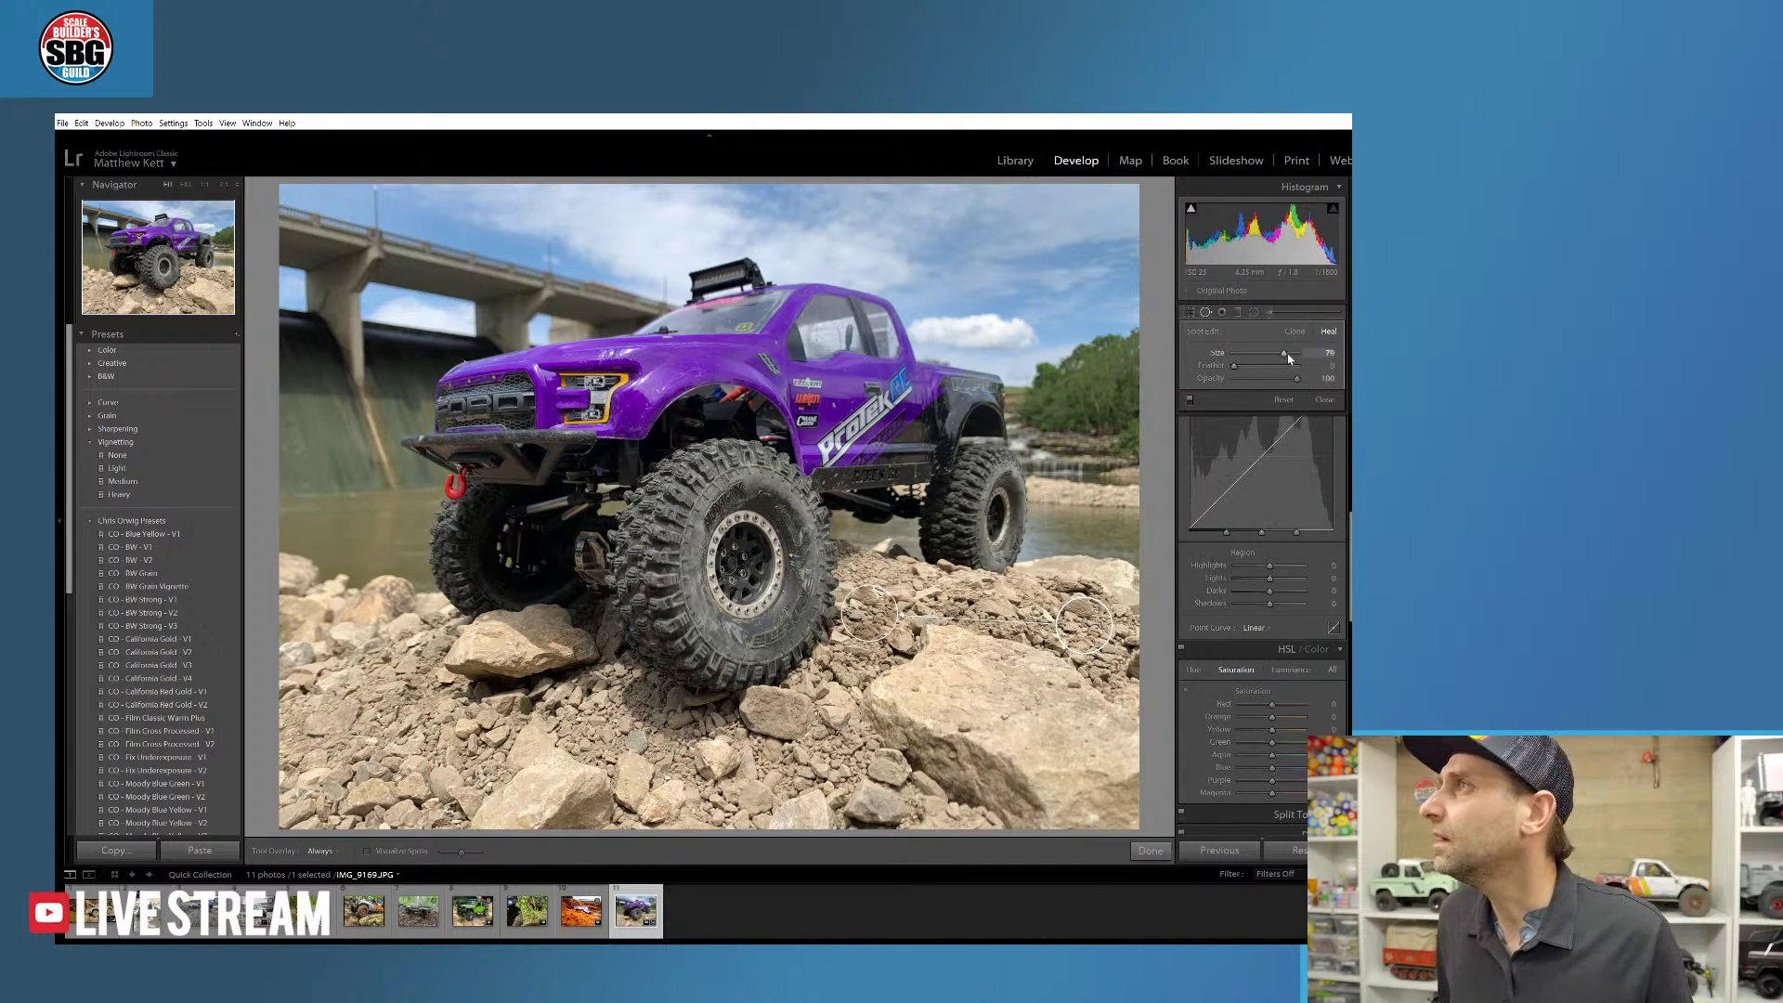
pyautogui.moveTo(1232, 370); pyautogui.dragTo(1287, 363)
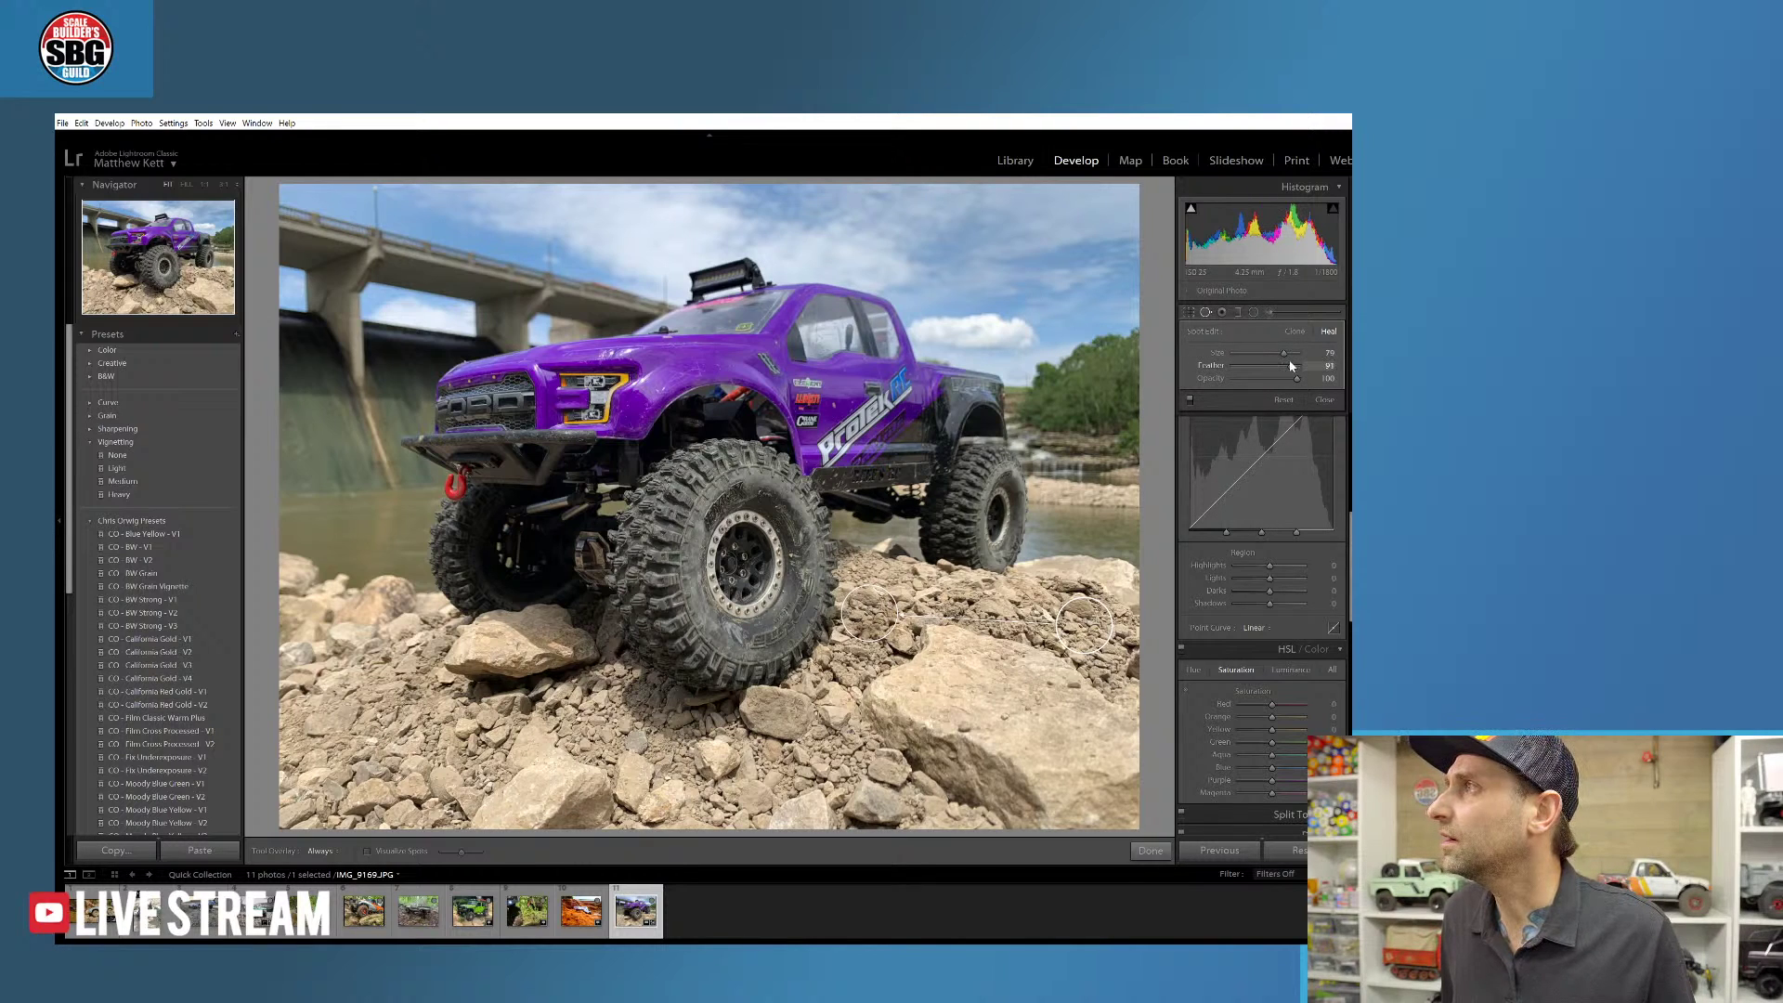
pyautogui.click(1149, 851)
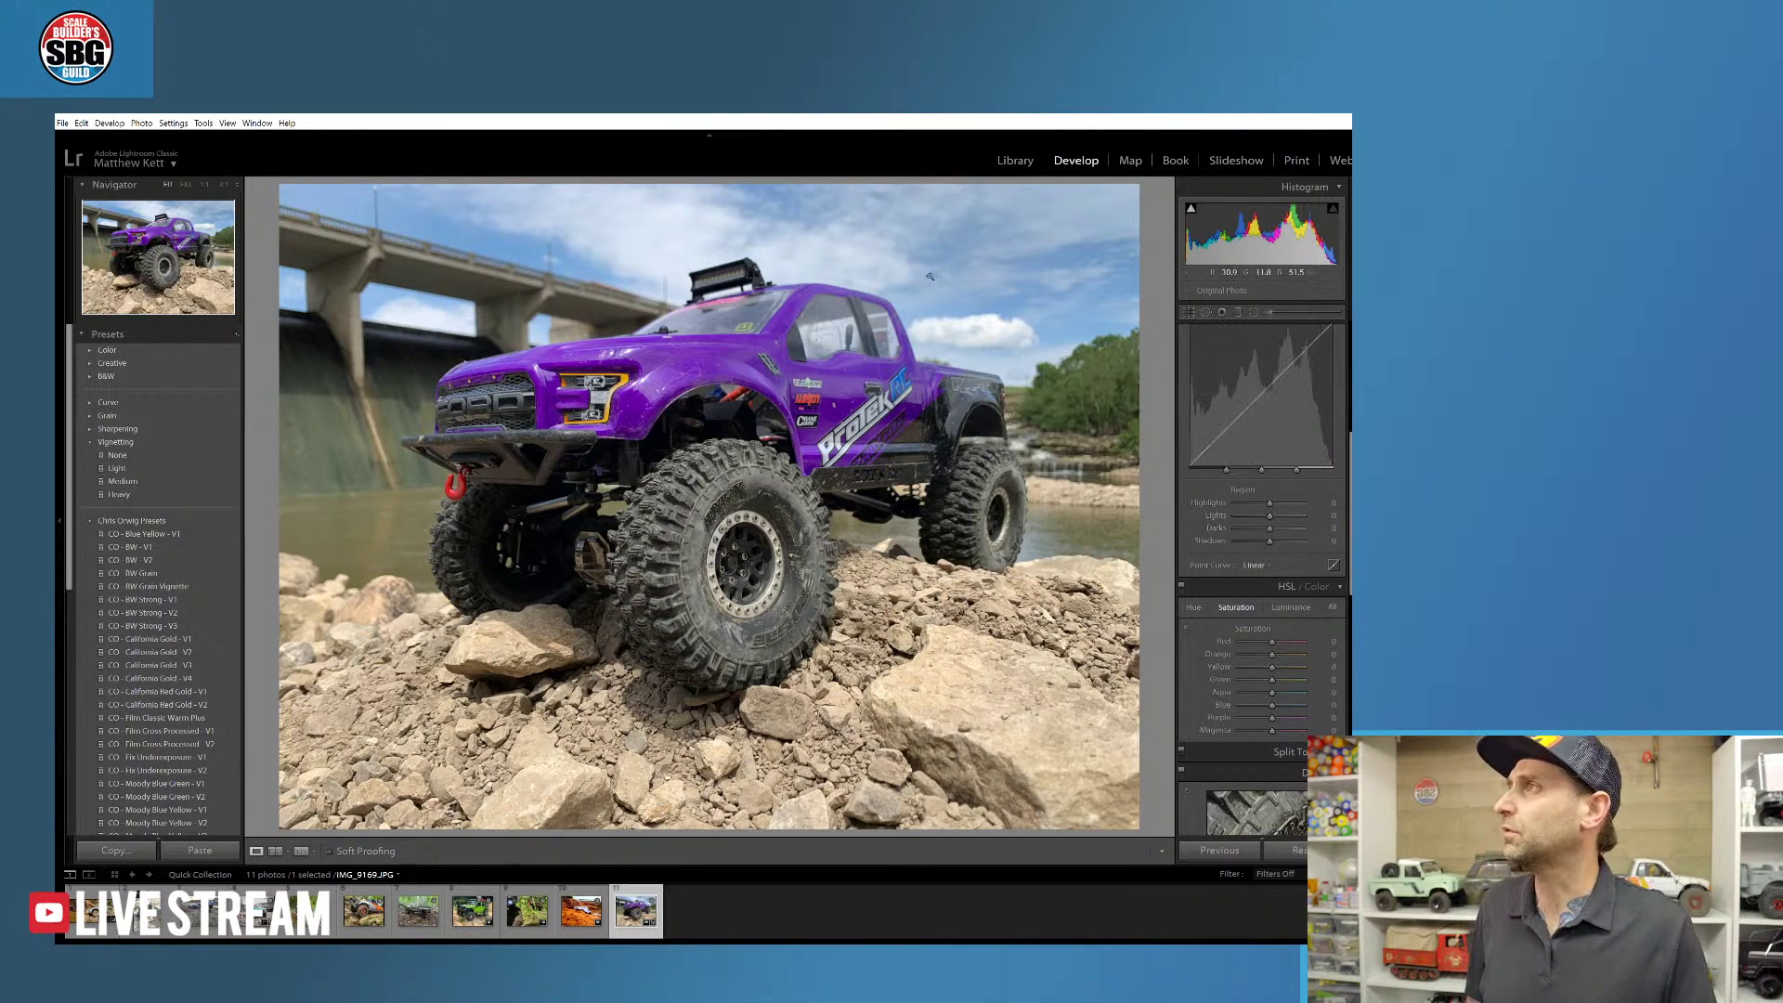
# - Set both Texture and Clarity to +21 for the purple truck photo
pyautogui.scroll(5, 1333, 506)
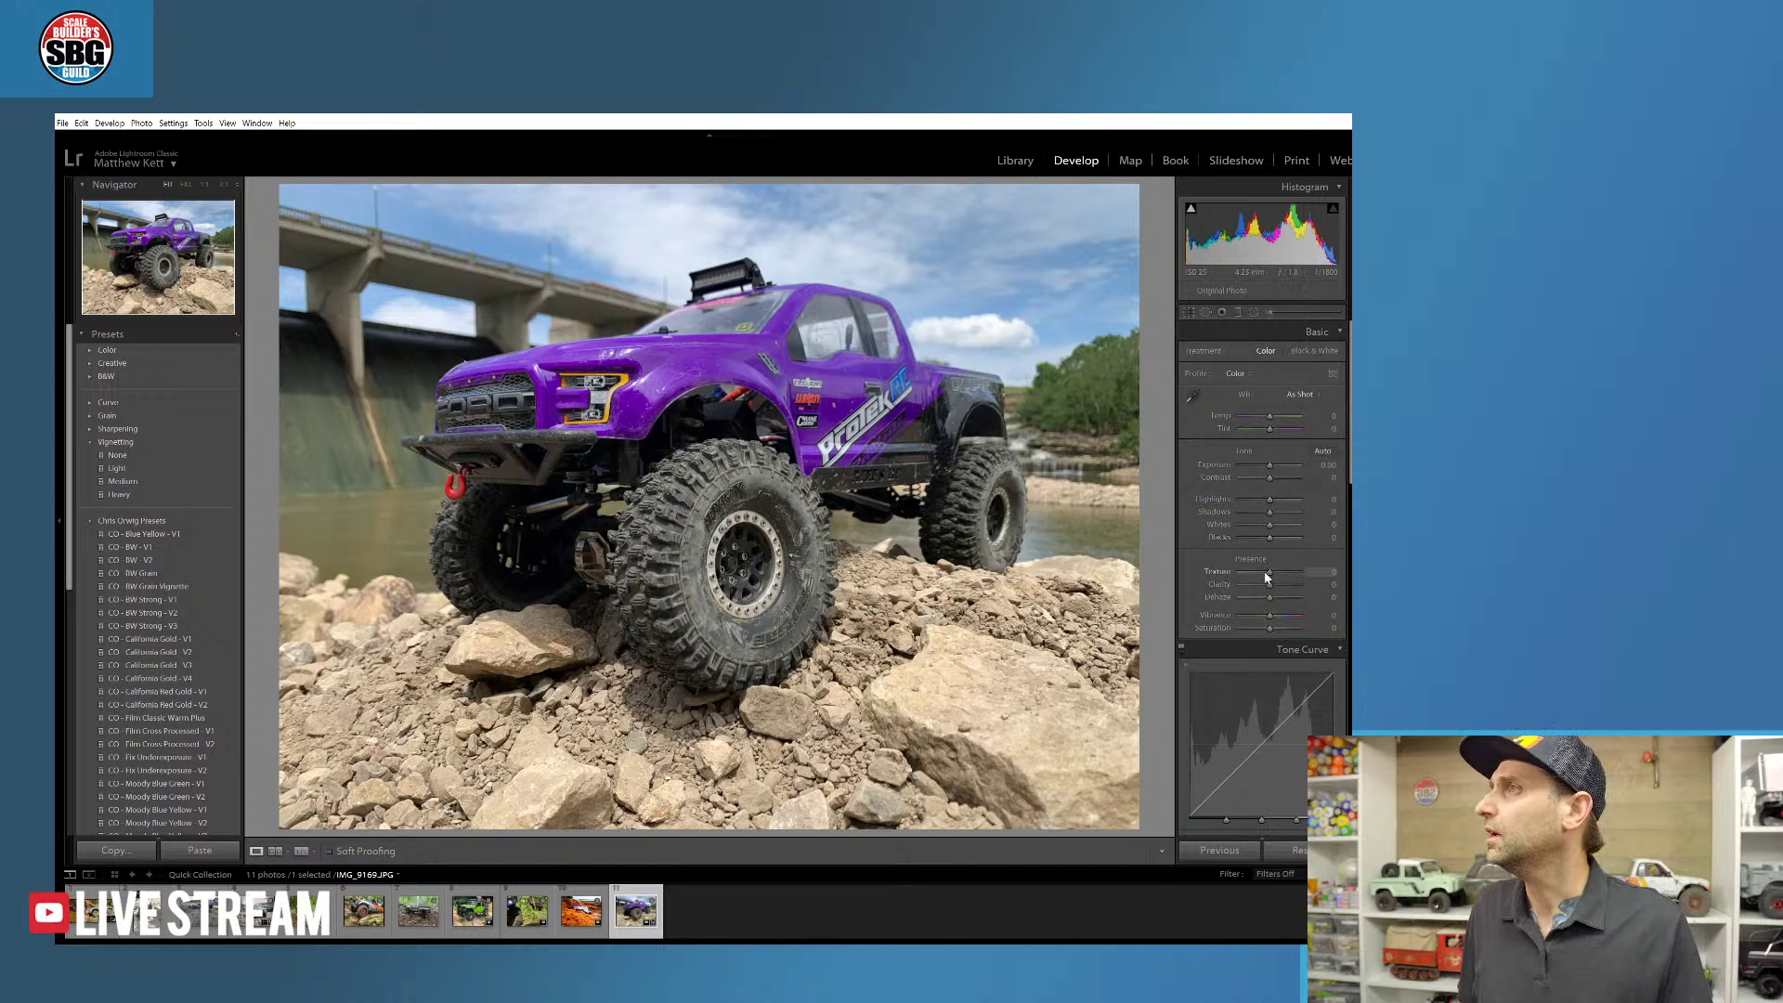
pyautogui.moveTo(1271, 577); pyautogui.dragTo(1276, 588)
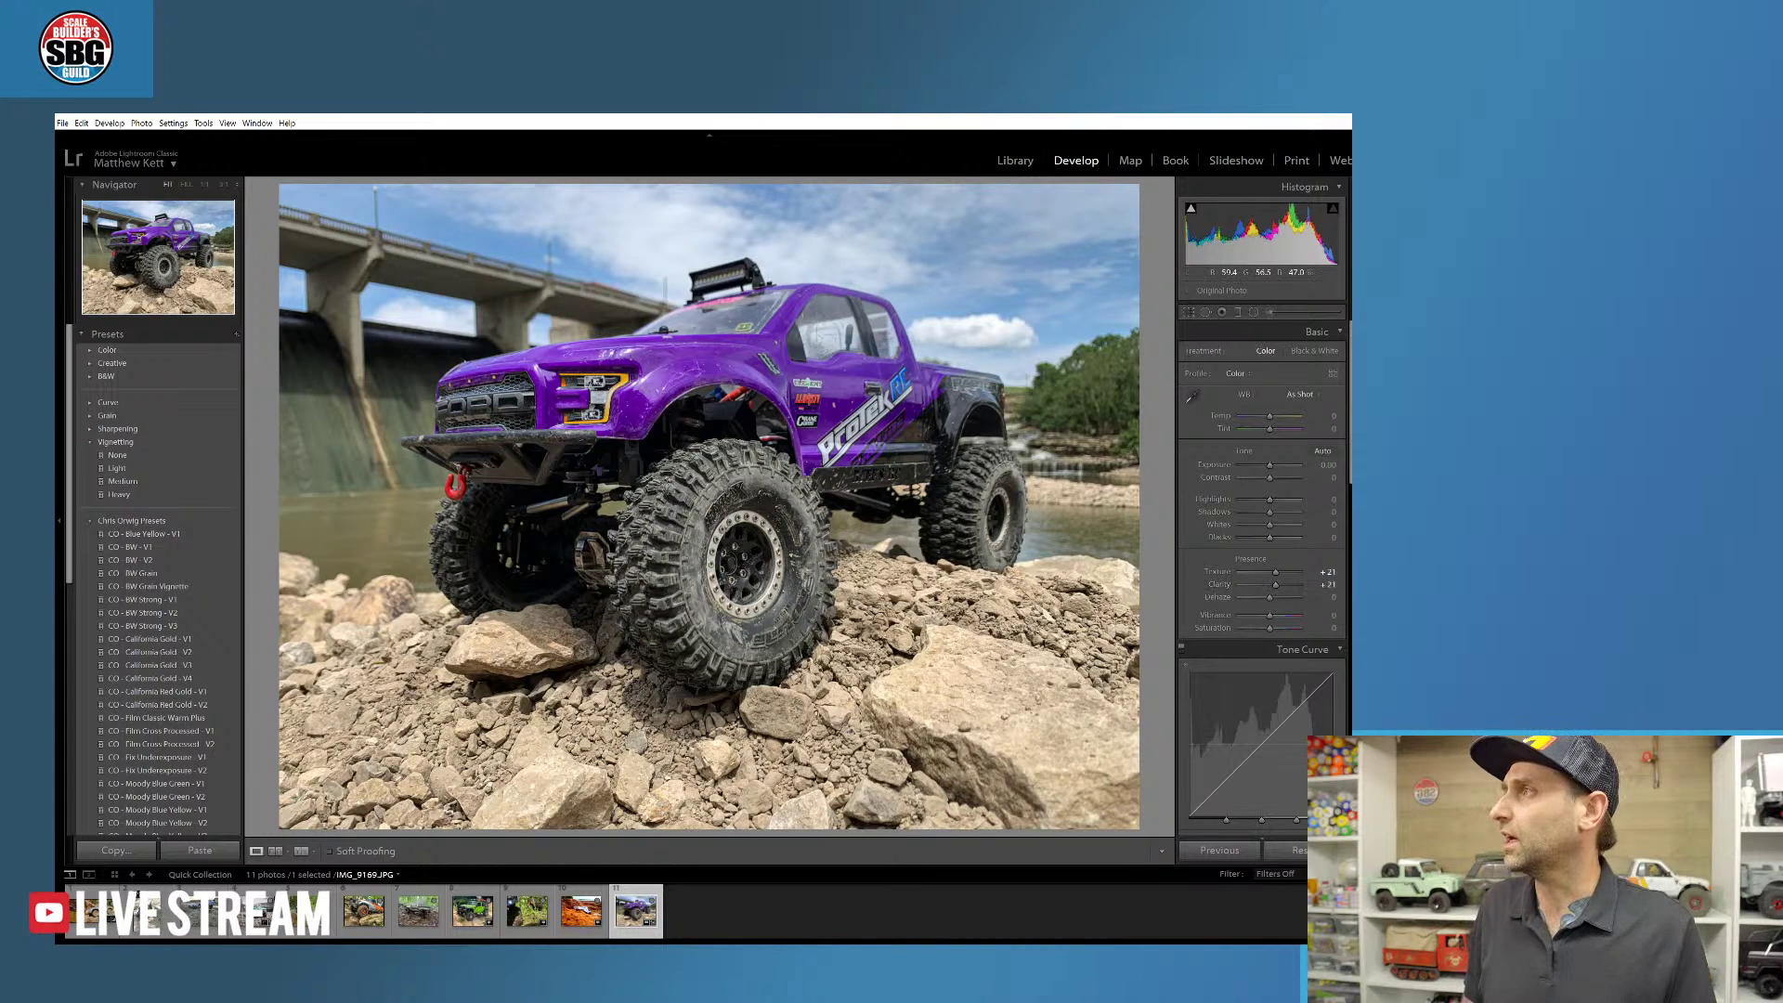
# - Add a radial filter around the whole truck, invert it to affect the inside, and set its Saturation to 0
pyautogui.click(1253, 313)
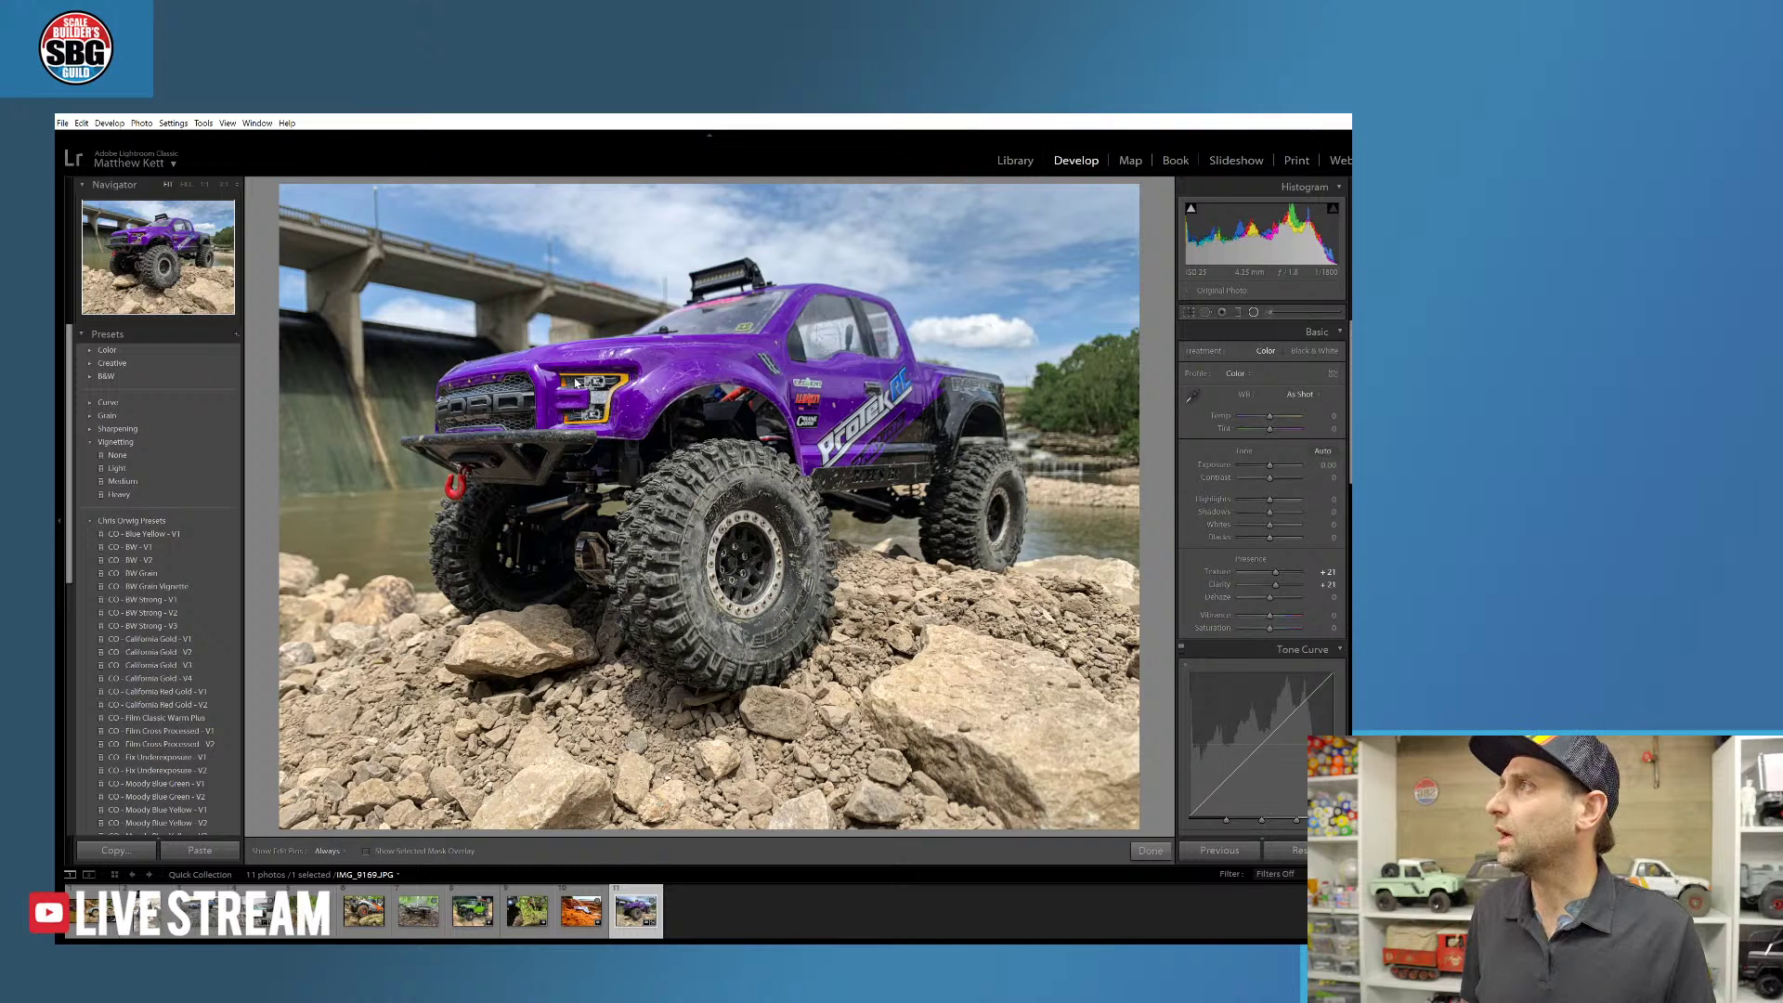
pyautogui.moveTo(535, 381)
pyautogui.mouseDown()
pyautogui.moveTo(637, 438)
pyautogui.moveTo(756, 557)
pyautogui.moveTo(829, 588)
pyautogui.moveTo(806, 576)
pyautogui.moveTo(762, 460)
pyautogui.moveTo(785, 472)
pyautogui.mouseUp()
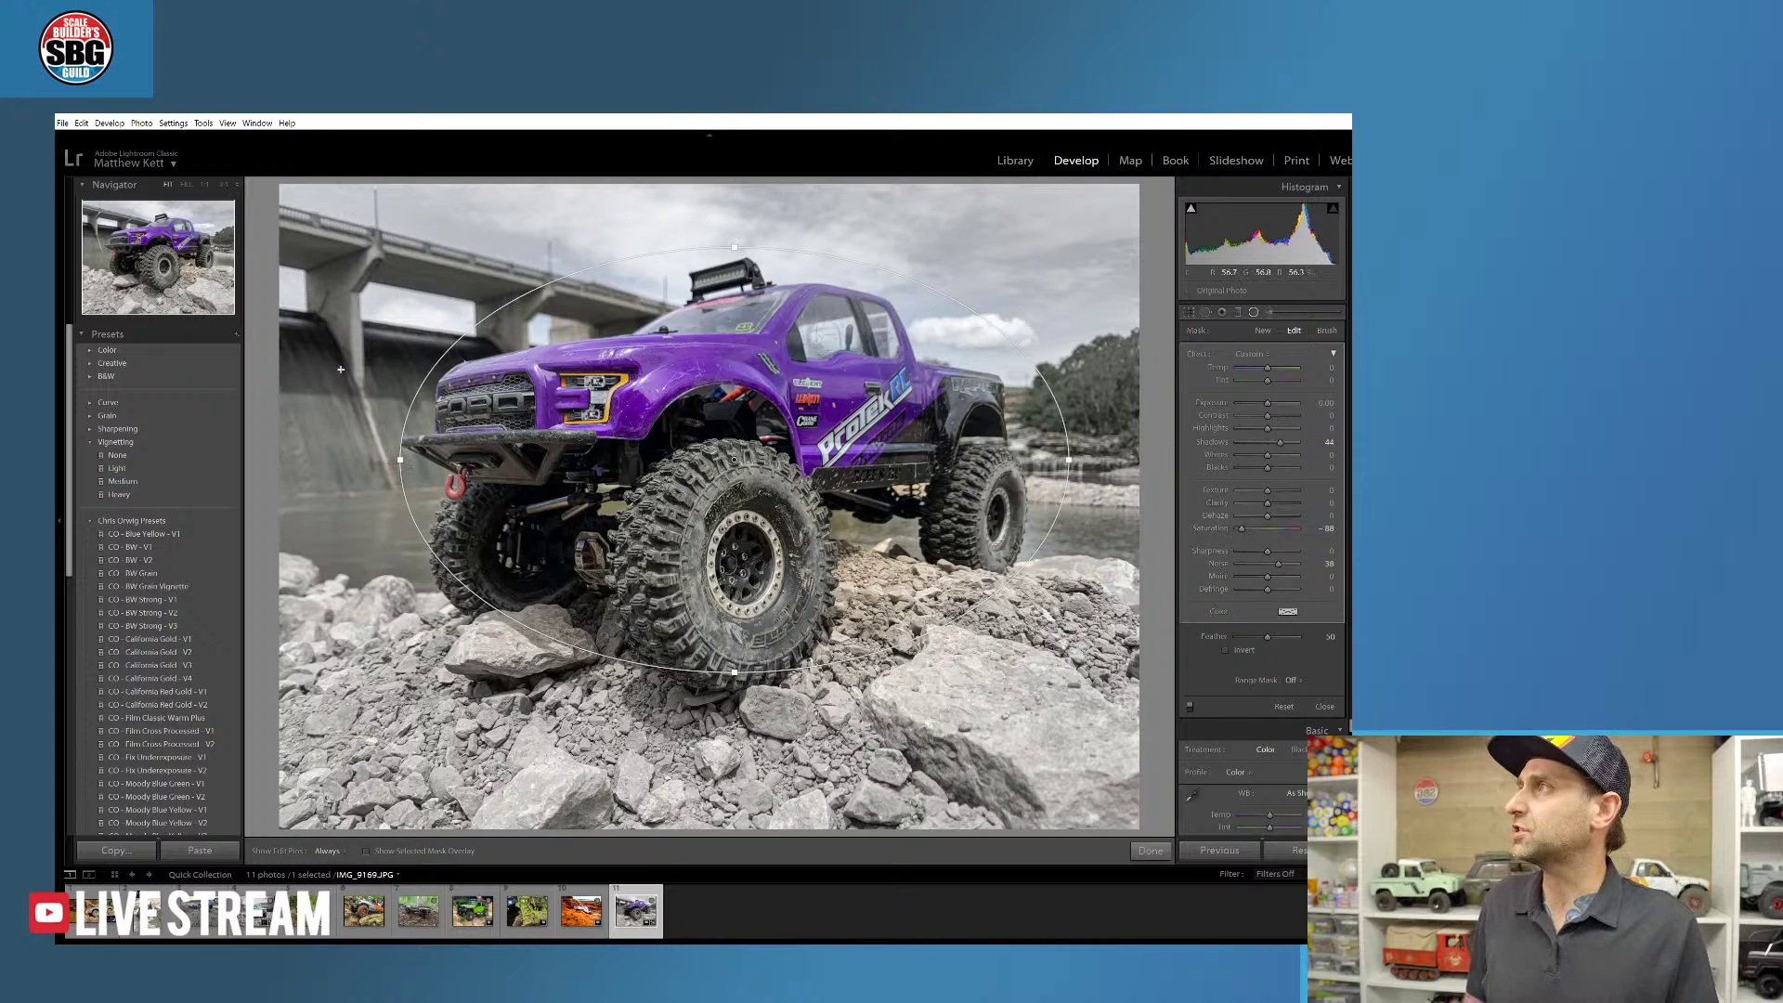
pyautogui.click(1226, 650)
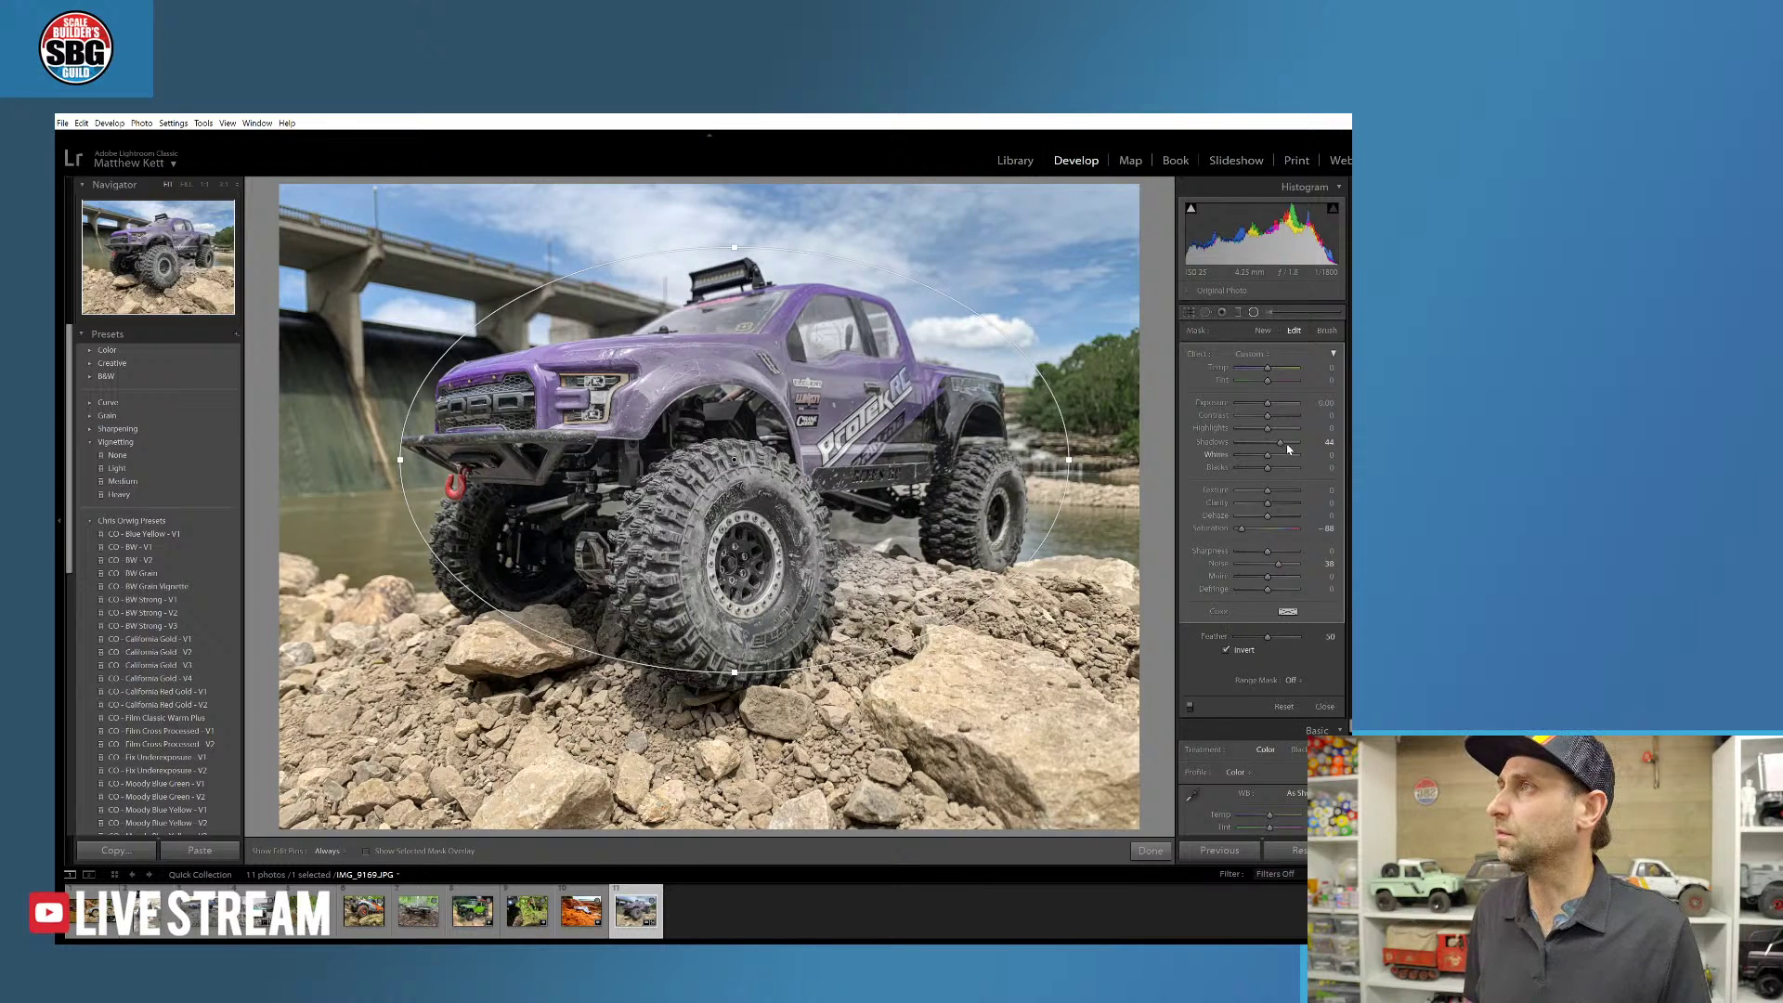
pyautogui.moveTo(1242, 528); pyautogui.dragTo(1268, 529)
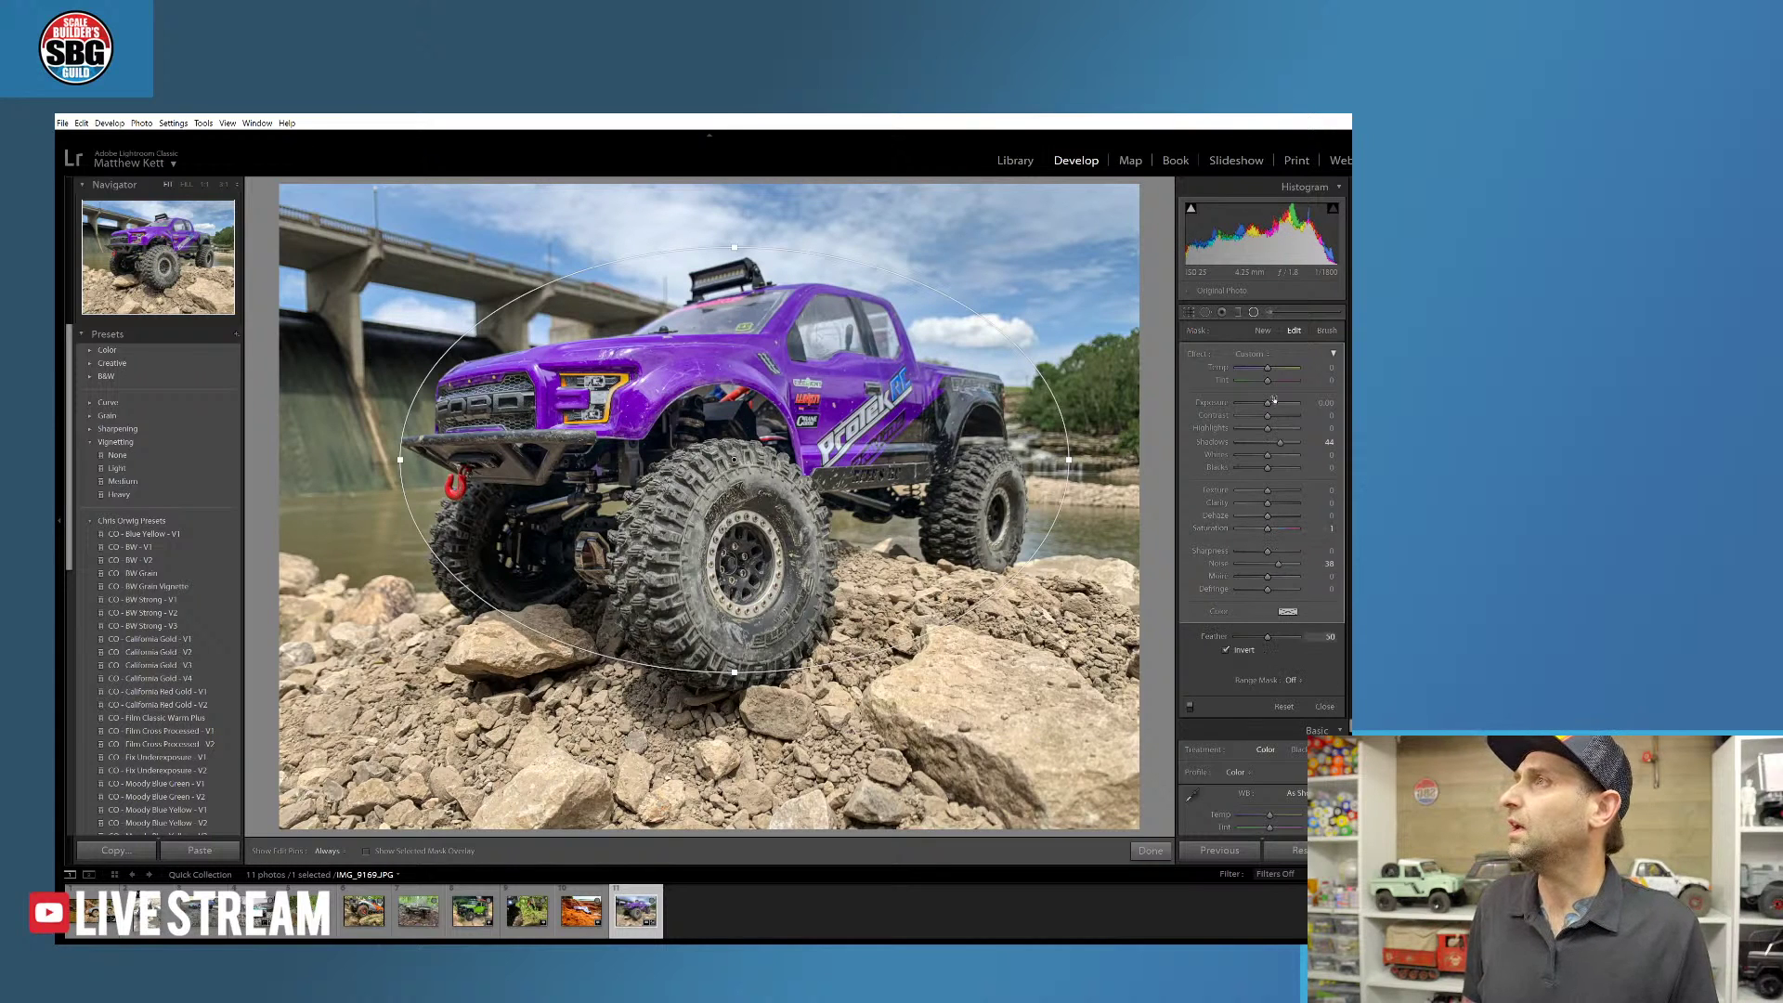
# - Set the radial filter's Temp to 16 and Shadows to -24, keeping the effect inverted to the inside of the ellipse
pyautogui.click(1227, 650)
pyautogui.moveTo(1268, 368); pyautogui.dragTo(1273, 368)
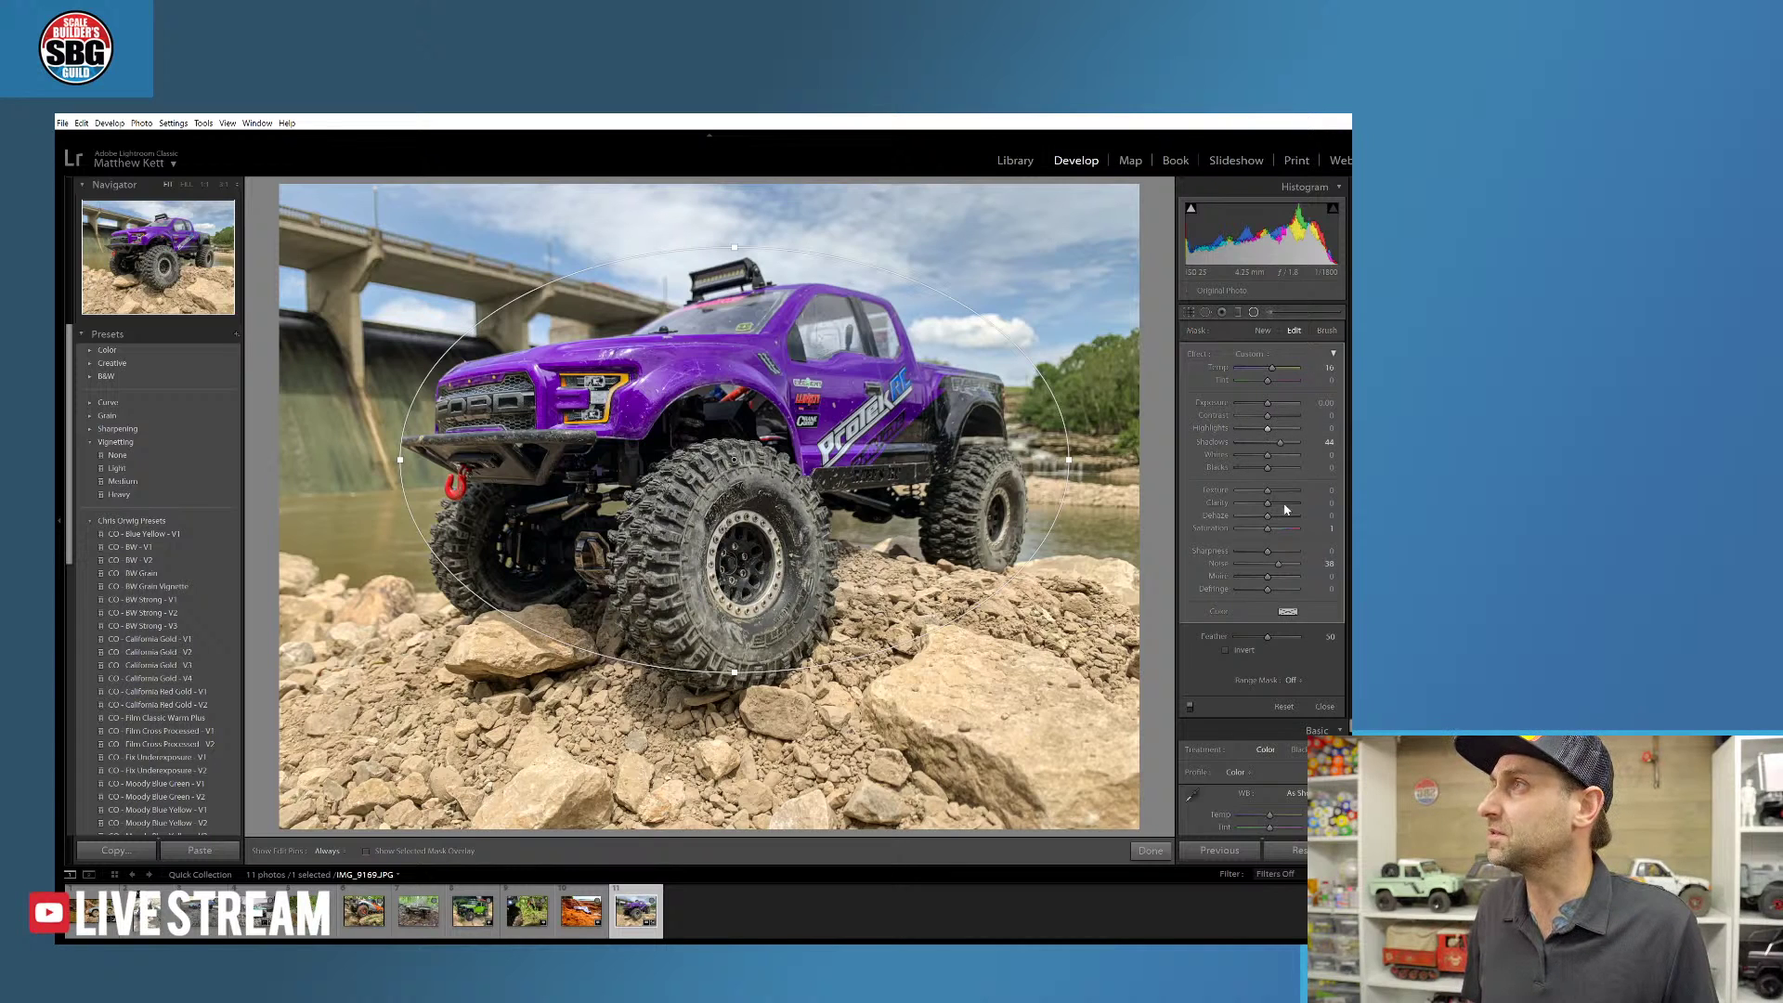
pyautogui.moveTo(1279, 447); pyautogui.dragTo(1271, 451)
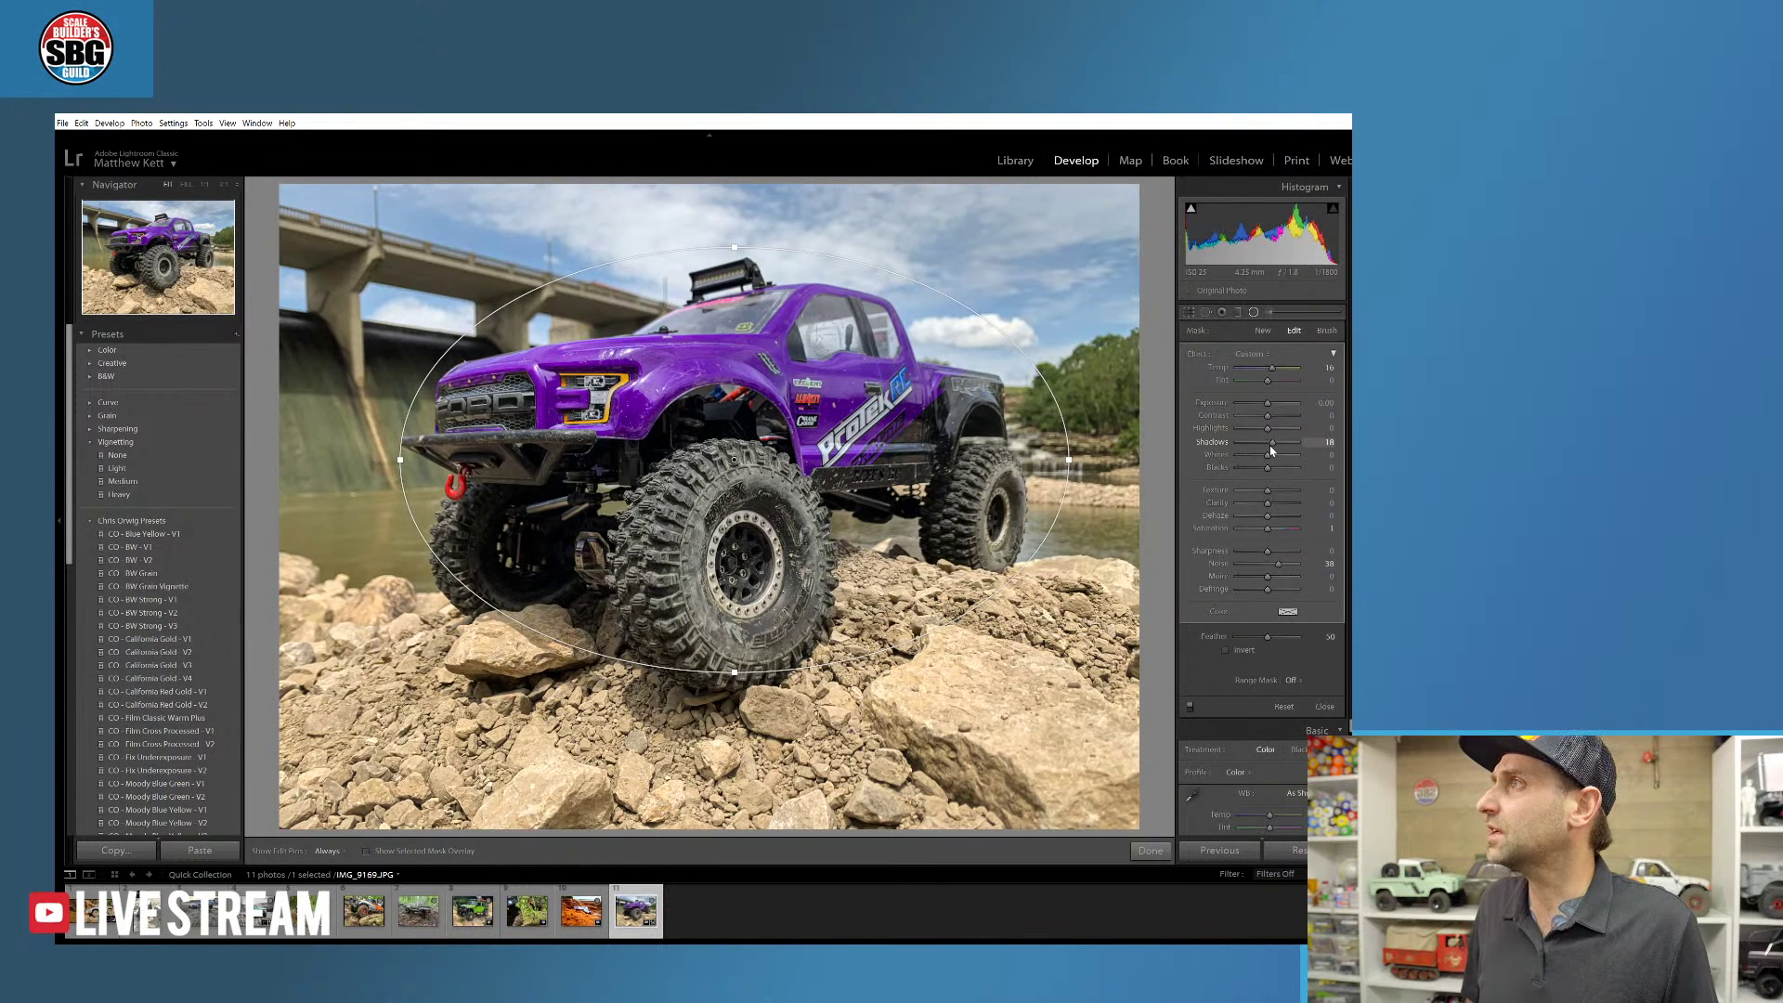
pyautogui.click(1225, 650)
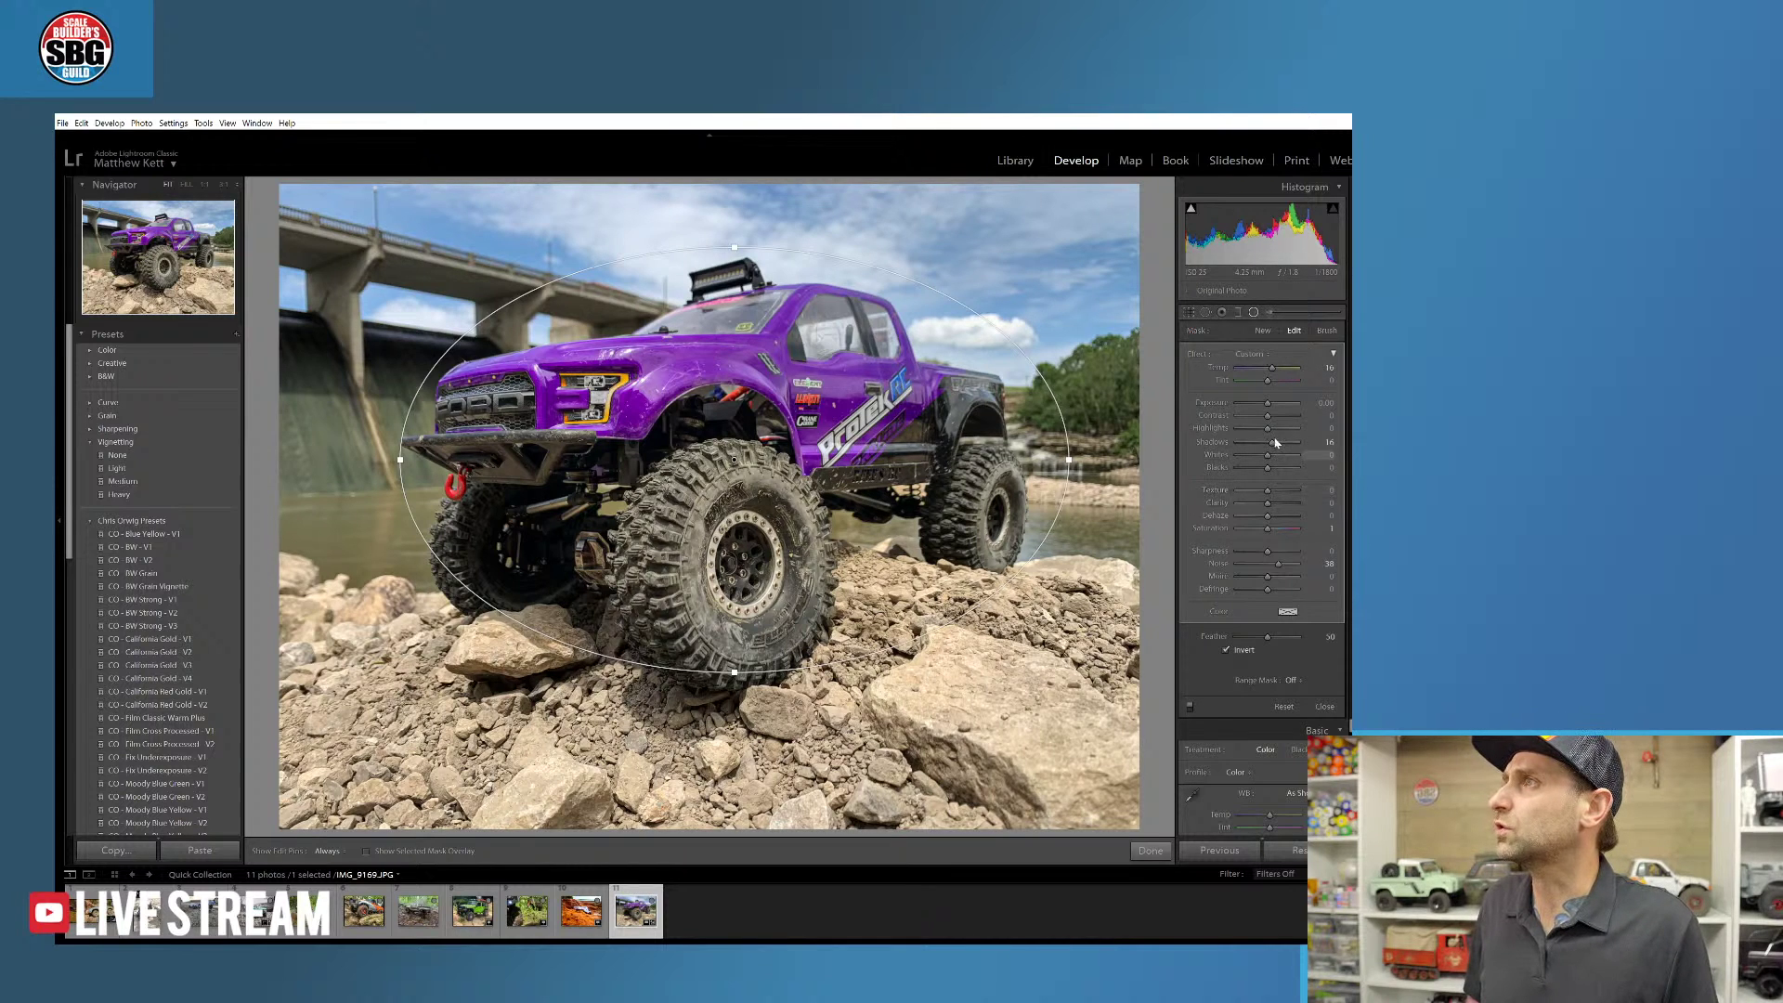
pyautogui.moveTo(1271, 447); pyautogui.dragTo(1259, 449)
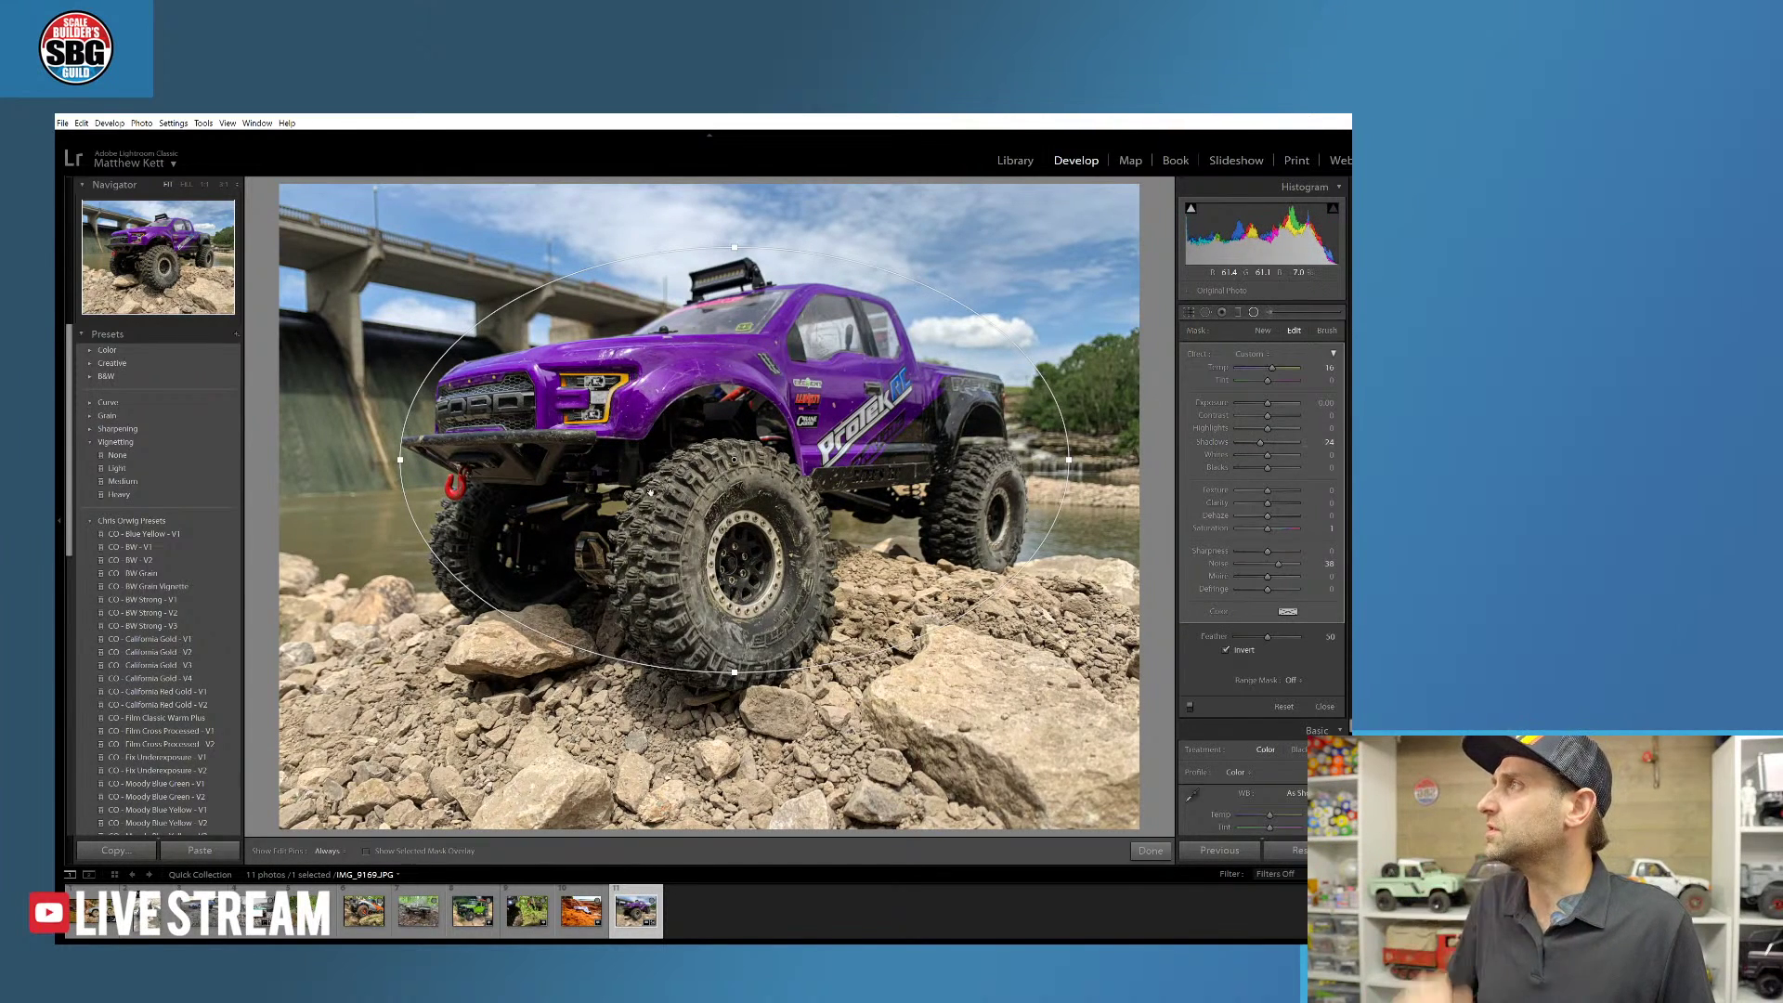
pyautogui.click(1149, 850)
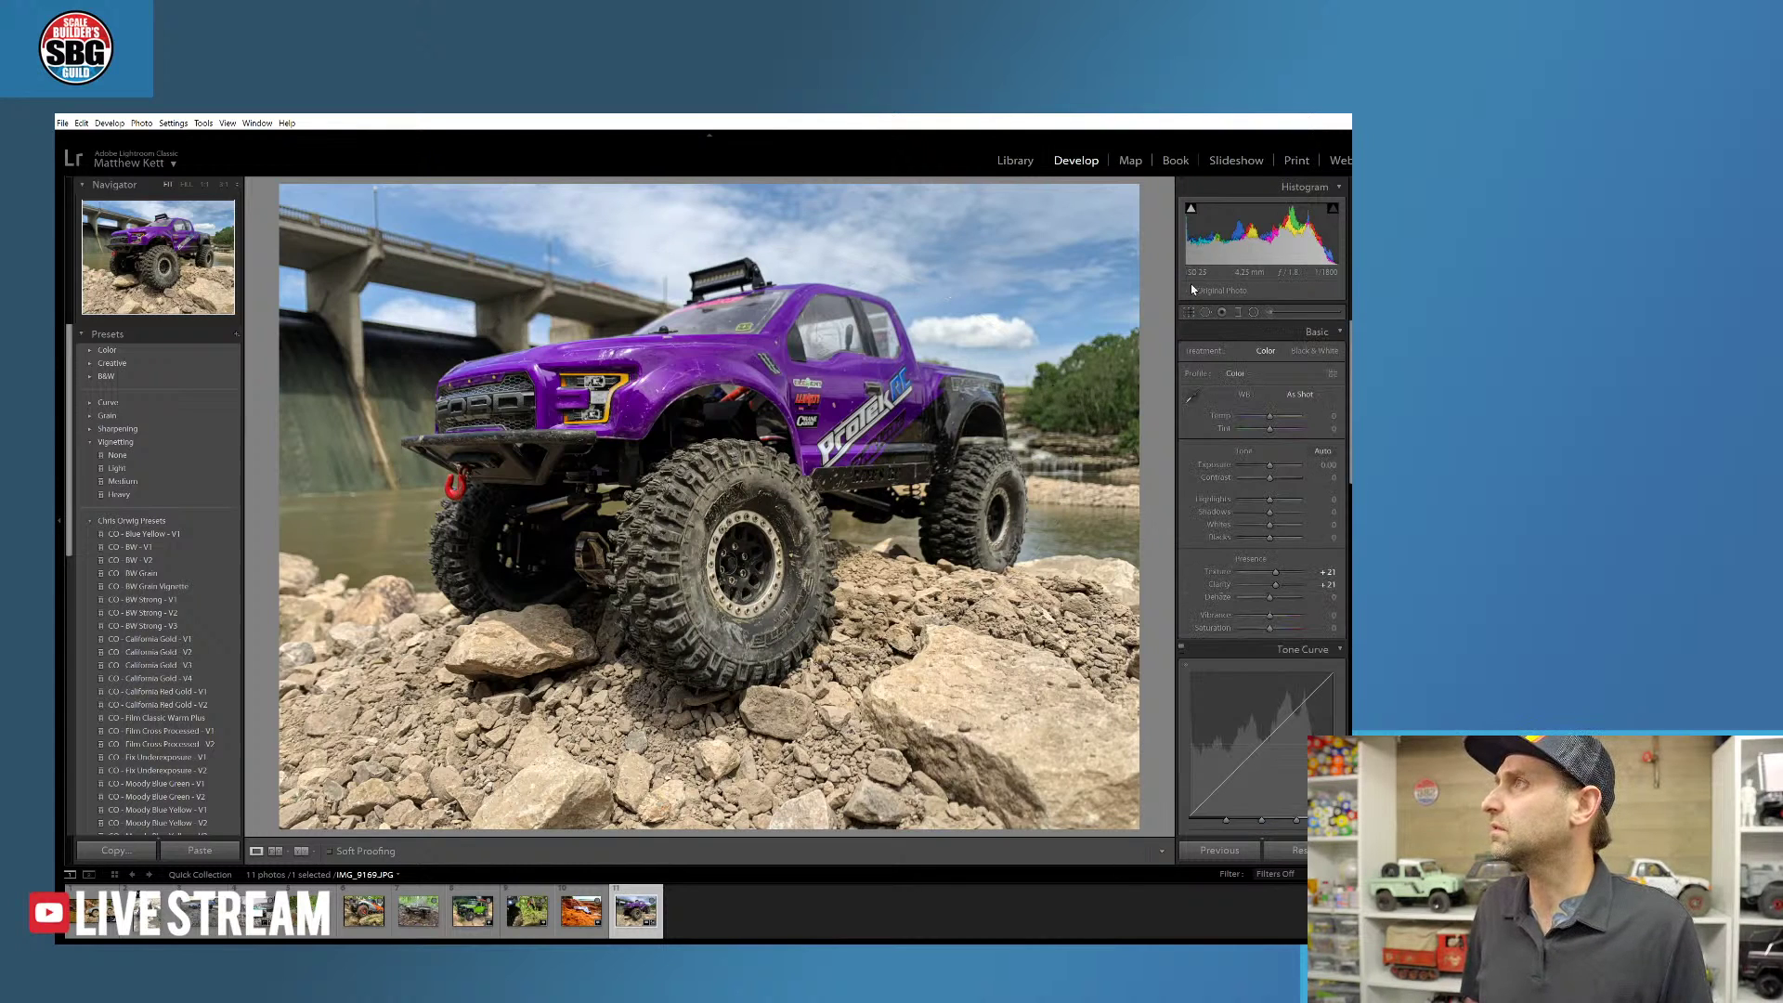
# - Brush a local adjustment into the front wheel arch with a small brush, setting Shadows to -66 and lowering Blacks strongly
pyautogui.click(1267, 313)
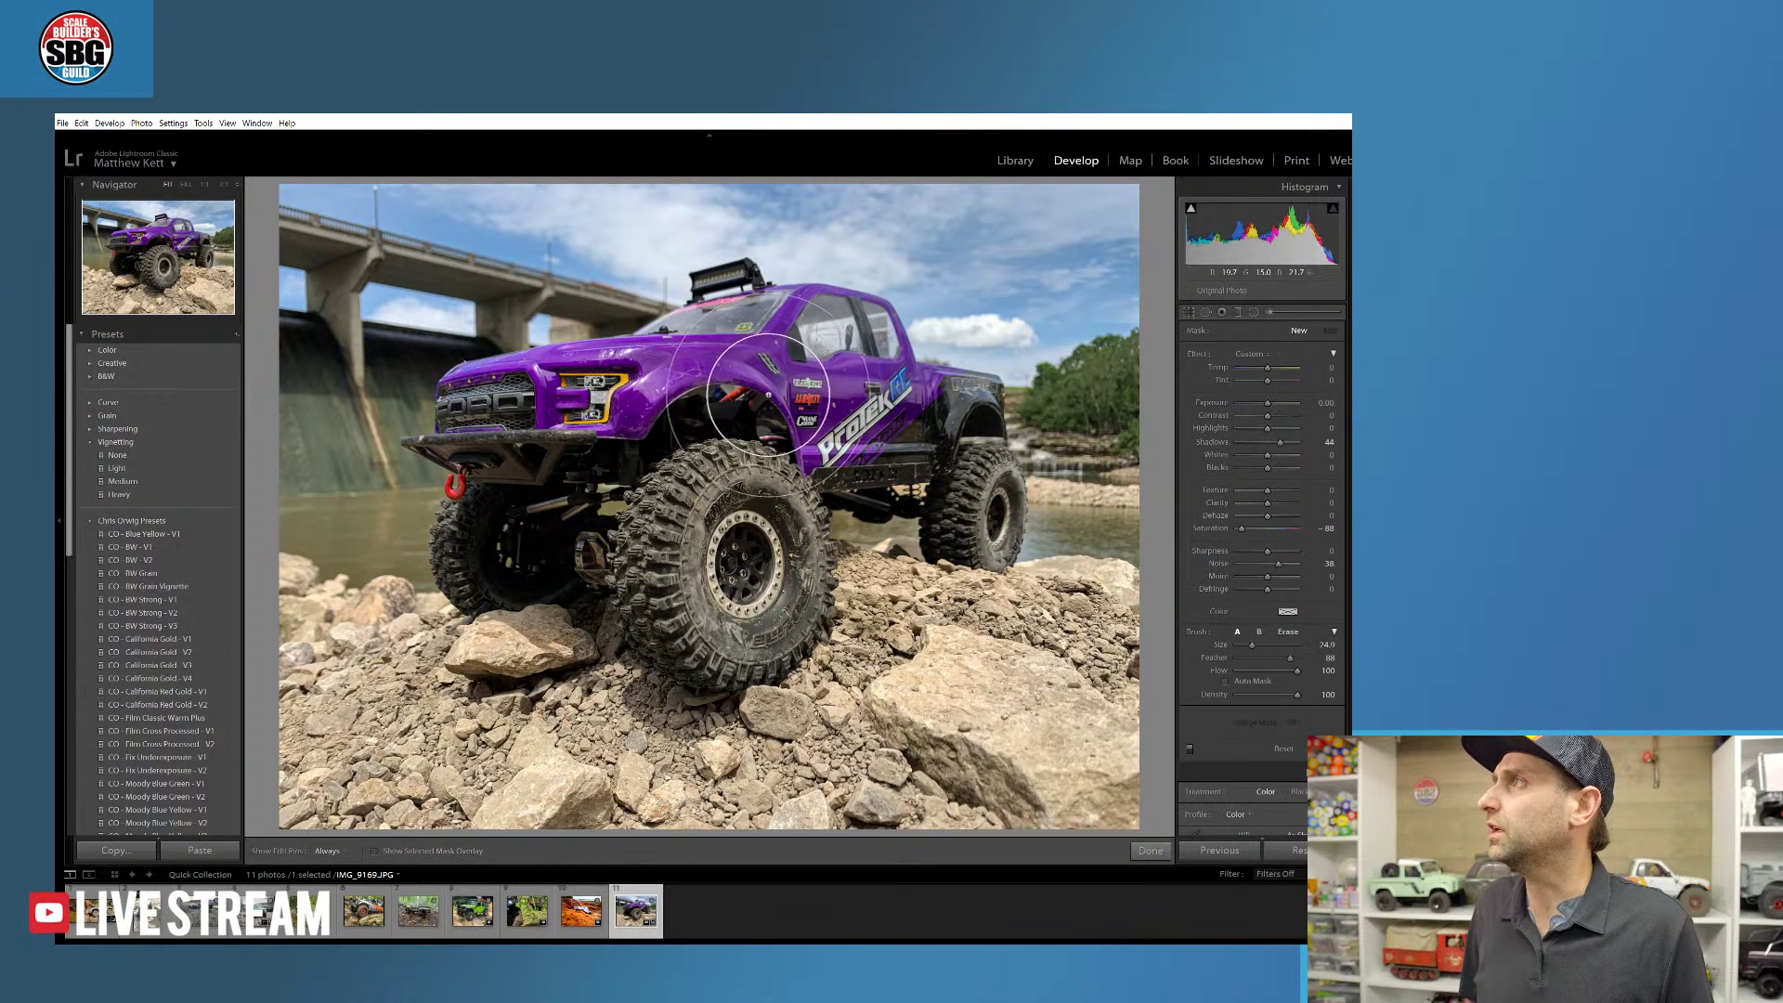
pyautogui.moveTo(1252, 644); pyautogui.dragTo(1242, 647)
pyautogui.press('h')
pyautogui.moveTo(729, 399)
pyautogui.mouseDown()
pyautogui.moveTo(757, 410)
pyautogui.moveTo(767, 448)
pyautogui.mouseUp()
pyautogui.press('h')
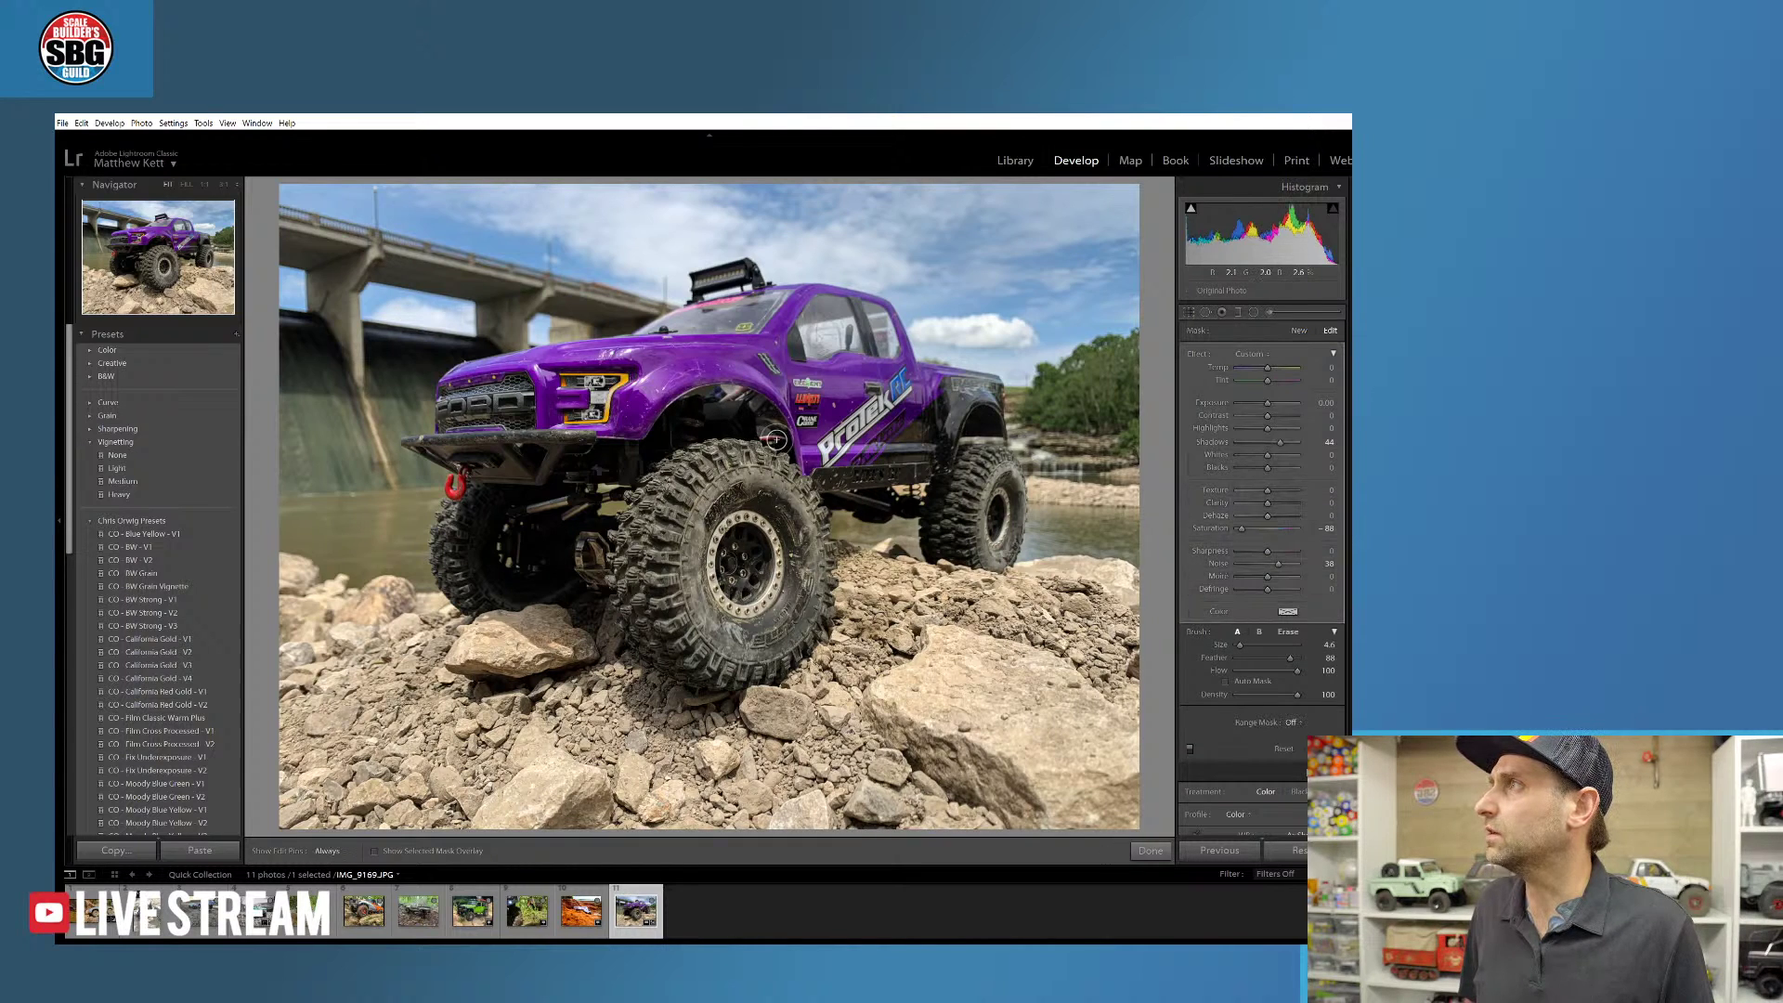
pyautogui.moveTo(1278, 442); pyautogui.dragTo(1255, 442)
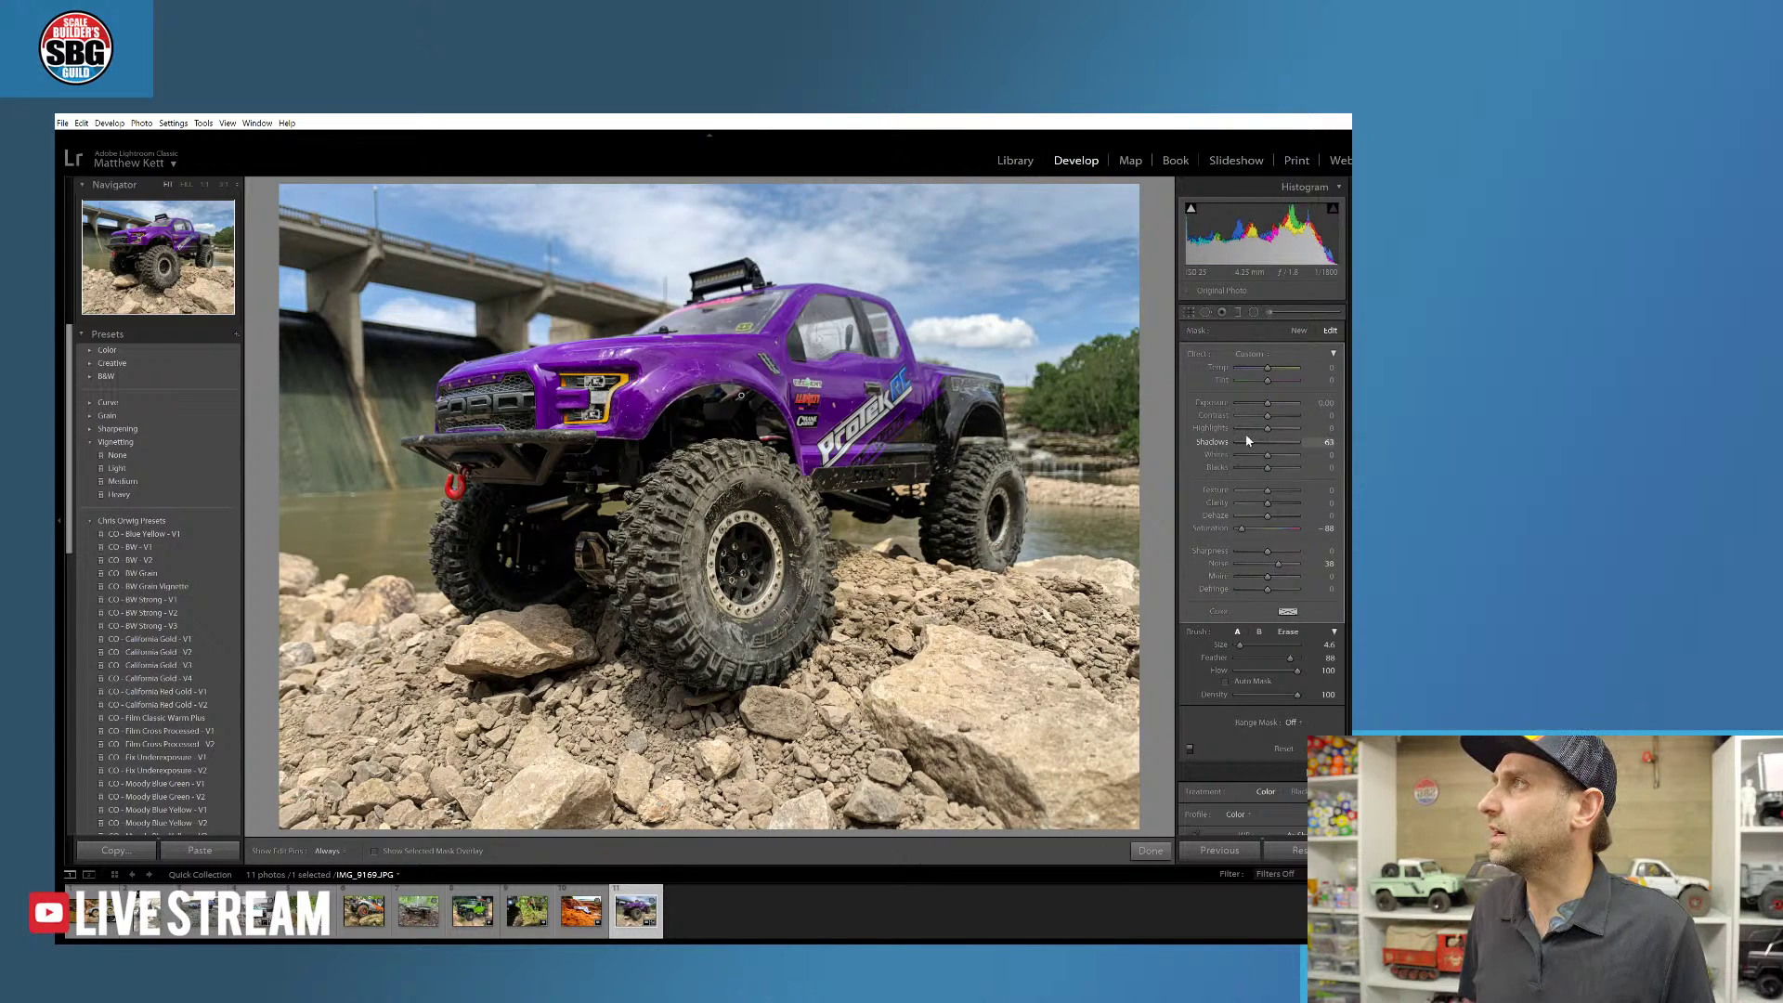
pyautogui.moveTo(1260, 469); pyautogui.dragTo(1247, 470)
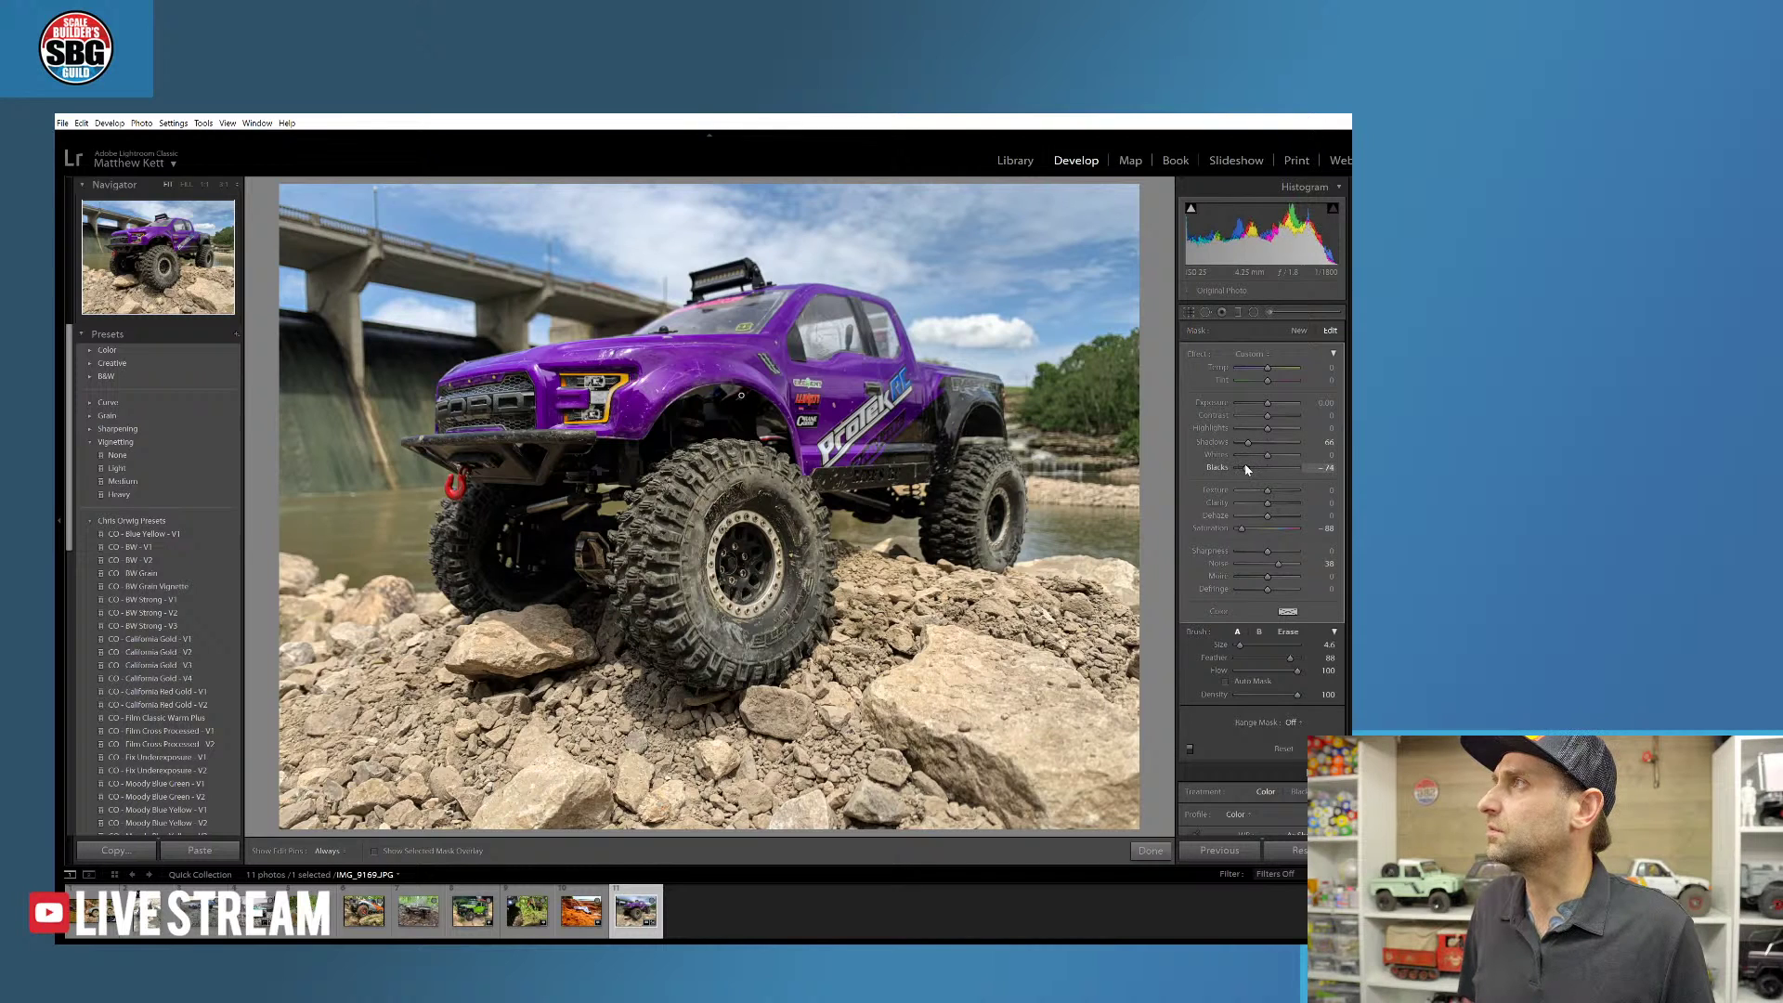
pyautogui.click(1151, 851)
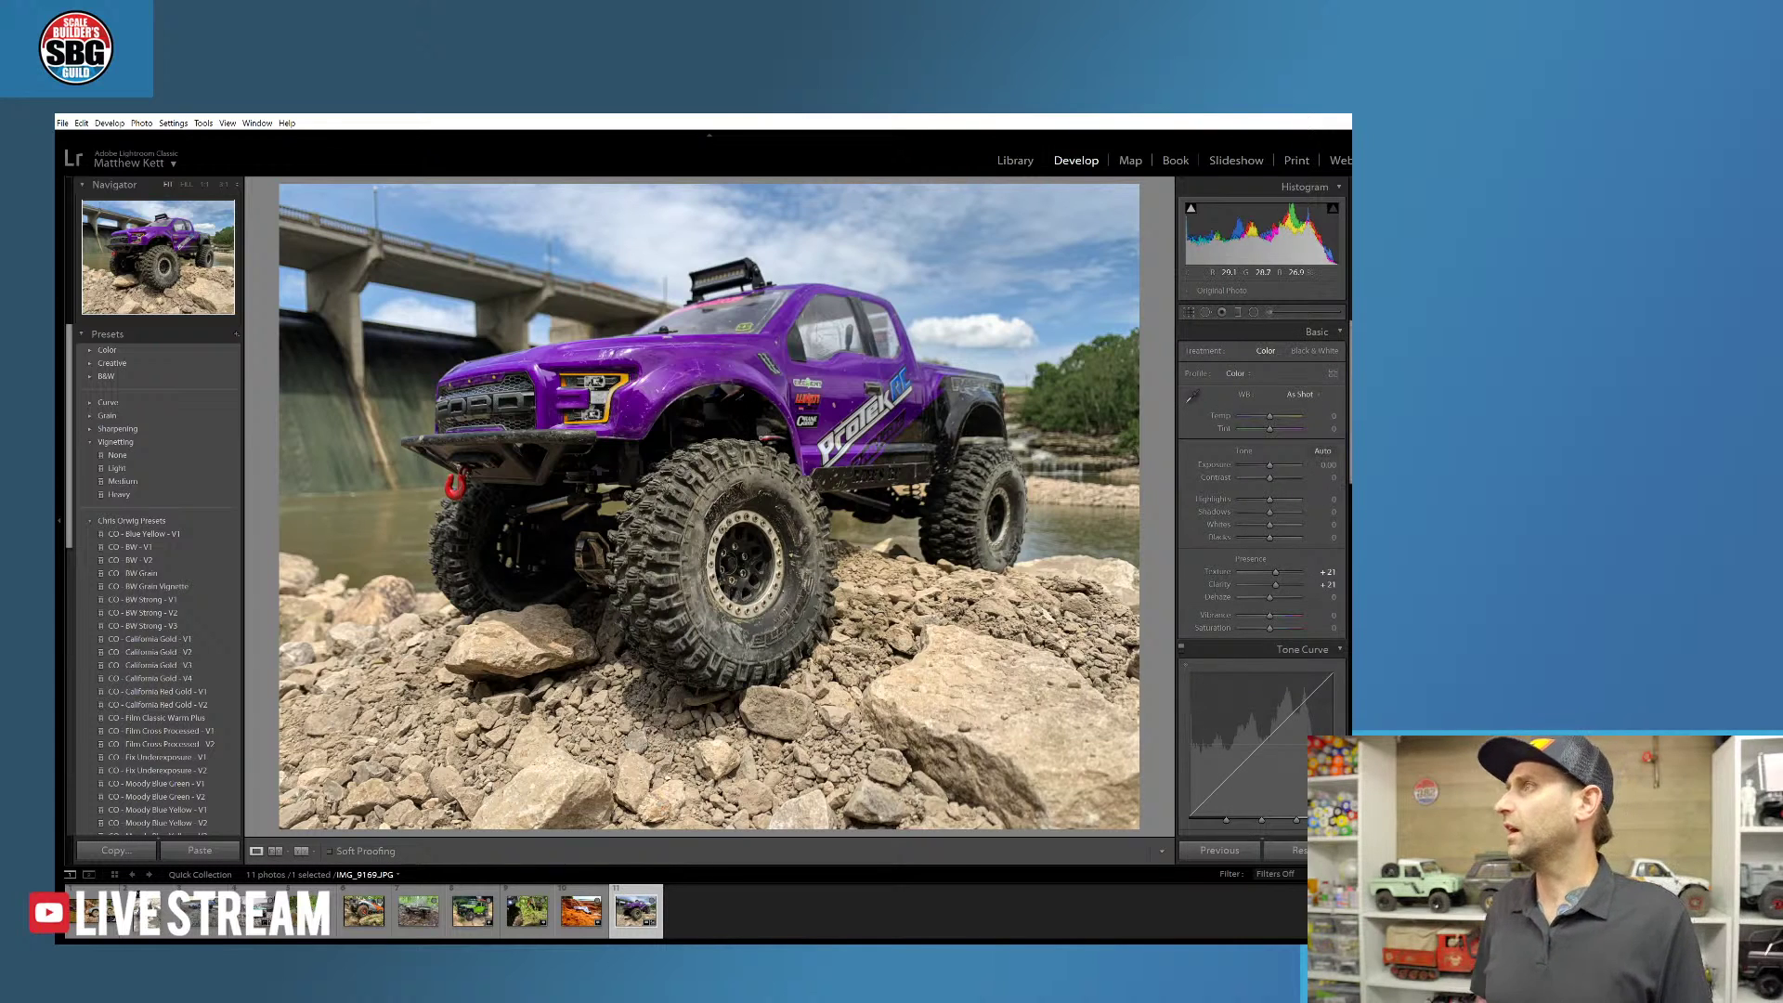
# - Add a second brush adjustment in the gap above the front tyre with Shadows -81 and strongly lowered Whites and Blacks
pyautogui.click(1269, 312)
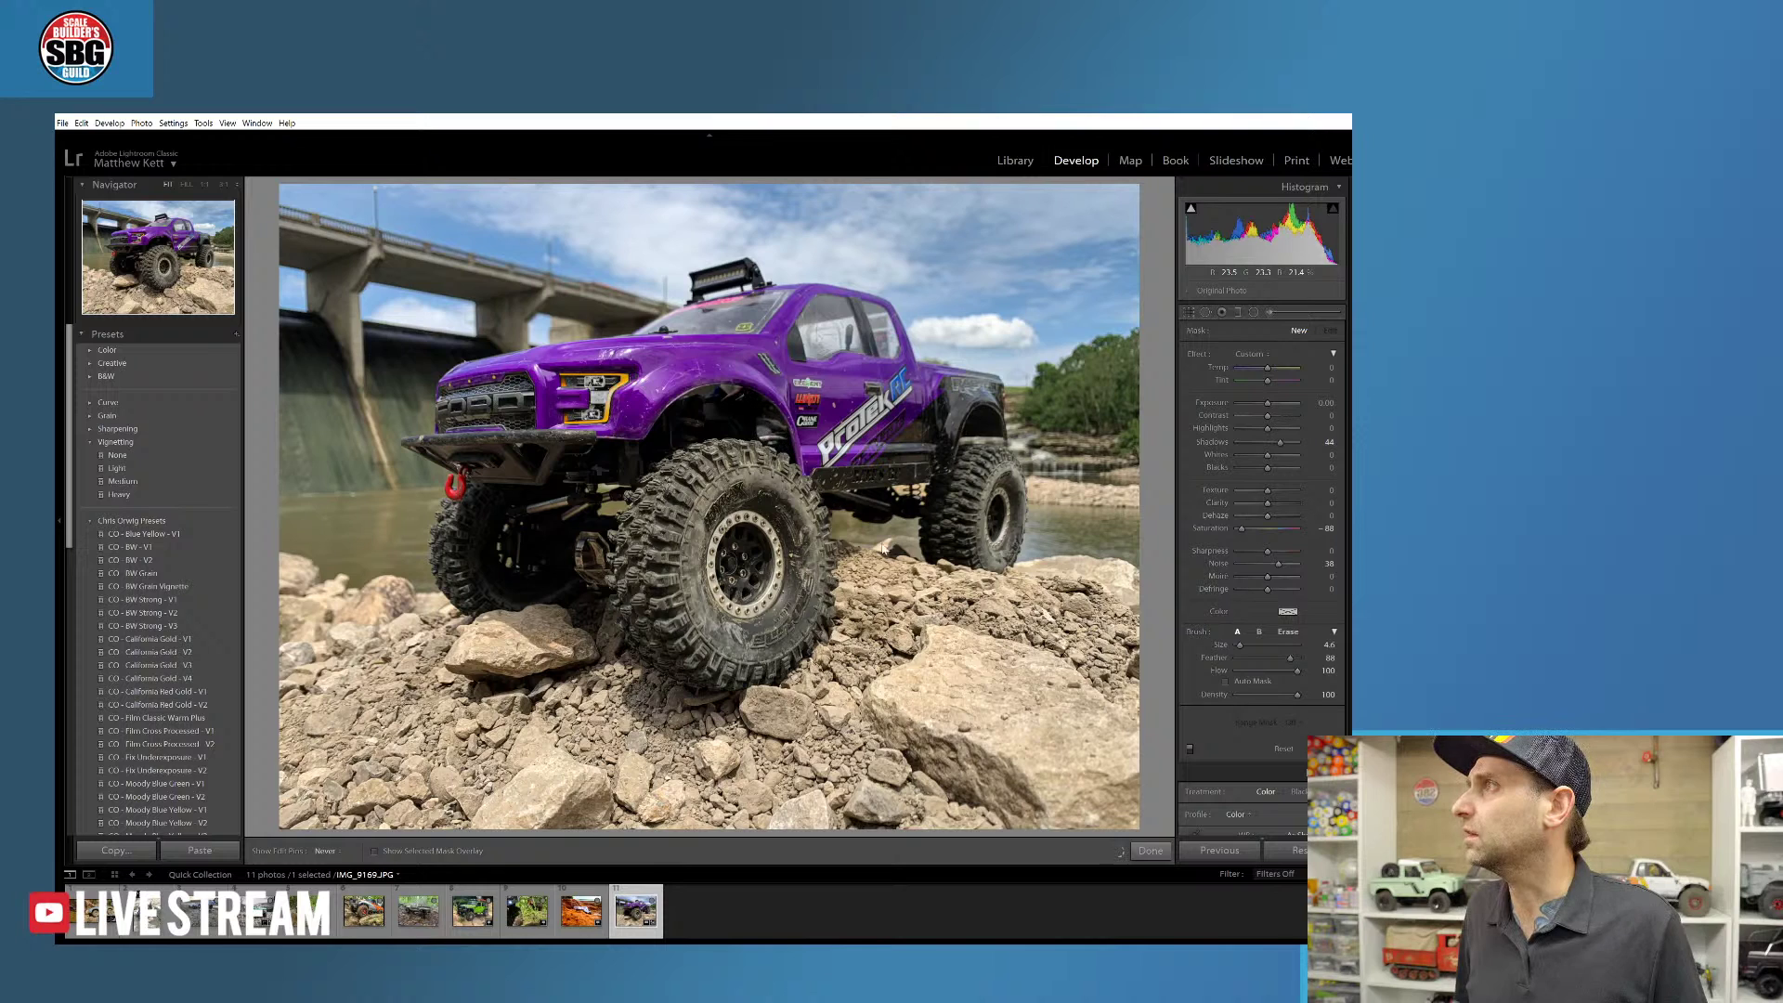
pyautogui.moveTo(1279, 442); pyautogui.dragTo(1243, 443)
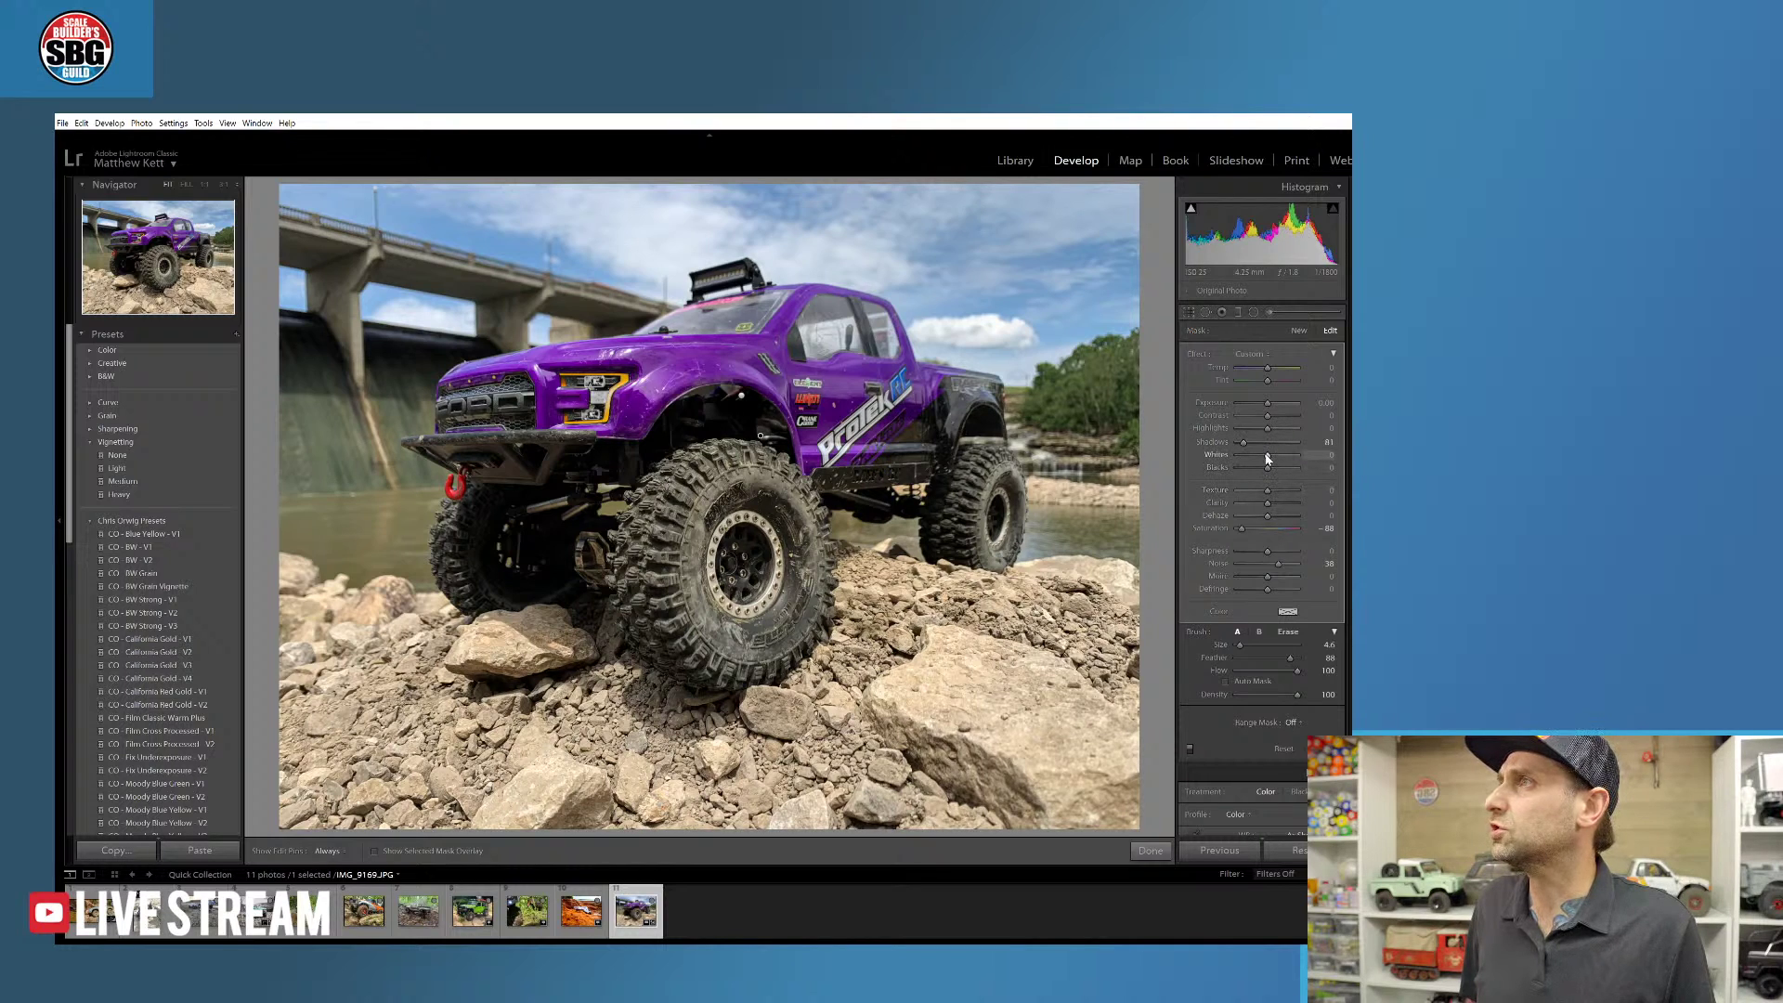
pyautogui.moveTo(1267, 469); pyautogui.dragTo(1250, 470)
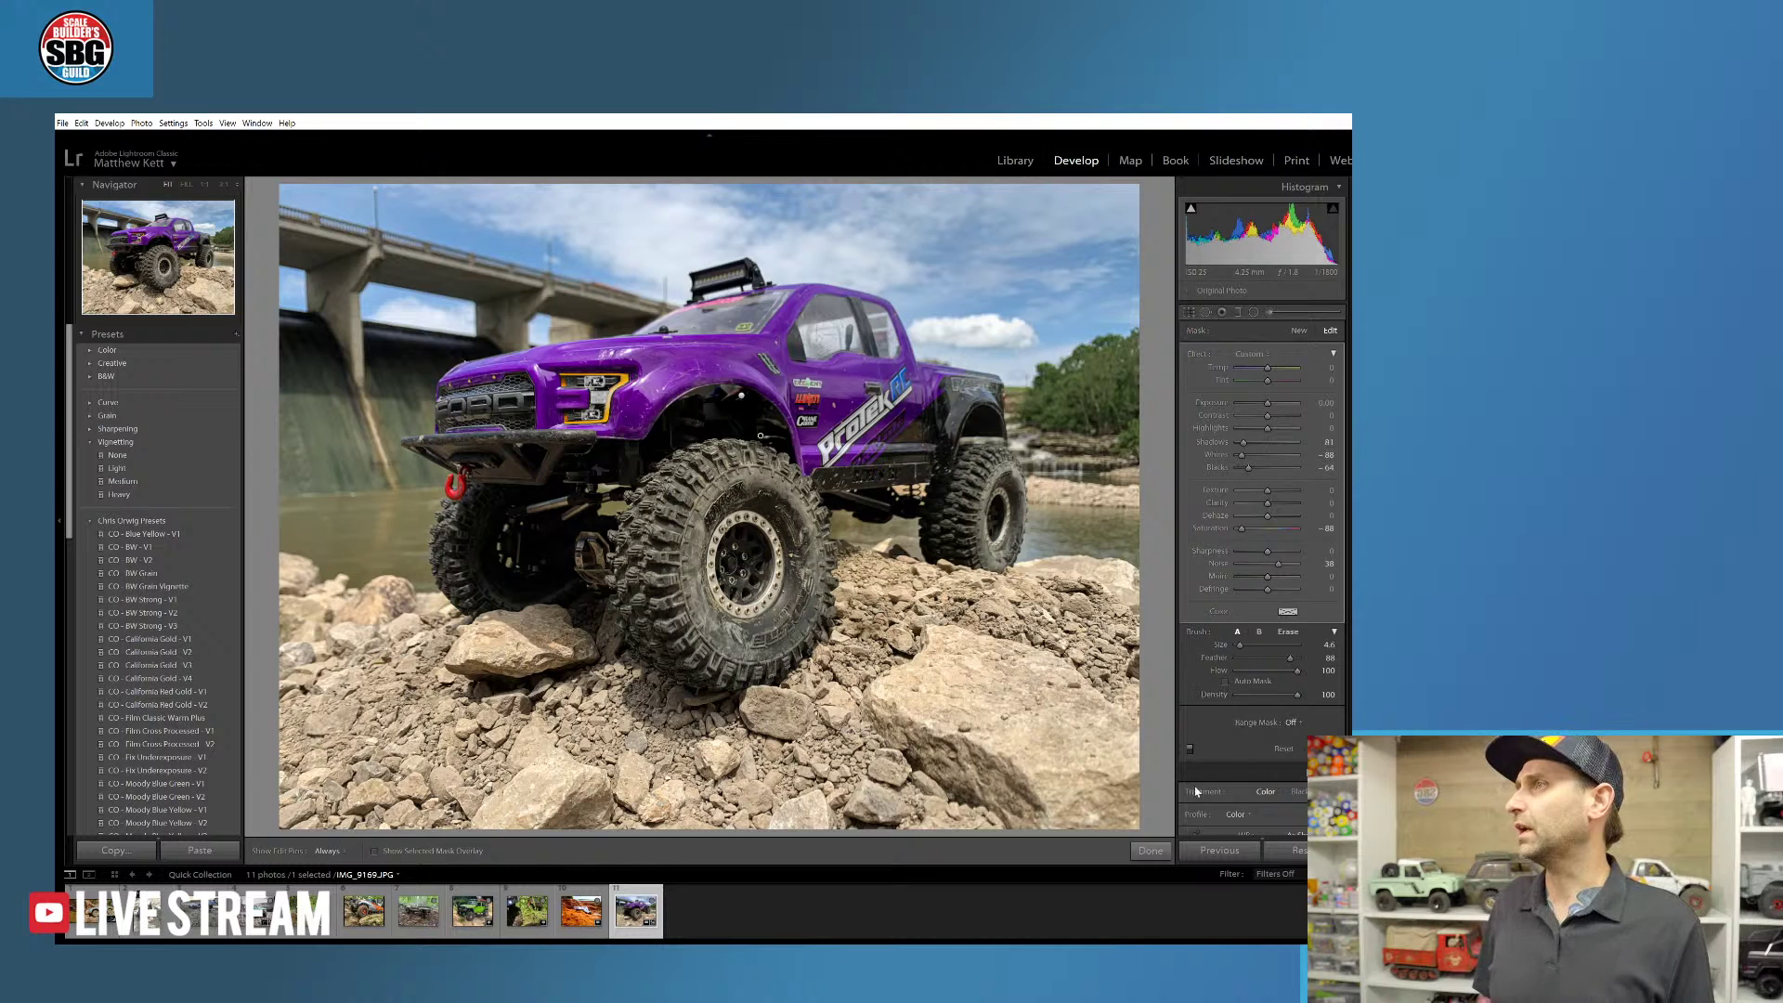
pyautogui.click(1151, 851)
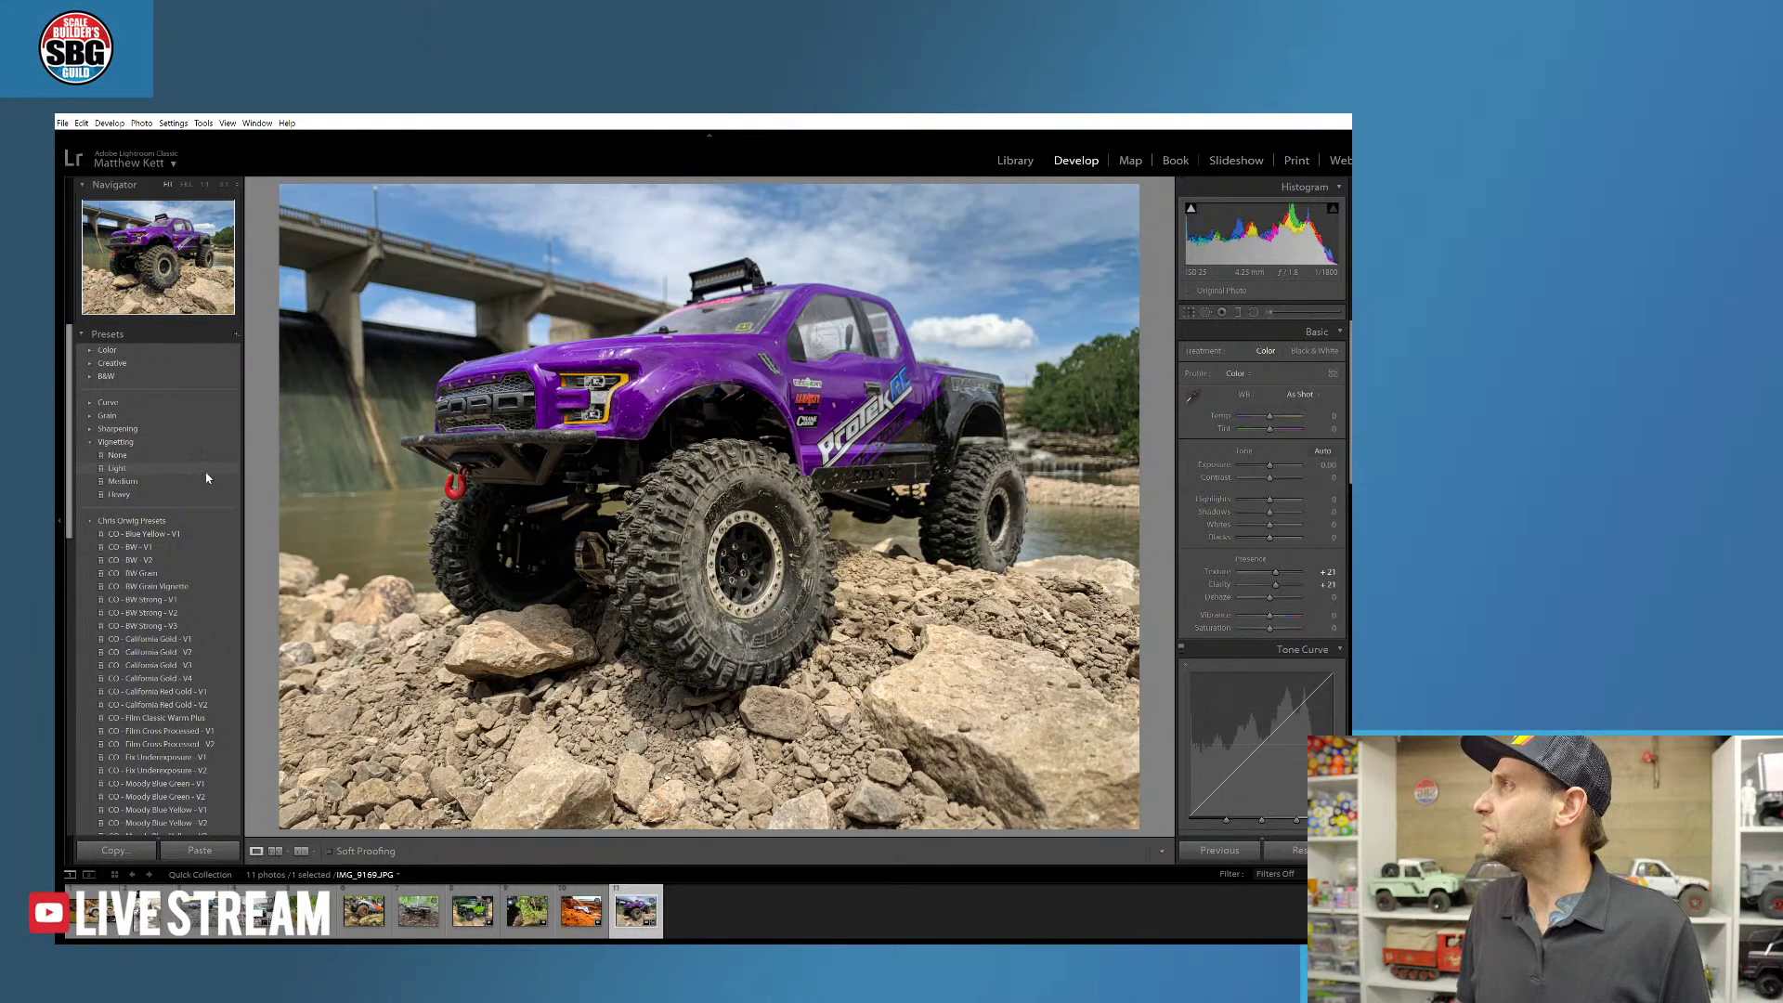
# - Preview the Color and Creative presets and apply the Turquoise & Red preset to the purple truck photo
pyautogui.click(90, 350)
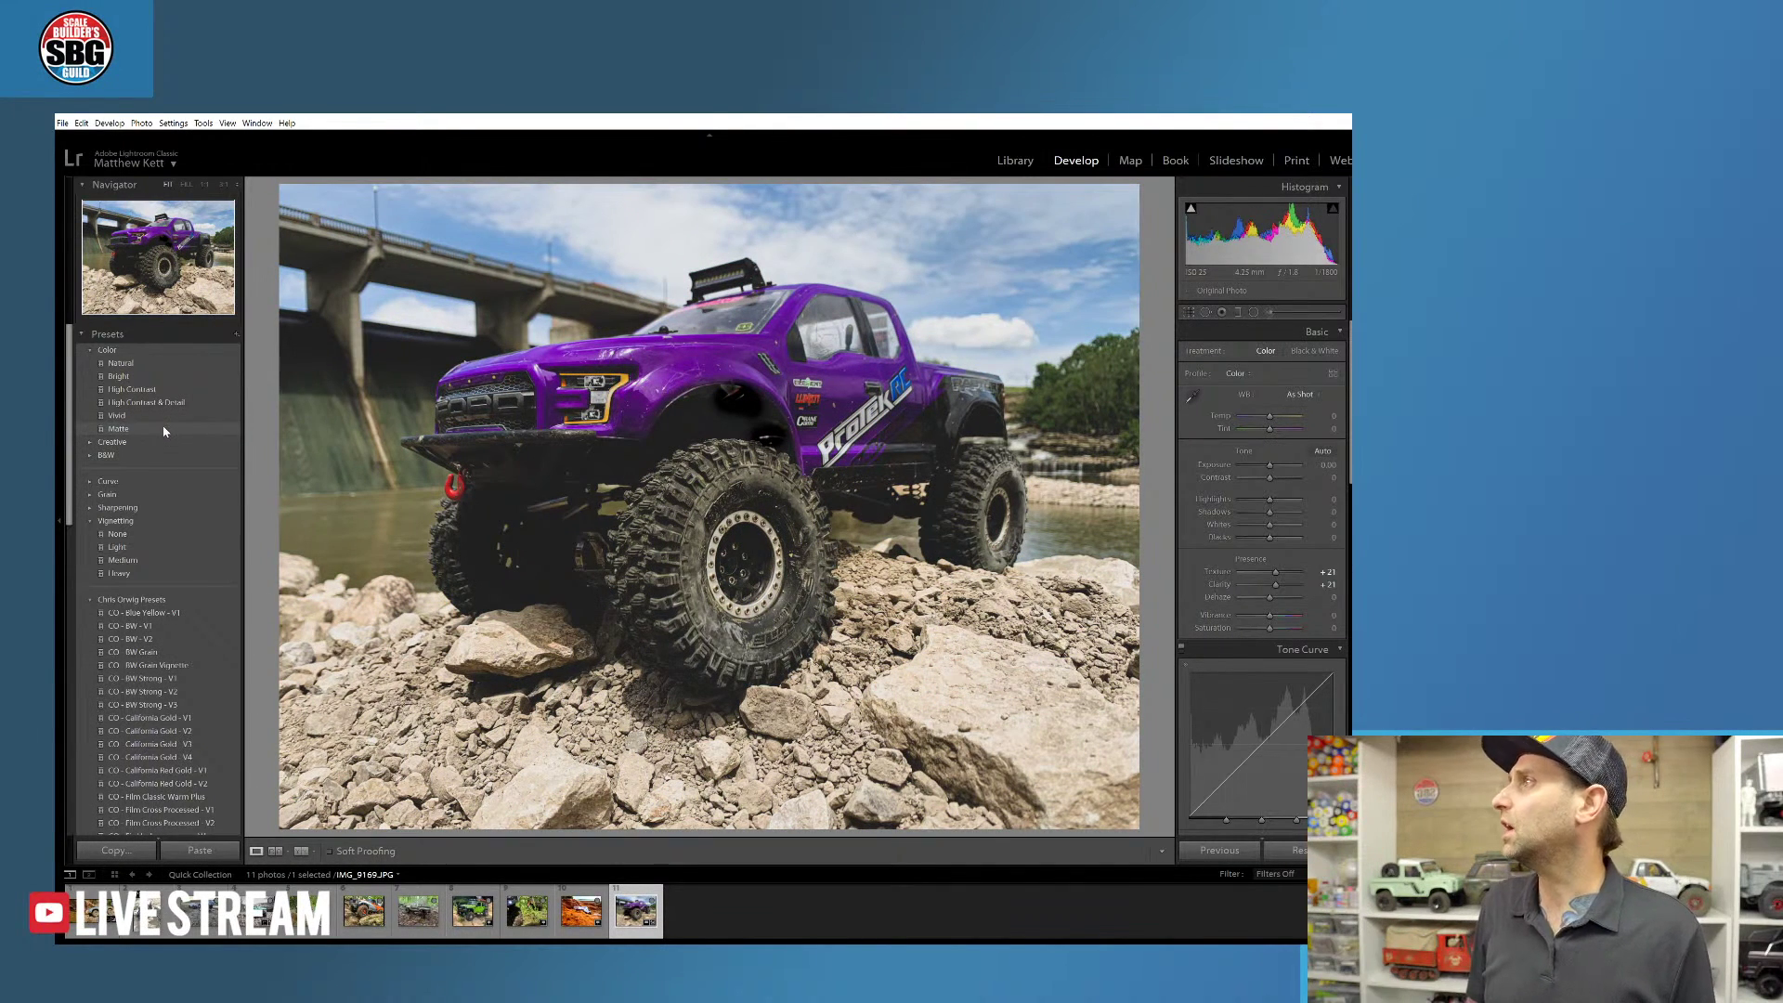
pyautogui.click(154, 442)
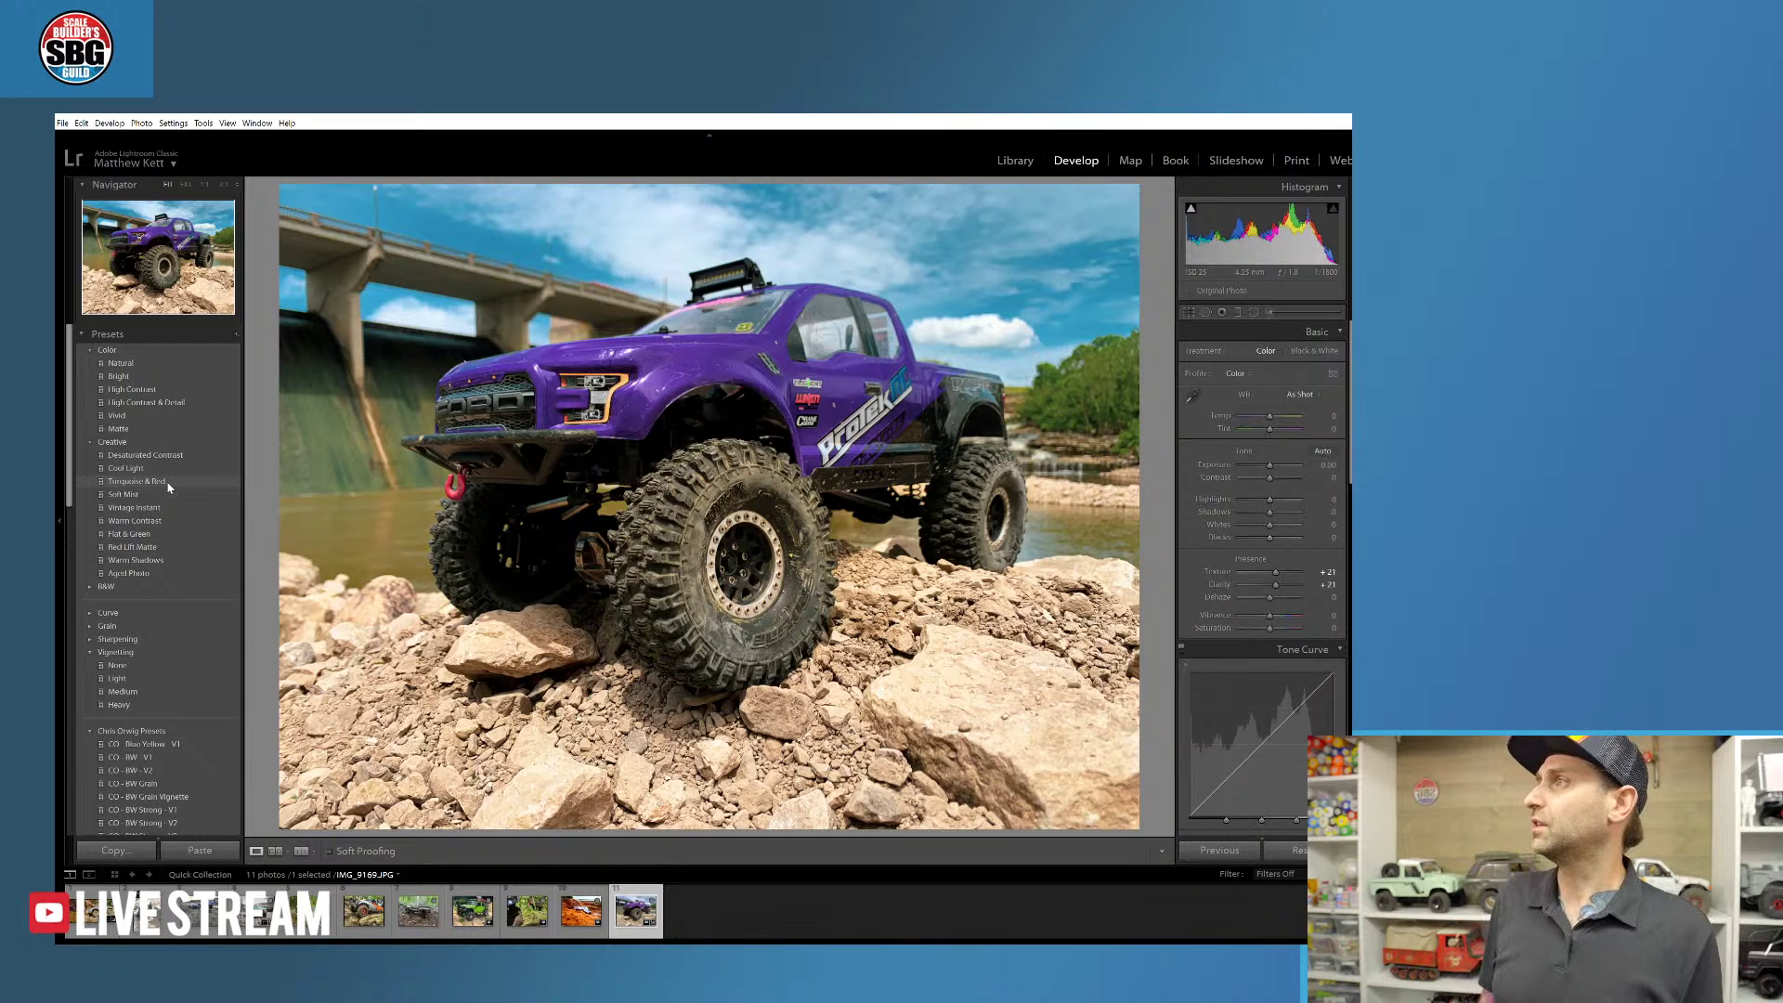
pyautogui.click(165, 482)
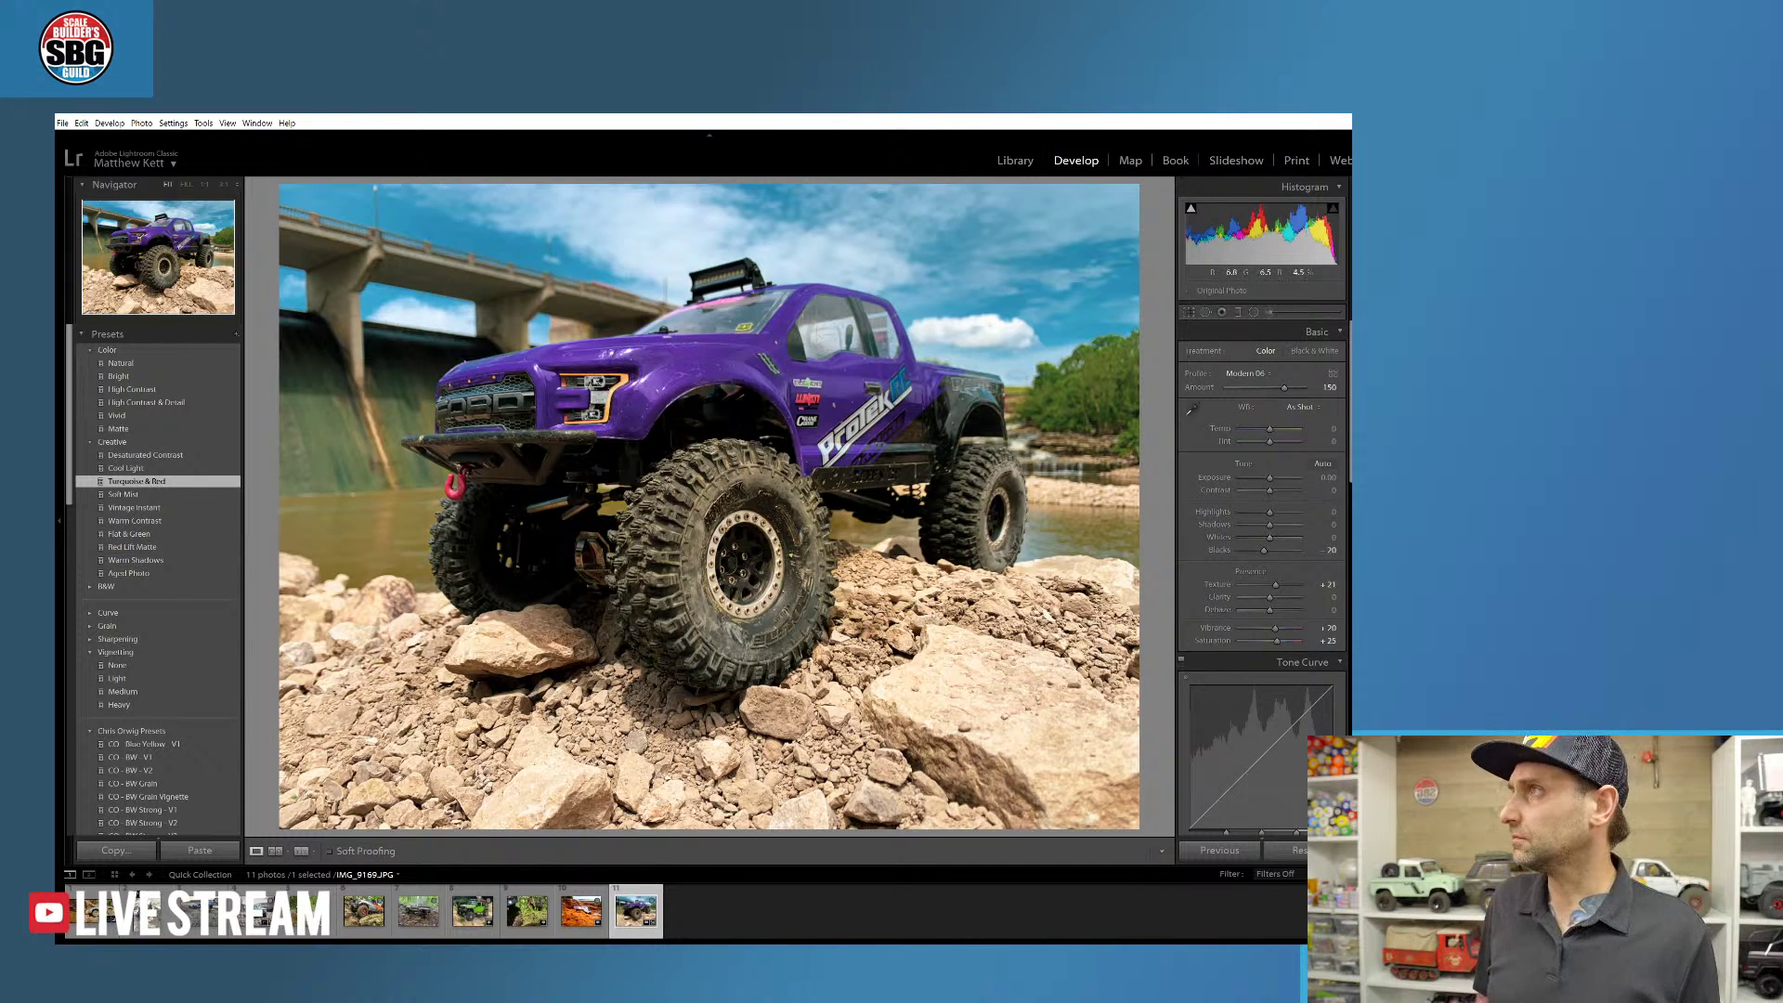
# - Add a graduated filter rising from the bottom edge over the foreground rocks, with Exposure about -1.46 and Saturation 0
pyautogui.click(1236, 318)
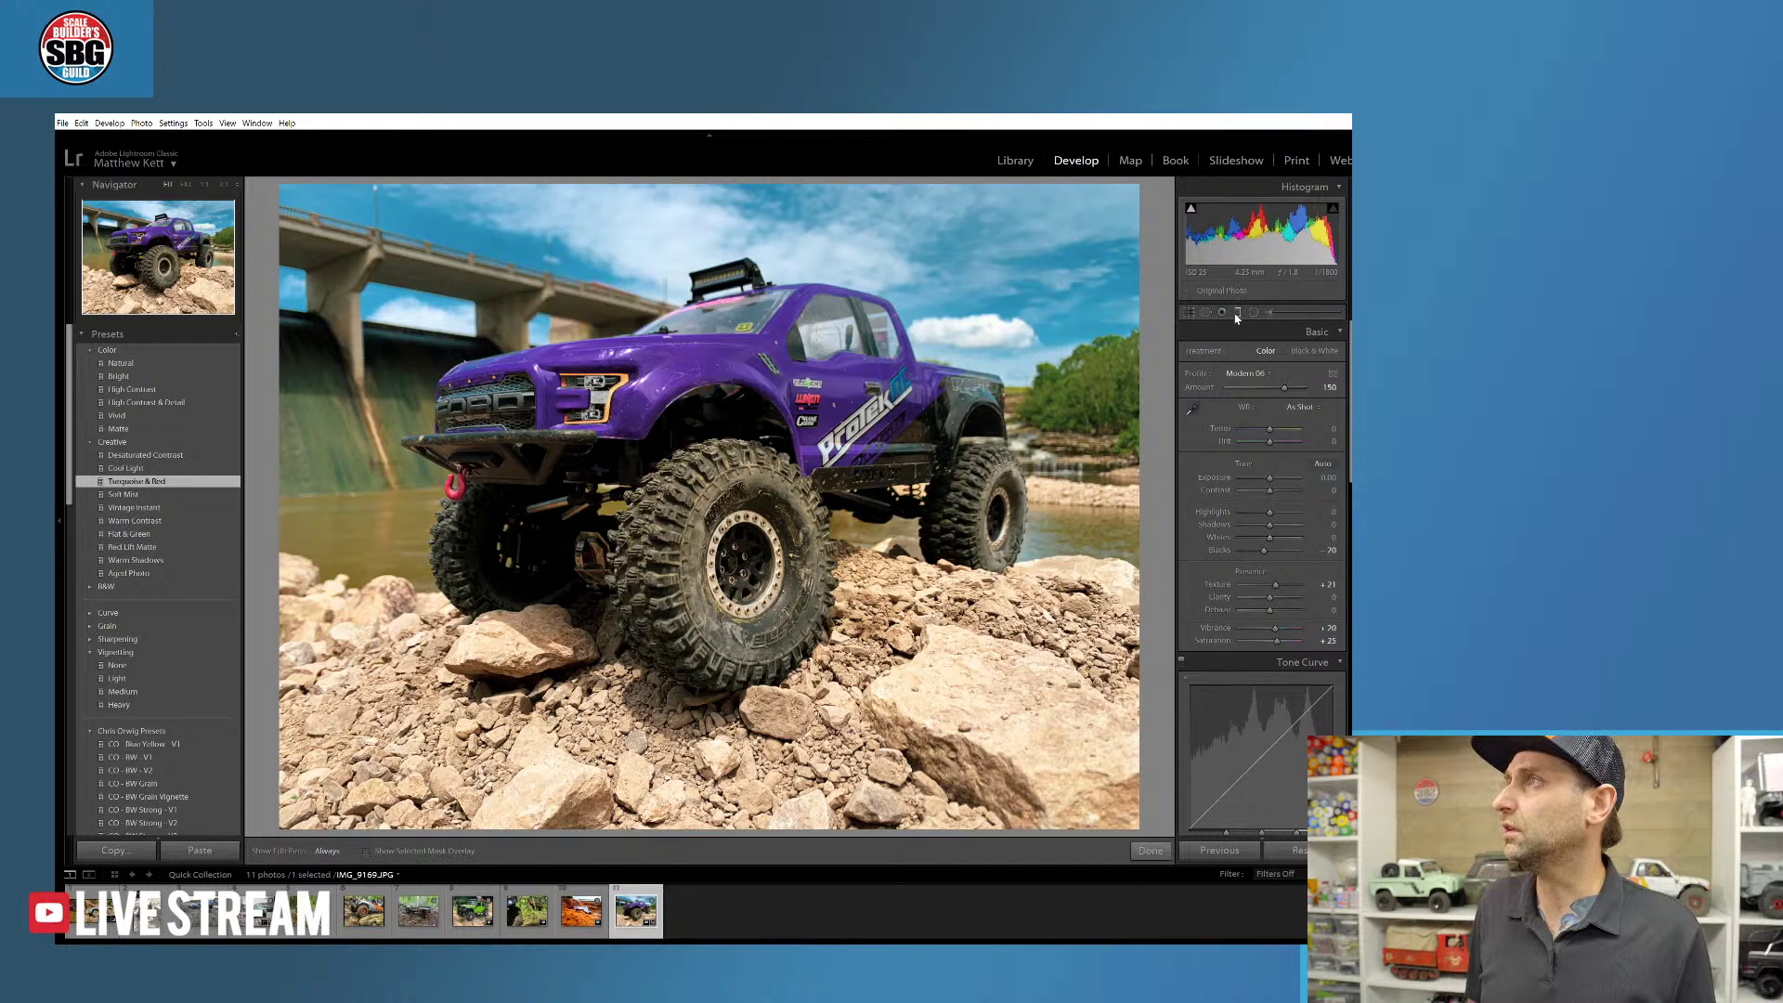
pyautogui.moveTo(717, 836); pyautogui.dragTo(716, 660)
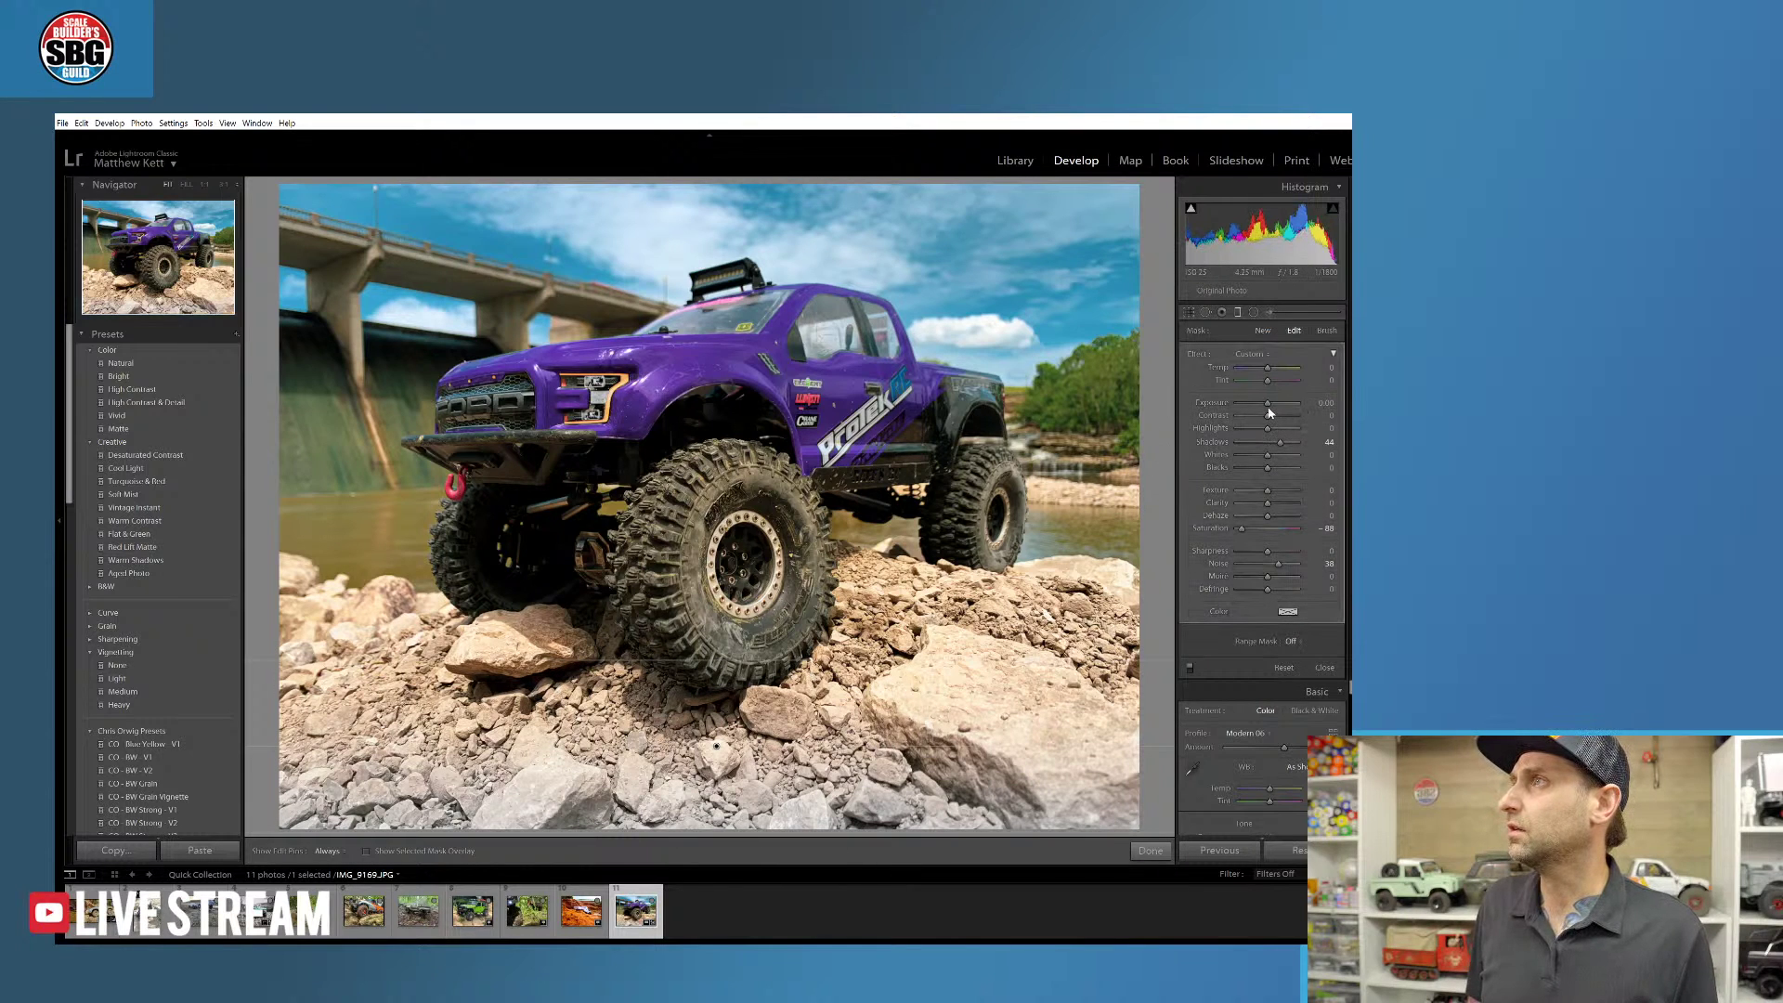
pyautogui.moveTo(1263, 404); pyautogui.dragTo(1255, 406)
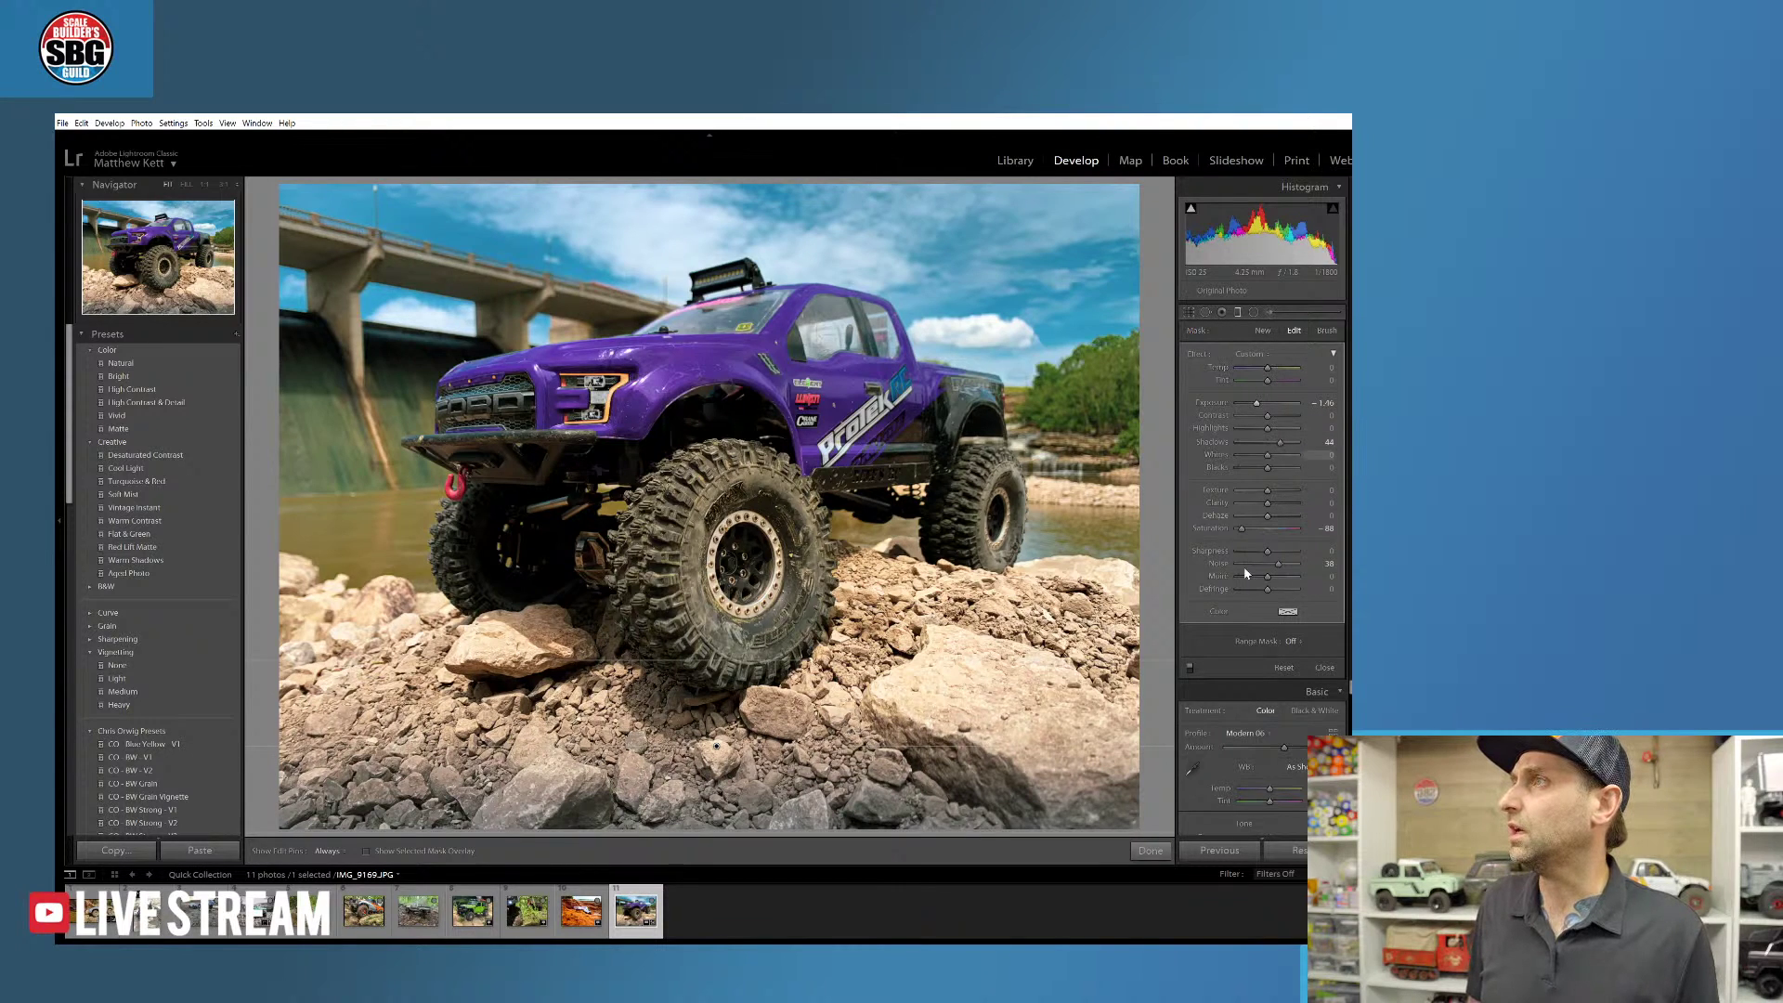
pyautogui.moveTo(1244, 531); pyautogui.dragTo(1273, 533)
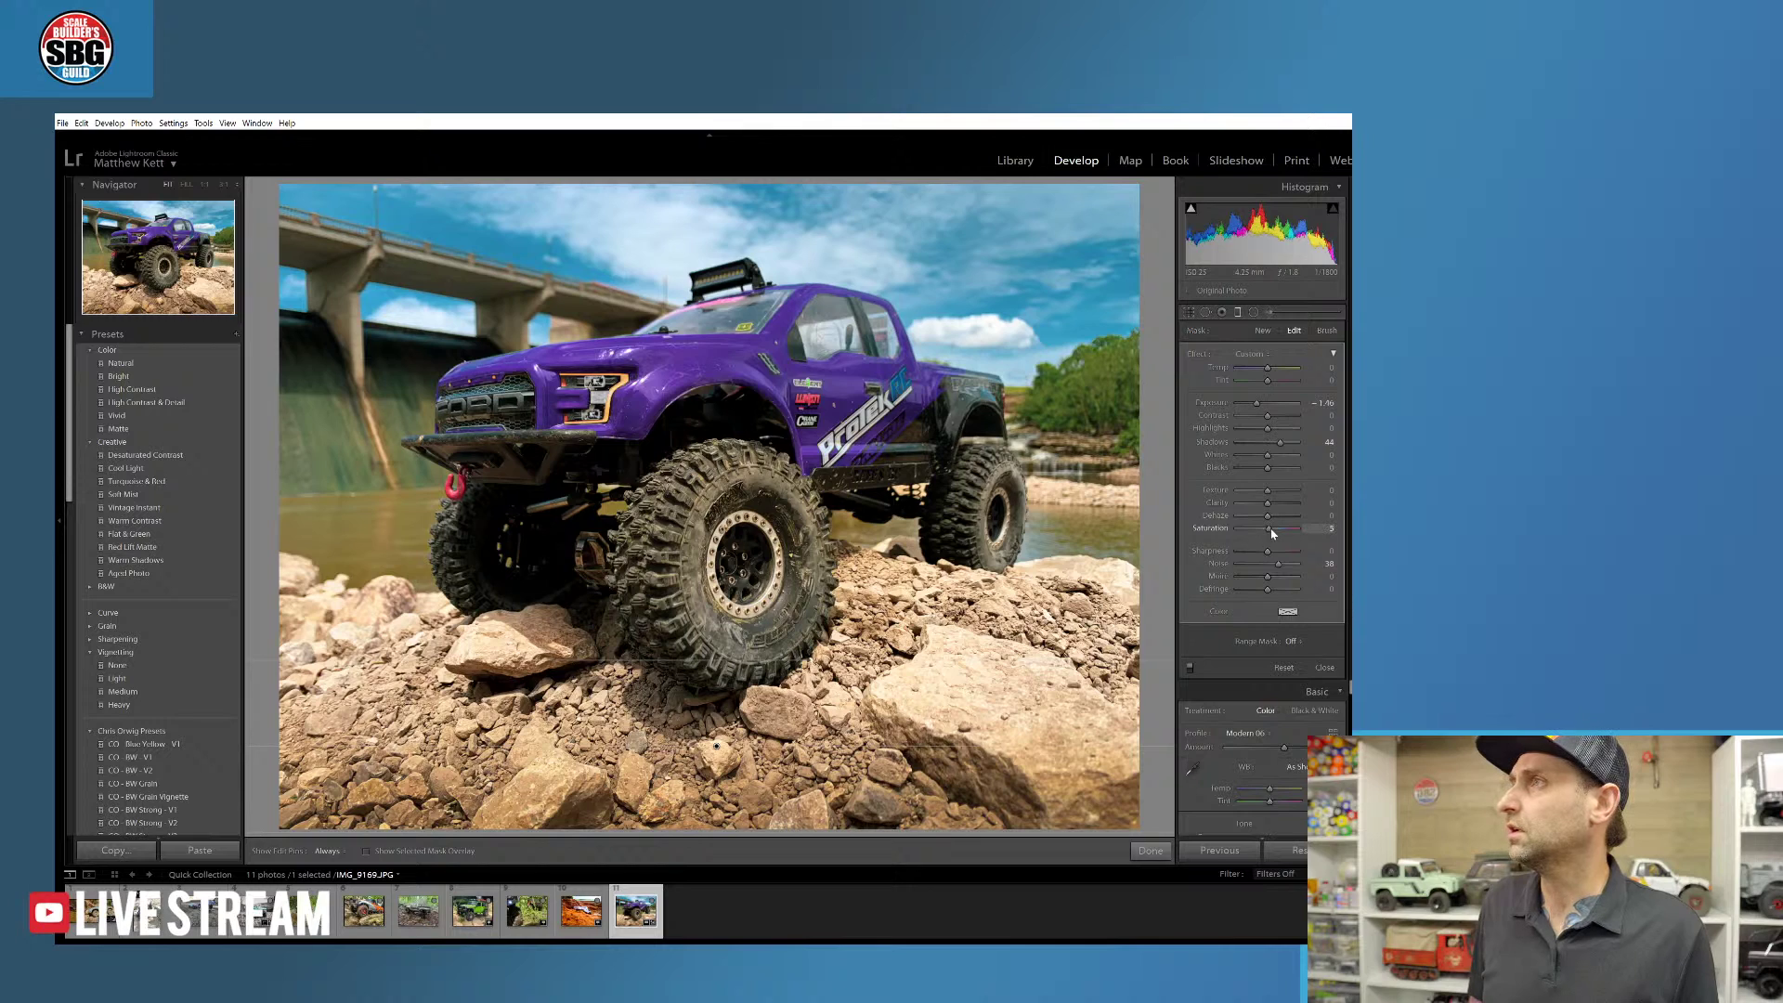
# - Soften the foreground rocks in the graduated filter with Texture -63, Clarity -43 and Sharpness about -56, and finish the filter
pyautogui.moveTo(1267, 490); pyautogui.dragTo(1259, 506)
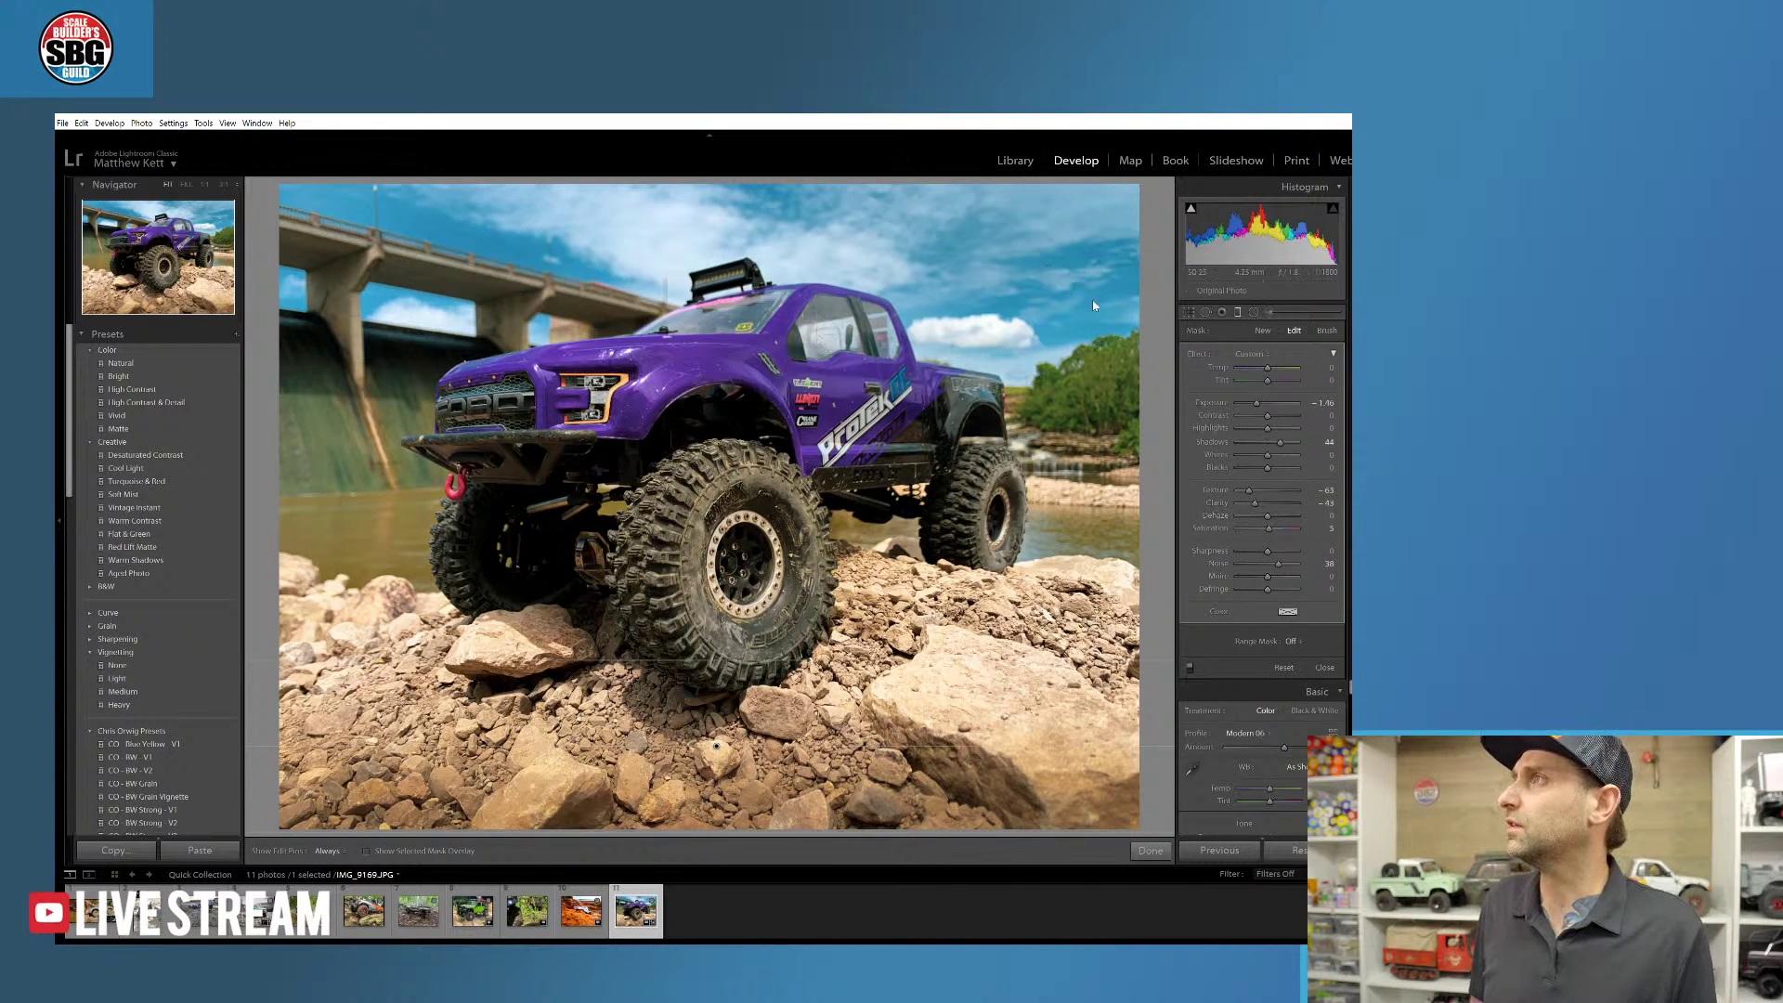
pyautogui.moveTo(1269, 553); pyautogui.dragTo(1253, 551)
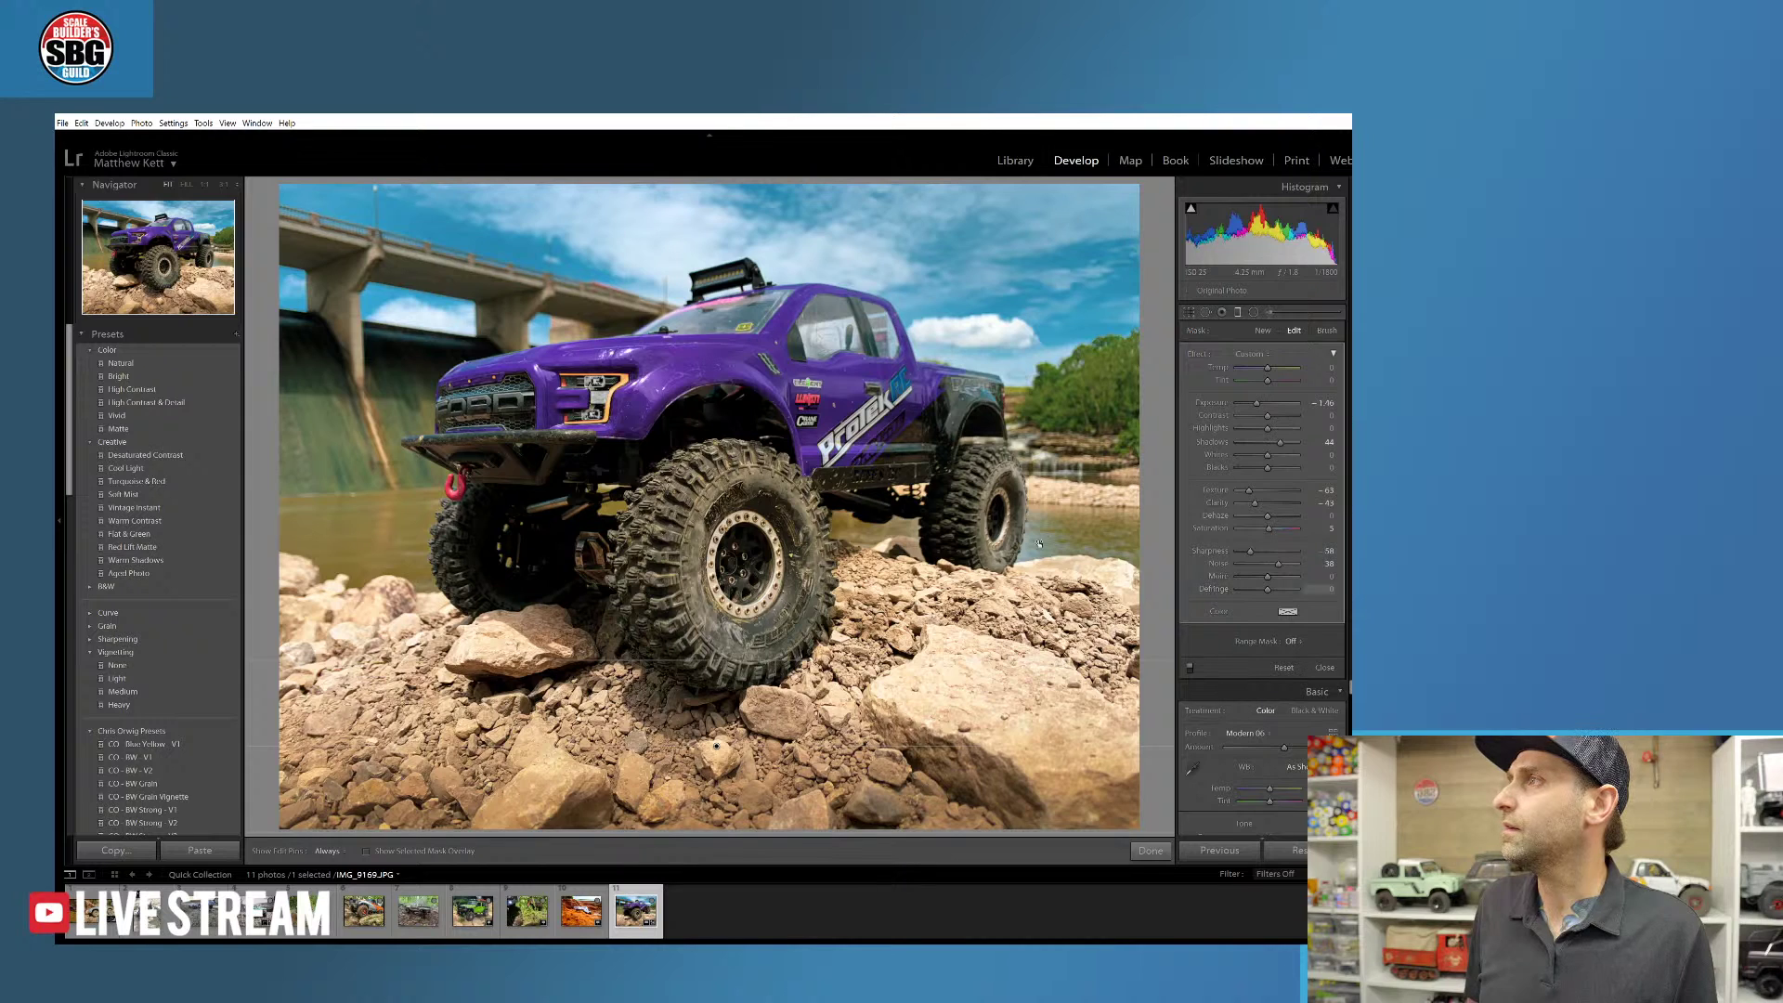
pyautogui.click(1149, 851)
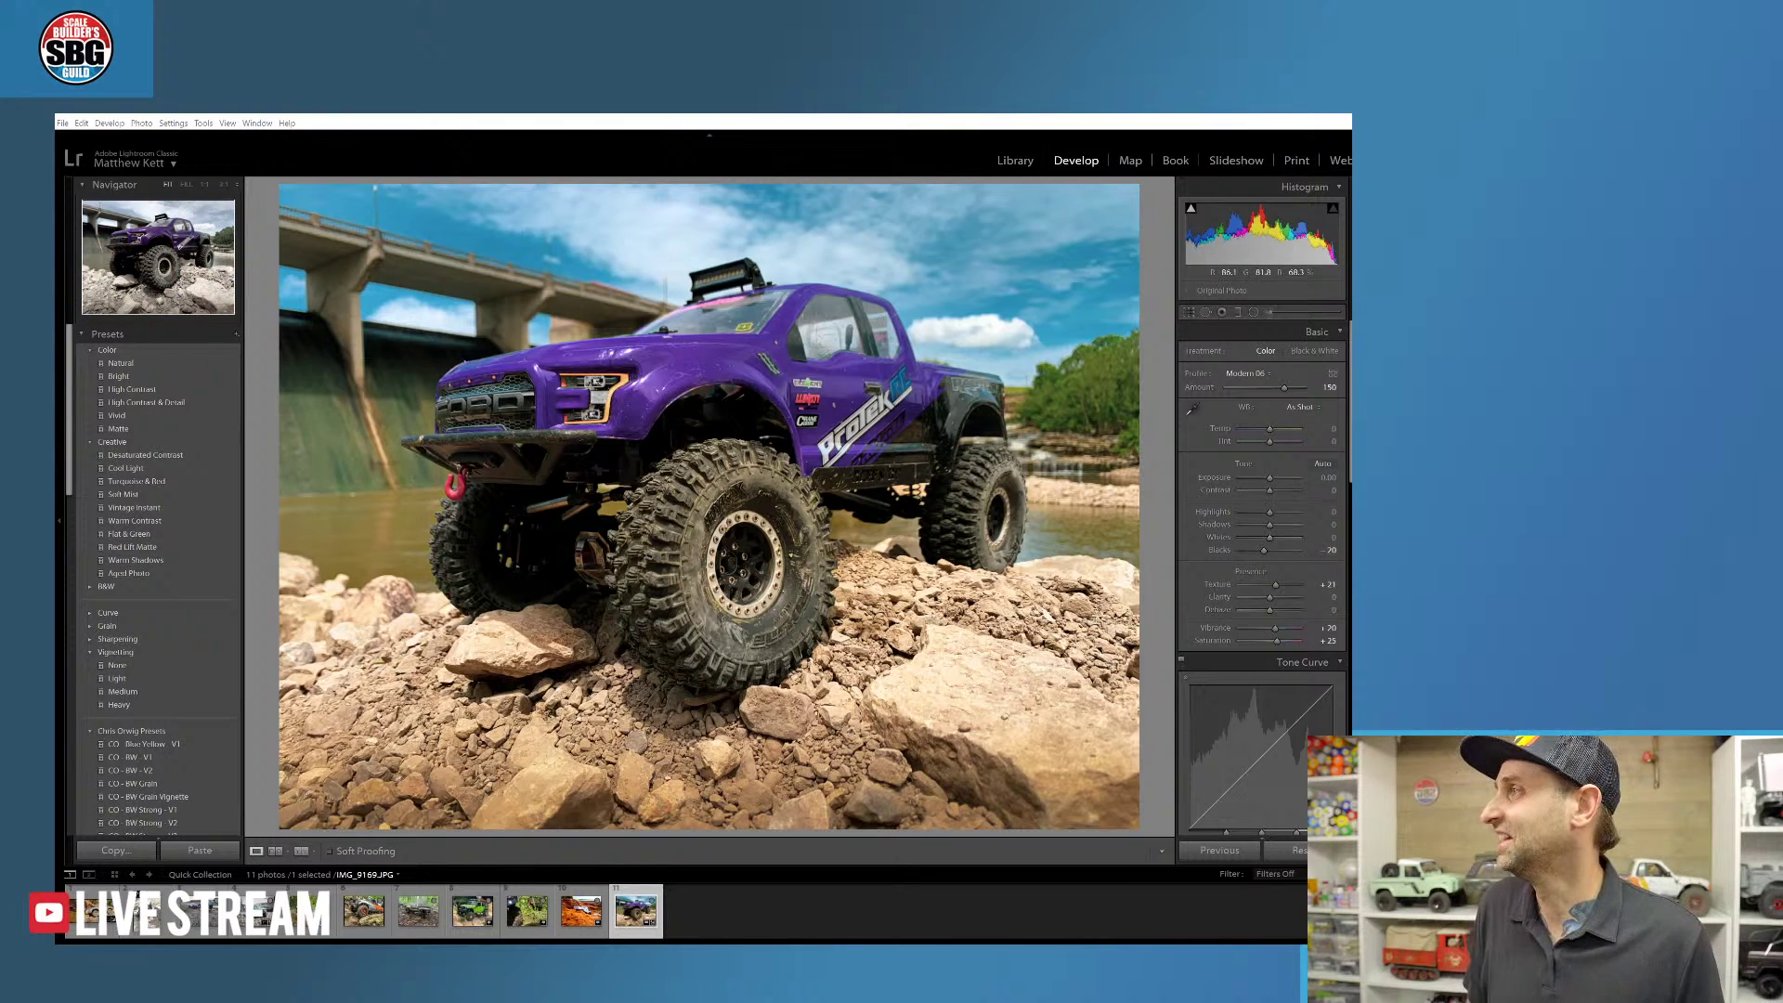
# - On the white Toyota truck photo, add a slanted graduated filter over the sky and sea with Saturation 48 and Exposure -1.64
pyautogui.click(583, 916)
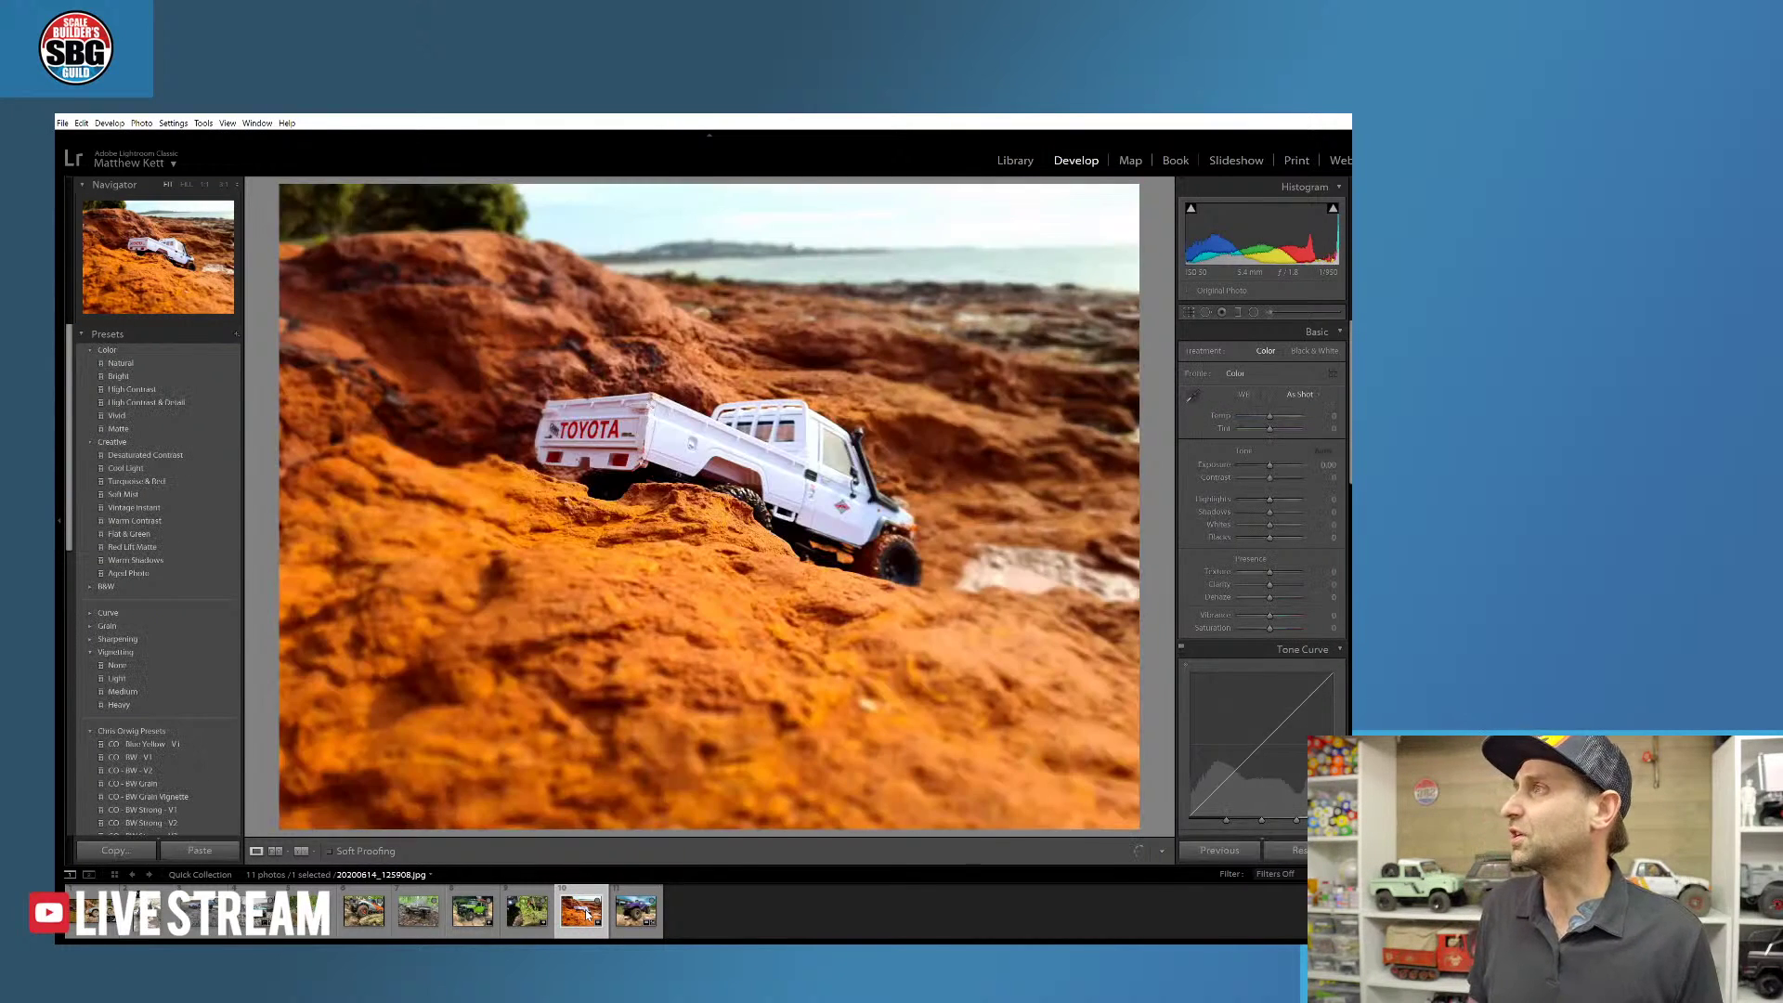
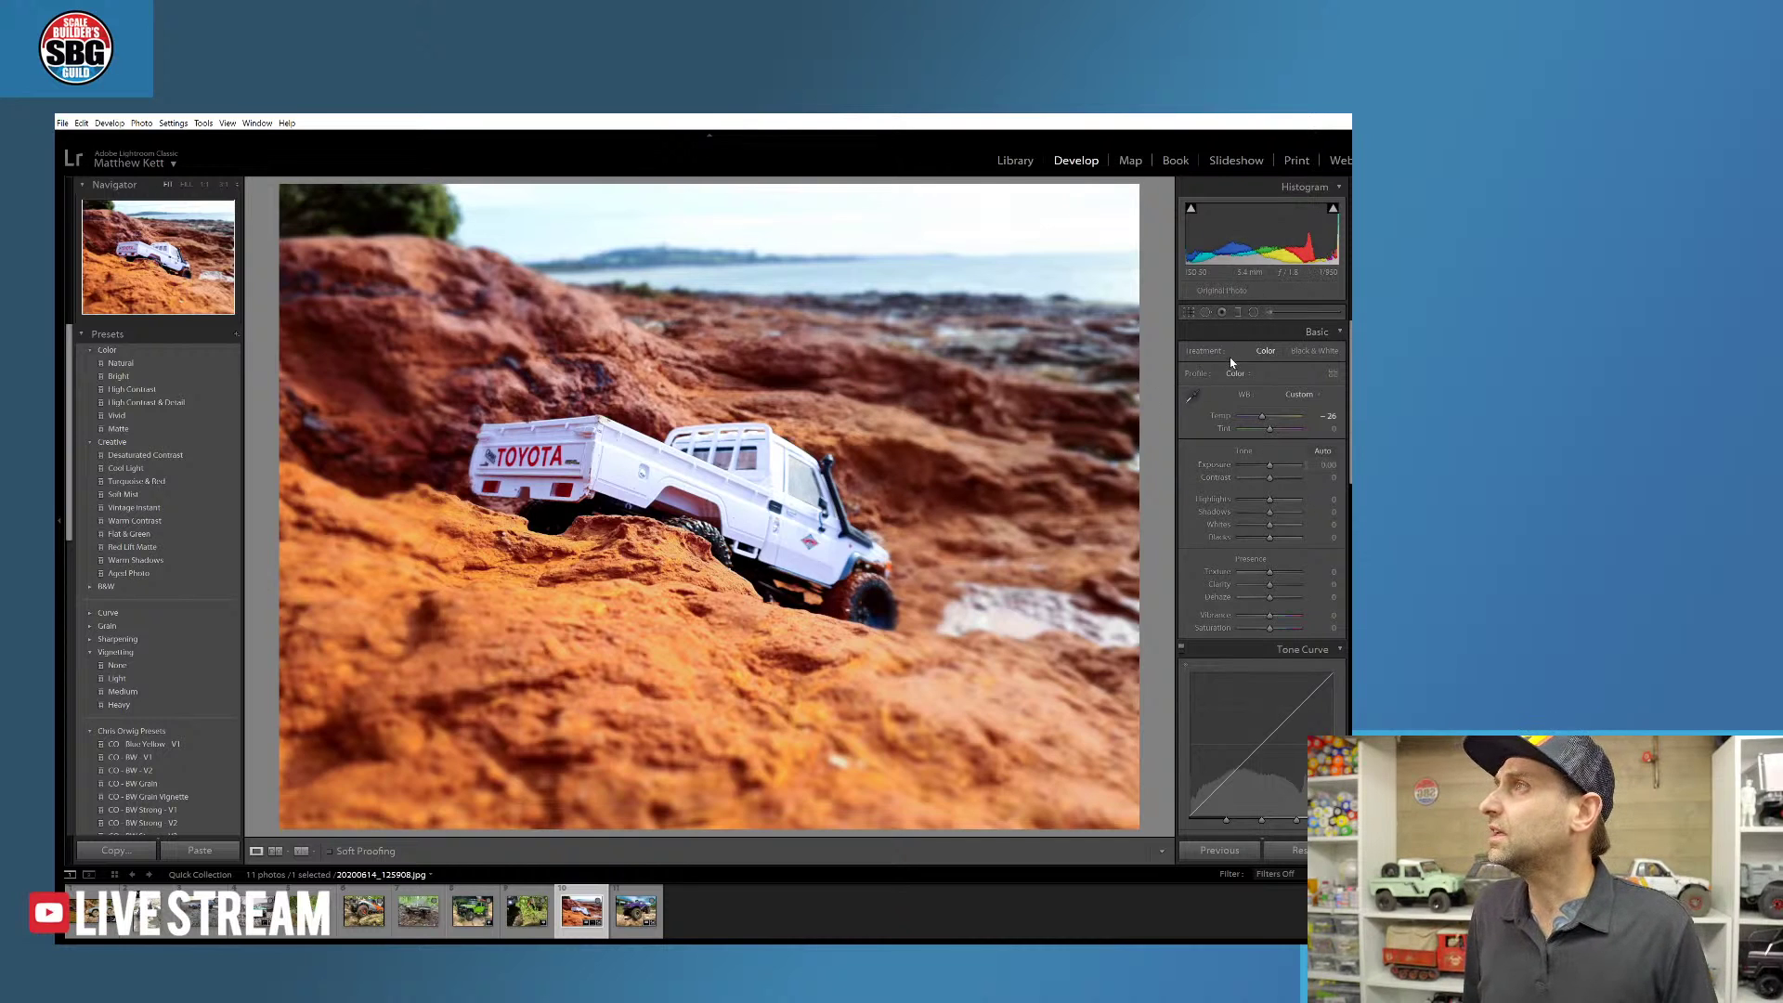
pyautogui.click(1238, 313)
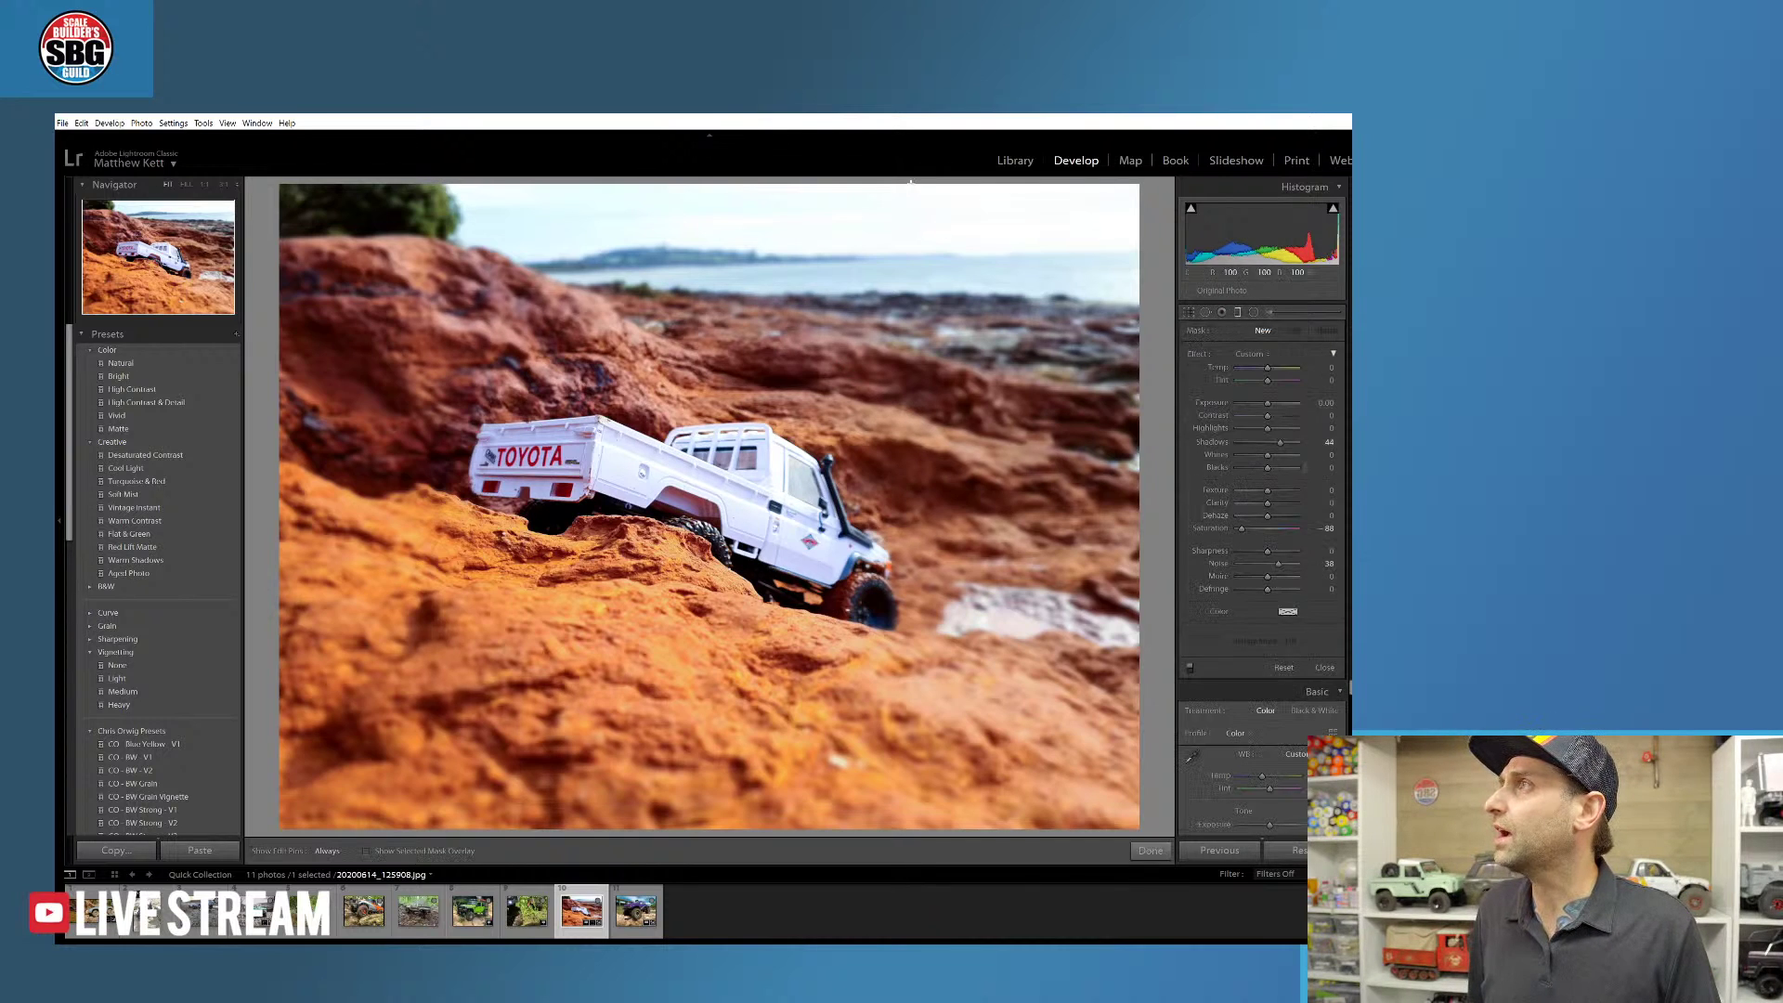
pyautogui.moveTo(910, 199); pyautogui.dragTo(882, 331)
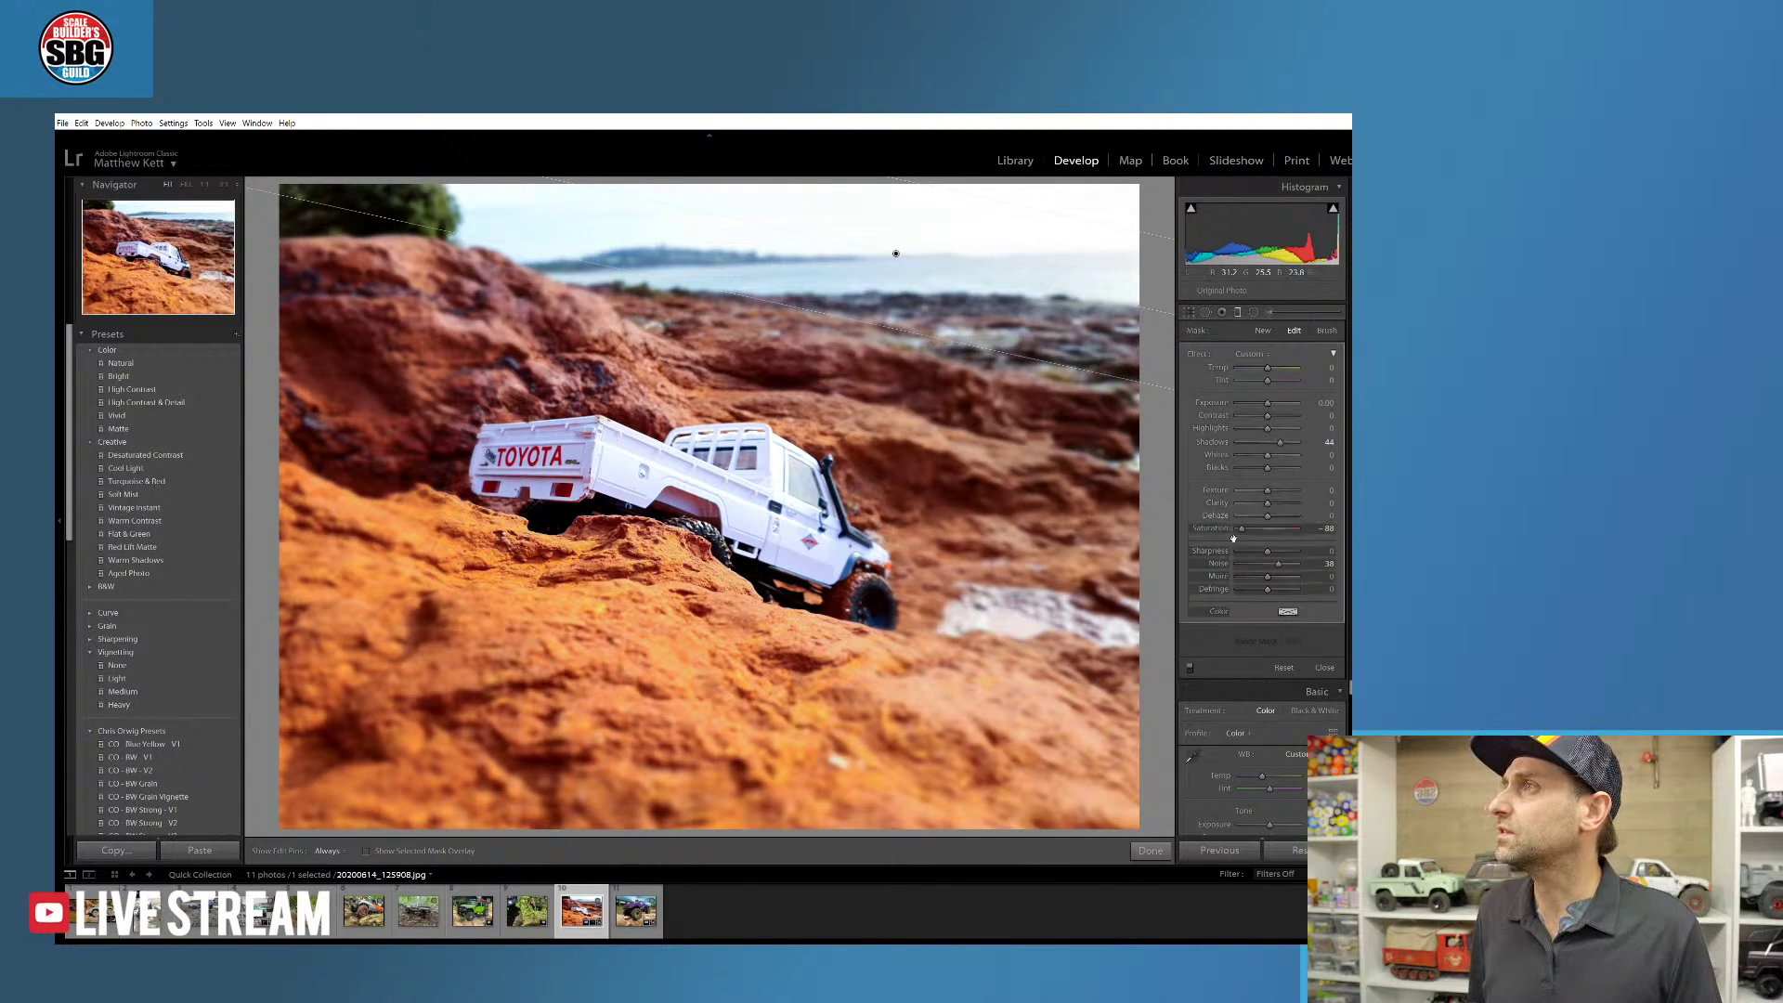
pyautogui.moveTo(1241, 527); pyautogui.dragTo(1281, 527)
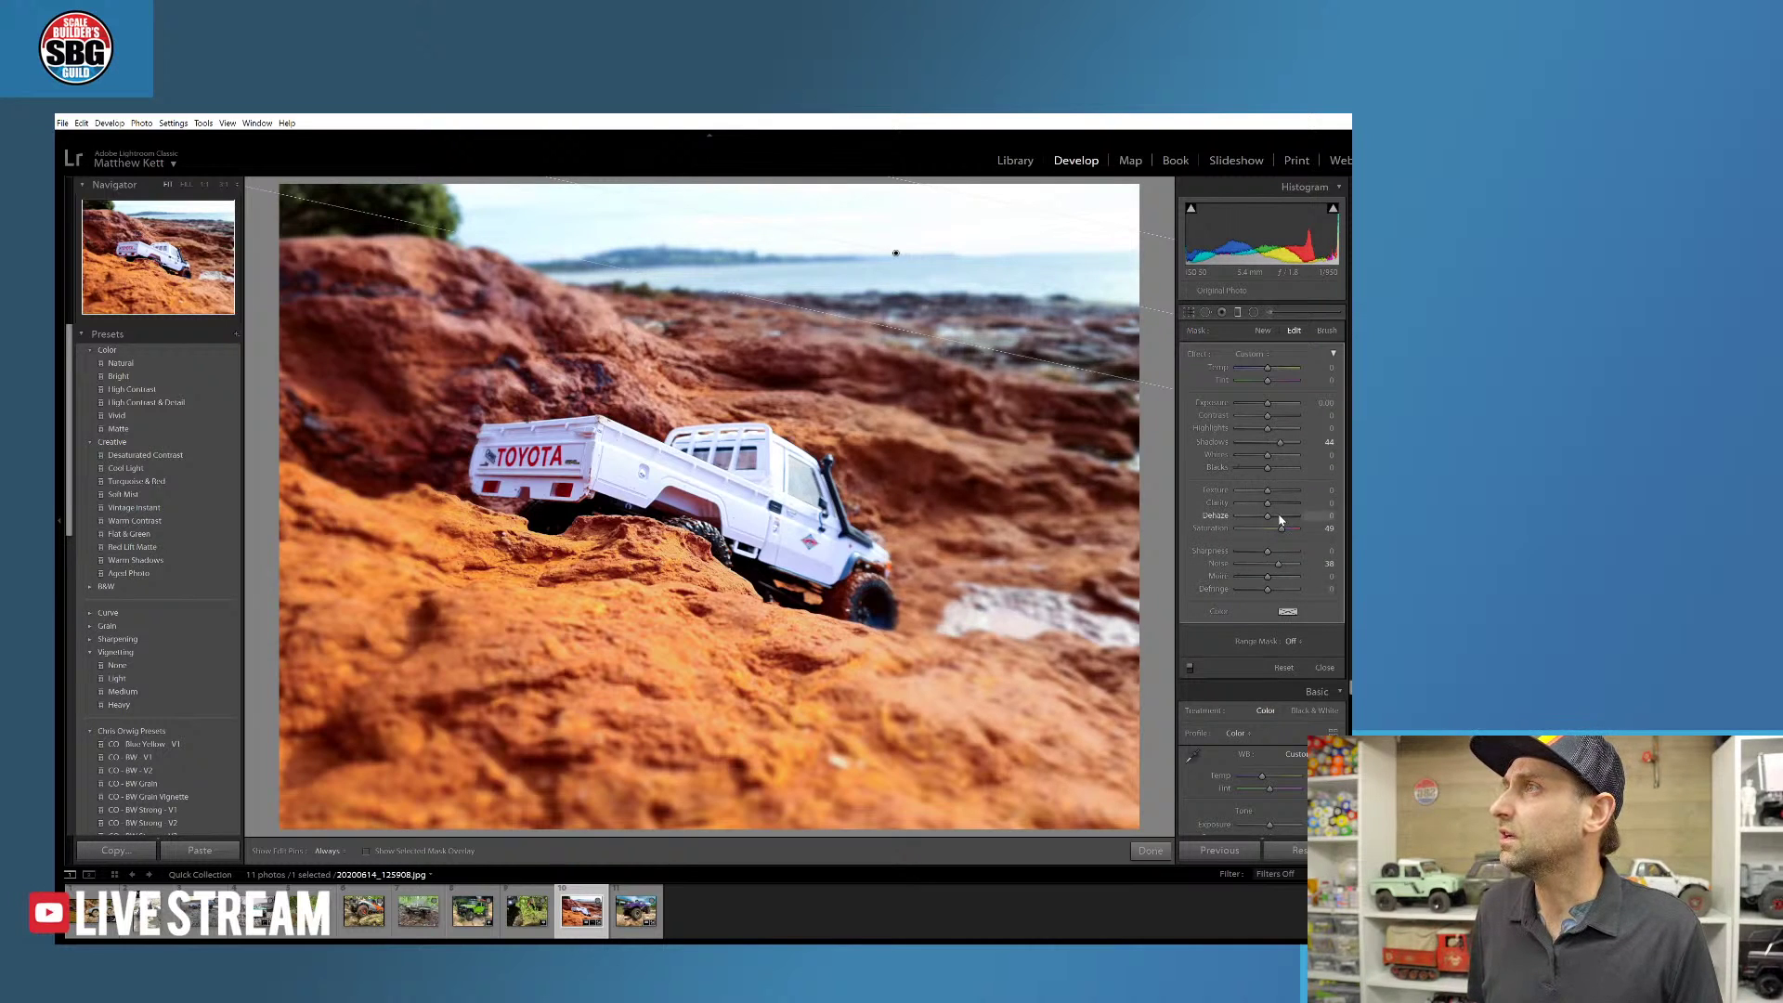
pyautogui.moveTo(1274, 405); pyautogui.dragTo(1253, 409)
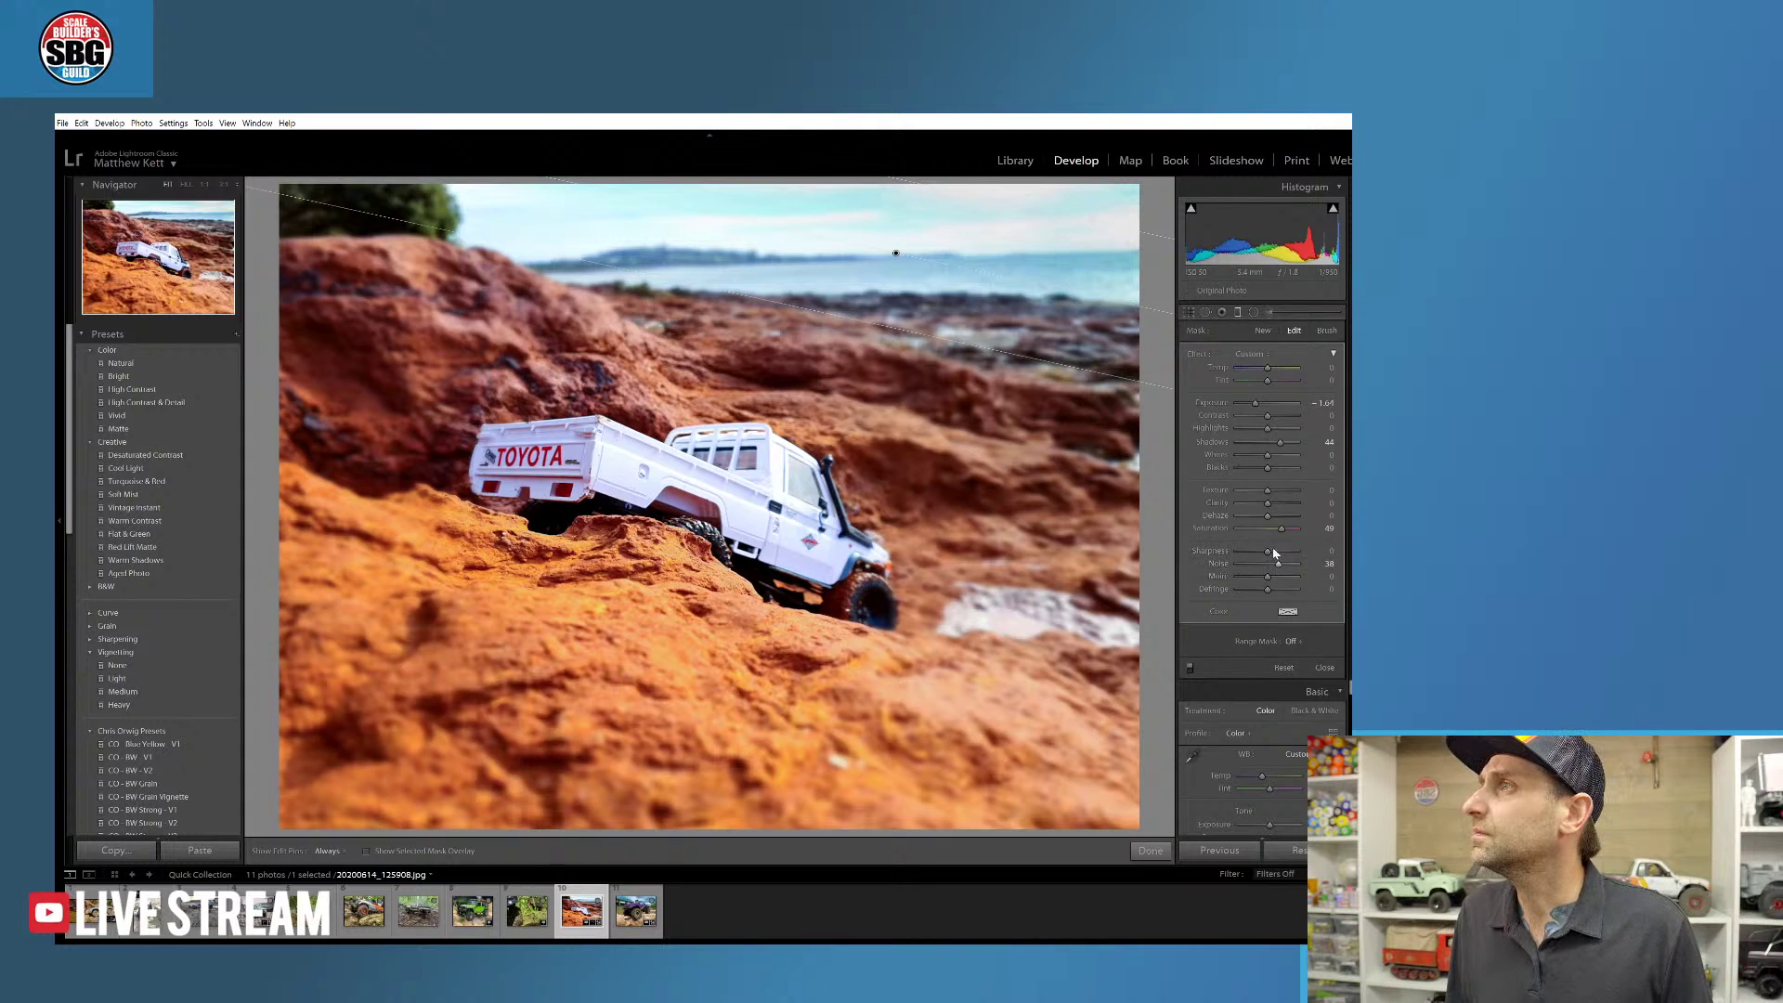
# - Soften the sky filter by setting Sharpness to about -58, Noise to -44 and Texture to -100
pyautogui.moveTo(1267, 553); pyautogui.dragTo(1252, 551)
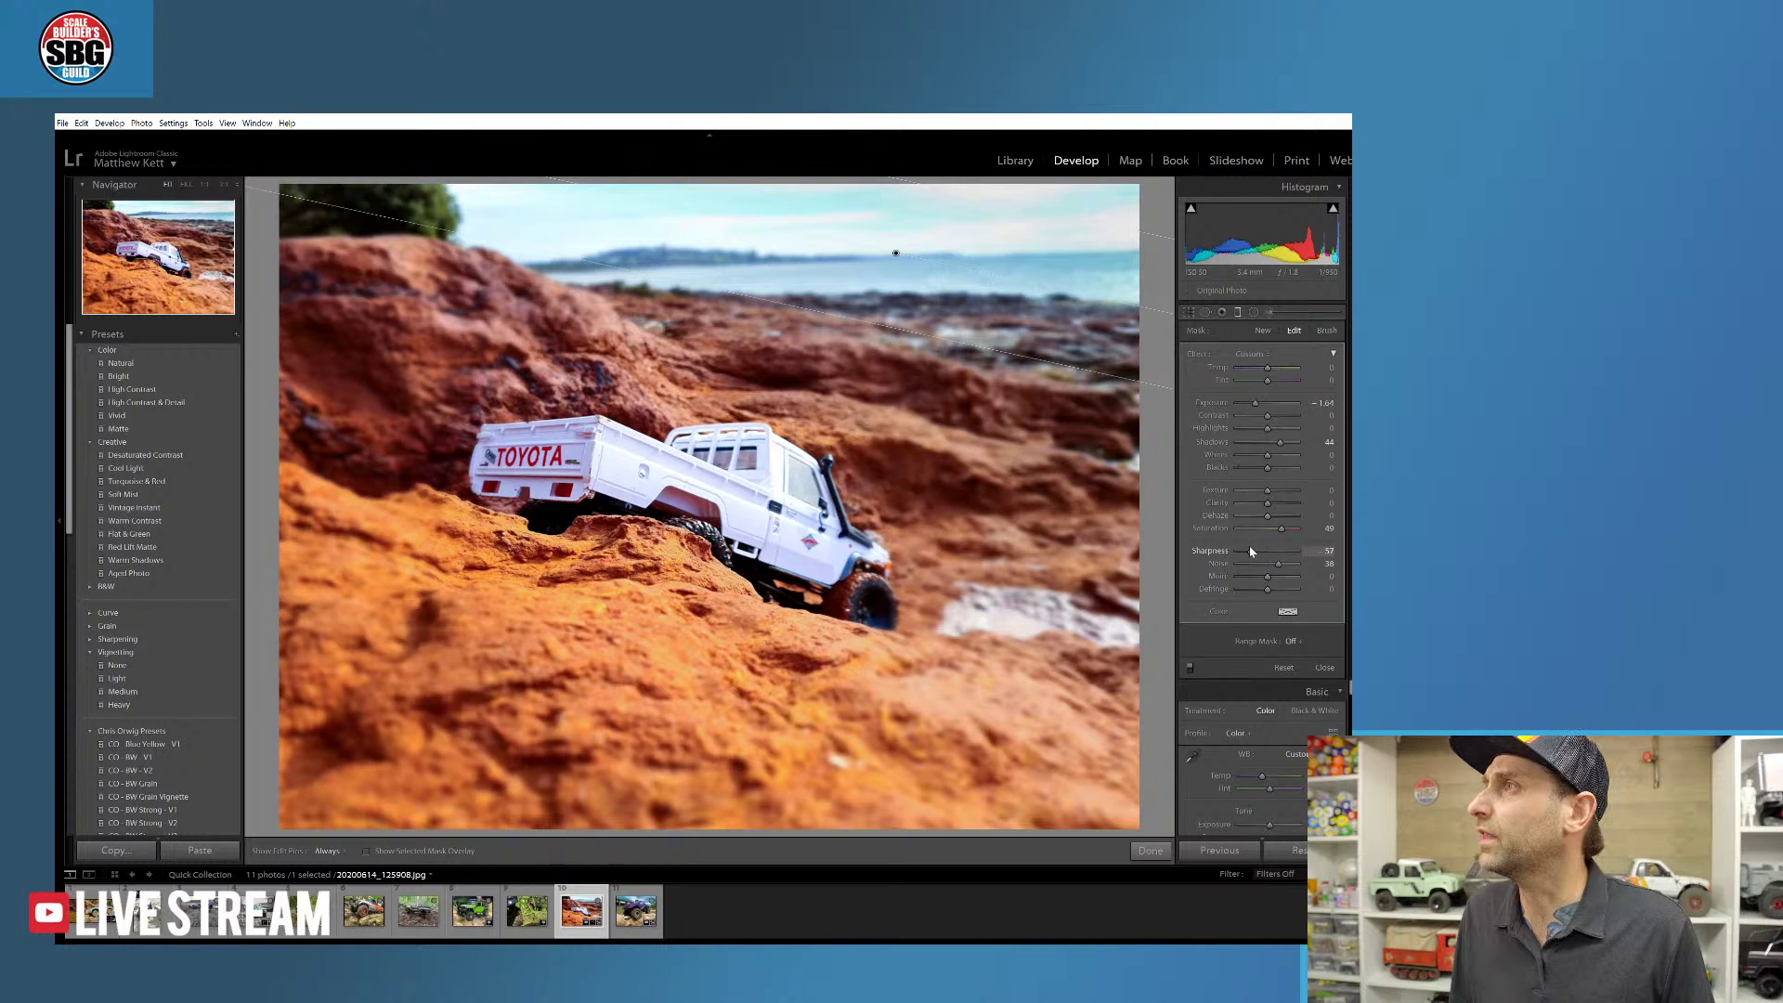
pyautogui.moveTo(1281, 564); pyautogui.dragTo(1253, 568)
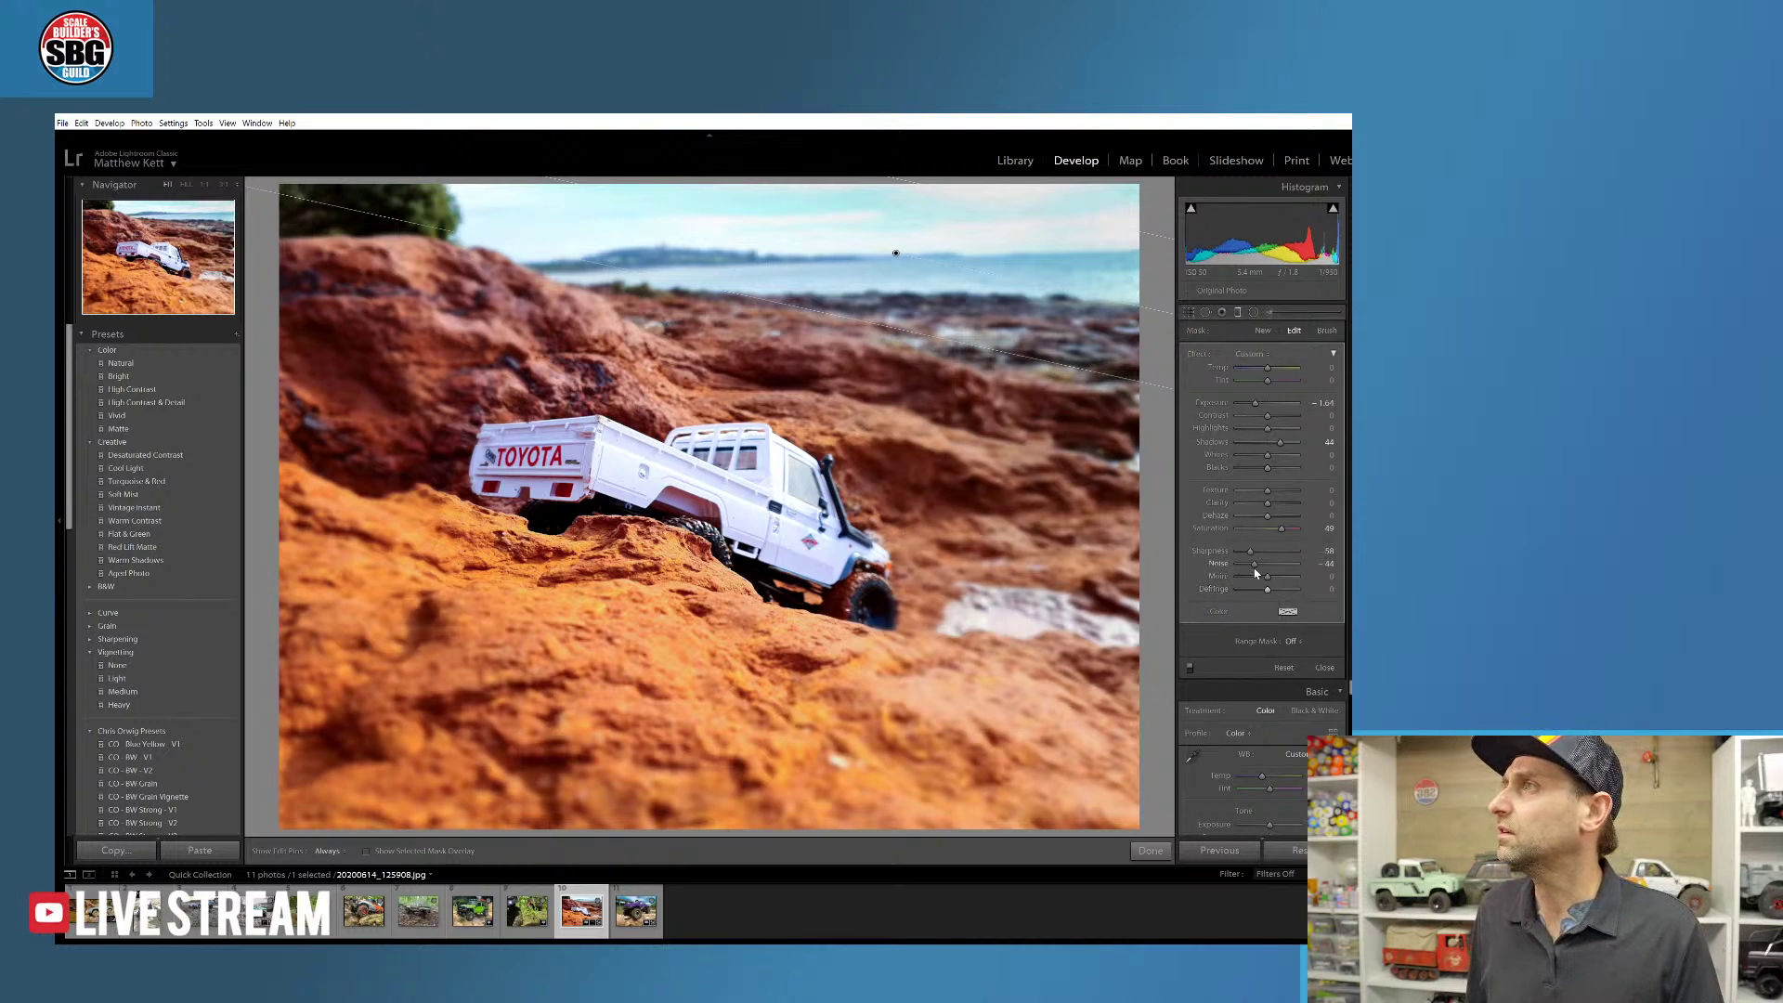
pyautogui.moveTo(1268, 492); pyautogui.dragTo(1235, 498)
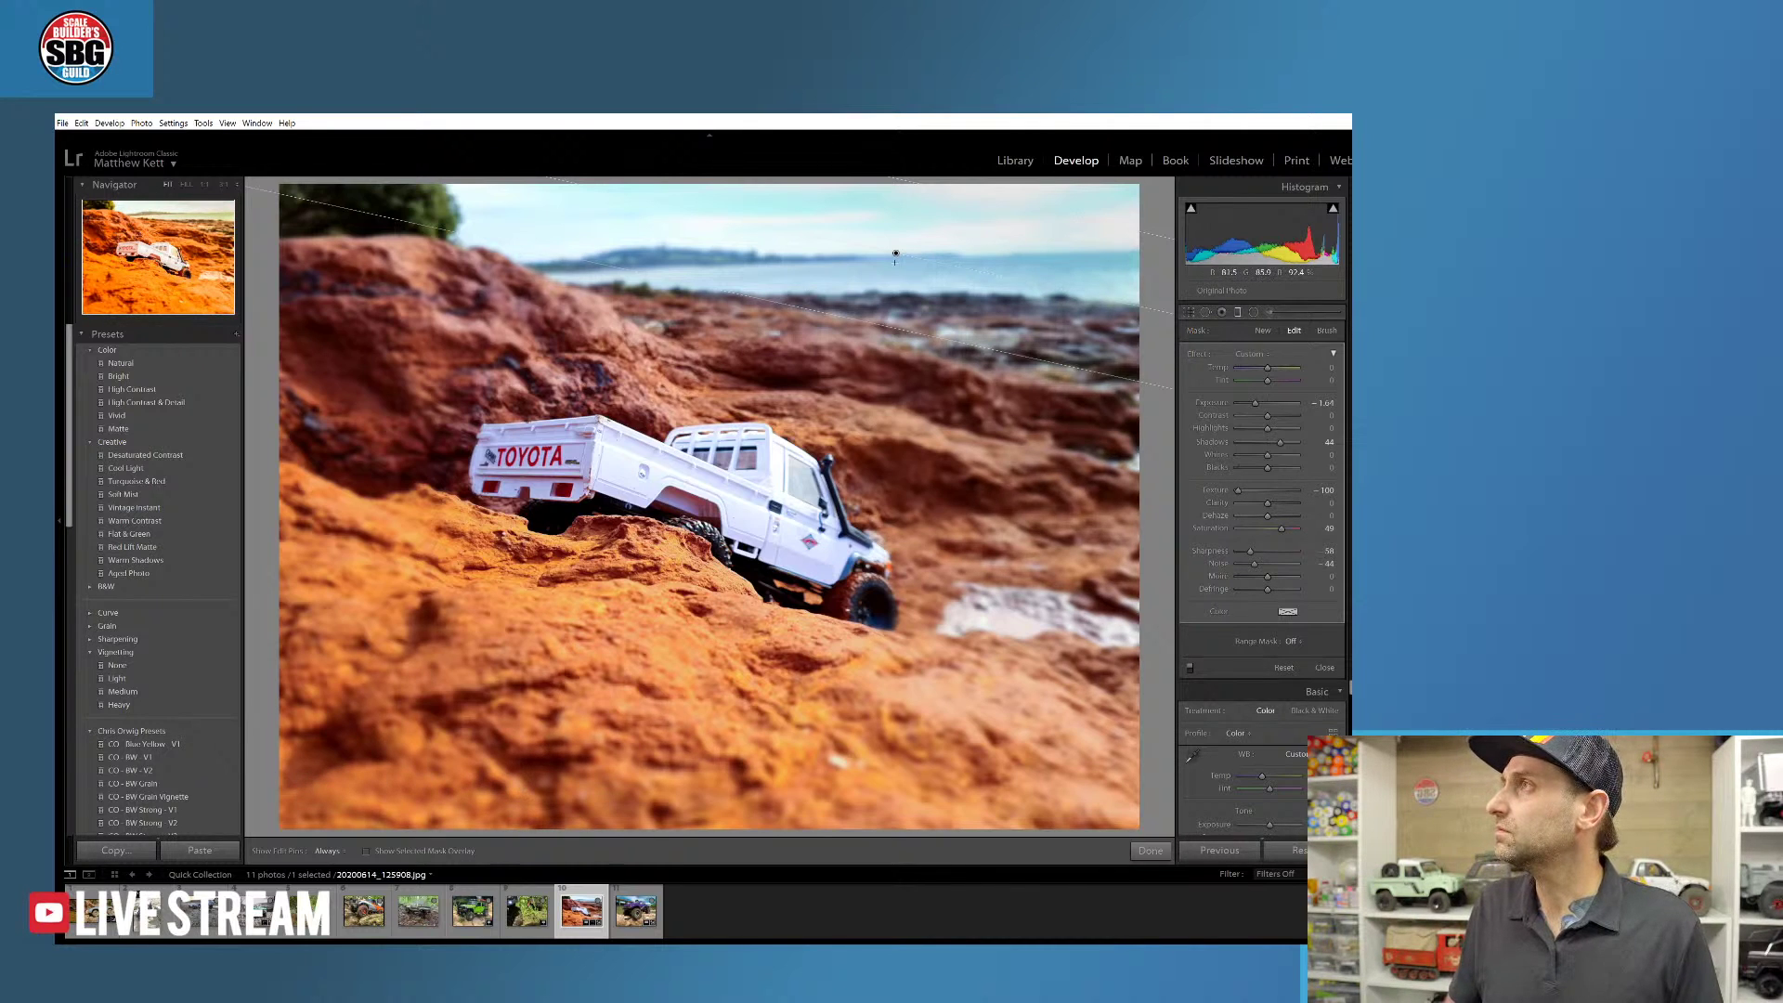
pyautogui.press('z')
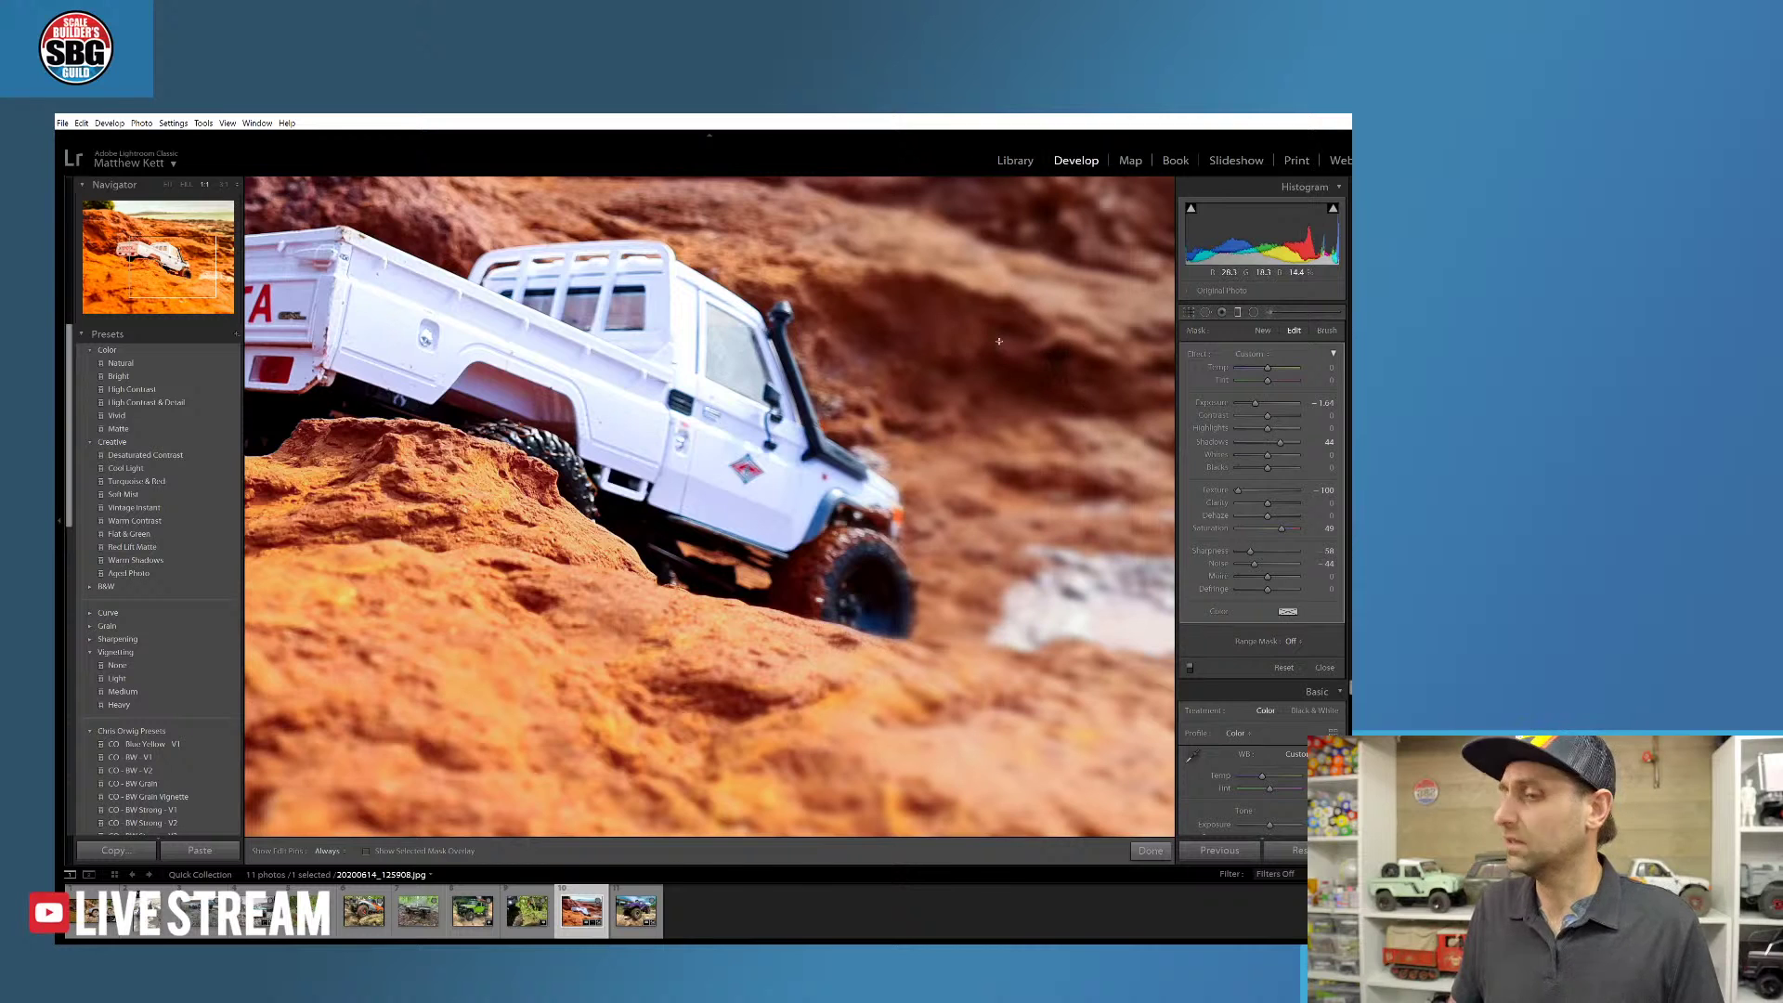
pyautogui.moveTo(1015, 330); pyautogui.dragTo(1007, 391)
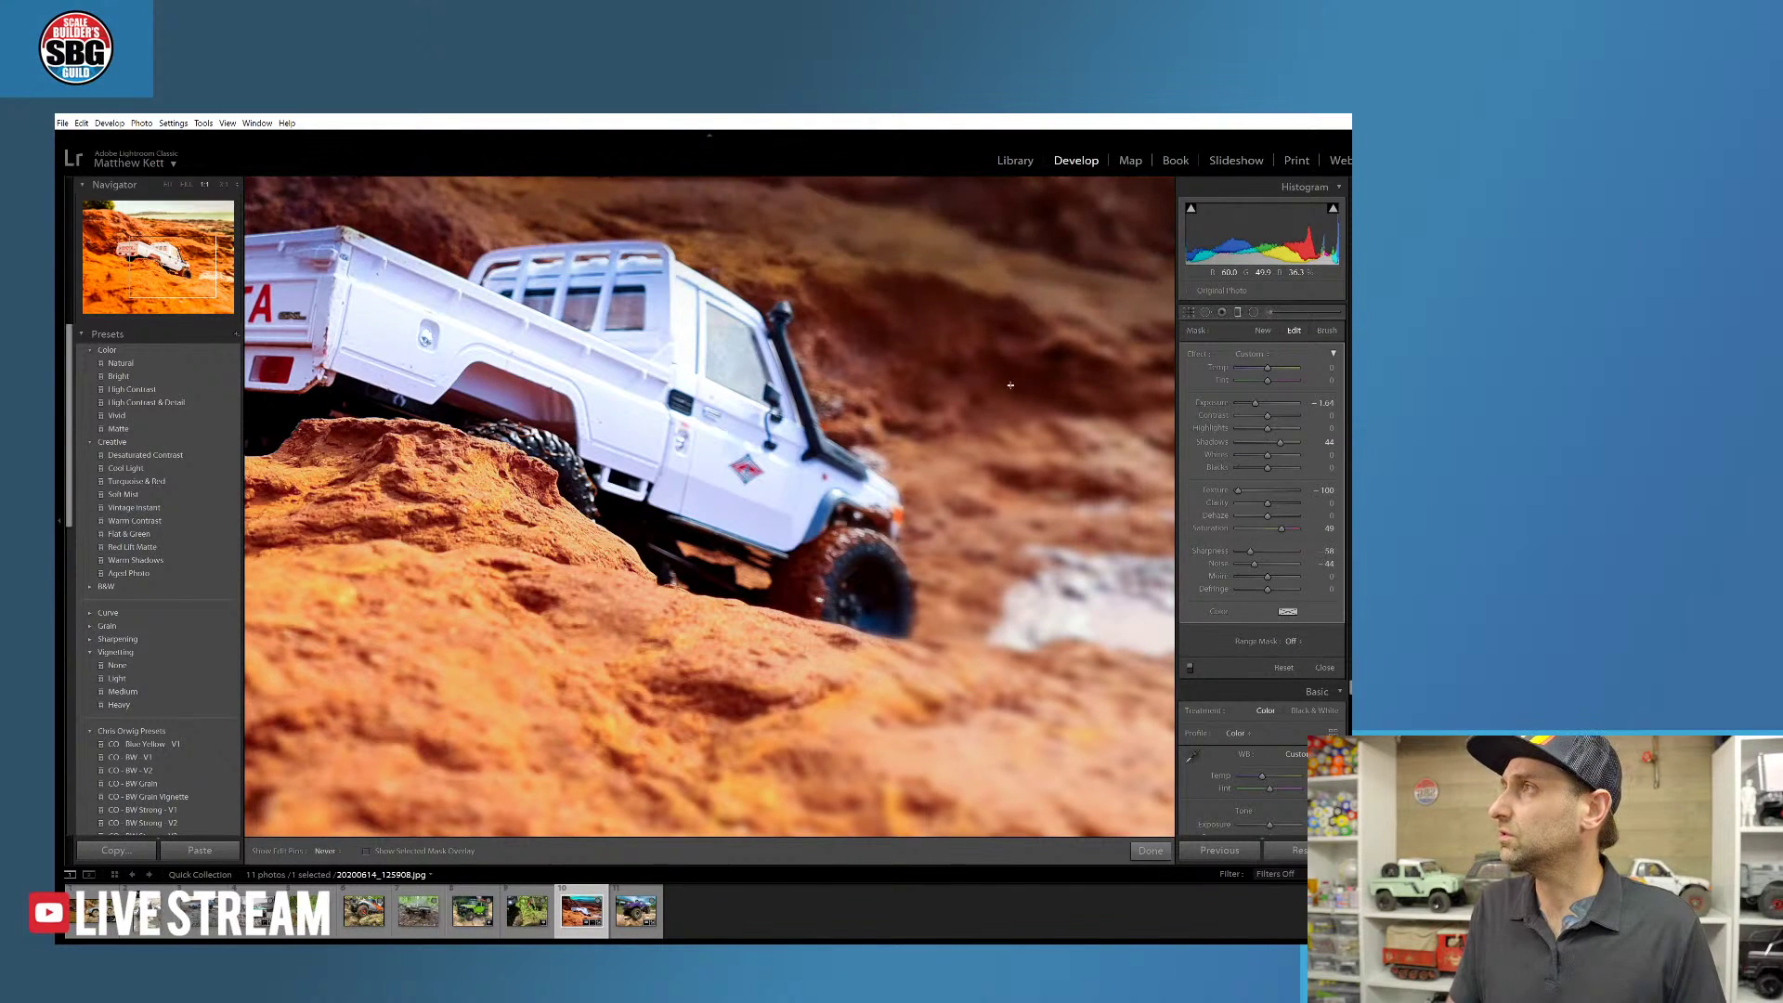
pyautogui.hotkey('ctrl', 'z')
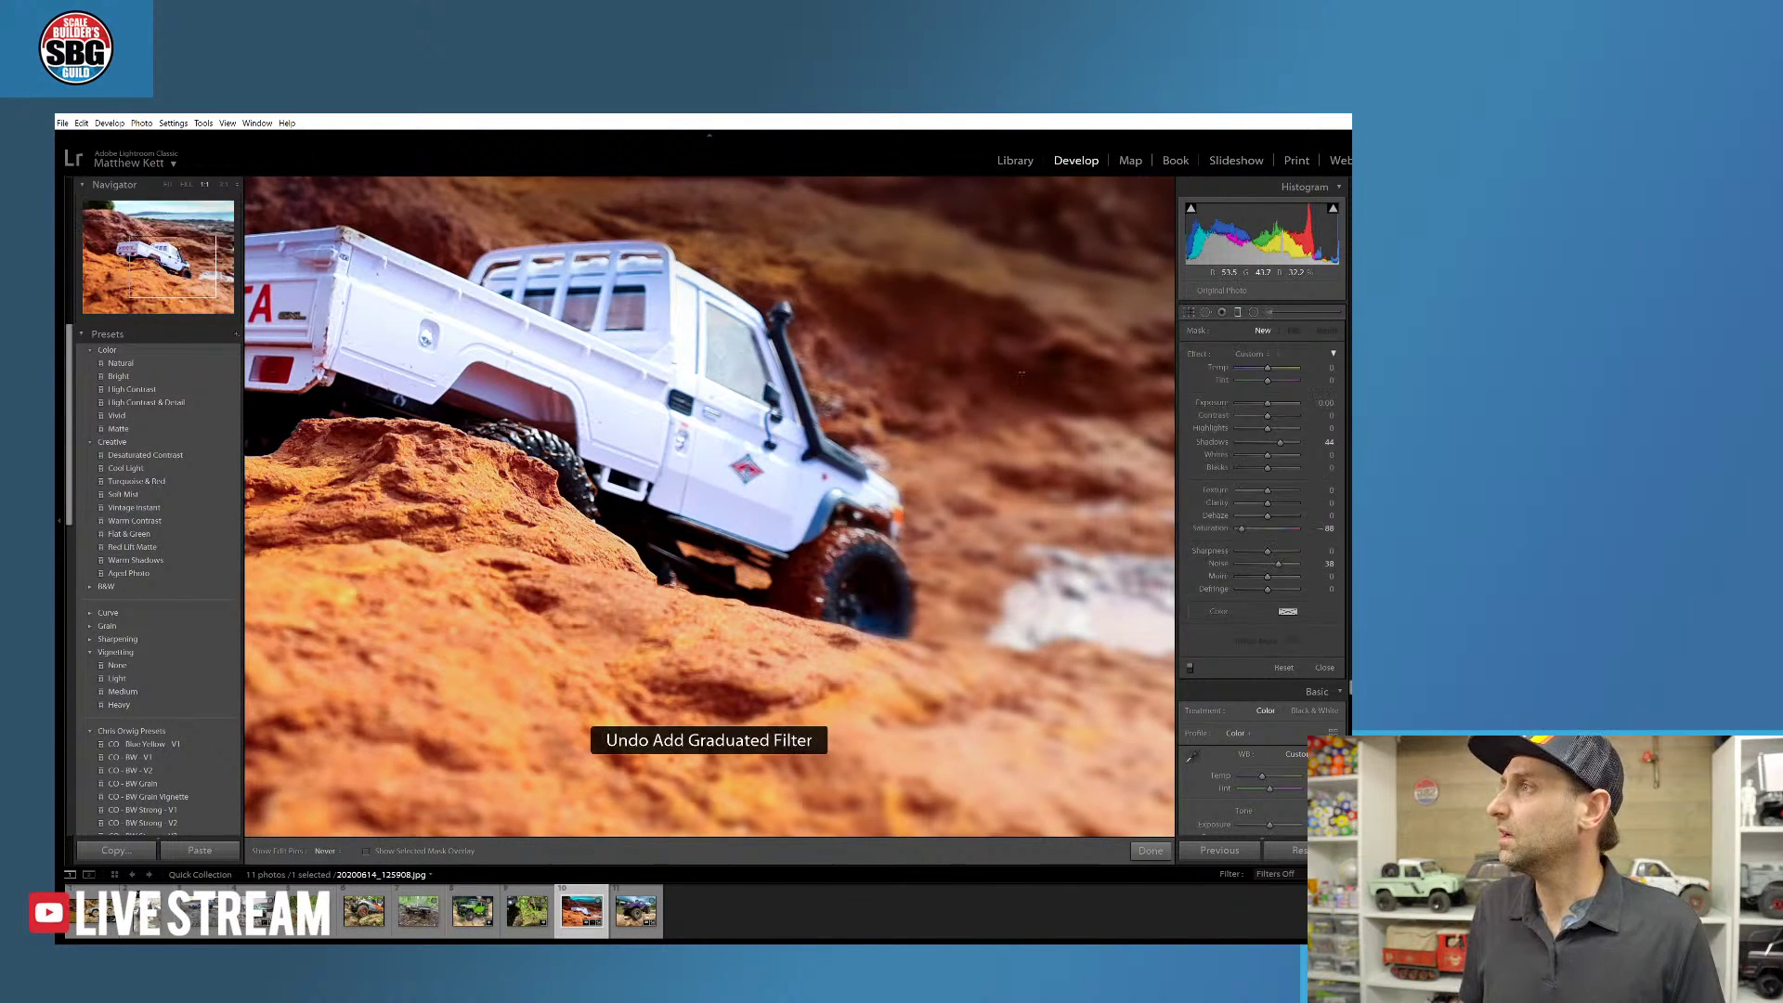
# - Inspect the blurred background up close, set Texture to -77 for new graduated filters, and close the filter tool
pyautogui.scroll(10, 1060, 471)
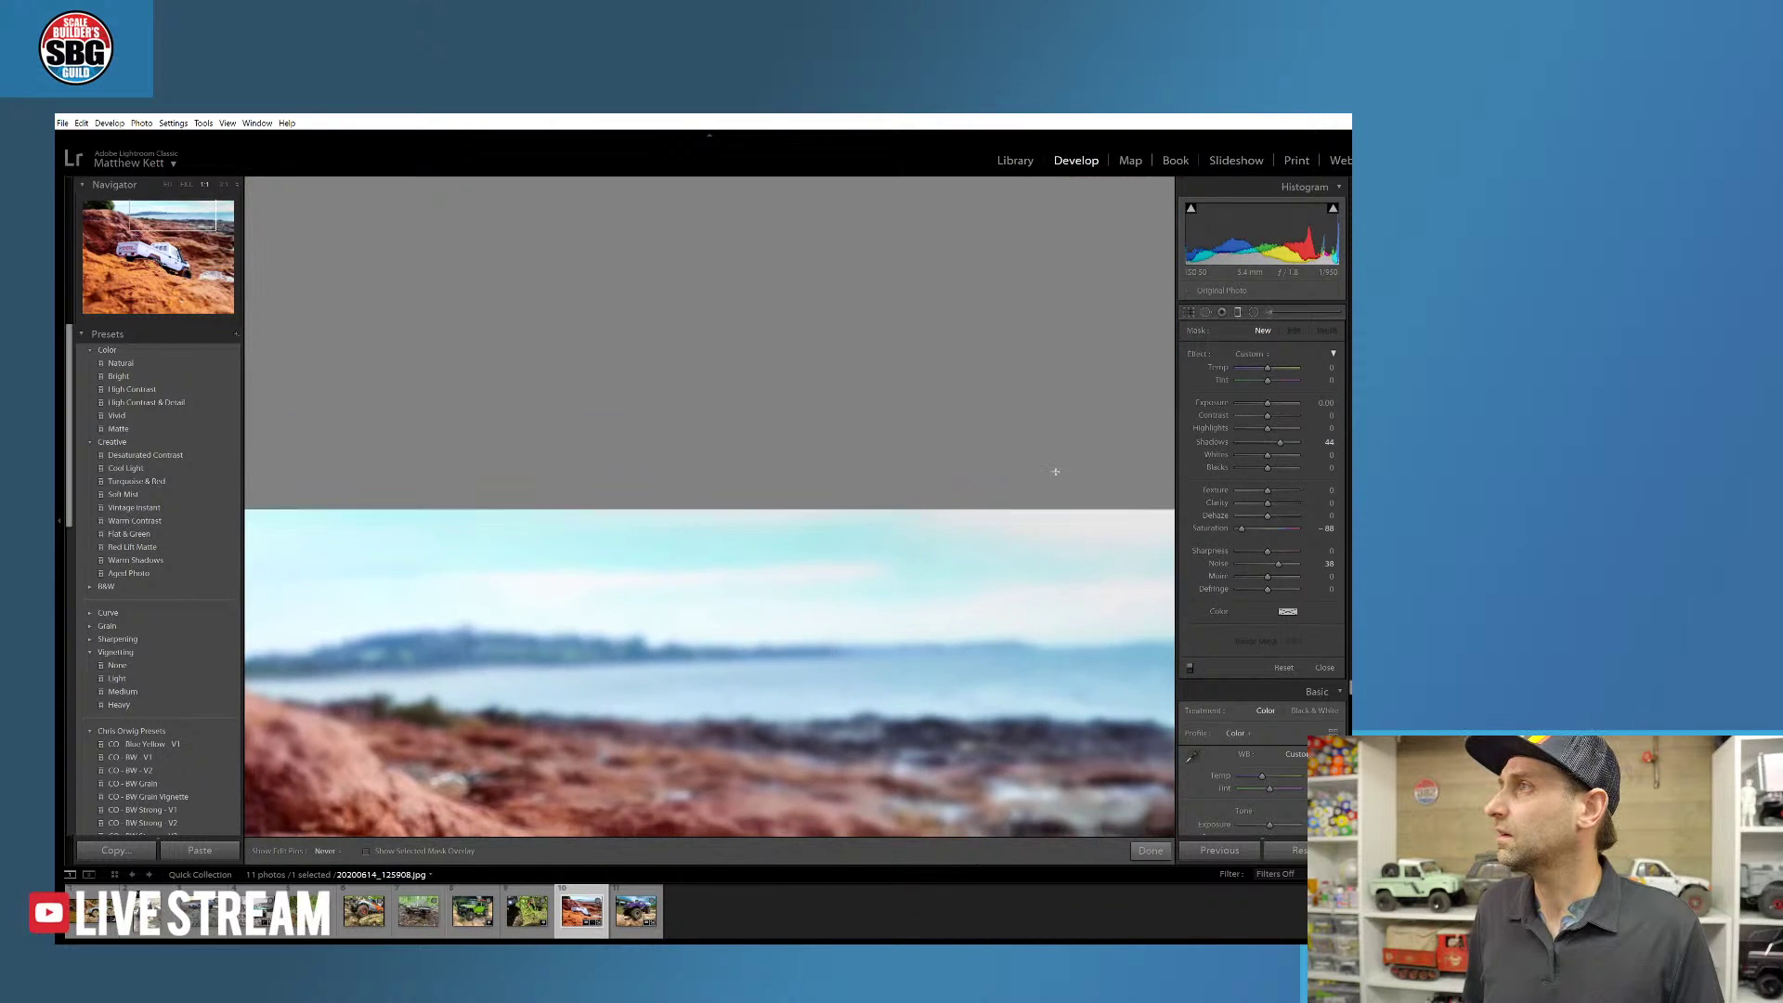
pyautogui.scroll(-10, 1055, 469)
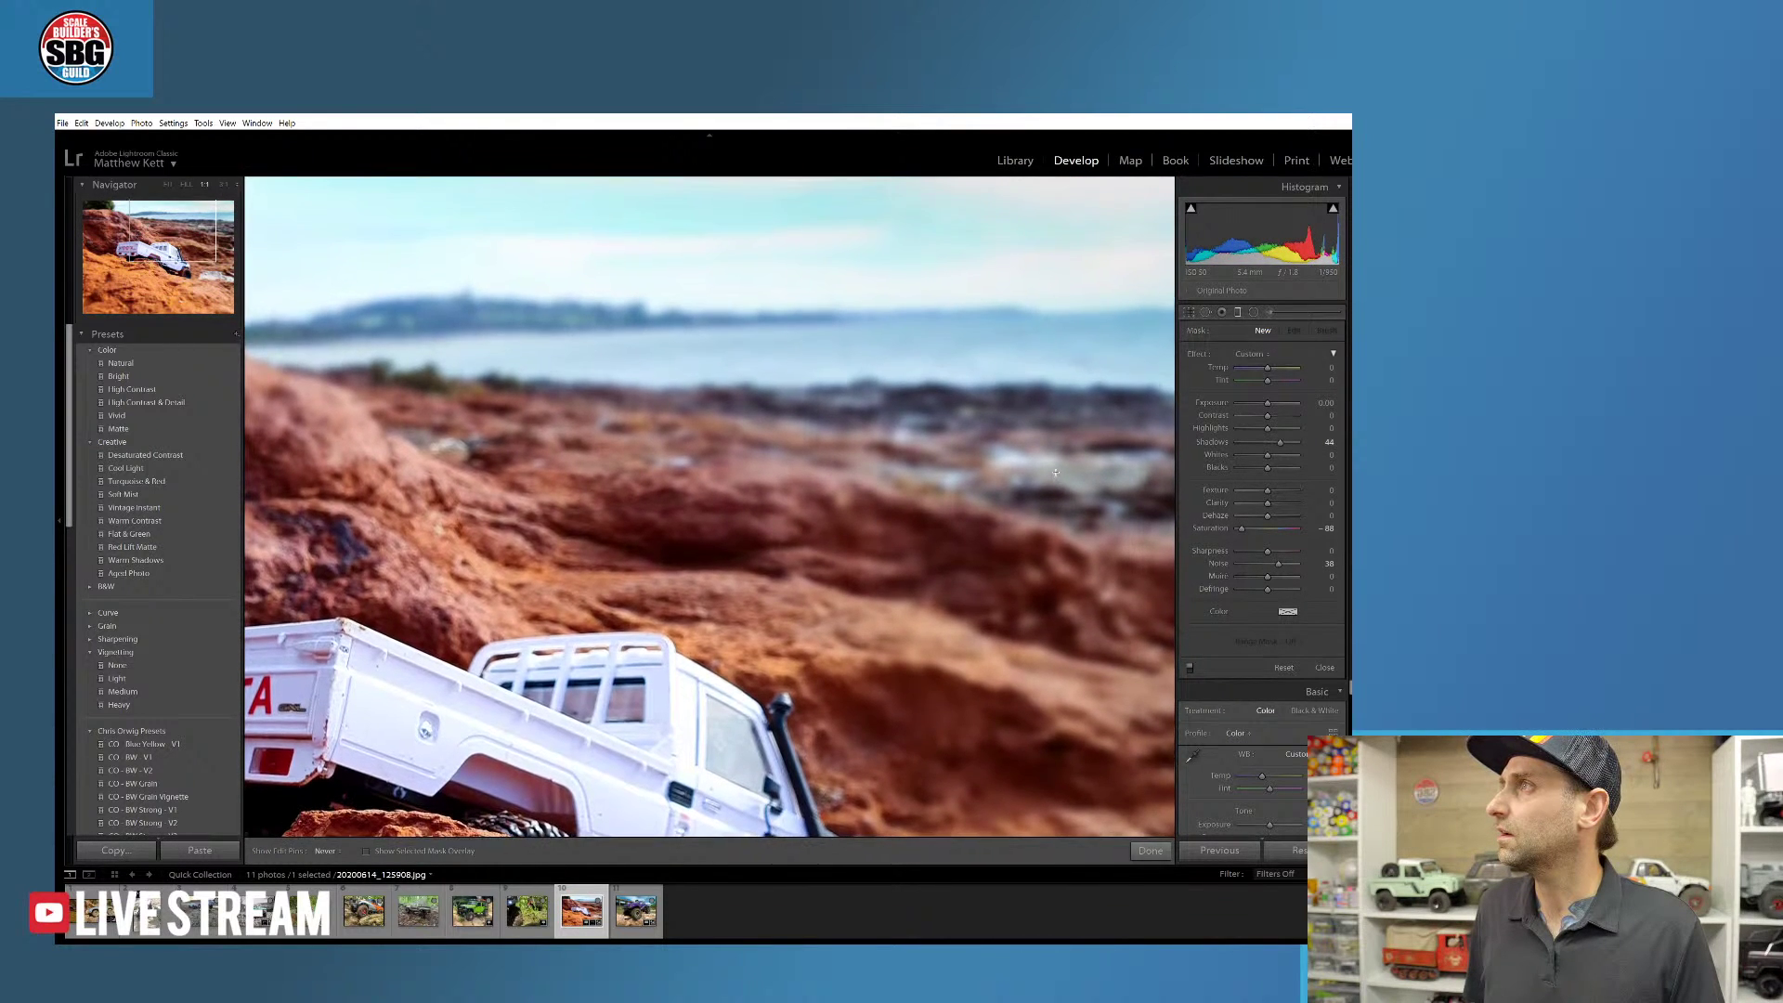
pyautogui.scroll(1, 1056, 470)
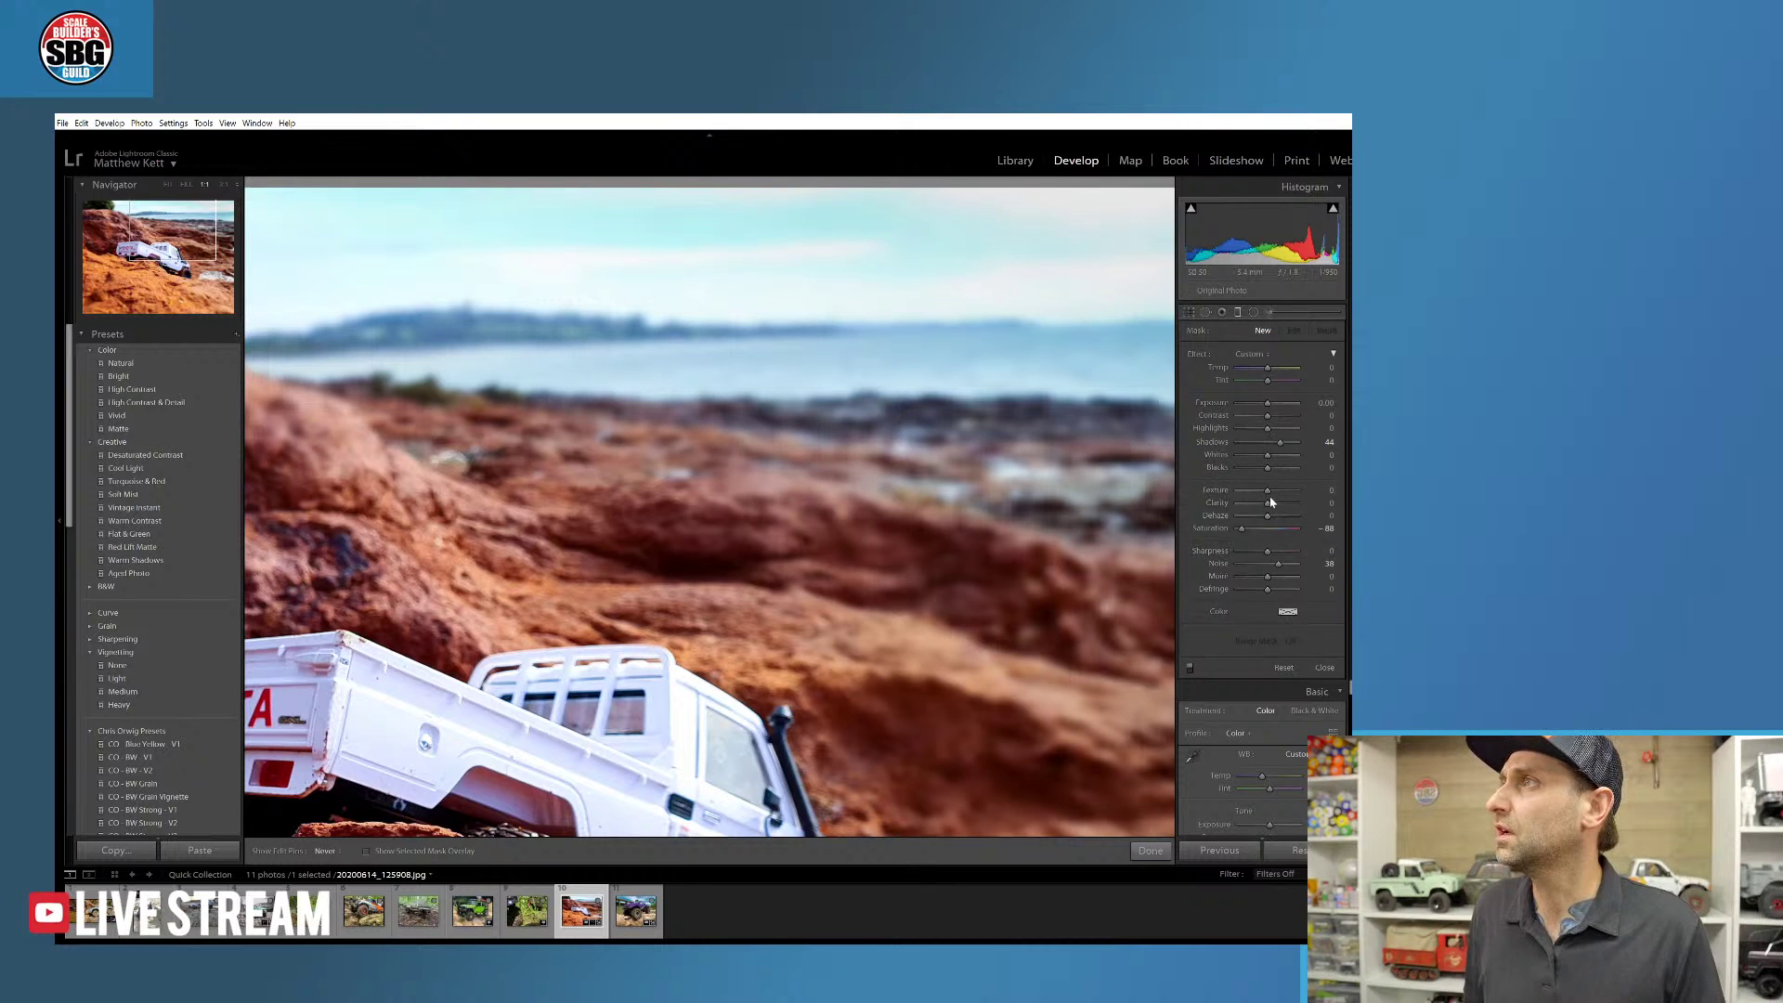
pyautogui.moveTo(1268, 491); pyautogui.dragTo(1241, 496)
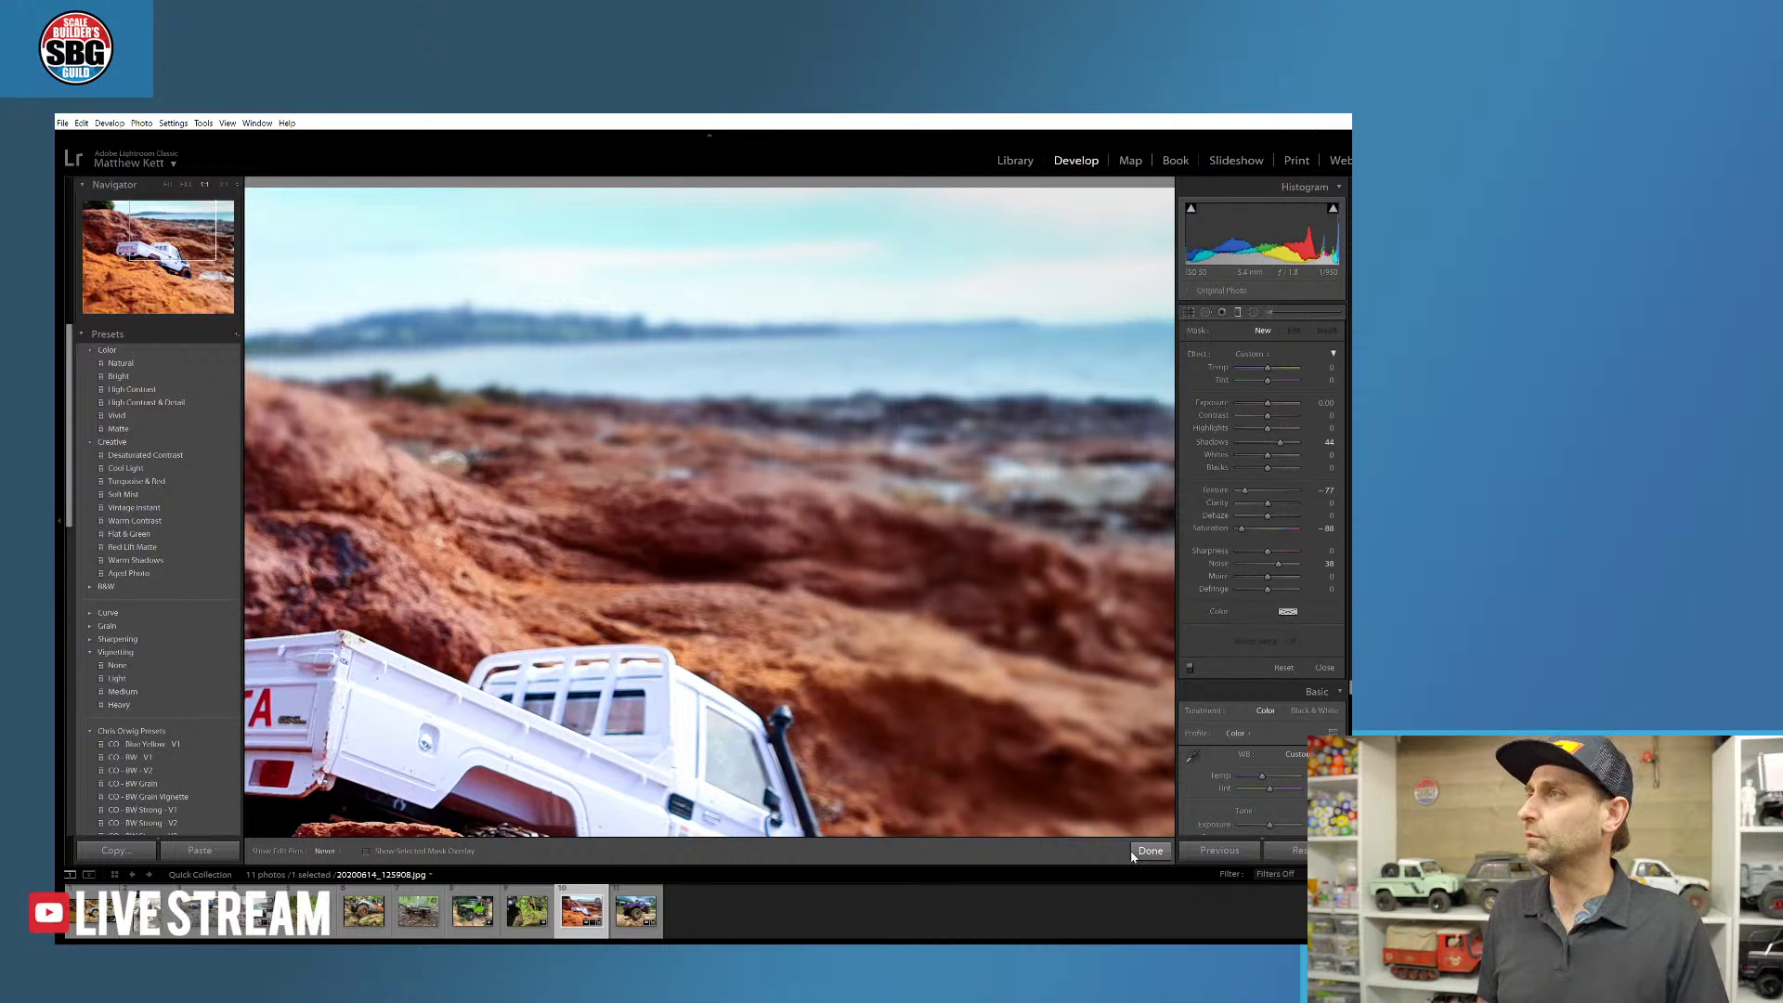
pyautogui.click(1146, 853)
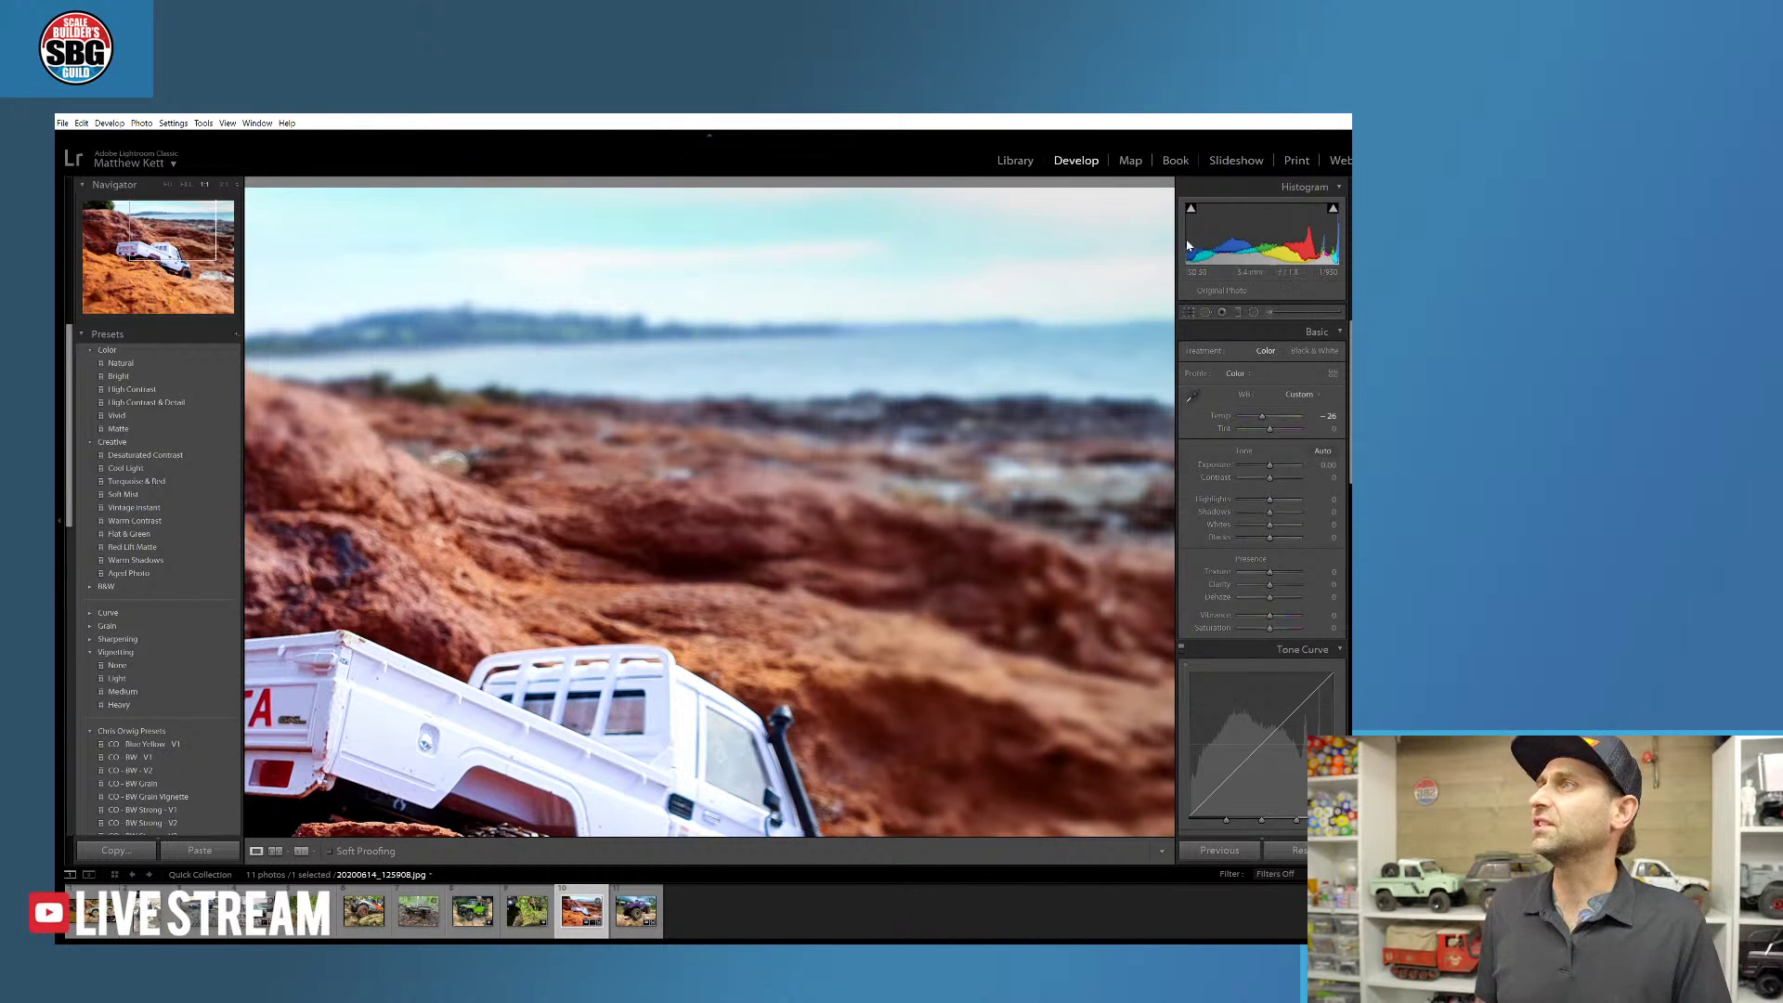
# - Set the whole Toyota photo's Clarity to +12 and raise its Texture slightly
pyautogui.click(815, 339)
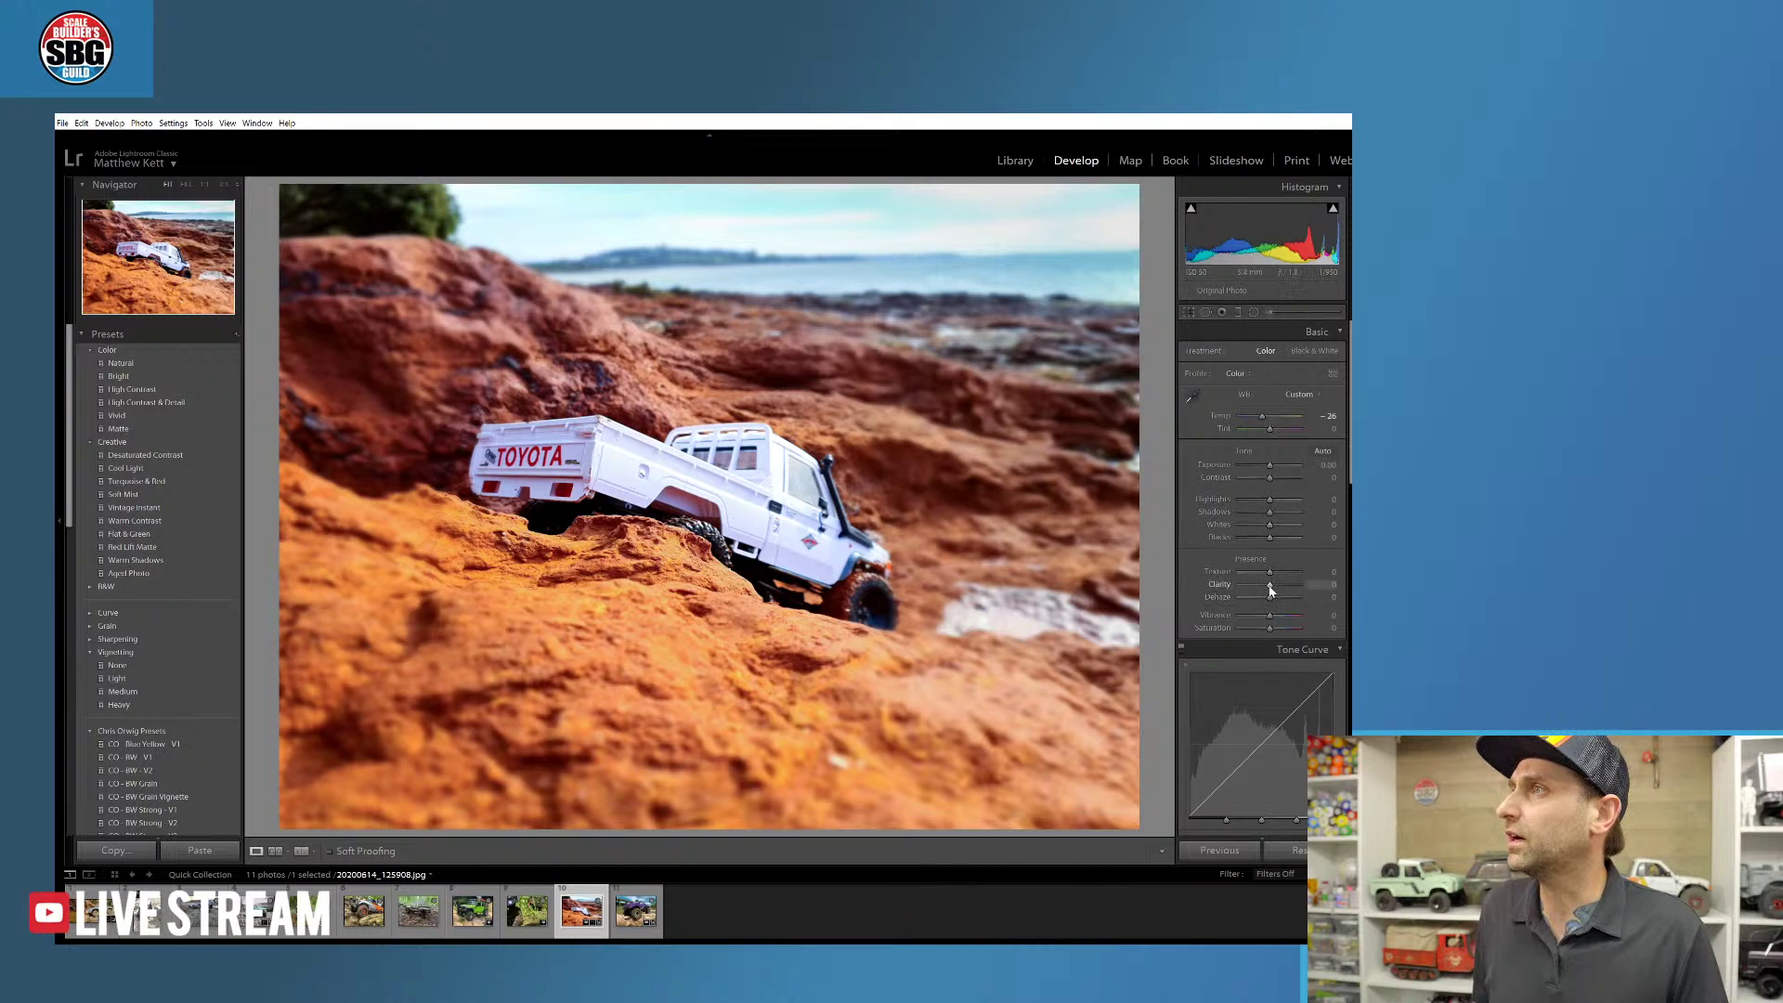
pyautogui.moveTo(1271, 590); pyautogui.dragTo(1272, 594)
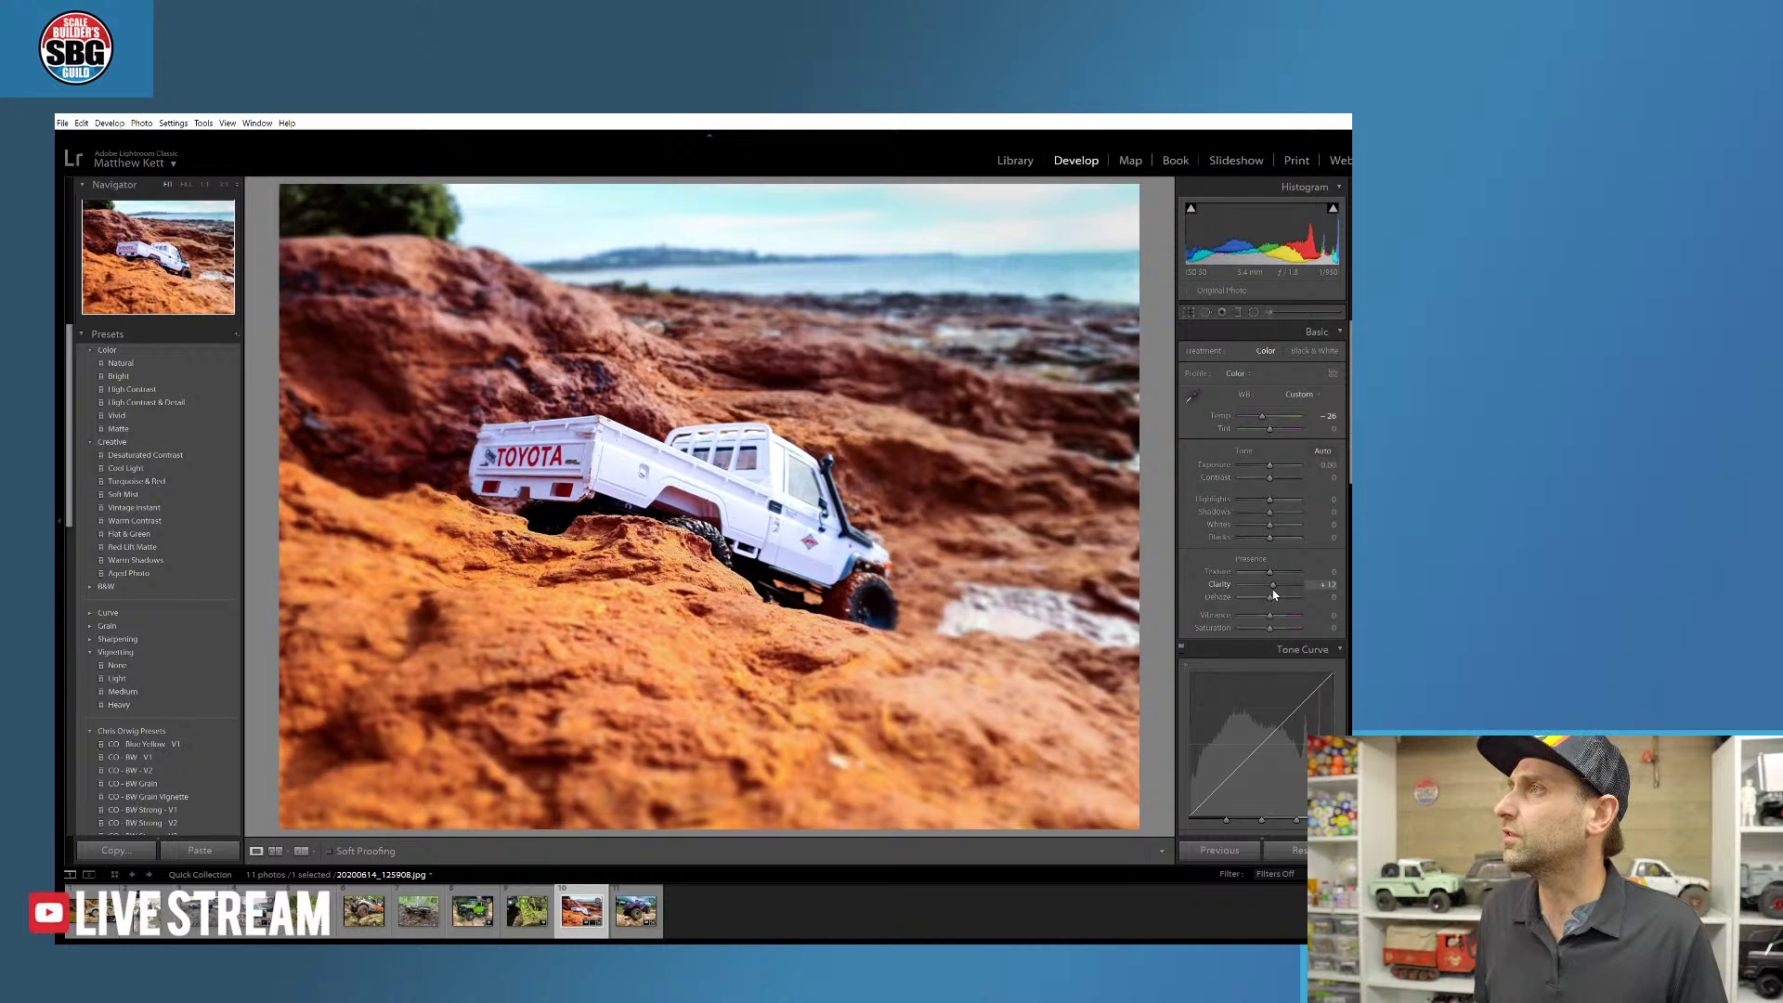
pyautogui.moveTo(1269, 572); pyautogui.dragTo(1274, 584)
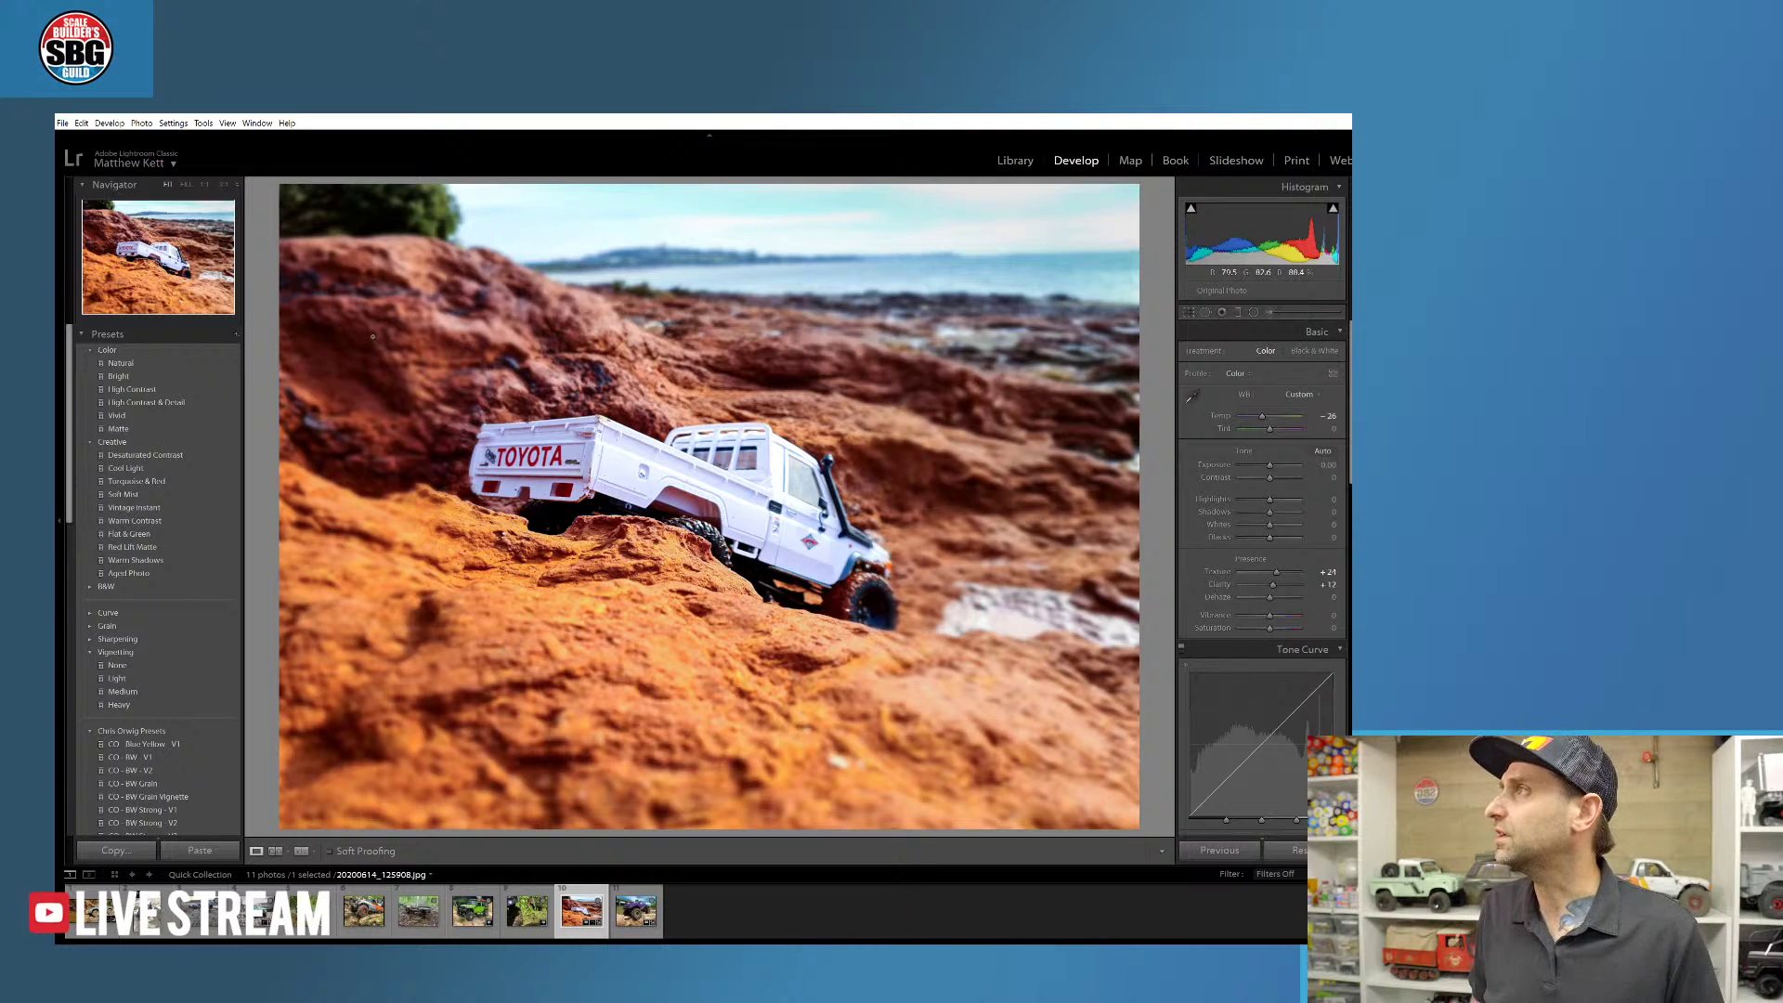
# - Adjust the HSL saturation of the Toyota photo to Red +22, Orange +12, Yellow -37 and Purple -100
pyautogui.scroll(-6, 1198, 736)
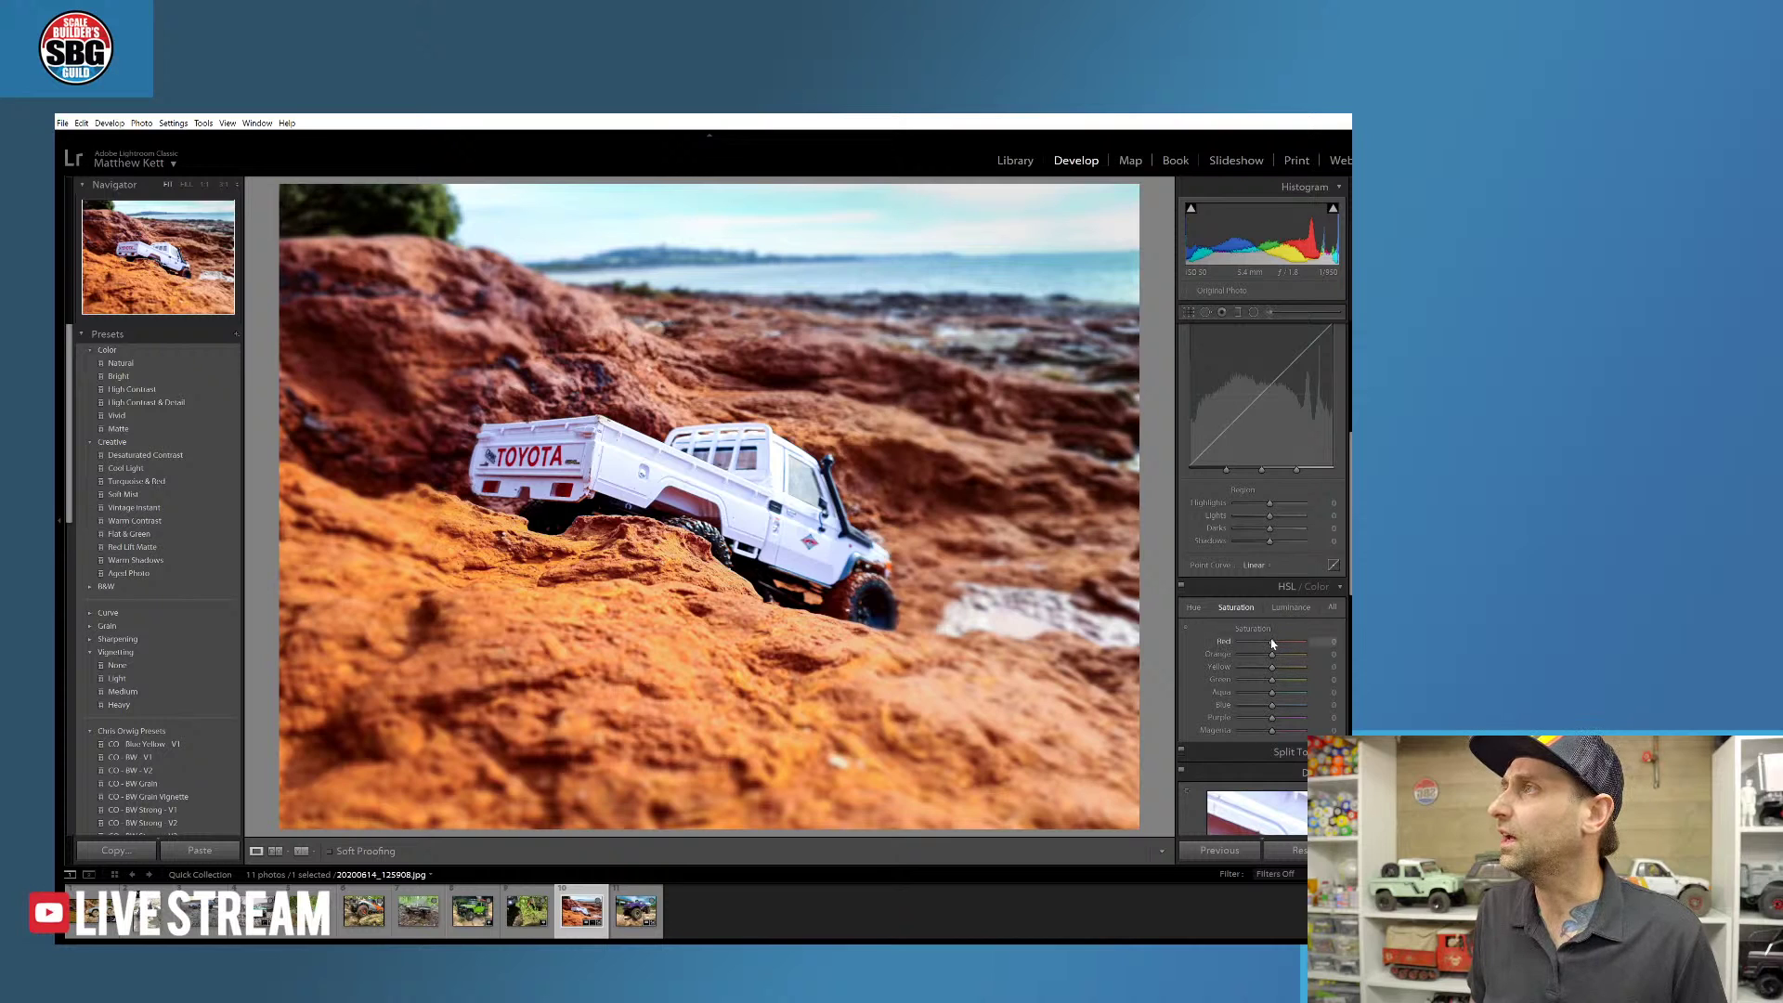
pyautogui.moveTo(1272, 643)
pyautogui.mouseDown()
pyautogui.moveTo(1303, 656)
pyautogui.moveTo(1276, 655)
pyautogui.mouseUp()
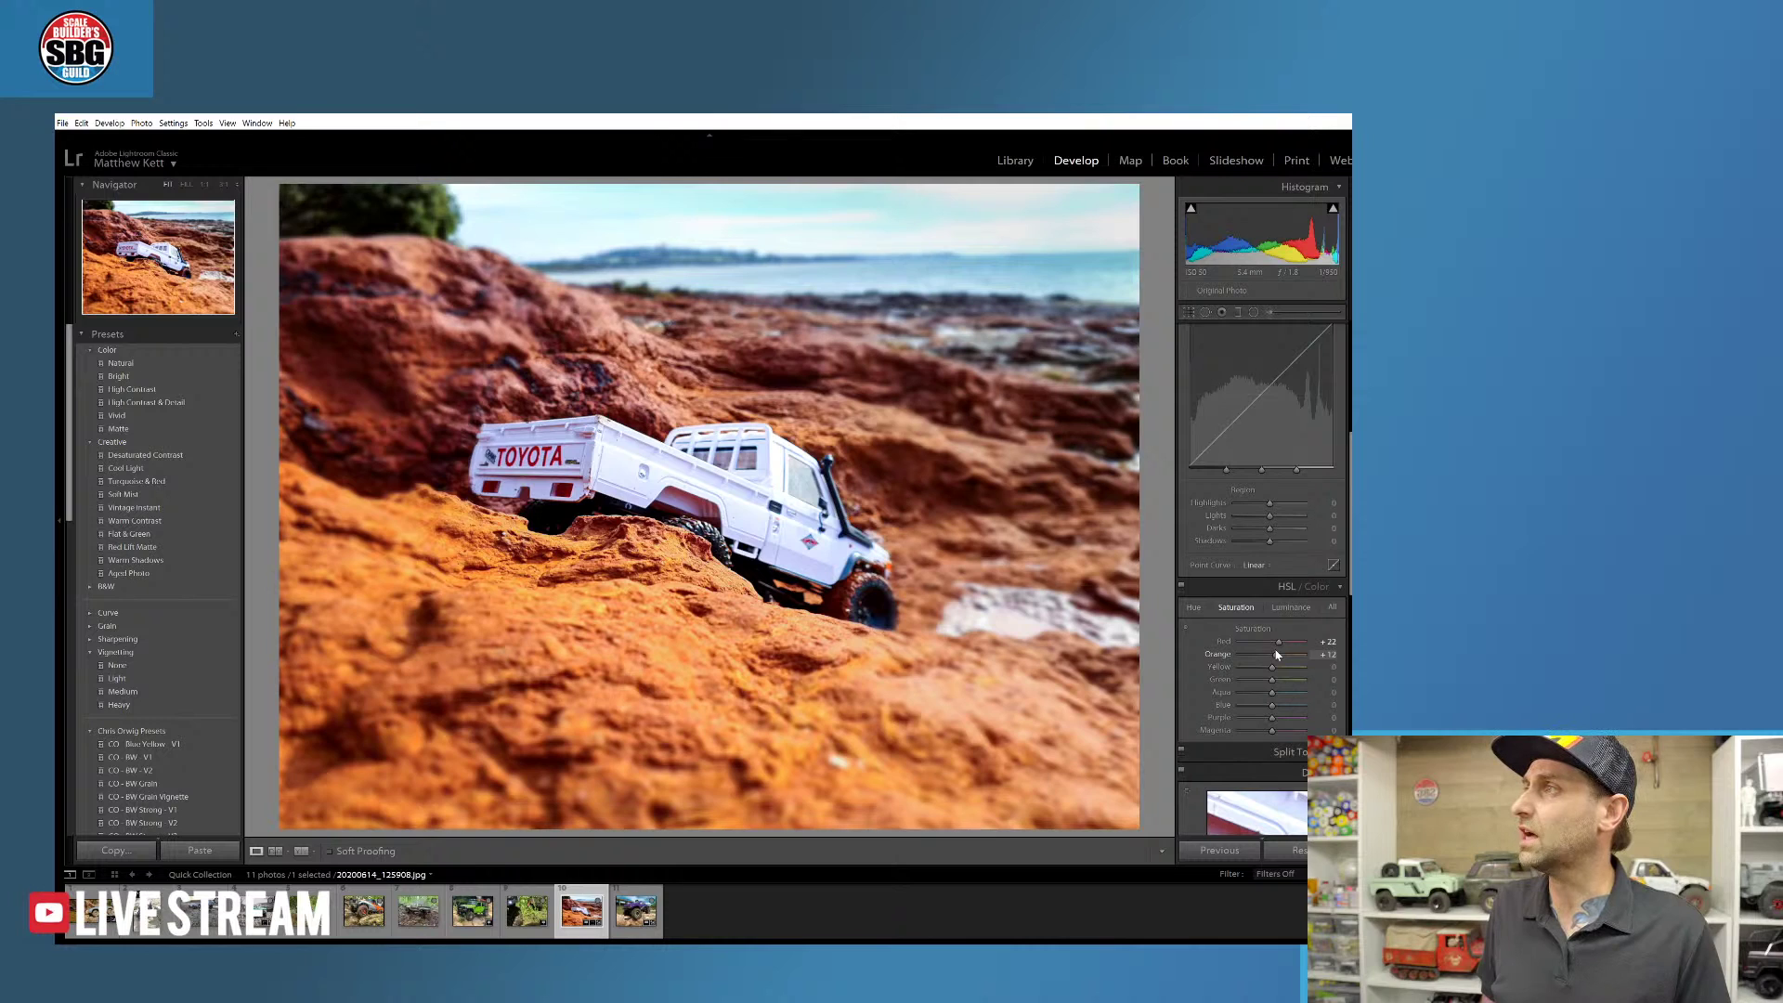
pyautogui.moveTo(1271, 669); pyautogui.dragTo(1233, 717)
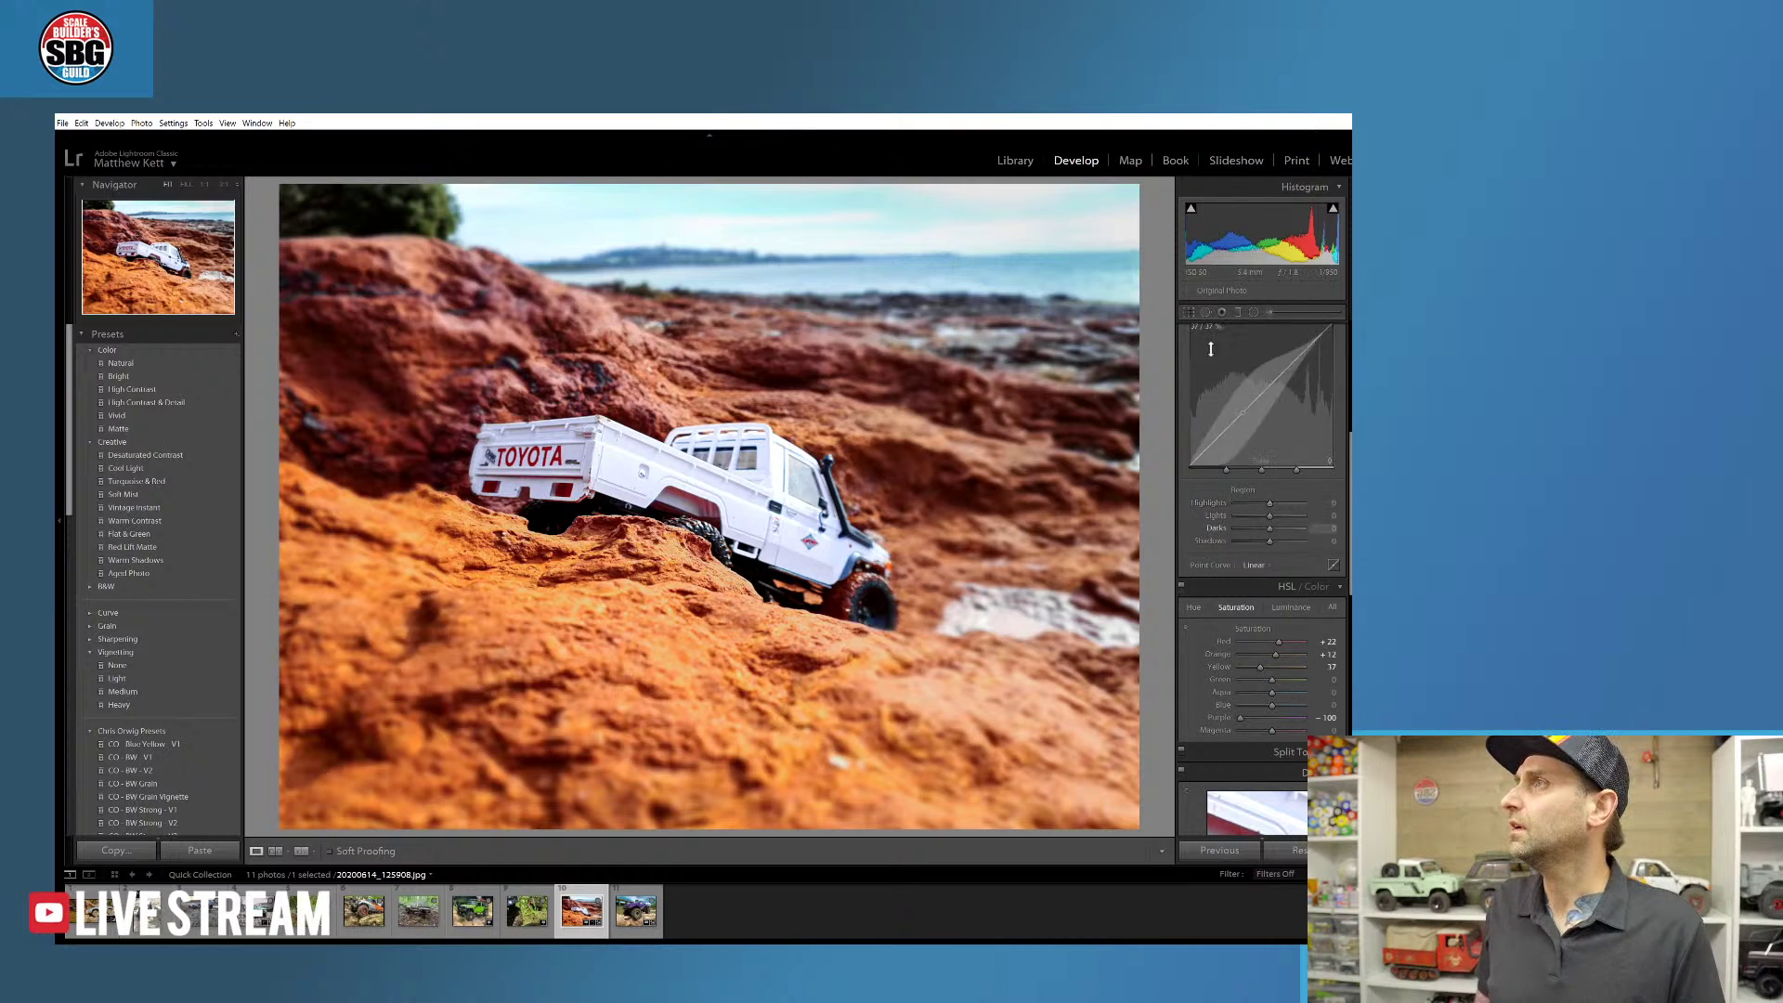
# - Add an inverted radial filter with Saturation 0 and place it over the foreground rocks below and beside the Toyota
pyautogui.click(1253, 313)
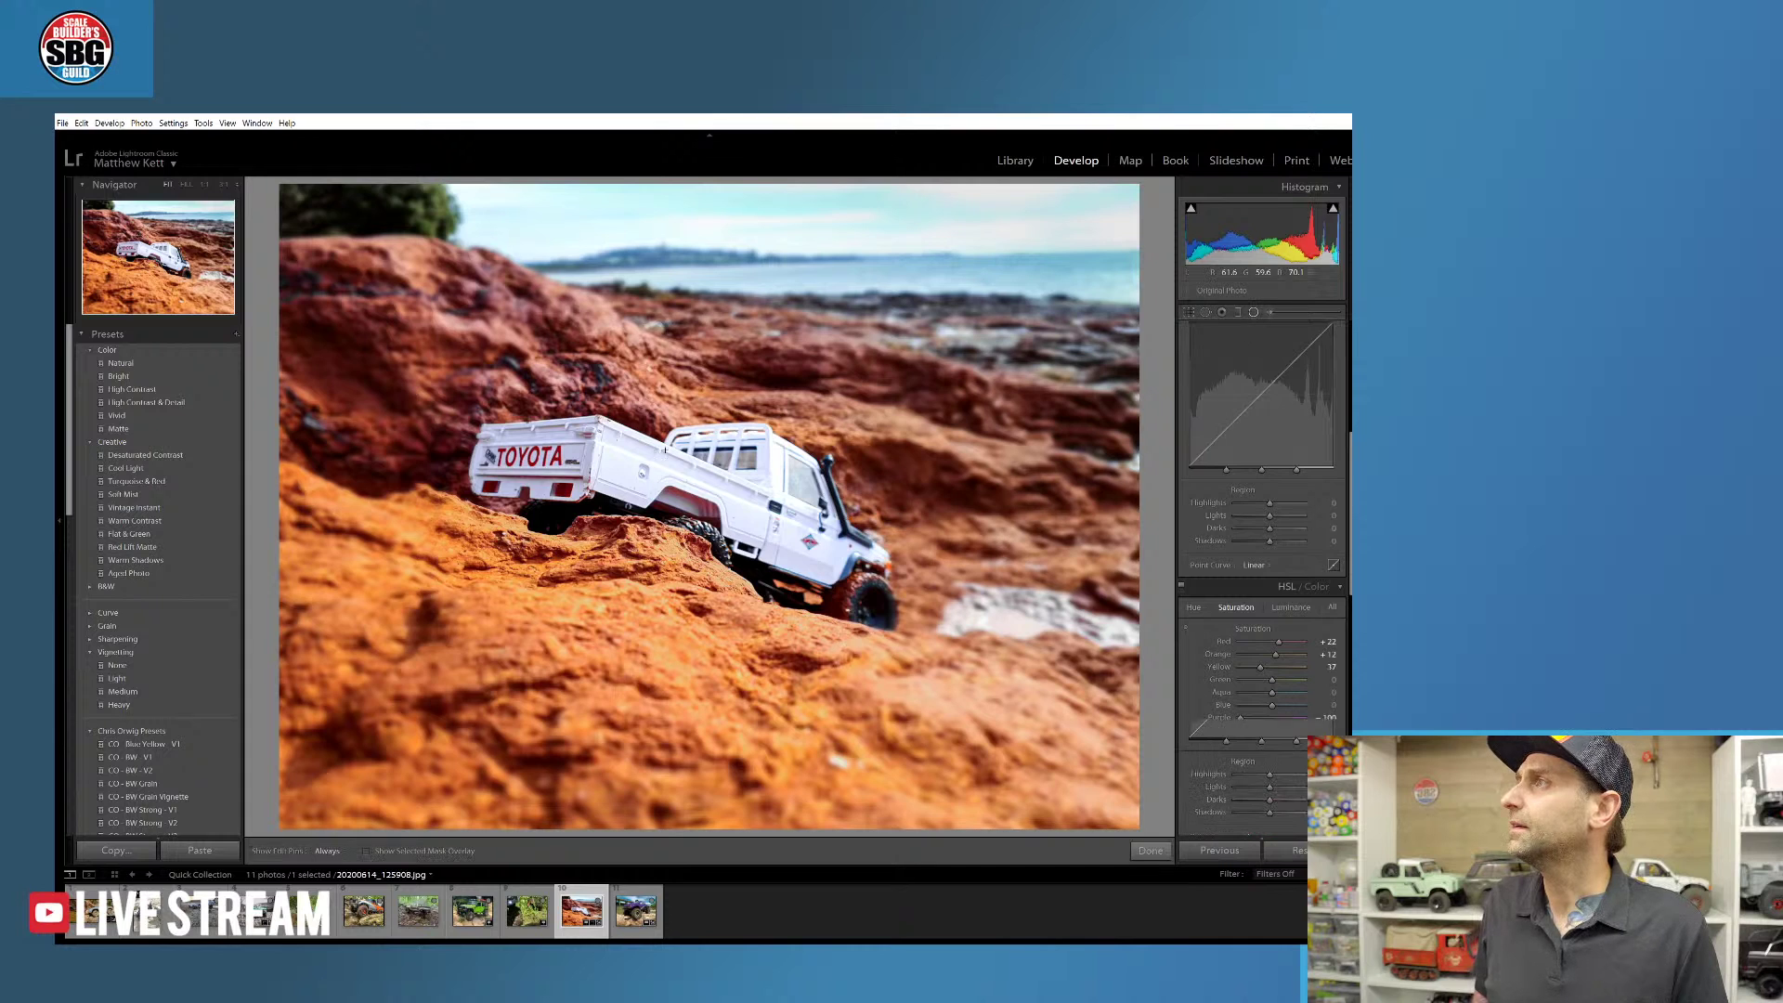
pyautogui.moveTo(738, 511); pyautogui.dragTo(788, 554)
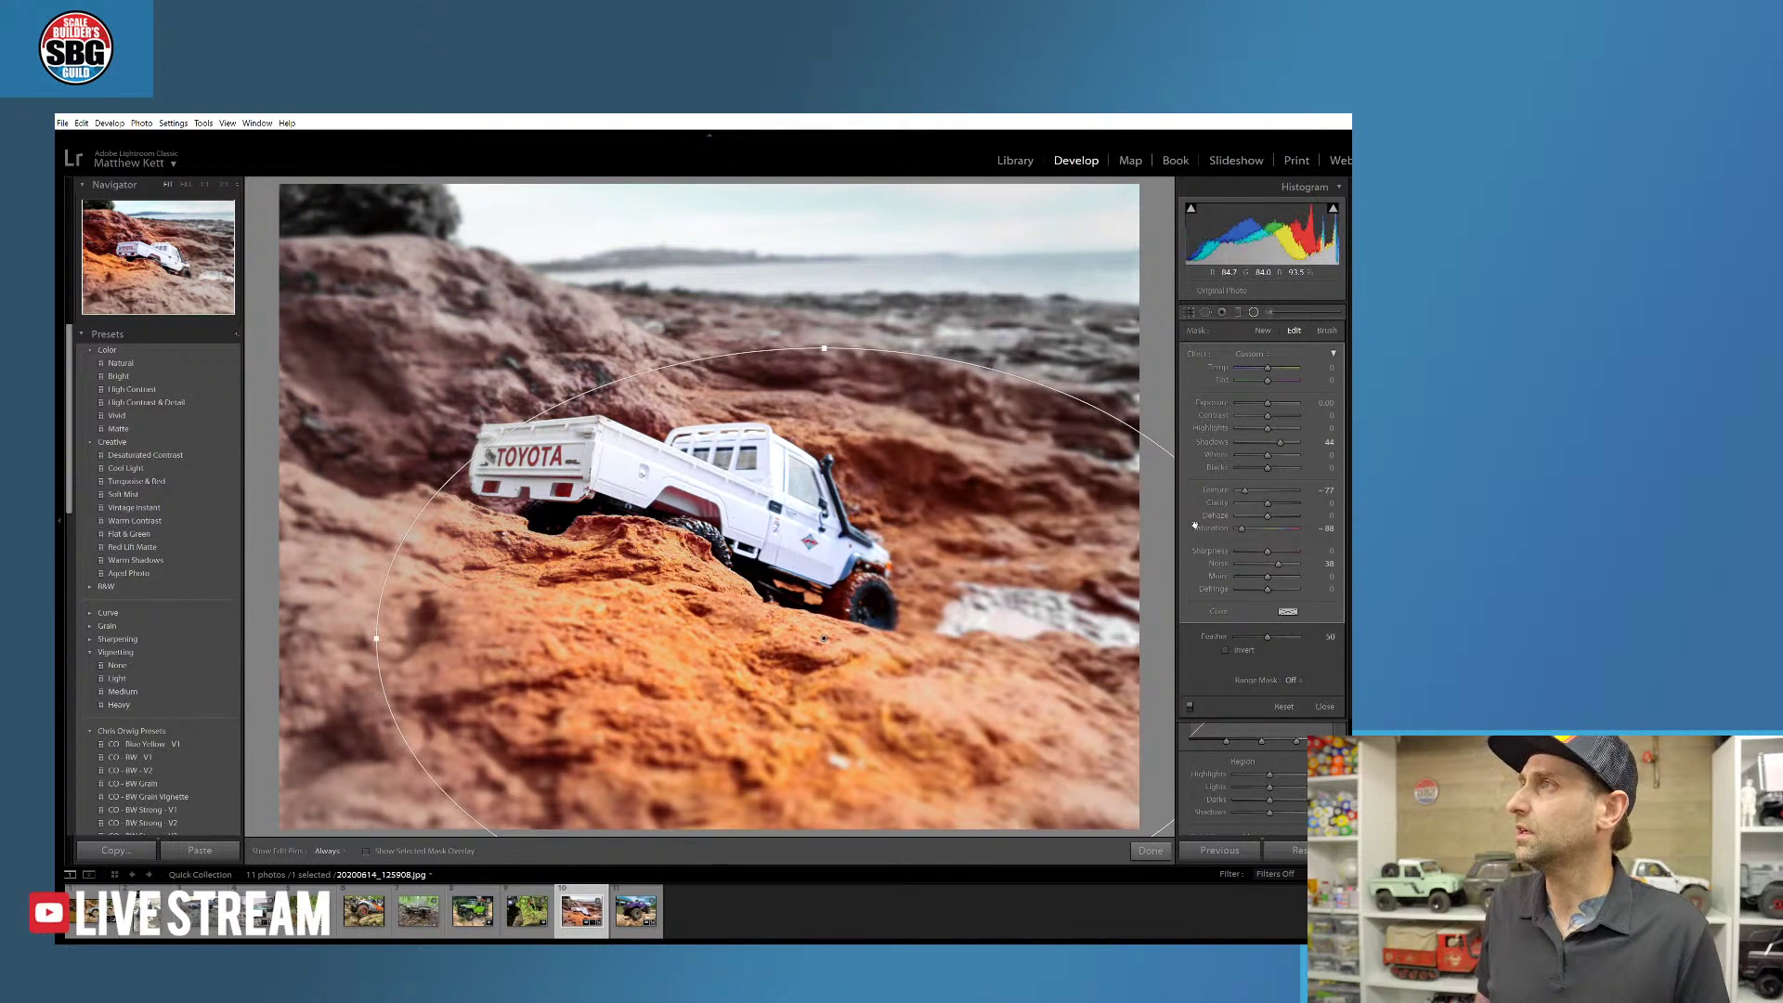
pyautogui.click(1226, 650)
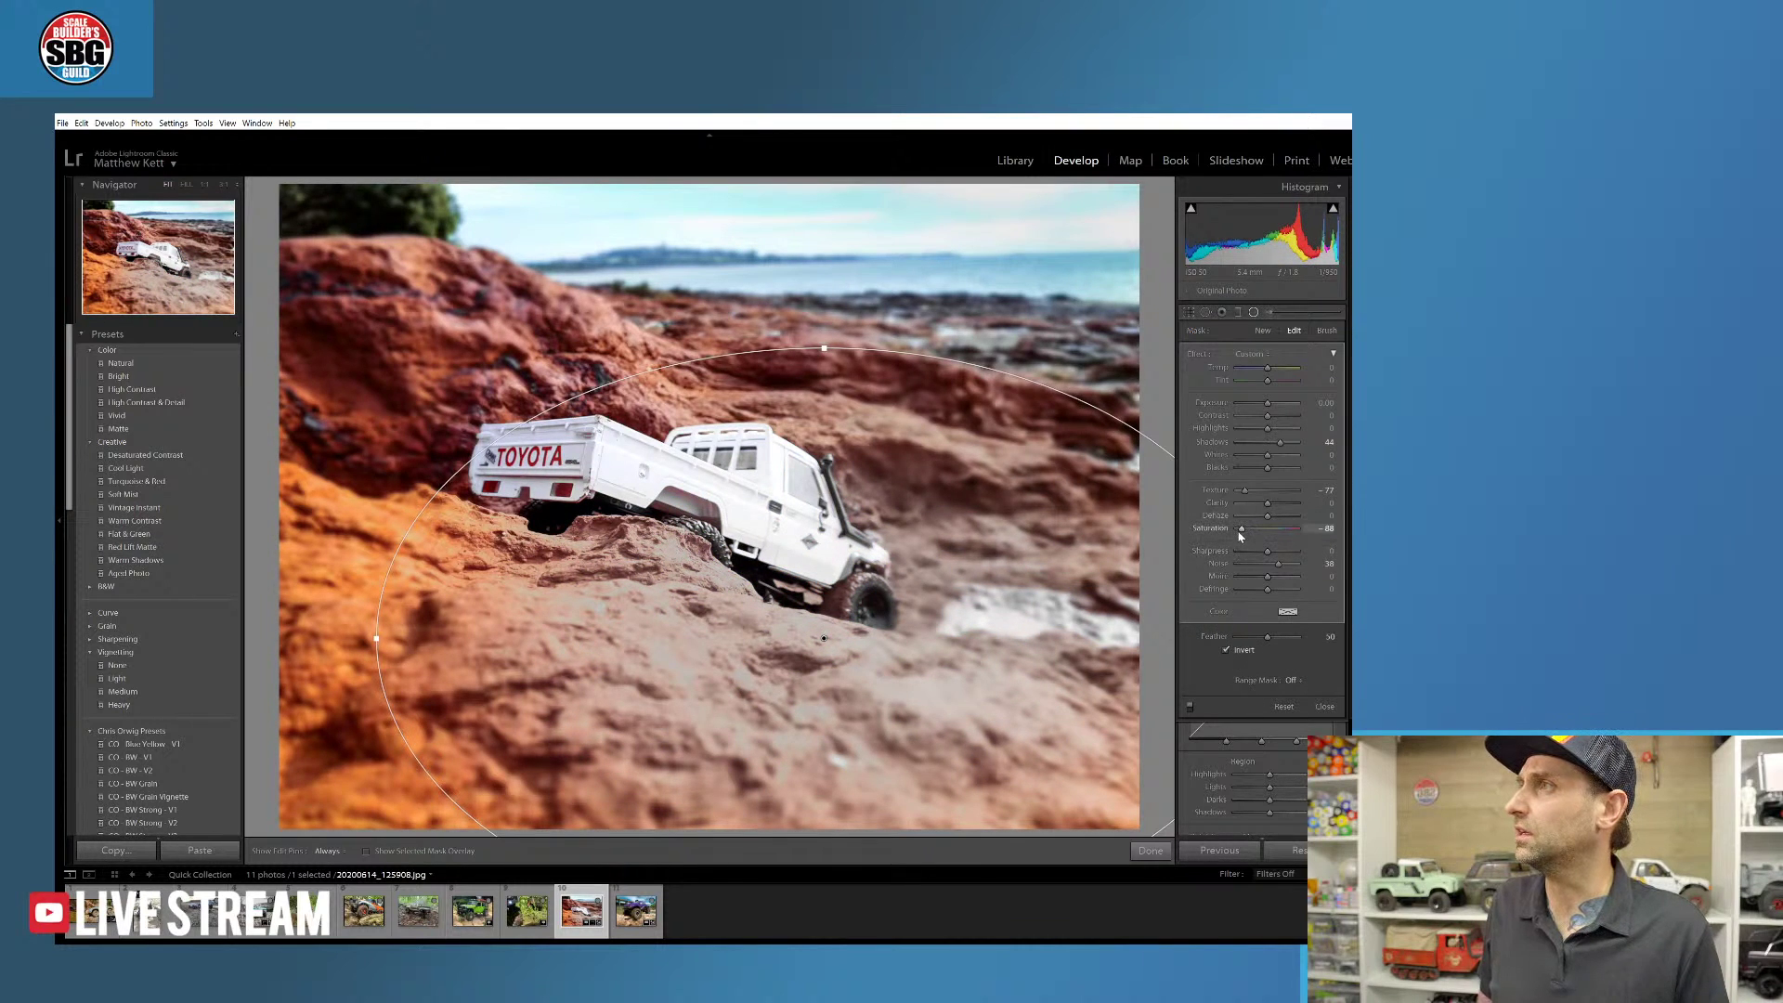
pyautogui.moveTo(1240, 529); pyautogui.dragTo(1270, 531)
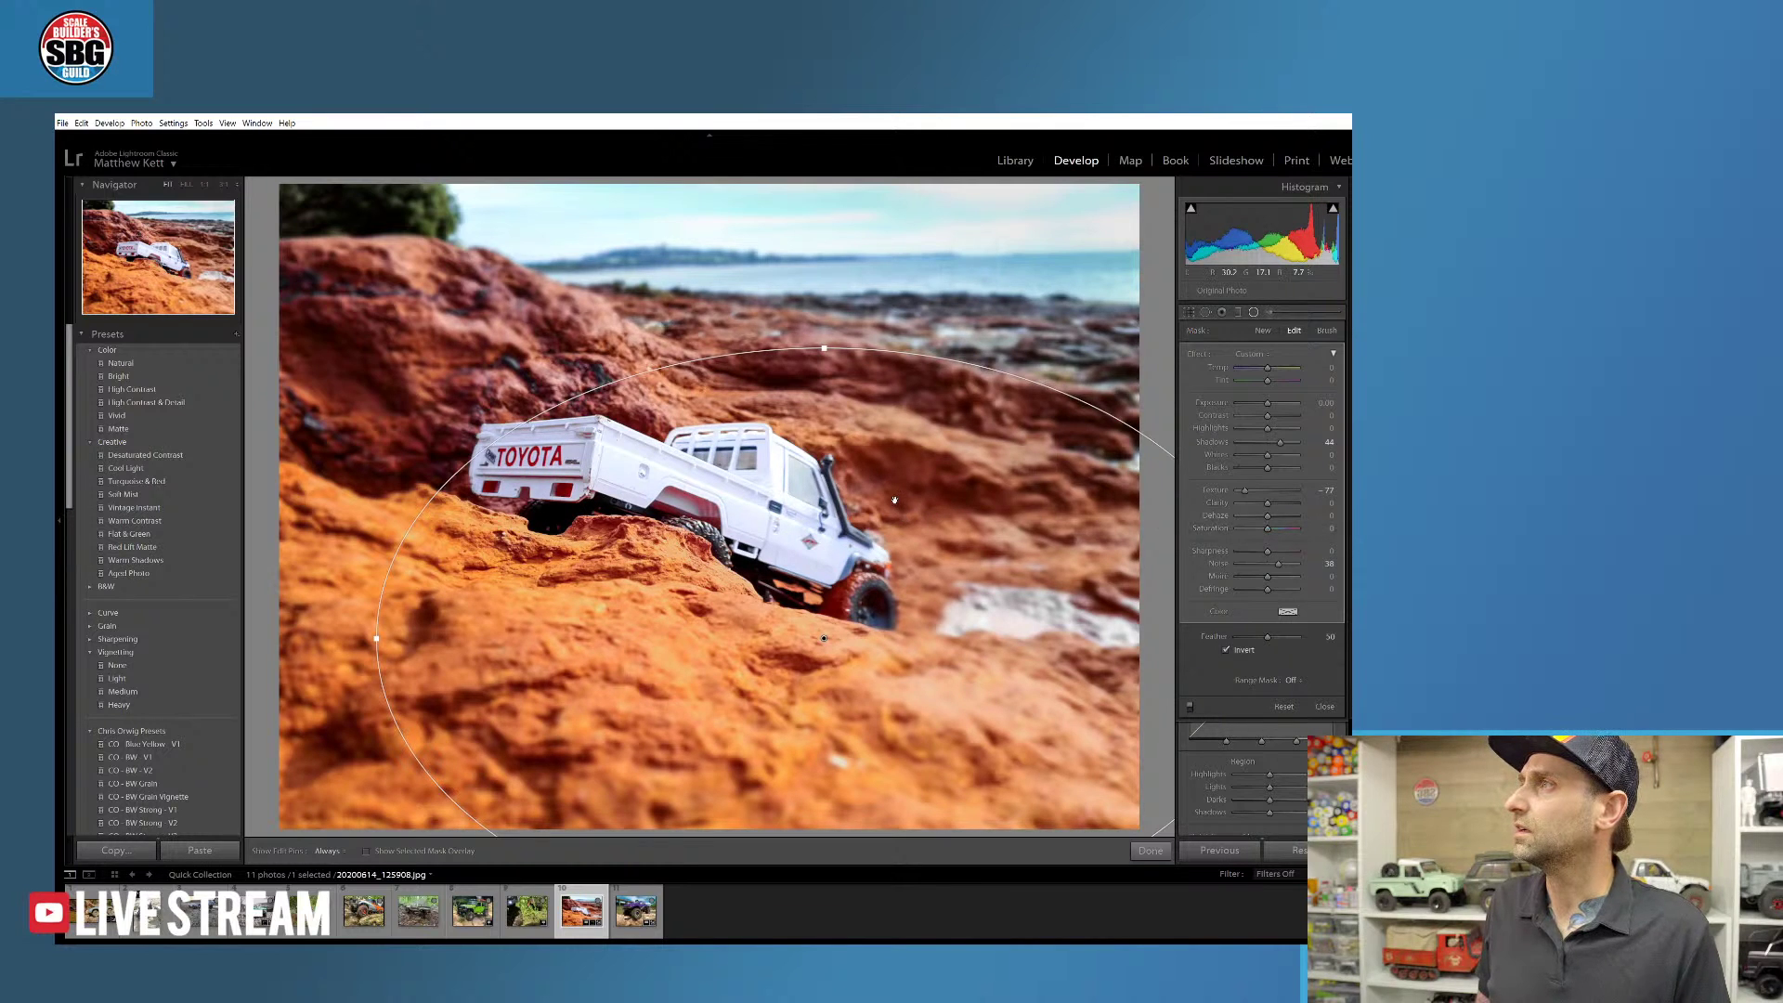
pyautogui.moveTo(869, 605); pyautogui.dragTo(1036, 835)
pyautogui.moveTo(1042, 672); pyautogui.dragTo(1077, 711)
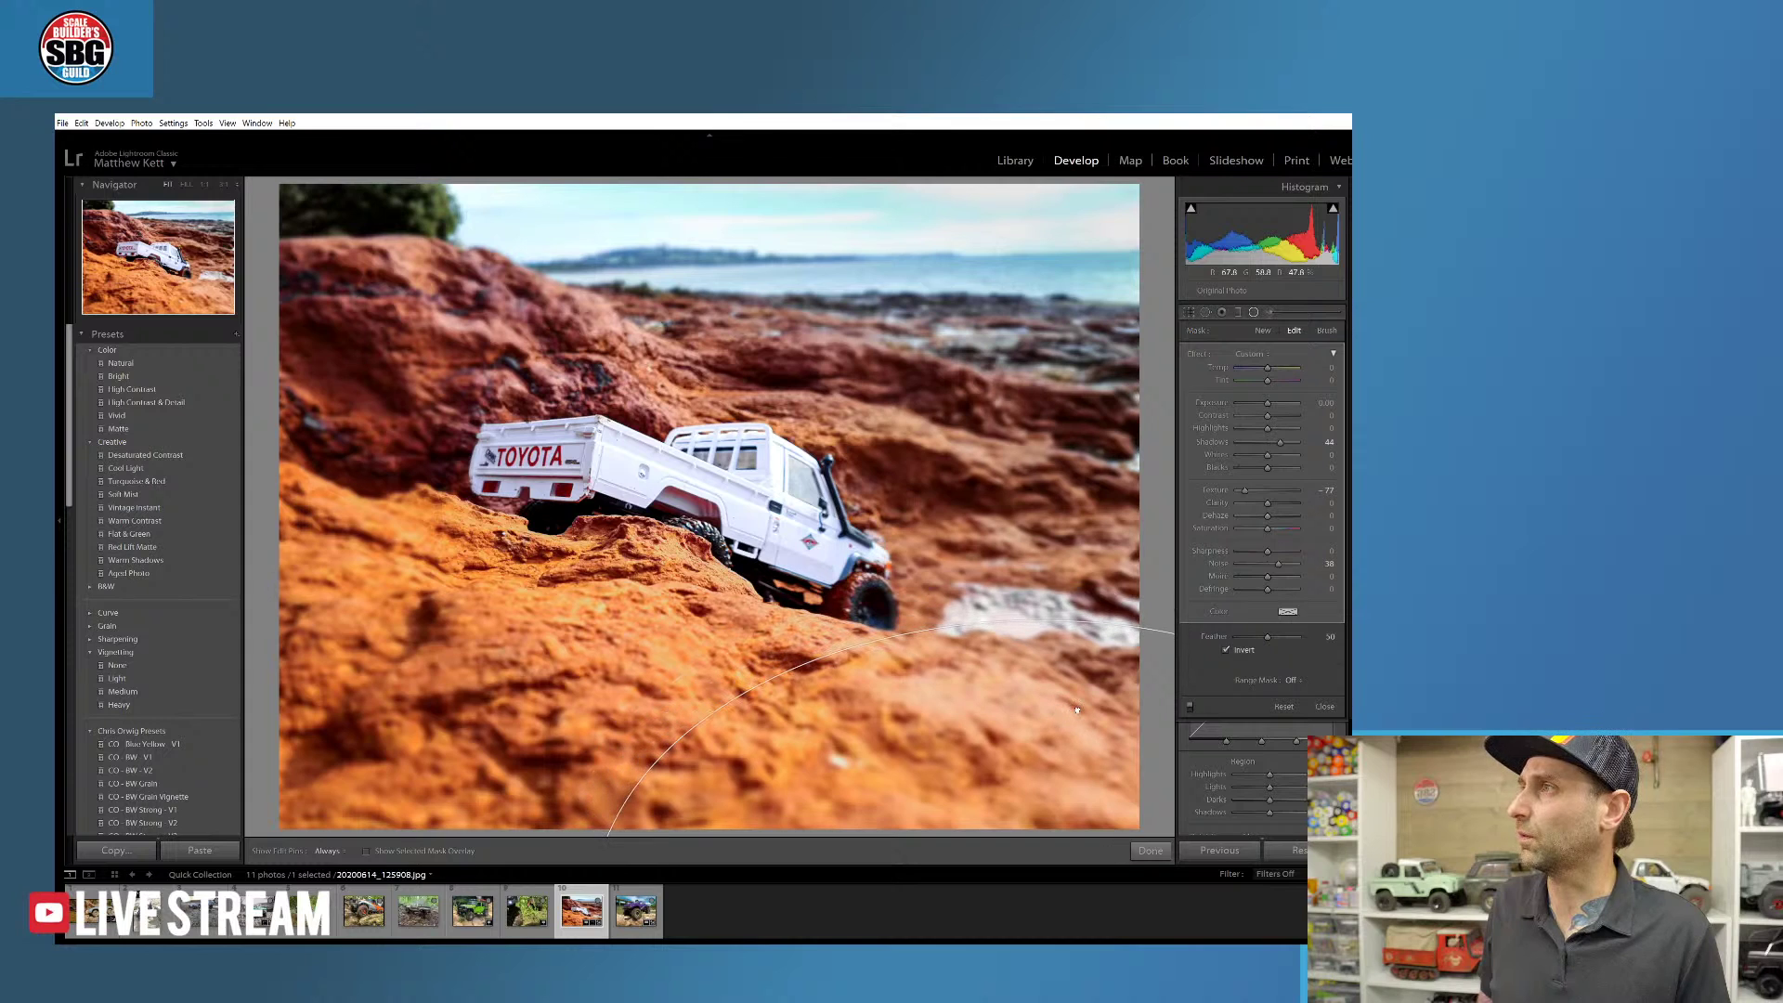
# - Set the foreground radial filter's Exposure to -0.71, Contrast to 35 and Sharpness to about -53, and close the filter tool
pyautogui.moveTo(1267, 402); pyautogui.dragTo(1284, 418)
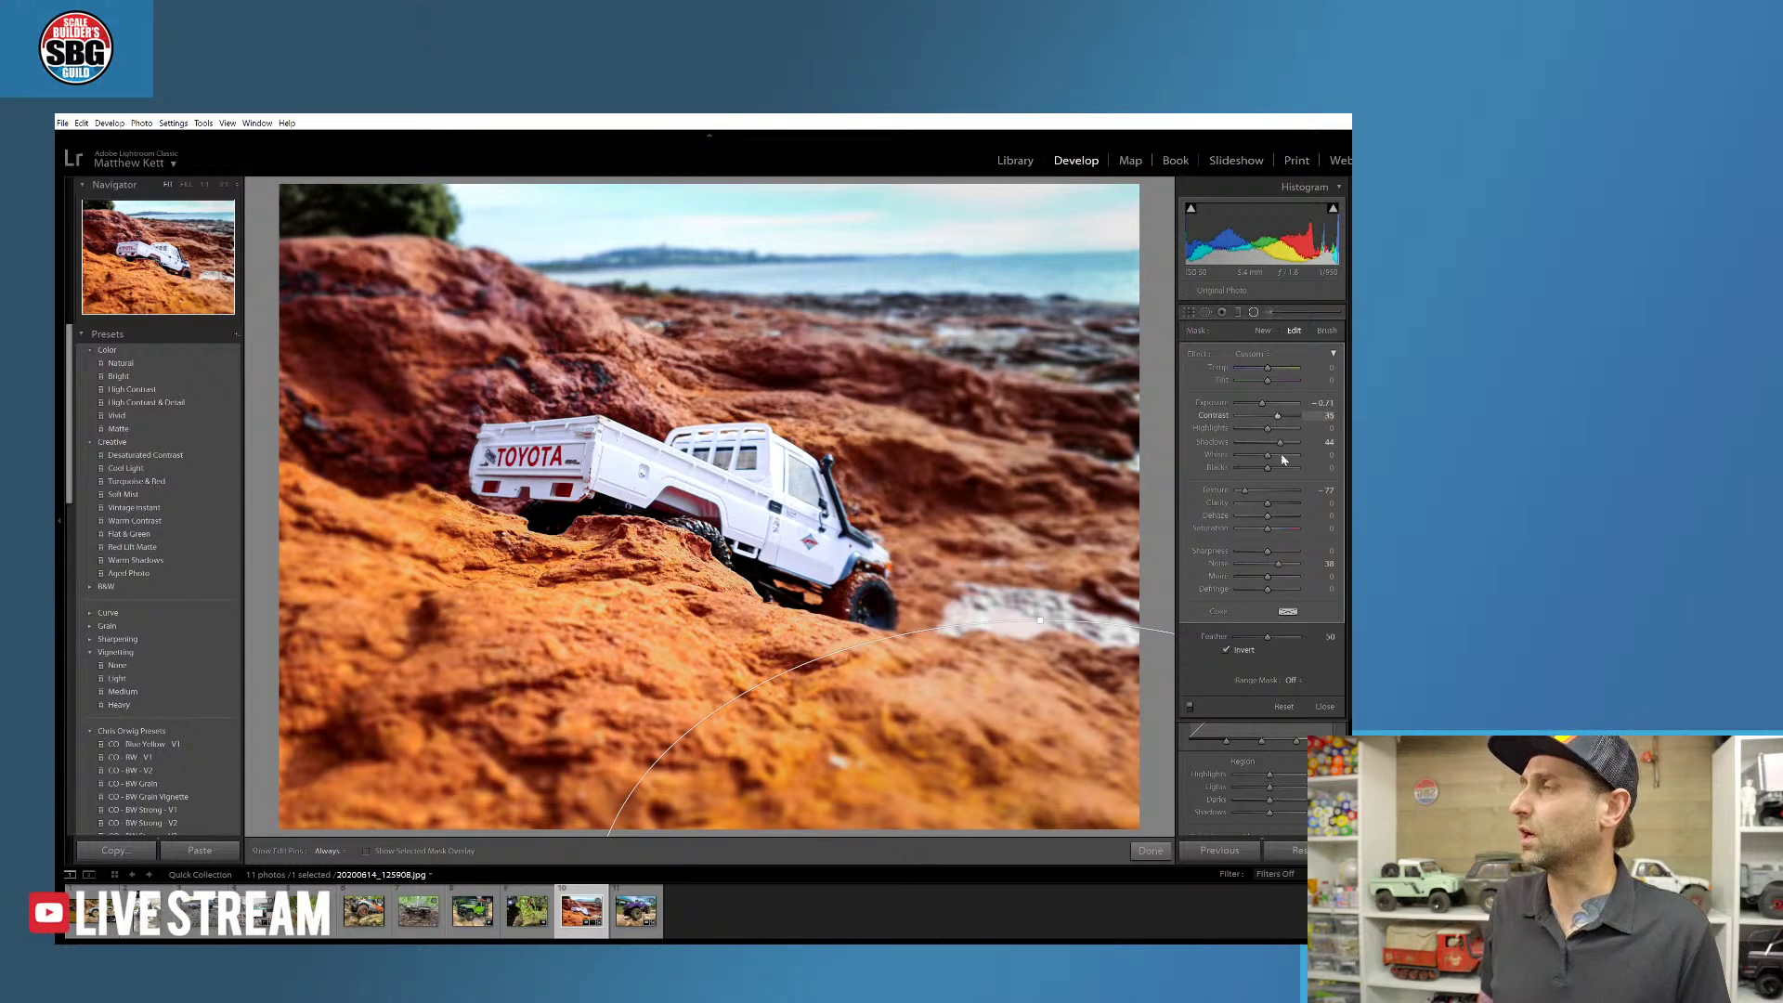
pyautogui.moveTo(1271, 549); pyautogui.dragTo(1250, 553)
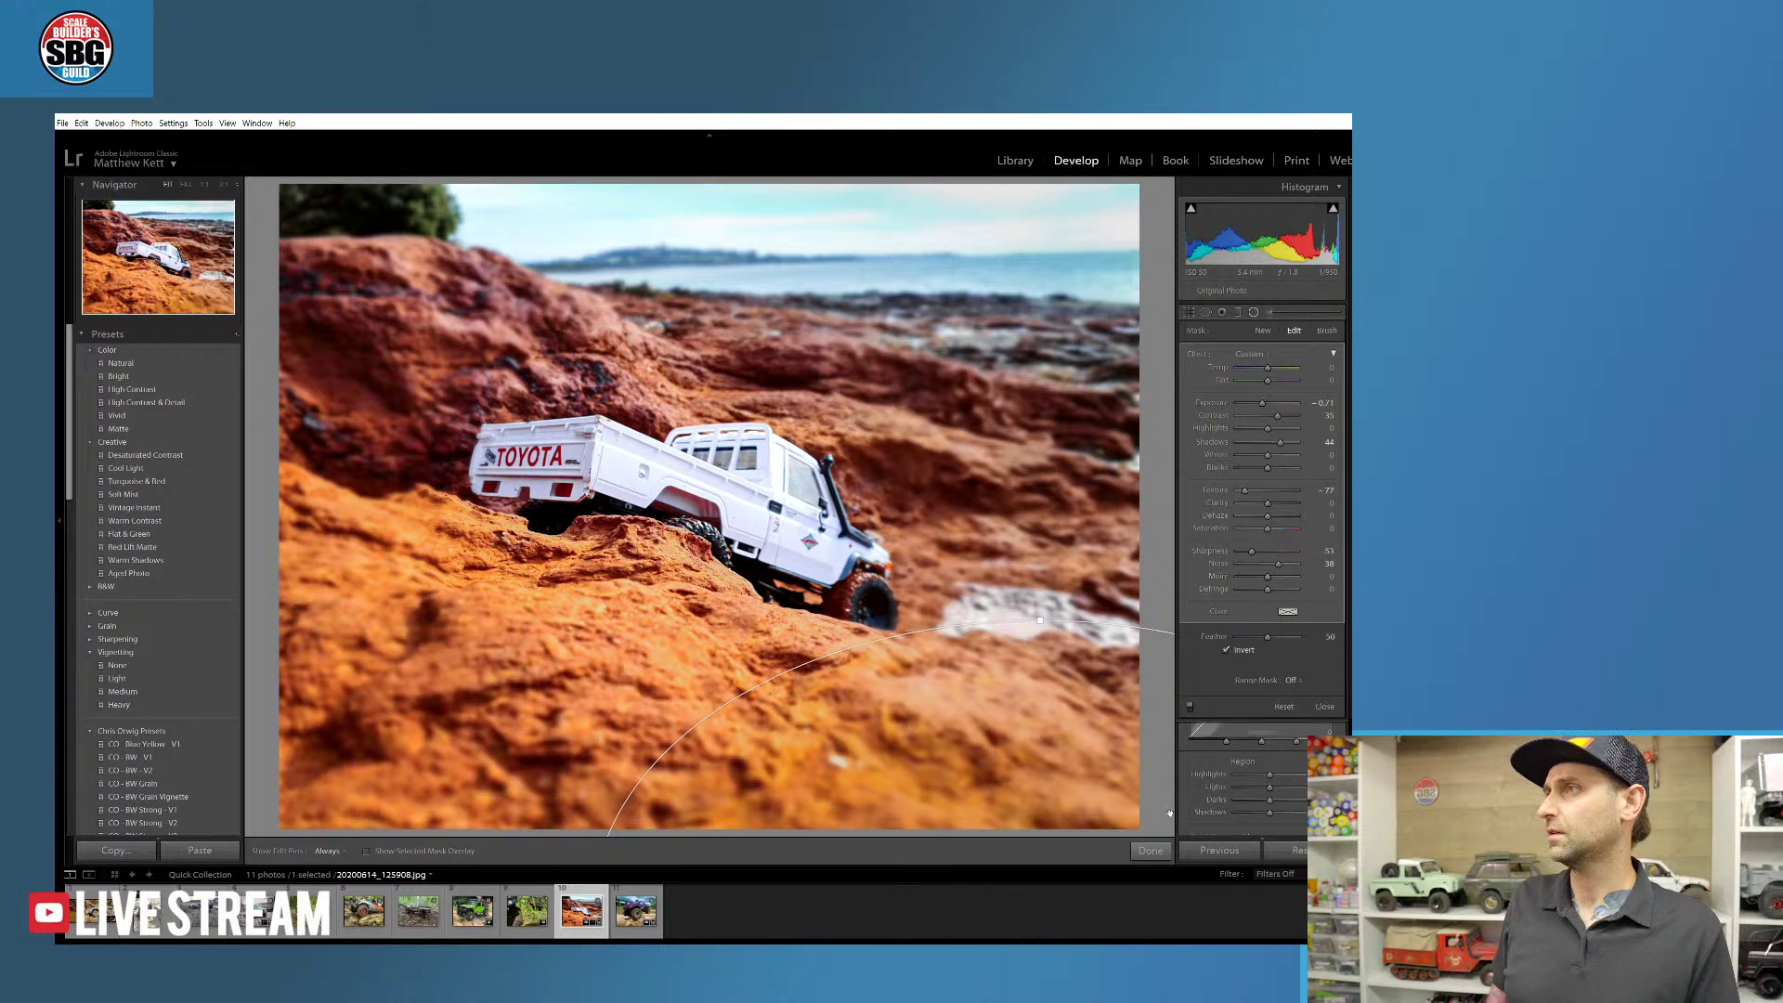
pyautogui.click(1151, 850)
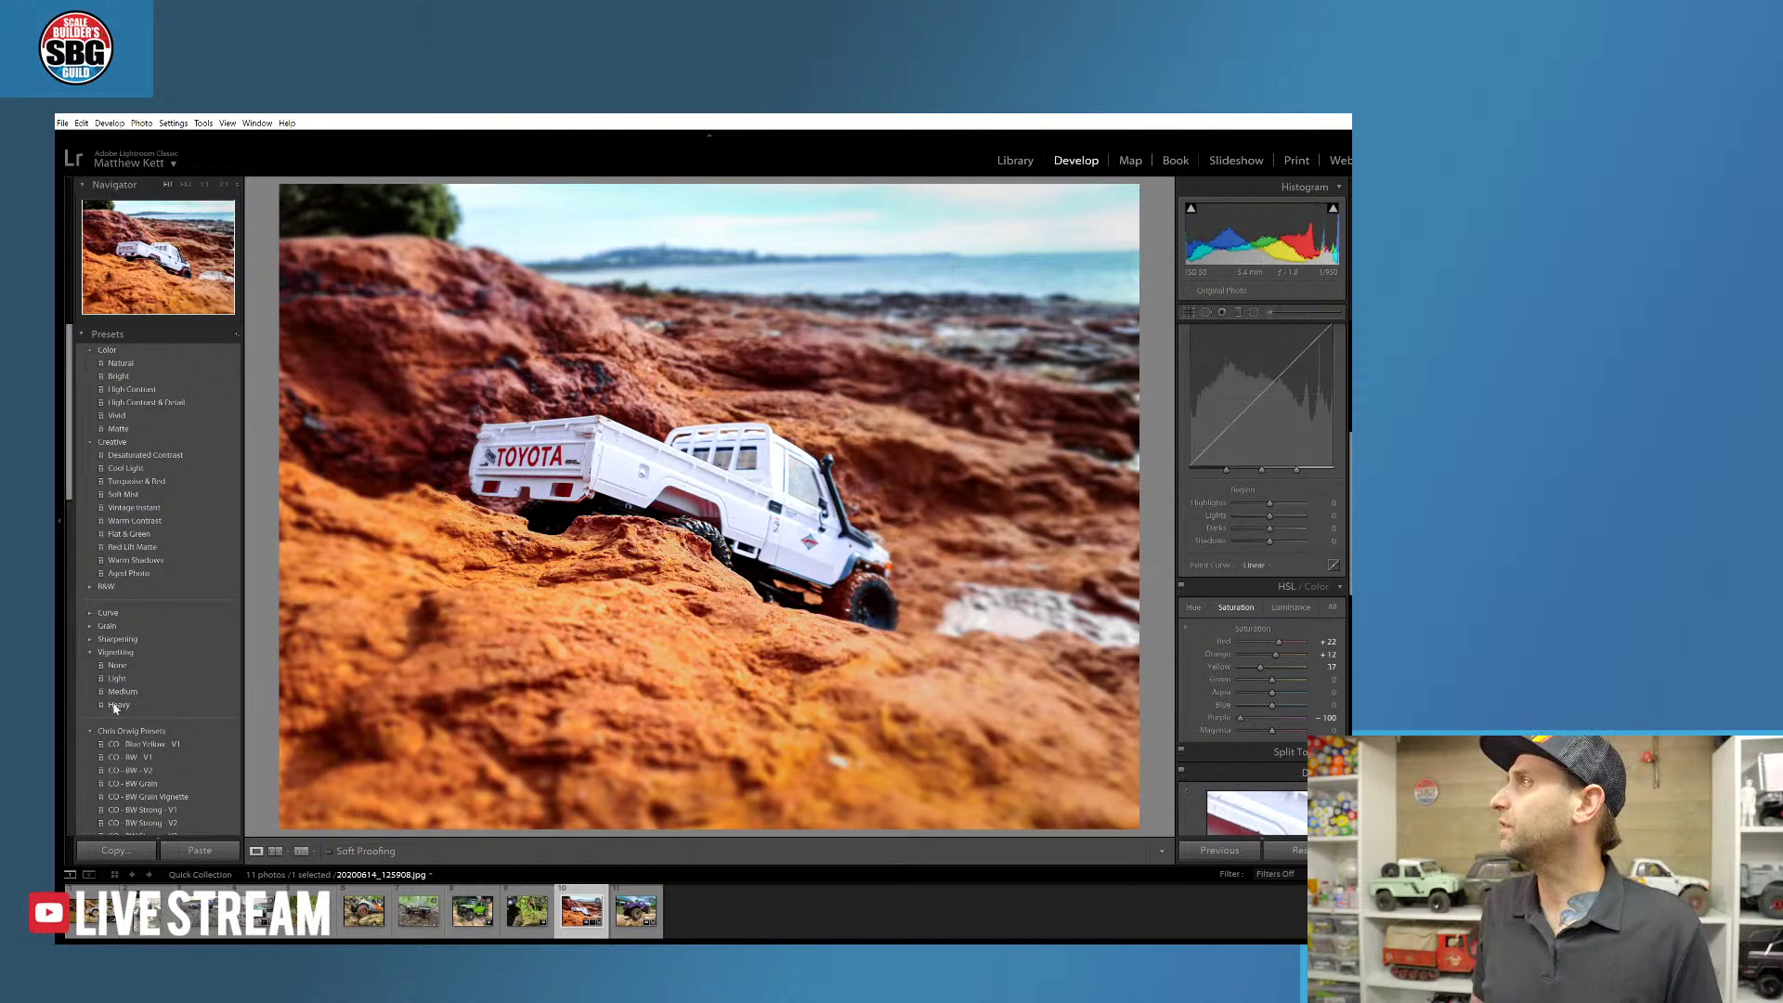
# - Preview the Creative presets on the Toyota photo, including Turquoise & Red, Soft Mist, Red Lift Matte and Aged Photo, without applying one
pyautogui.click(179, 480)
pyautogui.click(182, 495)
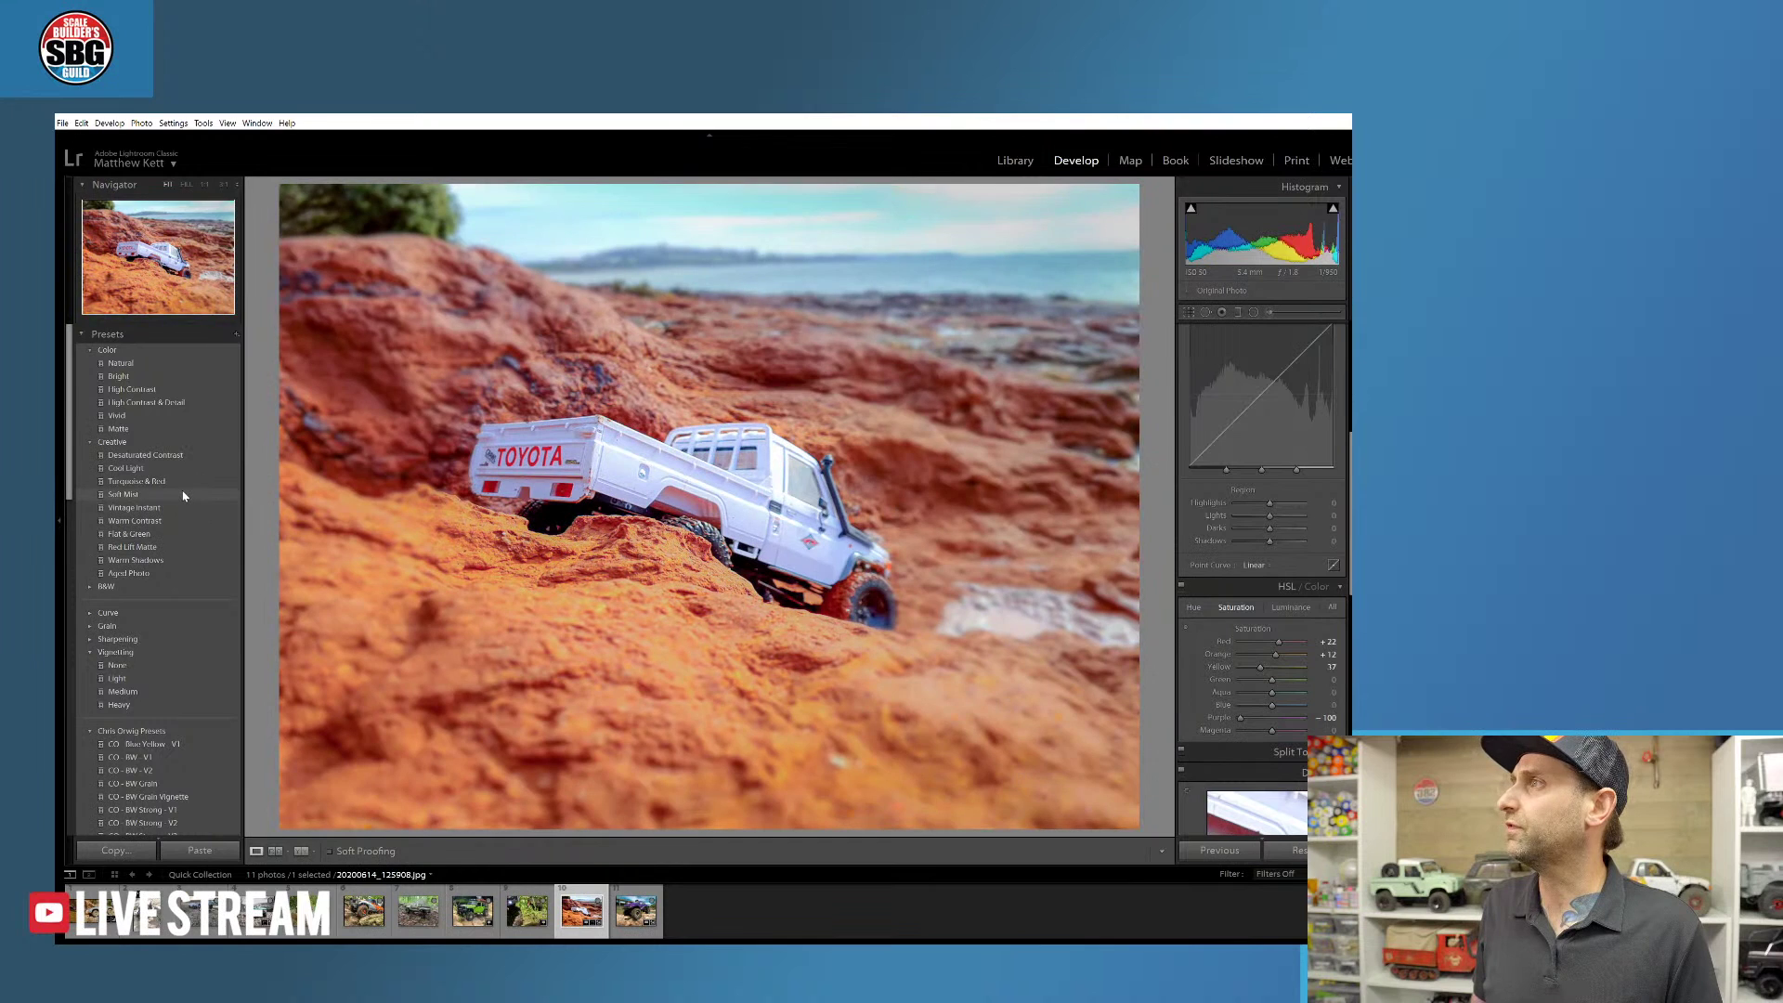
pyautogui.click(170, 550)
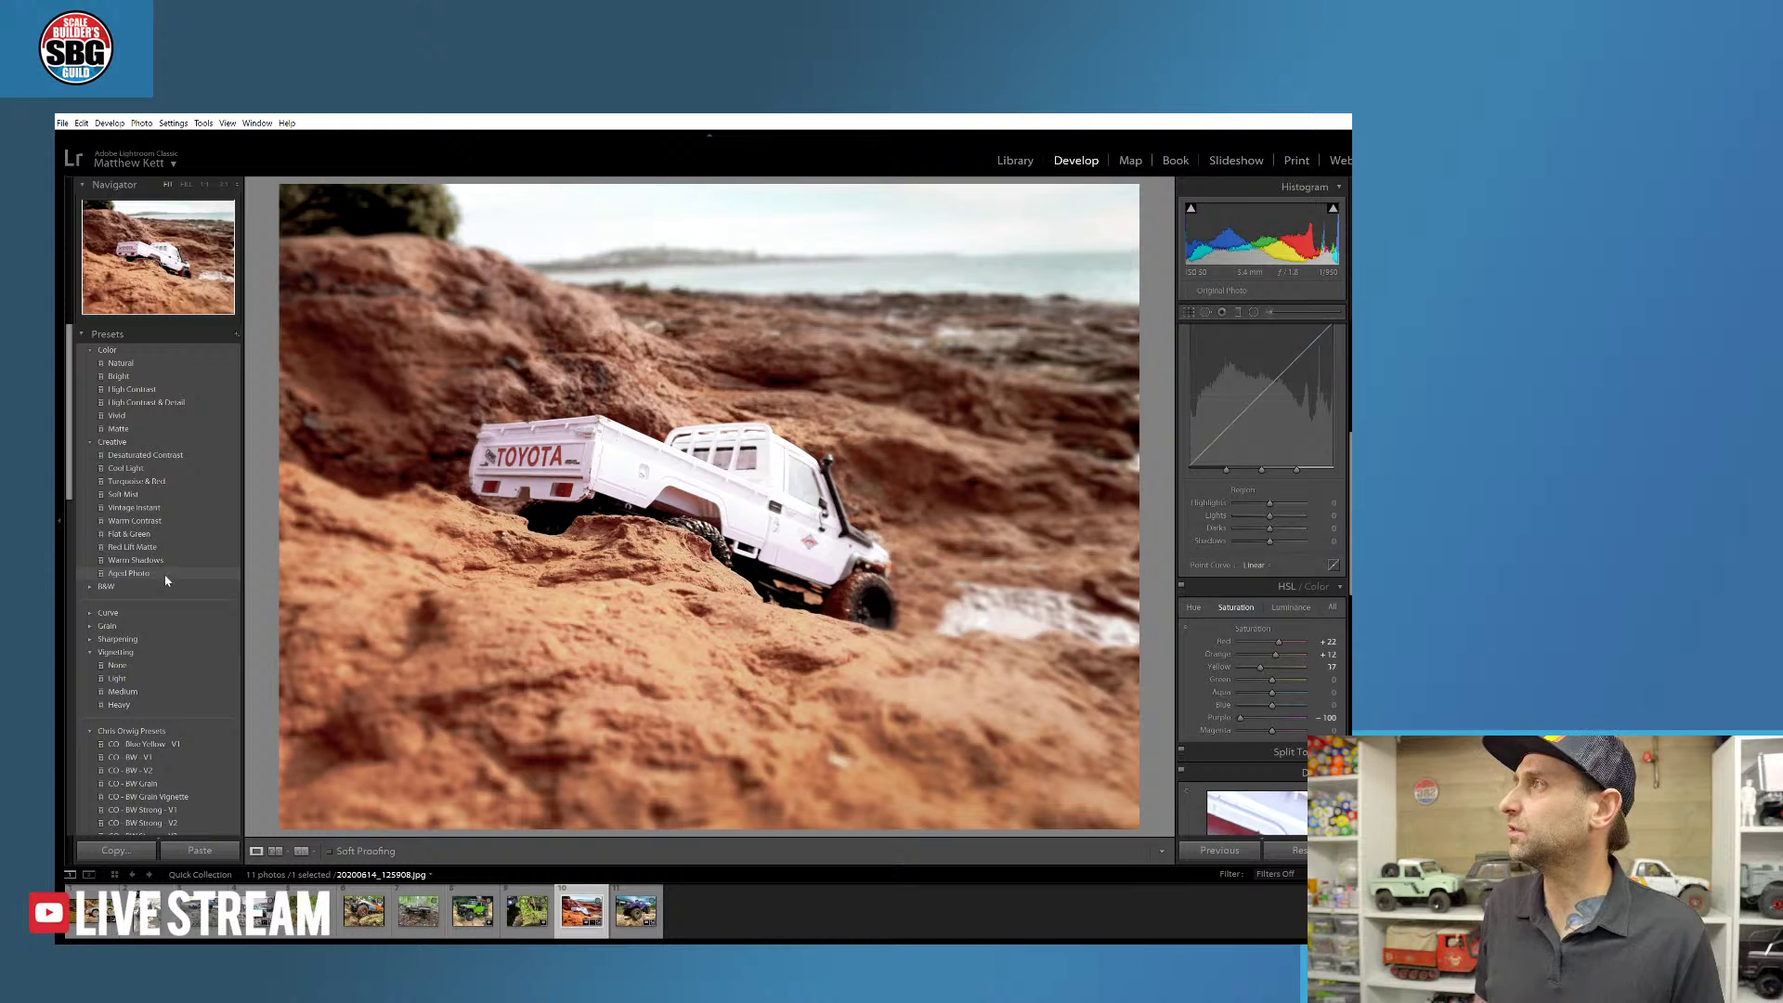
pyautogui.scroll(-5, 212, 622)
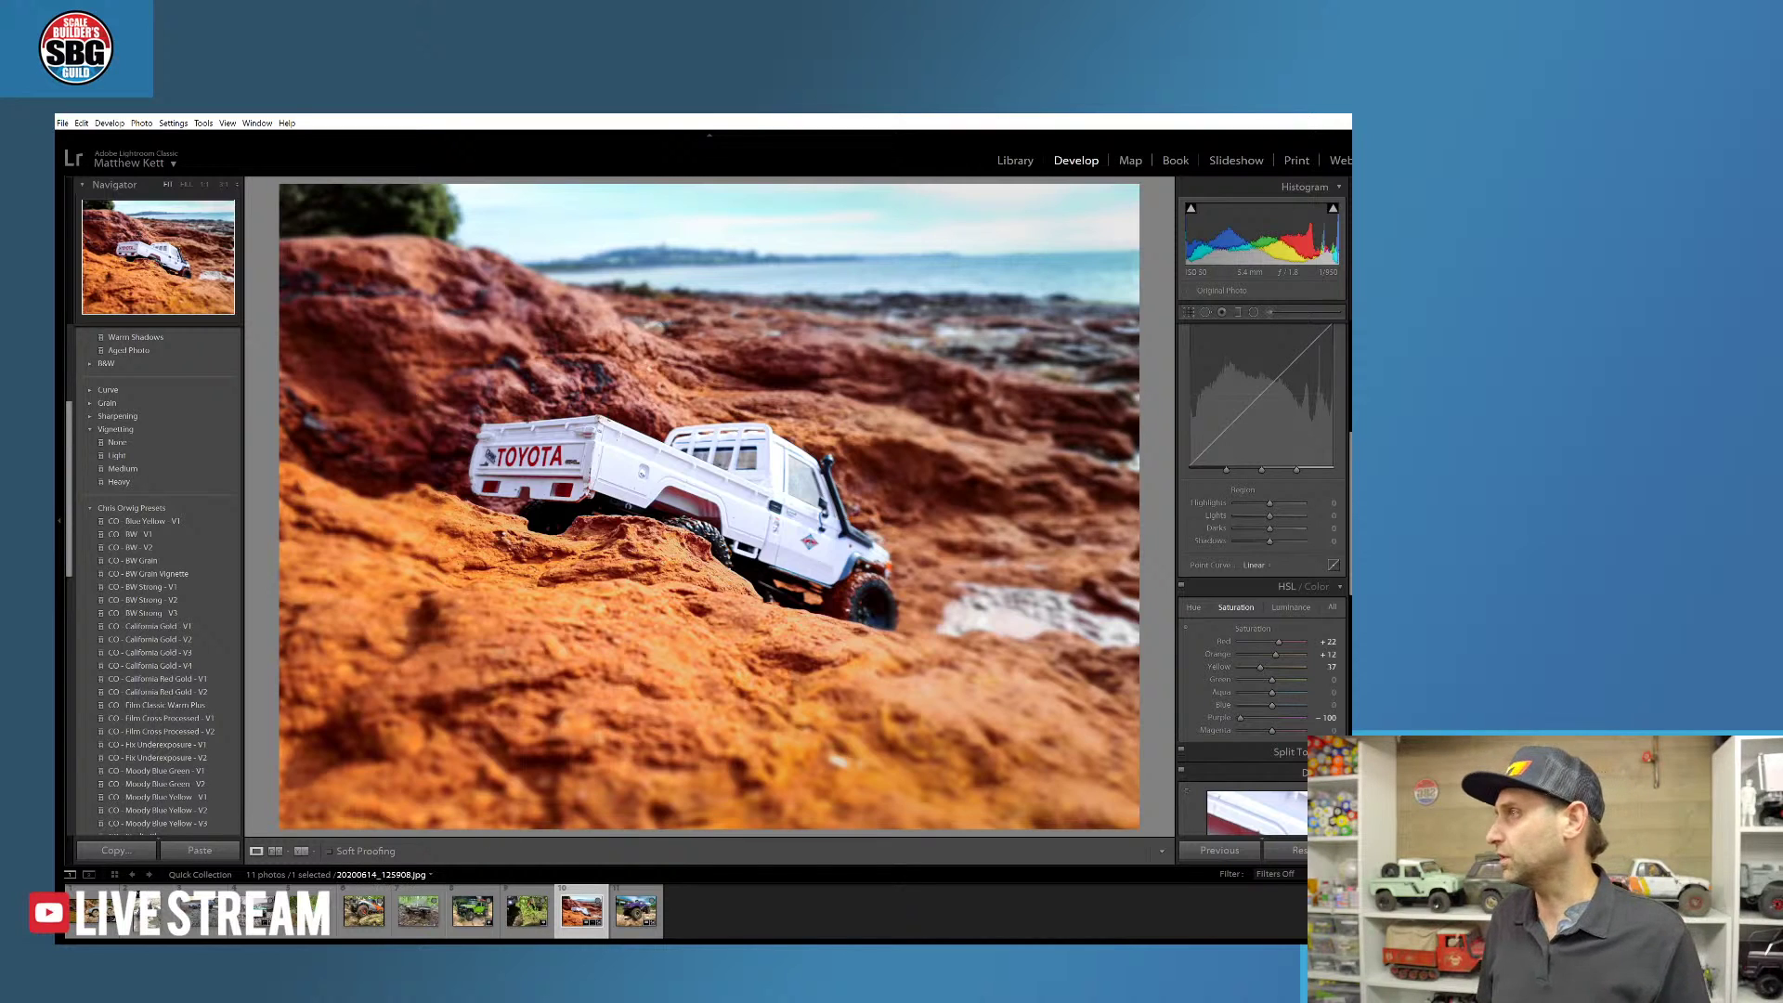
# - Open the photo of the pickup towing a 4x4 on a trailer, crop closer around both trucks, and rotate it by 0.31
pyautogui.click(200, 915)
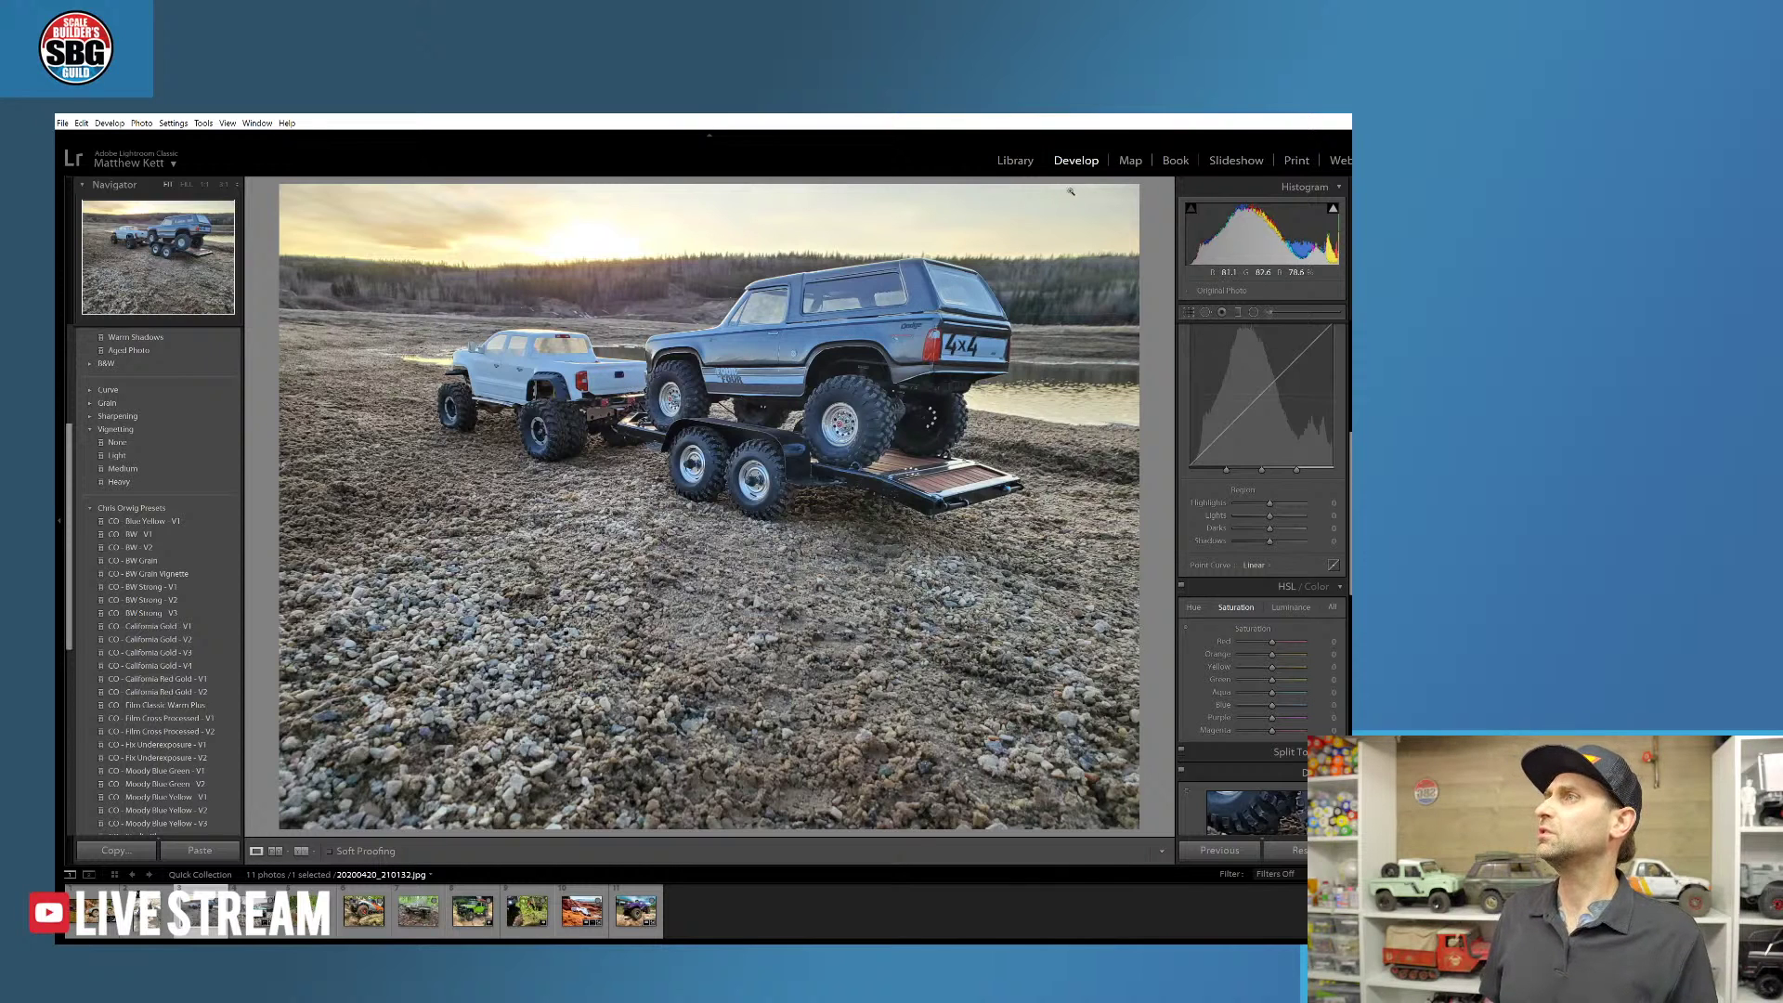
pyautogui.click(1188, 312)
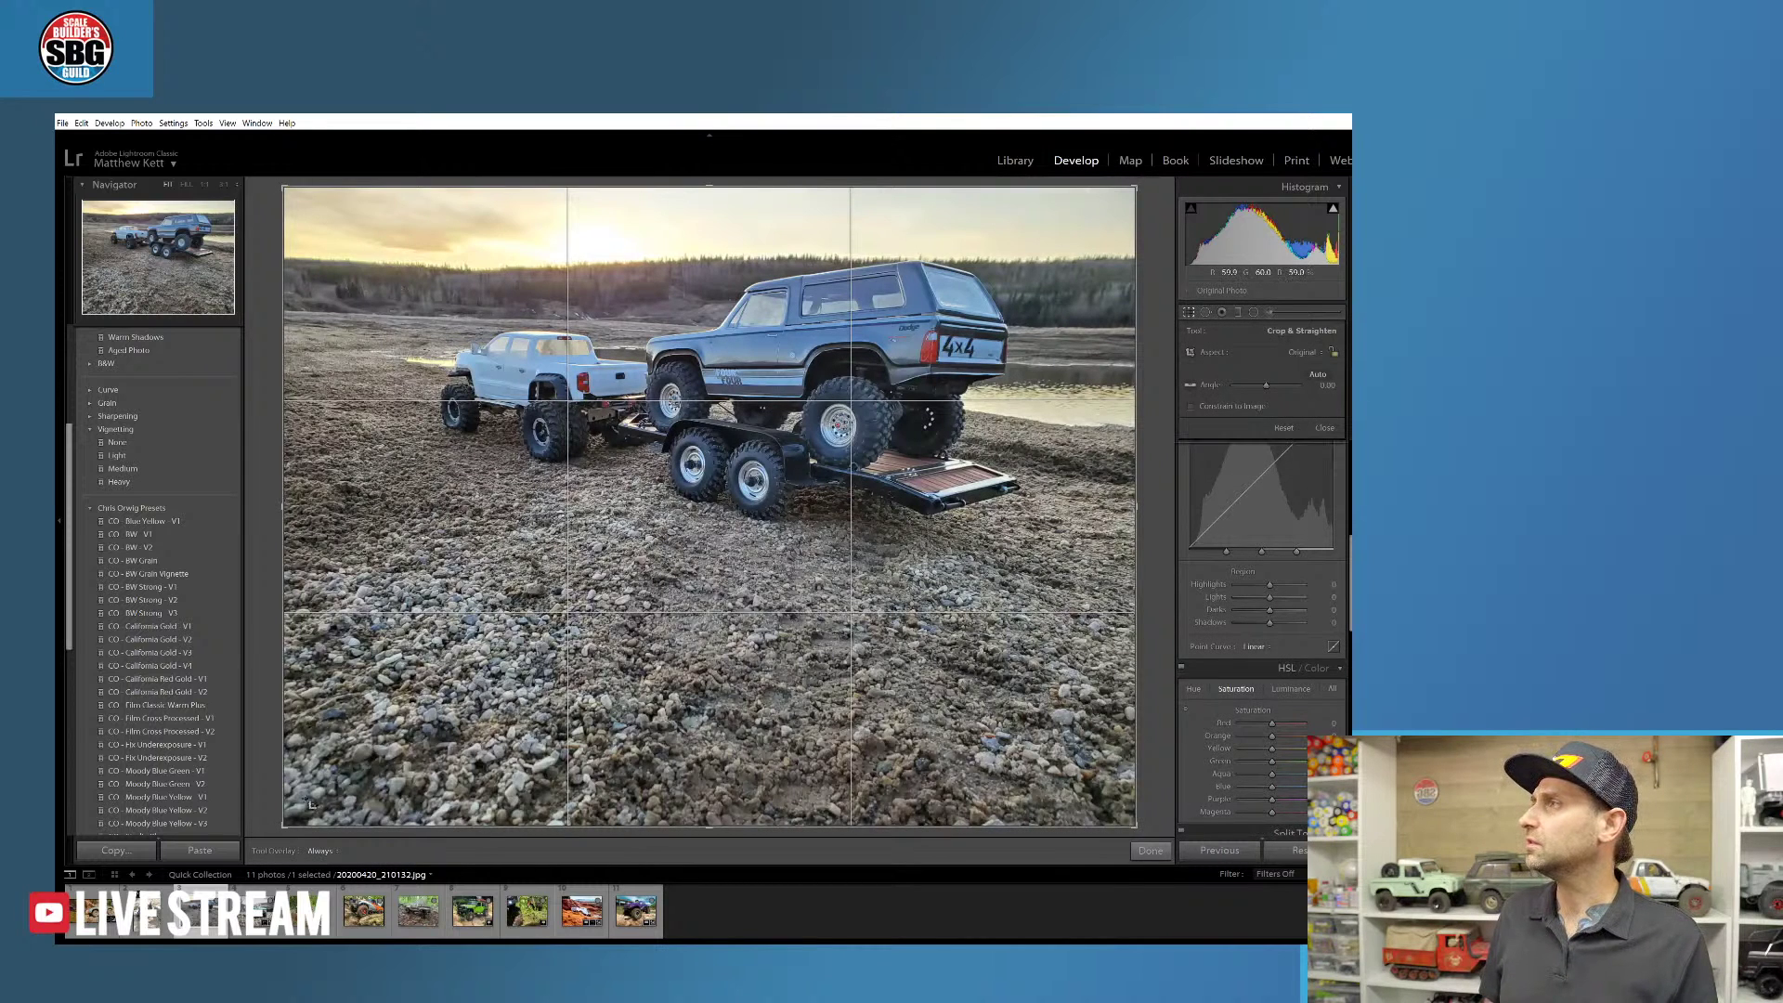
pyautogui.moveTo(312, 804); pyautogui.dragTo(327, 796)
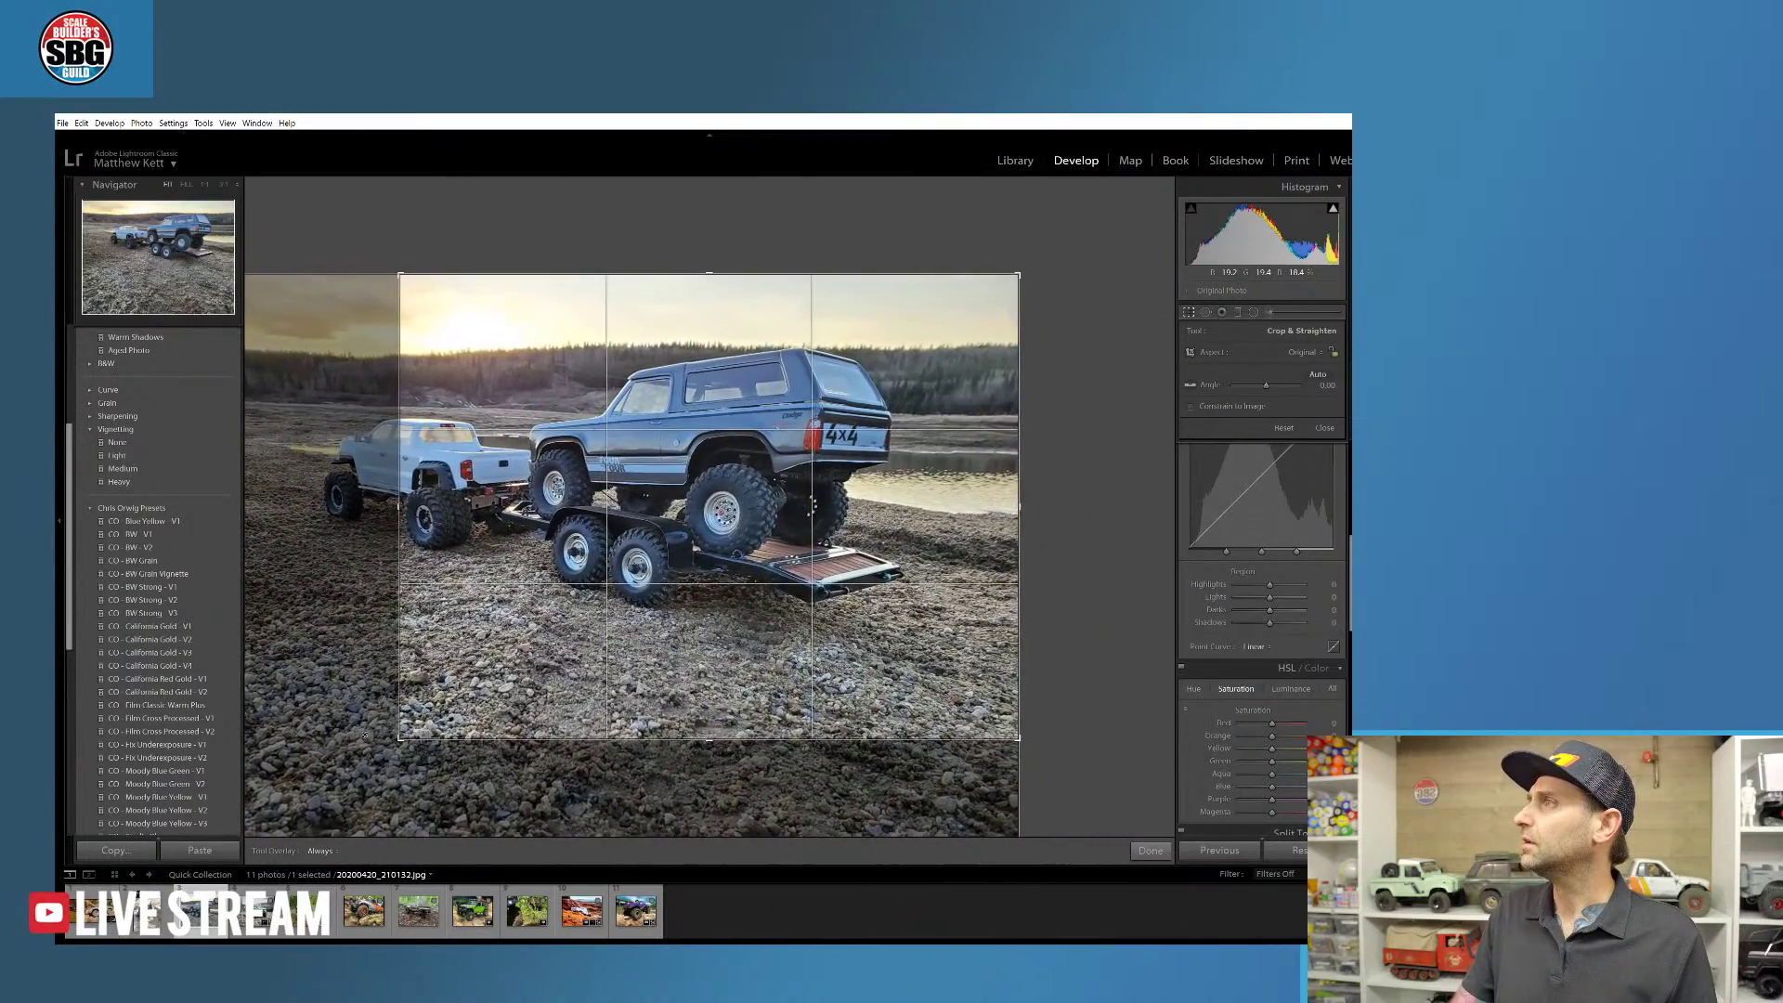
pyautogui.moveTo(365, 735); pyautogui.dragTo(380, 719)
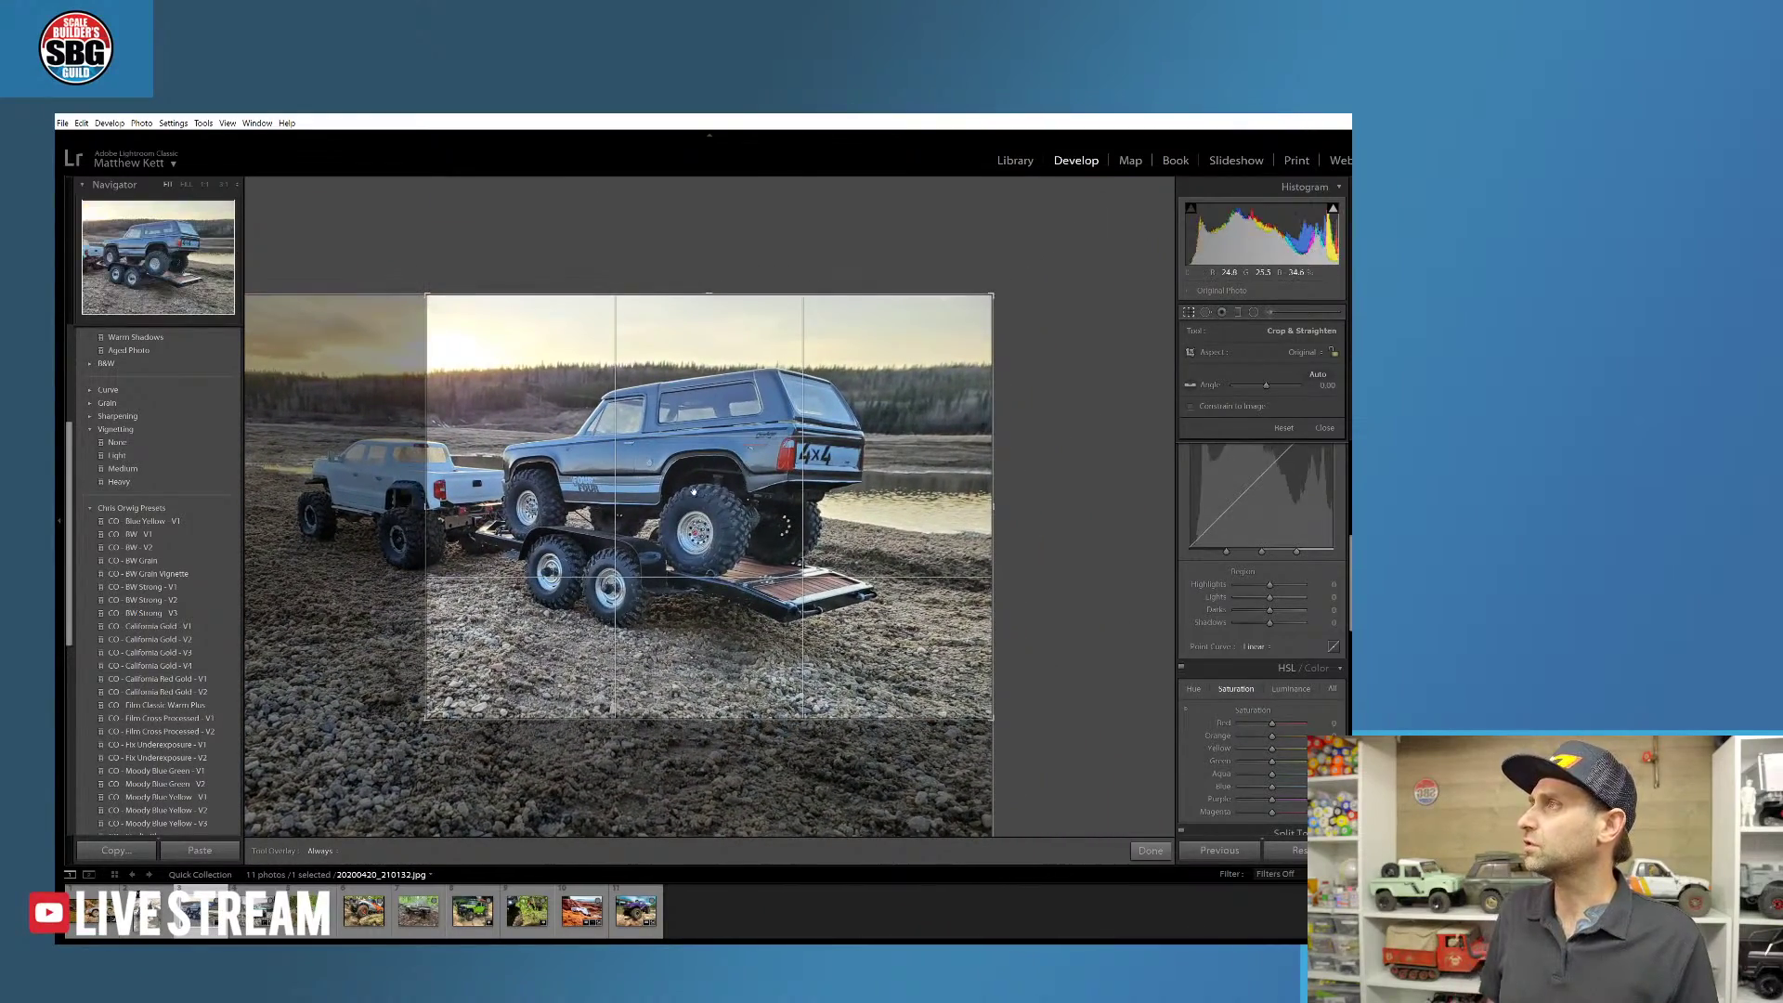
pyautogui.moveTo(694, 490); pyautogui.dragTo(801, 495)
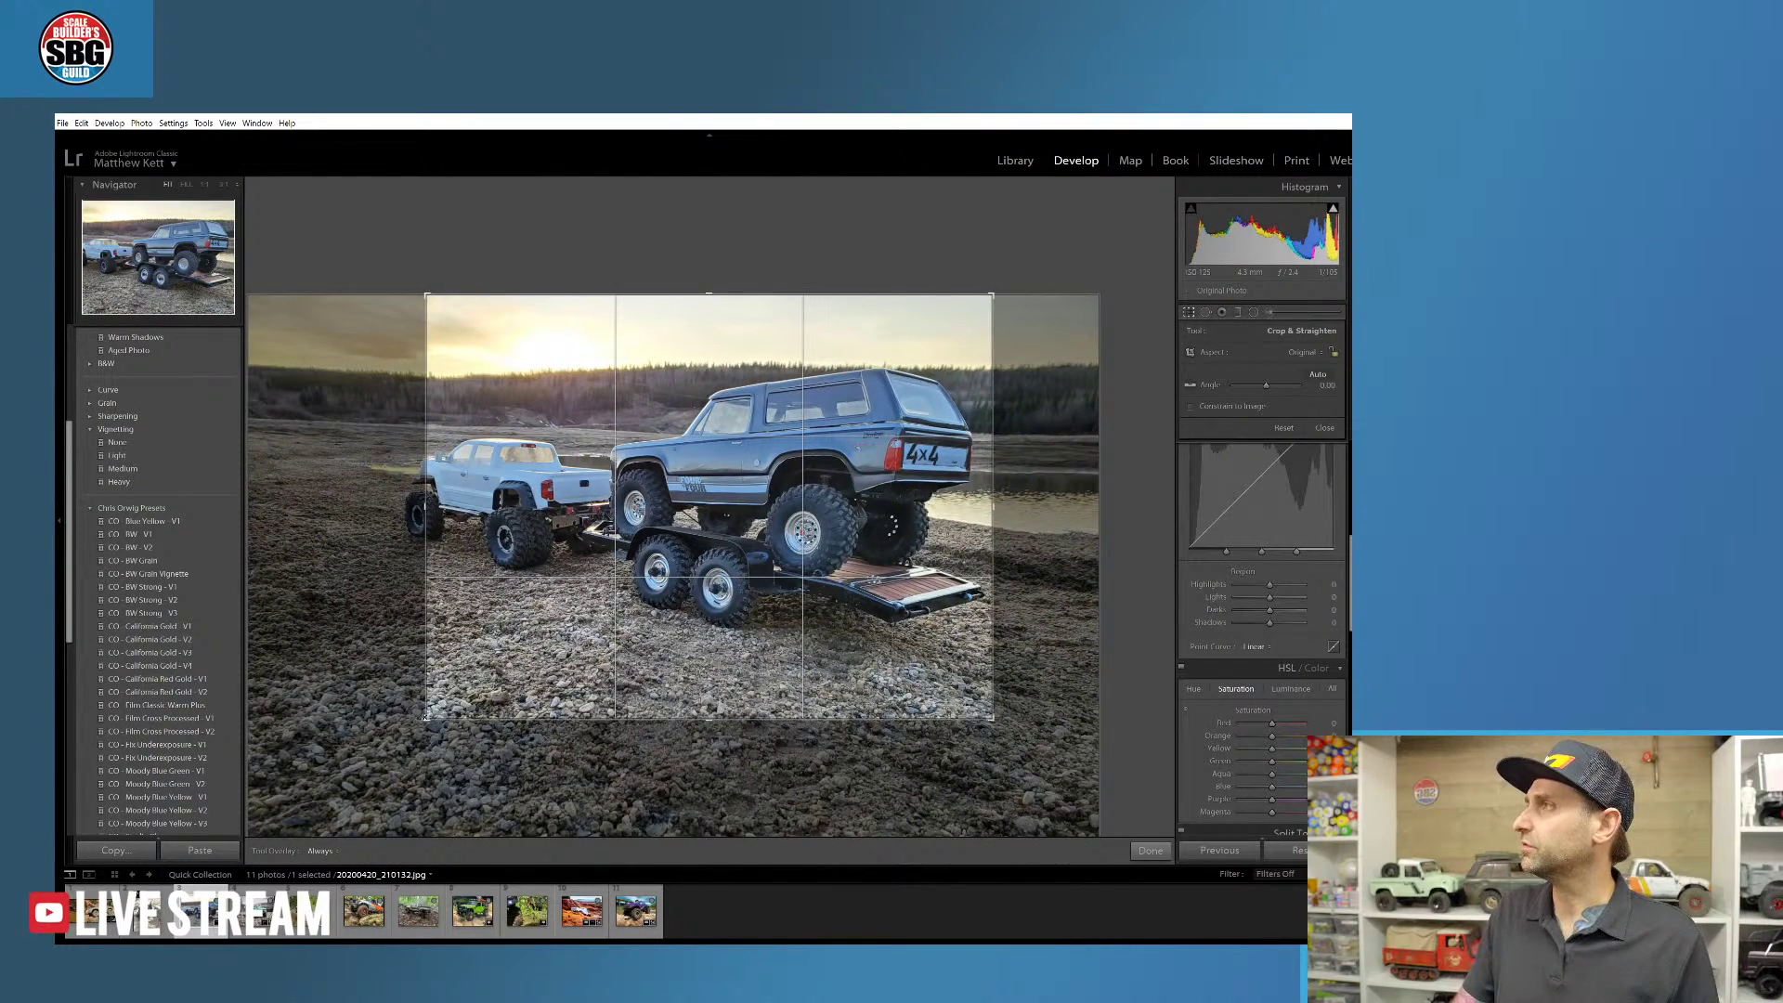
pyautogui.moveTo(426, 716); pyautogui.dragTo(264, 722)
pyautogui.moveTo(370, 740); pyautogui.dragTo(512, 769)
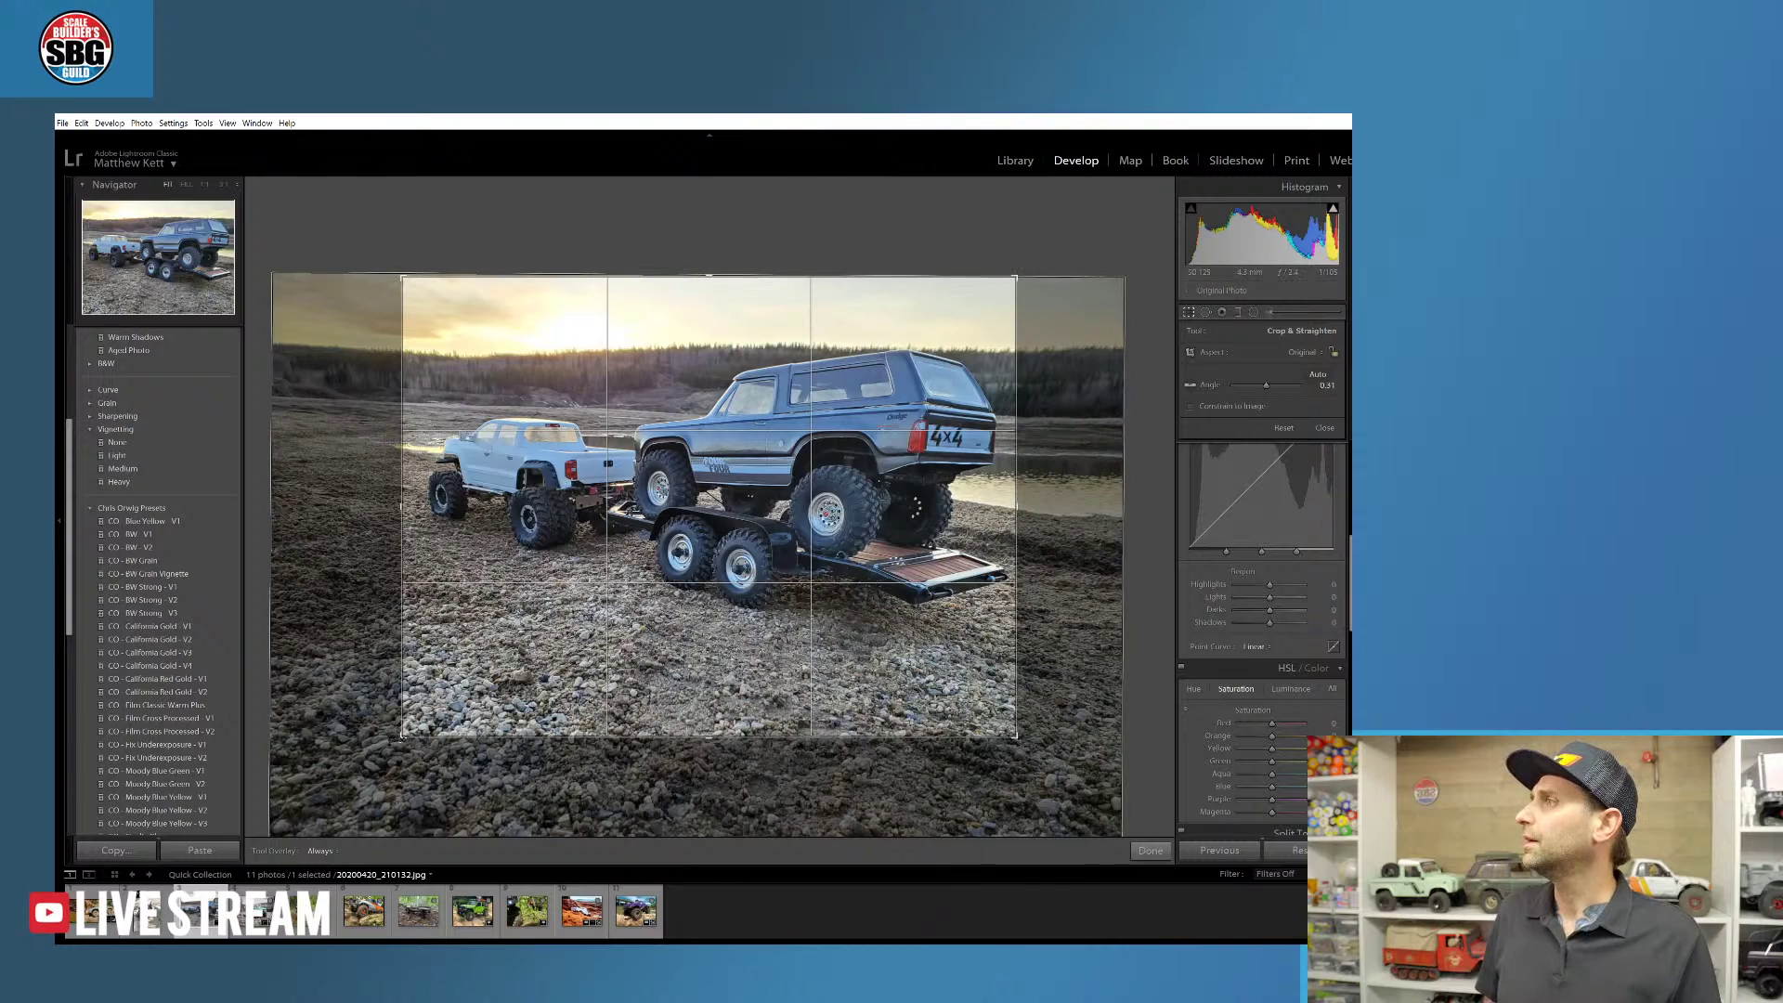
# - Reshape the crop to a wider custom ratio with less foreground gravel, centre both trucks in it, and apply the crop
pyautogui.moveTo(402, 736); pyautogui.dragTo(381, 713)
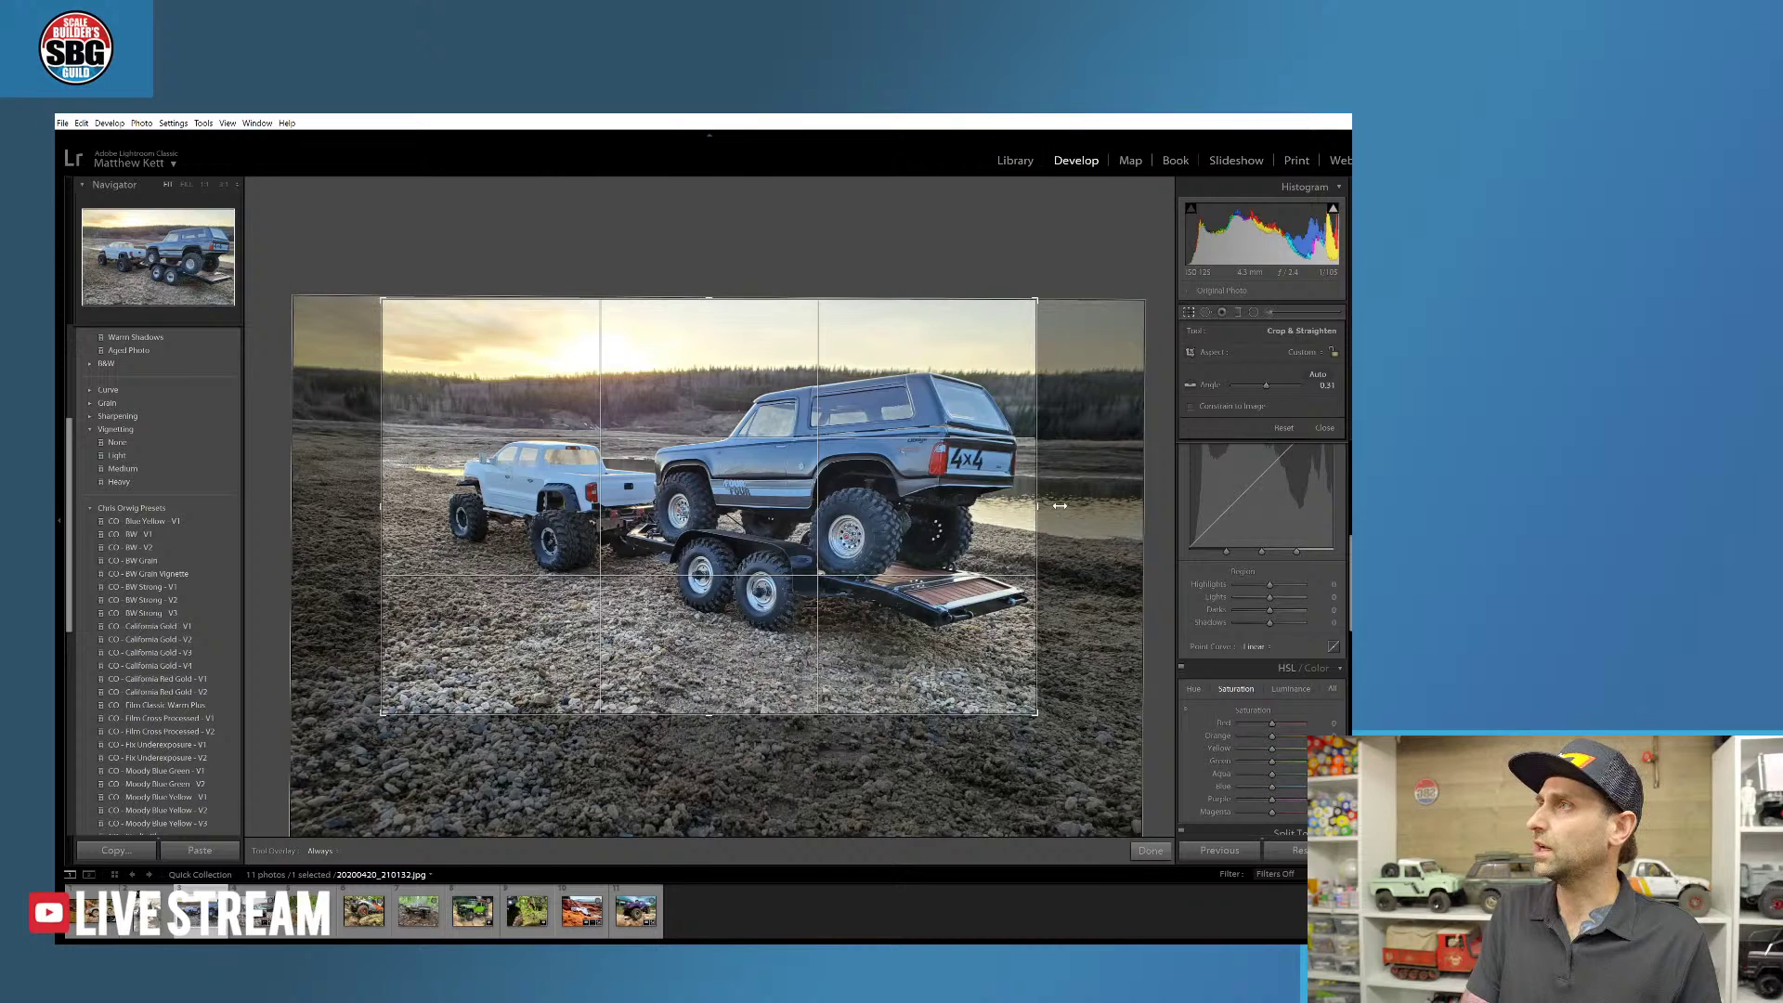
pyautogui.moveTo(1037, 713); pyautogui.dragTo(1041, 724)
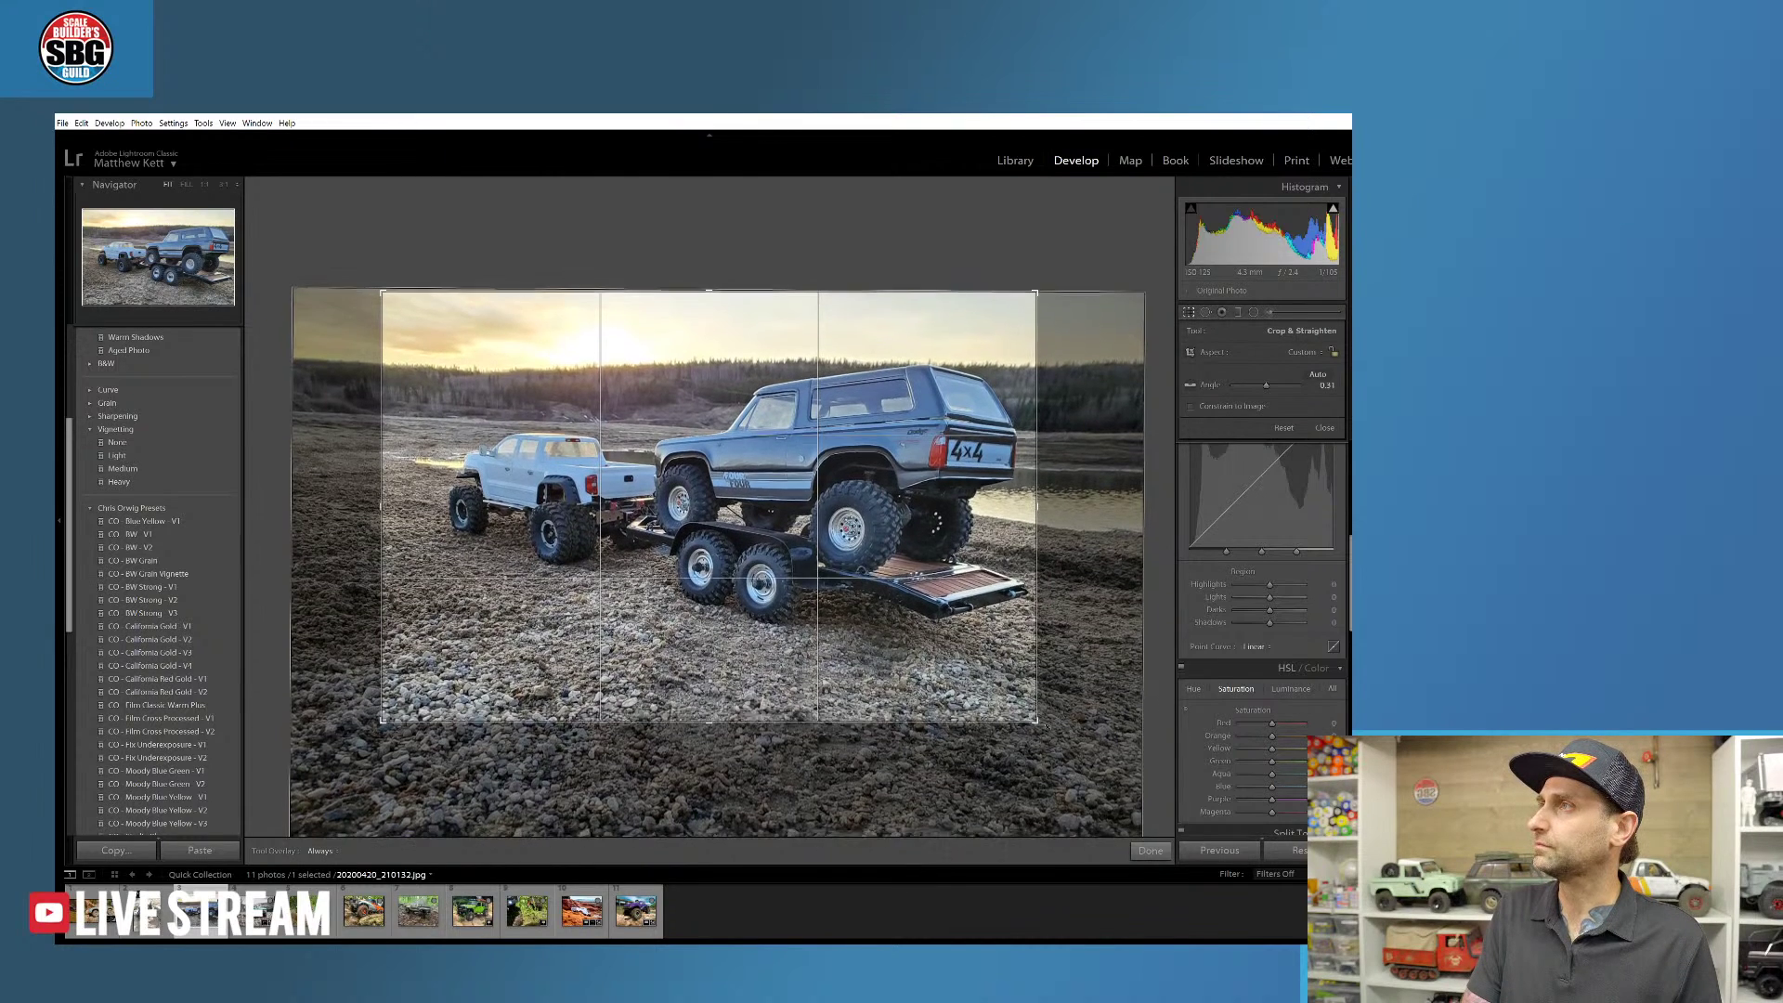
pyautogui.moveTo(924, 516); pyautogui.dragTo(902, 518)
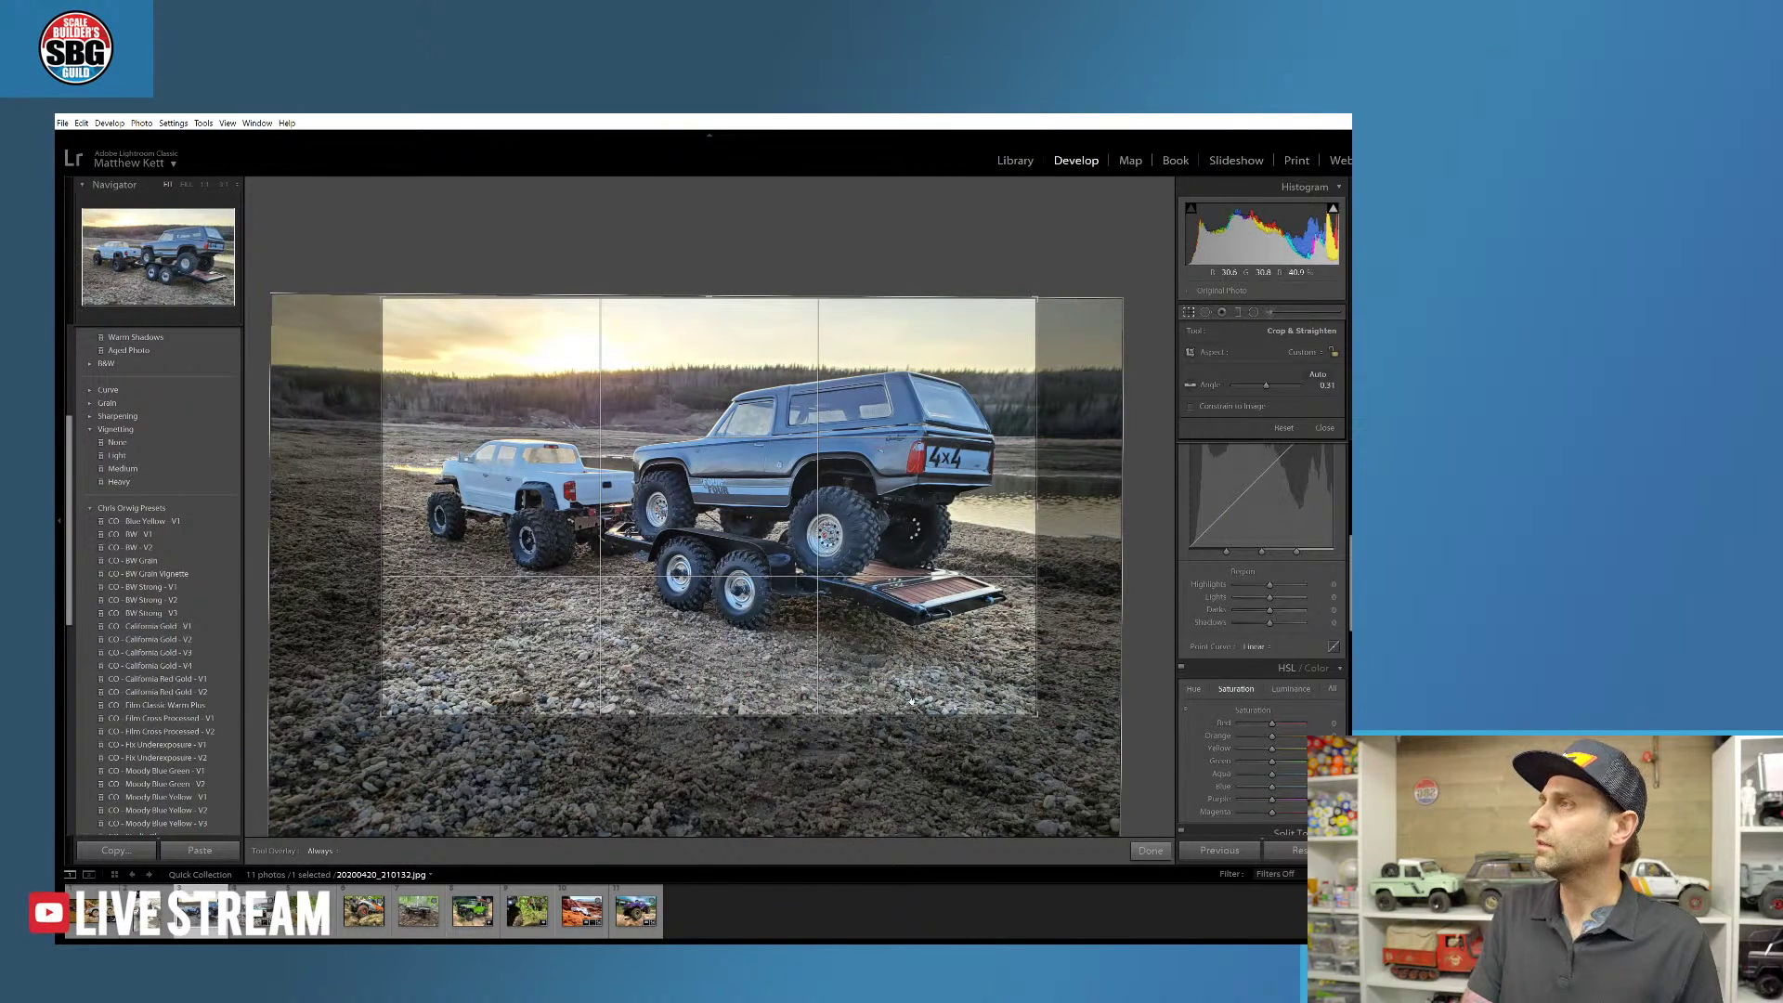
pyautogui.press('Return')
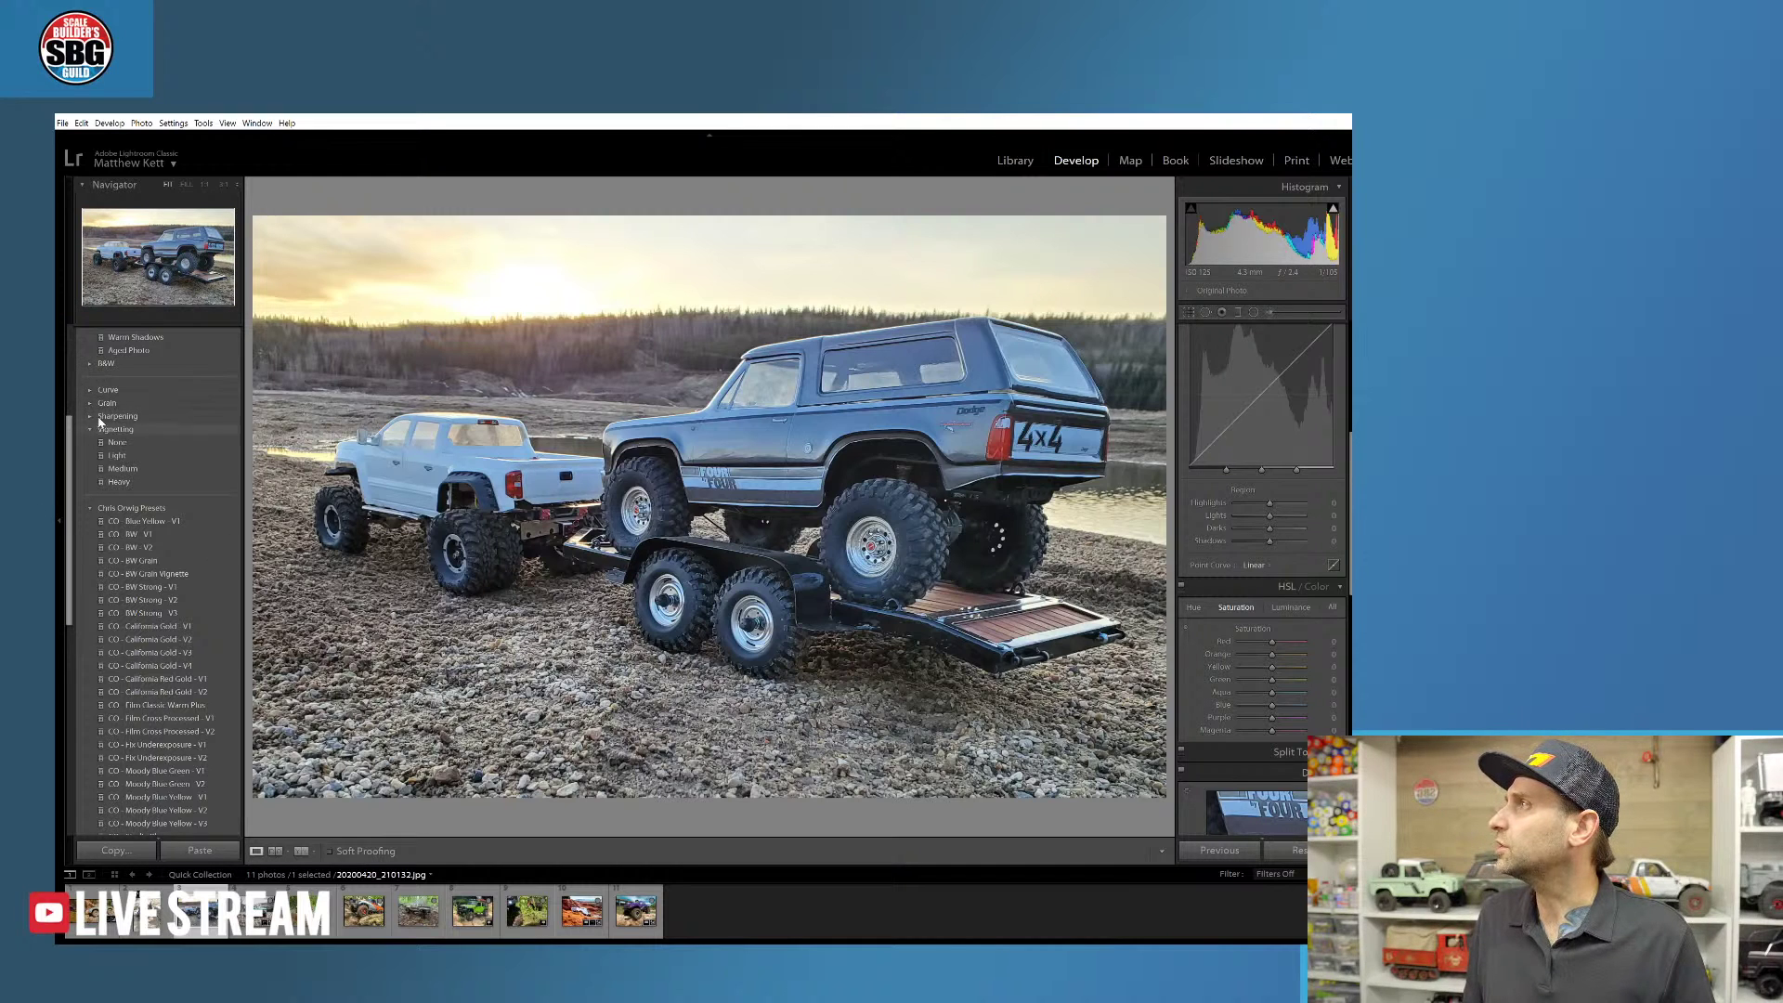
# - Browse the preset groups and apply the 13 HDR - Stronger user preset to the trailer photo
pyautogui.scroll(3, 167, 436)
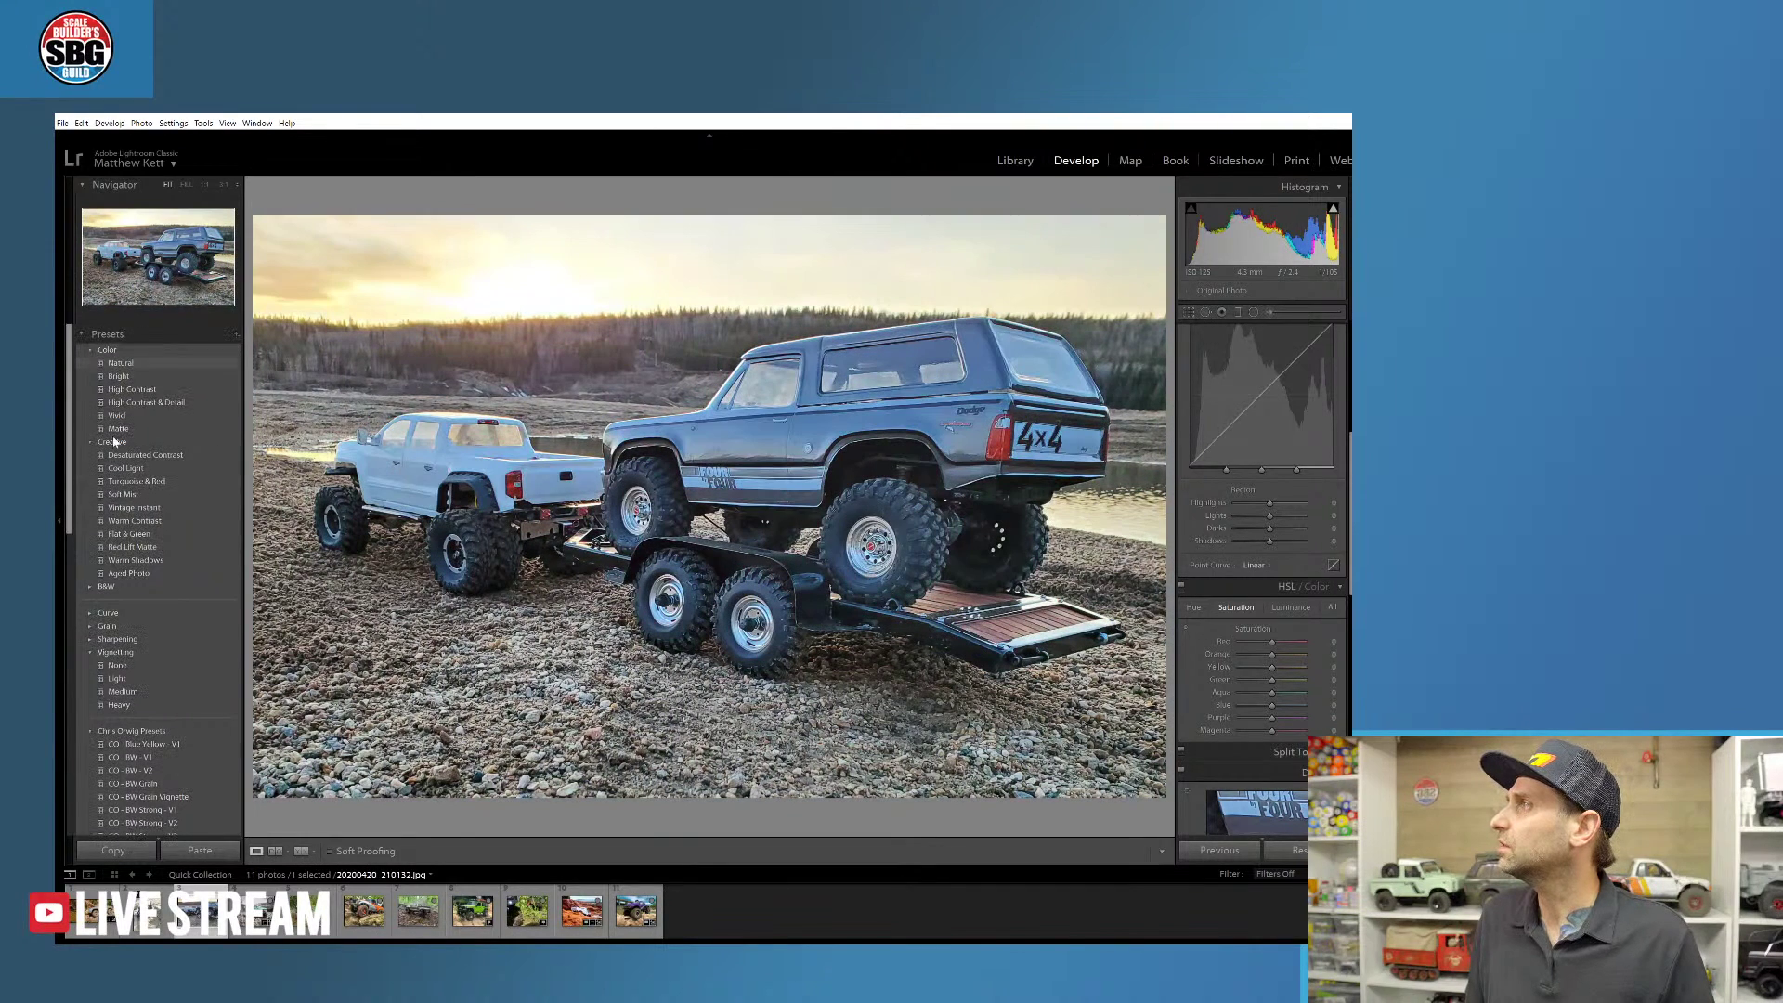
pyautogui.scroll(1, 214, 520)
pyautogui.scroll(-2, 212, 551)
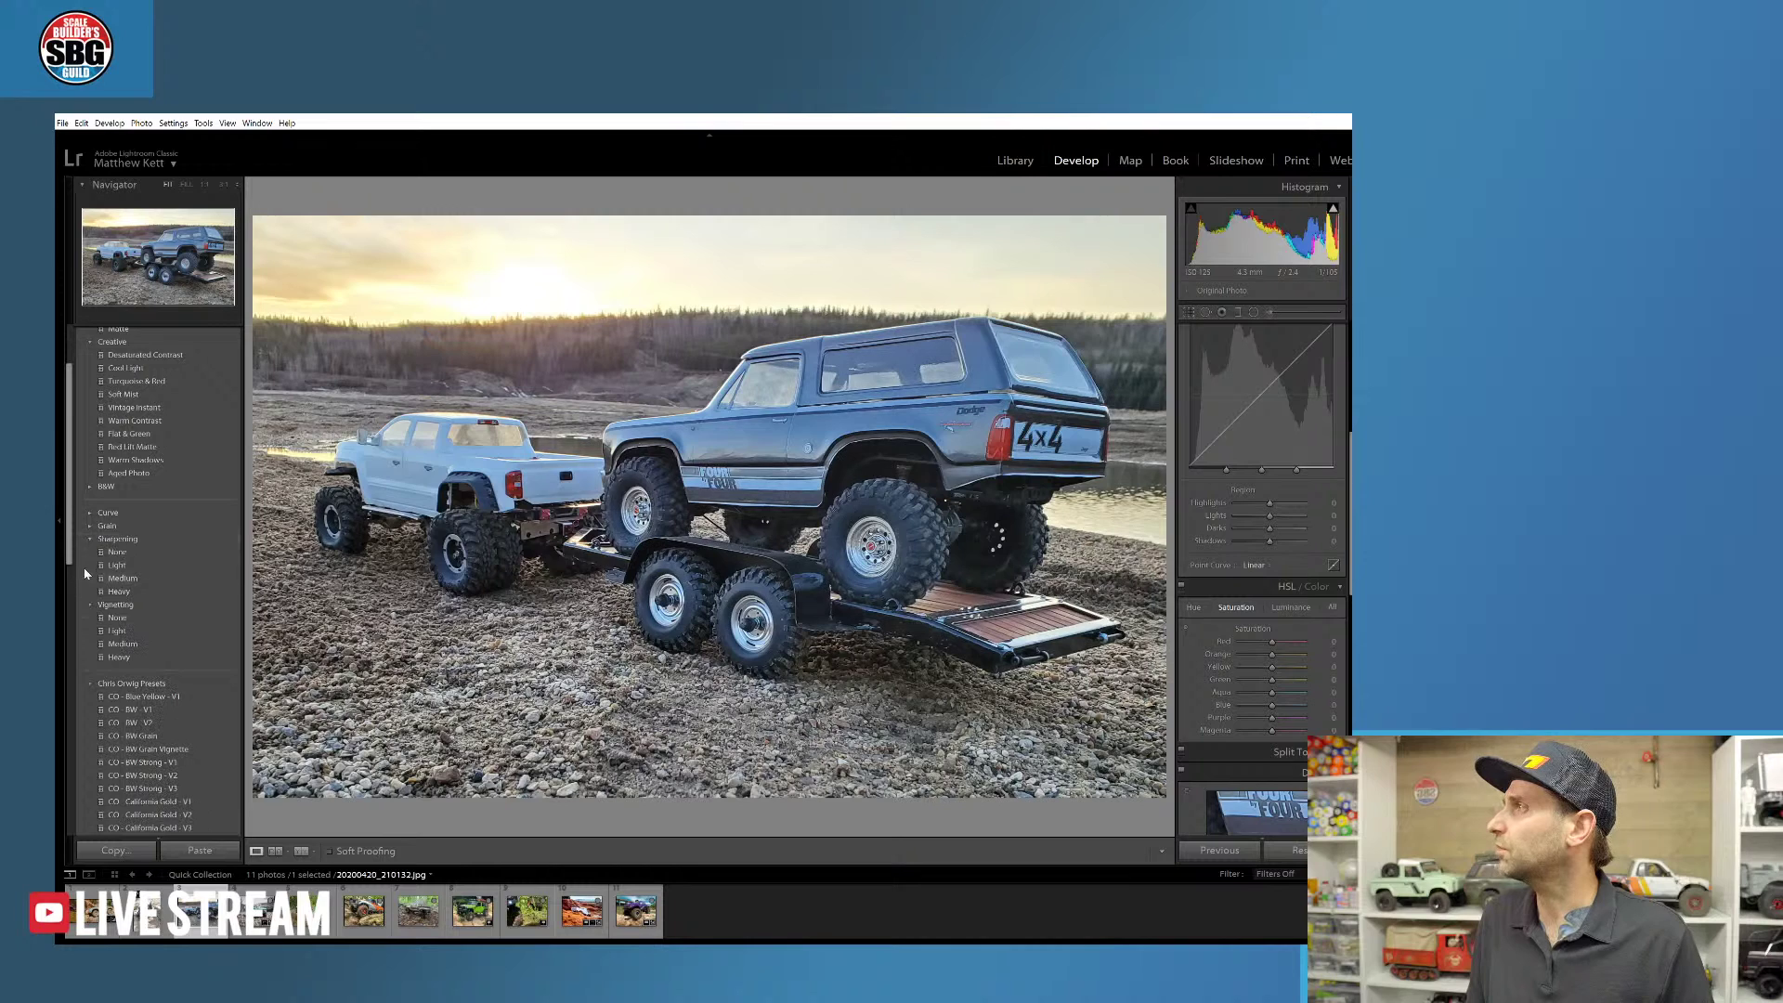
pyautogui.scroll(-5, 186, 567)
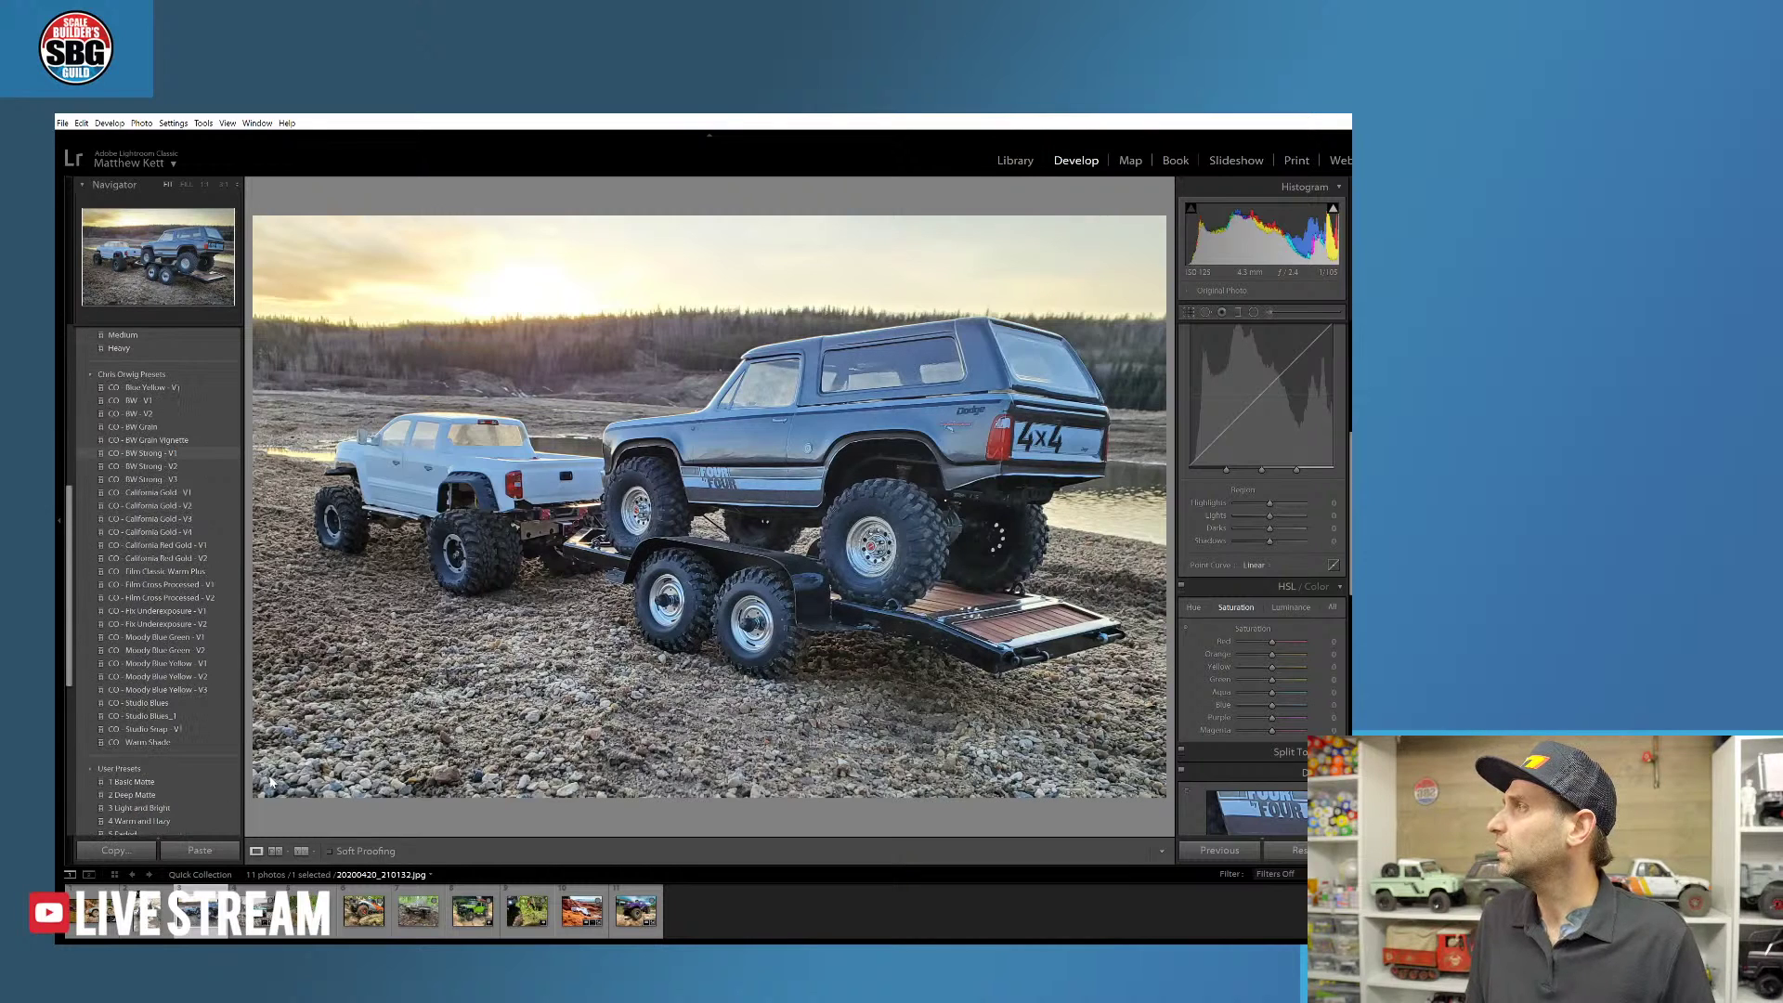
pyautogui.scroll(-6, 185, 557)
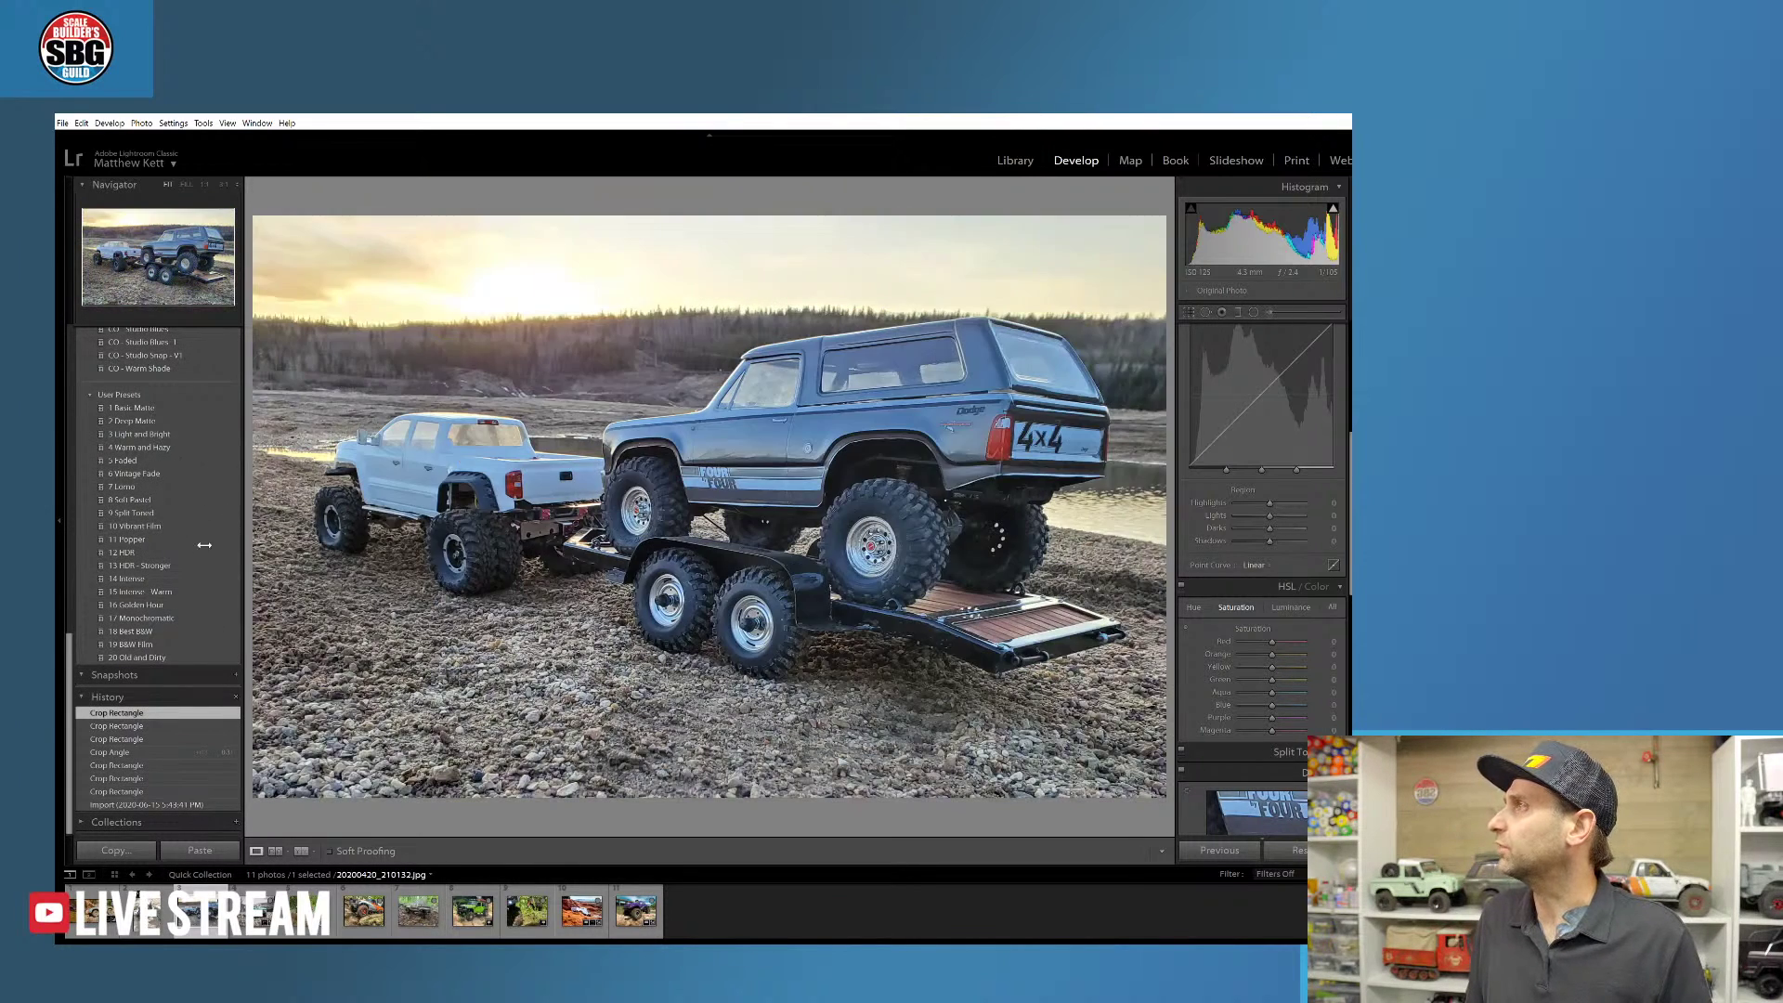
pyautogui.click(147, 566)
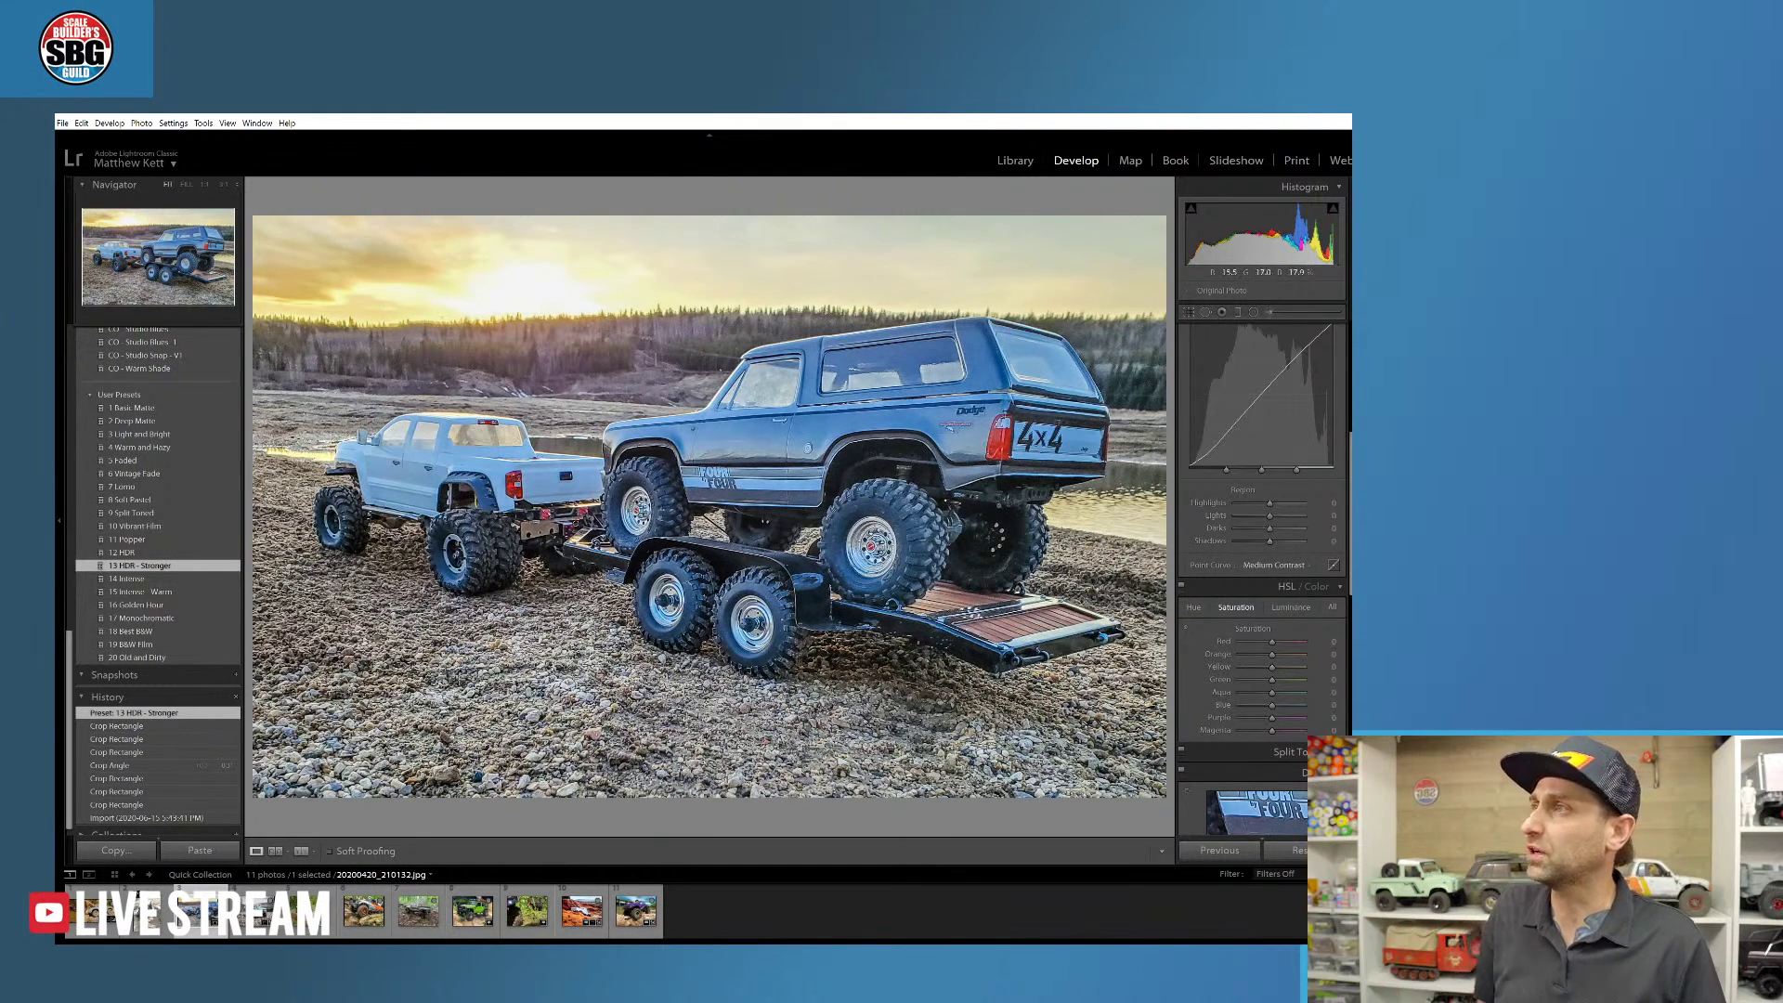
# - Set the whole trailer photo's Texture to about +43
pyautogui.scroll(5, 1346, 358)
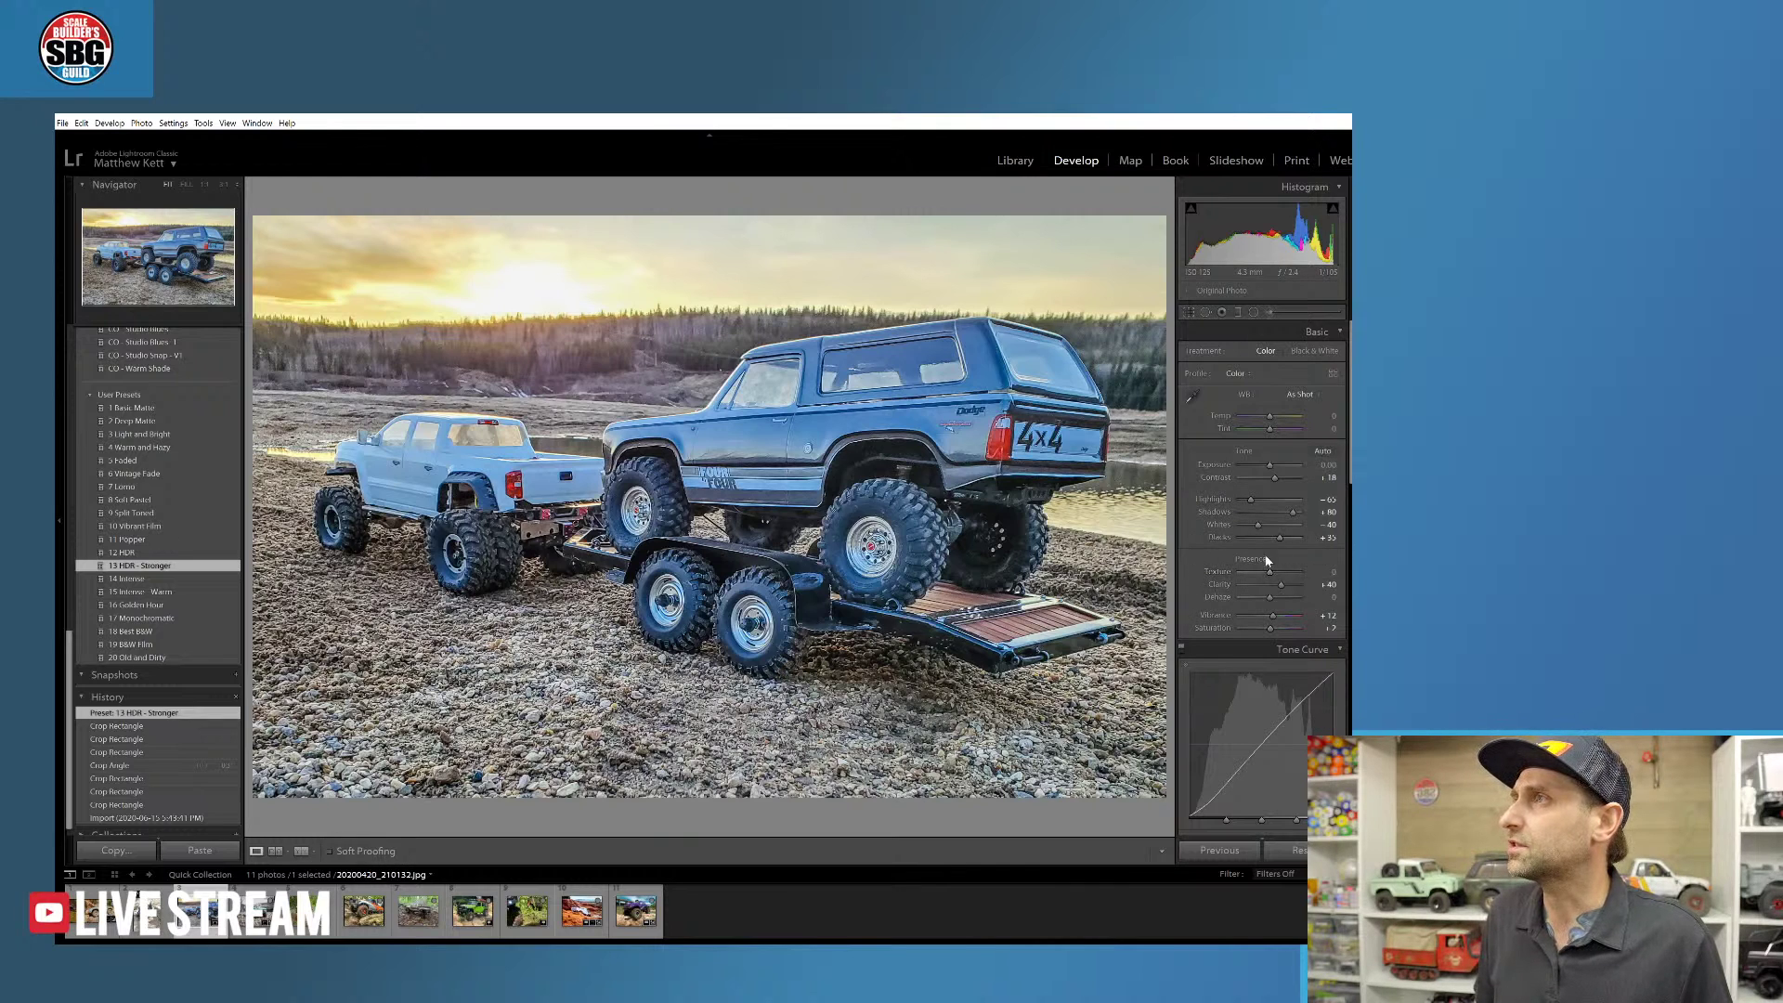
pyautogui.moveTo(1271, 574); pyautogui.dragTo(1291, 574)
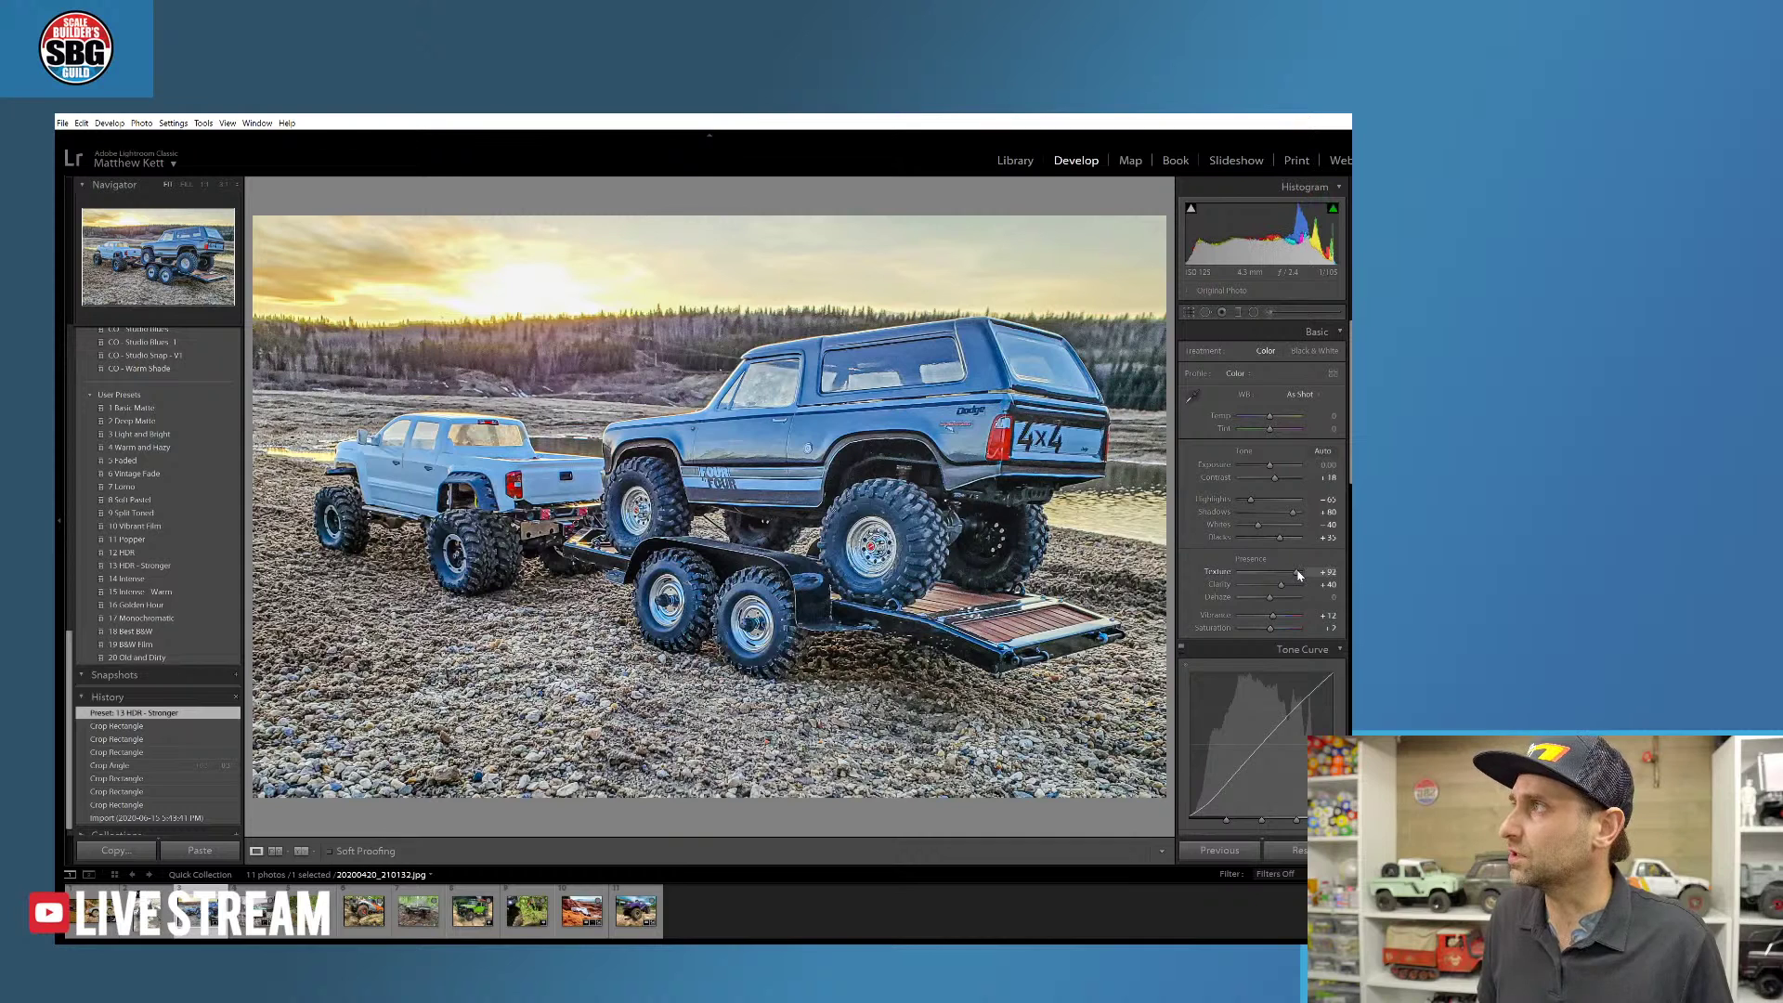
pyautogui.moveTo(1294, 573); pyautogui.dragTo(1283, 573)
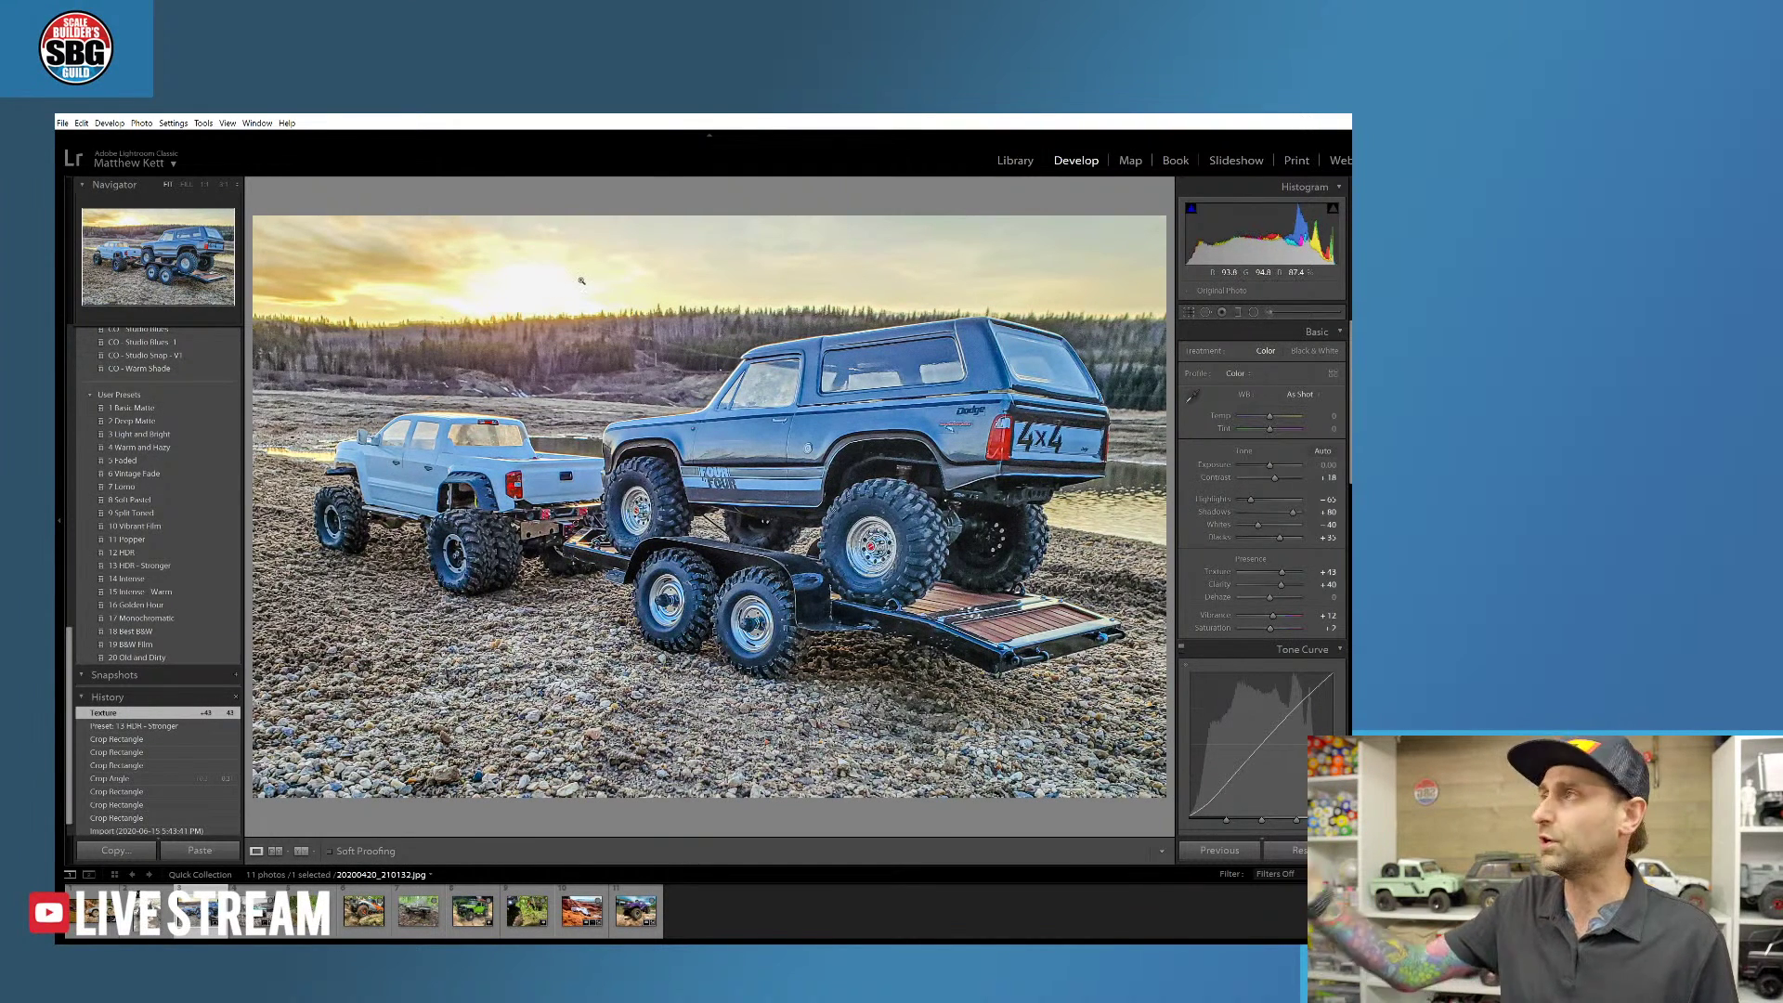
# - Add a graduated filter over the sunset sky with Saturation 47 and Exposure -1.02, and close the filter tool
pyautogui.click(1247, 314)
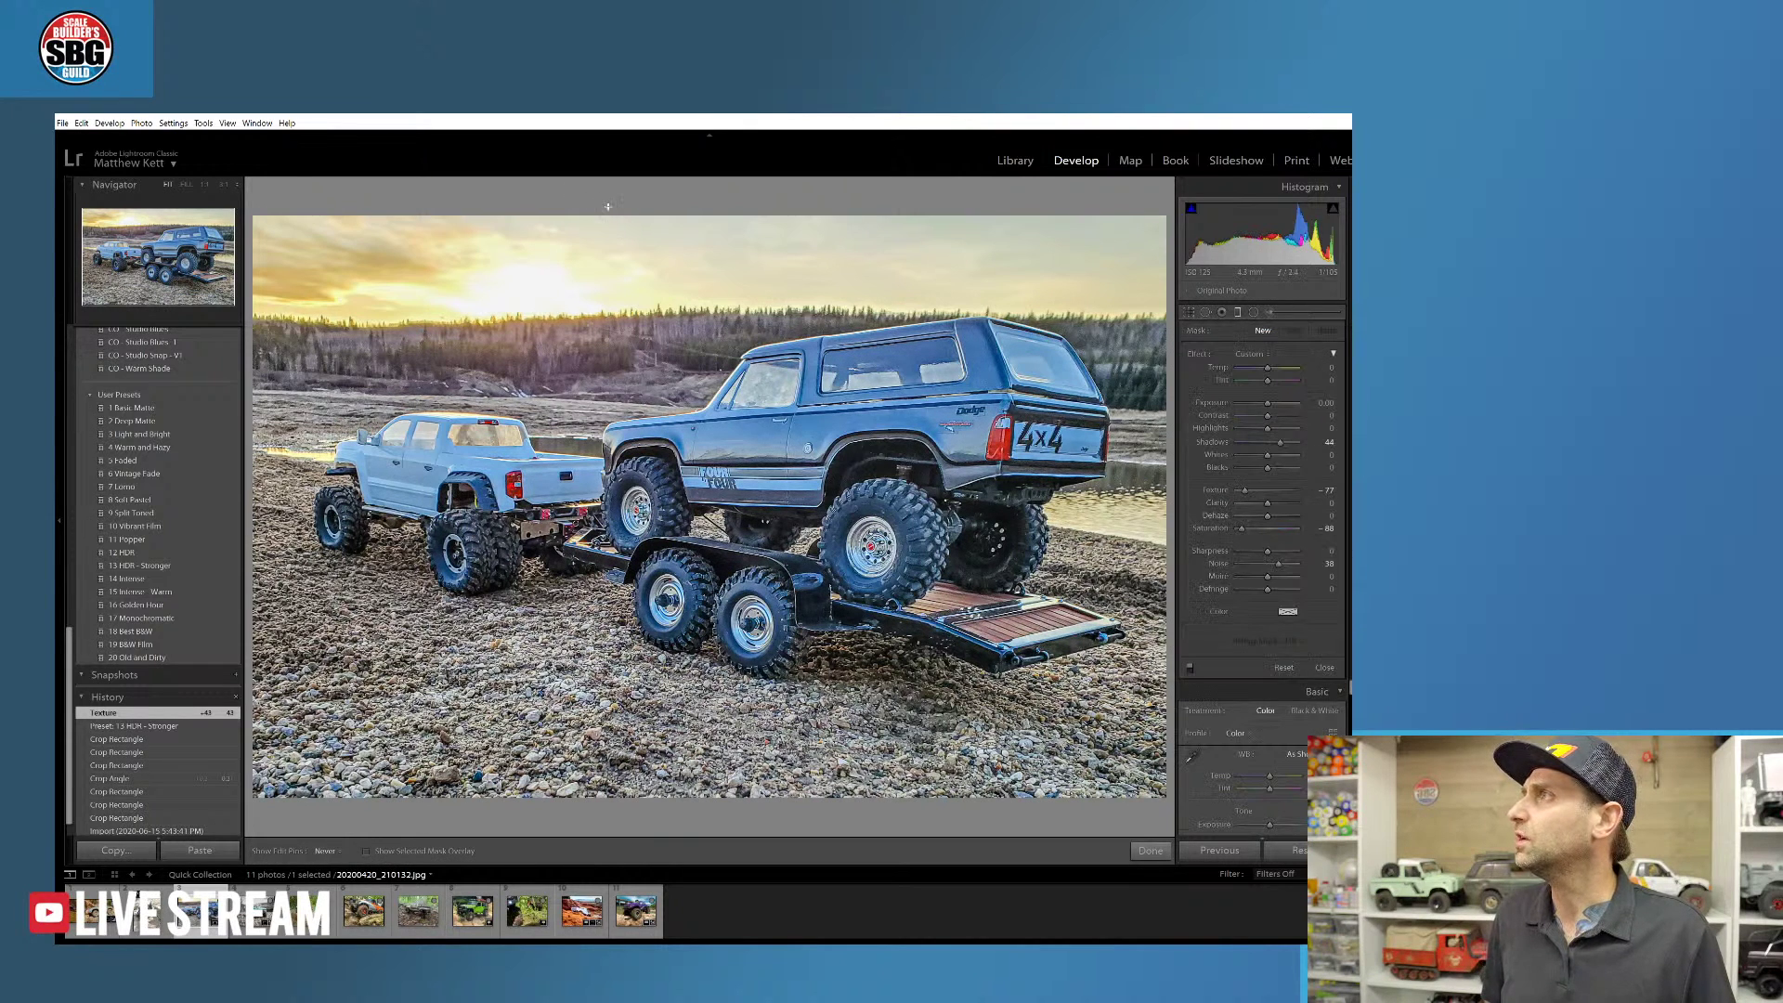
pyautogui.click(614, 387)
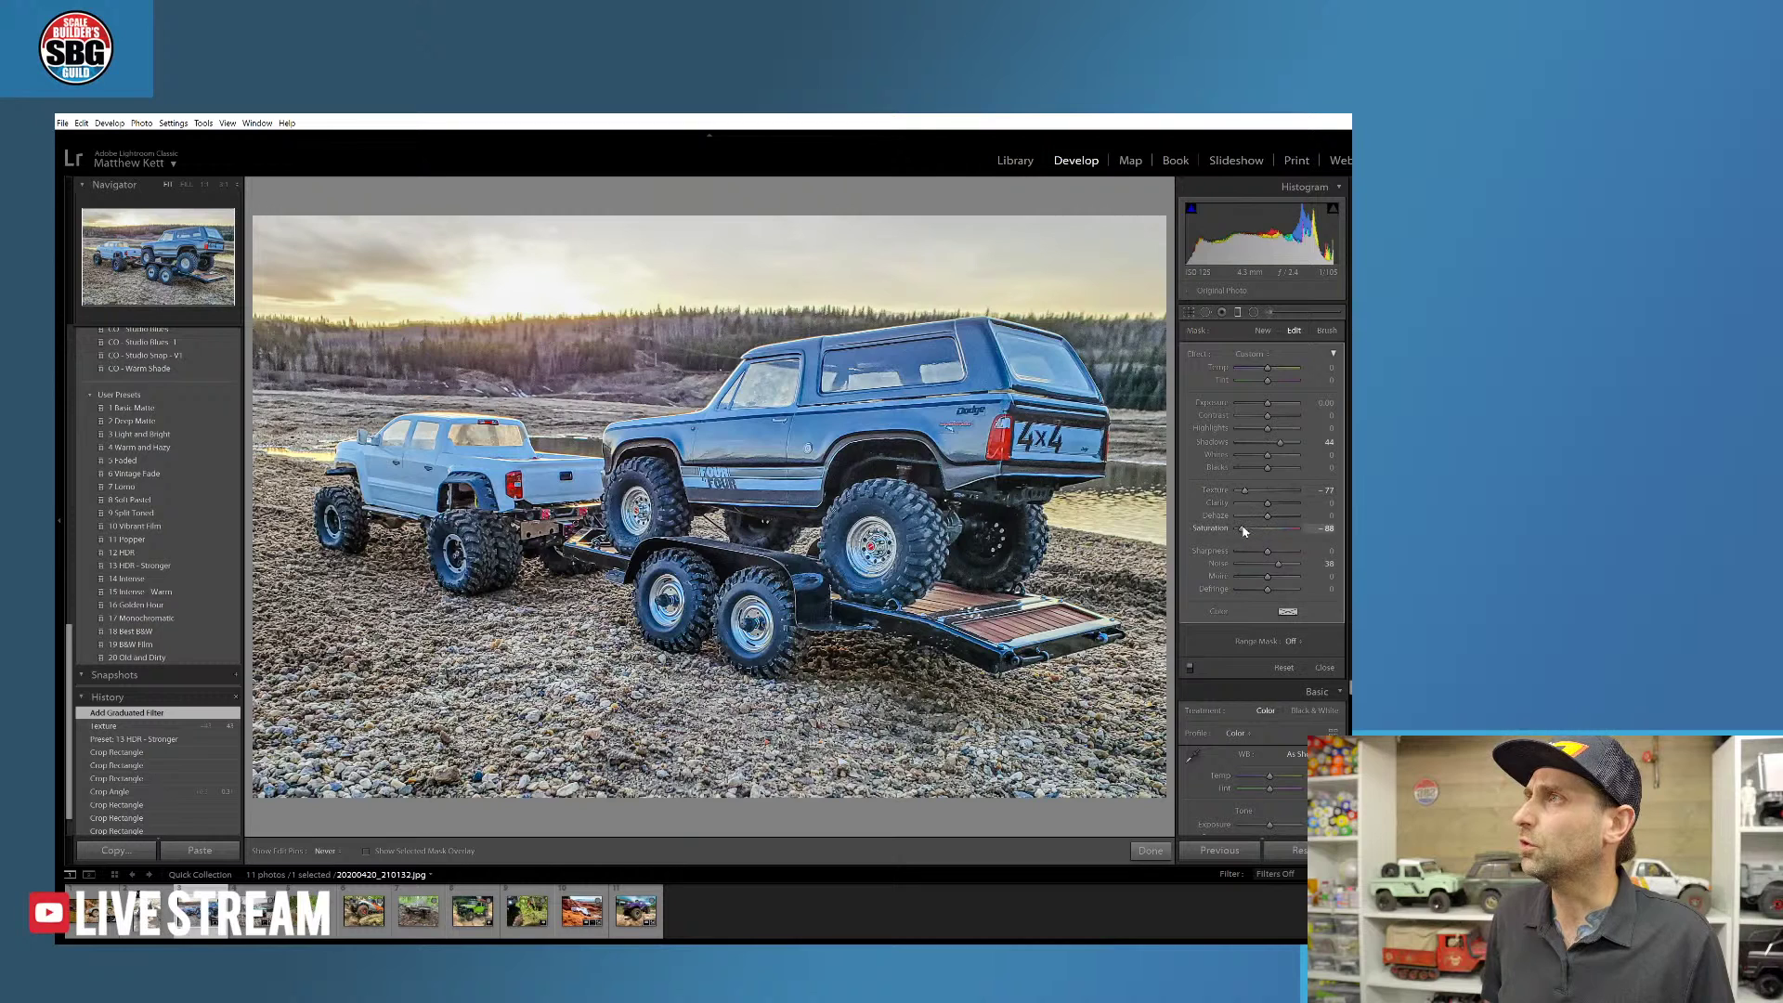
pyautogui.moveTo(1243, 529); pyautogui.dragTo(1281, 527)
pyautogui.moveTo(1264, 403); pyautogui.dragTo(1258, 405)
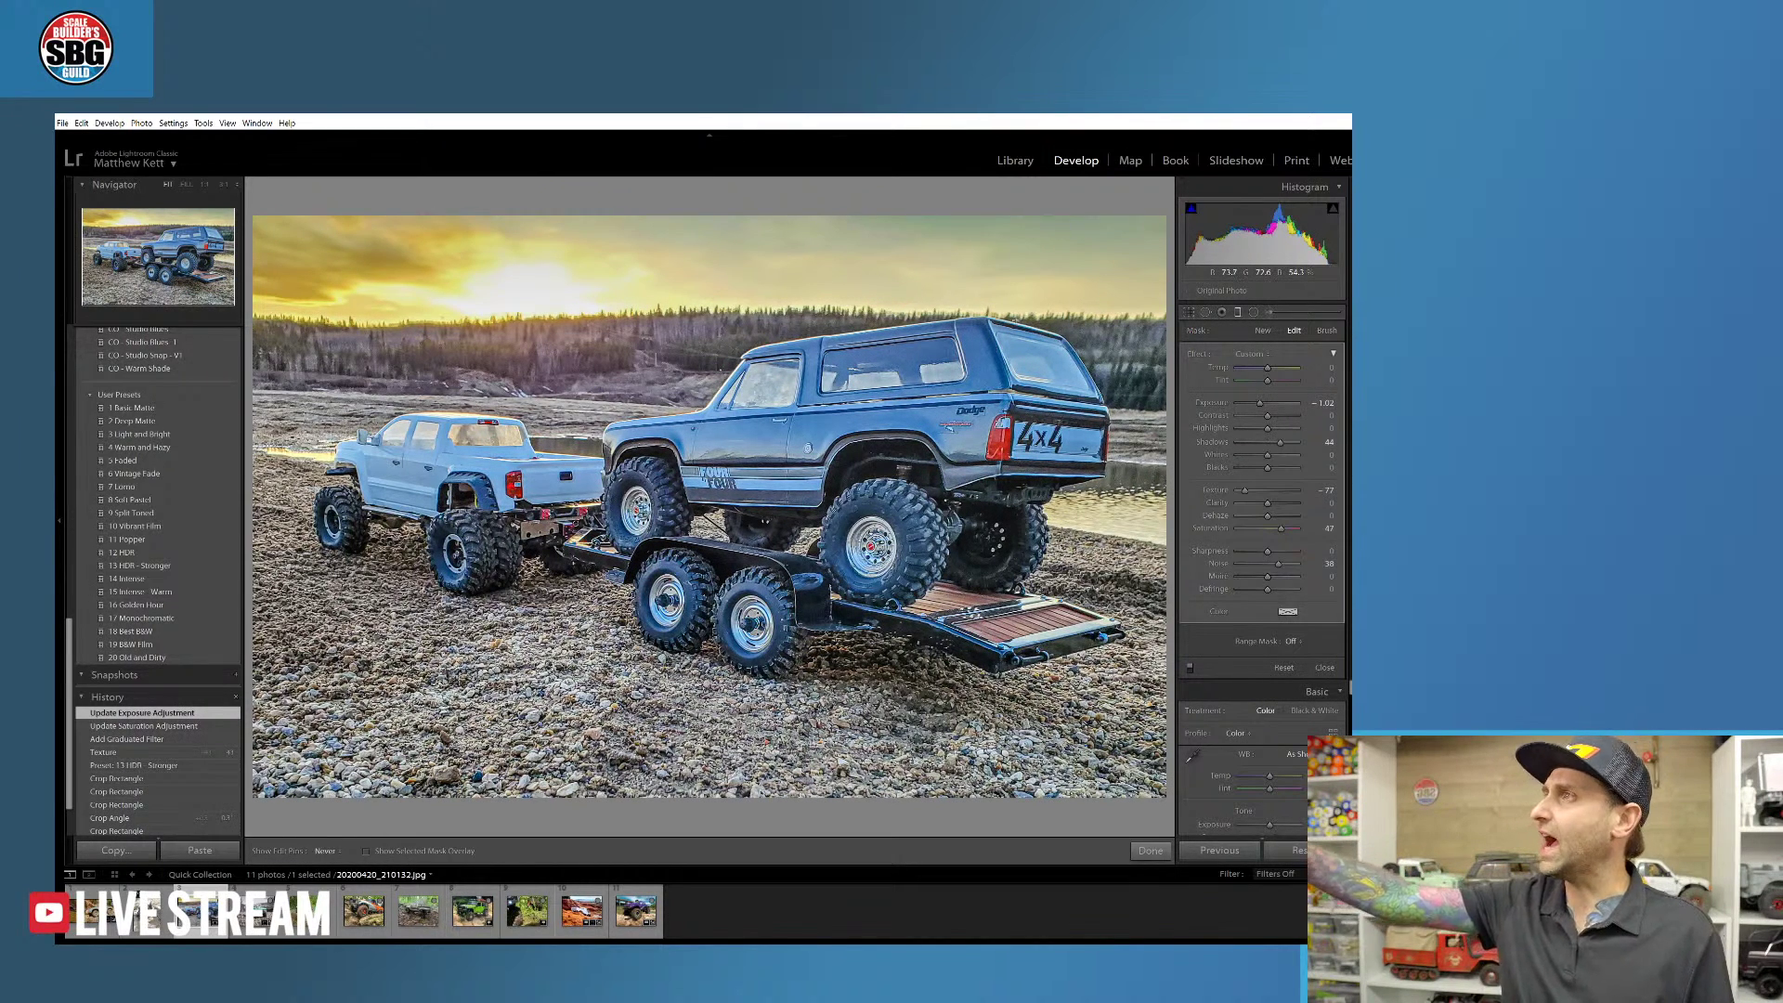
pyautogui.click(1237, 313)
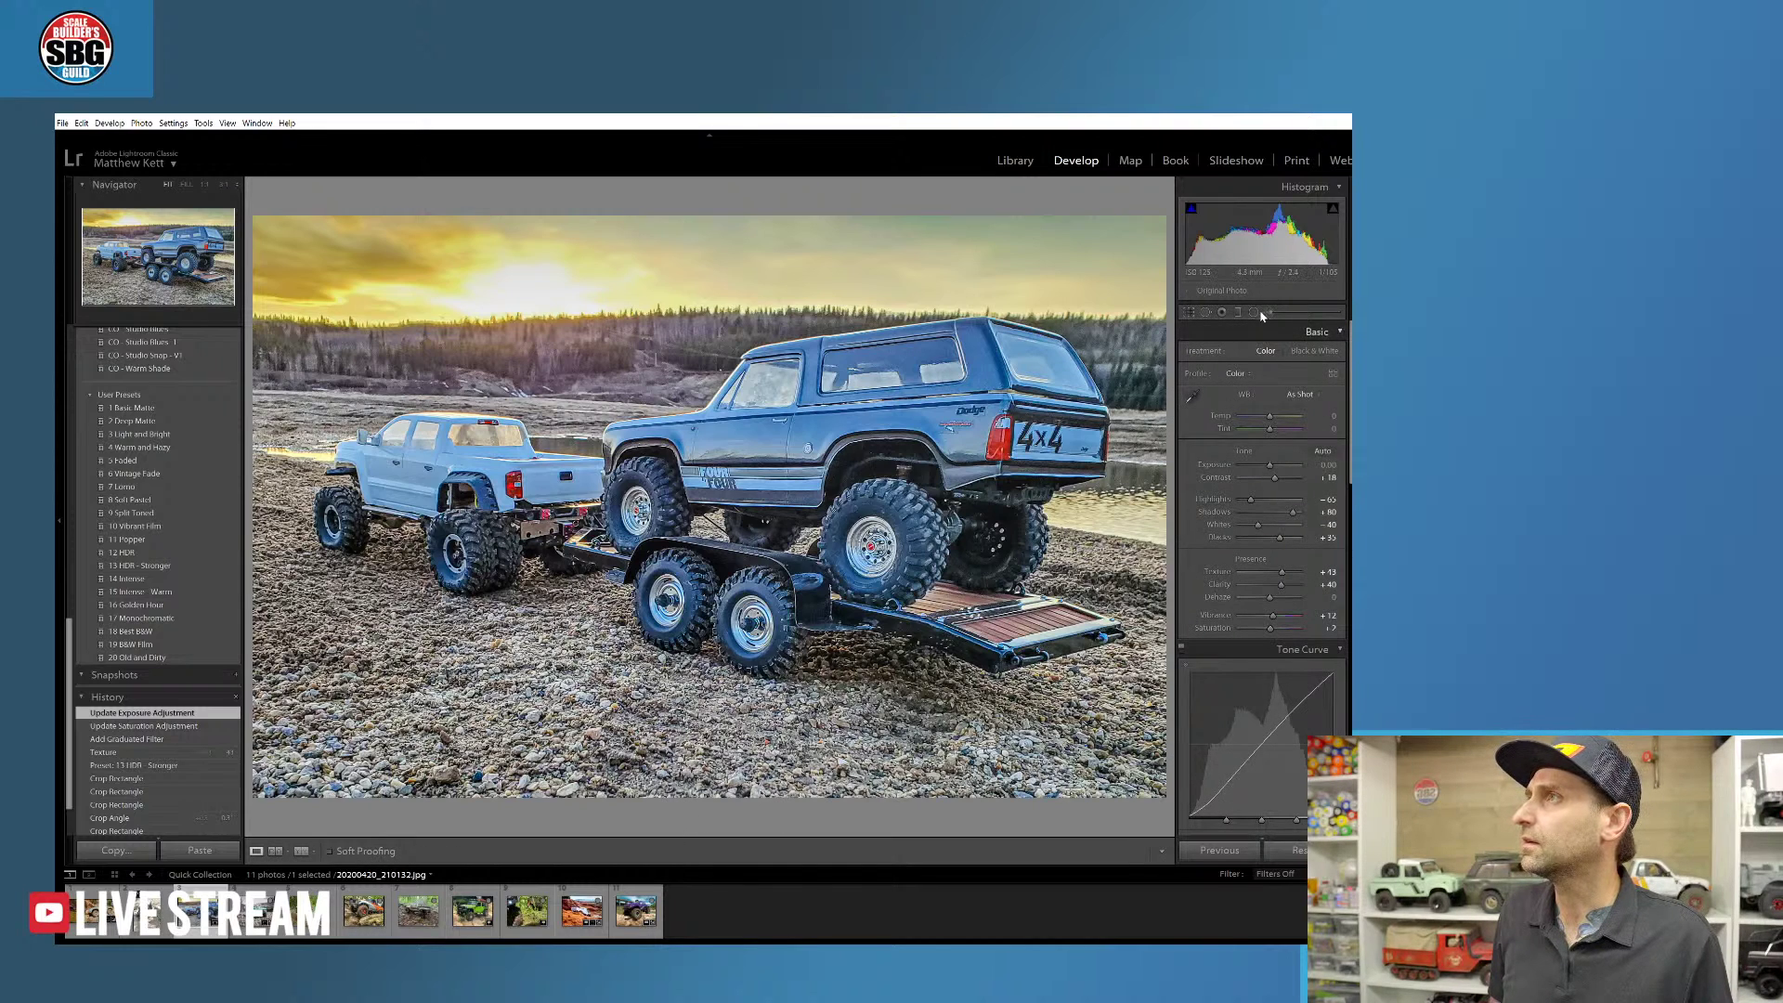
pyautogui.click(1235, 314)
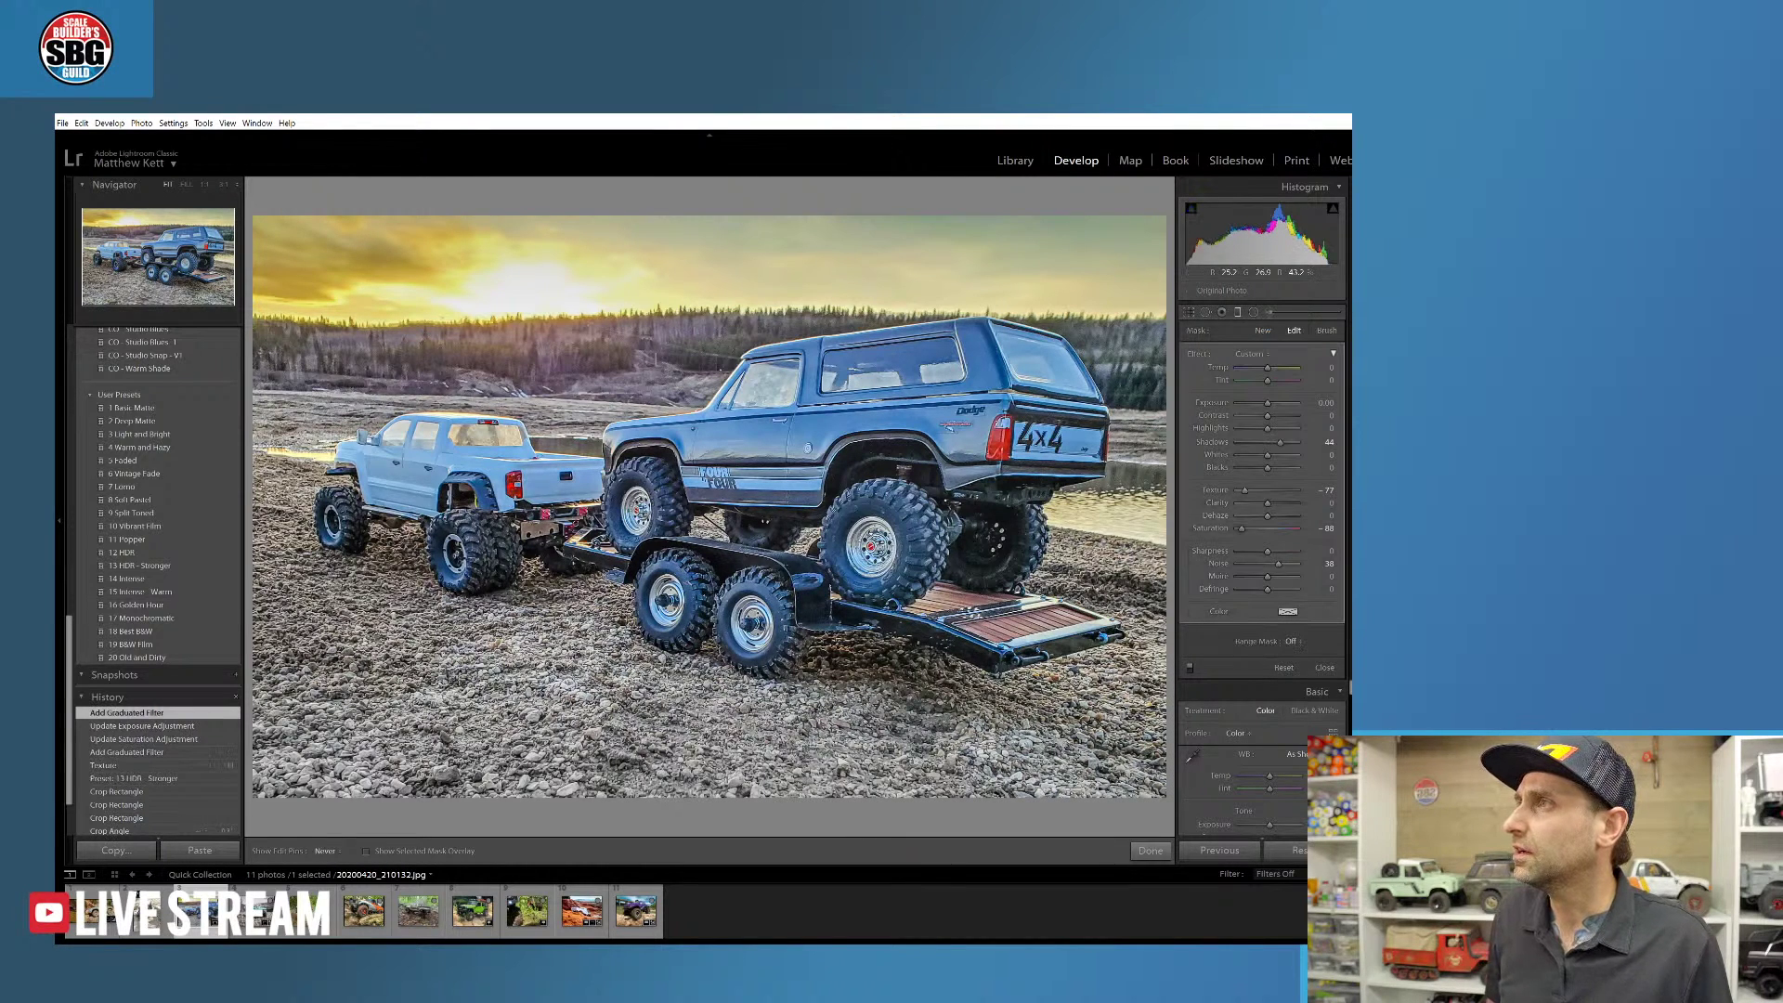
pyautogui.click(1293, 643)
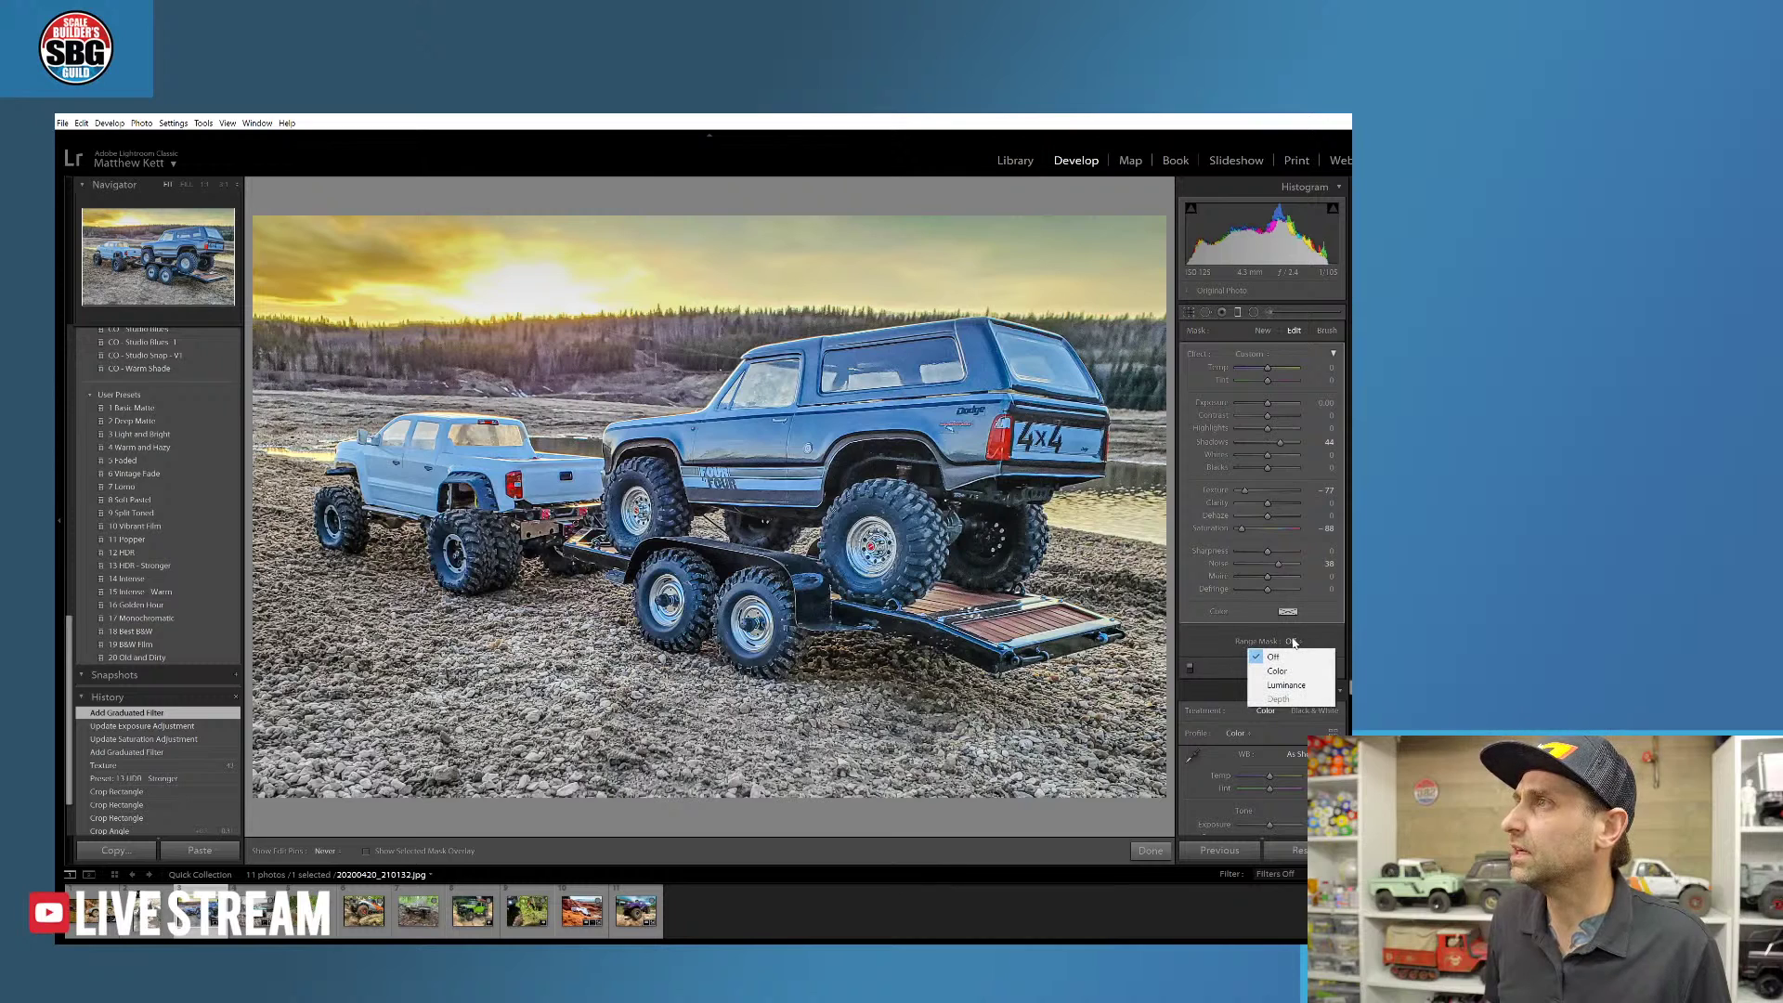
pyautogui.click(1237, 642)
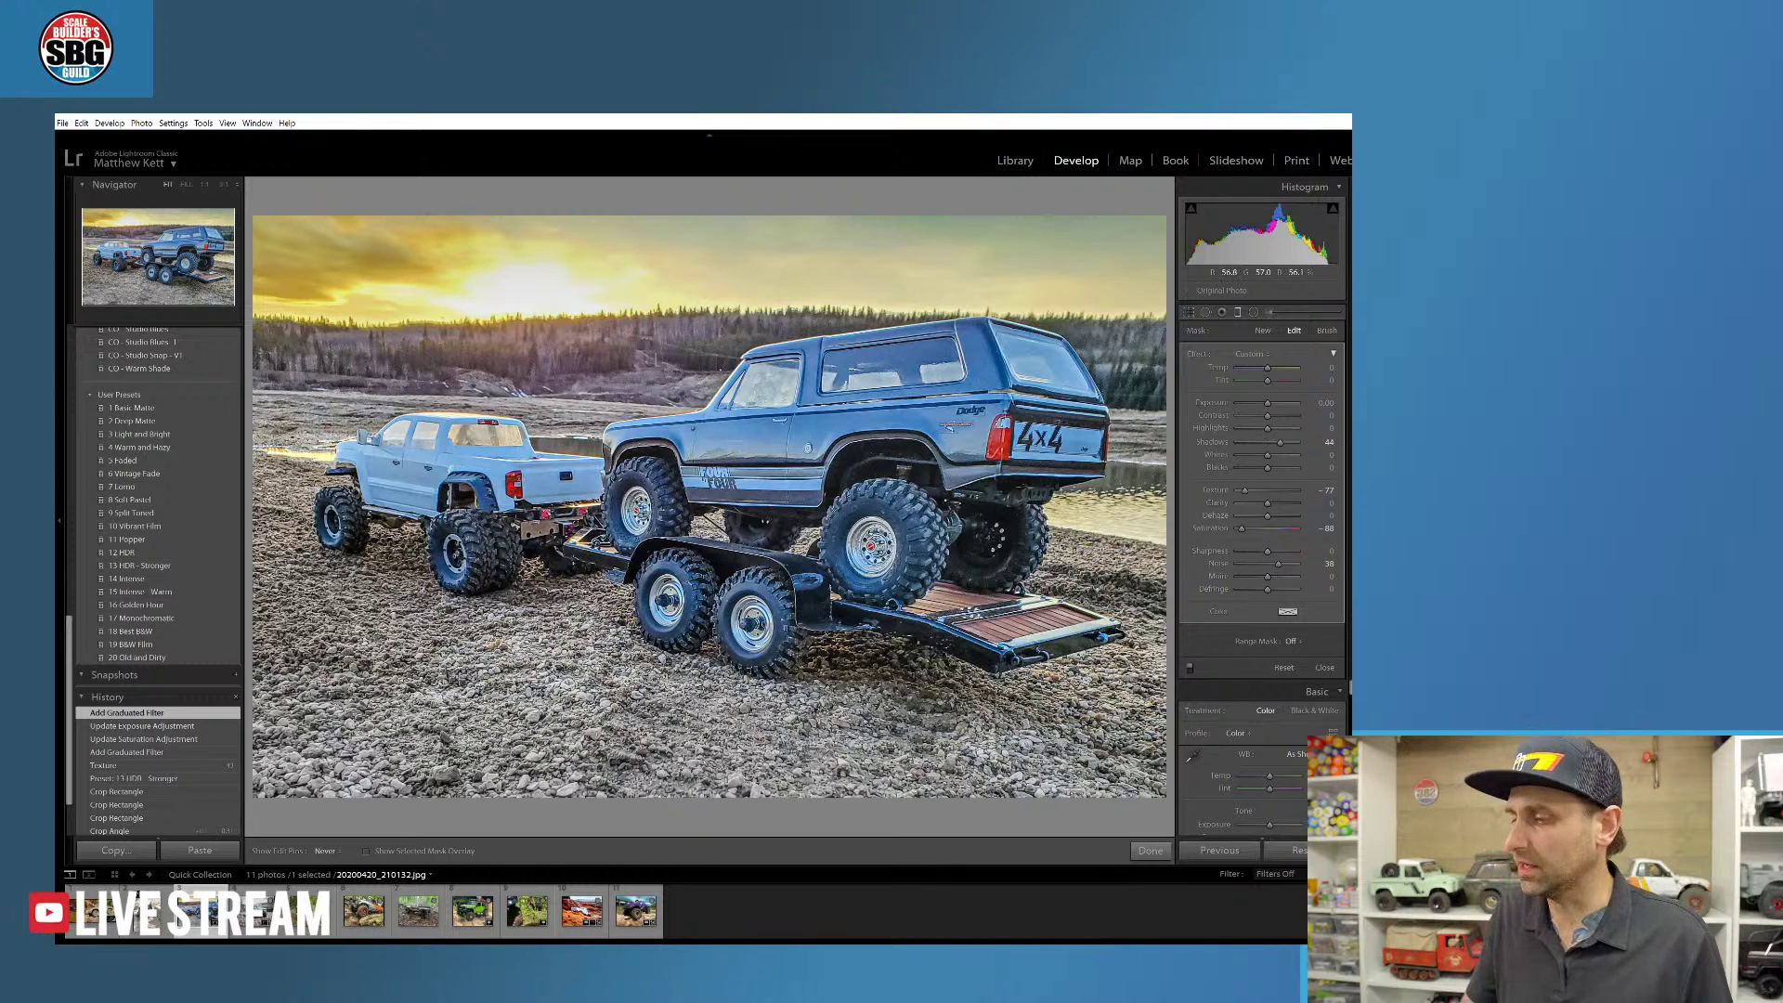
pyautogui.hotkey('ctrl', 'z')
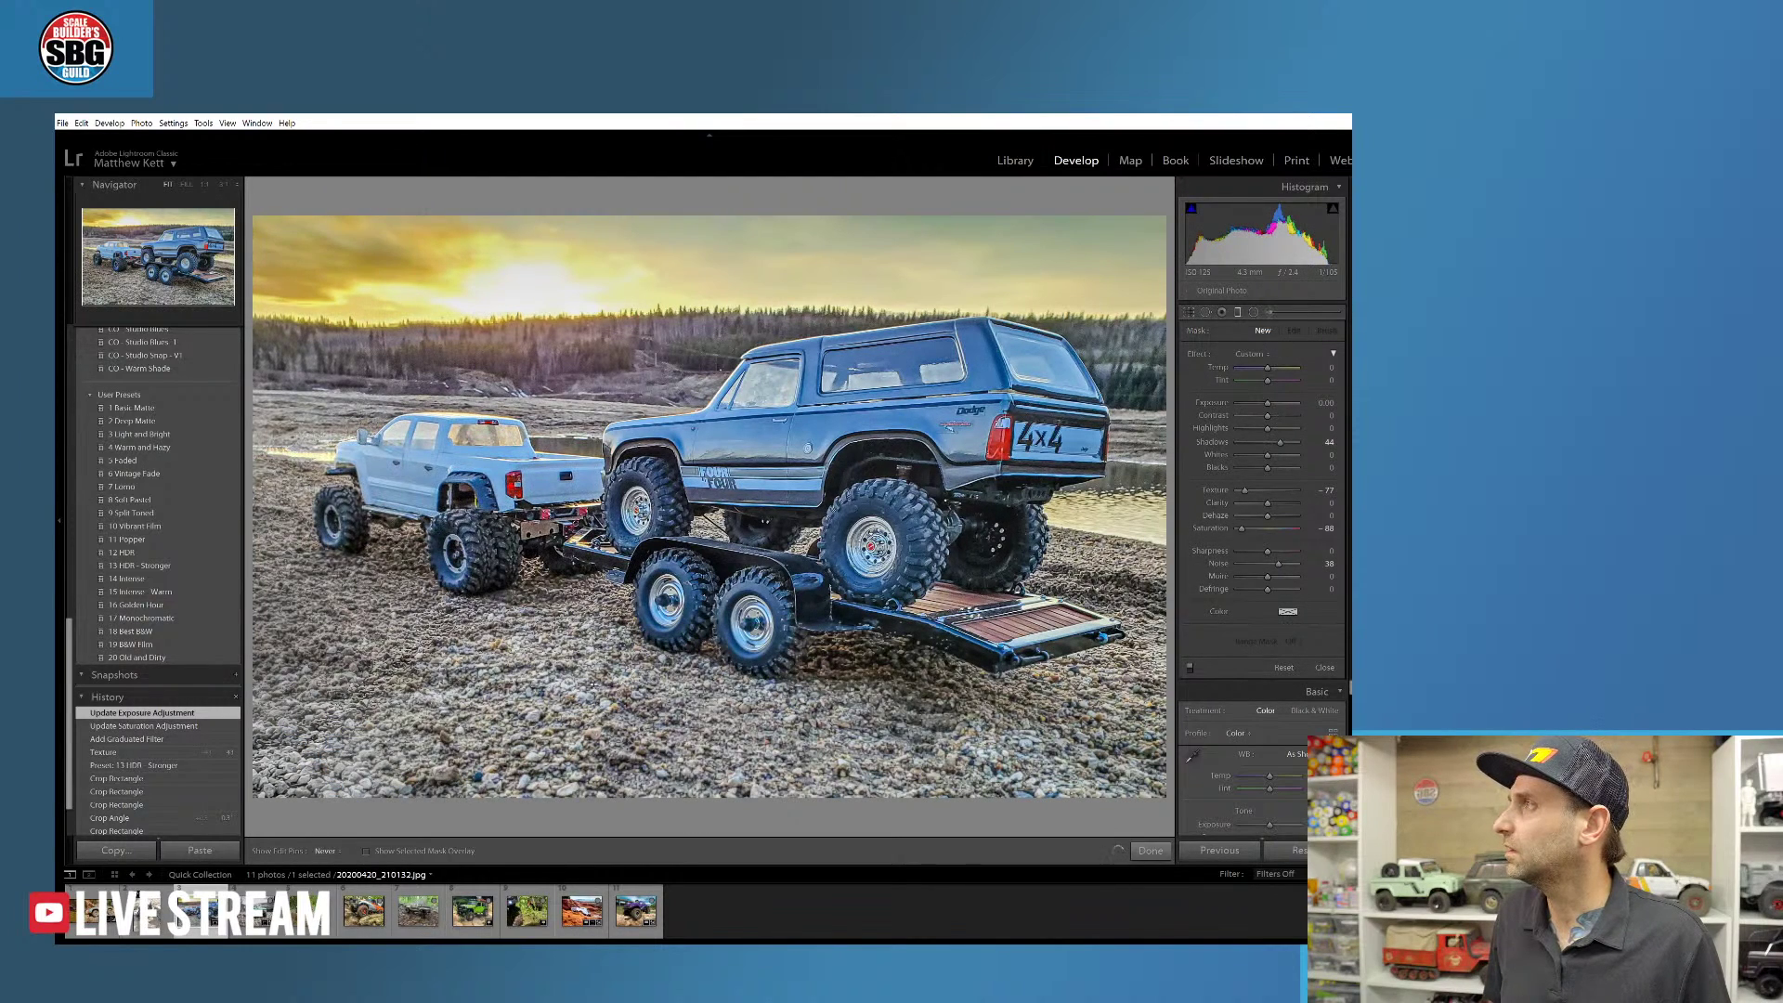
pyautogui.hotkey('ctrl', 'z')
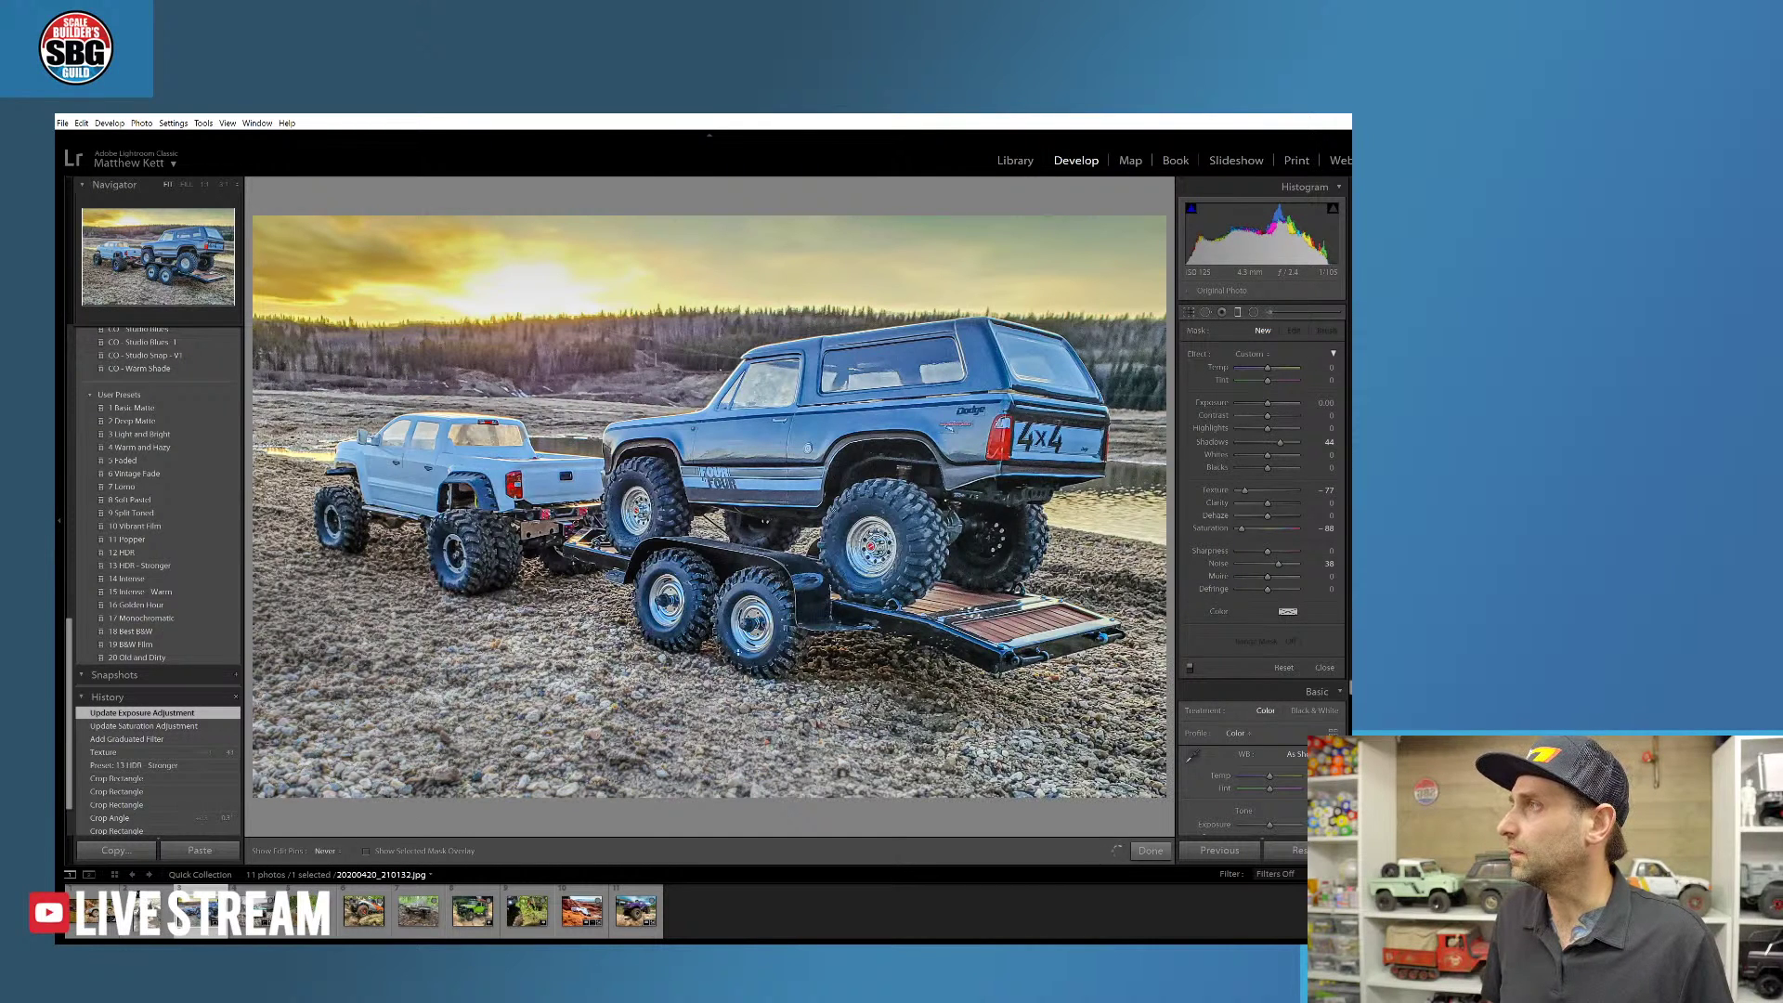
# - Add a graduated filter over the lower-left gravel with Exposure about -0.3, Shadows -75 and Temp 1, and close the filter tool
pyautogui.moveTo(420, 689); pyautogui.dragTo(365, 751)
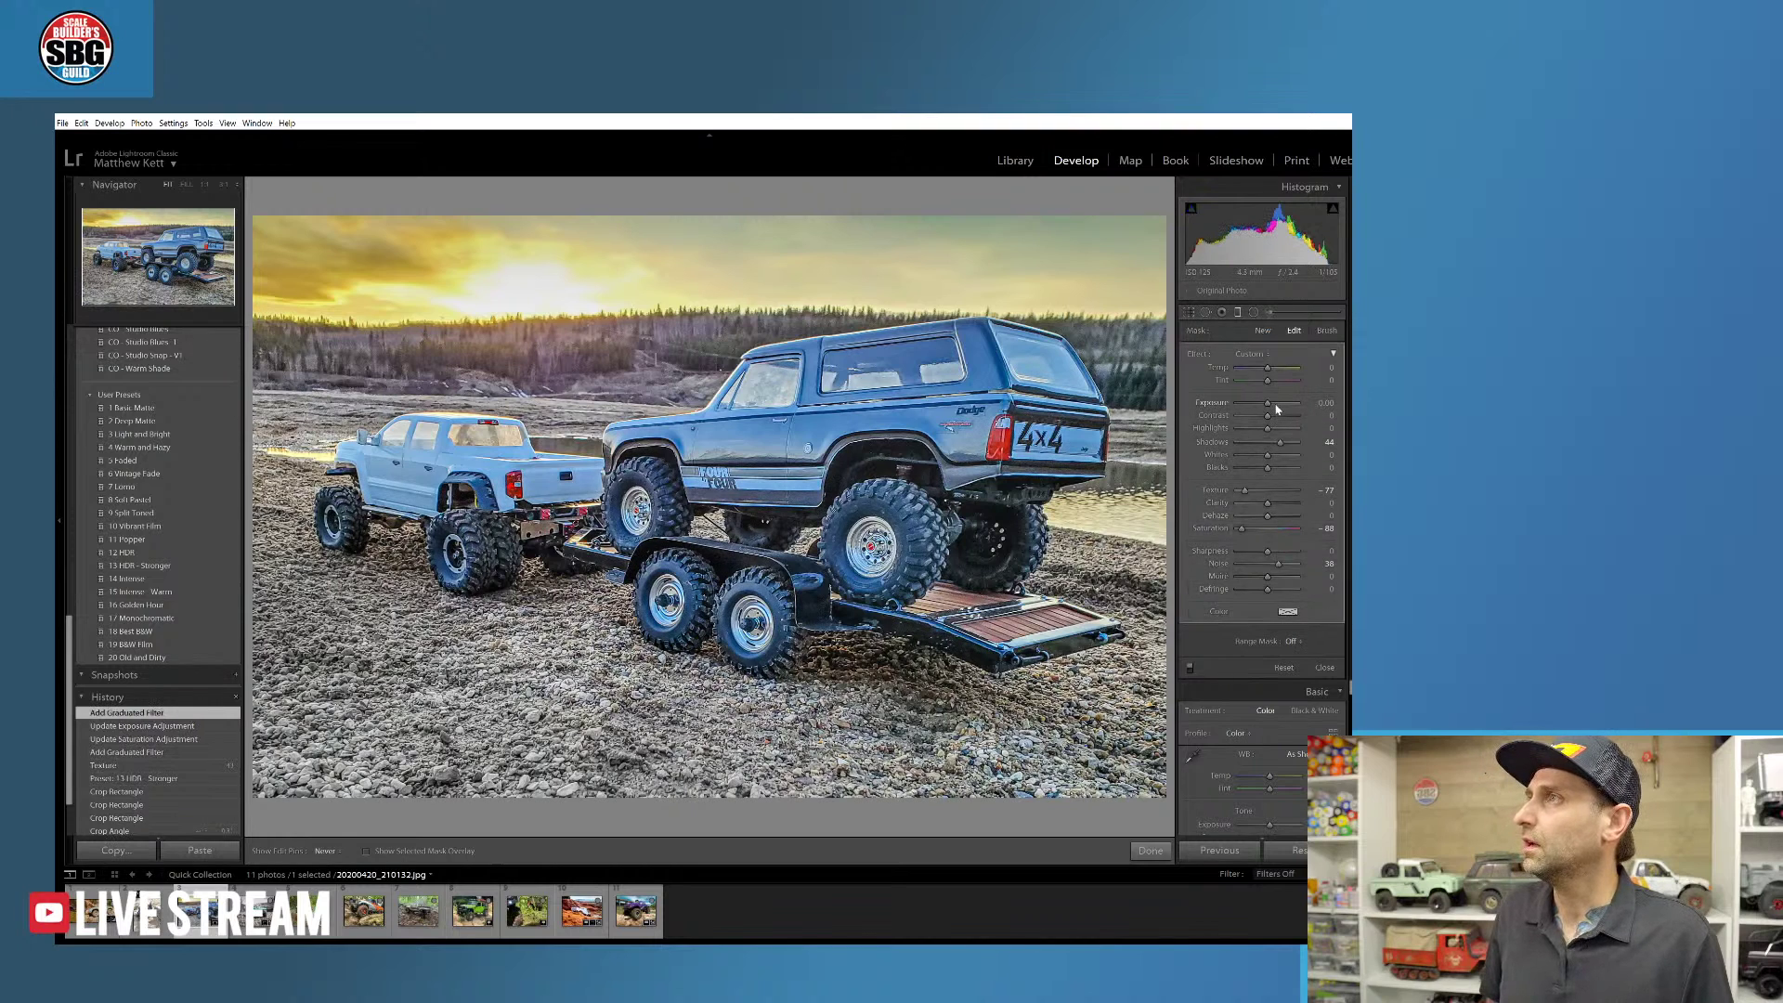
pyautogui.moveTo(1267, 403); pyautogui.dragTo(1245, 442)
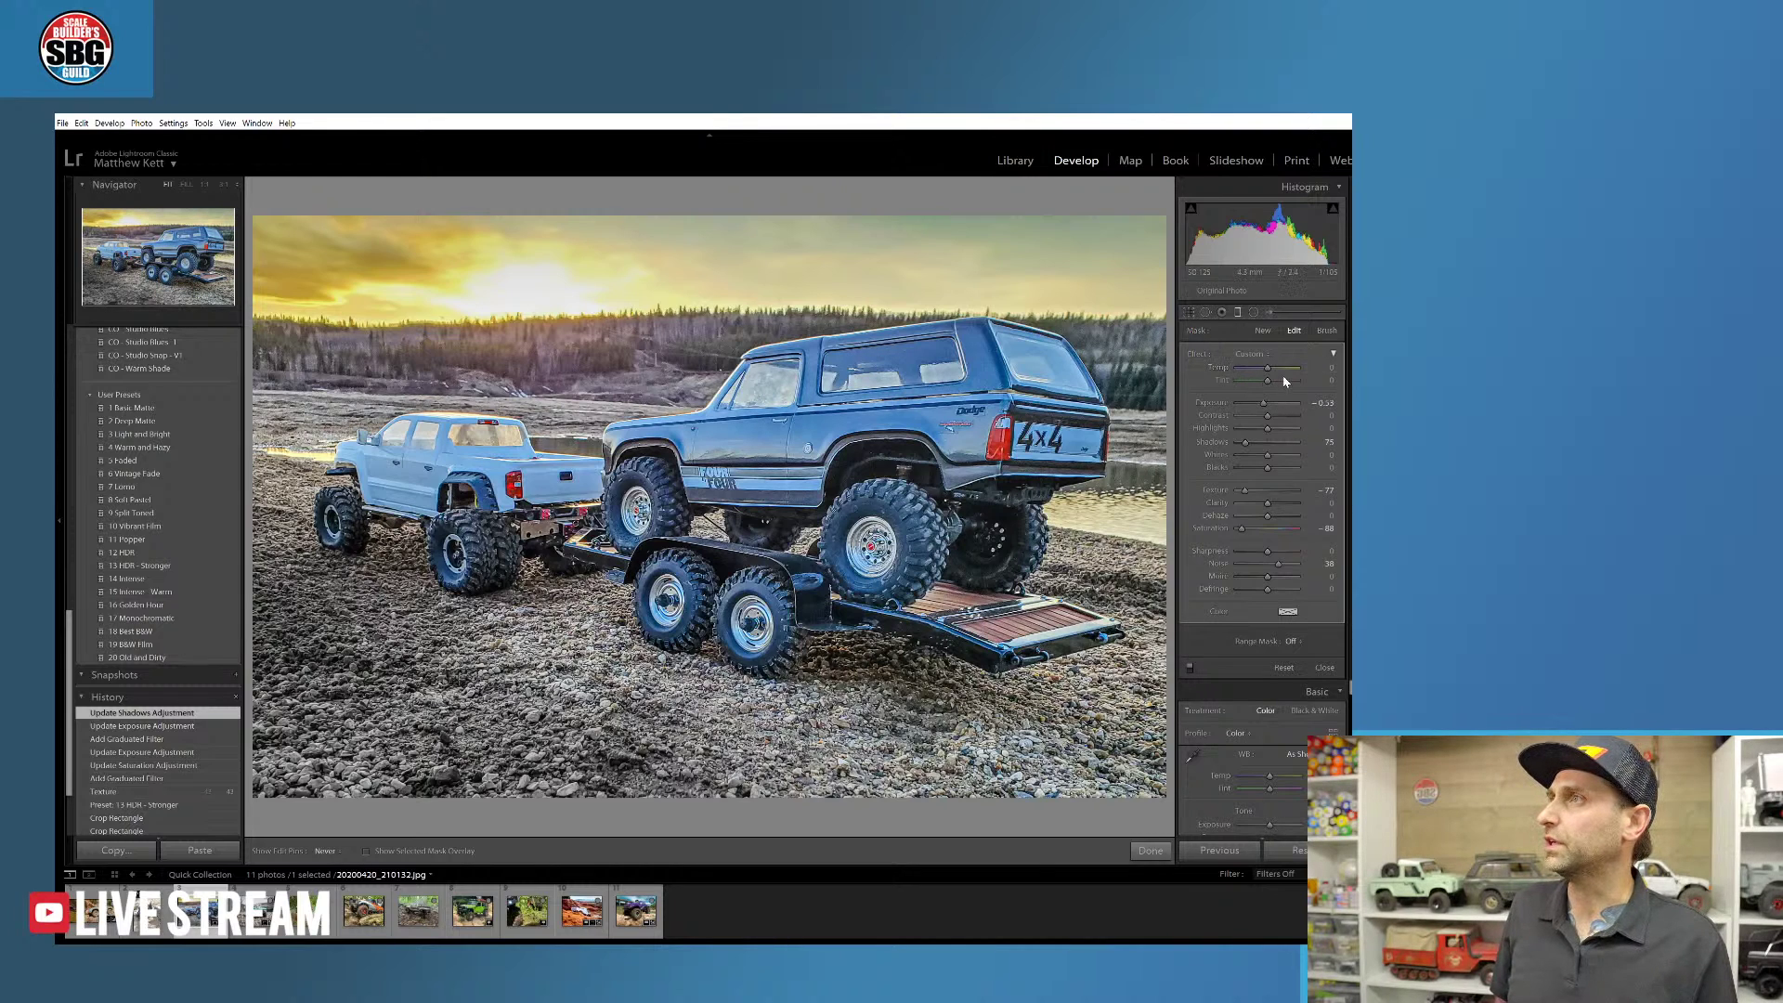
pyautogui.moveTo(1268, 368); pyautogui.dragTo(1275, 372)
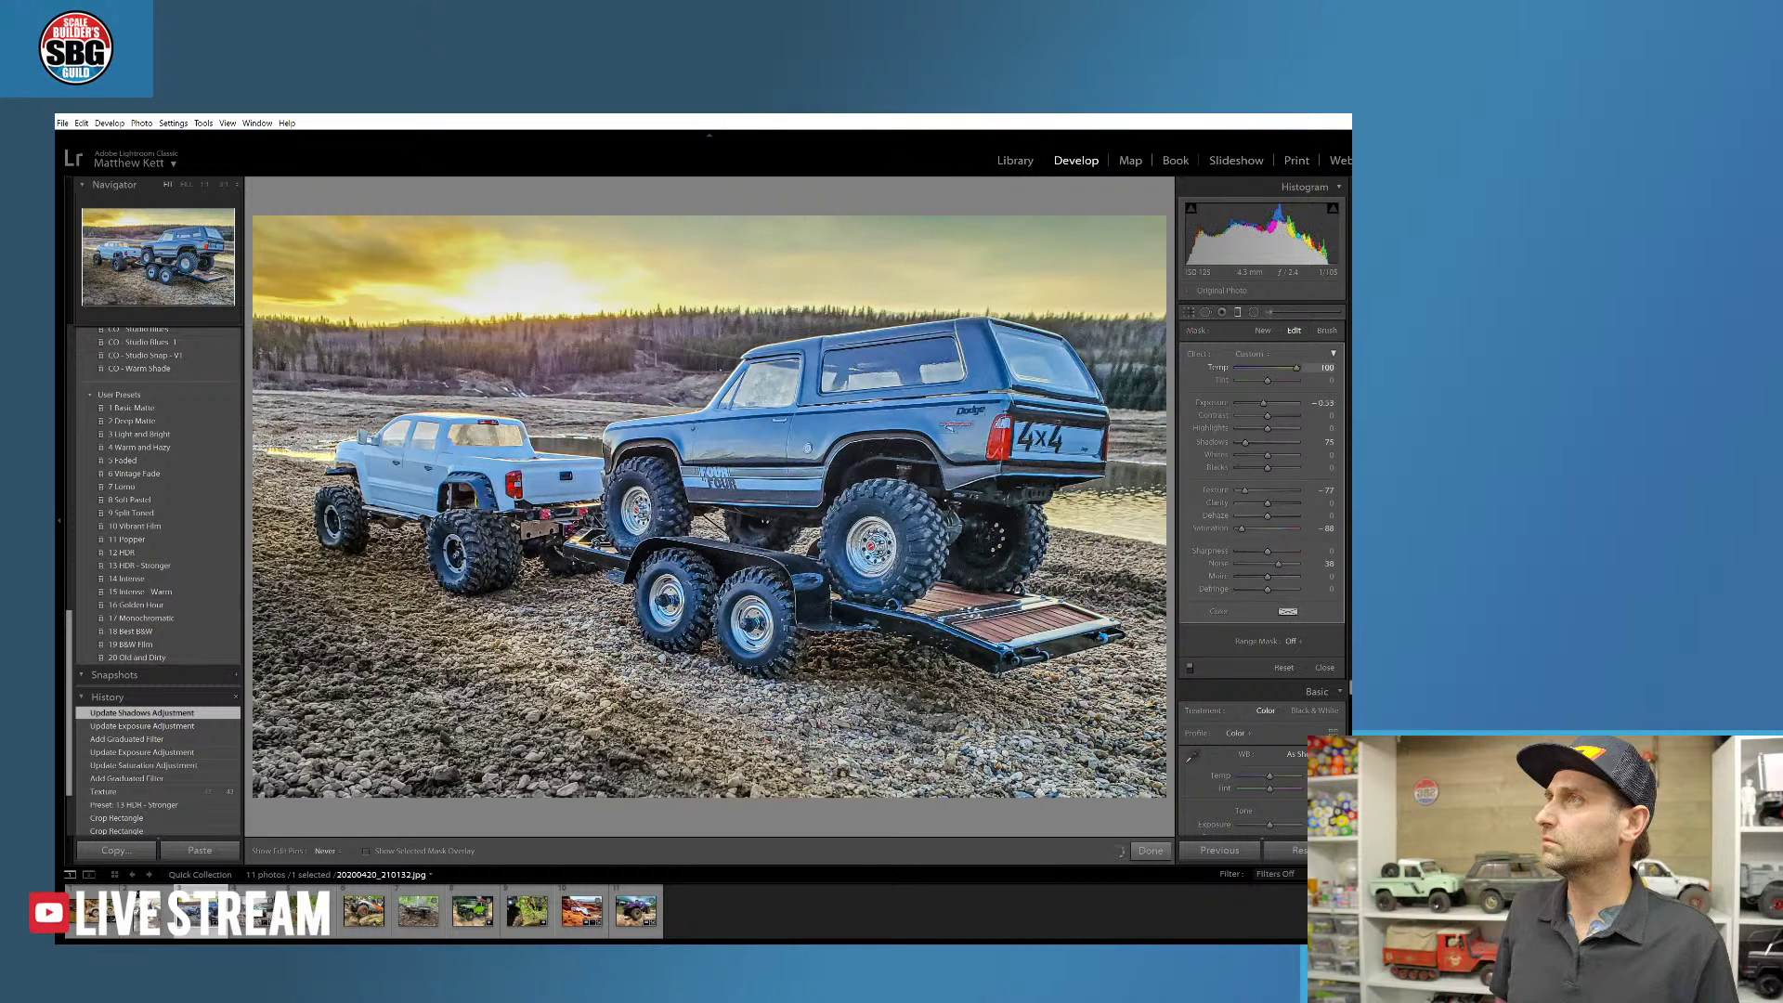
pyautogui.moveTo(1290, 372); pyautogui.dragTo(1267, 374)
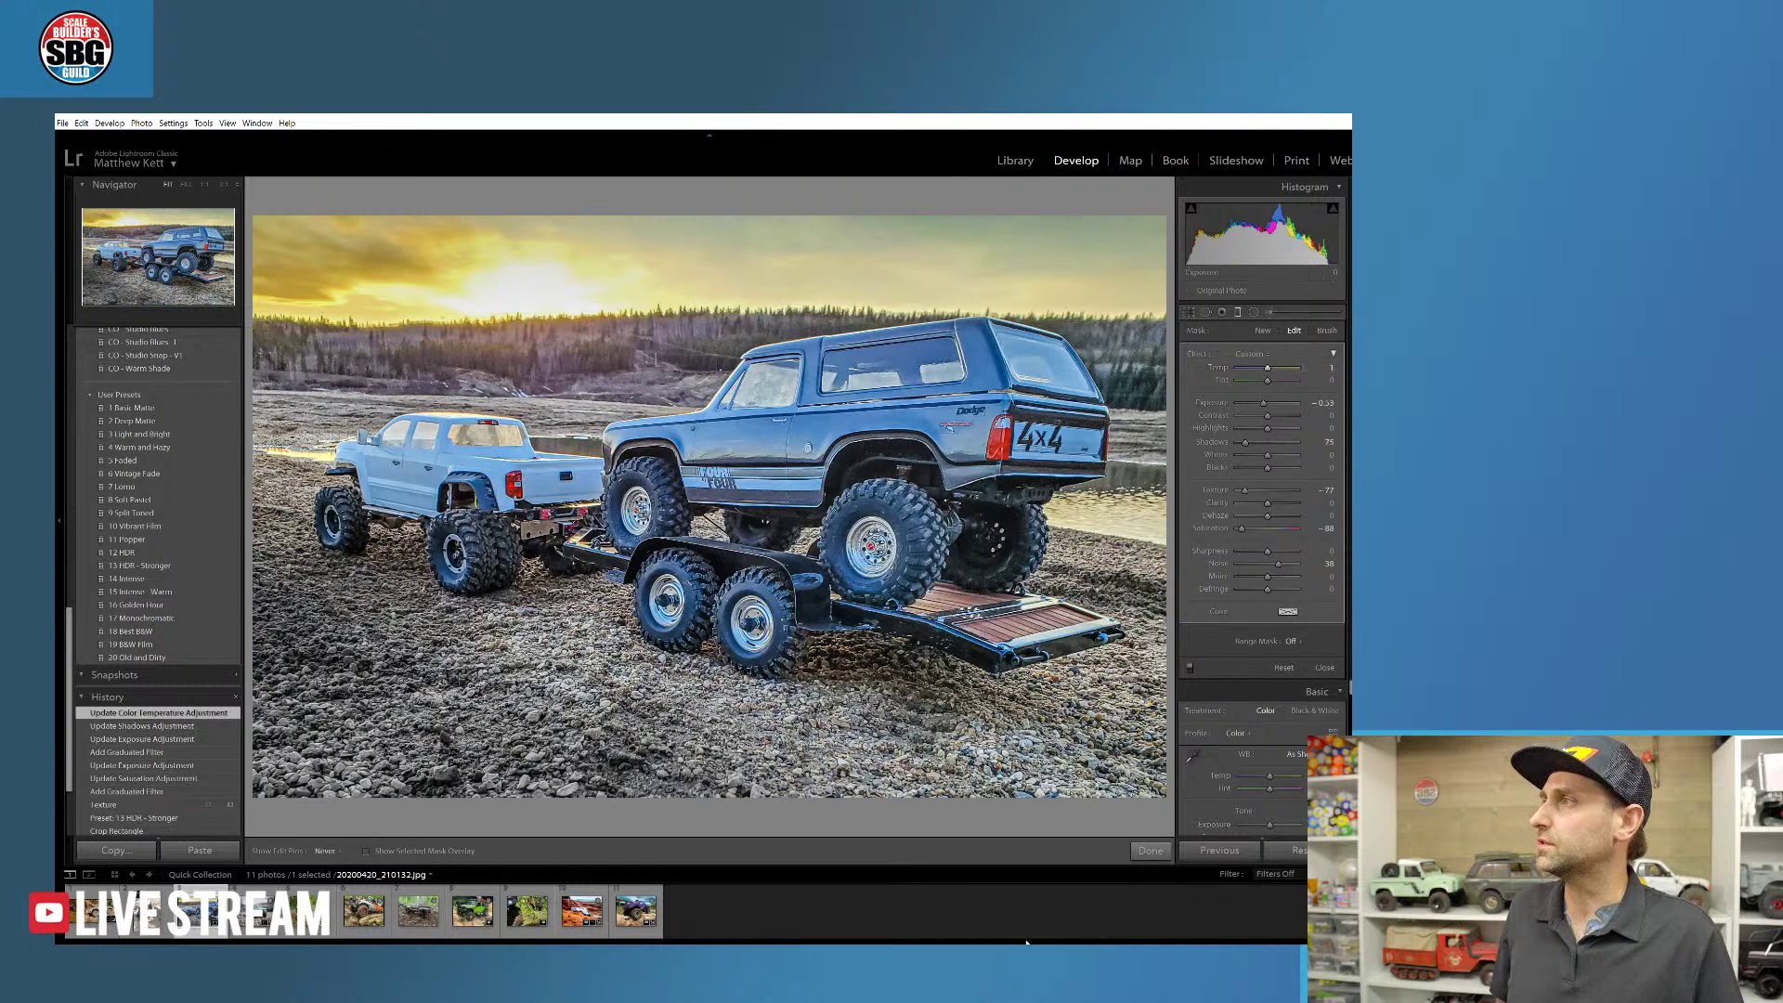
pyautogui.click(1150, 850)
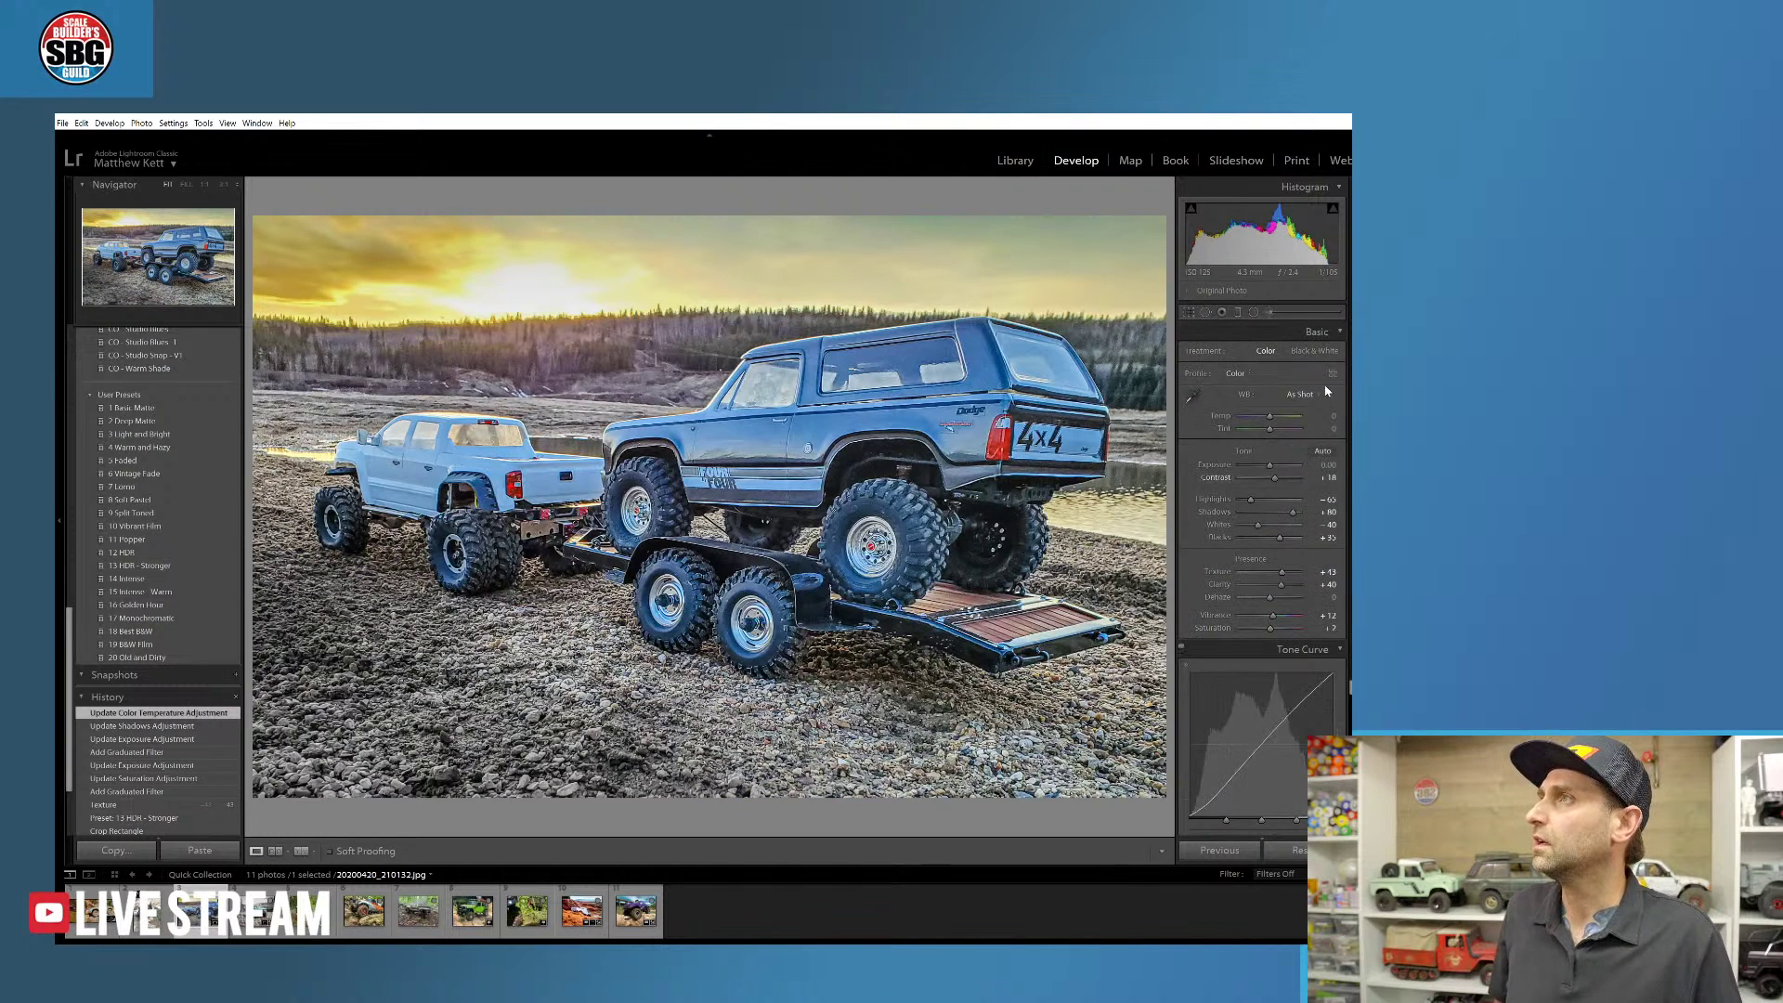
# - Warm the whole trailer photo to Temp +18 and set its Shadows to +18
pyautogui.click(1273, 419)
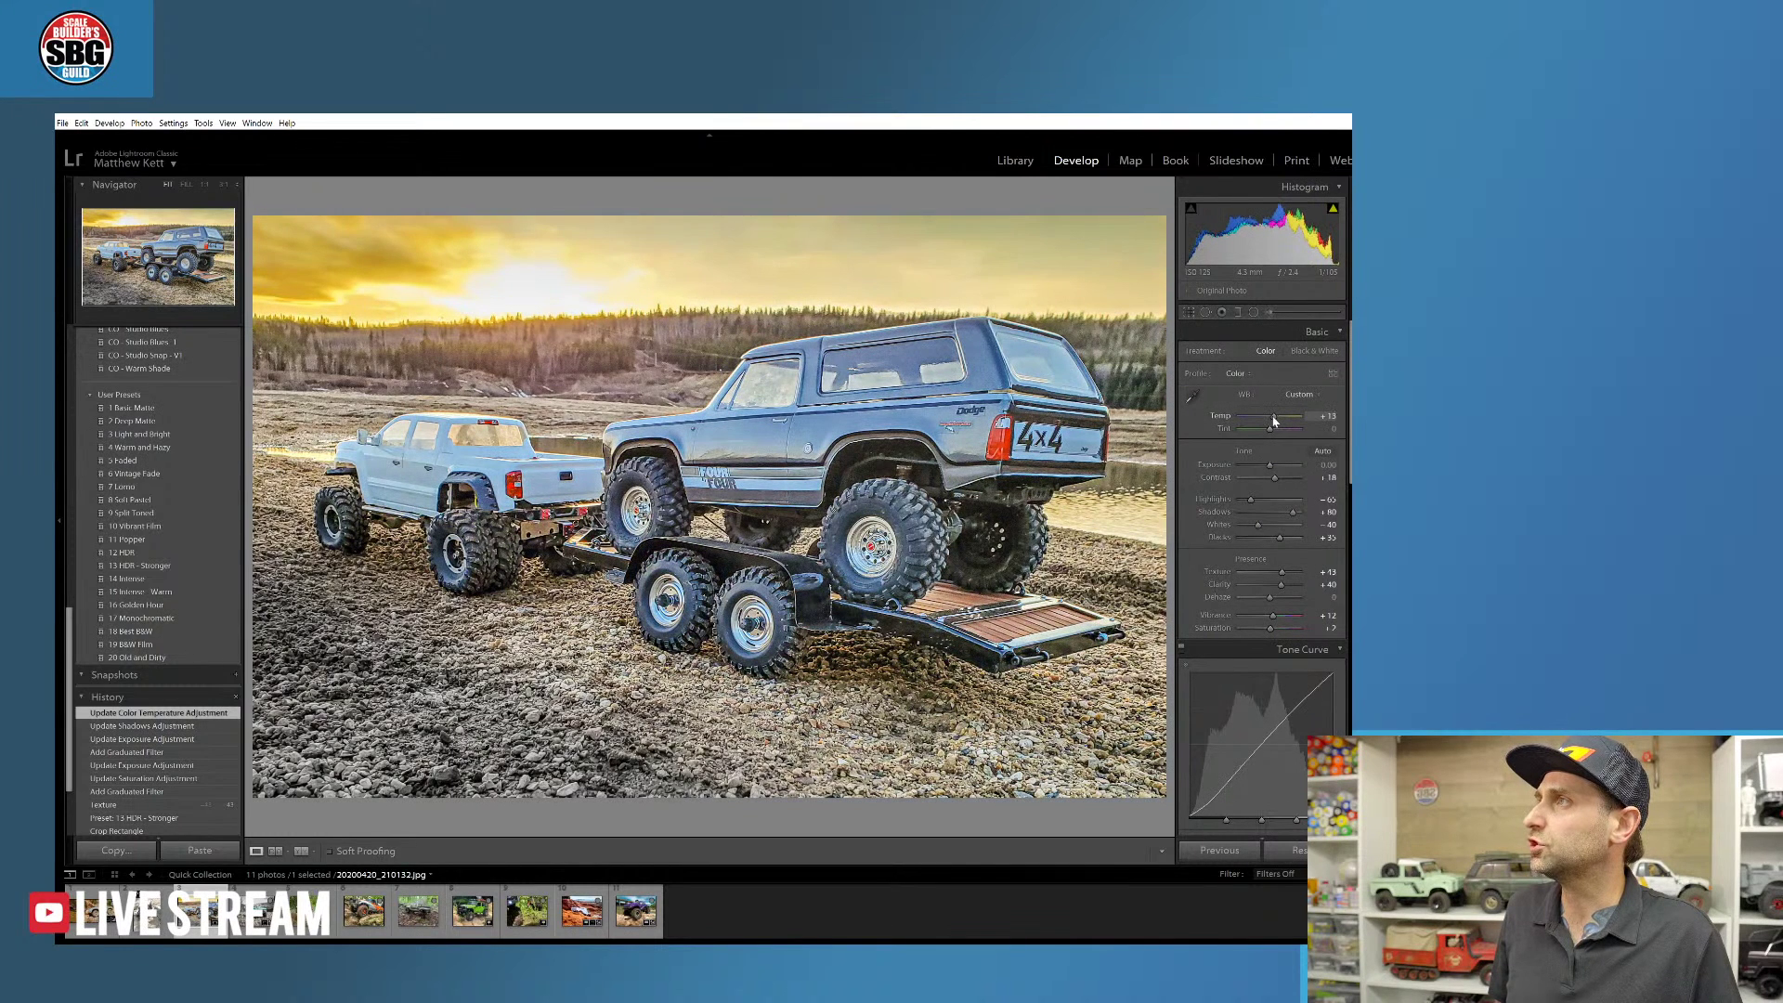
pyautogui.moveTo(1273, 420); pyautogui.dragTo(1274, 419)
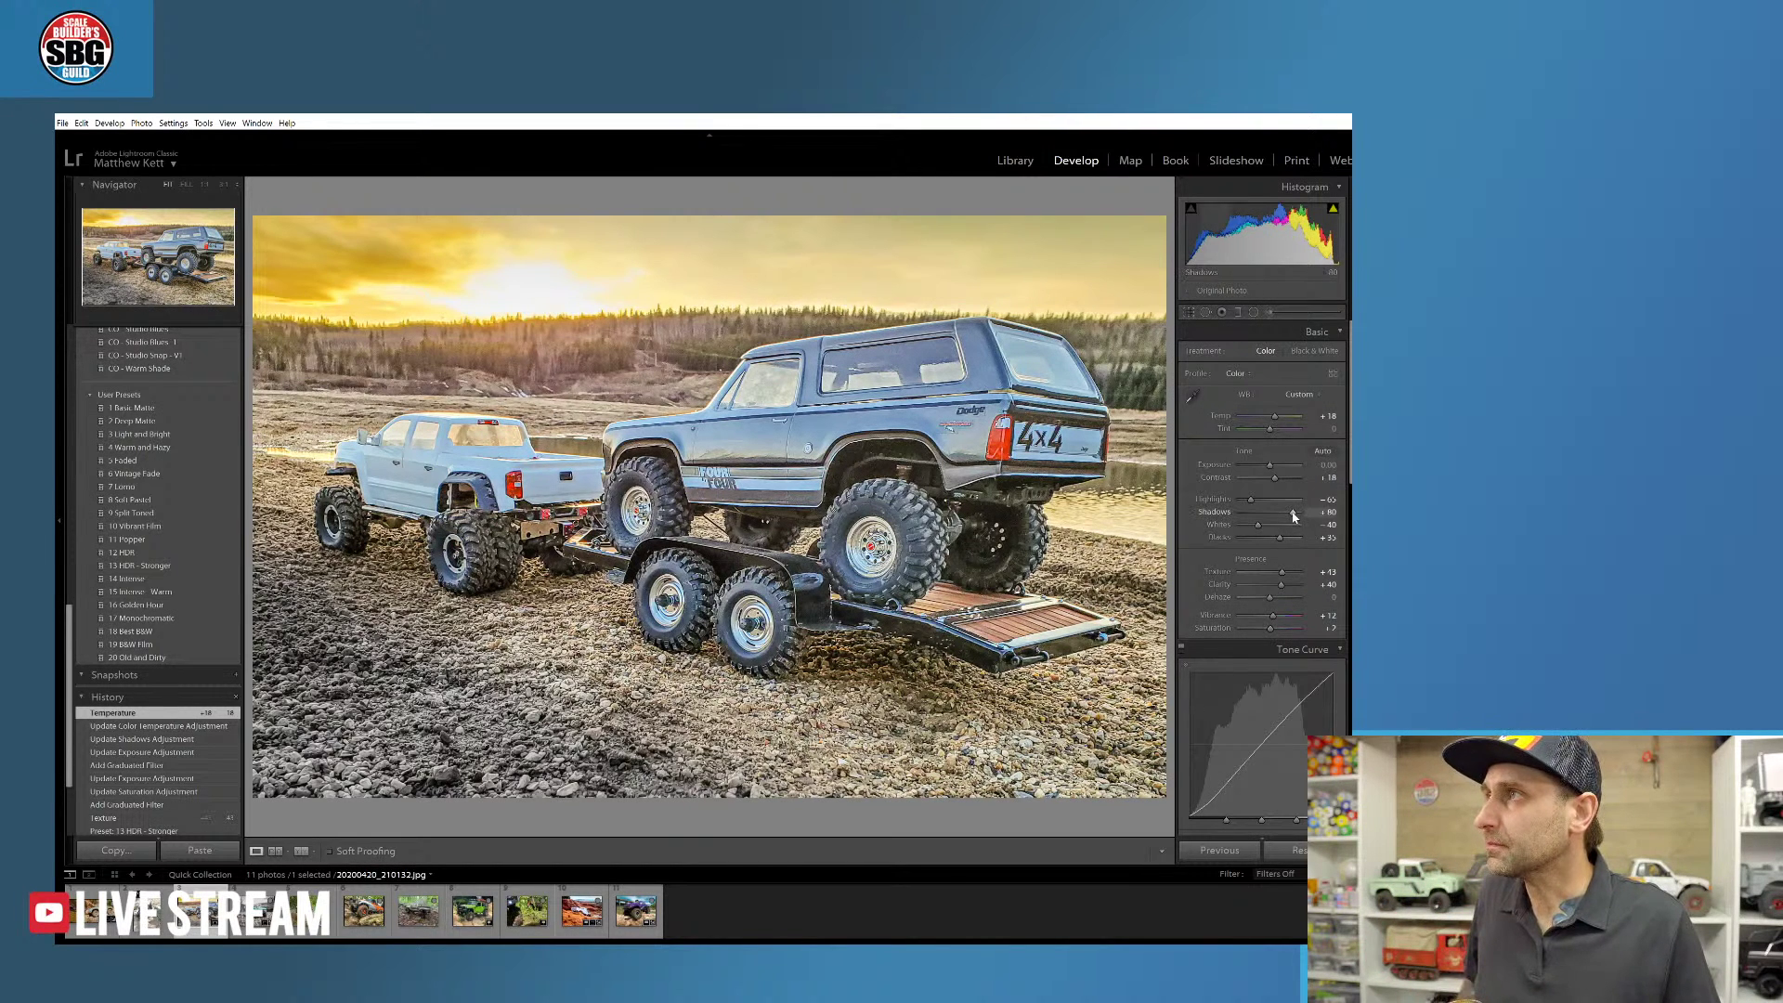
pyautogui.moveTo(1293, 516); pyautogui.dragTo(1278, 516)
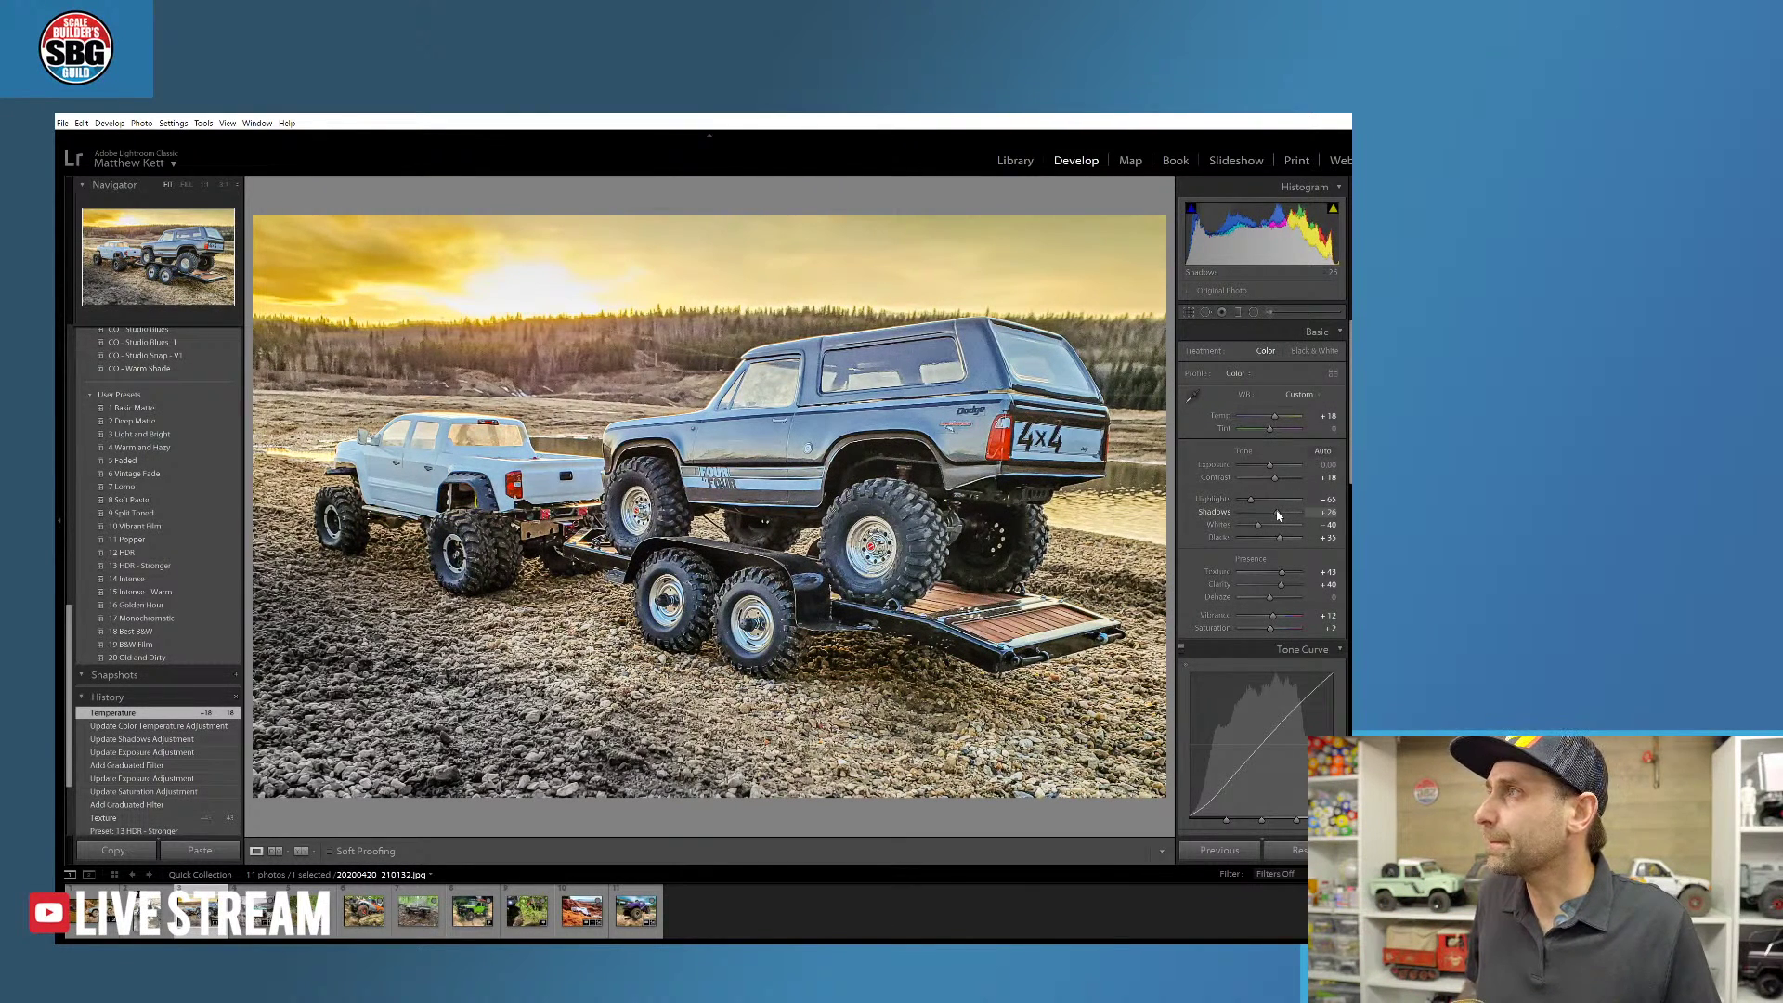
pyautogui.moveTo(1276, 516); pyautogui.dragTo(1273, 516)
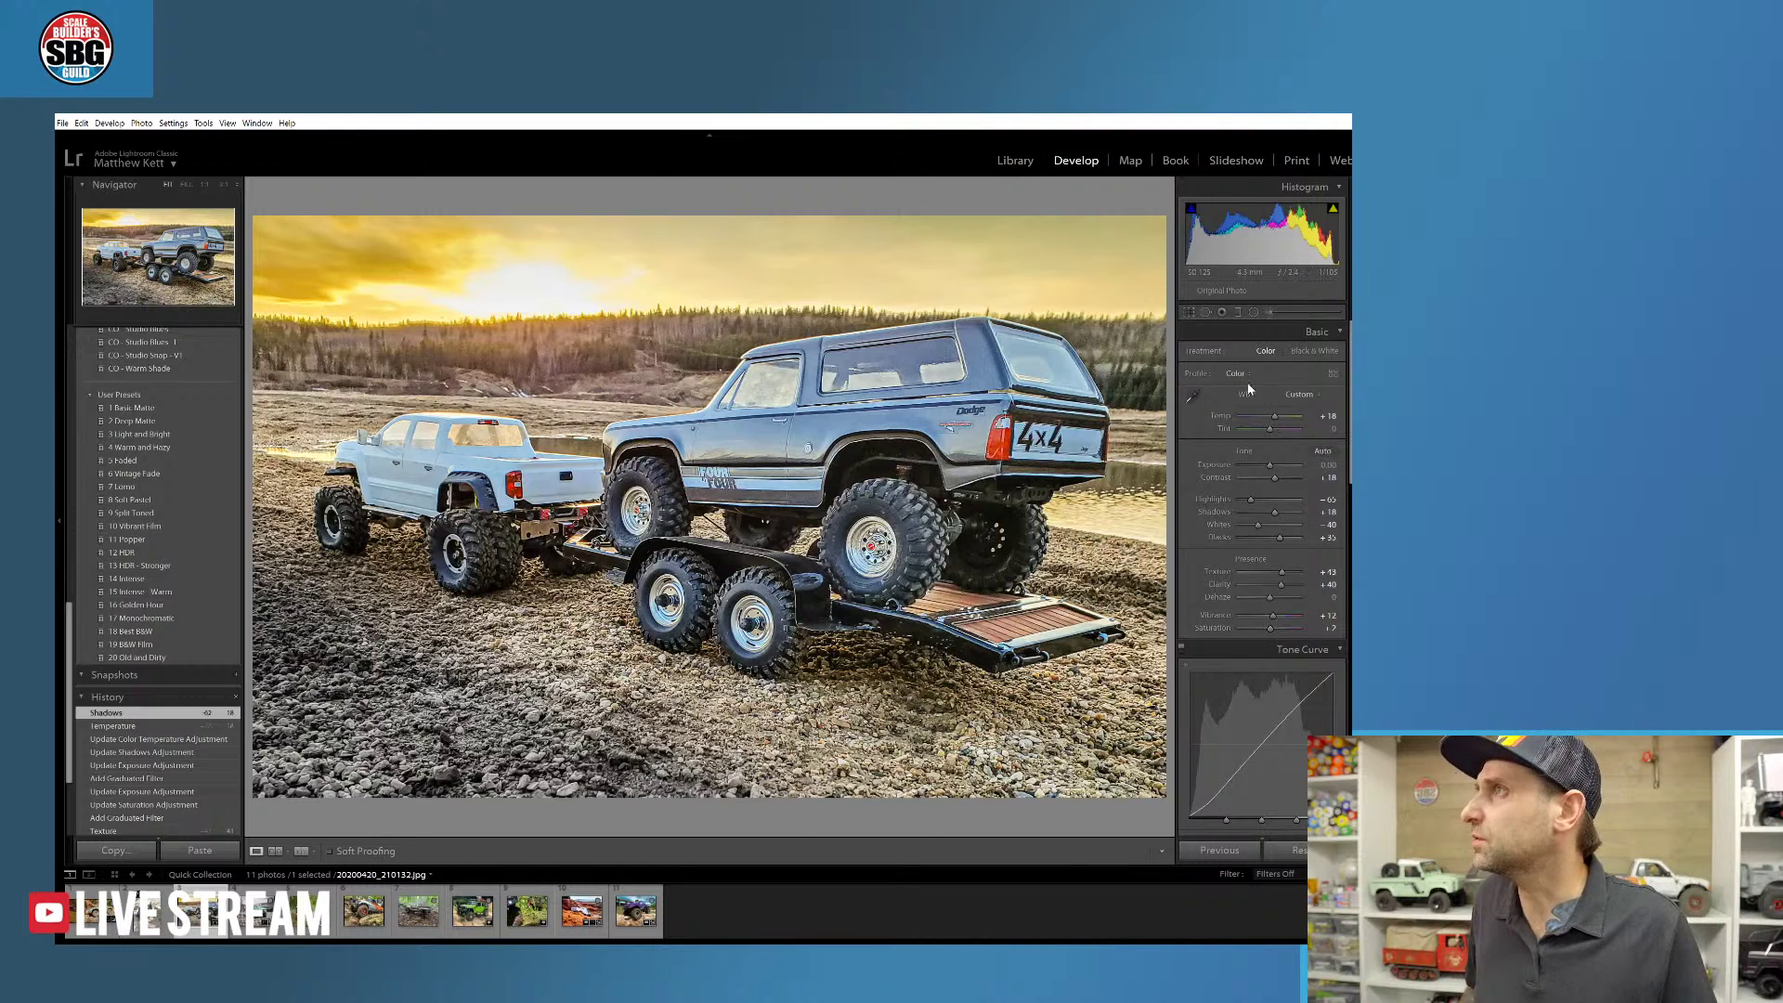
pyautogui.press('m')
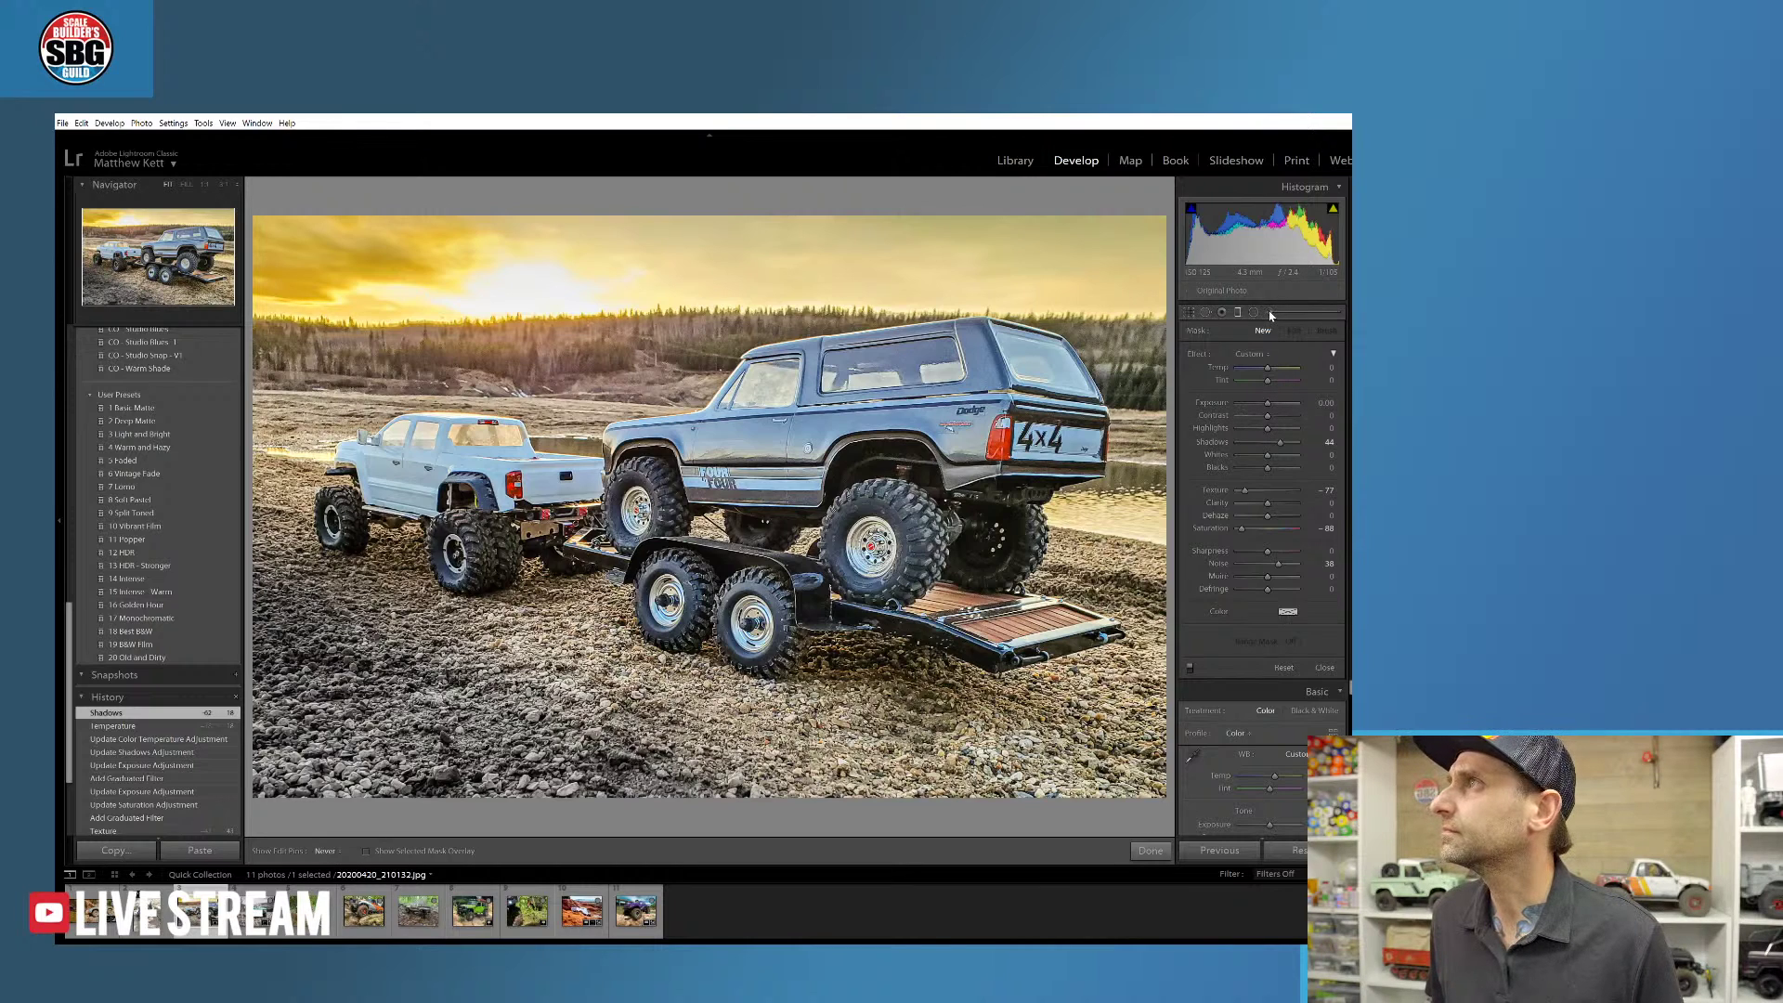
pyautogui.click(1325, 669)
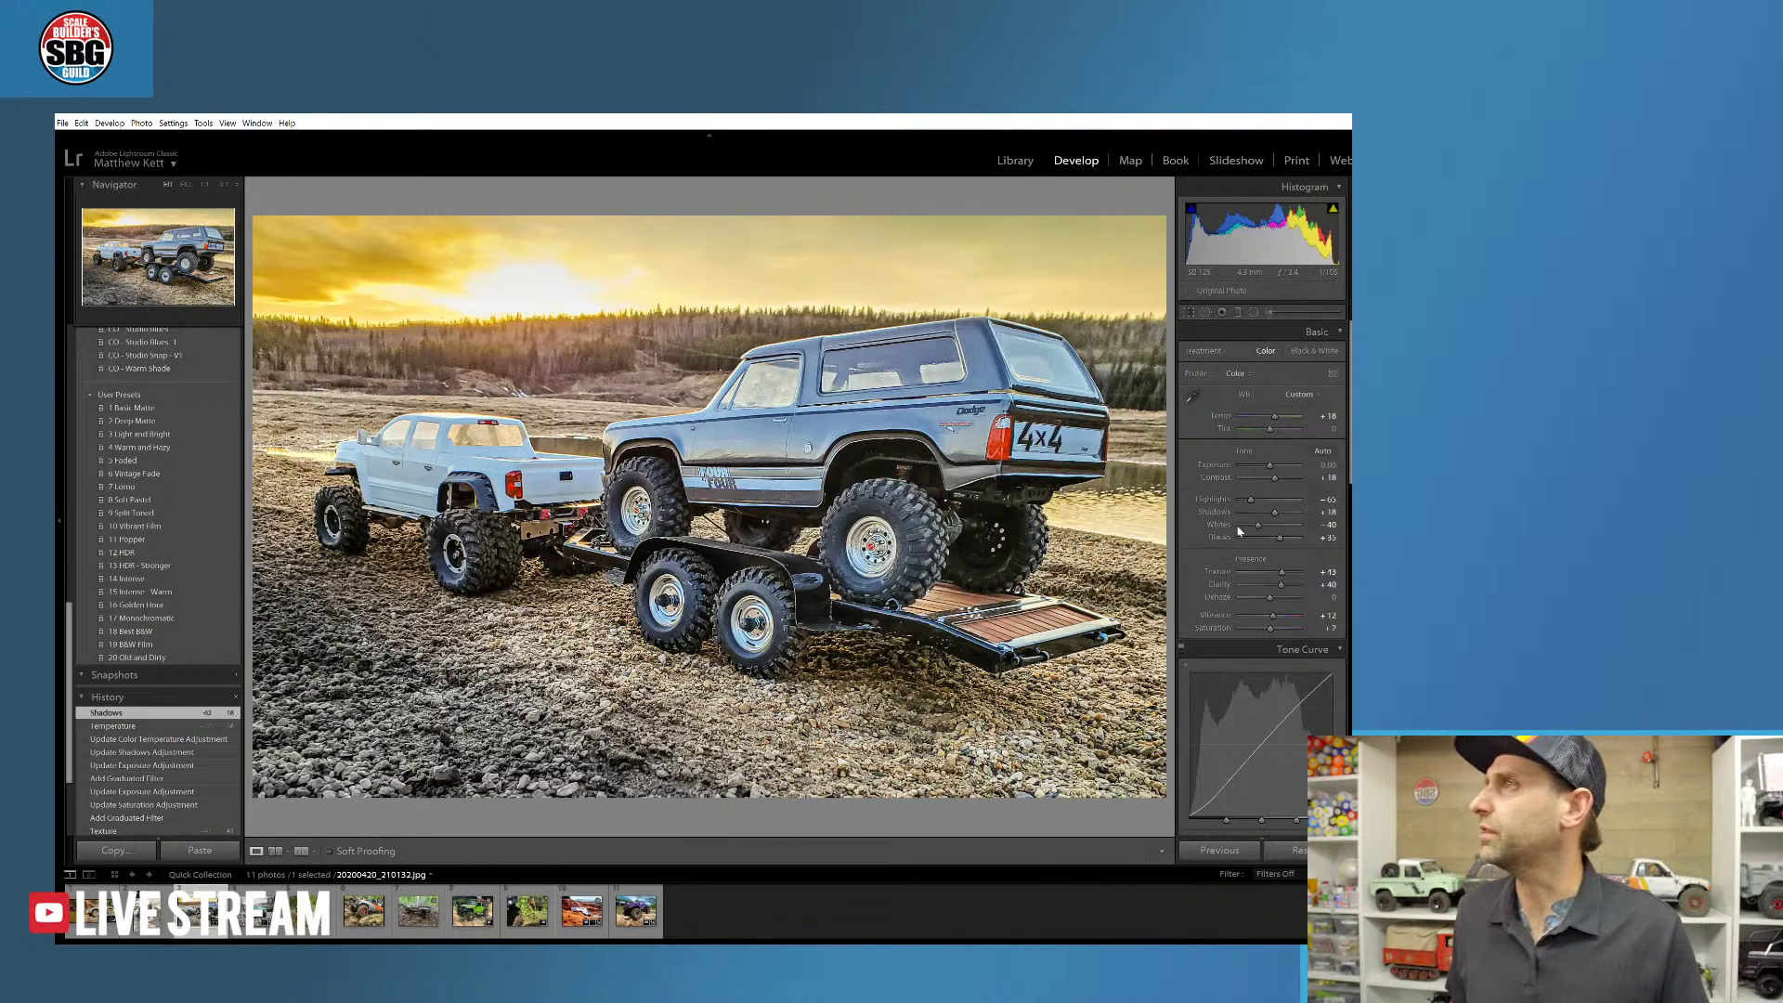
pyautogui.press('m')
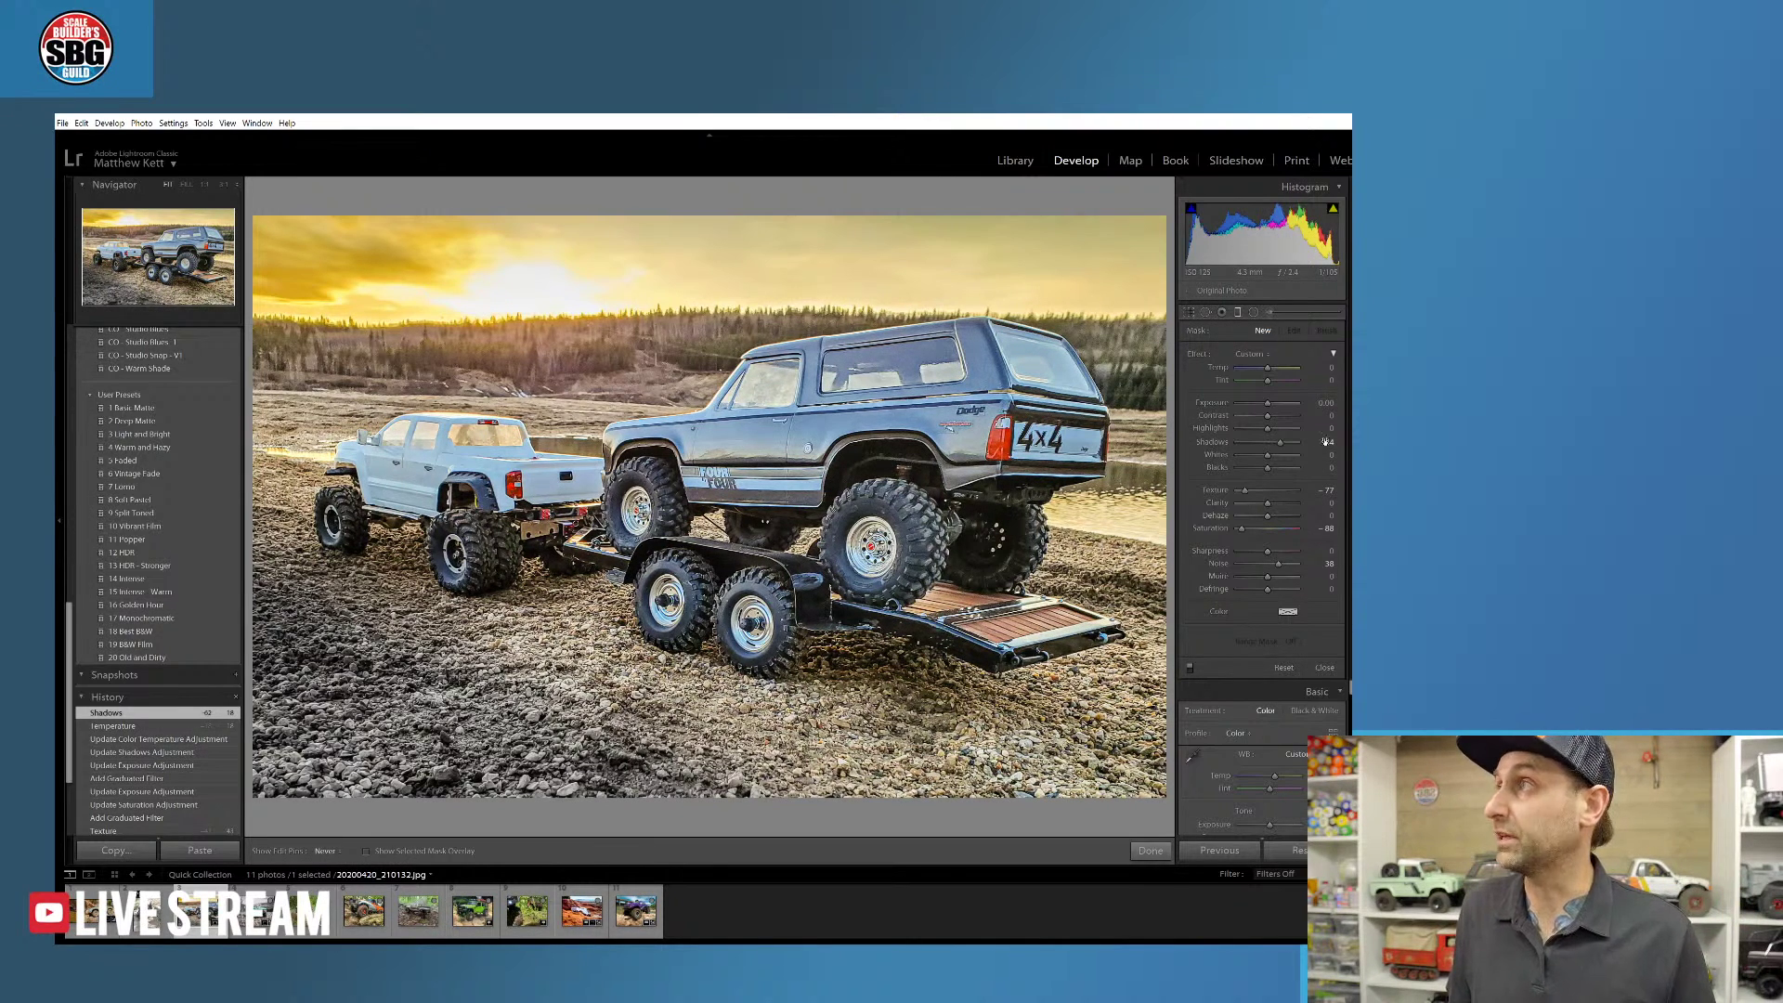
pyautogui.click(1149, 850)
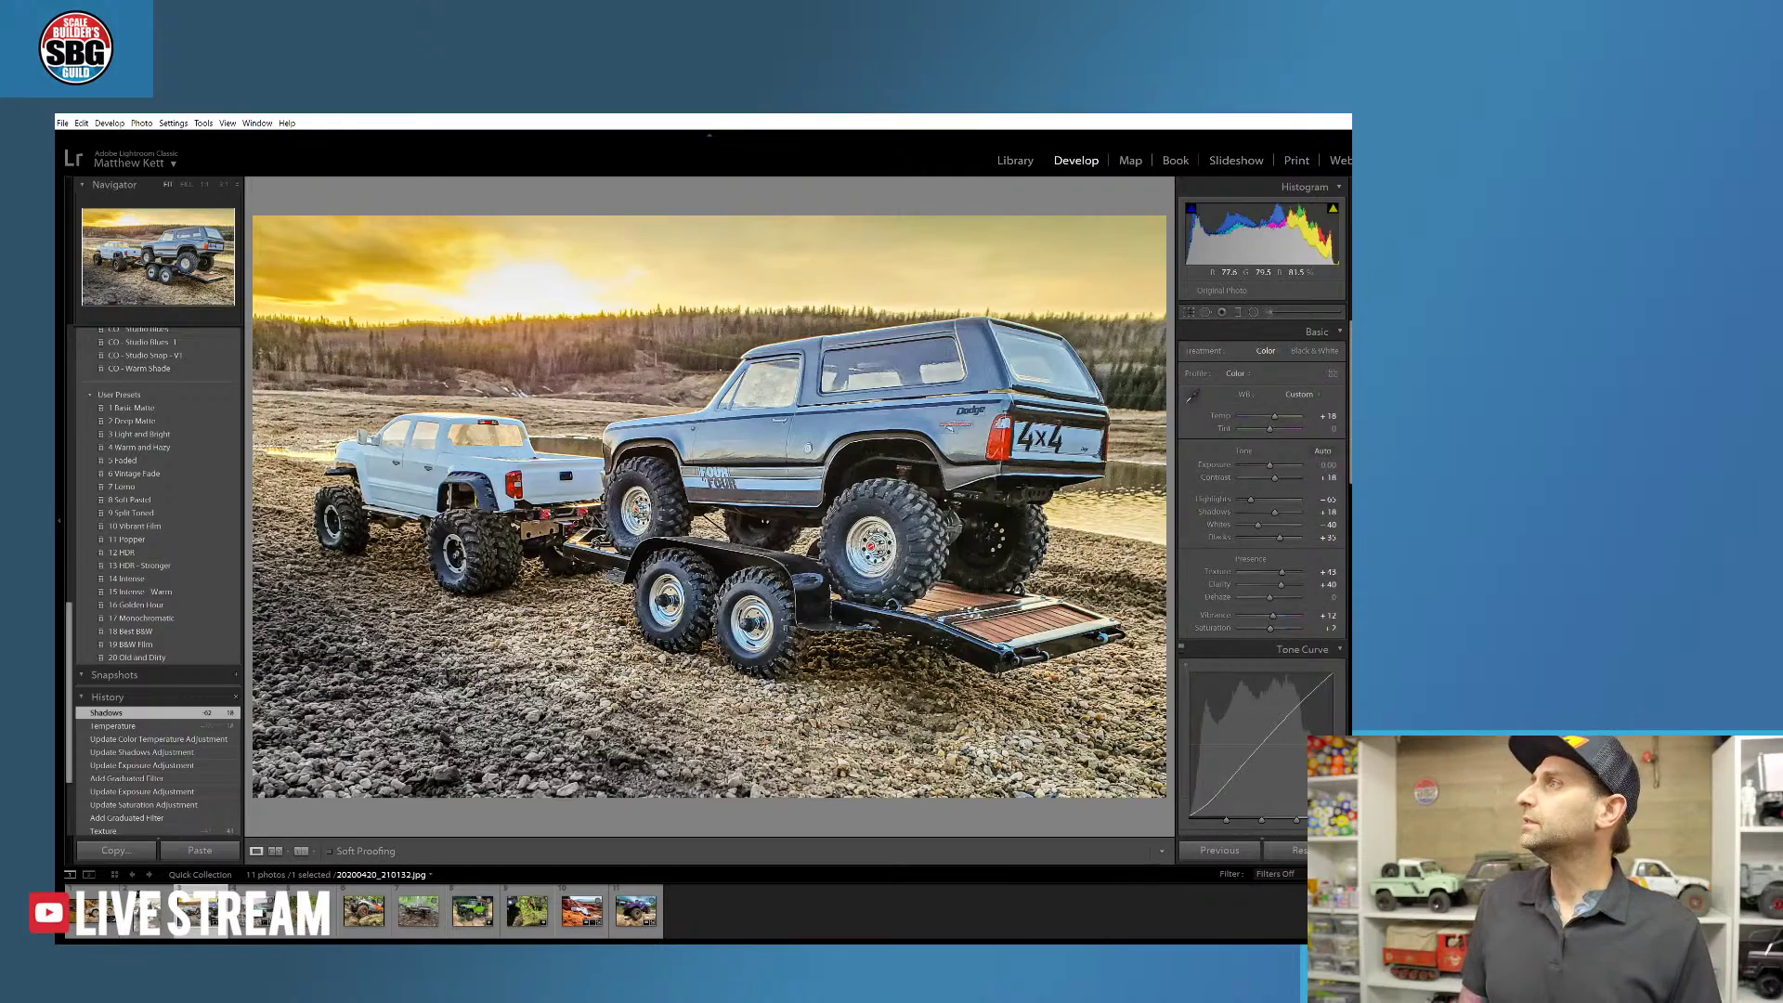
pyautogui.press('z')
pyautogui.press('z')
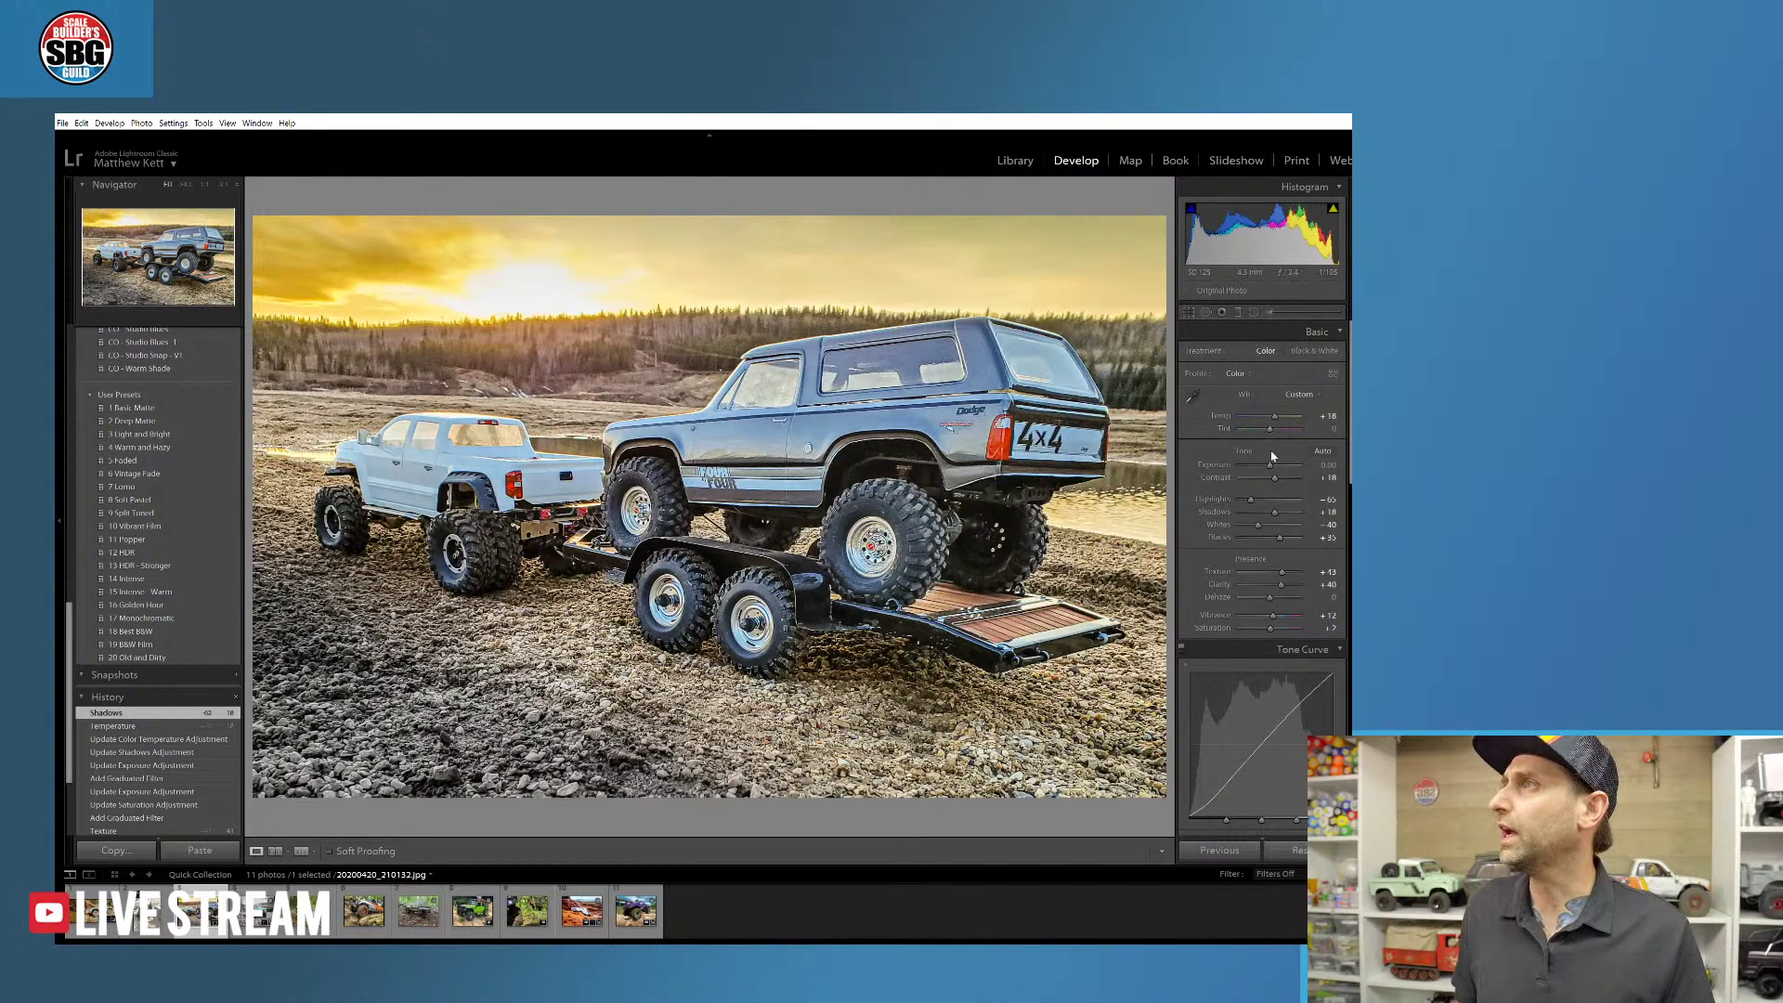
# - Set the whole trailer photo's Texture to +81 and Clarity to +30
pyautogui.moveTo(1283, 575); pyautogui.dragTo(1291, 586)
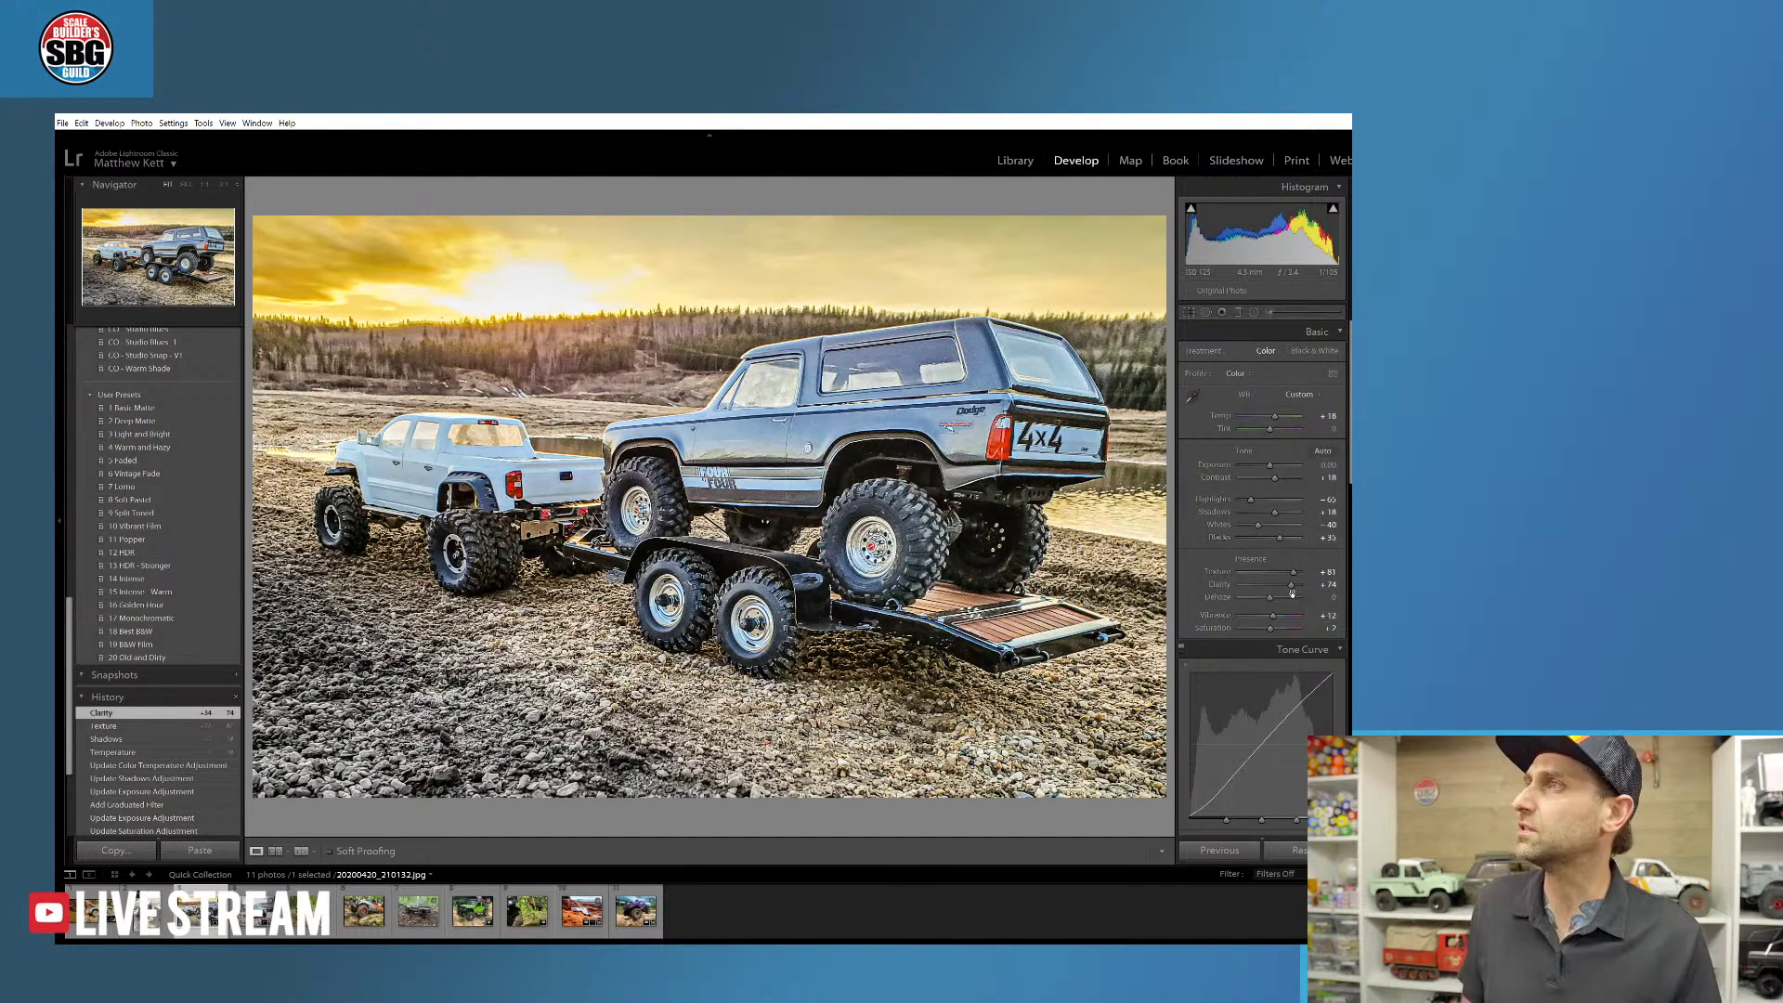
pyautogui.moveTo(1292, 587); pyautogui.dragTo(1278, 587)
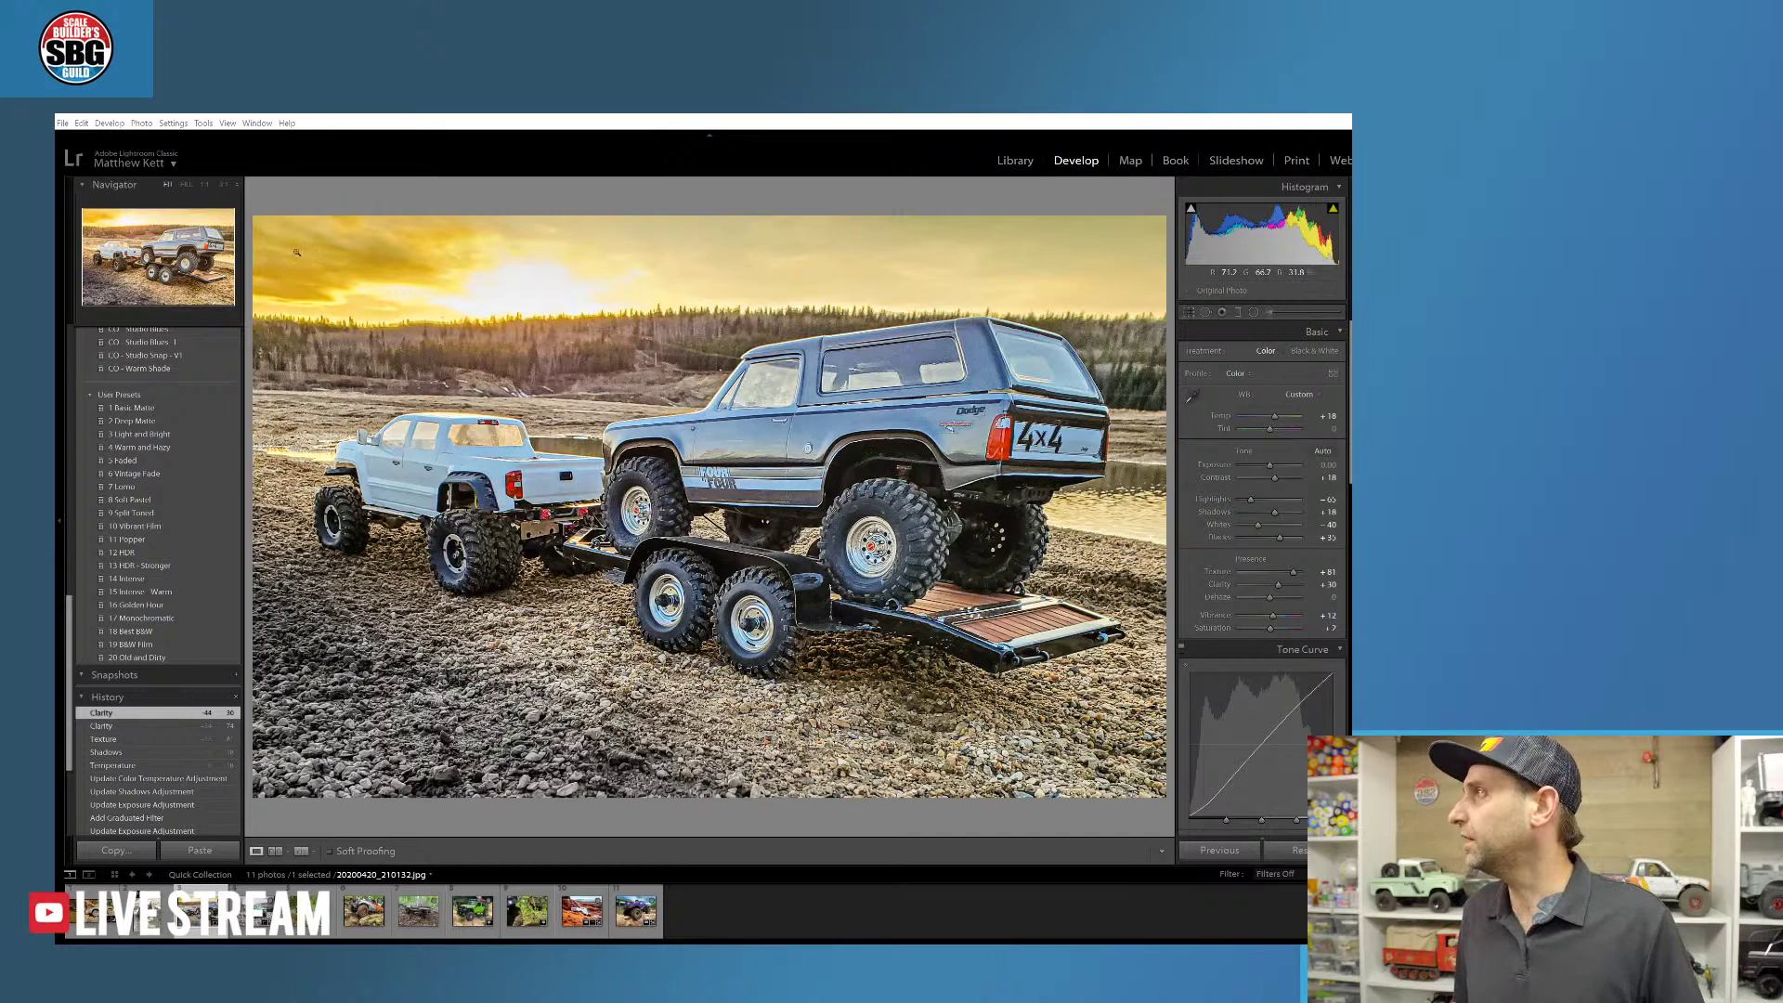
# - Open the photo of the black pickup climbing the rocky slope for developing and inspect its body and wheels up close
pyautogui.press('e')
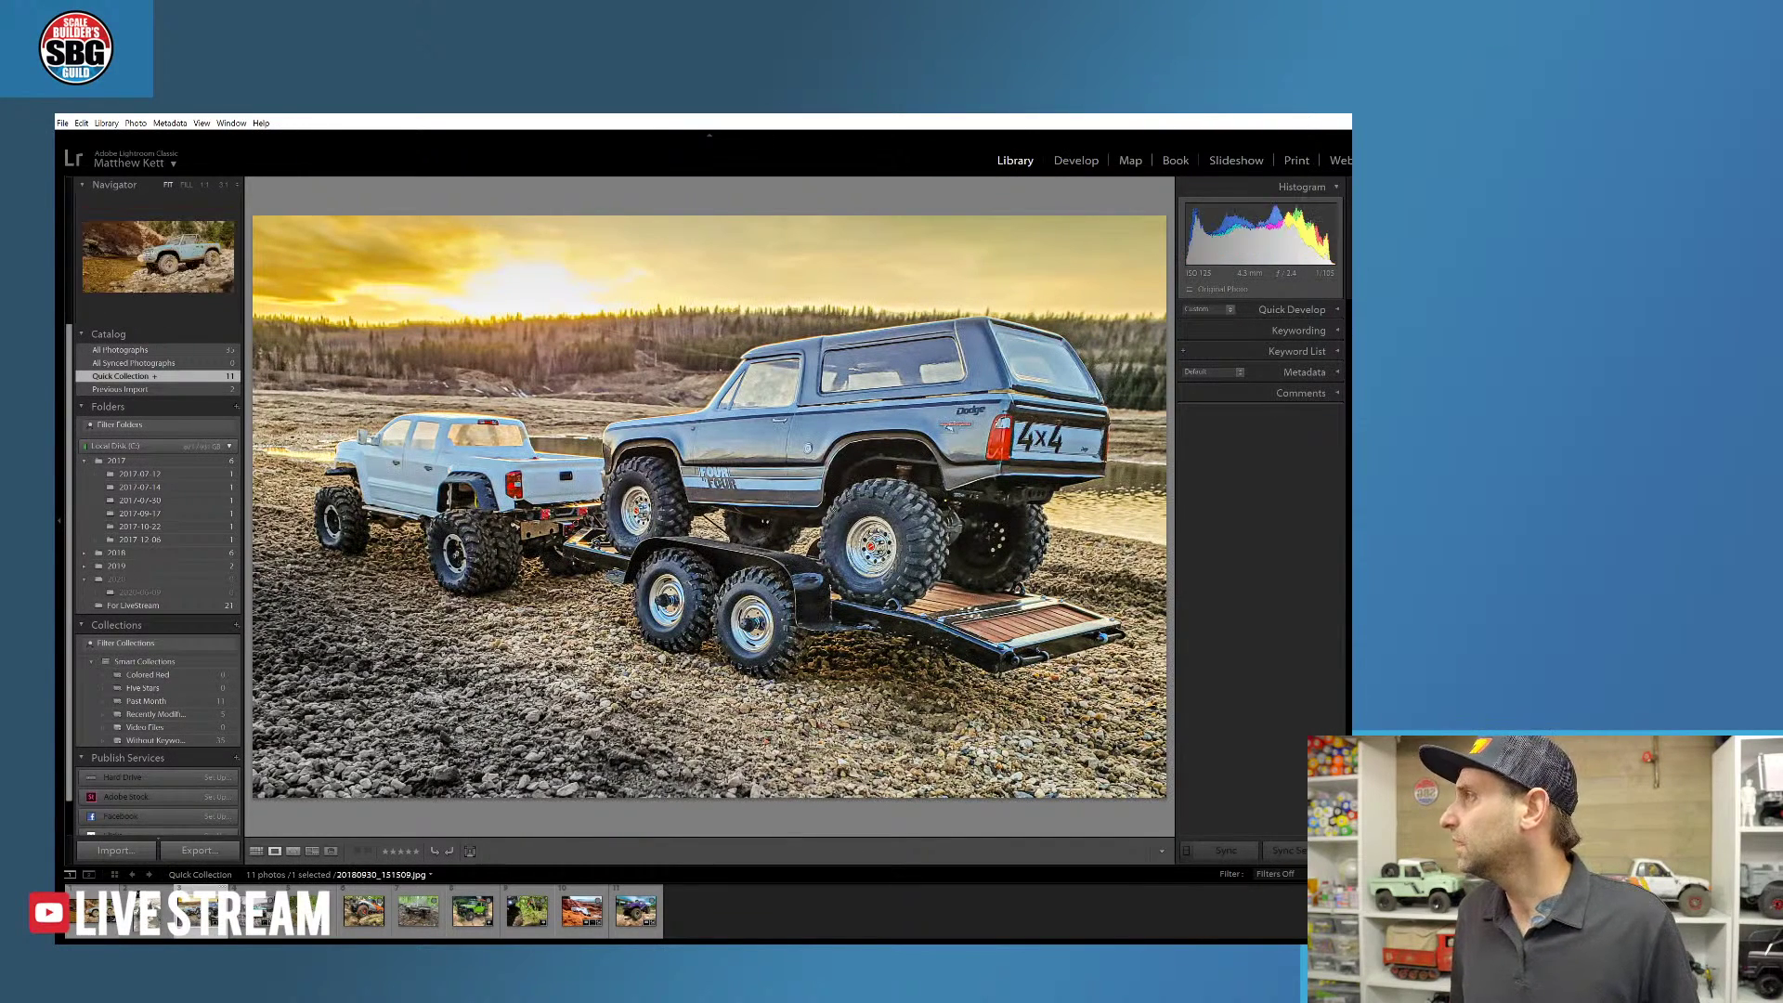
pyautogui.click(139, 912)
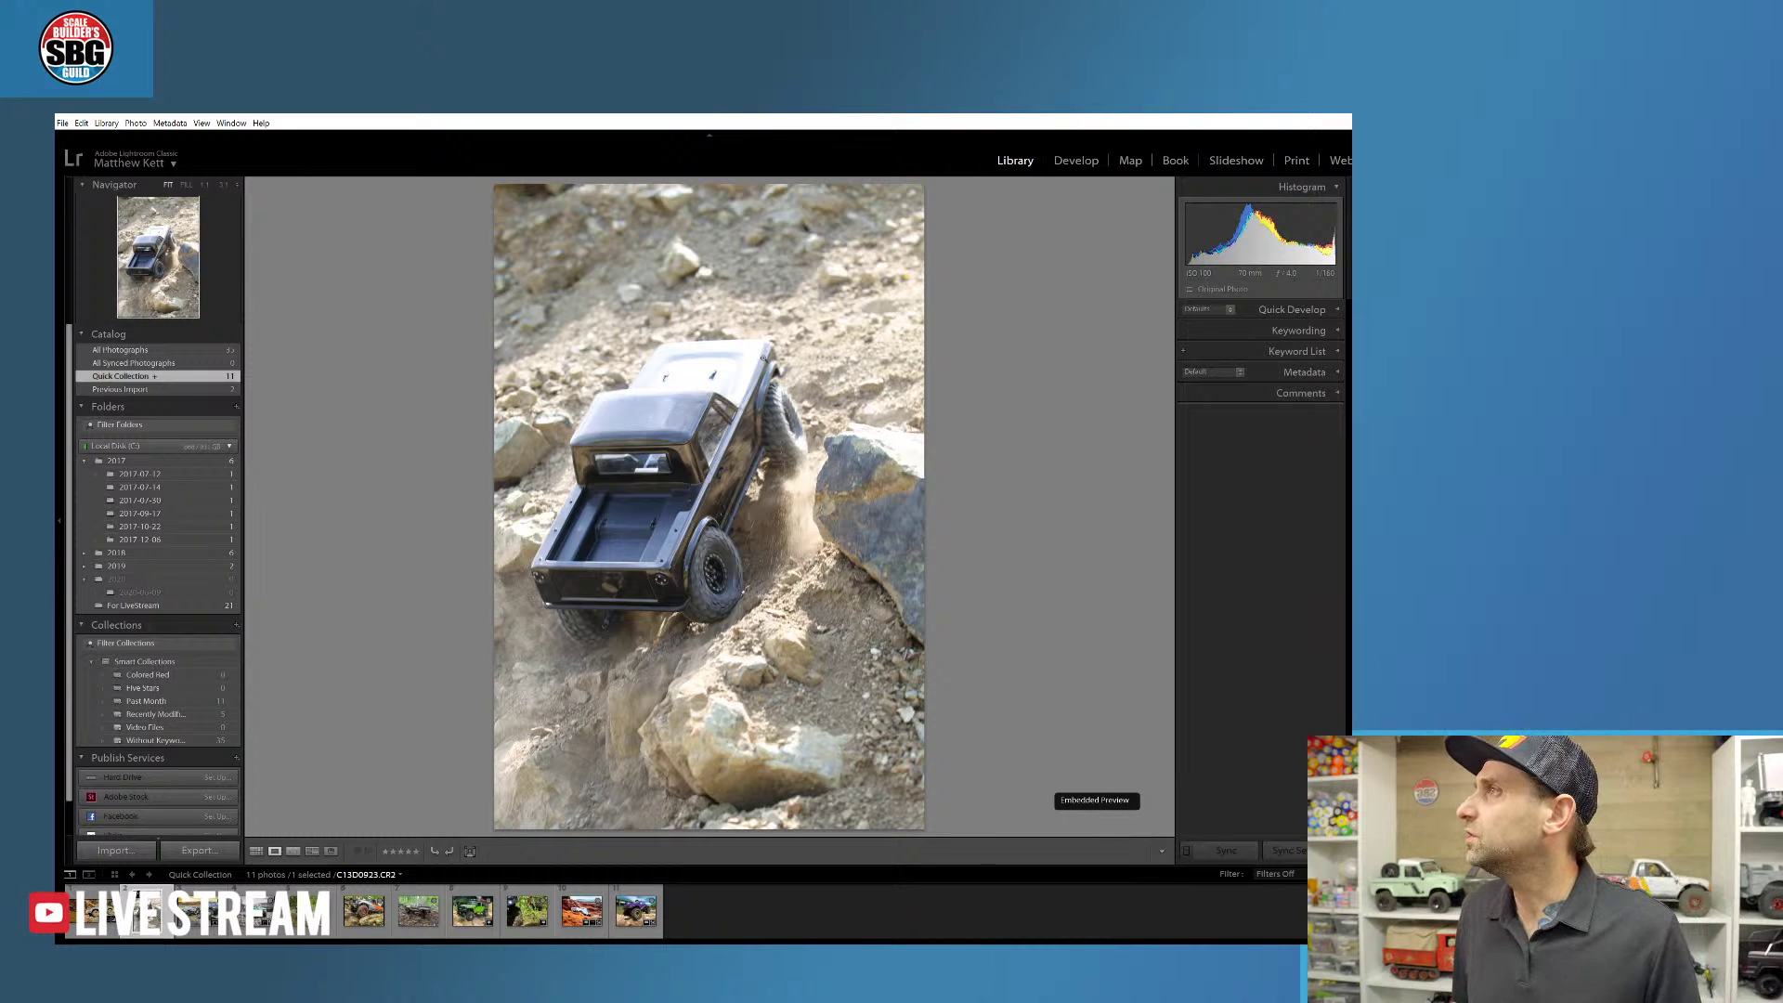
pyautogui.press('d')
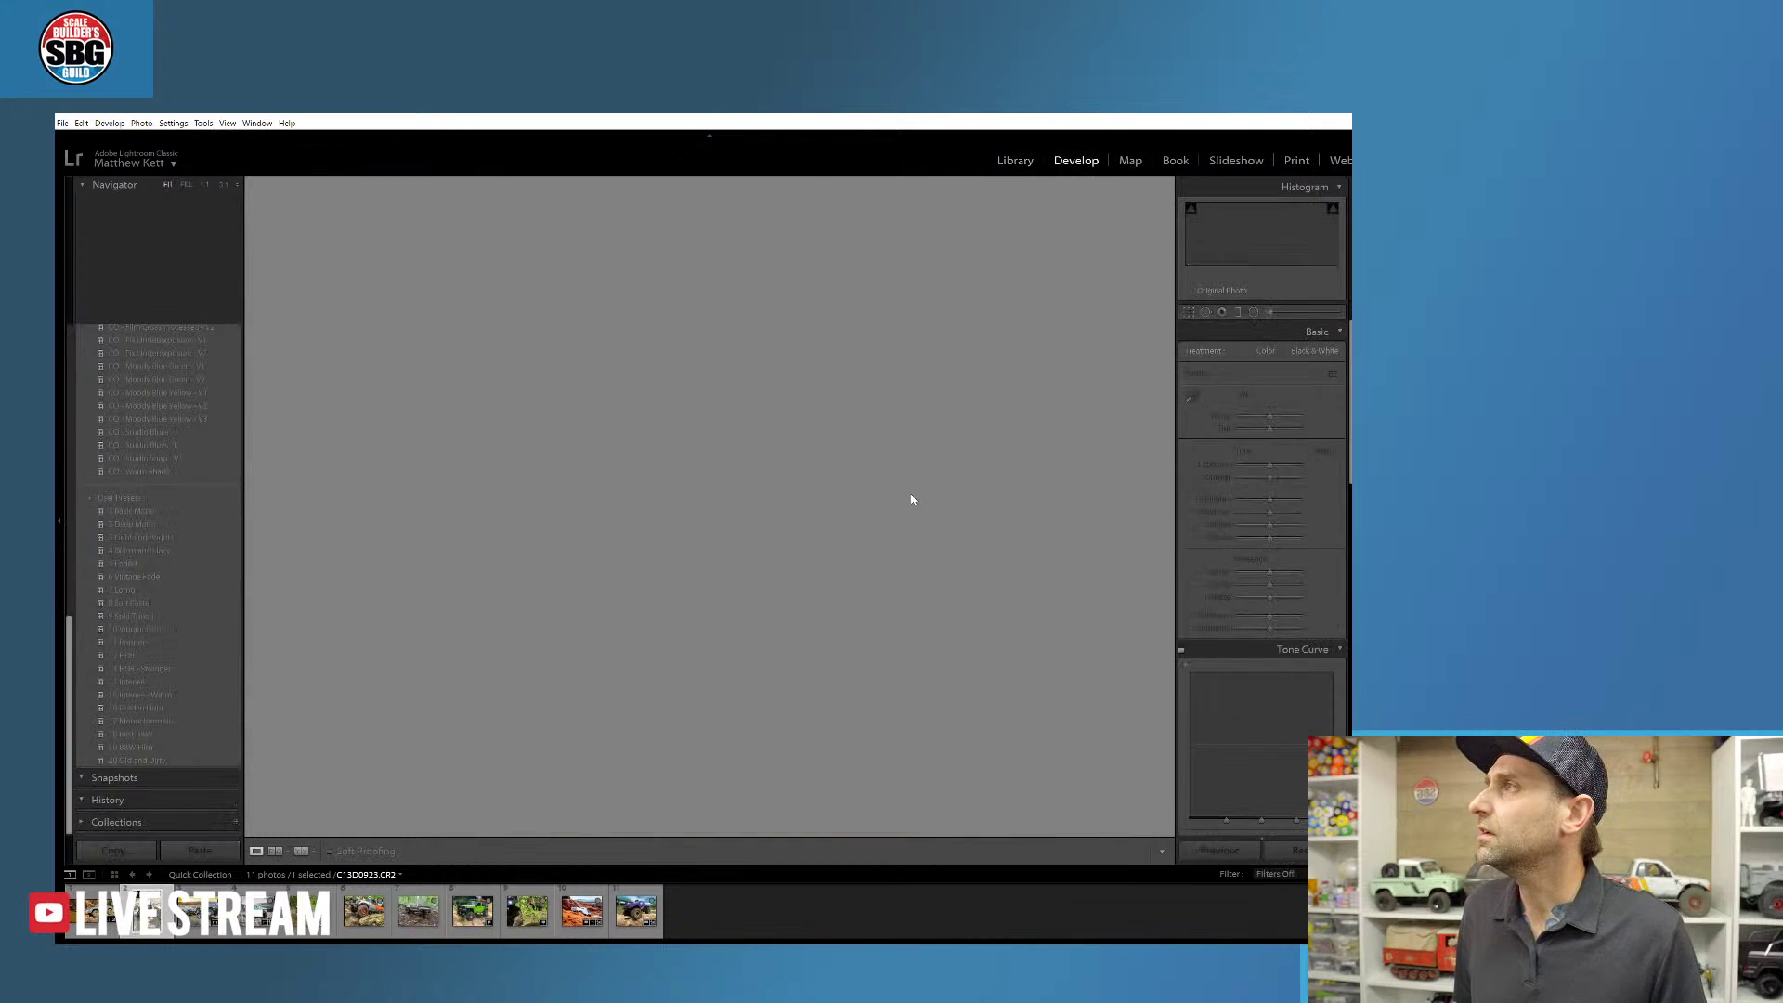
pyautogui.click(726, 494)
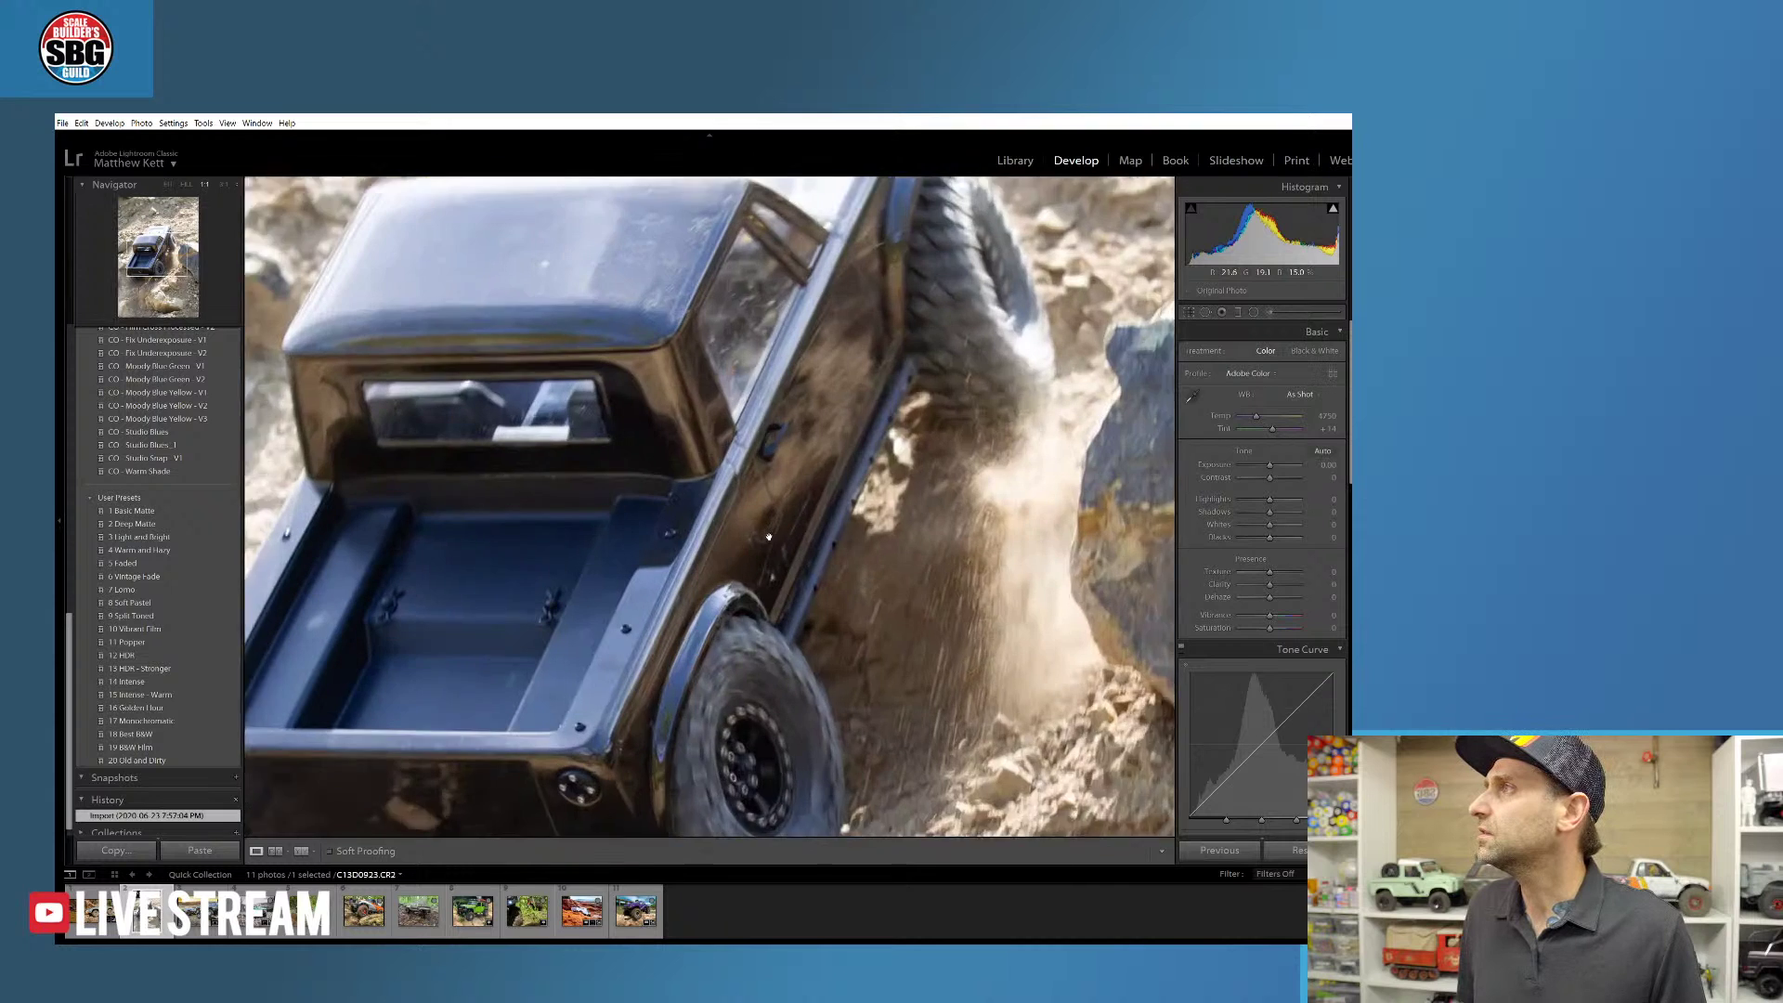
pyautogui.moveTo(762, 344); pyautogui.dragTo(859, 376)
pyautogui.click(858, 376)
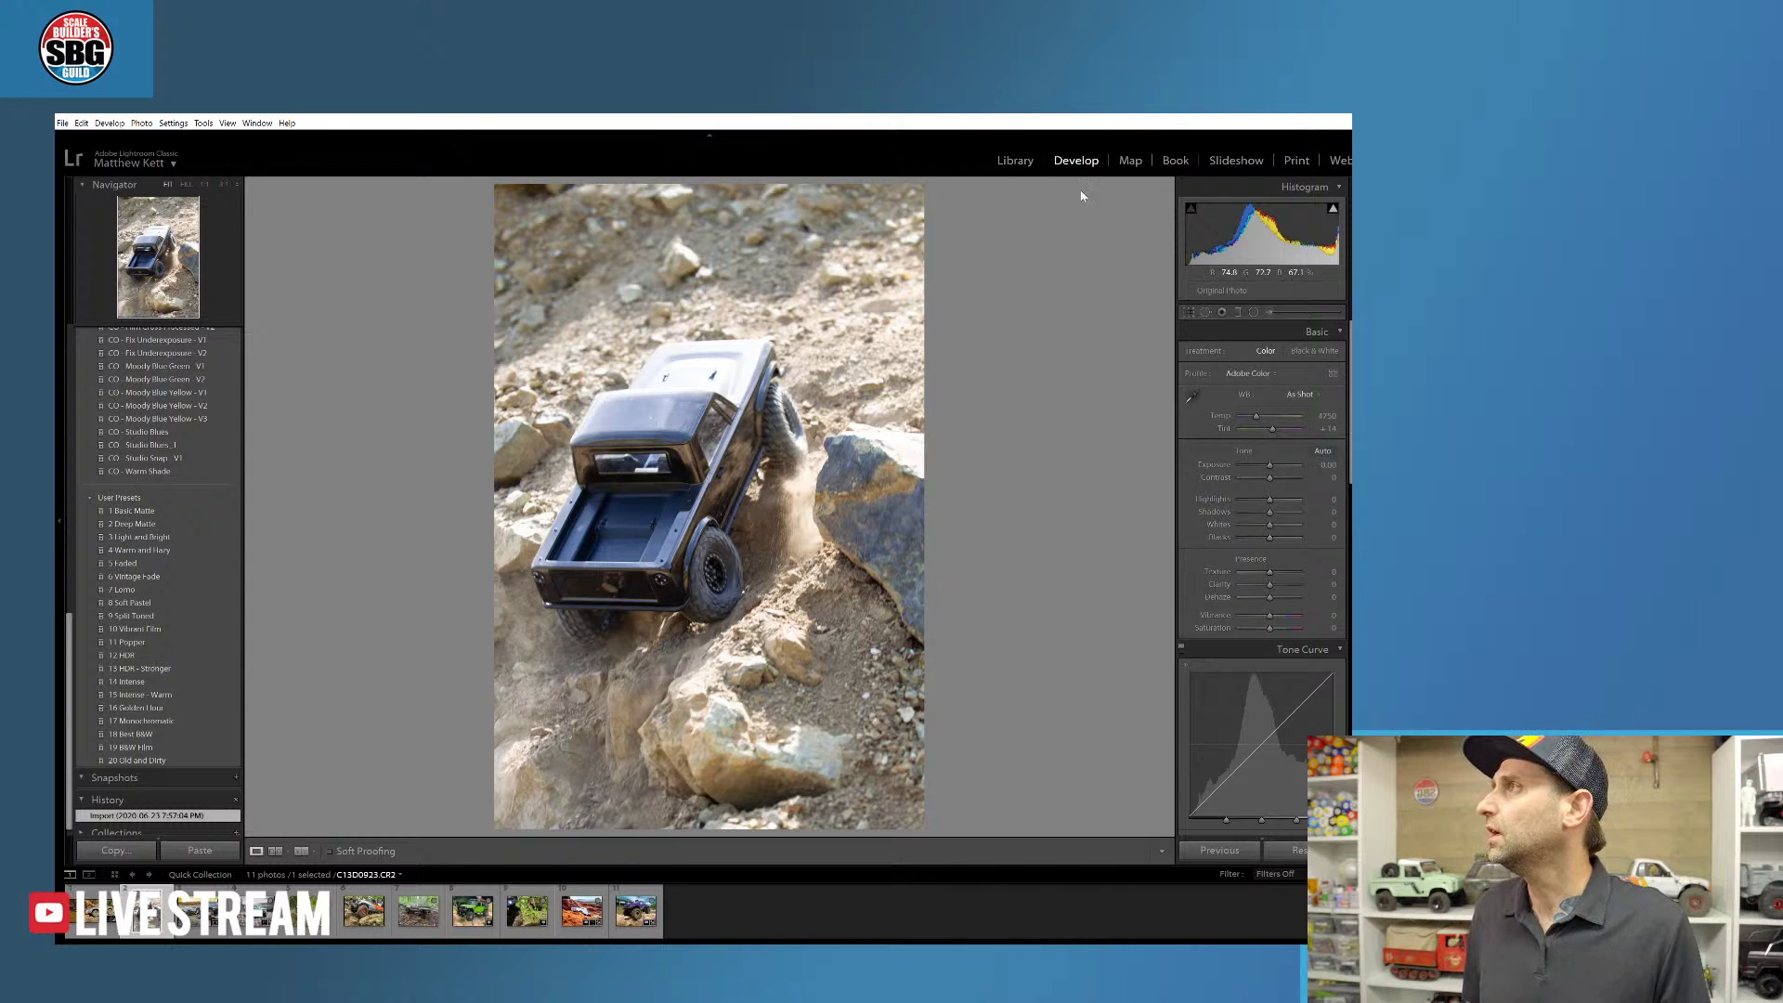
# - Crop the climbing pickup photo tighter by trimming the slope above, the rocks below and a little of both sides, and apply the crop
pyautogui.click(1186, 313)
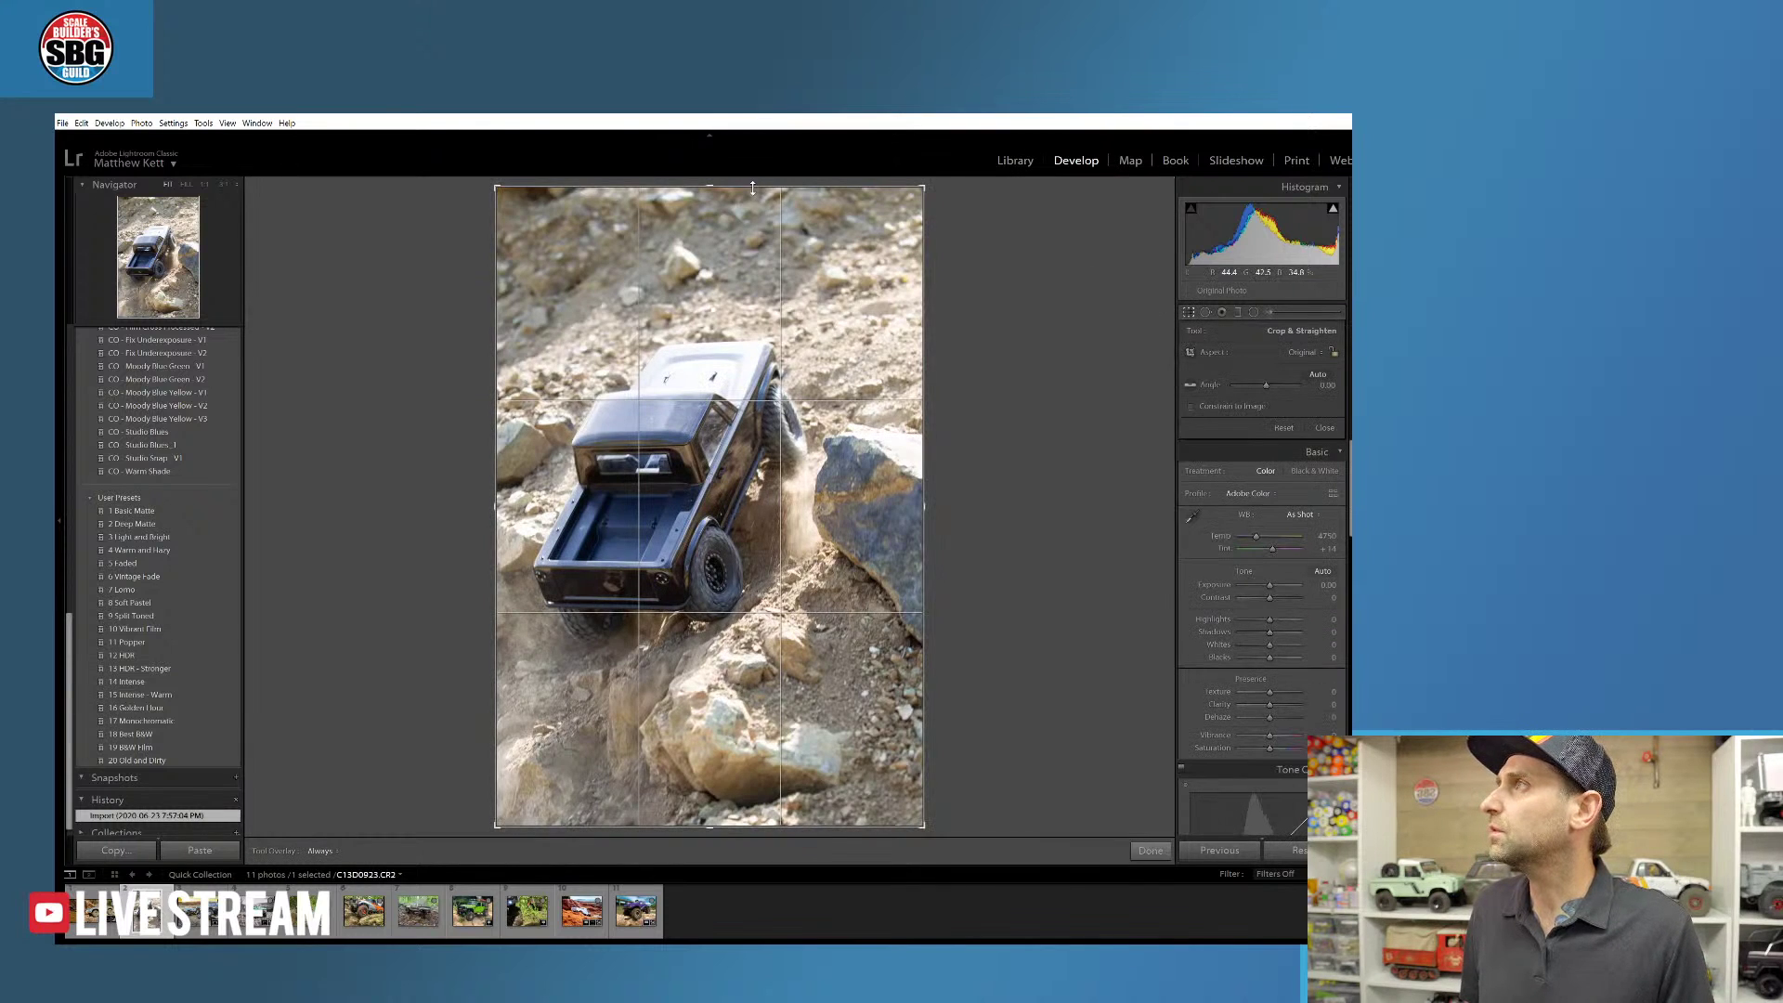
pyautogui.moveTo(711, 183); pyautogui.dragTo(719, 246)
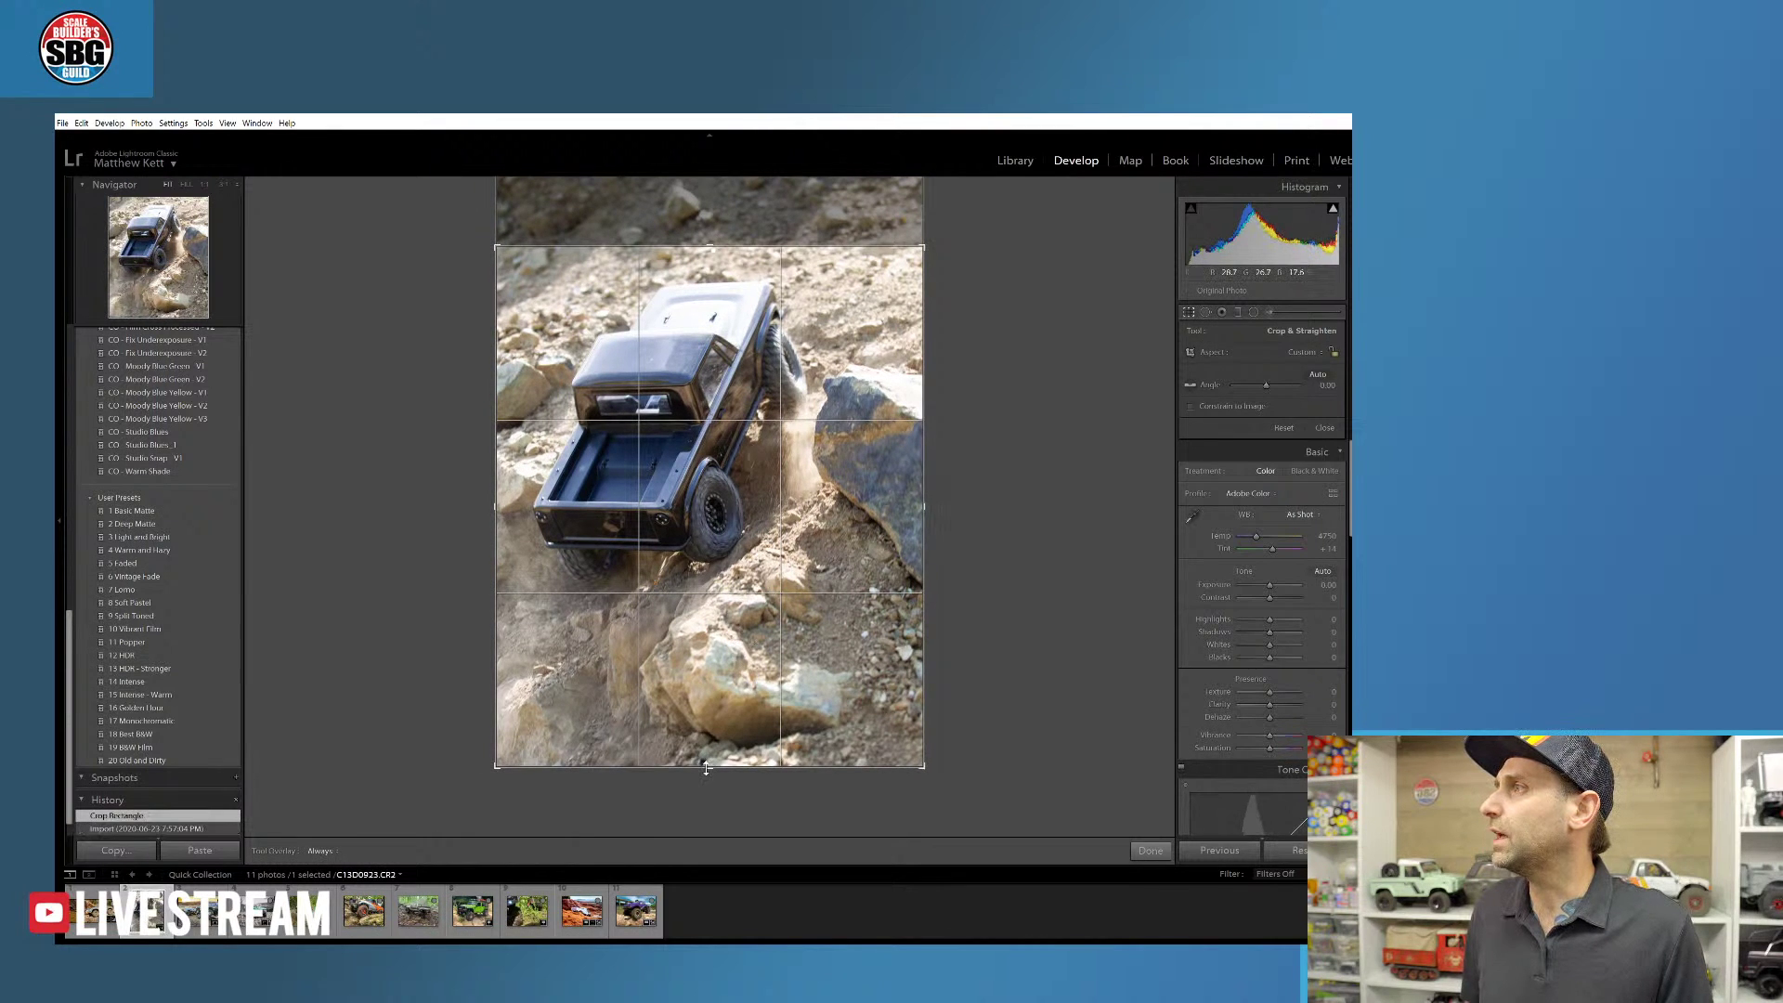
pyautogui.moveTo(710, 765); pyautogui.dragTo(710, 757)
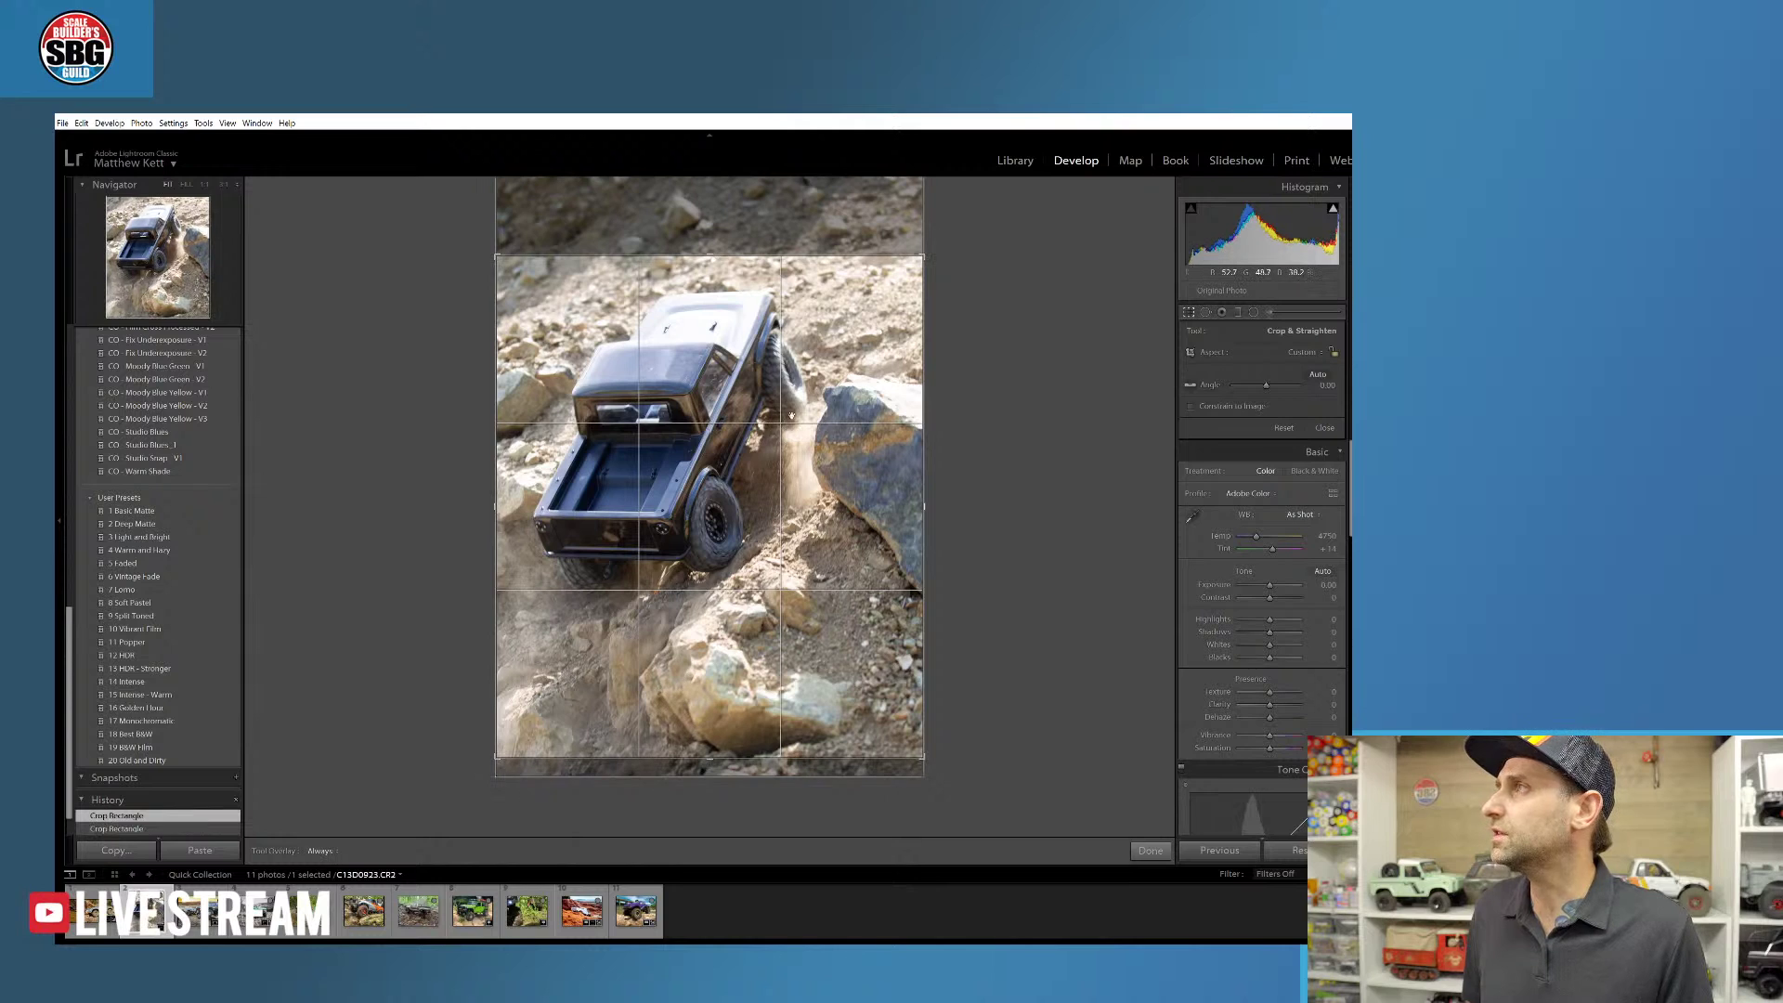
pyautogui.moveTo(710, 256); pyautogui.dragTo(710, 264)
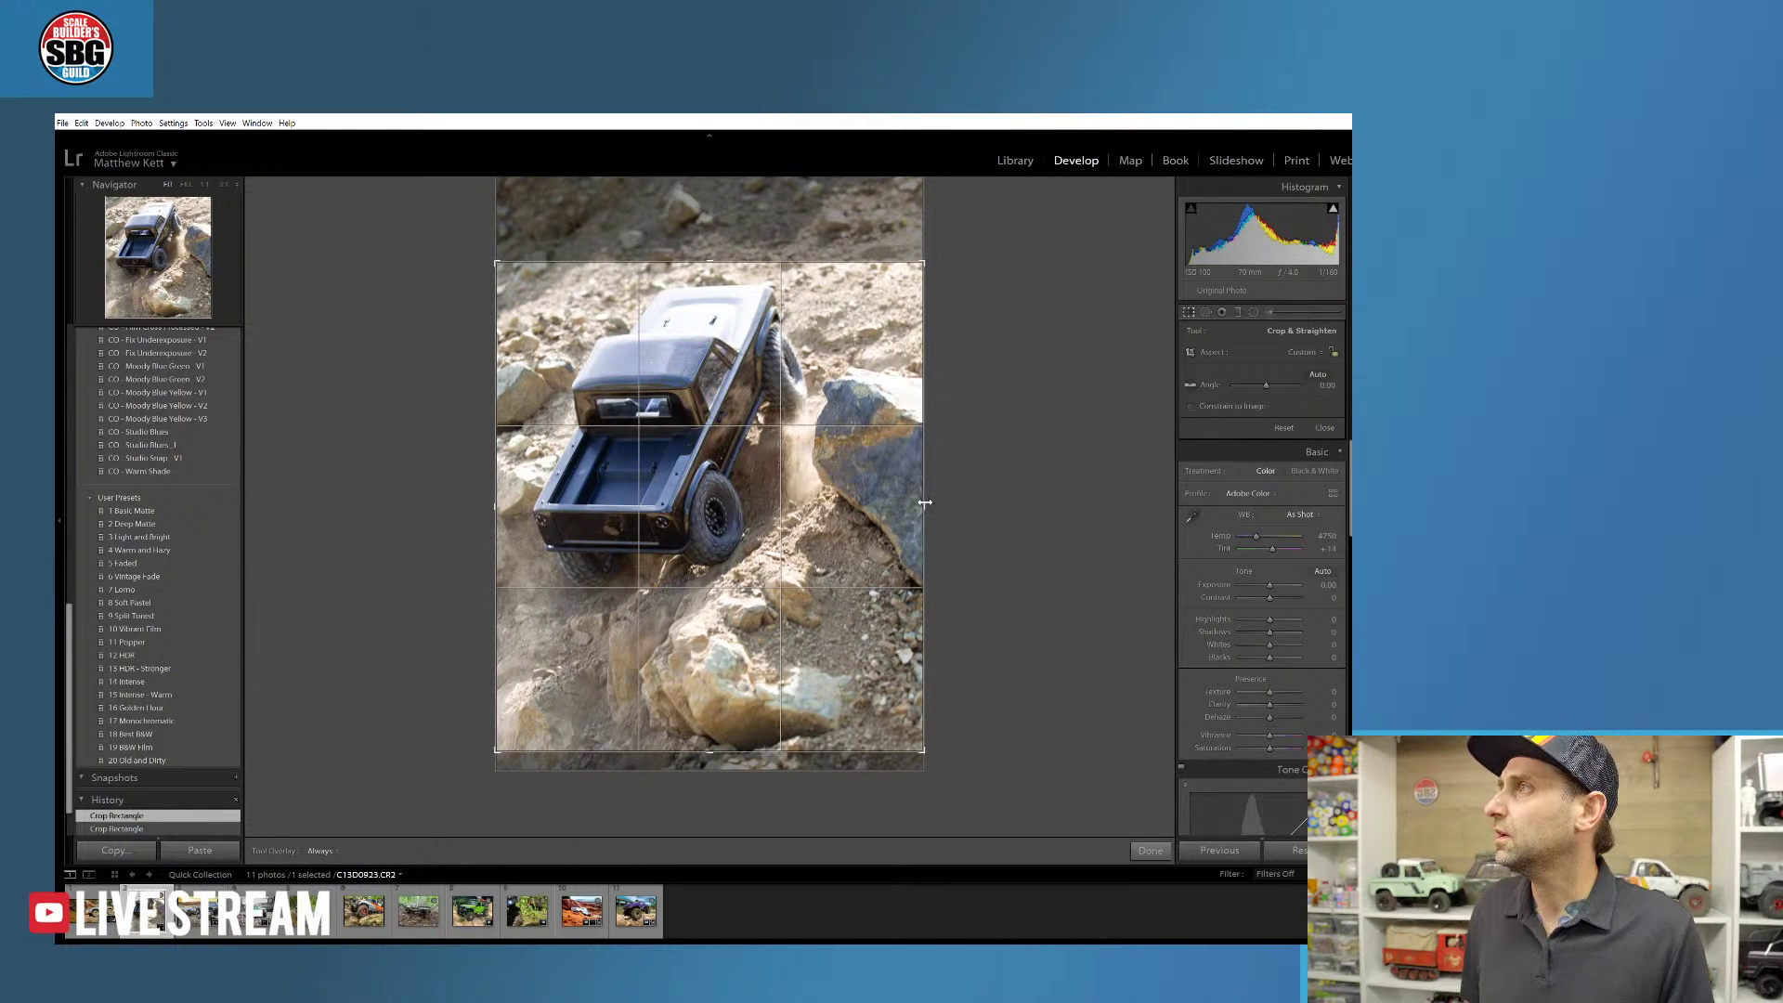
pyautogui.moveTo(925, 506)
pyautogui.mouseDown()
pyautogui.moveTo(909, 503)
pyautogui.moveTo(928, 503)
pyautogui.mouseUp()
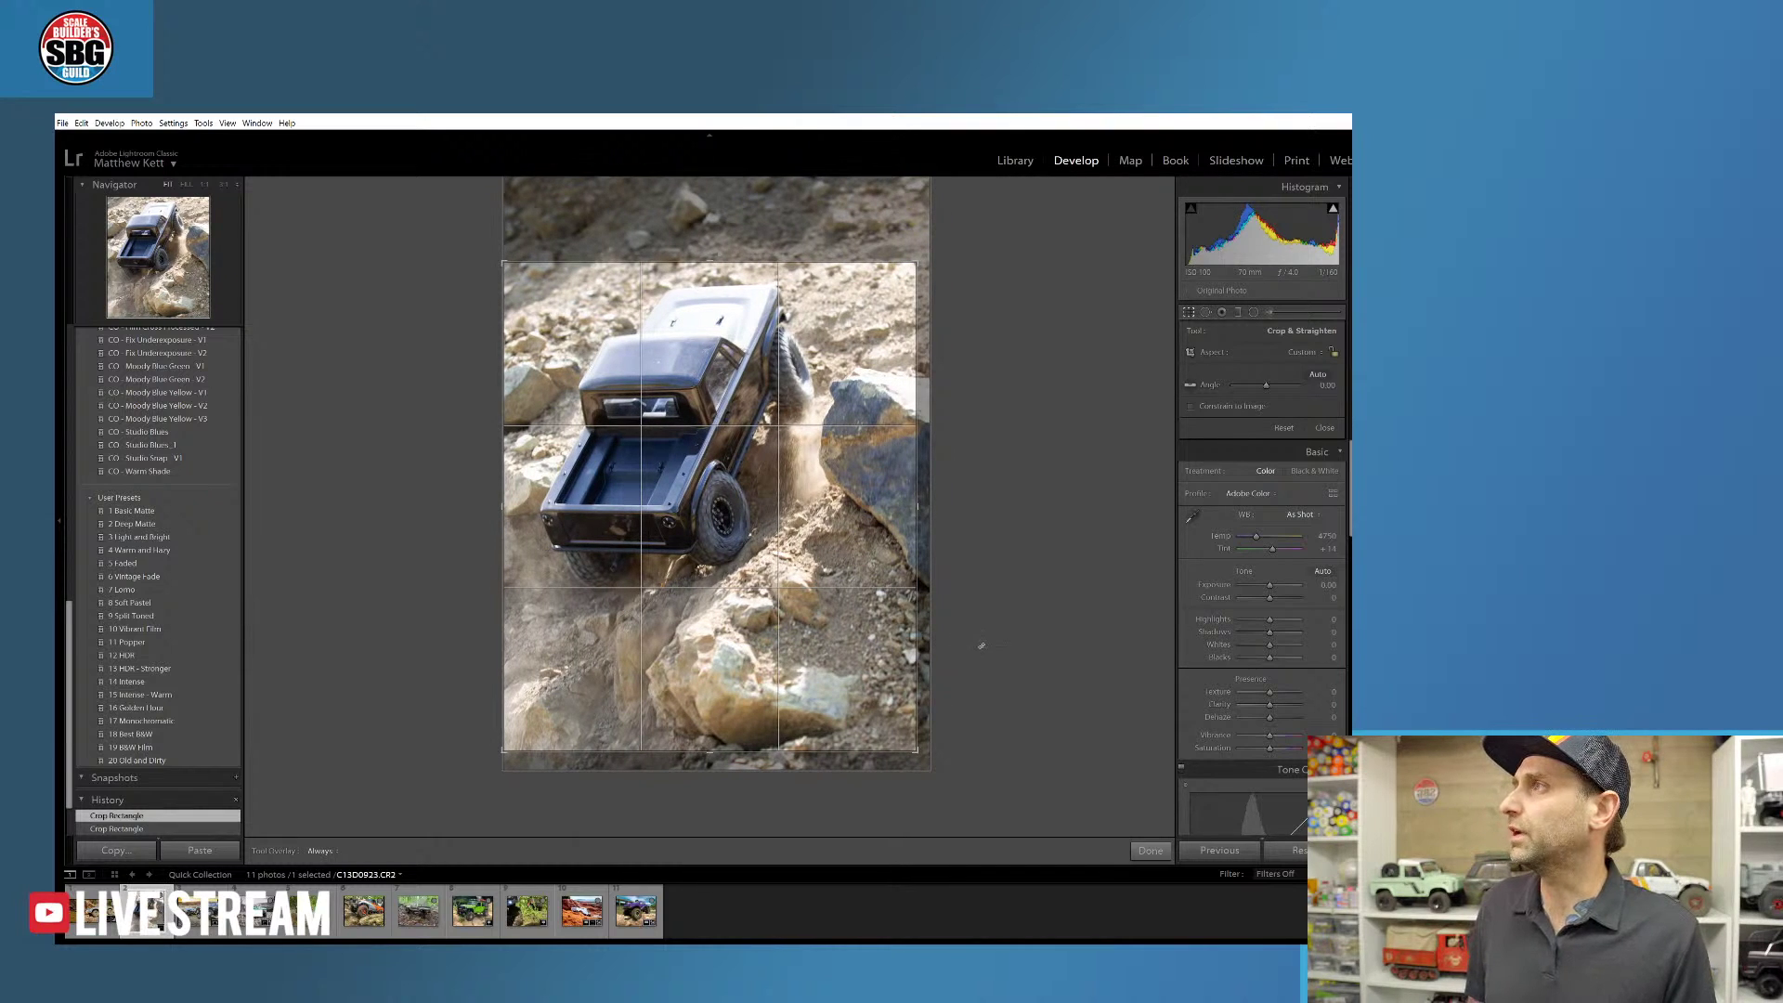
pyautogui.press('Return')
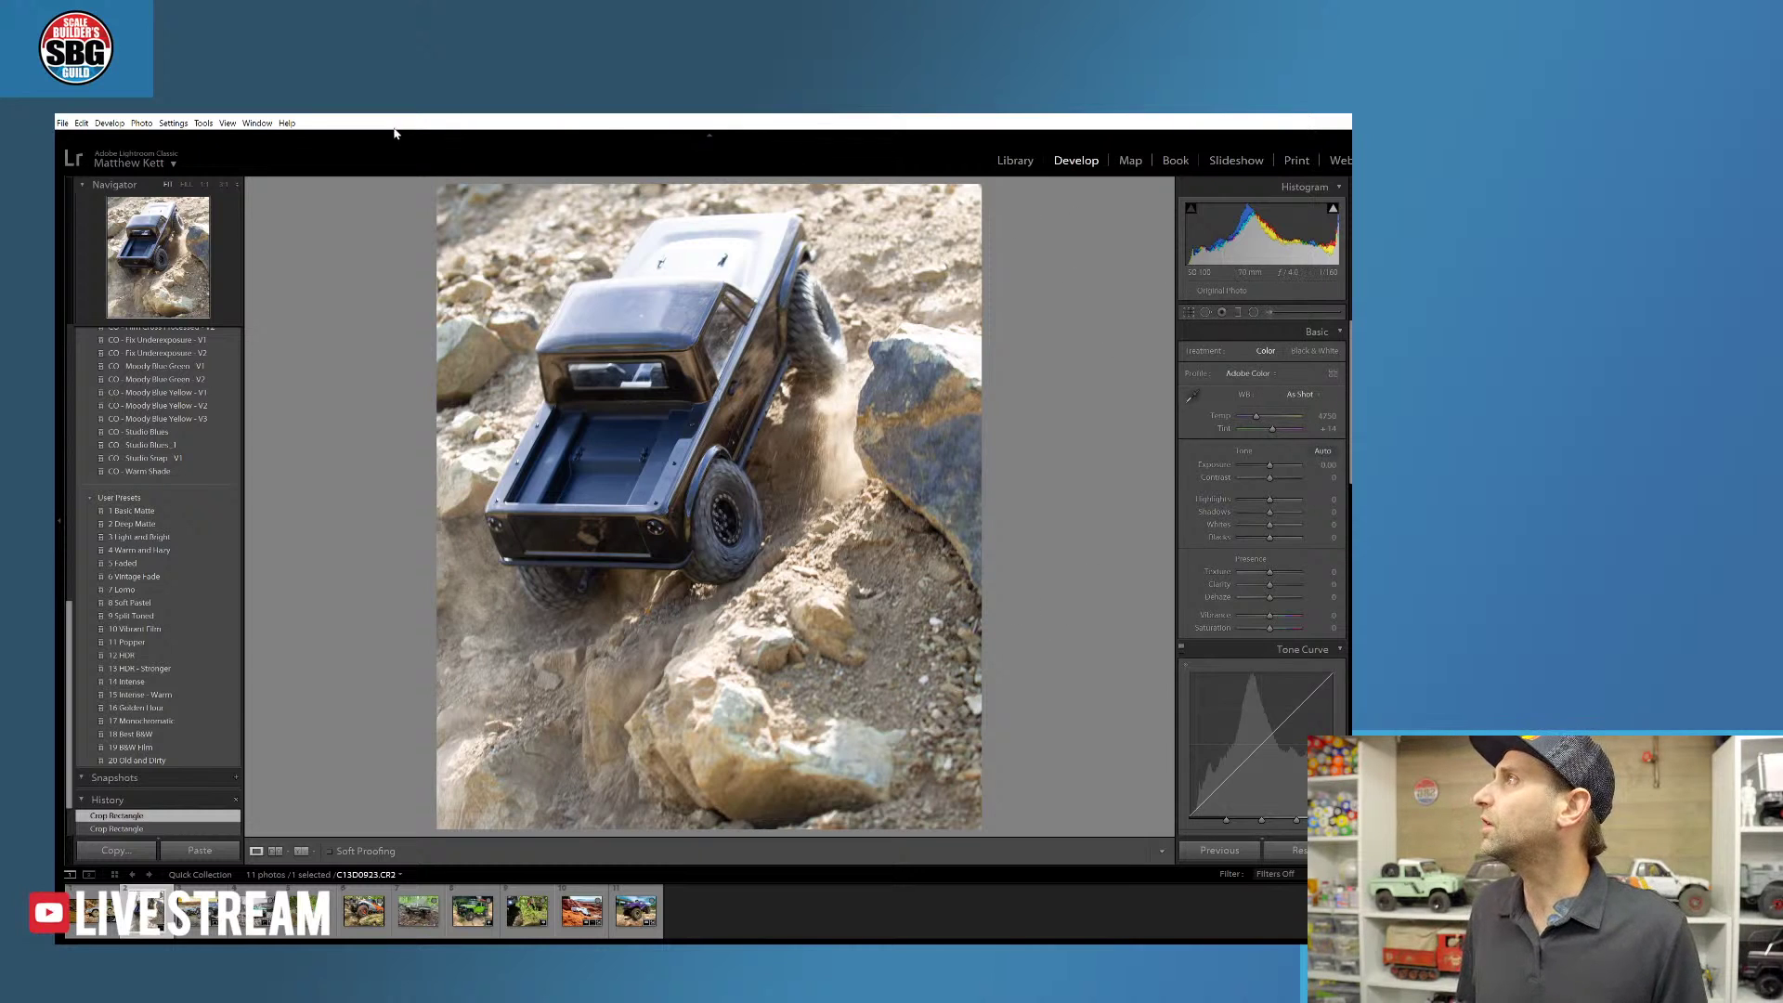
pyautogui.click(141, 123)
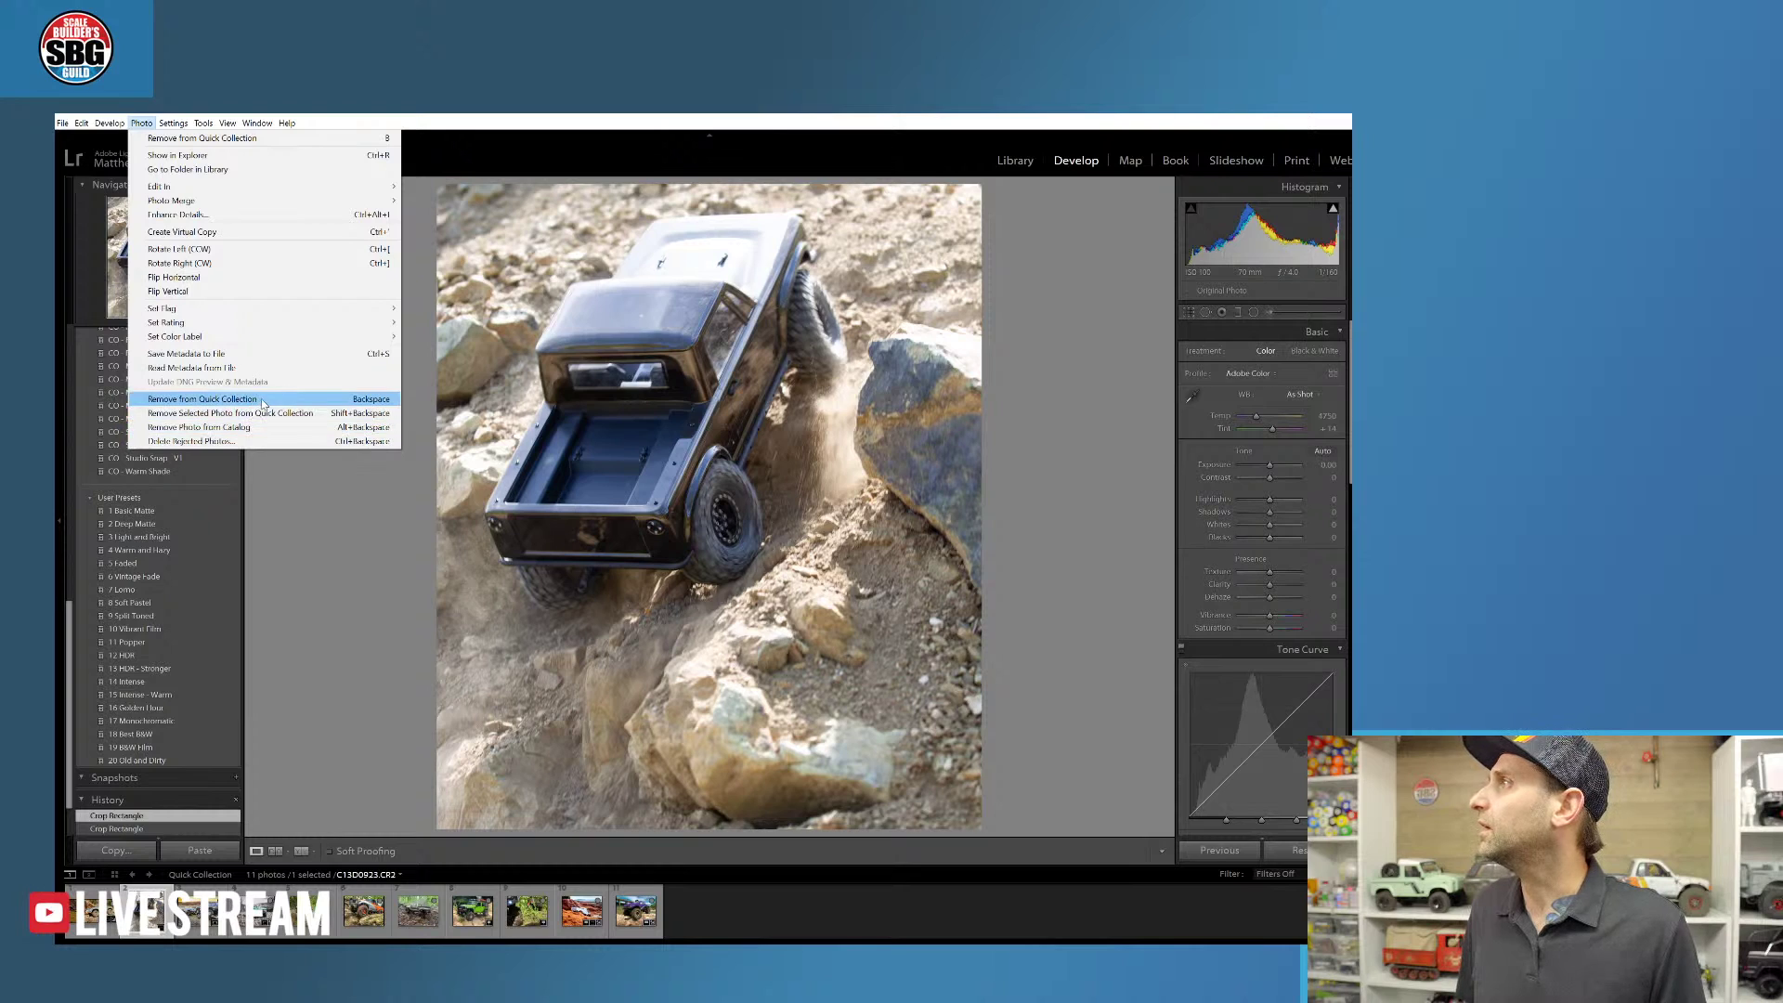
pyautogui.moveTo(106, 123)
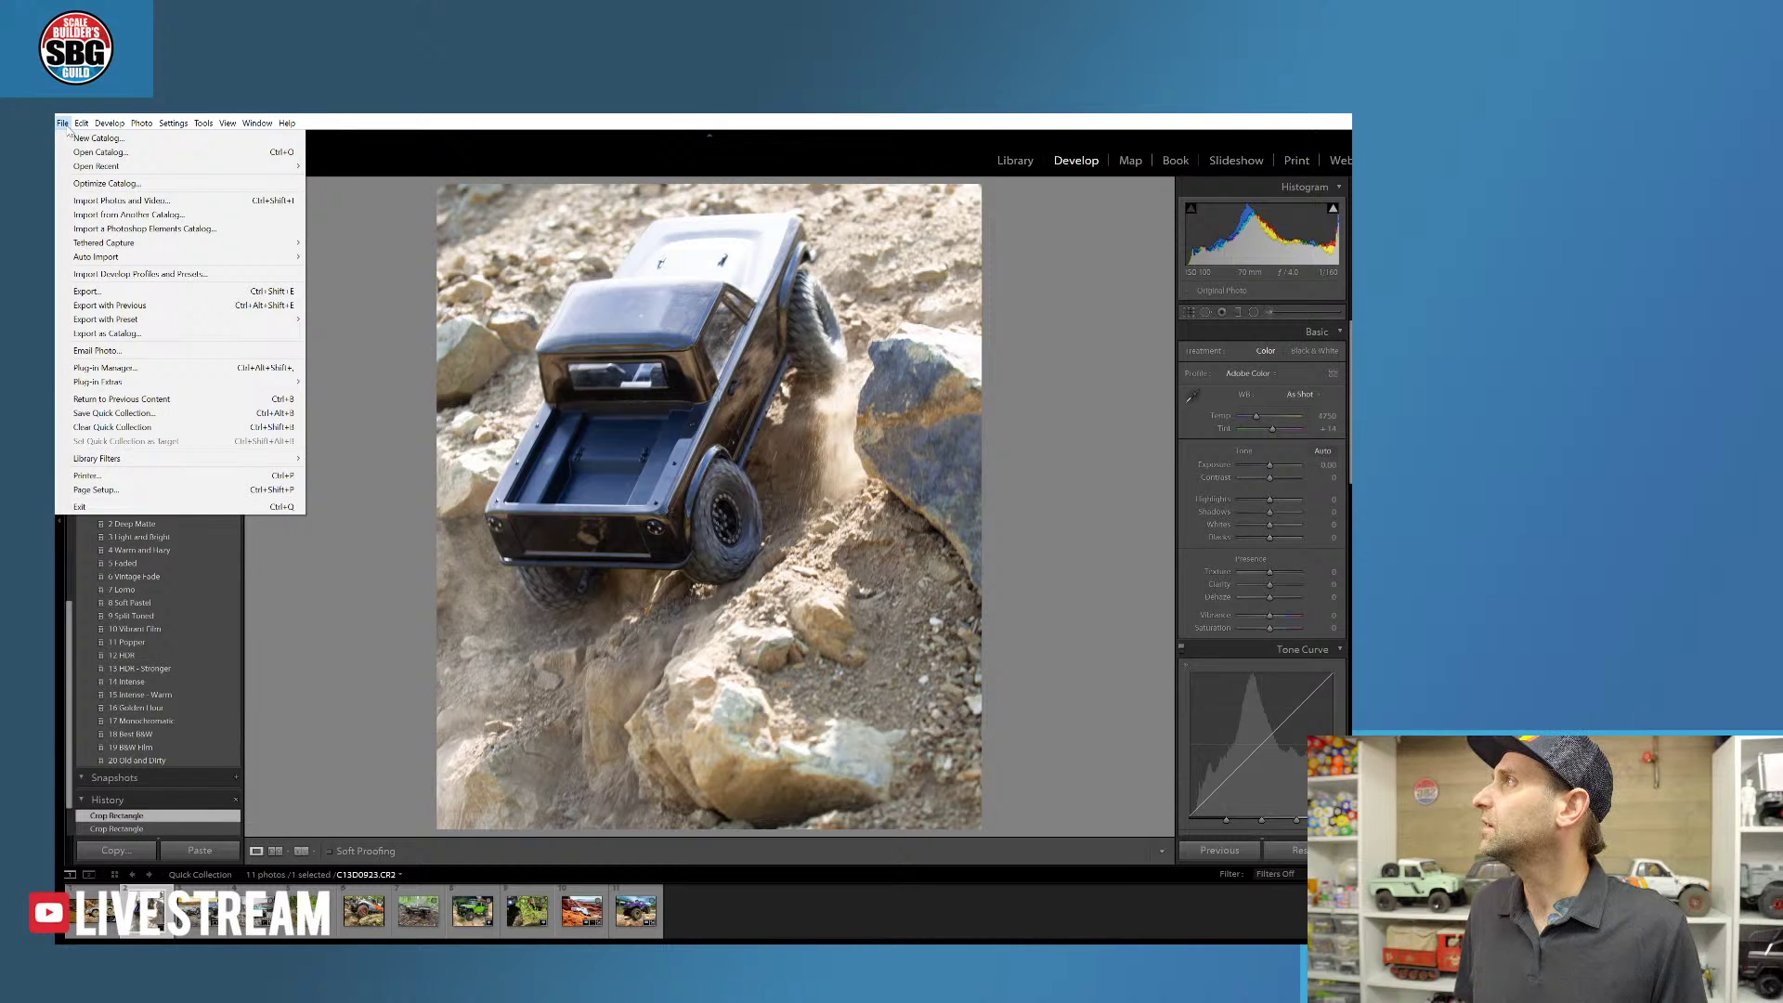
pyautogui.click(1047, 416)
pyautogui.rightClick(836, 461)
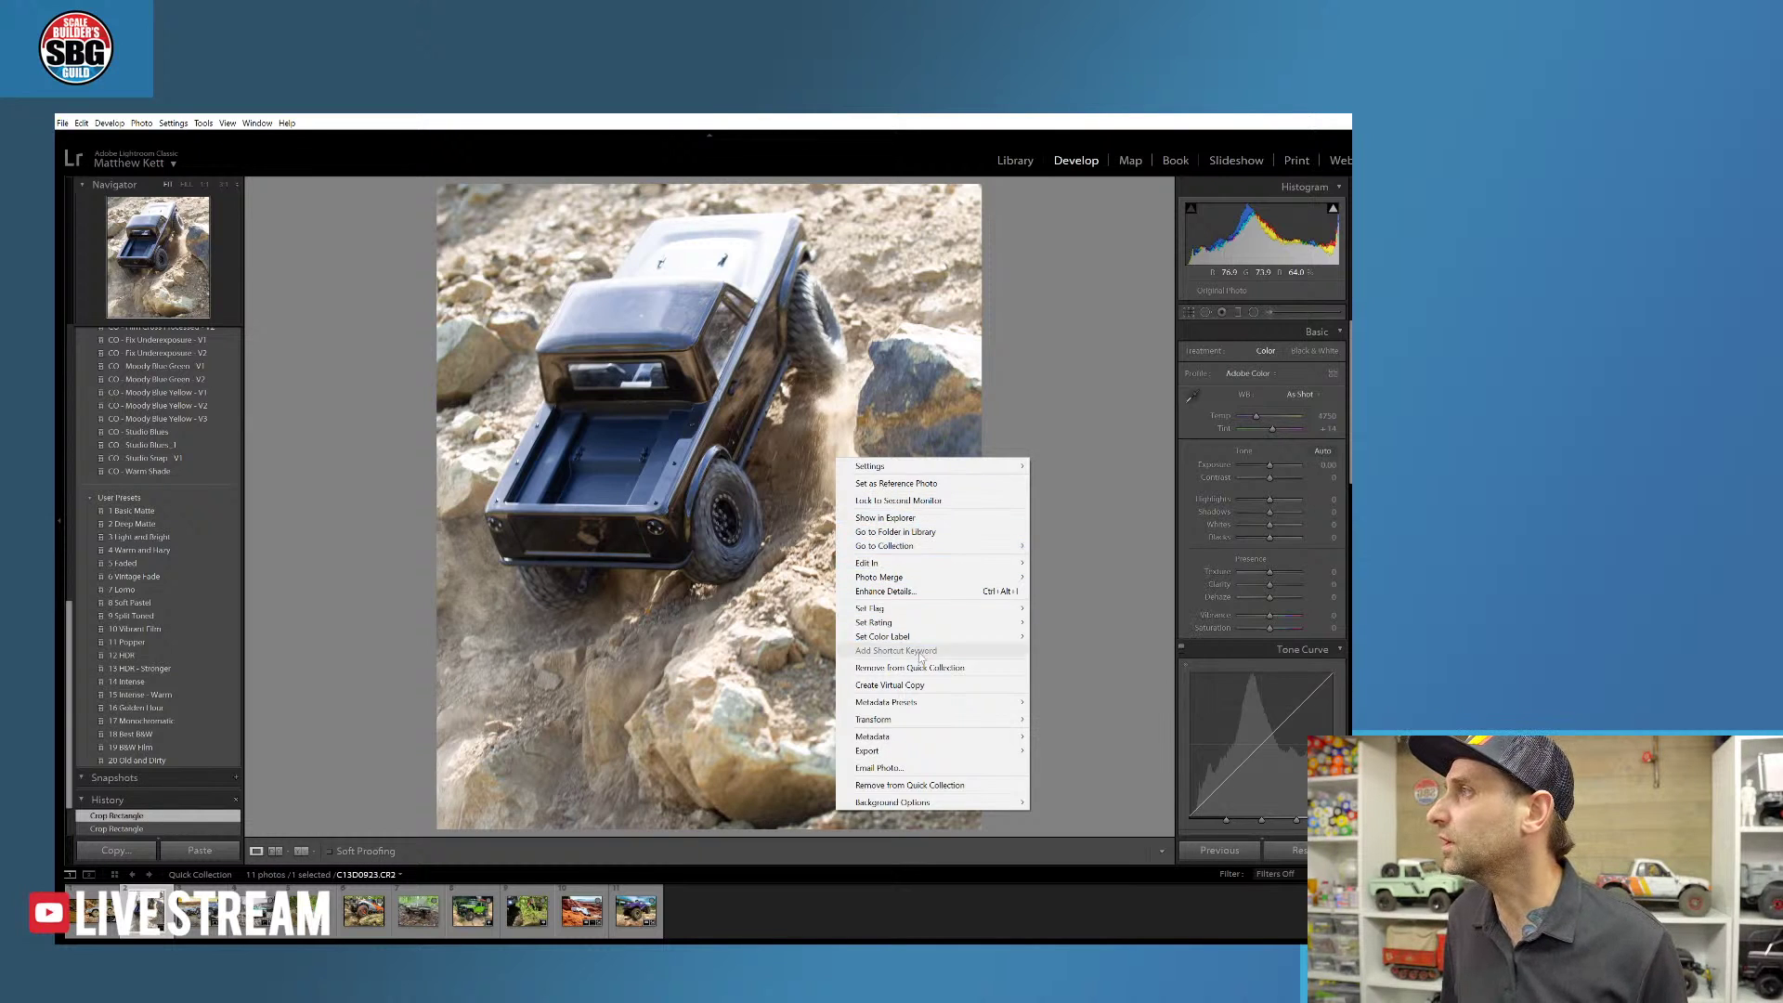
pyautogui.moveTo(943, 738)
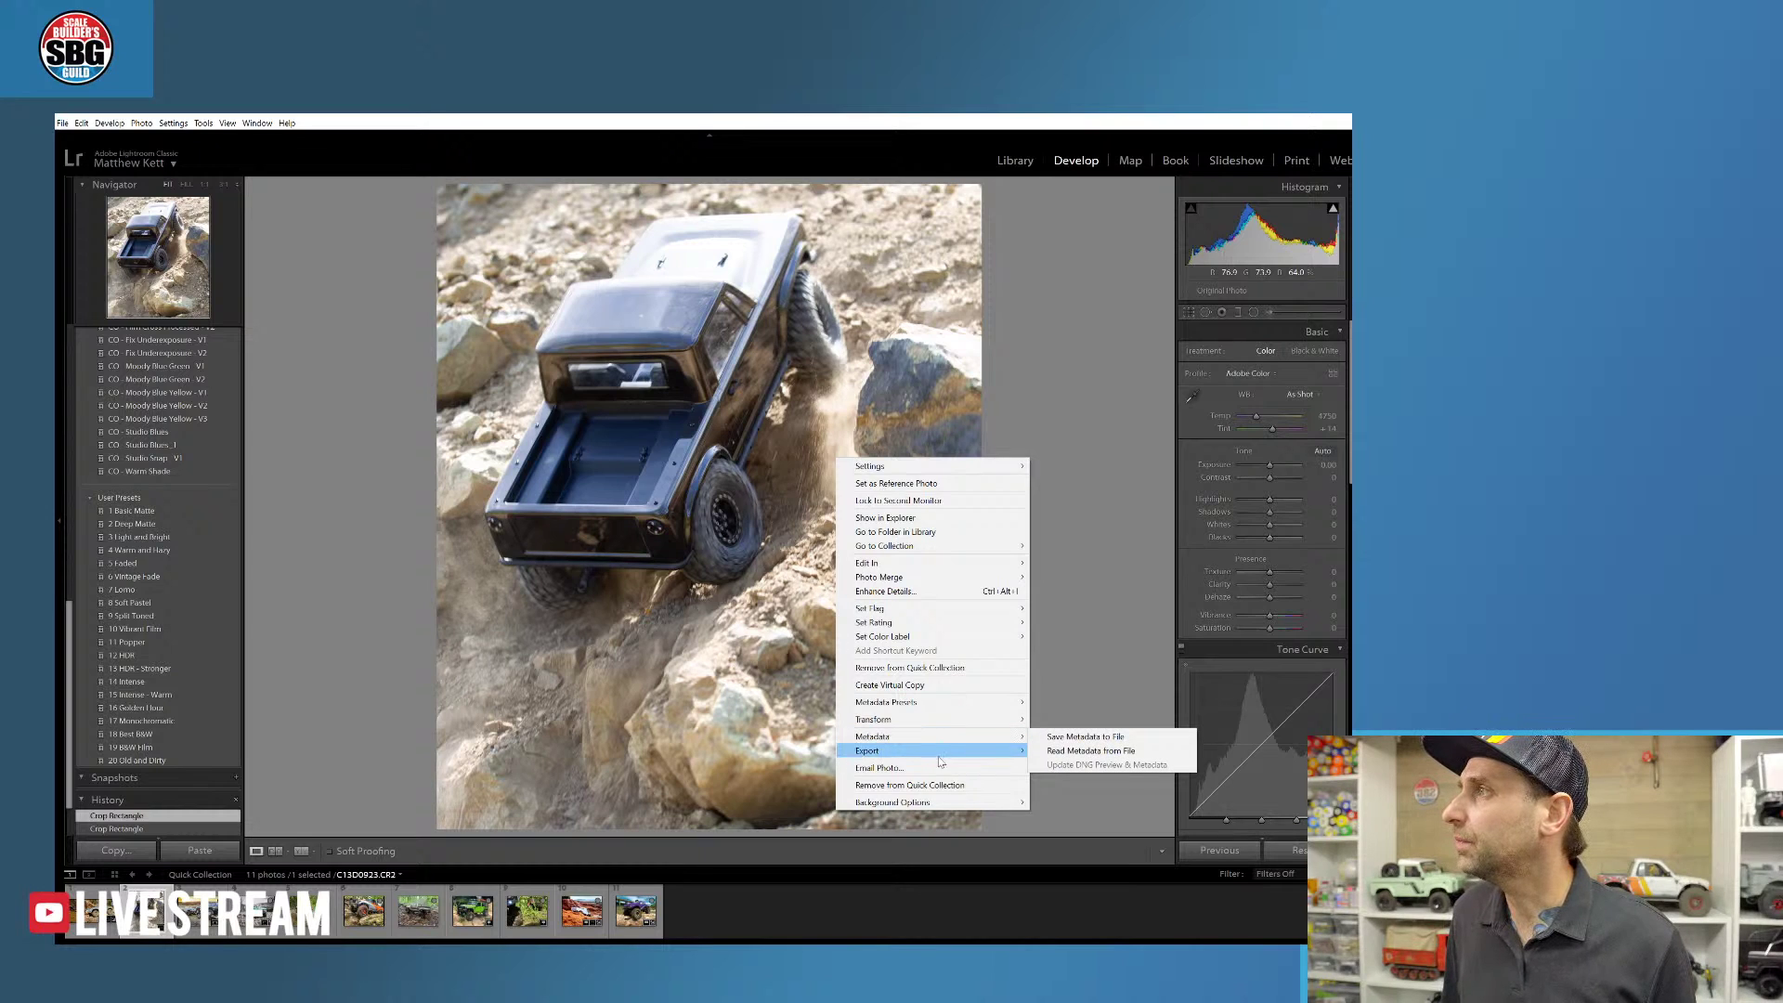
pyautogui.click(1112, 650)
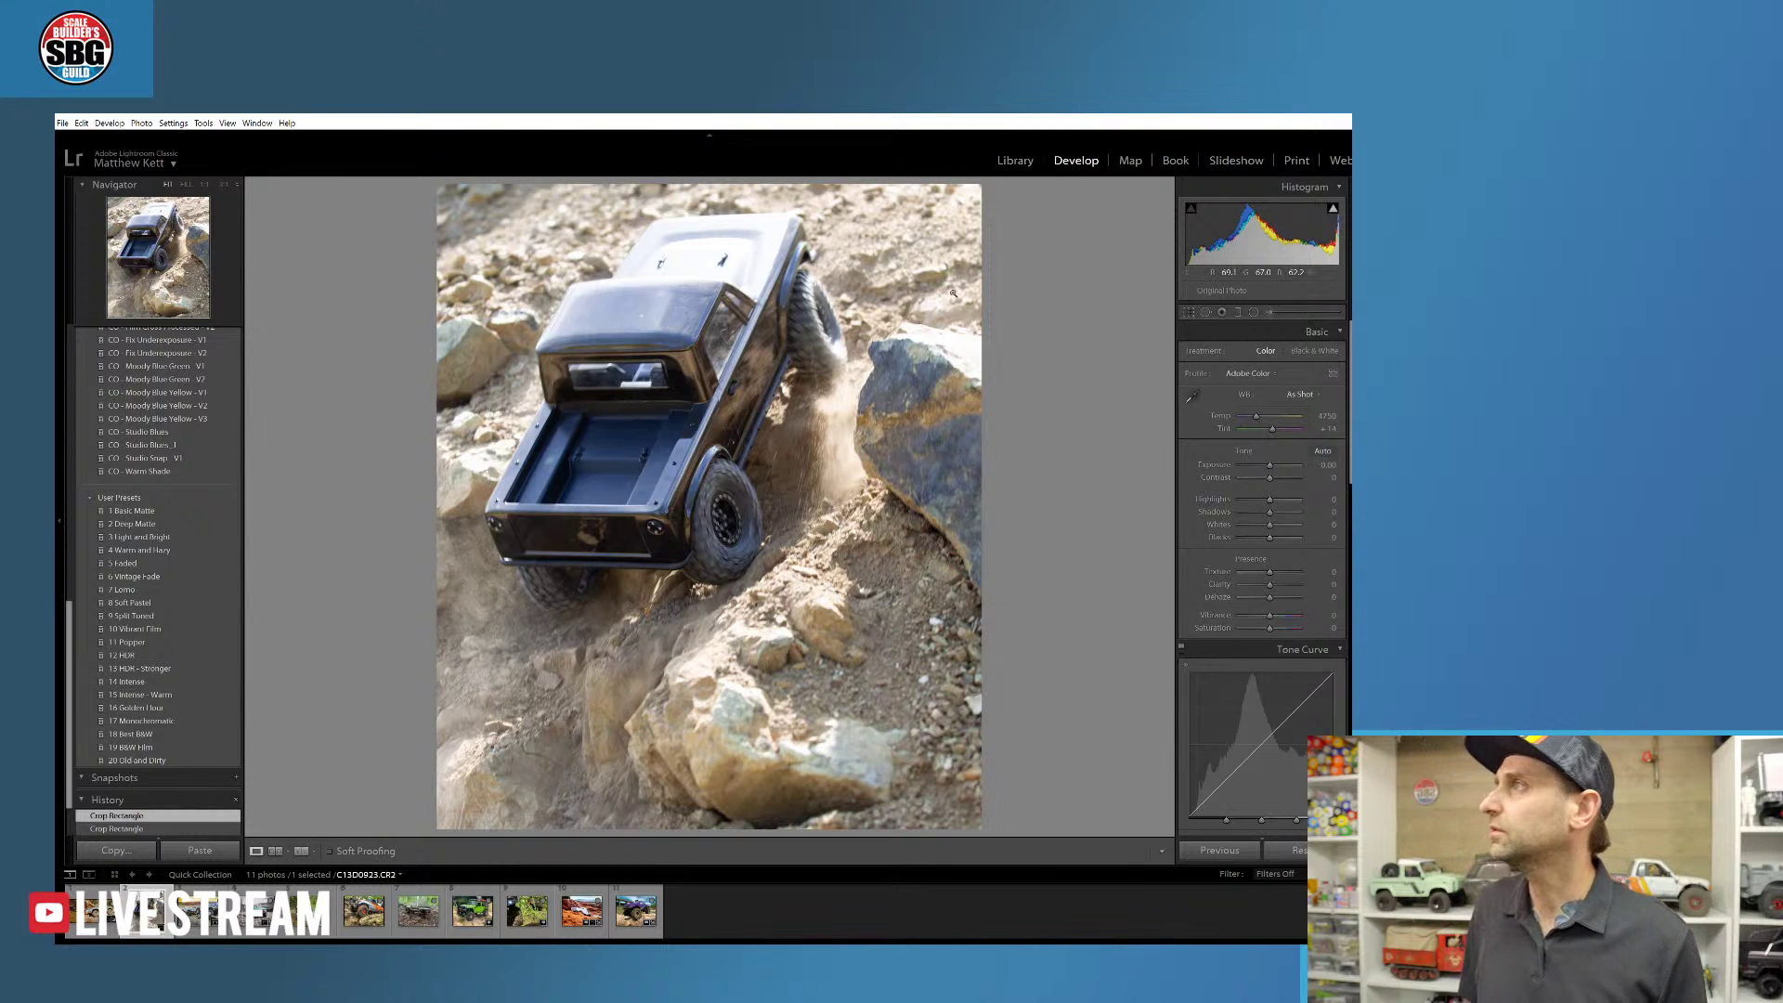
# - Set the climbing pickup photo's Temp to 5643, Exposure −0.12, Contrast +19, Highlights −80, Whites −33, Texture +46 and Clarity +19
pyautogui.moveTo(1255, 416); pyautogui.dragTo(1263, 422)
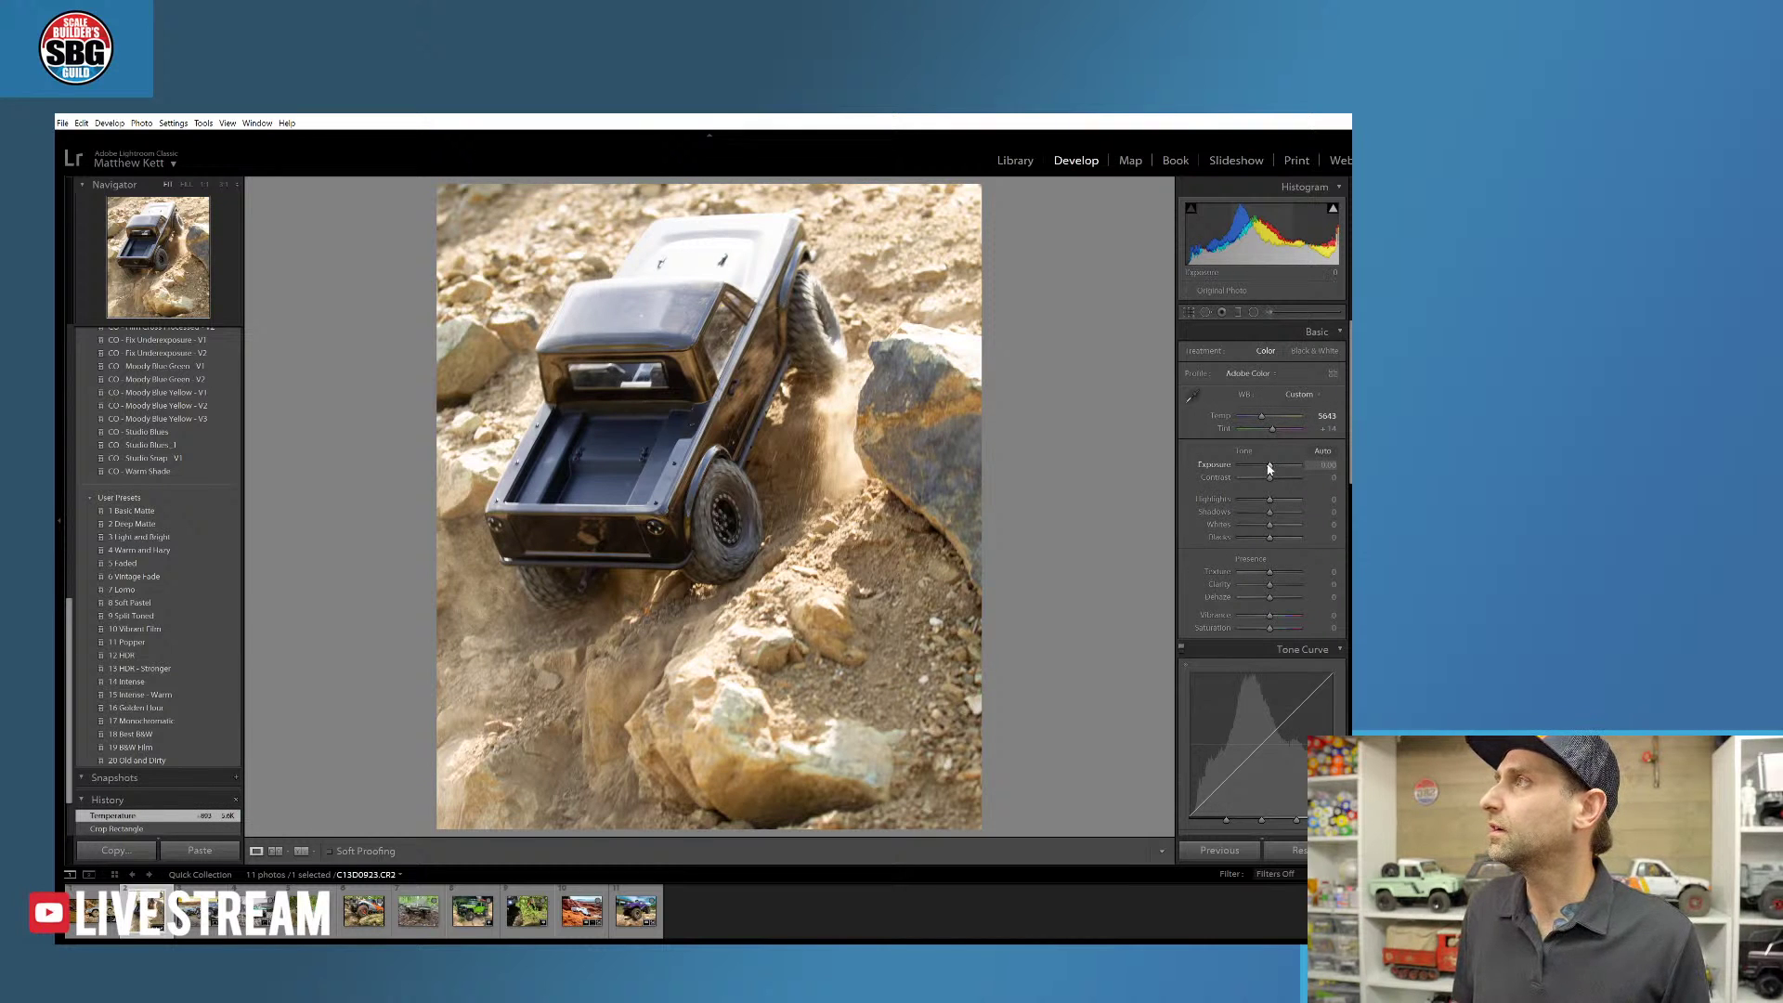
pyautogui.moveTo(1268, 469); pyautogui.dragTo(1269, 514)
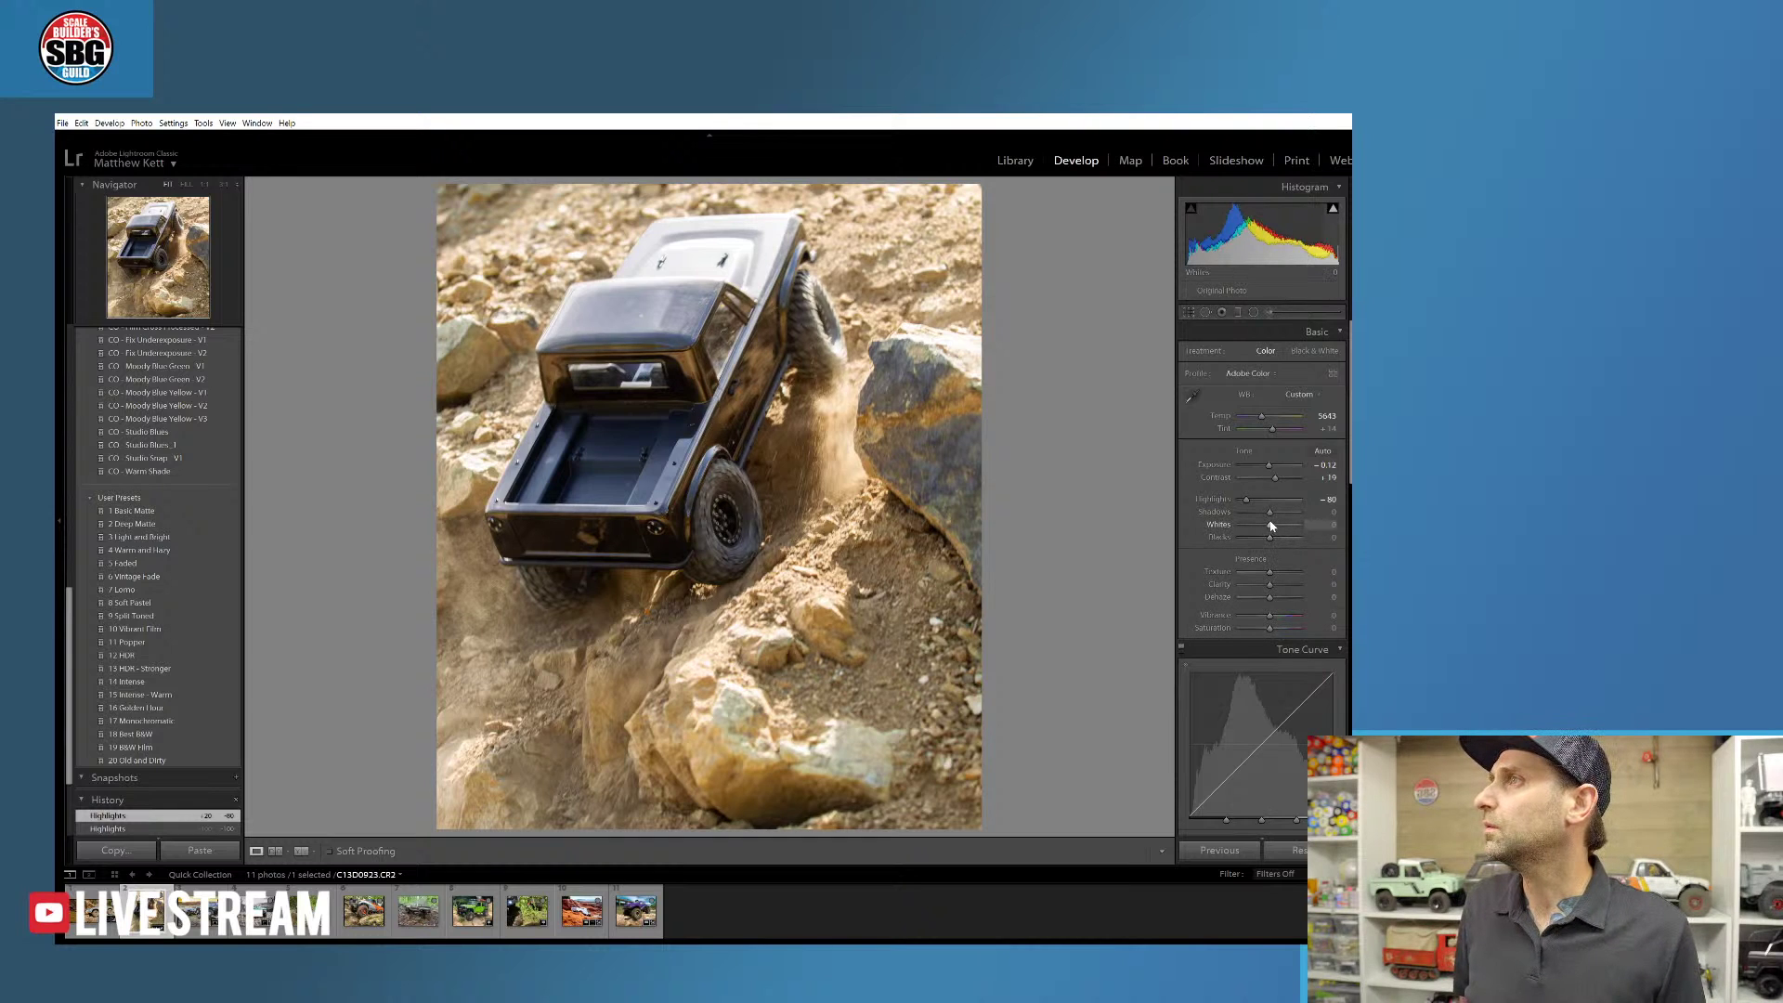
pyautogui.moveTo(1270, 526); pyautogui.dragTo(1259, 528)
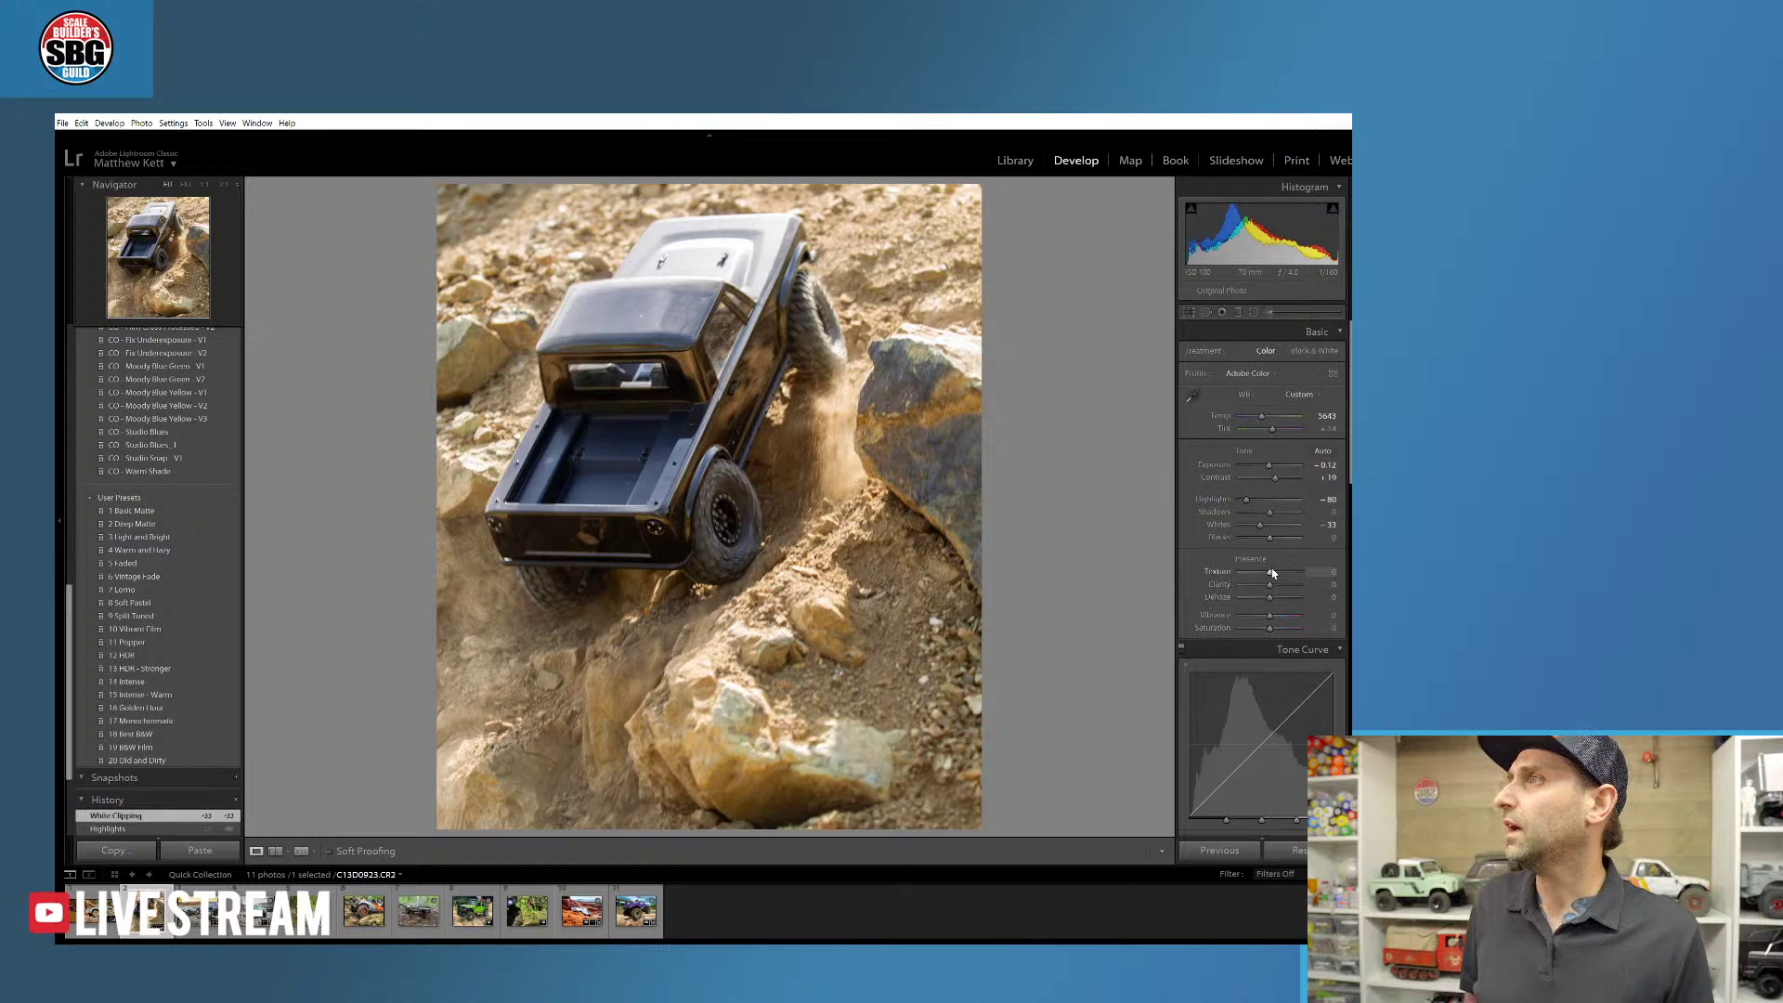
pyautogui.moveTo(1282, 573); pyautogui.dragTo(1286, 573)
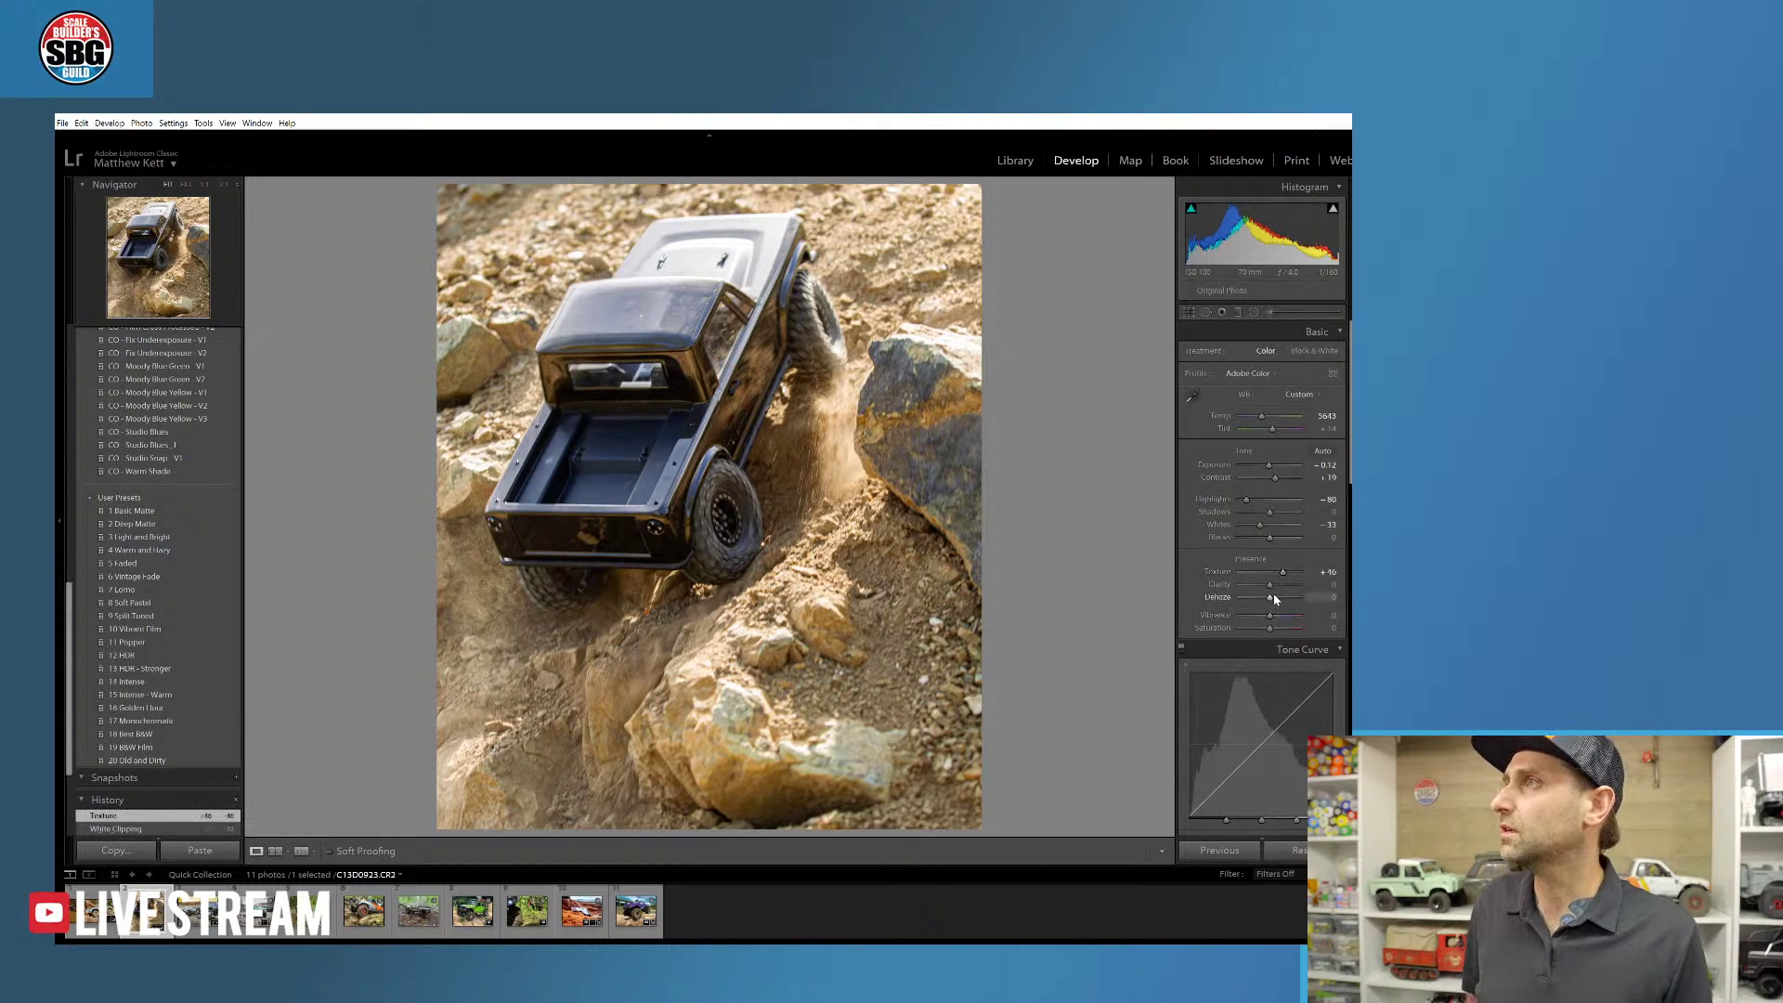
pyautogui.moveTo(1271, 586); pyautogui.dragTo(1271, 589)
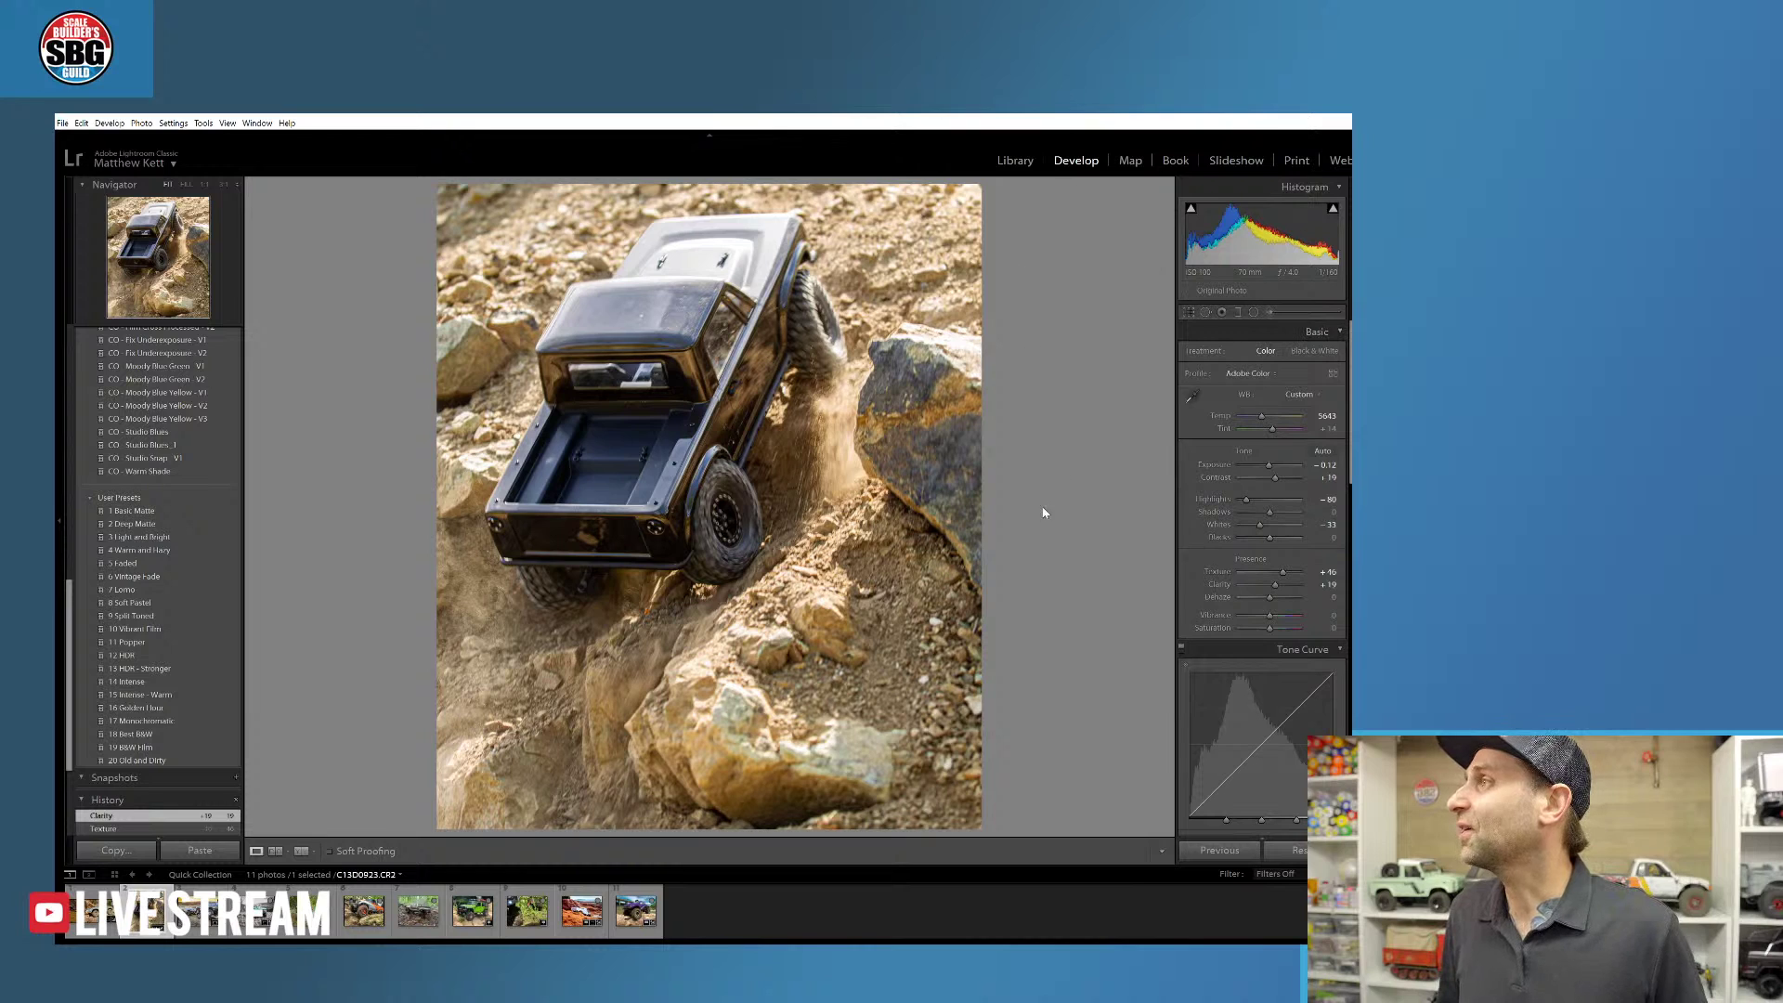
# - Add a graduated filter over the large boulder beside the pickup and the gravel and rocks in the photo's lower-right area
pyautogui.click(1236, 312)
pyautogui.click(1223, 313)
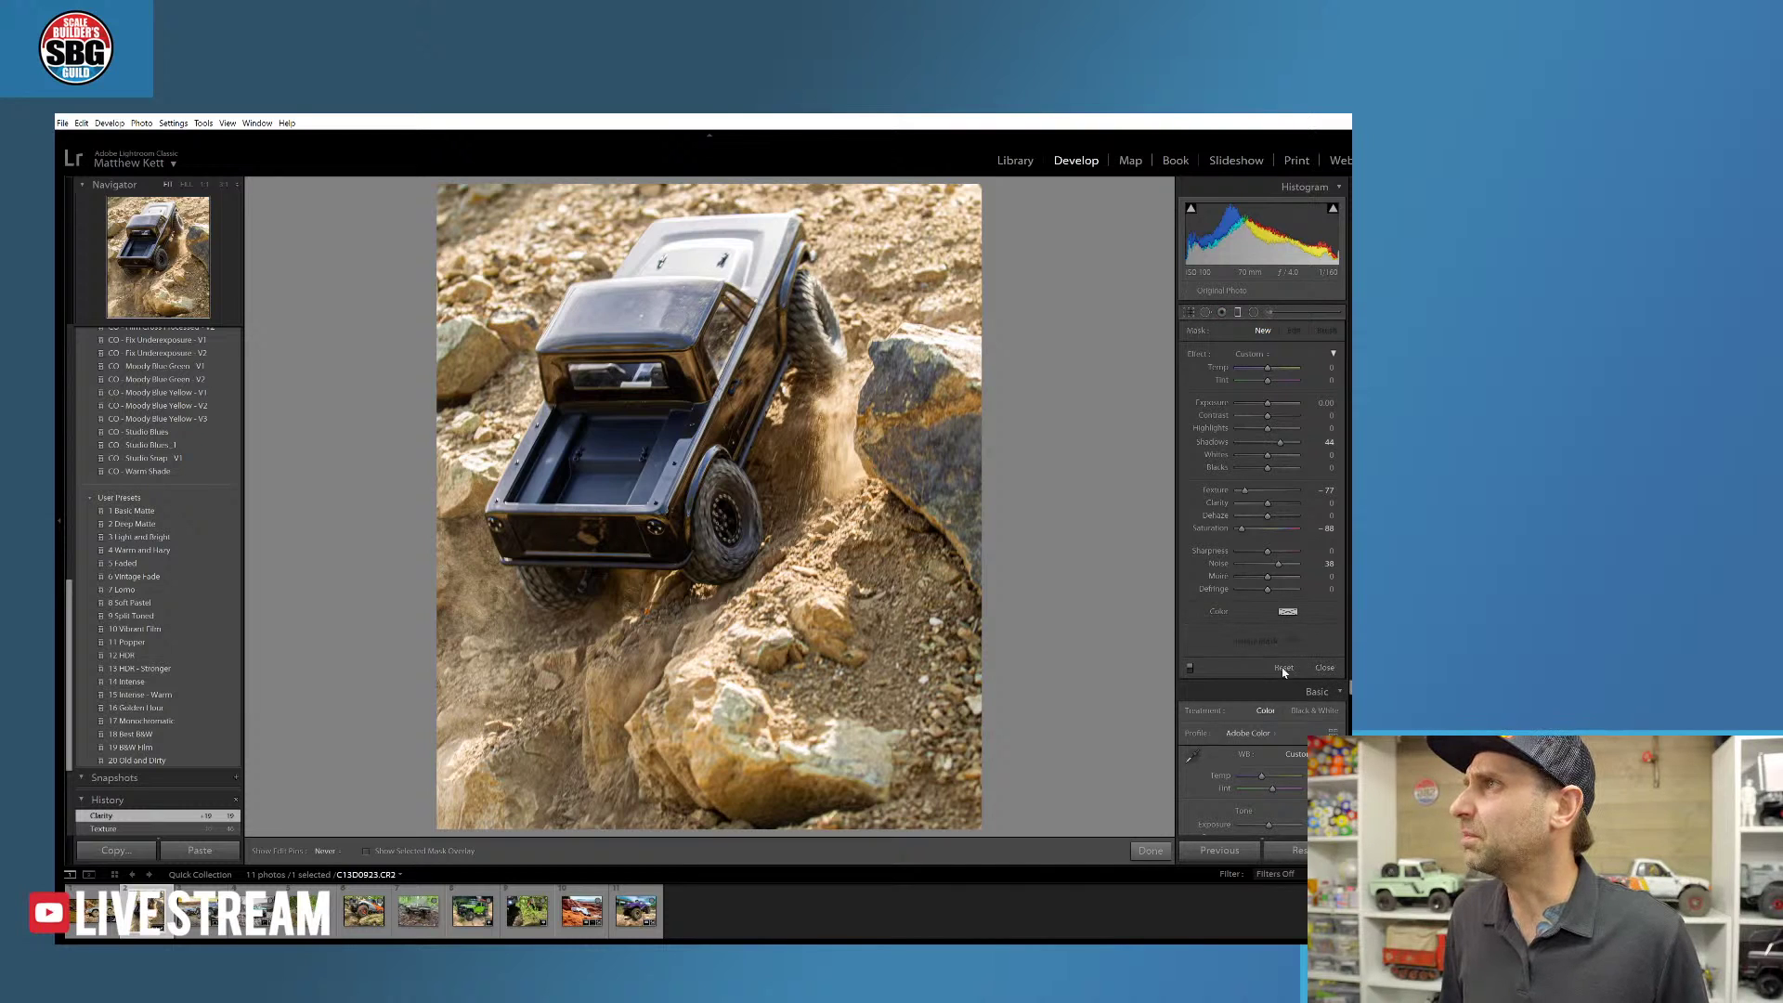
pyautogui.click(1189, 668)
pyautogui.click(1189, 669)
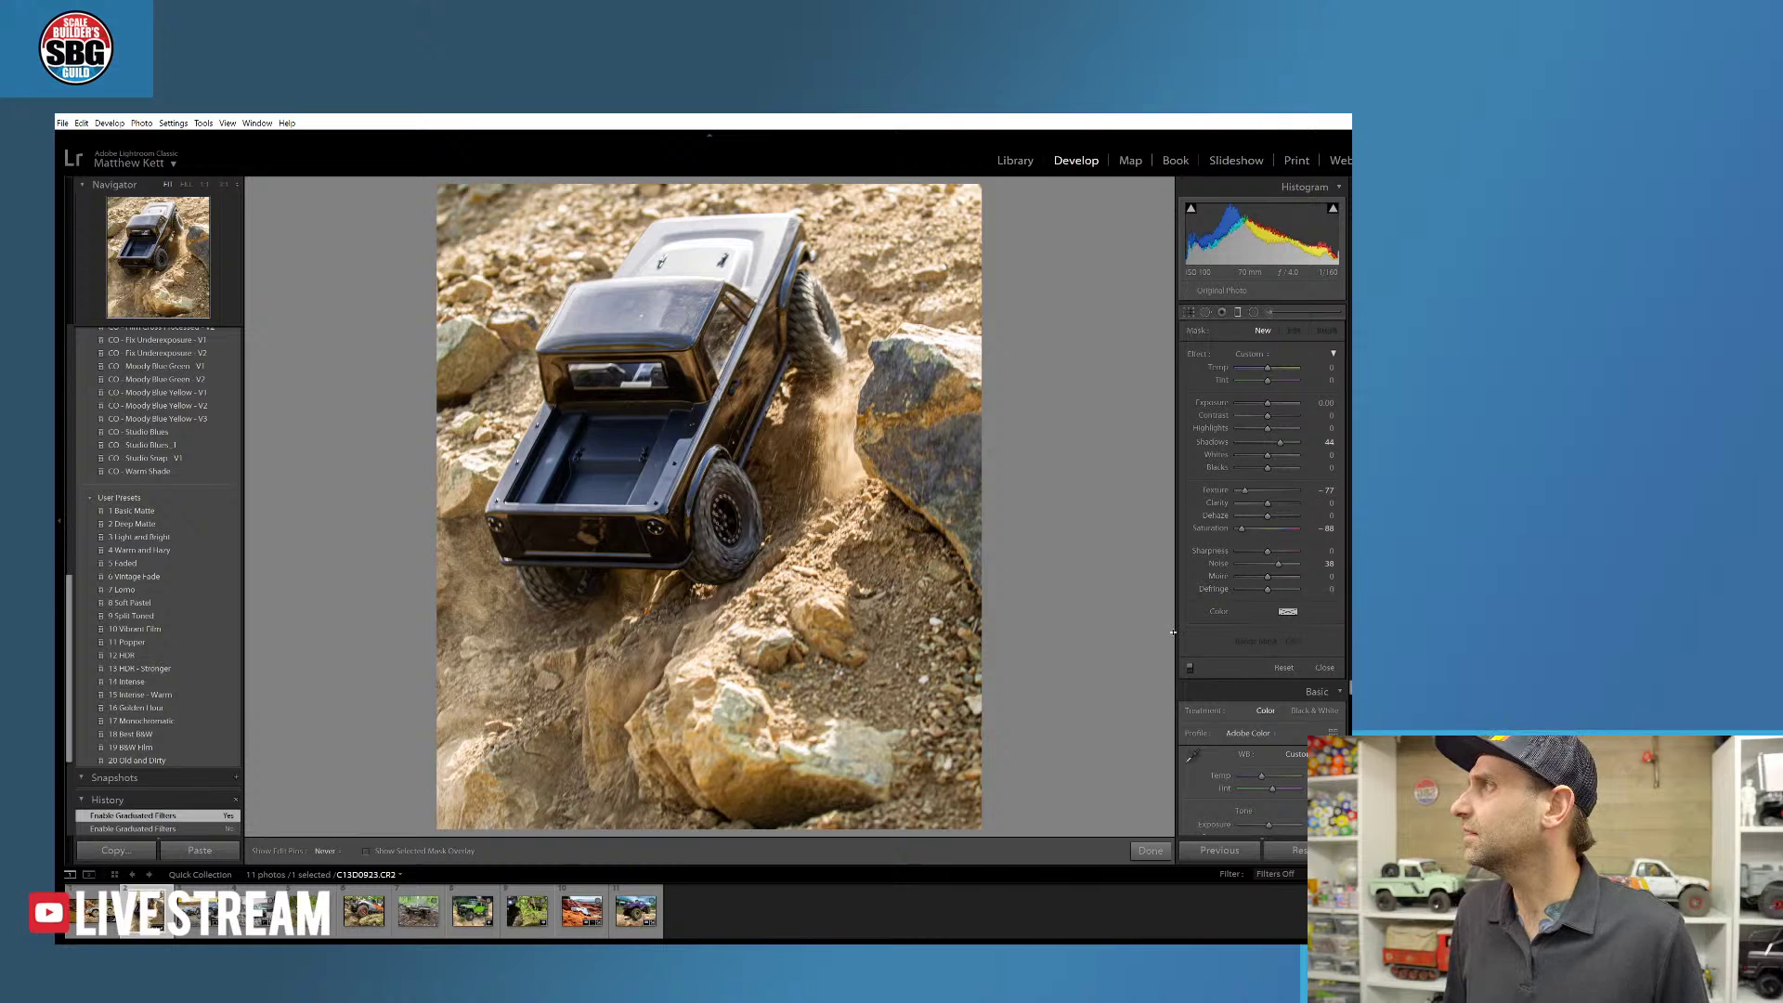
pyautogui.click(226, 123)
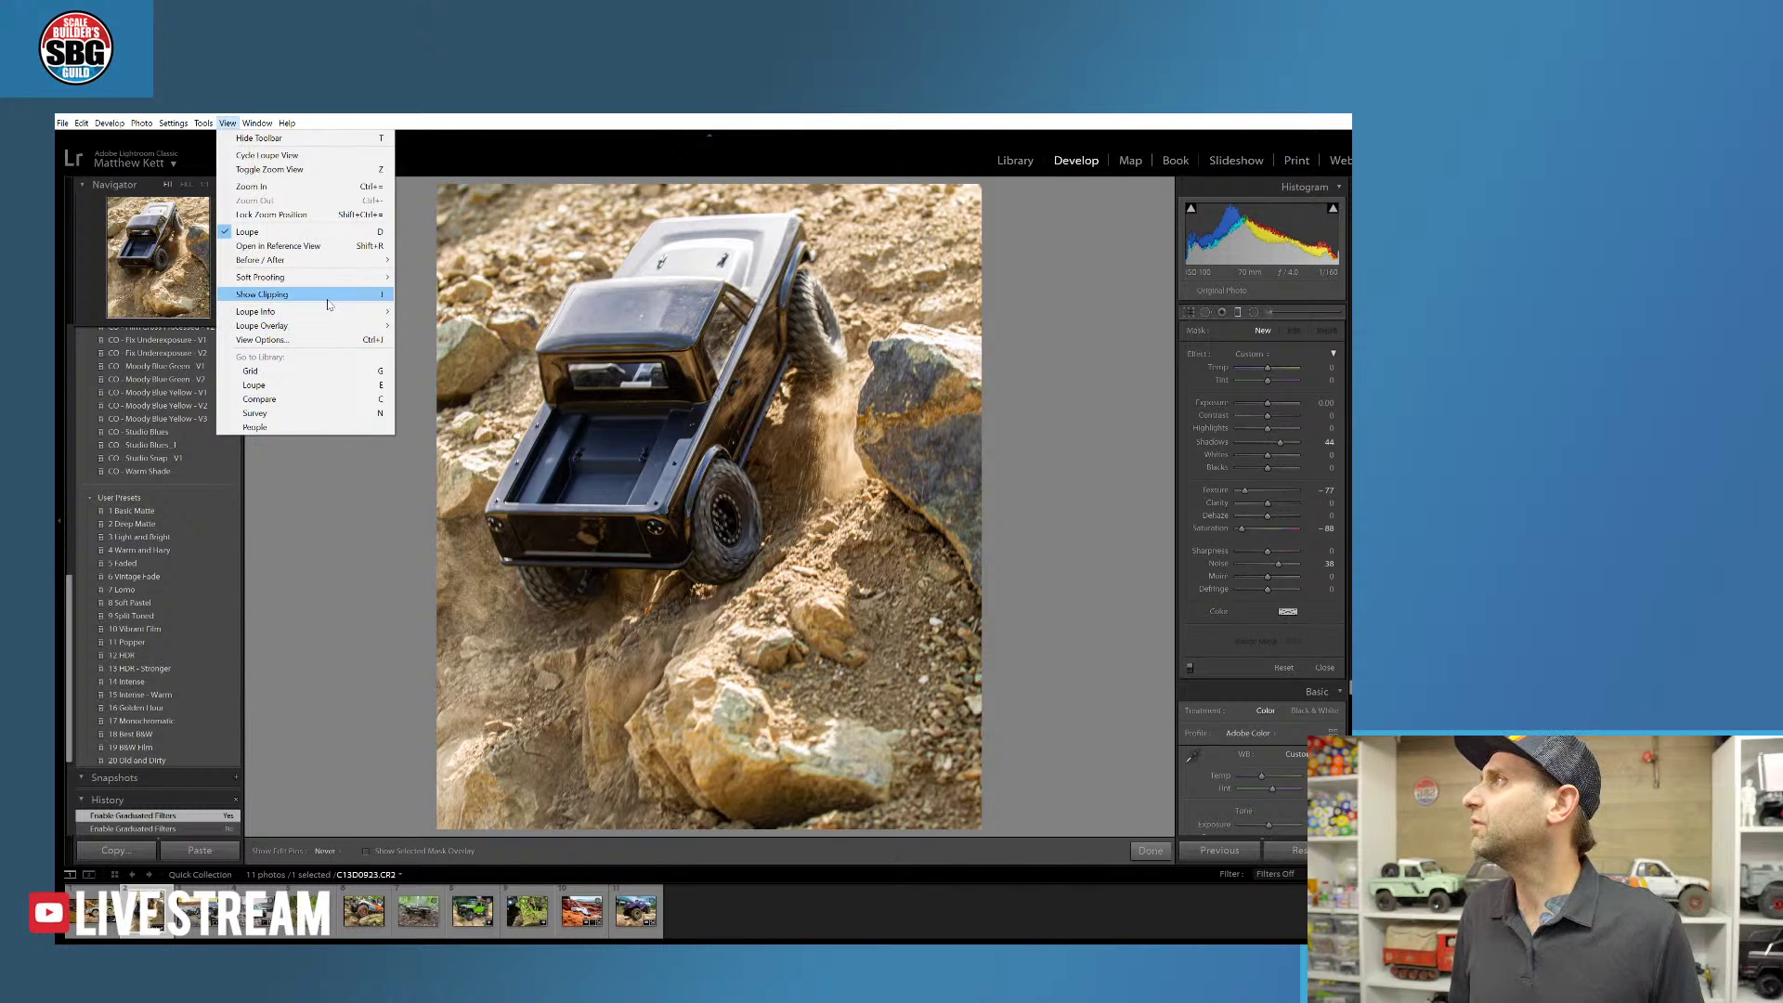
pyautogui.click(257, 123)
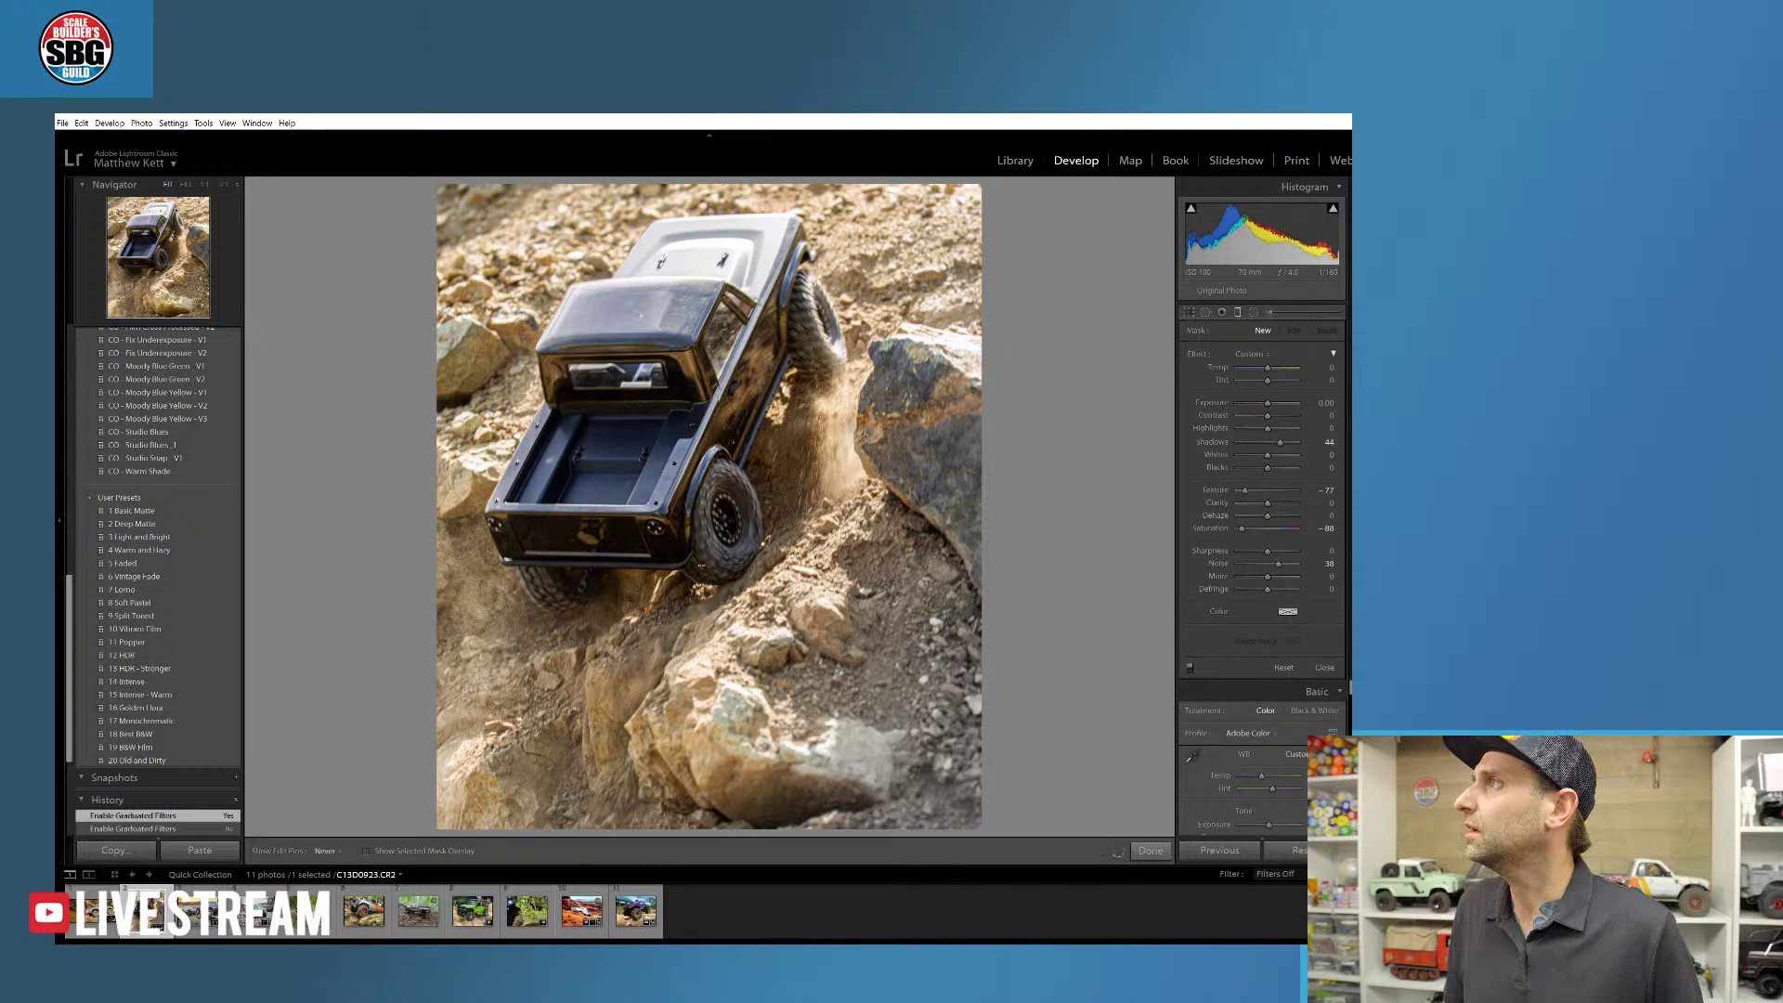
pyautogui.click(641, 506)
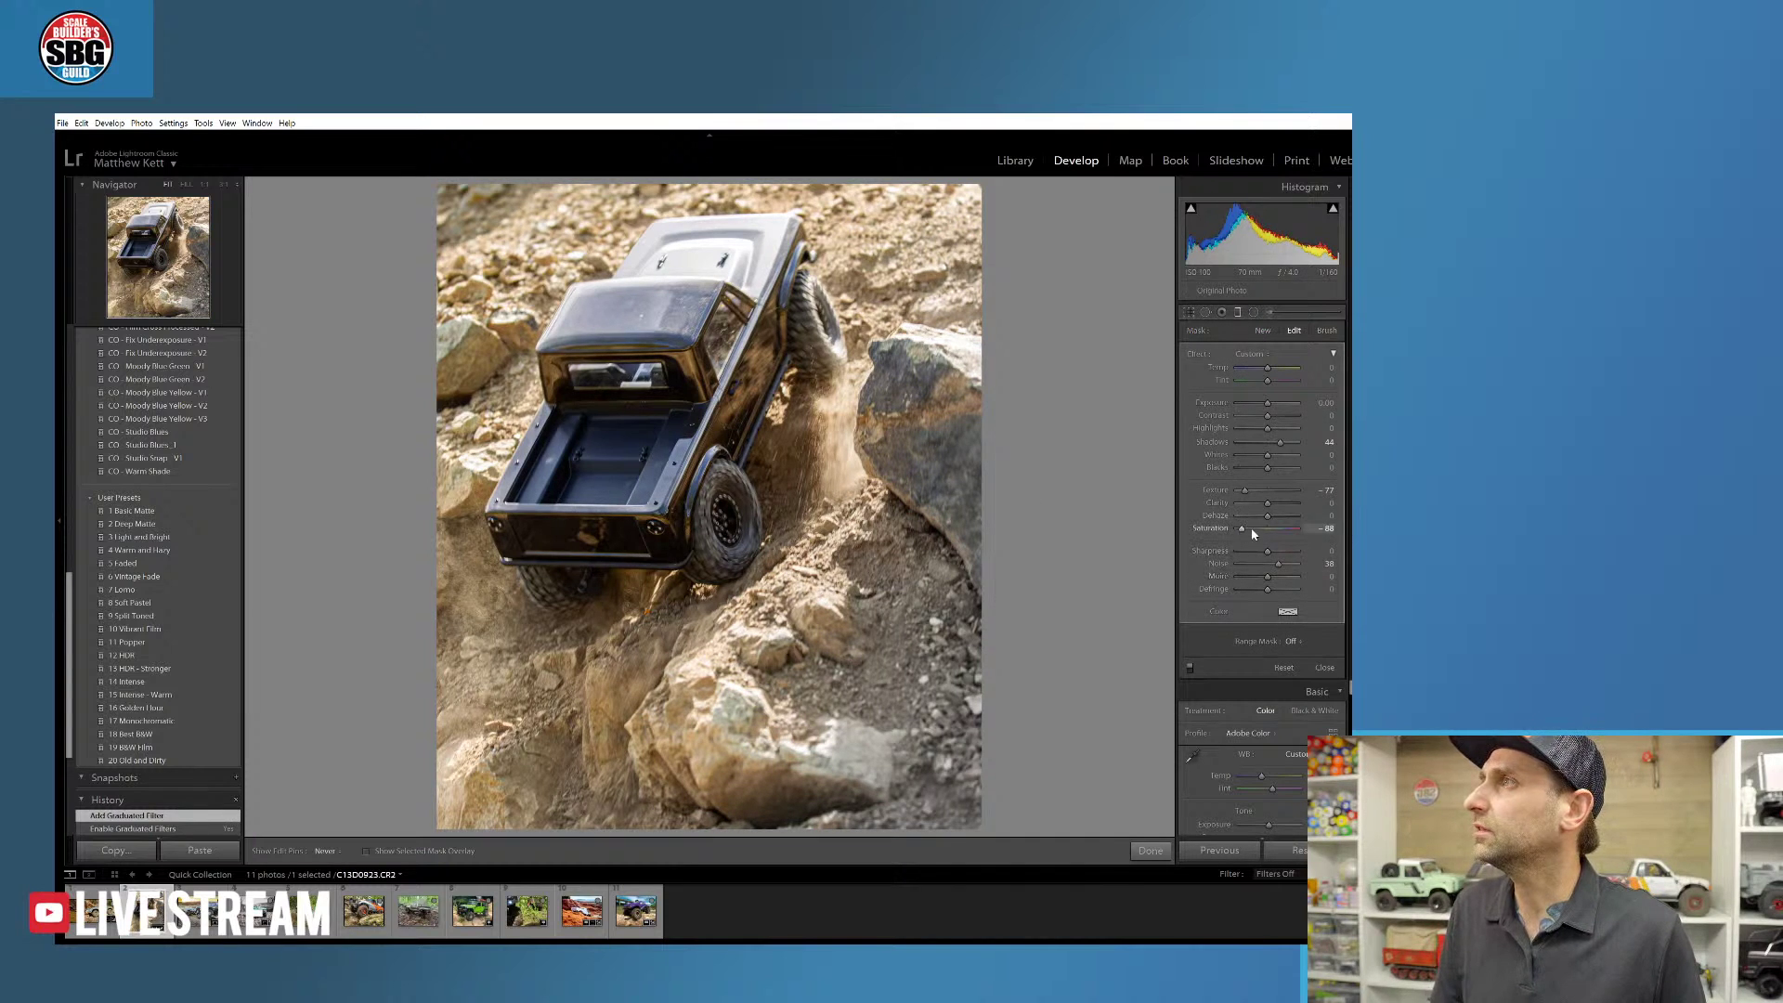
# - Set the graduated filter's Saturation to 22, Exposure to 0.09, Sharpness to 77 and Texture to 13, and finish the filter
pyautogui.moveTo(1252, 534); pyautogui.dragTo(1273, 532)
pyautogui.moveTo(1268, 405); pyautogui.dragTo(1267, 406)
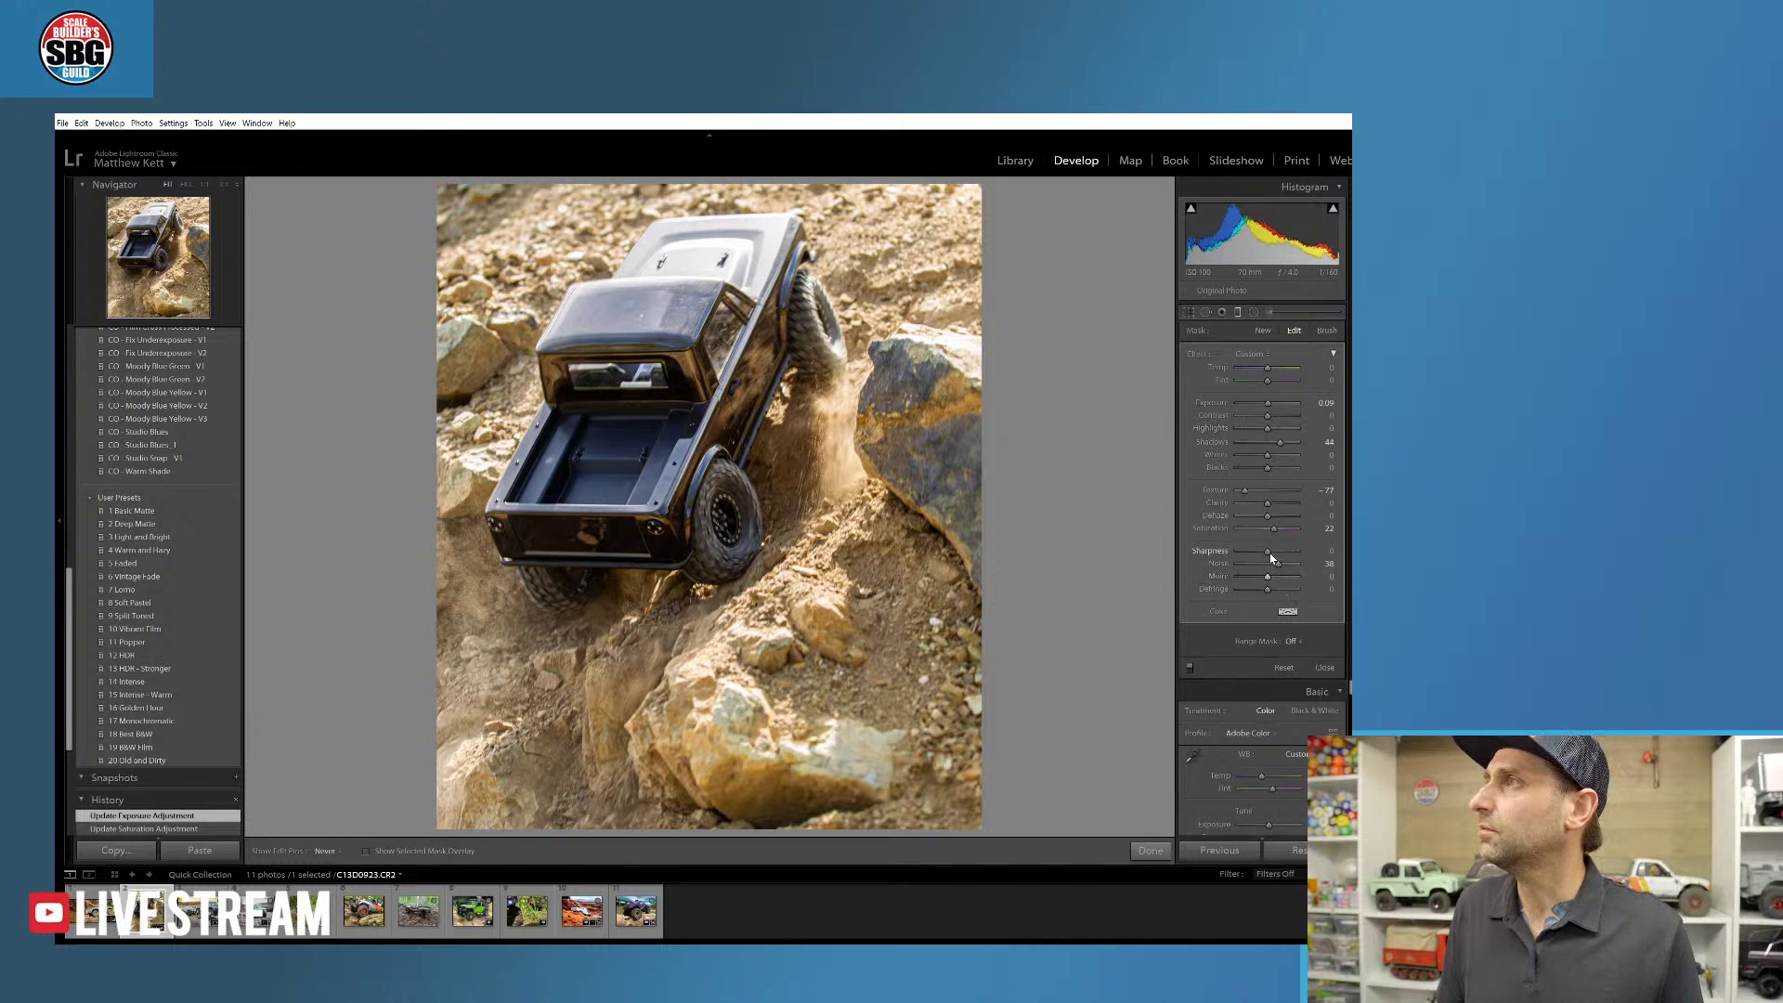
pyautogui.moveTo(1279, 557); pyautogui.dragTo(1288, 551)
pyautogui.moveTo(1244, 490); pyautogui.dragTo(1269, 494)
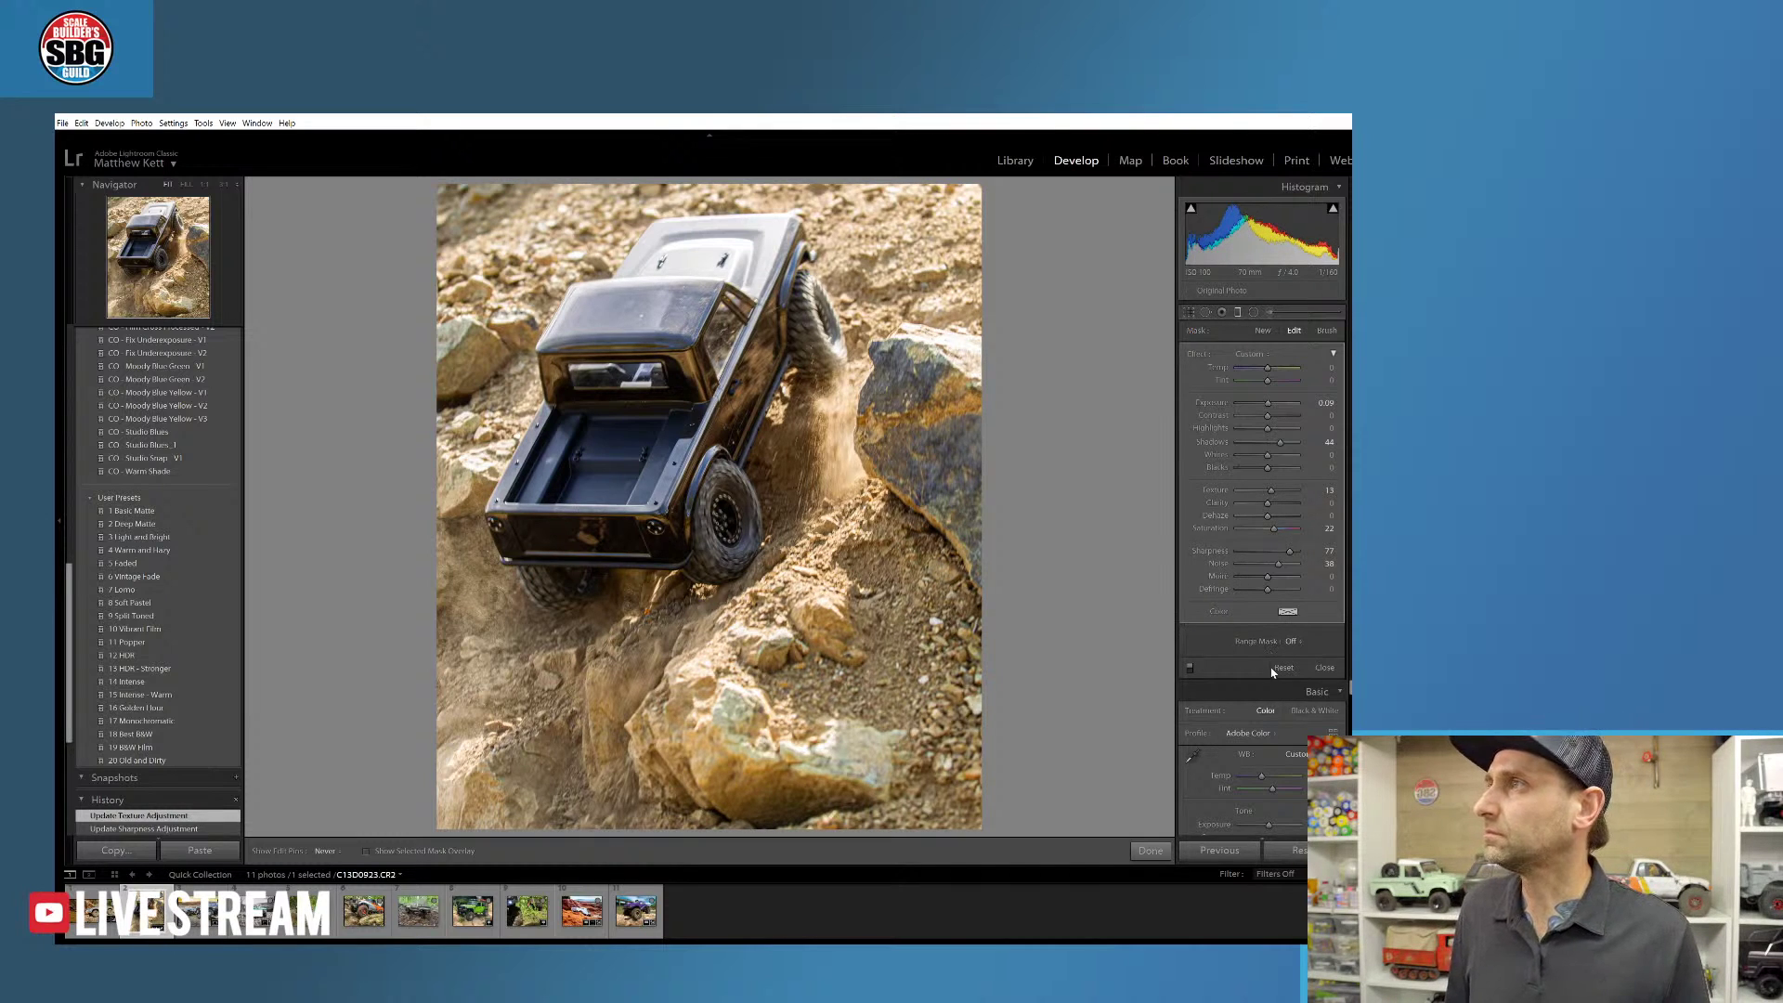
pyautogui.click(1143, 851)
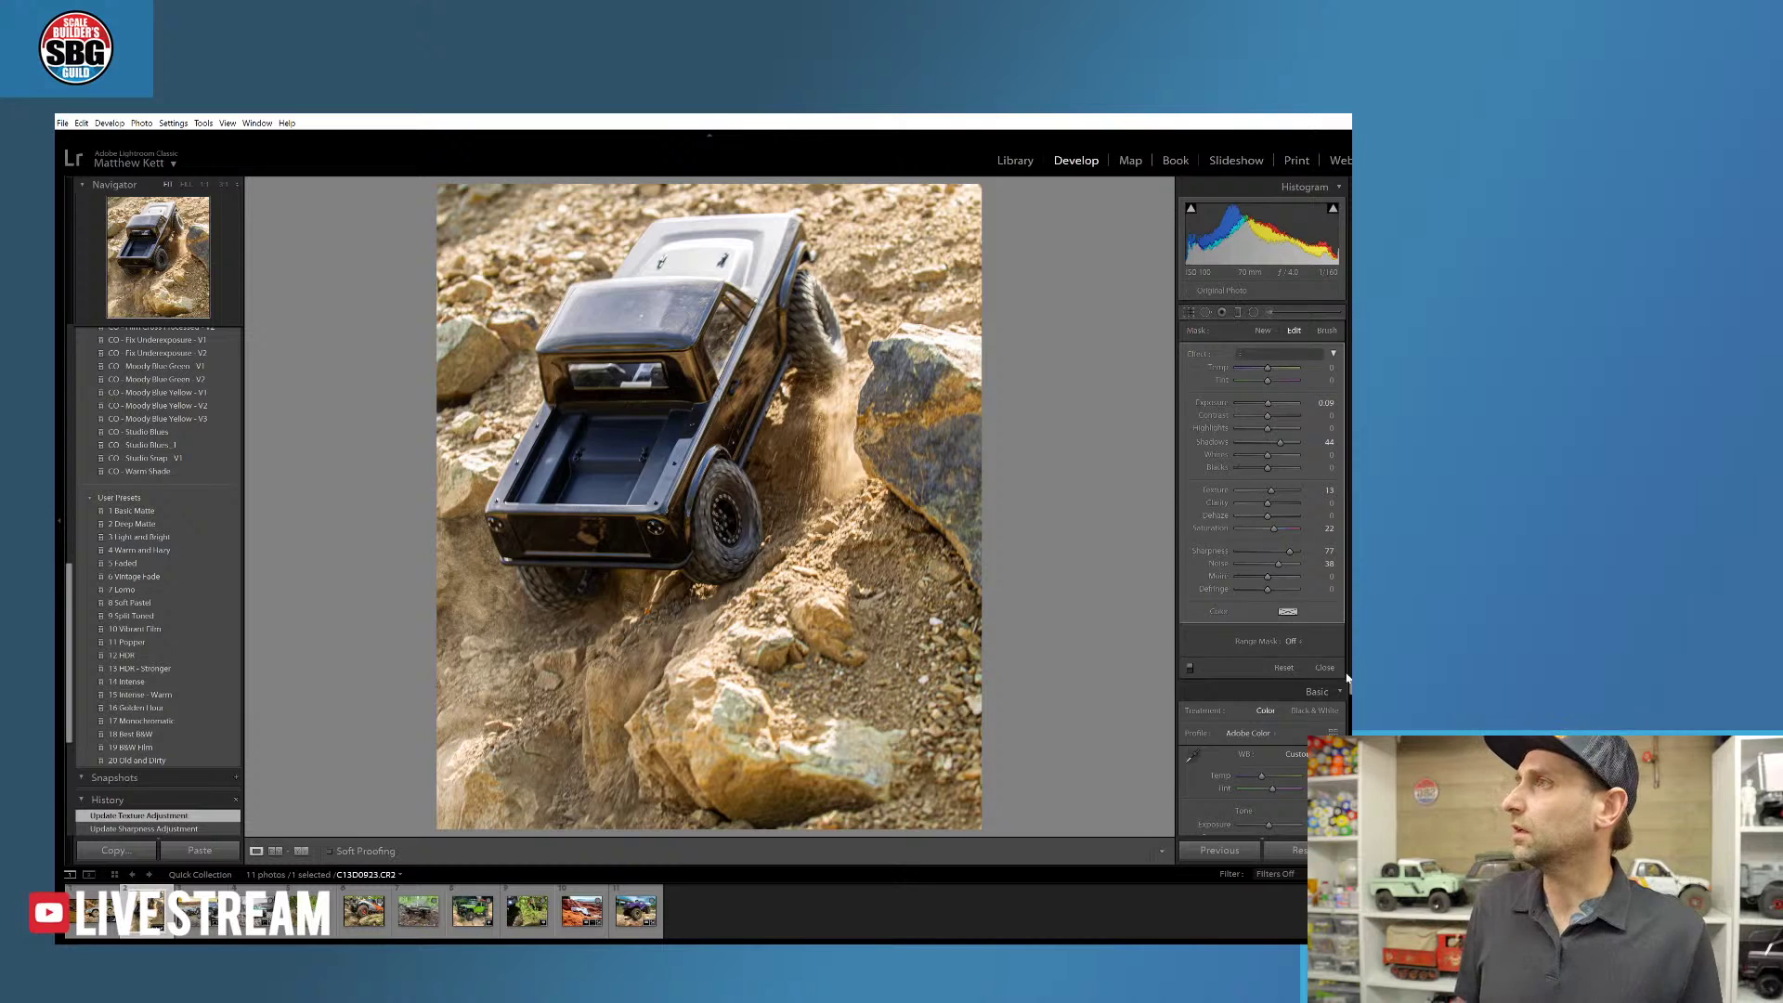
# - Draw a large radial filter, centre it over the pickup and invert it so that it affects the truck inside
pyautogui.moveTo(1348, 451); pyautogui.dragTo(1348, 631)
pyautogui.scroll(2, 1268, 440)
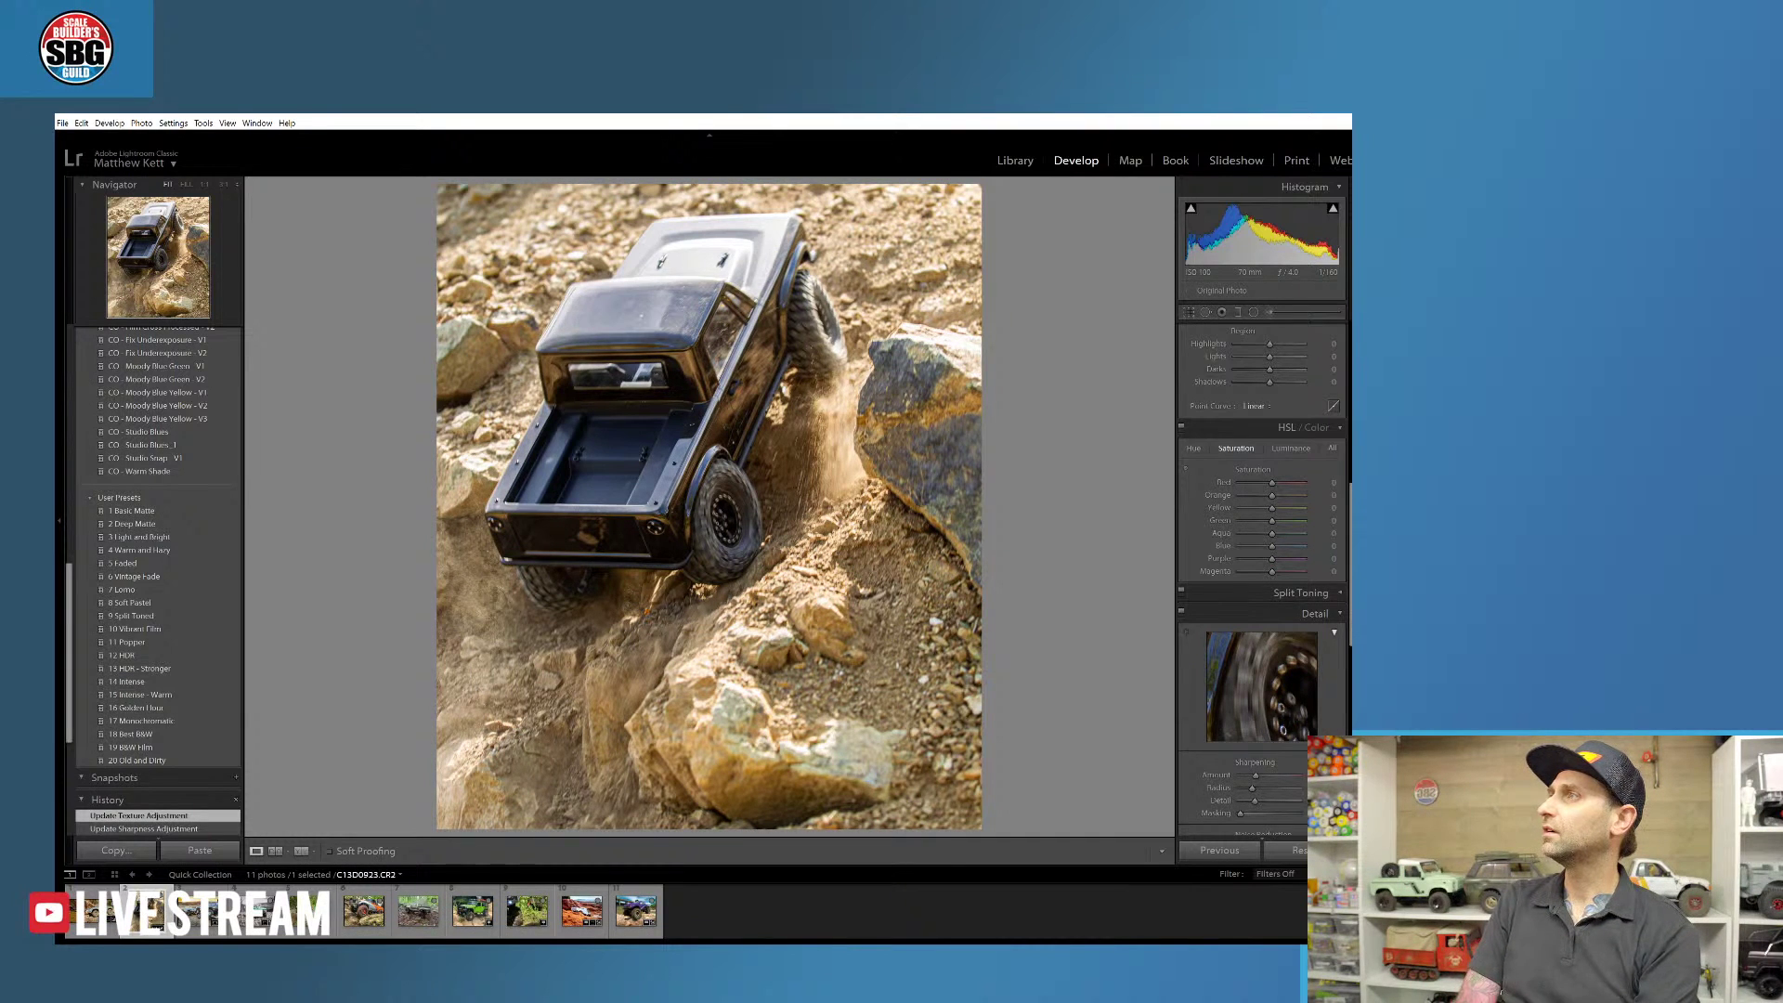
pyautogui.click(1253, 312)
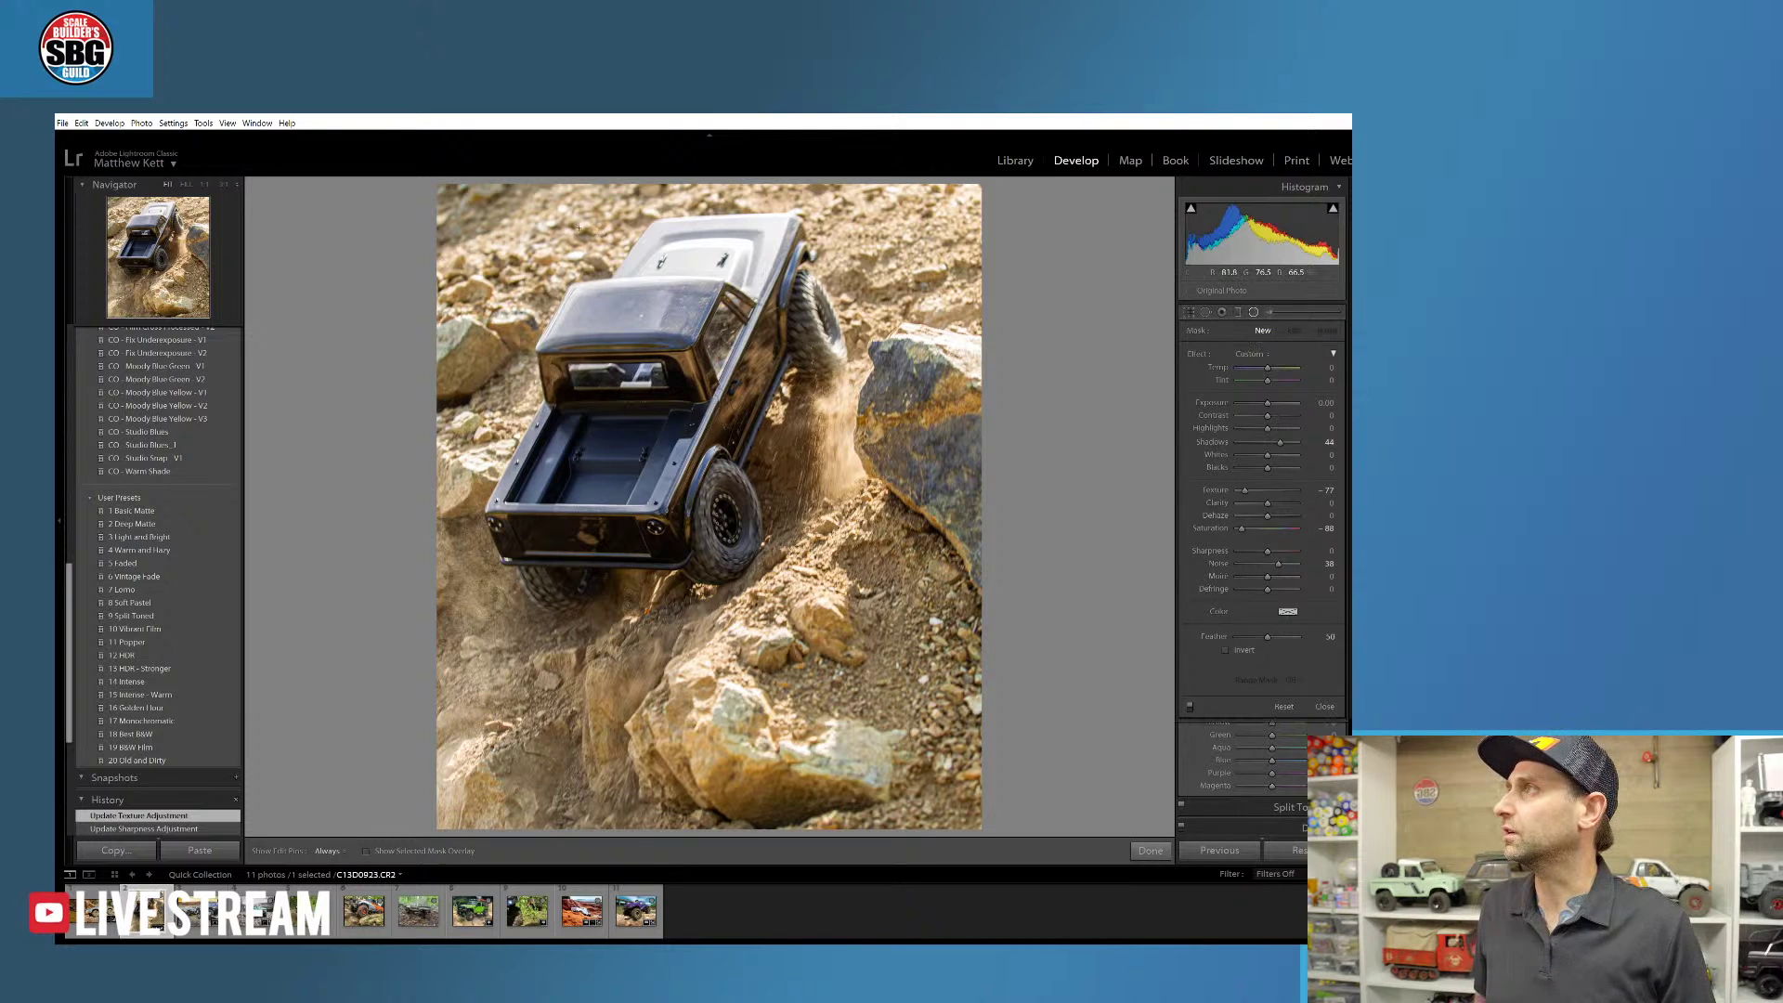
pyautogui.moveTo(578, 226); pyautogui.dragTo(815, 568)
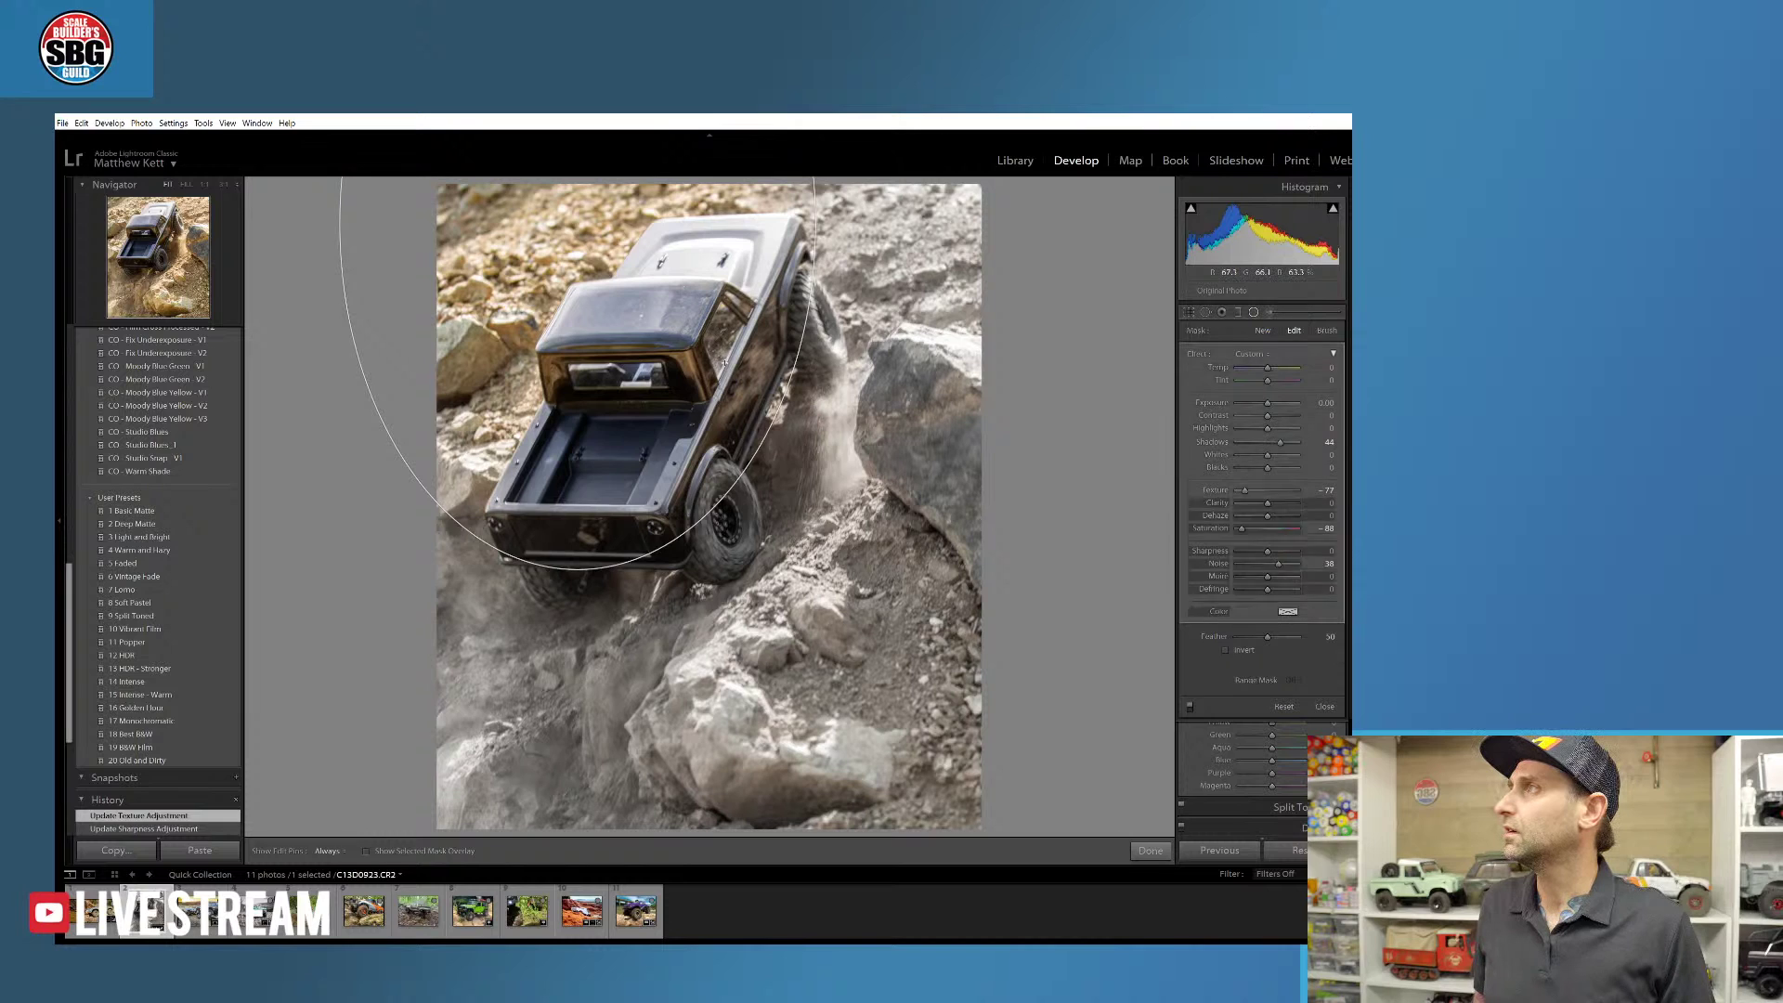
pyautogui.moveTo(577, 226); pyautogui.dragTo(665, 410)
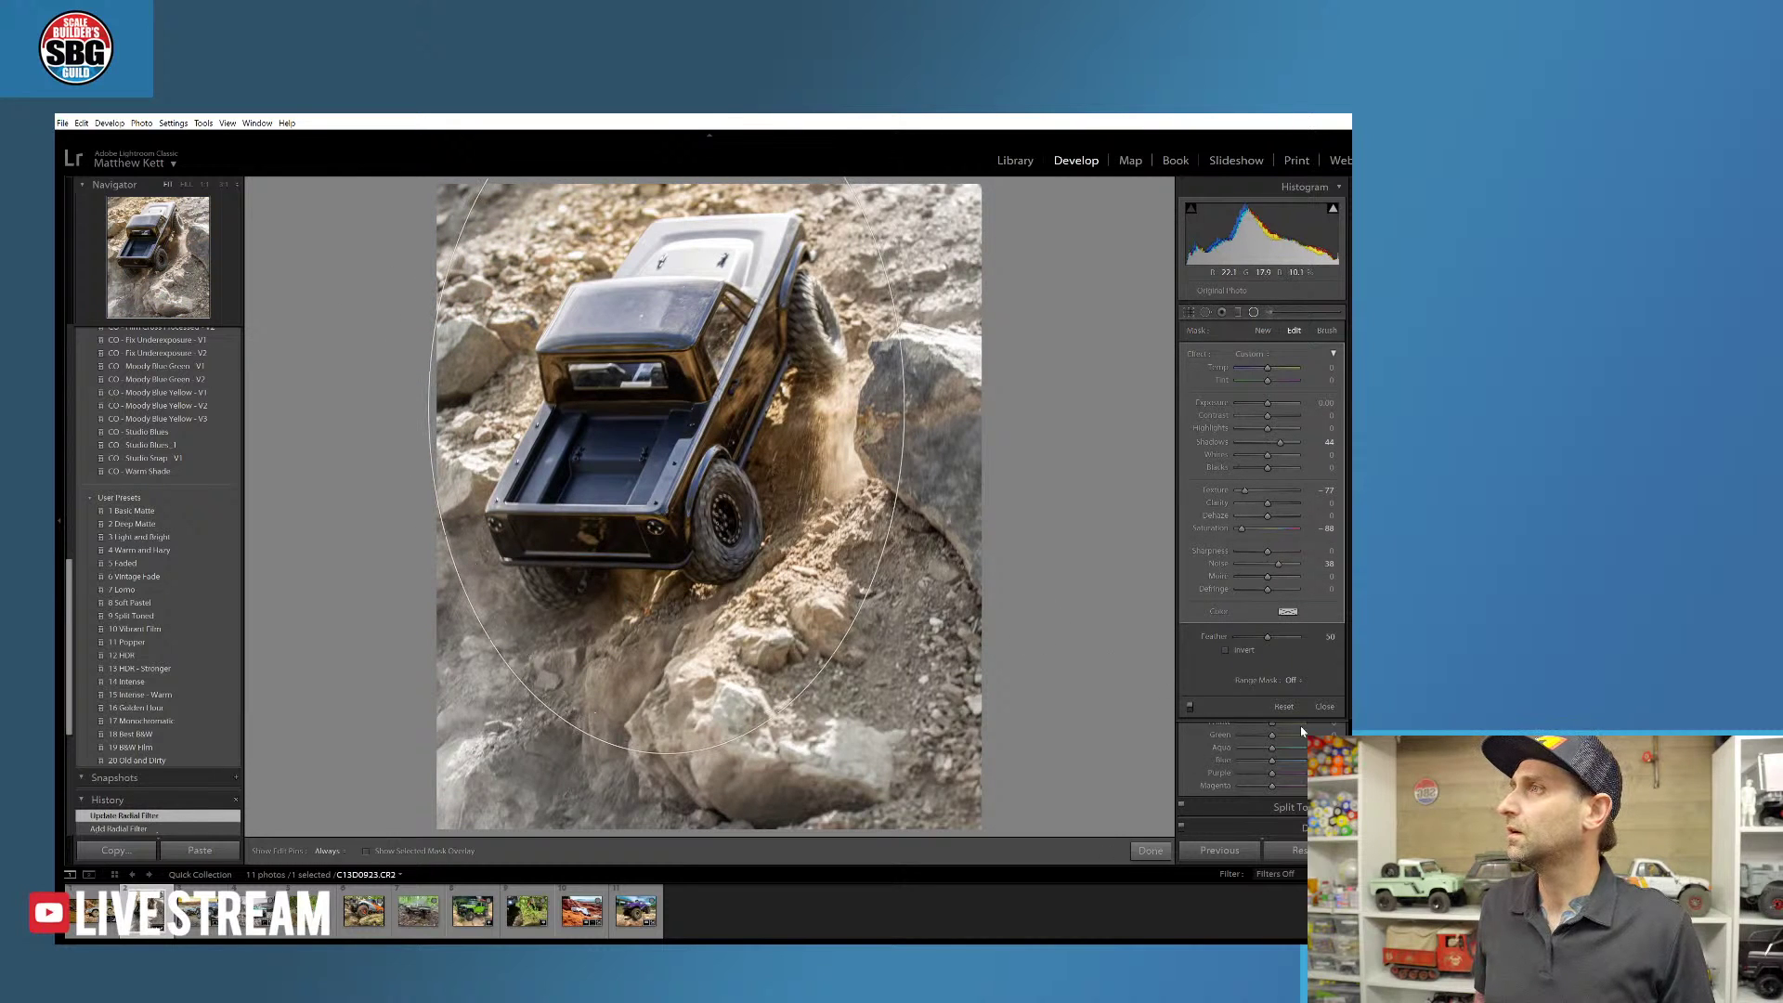
pyautogui.click(1243, 650)
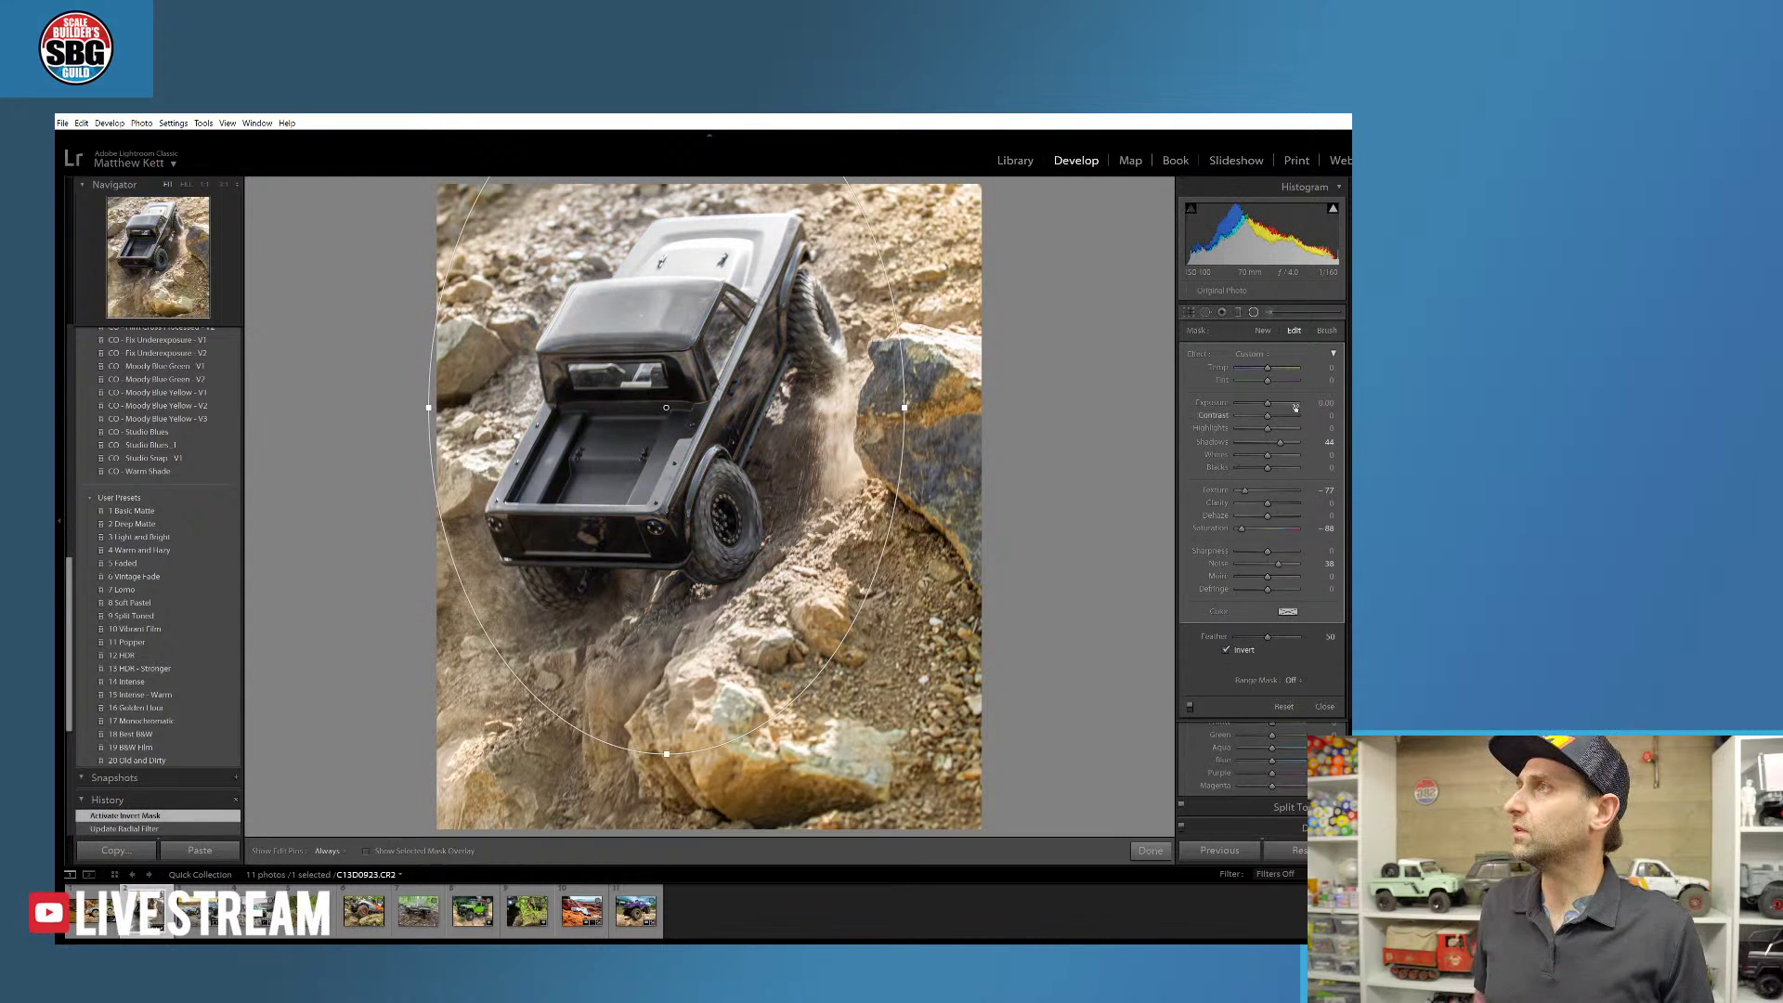
# - Set the truck's radial filter to Saturation 21, Exposure 0.22, Highlights −46 and Shadows 52 with raised Contrast, and finish it
pyautogui.moveTo(1242, 529); pyautogui.dragTo(1277, 531)
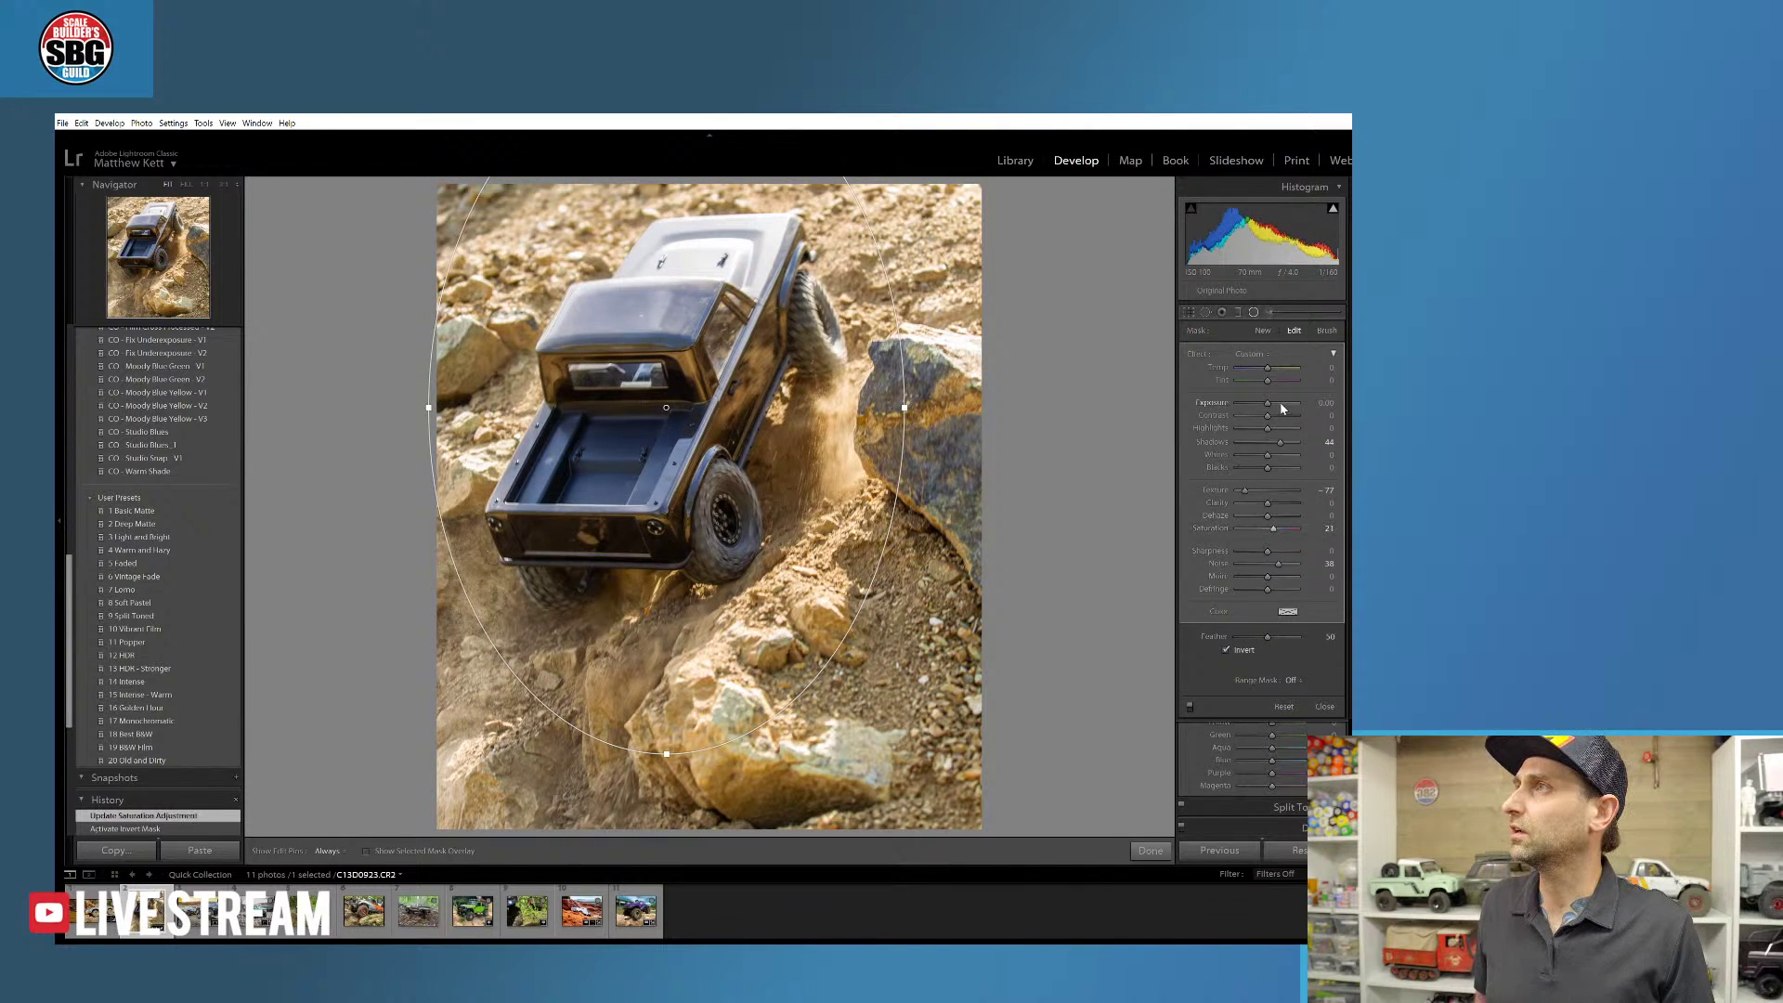
pyautogui.moveTo(1281, 408); pyautogui.dragTo(1283, 446)
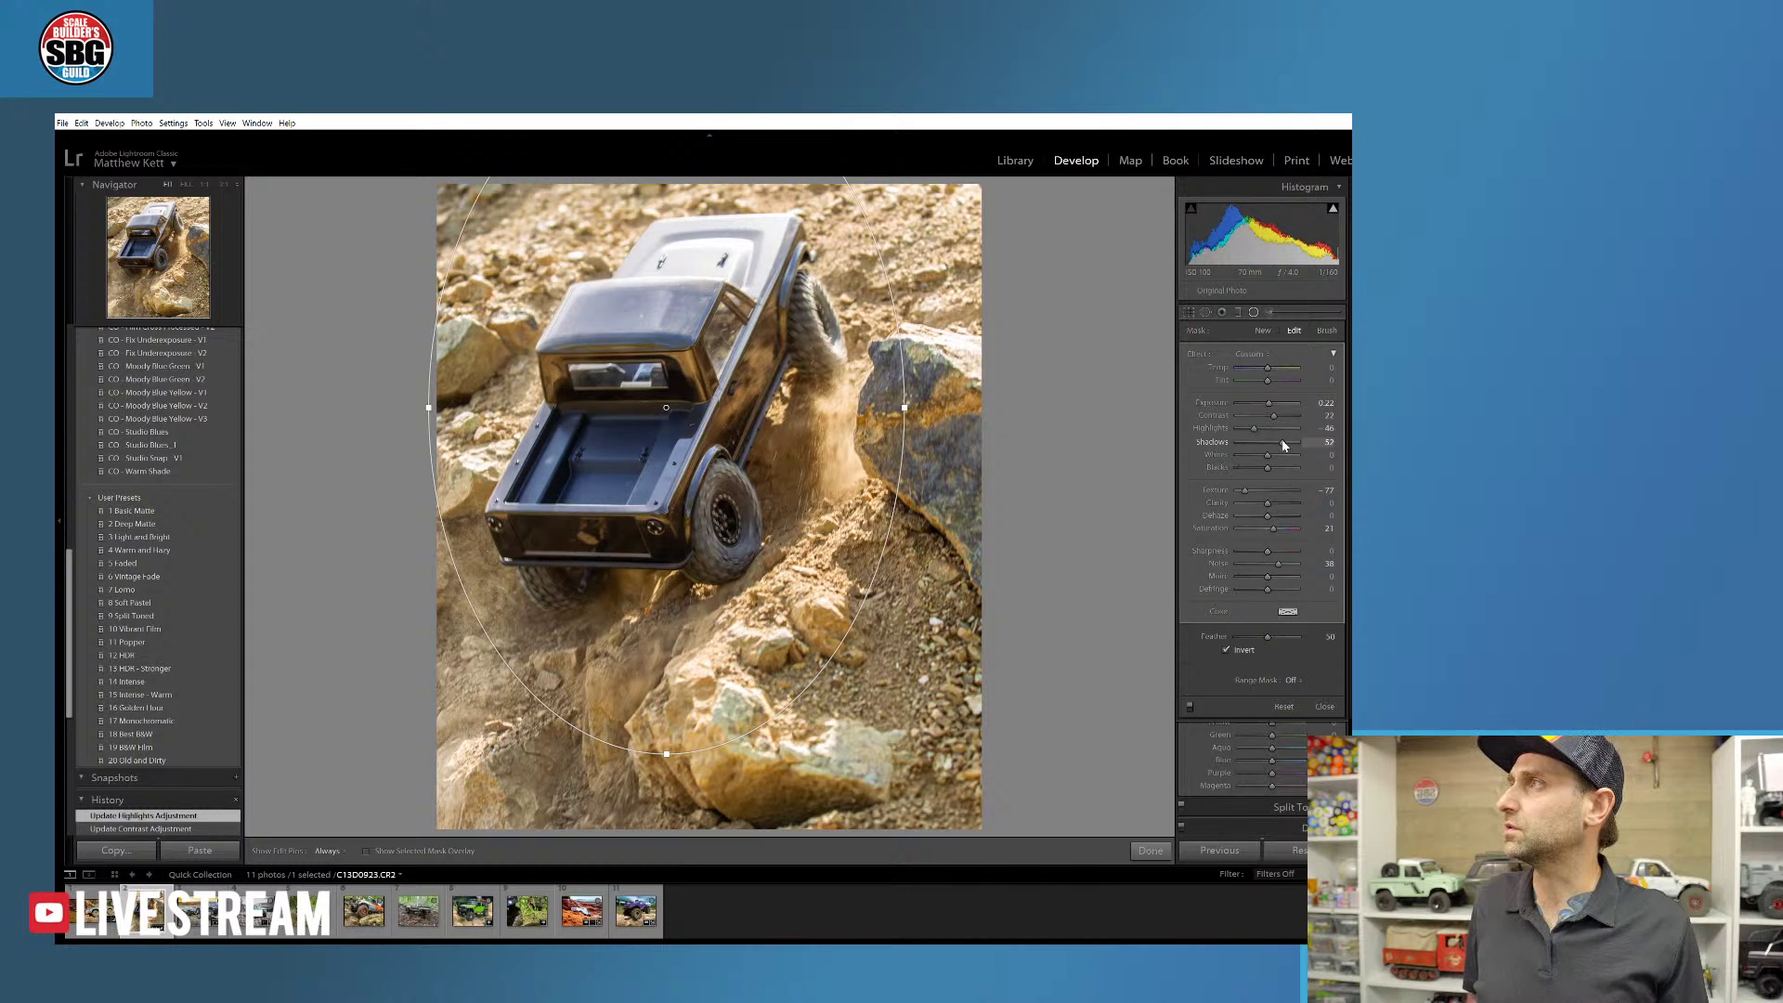
pyautogui.moveTo(1282, 444); pyautogui.dragTo(1282, 444)
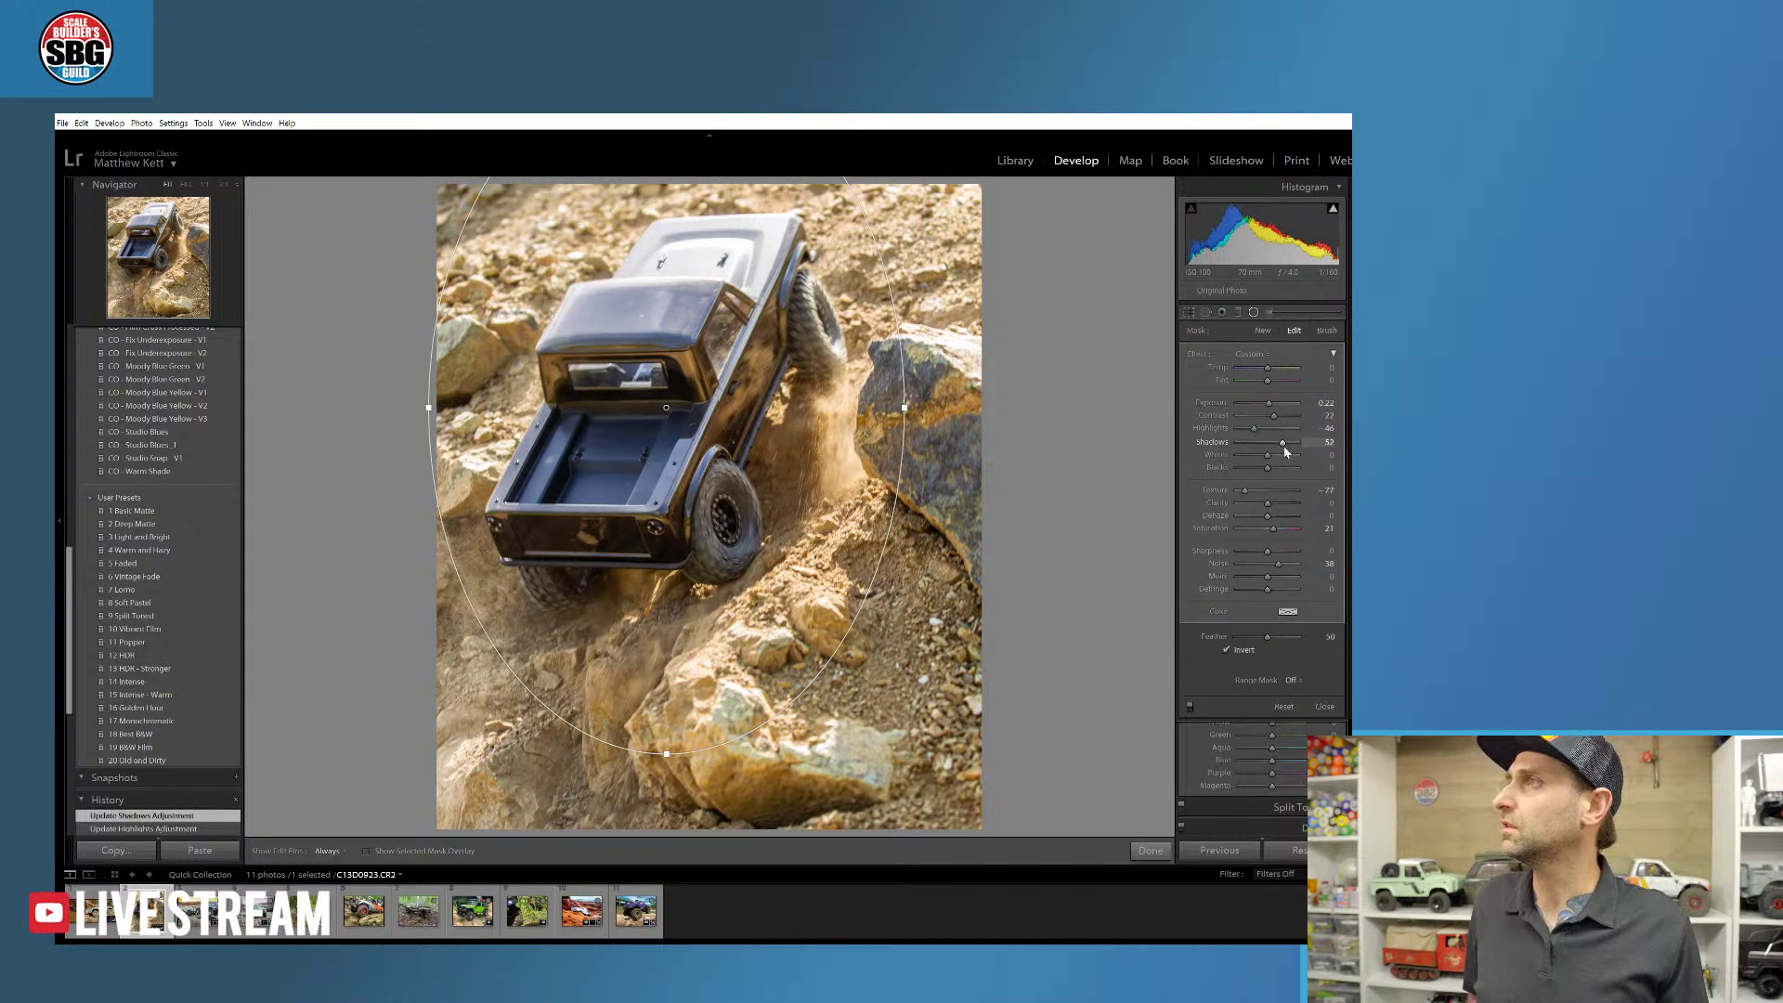
pyautogui.click(1150, 850)
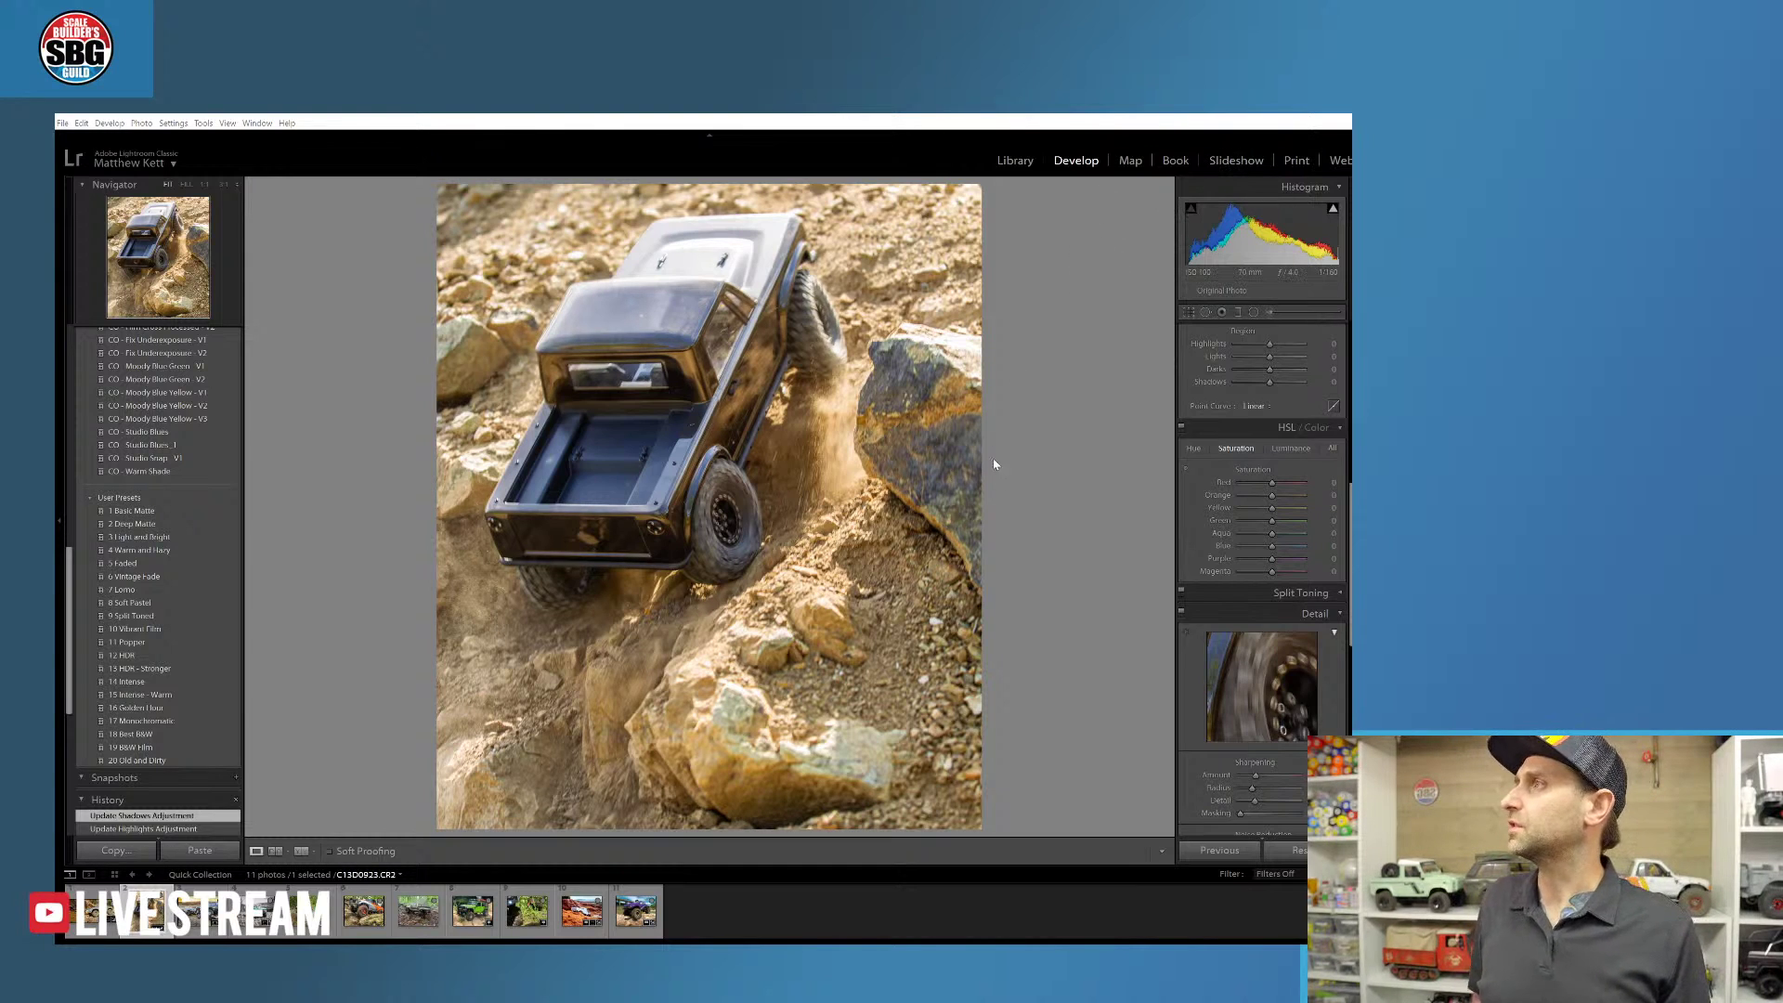
pyautogui.click(1252, 312)
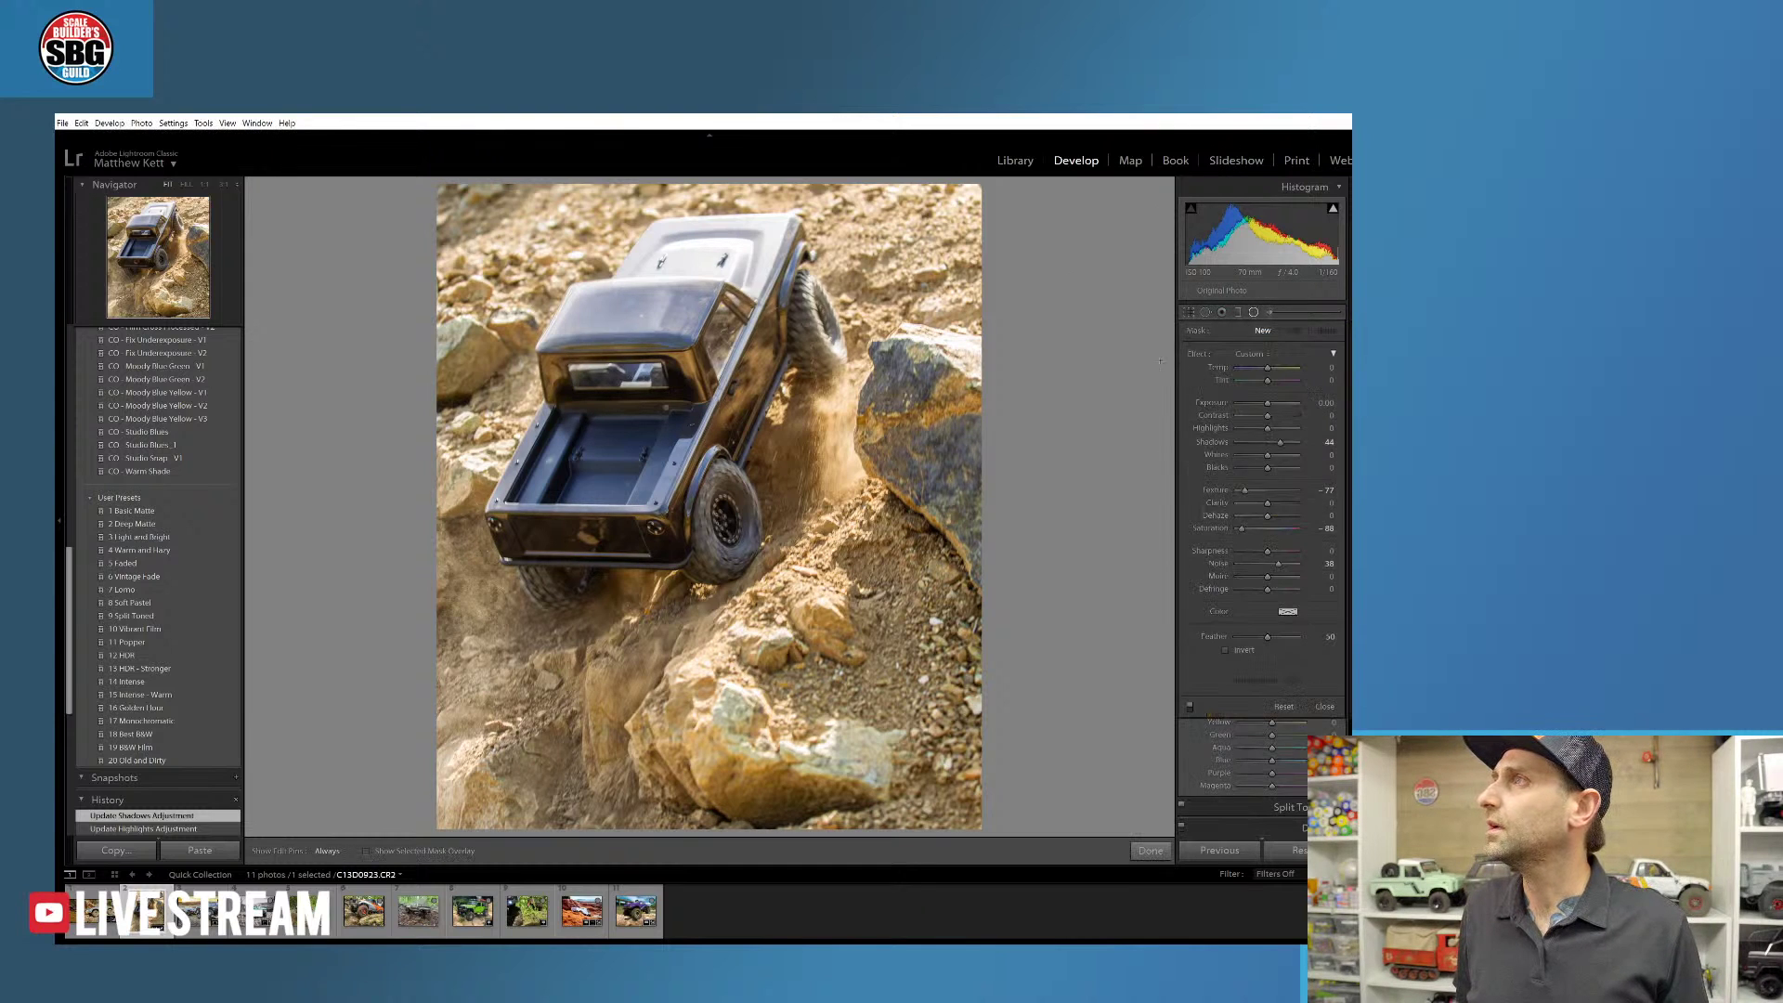
pyautogui.click(1284, 706)
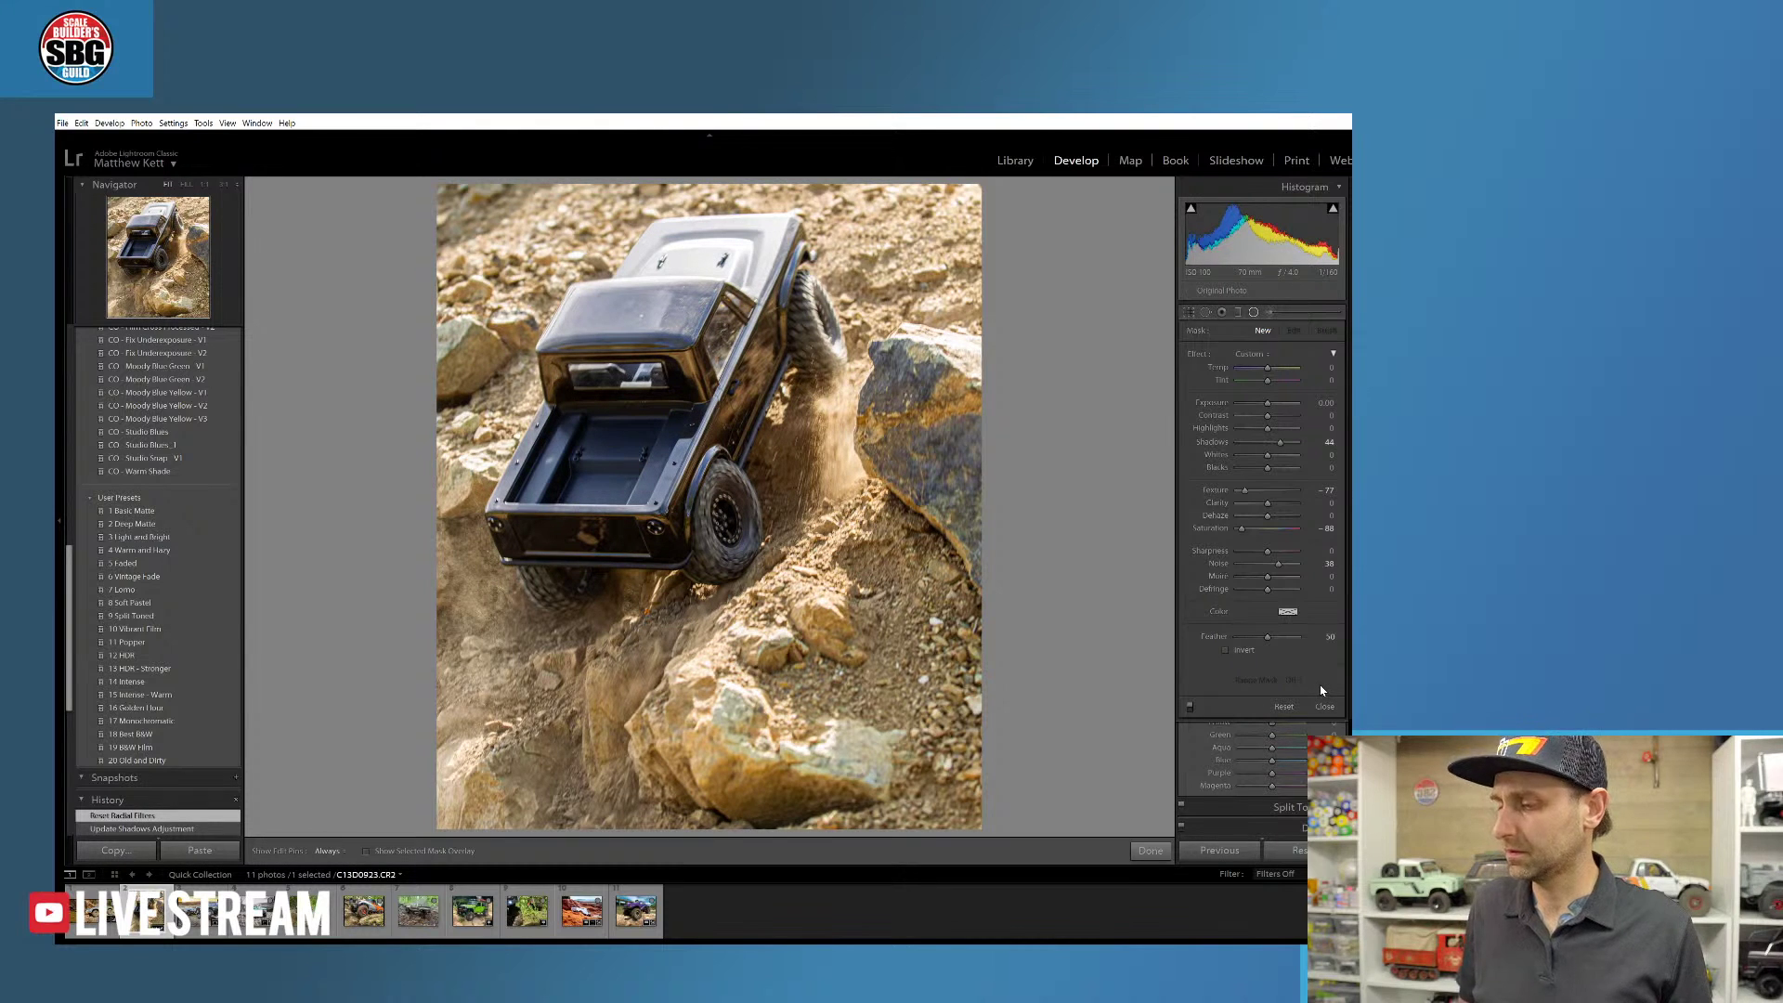
pyautogui.hotkey('ctrl', 'z')
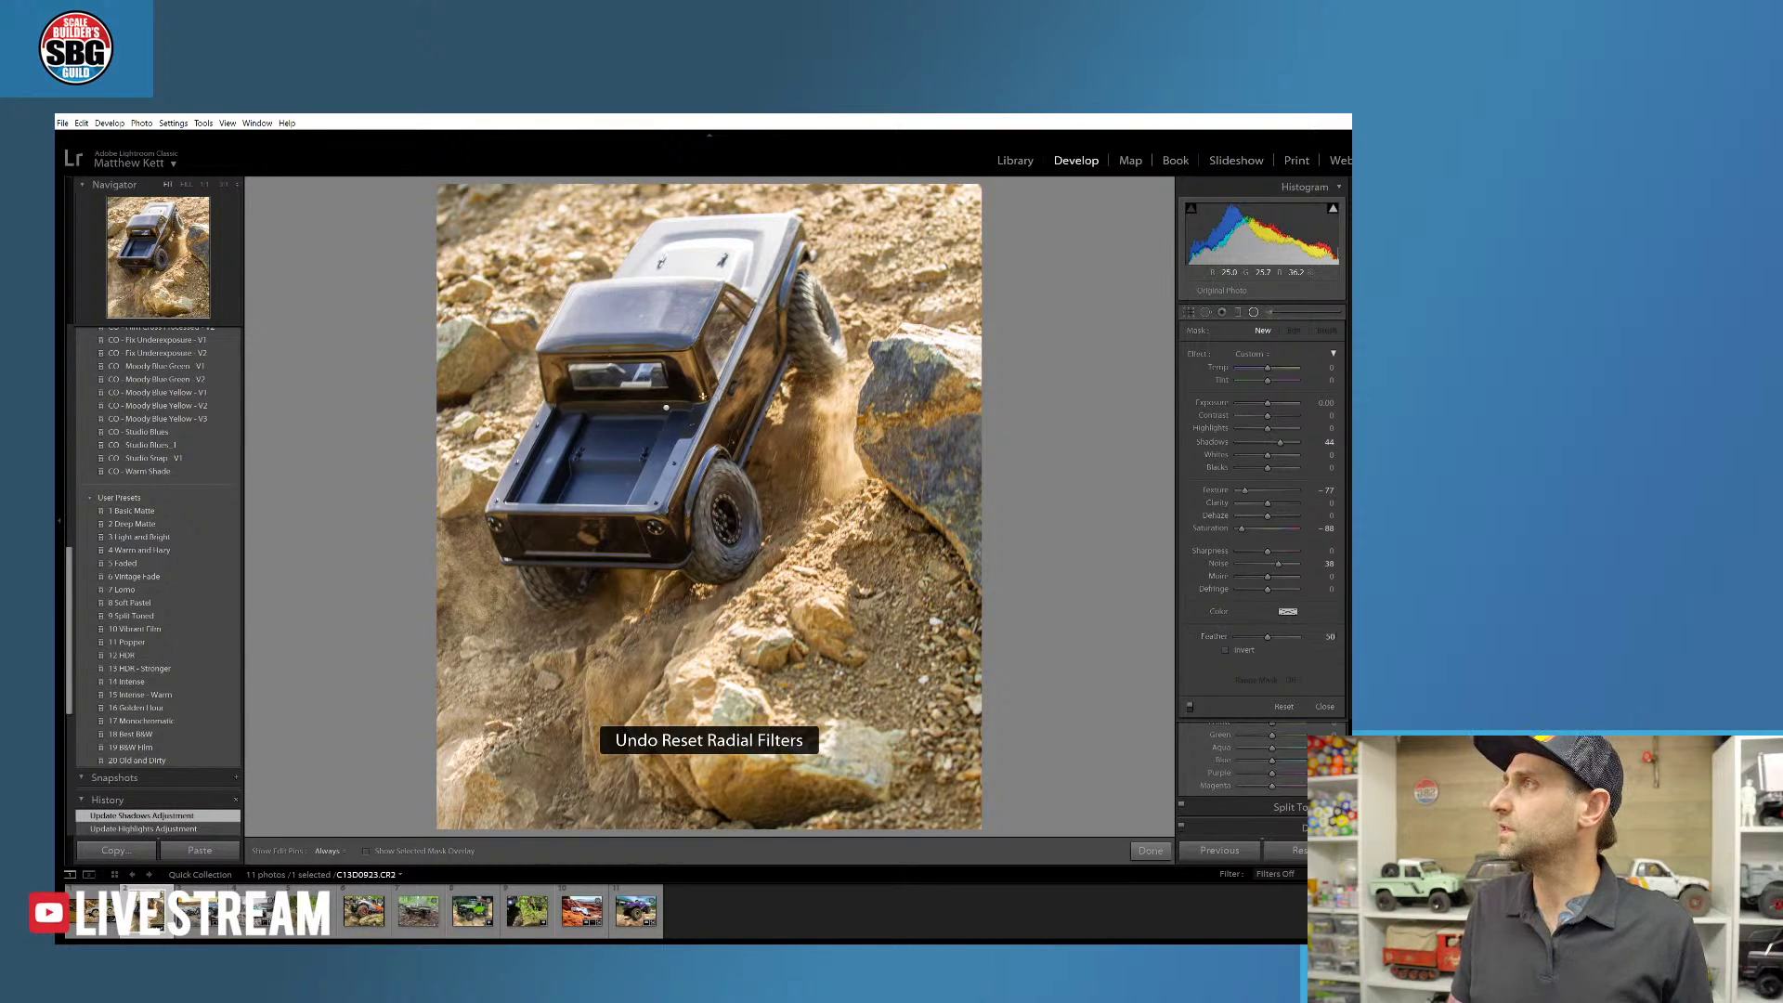
pyautogui.click(1151, 849)
# - Add an inverted radial filter around the pickup's near rear wheel, set its Saturation to 12, raise its Texture and finish it
pyautogui.click(1253, 314)
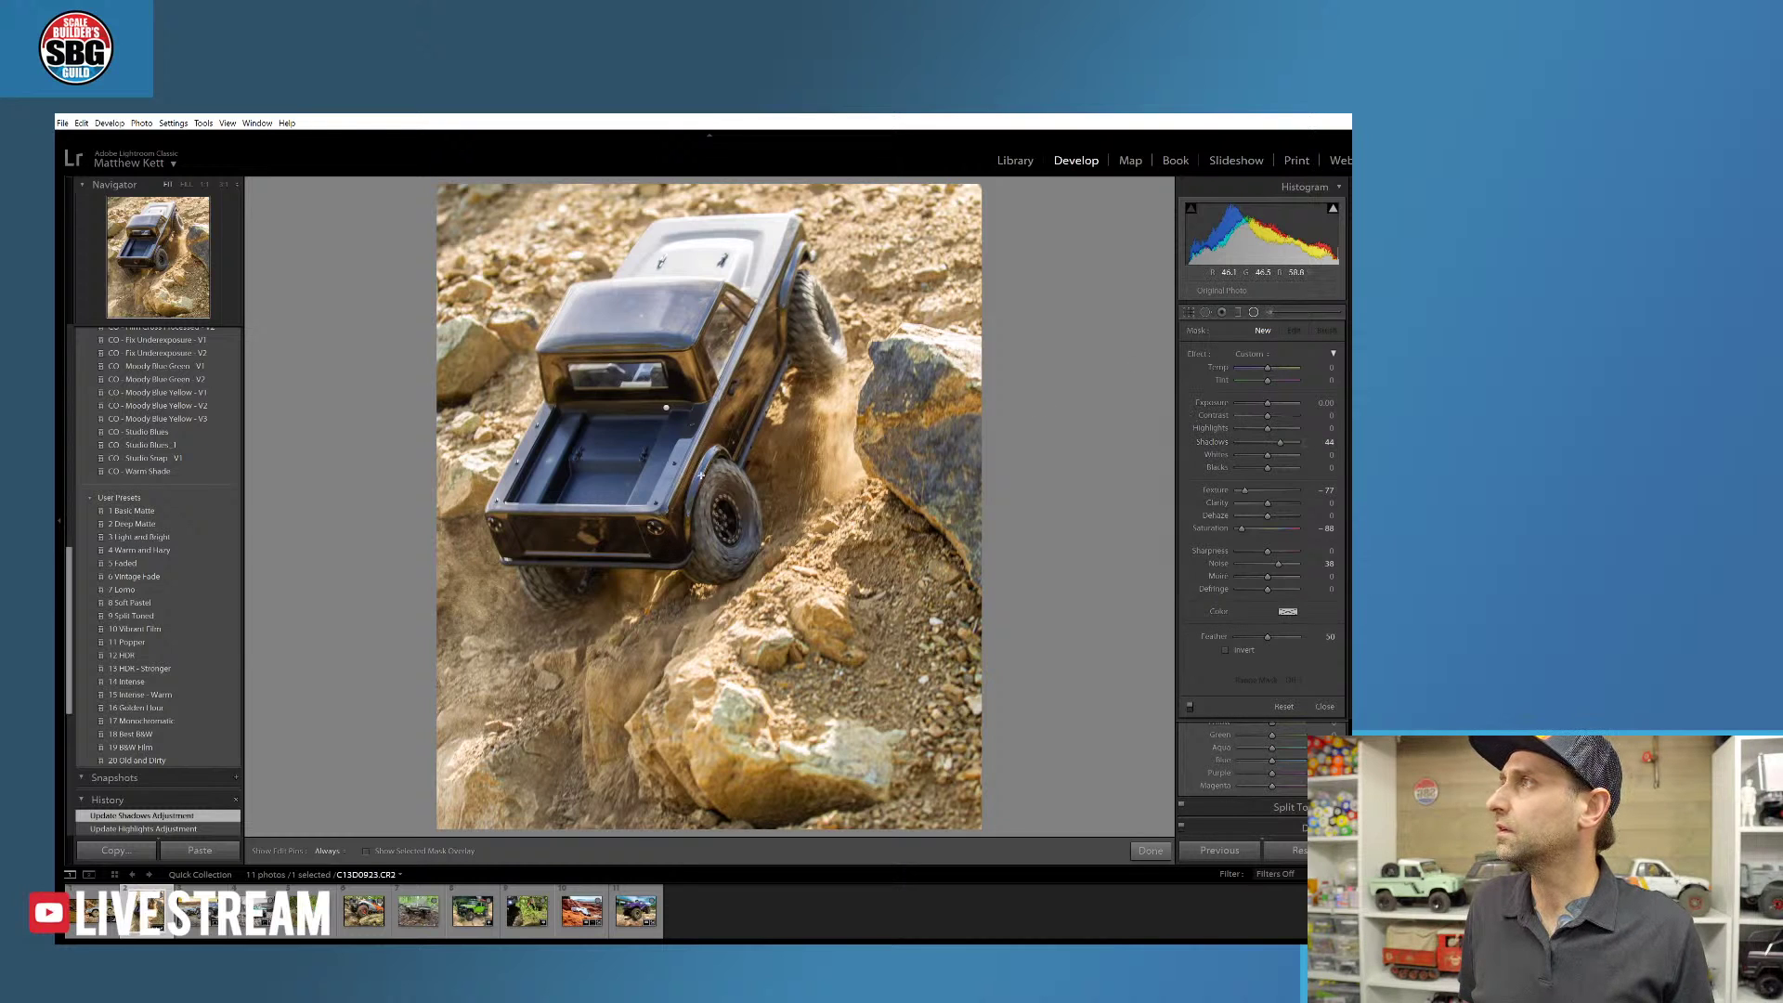
pyautogui.moveTo(693, 474); pyautogui.dragTo(782, 576)
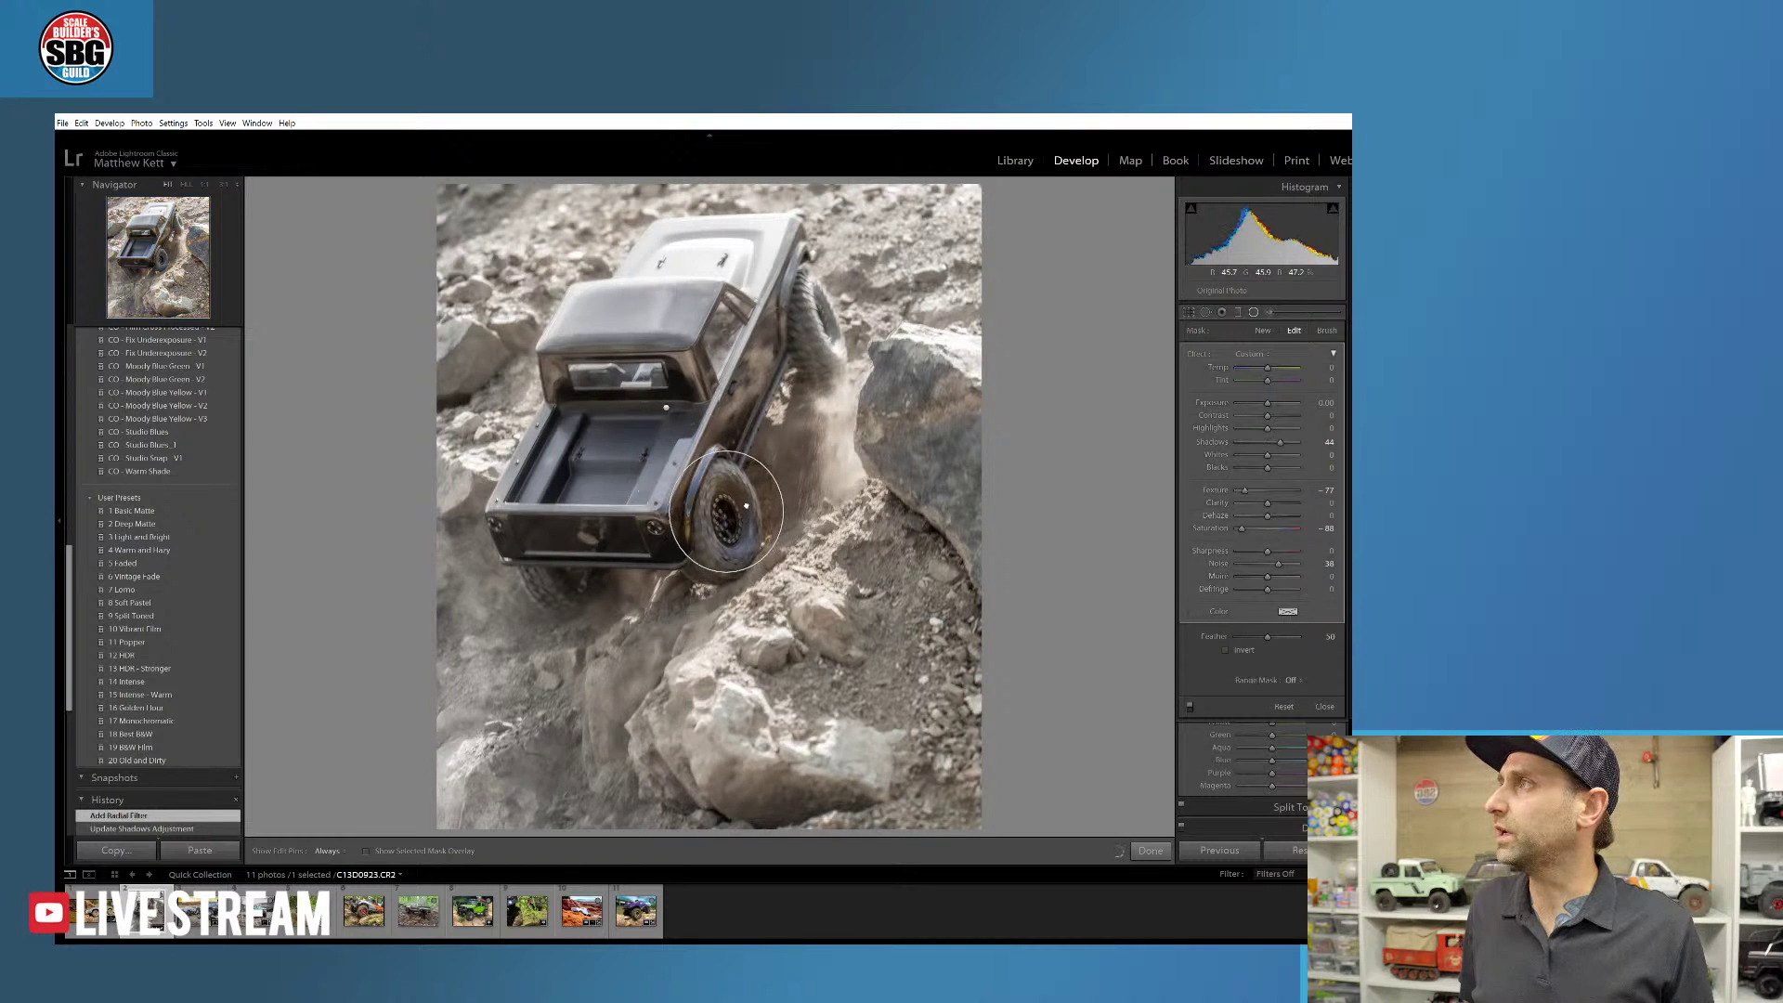
pyautogui.click(1226, 650)
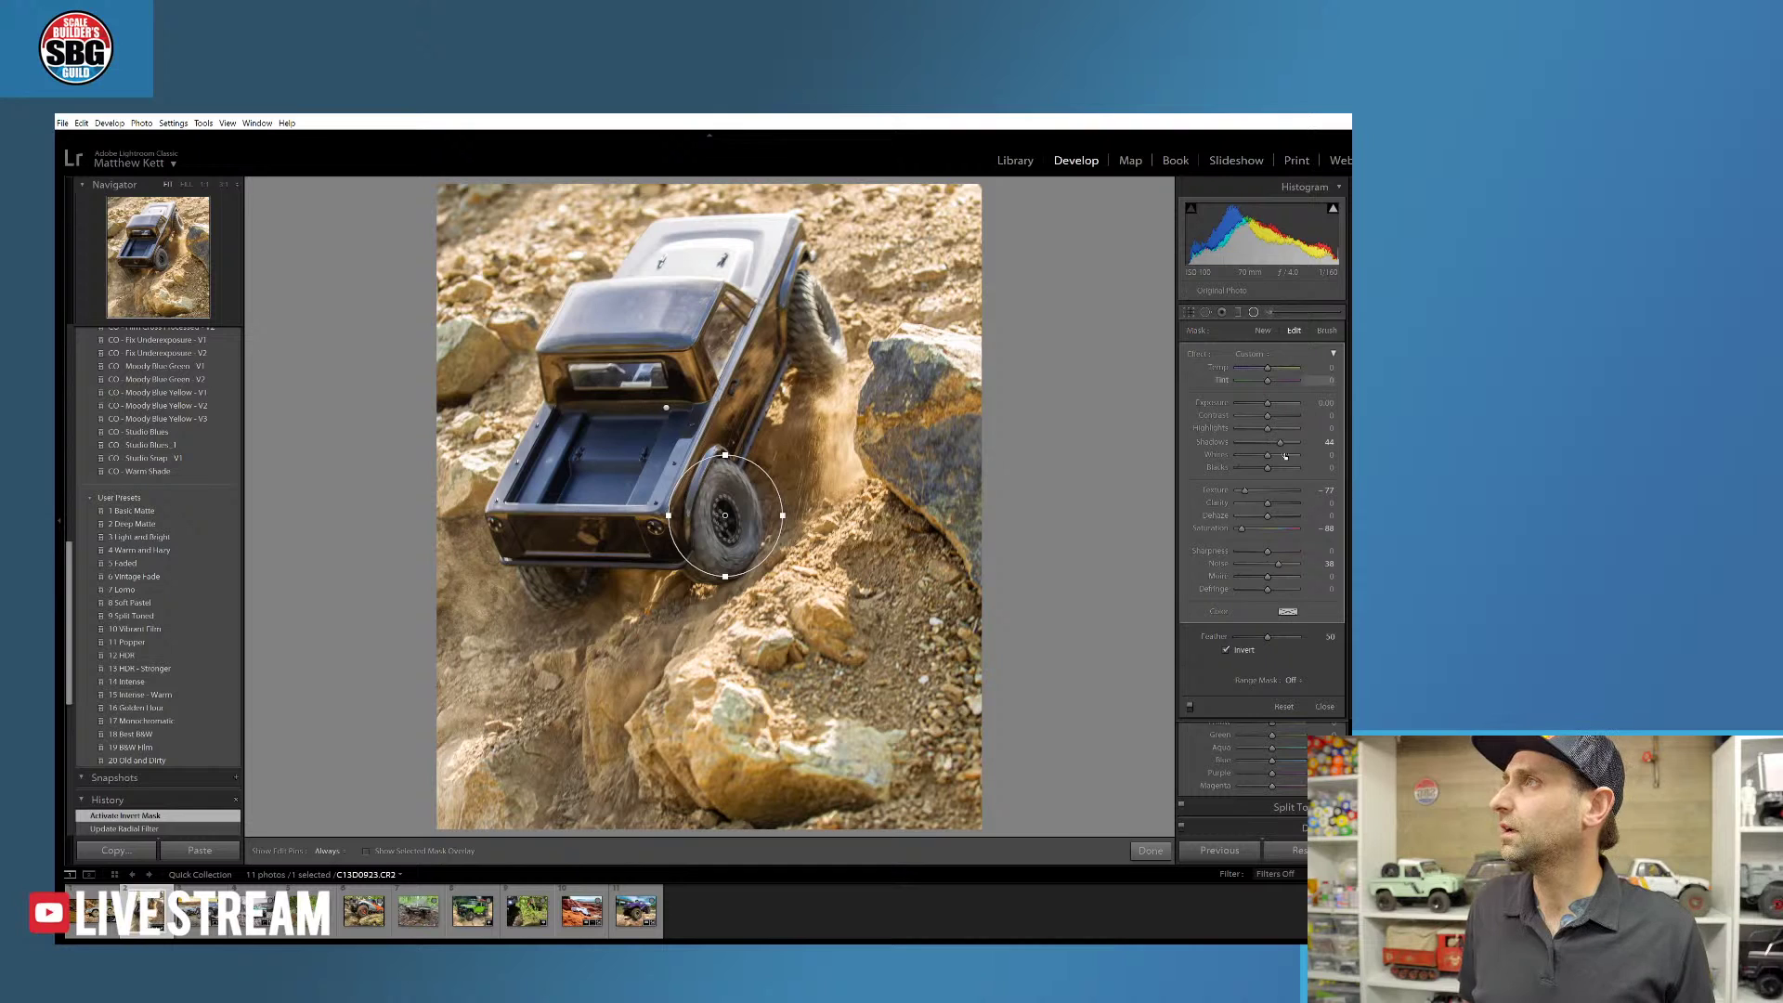
pyautogui.moveTo(1242, 528); pyautogui.dragTo(1281, 497)
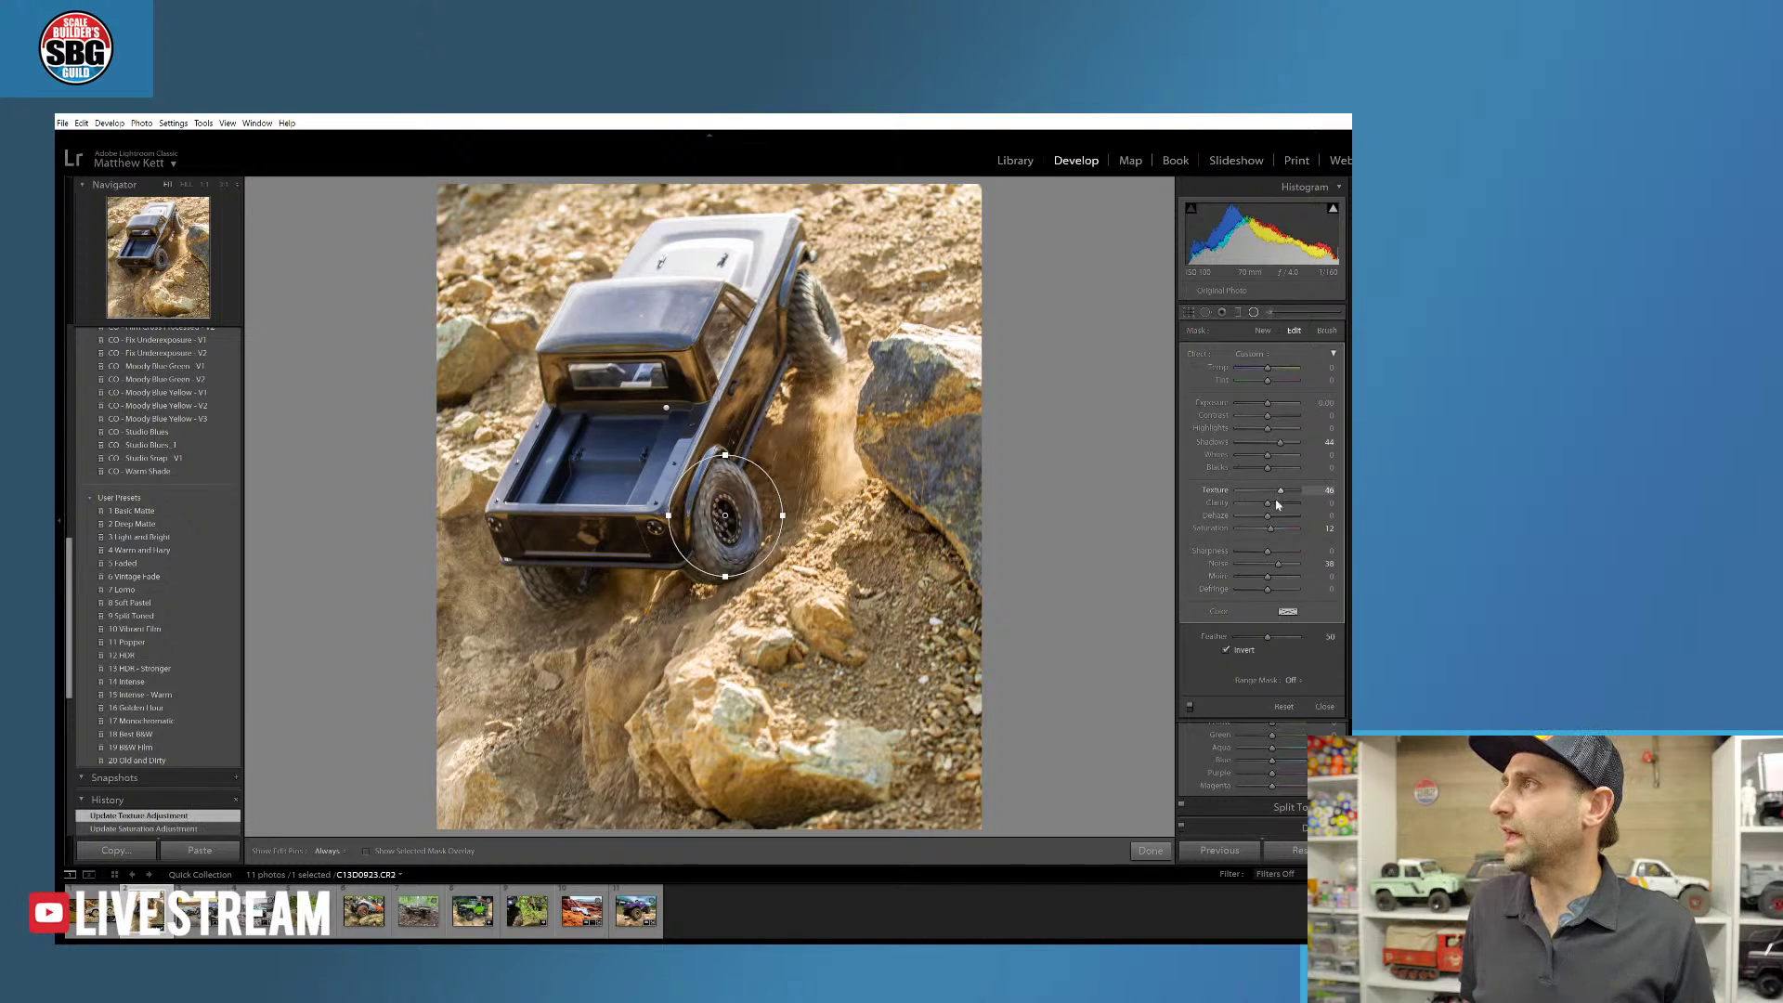
pyautogui.click(1151, 851)
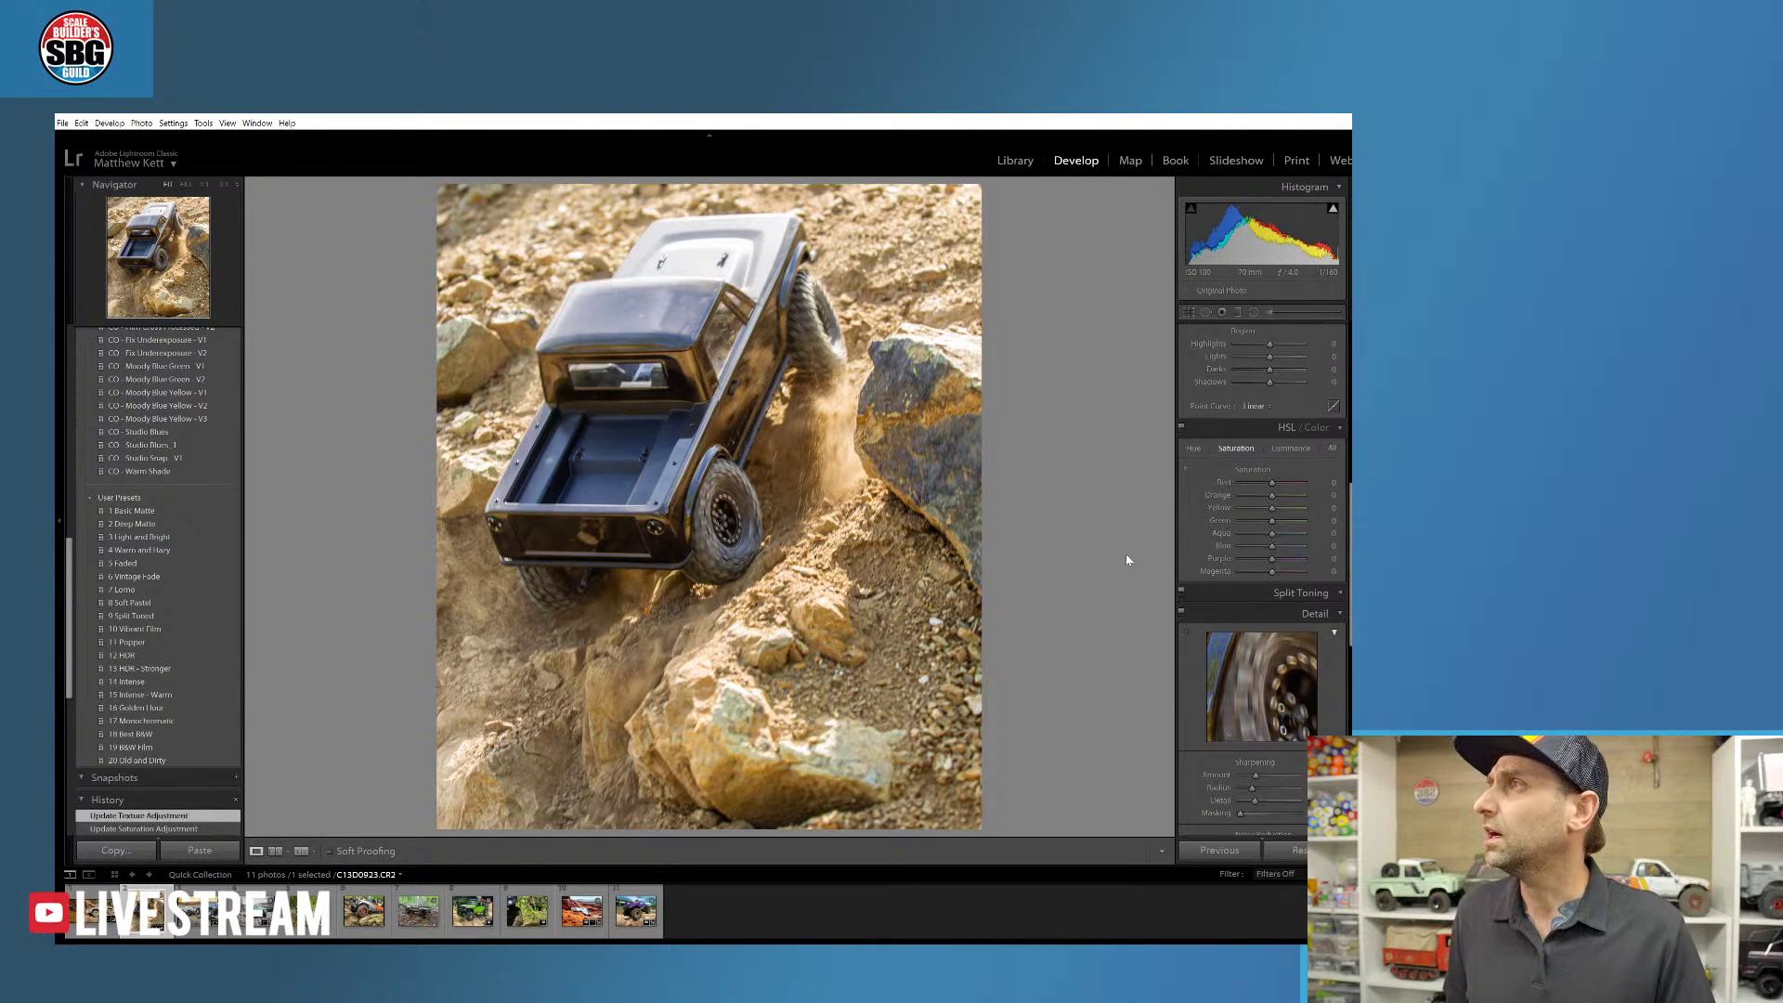
# - Set the dark pickup photo's Dehaze to 35 and preview the black-and-white presets on it
pyautogui.scroll(3, 1254, 561)
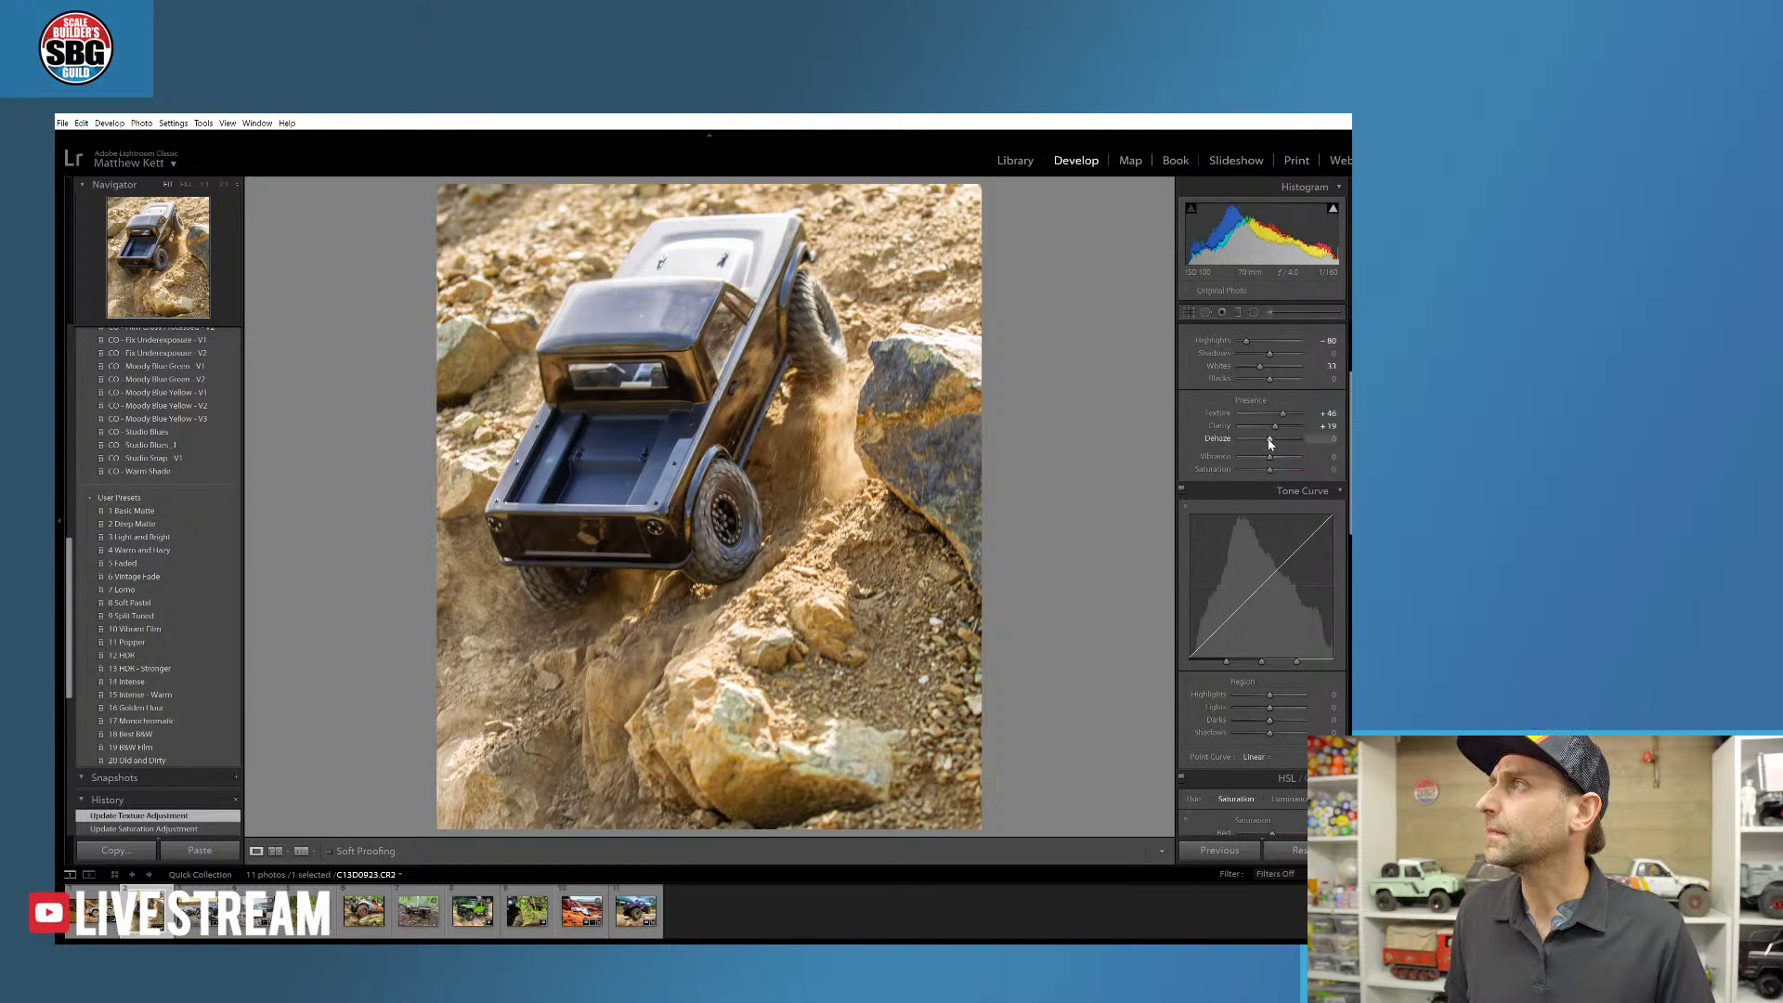
pyautogui.moveTo(1269, 442); pyautogui.dragTo(1278, 440)
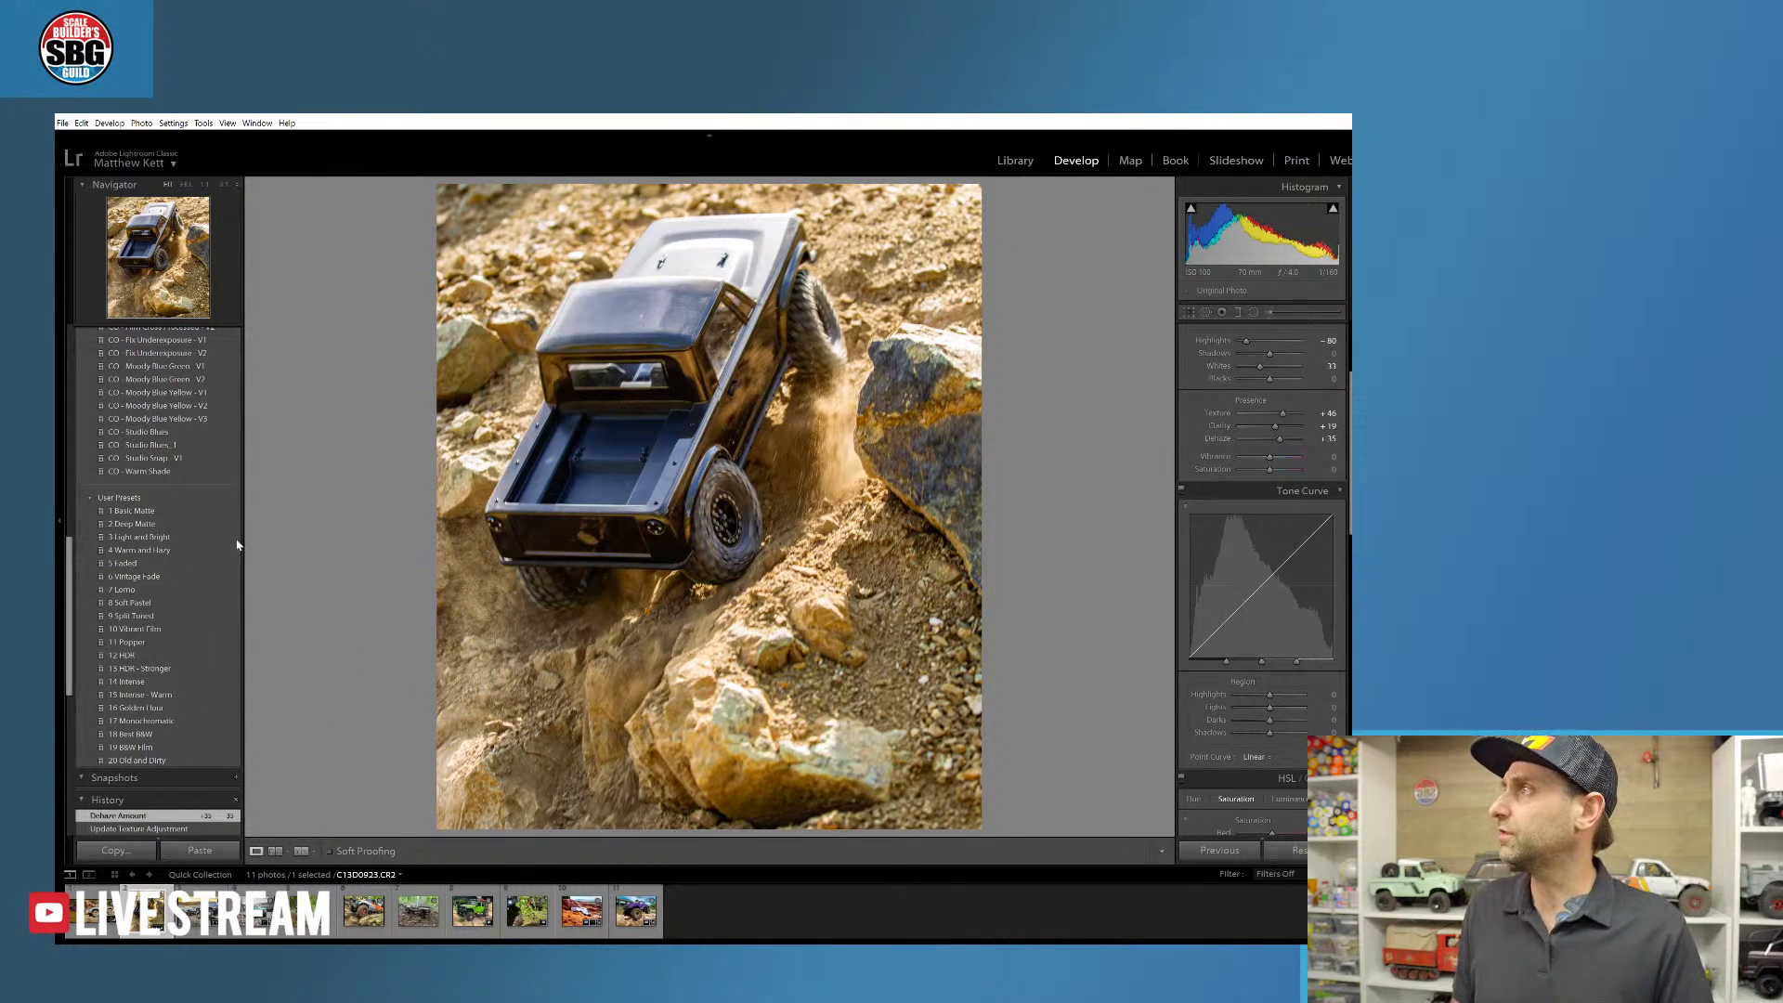
pyautogui.scroll(8, 237, 544)
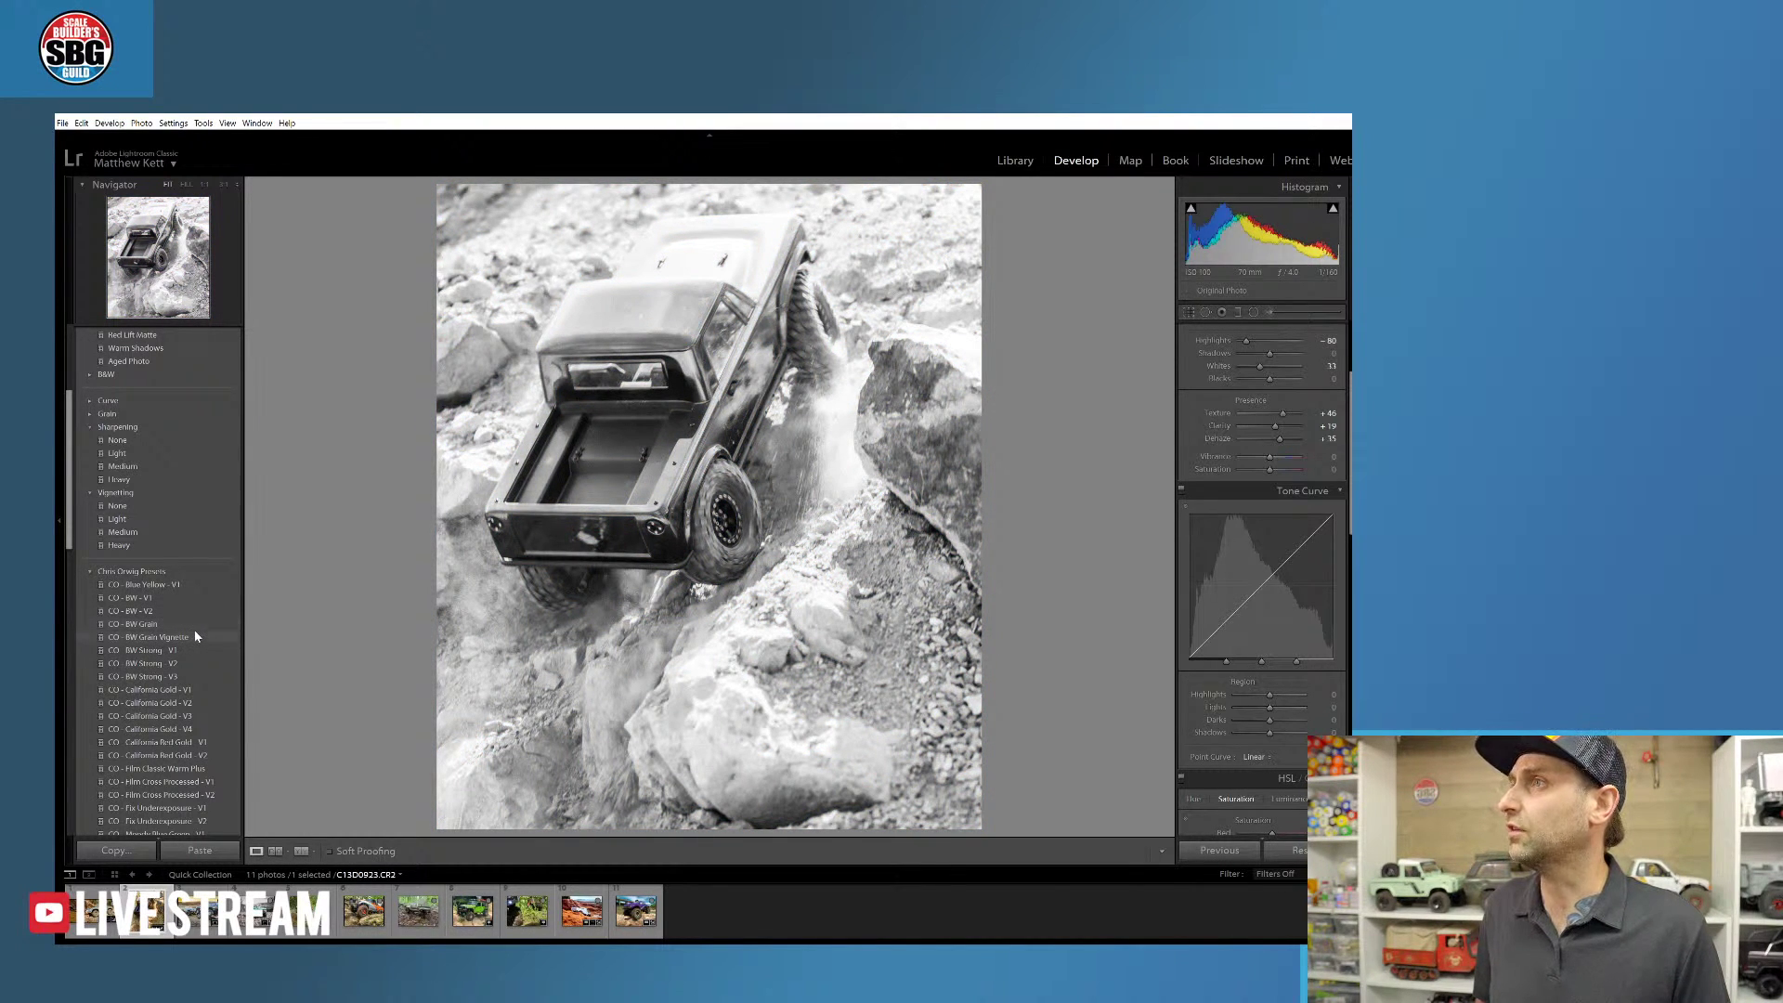
pyautogui.click(198, 650)
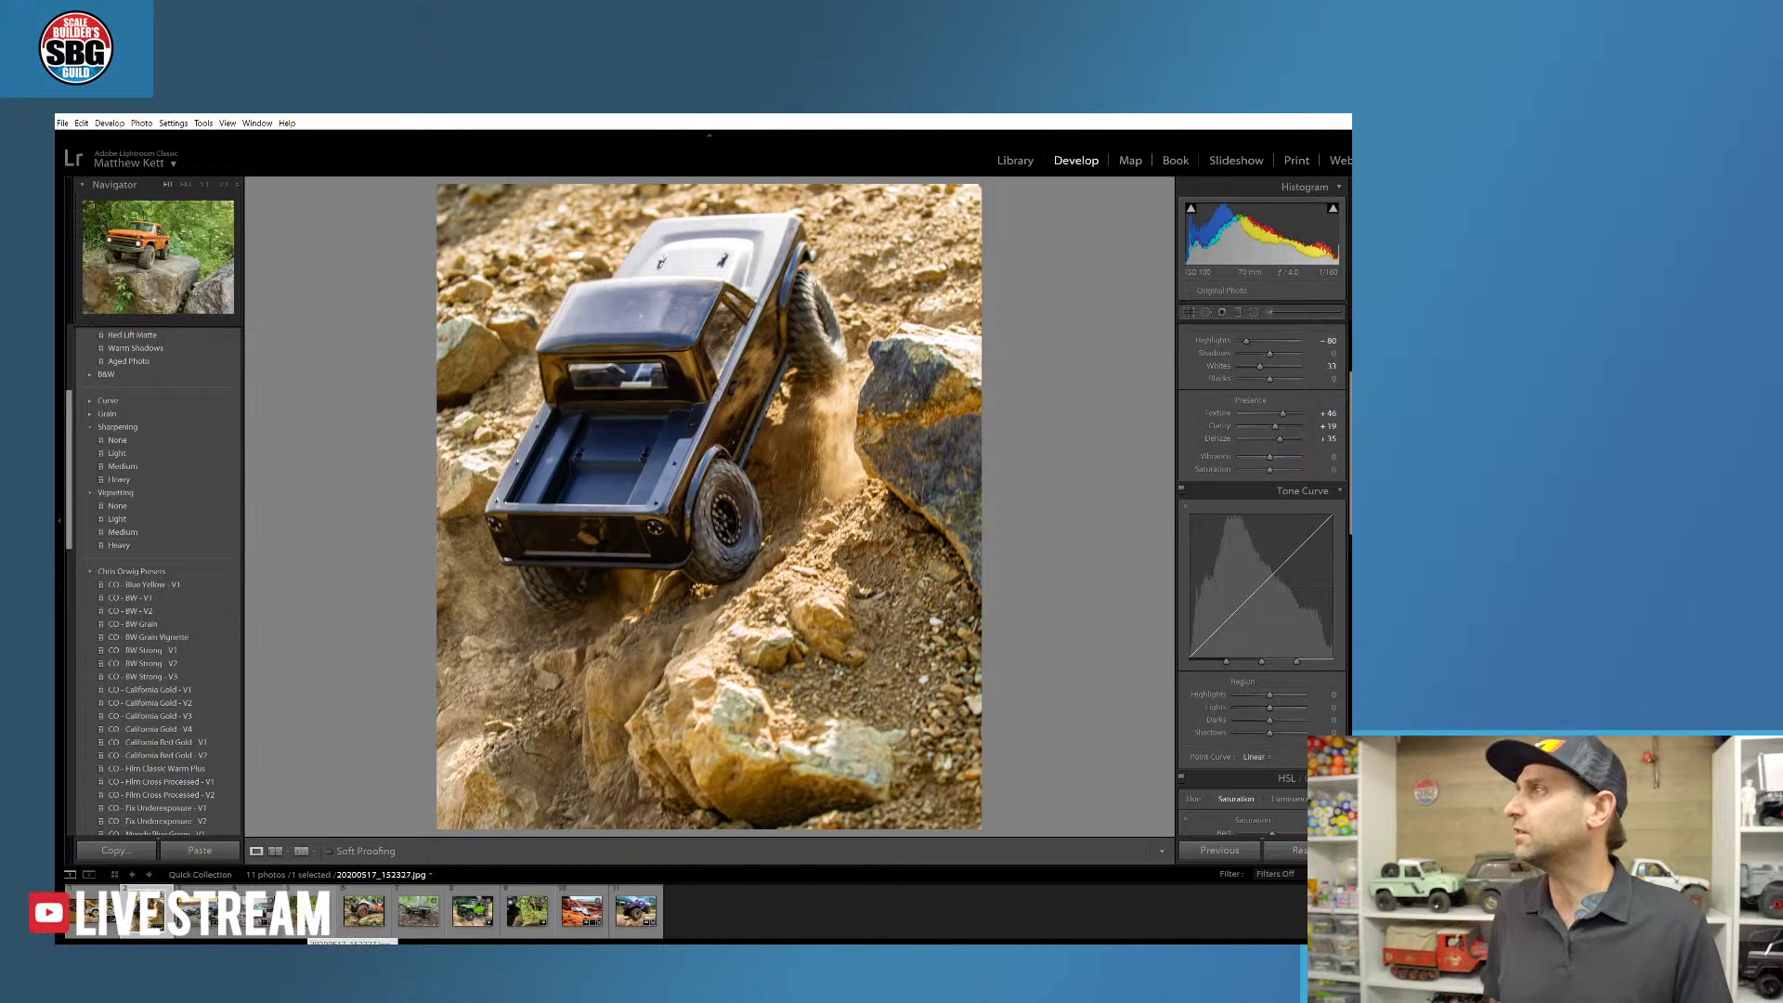
# - Open the orange pickup photo and crop it tighter at the original aspect ratio, trimming away the grey boulder and the lower rock
pyautogui.click(353, 914)
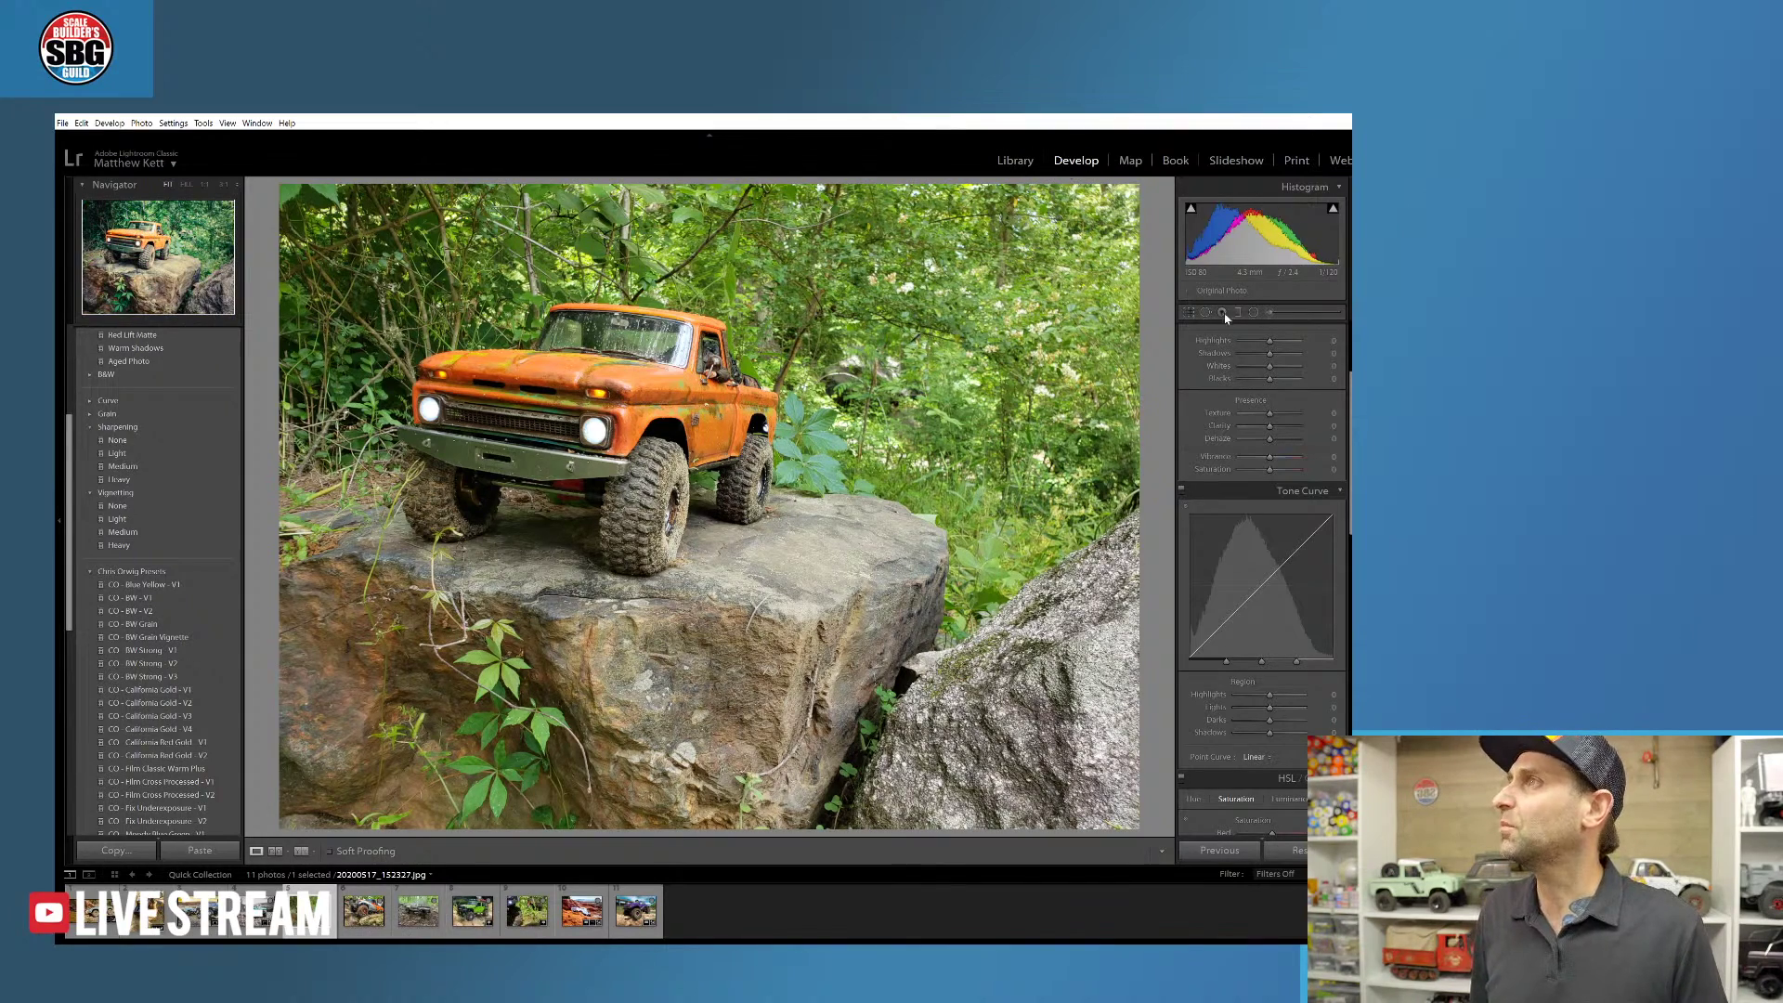
pyautogui.click(1197, 316)
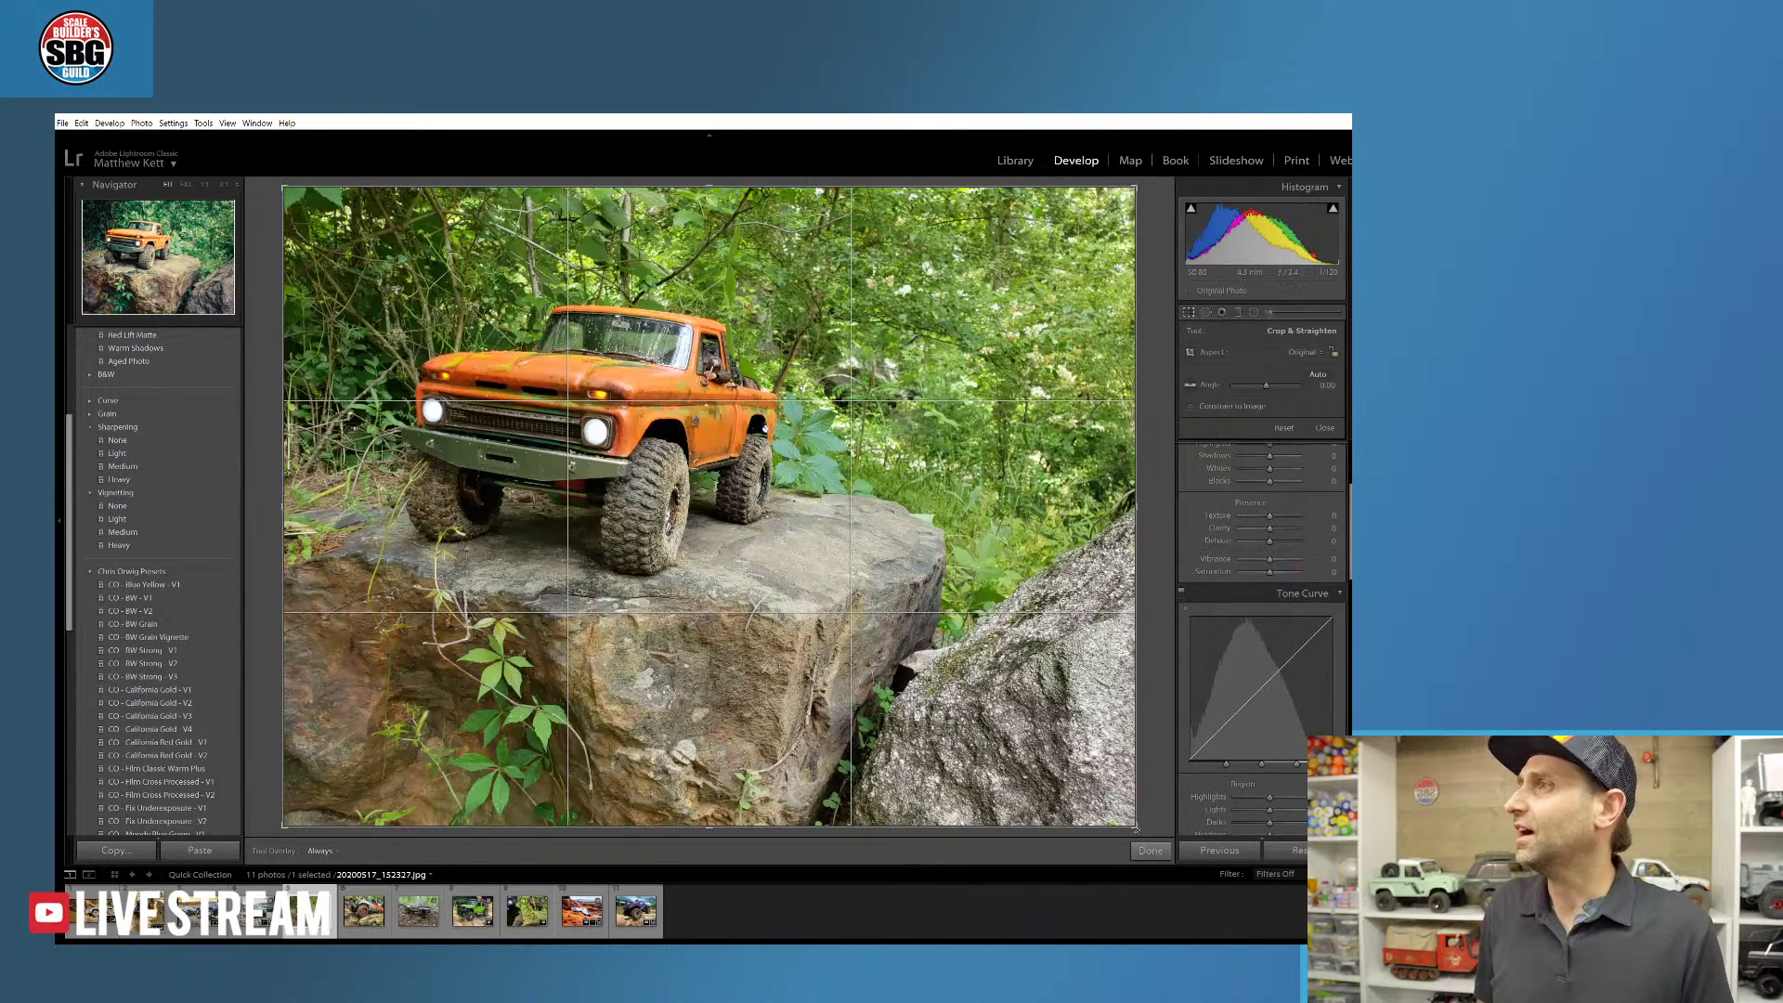
pyautogui.moveTo(1137, 824); pyautogui.dragTo(1047, 783)
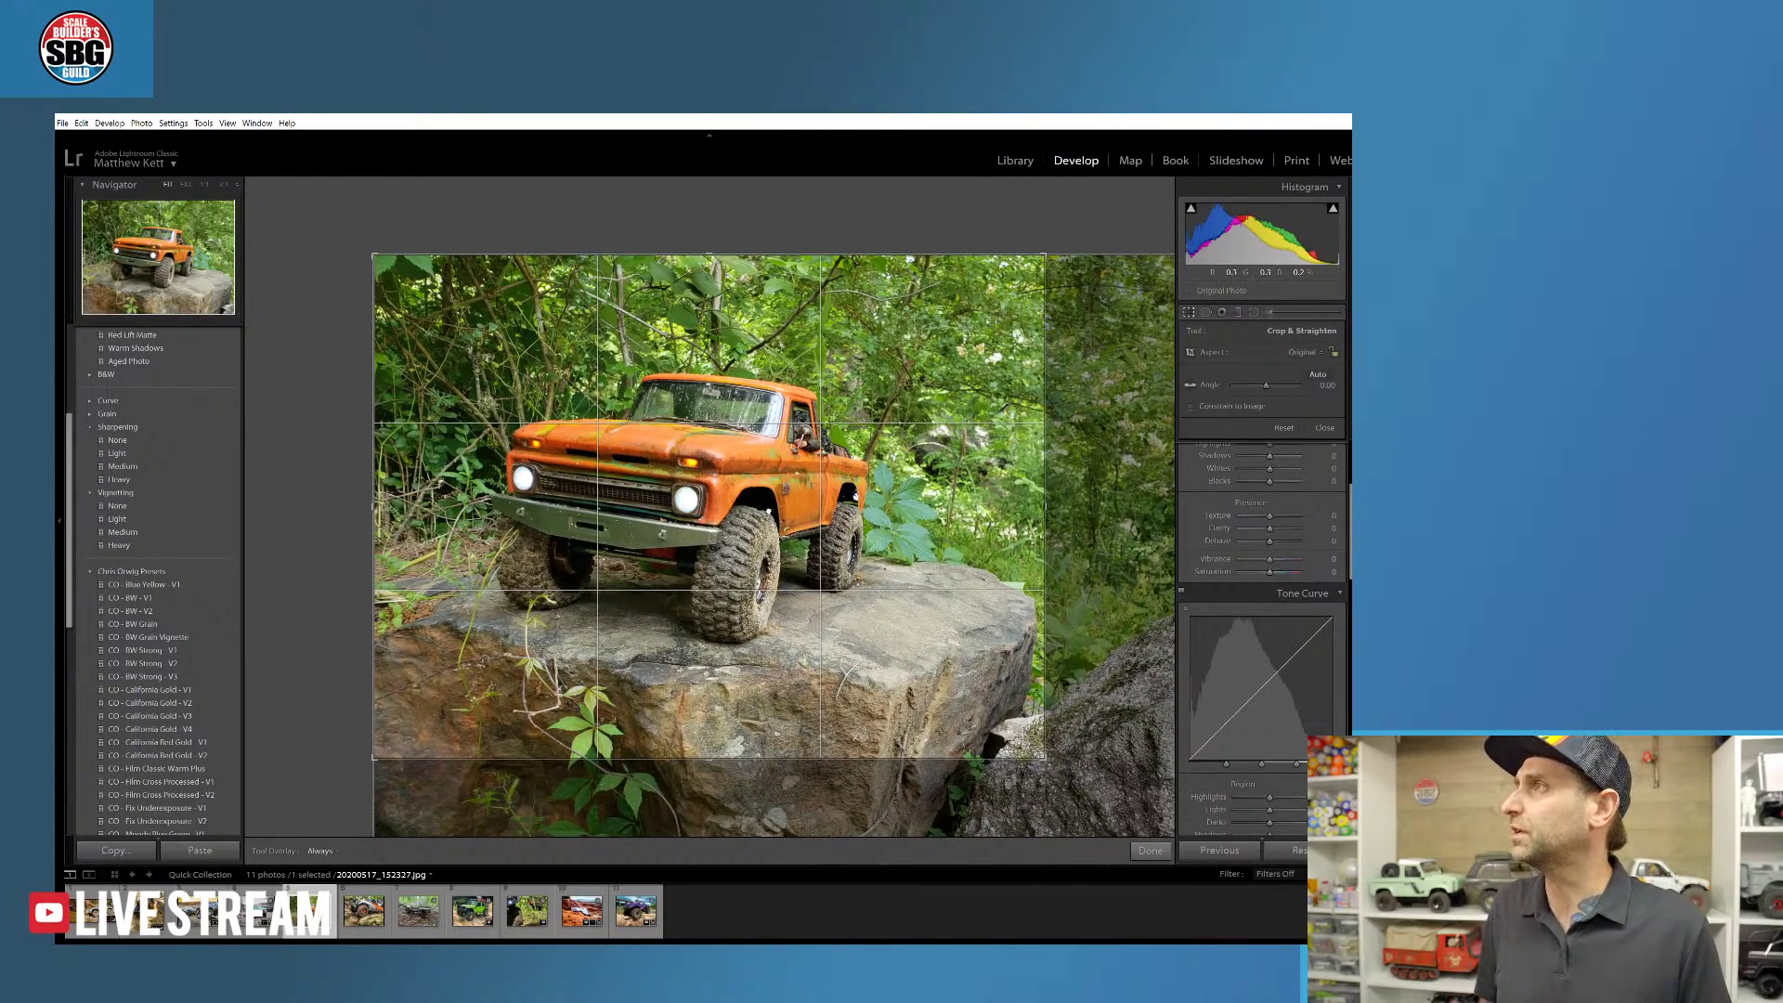
pyautogui.moveTo(770, 510); pyautogui.dragTo(865, 543)
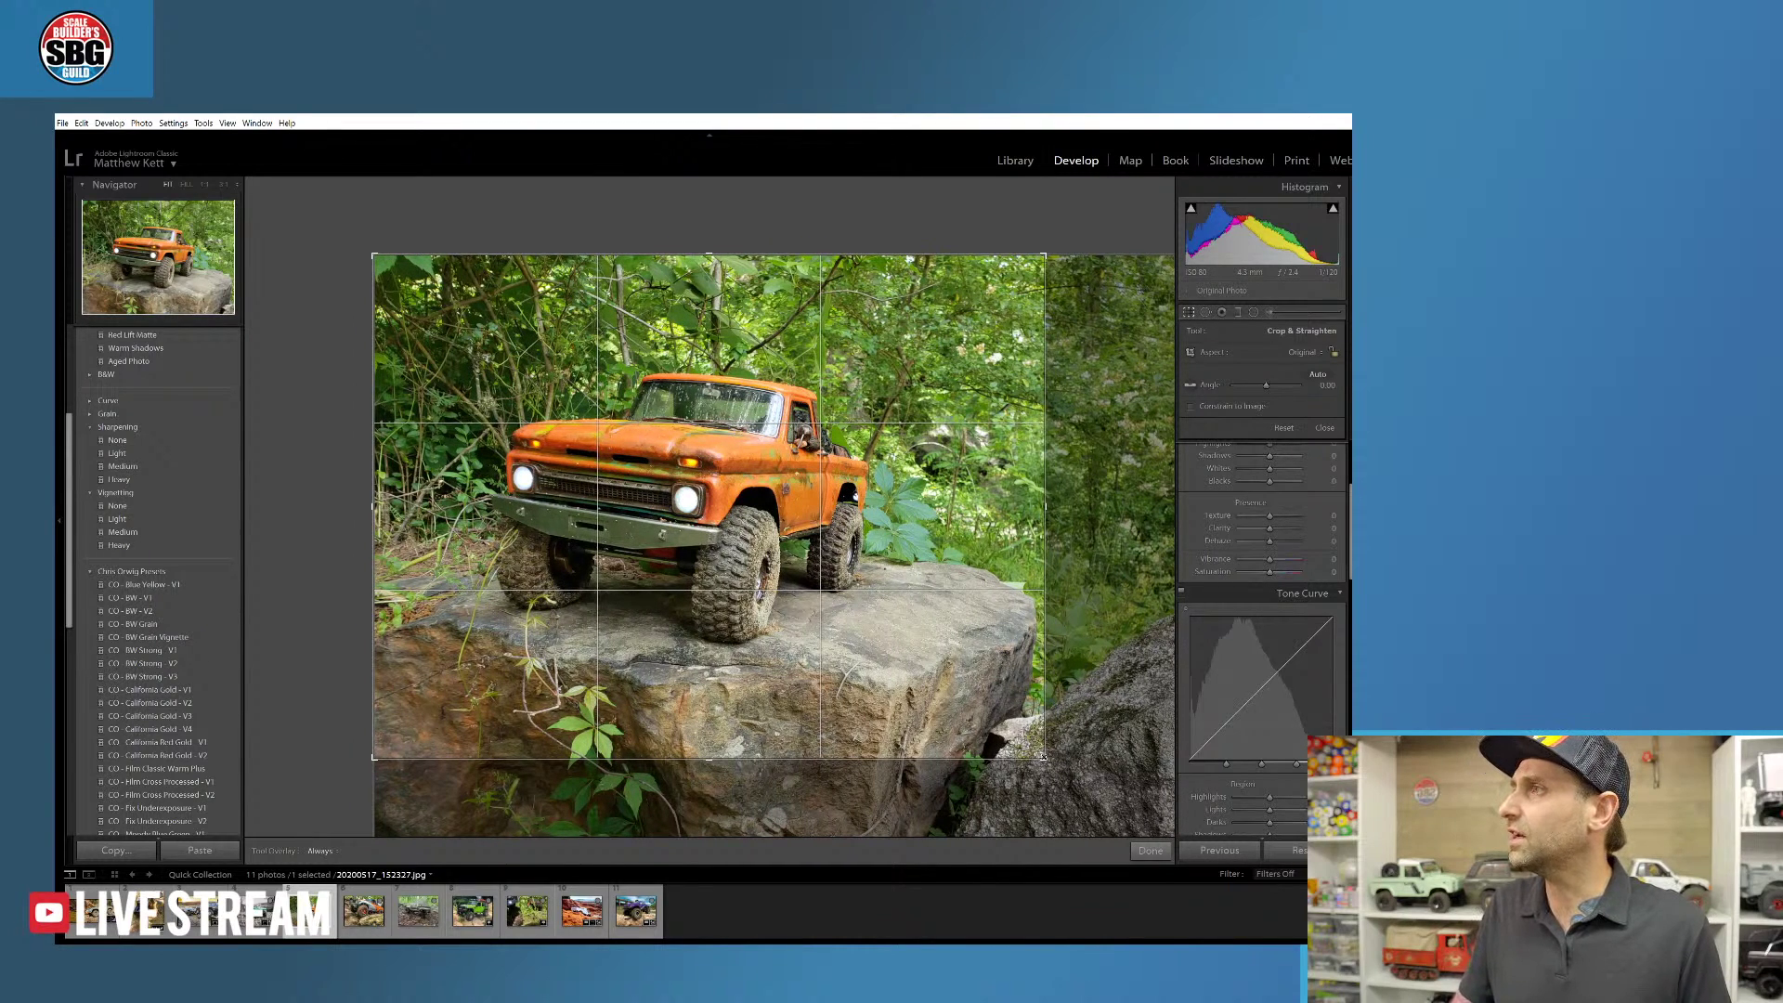
pyautogui.moveTo(1042, 757); pyautogui.dragTo(1012, 734)
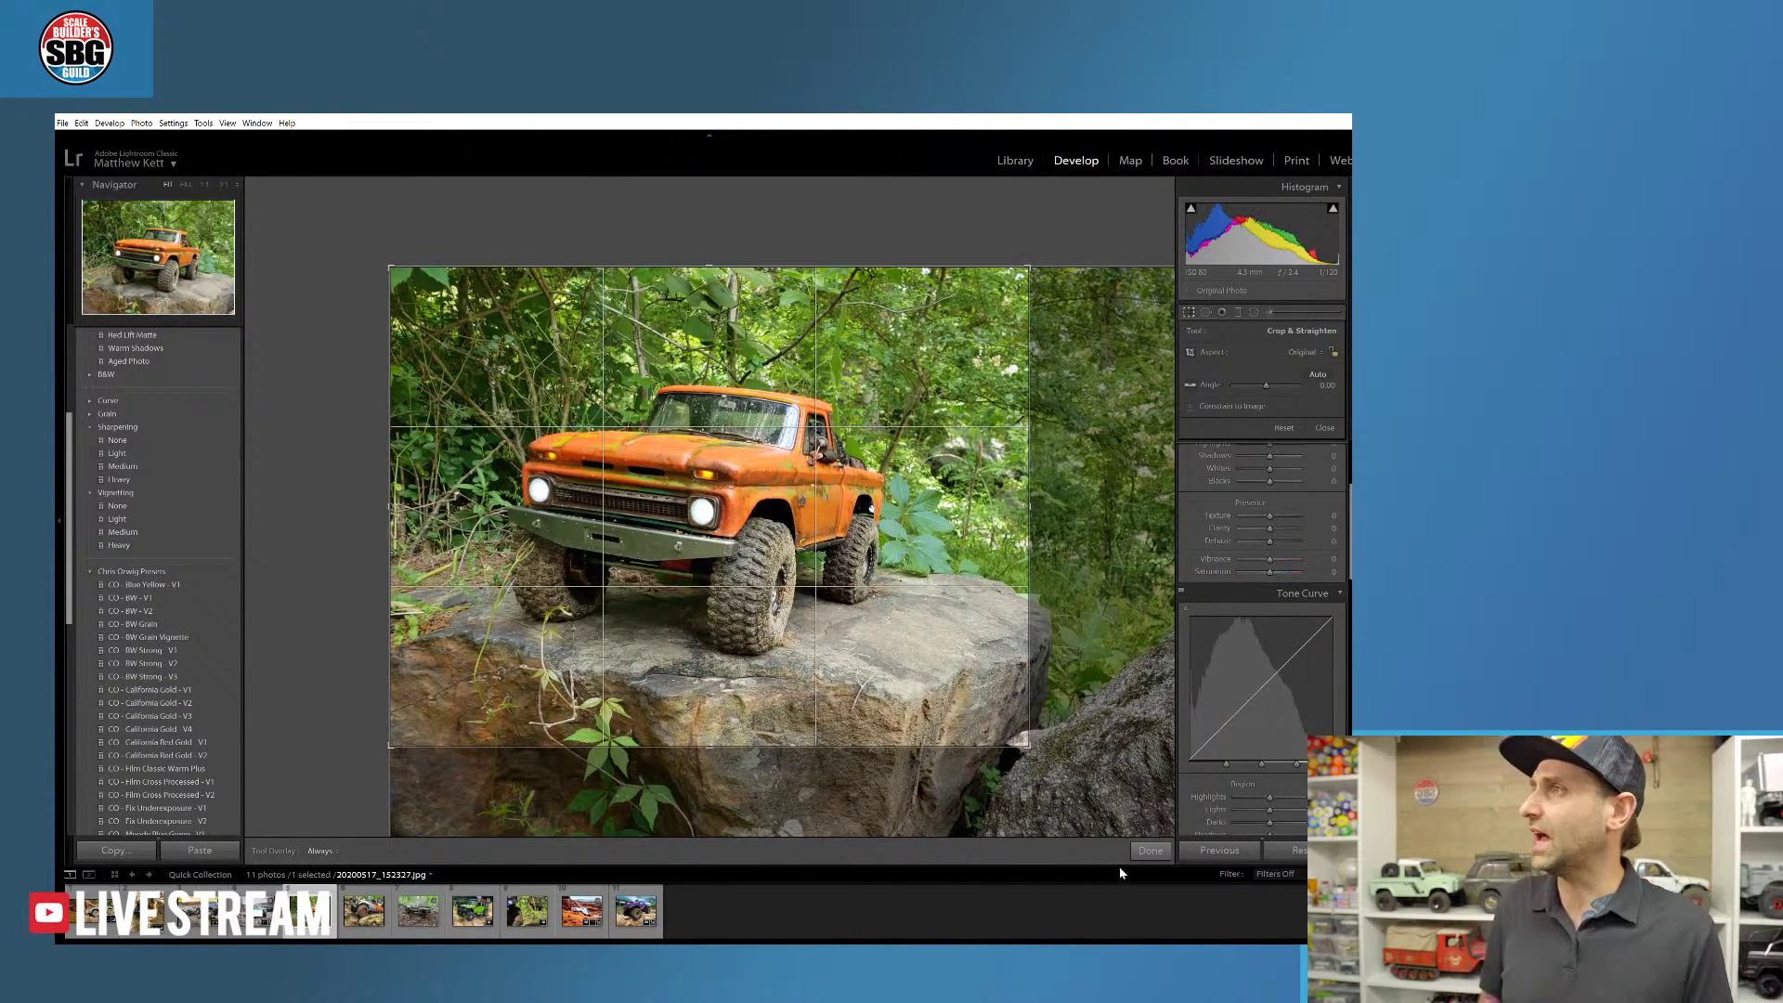
pyautogui.moveTo(724, 557); pyautogui.dragTo(719, 516)
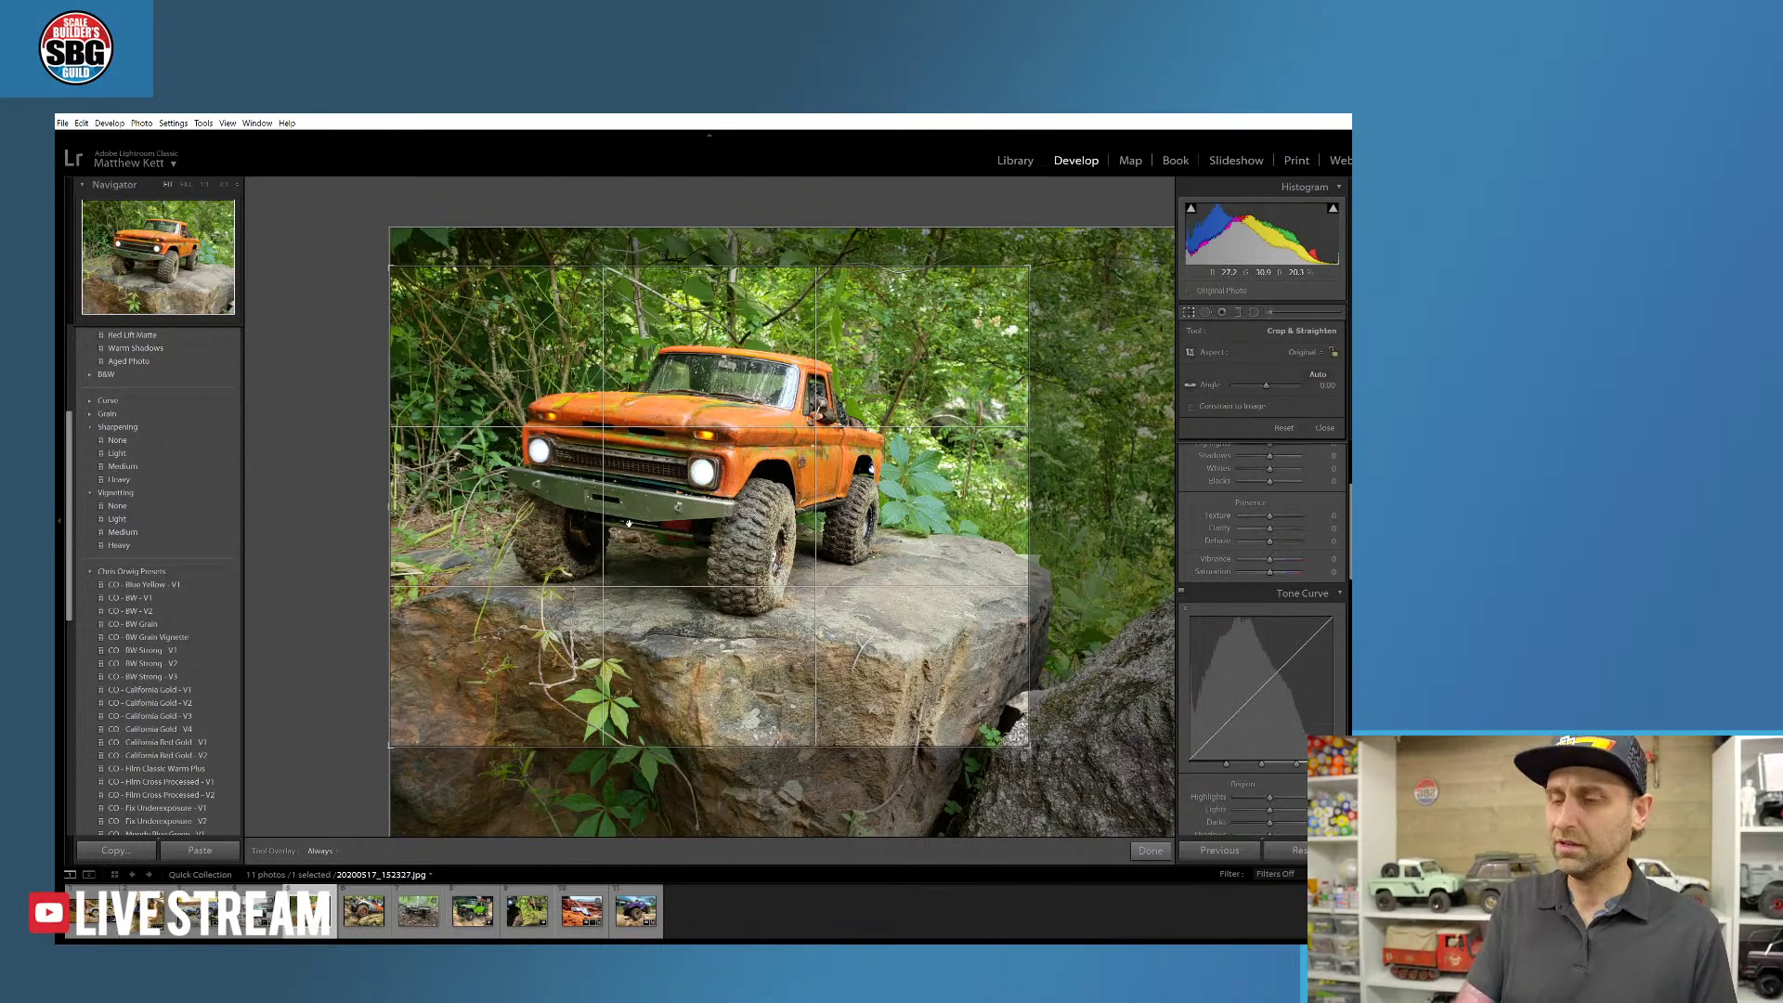
pyautogui.press('Return')
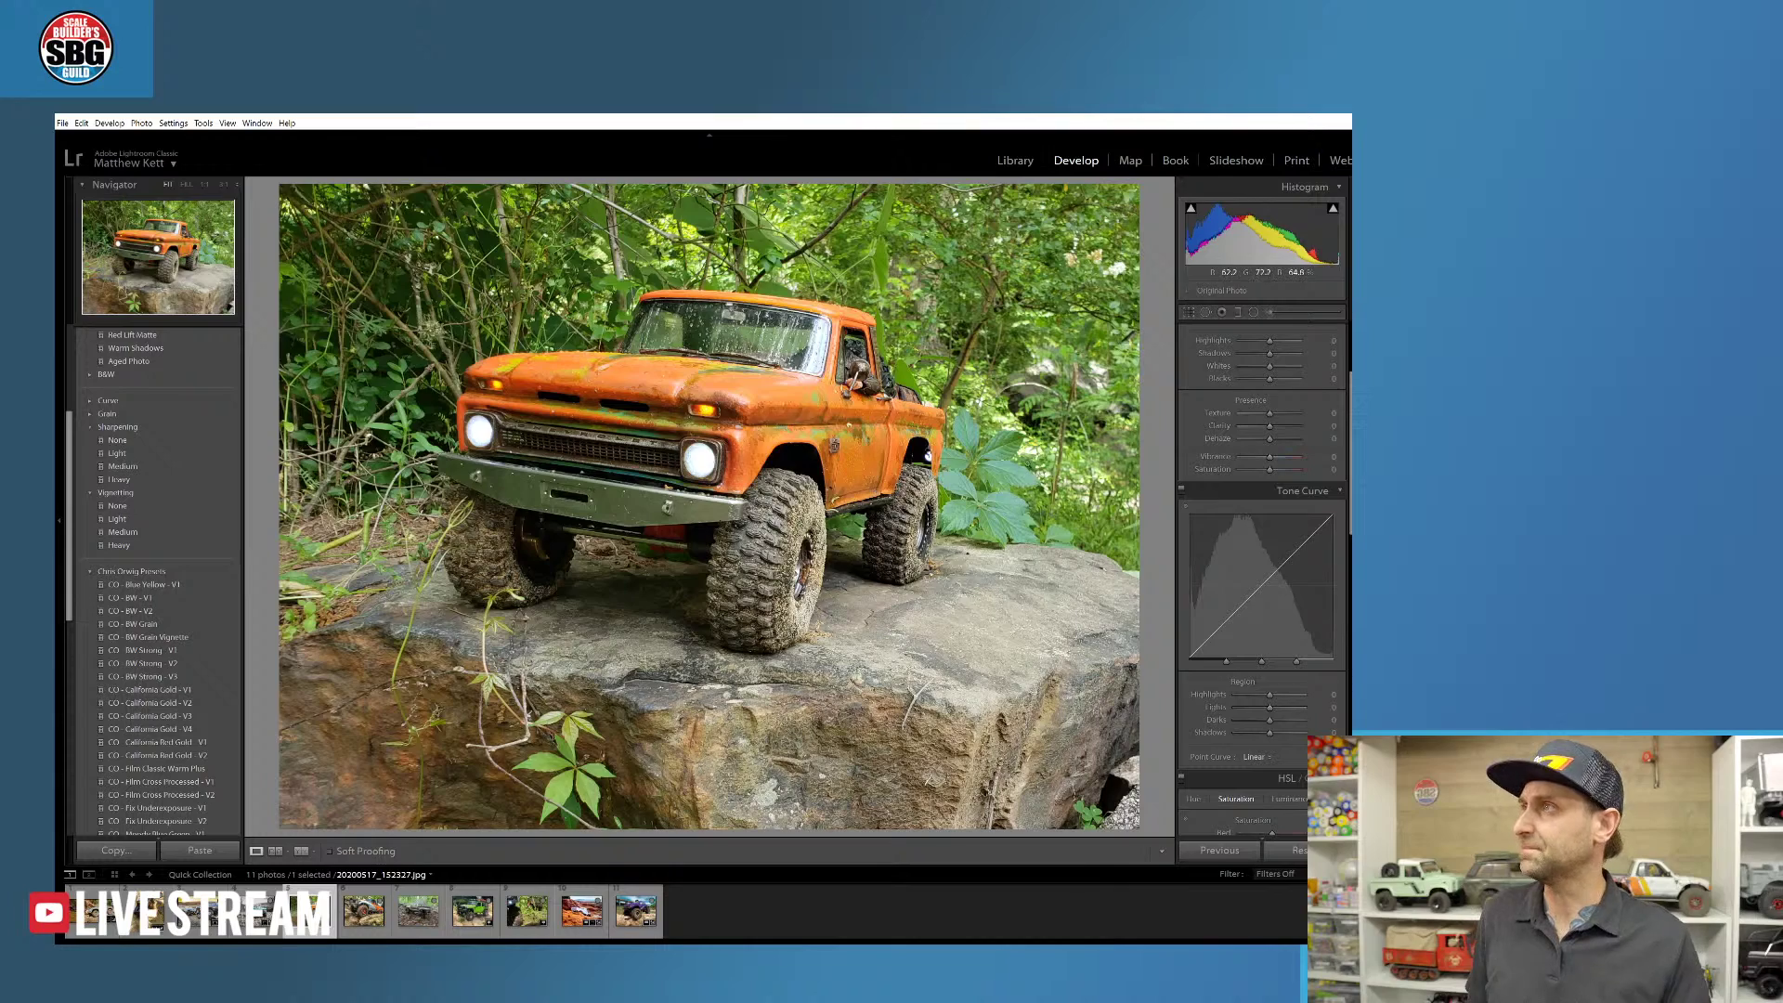
# - Cool the orange pickup photo's white balance by lowering Temp to −24
pyautogui.press('F8')
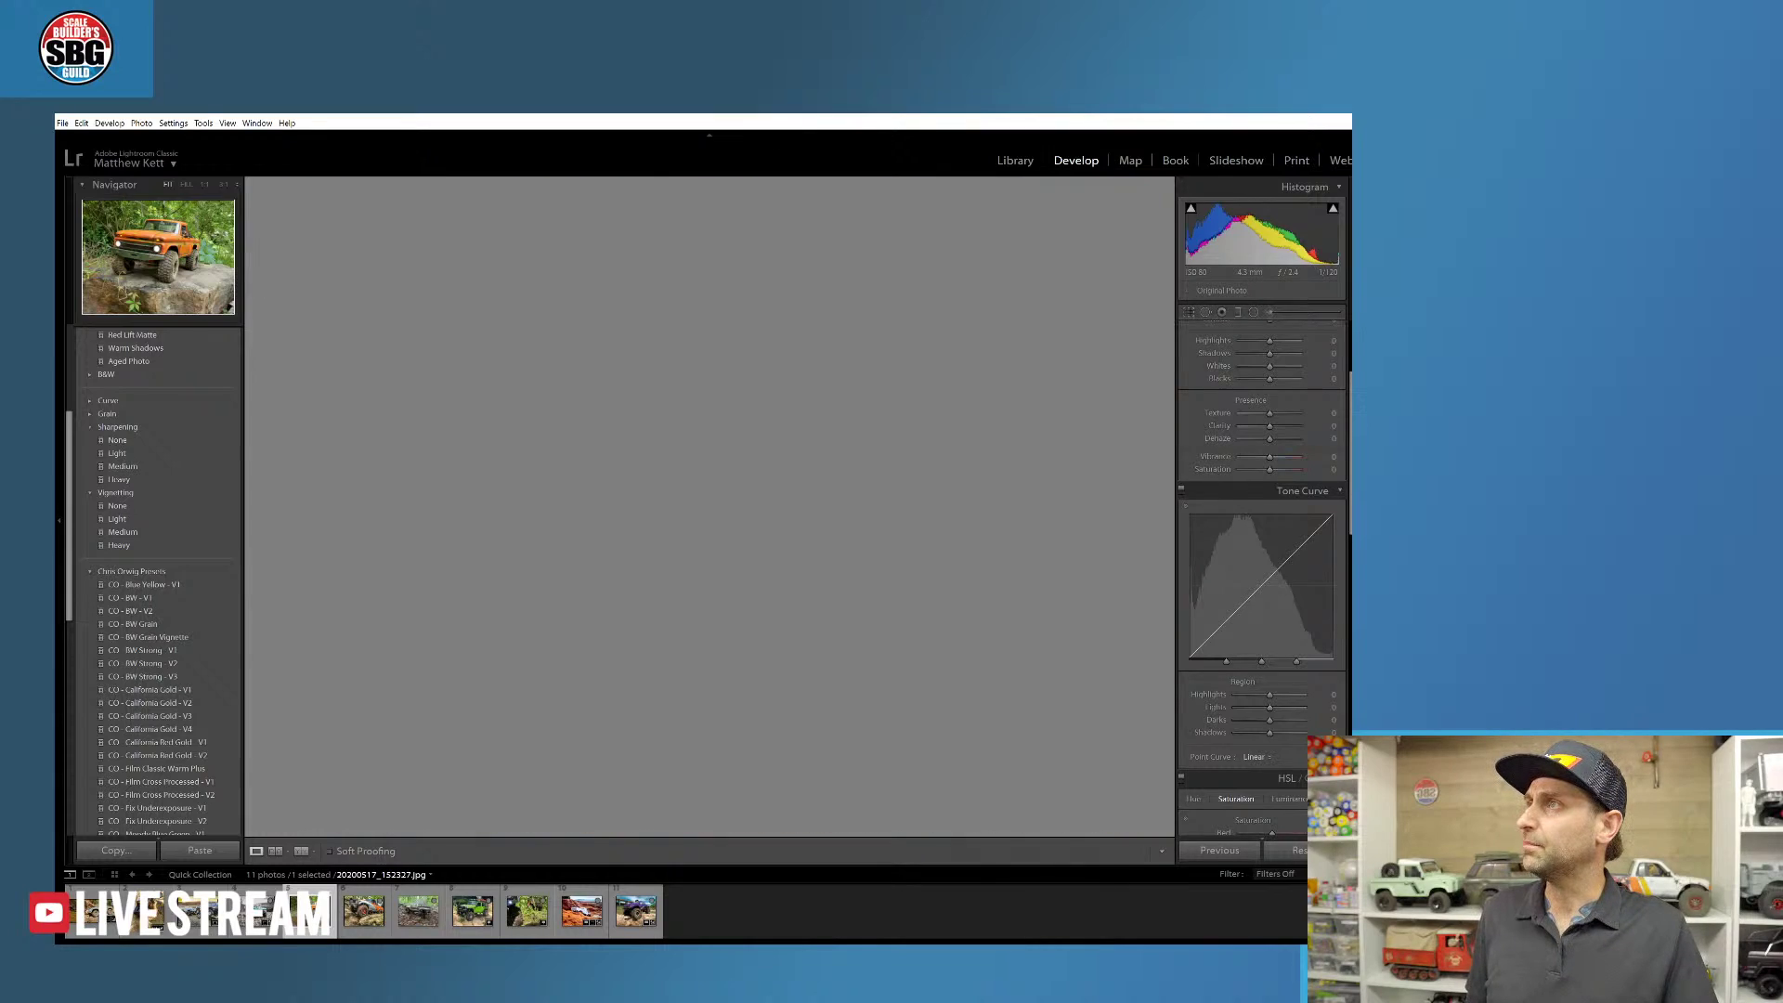
pyautogui.click(1348, 417)
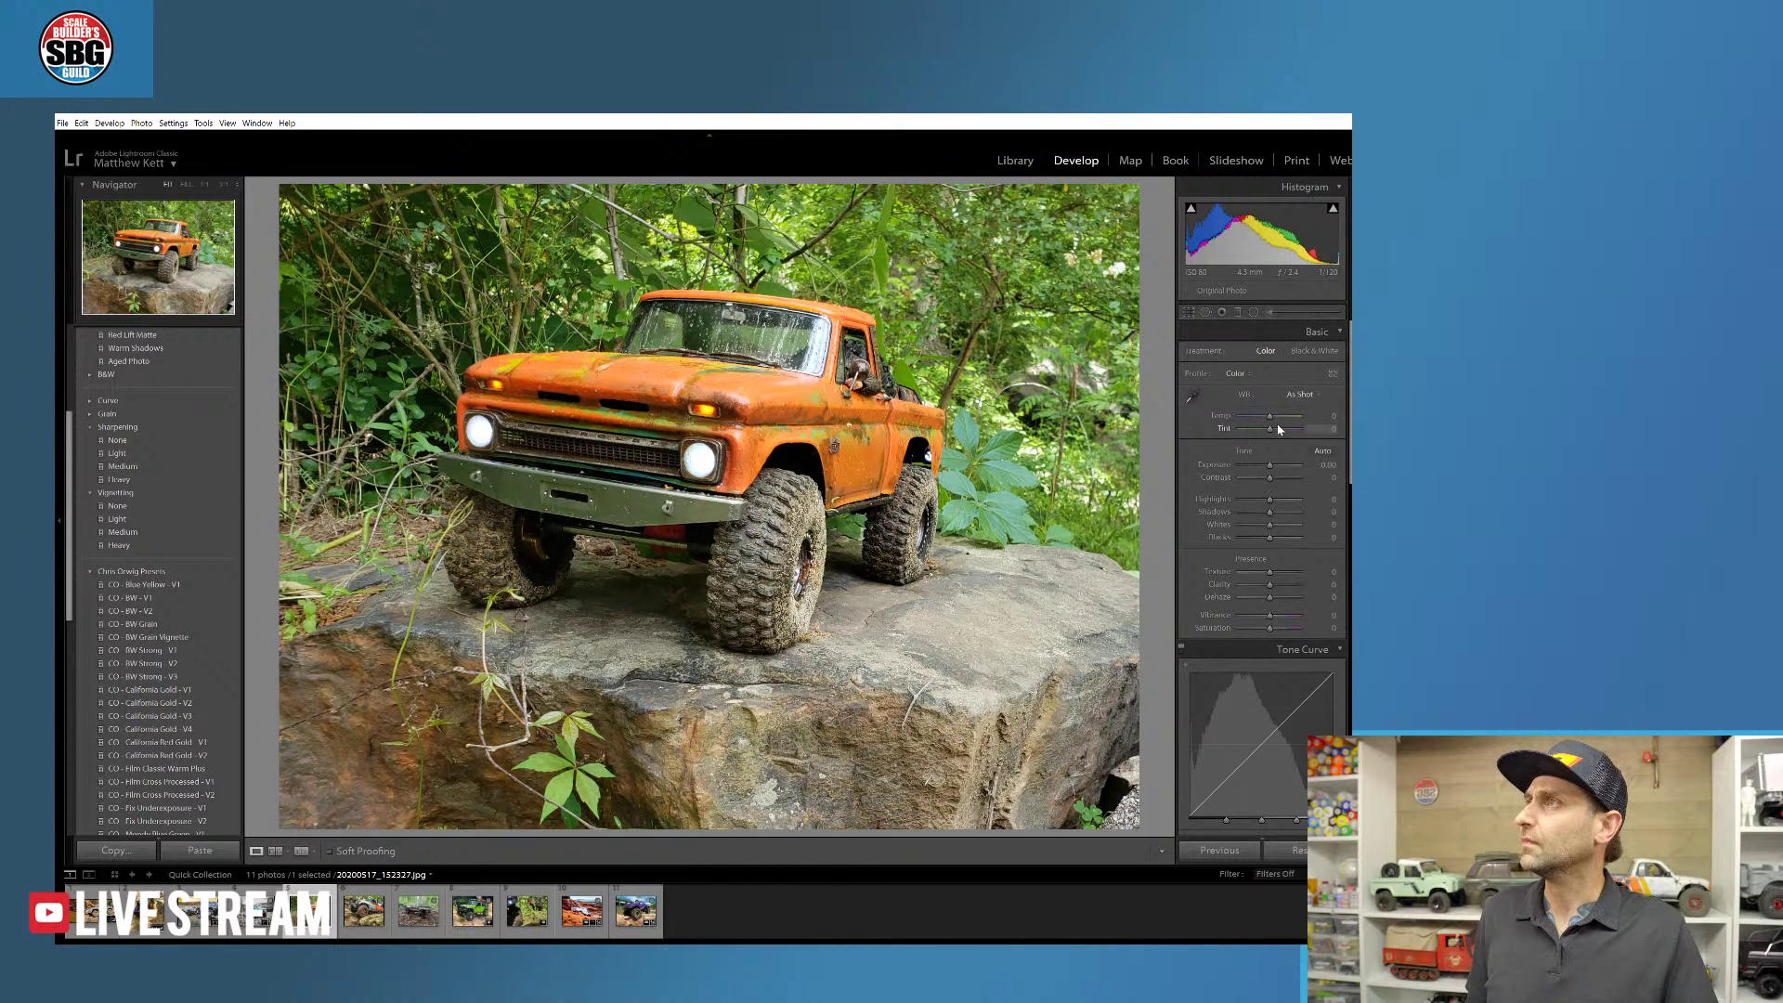
pyautogui.moveTo(1269, 416); pyautogui.dragTo(1263, 420)
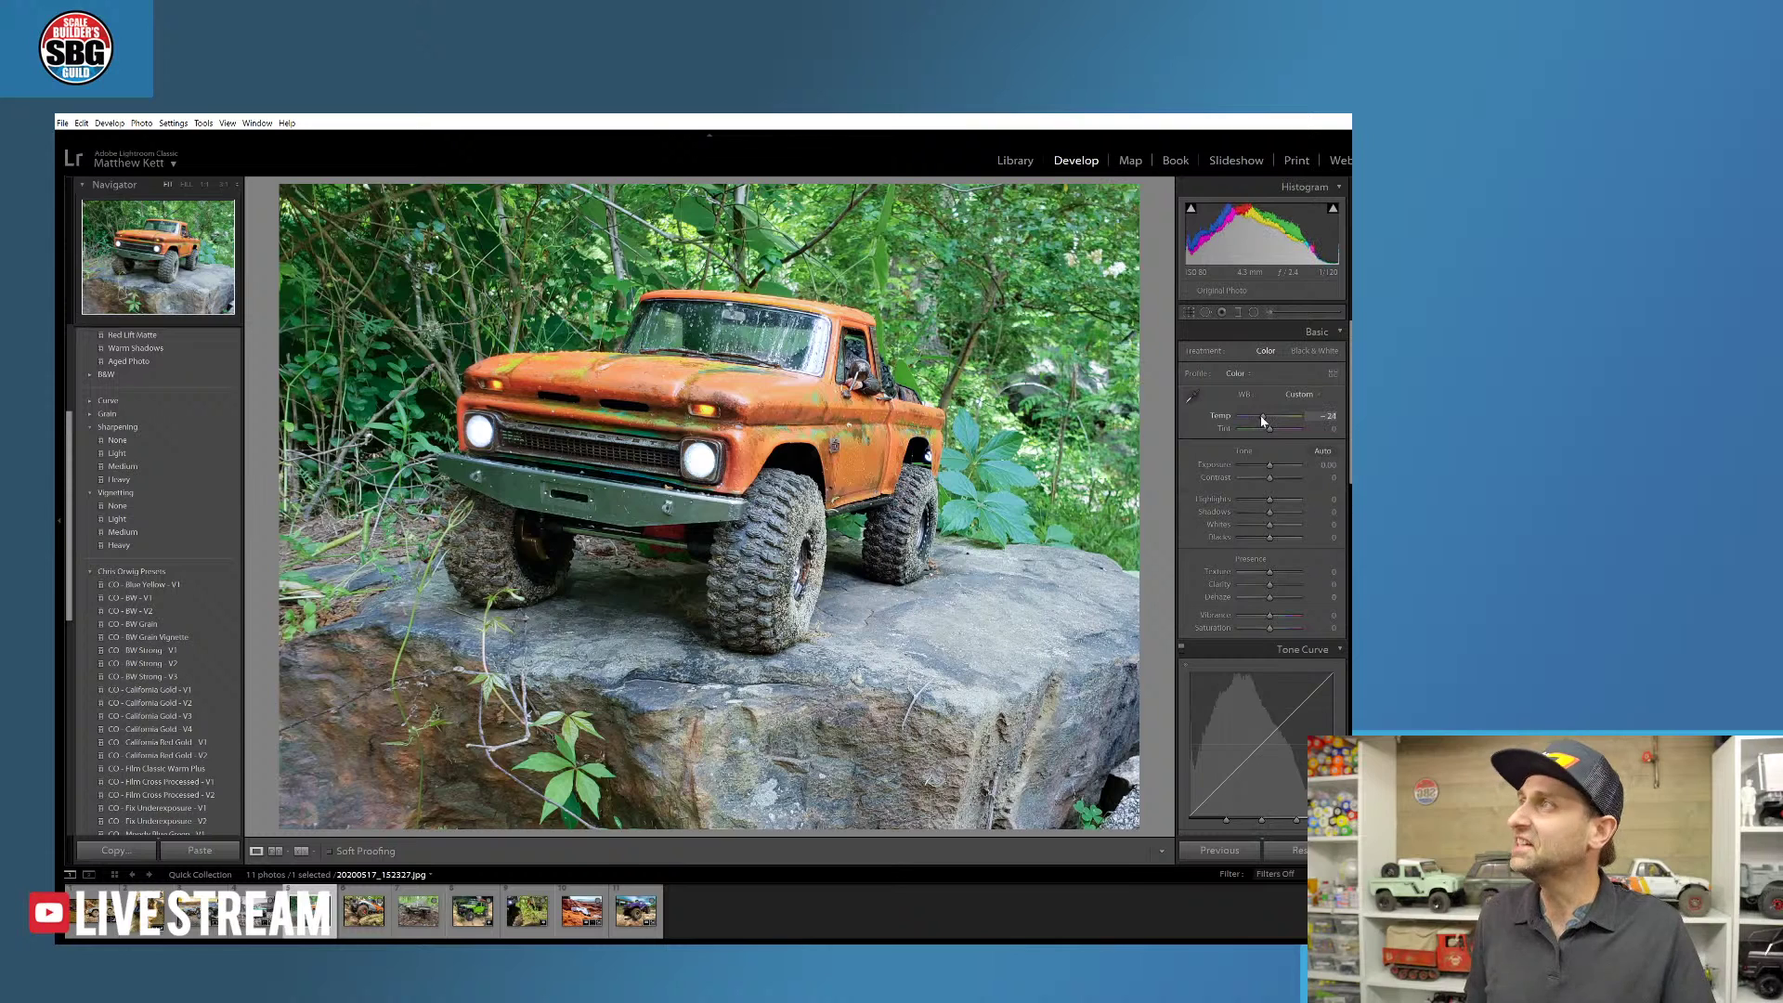
# - Set the photo's Temp to -10, Contrast to +41, Shadows to +10 and Texture to +22, and compare with the unedited version
pyautogui.moveTo(1262, 420); pyautogui.dragTo(1266, 421)
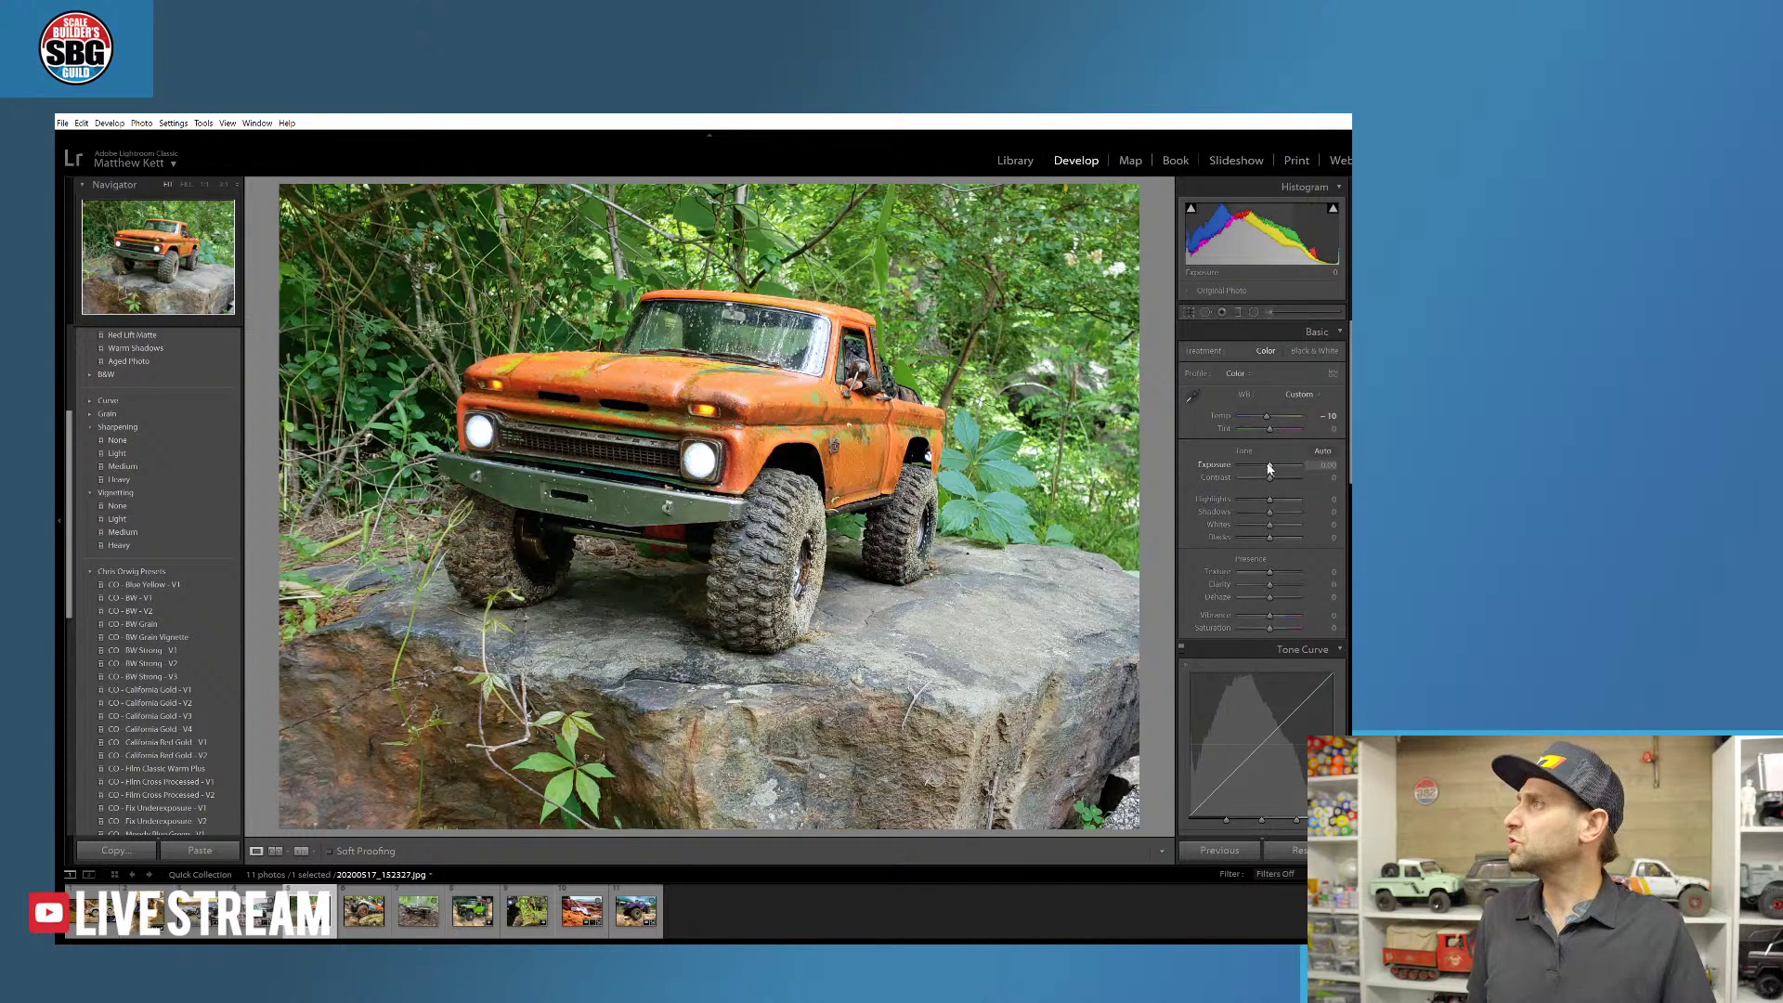
pyautogui.moveTo(1271, 478); pyautogui.dragTo(1283, 482)
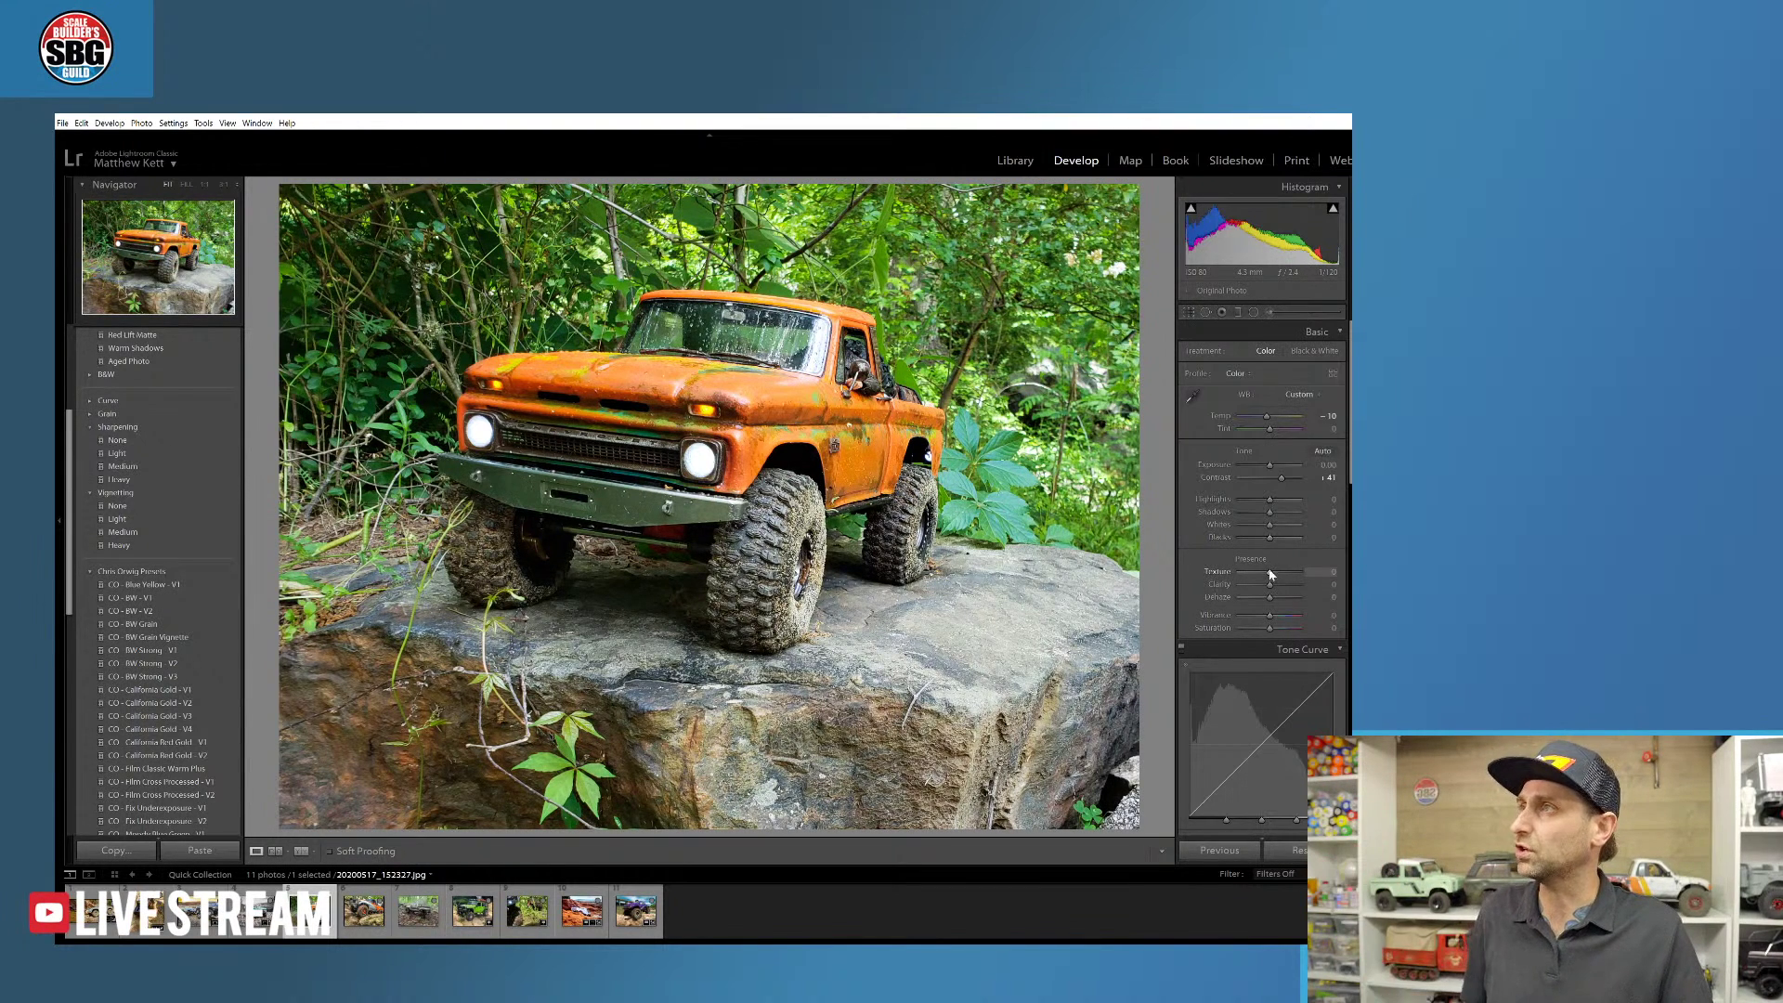
pyautogui.moveTo(1269, 513); pyautogui.dragTo(1273, 518)
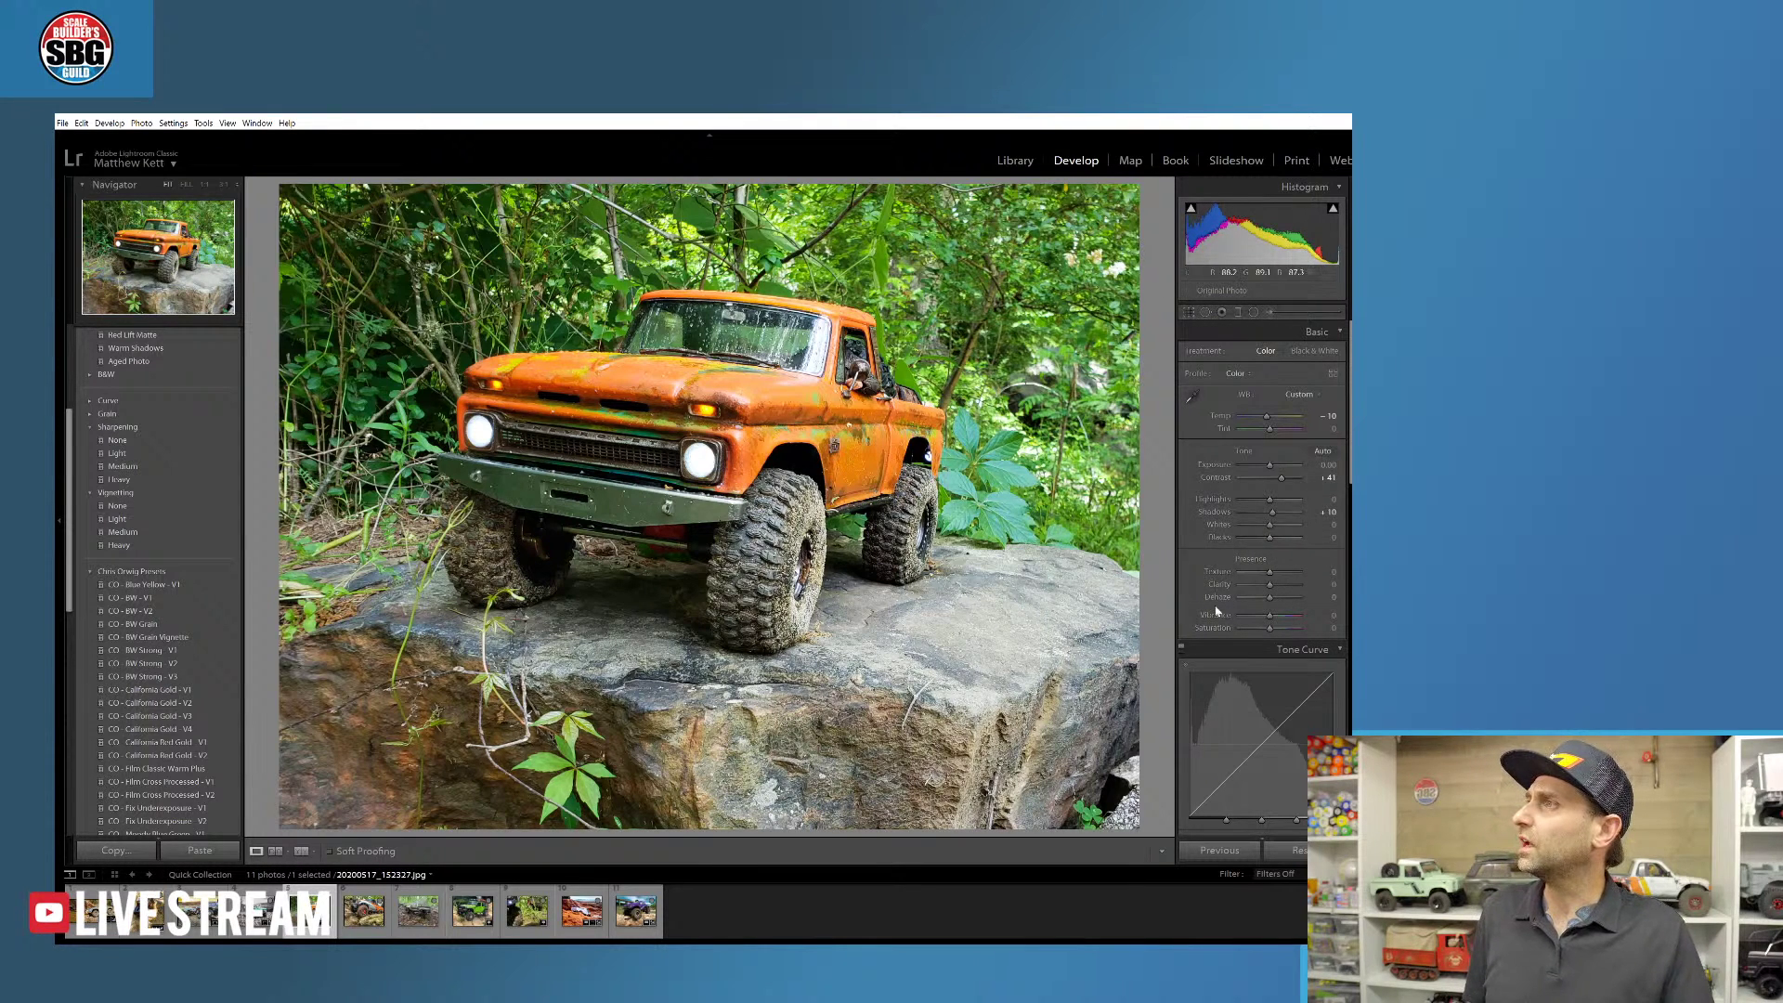
pyautogui.moveTo(1269, 542); pyautogui.dragTo(1275, 576)
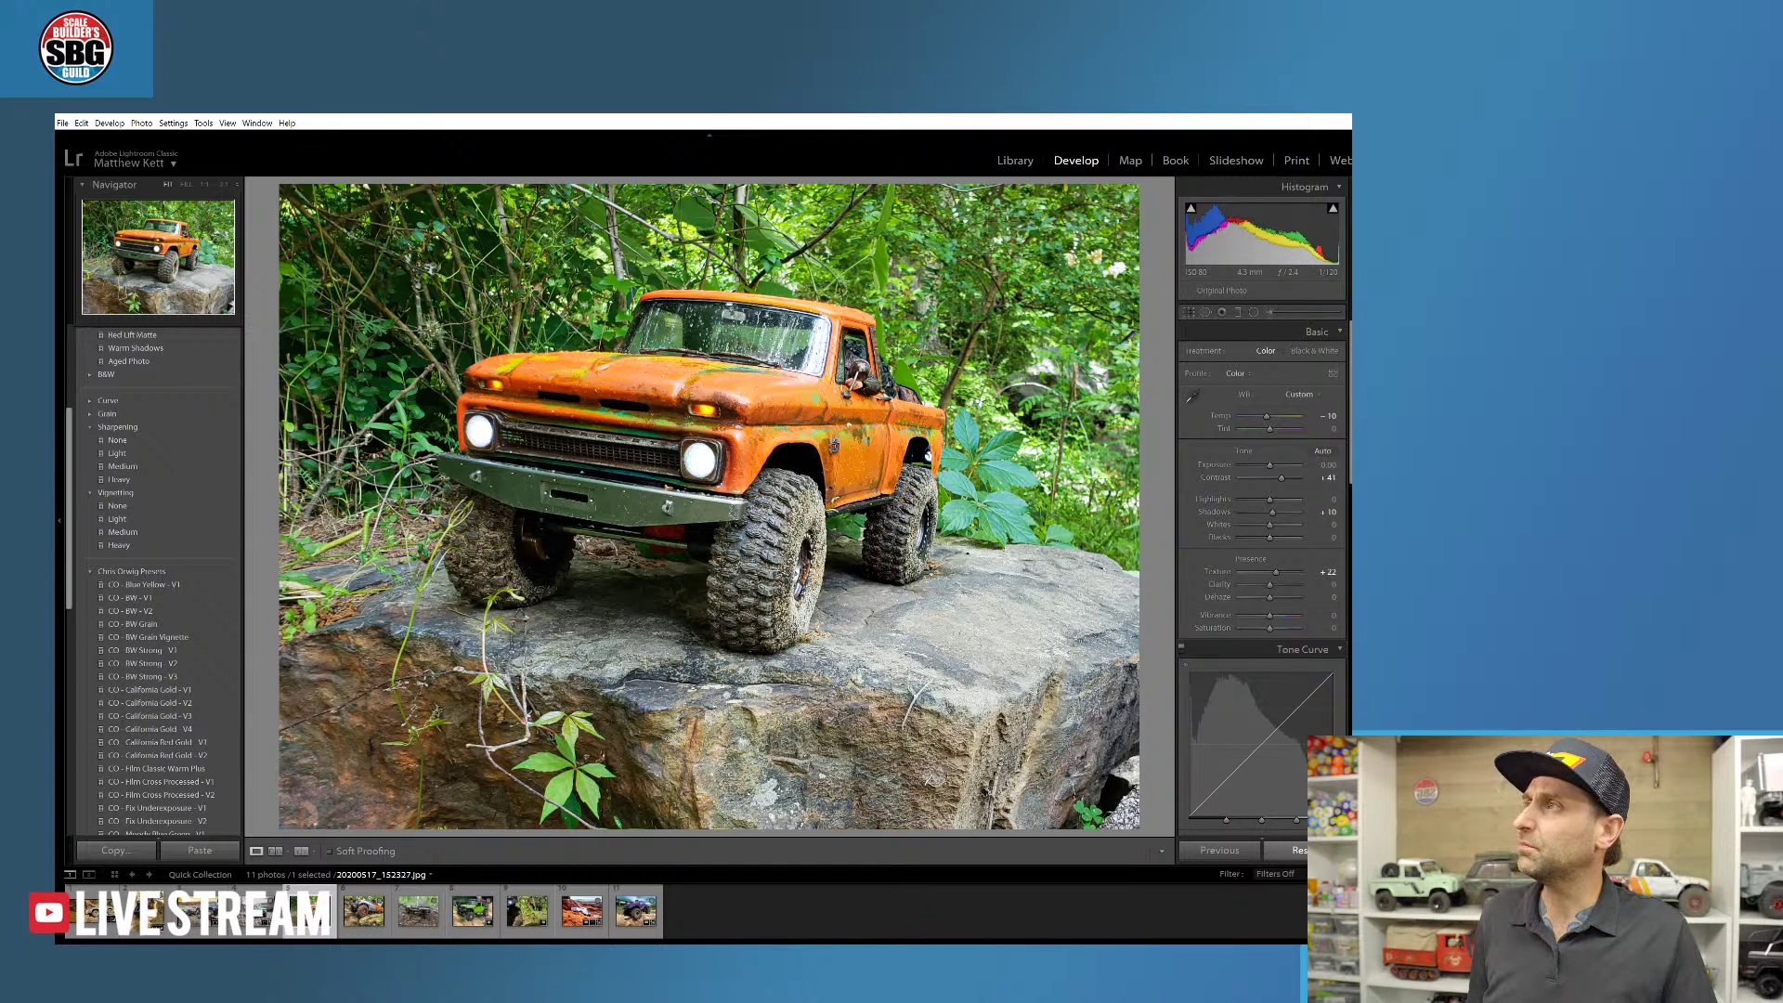
pyautogui.hotkey('ctrl', 'shift', 'r')
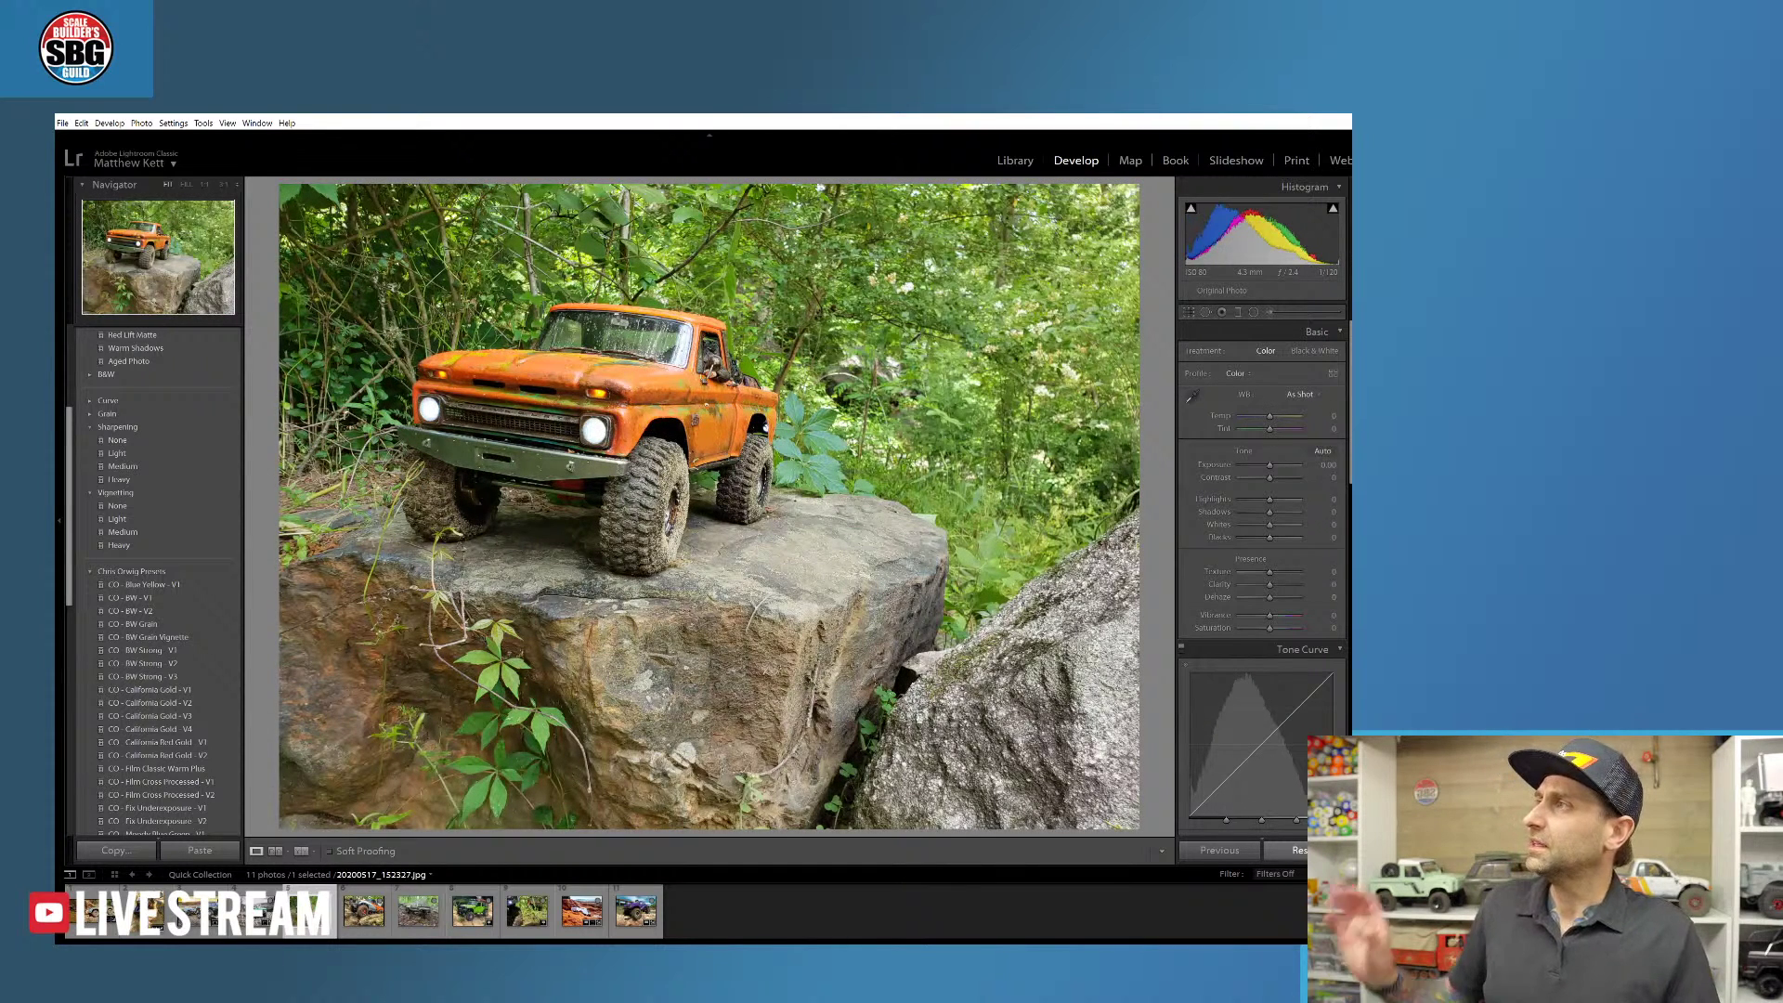
pyautogui.hotkey('ctrl', 'z')
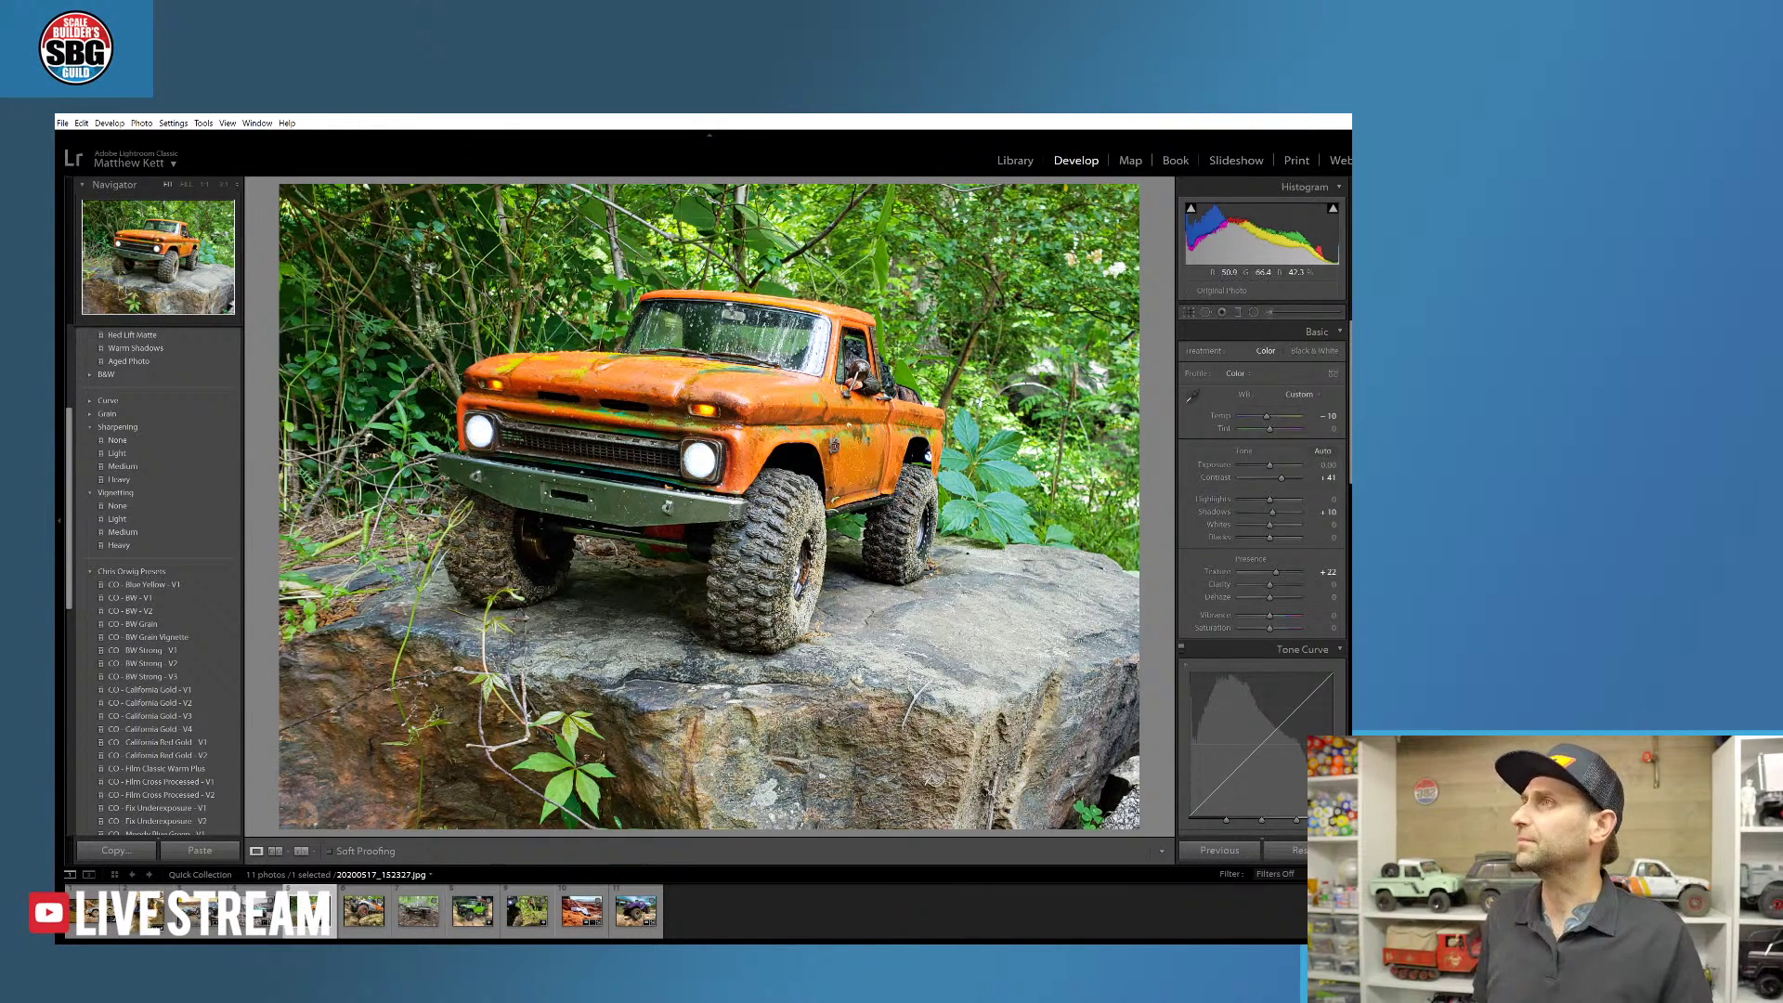
# - Place a radial filter around the whole orange truck, fit its ellipse to the body and wheels, and invert the mask
pyautogui.hotkey('shift', 'm')
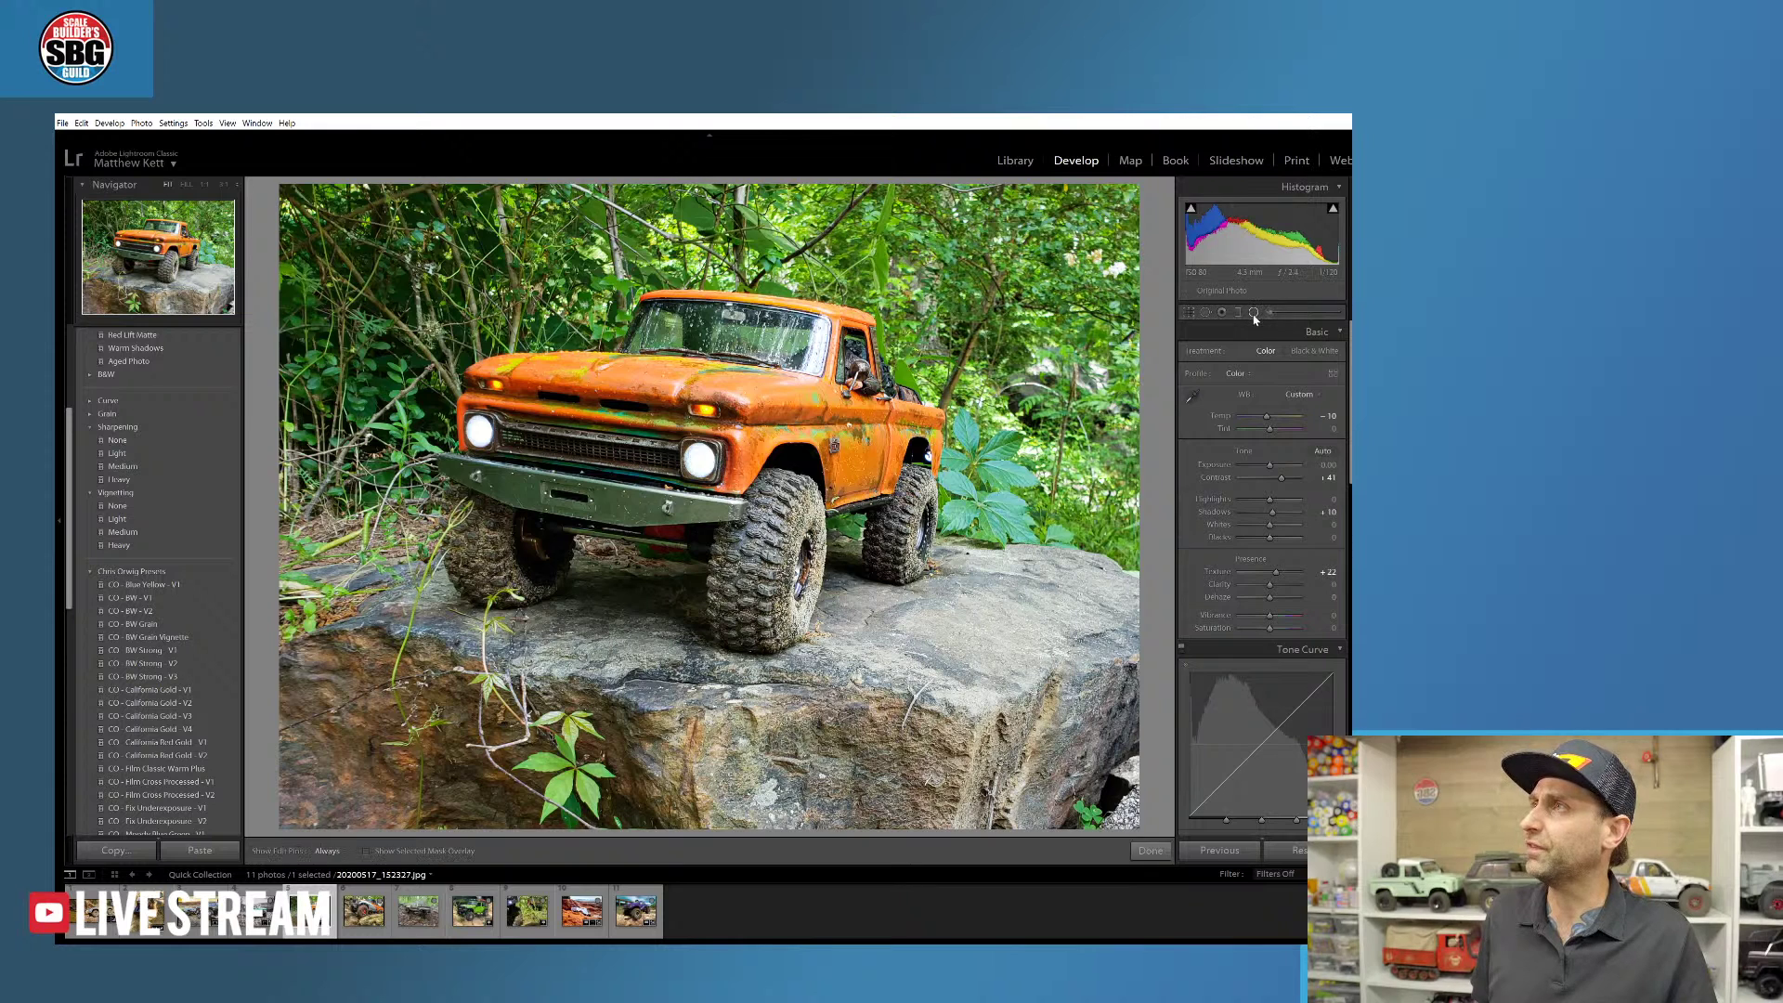
pyautogui.moveTo(506, 351); pyautogui.dragTo(766, 516)
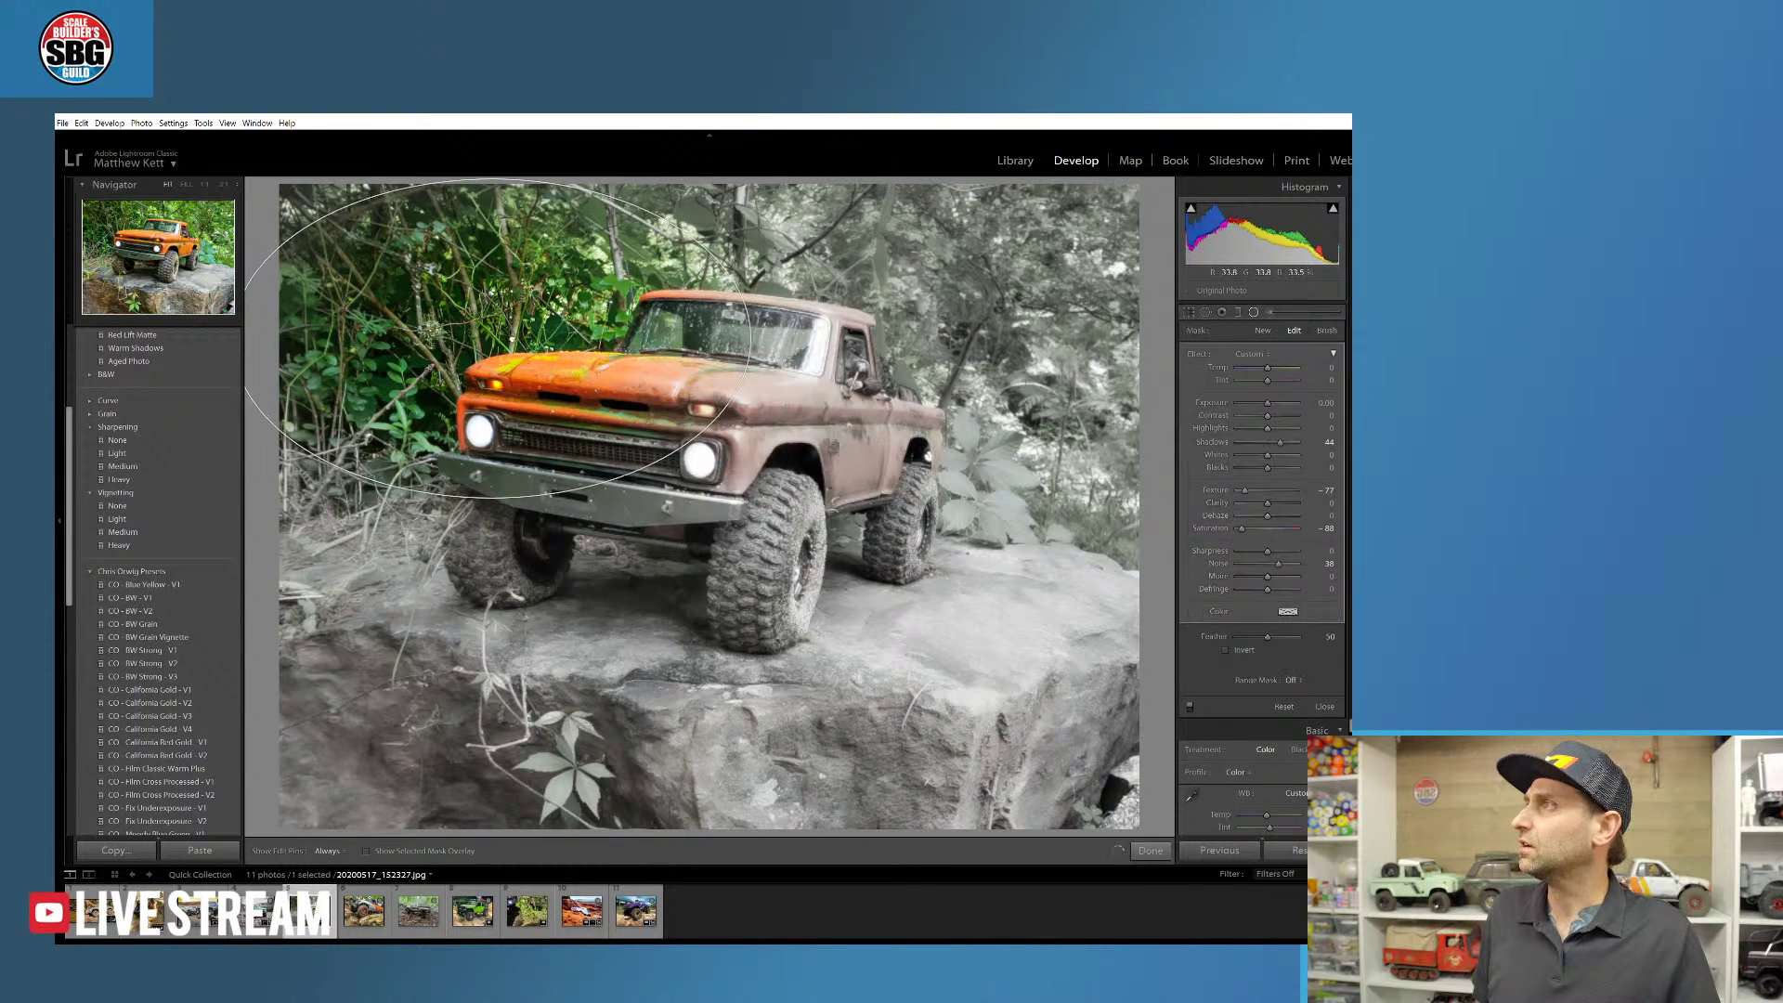
pyautogui.moveTo(475, 353); pyautogui.dragTo(636, 432)
pyautogui.moveTo(925, 433); pyautogui.dragTo(988, 418)
pyautogui.moveTo(665, 433); pyautogui.dragTo(705, 433)
pyautogui.moveTo(709, 275); pyautogui.dragTo(707, 250)
pyautogui.moveTo(707, 617); pyautogui.dragTo(707, 633)
pyautogui.click(1226, 650)
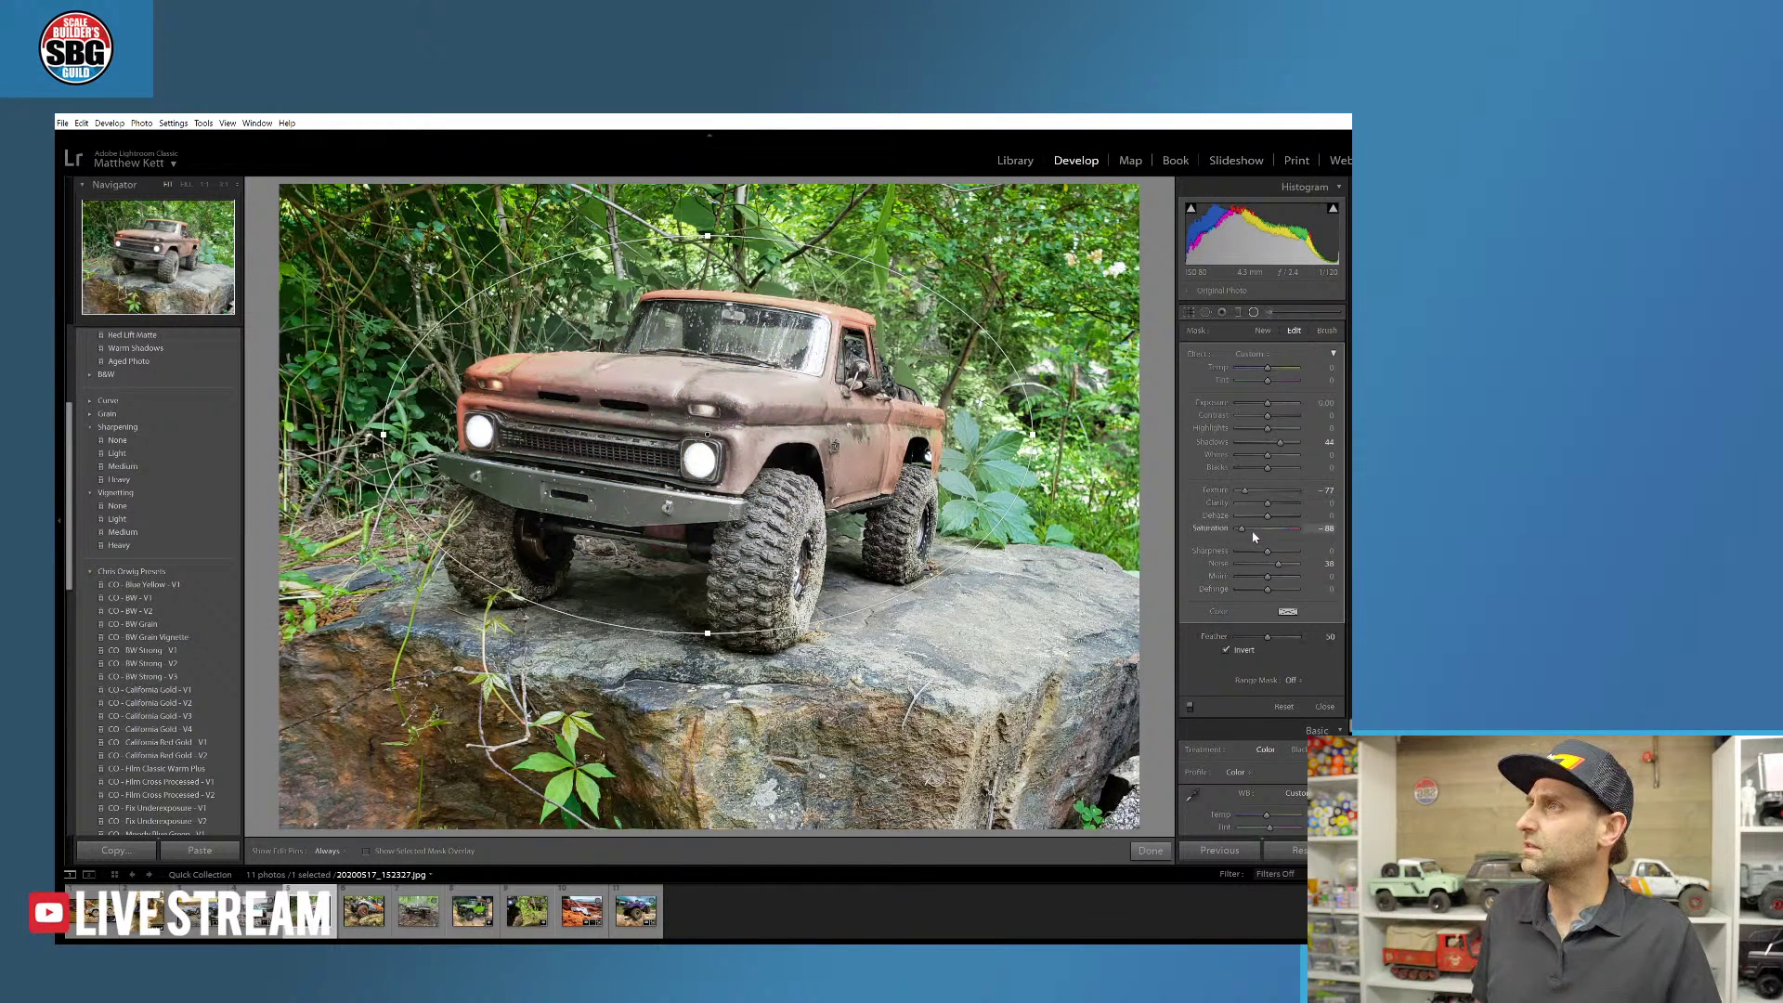
# - Set the truck filter's Exposure to 0.22, Contrast 12, Highlights -27, Shadows 36, Texture 32, Saturation 22 and Sharpness 43, and finish the filter
pyautogui.moveTo(1242, 528); pyautogui.dragTo(1277, 531)
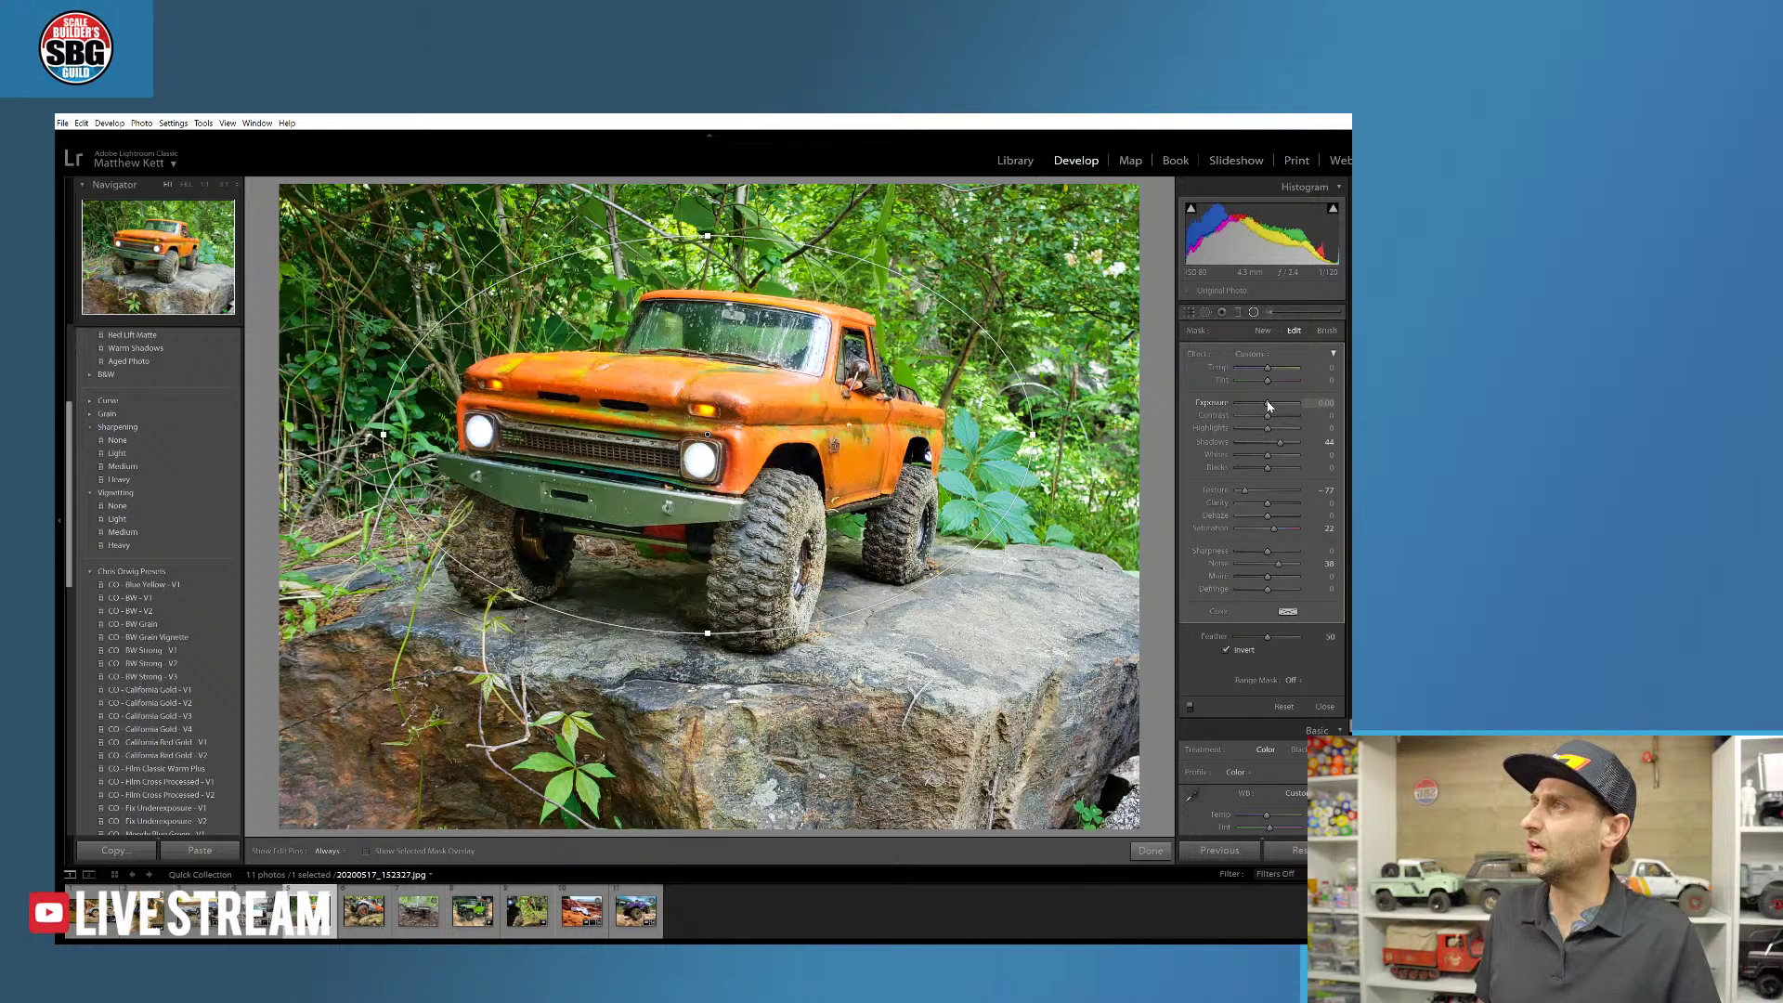
pyautogui.moveTo(1268, 405); pyautogui.dragTo(1276, 444)
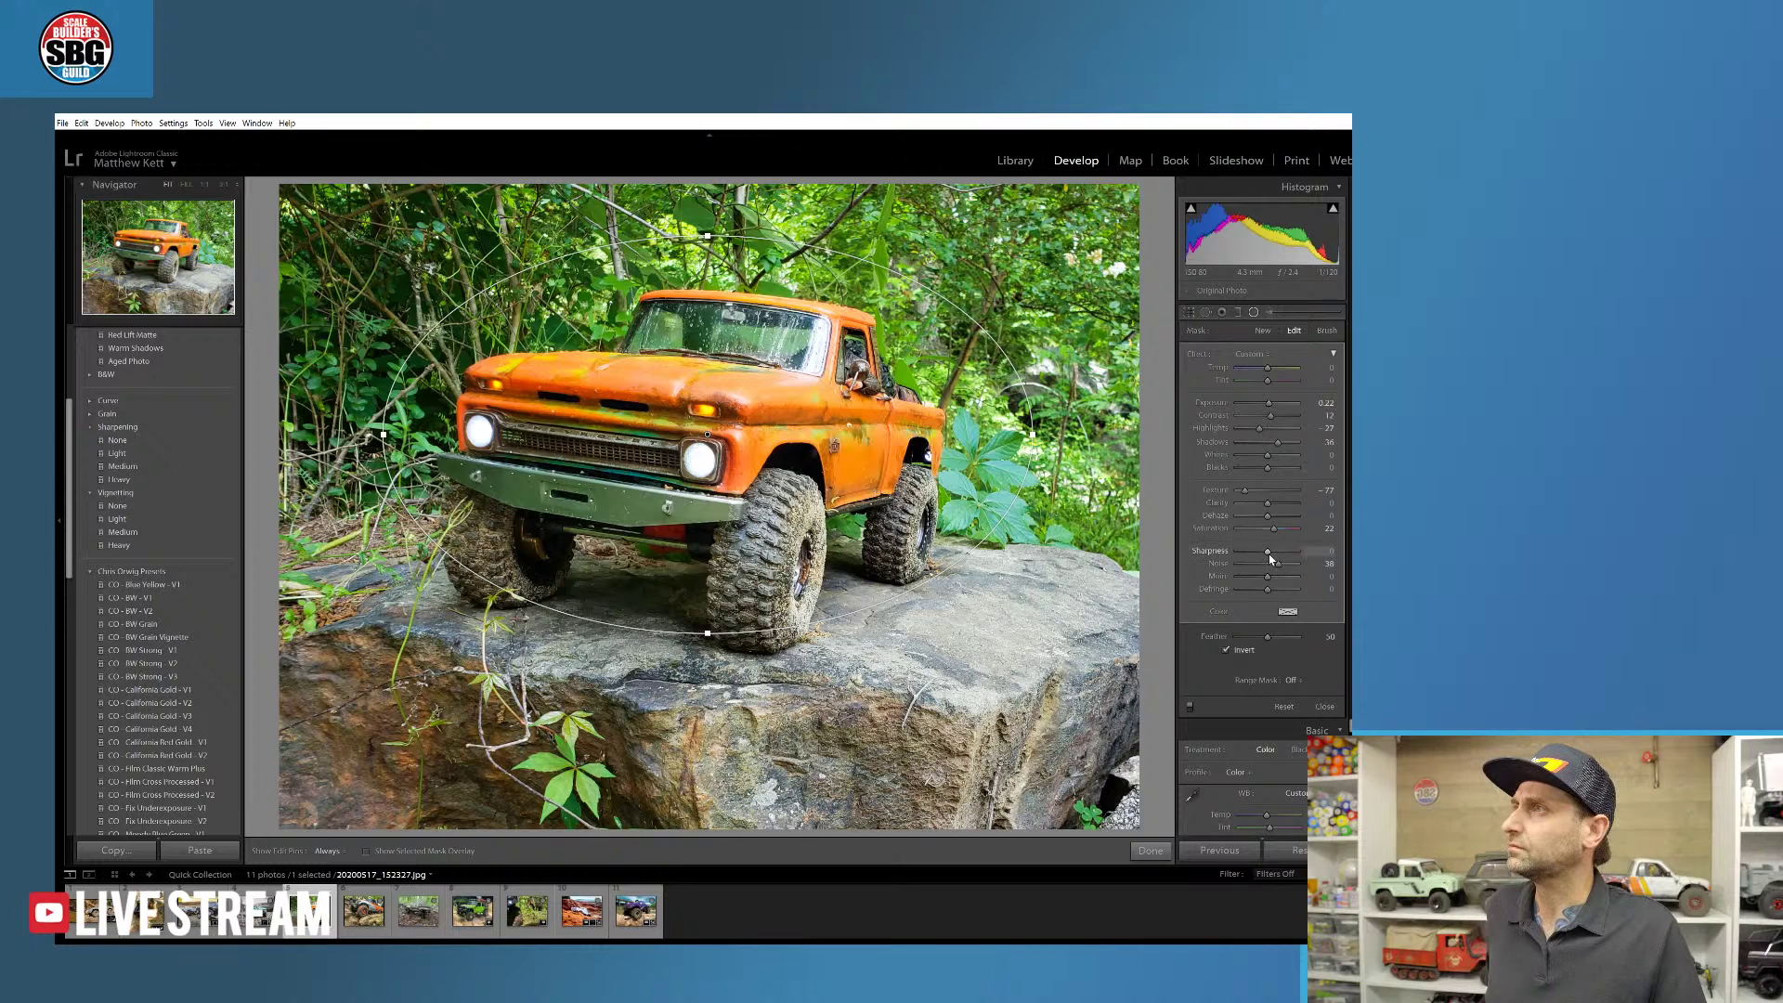
pyautogui.moveTo(1269, 556); pyautogui.dragTo(1280, 554)
pyautogui.moveTo(1245, 491); pyautogui.dragTo(1279, 502)
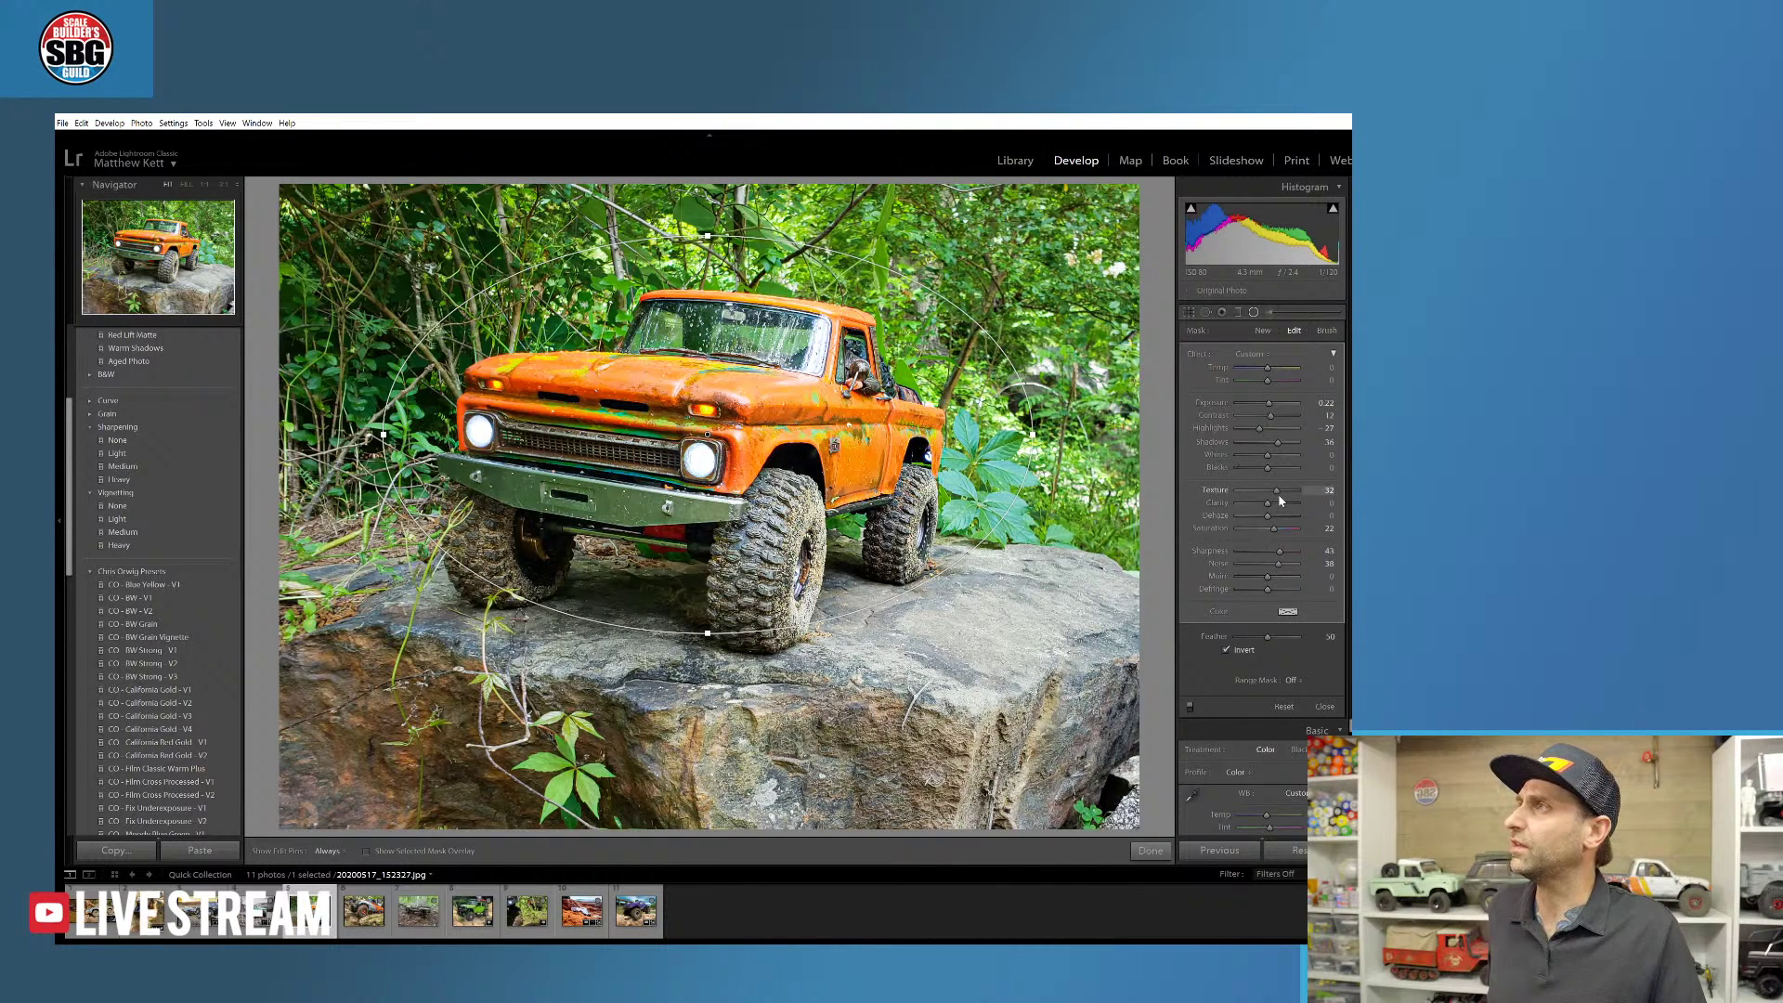
pyautogui.click(1149, 850)
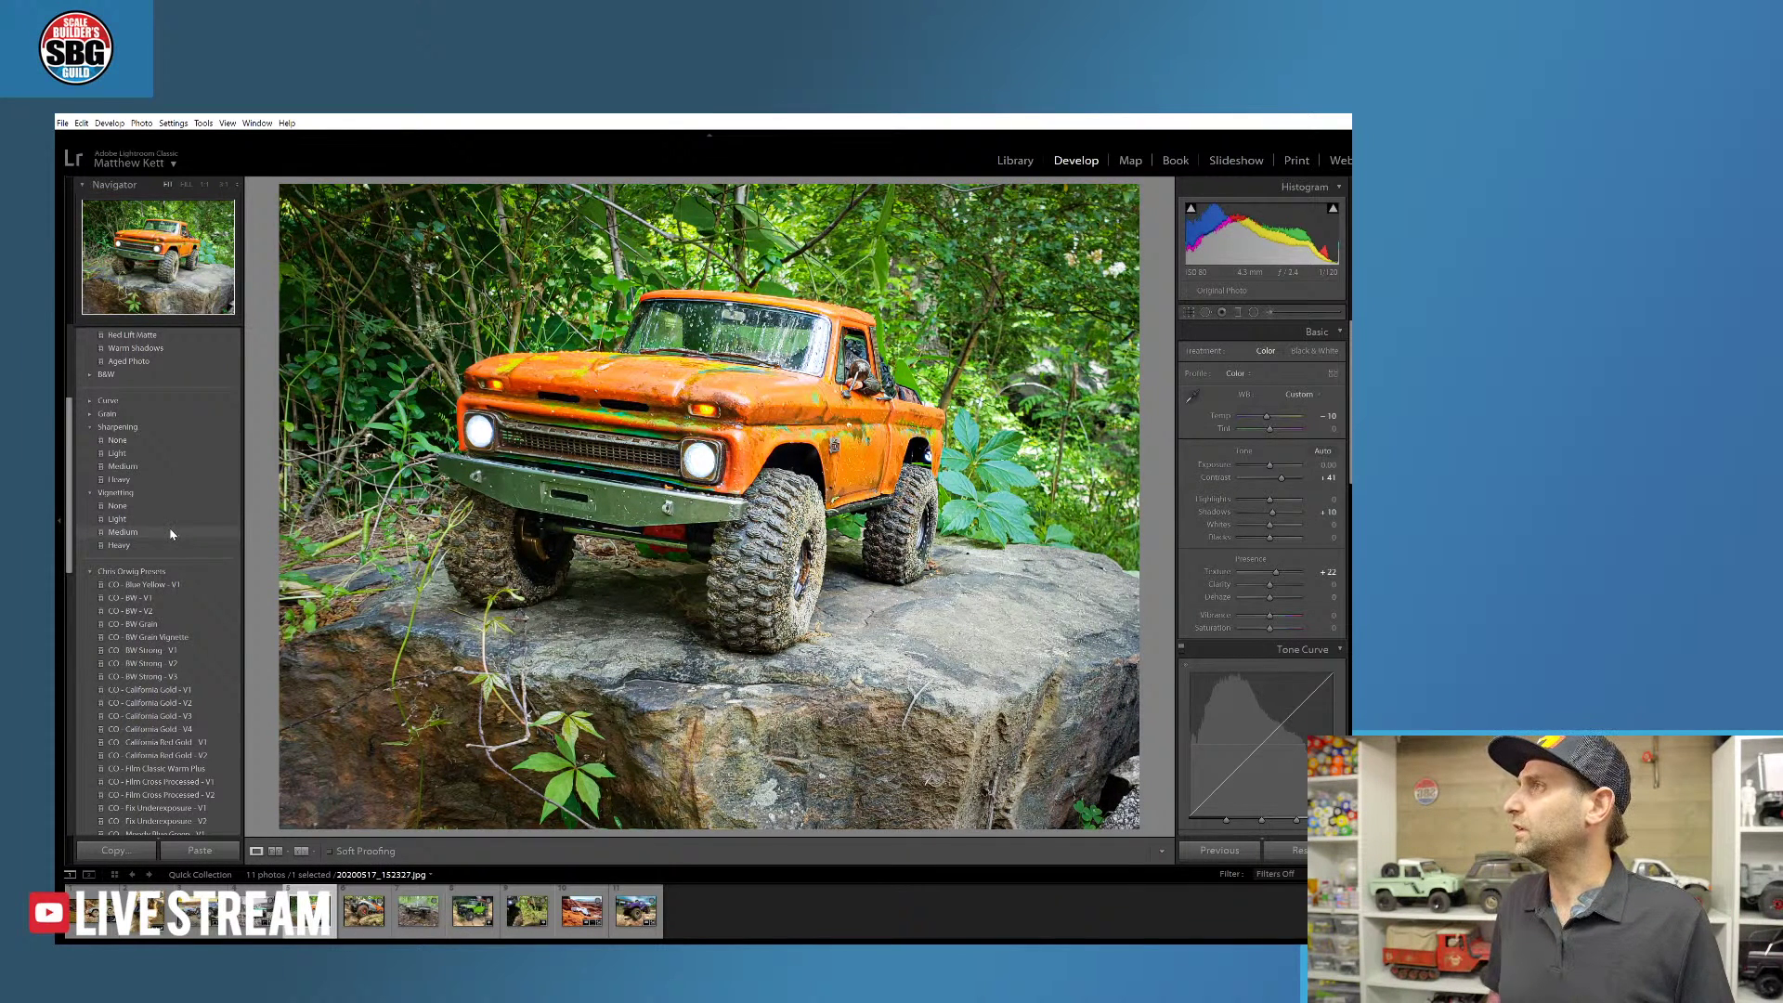
# - Apply the Medium vignetting preset and compare the result with the unedited photo
pyautogui.click(170, 534)
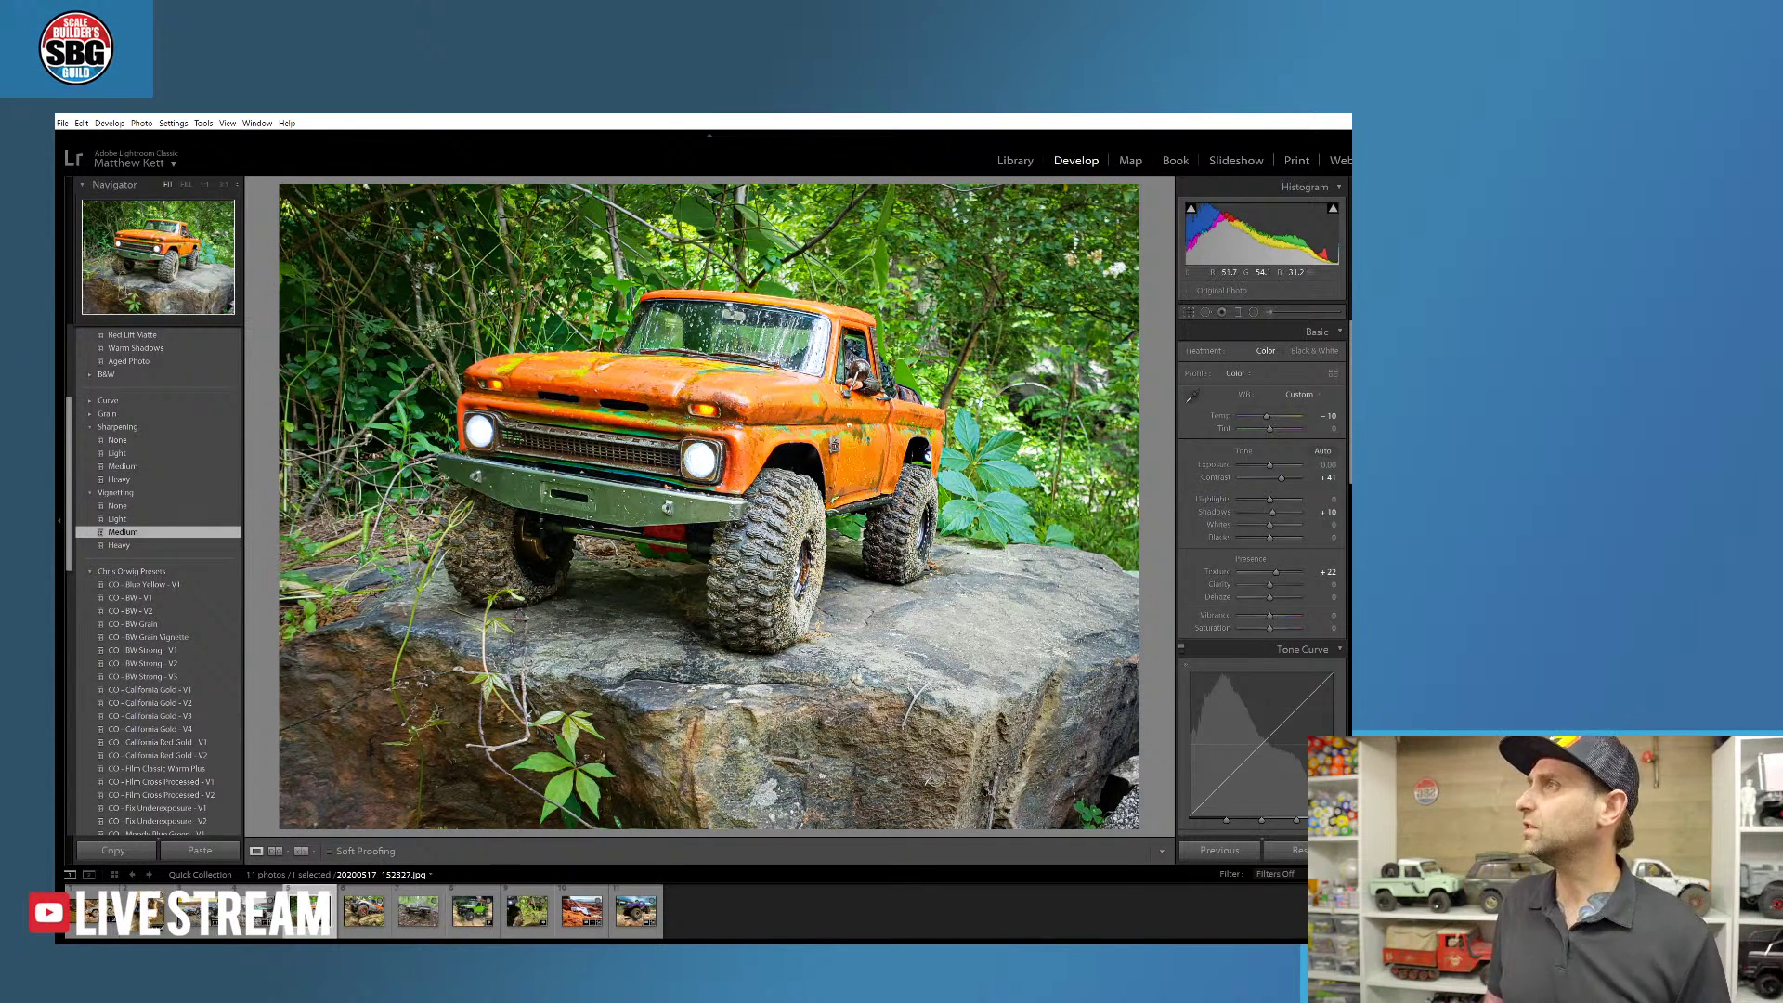
pyautogui.click(1303, 846)
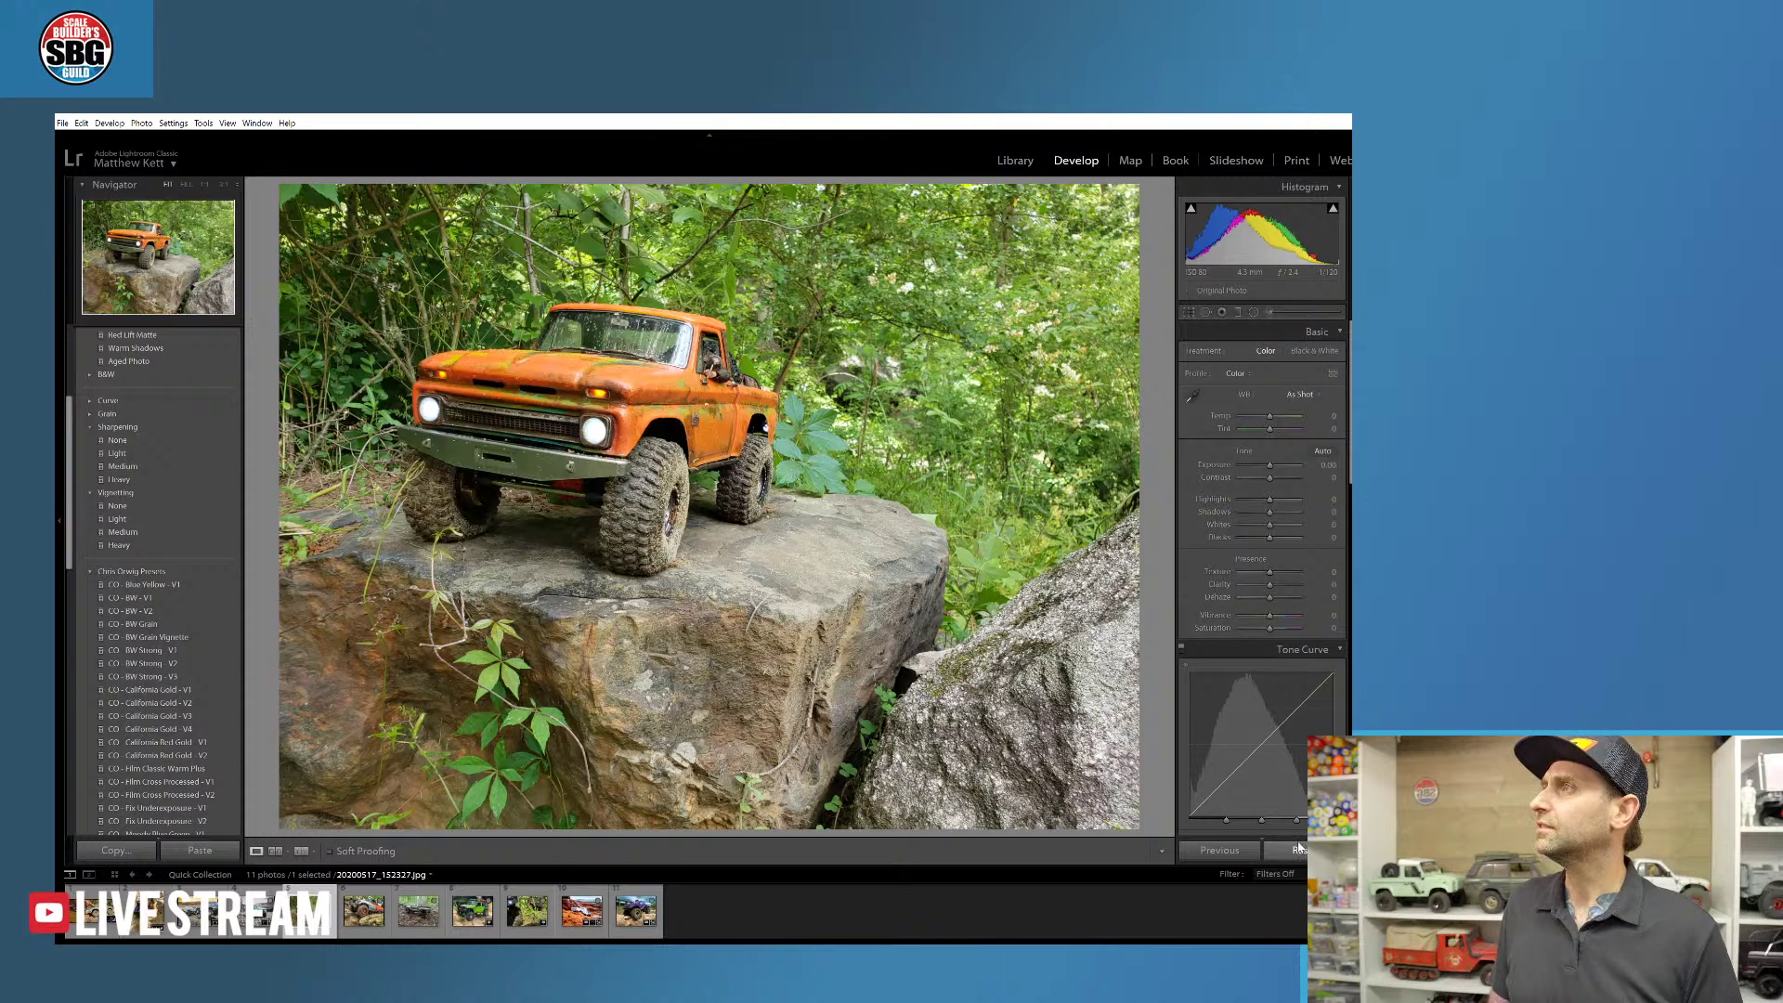
pyautogui.hotkey('ctrl', 'z')
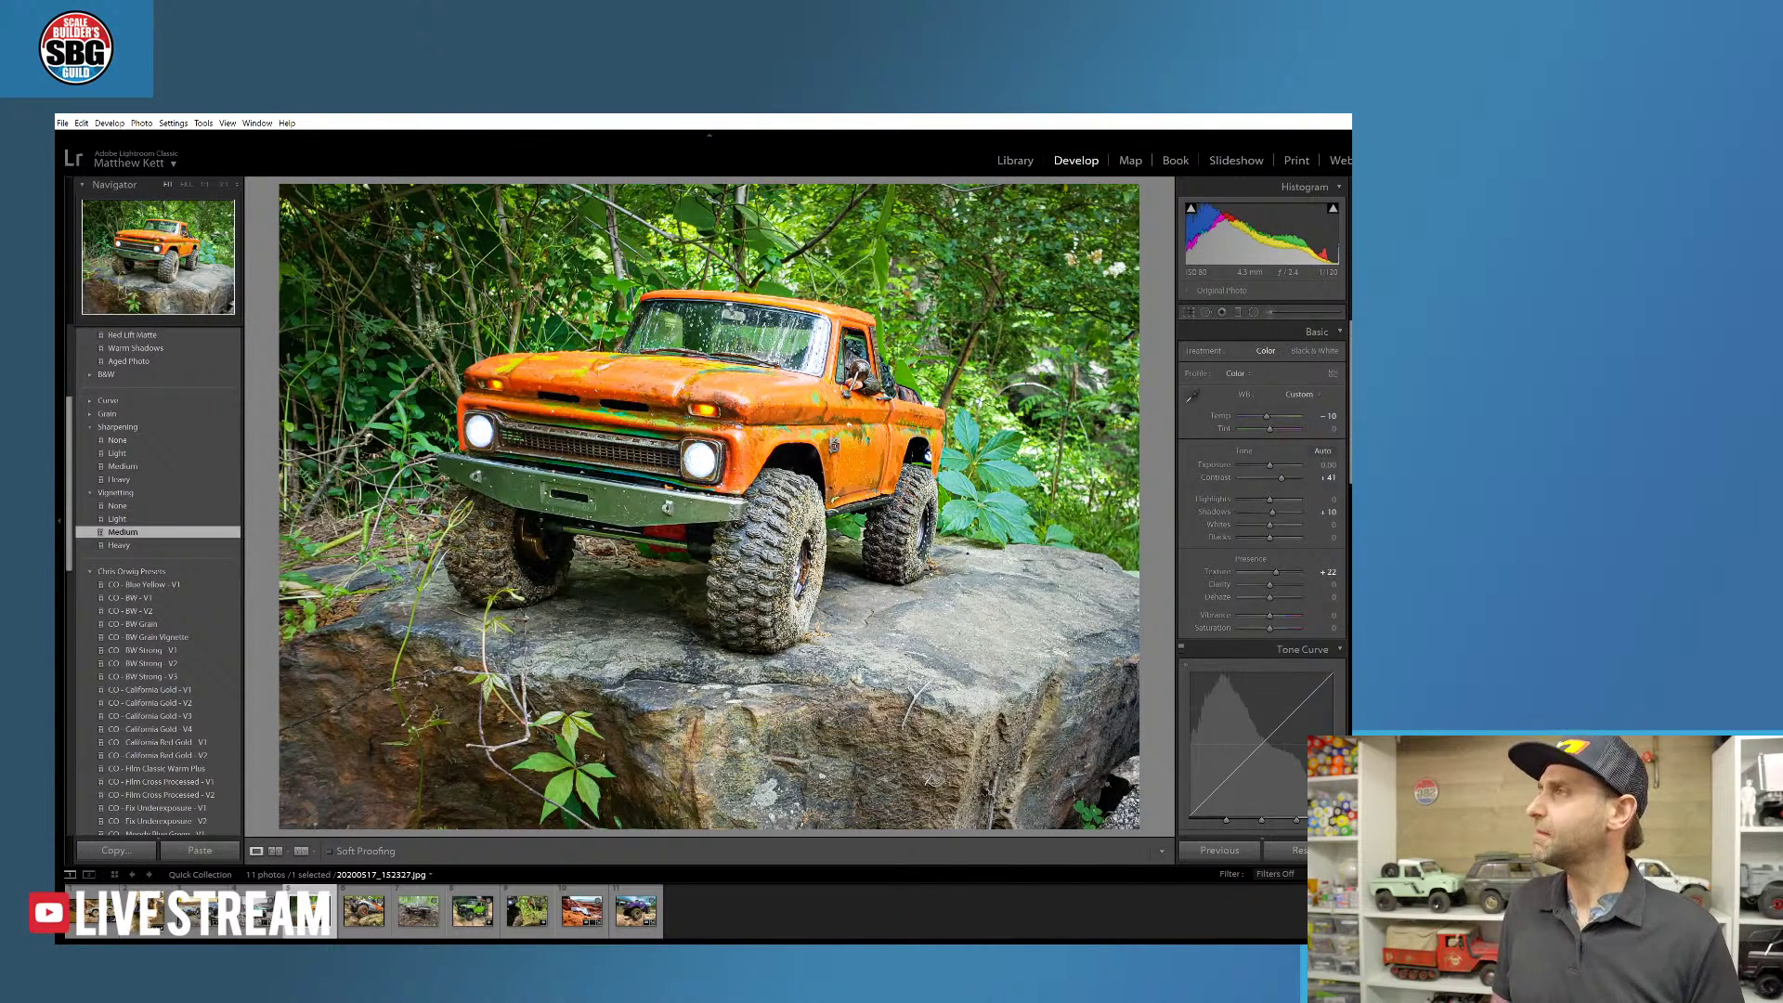
# - Adjust HSL saturation to Red +48, Orange +50, Green -47, Aqua -40, Blue +78 and Magenta +2, and restore the edits after comparing
pyautogui.scroll(-5, 1215, 703)
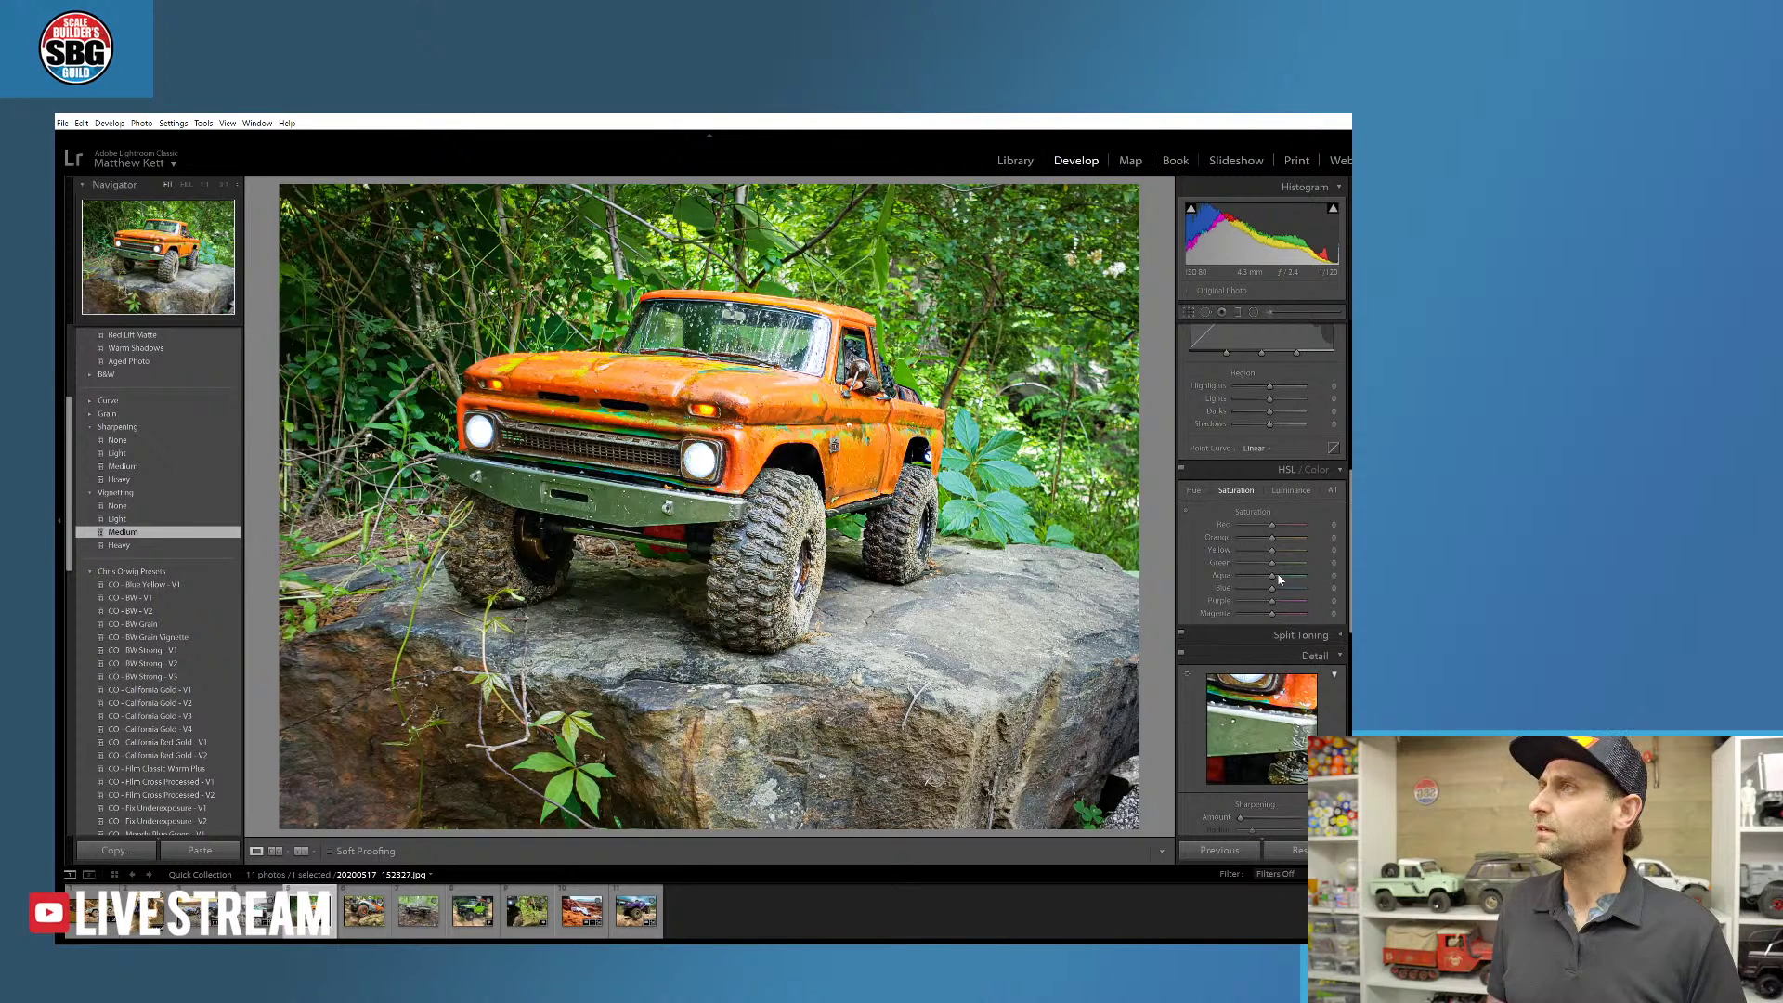
pyautogui.moveTo(1272, 537); pyautogui.dragTo(1289, 537)
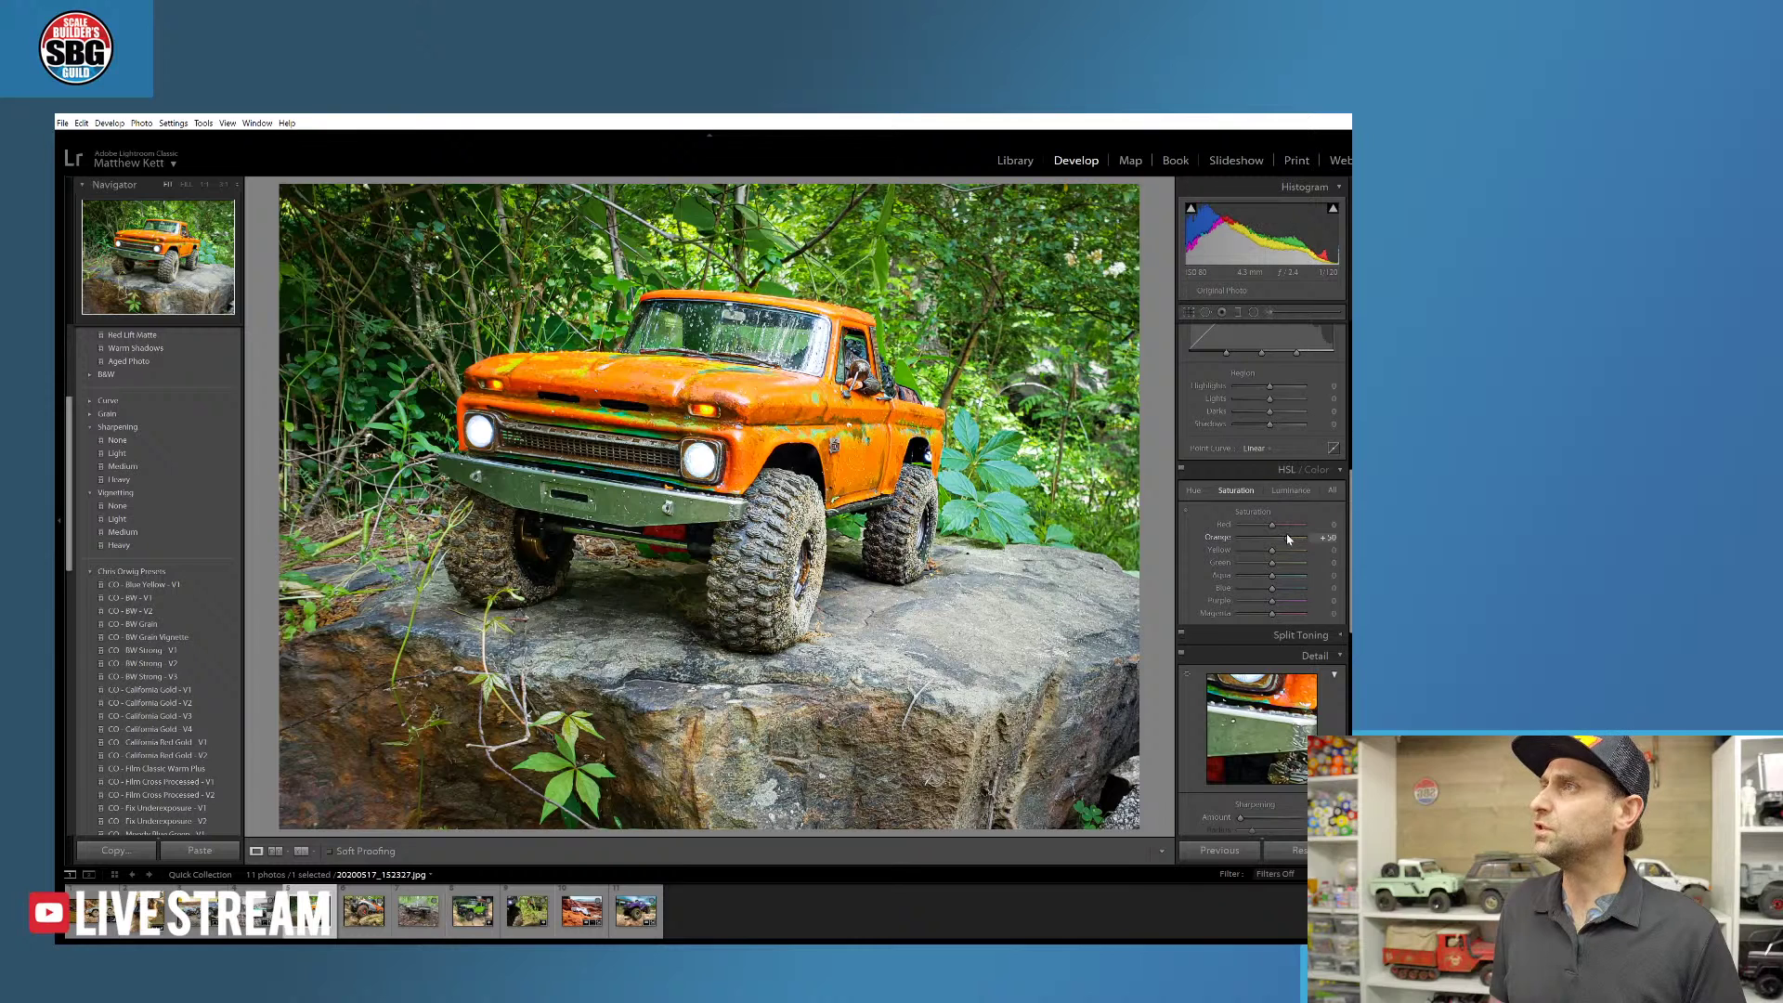
pyautogui.moveTo(1272, 524); pyautogui.dragTo(1258, 567)
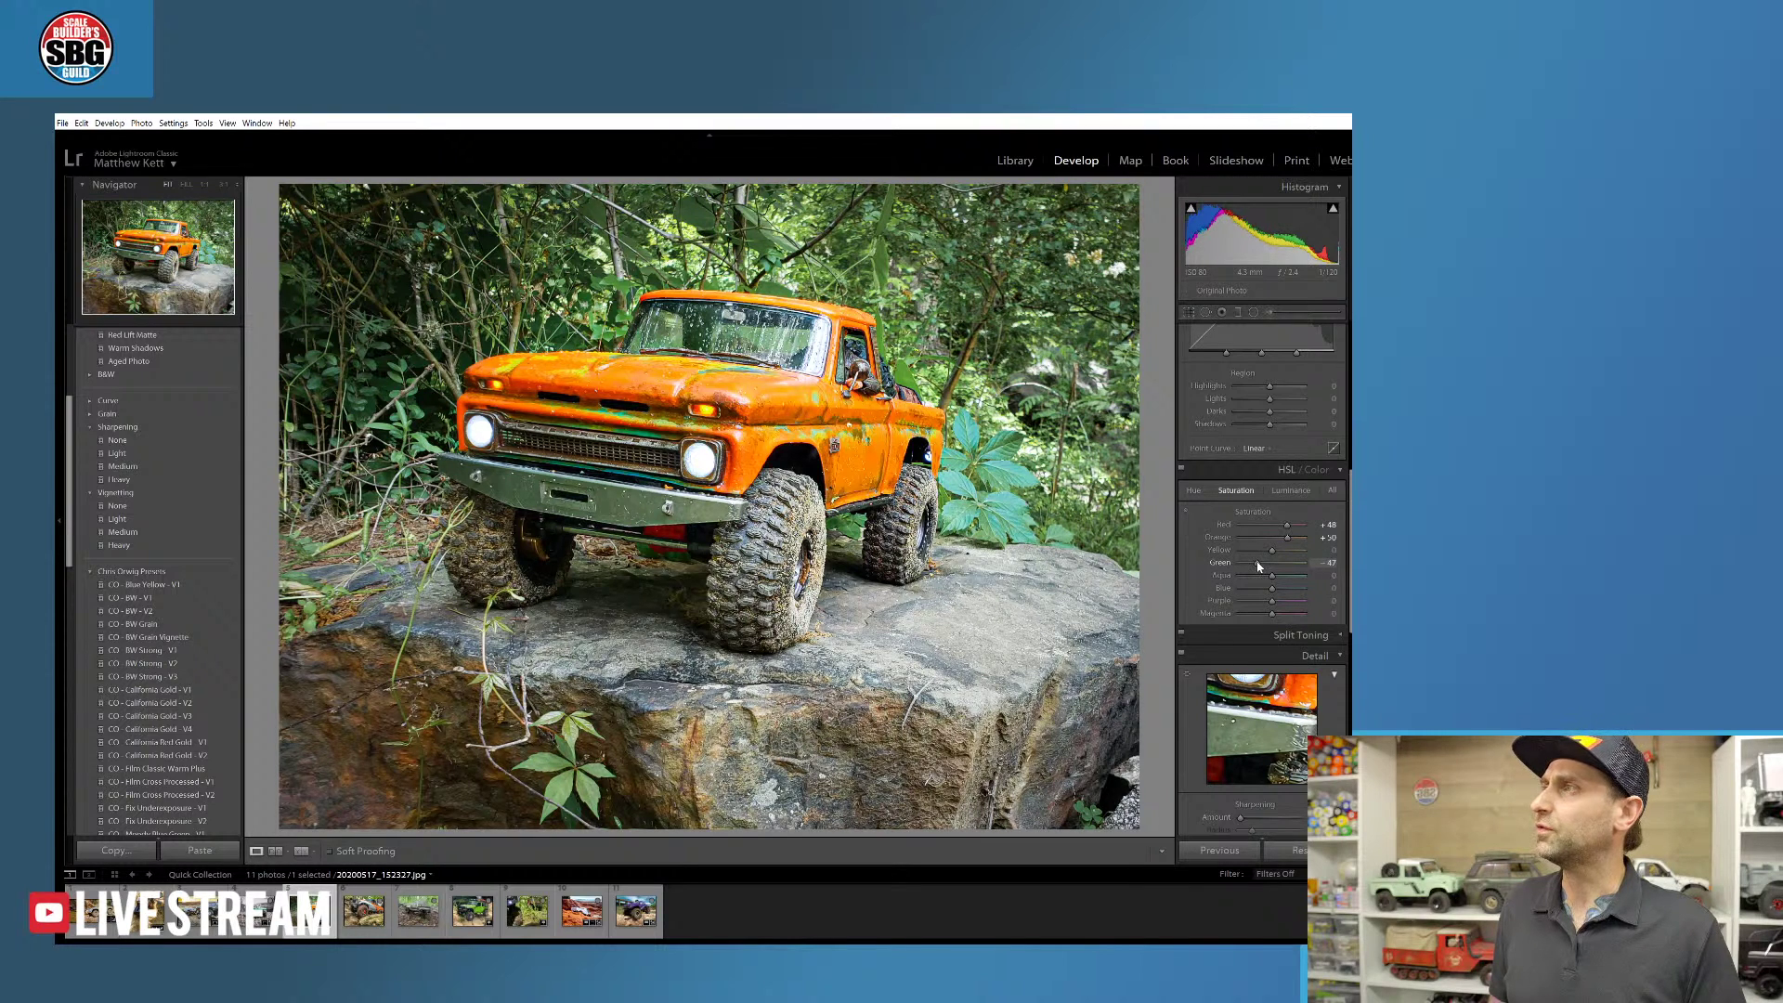
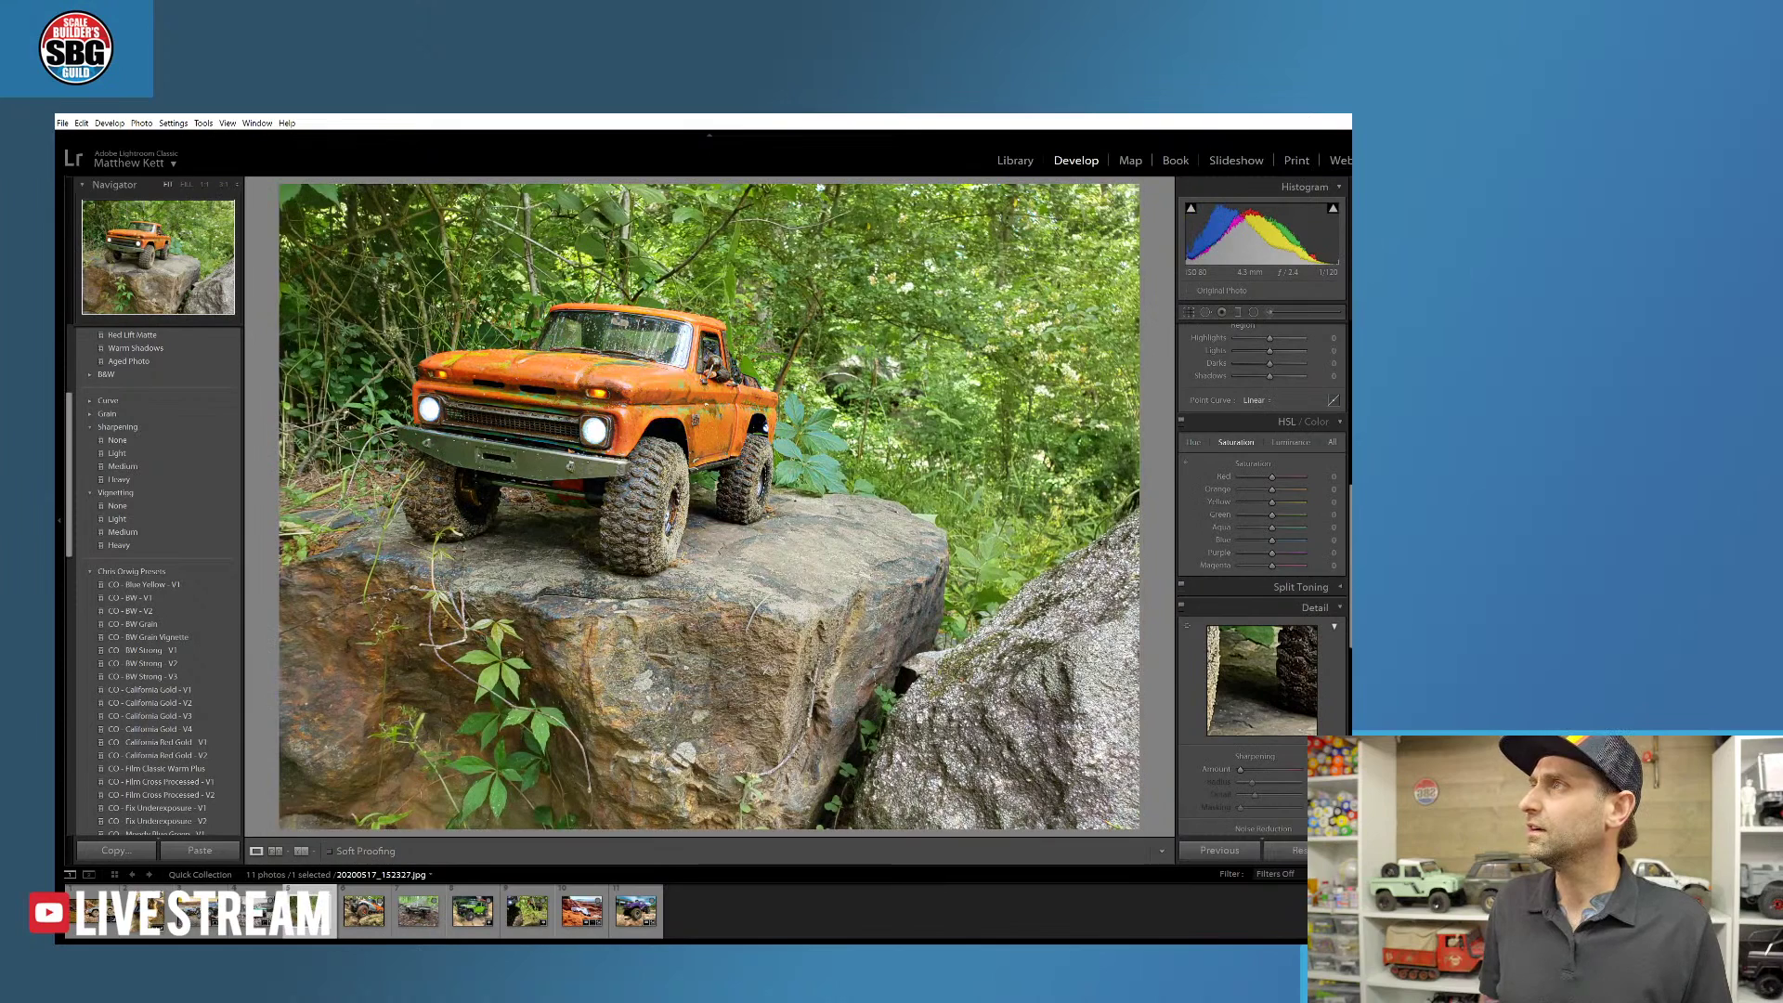
pyautogui.hotkey('ctrl', 'z')
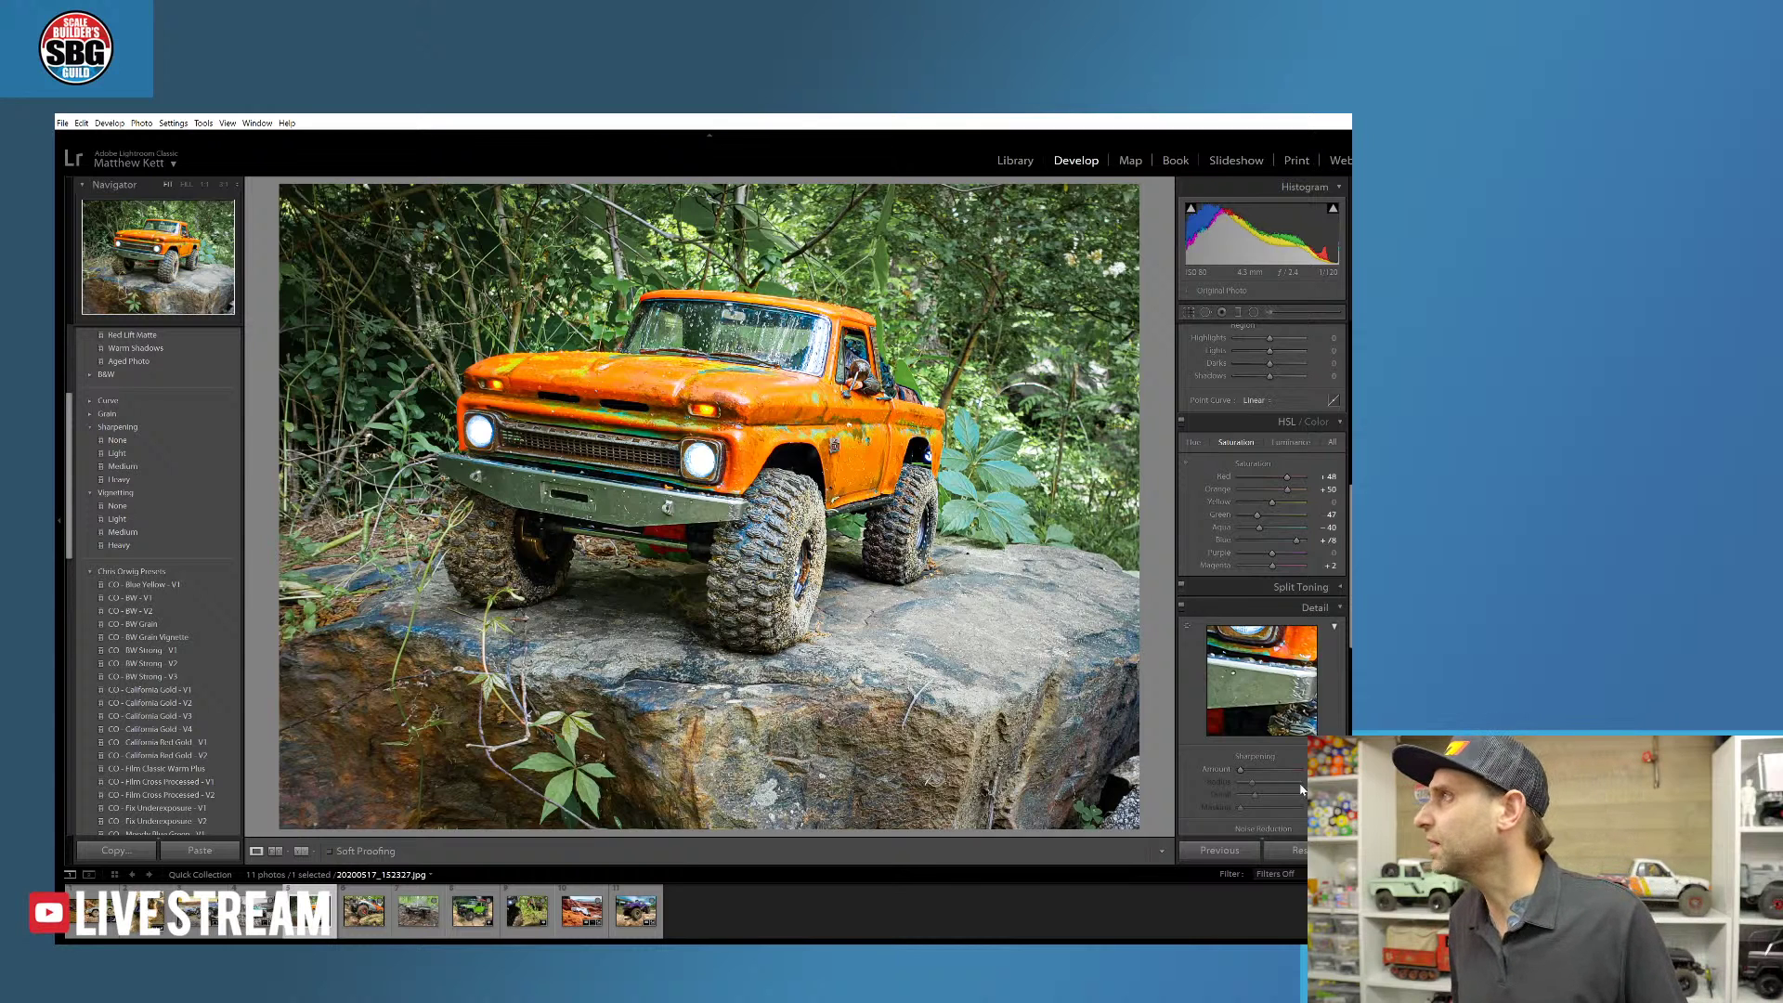
# - Add a small radial filter over the truck's headlight nearest the front wheel and invert its mask
pyautogui.click(1254, 312)
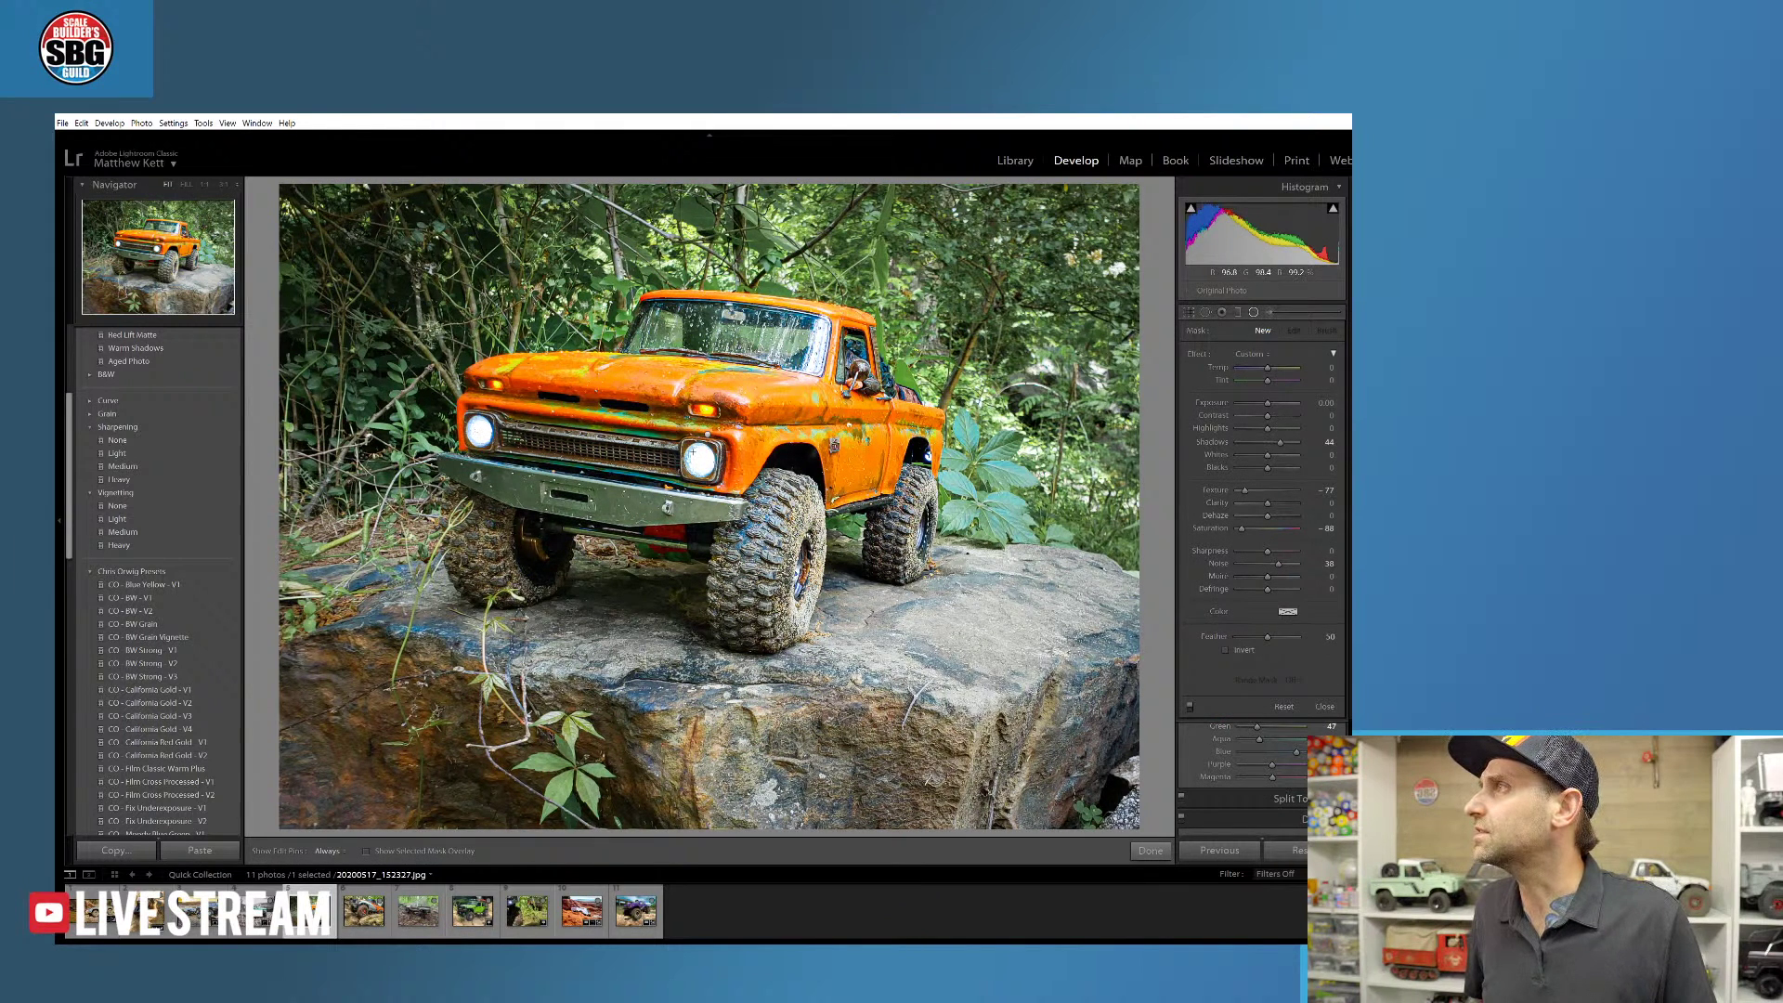
pyautogui.click(695, 452)
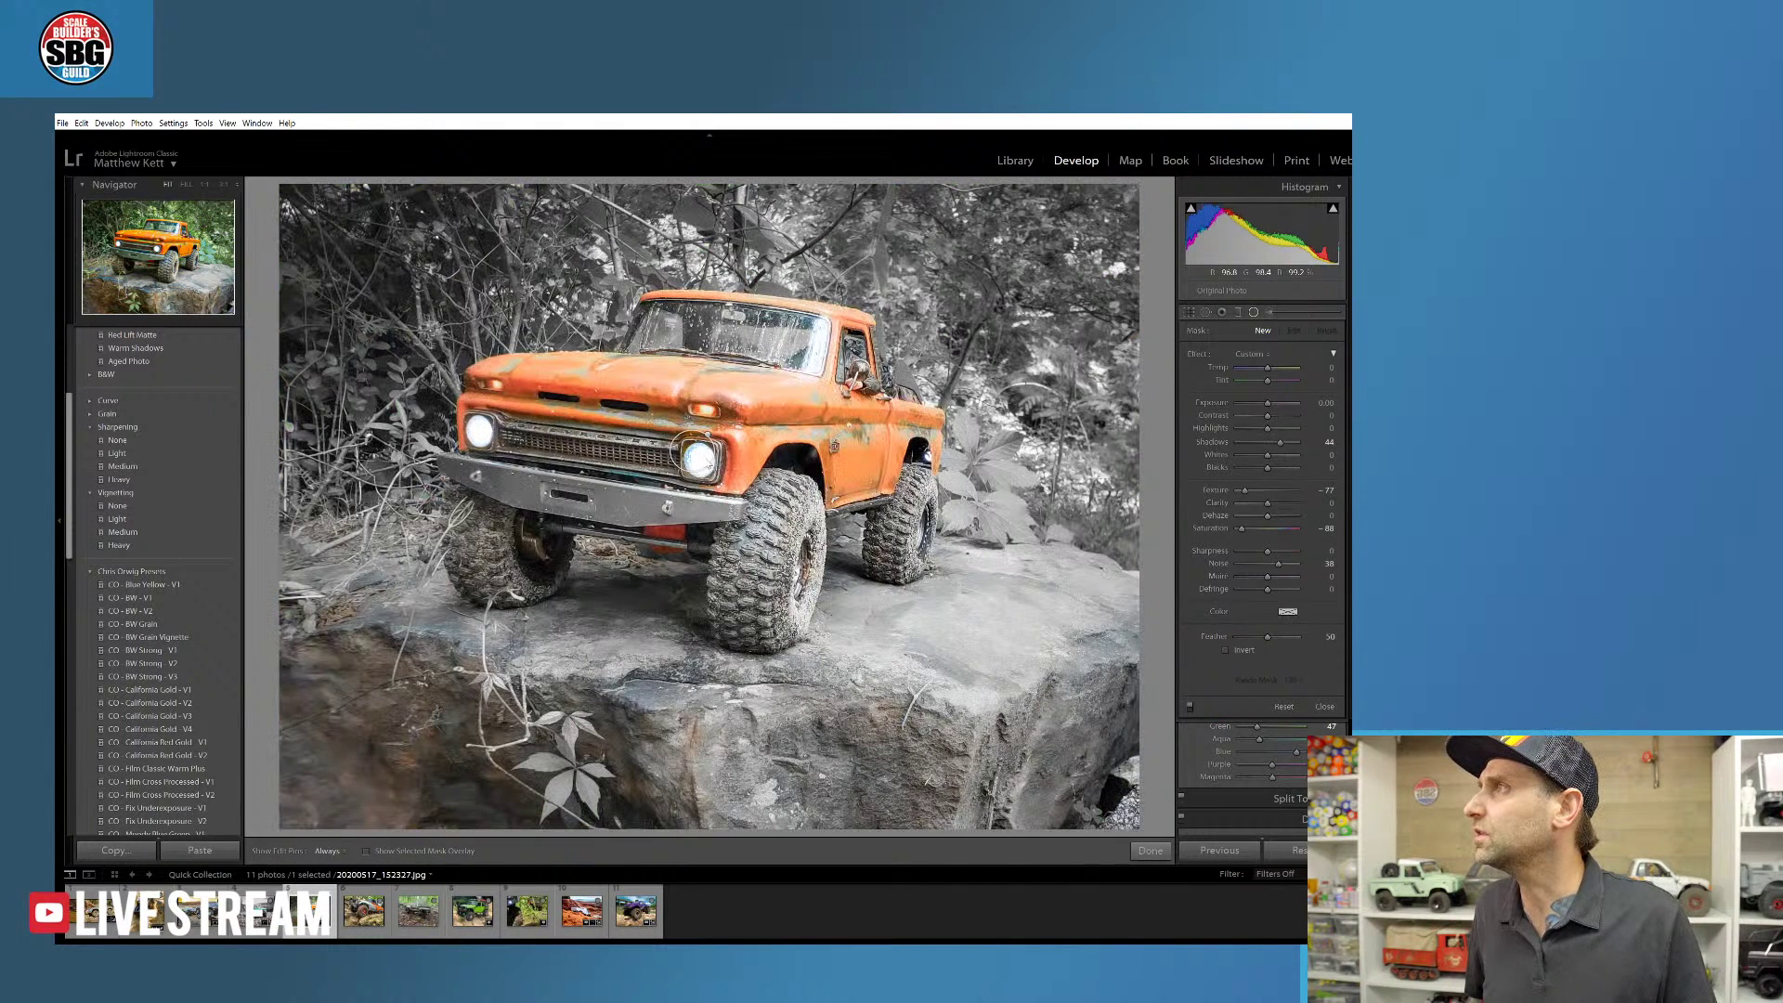
pyautogui.moveTo(706, 464); pyautogui.dragTo(703, 459)
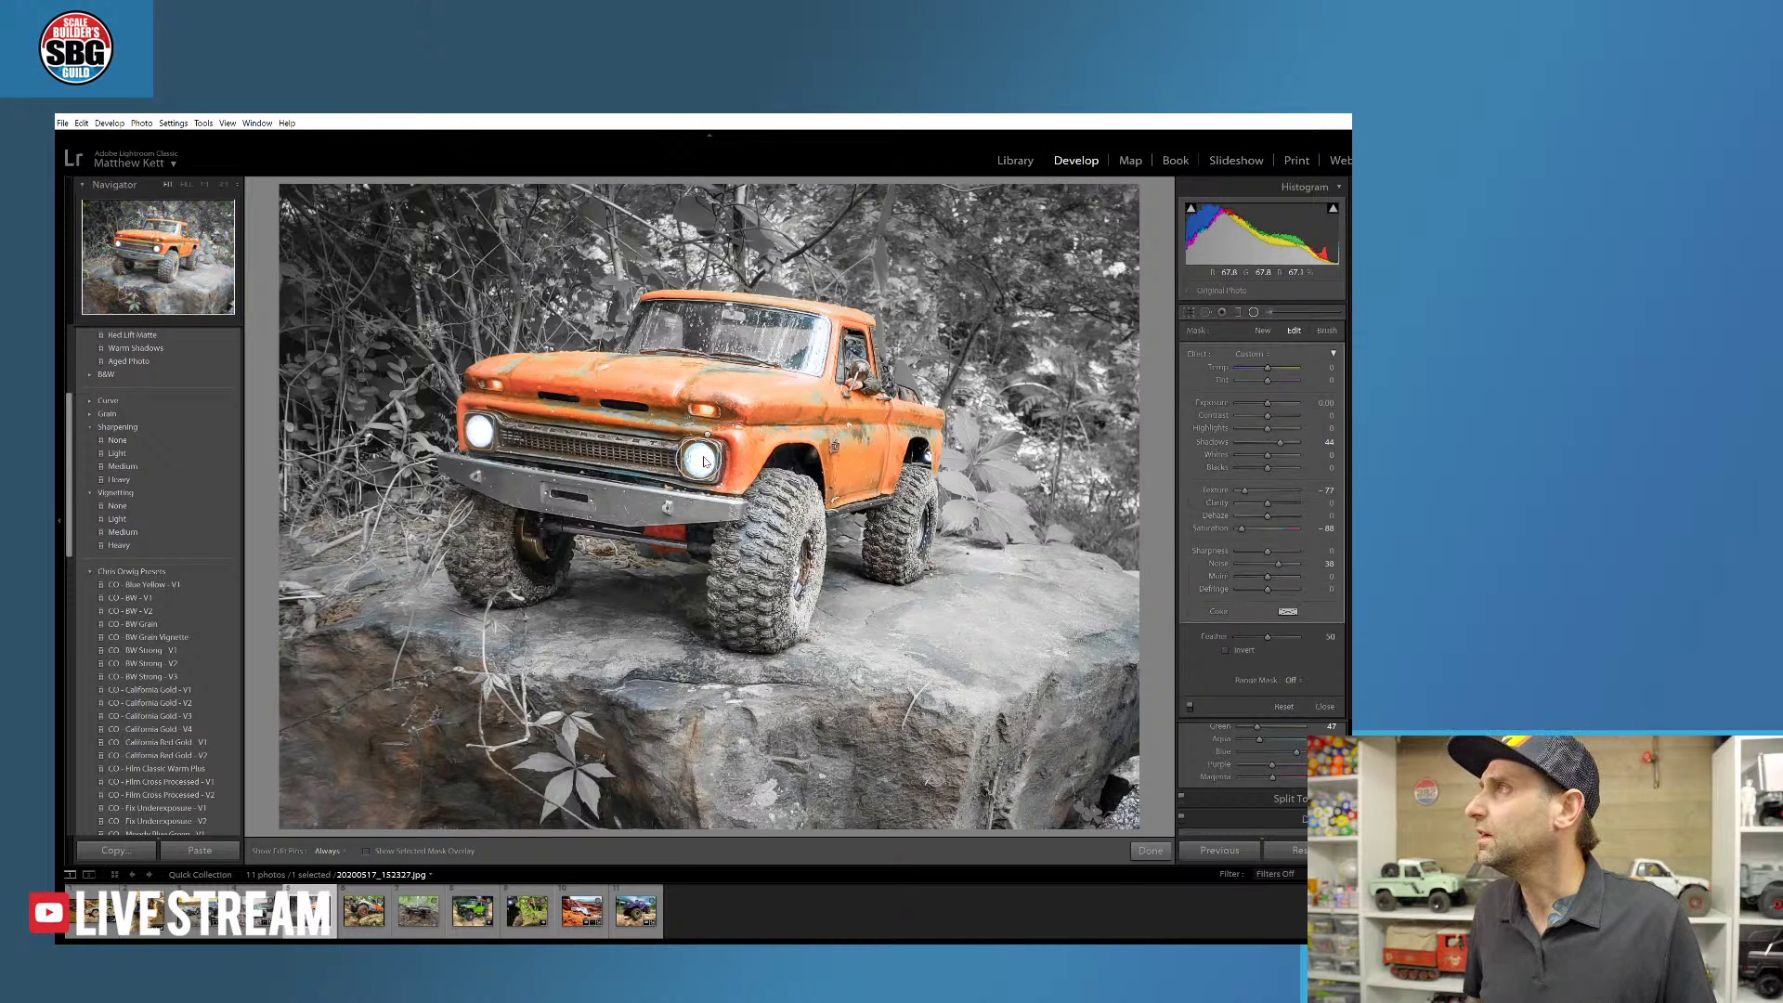
pyautogui.click(1226, 651)
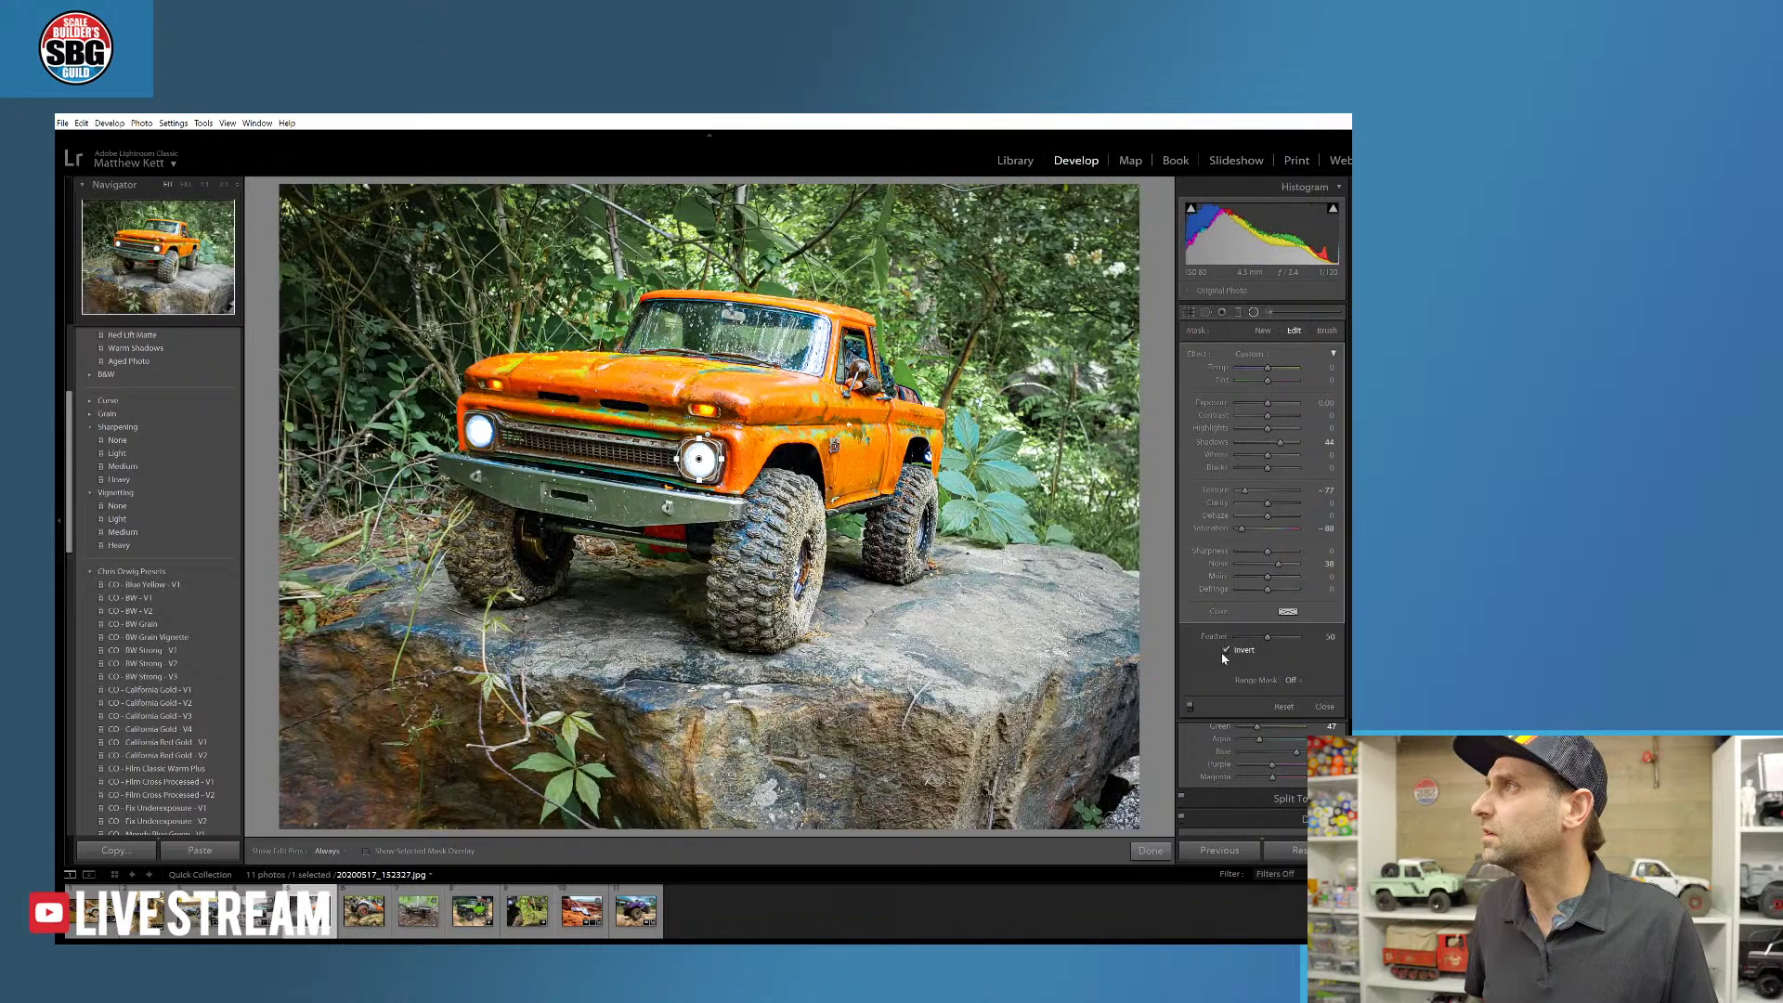
# - Warm the headlight filter's Temp and set Tint to 5, Exposure to 0.34, Contrast to -52 and Highlights to -100
pyautogui.moveTo(1267, 407)
pyautogui.mouseDown()
pyautogui.moveTo(1248, 406)
pyautogui.moveTo(1273, 412)
pyautogui.mouseUp()
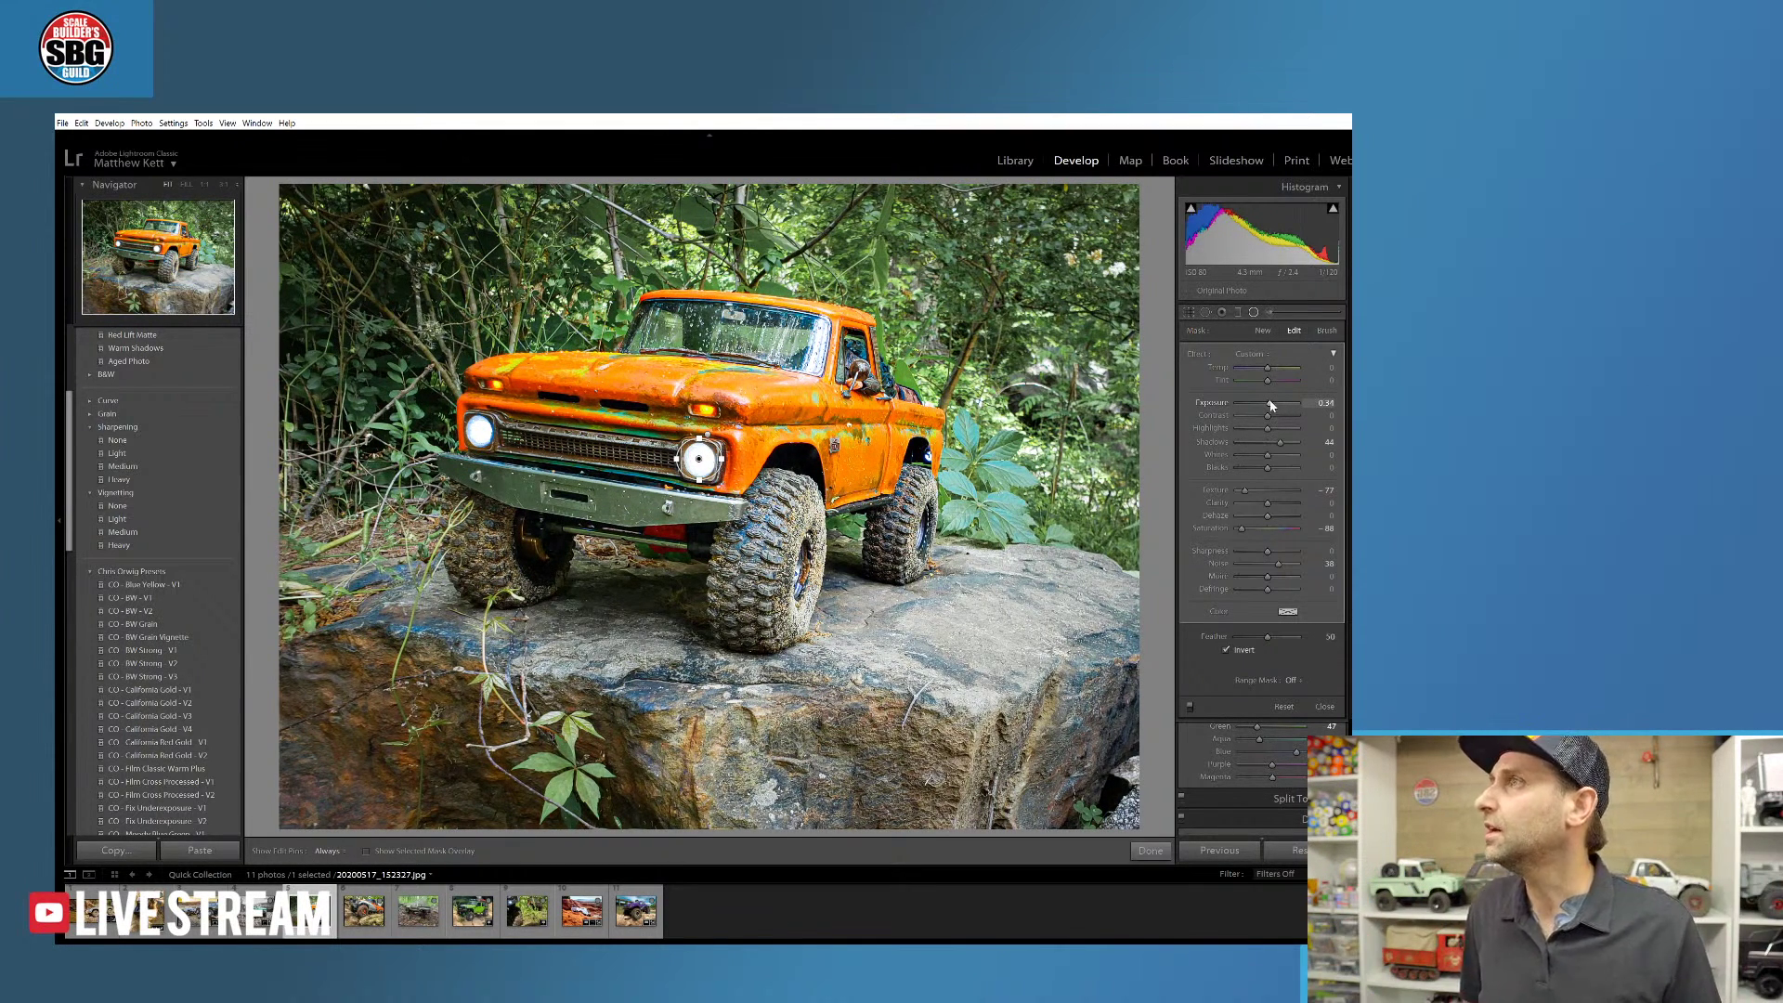
pyautogui.moveTo(1283, 367); pyautogui.dragTo(1292, 366)
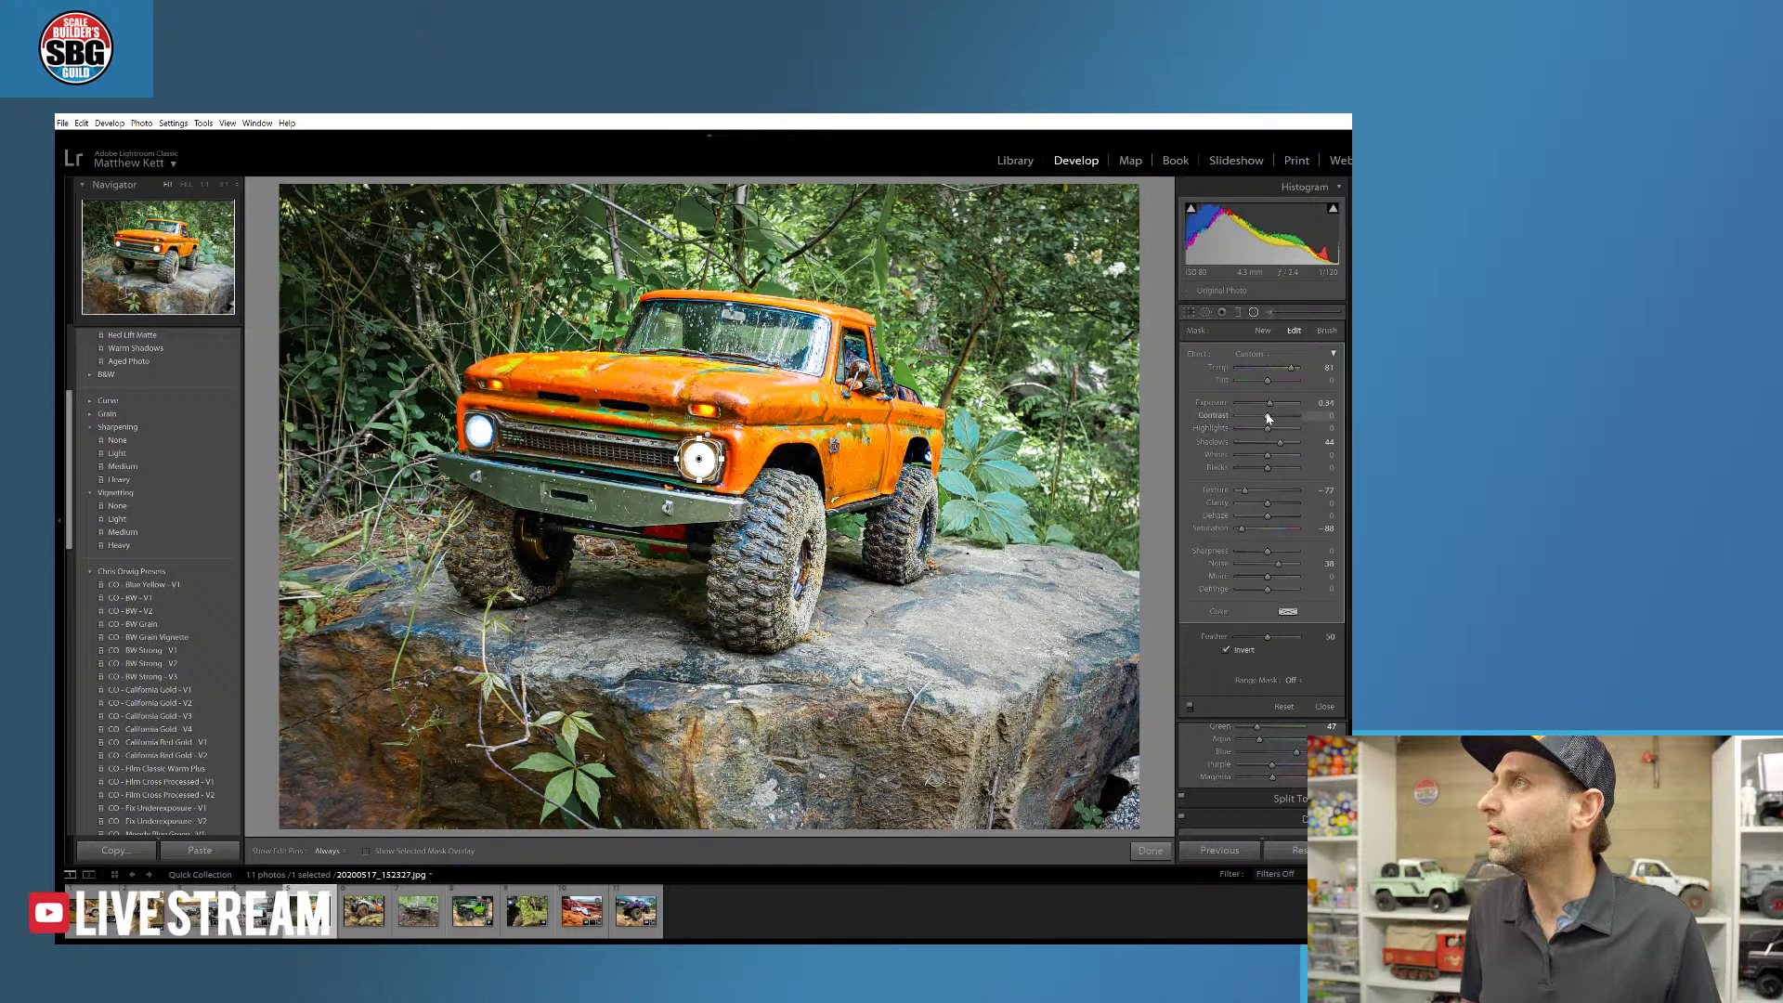
pyautogui.moveTo(1268, 416); pyautogui.dragTo(1245, 416)
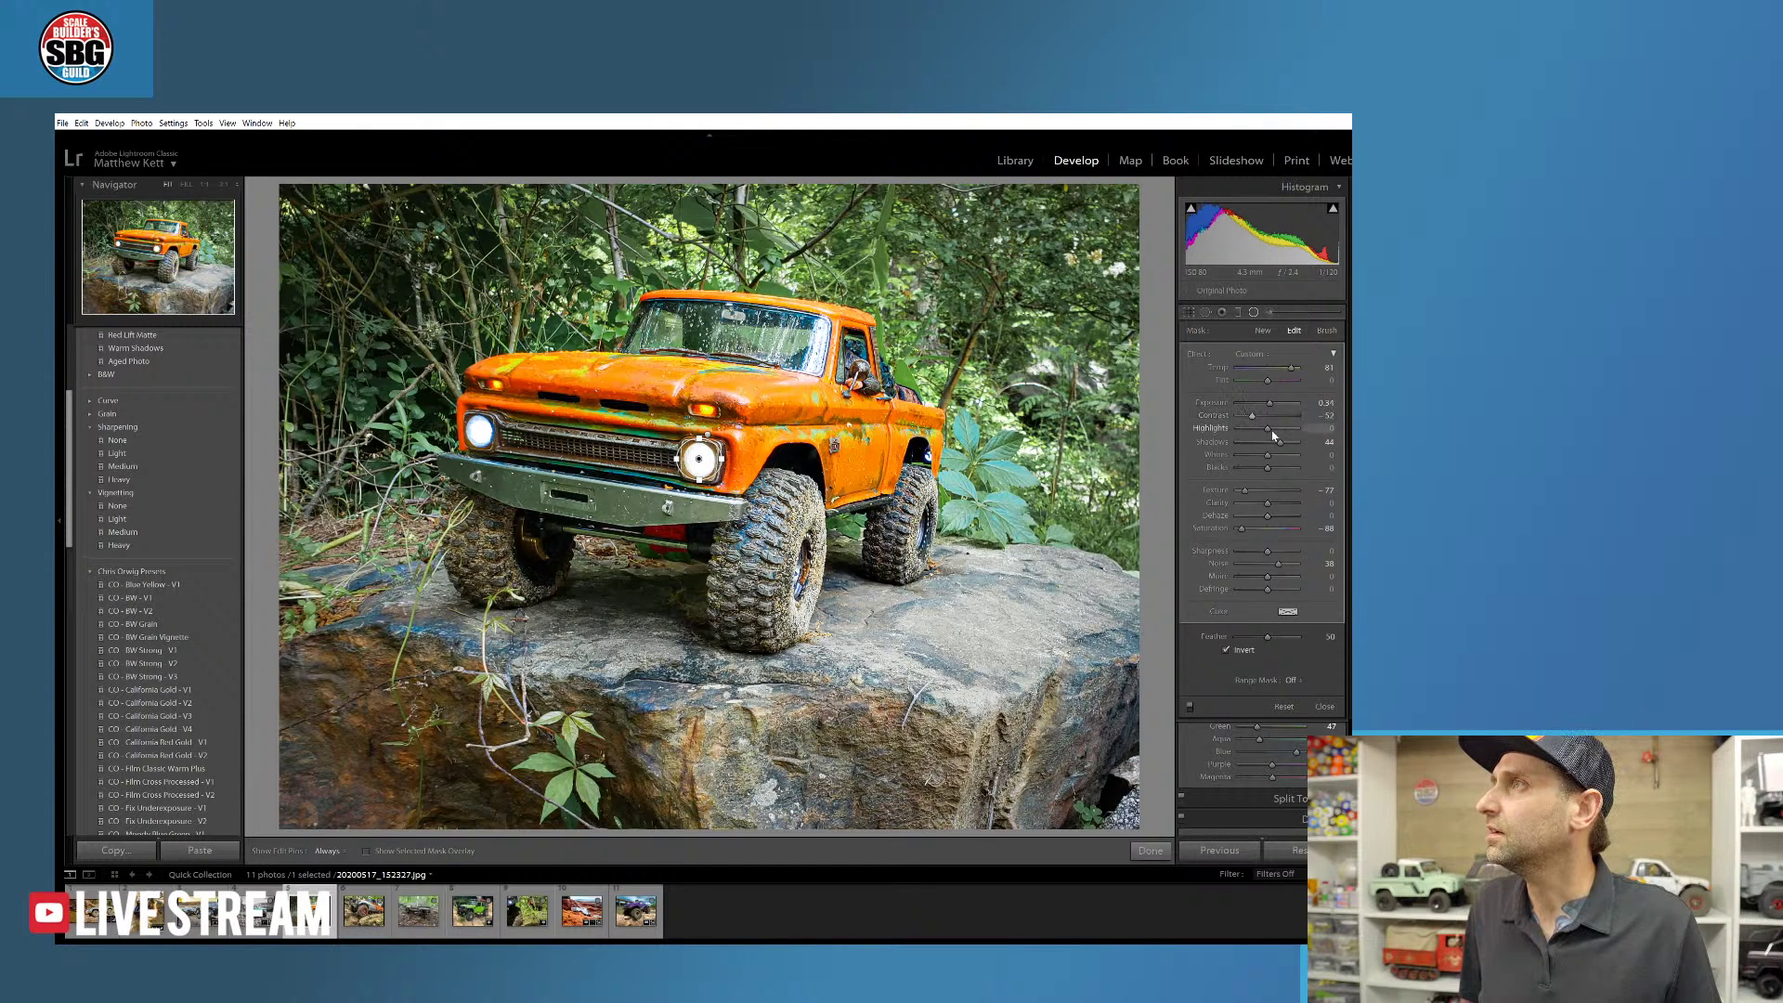
pyautogui.moveTo(1267, 428)
pyautogui.mouseDown()
pyautogui.moveTo(1285, 428)
pyautogui.moveTo(1236, 427)
pyautogui.mouseUp()
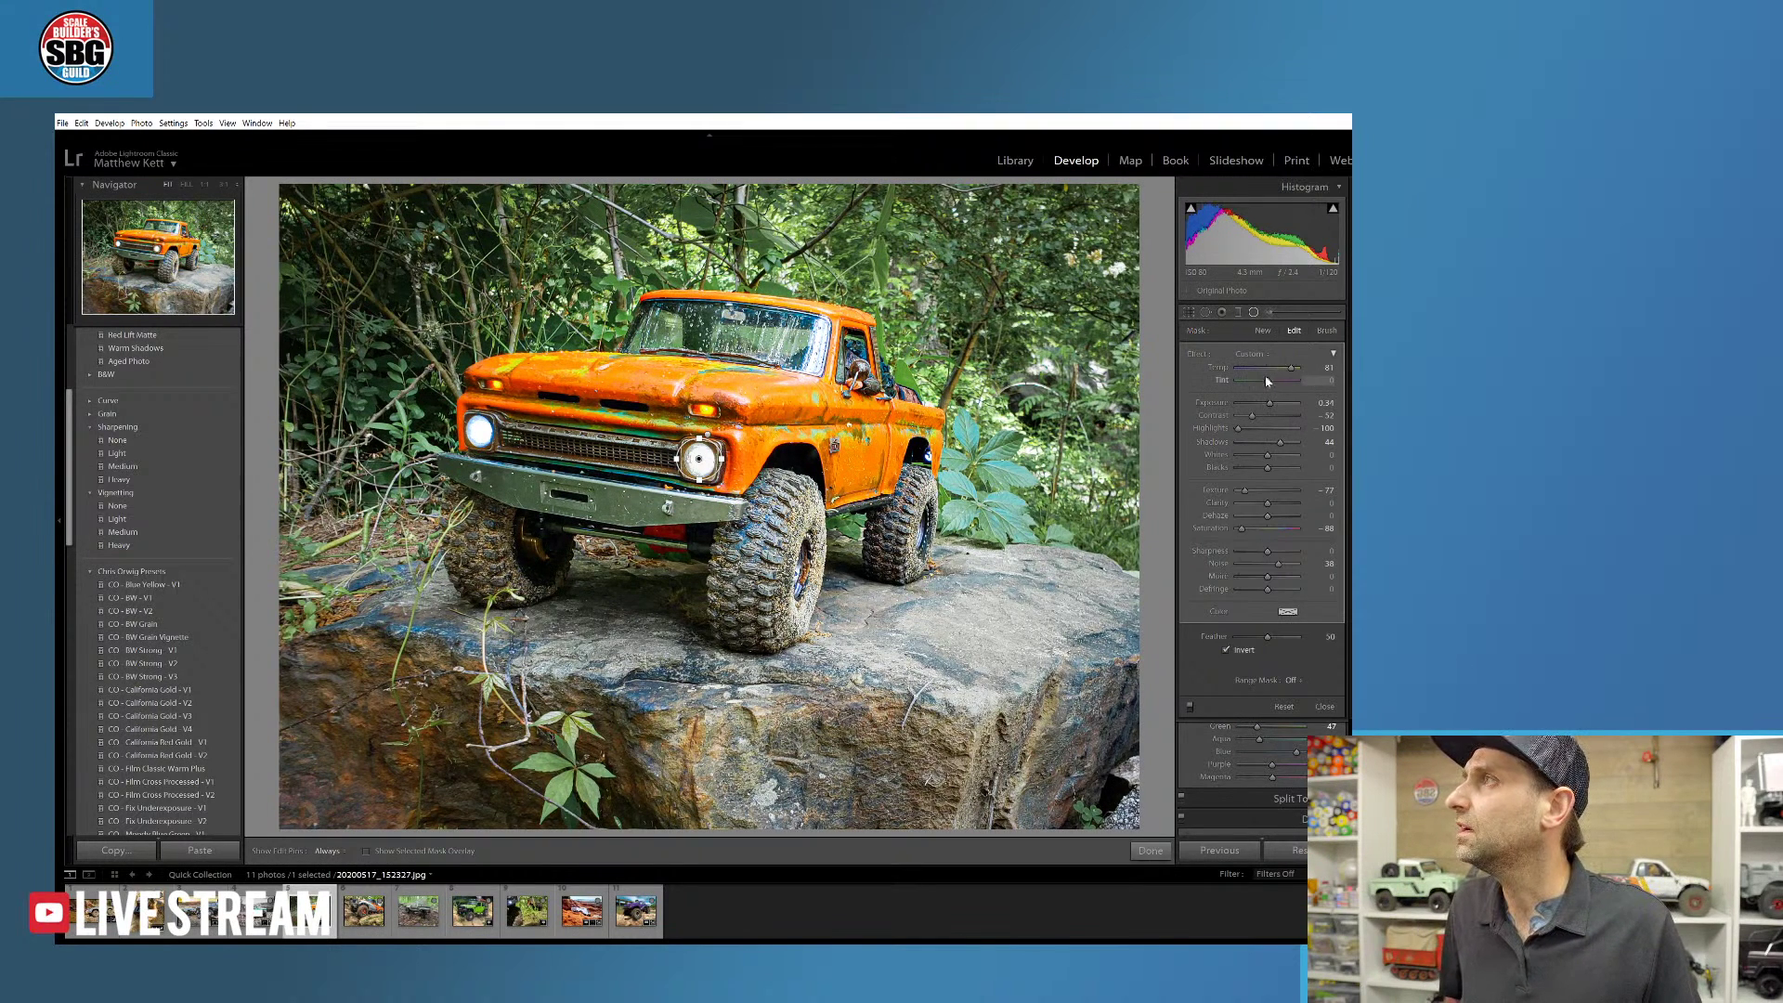
pyautogui.moveTo(1240, 382); pyautogui.dragTo(1256, 384)
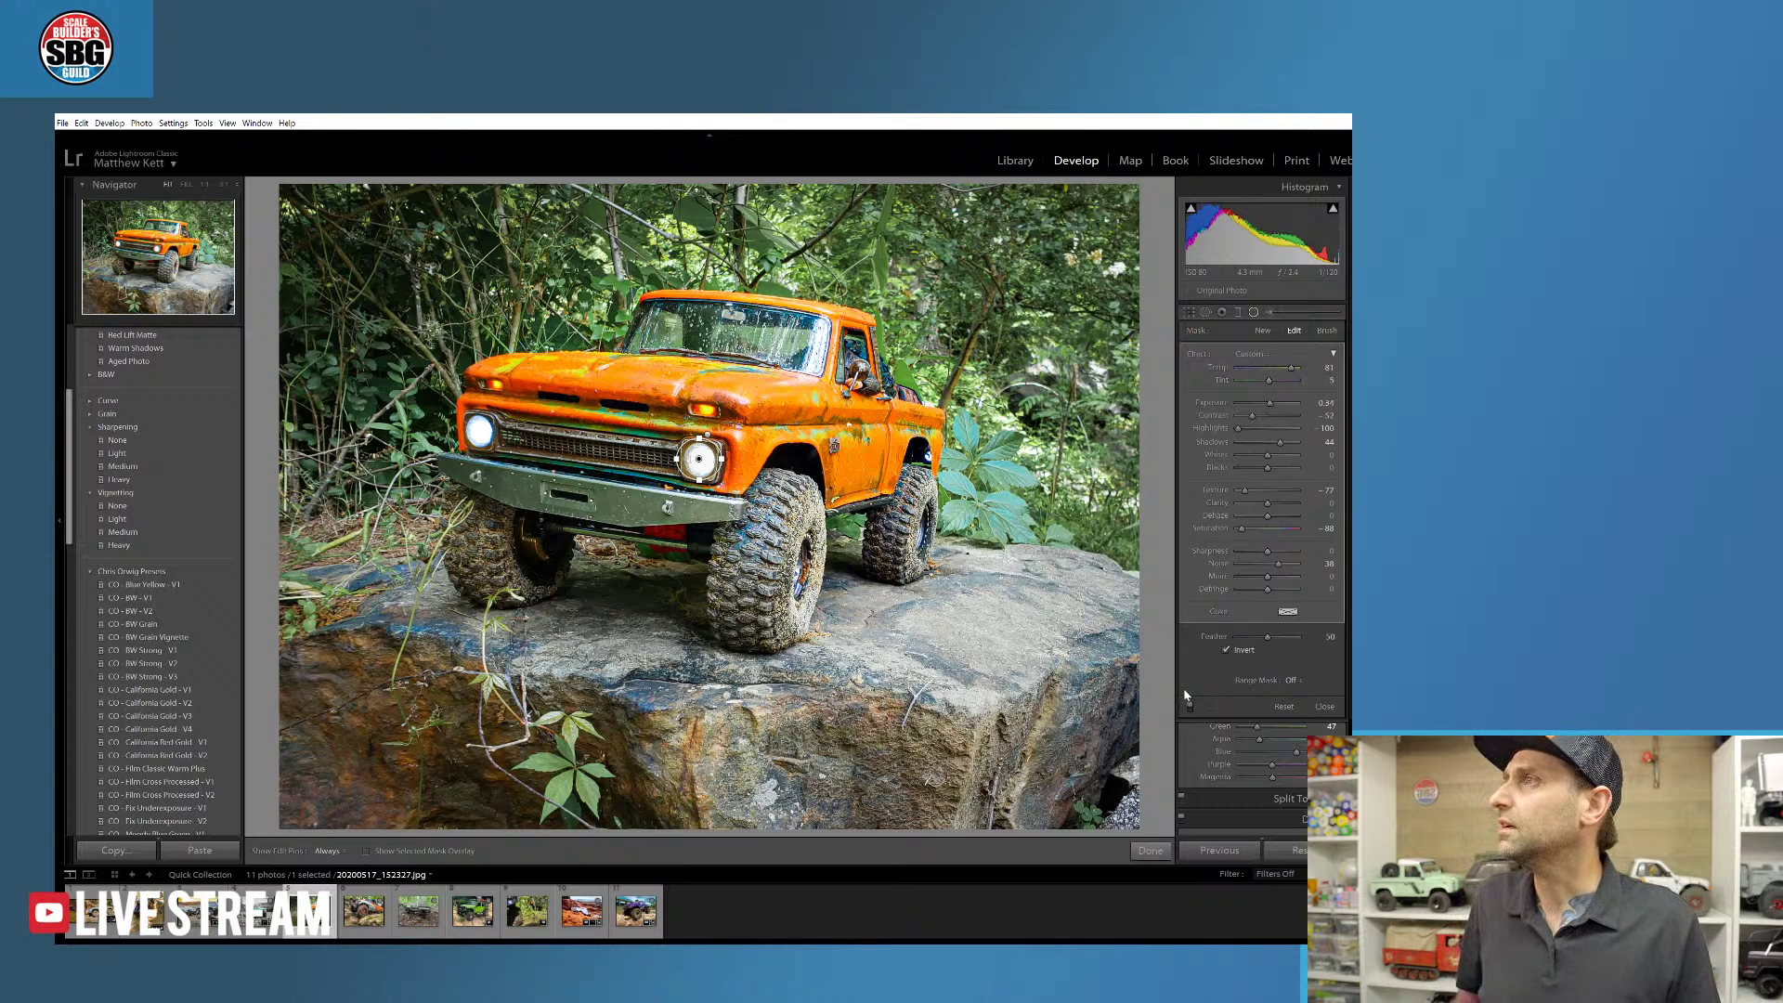
# - Soften the headlight filter with Sharpness -64 and Clarity -86, and raise its Temp to 100
pyautogui.scroll(-2, 1205, 736)
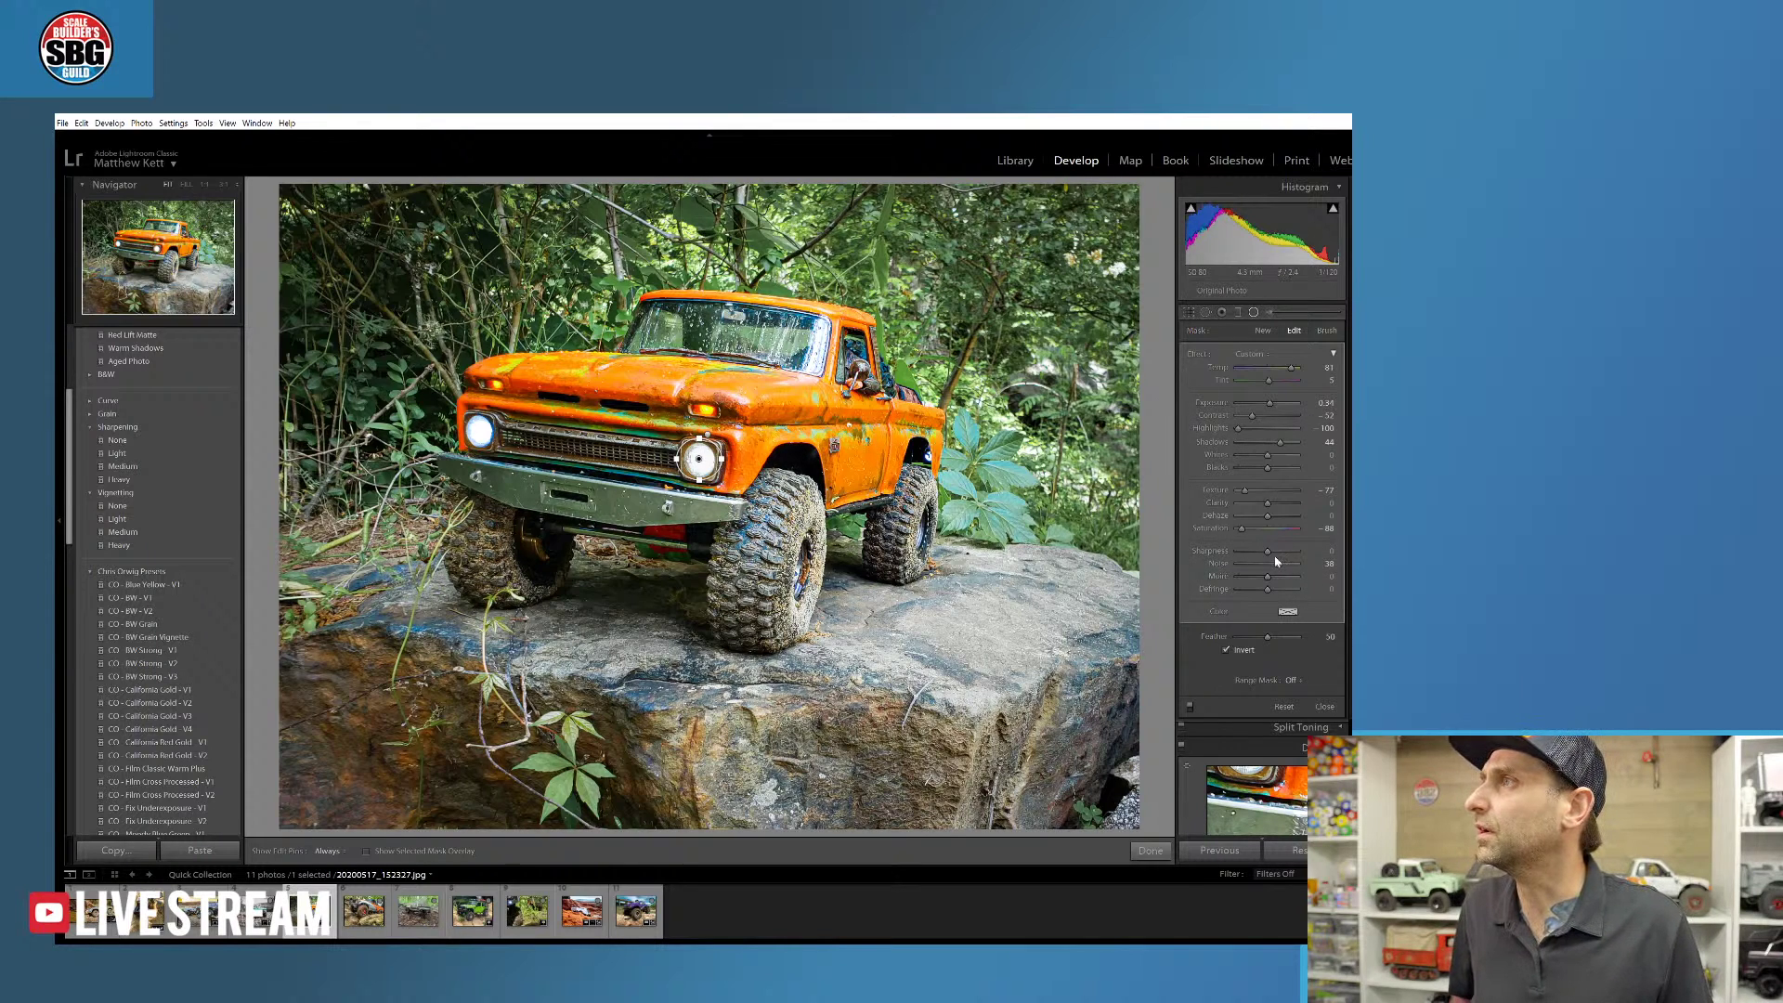
pyautogui.moveTo(1289, 555); pyautogui.dragTo(1243, 504)
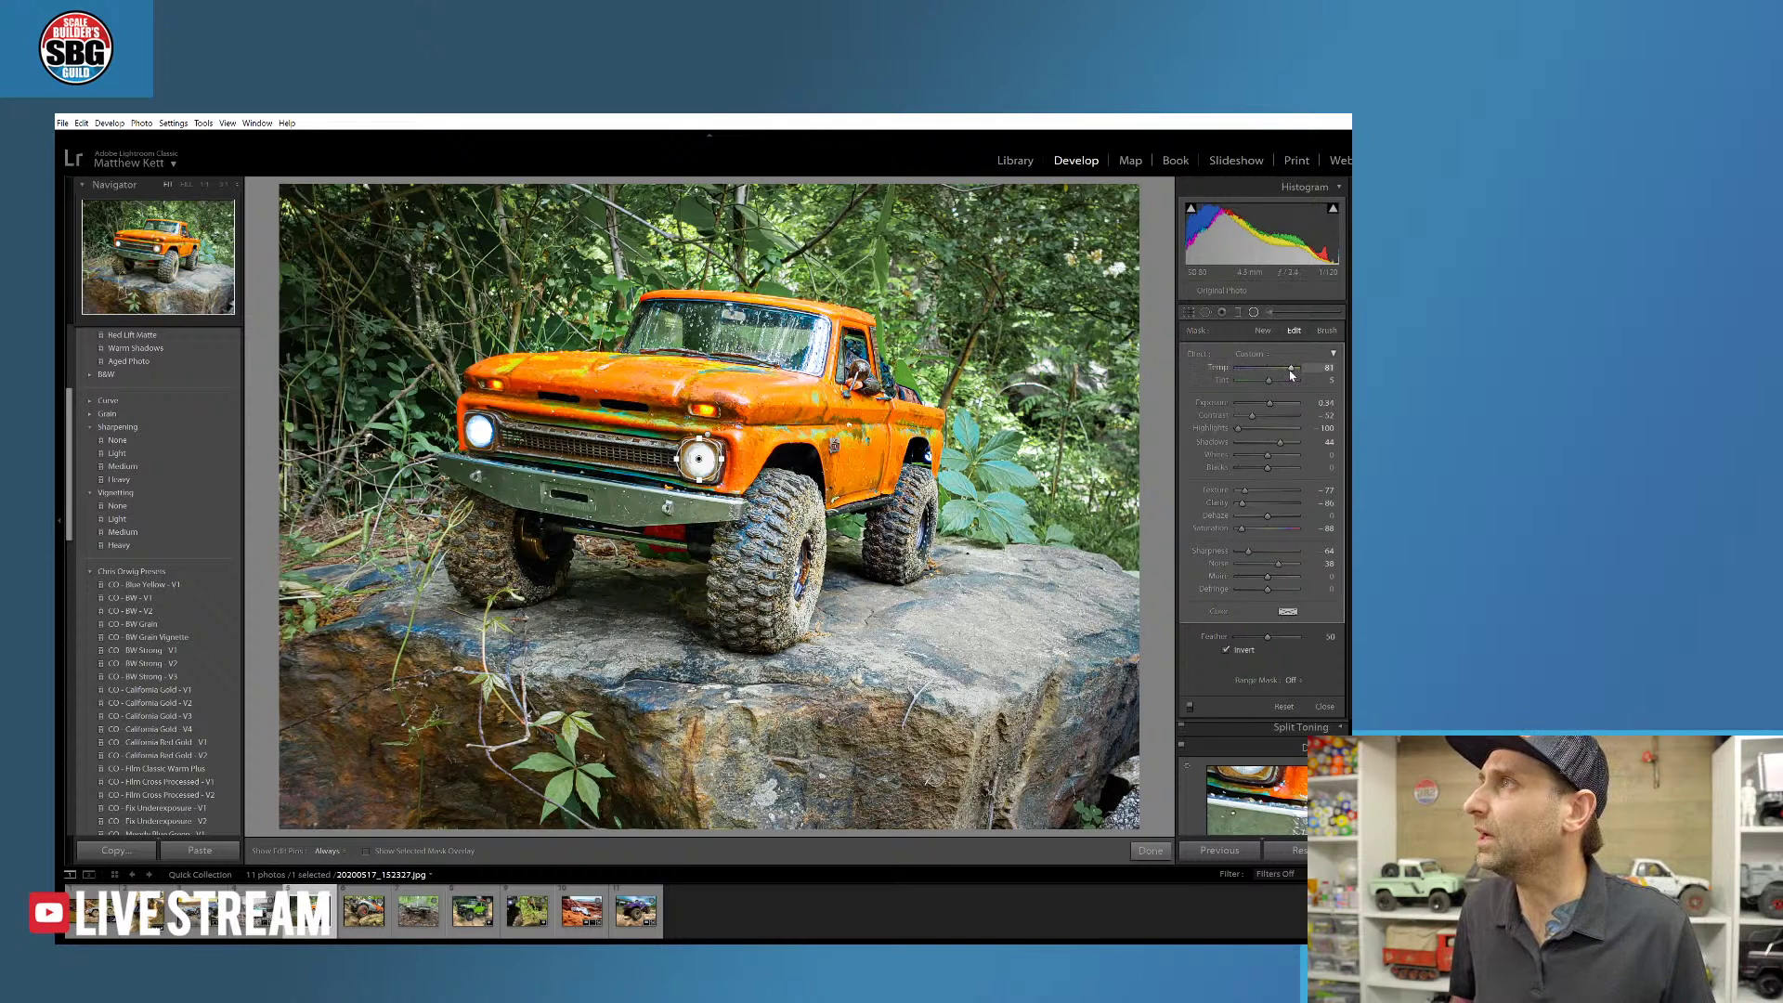
pyautogui.moveTo(1290, 371); pyautogui.dragTo(1302, 374)
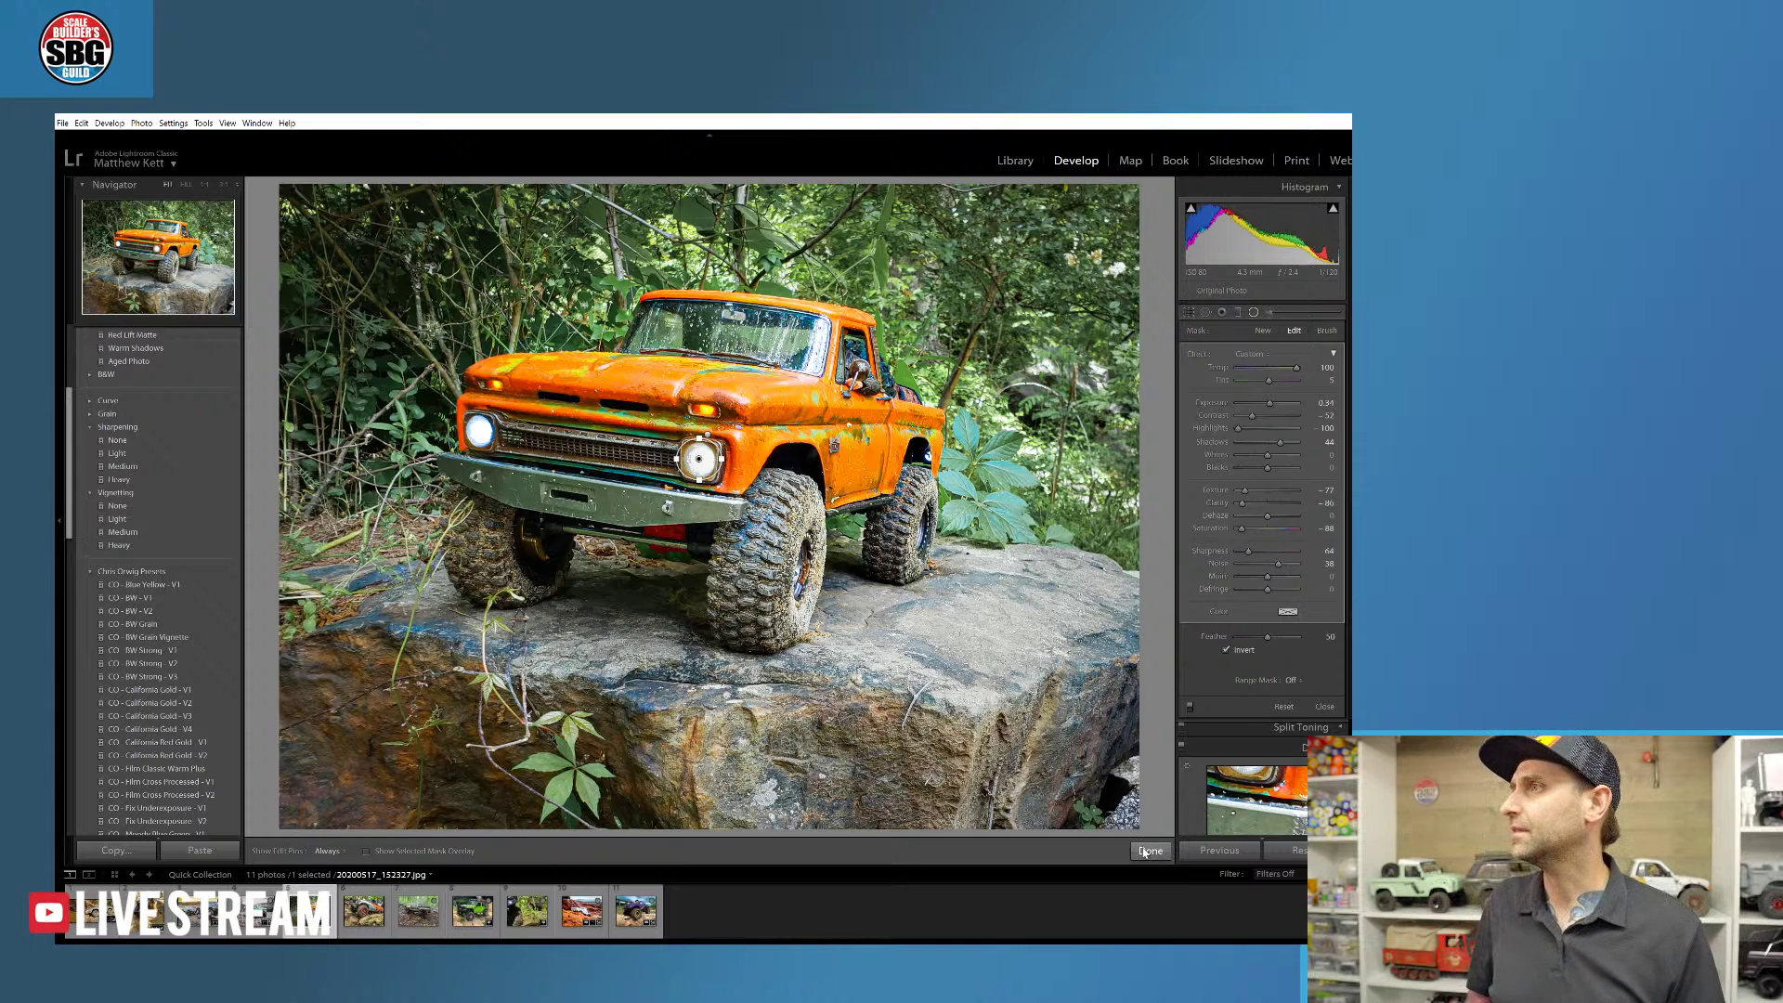
# - Duplicate the headlight's radial filter and place the copy over the other headlight
pyautogui.rightClick(710, 469)
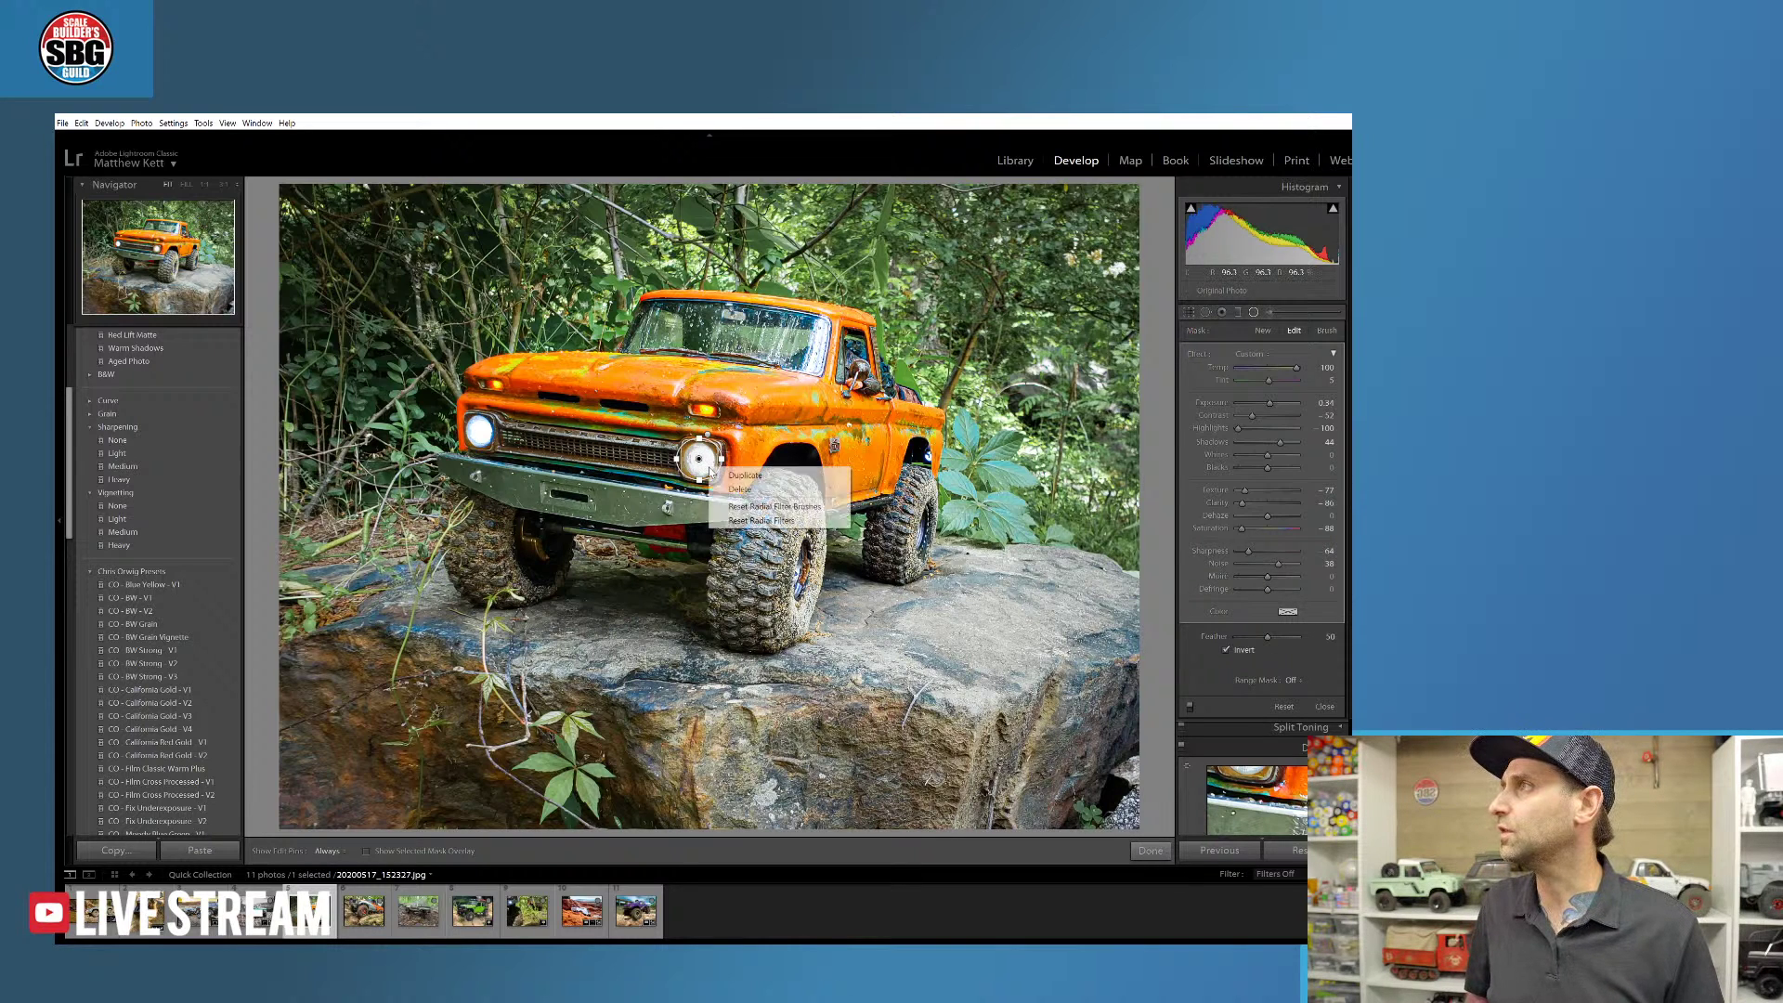
pyautogui.click(701, 460)
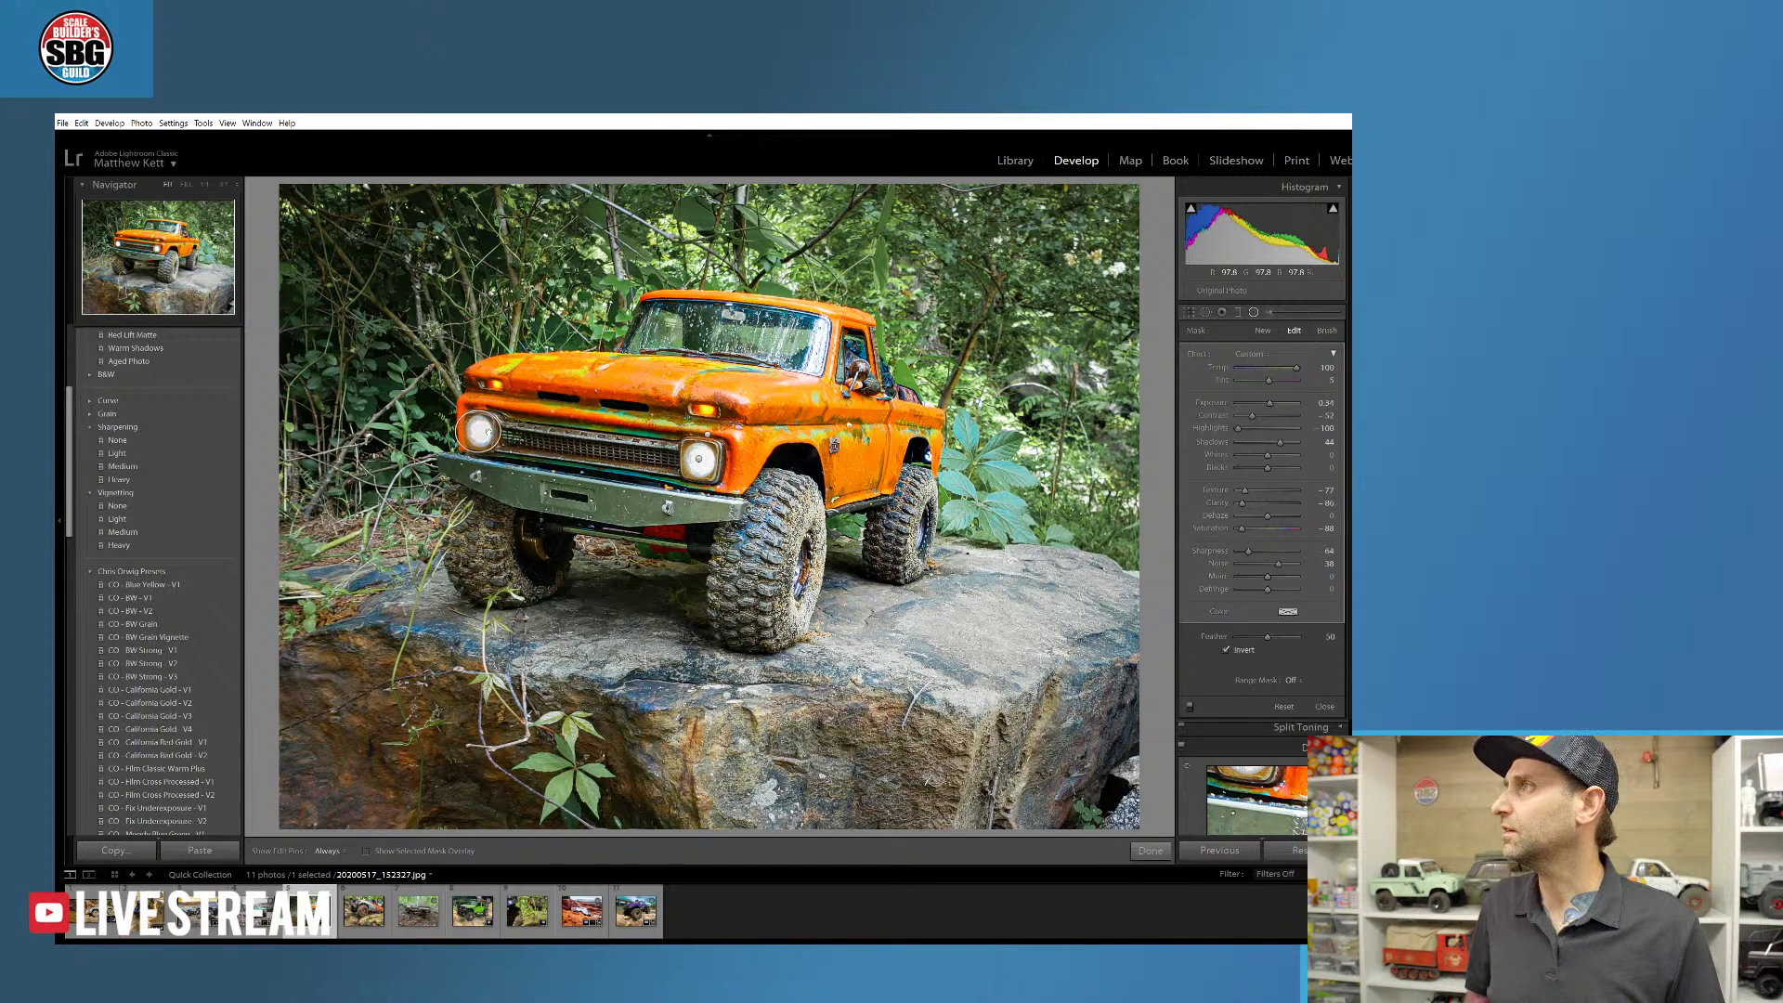
# - Set the Feather of the copied headlight's radial filter to 13 and finish the radial filter edits
pyautogui.click(479, 431)
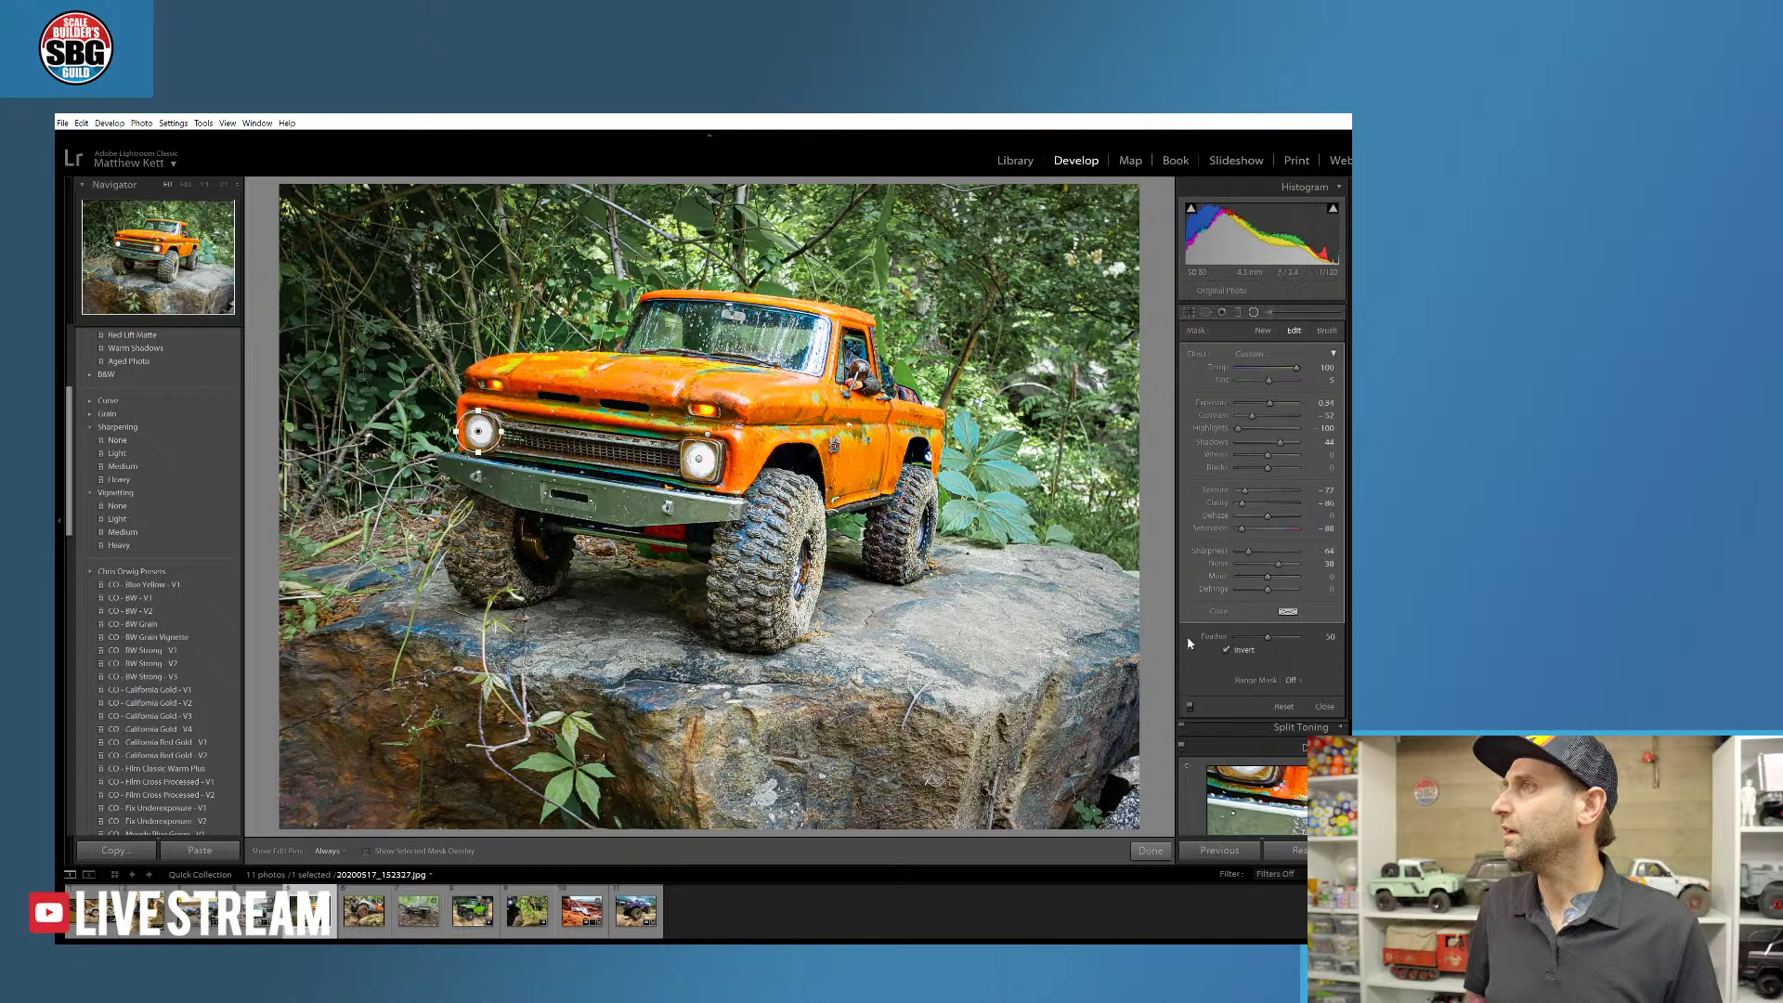
pyautogui.moveTo(1269, 639); pyautogui.dragTo(1246, 640)
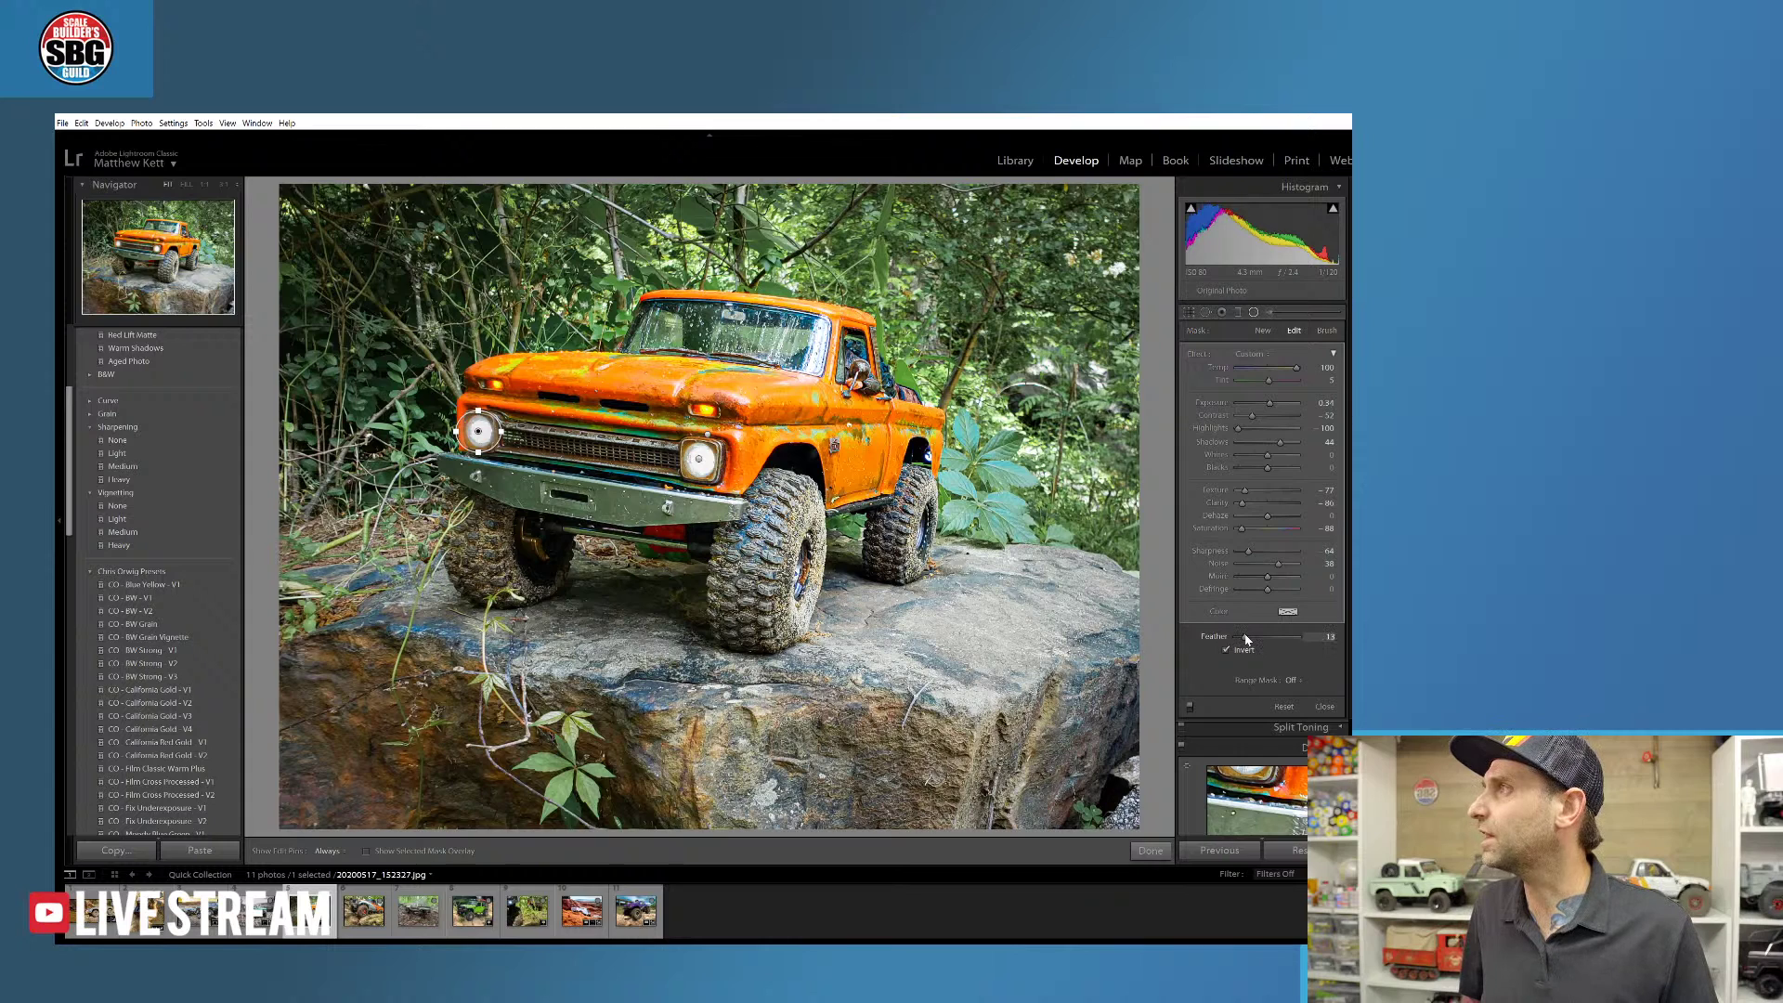
pyautogui.click(1148, 851)
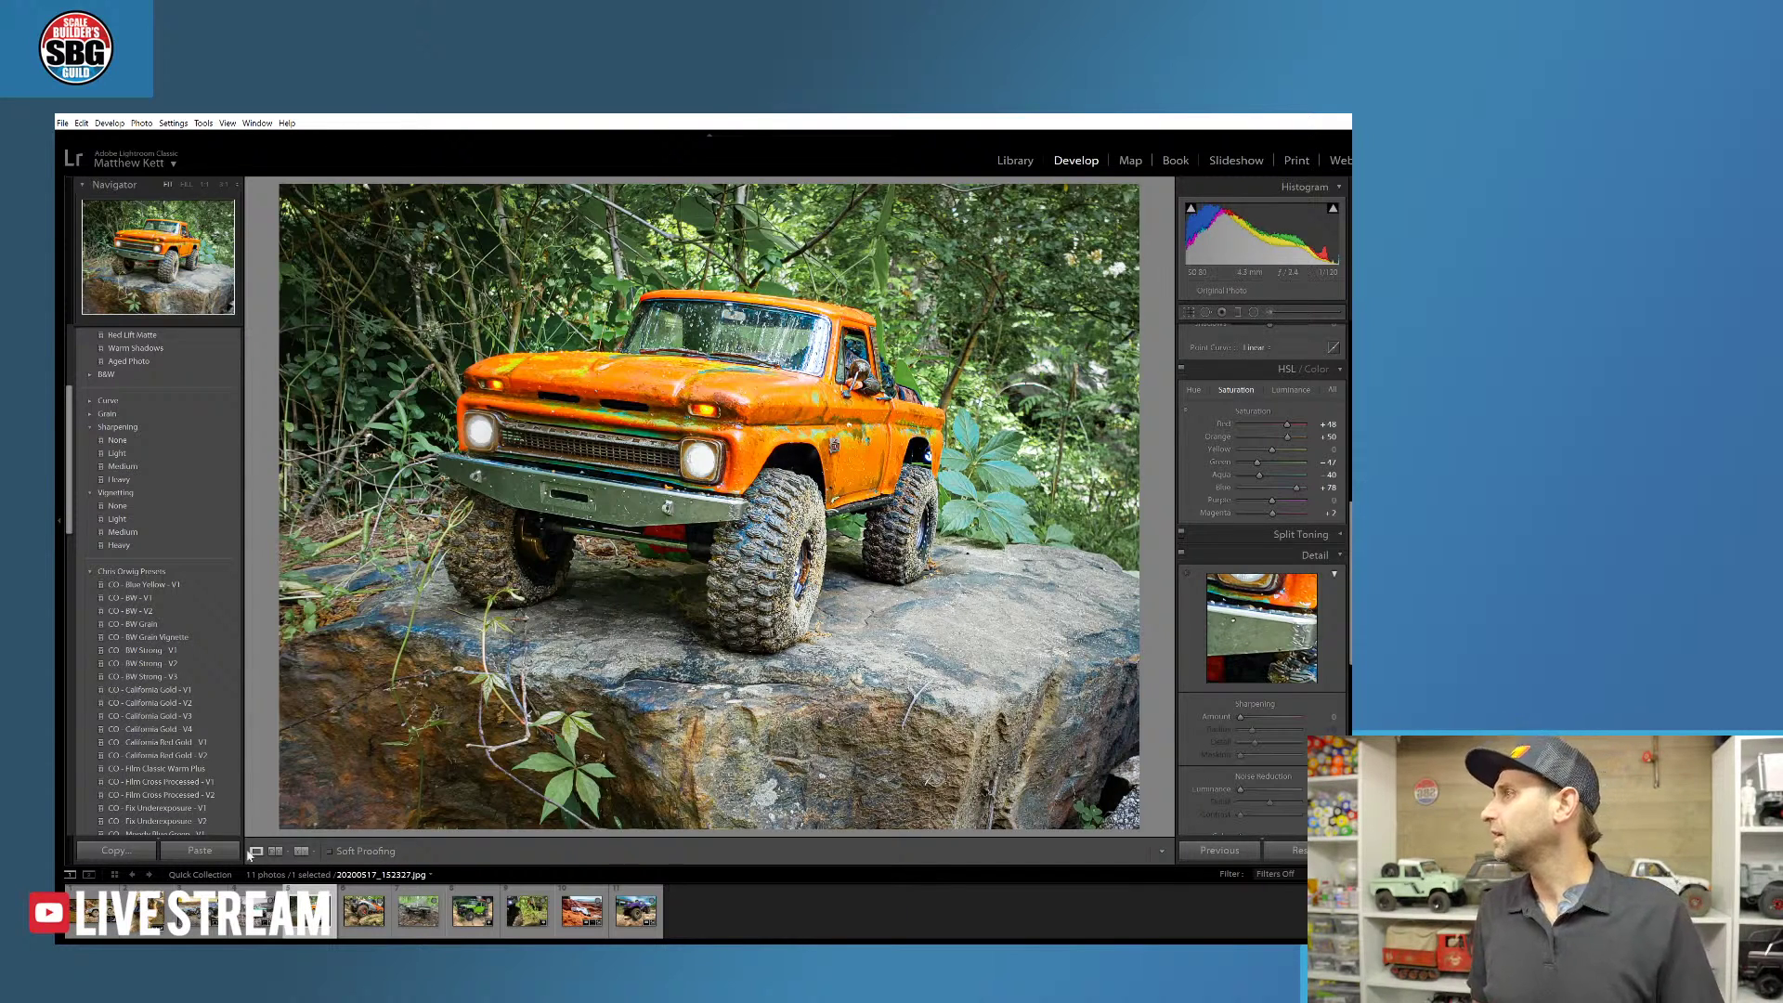
# - Open the photo of the silver and orange truck climbing over rocks for editing
pyautogui.click(366, 919)
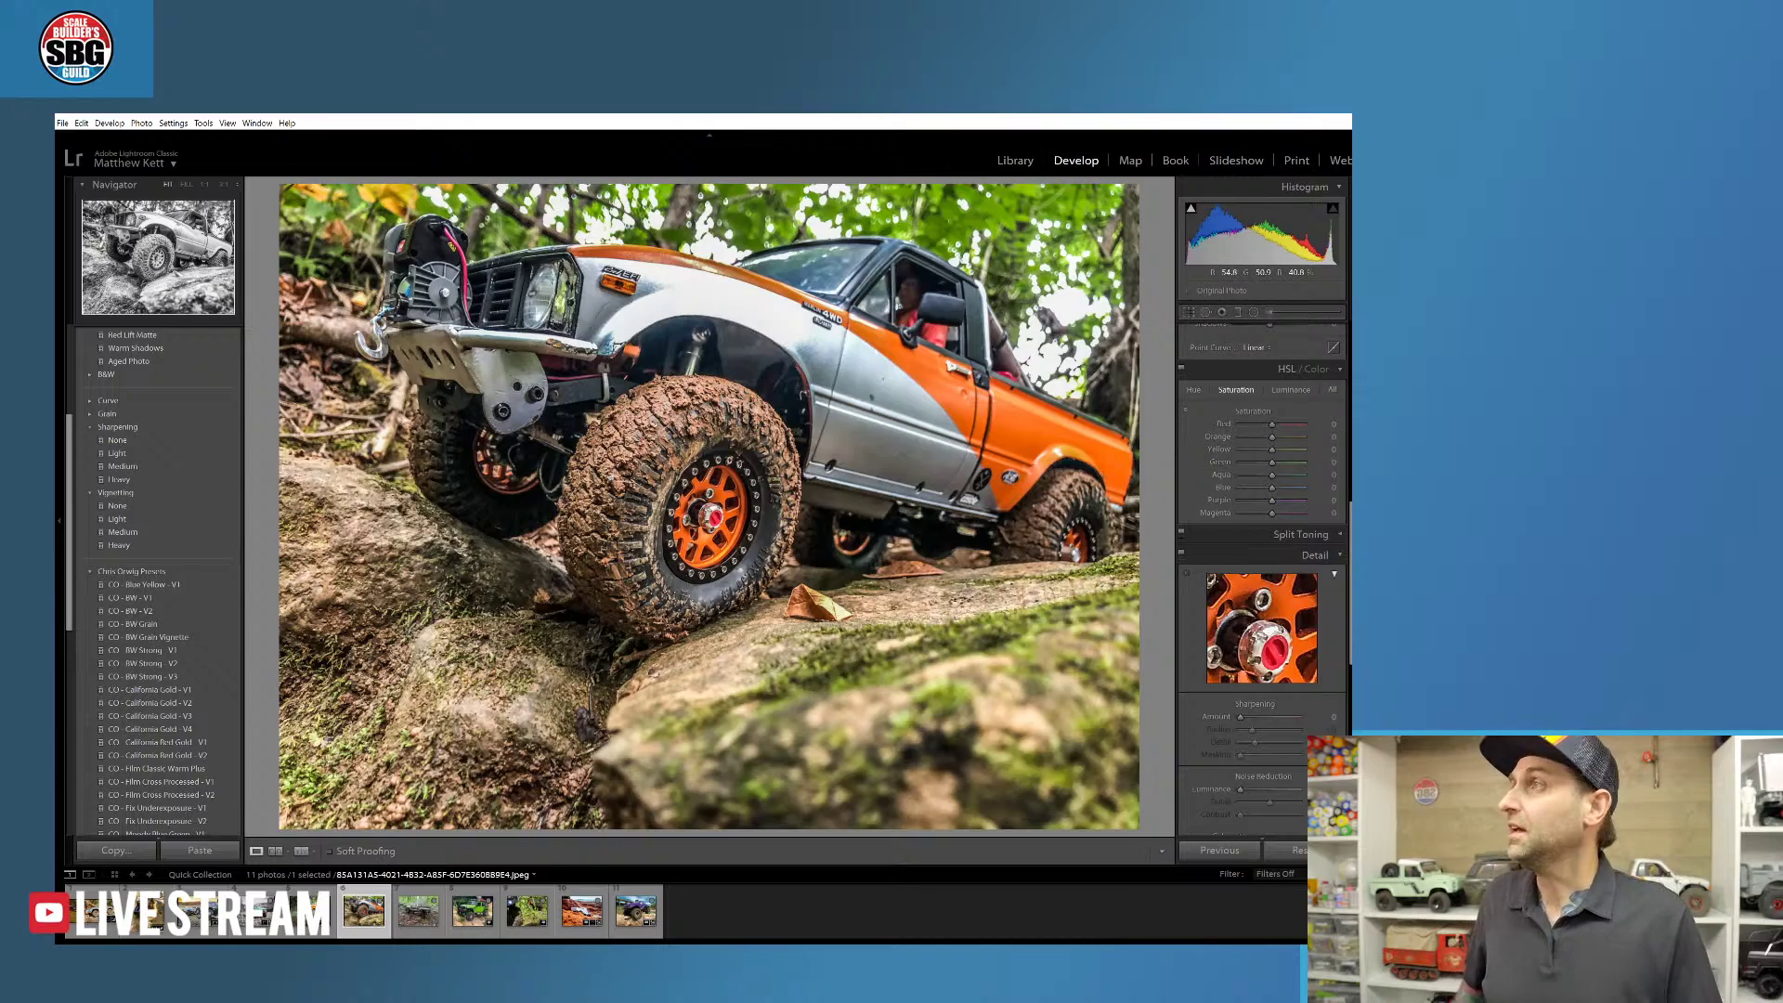
pyautogui.click(726, 407)
pyautogui.click(723, 569)
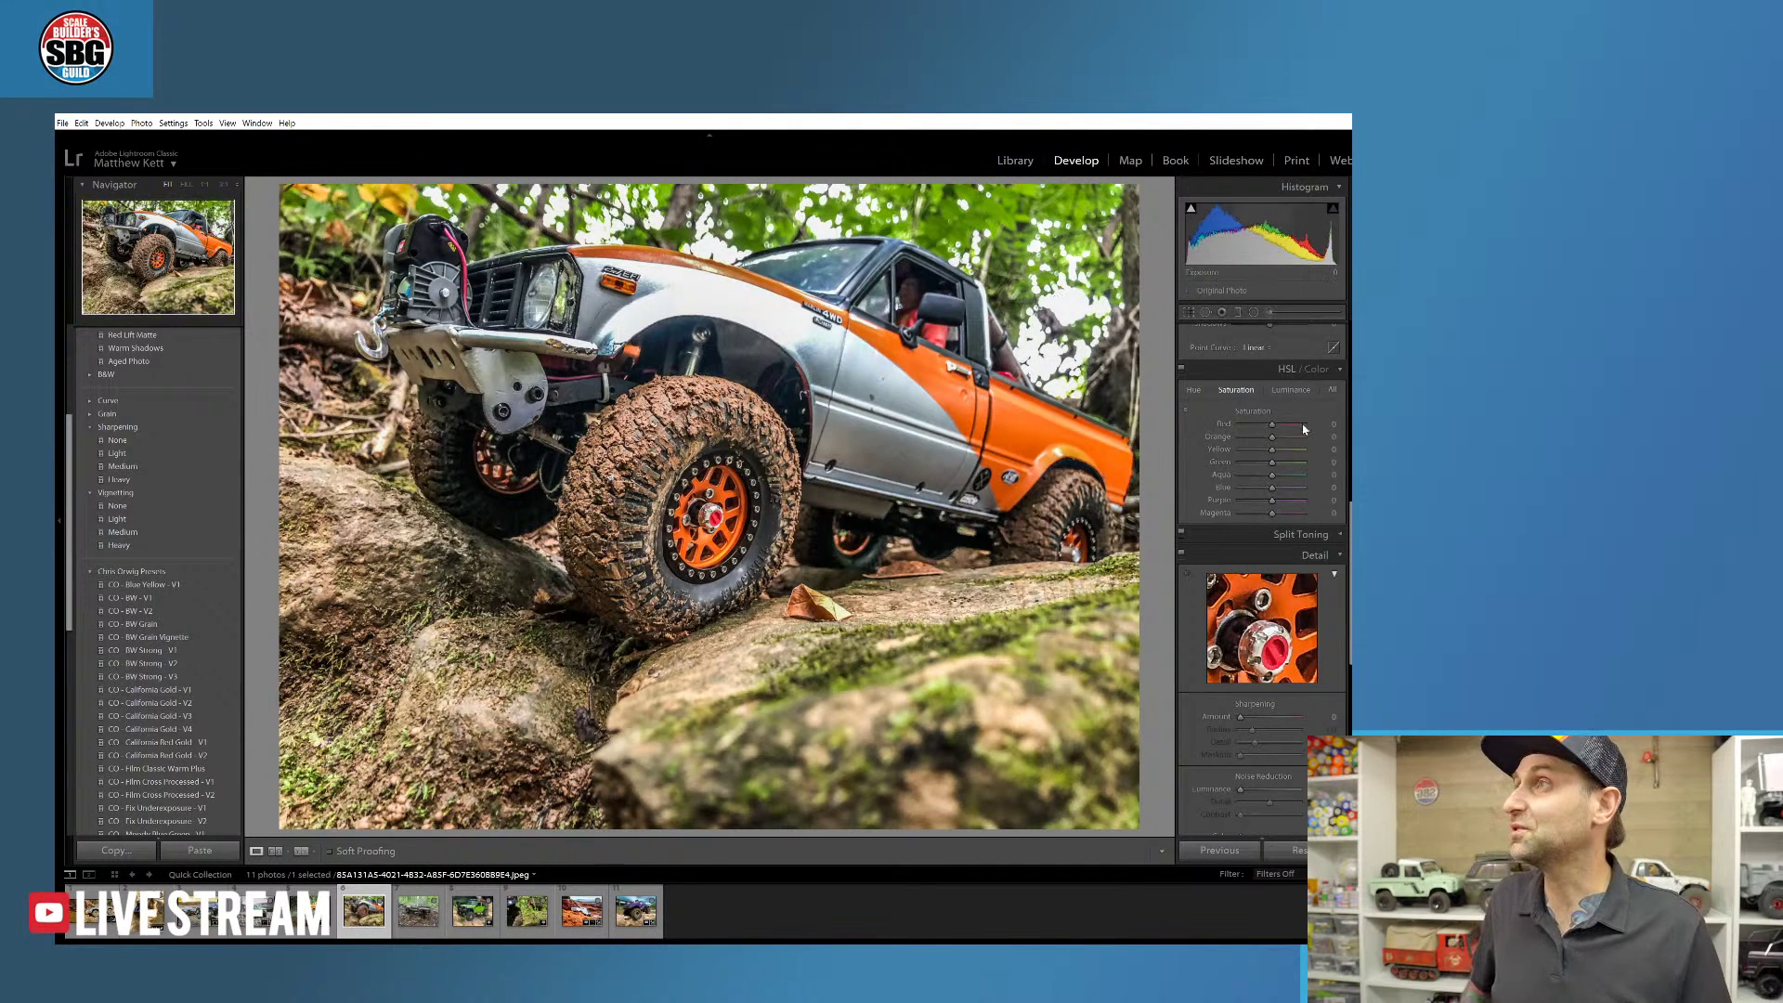
# - Try to heal away the fallen leaf beside the front tire with Spot Removal, adjusting the sample area and spot size
pyautogui.scroll(5, 1263, 575)
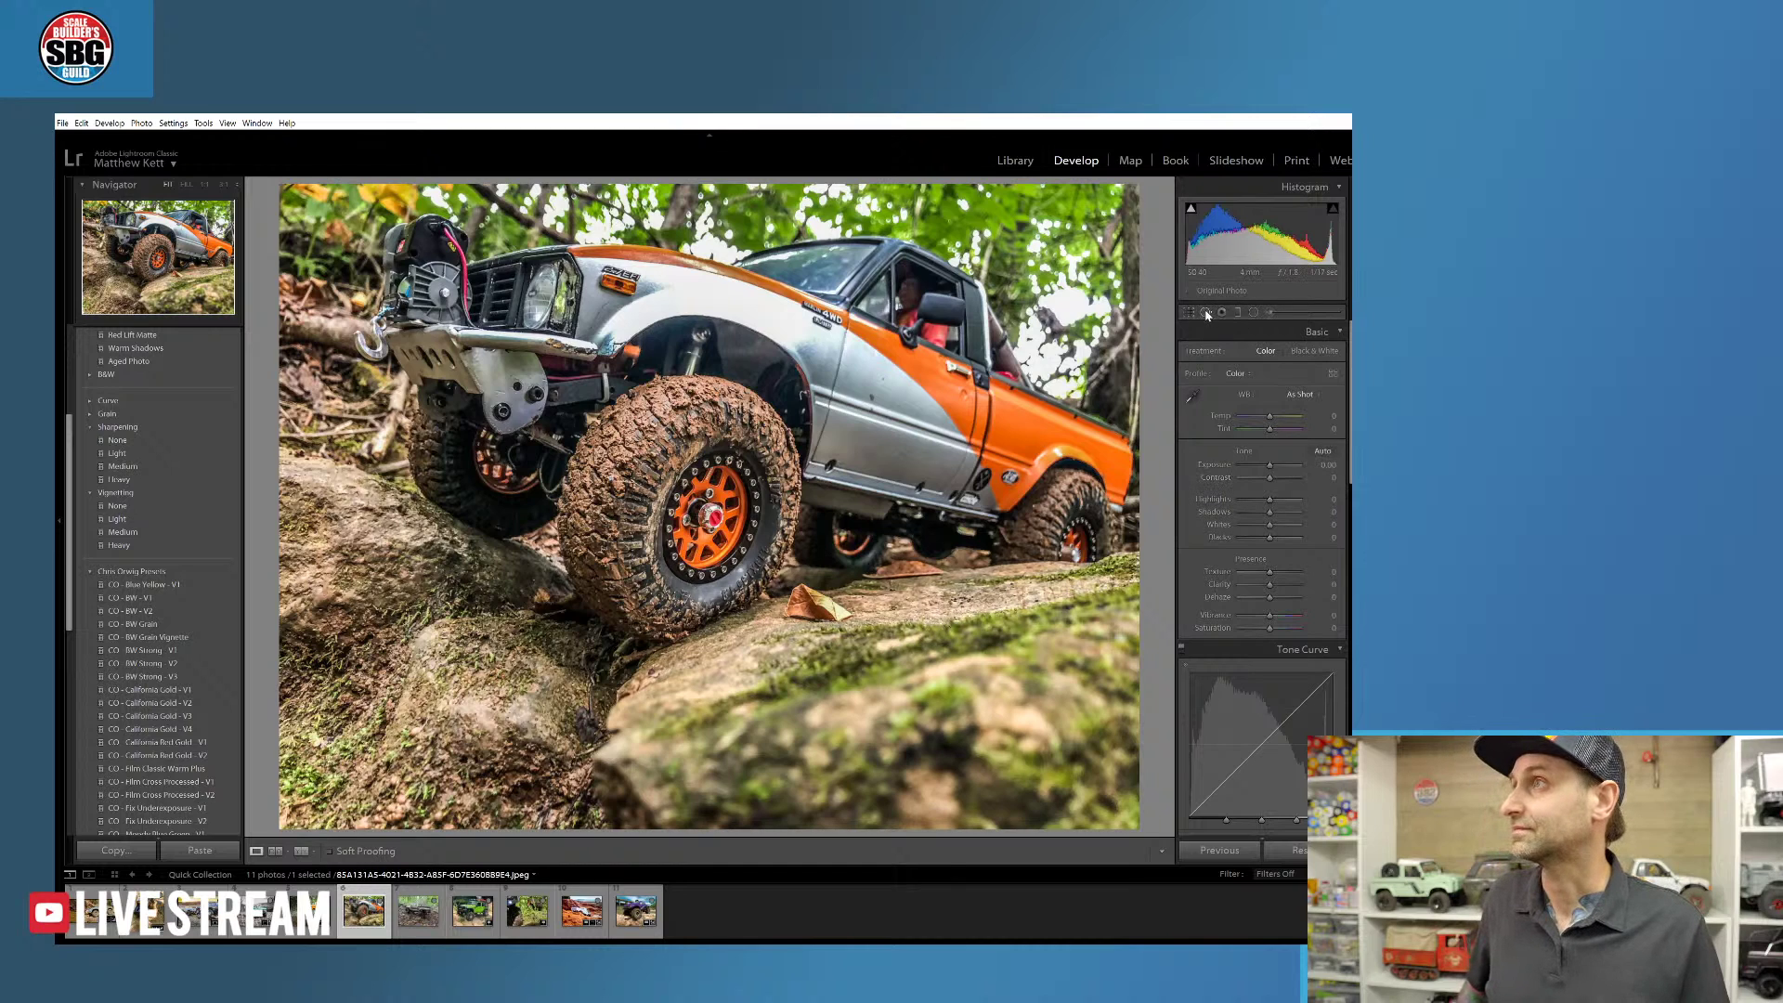
pyautogui.press('q')
pyautogui.moveTo(789, 601); pyautogui.dragTo(829, 608)
pyautogui.moveTo(844, 708)
pyautogui.mouseDown()
pyautogui.moveTo(993, 583)
pyautogui.moveTo(1039, 598)
pyautogui.moveTo(1010, 560)
pyautogui.moveTo(492, 567)
pyautogui.moveTo(368, 541)
pyautogui.moveTo(571, 668)
pyautogui.moveTo(1026, 661)
pyautogui.moveTo(1067, 710)
pyautogui.moveTo(990, 592)
pyautogui.moveTo(1003, 612)
pyautogui.moveTo(1020, 583)
pyautogui.moveTo(1055, 594)
pyautogui.mouseUp()
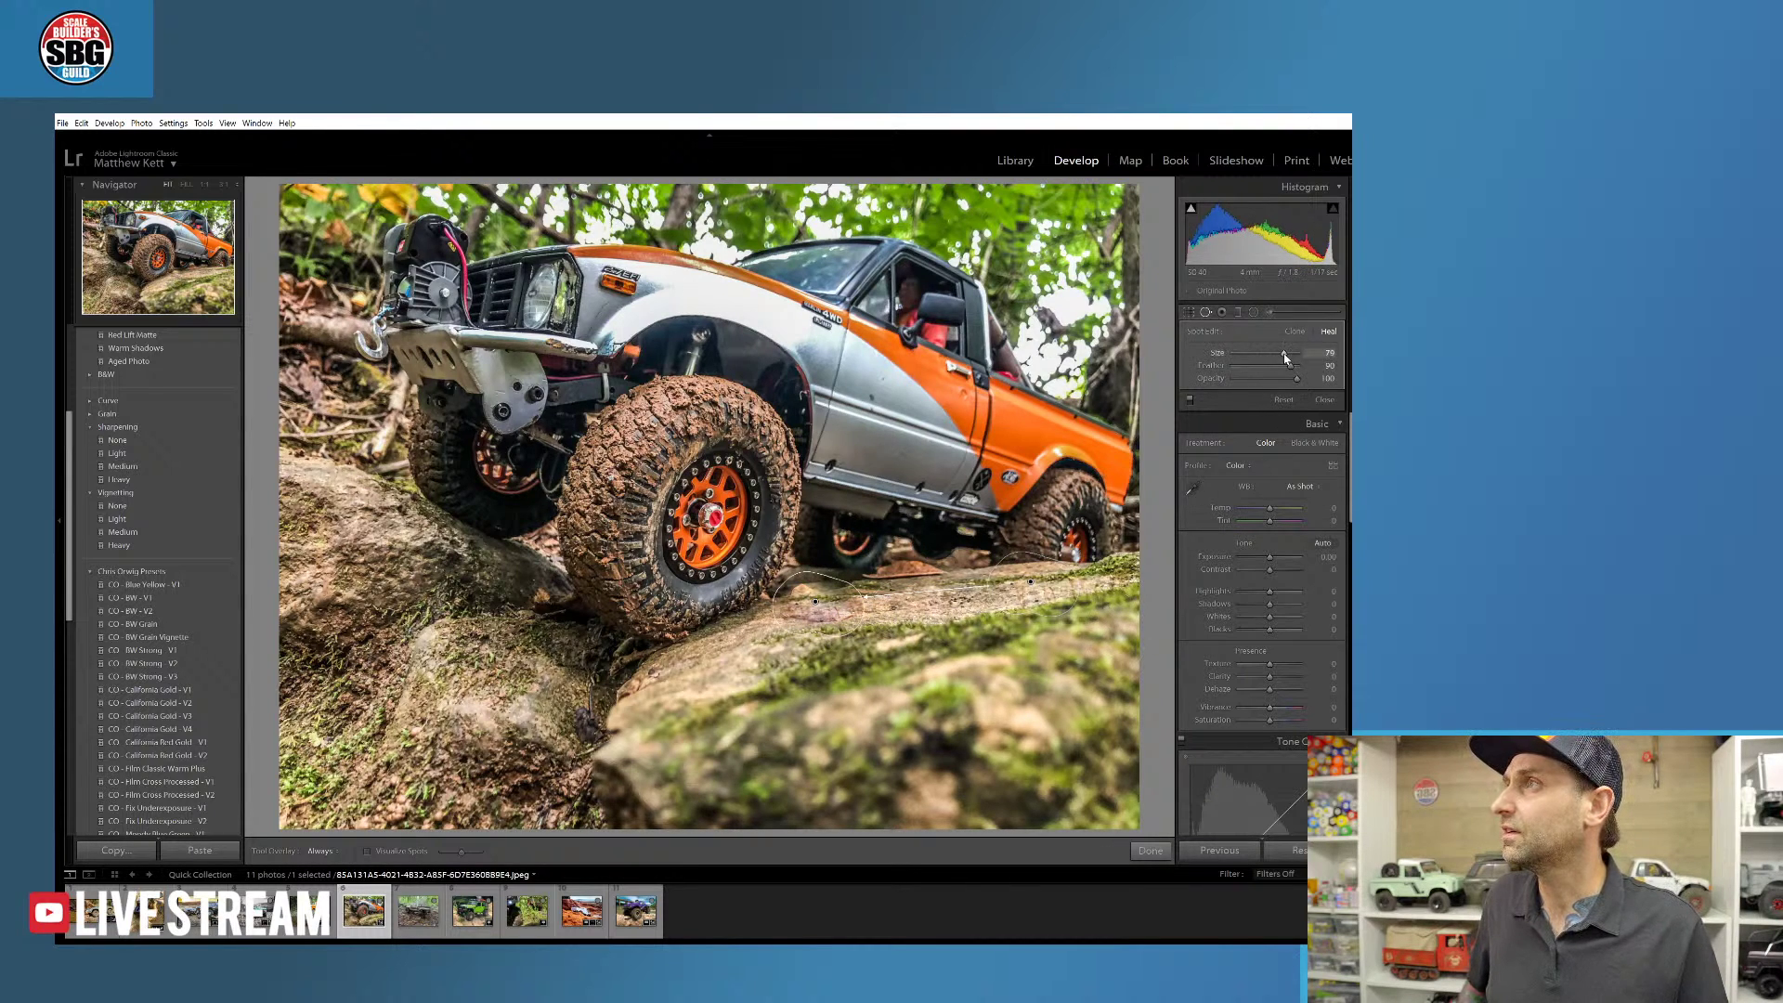
pyautogui.moveTo(1291, 355); pyautogui.dragTo(1277, 354)
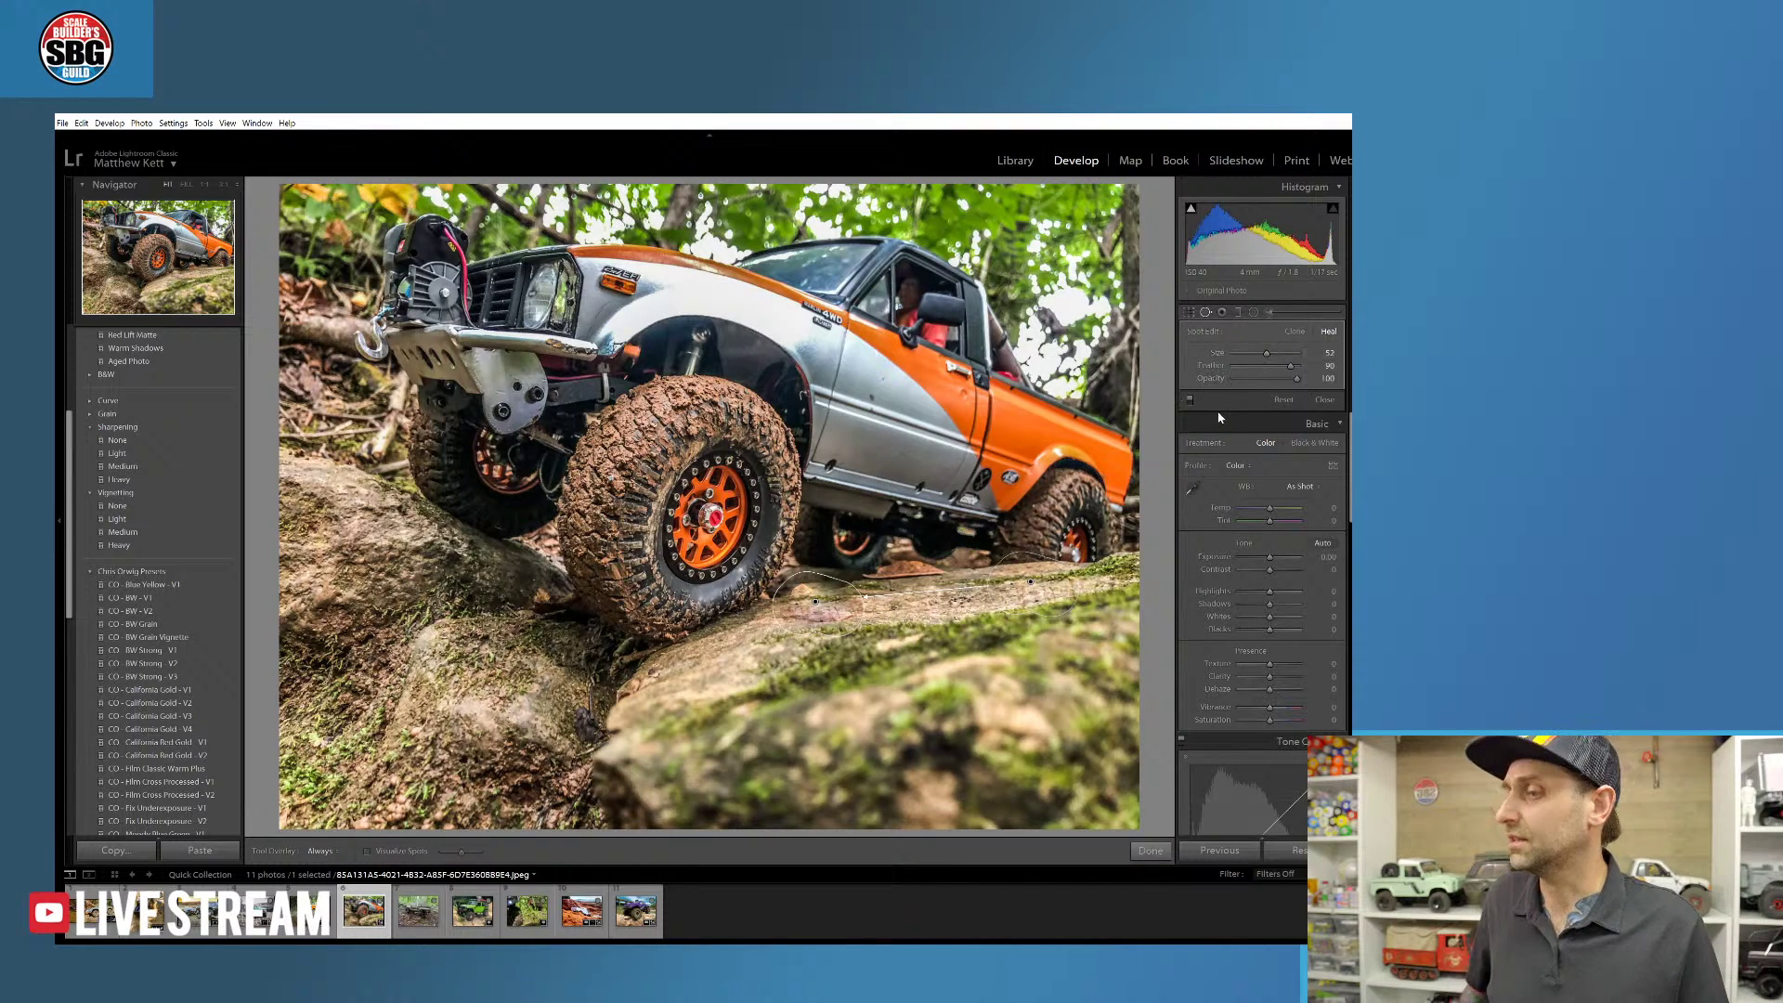
pyautogui.hotkey('ctrl', 'z')
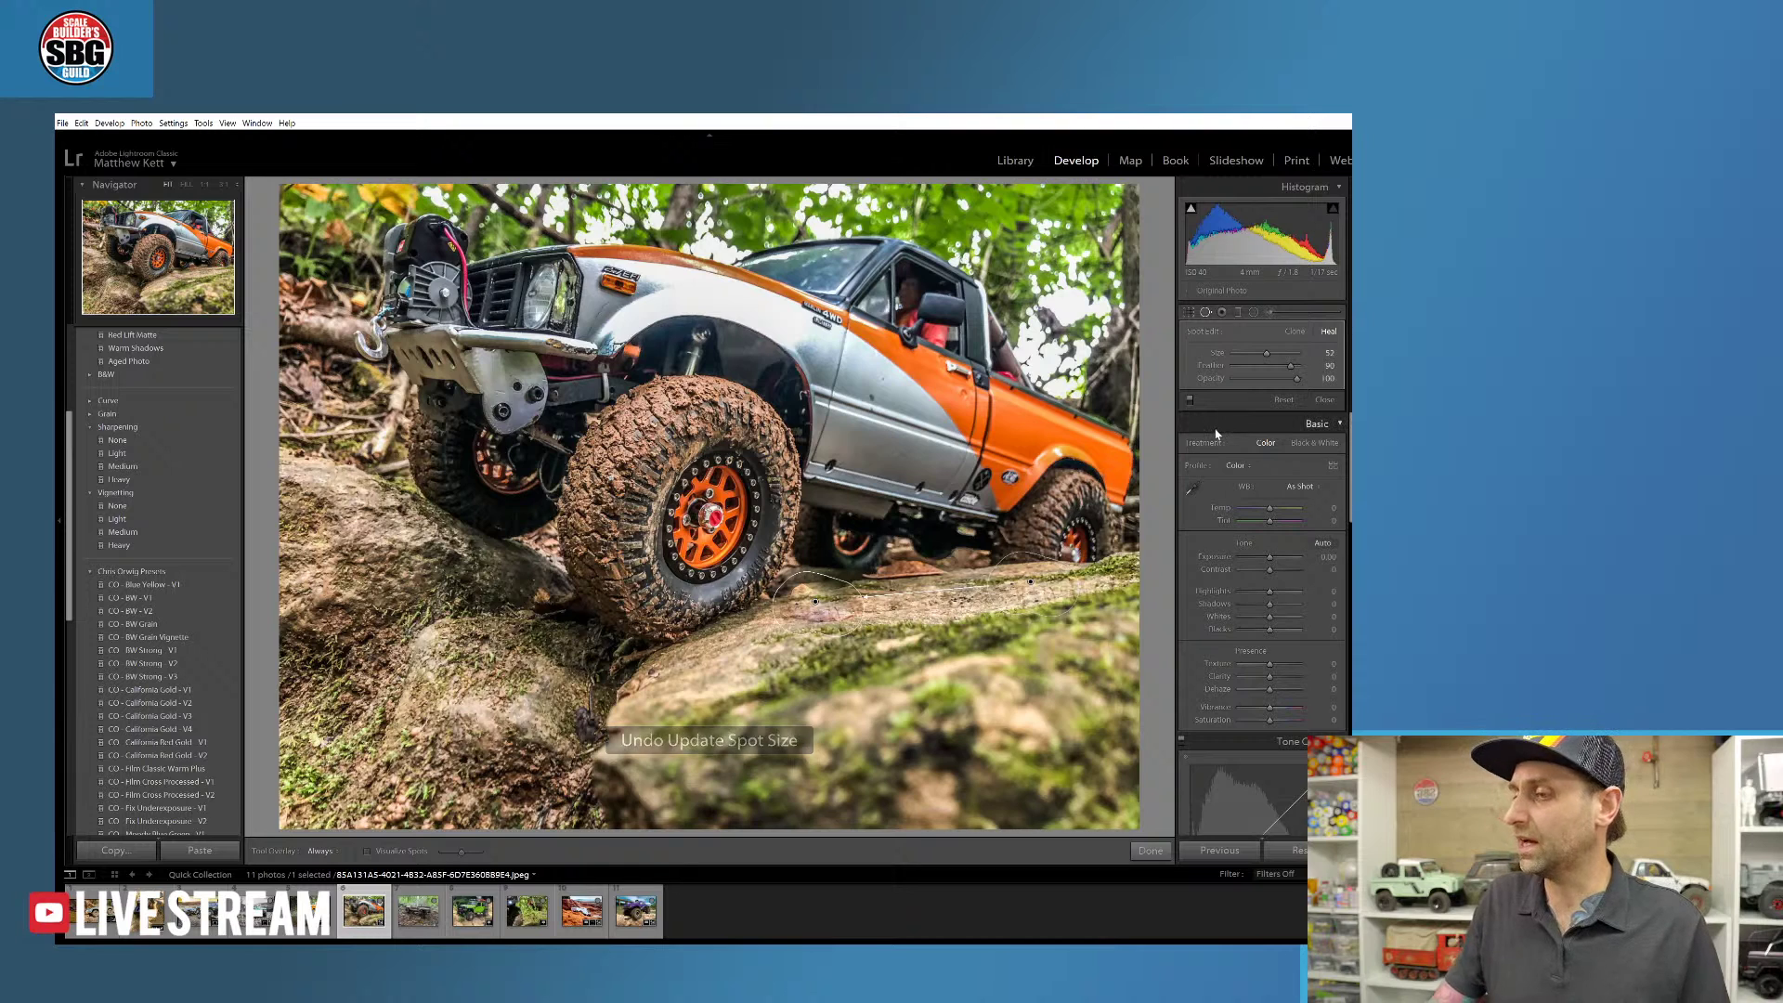
pyautogui.press('Delete')
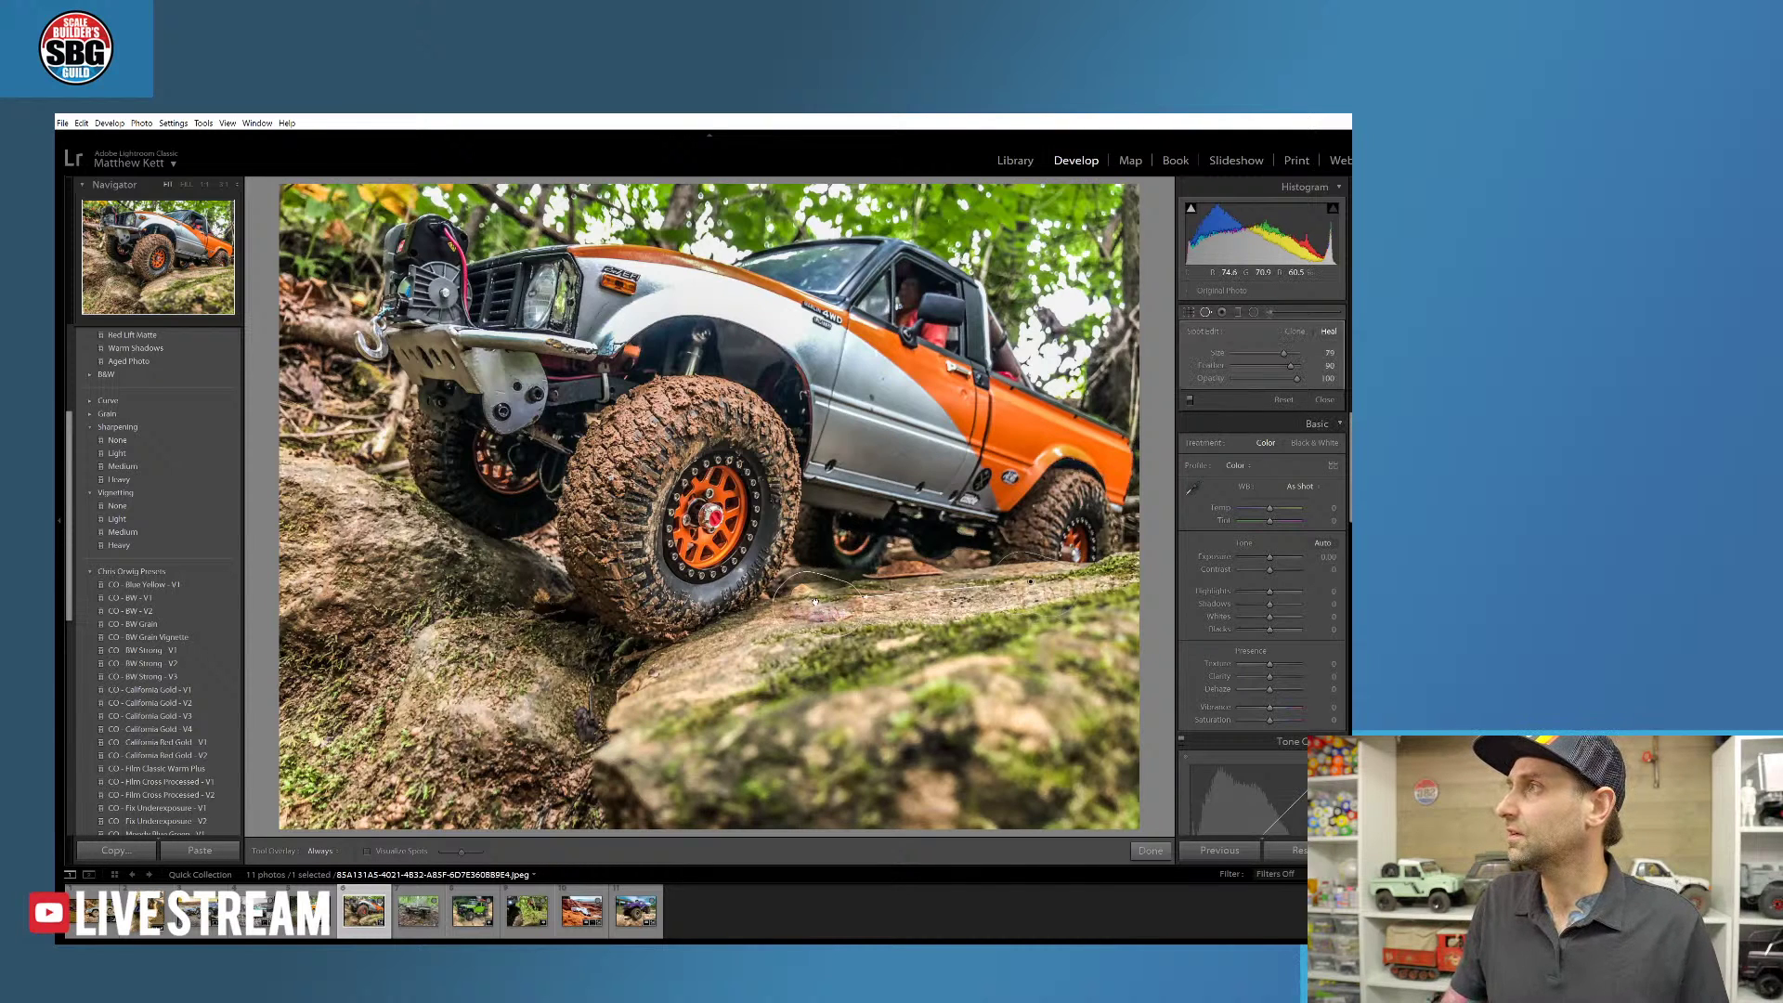
pyautogui.hotkey('ctrl', 'z')
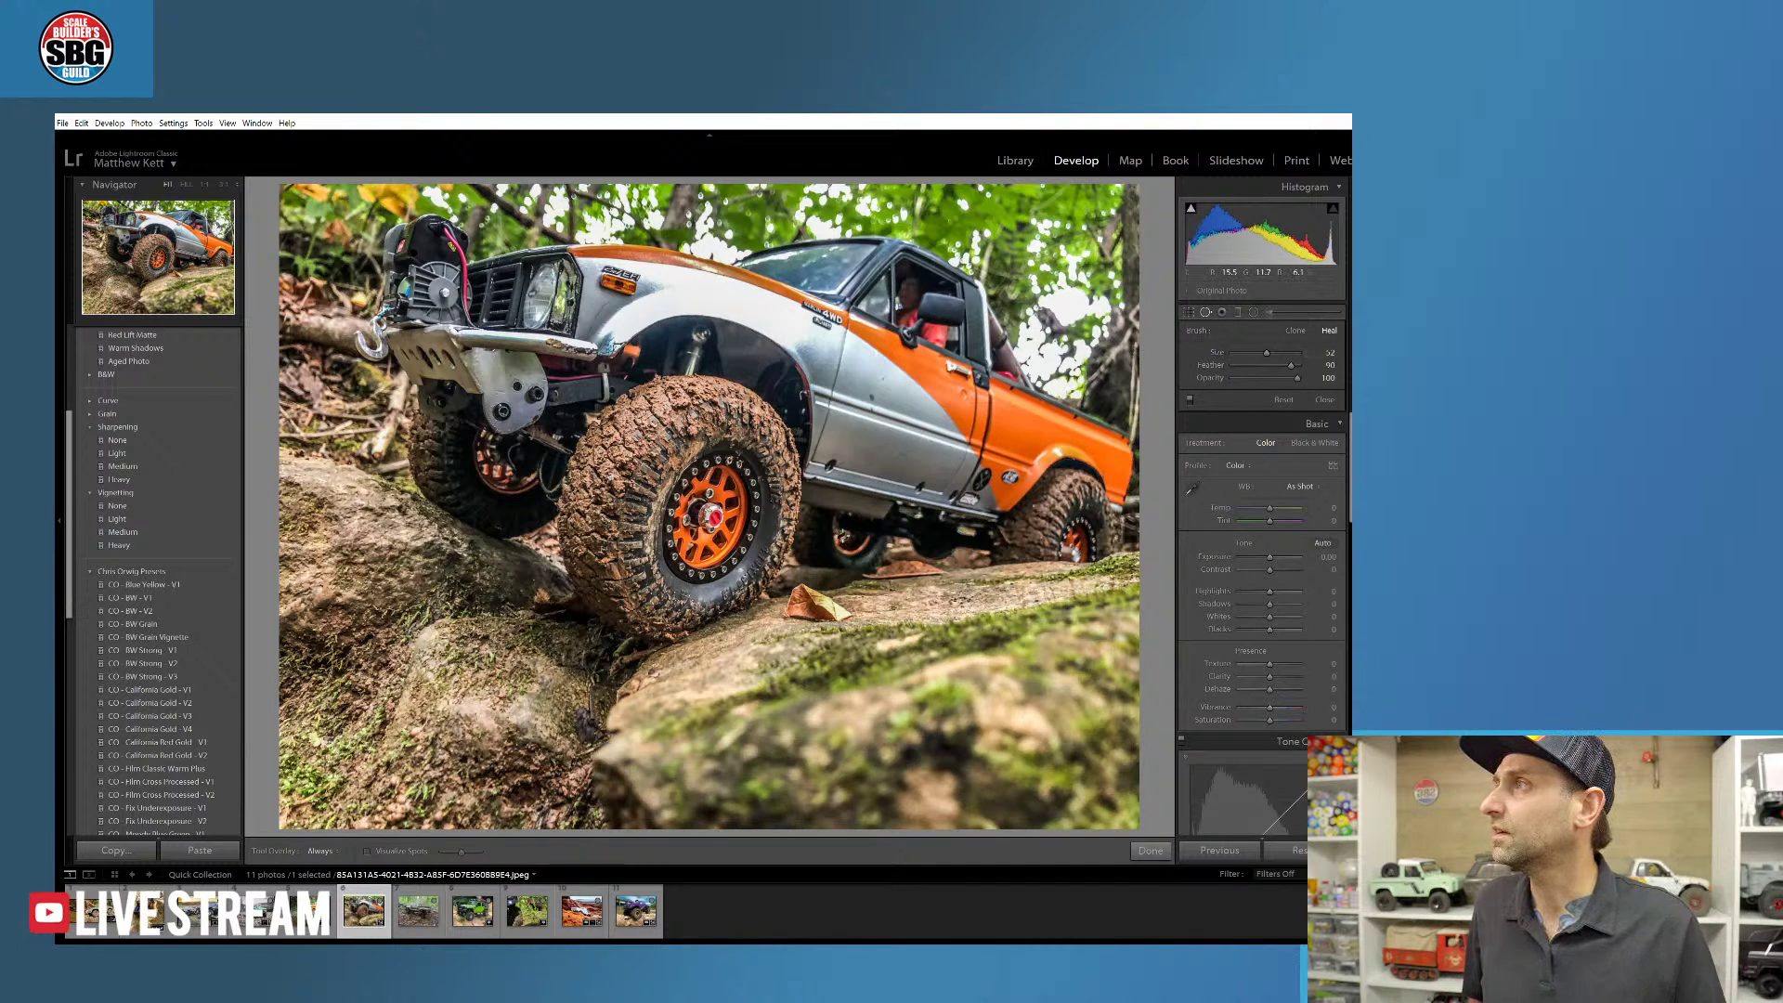
# - Try healing the fallen leaf again with brush size 83 and feather 61, delete the spot and close Spot Removal
pyautogui.moveTo(1265, 353); pyautogui.dragTo(1287, 354)
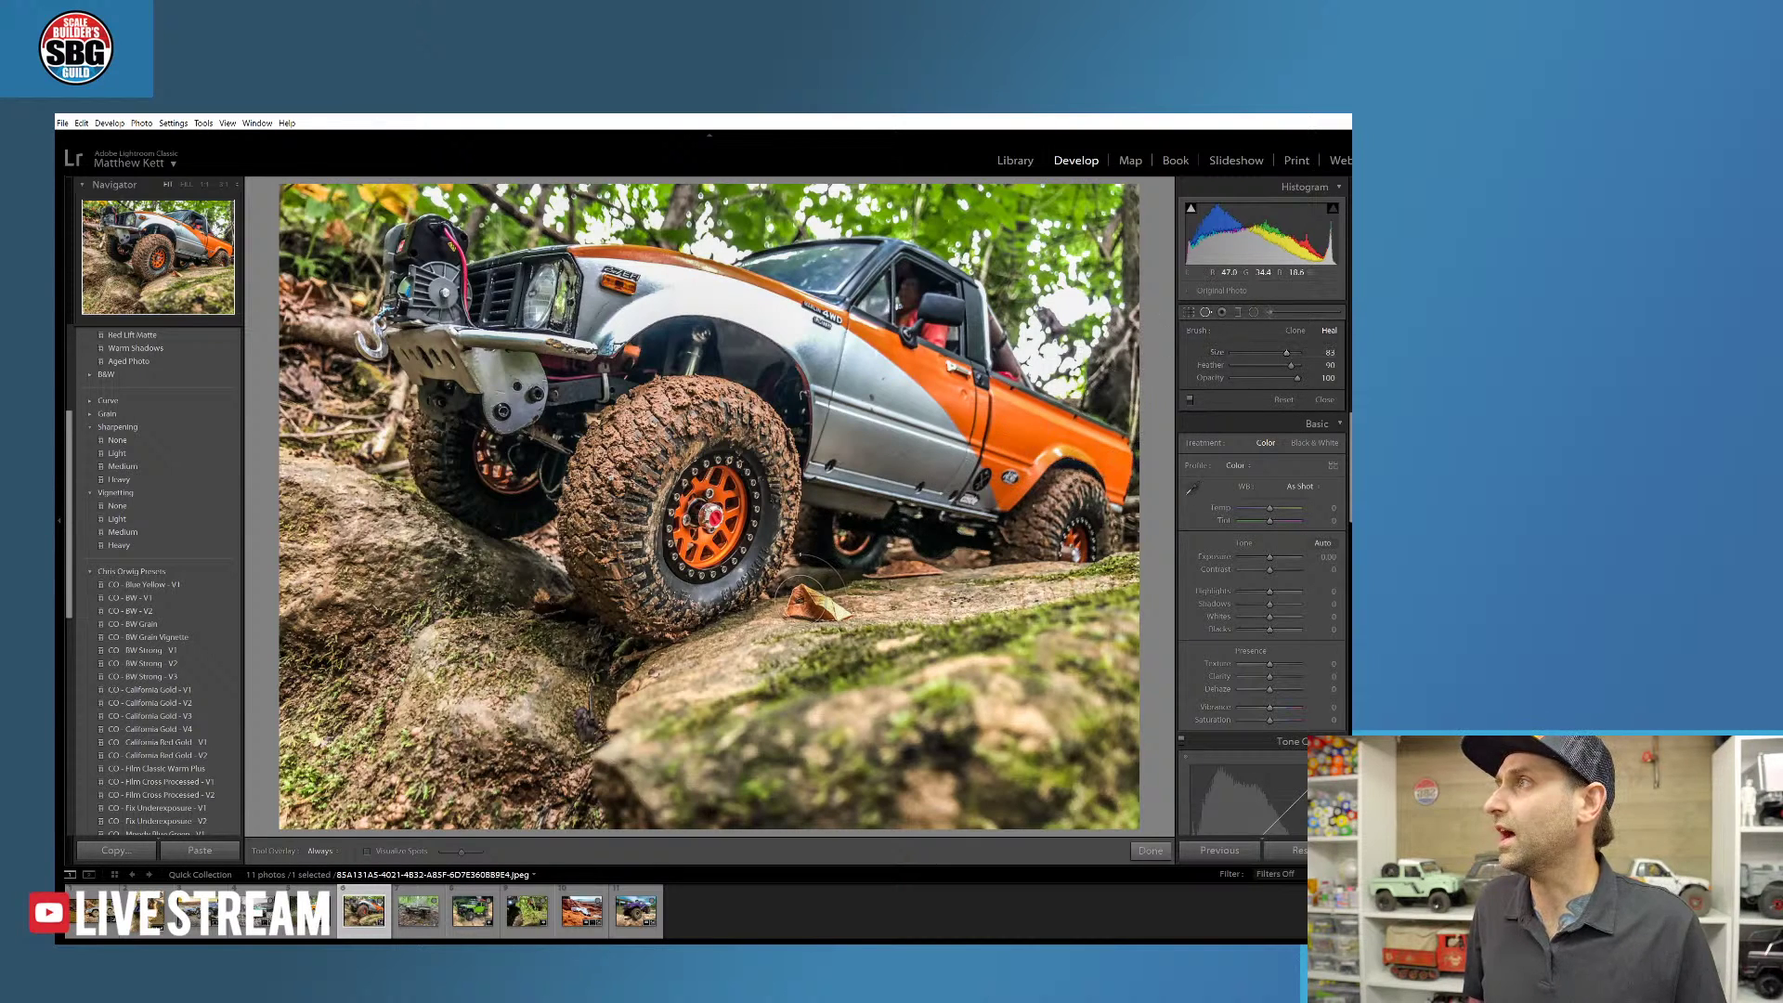
pyautogui.moveTo(1285, 365)
pyautogui.mouseDown()
pyautogui.moveTo(1259, 372)
pyautogui.moveTo(1275, 371)
pyautogui.mouseUp()
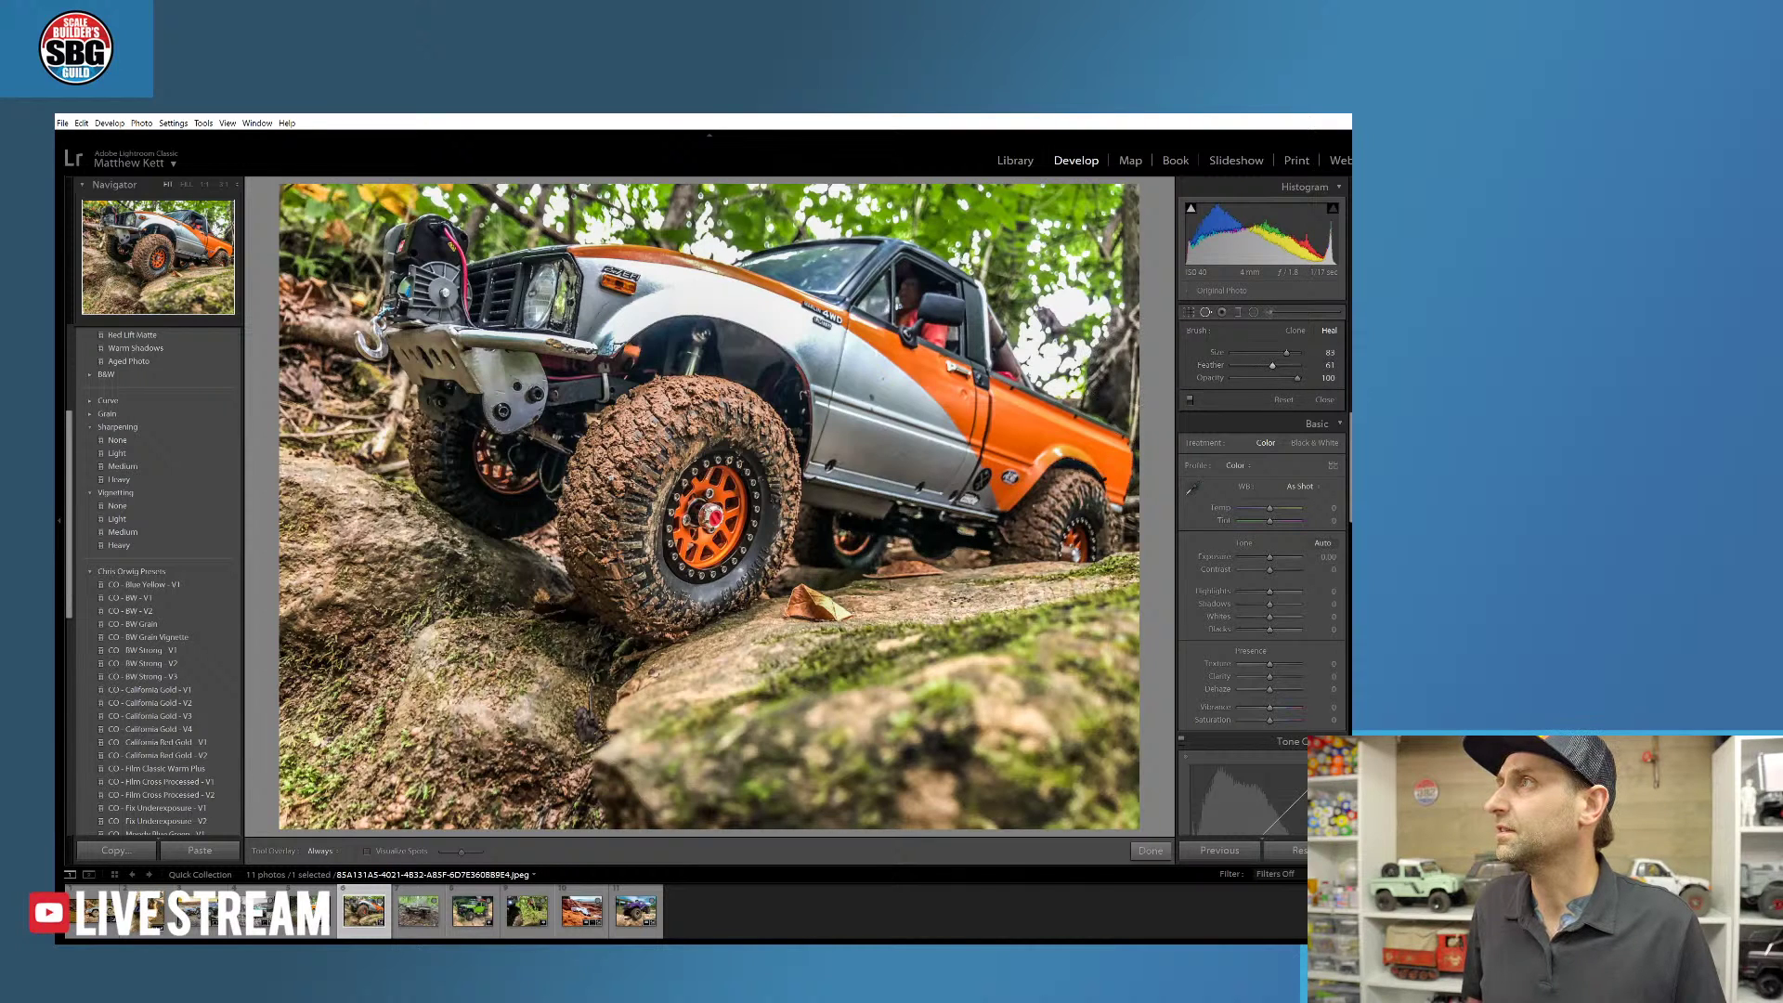
pyautogui.moveTo(808, 608); pyautogui.dragTo(825, 609)
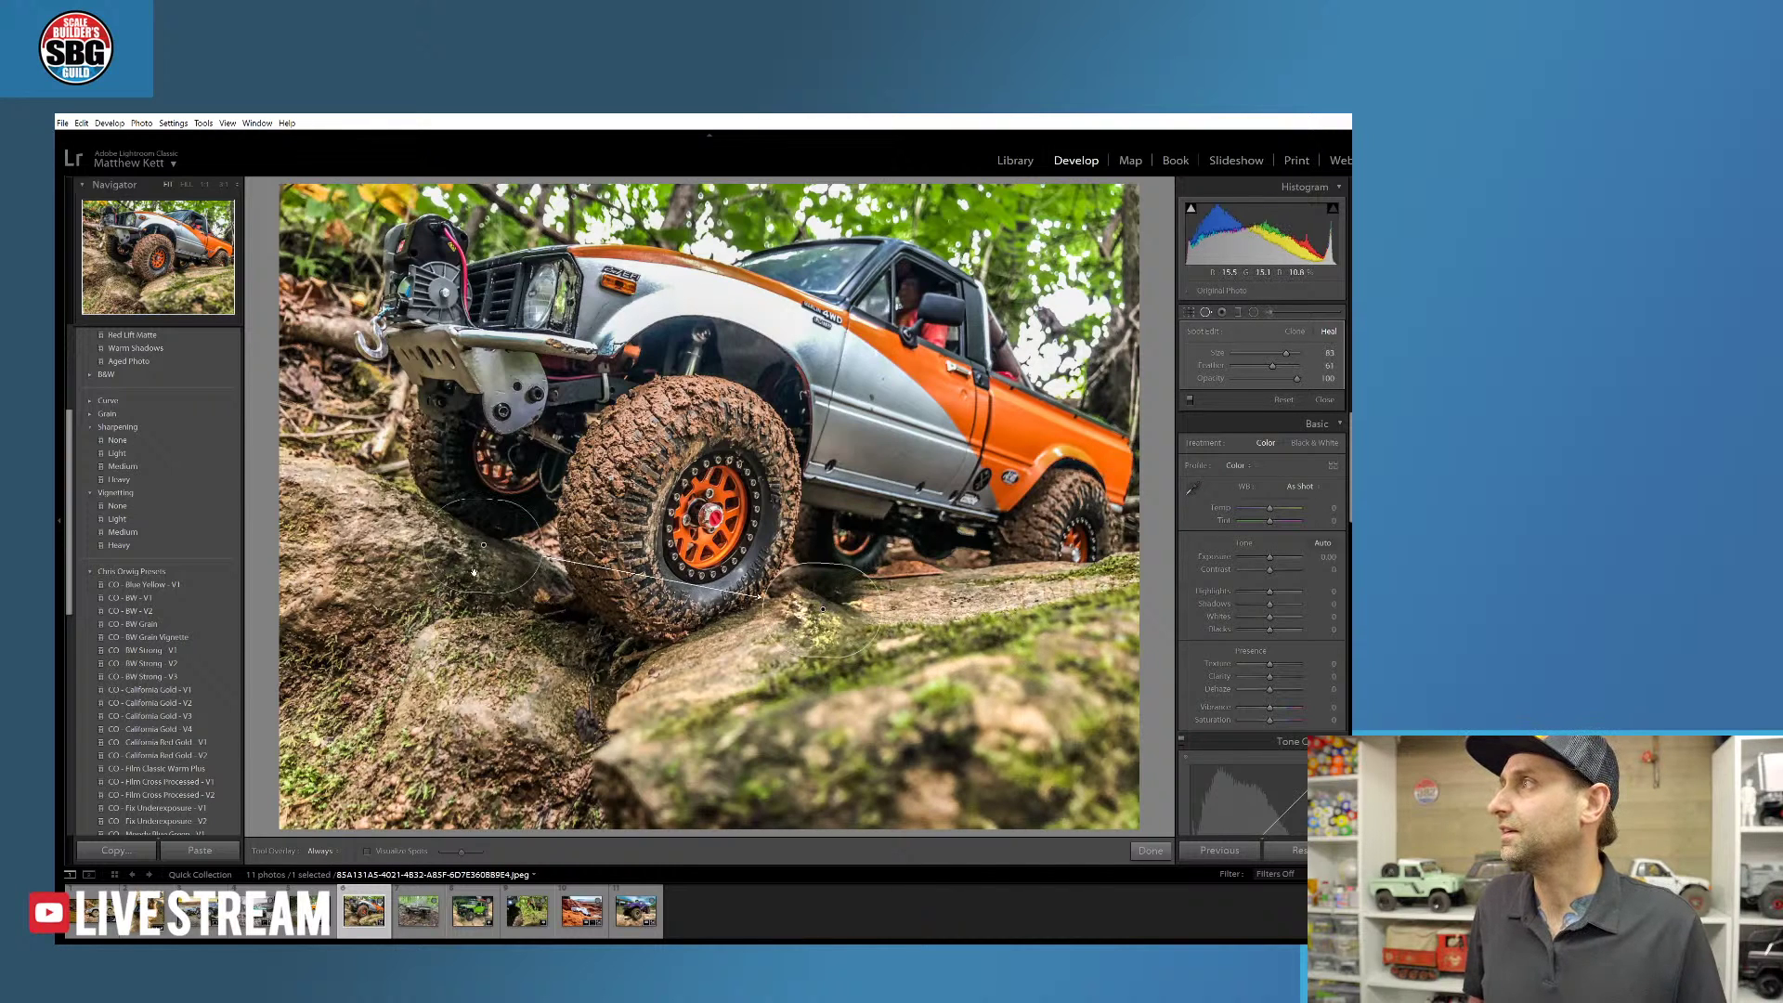
pyautogui.moveTo(513, 559)
pyautogui.mouseDown()
pyautogui.moveTo(975, 585)
pyautogui.moveTo(1037, 615)
pyautogui.mouseUp()
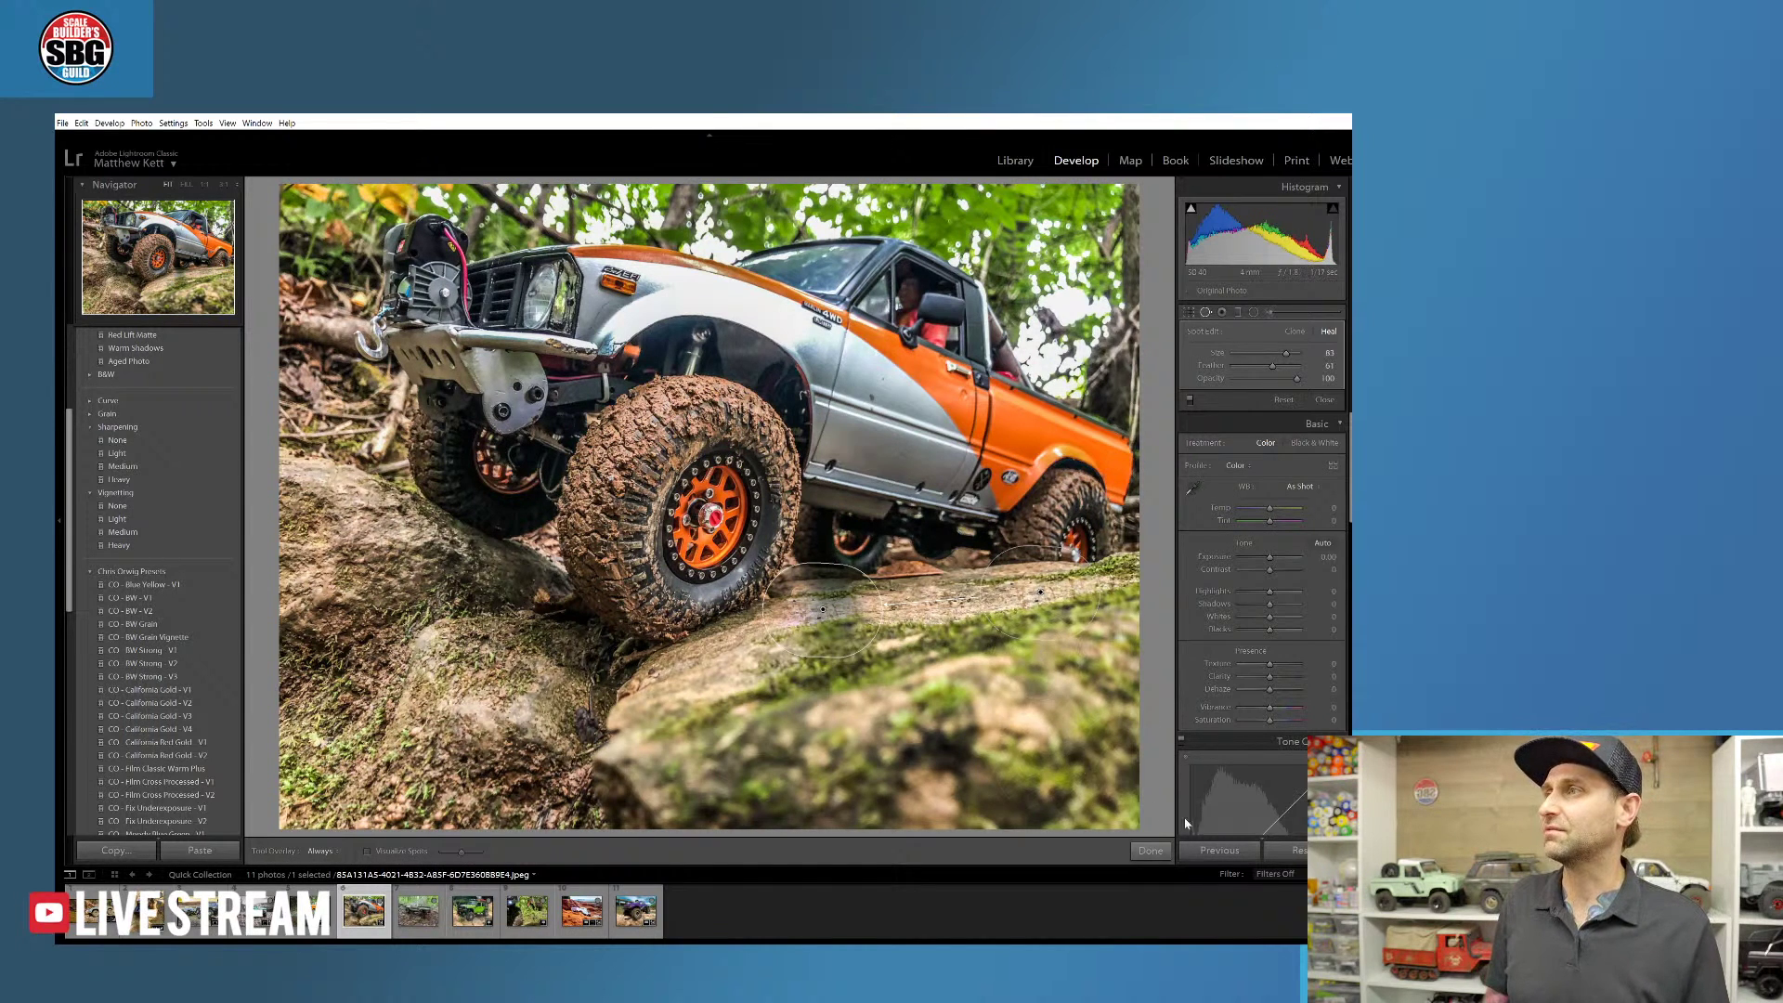
pyautogui.click(1142, 799)
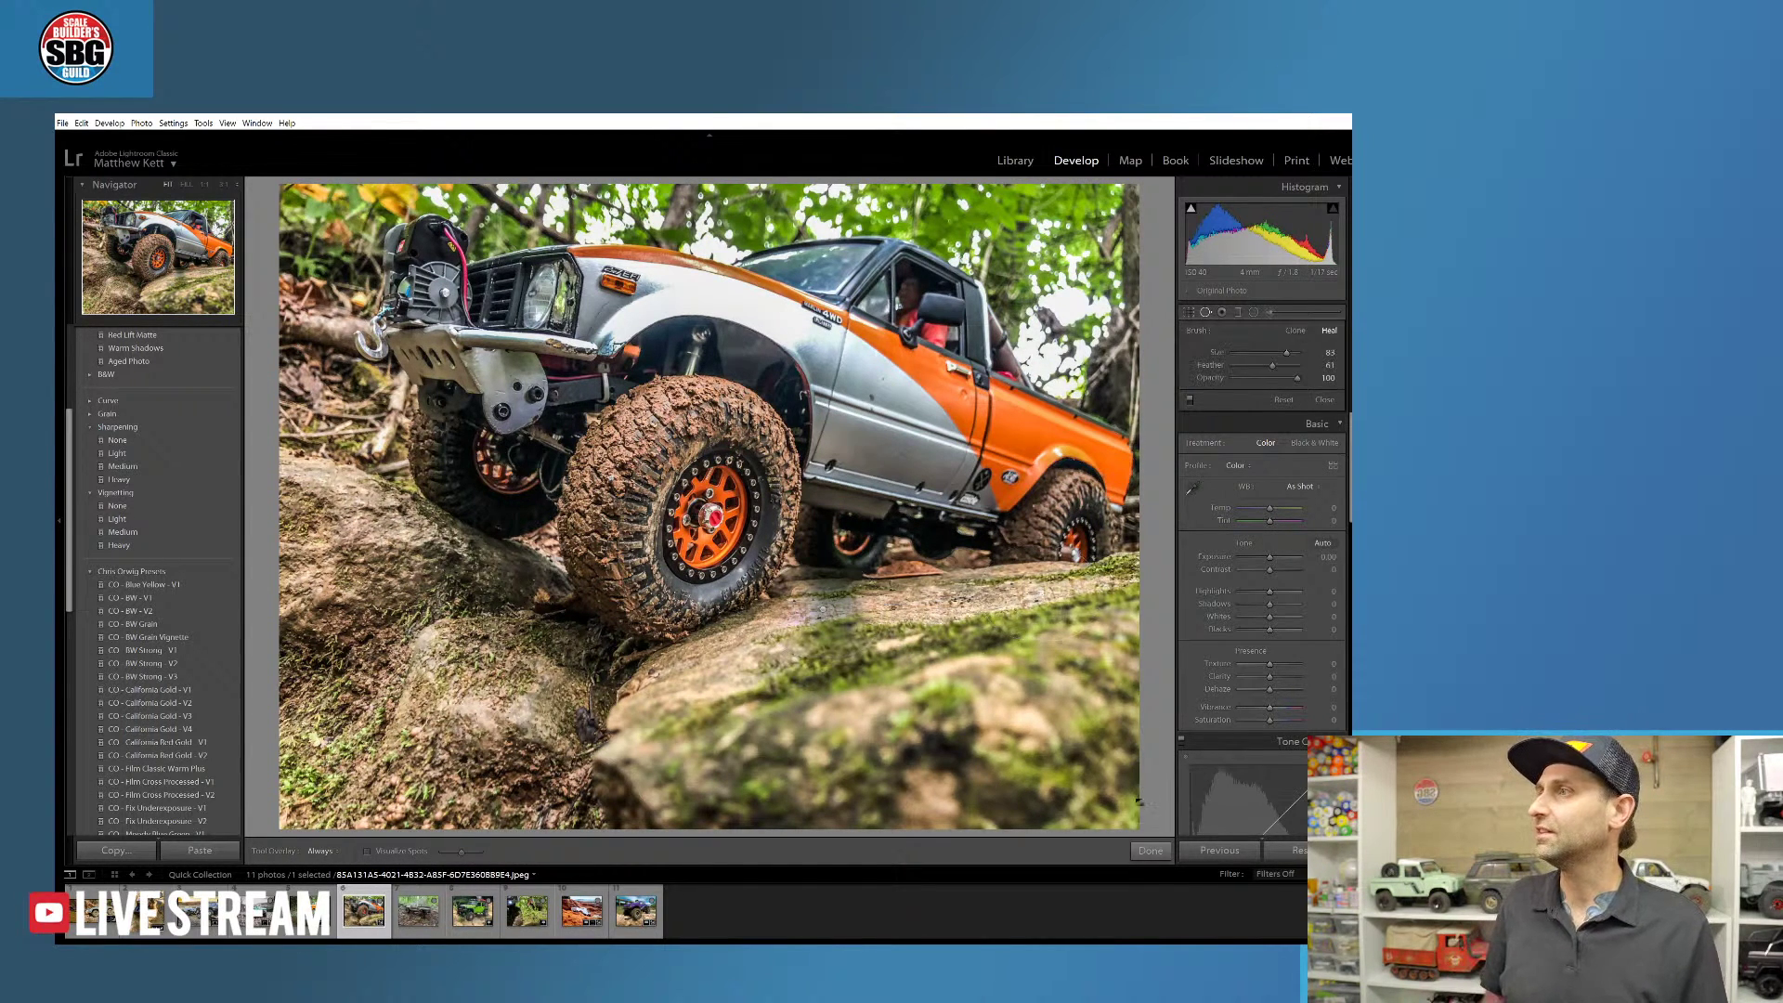
pyautogui.click(822, 611)
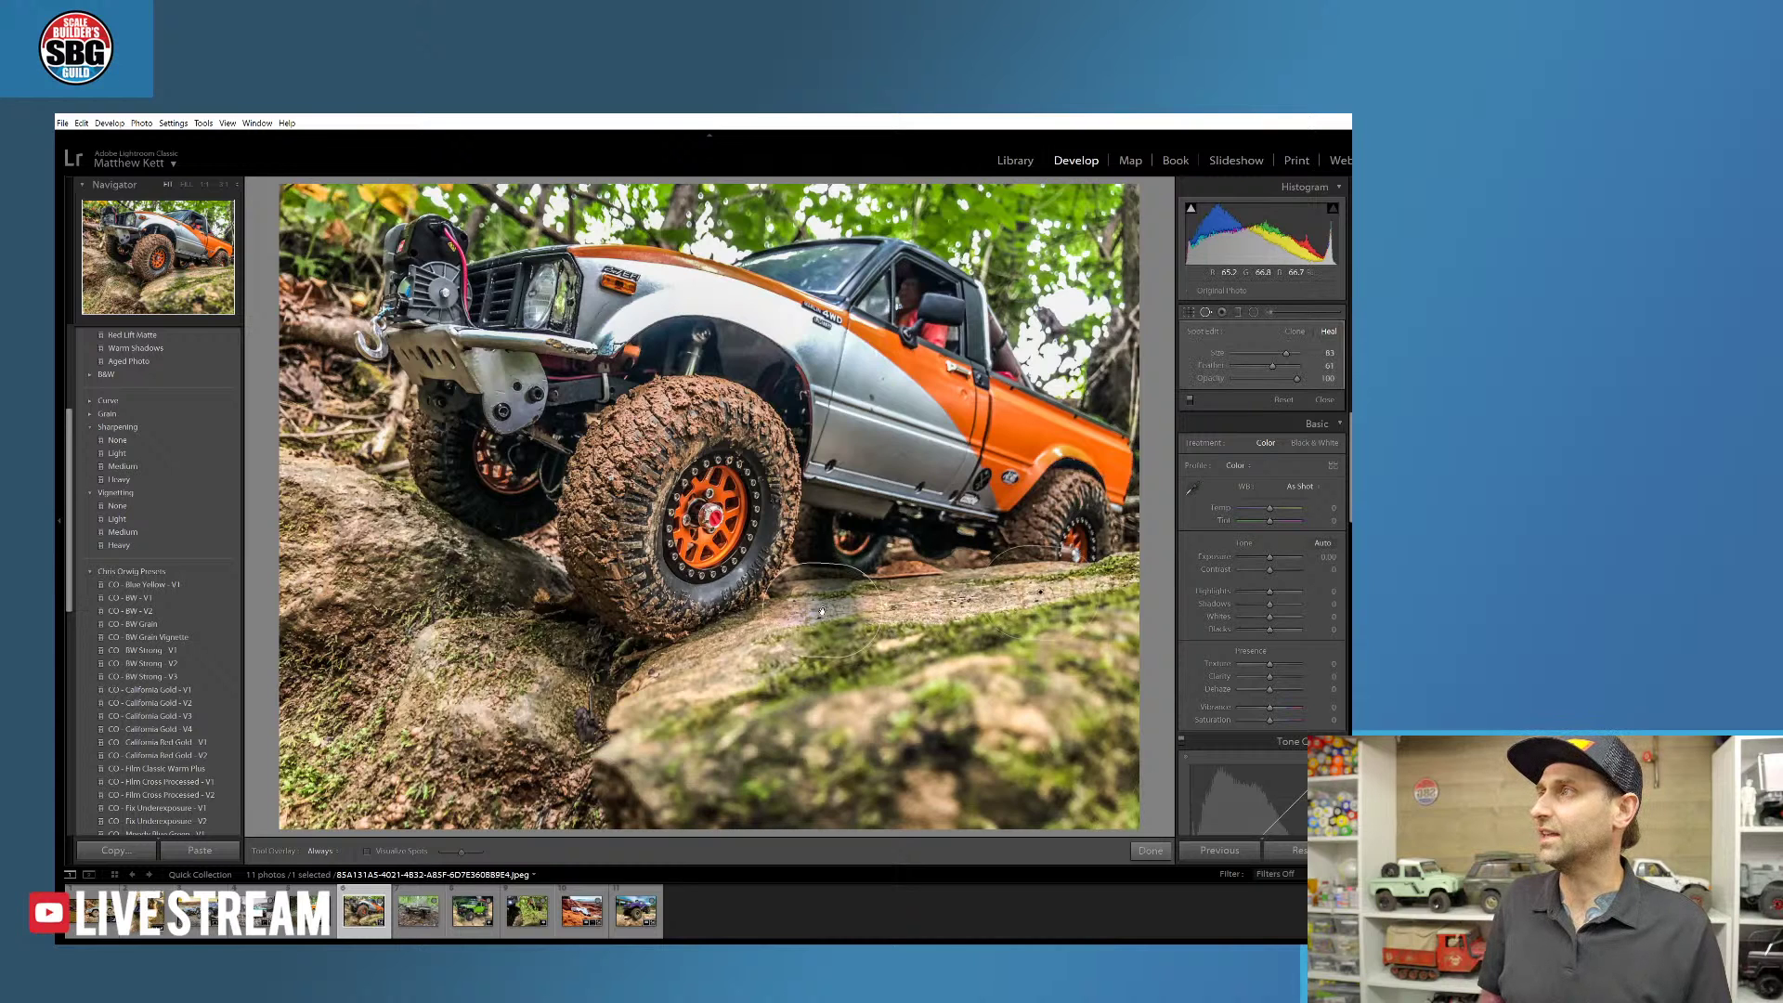
pyautogui.press('Delete')
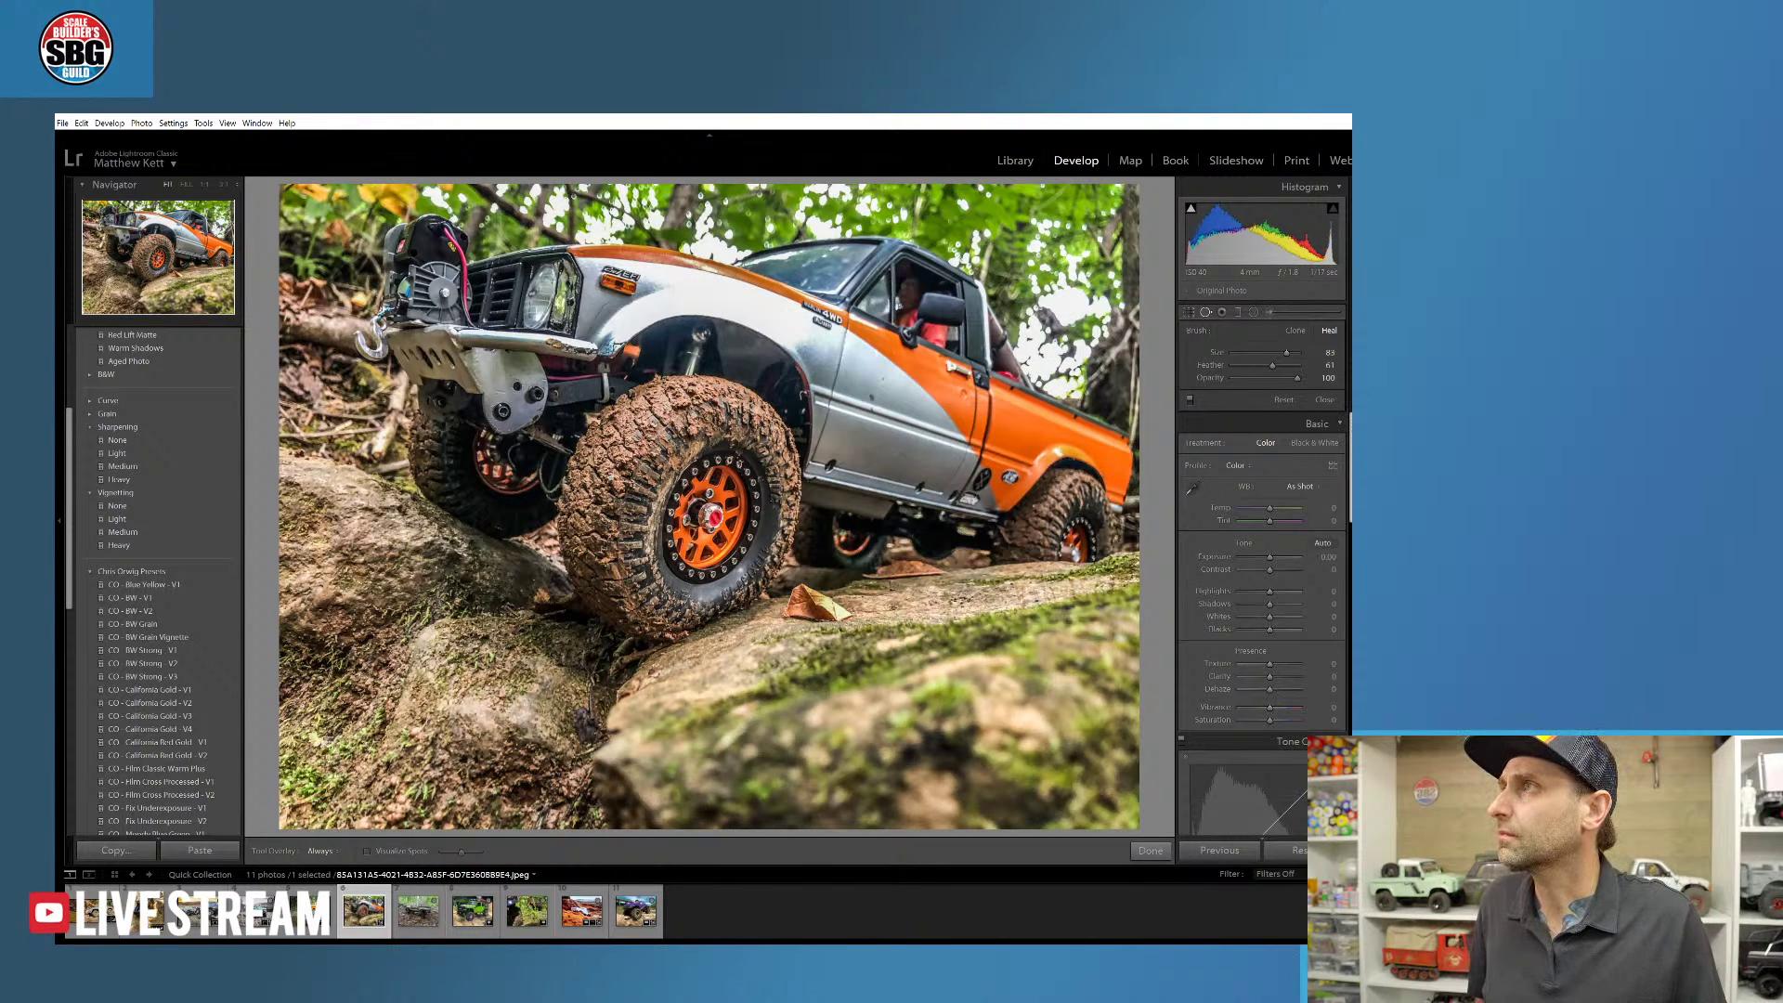
pyautogui.click(1151, 850)
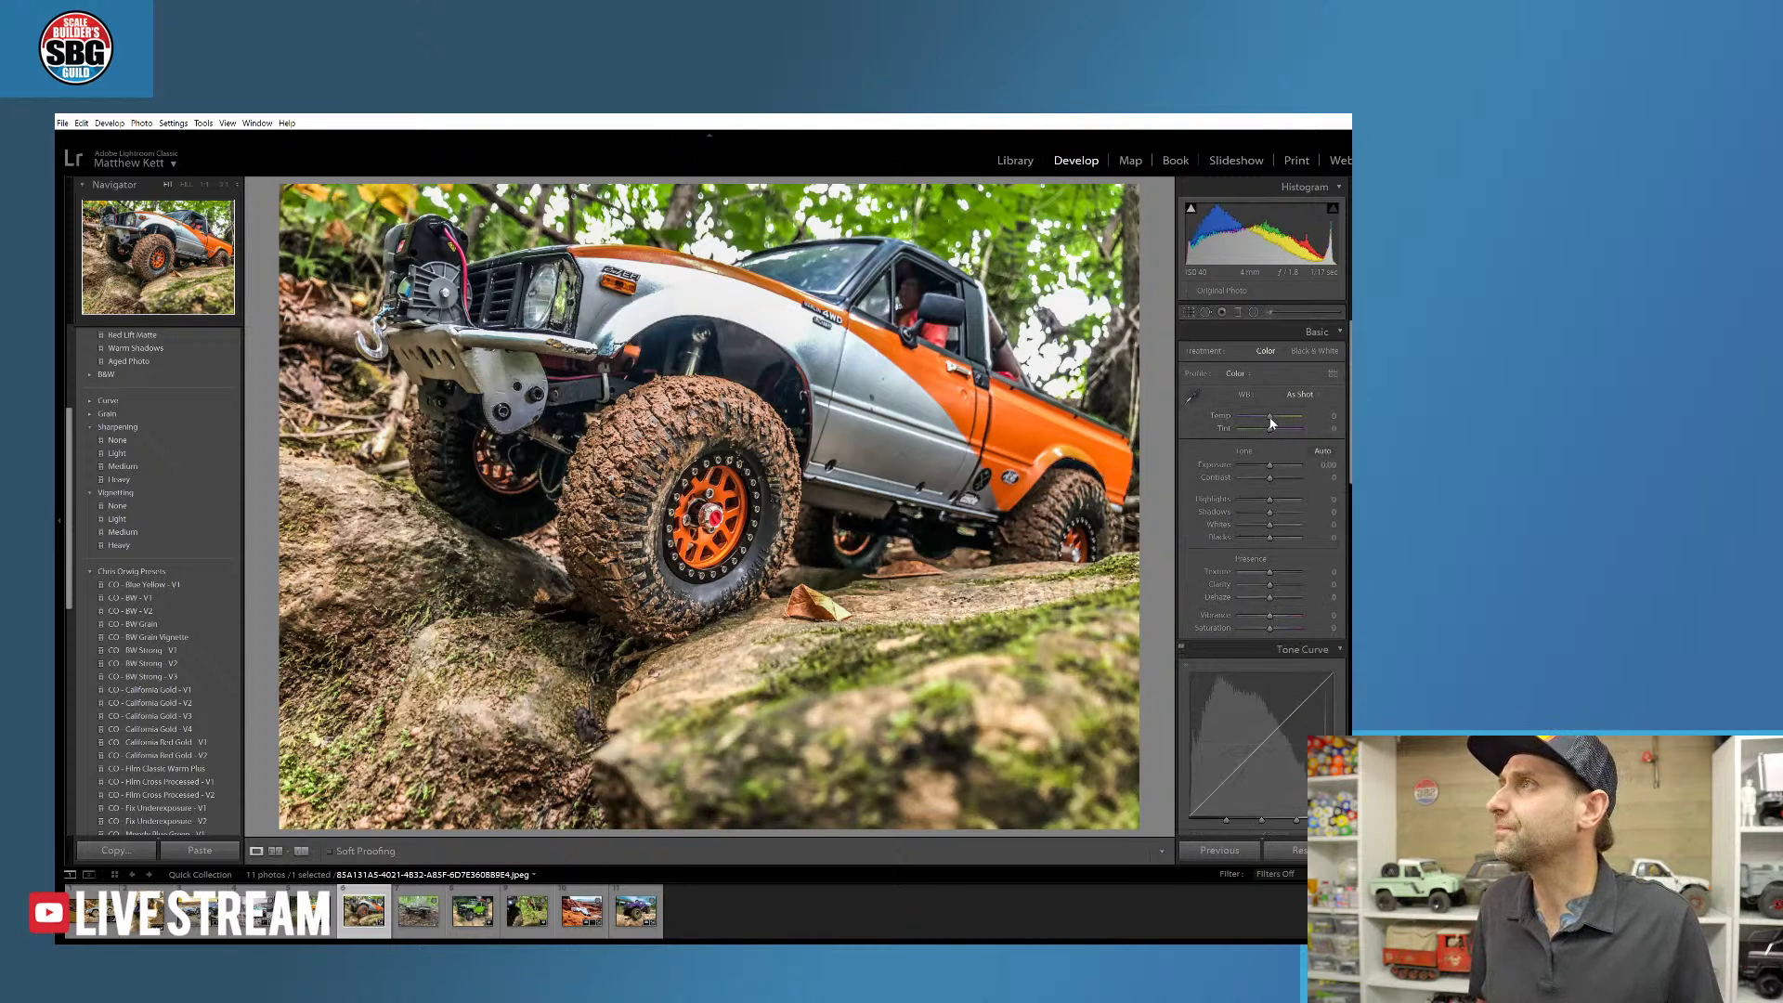
# - Set the photo's Temp to -32, Exposure to -0.27, Texture to +43 and Vibrance to +33
pyautogui.moveTo(1269, 420); pyautogui.dragTo(1260, 420)
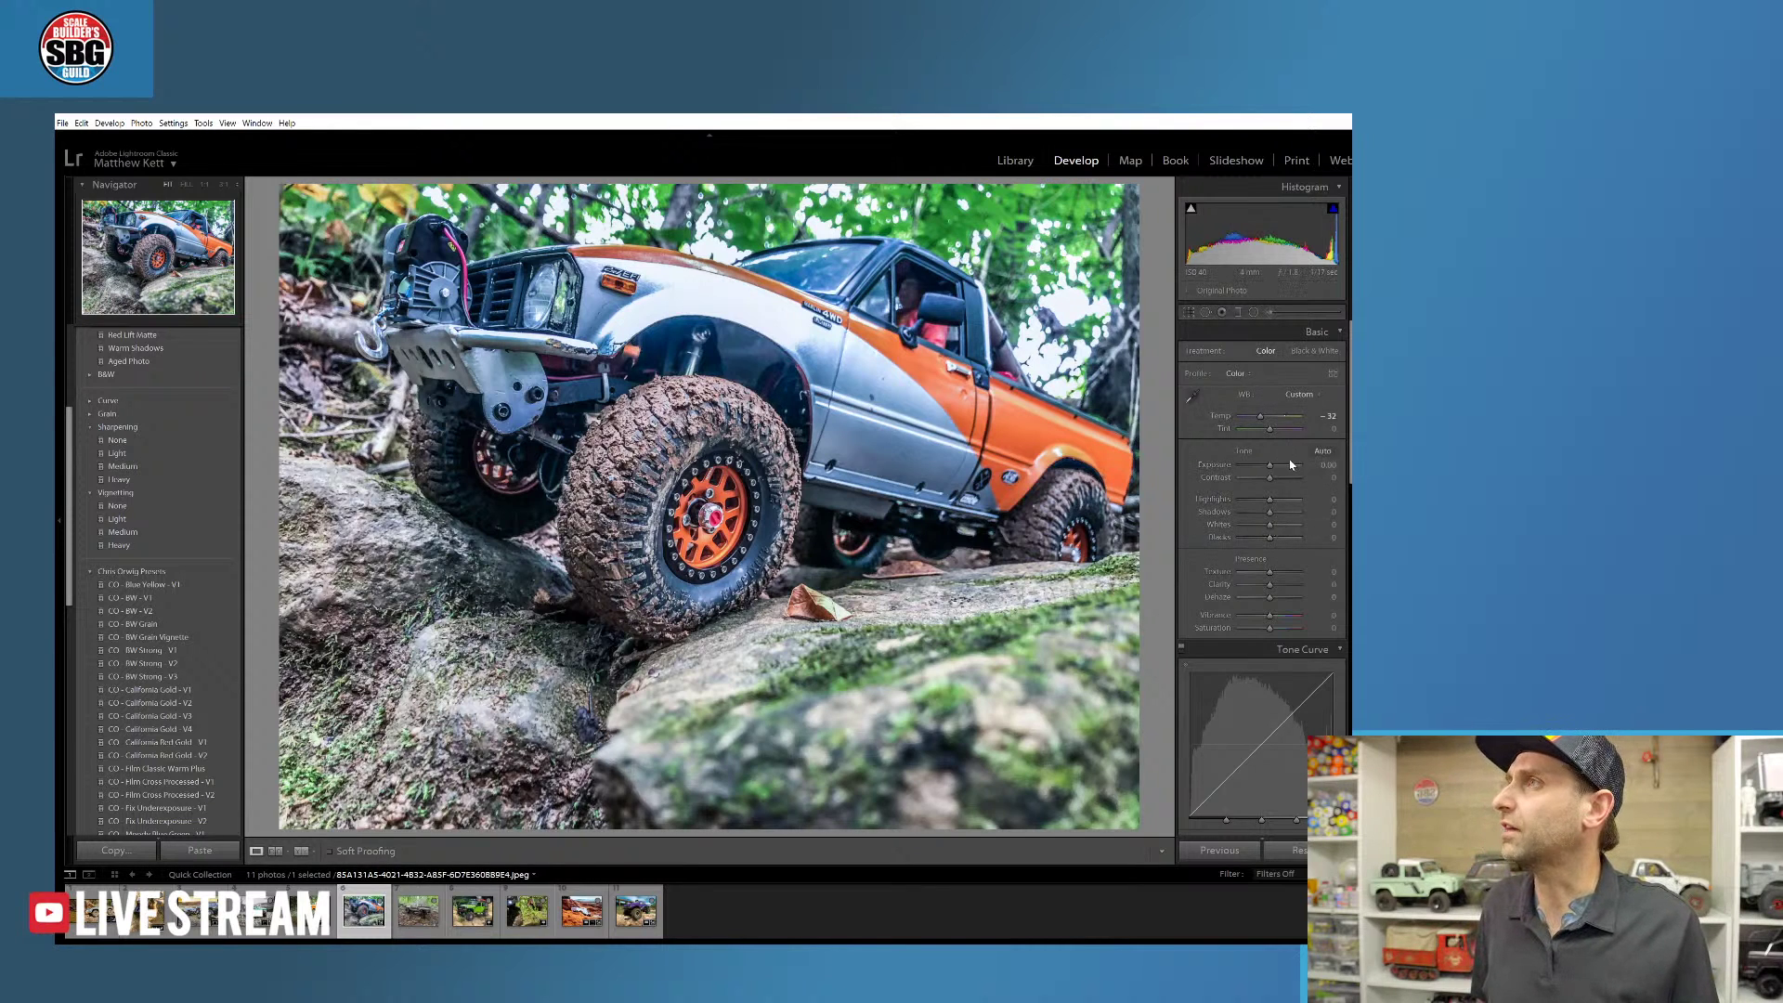
pyautogui.moveTo(1269, 469); pyautogui.dragTo(1267, 467)
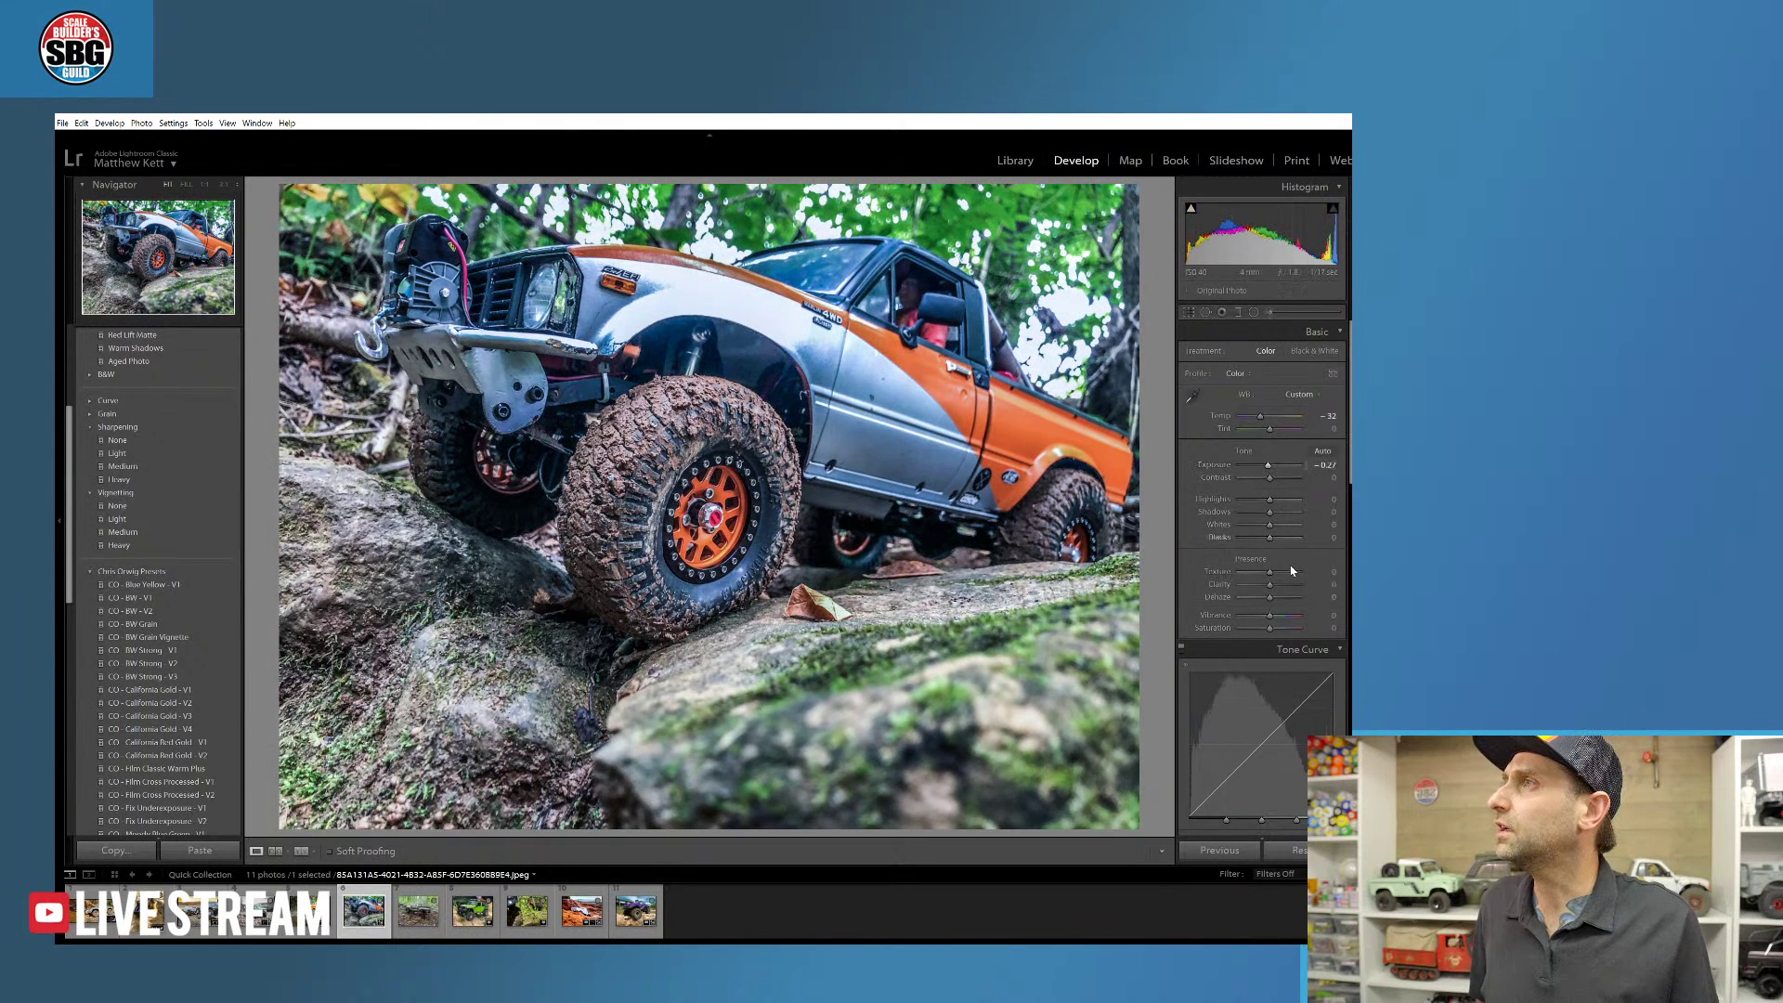
pyautogui.moveTo(1269, 571); pyautogui.dragTo(1280, 616)
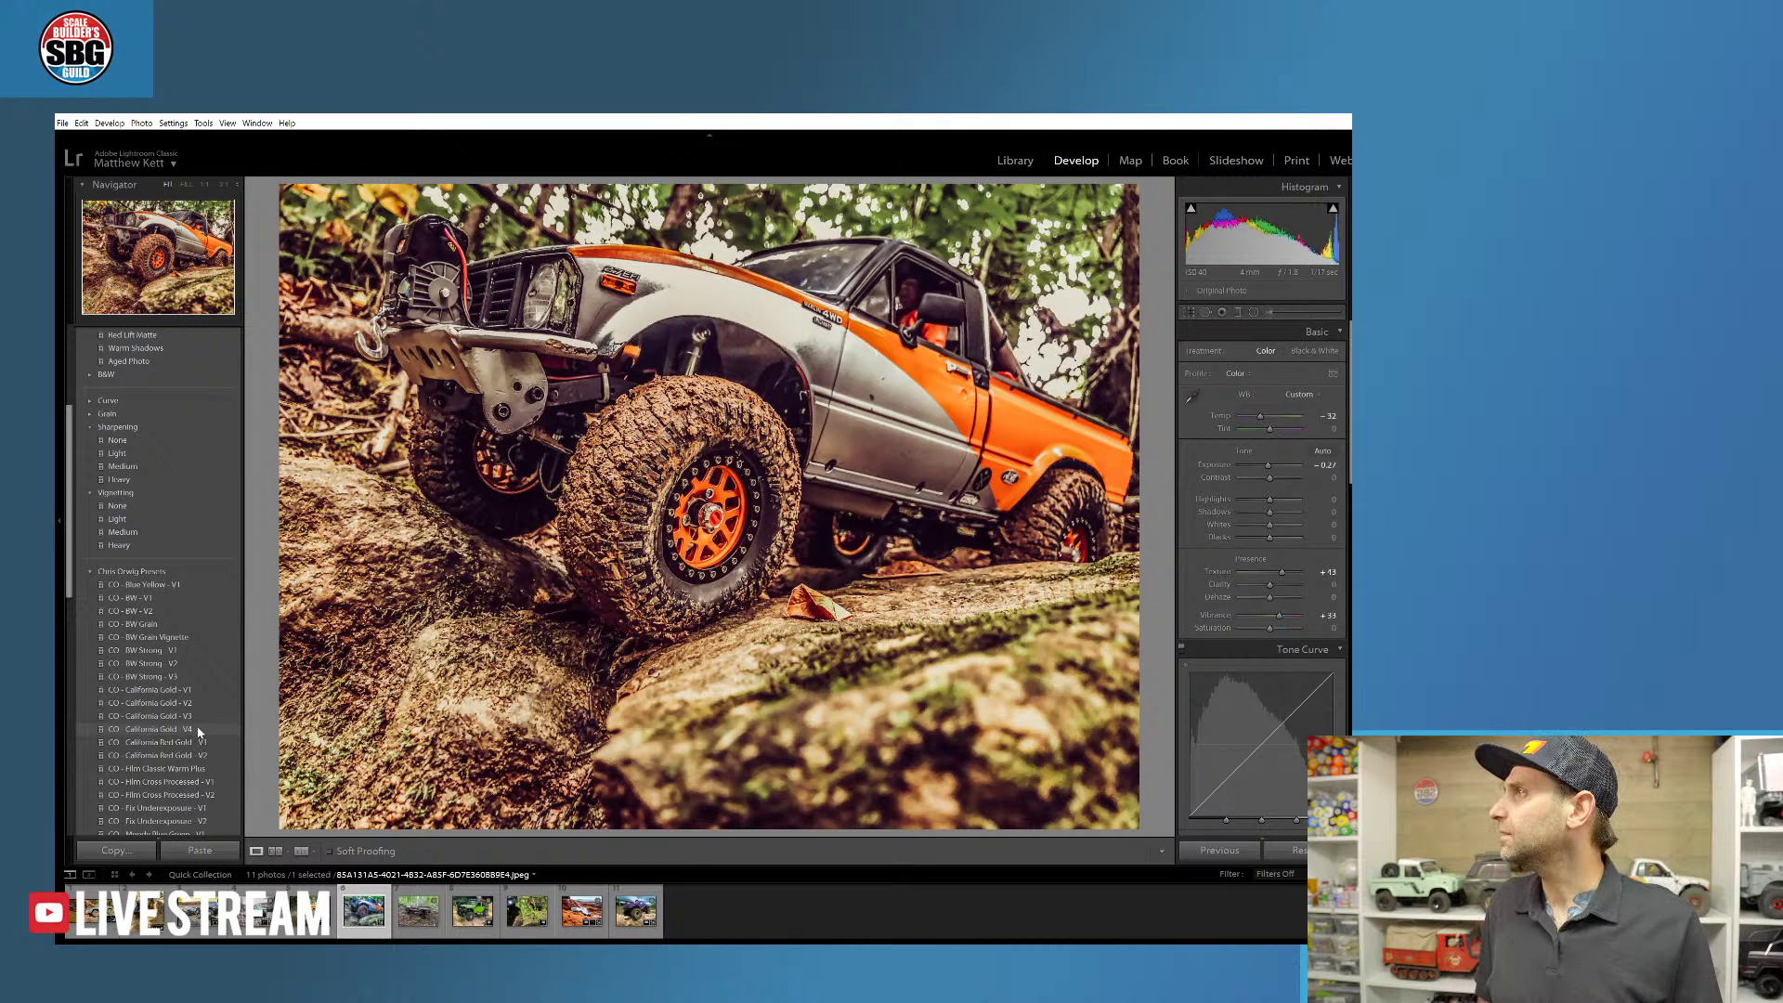
# - Preview the available develop presets on the truck photo and apply 14 Intense
pyautogui.scroll(-3, 198, 733)
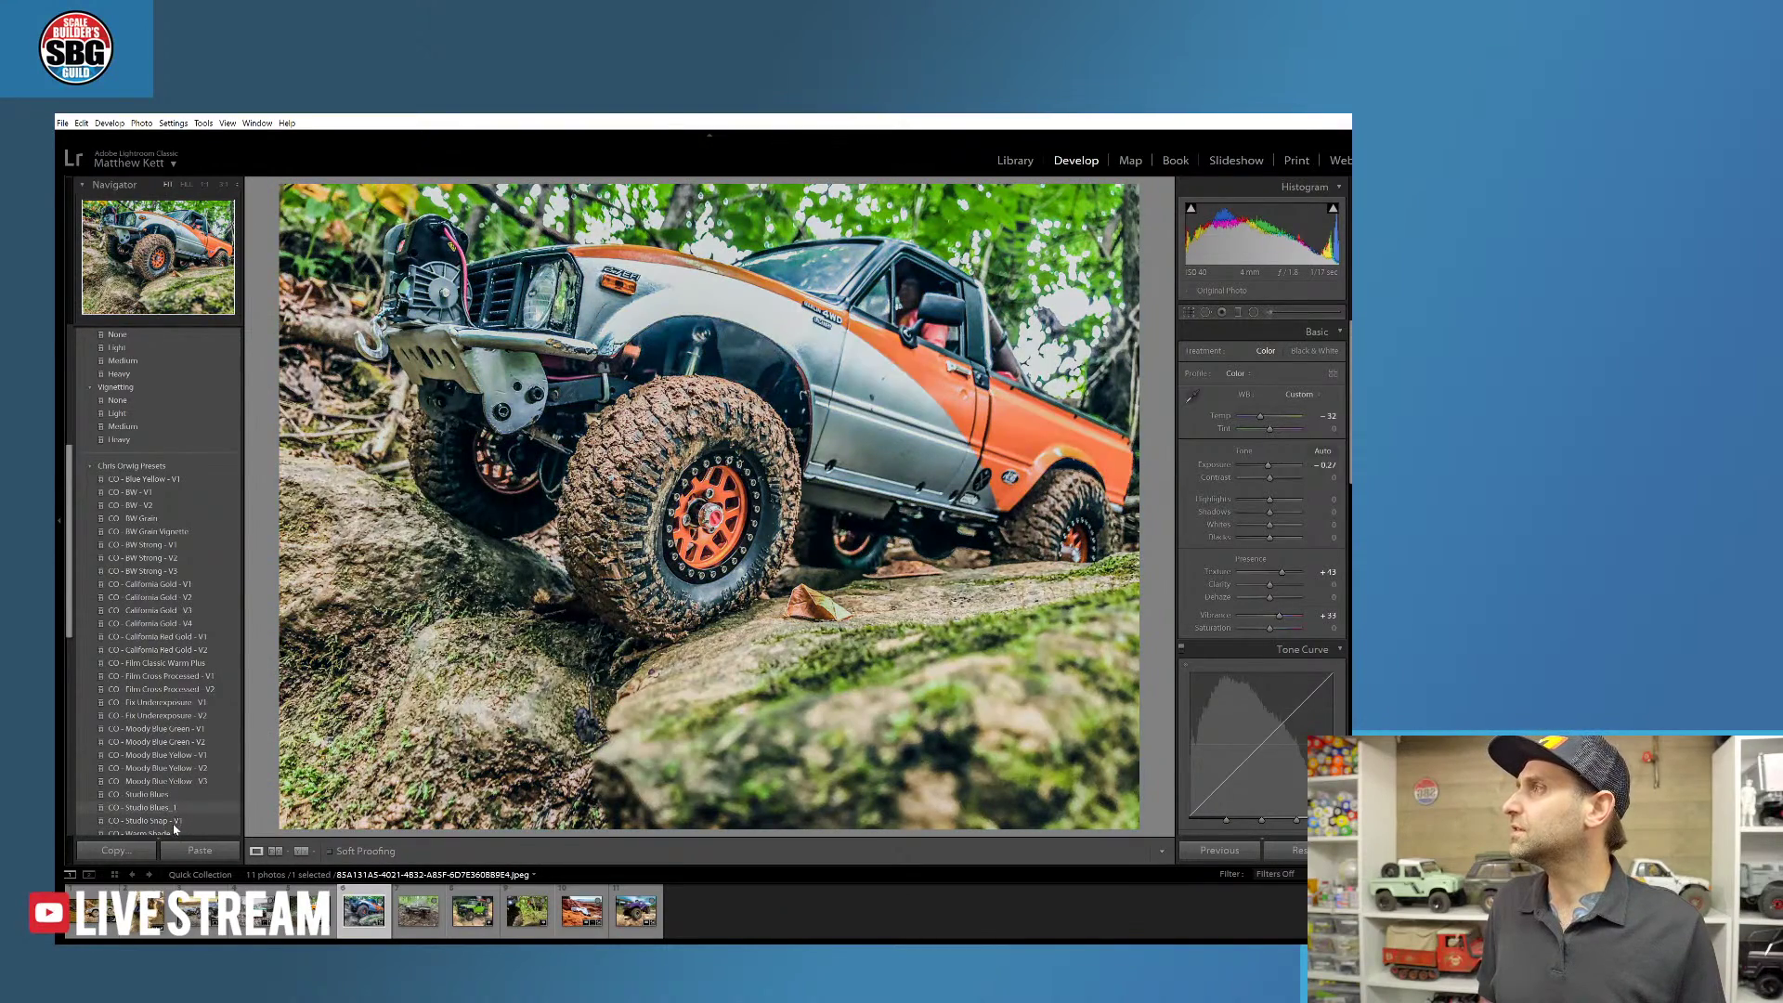
pyautogui.scroll(-3, 184, 809)
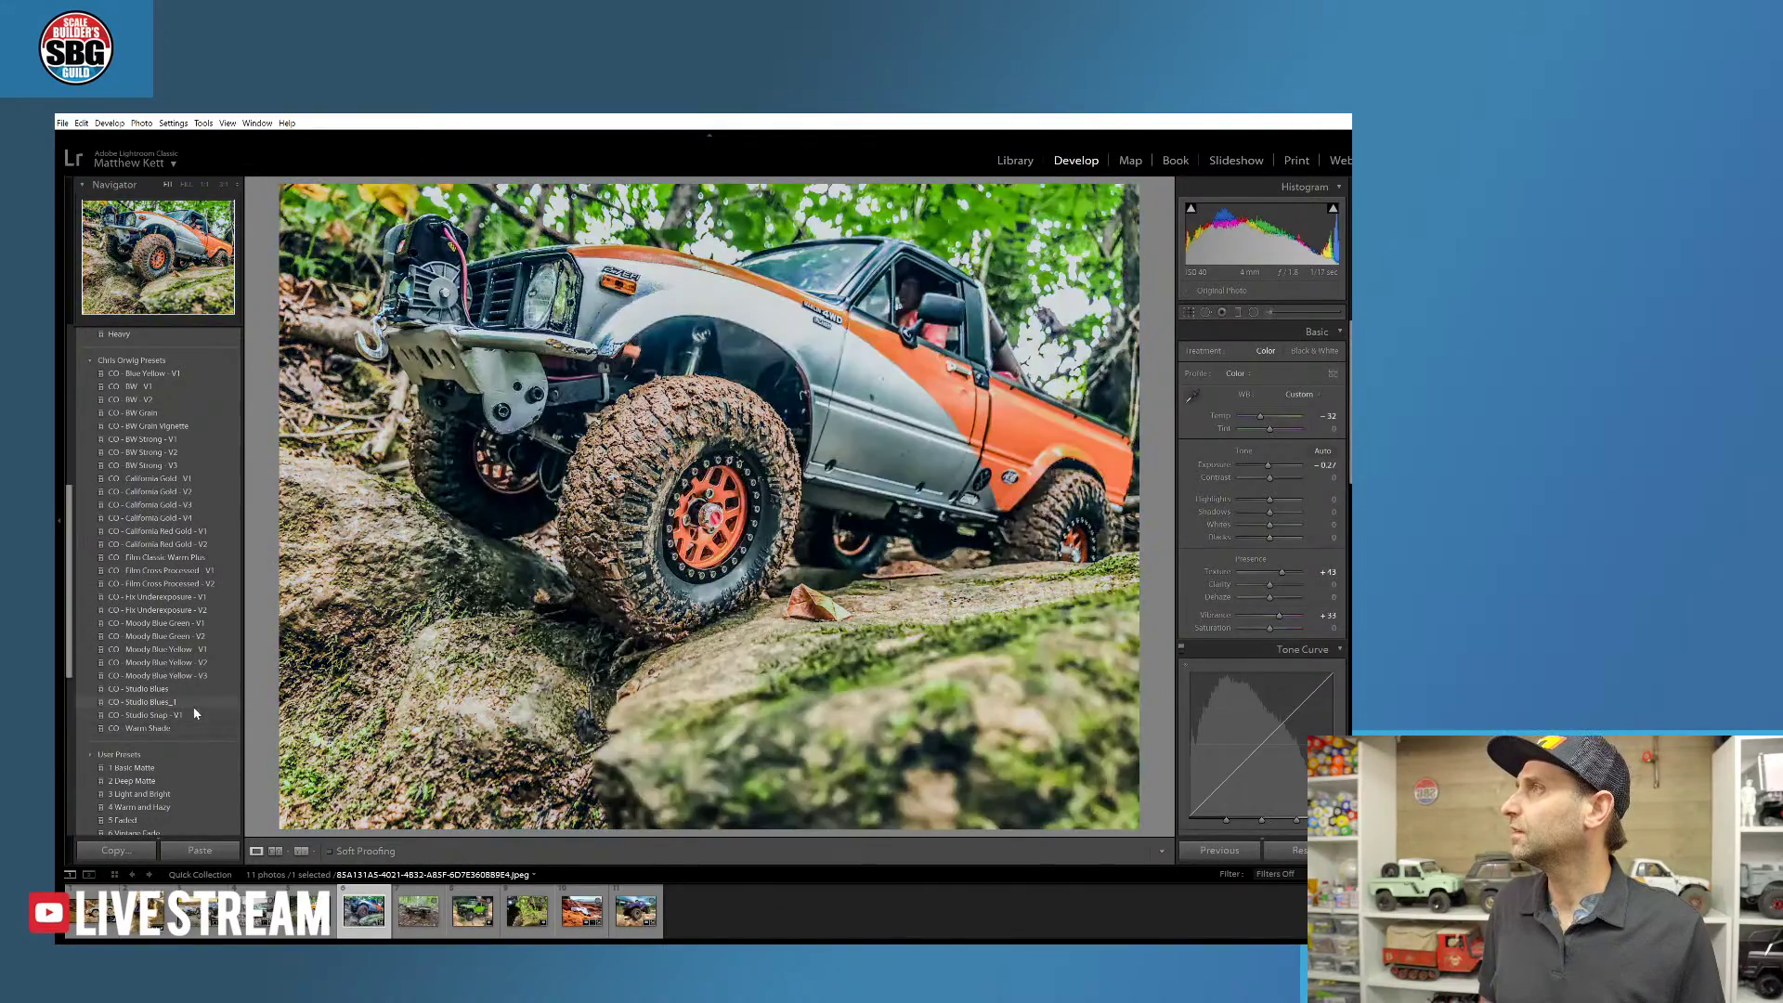
pyautogui.scroll(-3, 208, 696)
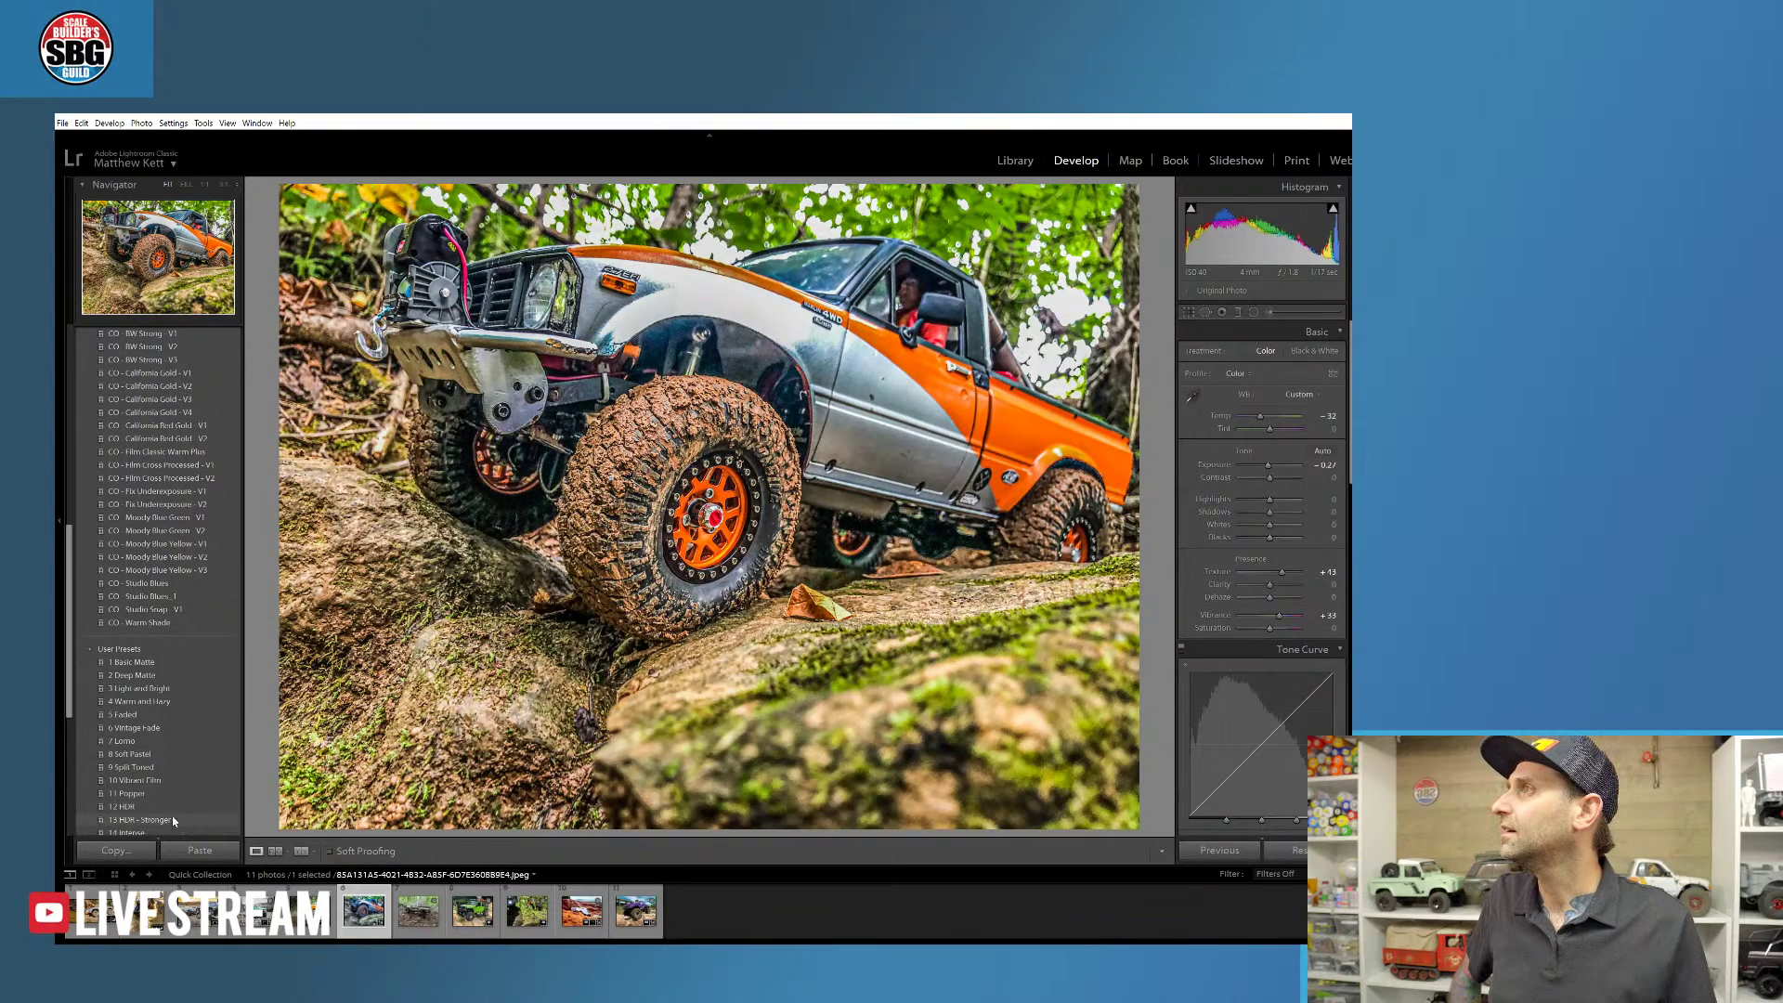
pyautogui.scroll(-3, 172, 816)
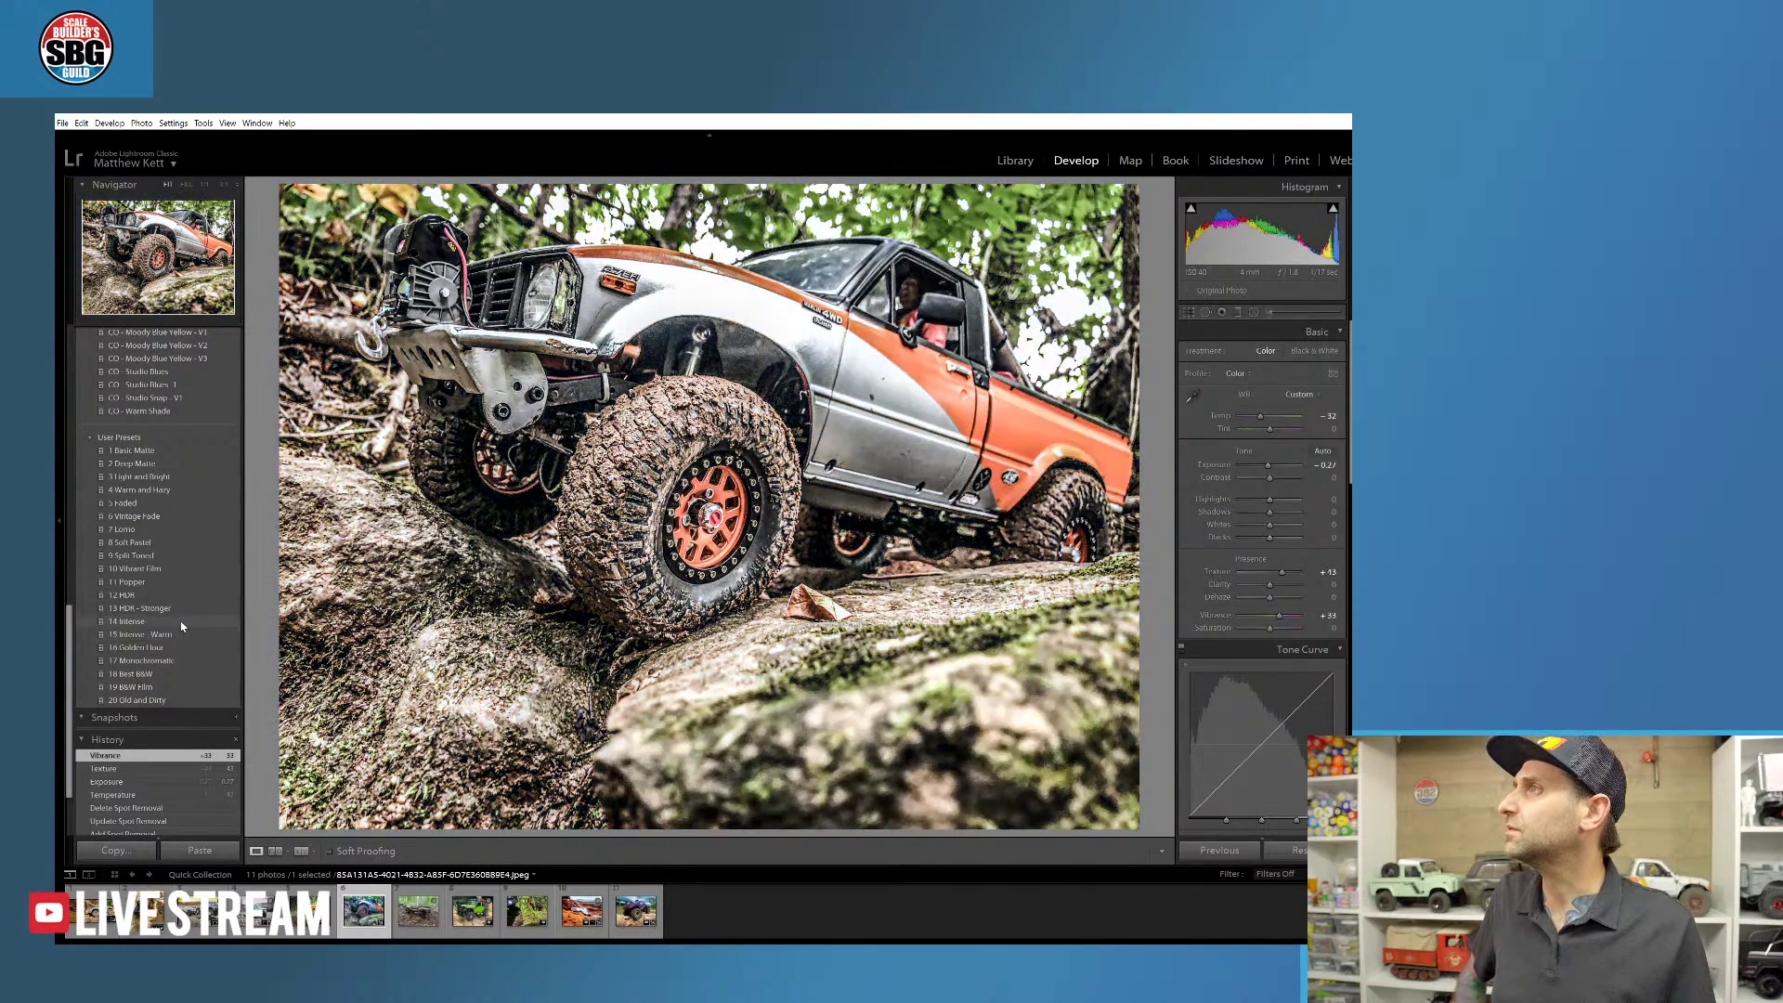
pyautogui.click(182, 623)
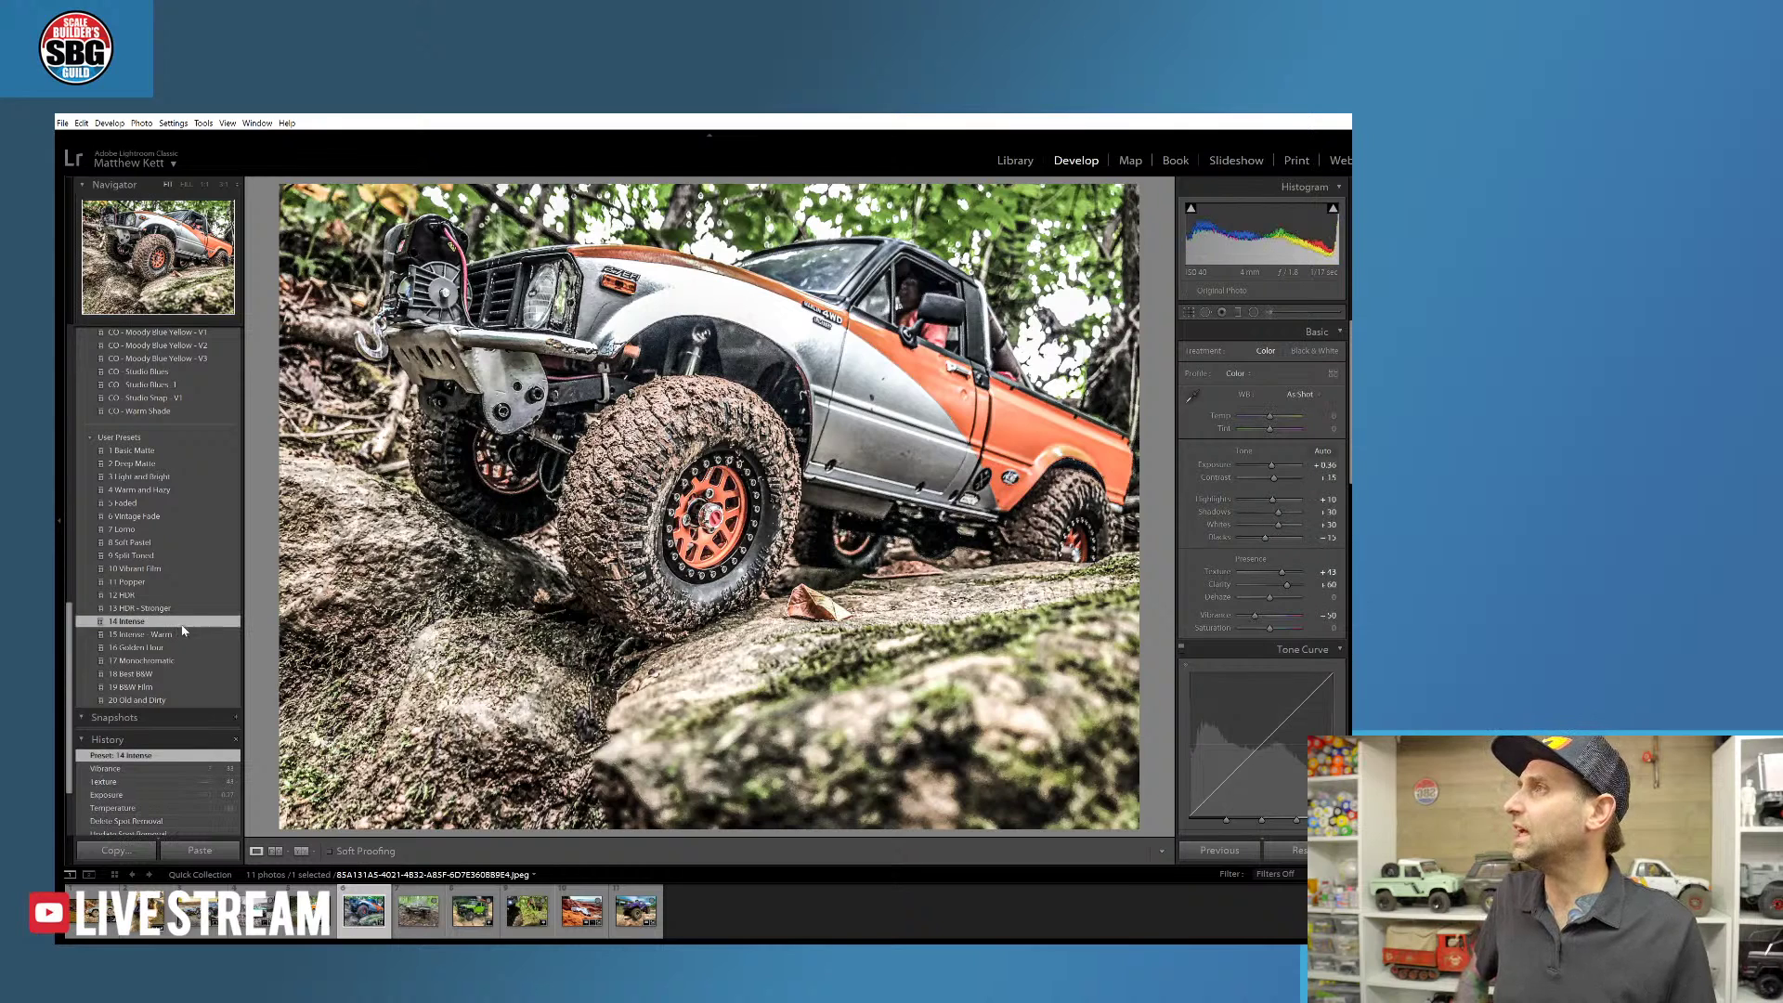
# - Try a Temp of -53 over the preset, reset it to 0, and undo back to before the preset
pyautogui.moveTo(1268, 419); pyautogui.dragTo(1253, 418)
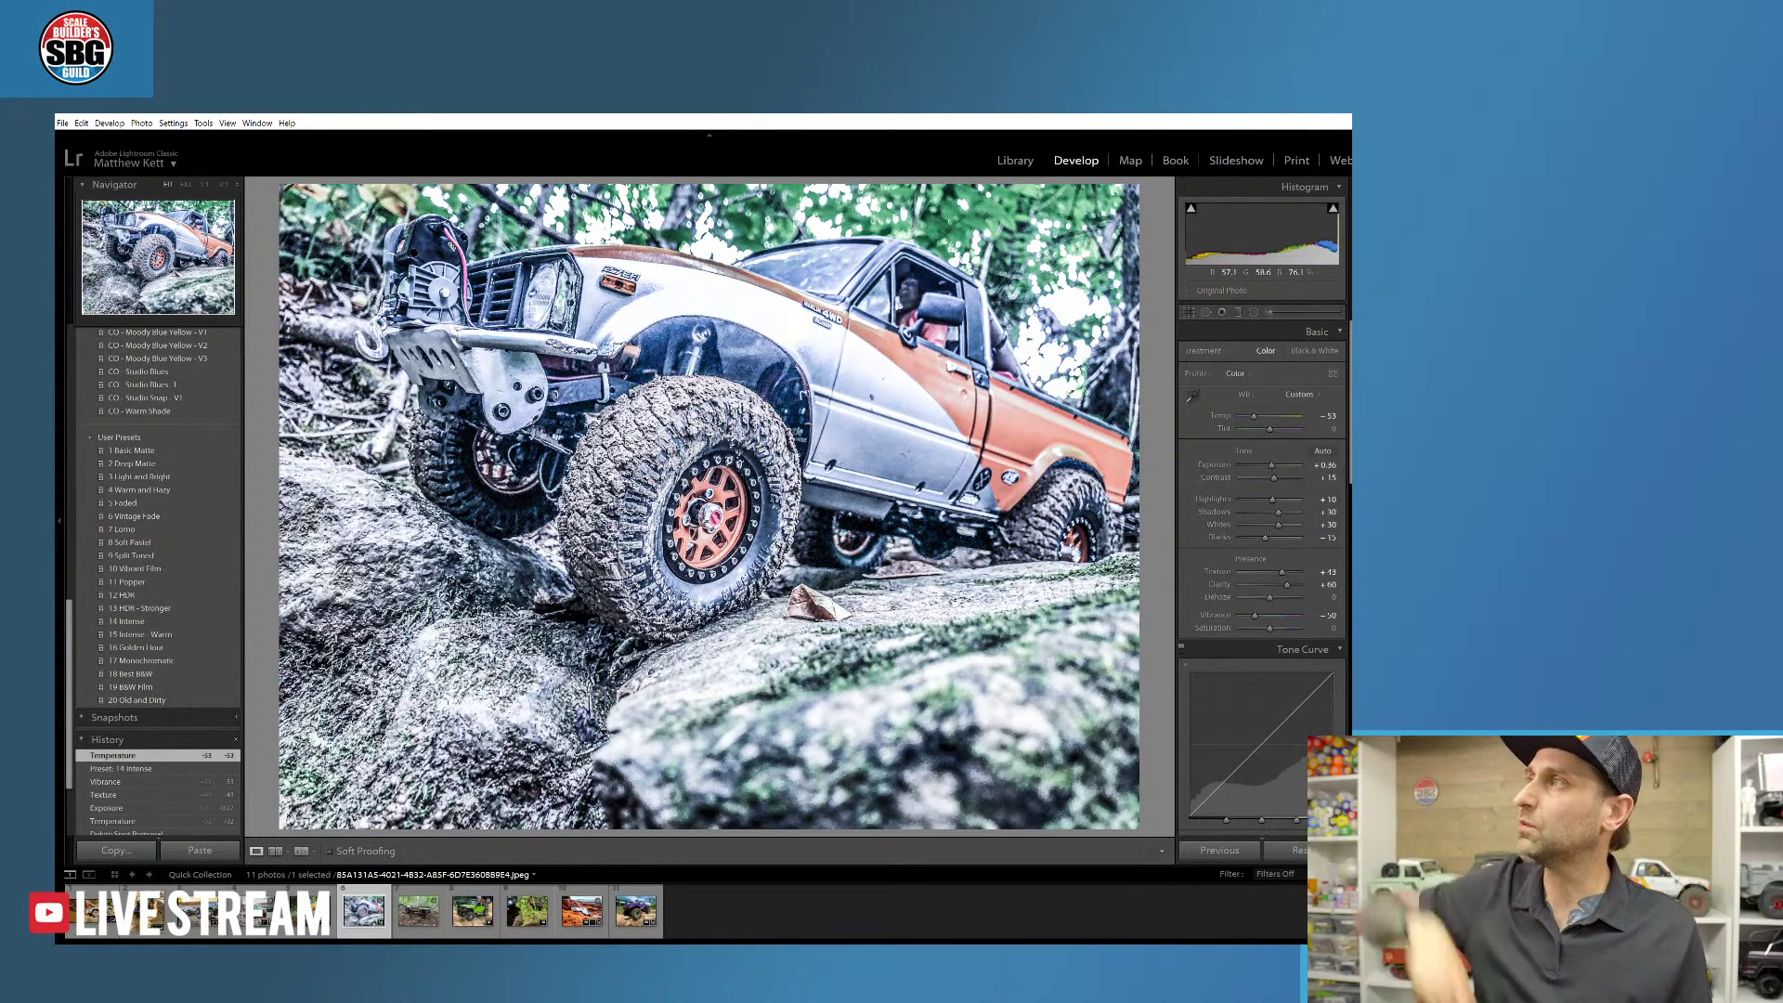
pyautogui.doubleClick(1271, 417)
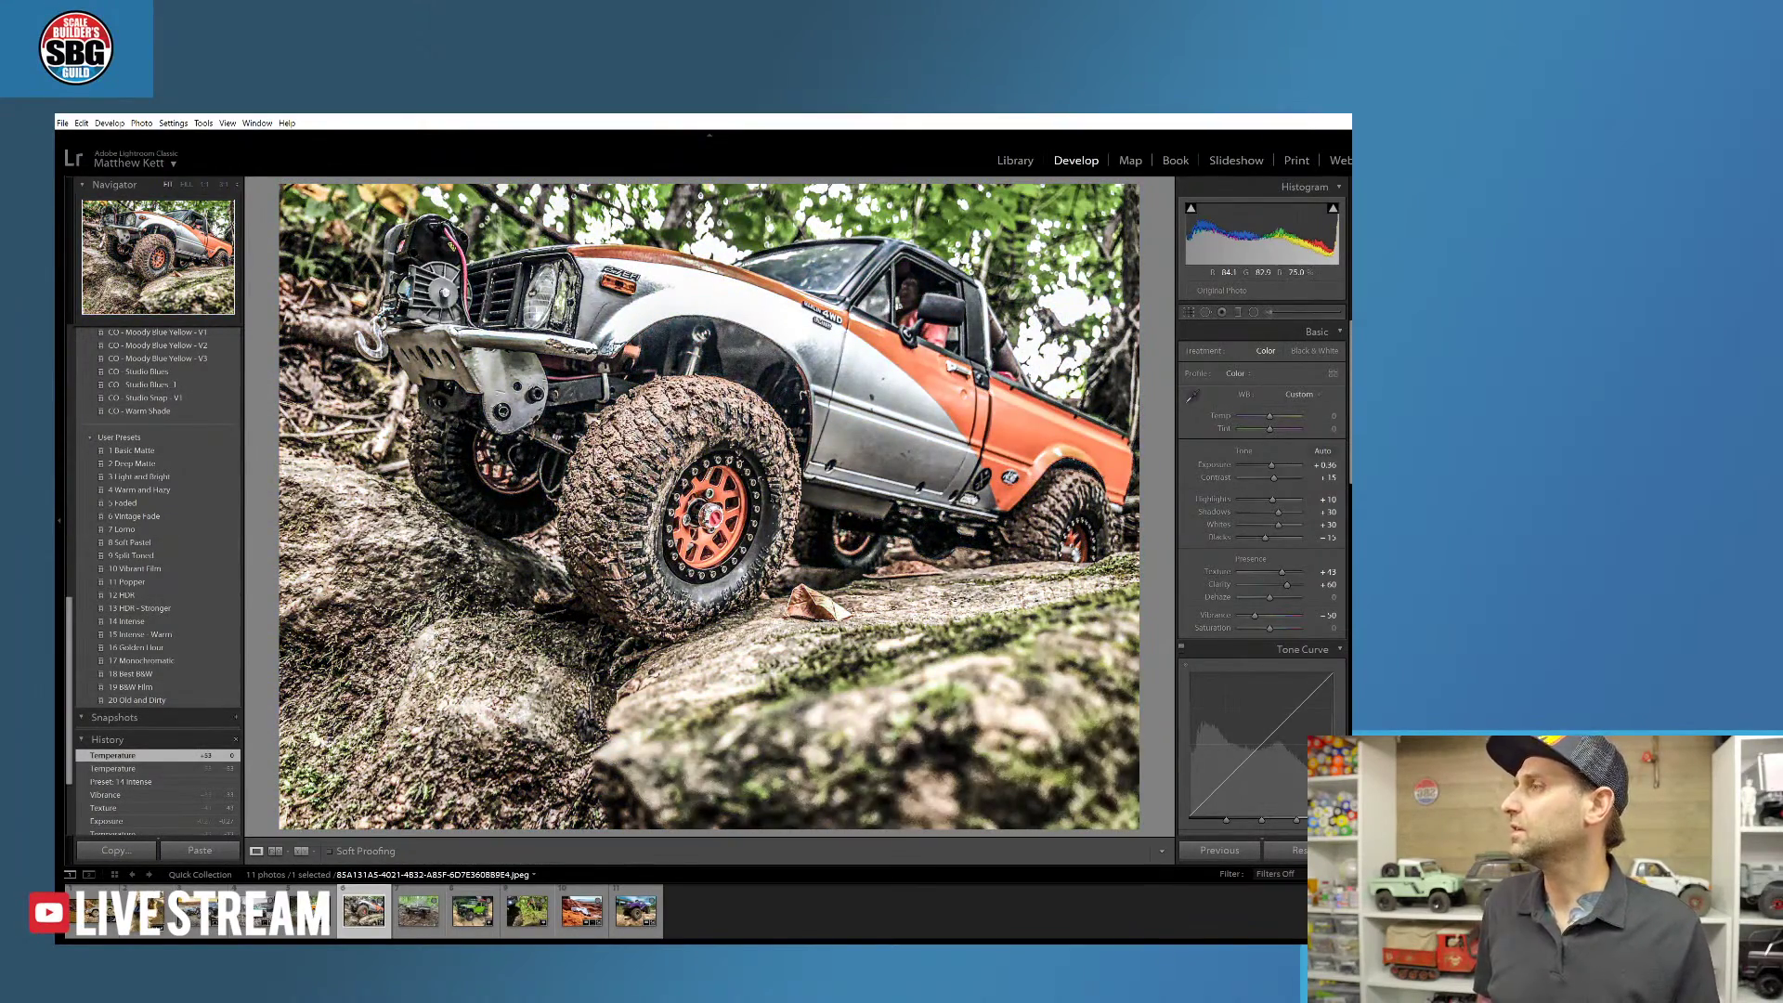
pyautogui.hotkey('ctrl', 'z')
pyautogui.hotkey('ctrl', 'z')
pyautogui.hotkey('ctrl', 'z')
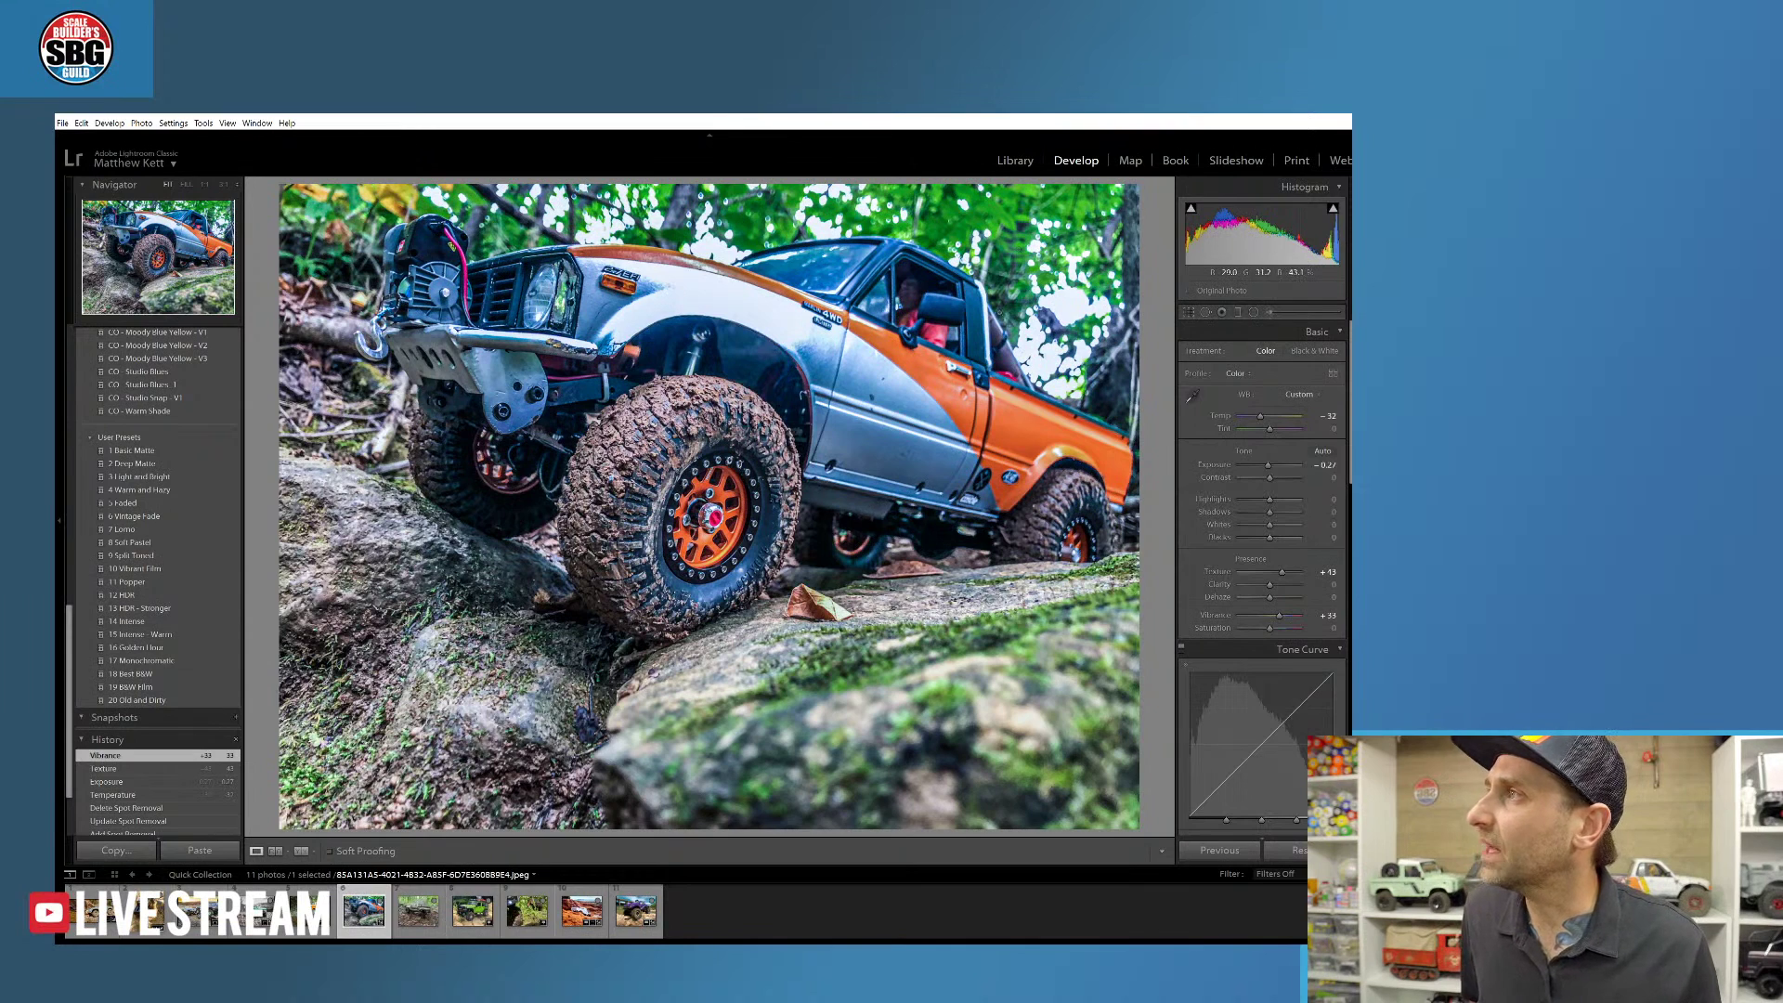
# - Reduce the HSL saturation of Green to -60, Red to -50 and Orange to -24
pyautogui.scroll(-10, 1237, 654)
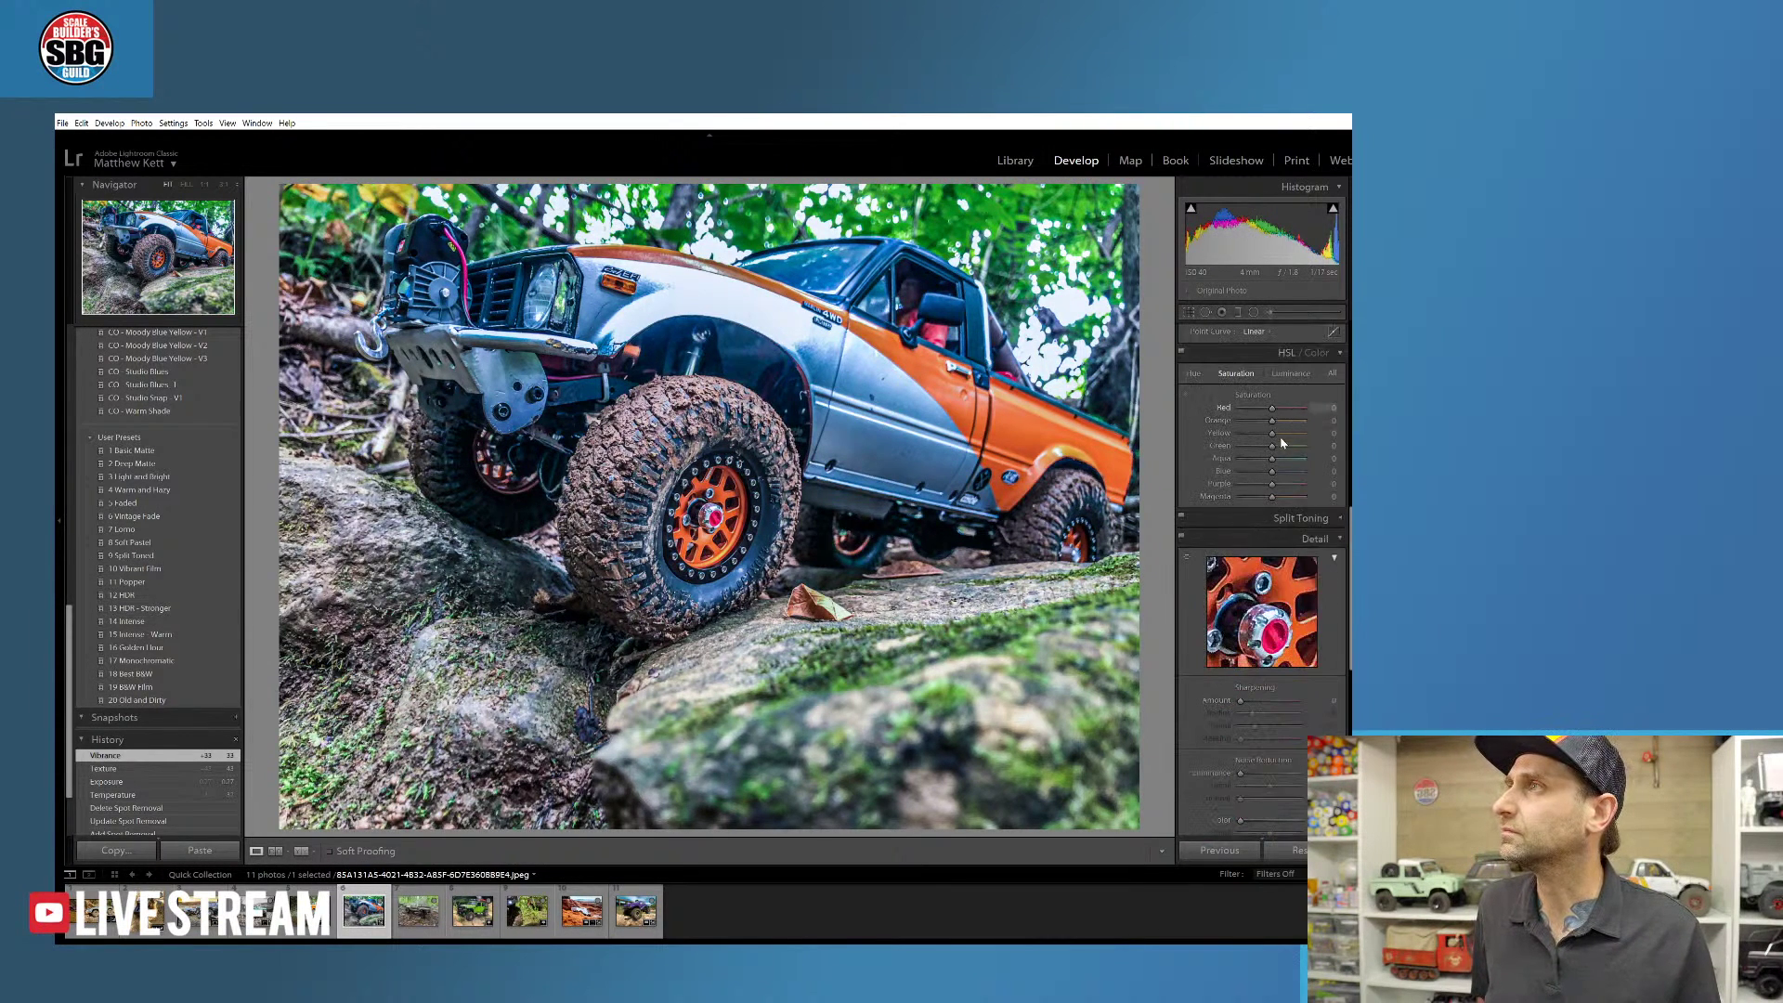
pyautogui.moveTo(1273, 447); pyautogui.dragTo(1255, 451)
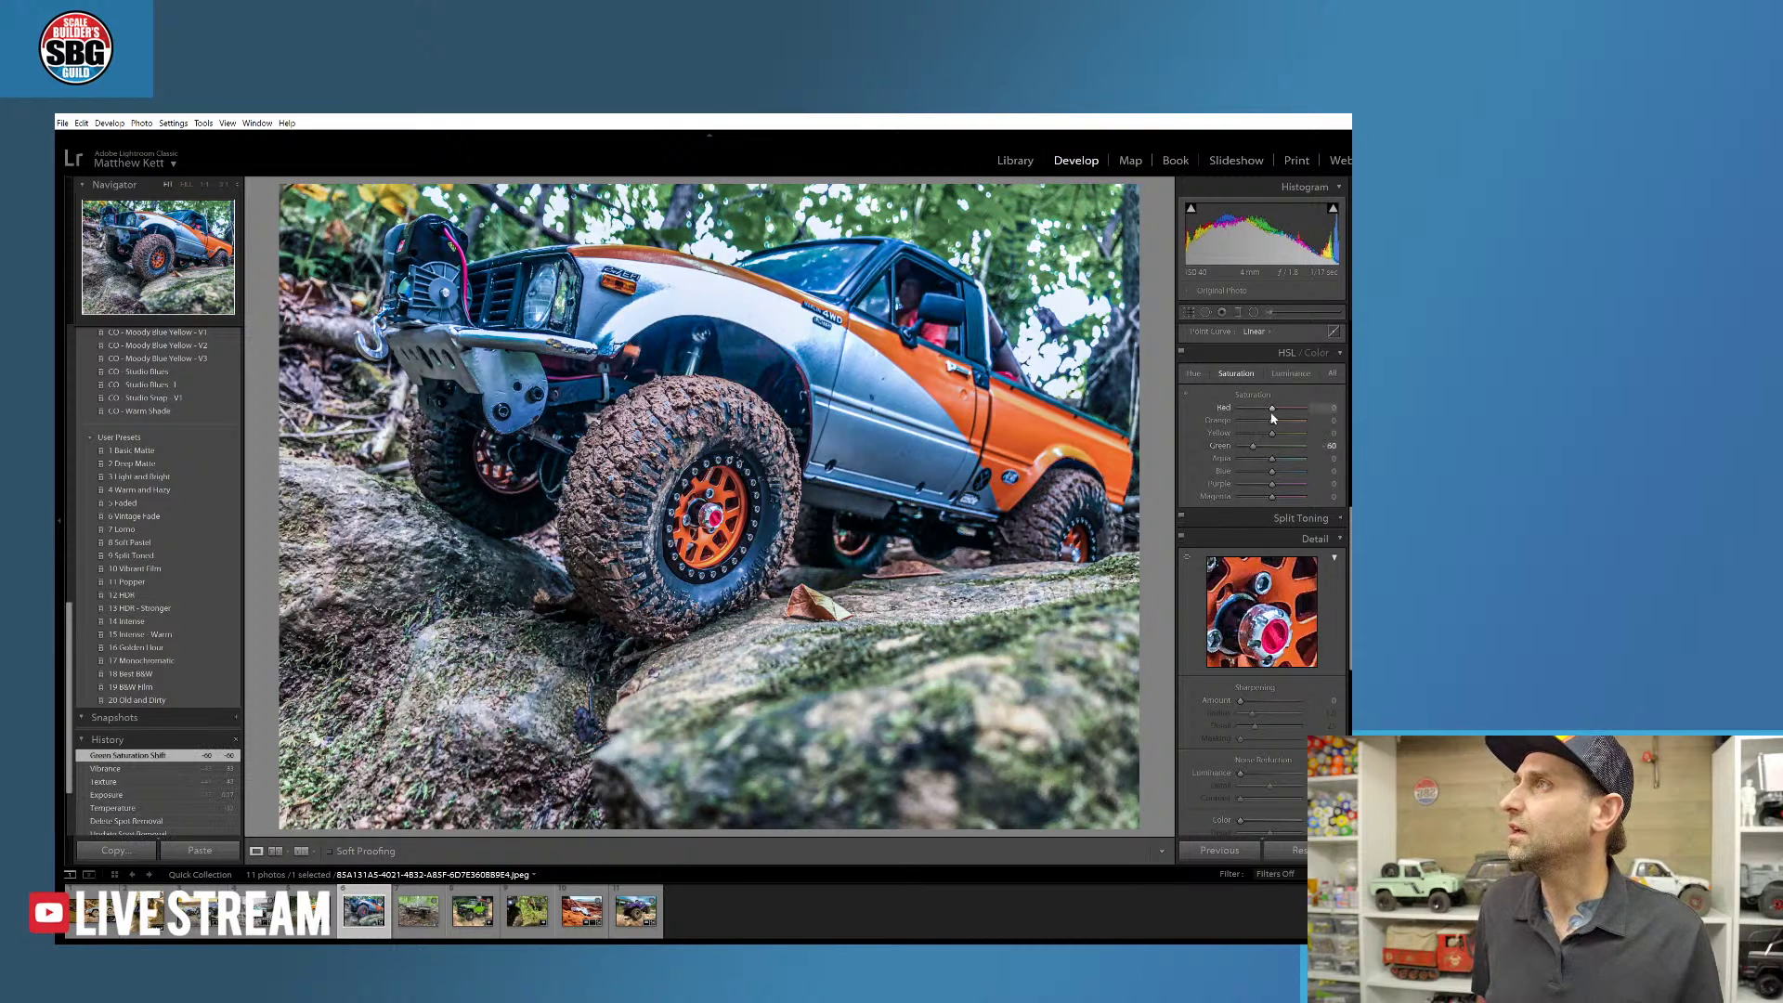
pyautogui.moveTo(1272, 421); pyautogui.dragTo(1262, 412)
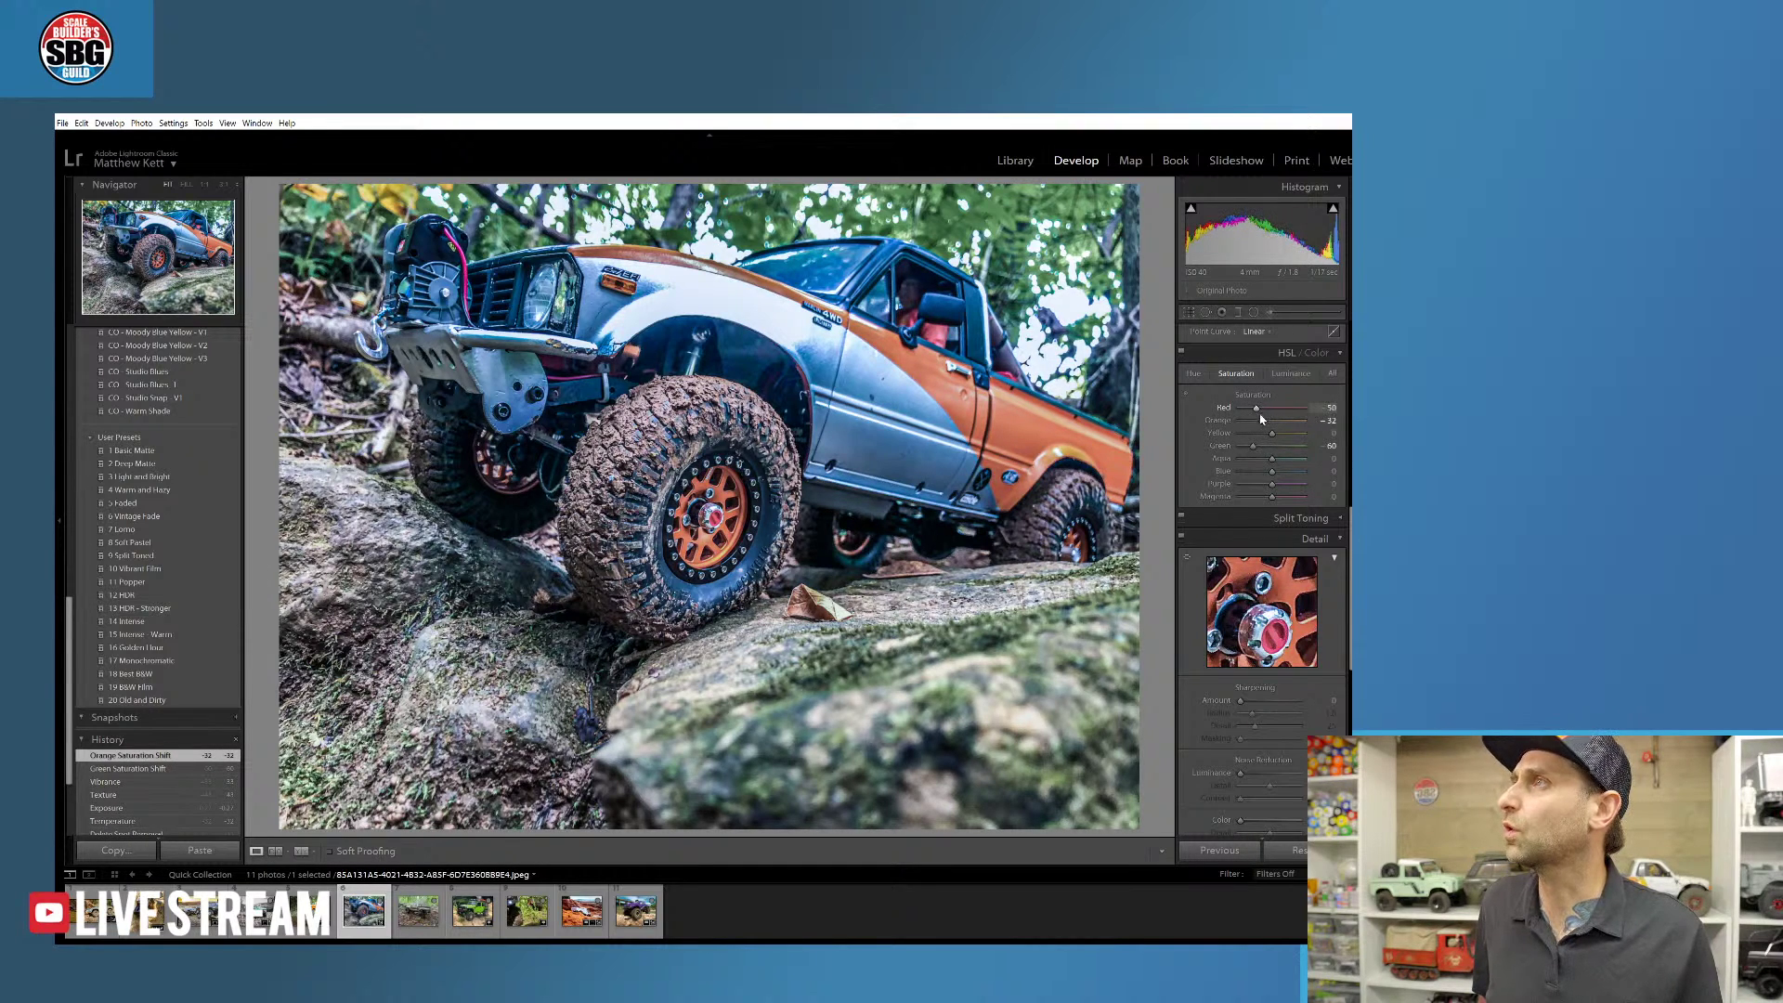
pyautogui.moveTo(1260, 420); pyautogui.dragTo(1253, 425)
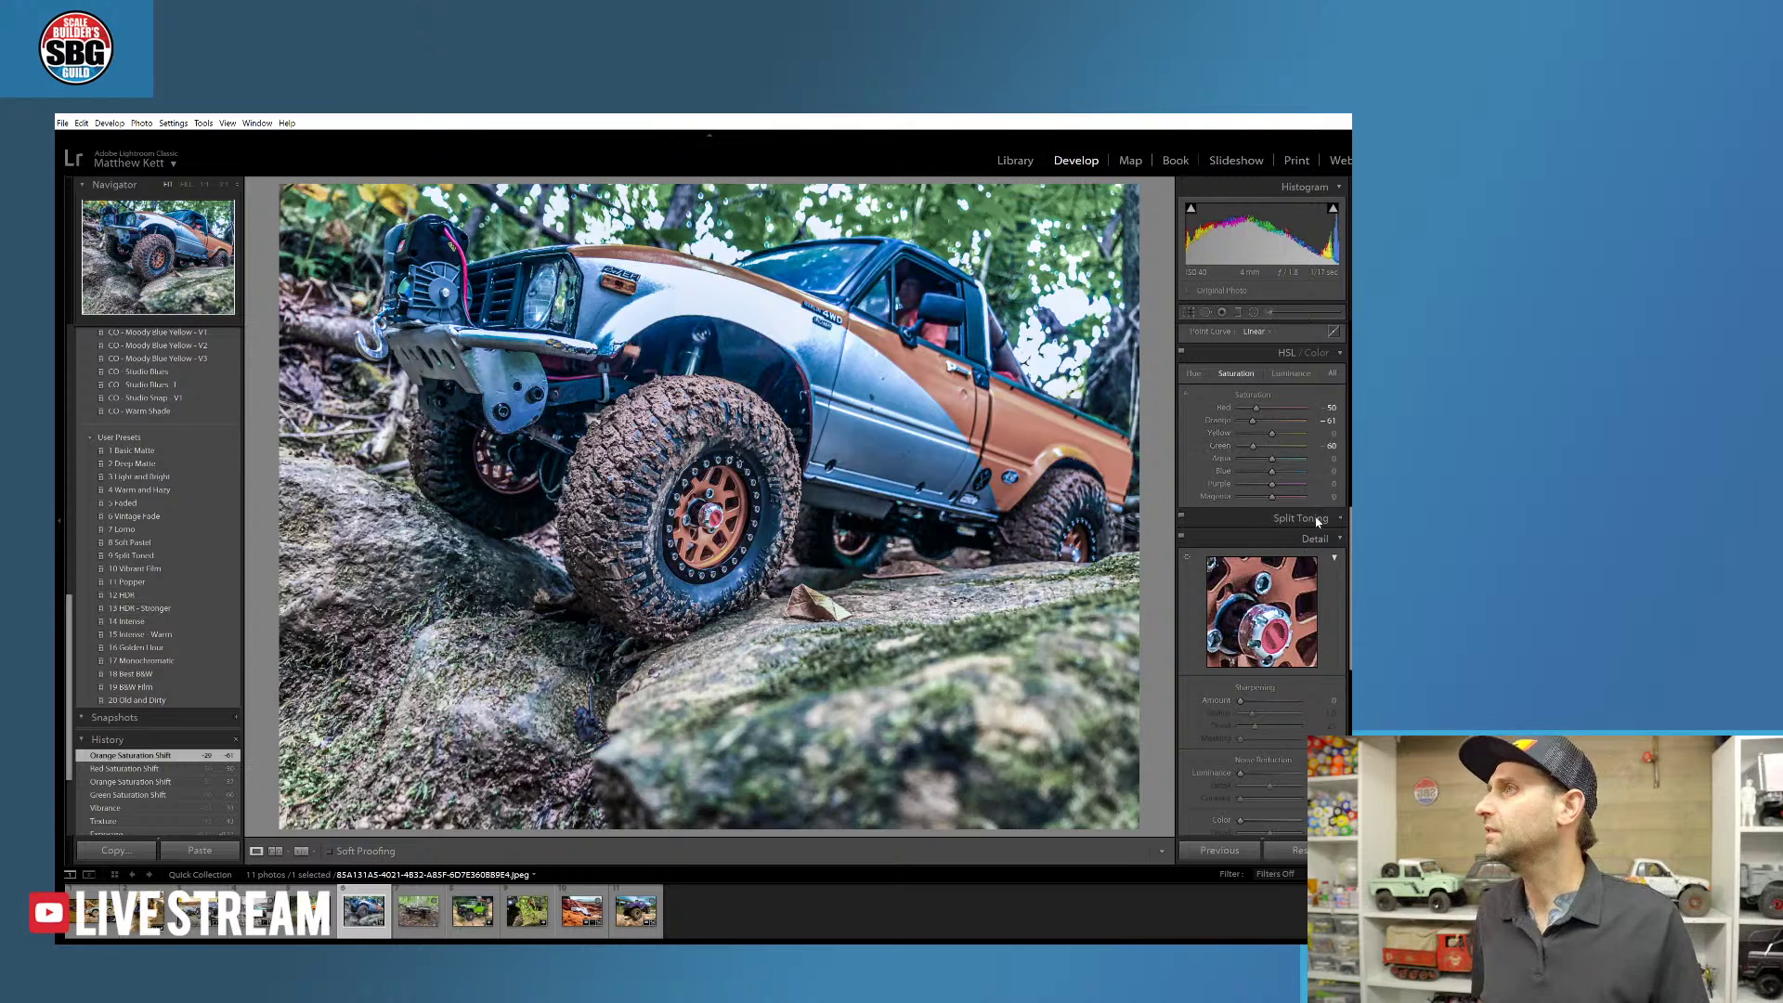
pyautogui.moveTo(1255, 424); pyautogui.dragTo(1266, 426)
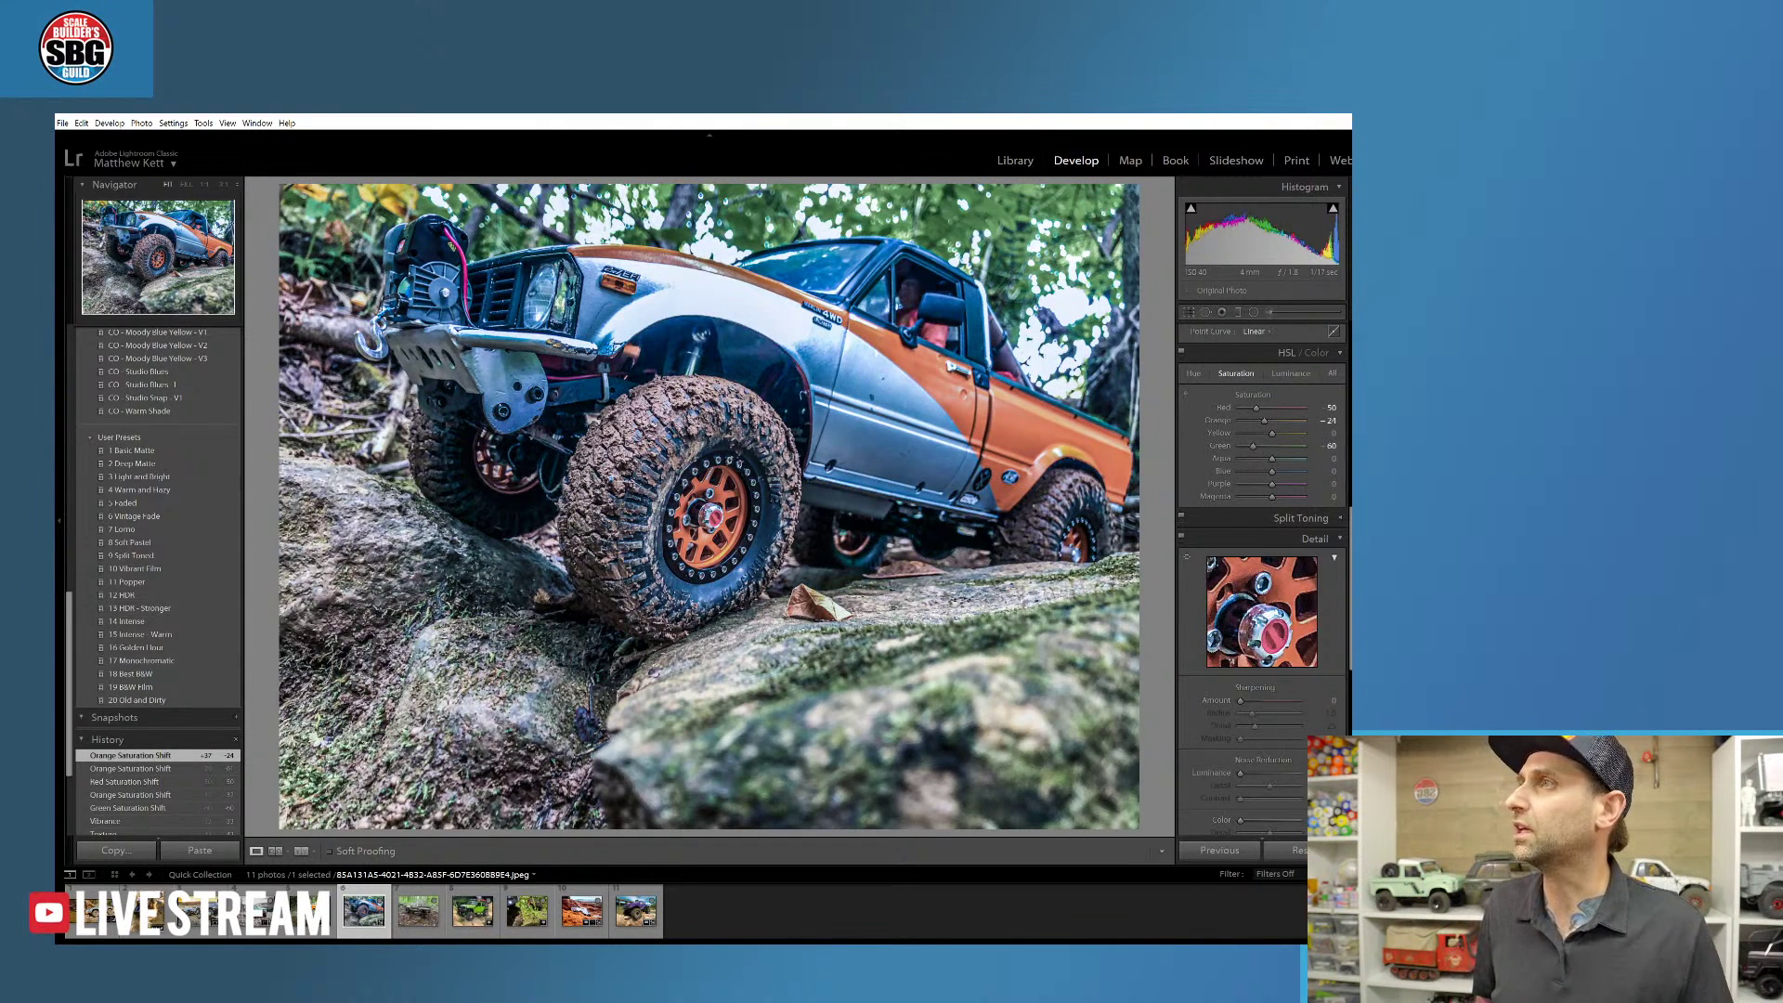
# - Lower the silver and orange truck photo's Clarity to -33 in the Basic adjustments
pyautogui.scroll(-3, 1343, 566)
pyautogui.scroll(6, 1343, 566)
pyautogui.scroll(5, 1343, 567)
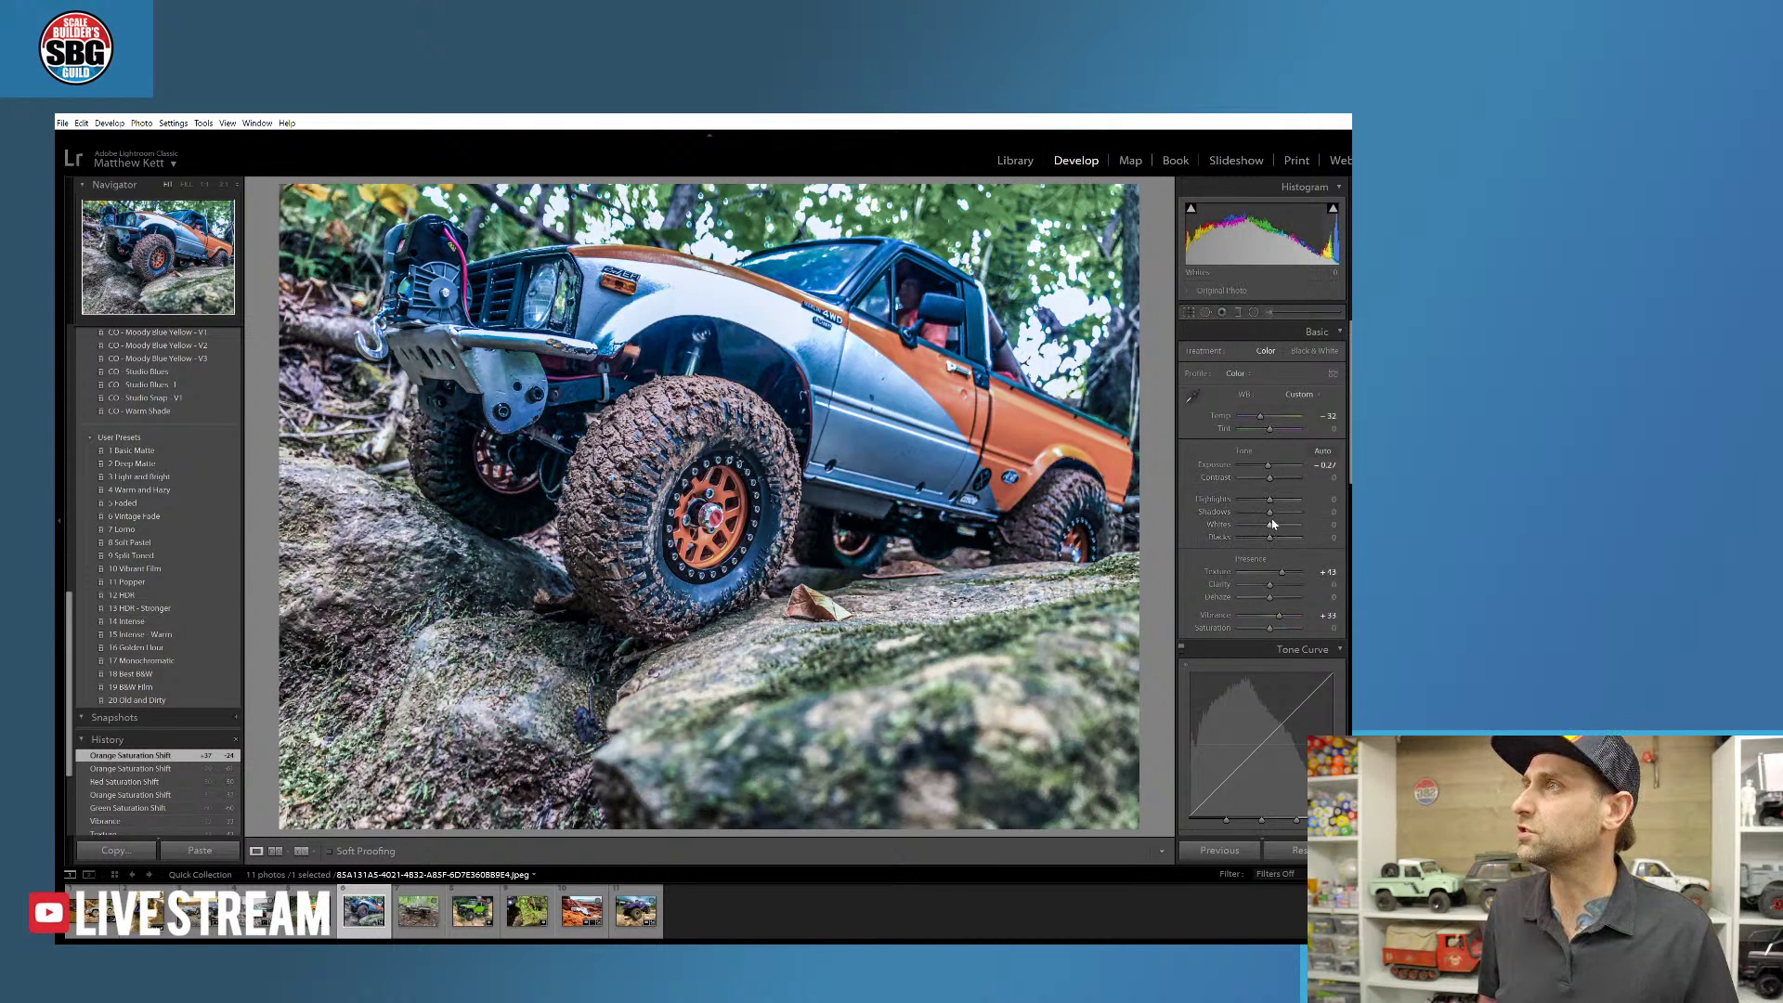
pyautogui.moveTo(1272, 587); pyautogui.dragTo(1262, 590)
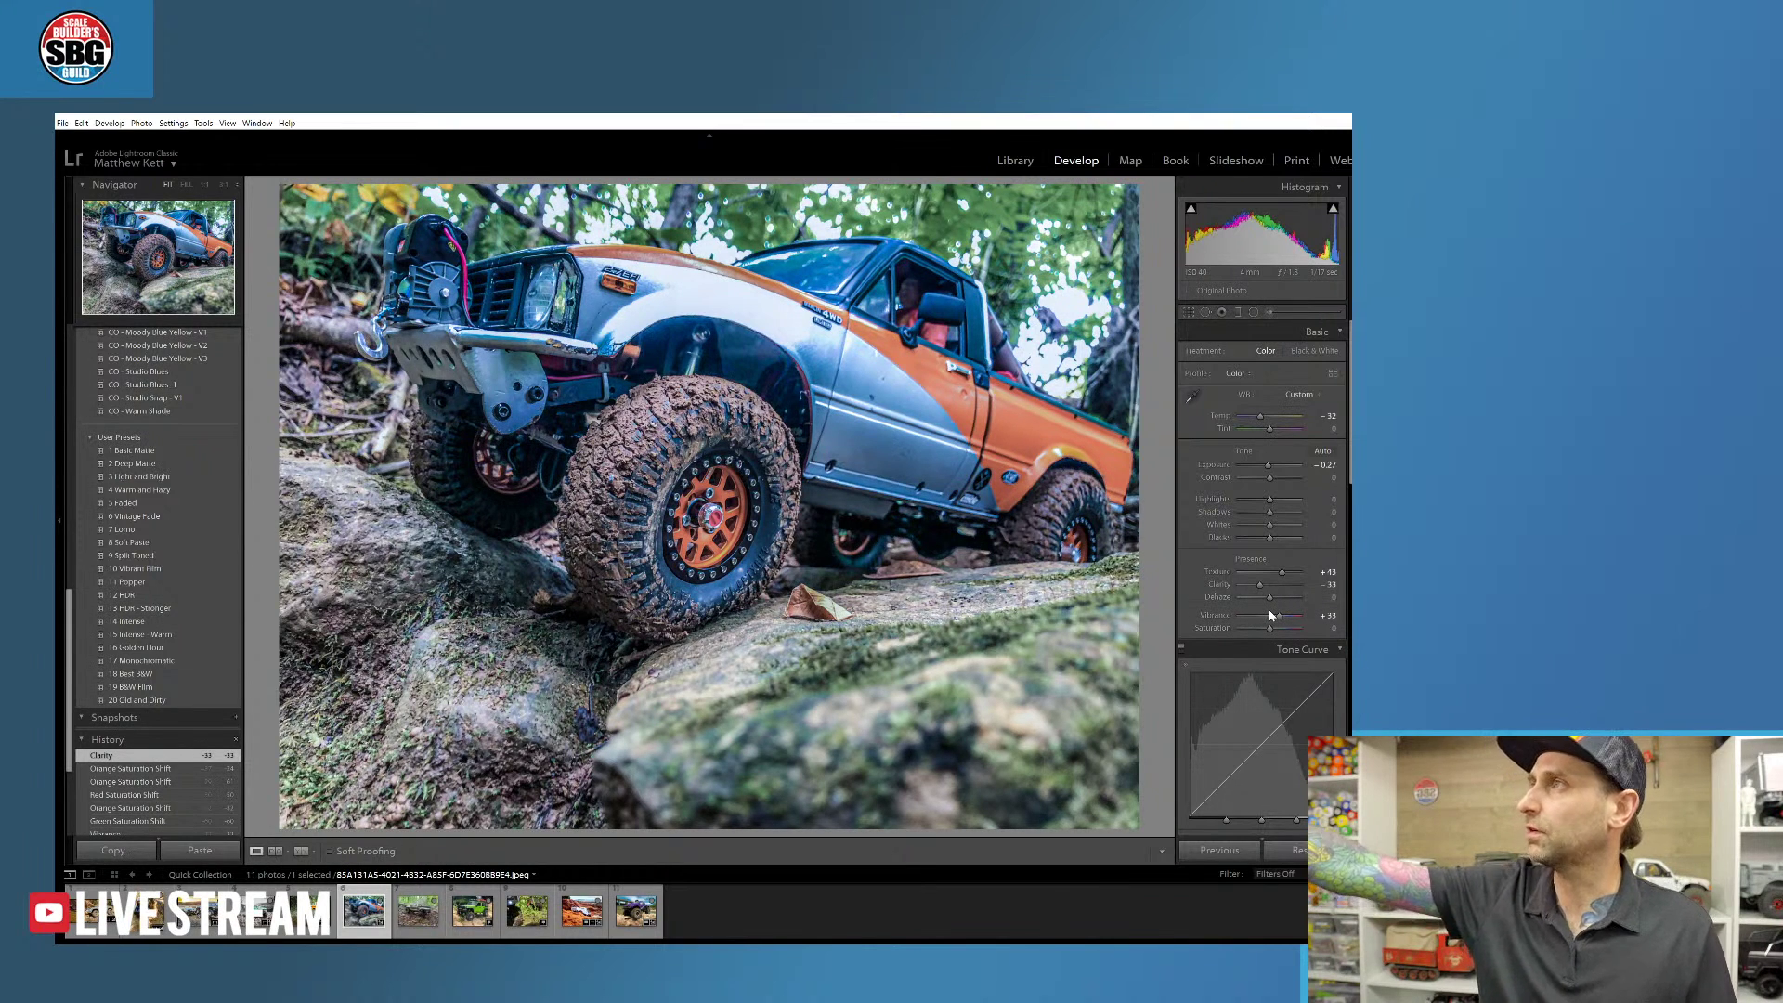
# - Add an inverted radial filter around the truck with Saturation 2 and Exposure 0.60
pyautogui.hotkey('shift', 'm')
pyautogui.moveTo(640, 200); pyautogui.dragTo(1035, 456)
pyautogui.moveTo(640, 267); pyautogui.dragTo(1030, 416)
pyautogui.click(1225, 649)
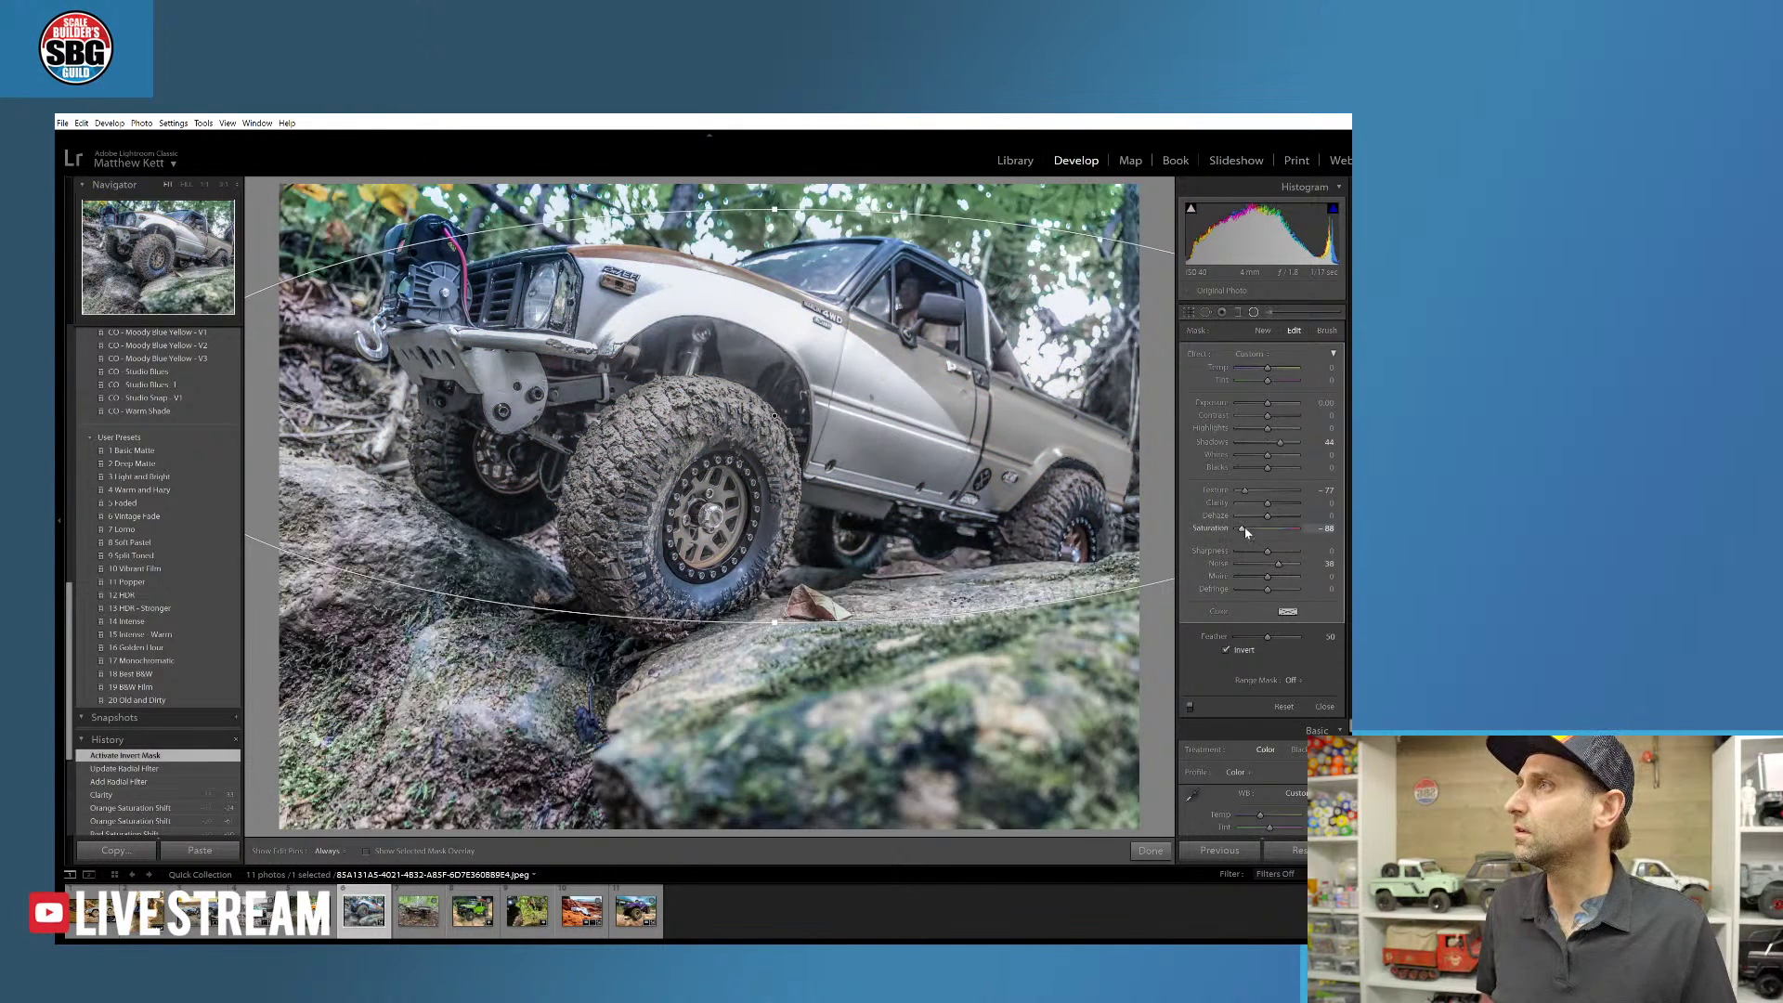
pyautogui.moveTo(1241, 528); pyautogui.dragTo(1272, 535)
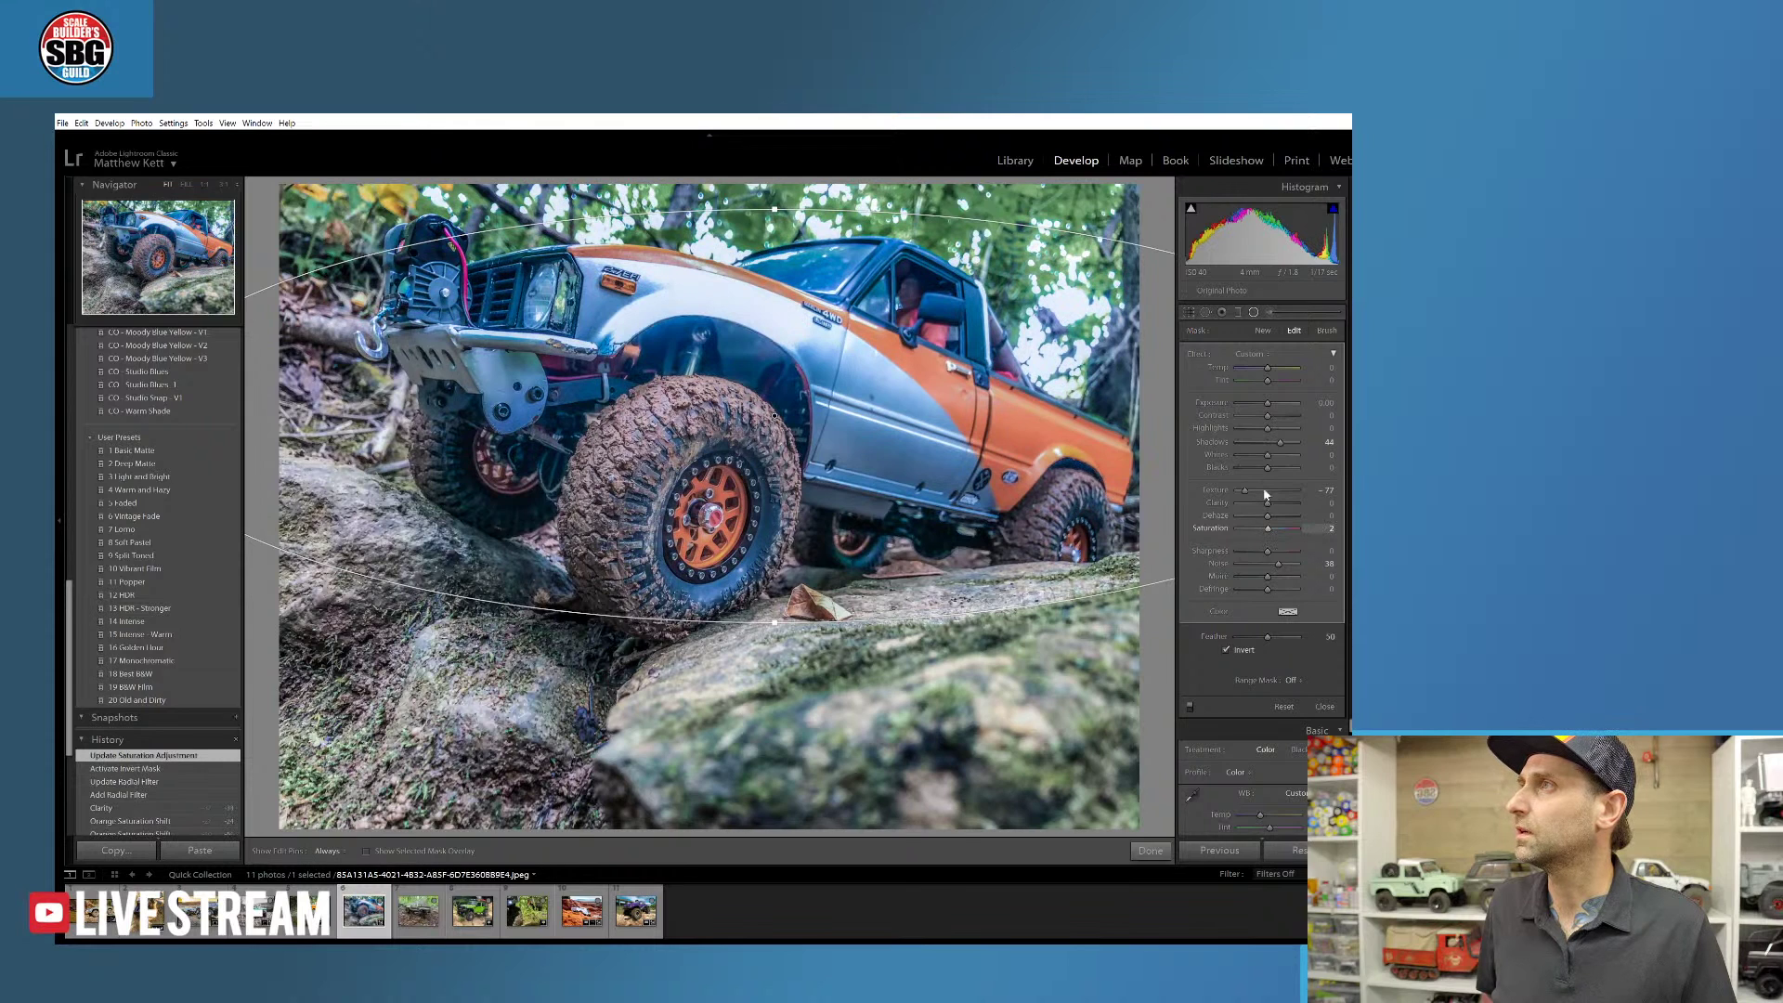
pyautogui.moveTo(1268, 403); pyautogui.dragTo(1272, 407)
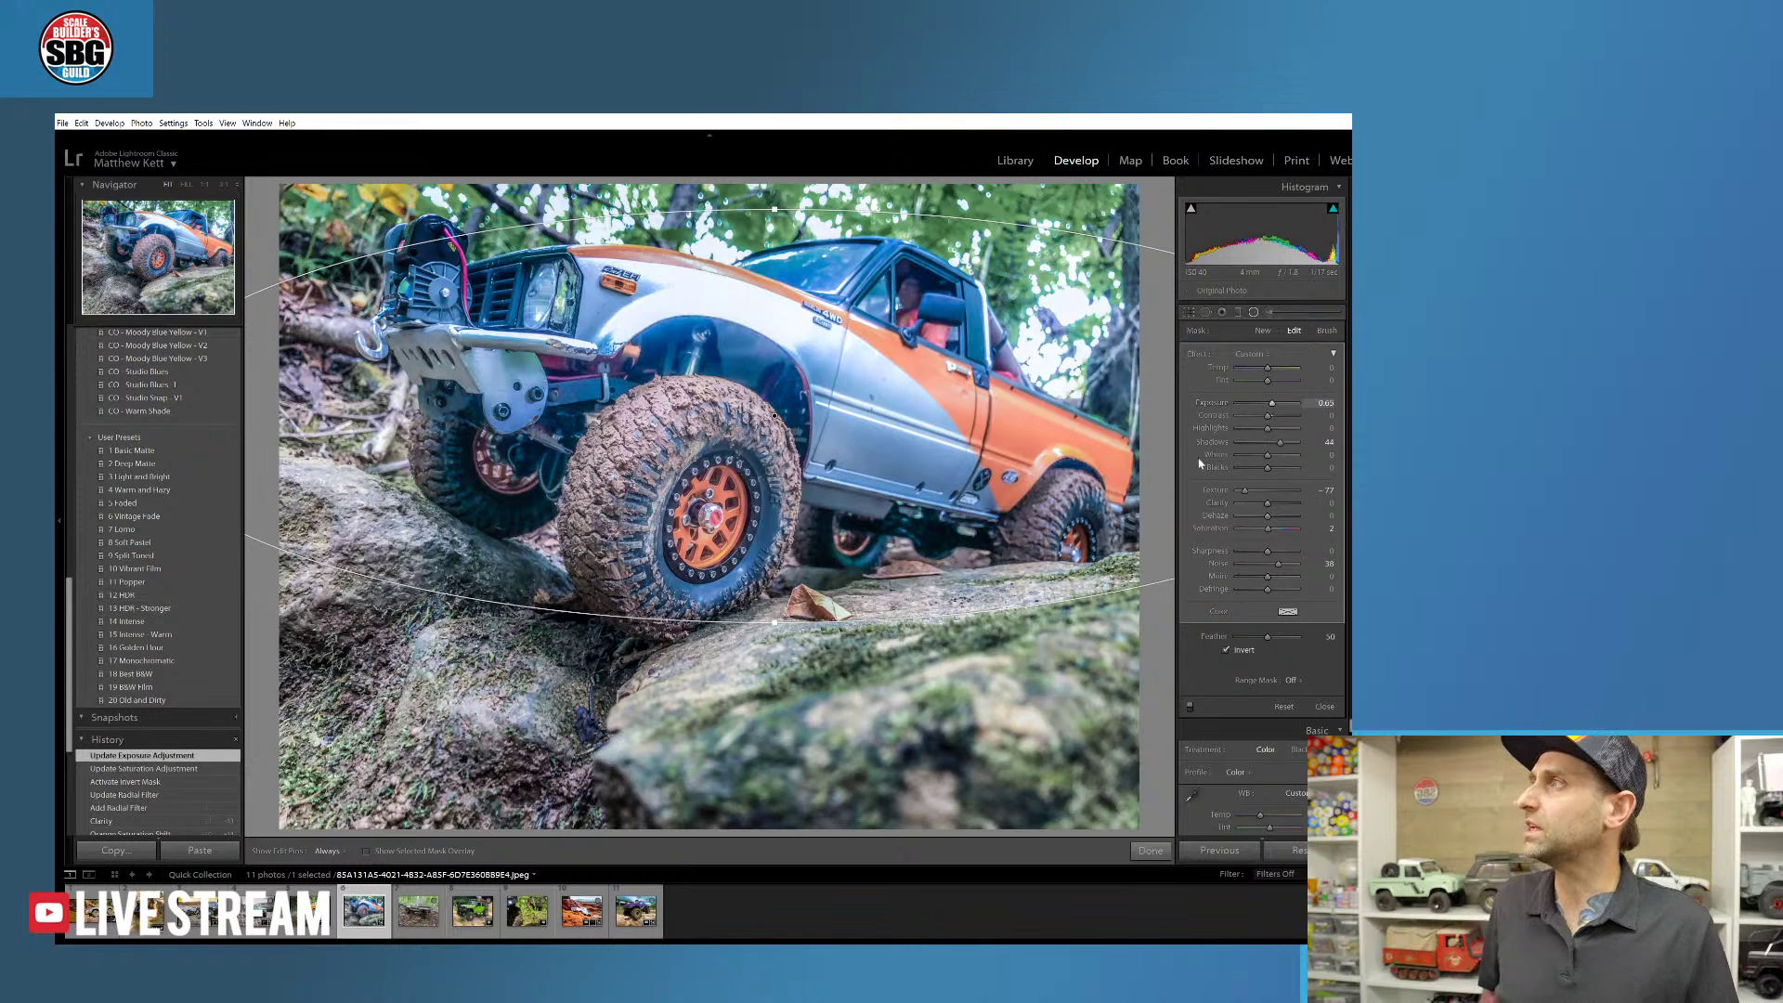
pyautogui.click(1150, 851)
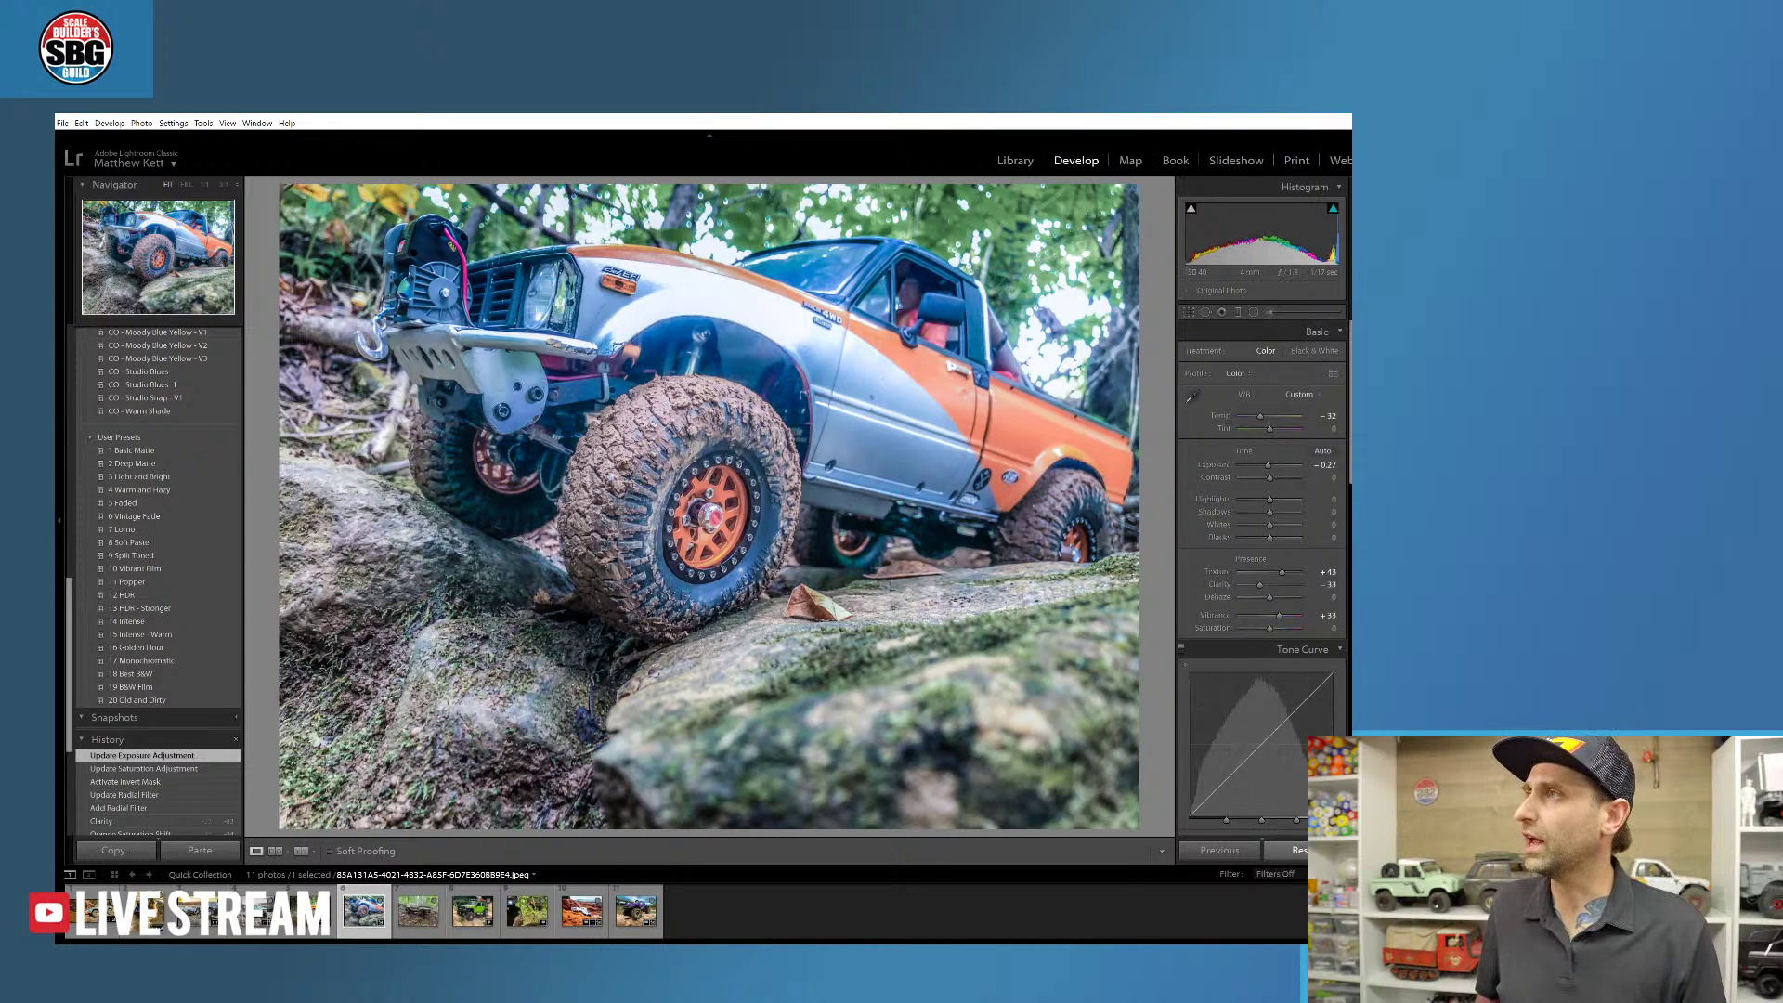
# - Compare against the unedited photo by resetting all settings and undoing the reset, and inspect the edited truck up close
pyautogui.click(1298, 850)
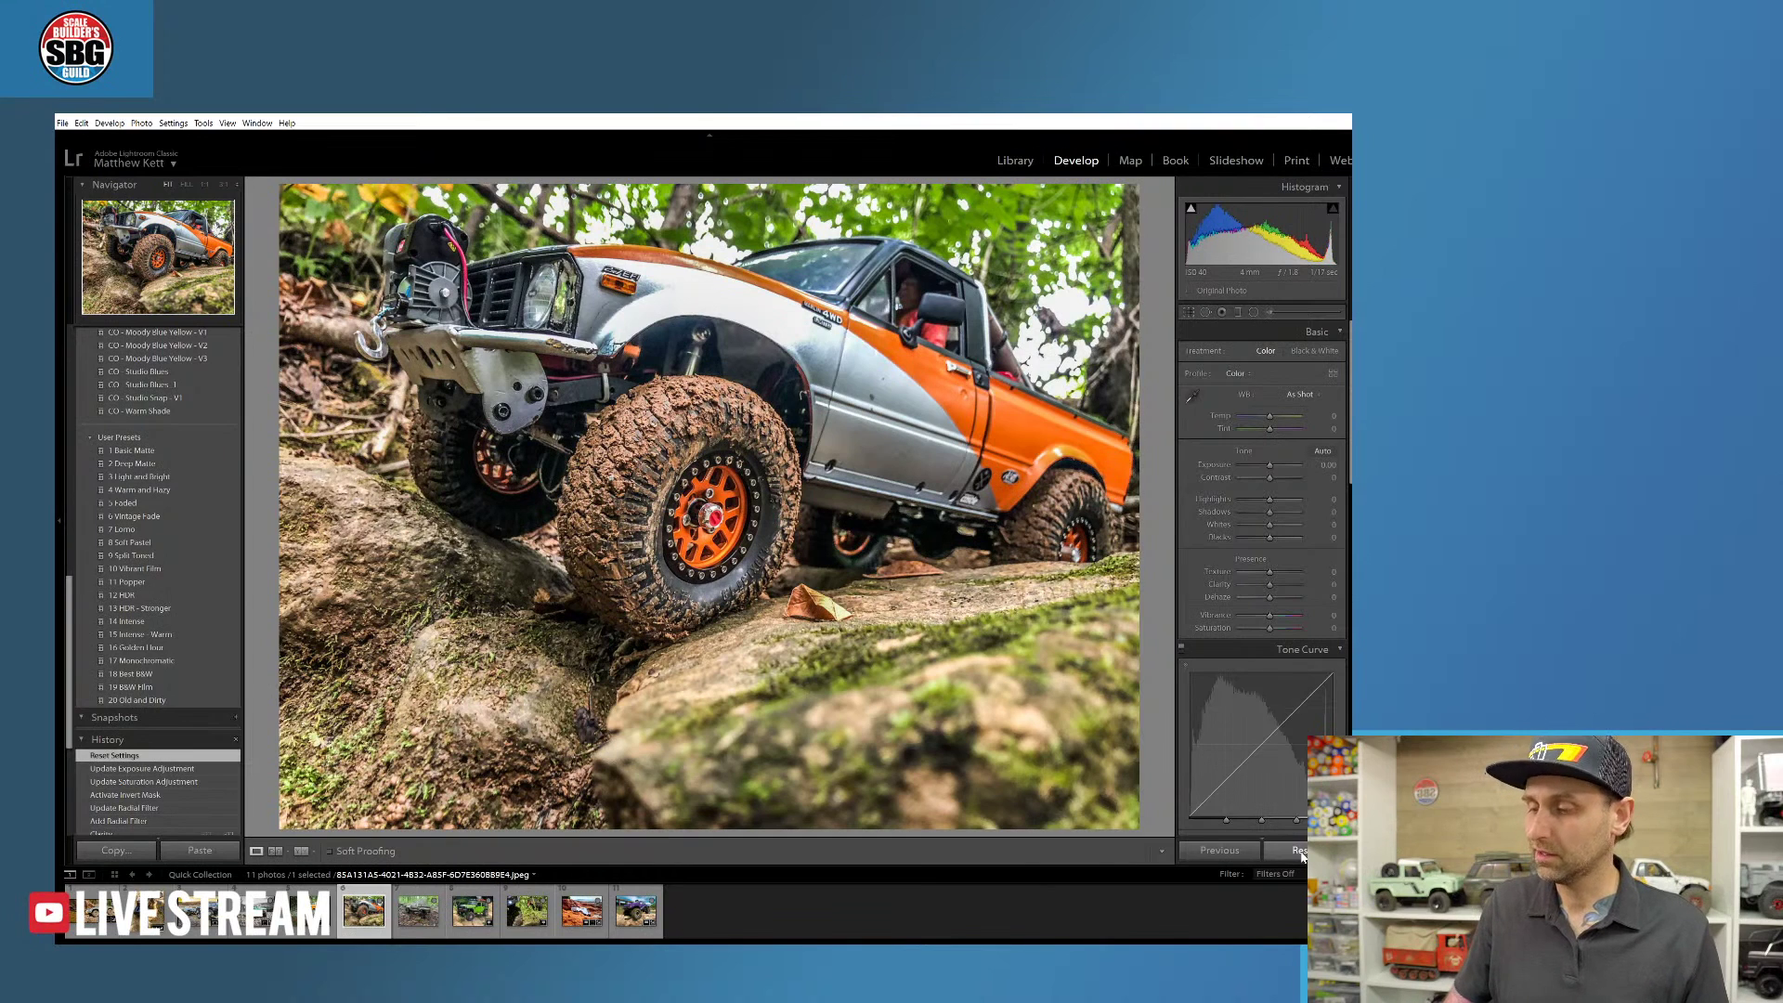
pyautogui.hotkey('ctrl', 'z')
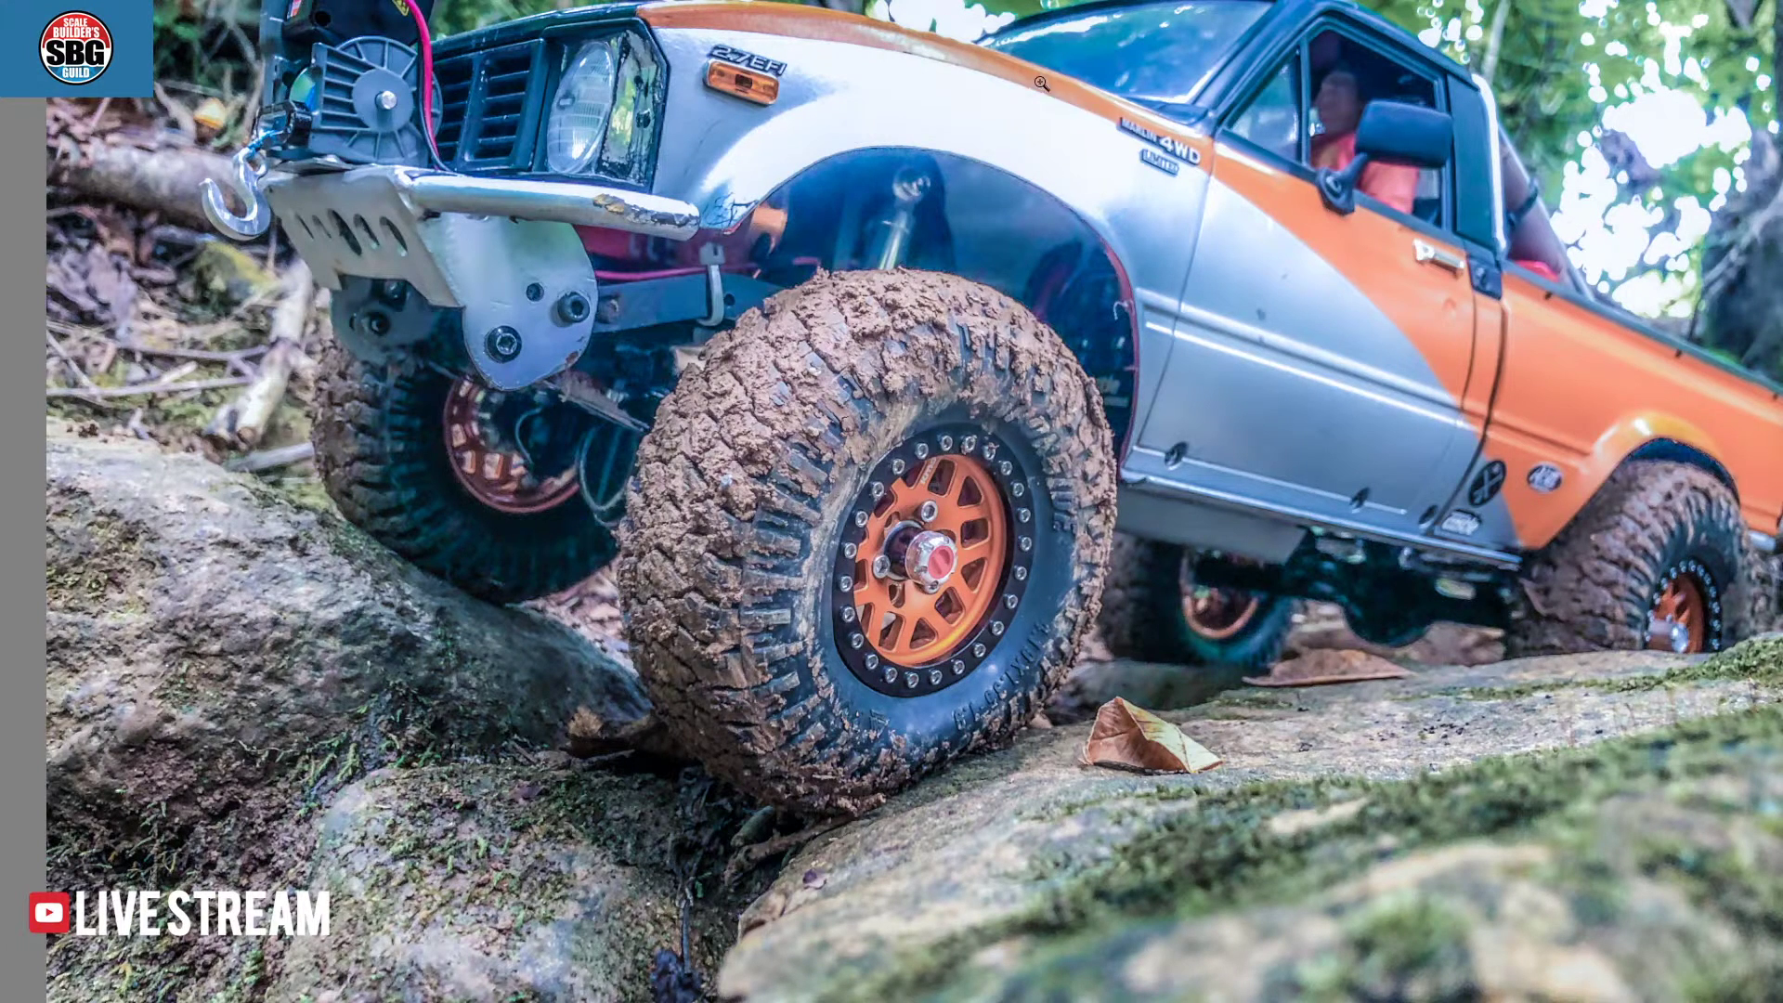
pyautogui.click(1054, 149)
pyautogui.click(1071, 381)
pyautogui.press('Escape')
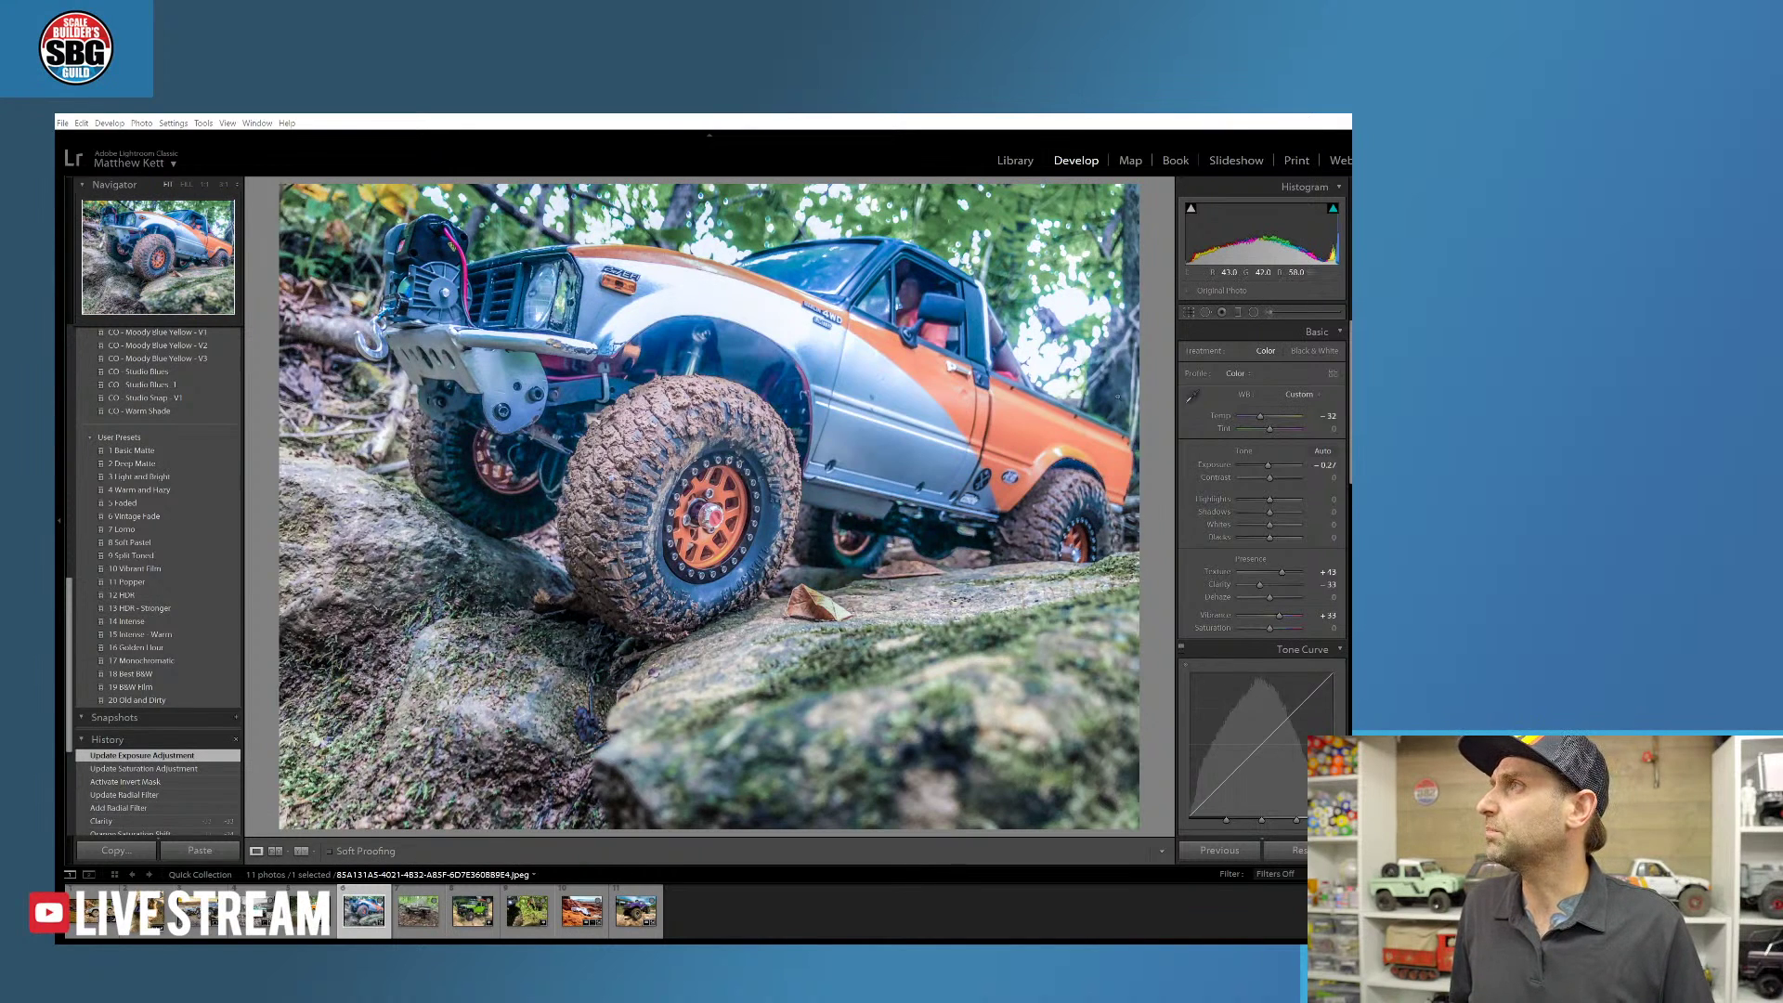
# - Try darkening the silver front fender with an enlarged adjustment brush and lower Exposure, and delete the brush adjustment
pyautogui.click(1269, 312)
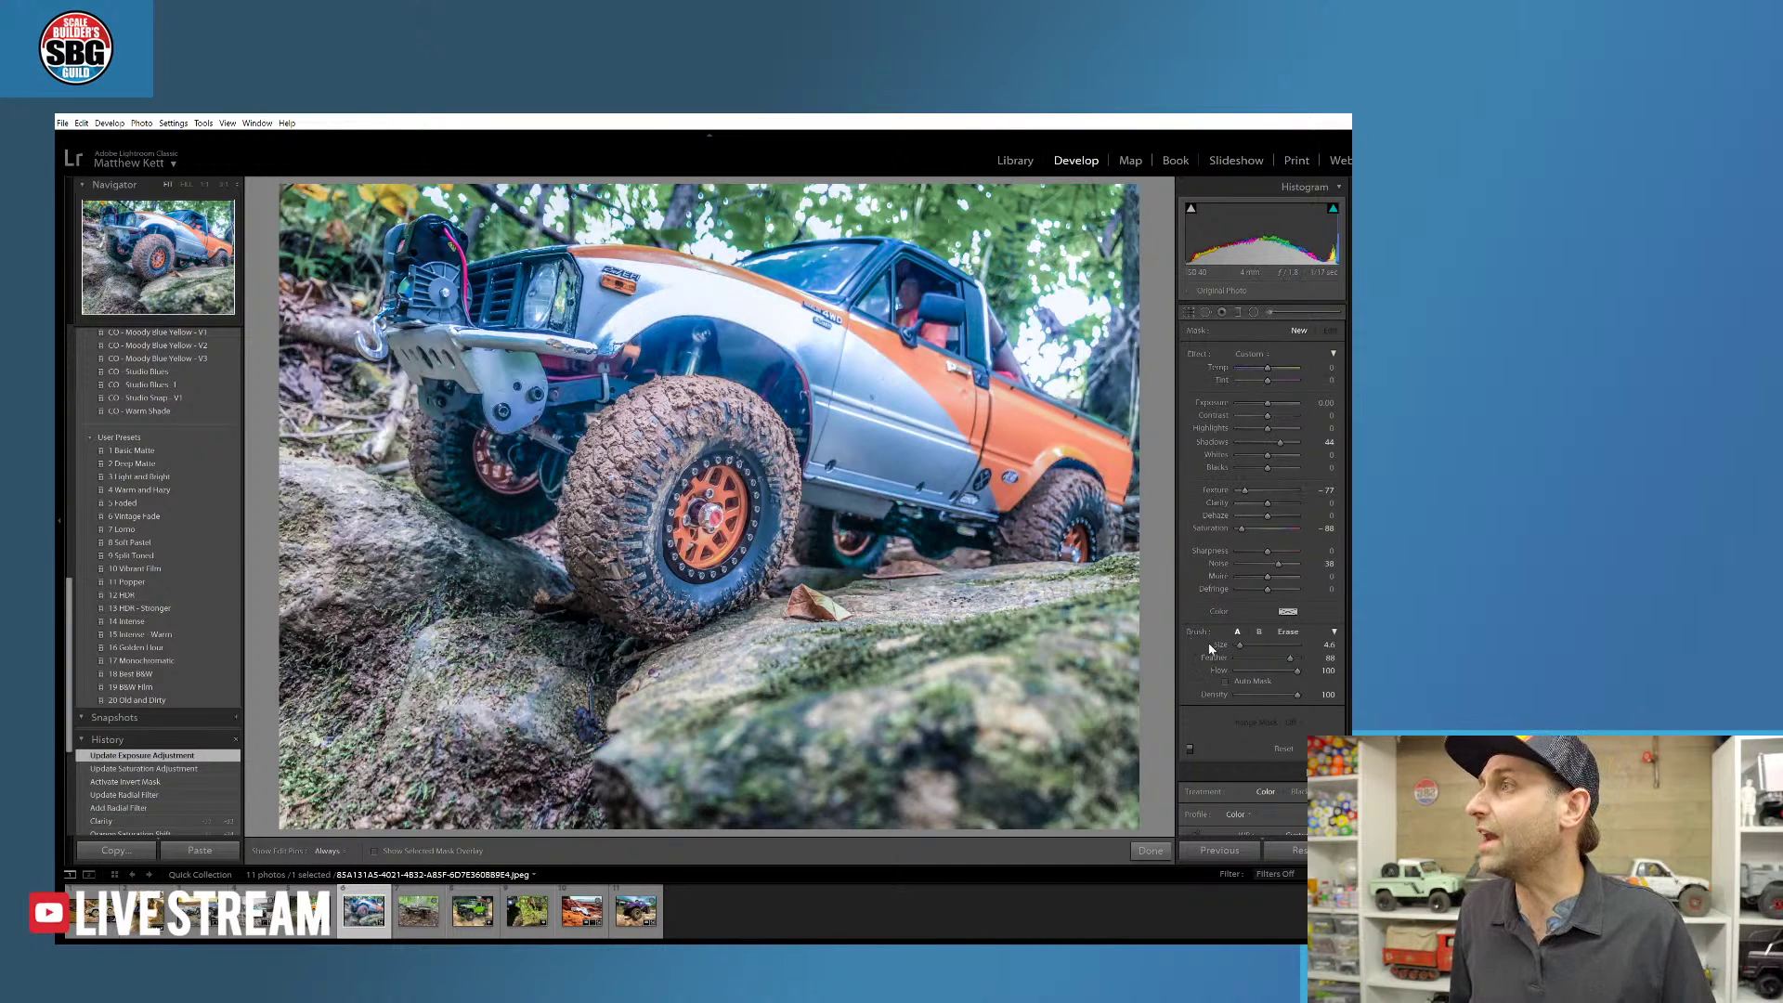
pyautogui.moveTo(1239, 649); pyautogui.dragTo(1243, 650)
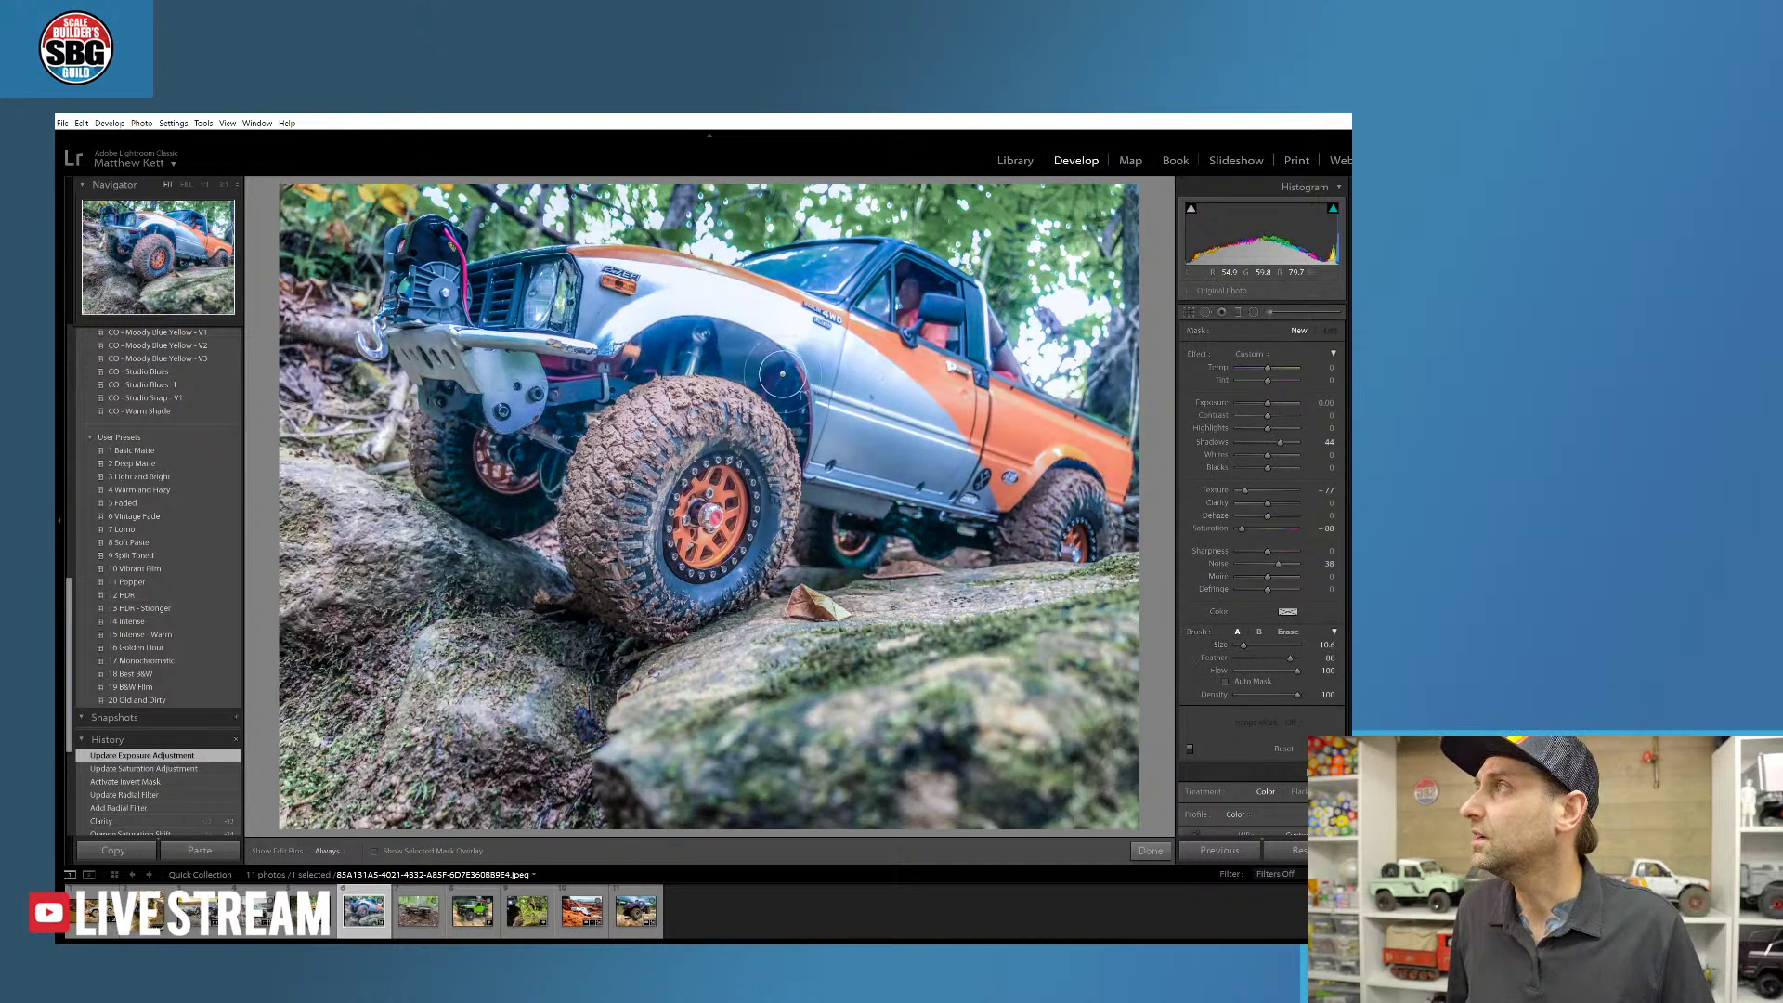
pyautogui.moveTo(799, 328)
pyautogui.mouseDown()
pyautogui.moveTo(733, 300)
pyautogui.moveTo(618, 292)
pyautogui.mouseUp()
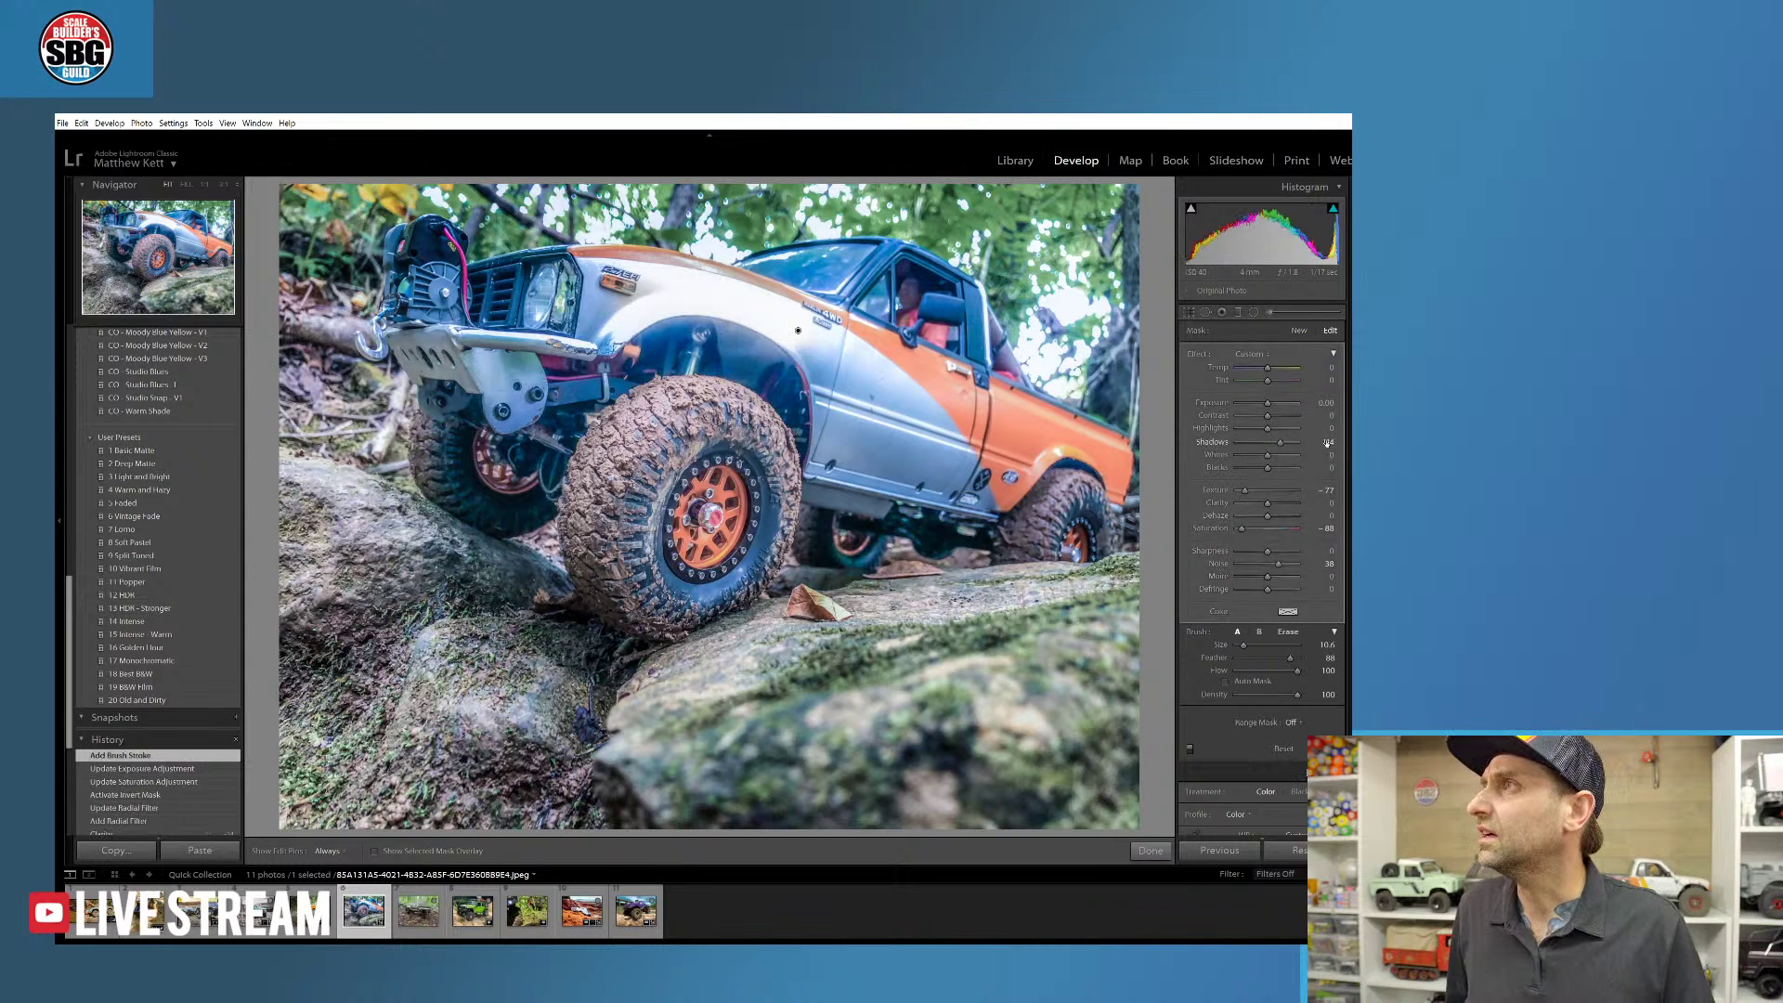
pyautogui.moveTo(1252, 406); pyautogui.dragTo(1240, 404)
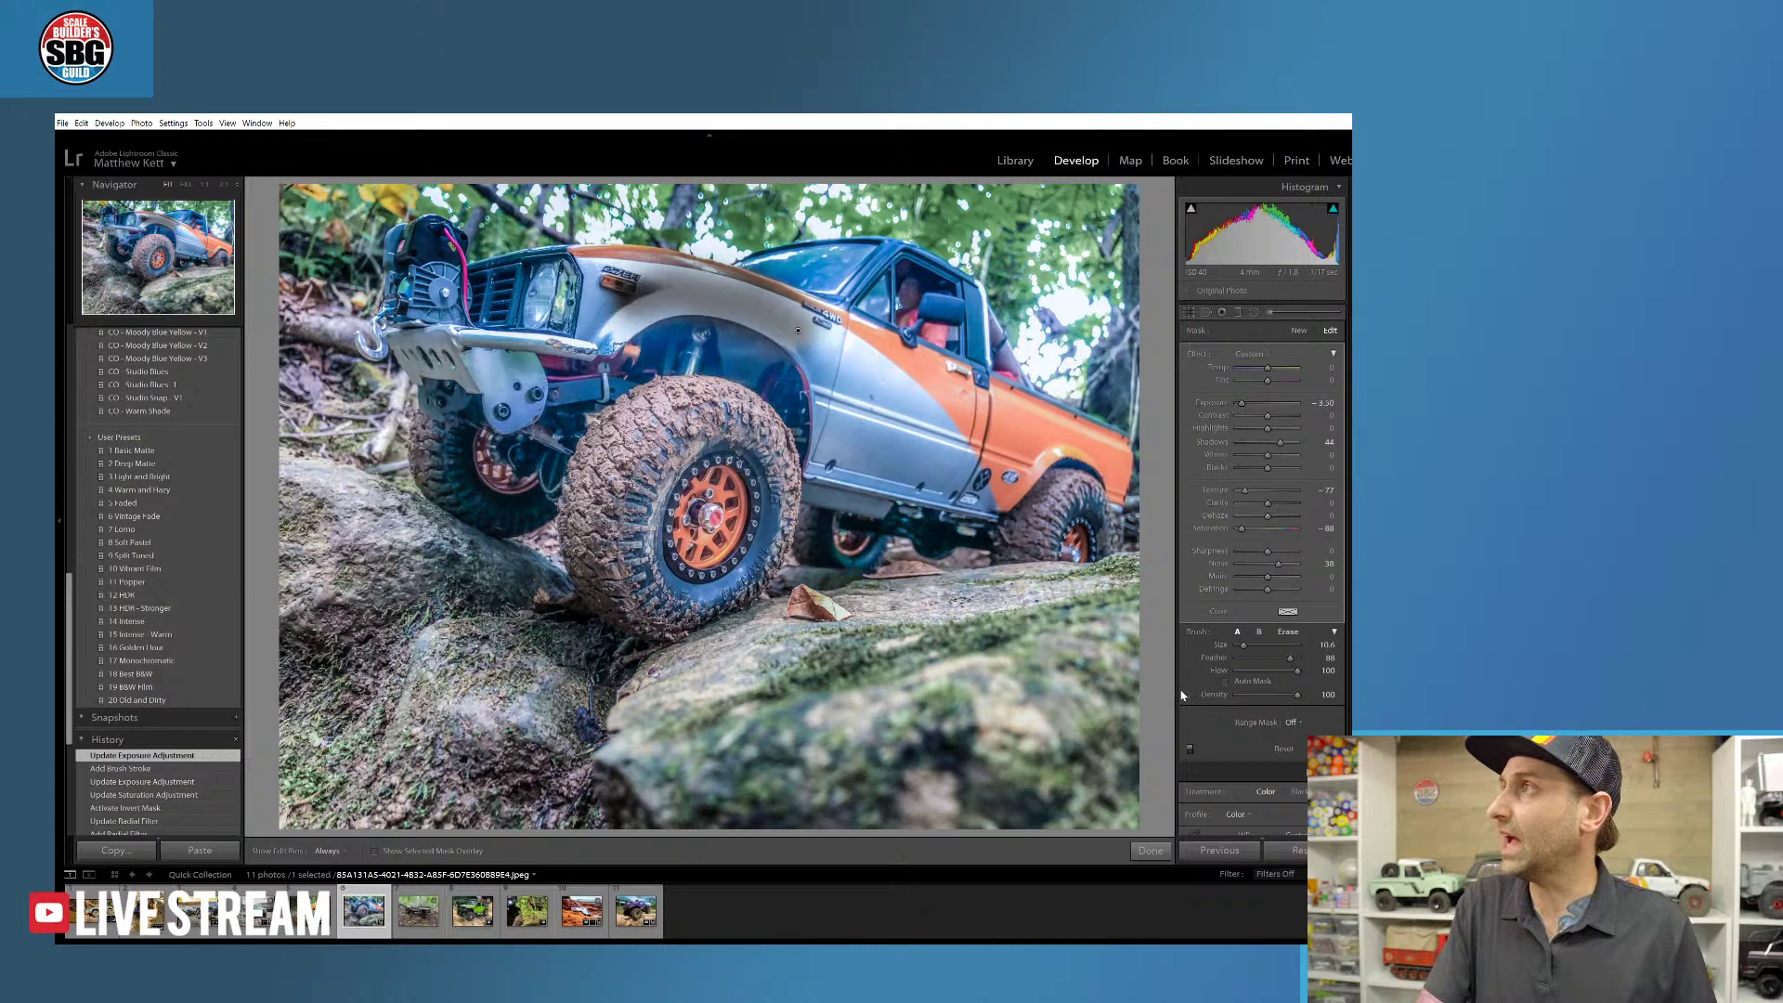
pyautogui.press('Delete')
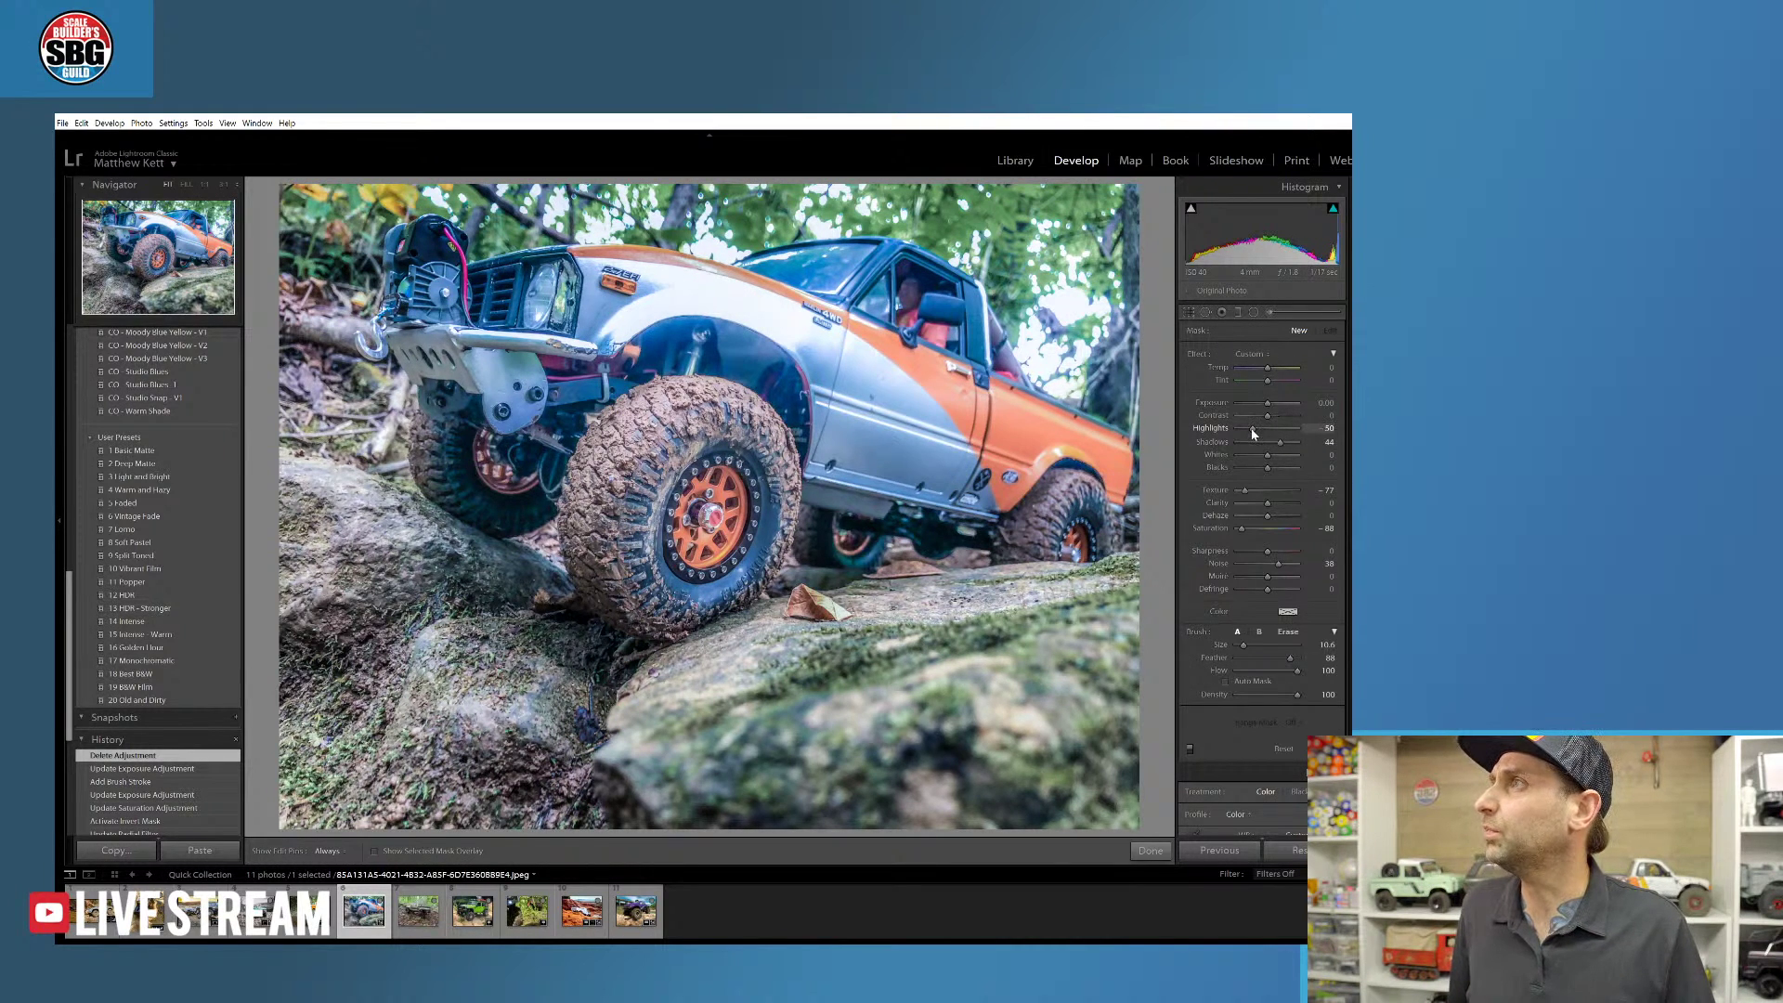
pyautogui.moveTo(1264, 430); pyautogui.dragTo(1261, 430)
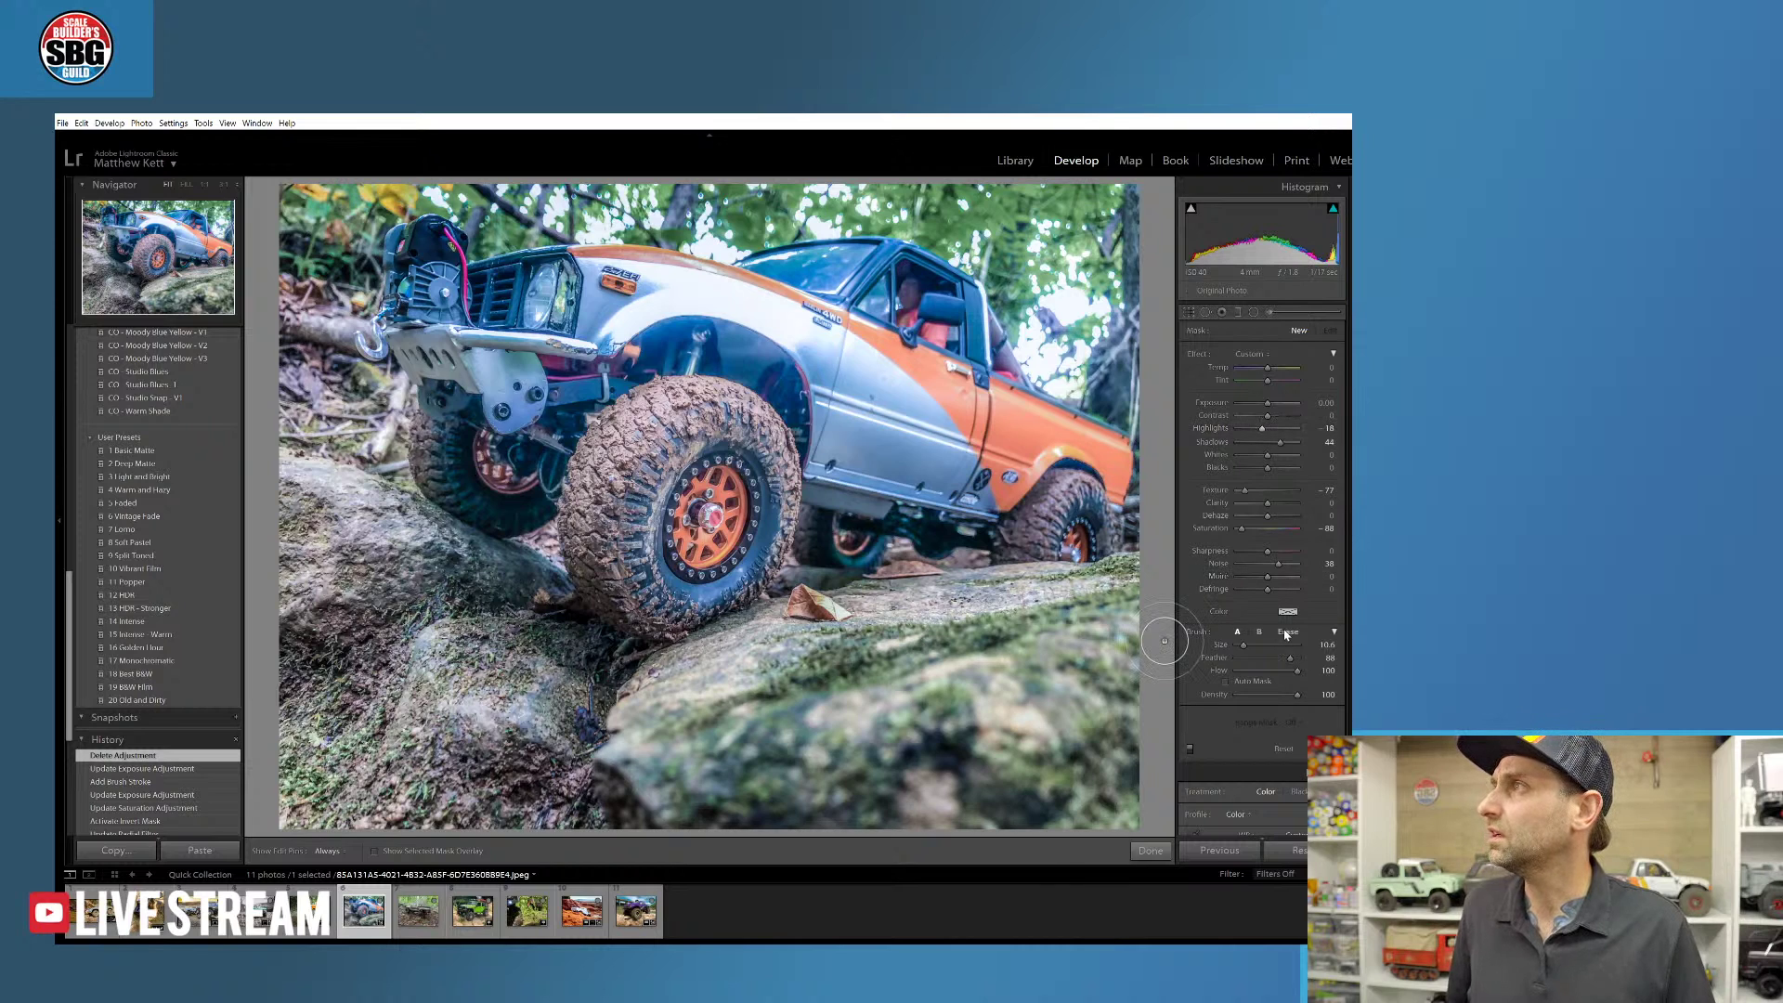
pyautogui.hotkey('ctrl', 'z')
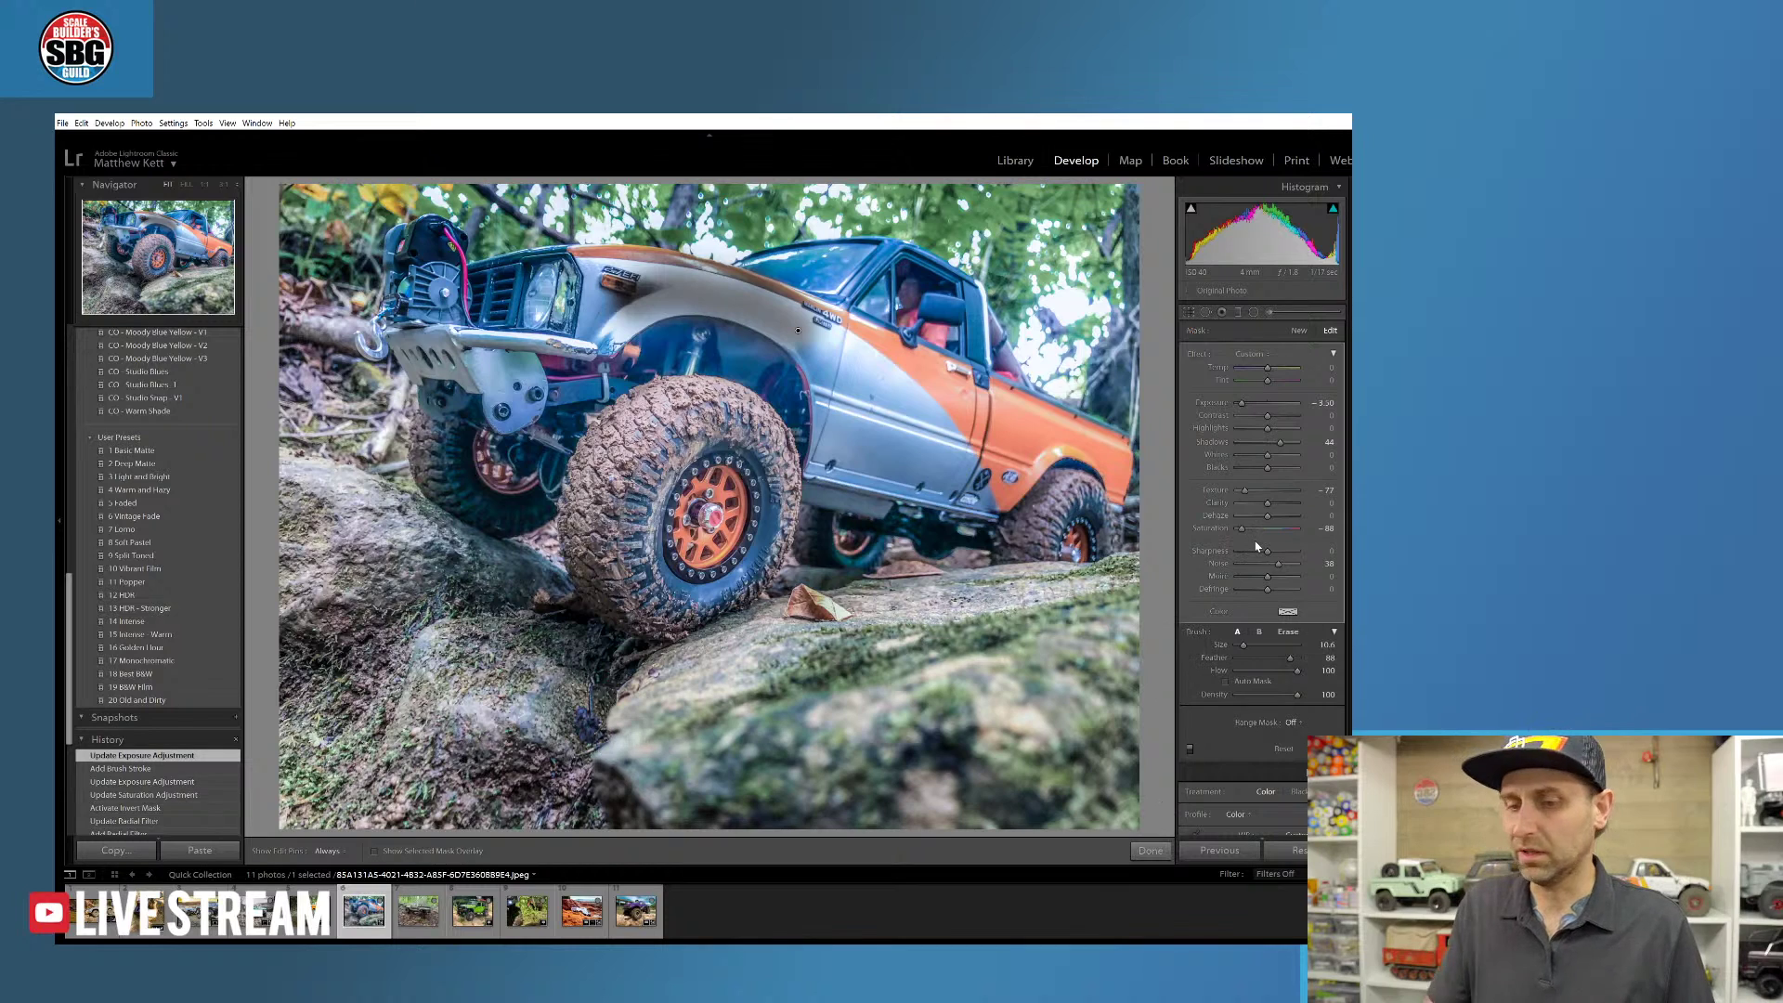
pyautogui.press('Delete')
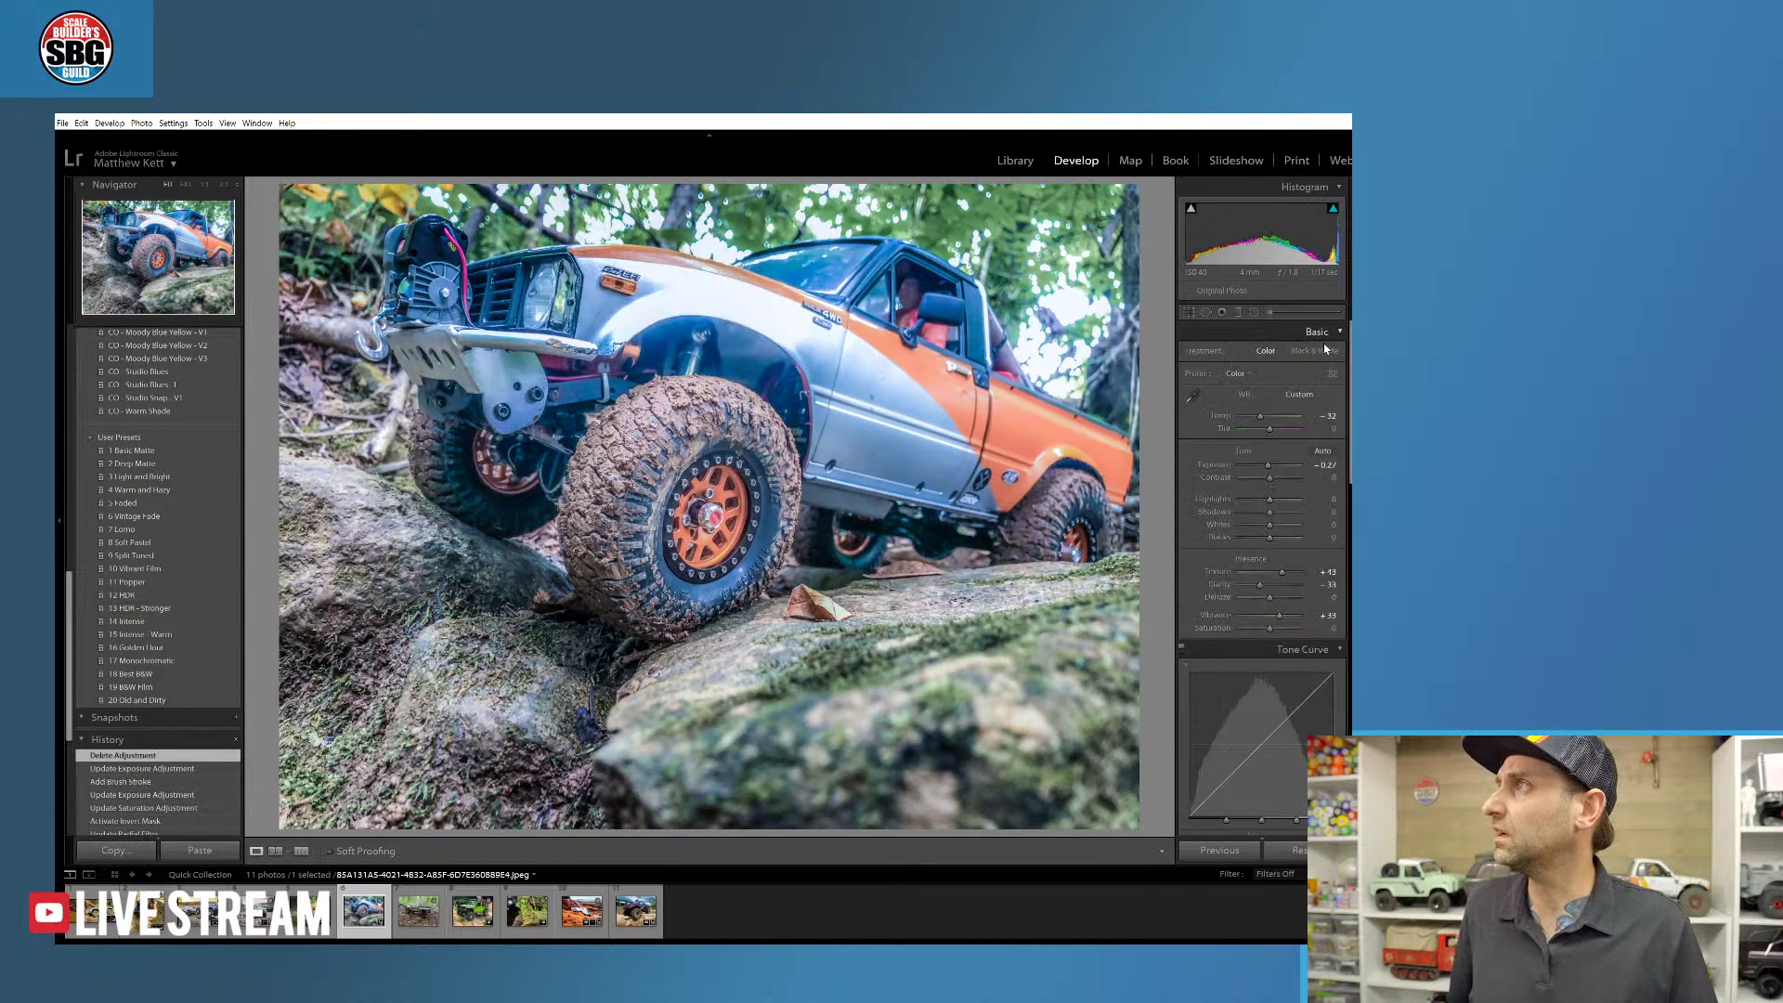
# - Set the silver and orange truck photo's Highlights to -22
pyautogui.moveTo(1269, 500)
pyautogui.mouseDown()
pyautogui.moveTo(1239, 503)
pyautogui.moveTo(1262, 506)
pyautogui.mouseUp()
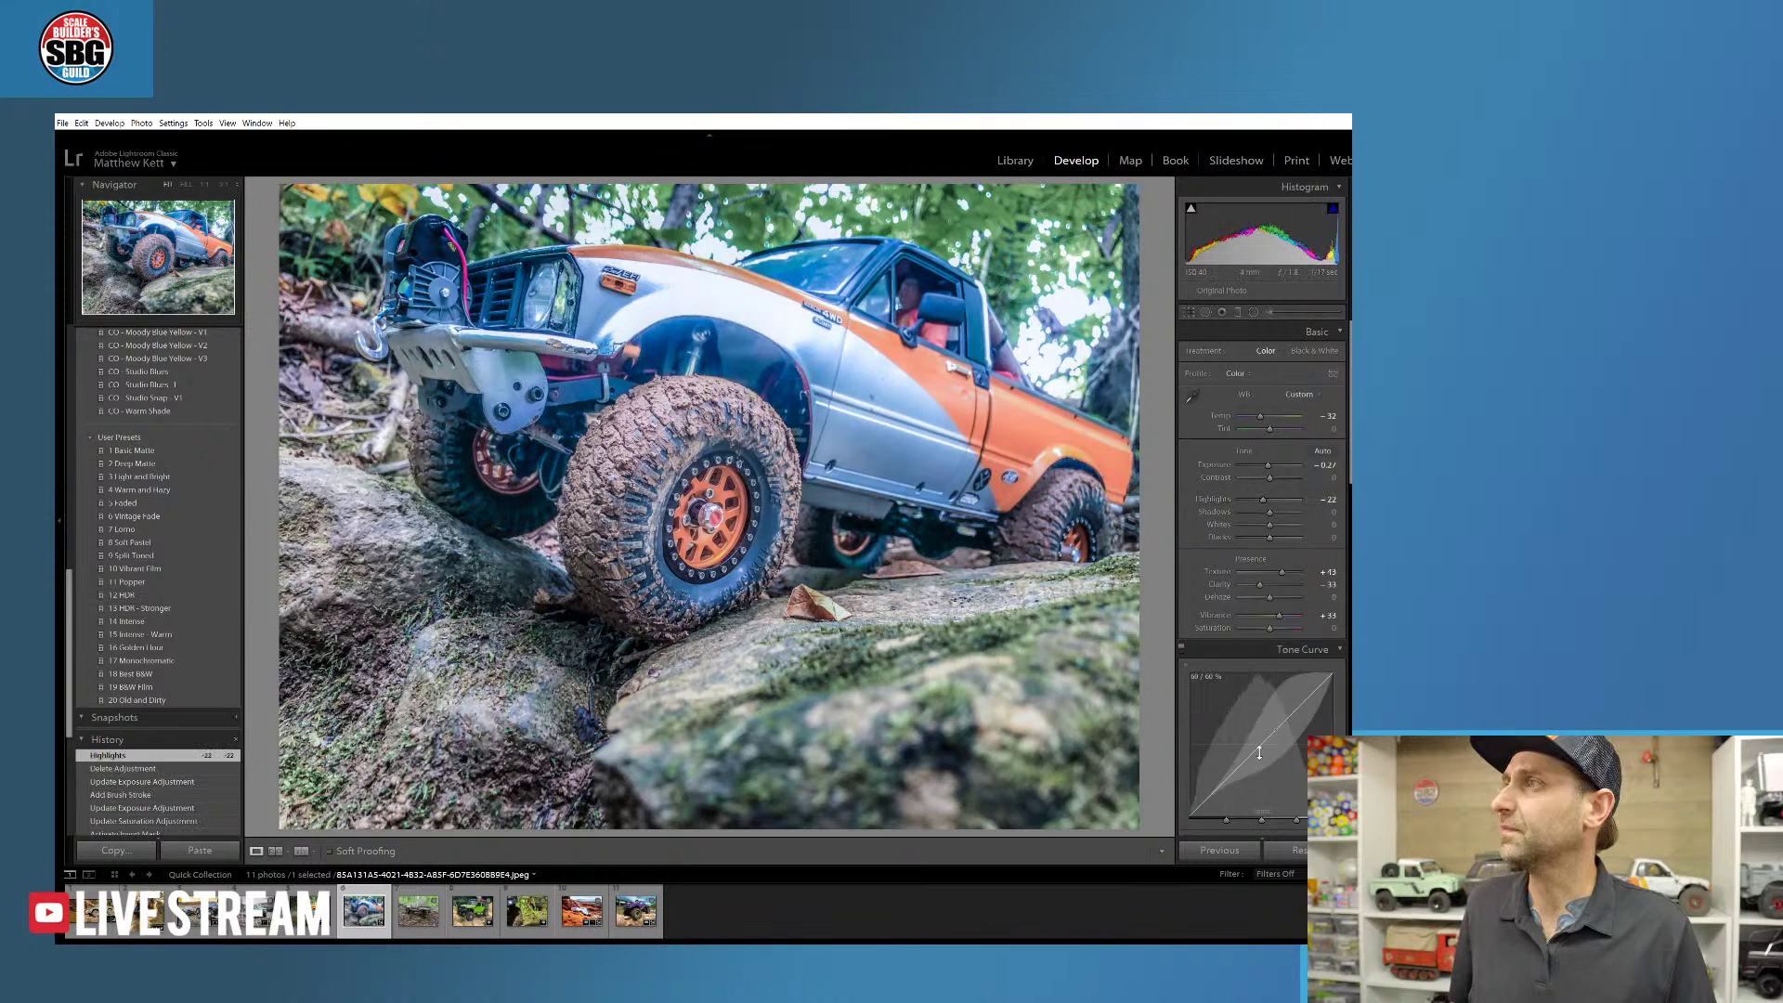
# - Open the tan pickup photo and crop it tighter around the truck on all sides with a custom aspect
pyautogui.click(418, 915)
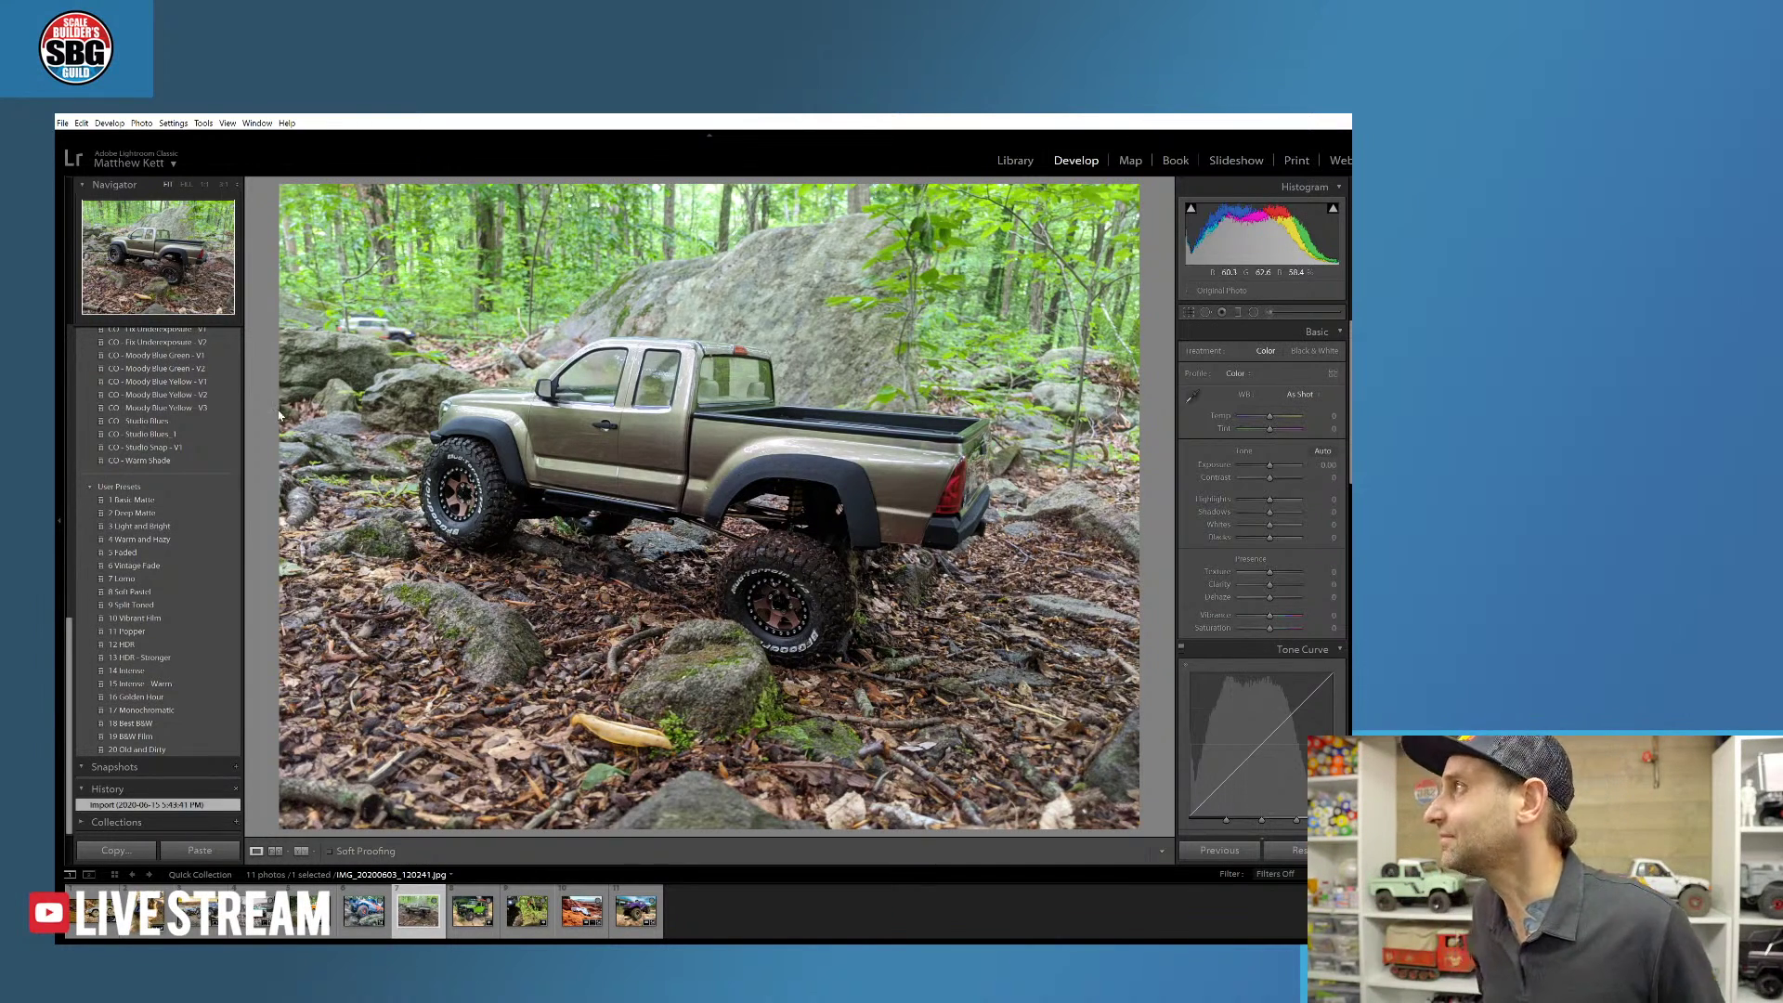
pyautogui.click(1188, 313)
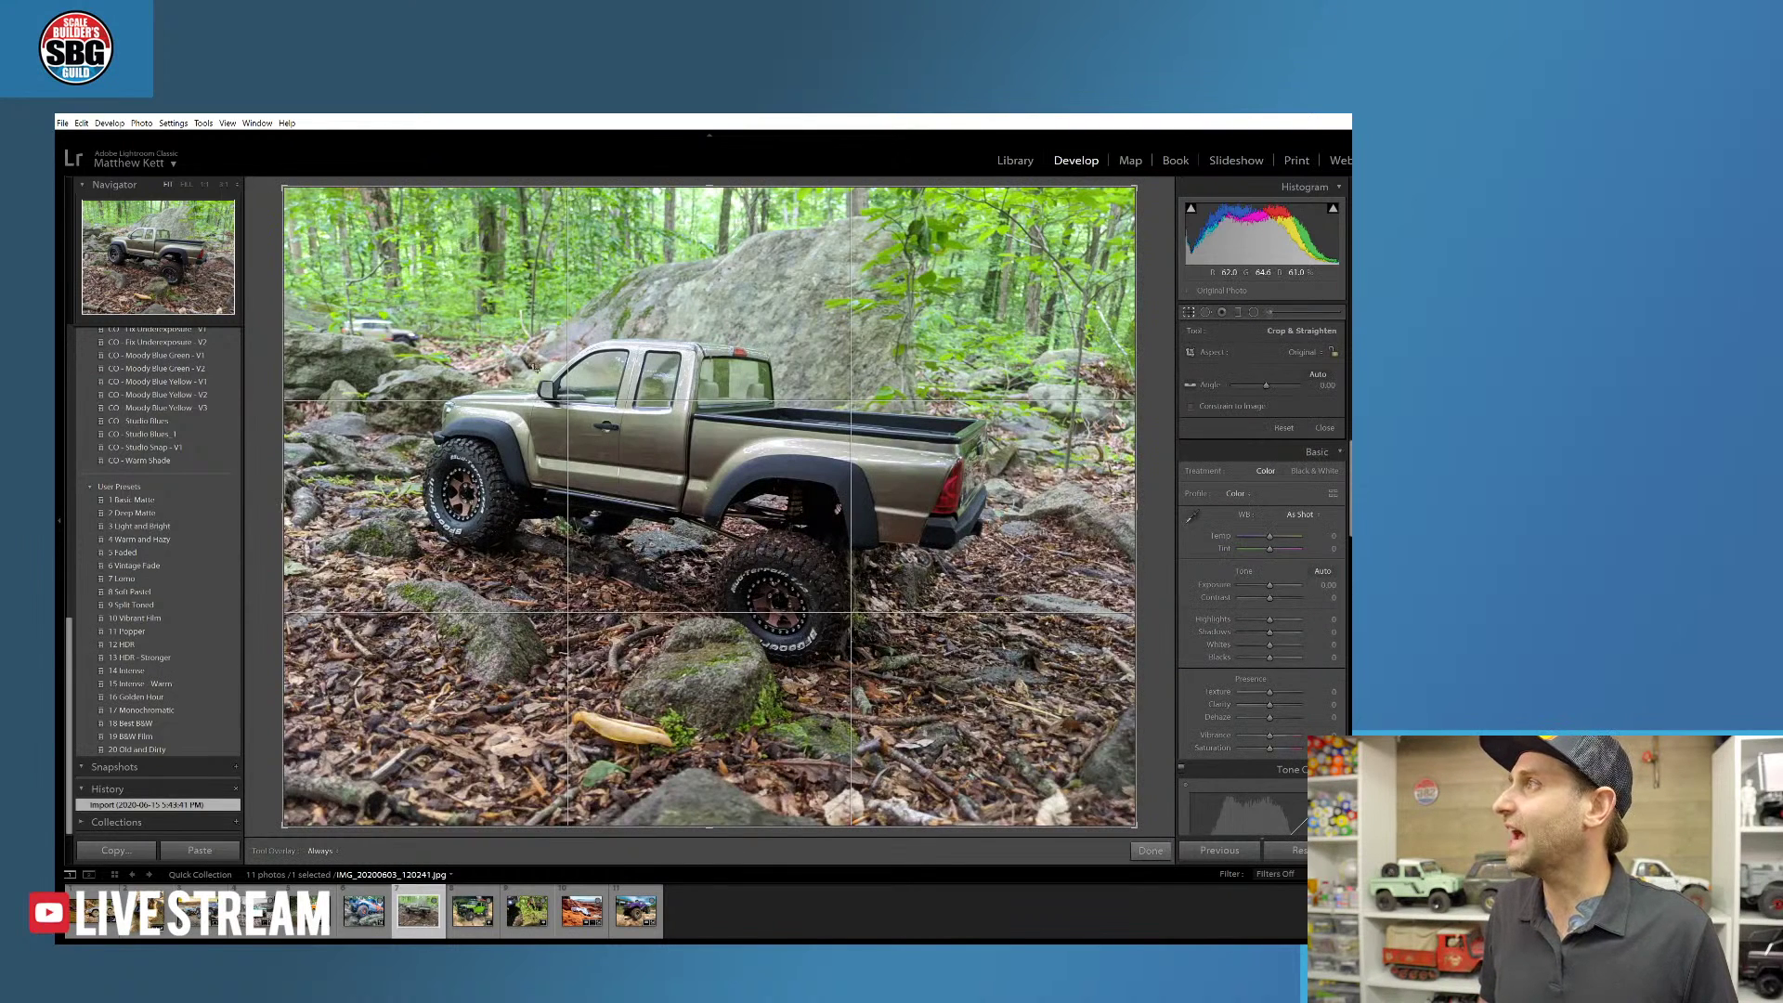
pyautogui.moveTo(1142, 823); pyautogui.dragTo(1104, 802)
pyautogui.hotkey('ctrl', 'z')
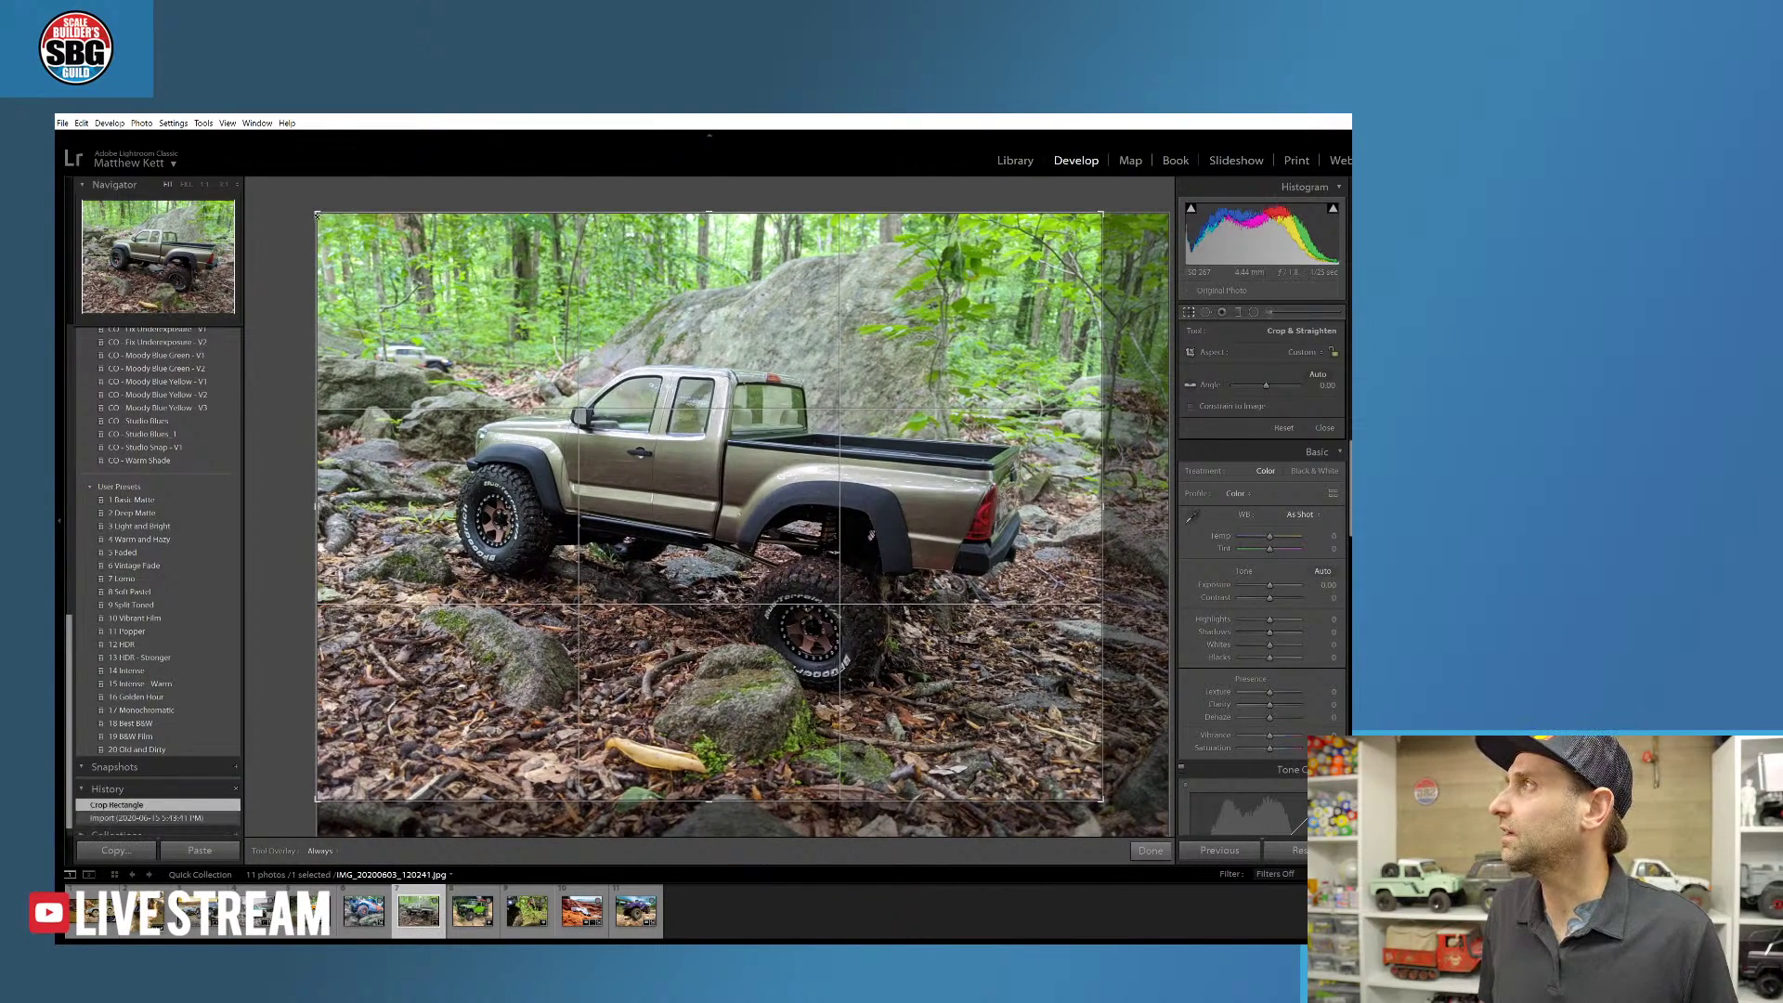
pyautogui.moveTo(331, 234); pyautogui.dragTo(428, 255)
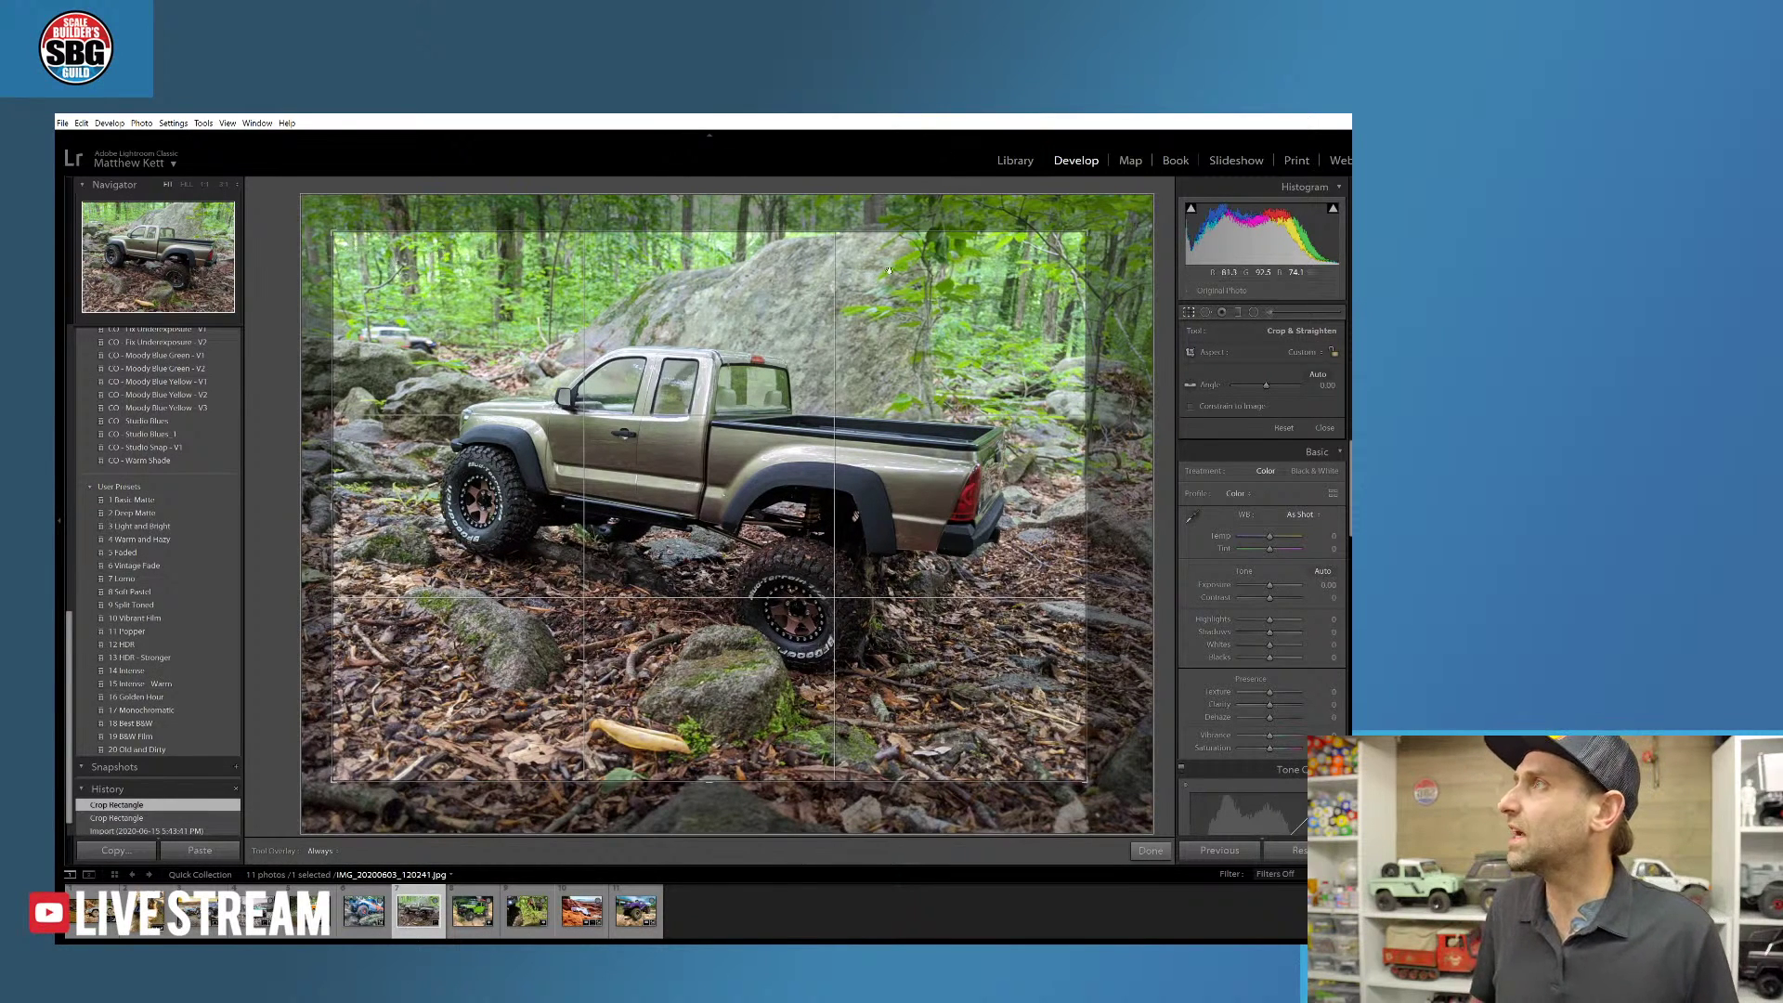
pyautogui.moveTo(714, 228); pyautogui.dragTo(712, 248)
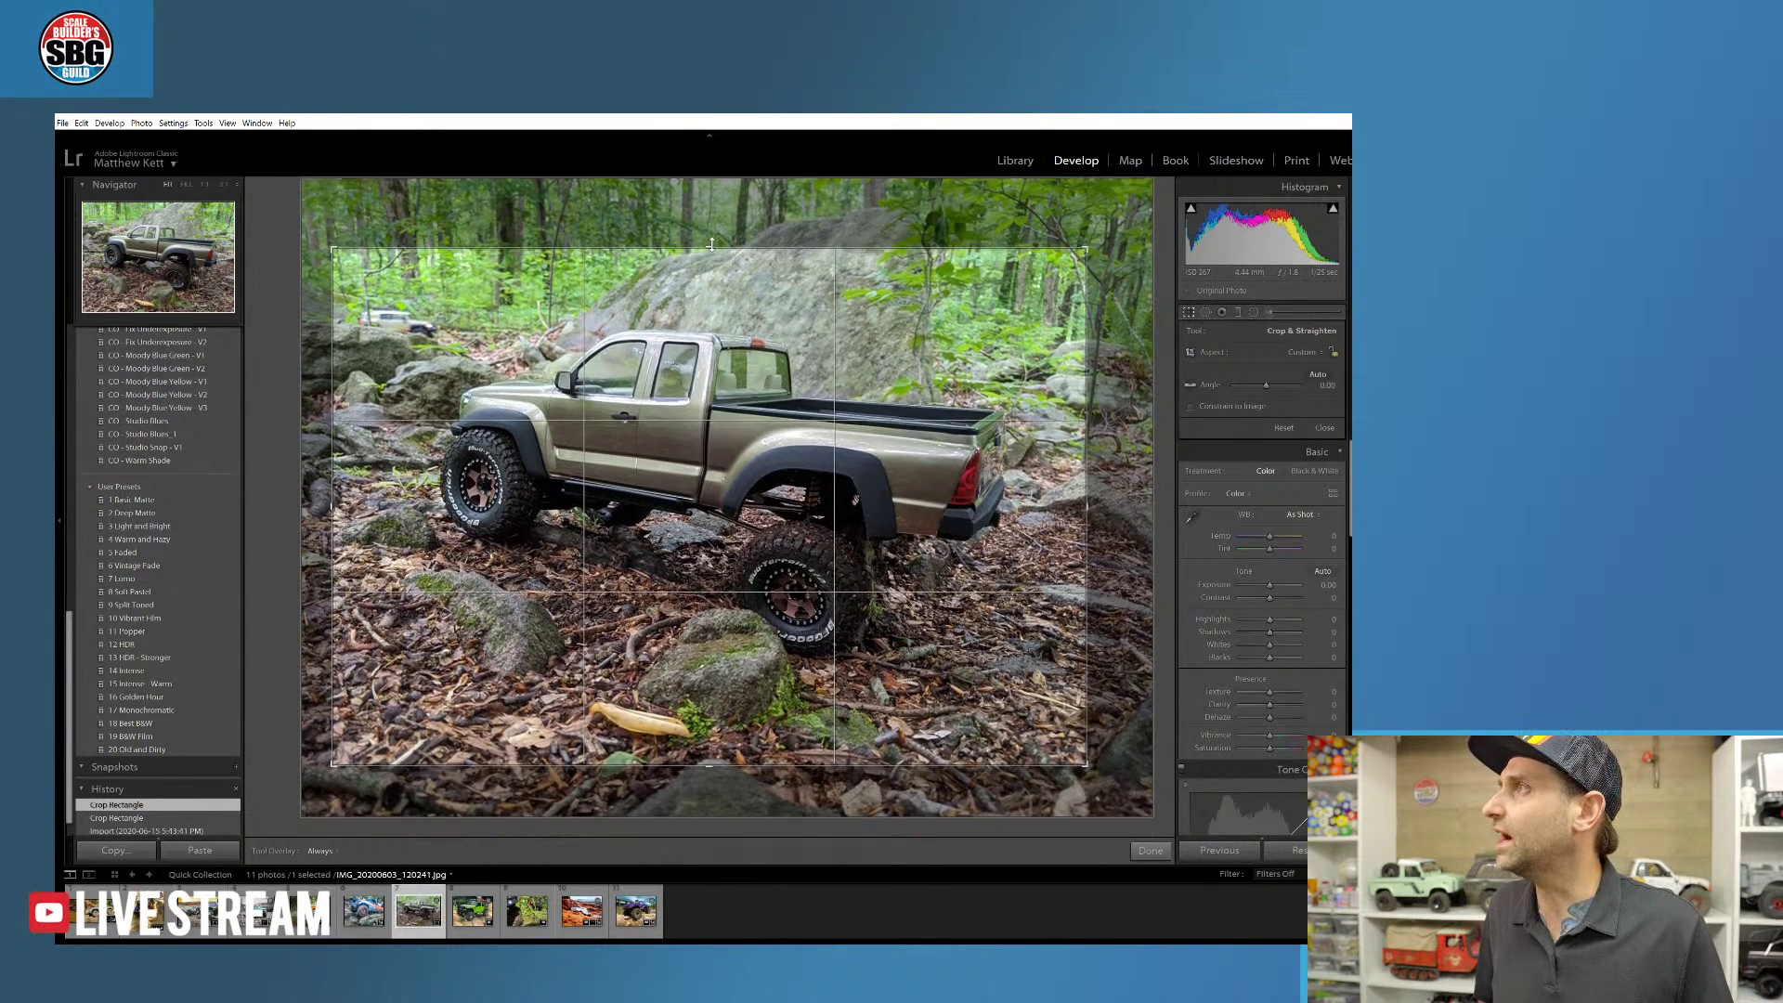
pyautogui.moveTo(702, 766); pyautogui.dragTo(703, 755)
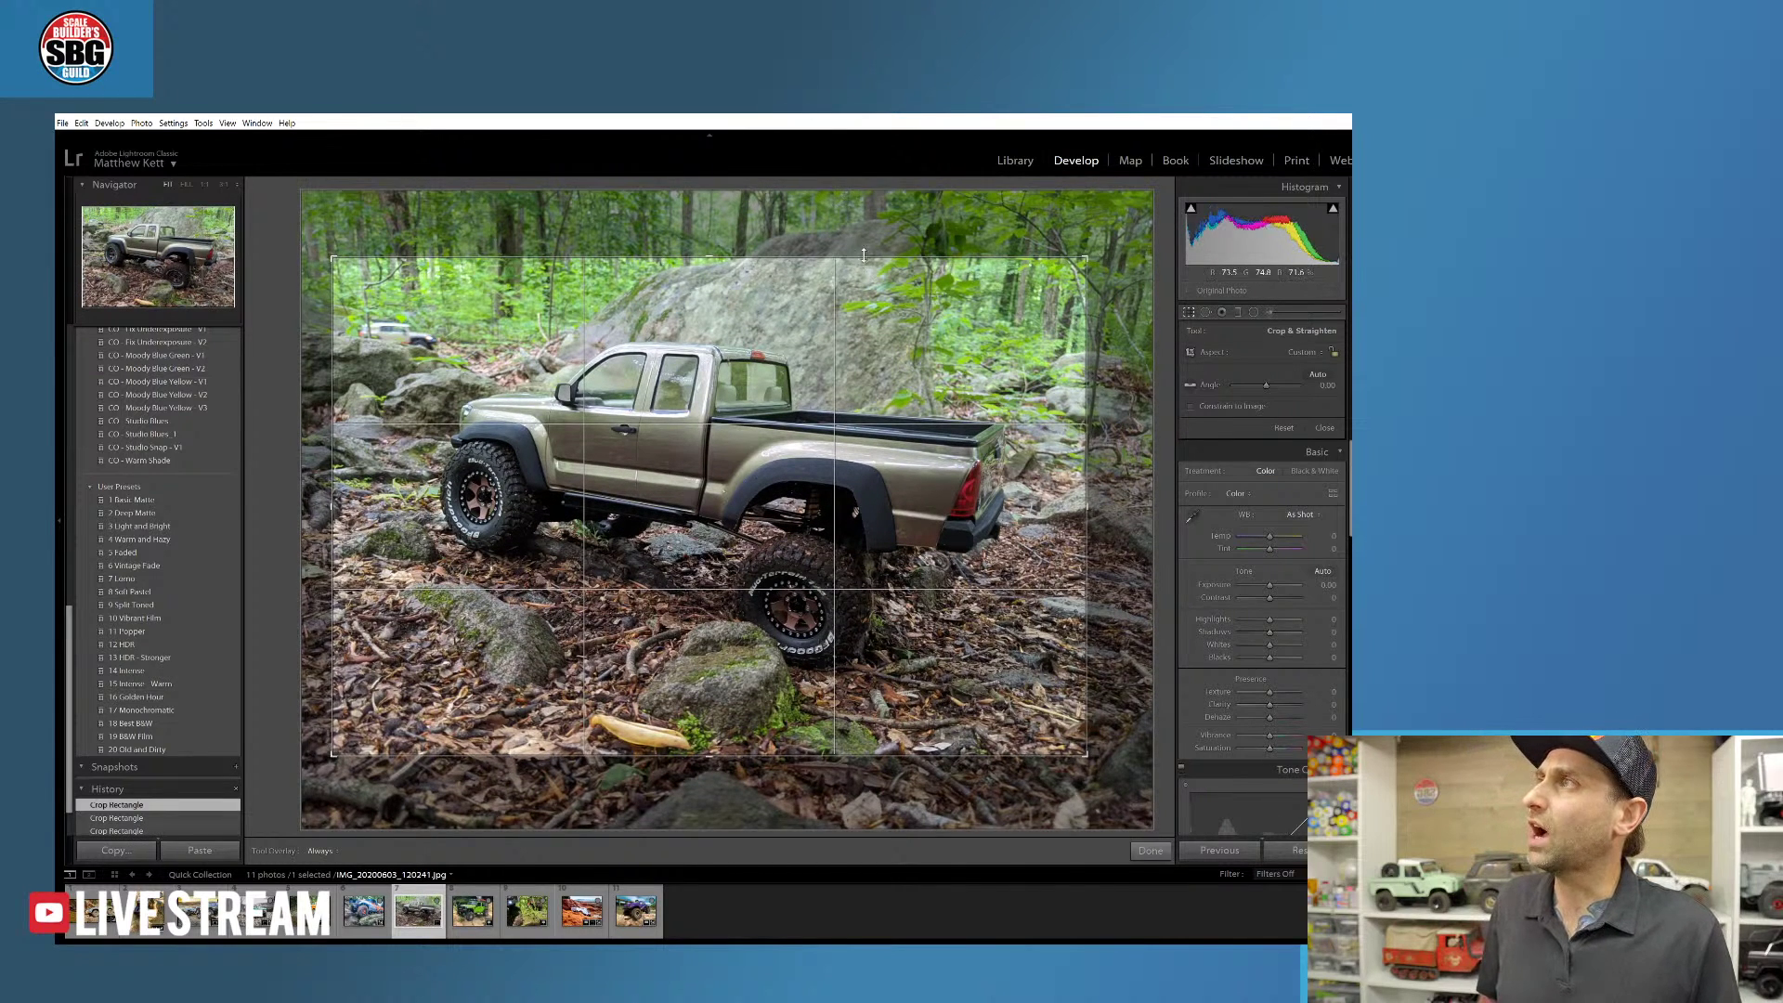
pyautogui.moveTo(715, 258); pyautogui.dragTo(716, 267)
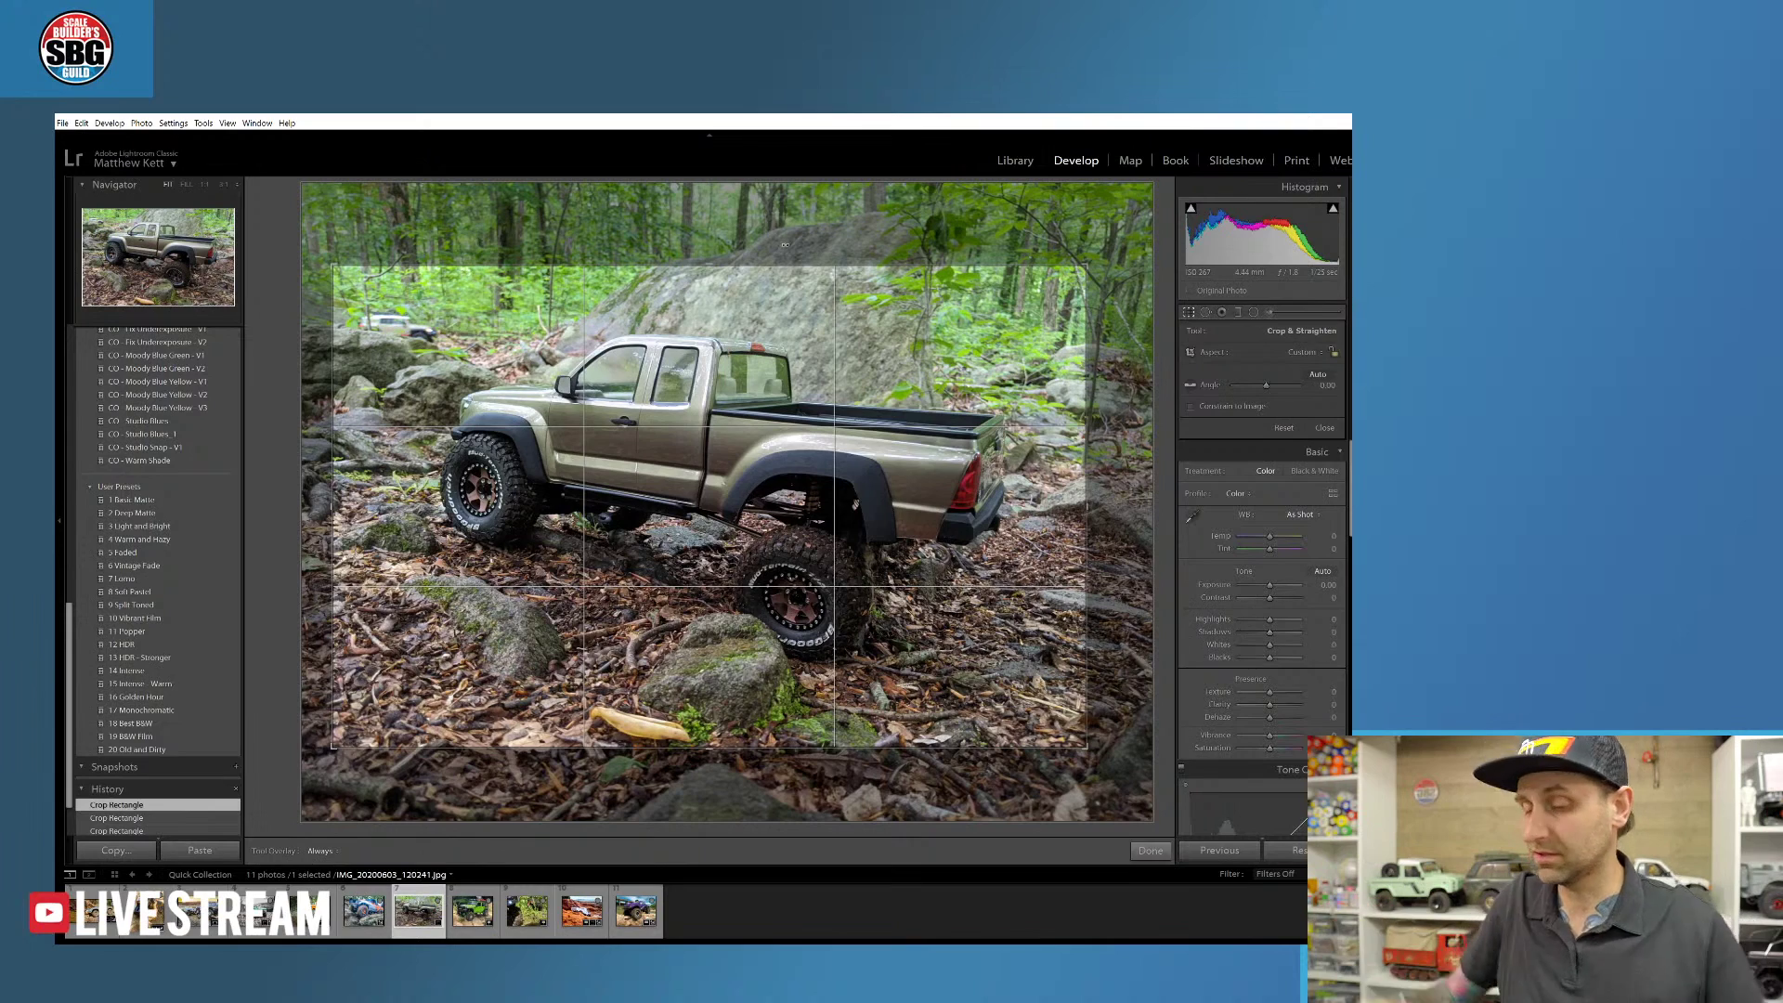
pyautogui.press('Return')
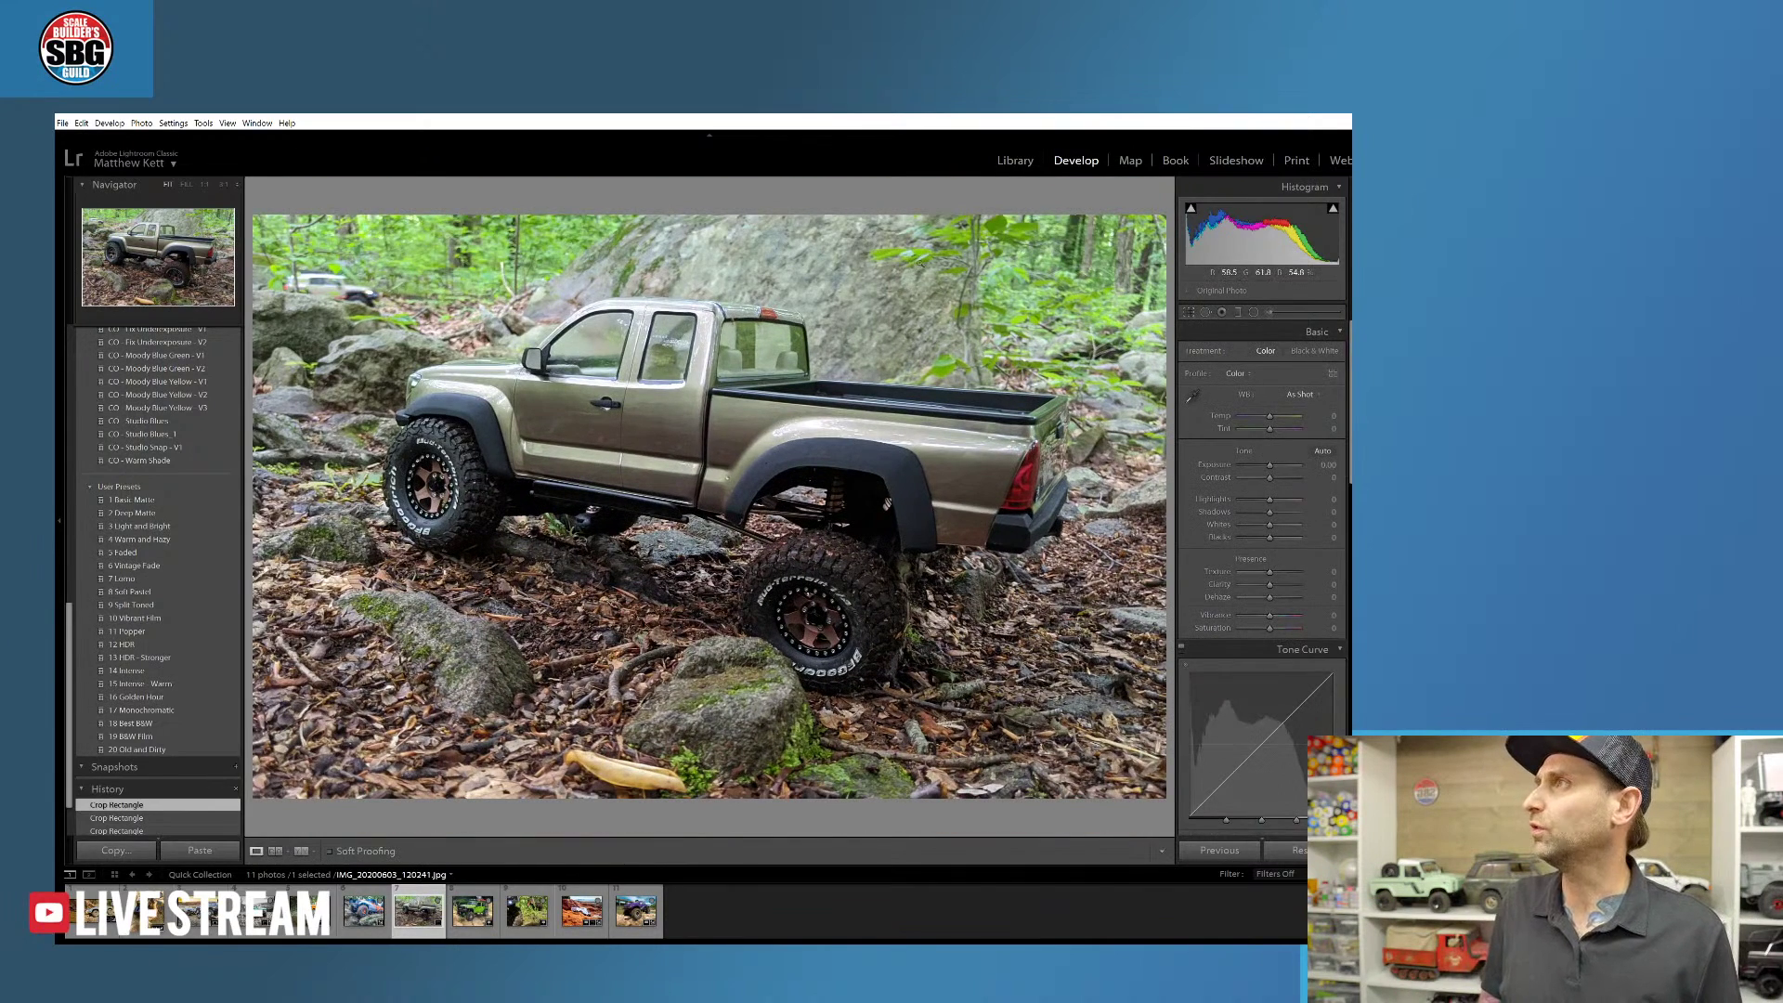
# - Undo the last crop change on the tan pickup photo and check the truck's side up close
pyautogui.hotkey('ctrl', 'z')
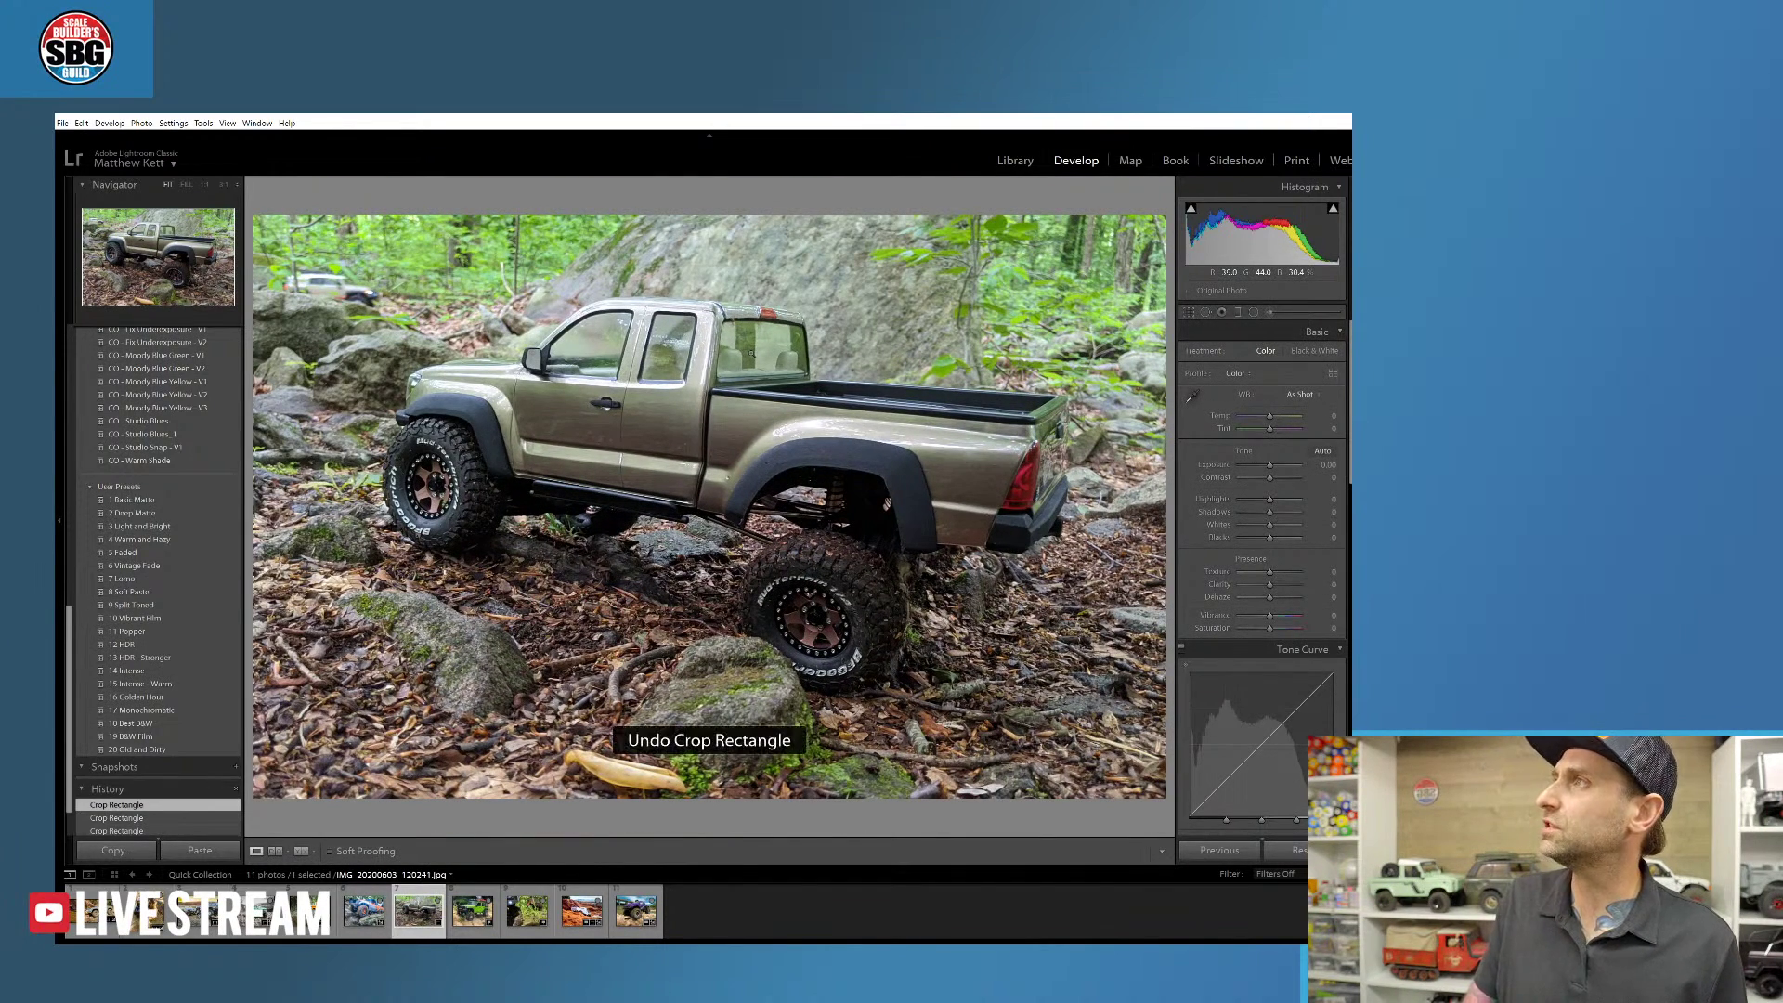
pyautogui.click(728, 440)
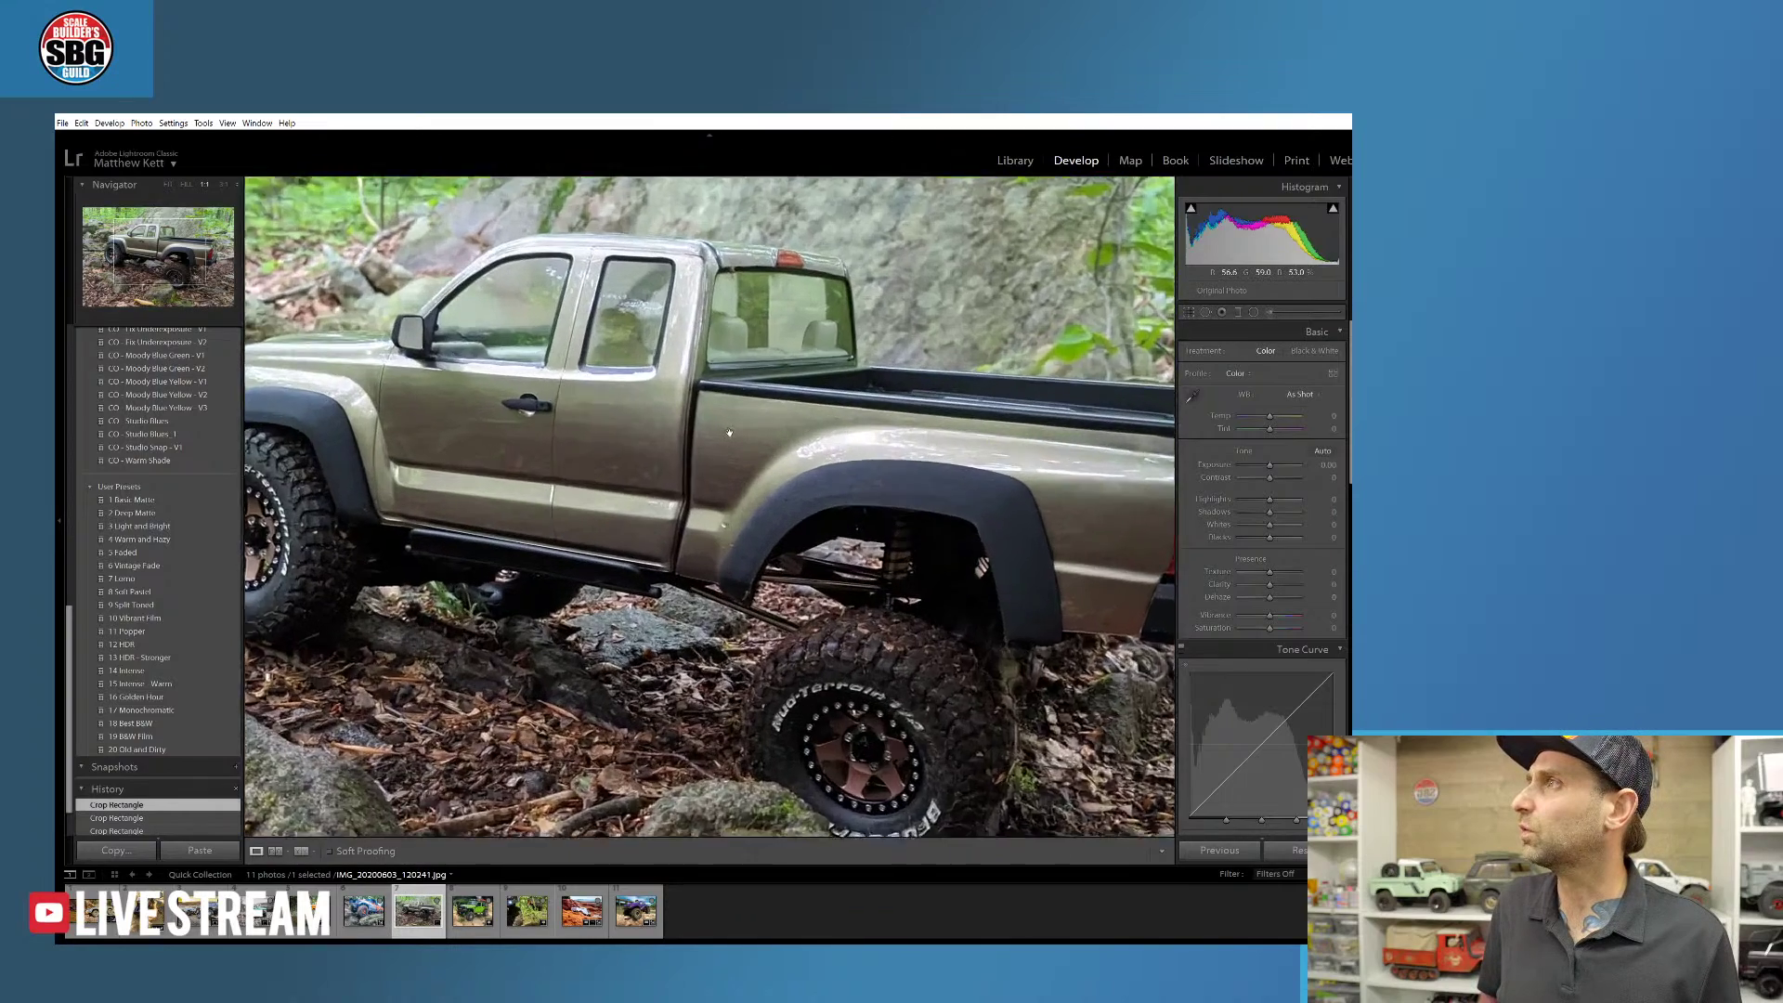
pyautogui.click(721, 471)
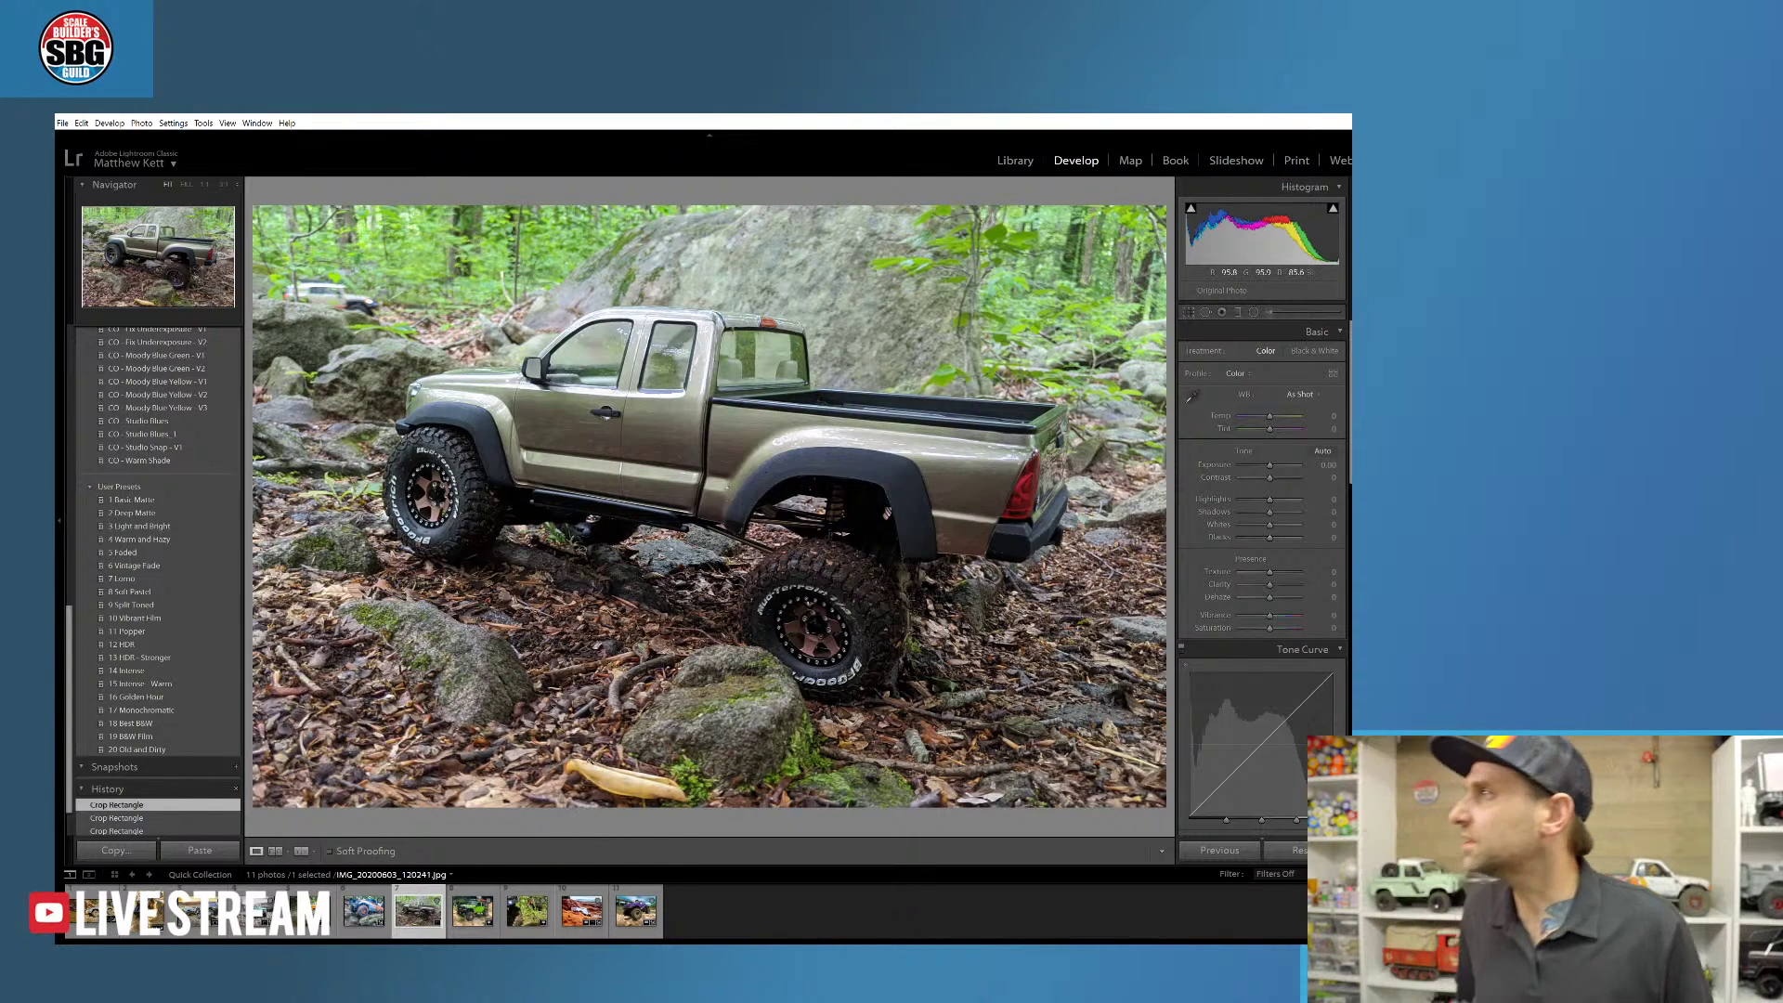
# - Try desaturating the yellow object beside the mossy foreground rock with the adjustment brush, and undo the stroke
pyautogui.click(1254, 314)
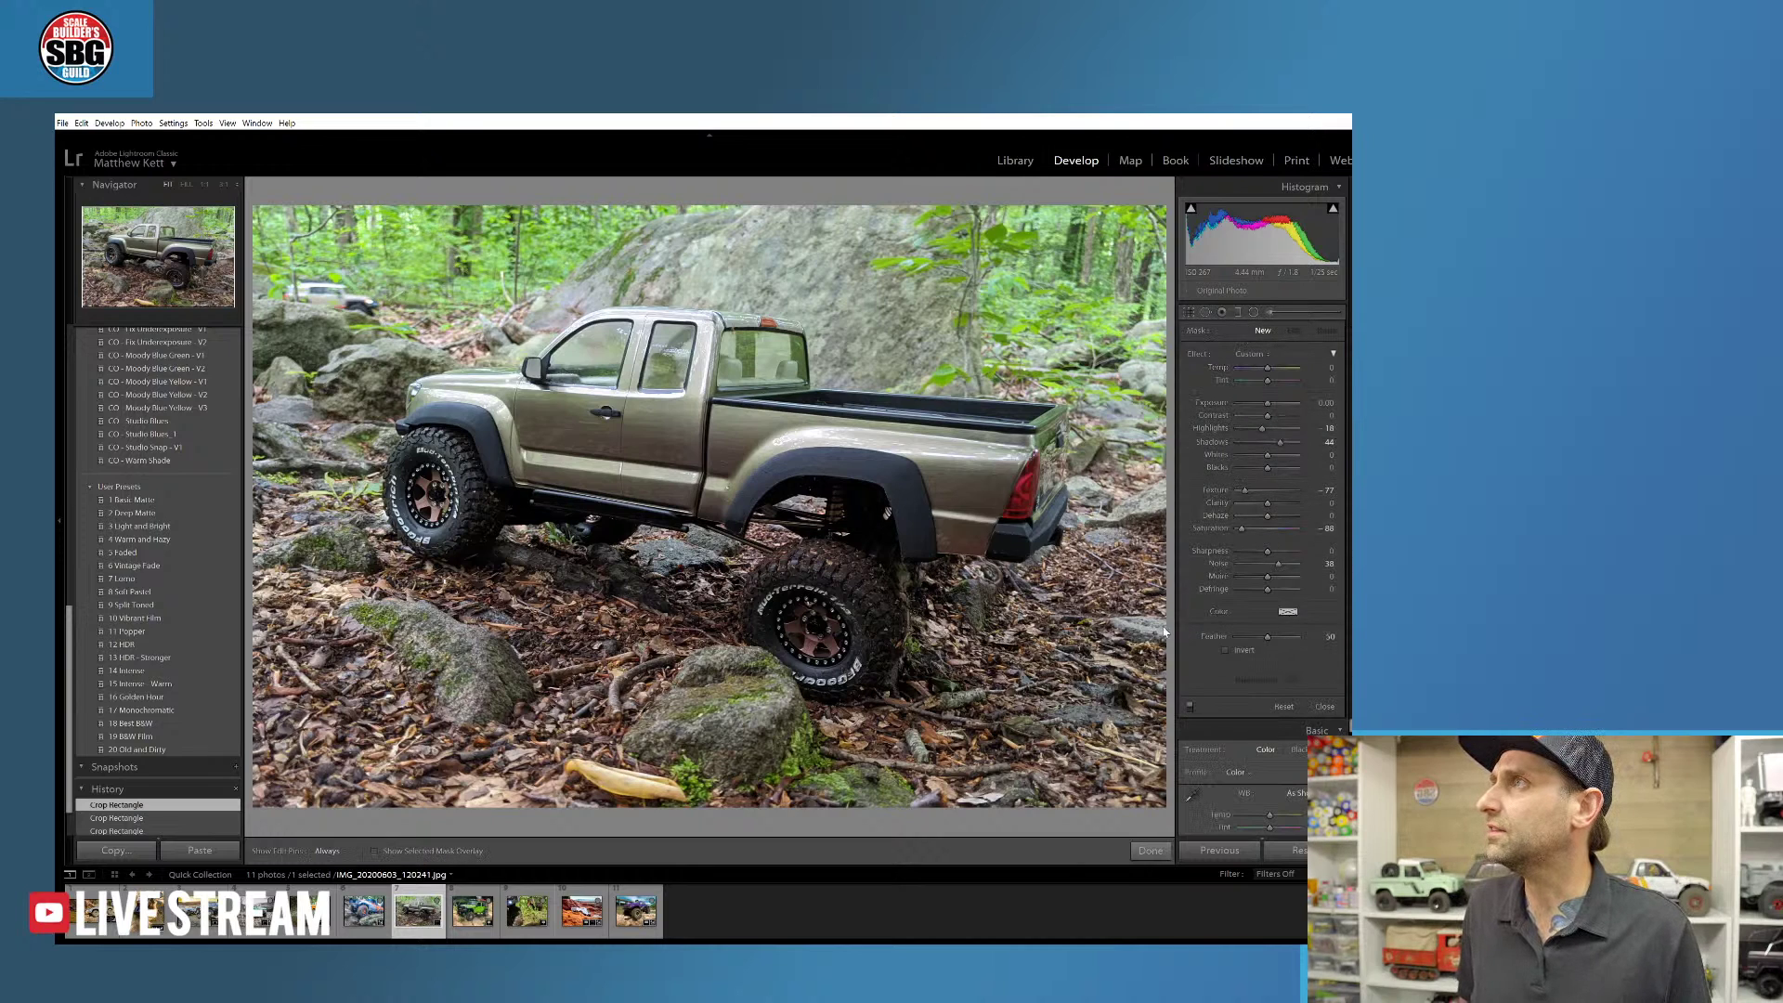
pyautogui.press('k')
pyautogui.moveTo(632, 782); pyautogui.dragTo(676, 794)
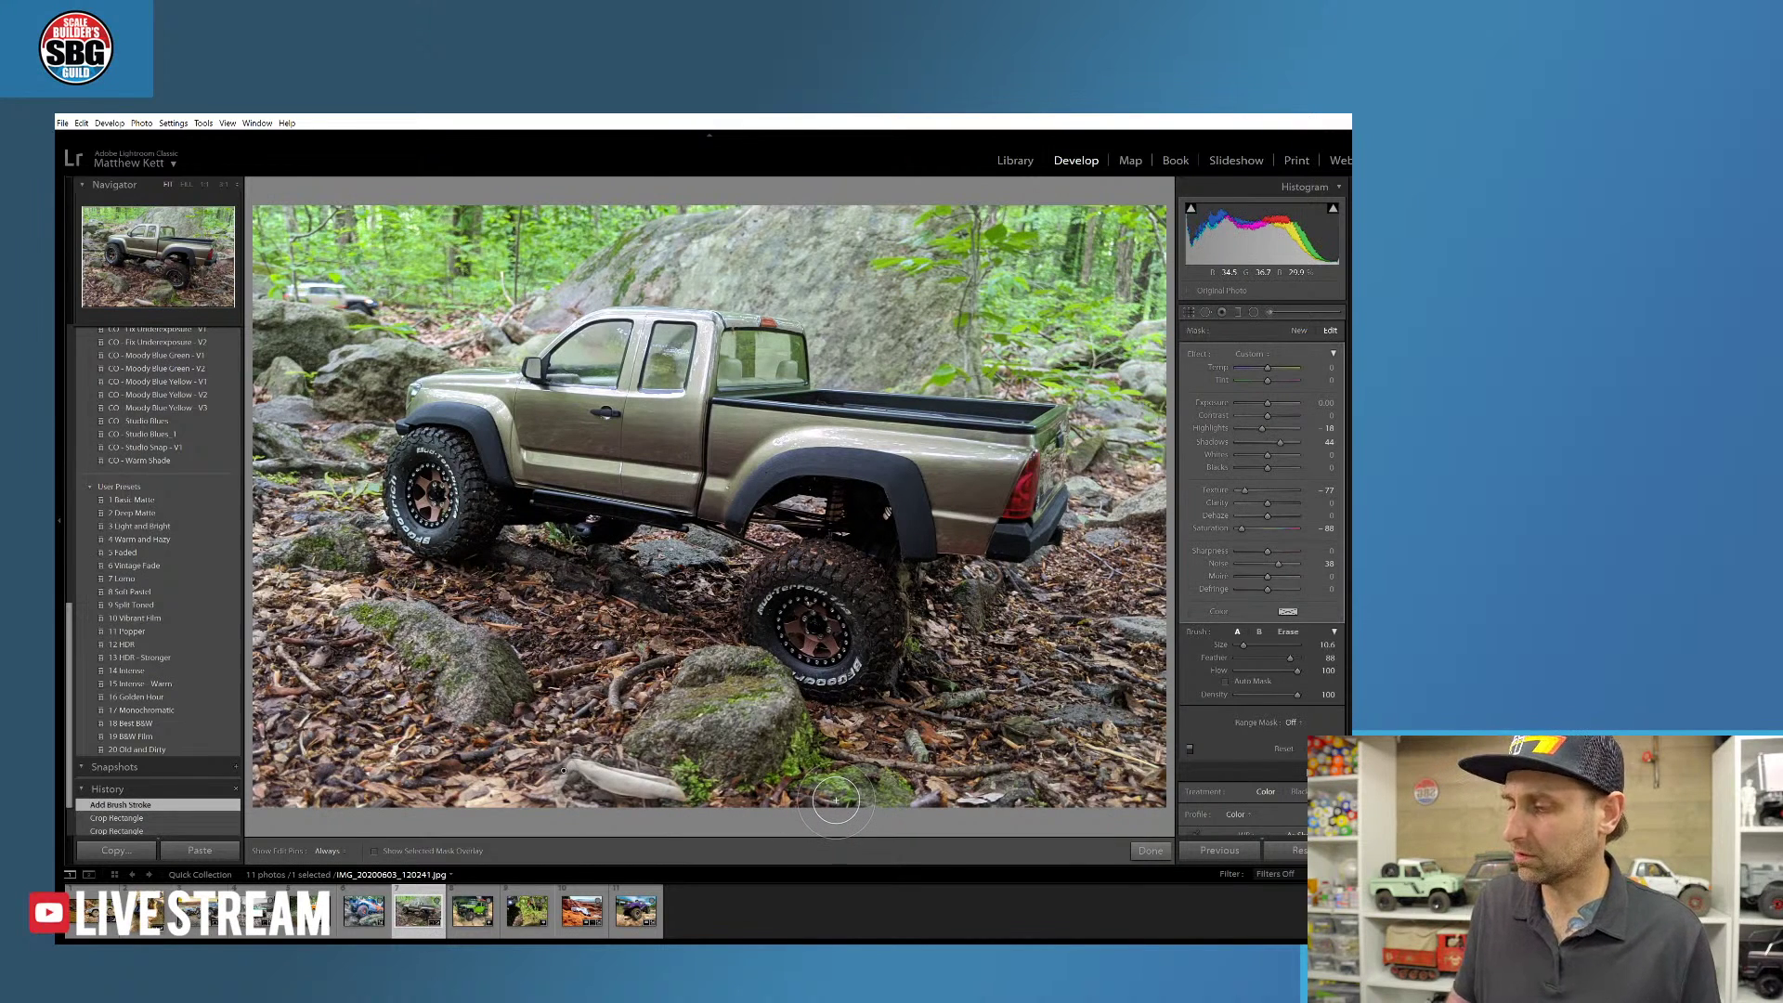
pyautogui.hotkey('ctrl', 'z')
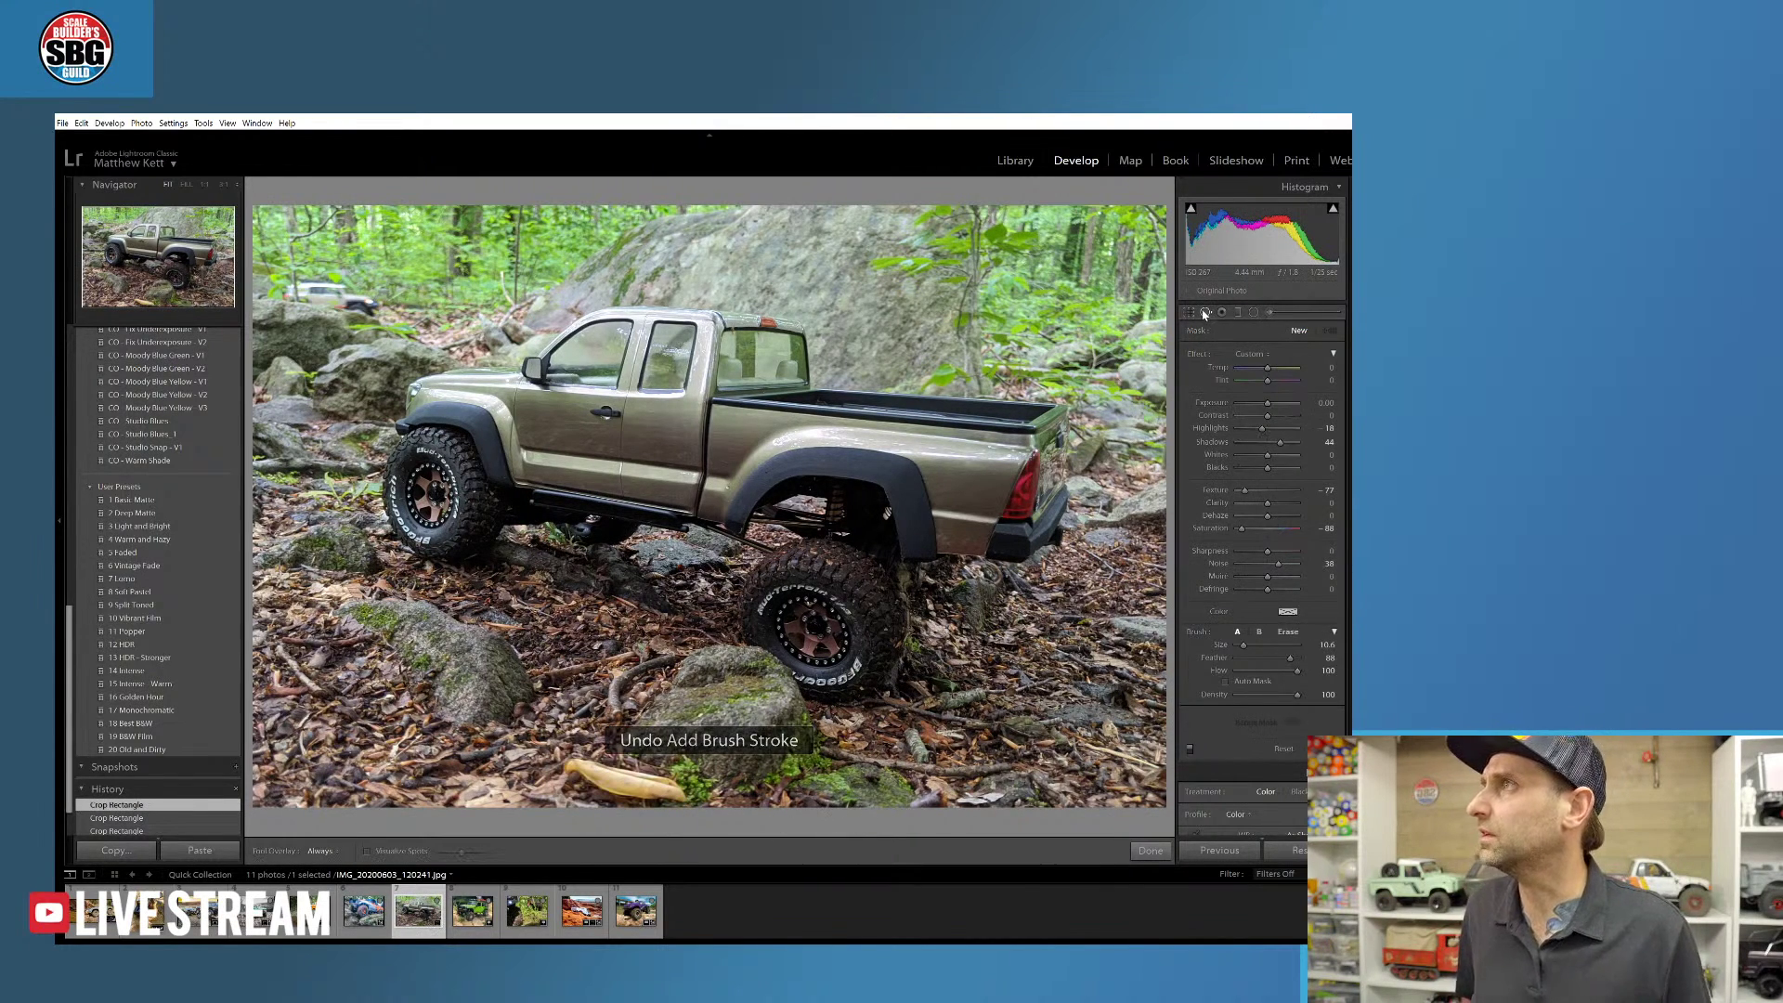
# - Heal away the yellow object beside the foreground rock with Spot Removal, sampling leaf litter on the rock's other side
pyautogui.click(1206, 312)
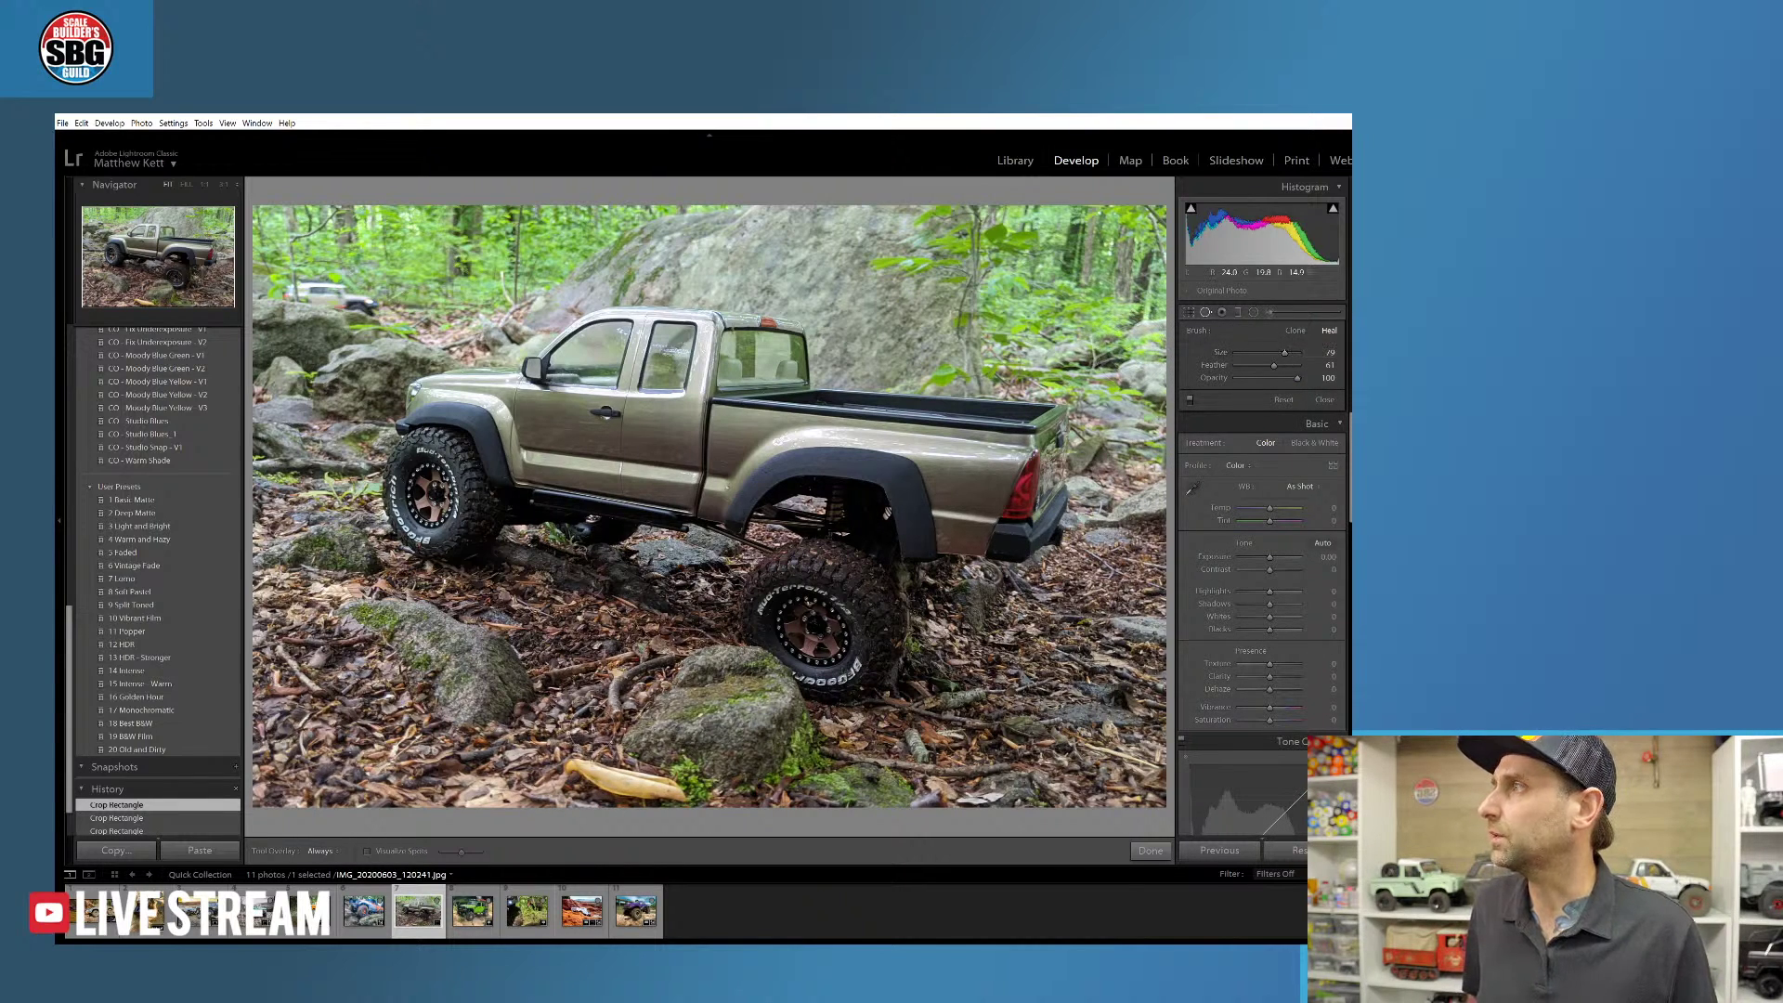
pyautogui.moveTo(567, 771); pyautogui.dragTo(658, 789)
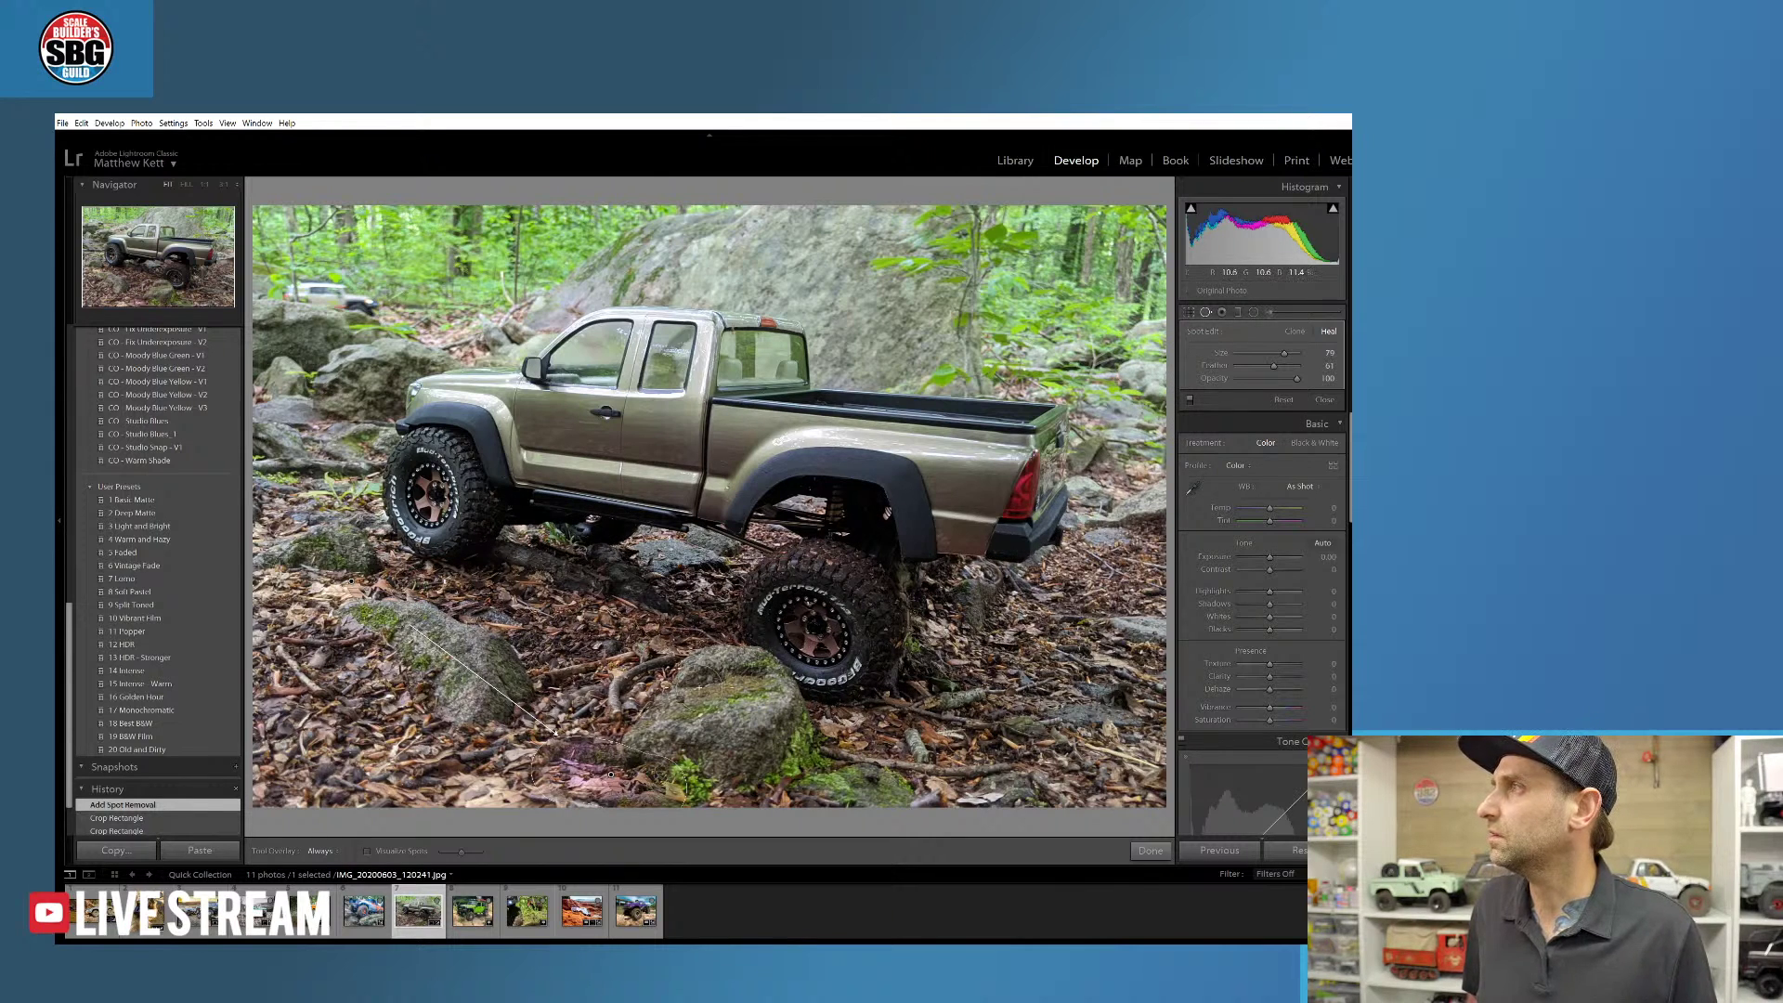
pyautogui.moveTo(645, 794); pyautogui.dragTo(657, 805)
pyautogui.moveTo(402, 617)
pyautogui.mouseDown()
pyautogui.moveTo(578, 615)
pyautogui.moveTo(789, 668)
pyautogui.moveTo(854, 724)
pyautogui.moveTo(998, 740)
pyautogui.mouseUp()
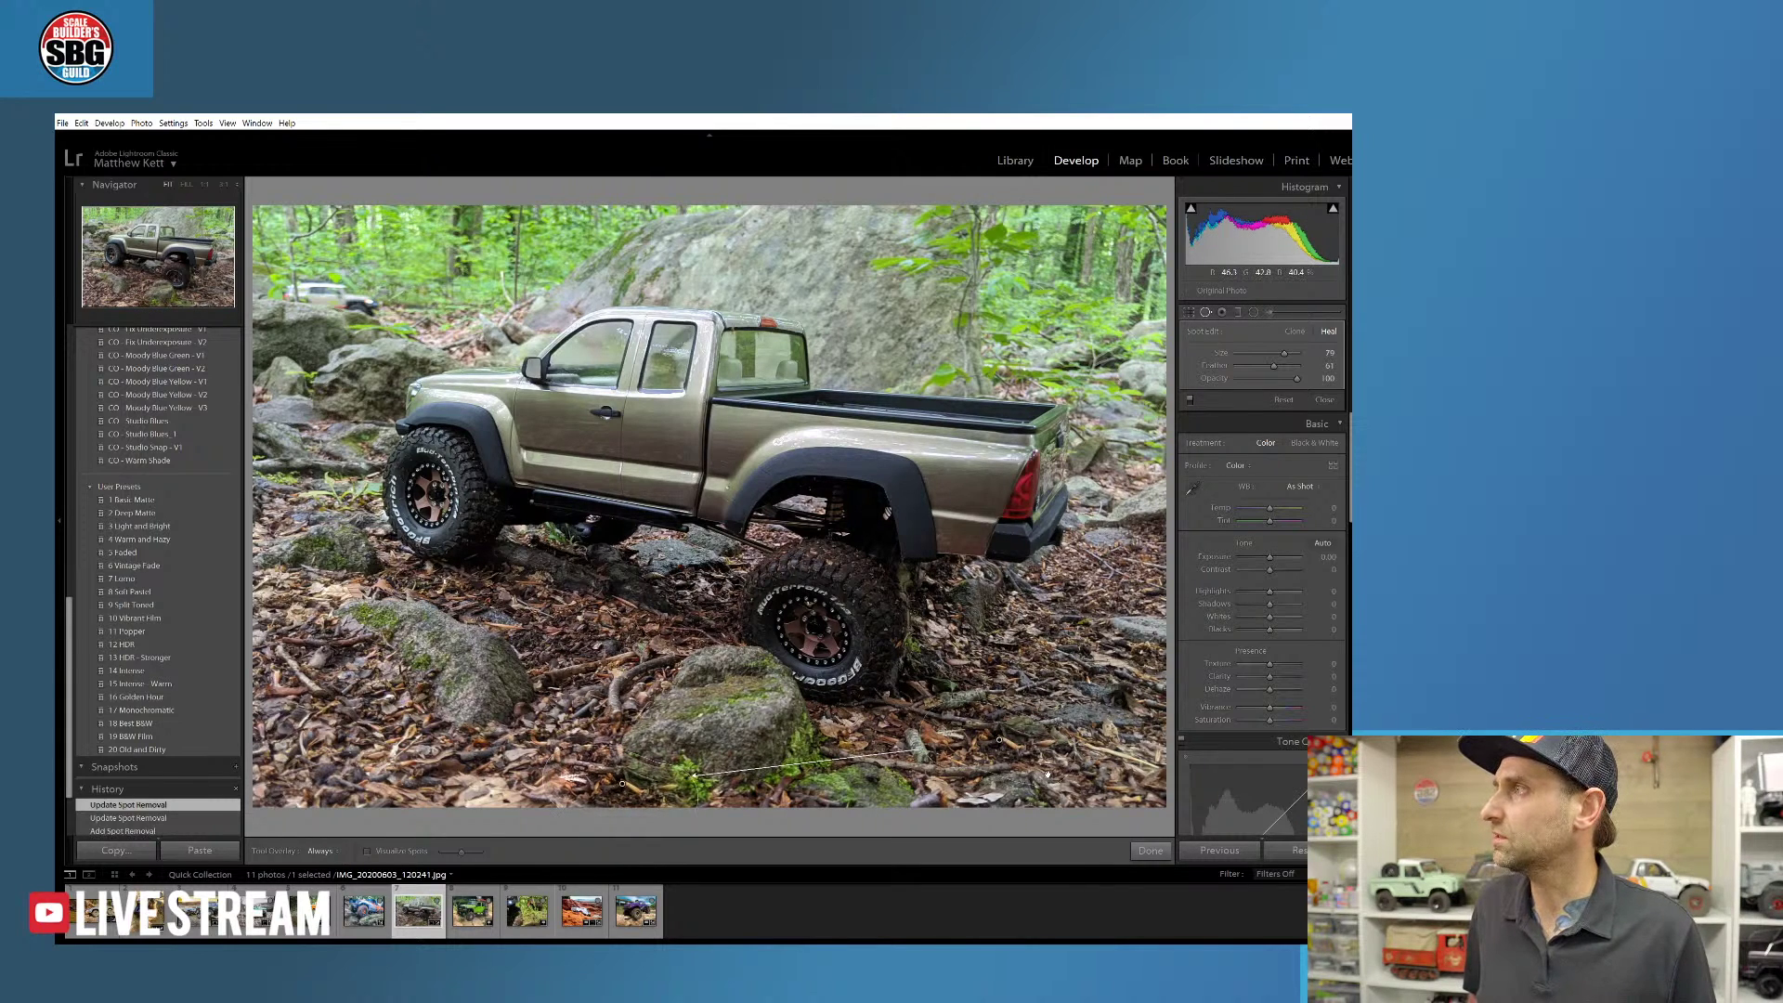
# - Finish spot removal and set the tan pickup photo's exposure to +0.04, contrast to +5, texture to +30 and clarity to +21
pyautogui.click(1150, 851)
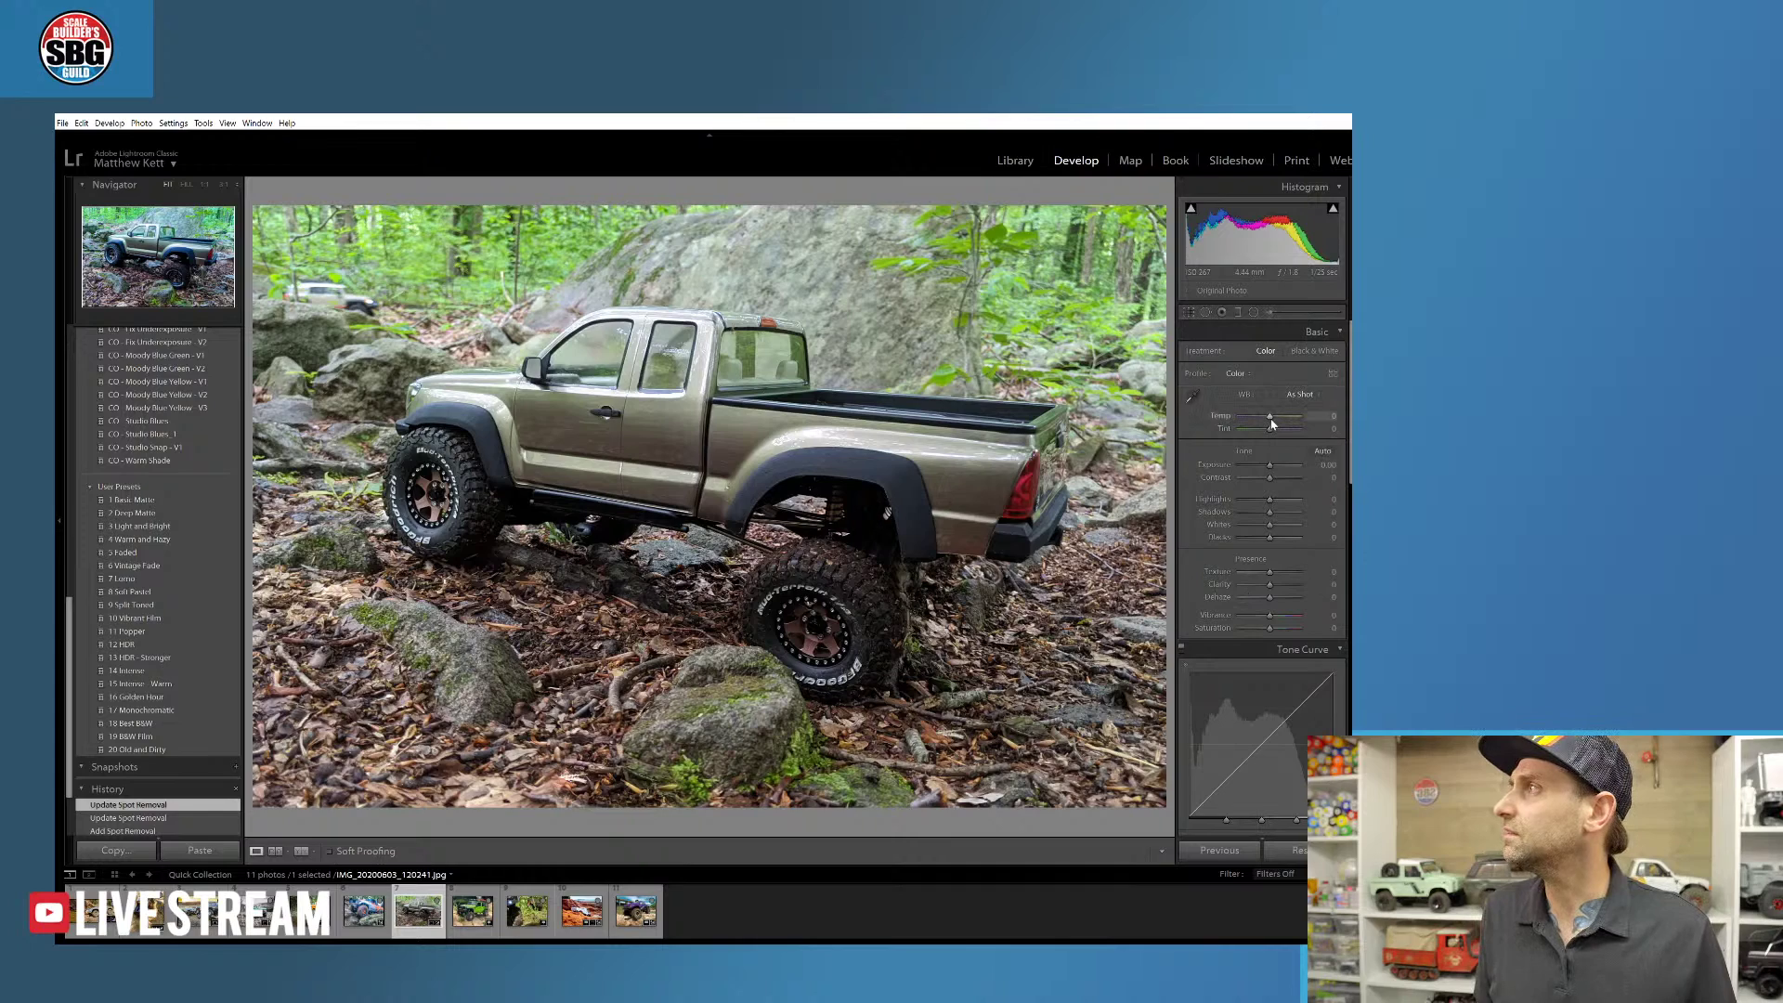
pyautogui.moveTo(1269, 465); pyautogui.dragTo(1268, 471)
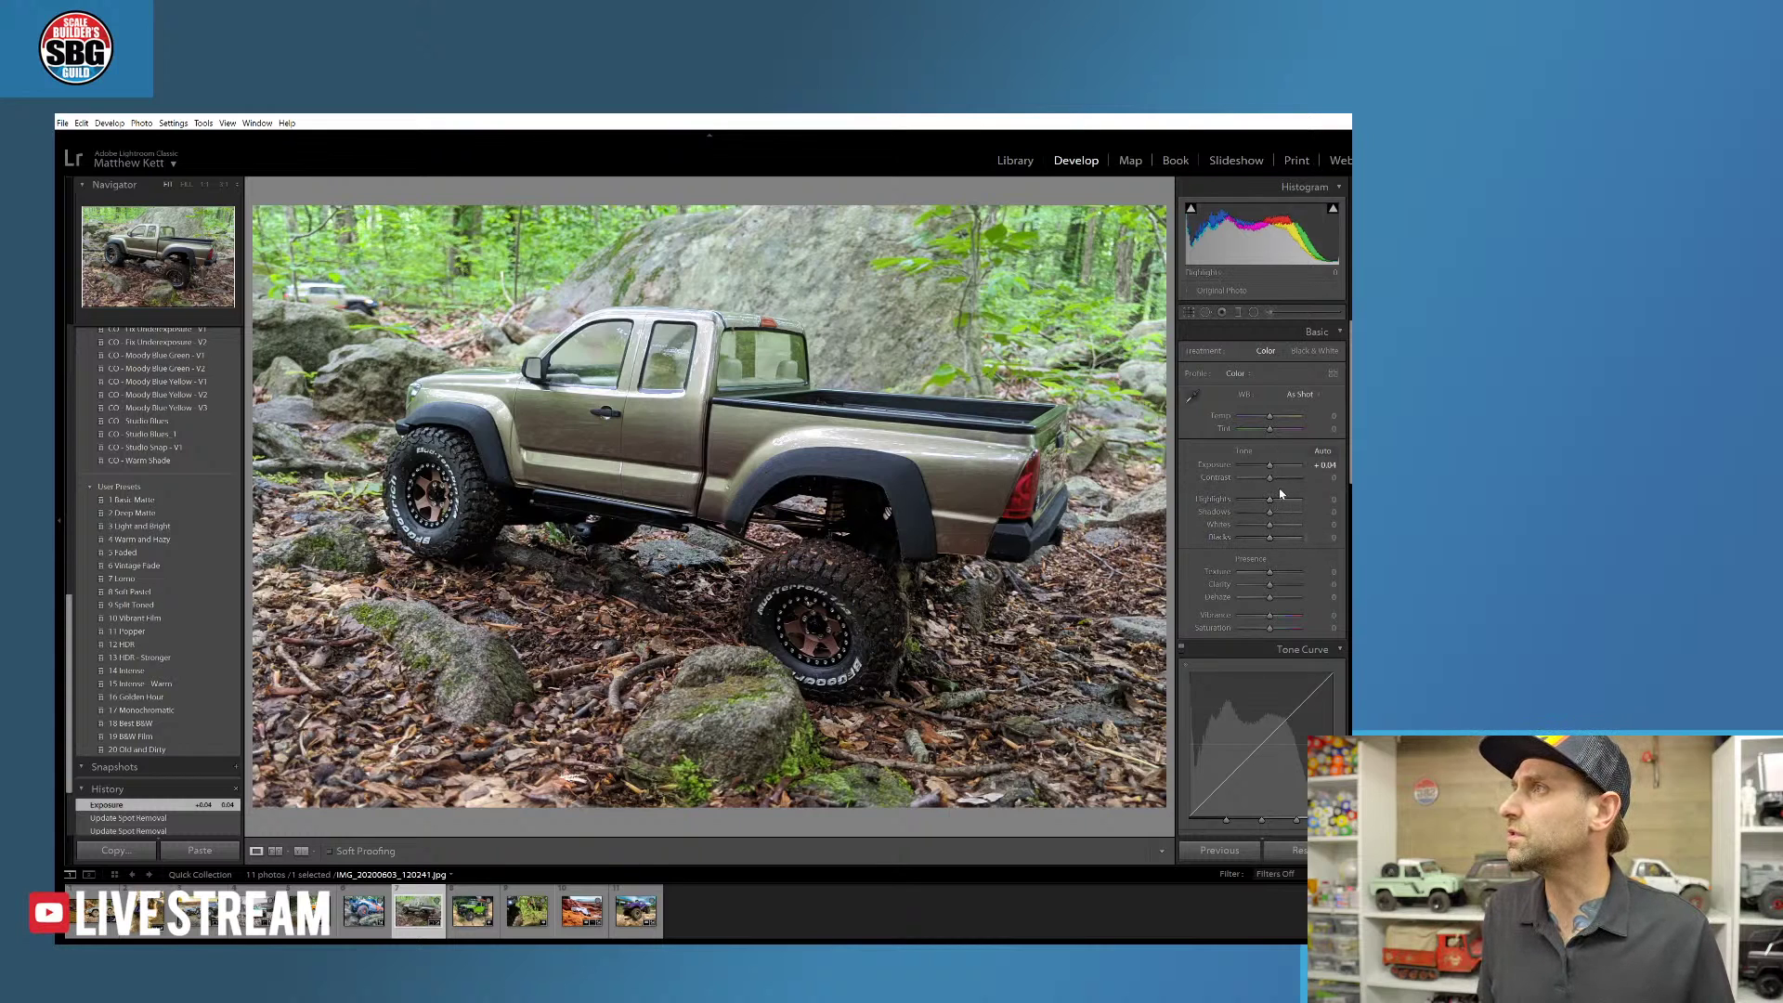
pyautogui.moveTo(1272, 478); pyautogui.dragTo(1268, 514)
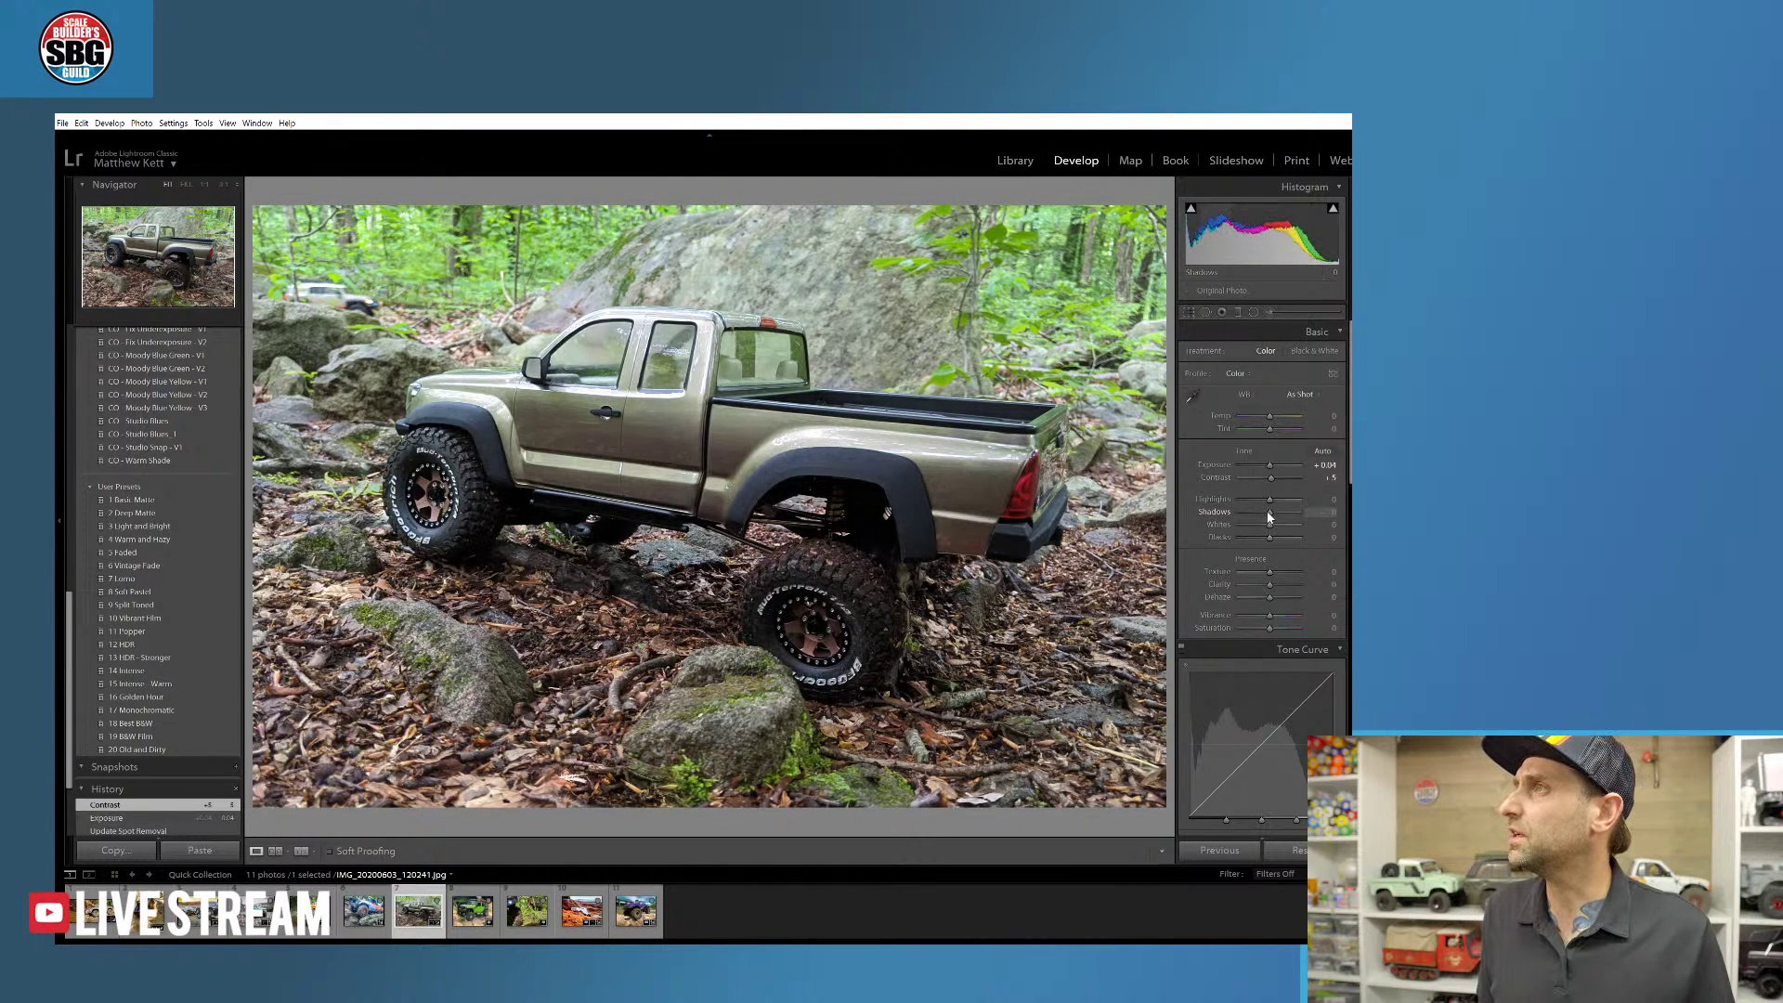
pyautogui.moveTo(1272, 576); pyautogui.dragTo(1276, 588)
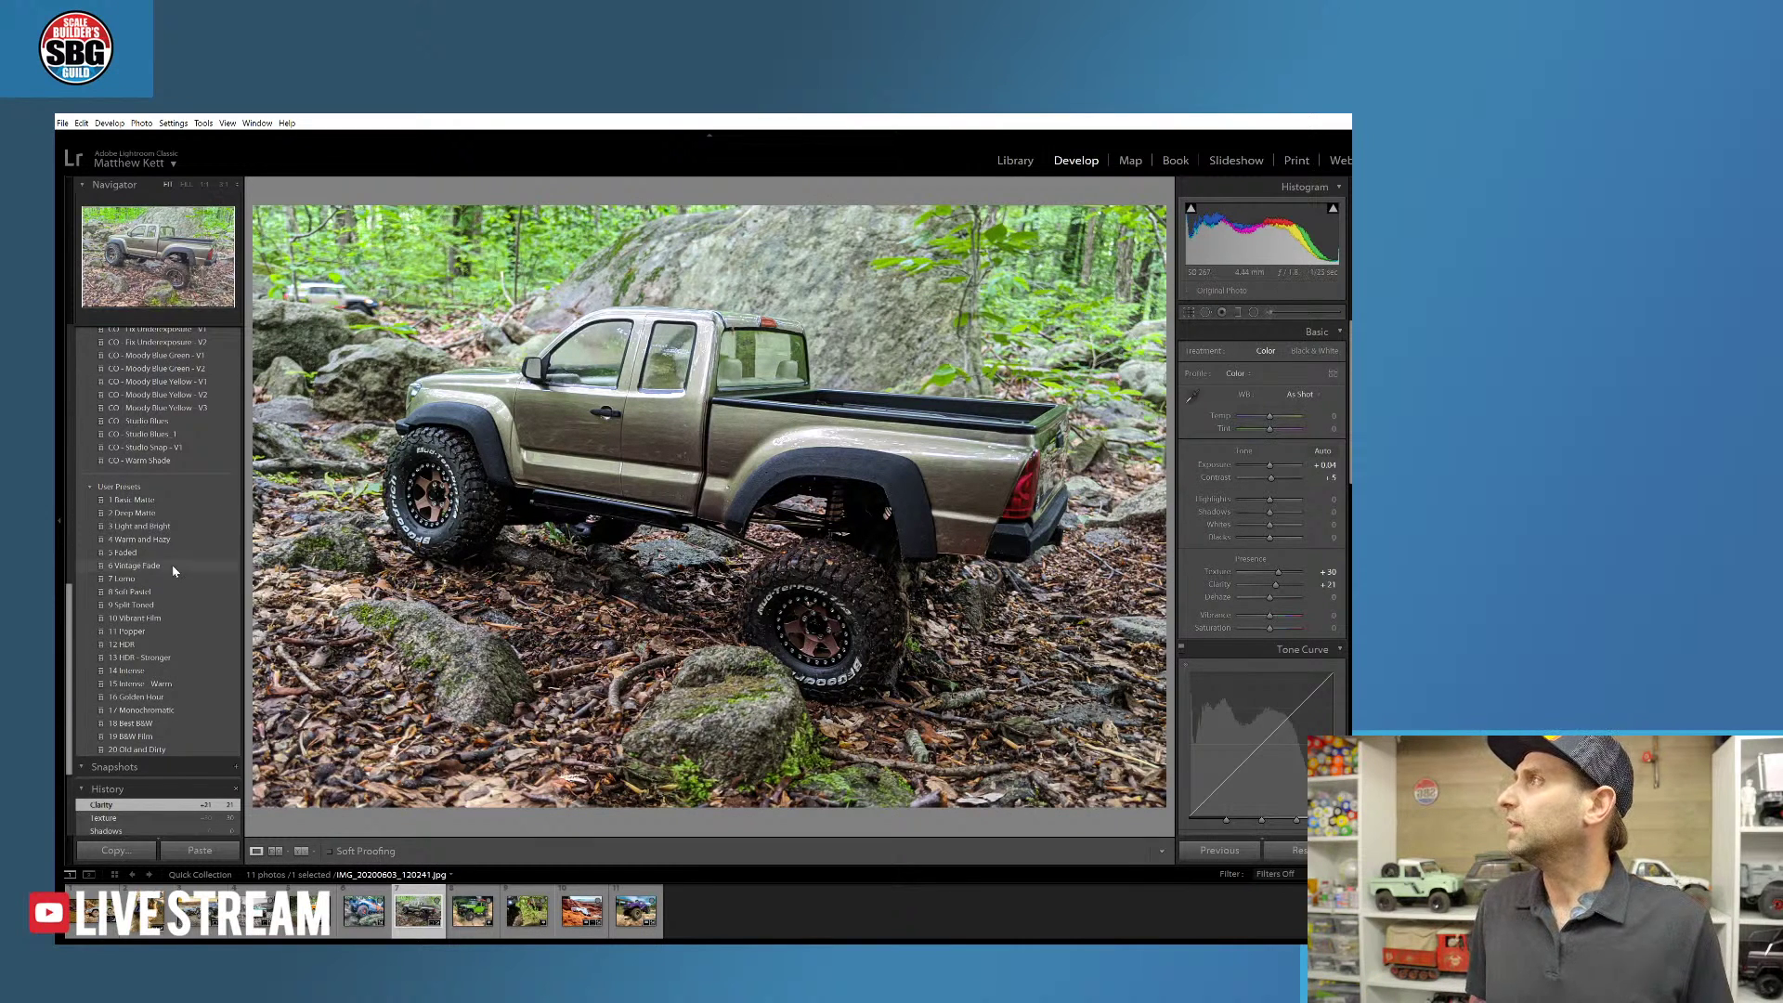
# - Apply the Medium vignetting preset to the tan pickup photo
pyautogui.scroll(5, 185, 479)
pyautogui.scroll(3, 146, 400)
pyautogui.click(134, 478)
pyautogui.click(135, 479)
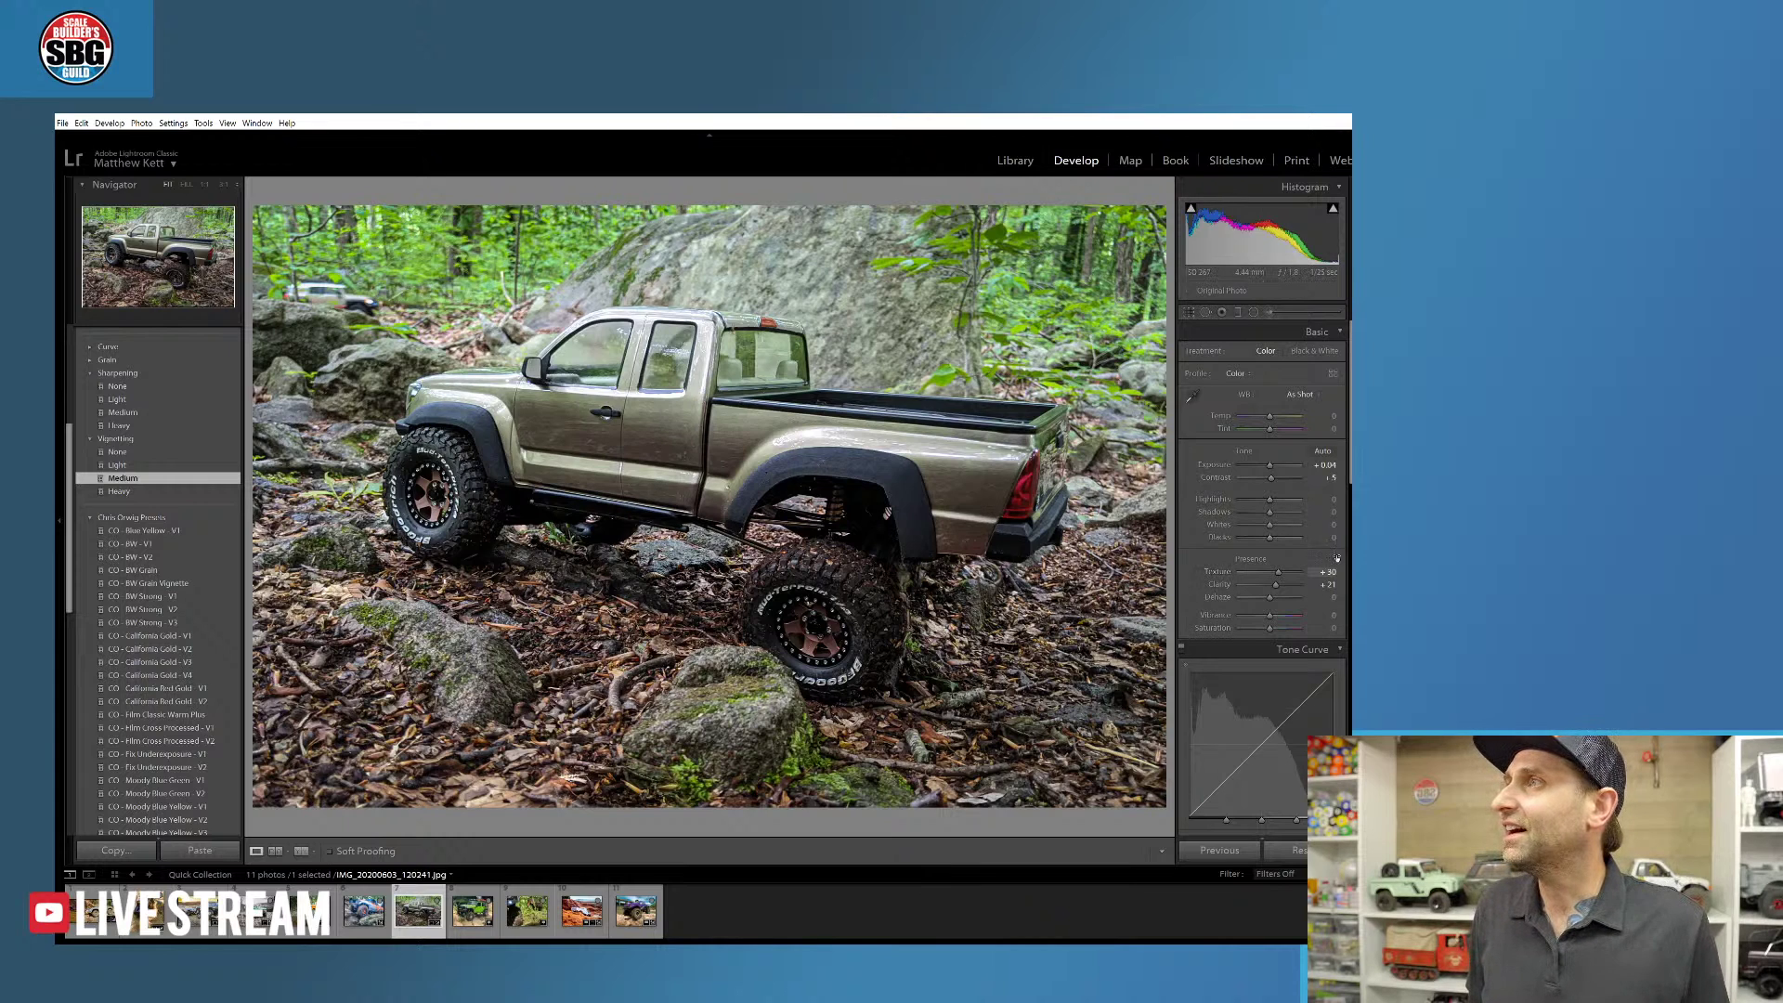
# - Raise vibrance to +26, shift the tint to +12 and boost overall saturation to +60
pyautogui.scroll(-2, 1262, 557)
pyautogui.moveTo(1270, 563); pyautogui.dragTo(1275, 565)
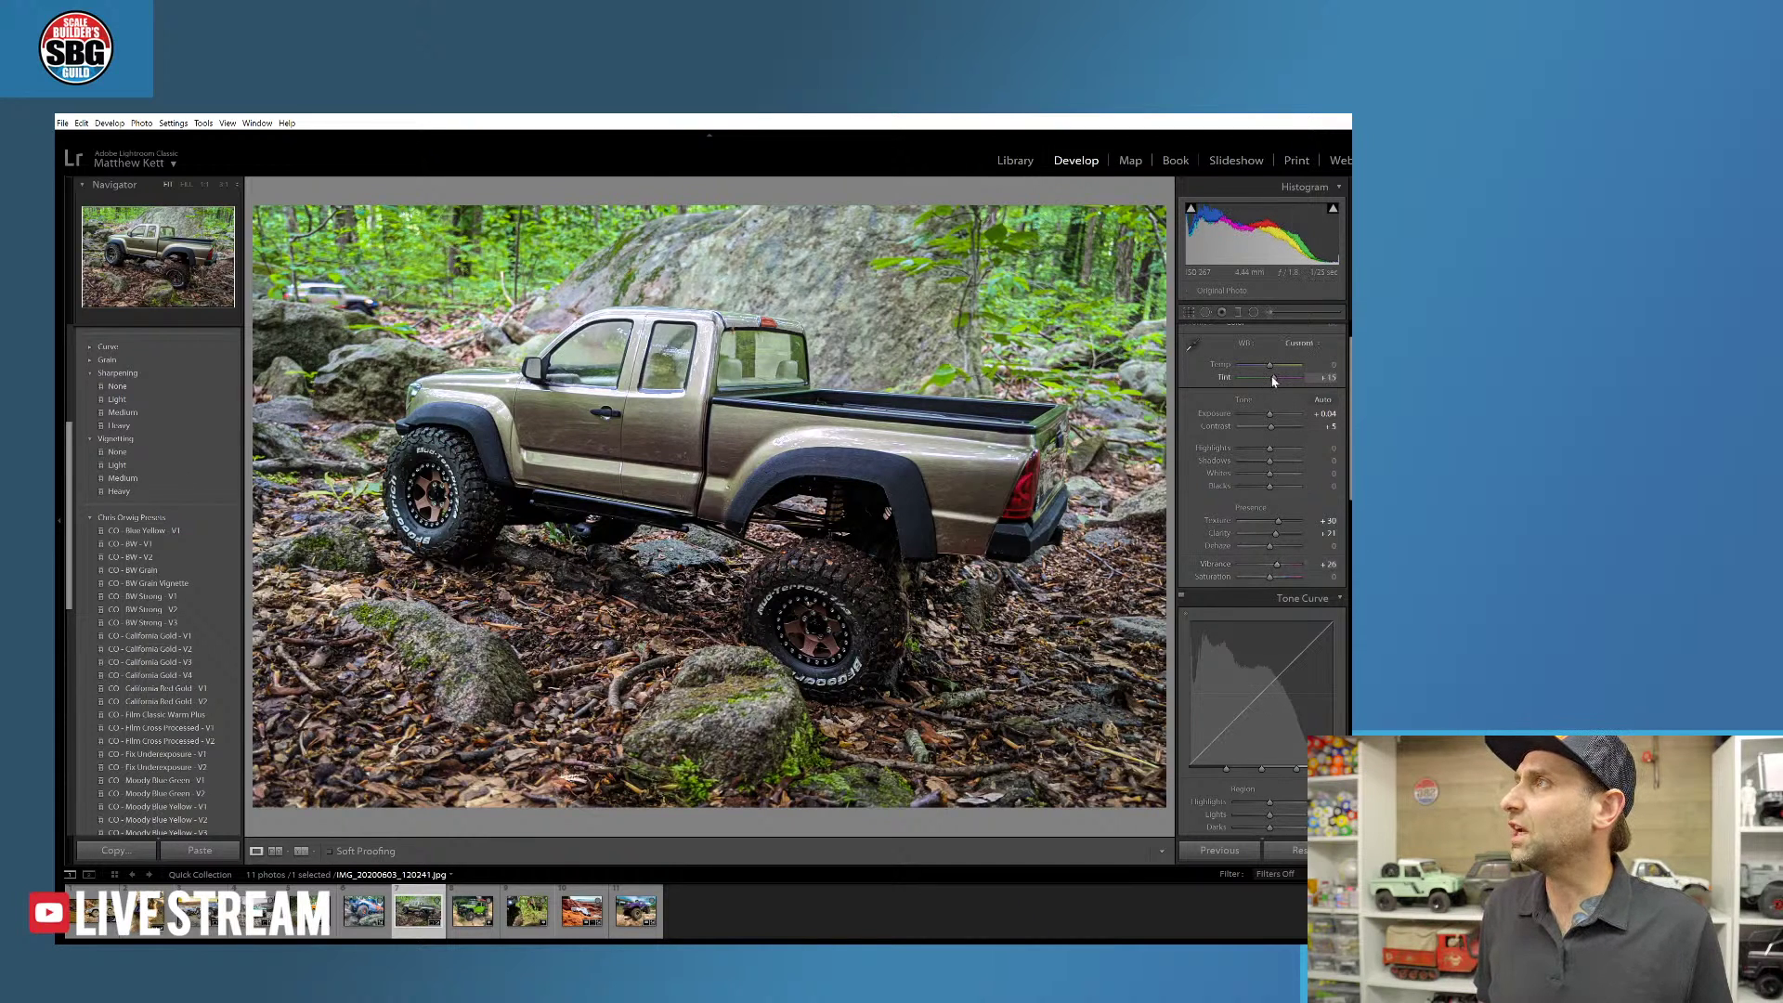
pyautogui.moveTo(1272, 380); pyautogui.dragTo(1268, 381)
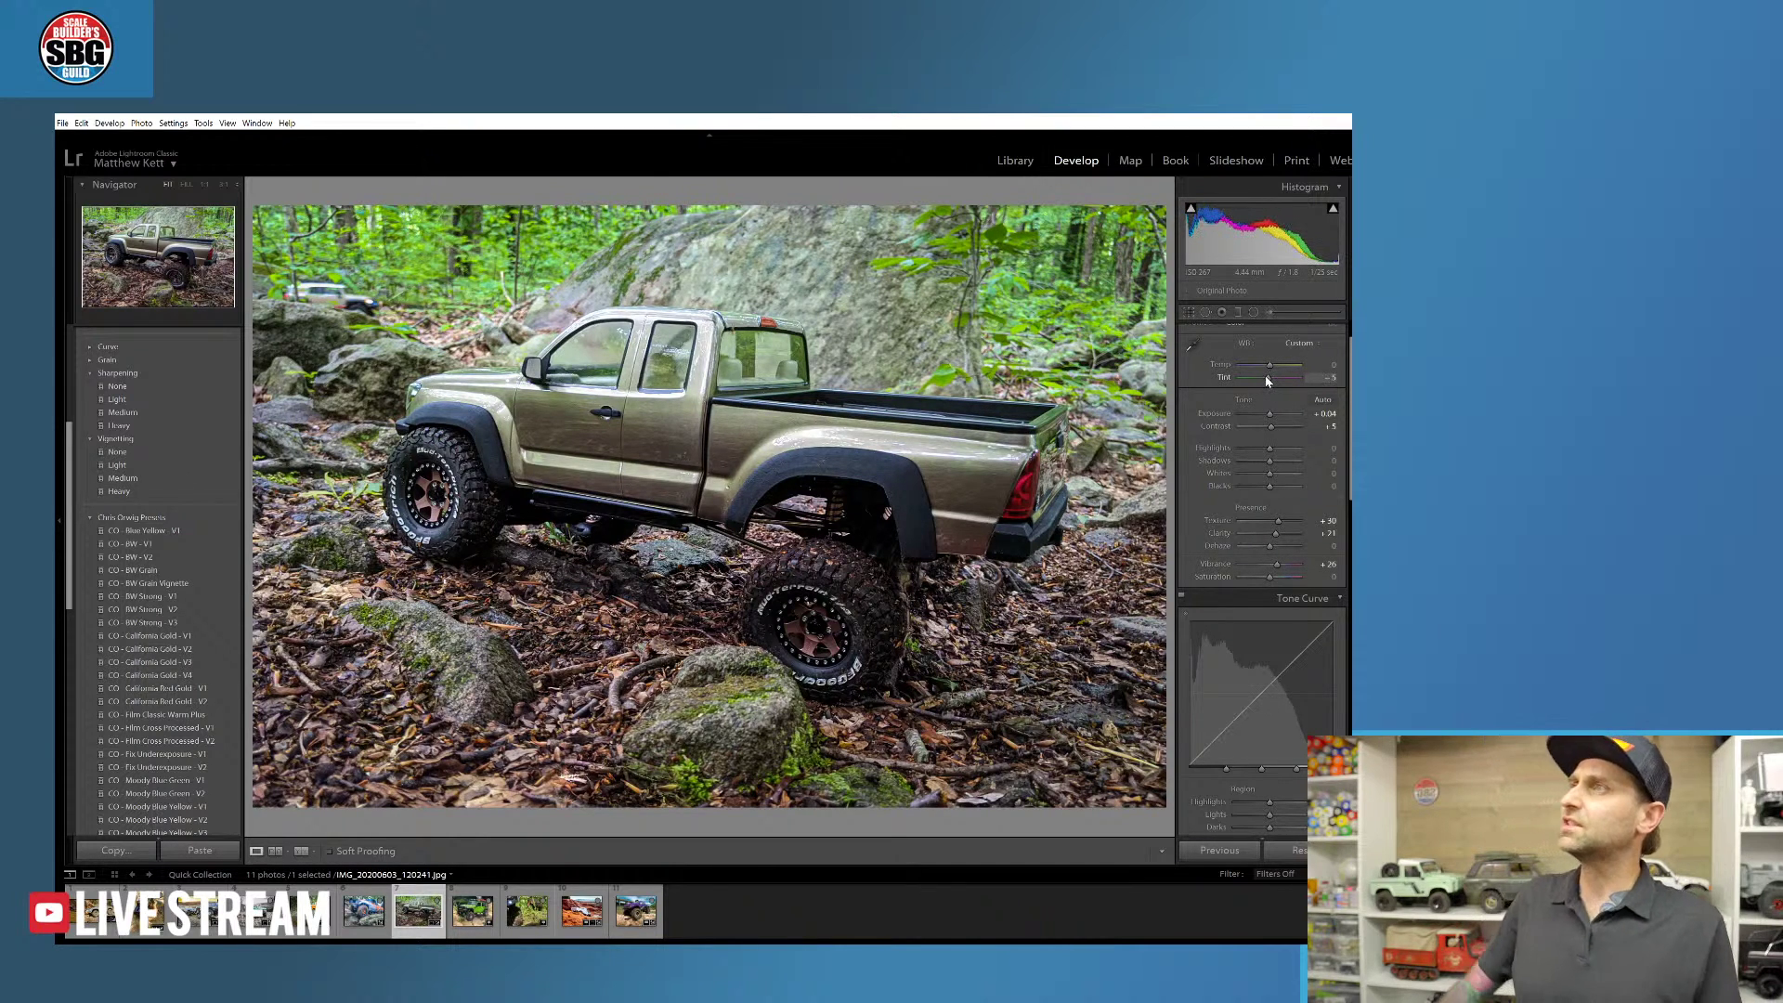
pyautogui.doubleClick(1268, 379)
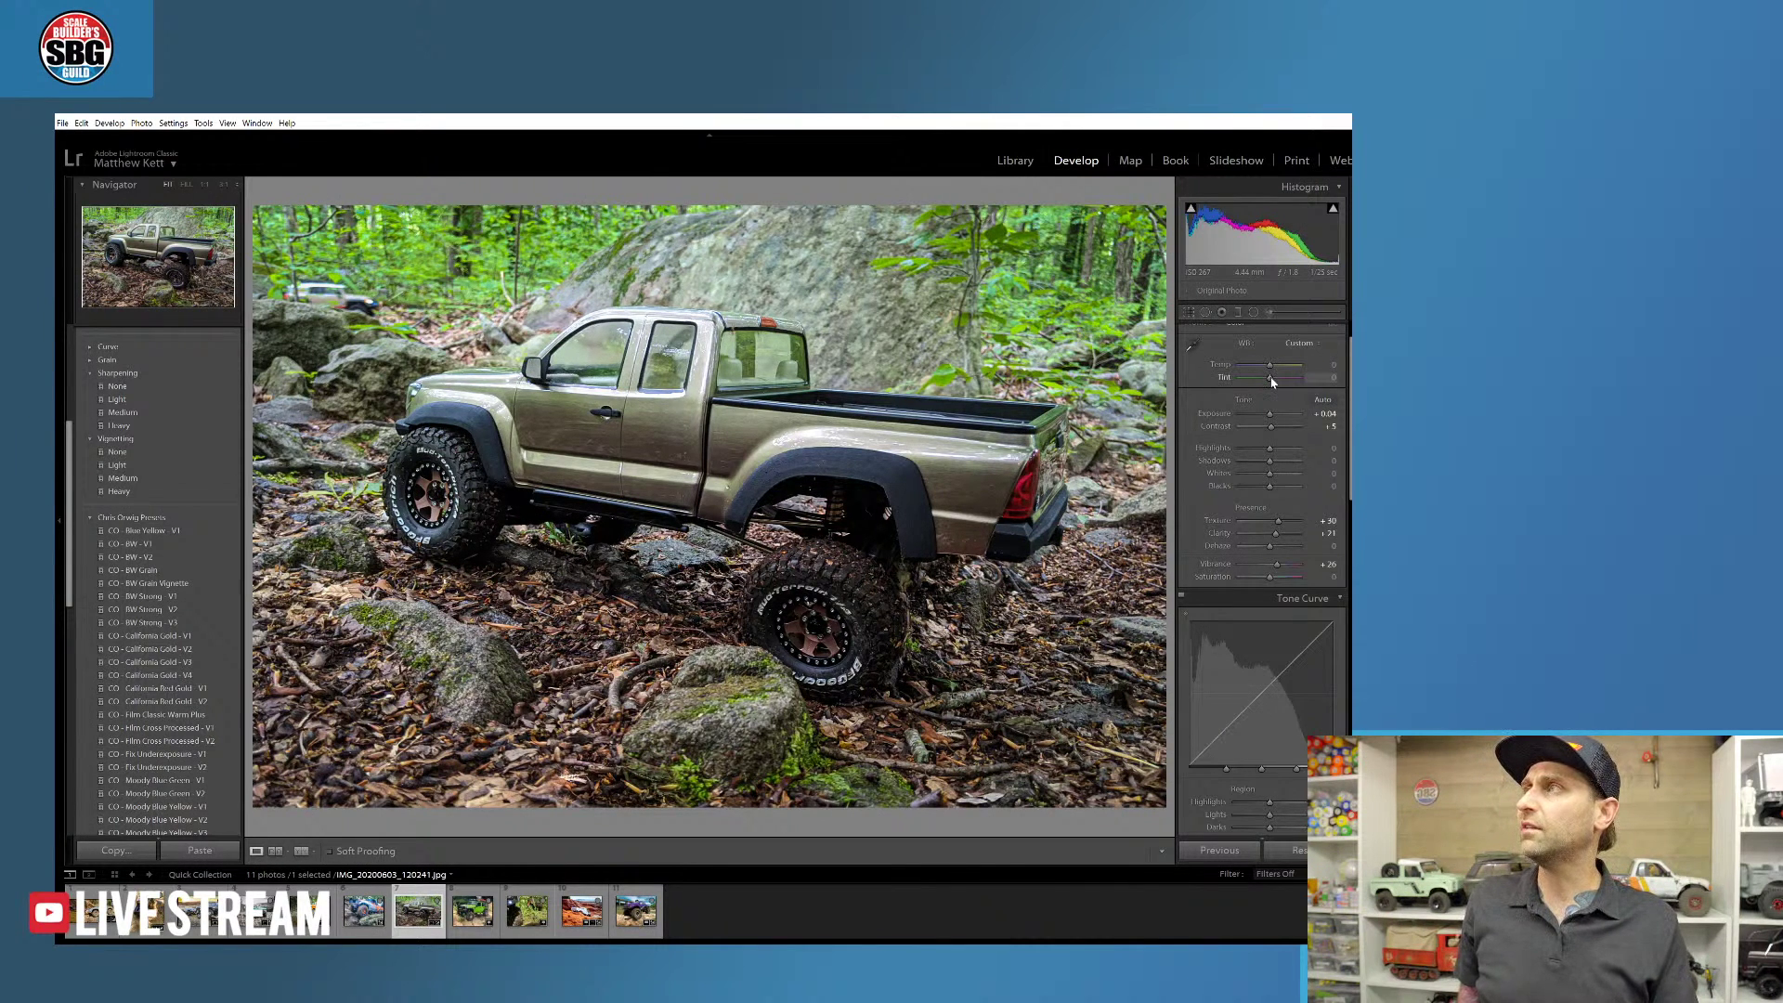
pyautogui.moveTo(1270, 379); pyautogui.dragTo(1275, 380)
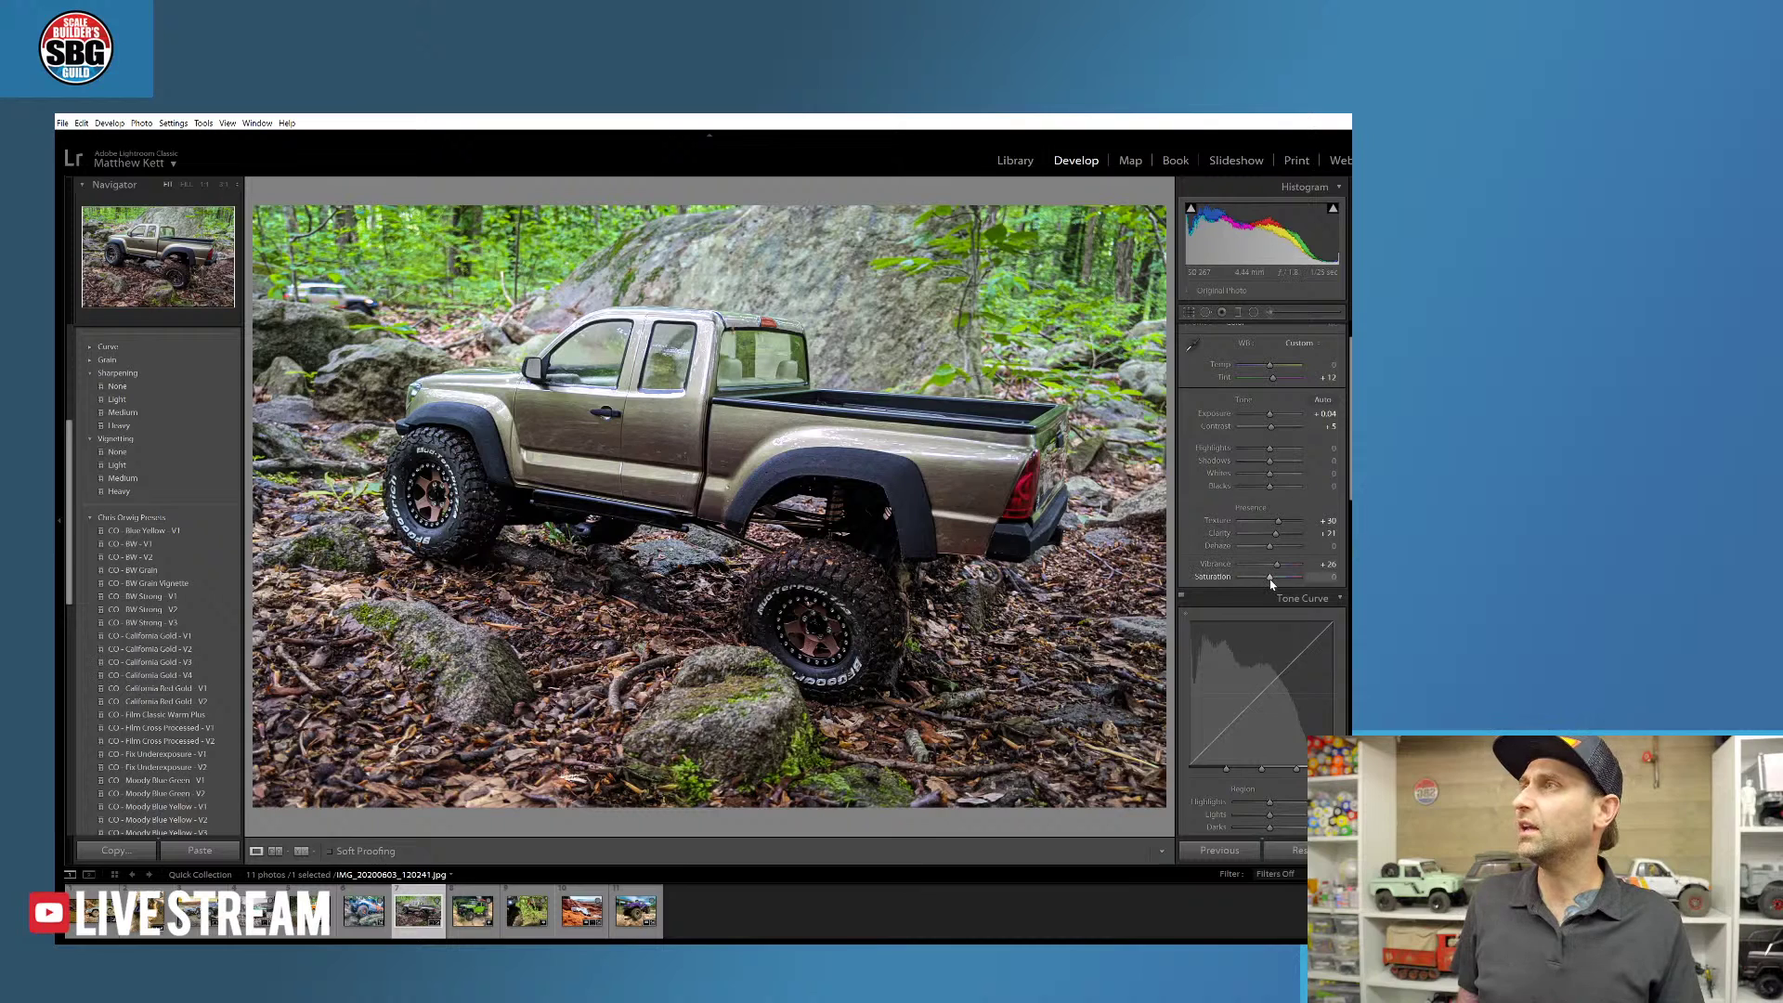
pyautogui.moveTo(1268, 579); pyautogui.dragTo(1285, 579)
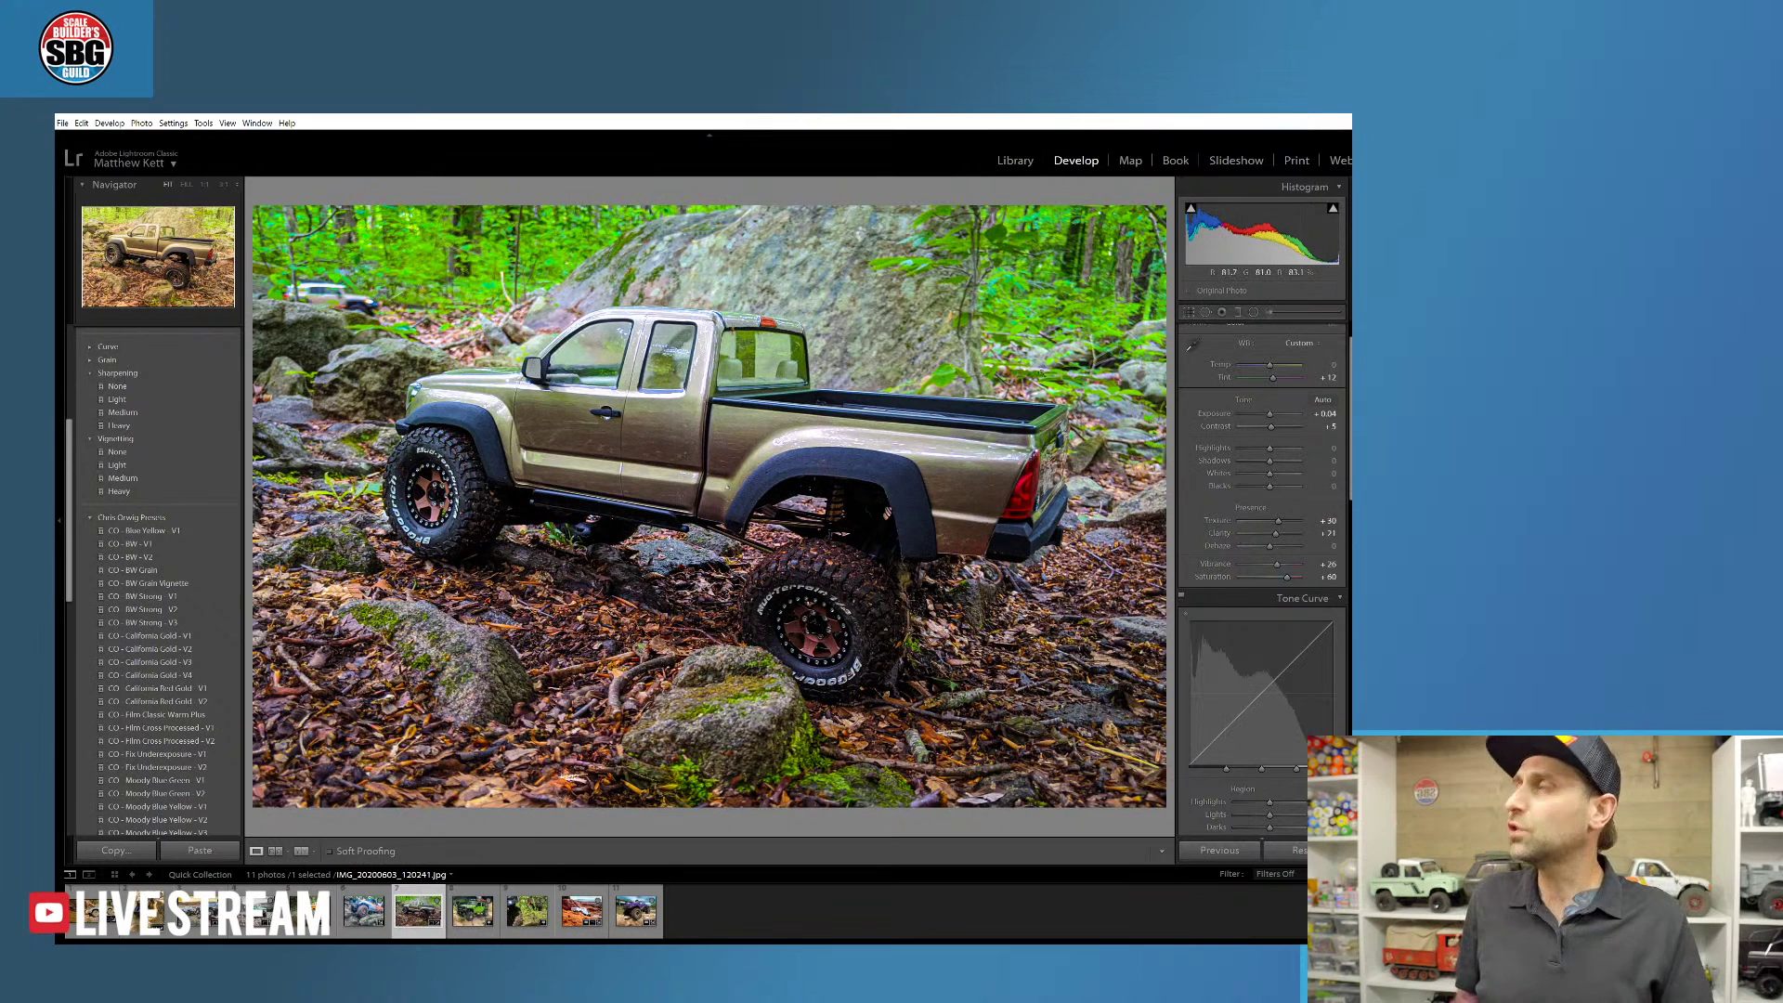
# - Lower green saturation to -50 and aqua saturation to -55, and shift the green hue to -88 for yellow foliage
pyautogui.scroll(-5, 1261, 562)
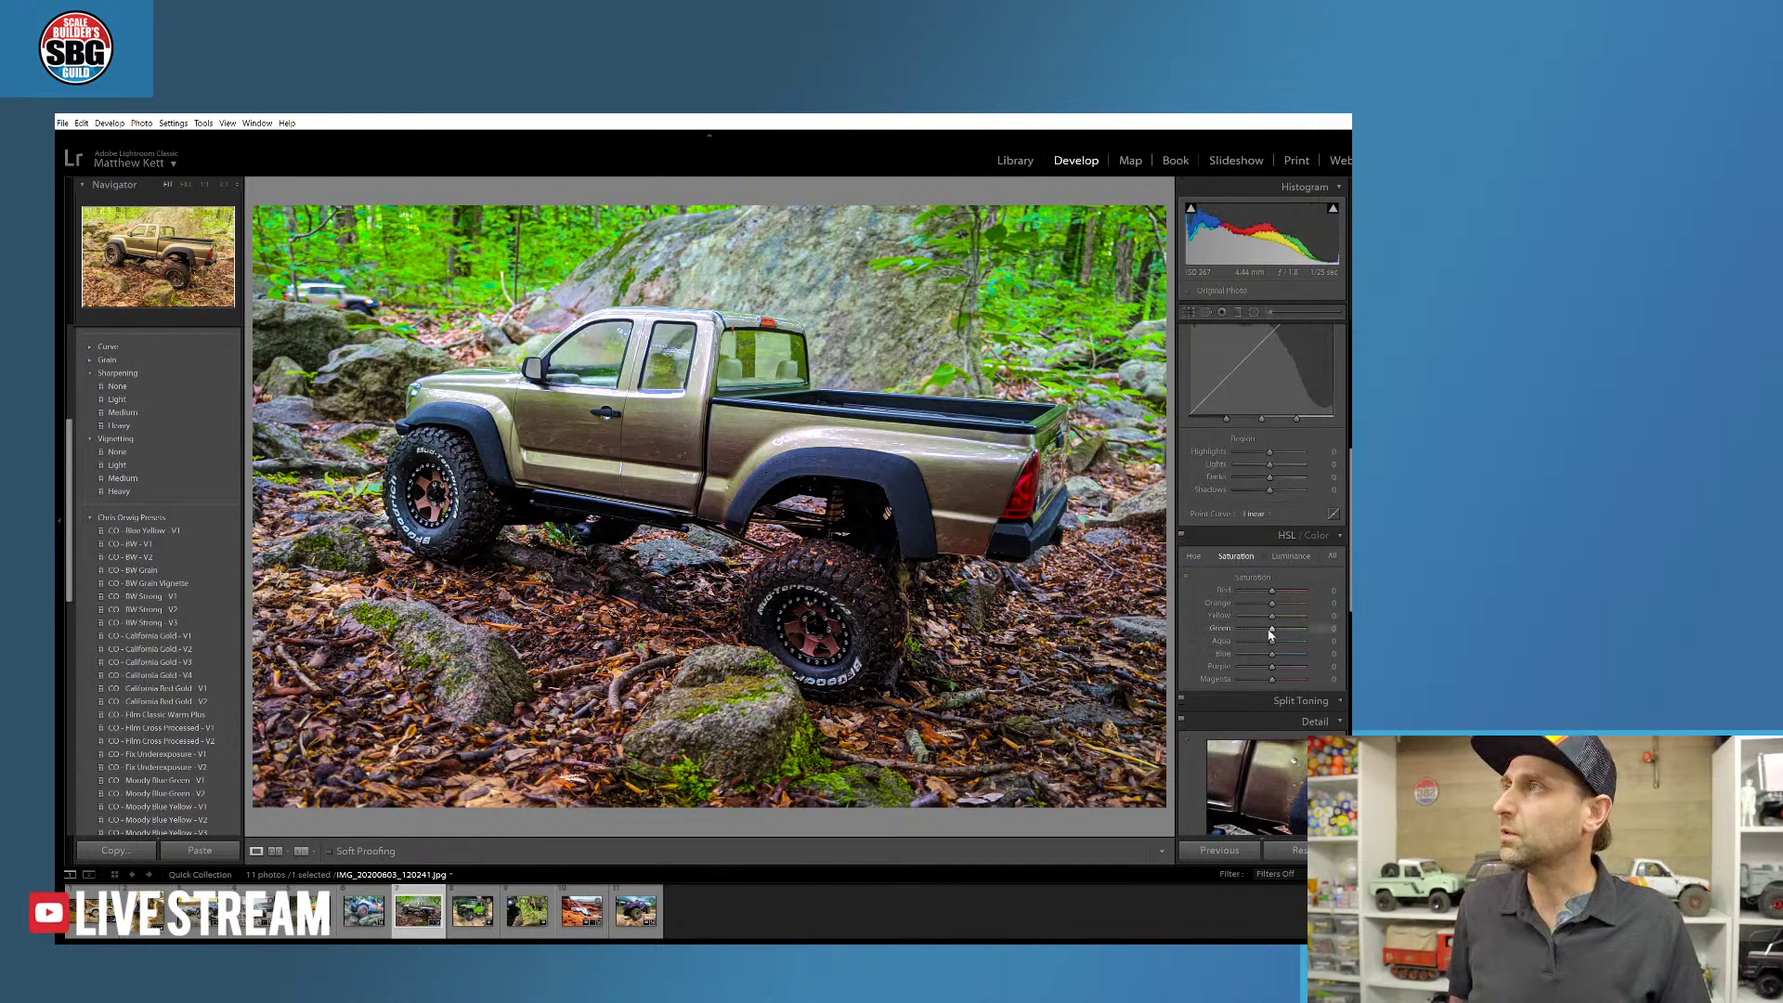
pyautogui.moveTo(1272, 633); pyautogui.dragTo(1256, 634)
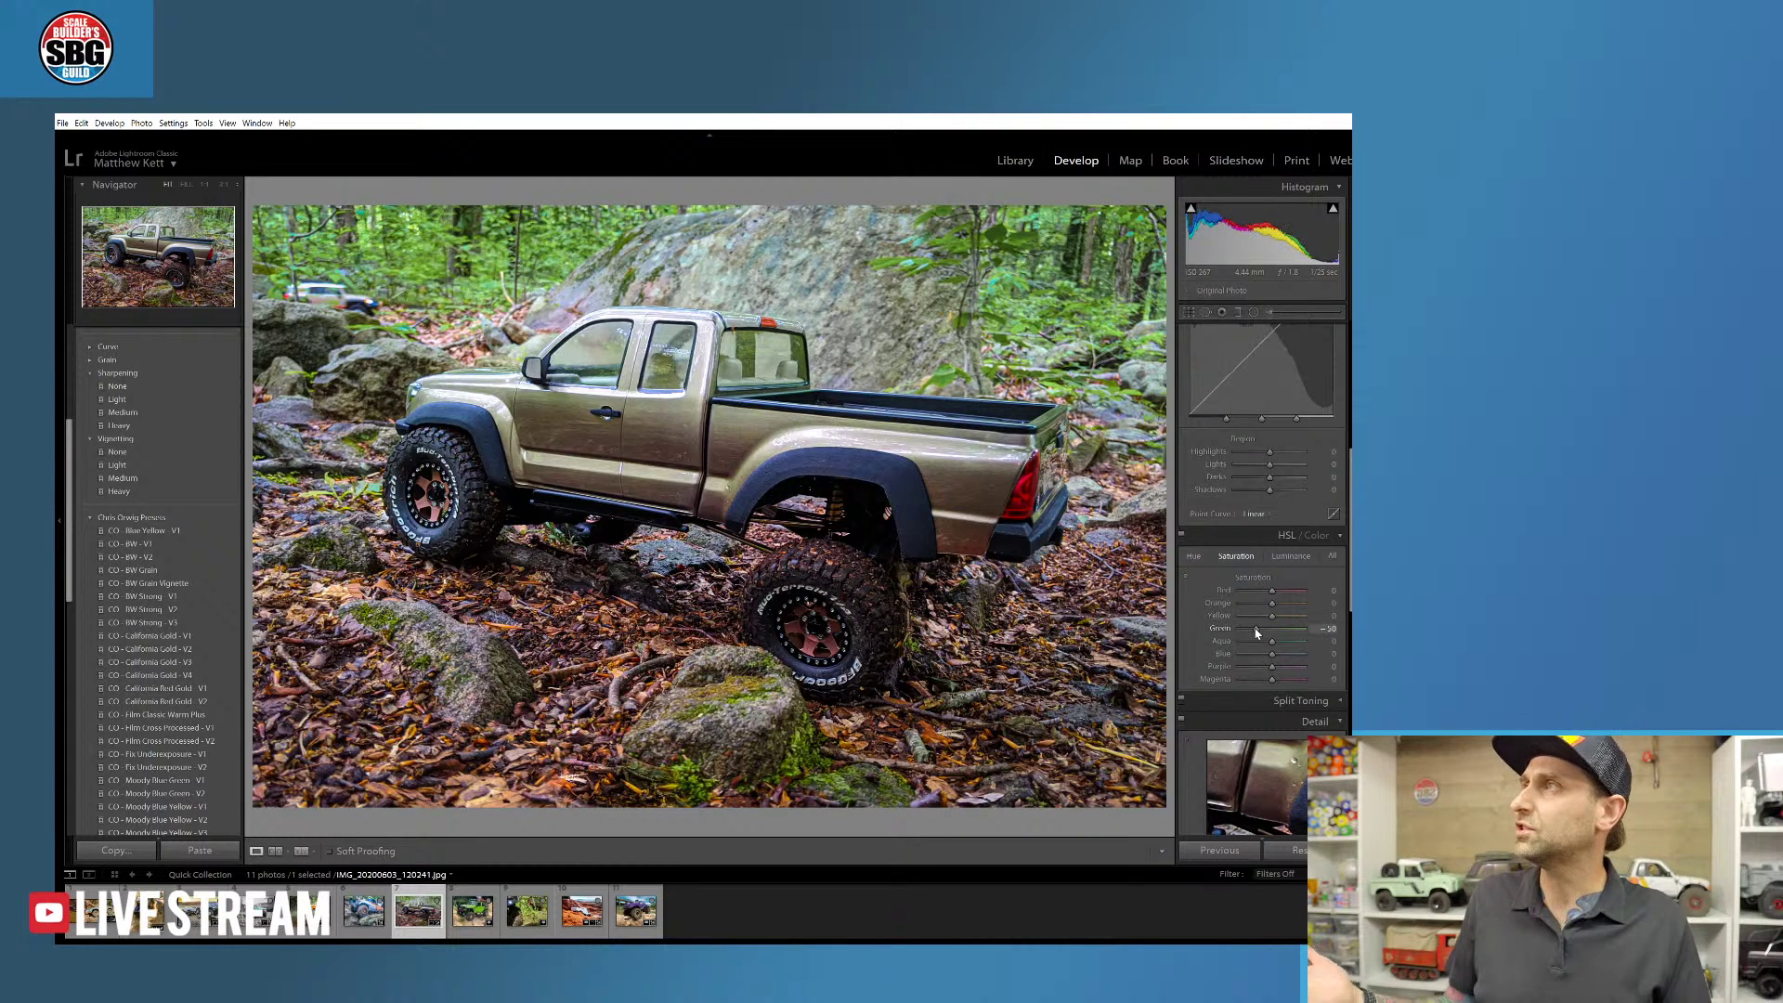
pyautogui.click(1193, 556)
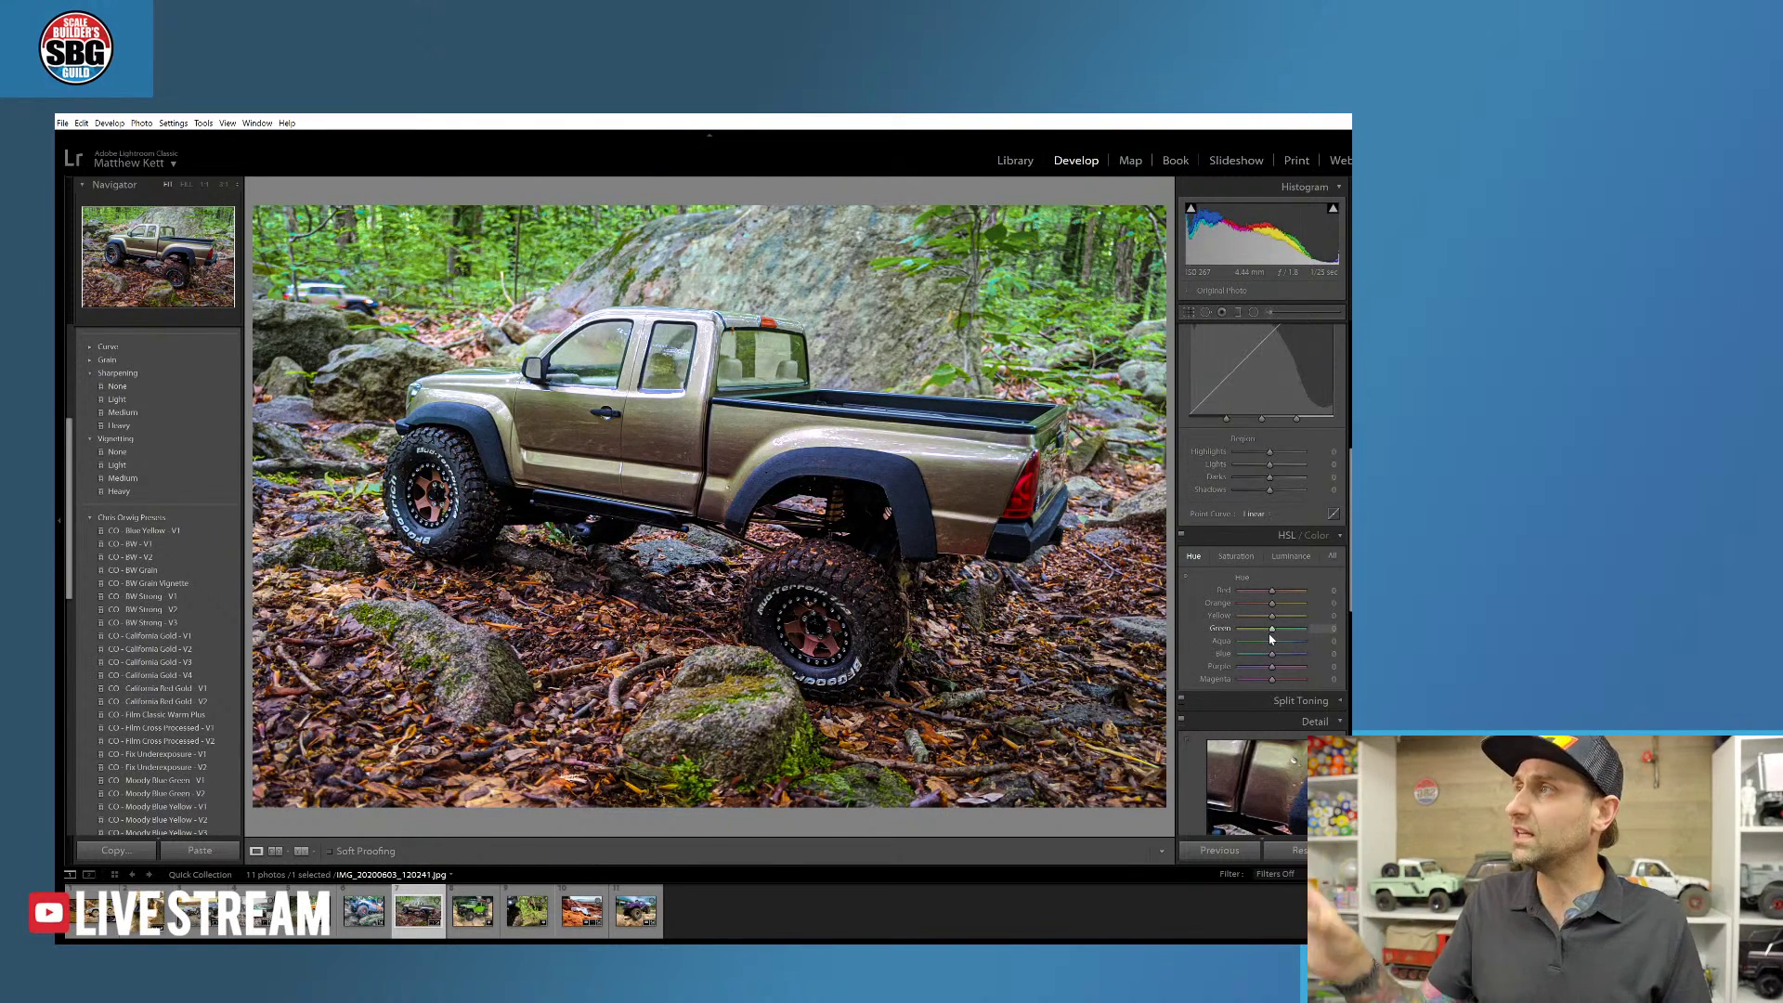
pyautogui.moveTo(1273, 632); pyautogui.dragTo(1260, 632)
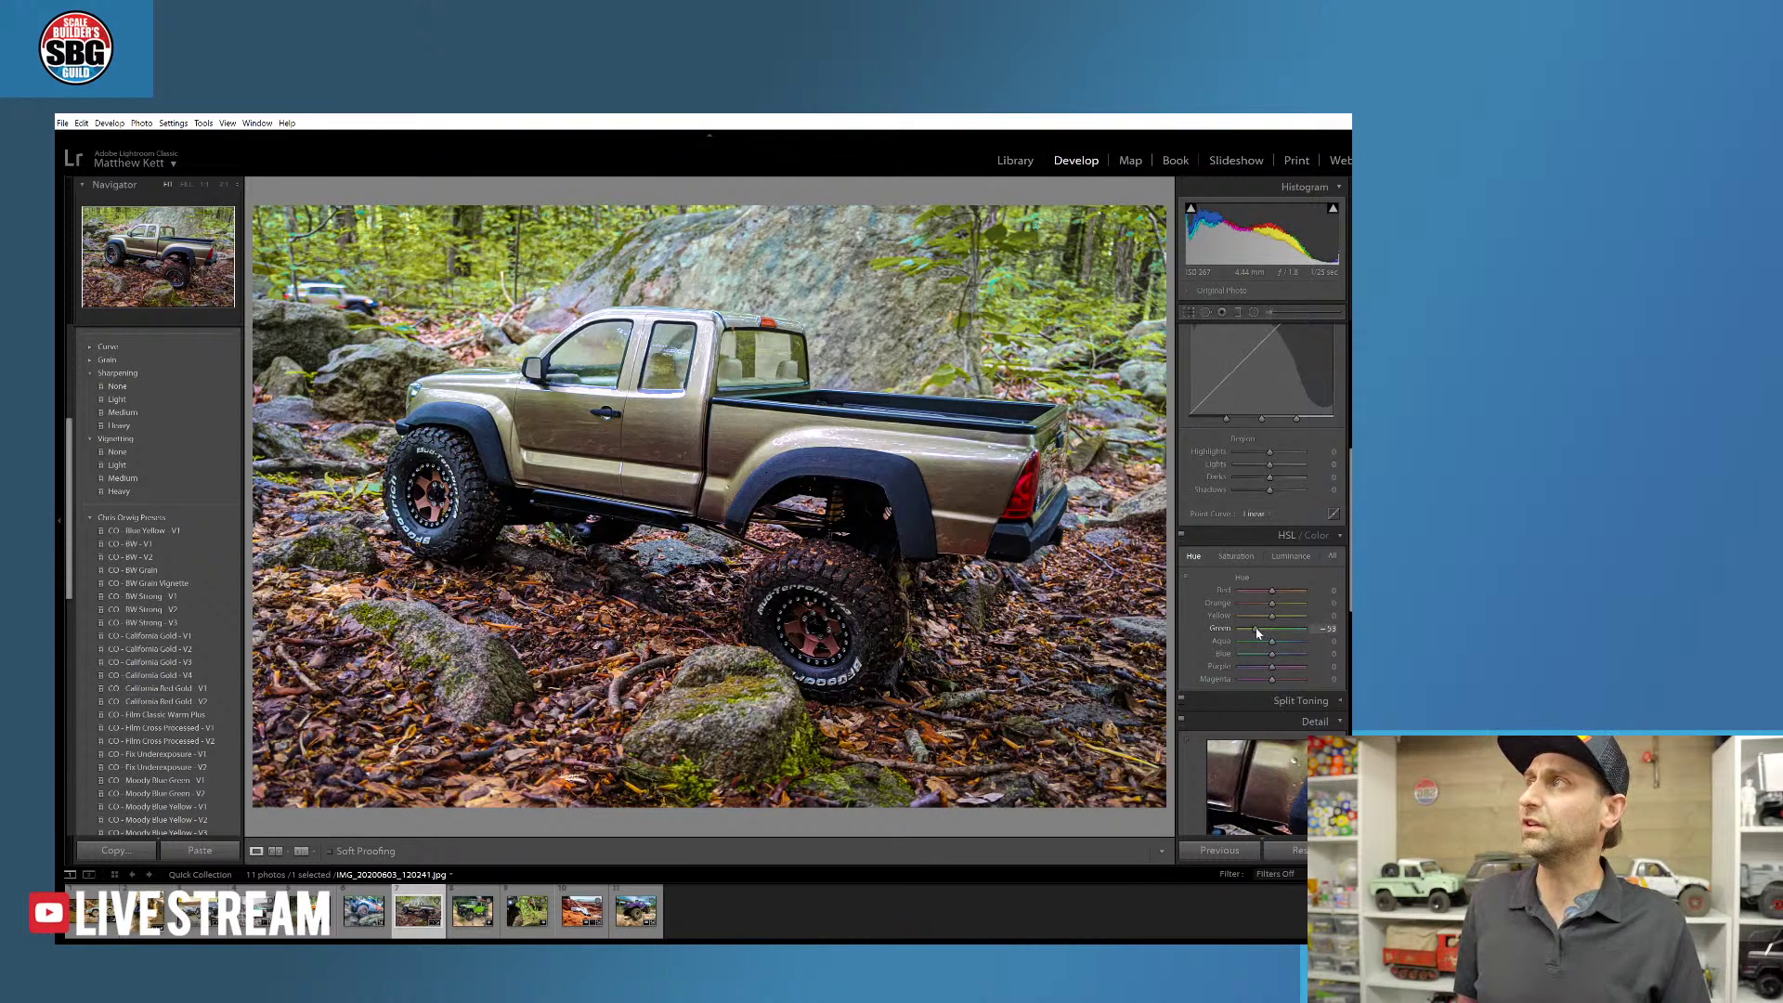
pyautogui.moveTo(1259, 633); pyautogui.dragTo(1289, 634)
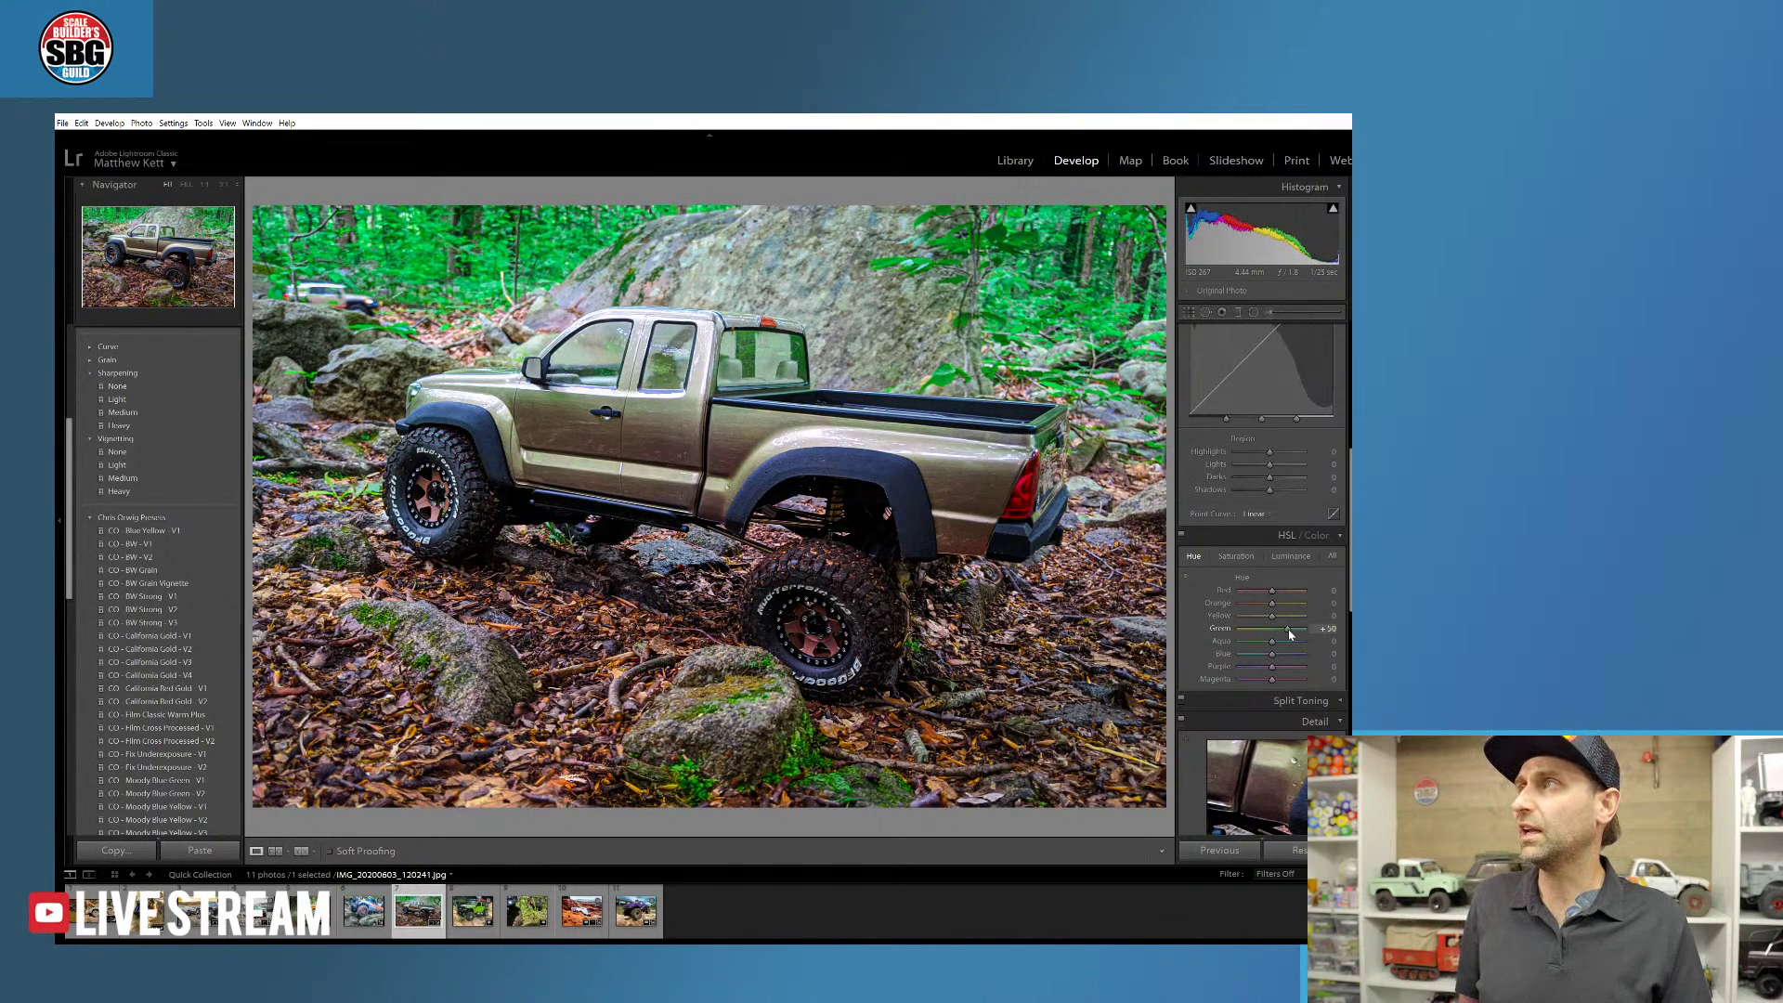
pyautogui.moveTo(1288, 634); pyautogui.dragTo(1265, 632)
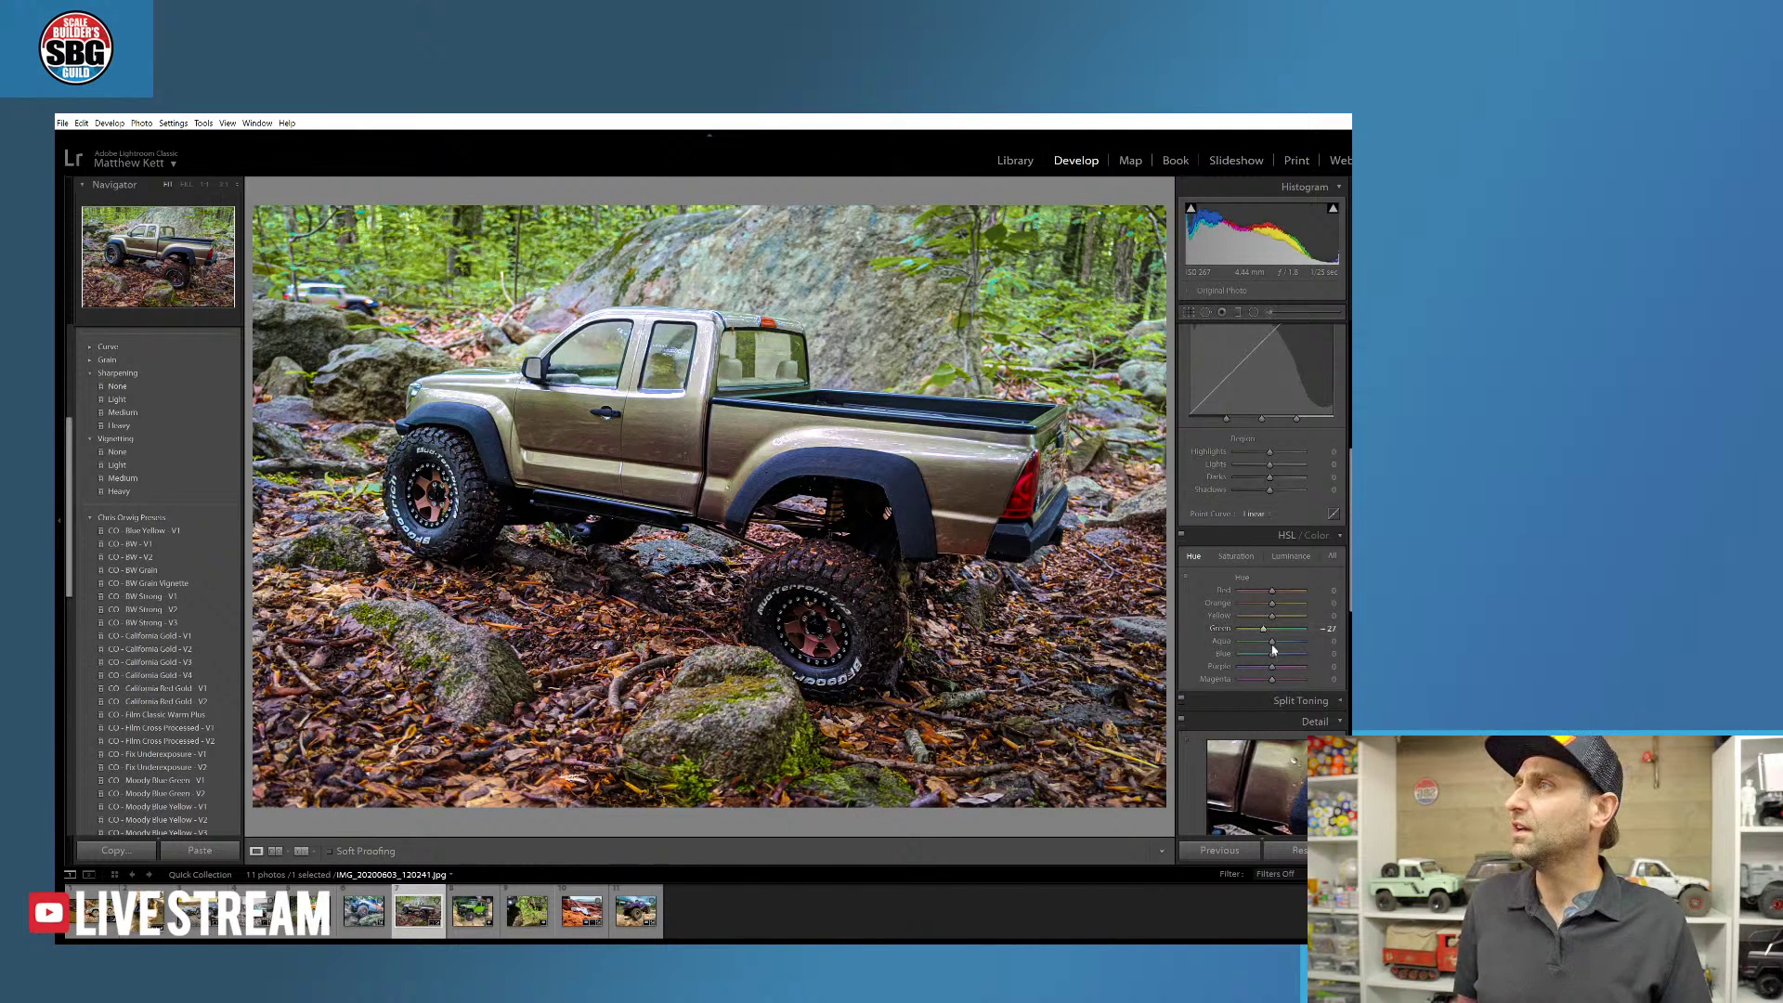
pyautogui.click(1242, 559)
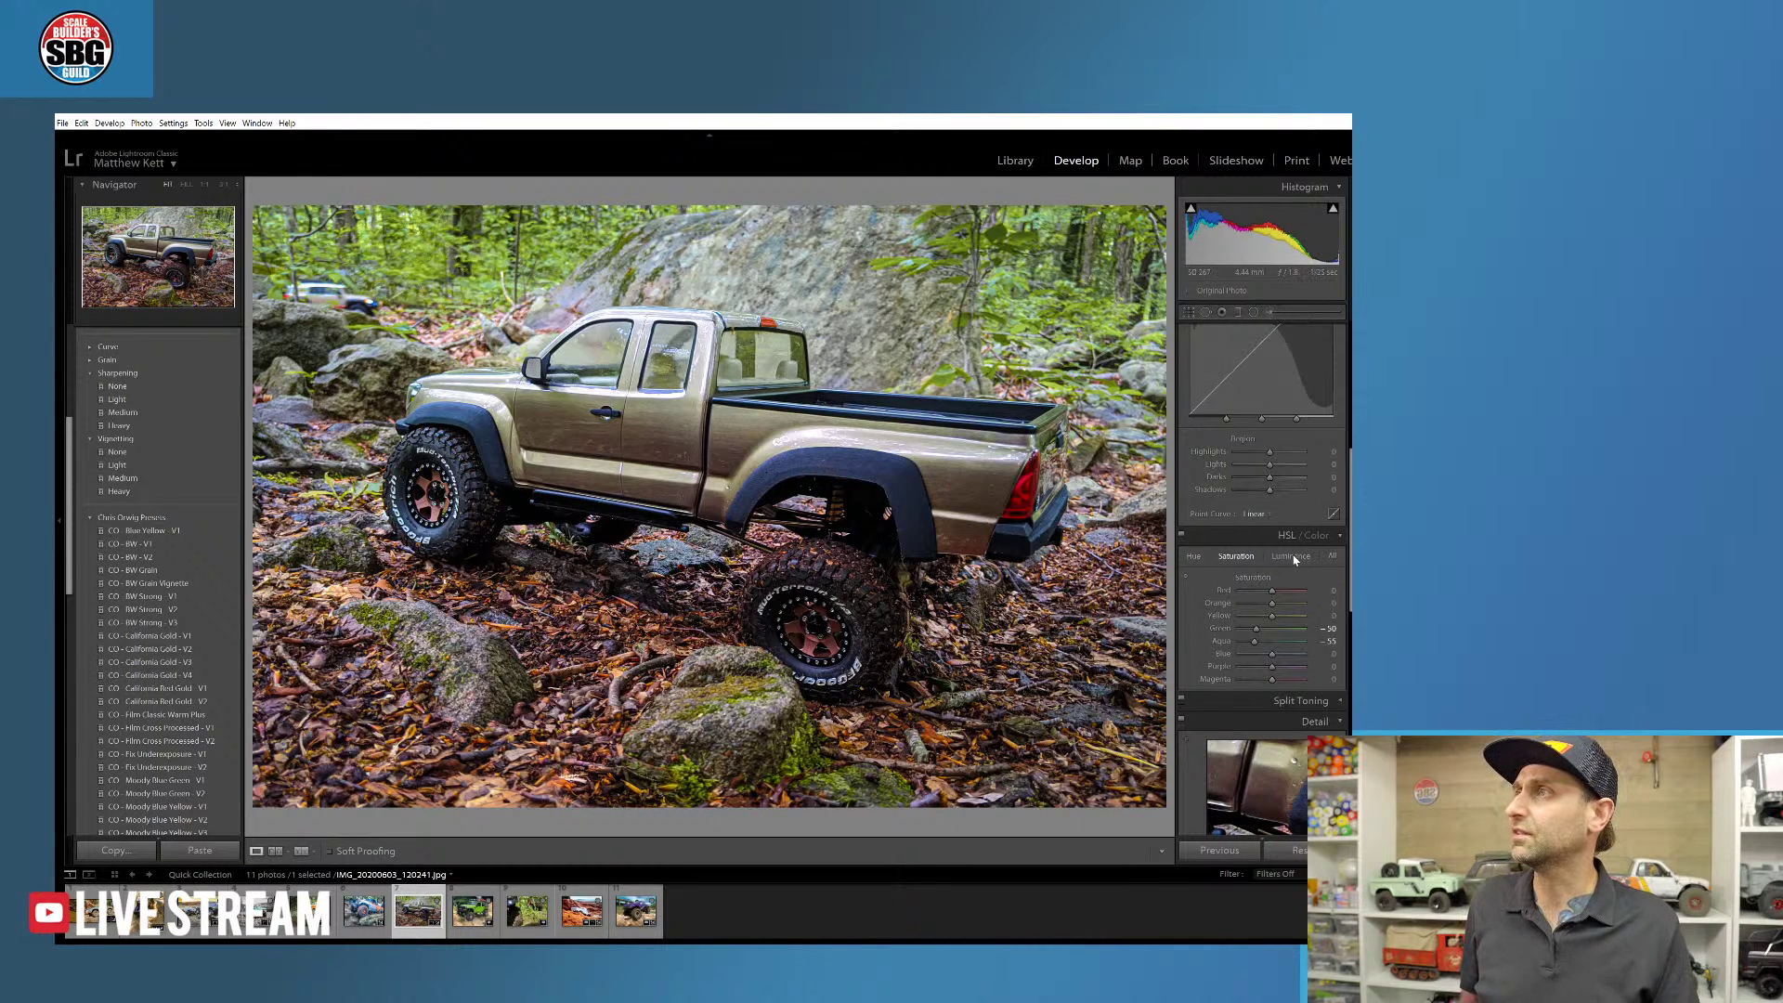
pyautogui.click(1193, 556)
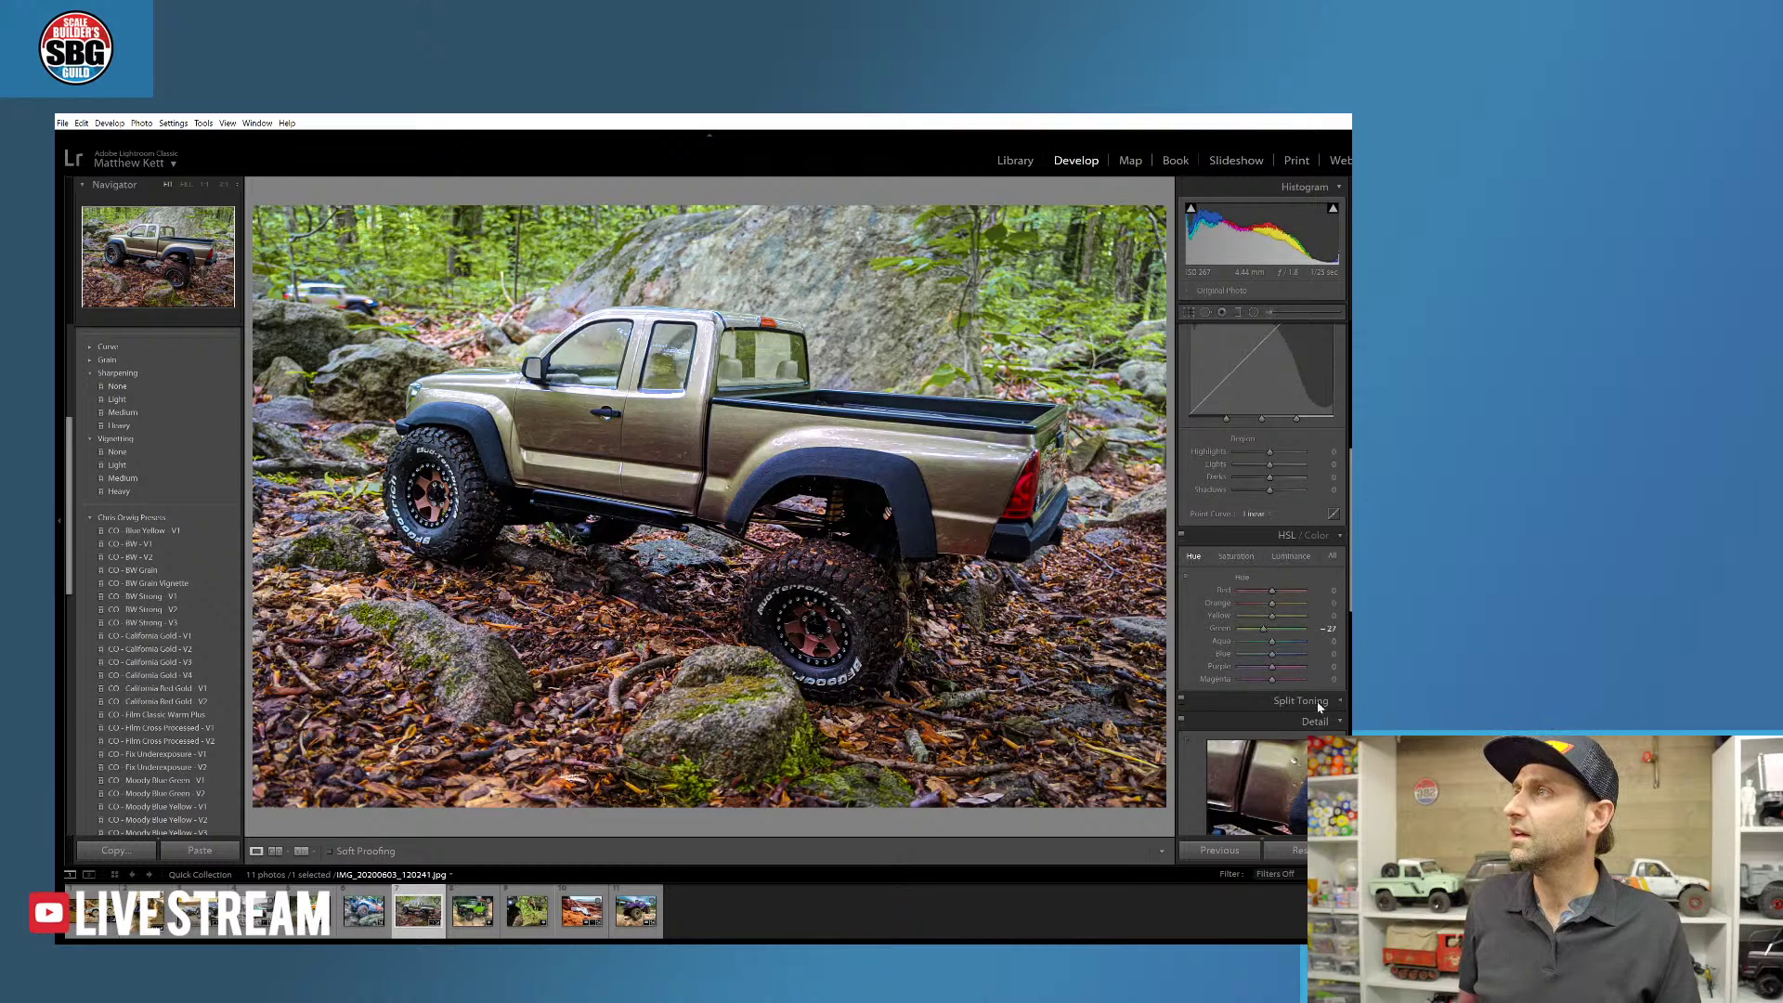
pyautogui.moveTo(1262, 632); pyautogui.dragTo(1246, 634)
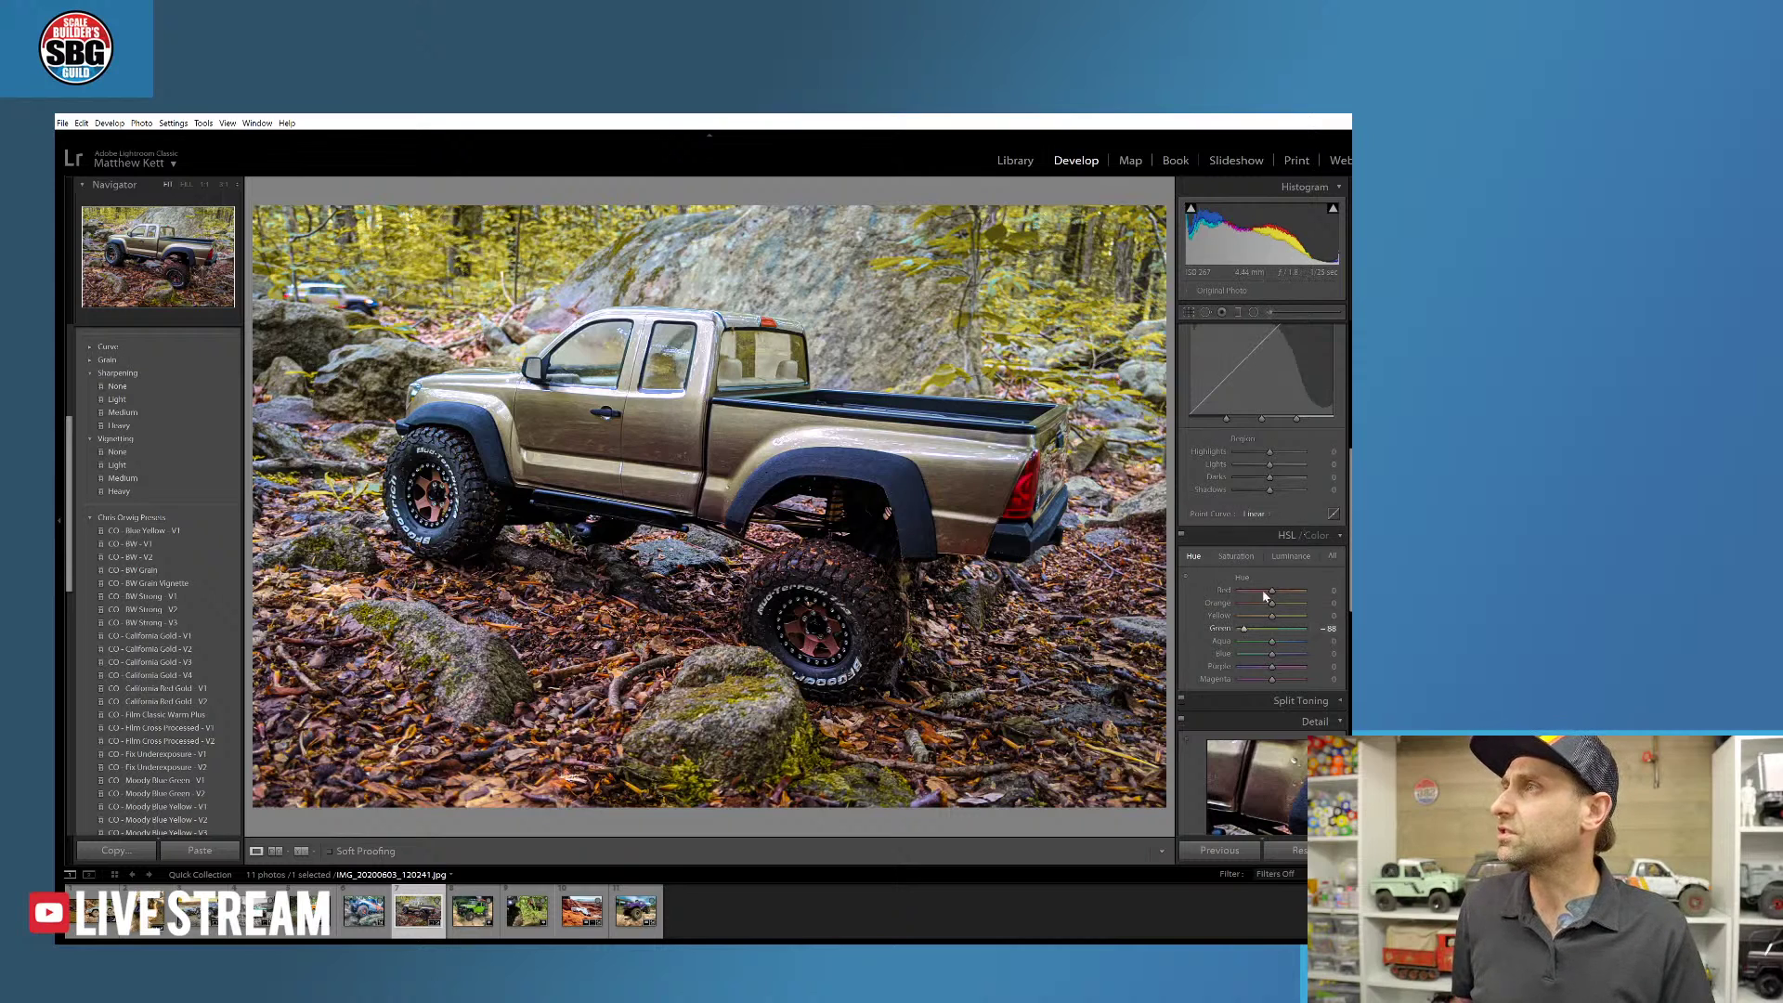
# - Shift the aqua hue strongly toward green, and reduce aqua saturation to -100 and blue saturation to -86
pyautogui.click(1234, 556)
pyautogui.moveTo(1272, 641); pyautogui.dragTo(1248, 649)
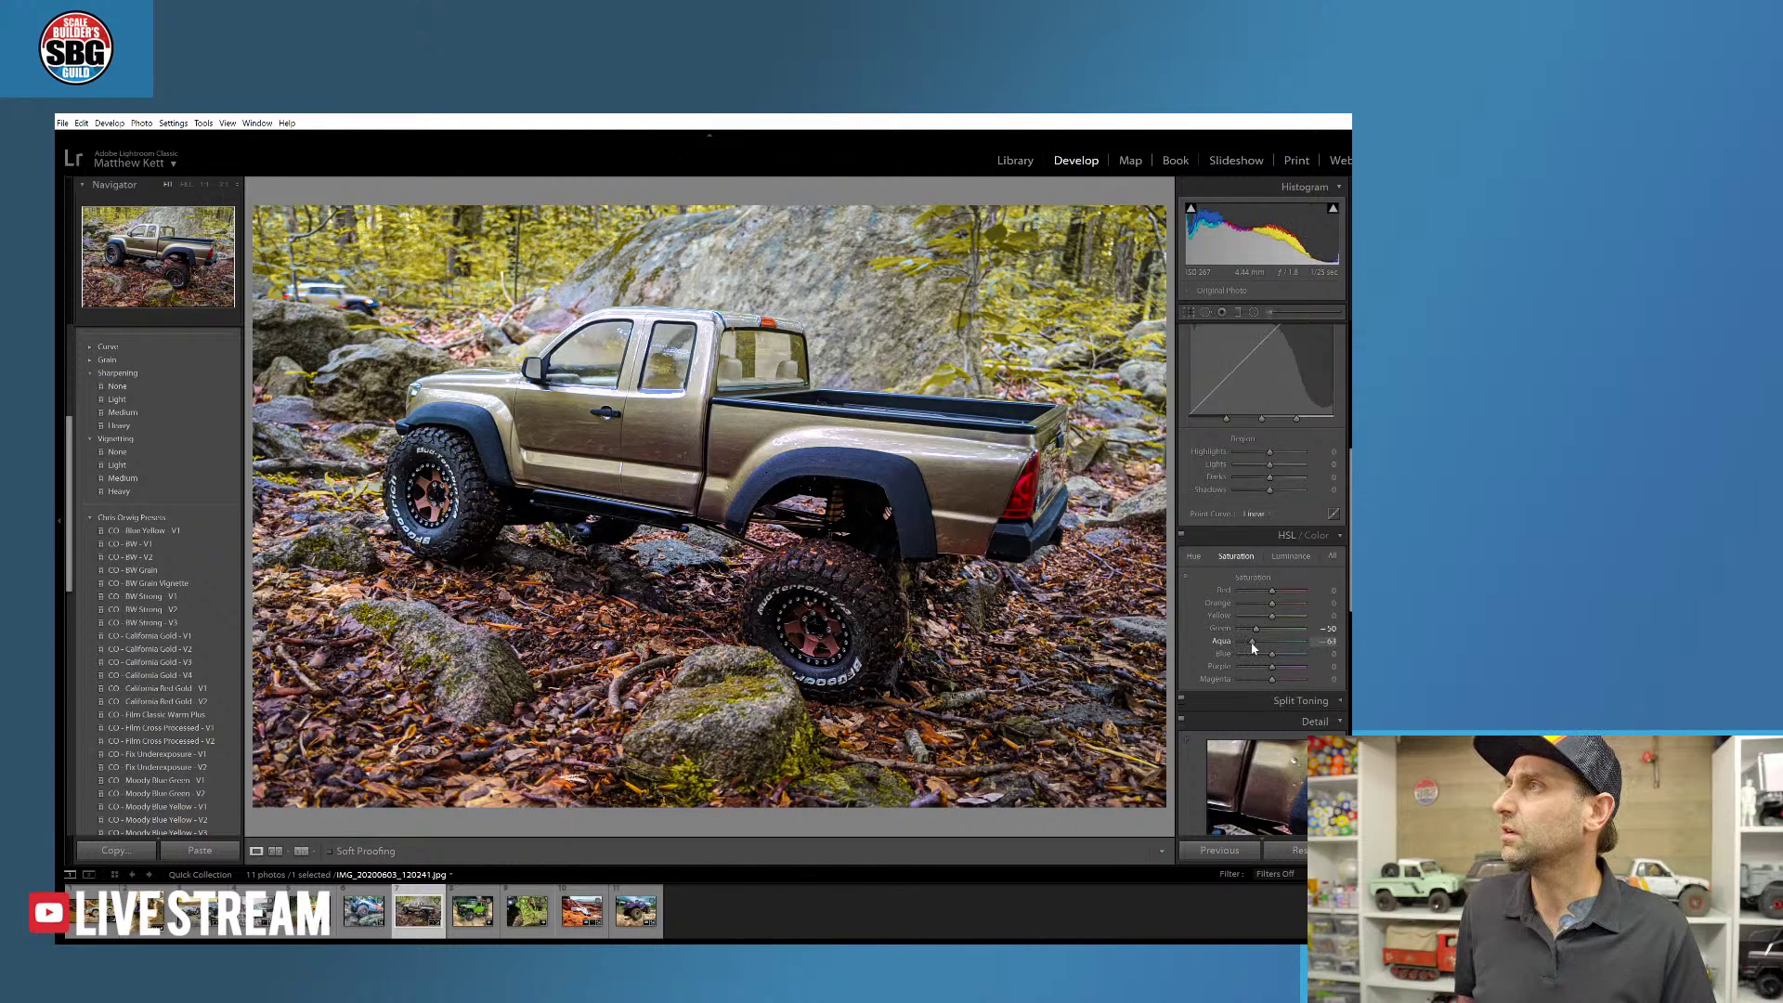
pyautogui.click(1195, 556)
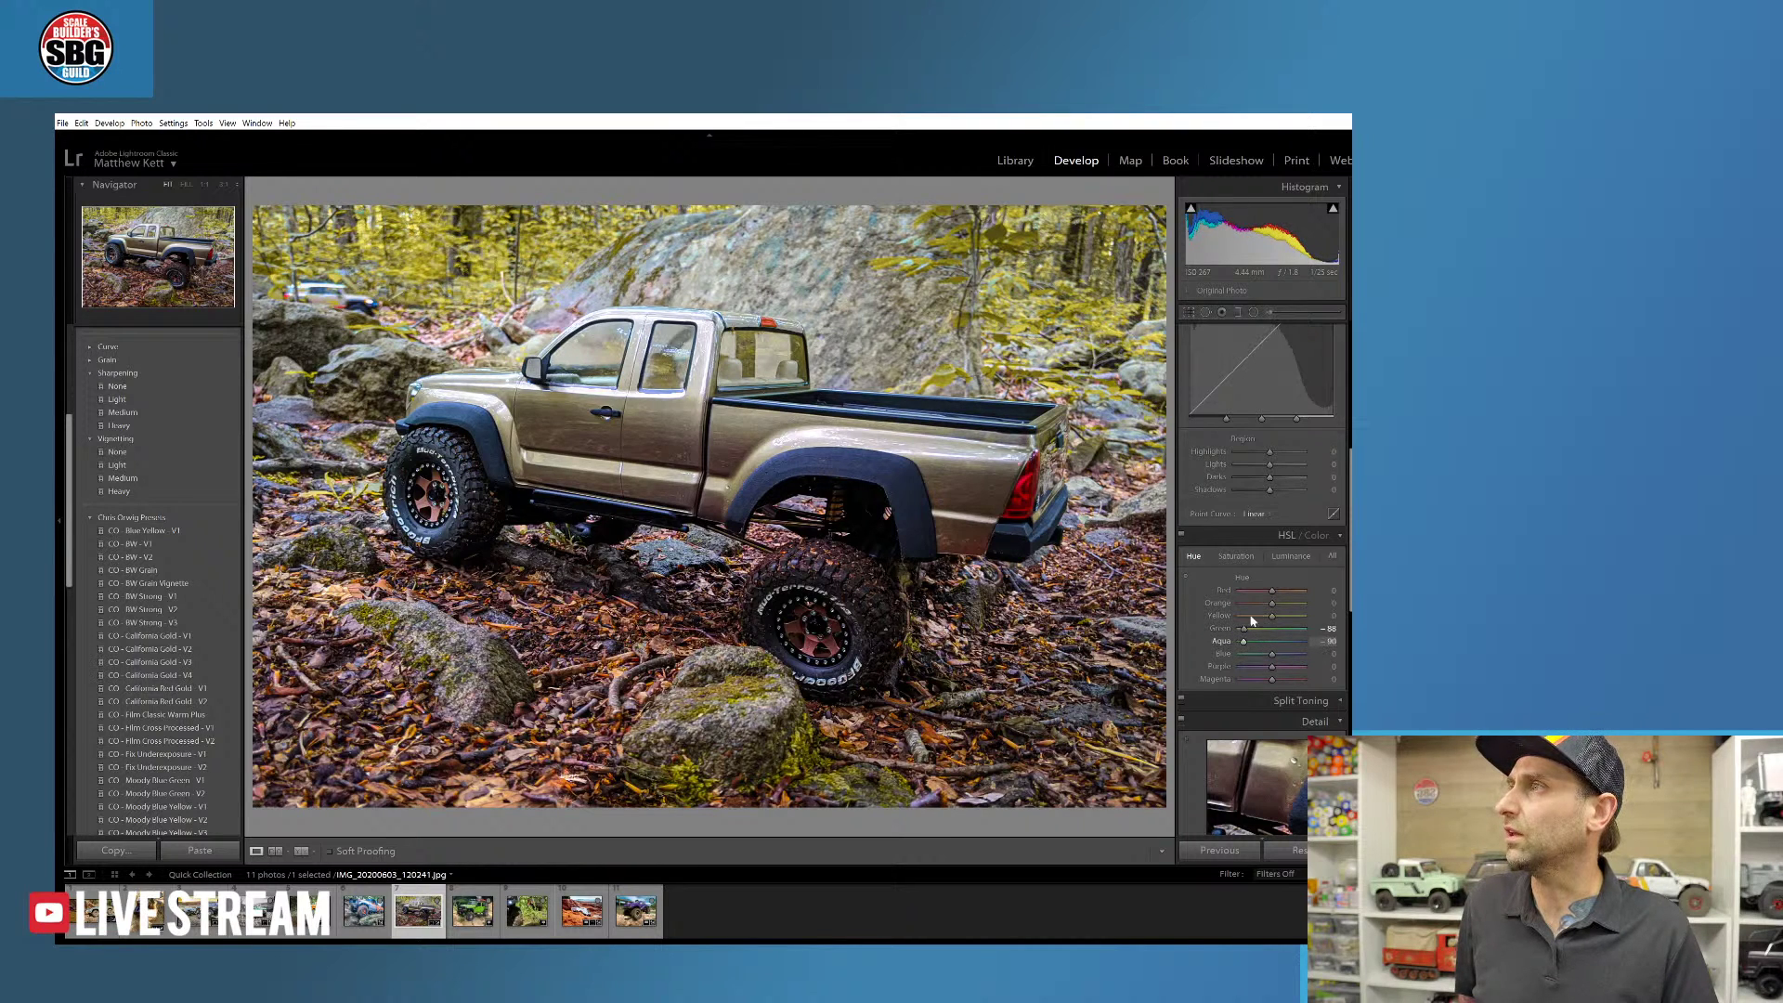
pyautogui.click(1236, 556)
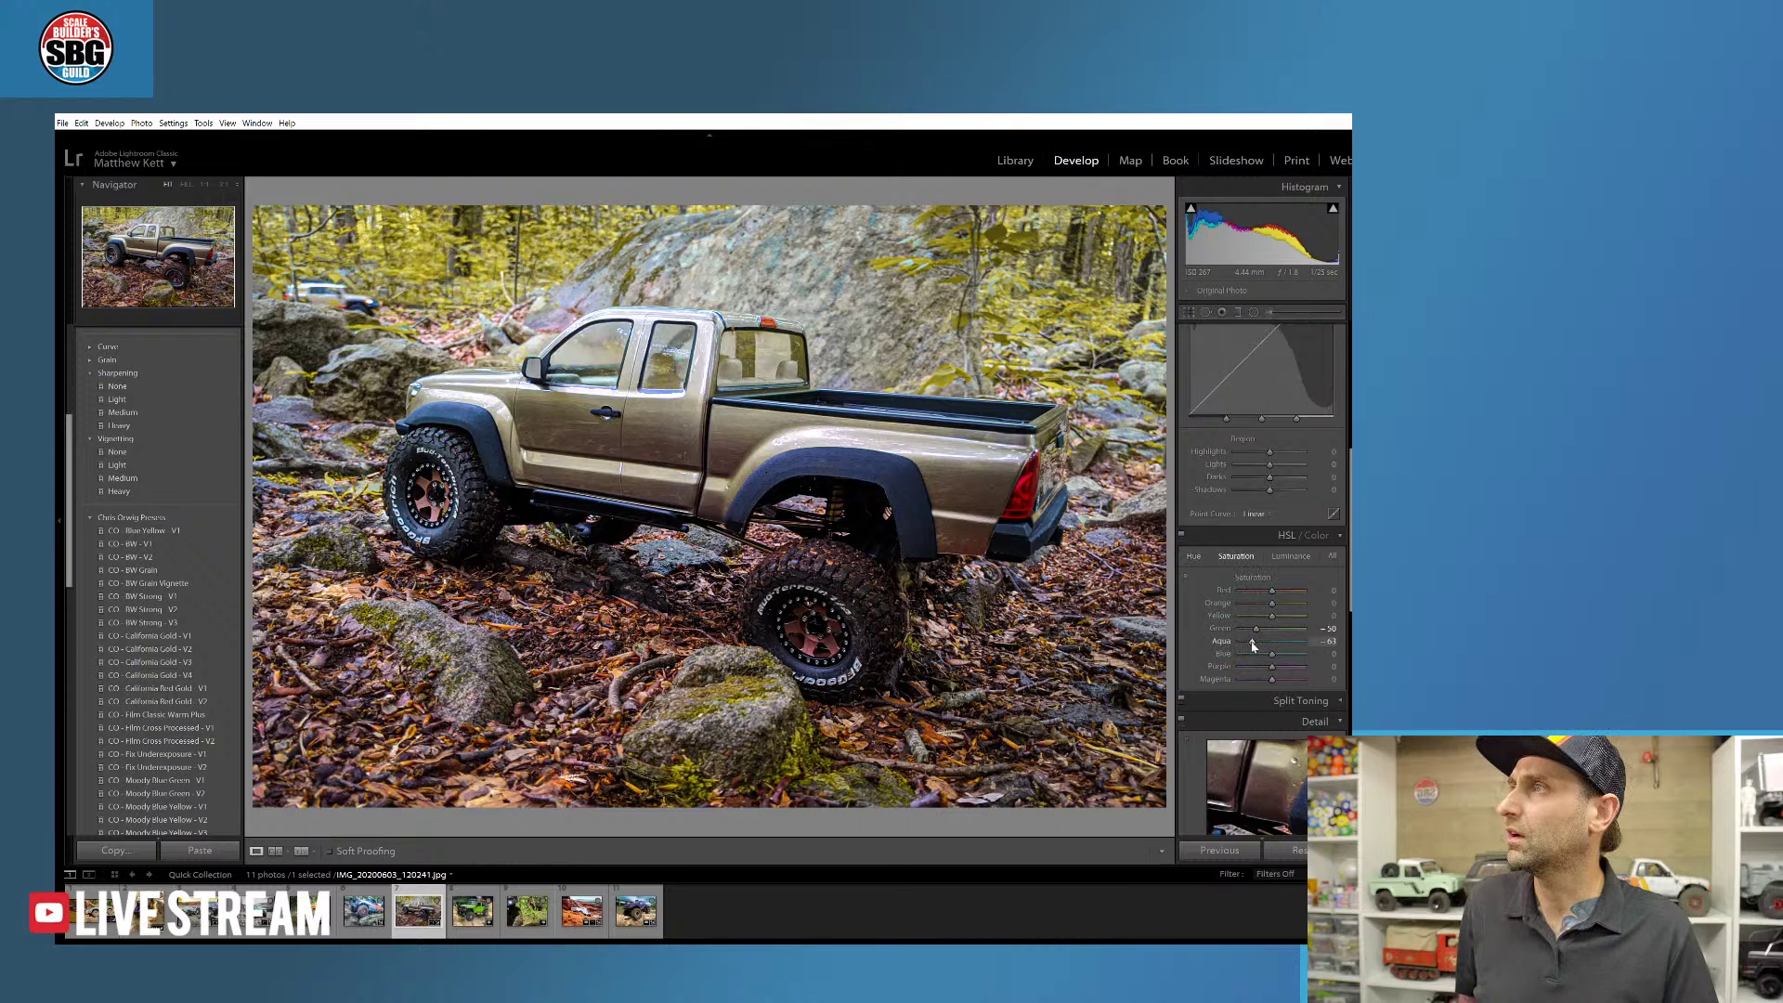
pyautogui.moveTo(1251, 642)
pyautogui.mouseDown()
pyautogui.moveTo(1268, 642)
pyautogui.moveTo(1227, 642)
pyautogui.moveTo(1246, 654)
pyautogui.mouseUp()
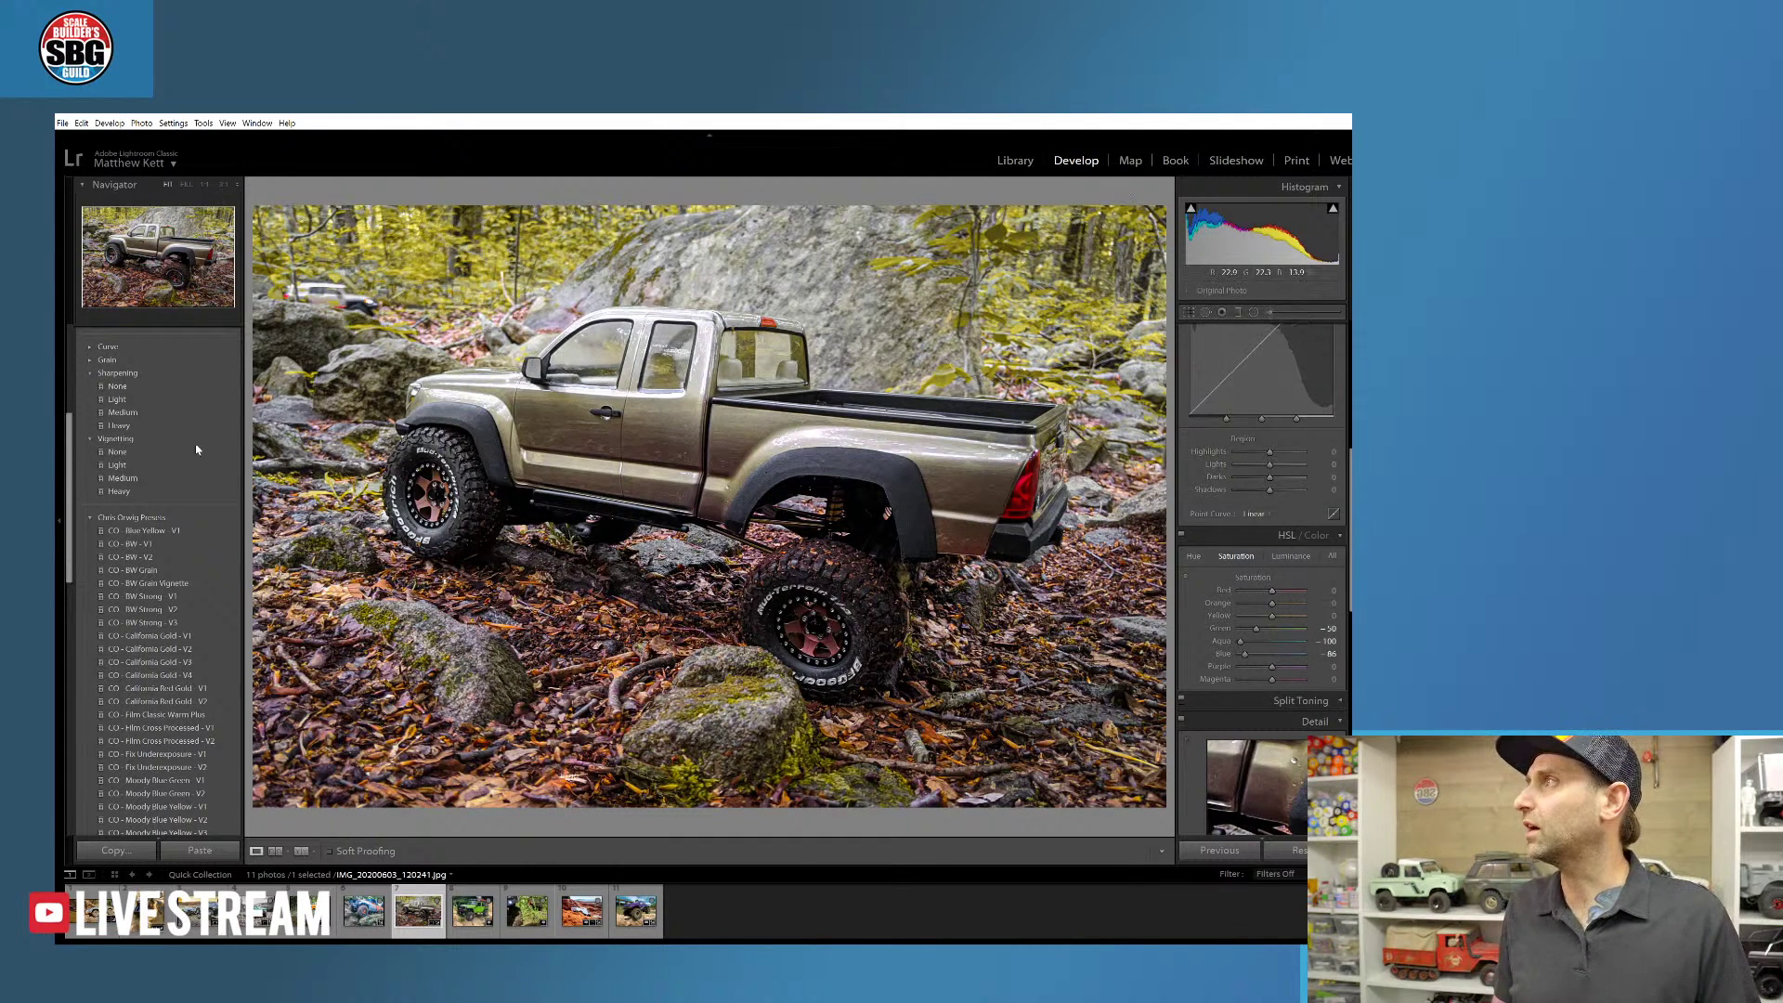
# - Draw a radial filter over the pickup and reshape its ellipse to fit closely around the body and wheels
pyautogui.click(1254, 312)
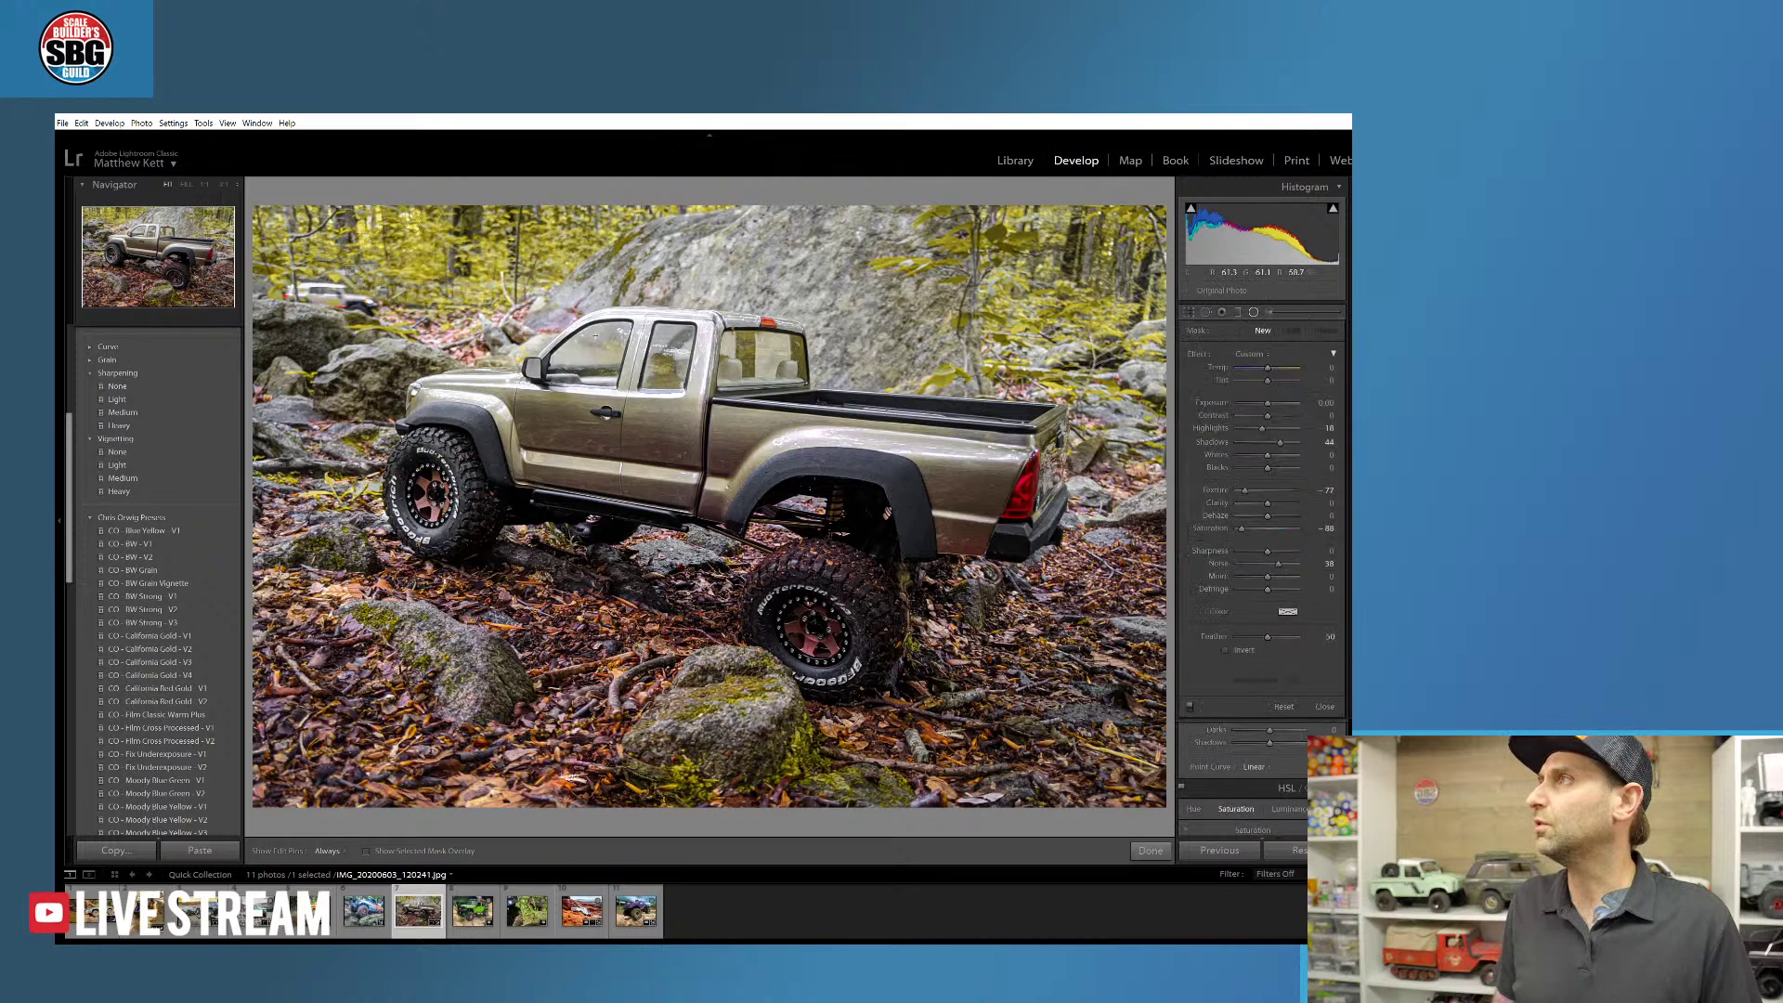
pyautogui.moveTo(520, 316); pyautogui.dragTo(954, 444)
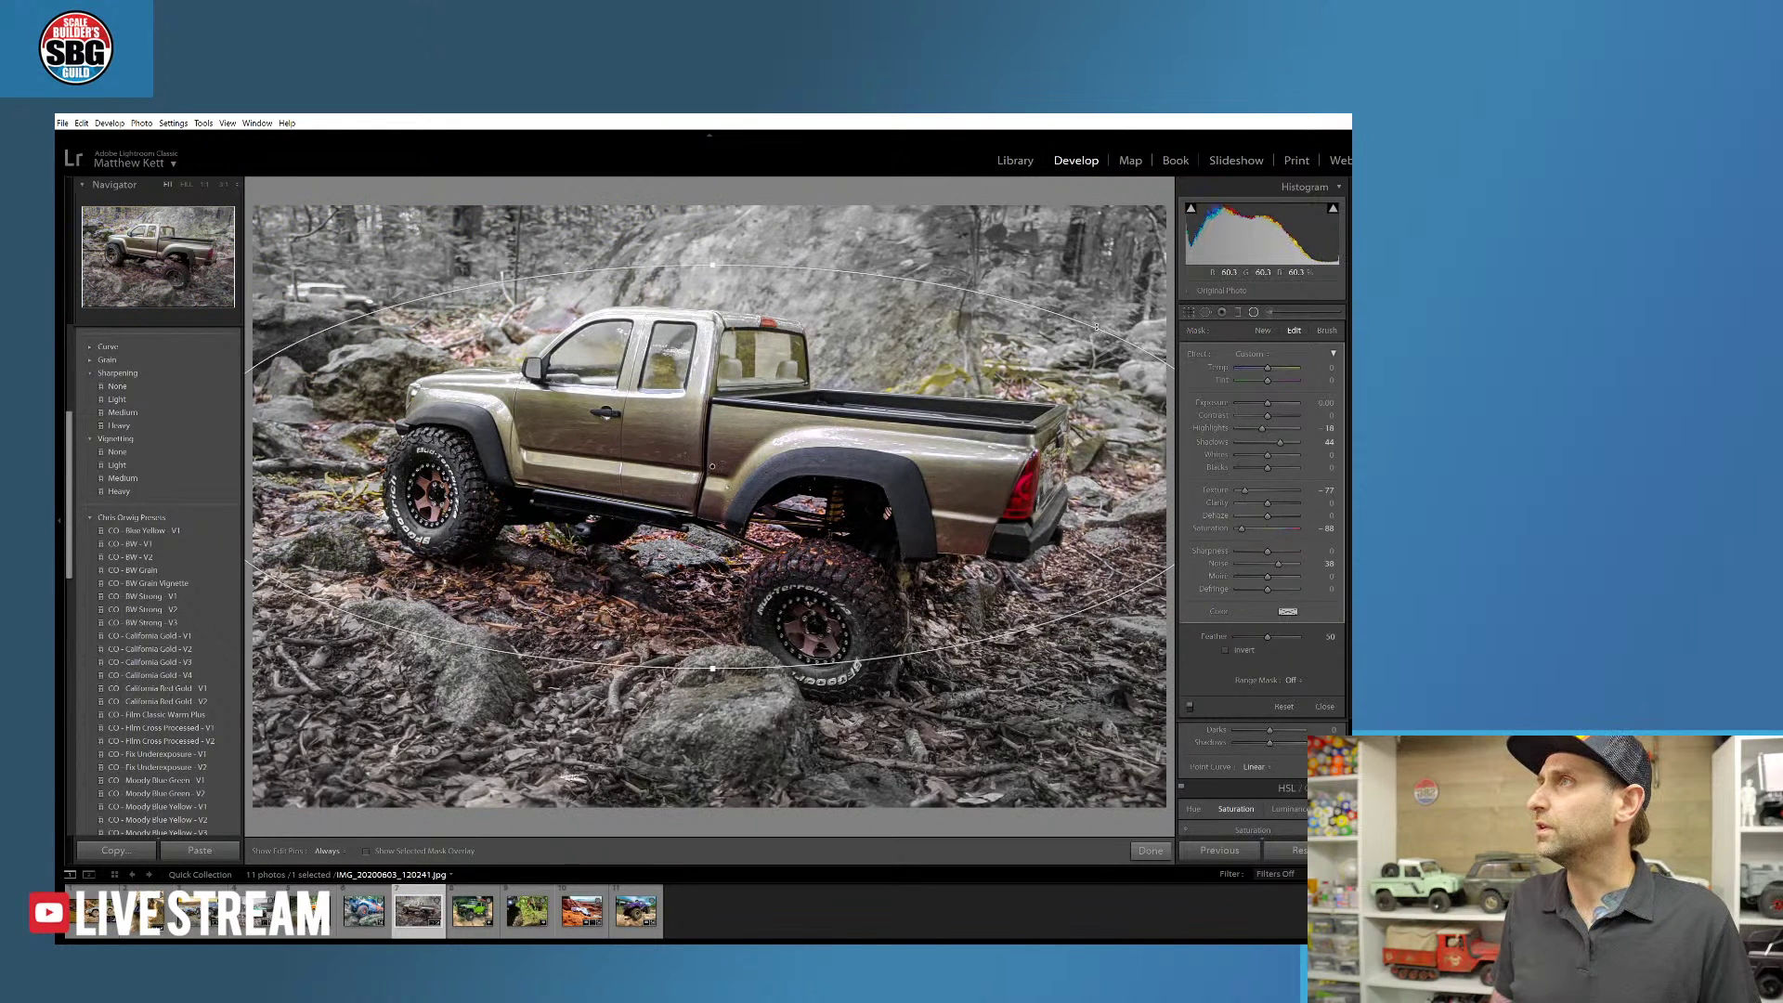
pyautogui.moveTo(718, 269); pyautogui.dragTo(718, 300)
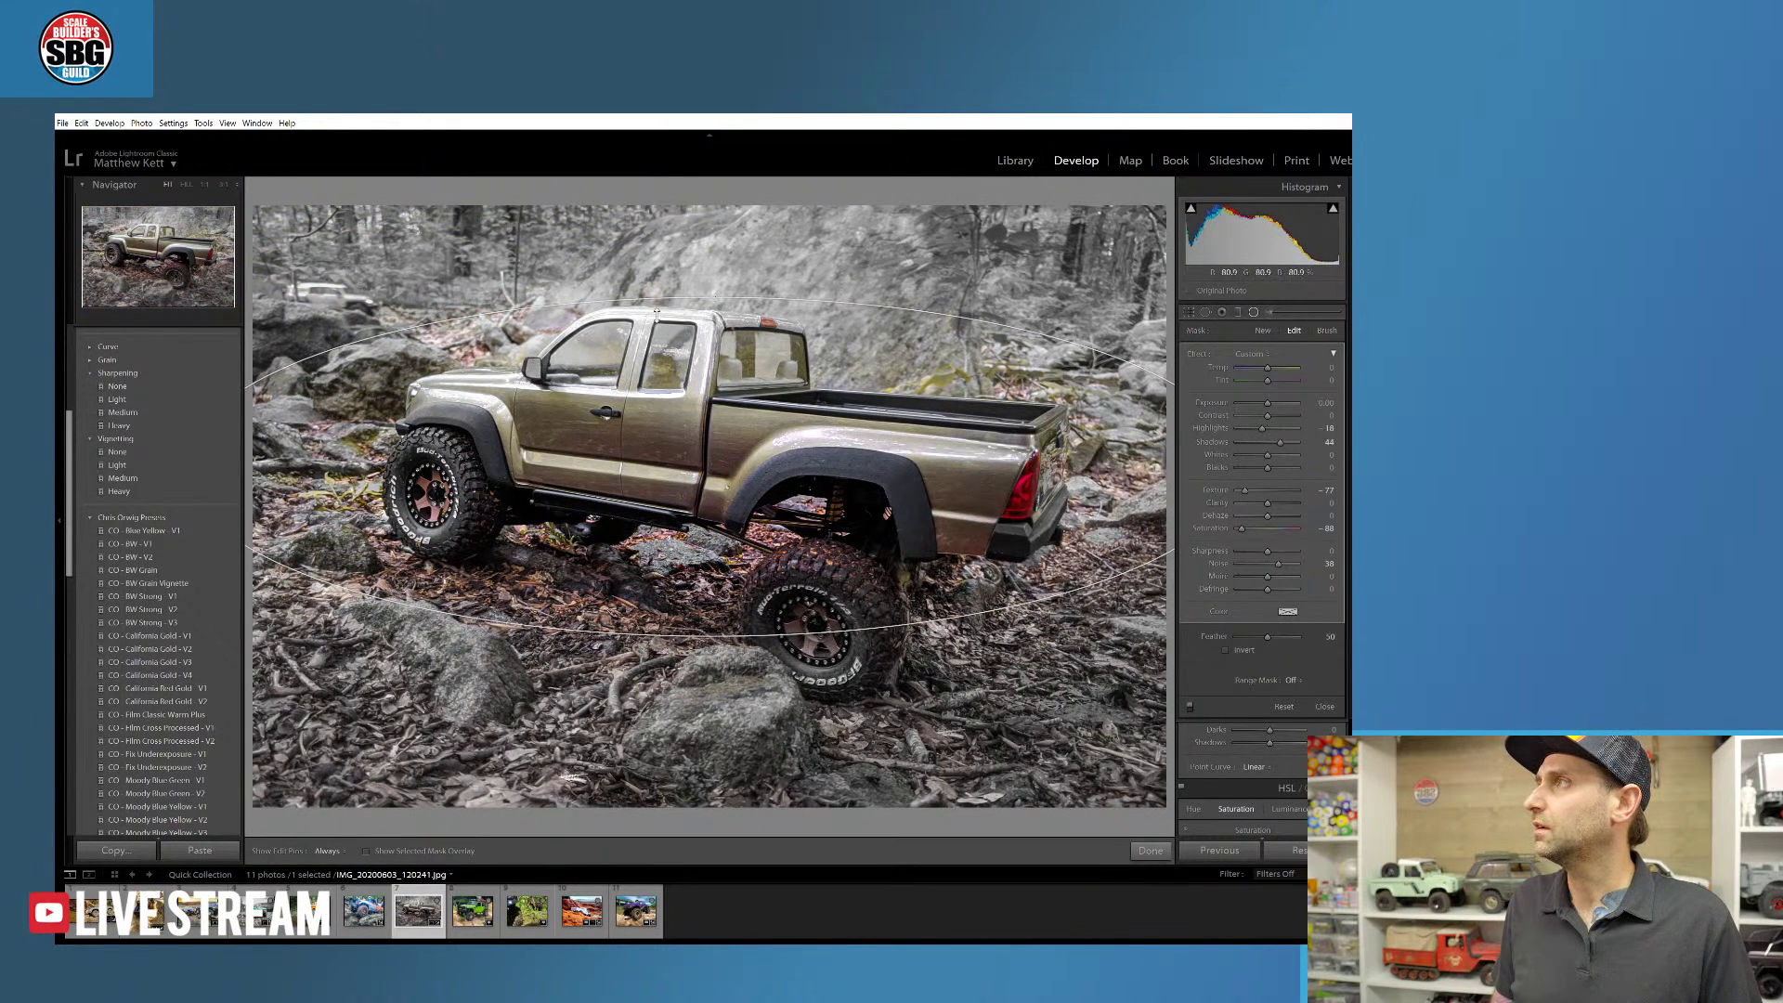
pyautogui.moveTo(880, 435); pyautogui.dragTo(801, 432)
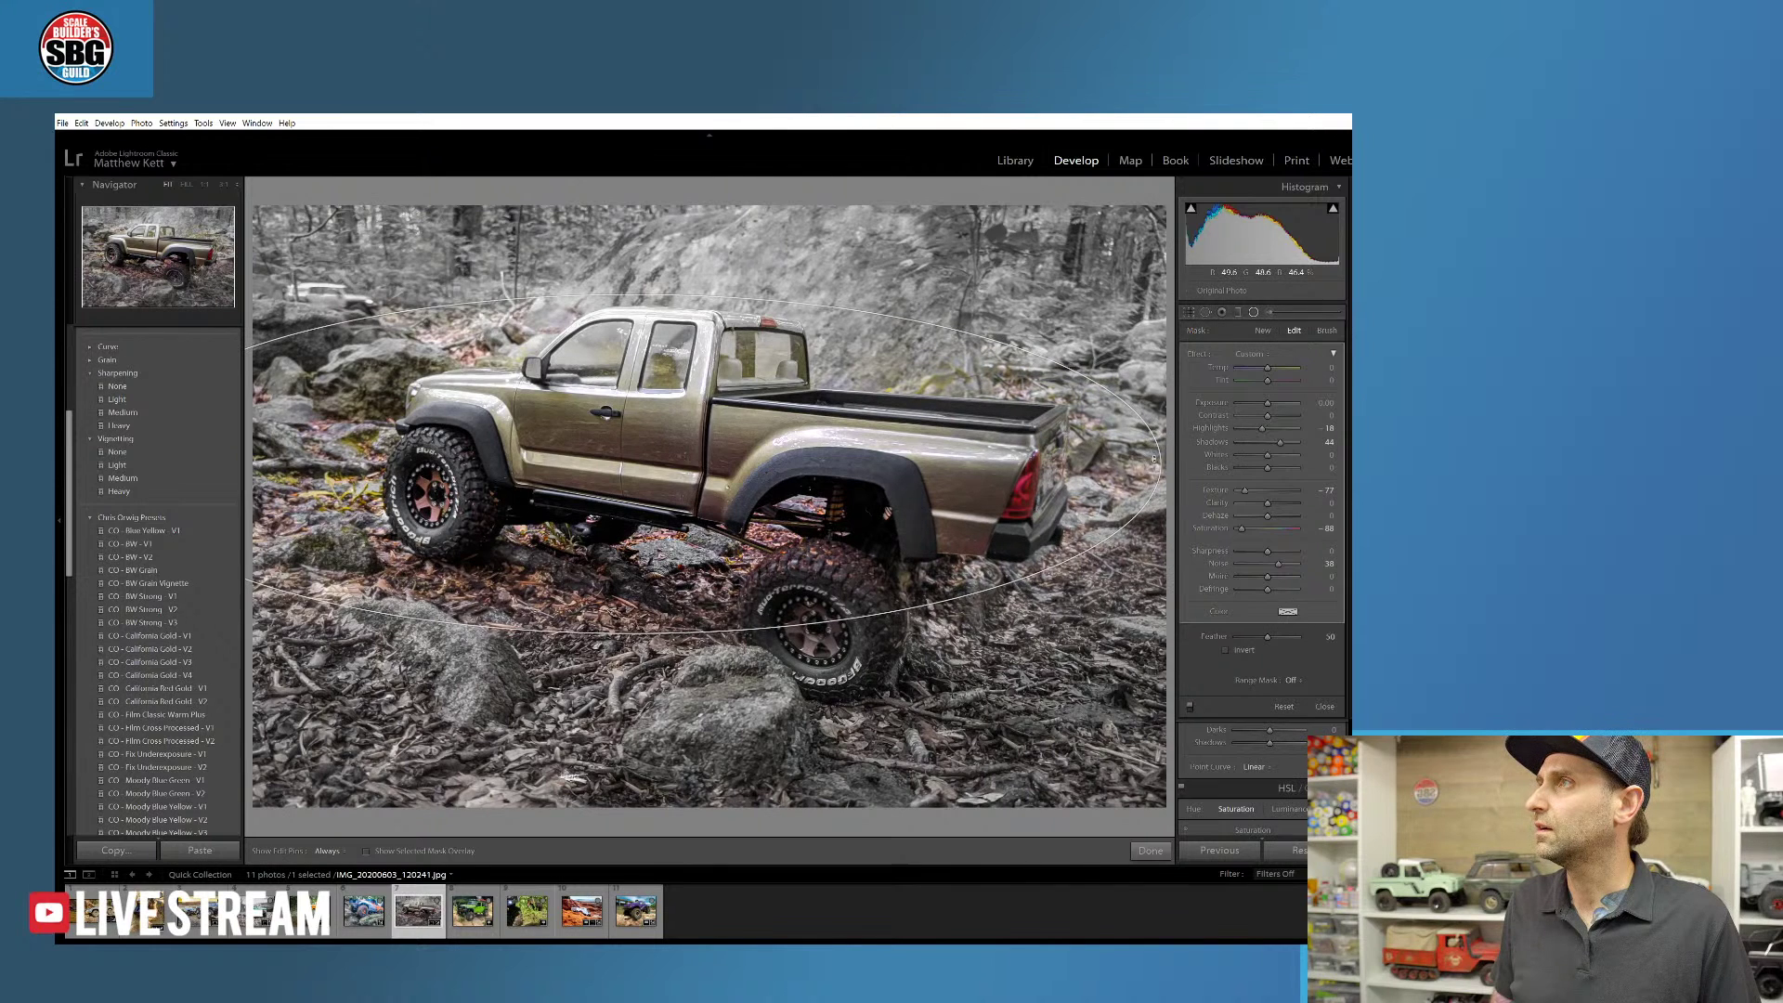
pyautogui.moveTo(1160, 465); pyautogui.dragTo(1004, 472)
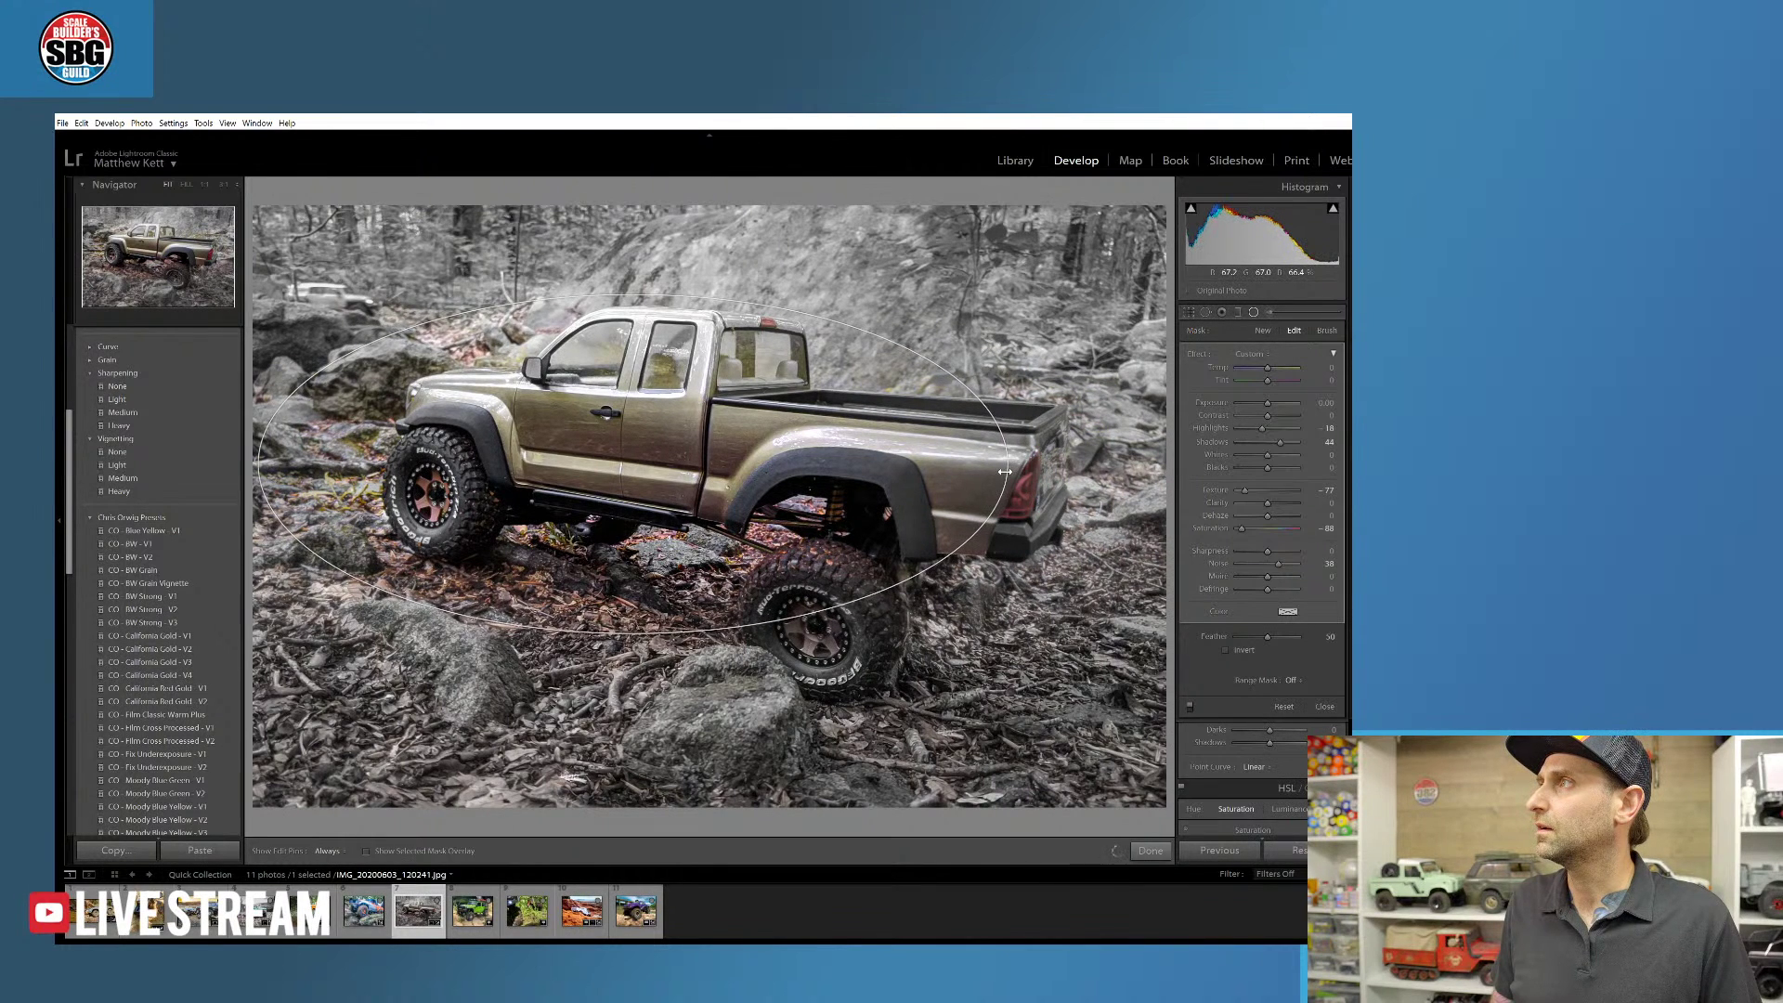
pyautogui.moveTo(752, 419); pyautogui.dragTo(846, 424)
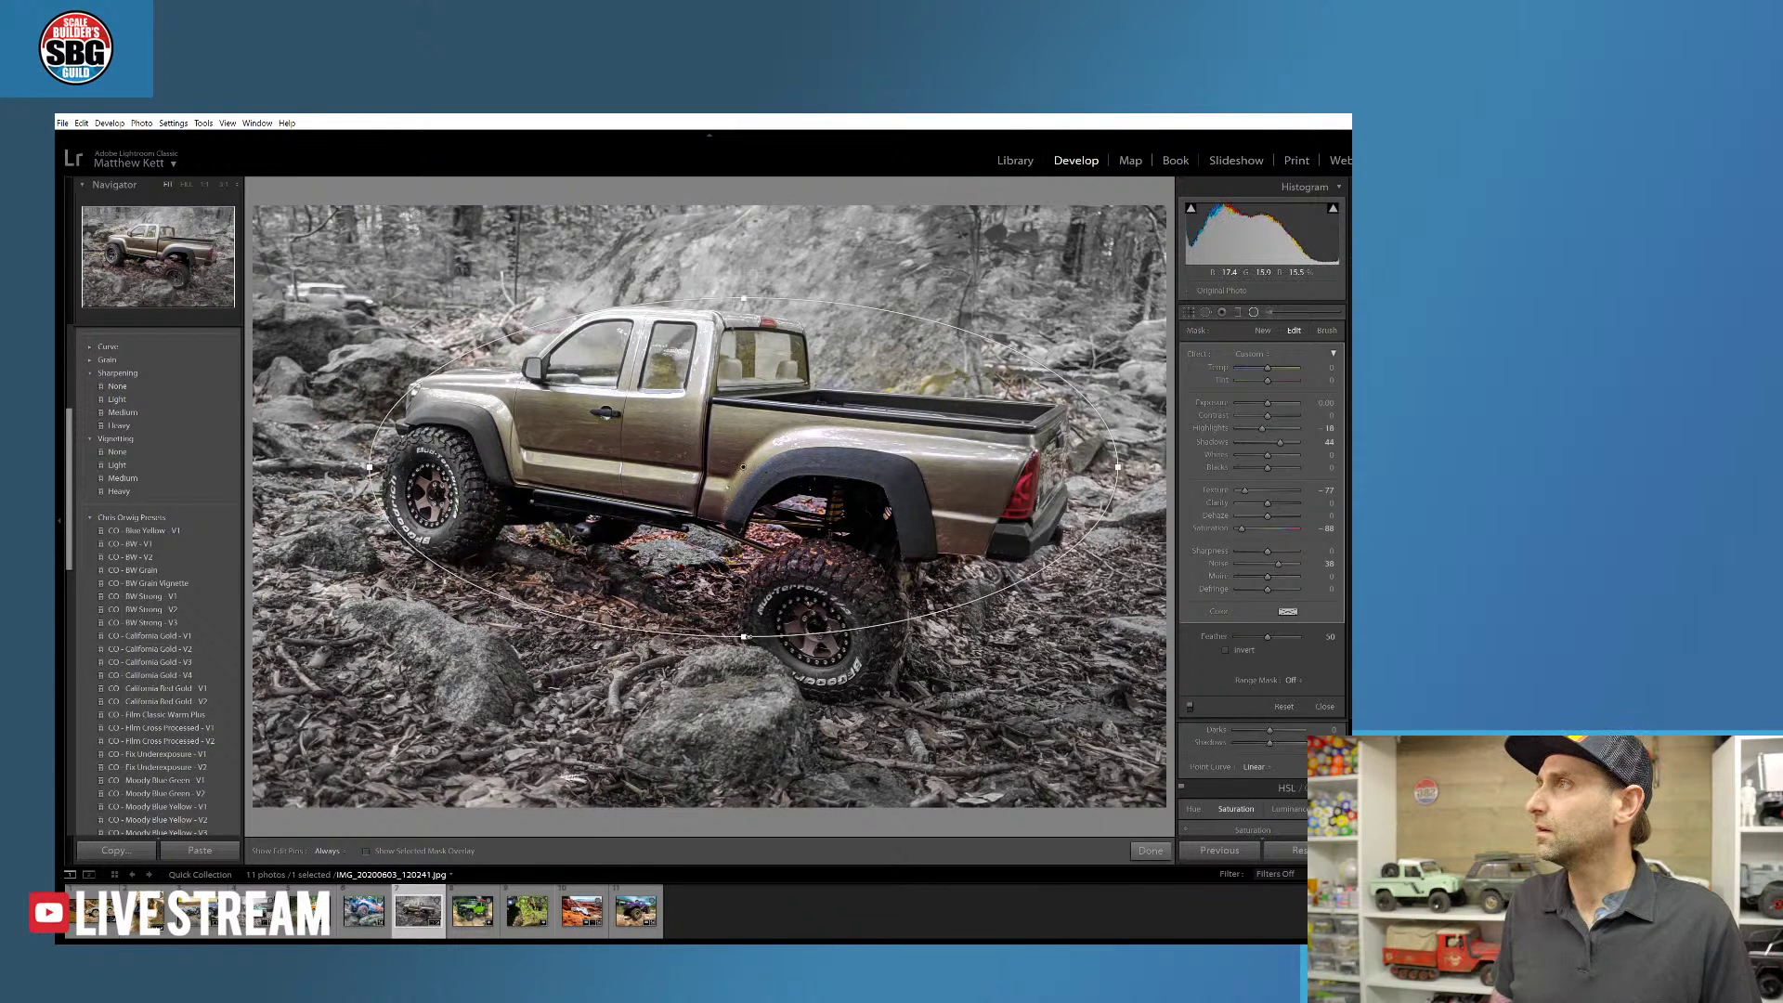
pyautogui.moveTo(745, 637); pyautogui.dragTo(744, 647)
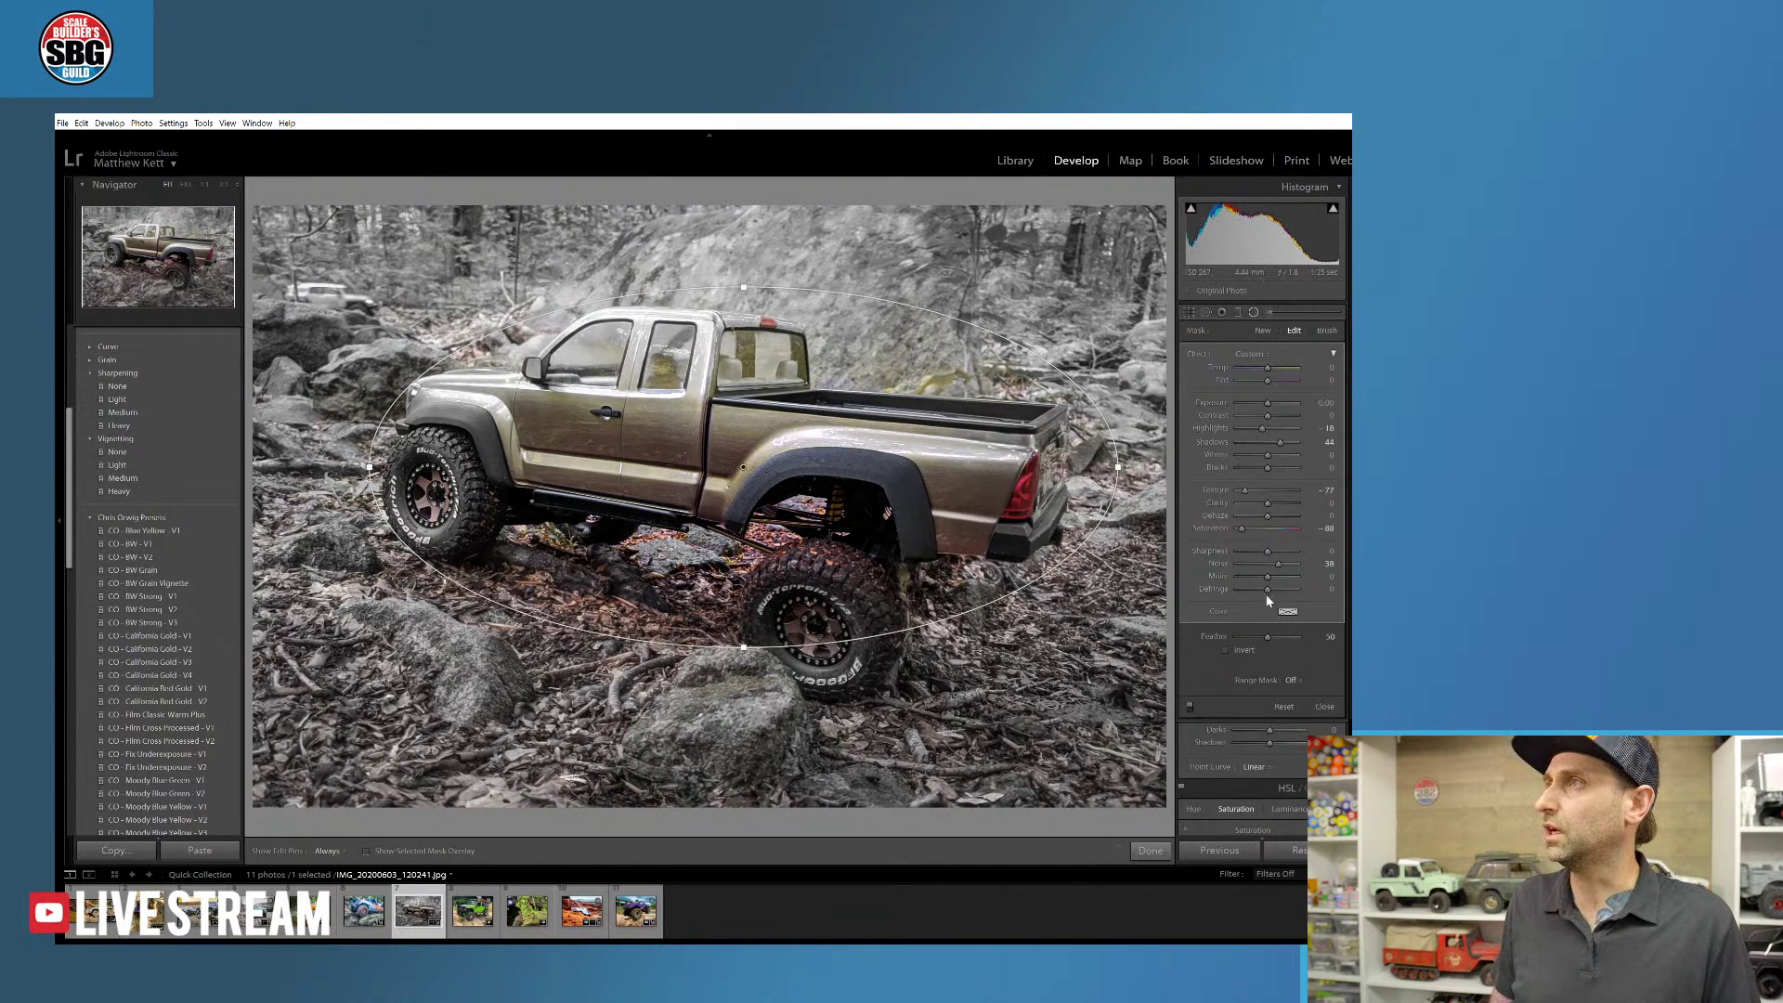
# - Invert the radial filter to affect the truck, set its saturation to 46 and exposure to 0.09, and finish the filter
pyautogui.moveTo(1240, 531)
pyautogui.mouseDown()
pyautogui.moveTo(1267, 533)
pyautogui.moveTo(1239, 532)
pyautogui.mouseUp()
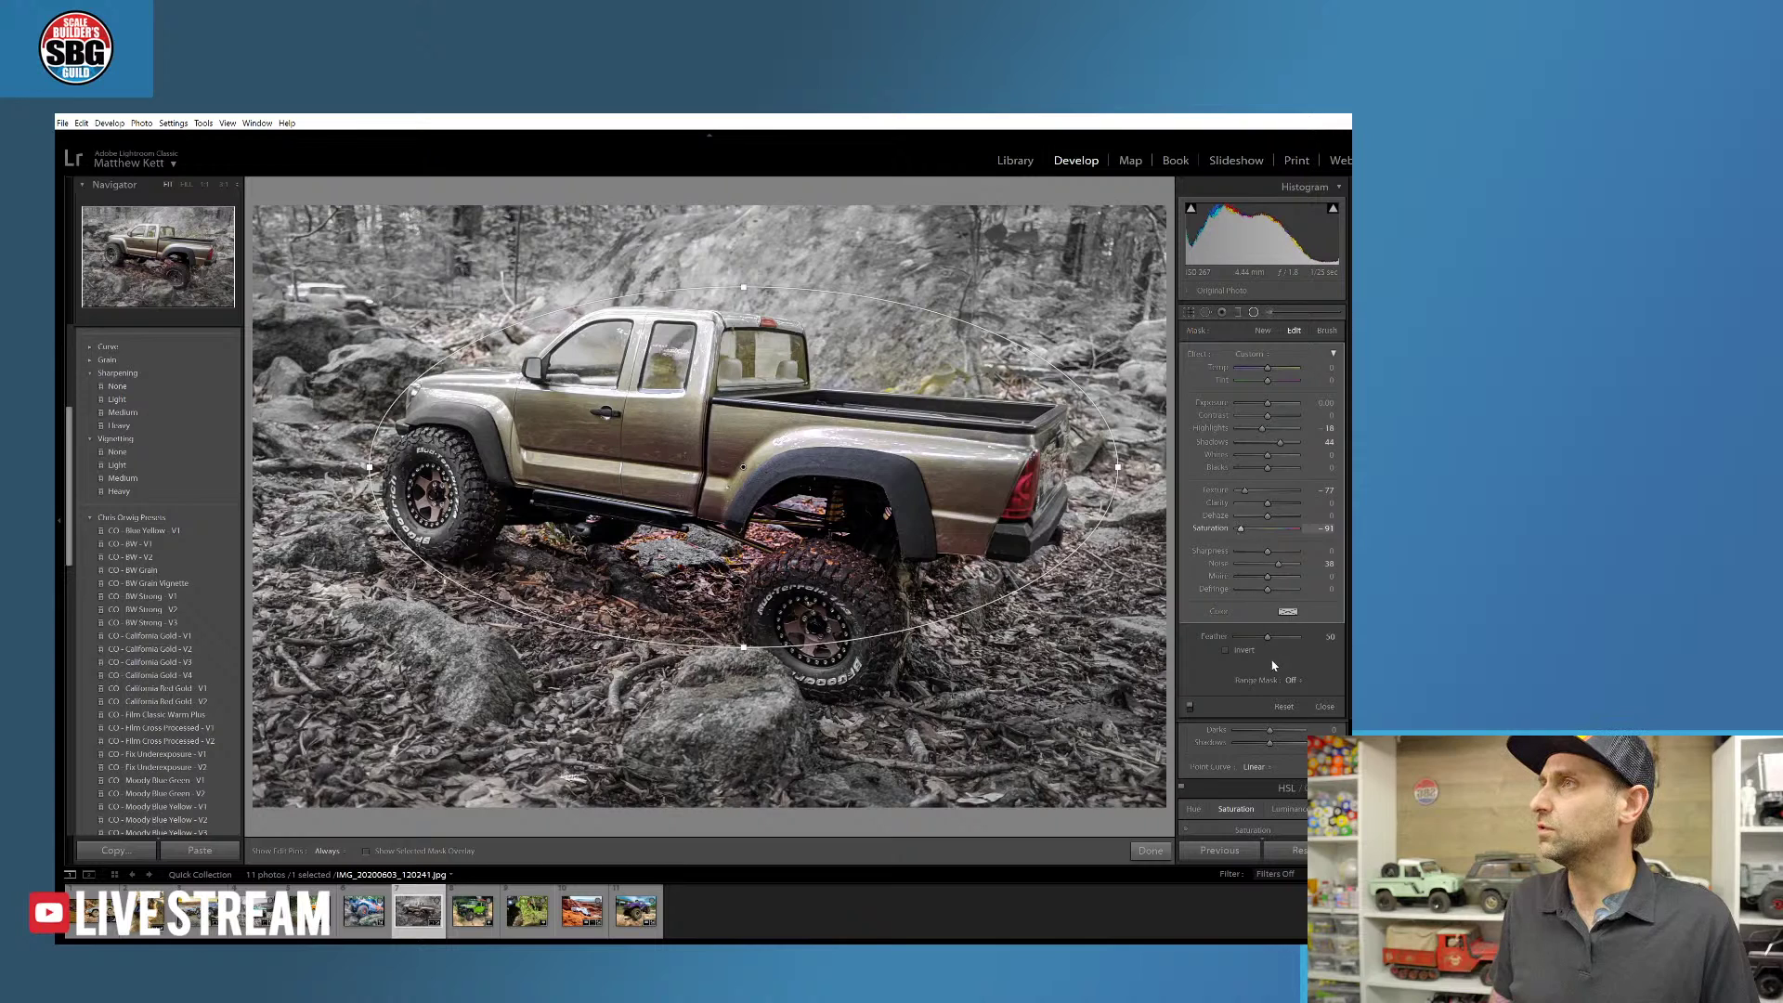
pyautogui.click(1226, 650)
pyautogui.moveTo(1240, 528); pyautogui.dragTo(1283, 531)
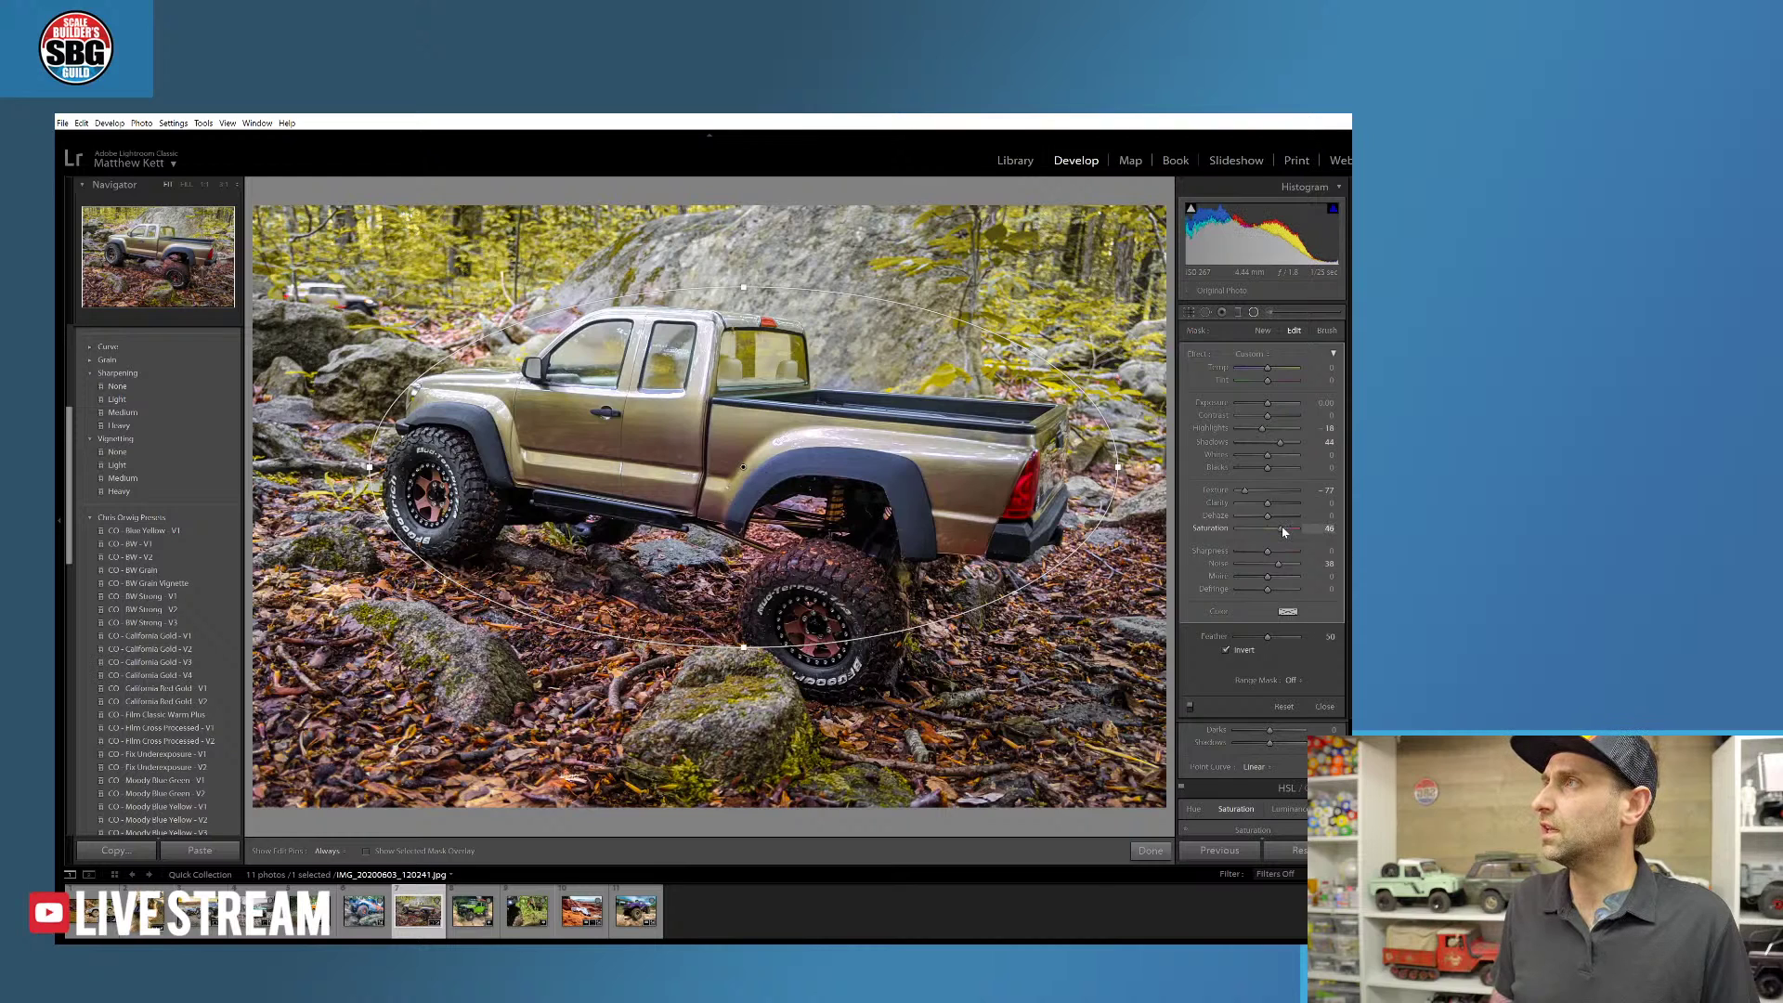
pyautogui.moveTo(1267, 403); pyautogui.dragTo(1268, 405)
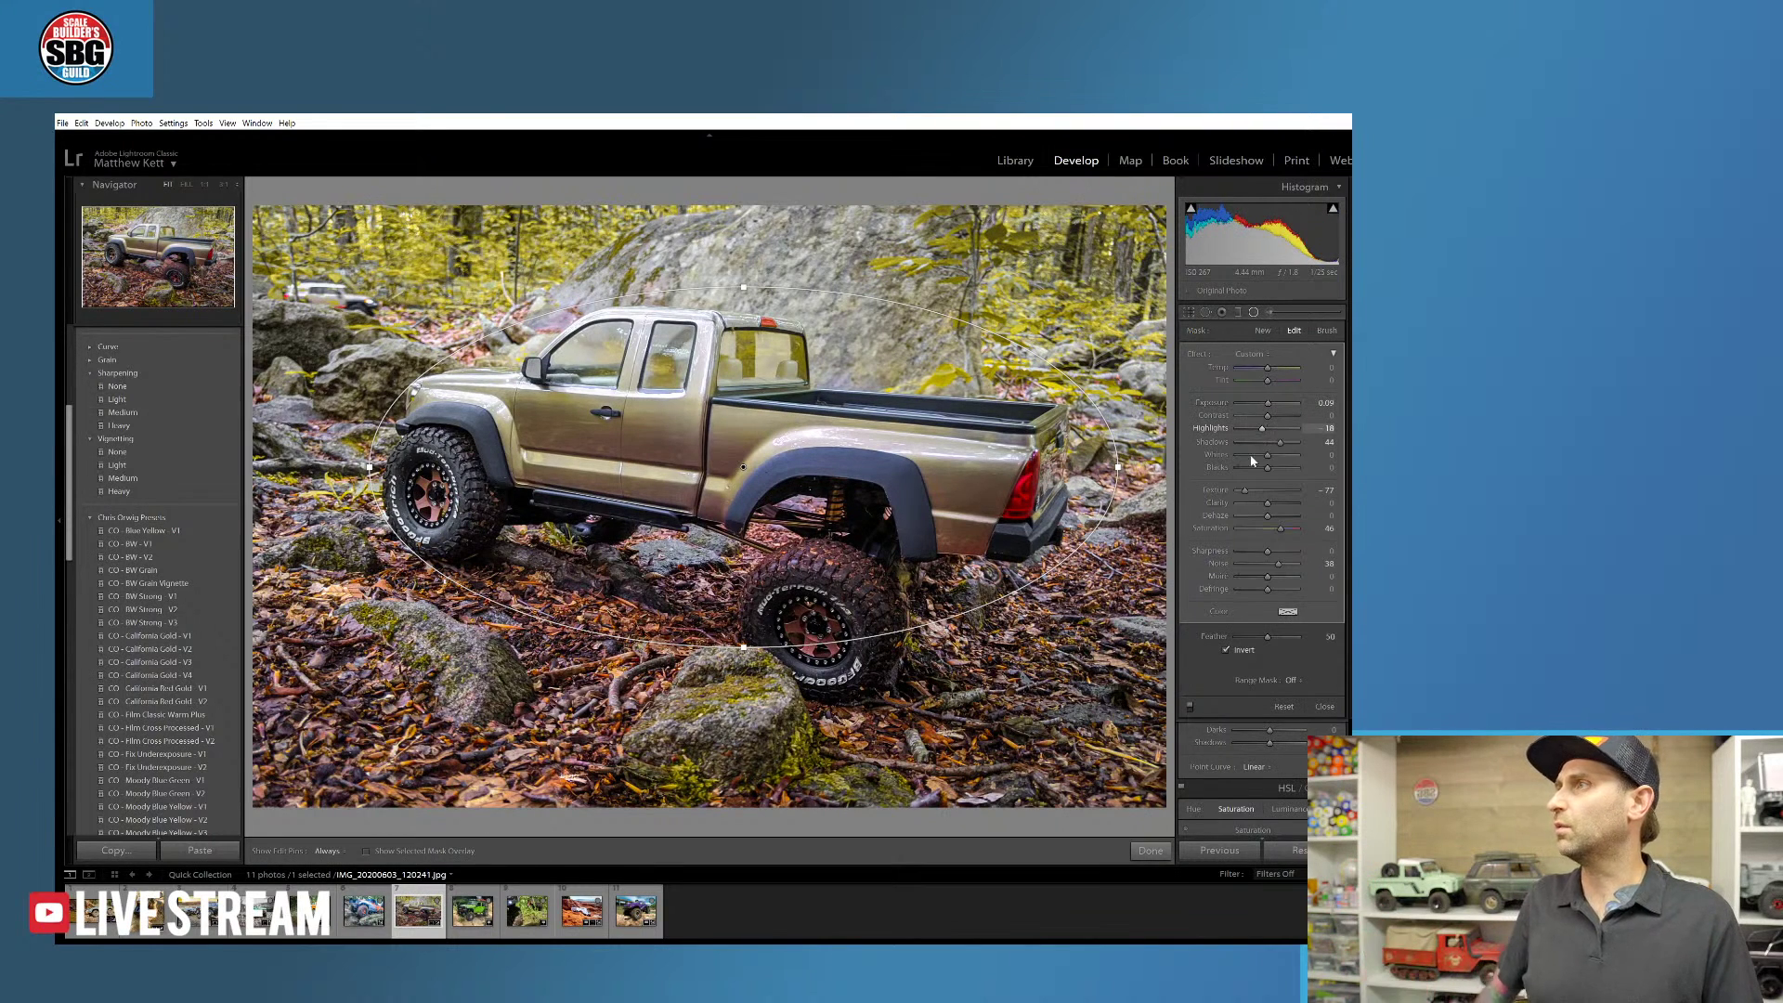
pyautogui.click(1148, 850)
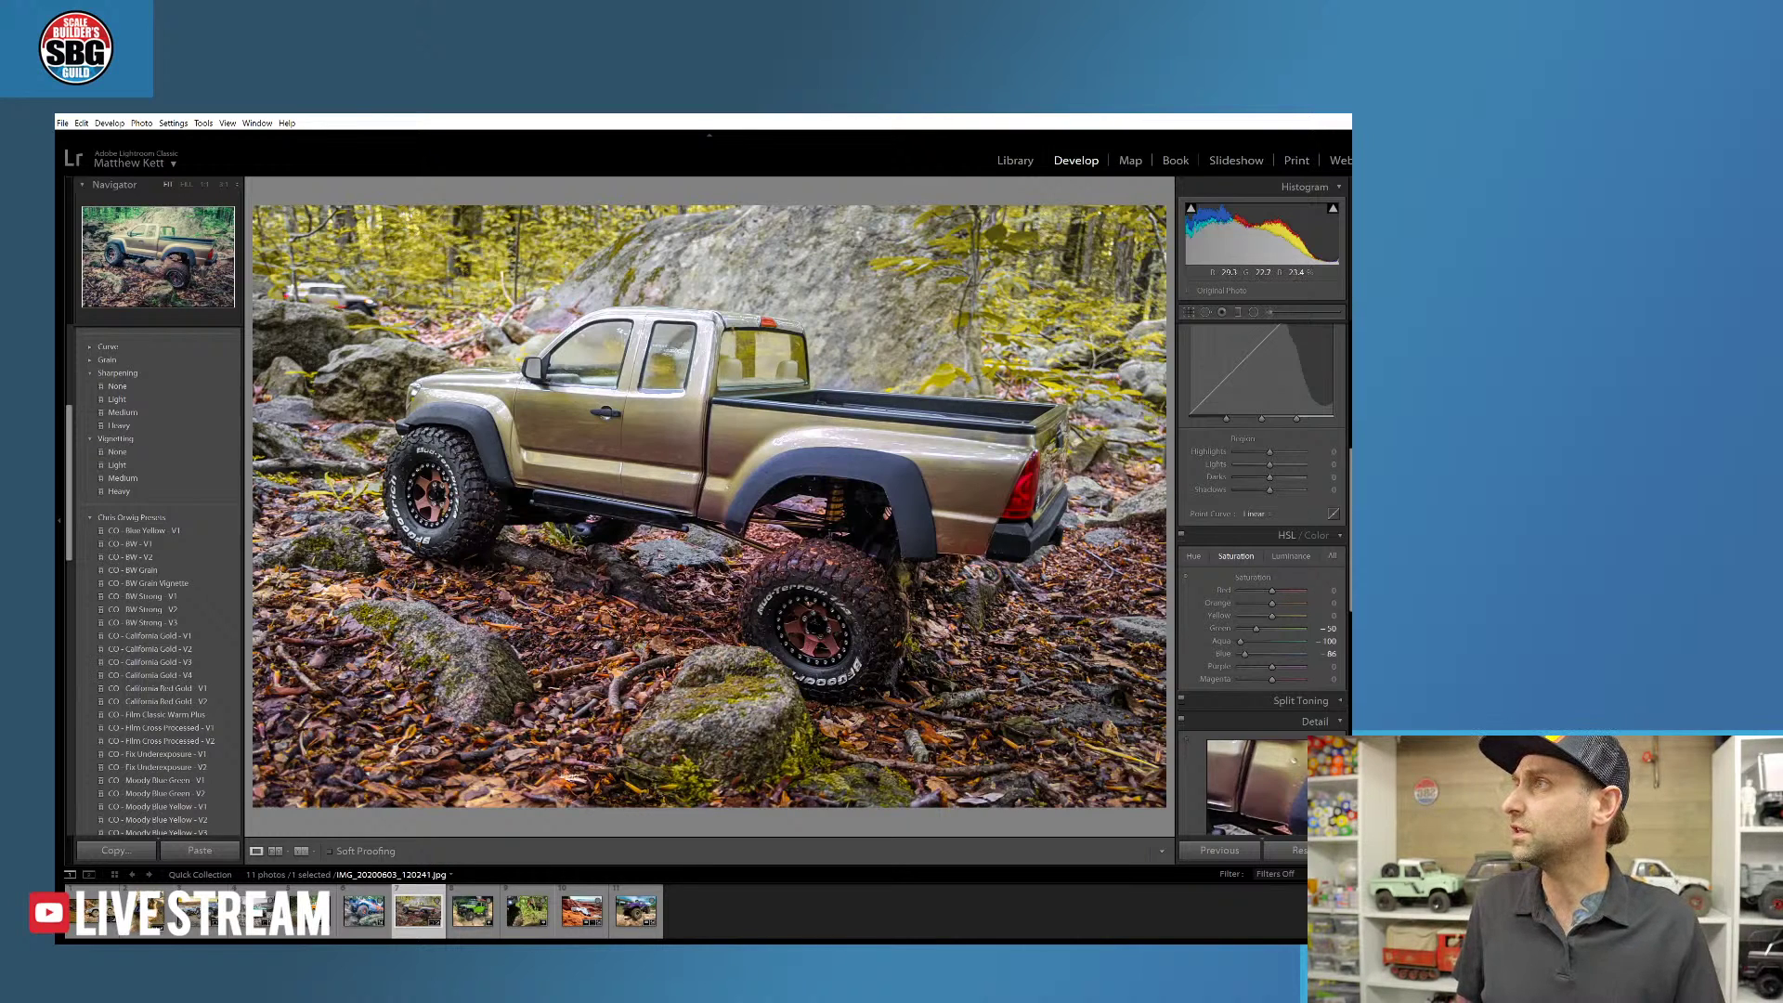
pyautogui.scroll(2, 1263, 446)
pyautogui.scroll(4, 1284, 513)
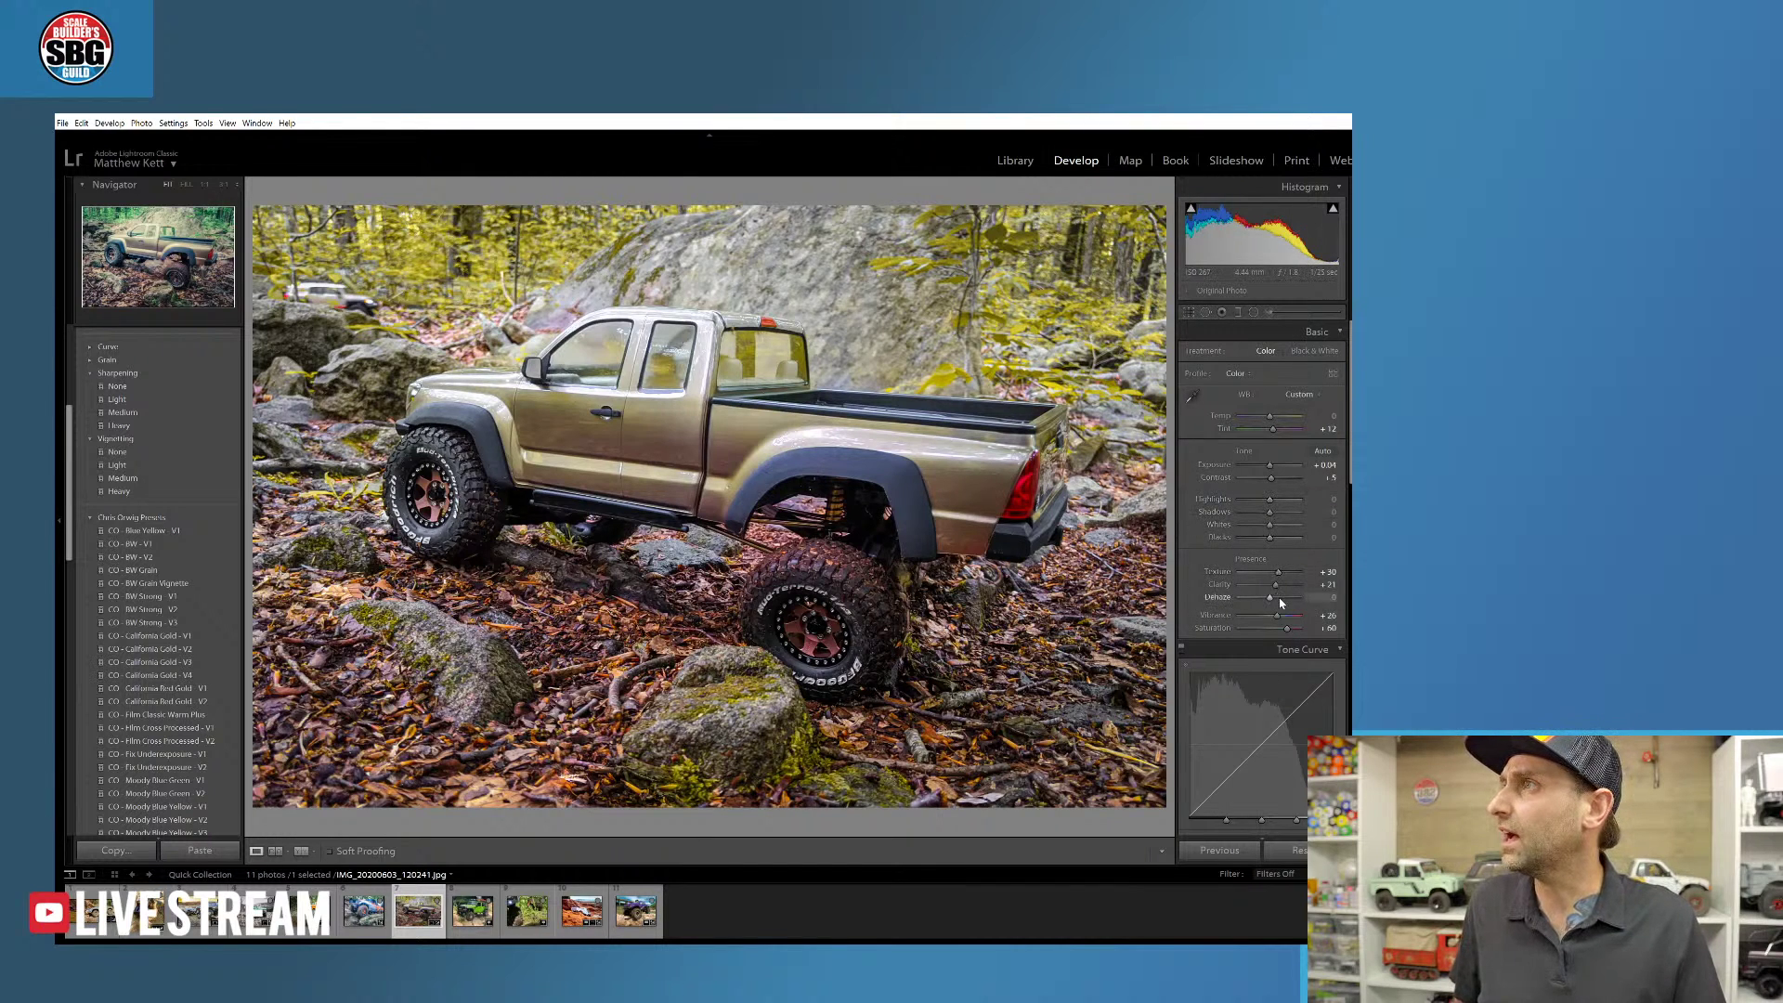
# - Raise the texture of the tan pickup photo to 35
pyautogui.moveTo(1279, 576); pyautogui.dragTo(1281, 575)
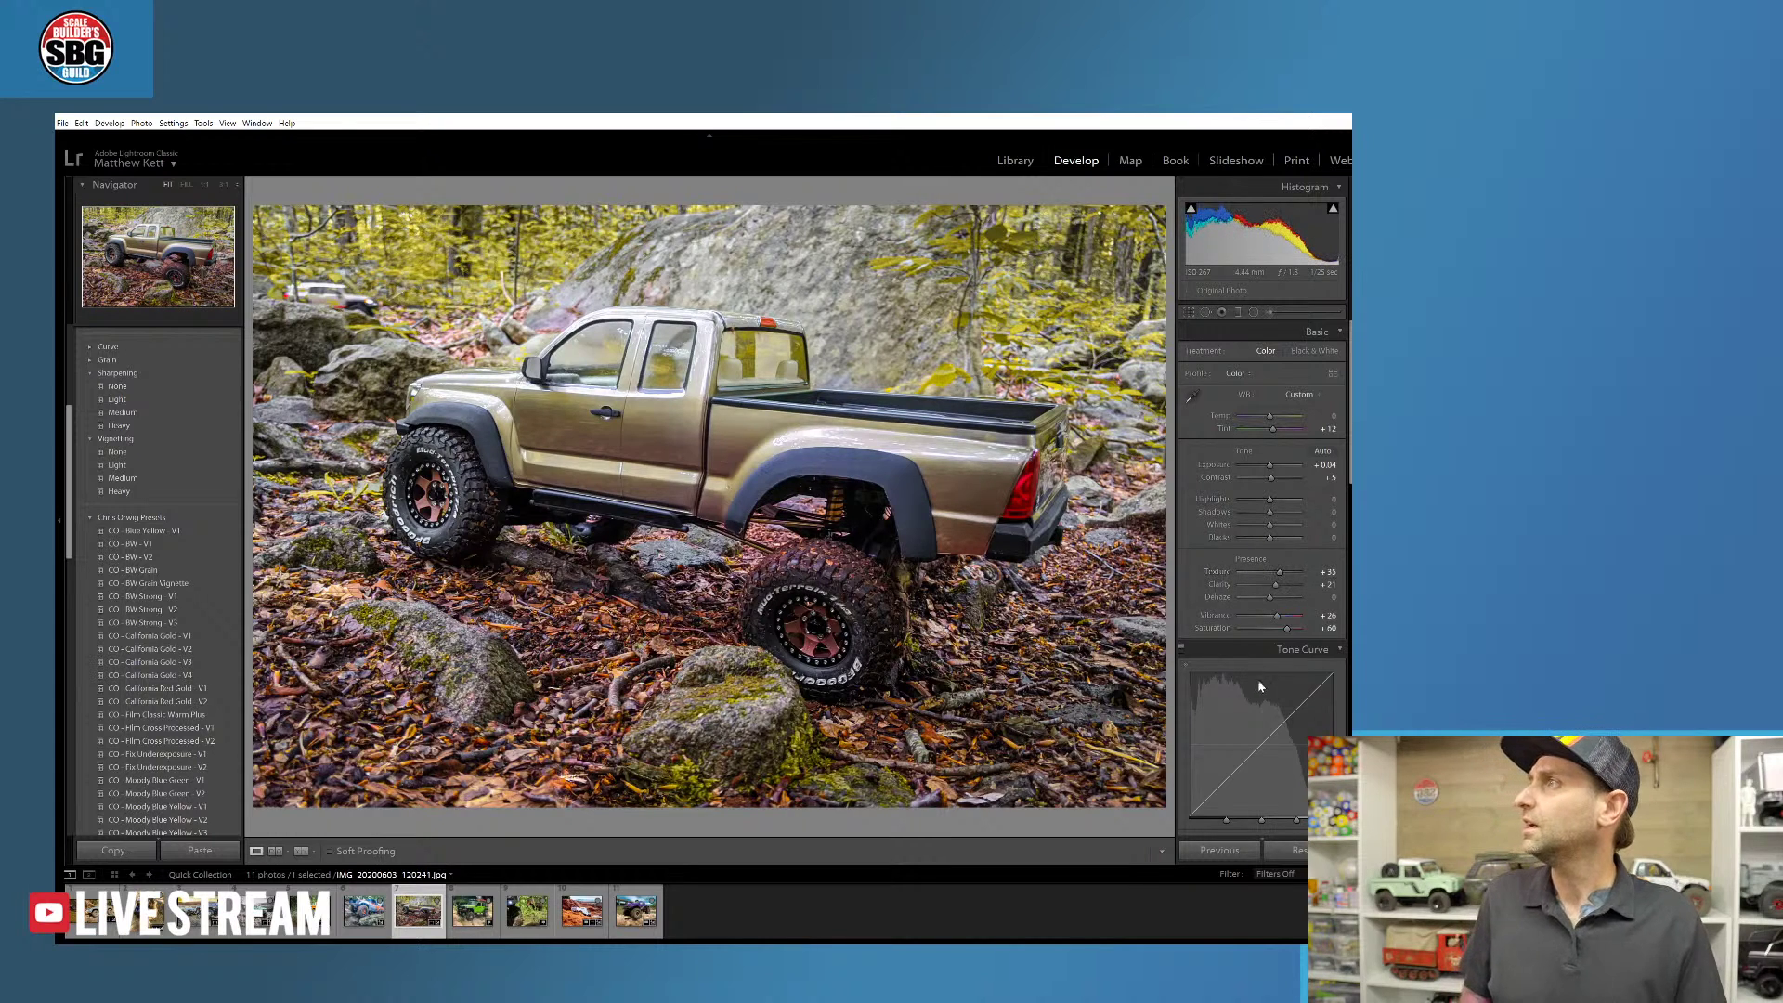
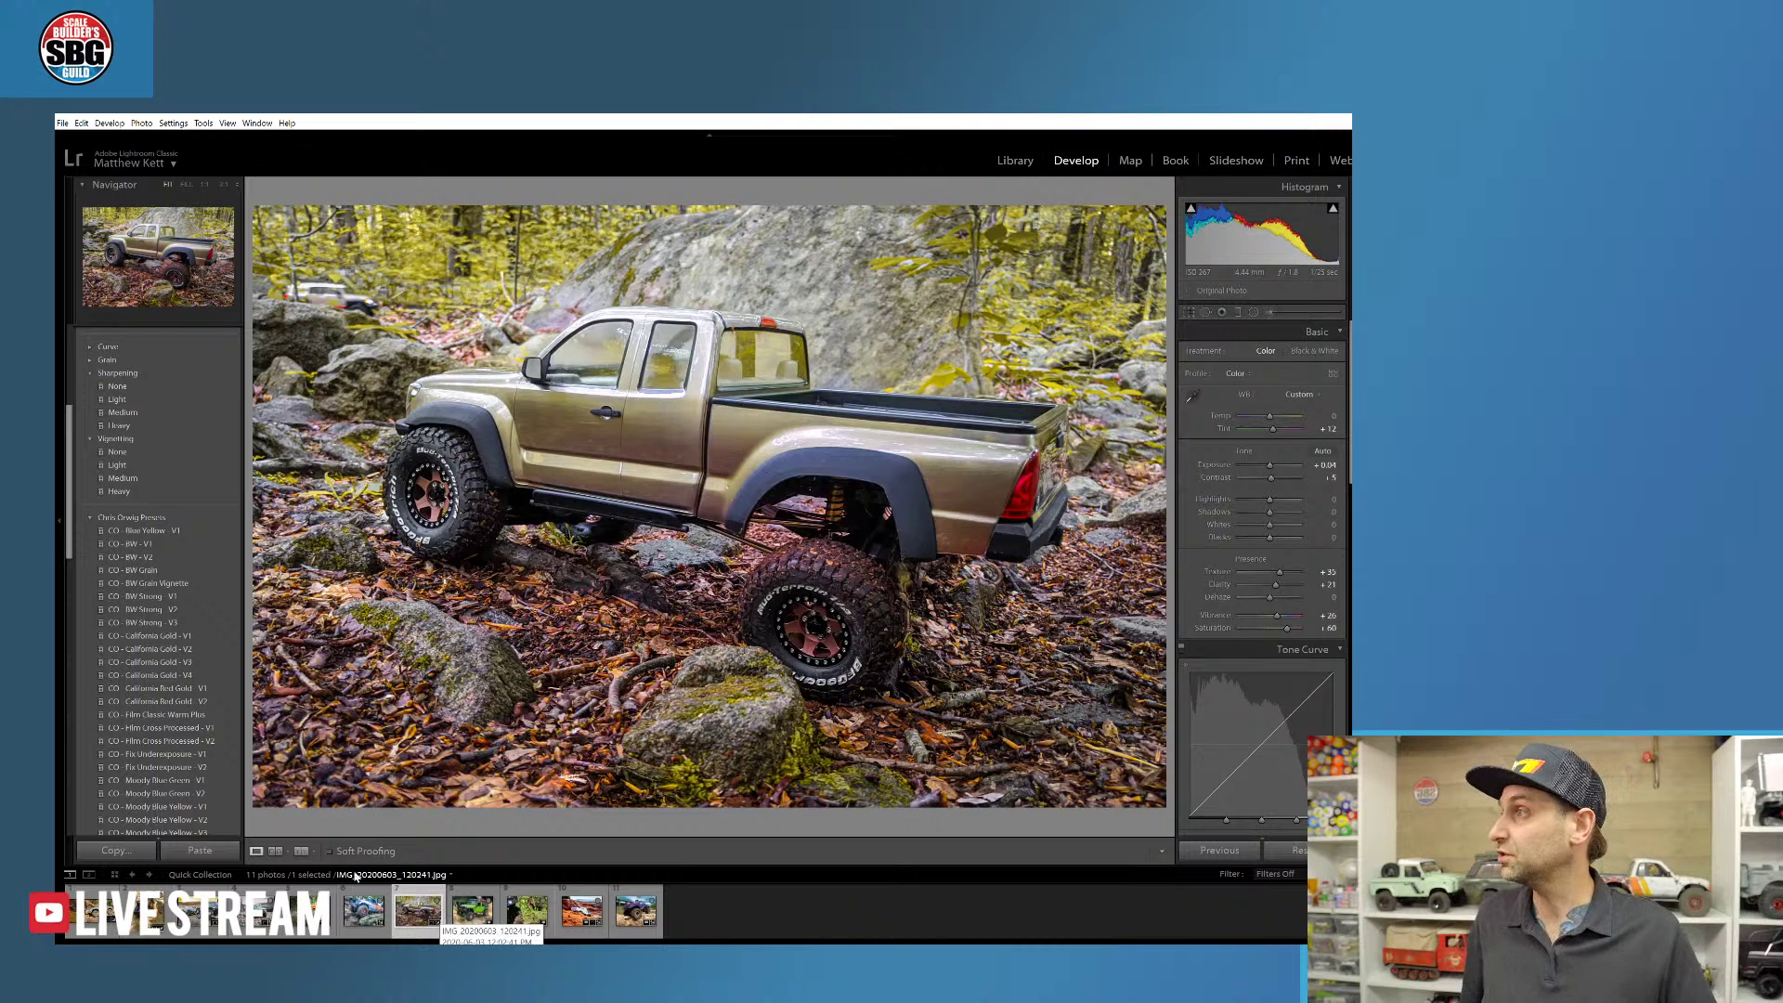
# - Open the green Jeep photo and warm its colour temperature slightly
pyautogui.click(466, 913)
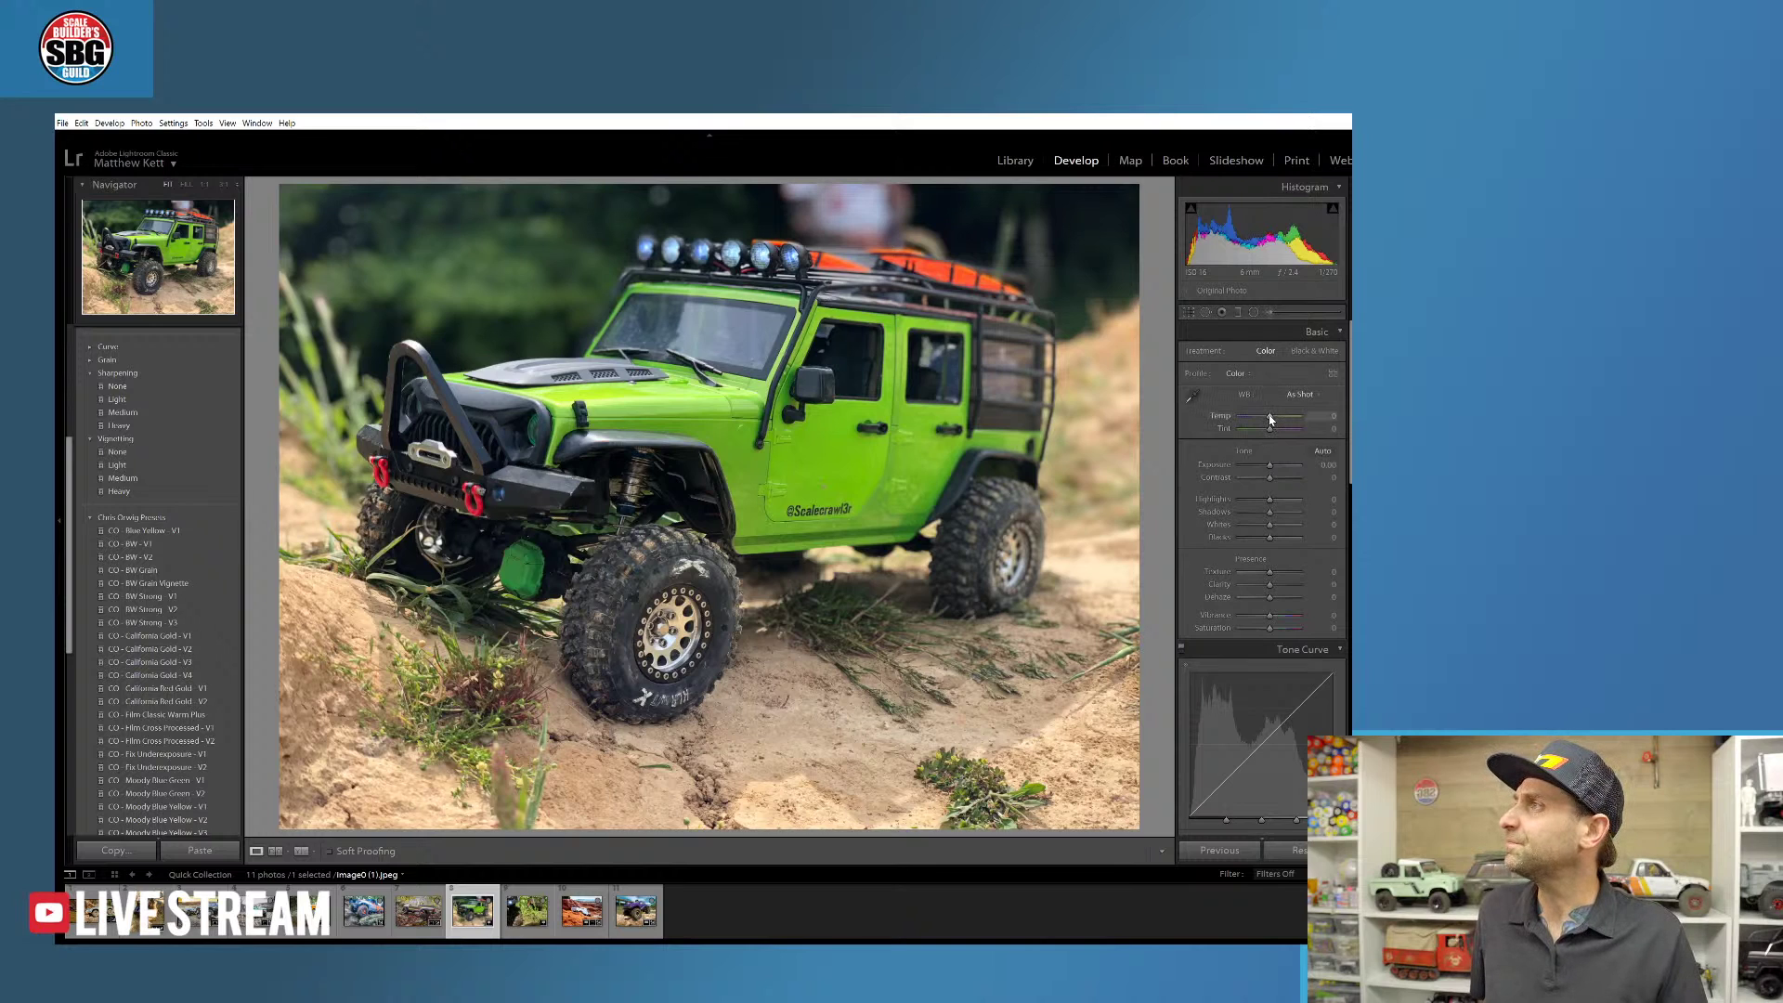
pyautogui.moveTo(1270, 420); pyautogui.dragTo(1270, 422)
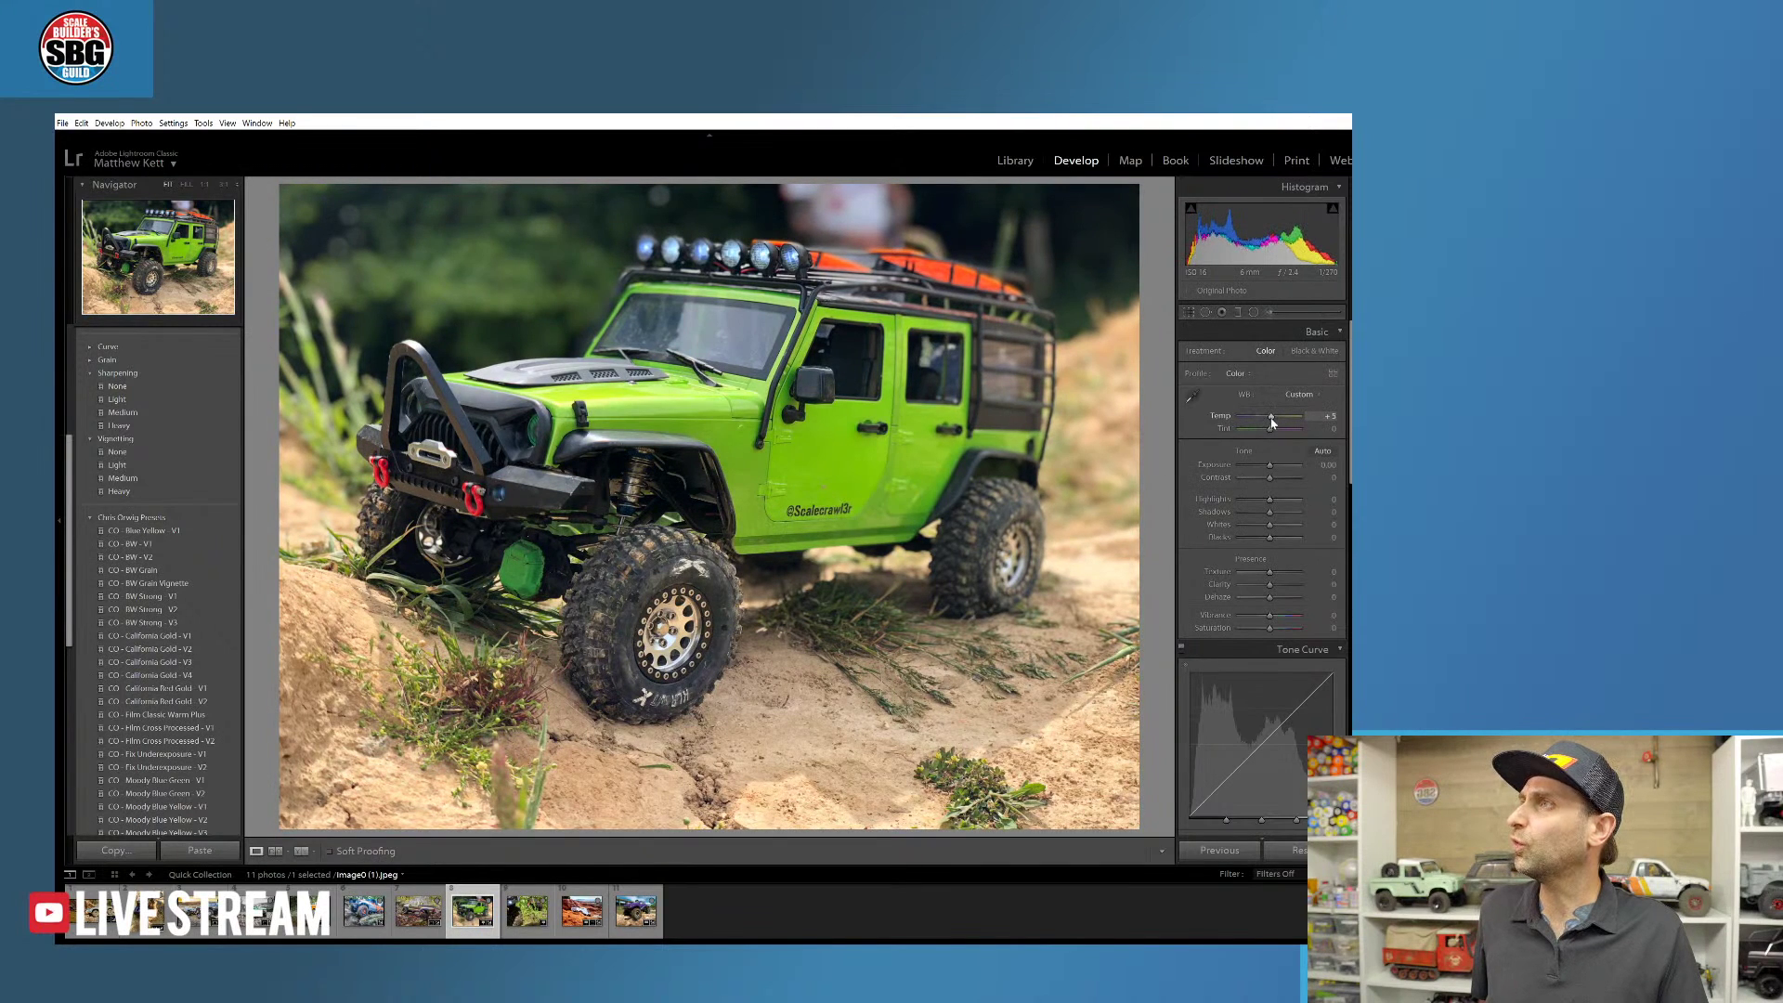
# - Preview the California Gold, BW Strong, BW Grain Vignette, California Red Gold and Film Classic Warm presets on the Jeep photo
pyautogui.click(182, 663)
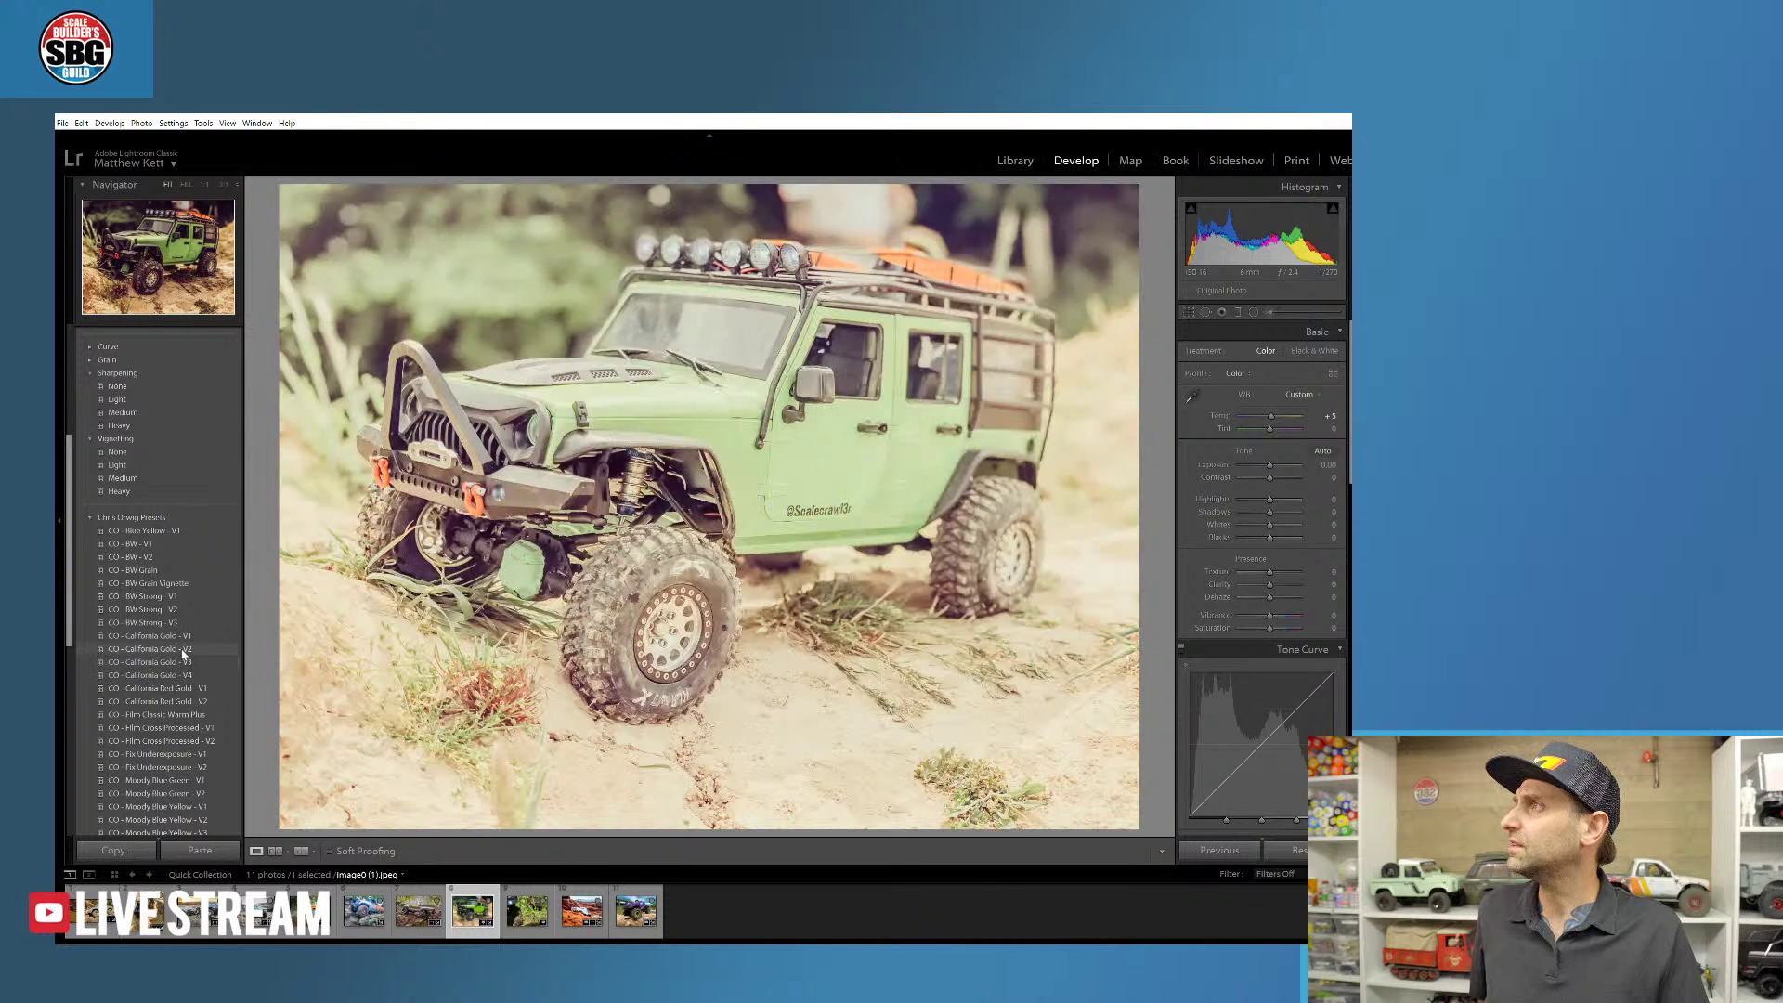
pyautogui.click(183, 636)
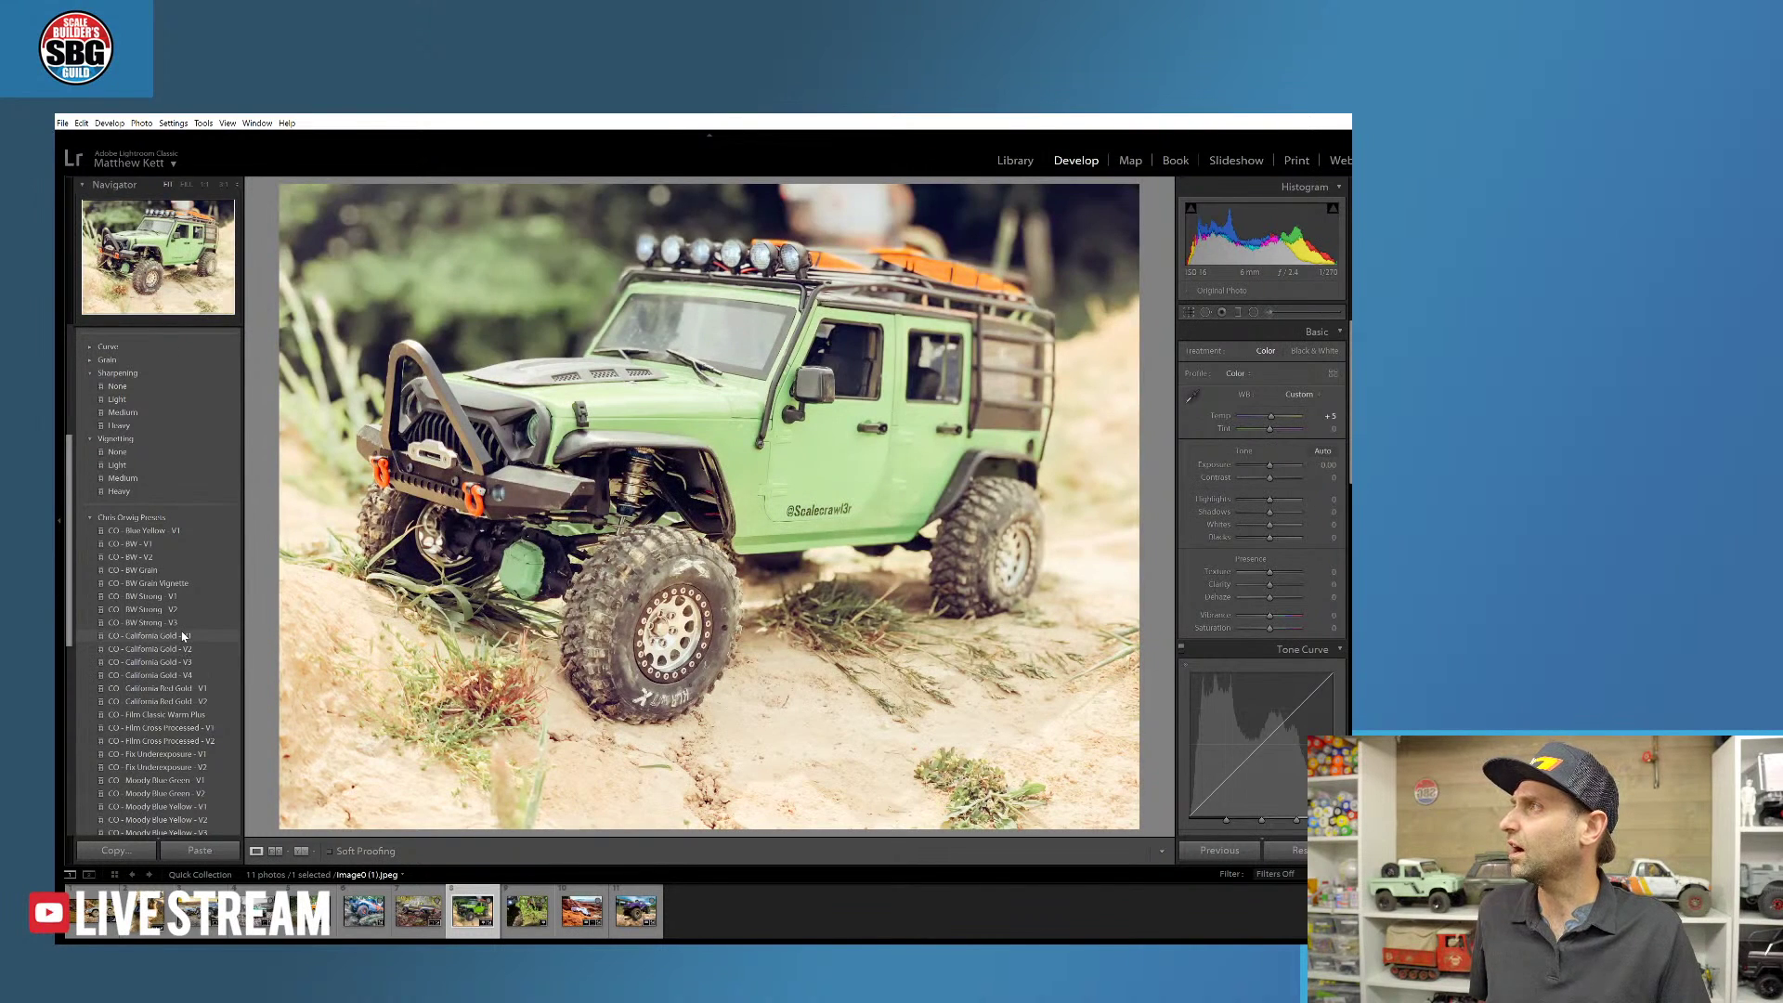
pyautogui.click(179, 623)
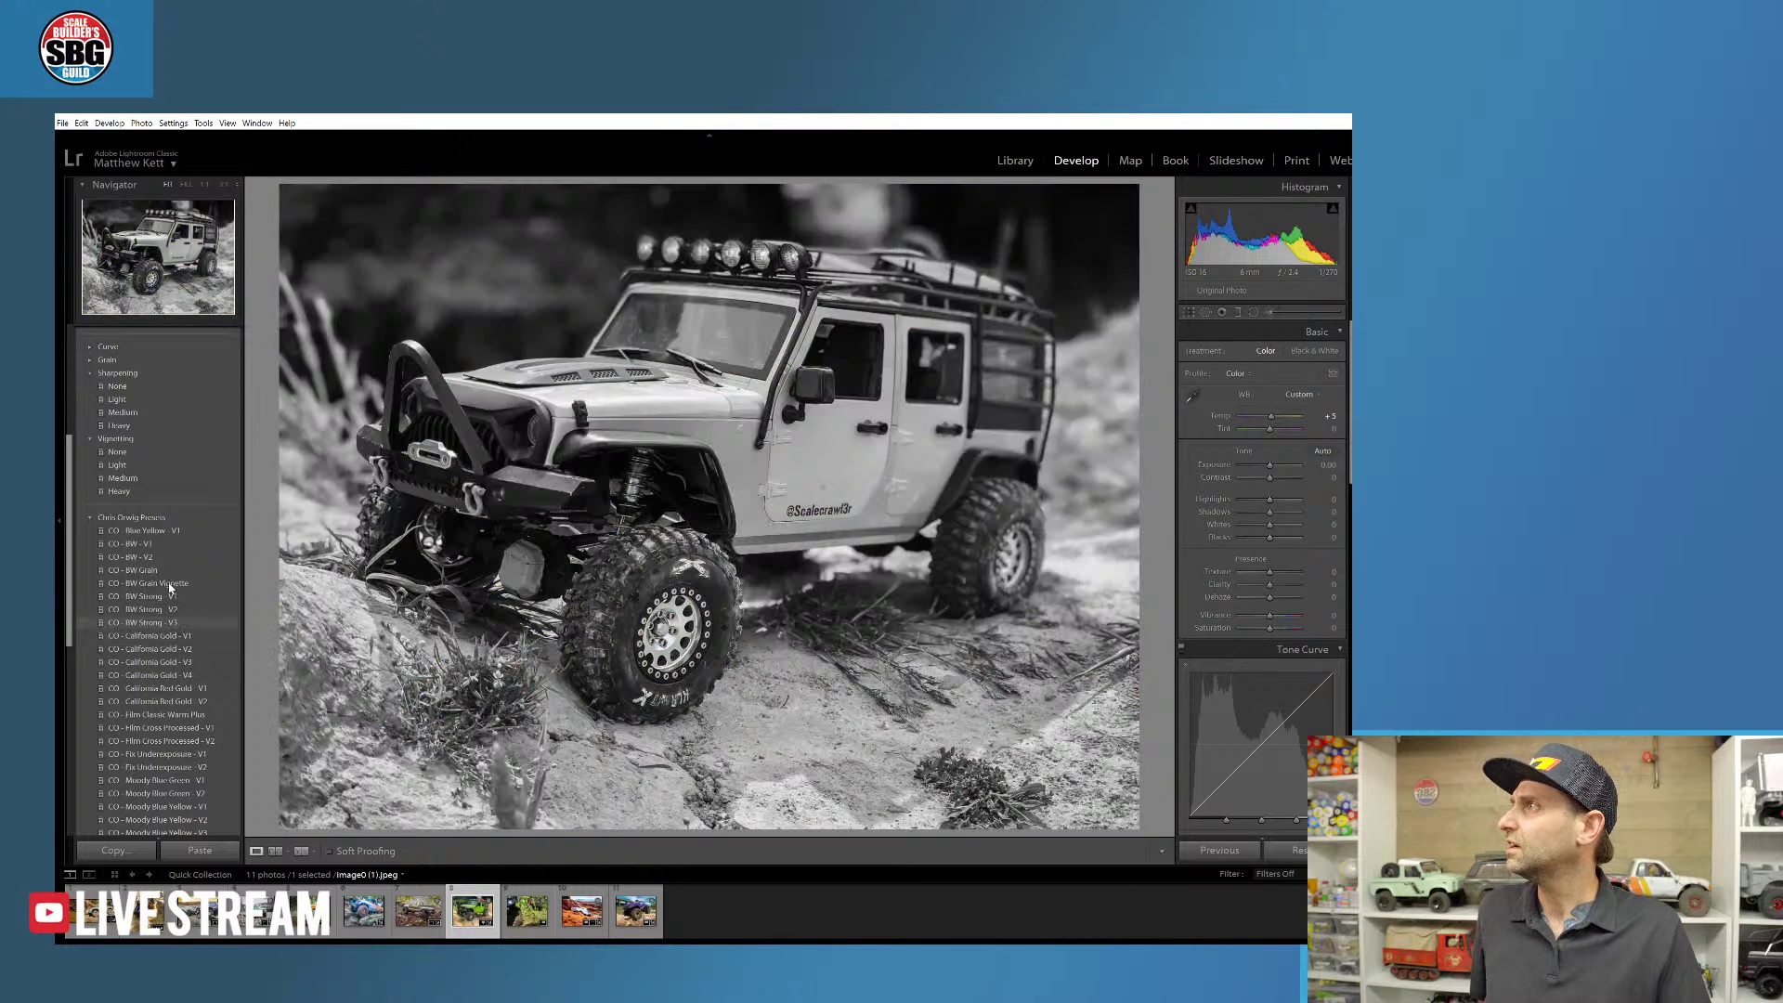
pyautogui.click(170, 587)
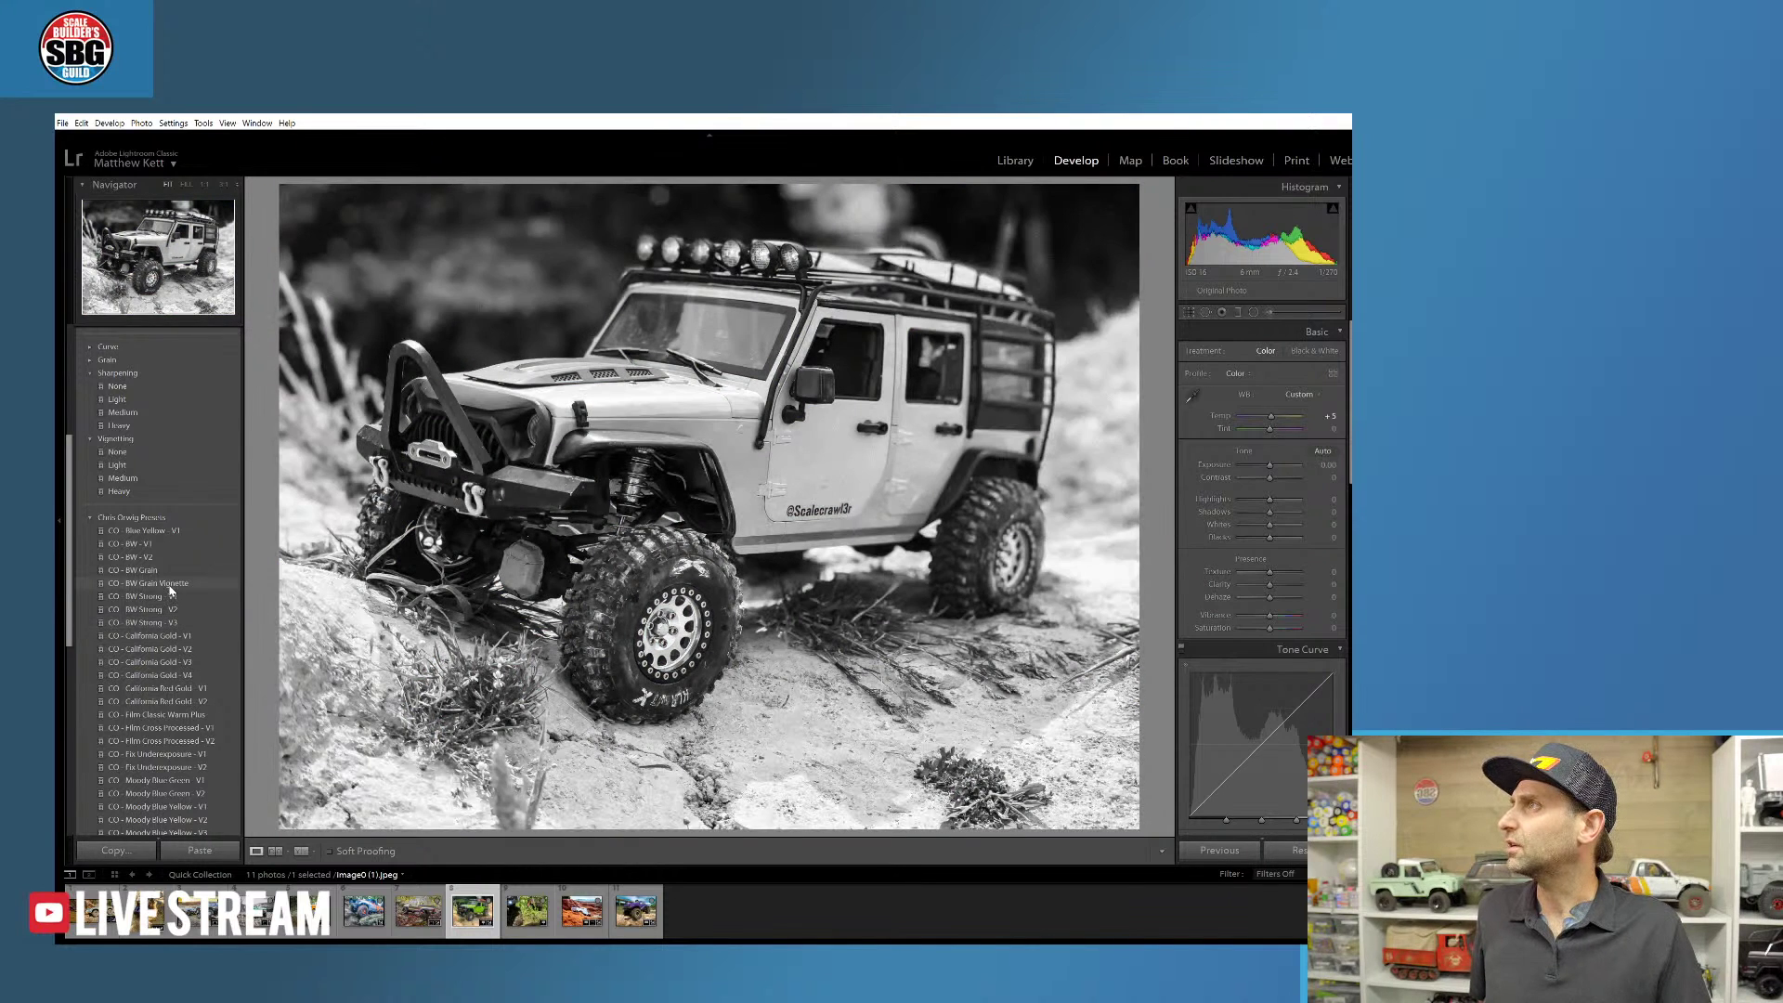
pyautogui.click(184, 691)
pyautogui.click(184, 702)
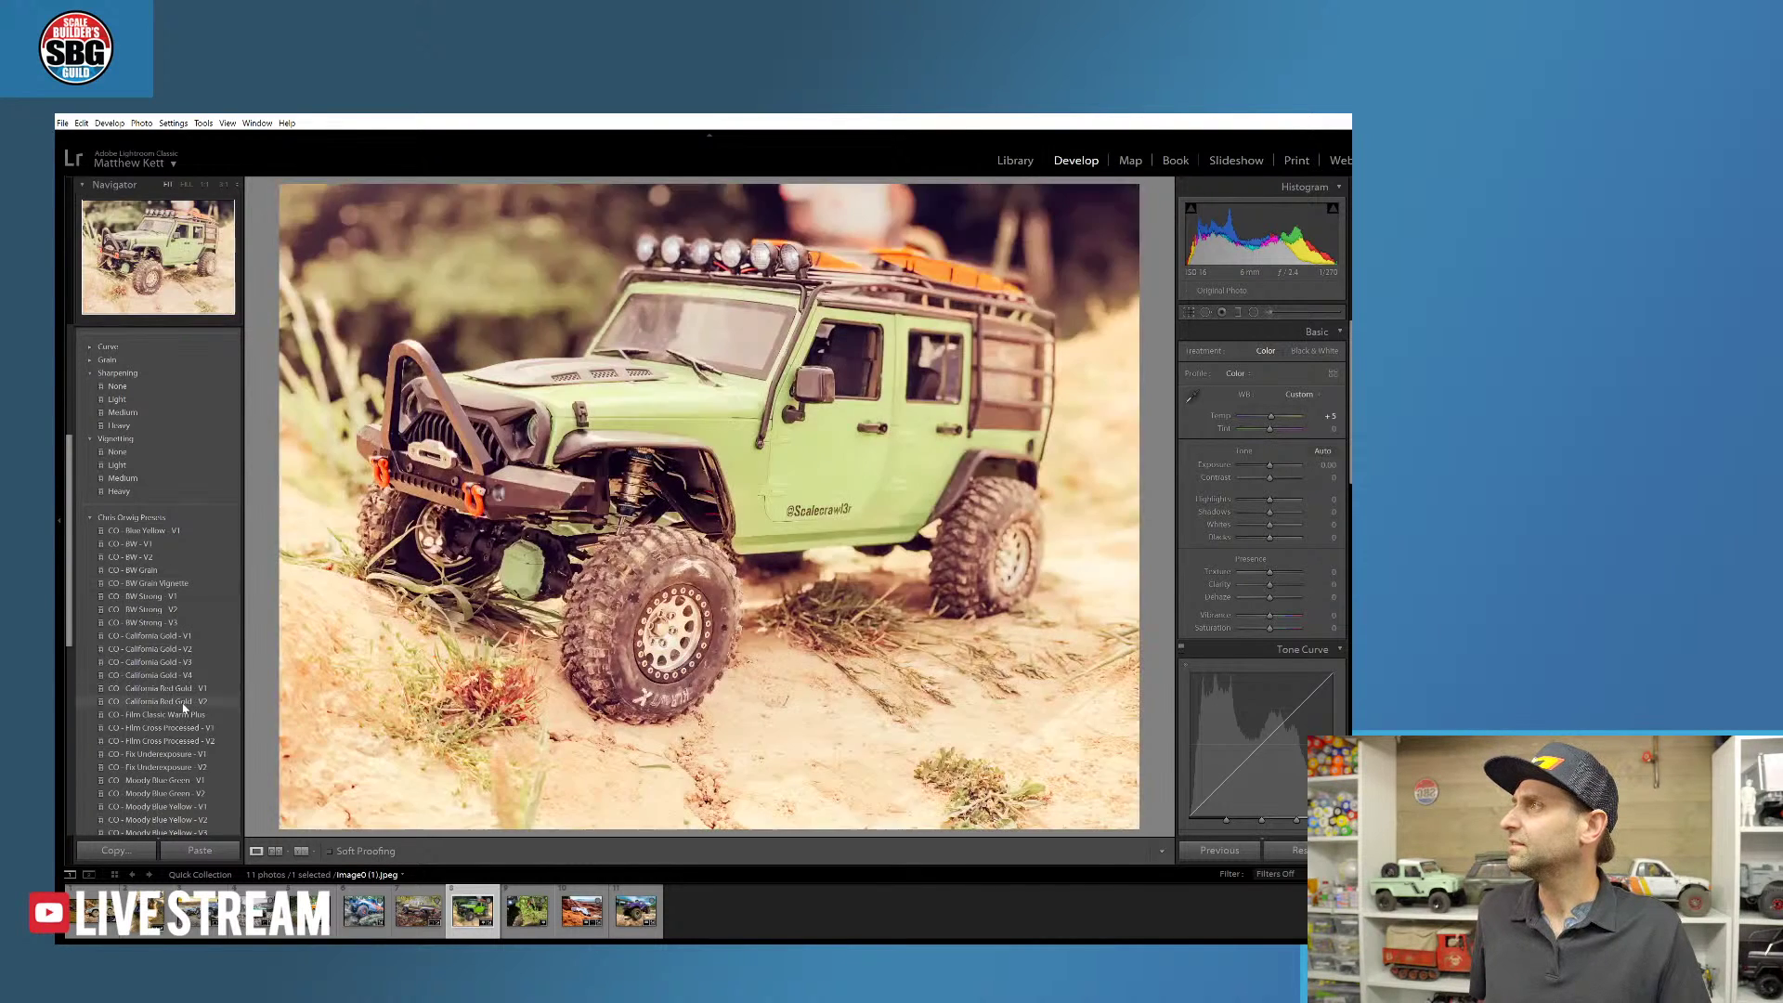
pyautogui.click(185, 716)
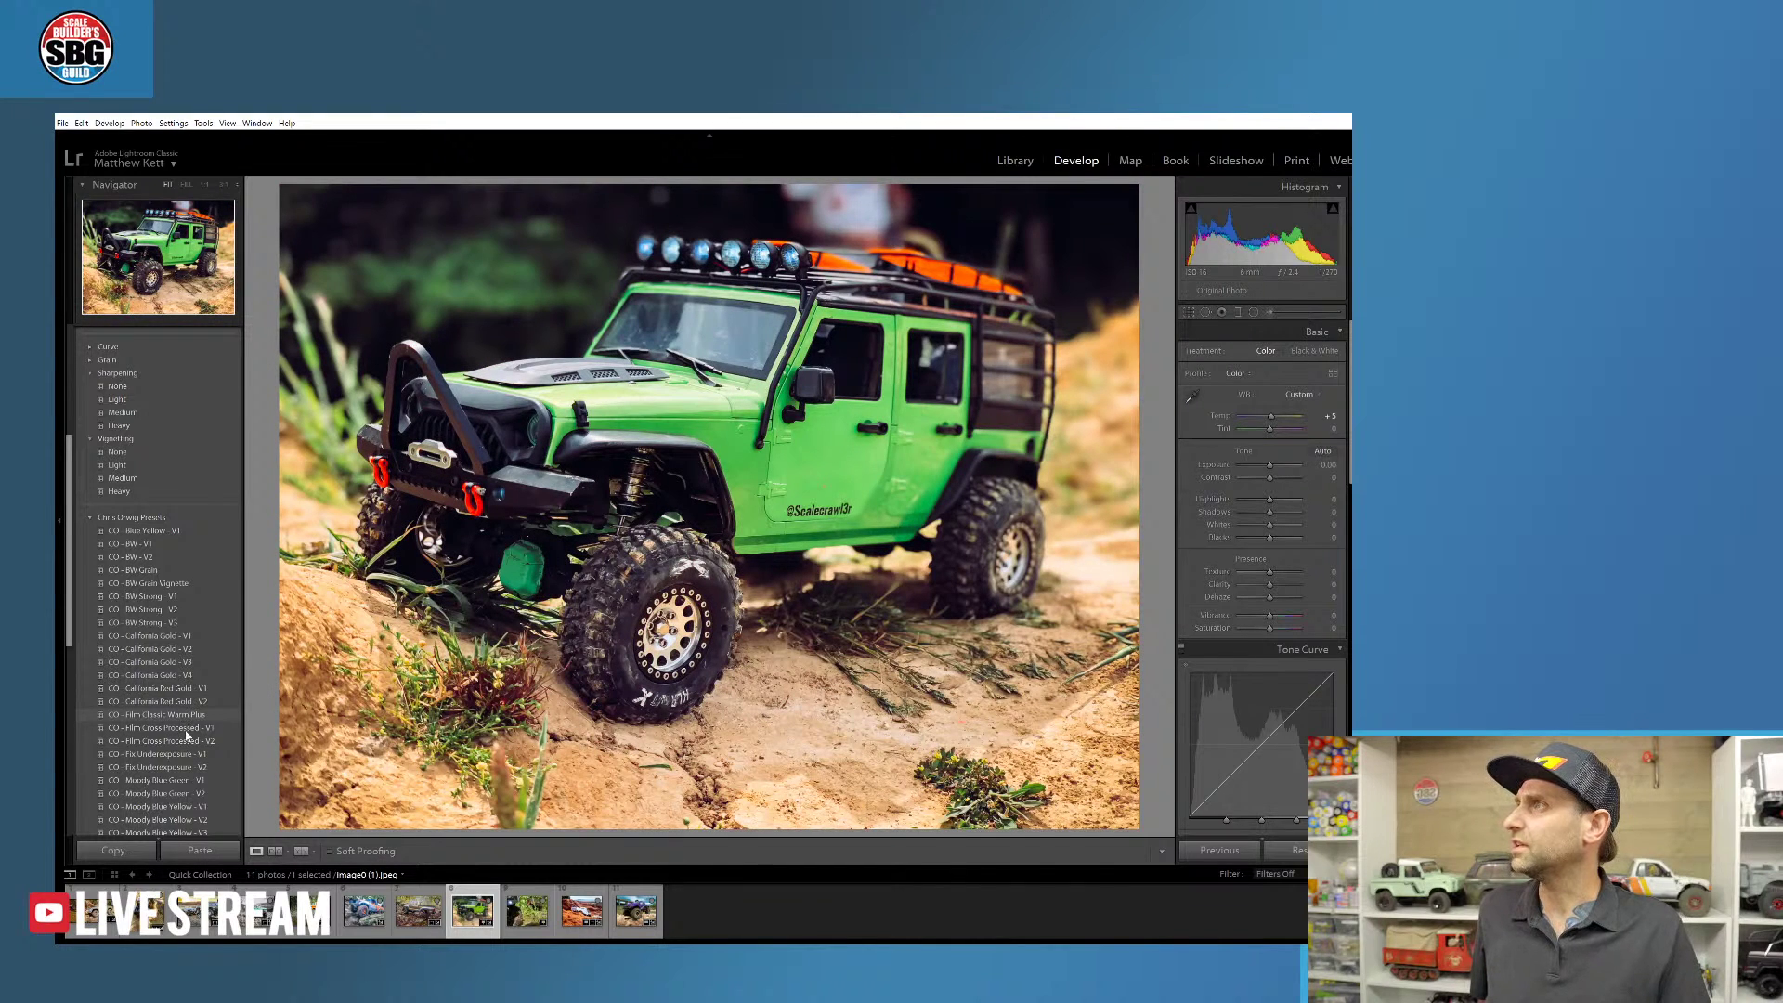
pyautogui.click(185, 753)
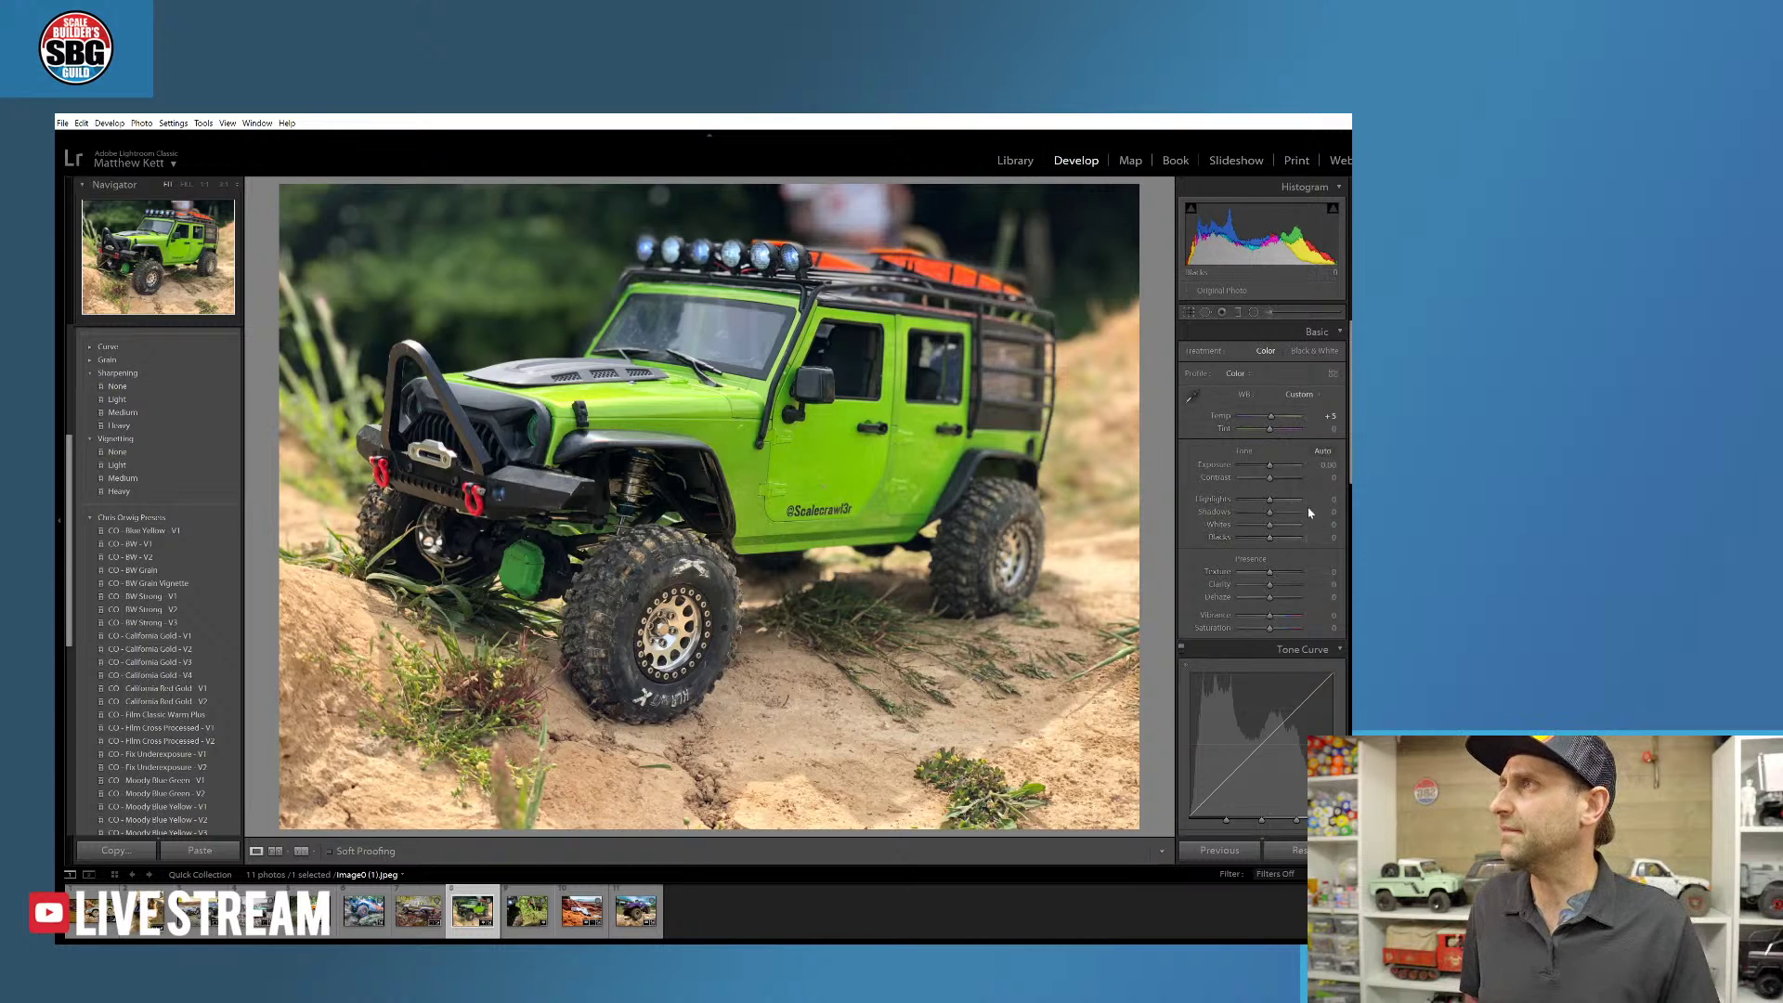
# - Set the Jeep photo's shadows to 64, whites to 18 and blacks to -41
pyautogui.moveTo(1272, 517)
pyautogui.mouseDown()
pyautogui.moveTo(1291, 517)
pyautogui.moveTo(1258, 539)
pyautogui.mouseUp()
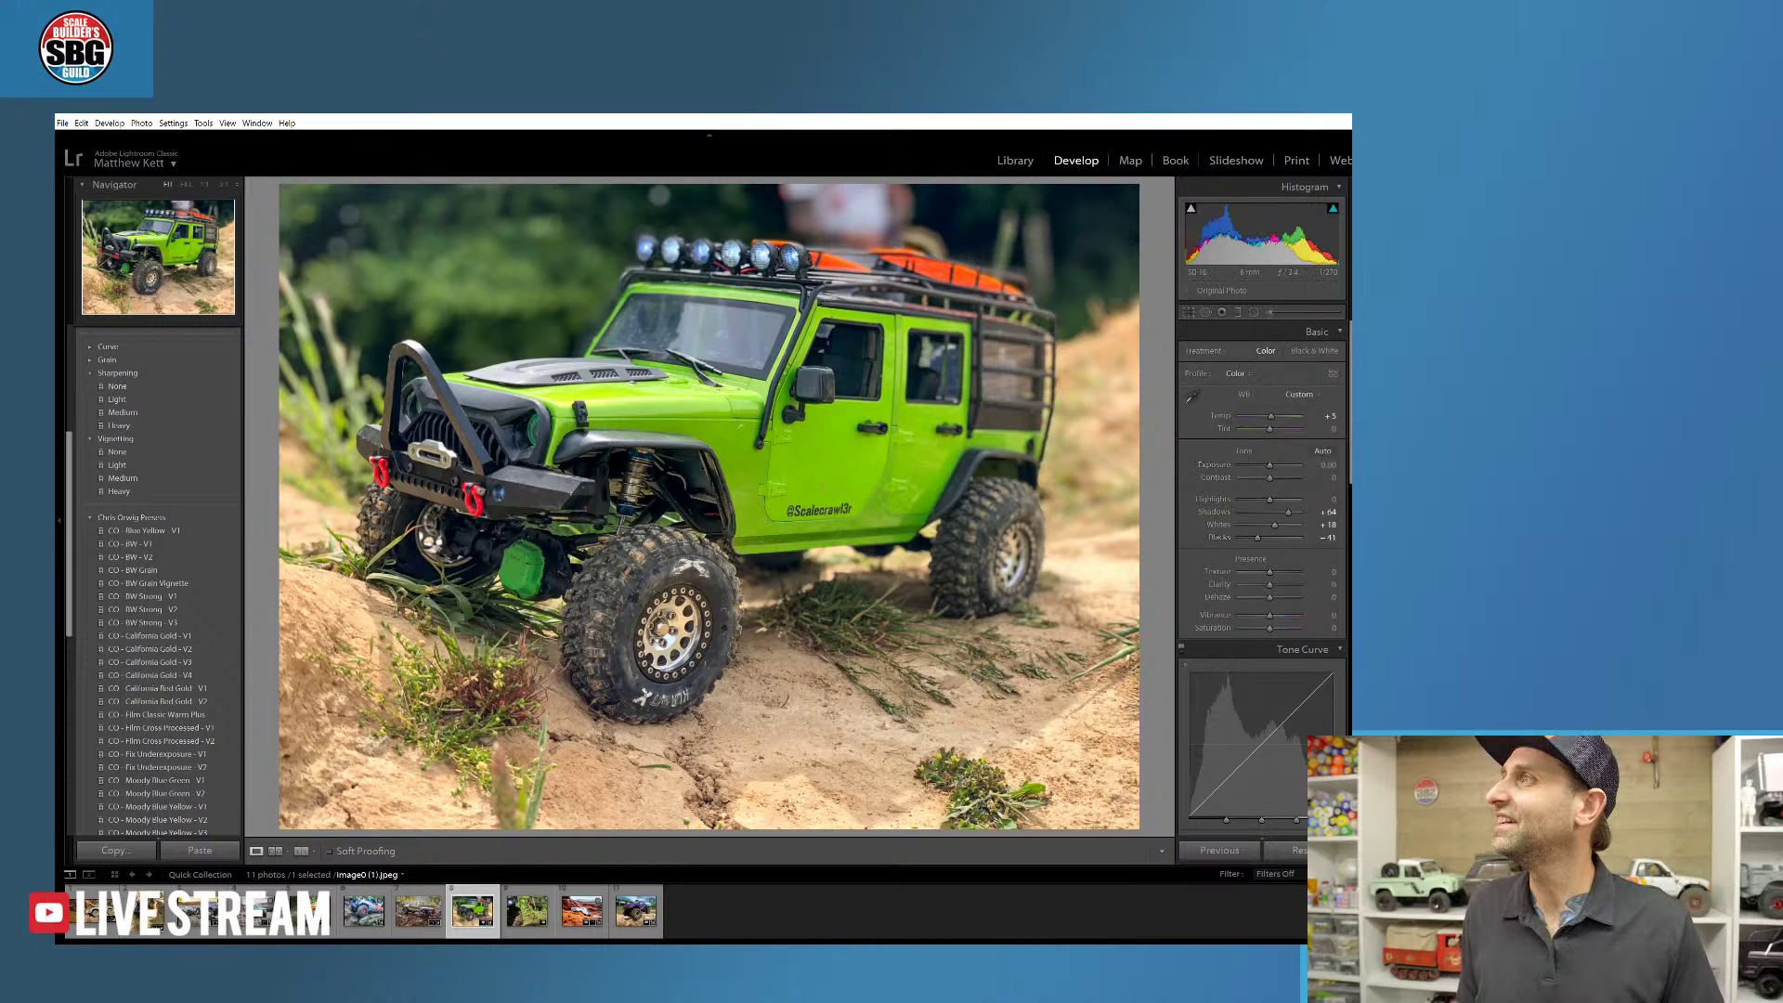
# - Add a graduated filter over the sandy foreground with saturation 0, temperature 26, exposure -0.57 and texture 29
pyautogui.click(1237, 312)
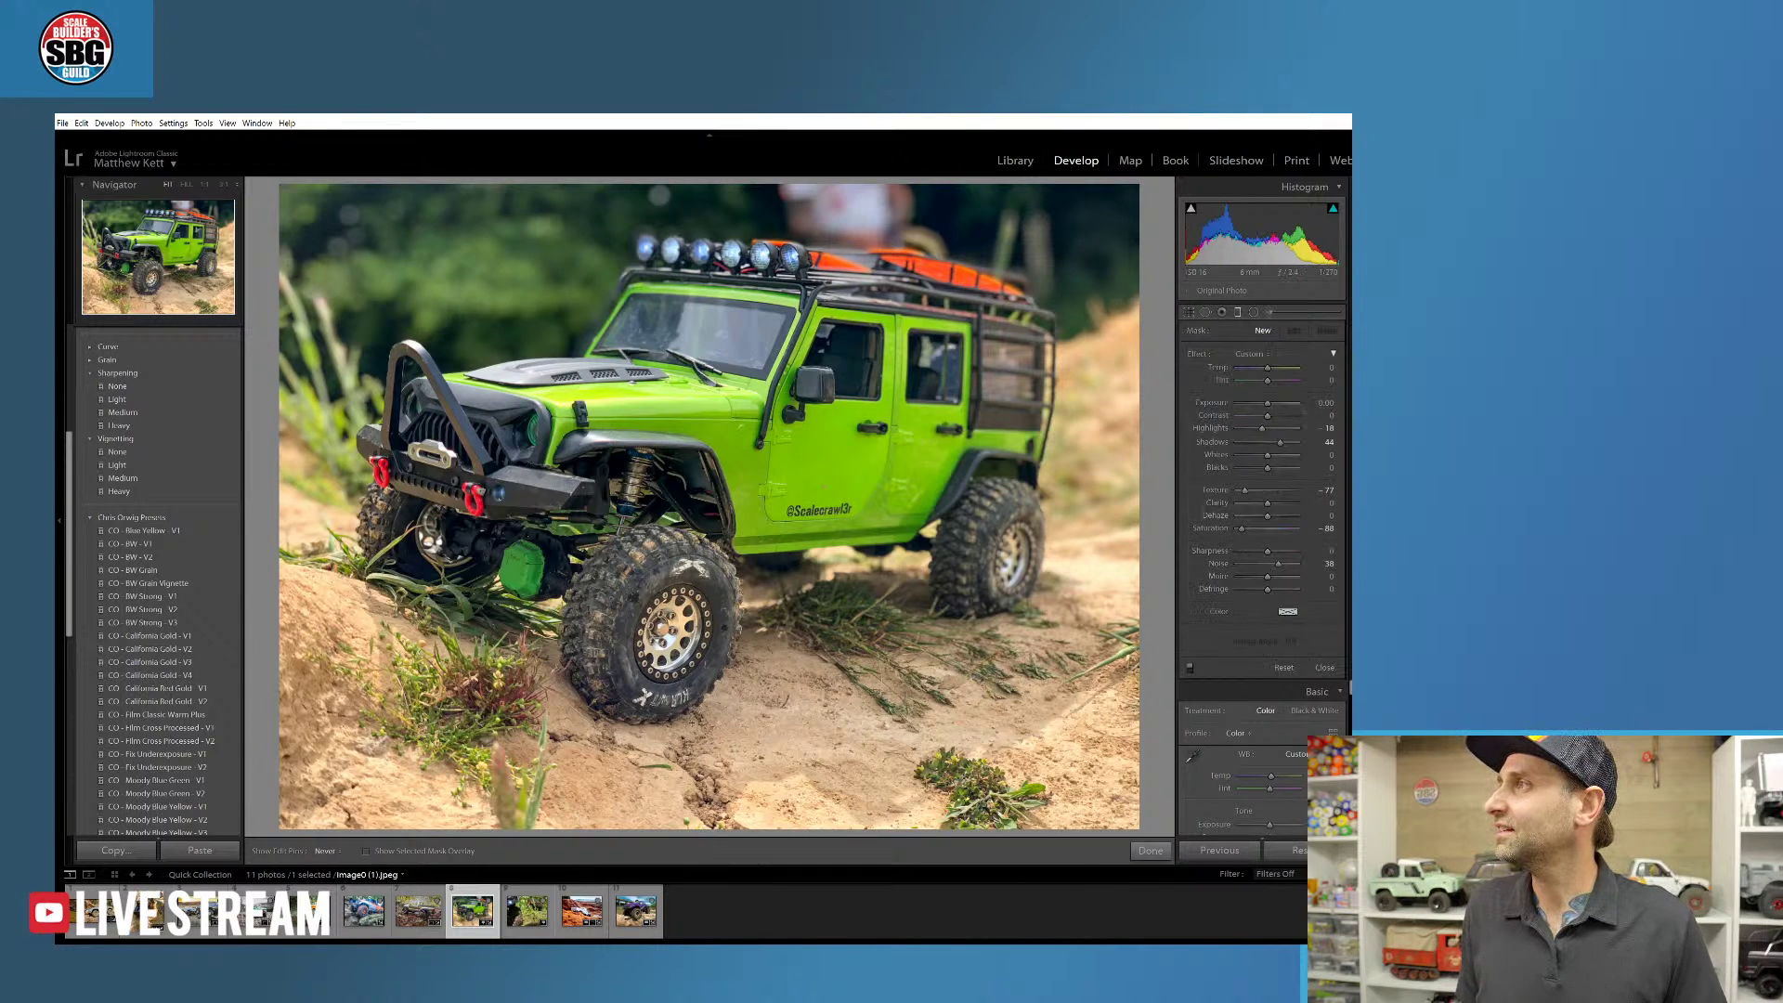
pyautogui.moveTo(703, 820); pyautogui.dragTo(689, 712)
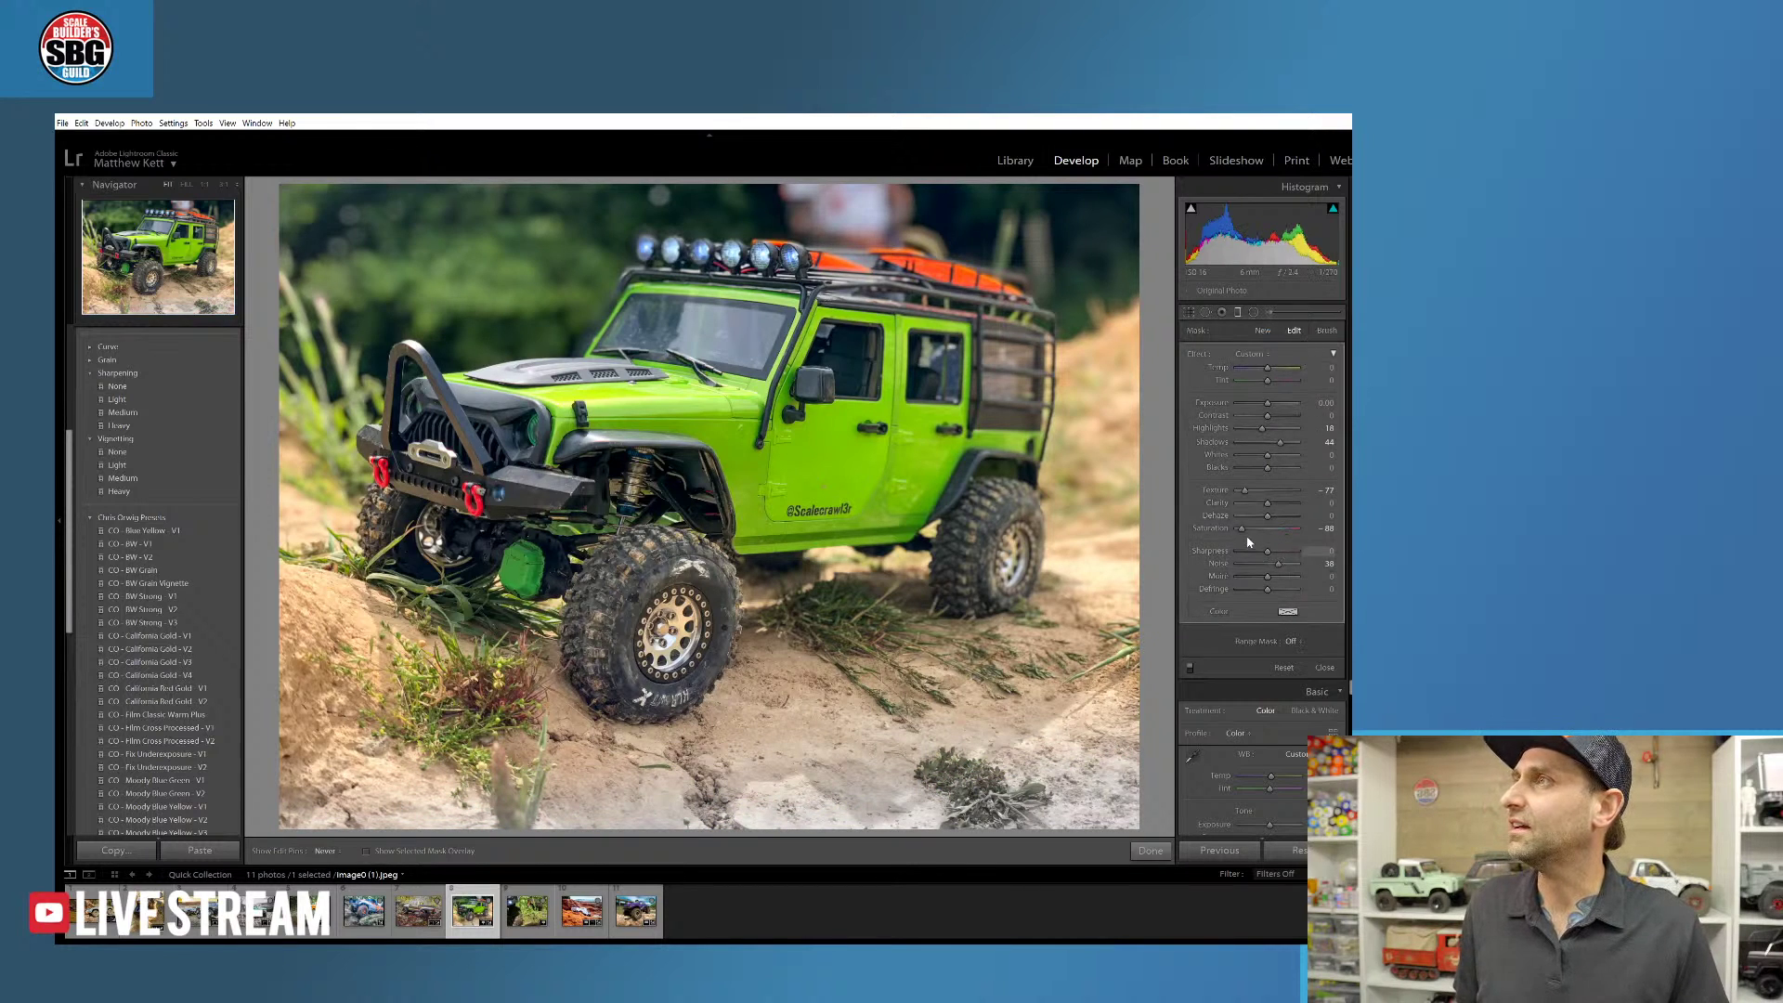
pyautogui.moveTo(1242, 529); pyautogui.dragTo(1269, 529)
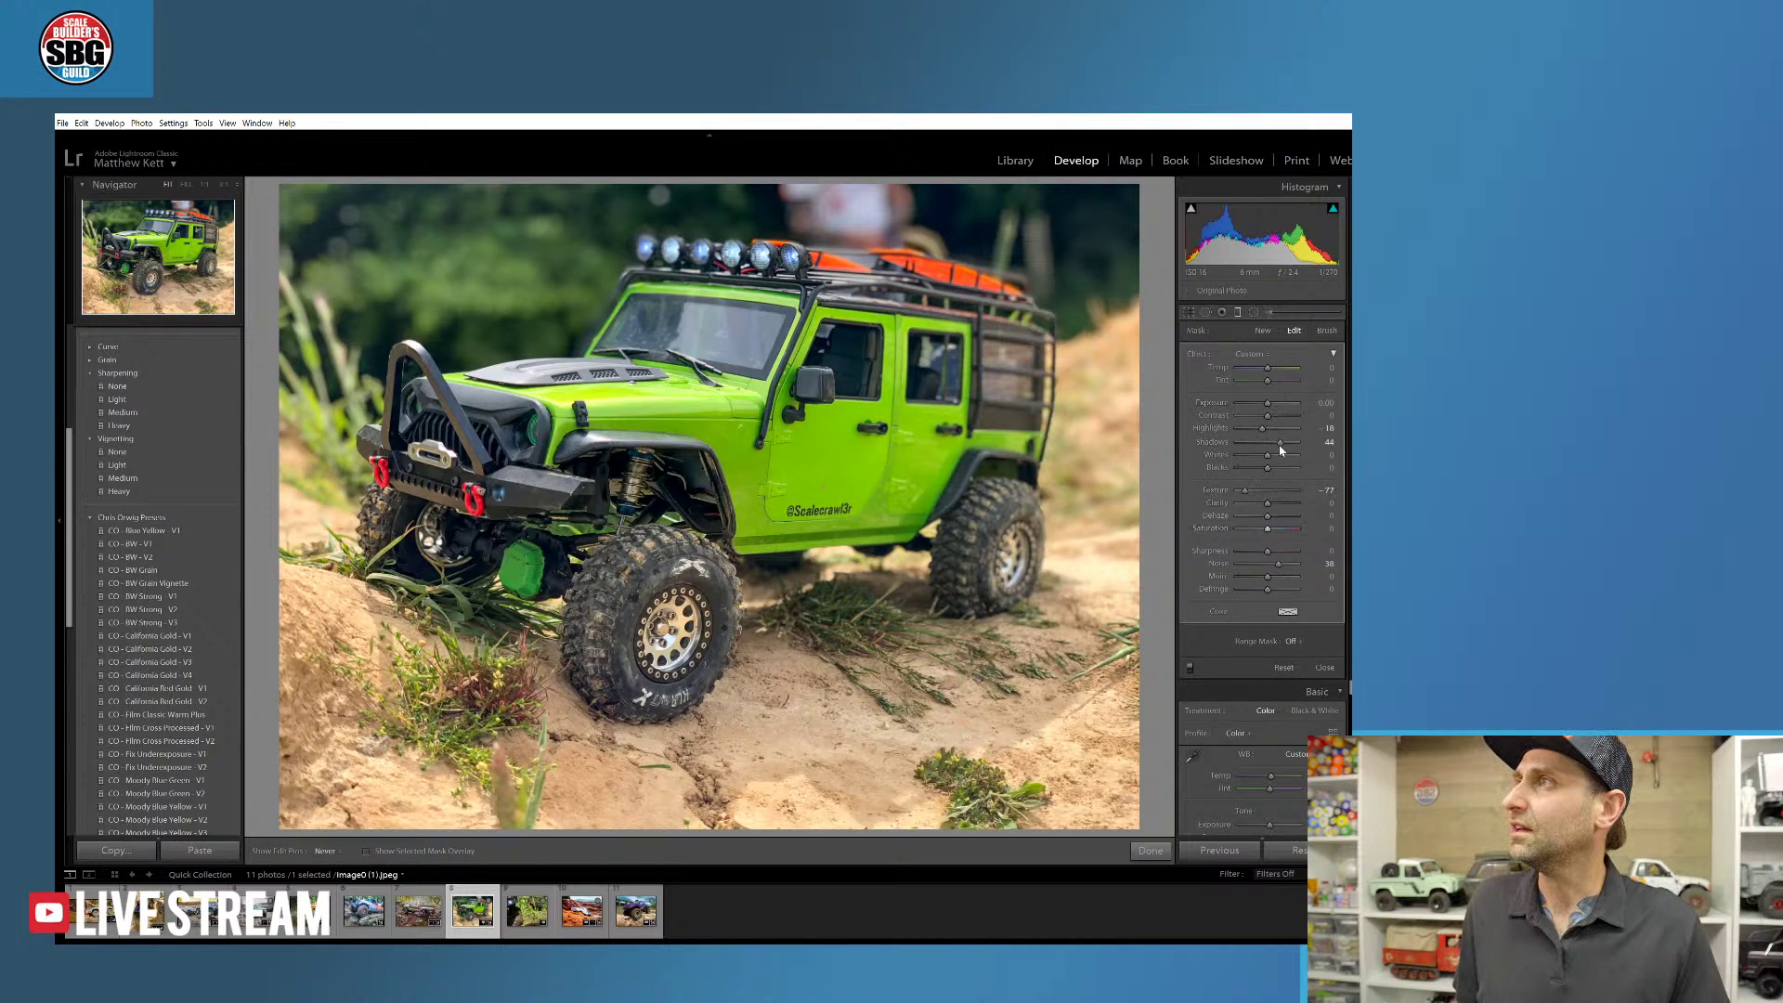
pyautogui.moveTo(1267, 368); pyautogui.dragTo(1266, 403)
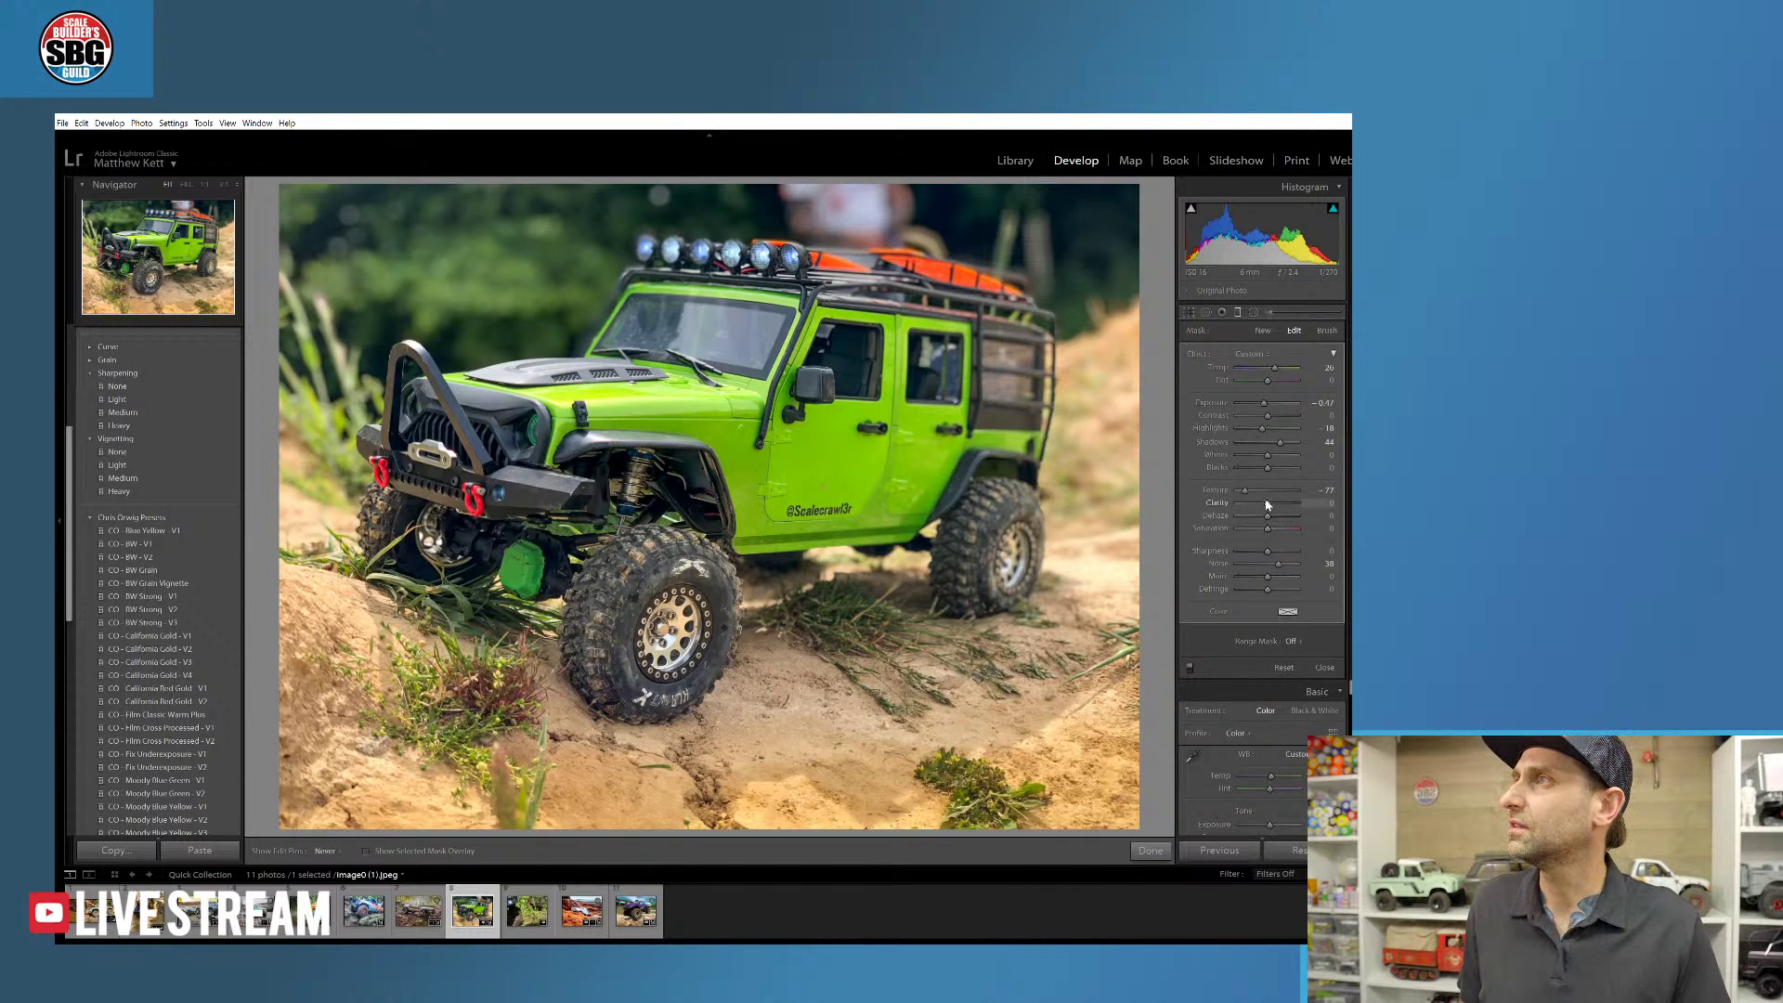
pyautogui.moveTo(1252, 492); pyautogui.dragTo(1280, 492)
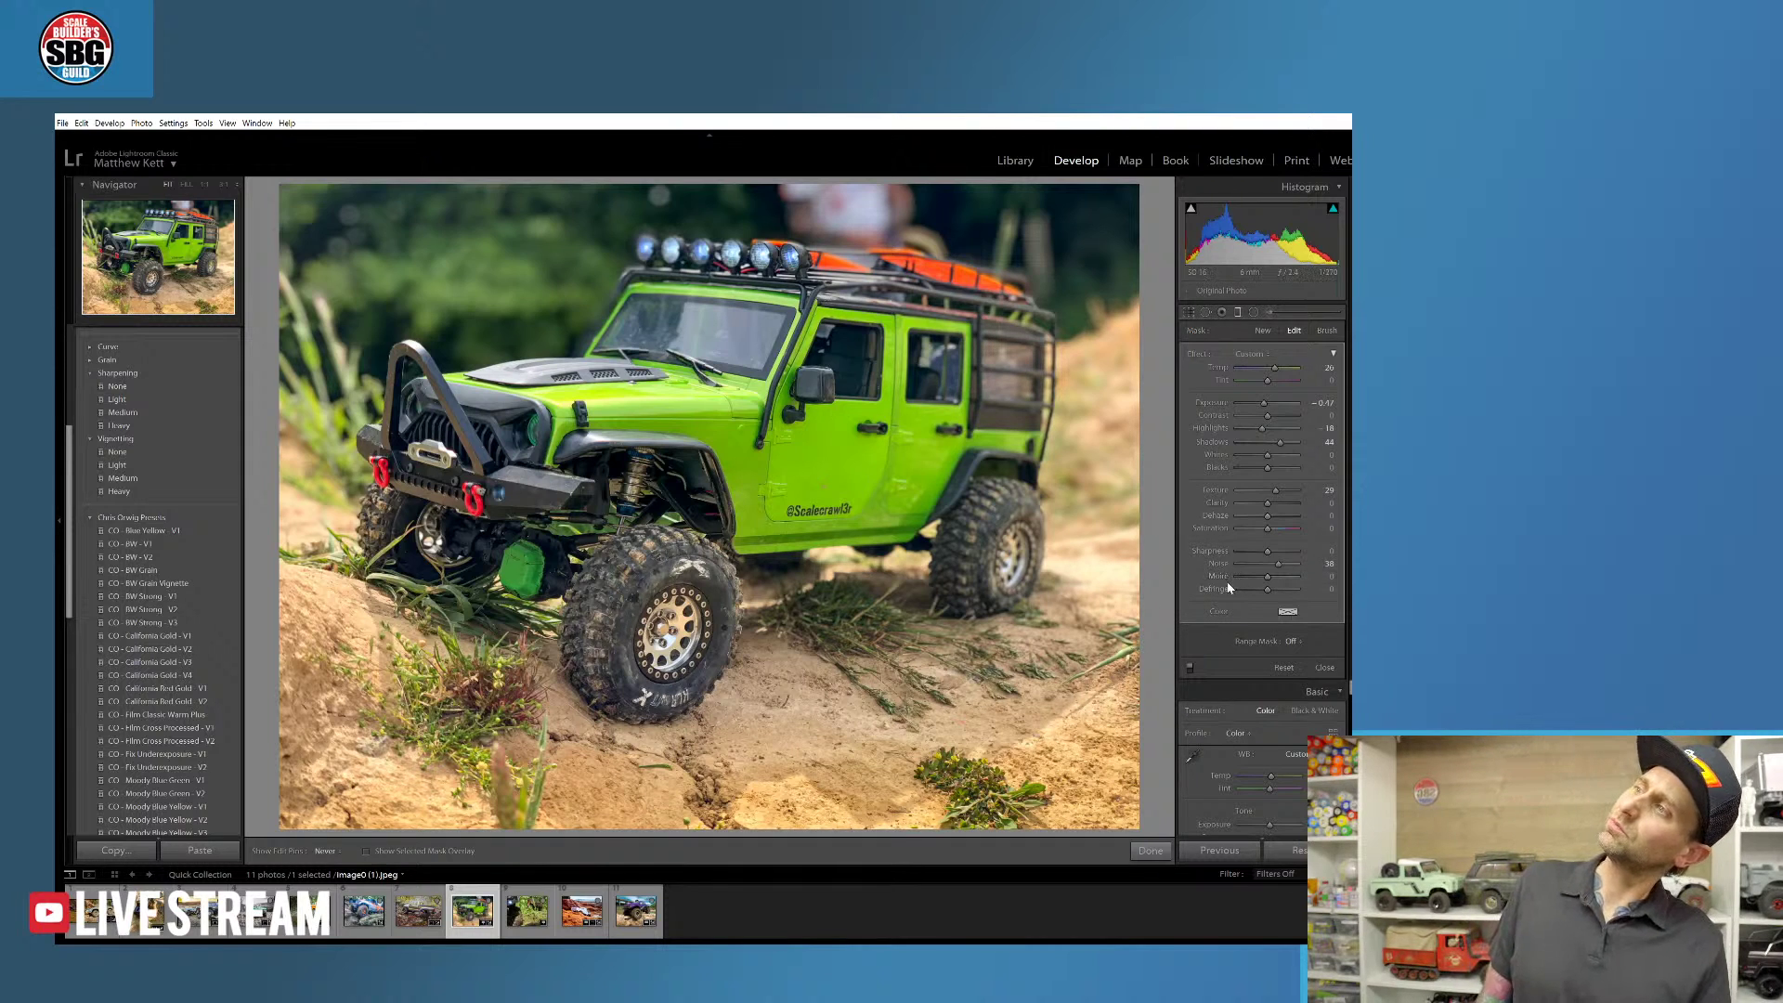
# - Apply the user preset 11 Popper to the Jeep photo
pyautogui.scroll(-1, 185, 419)
pyautogui.scroll(1, 224, 420)
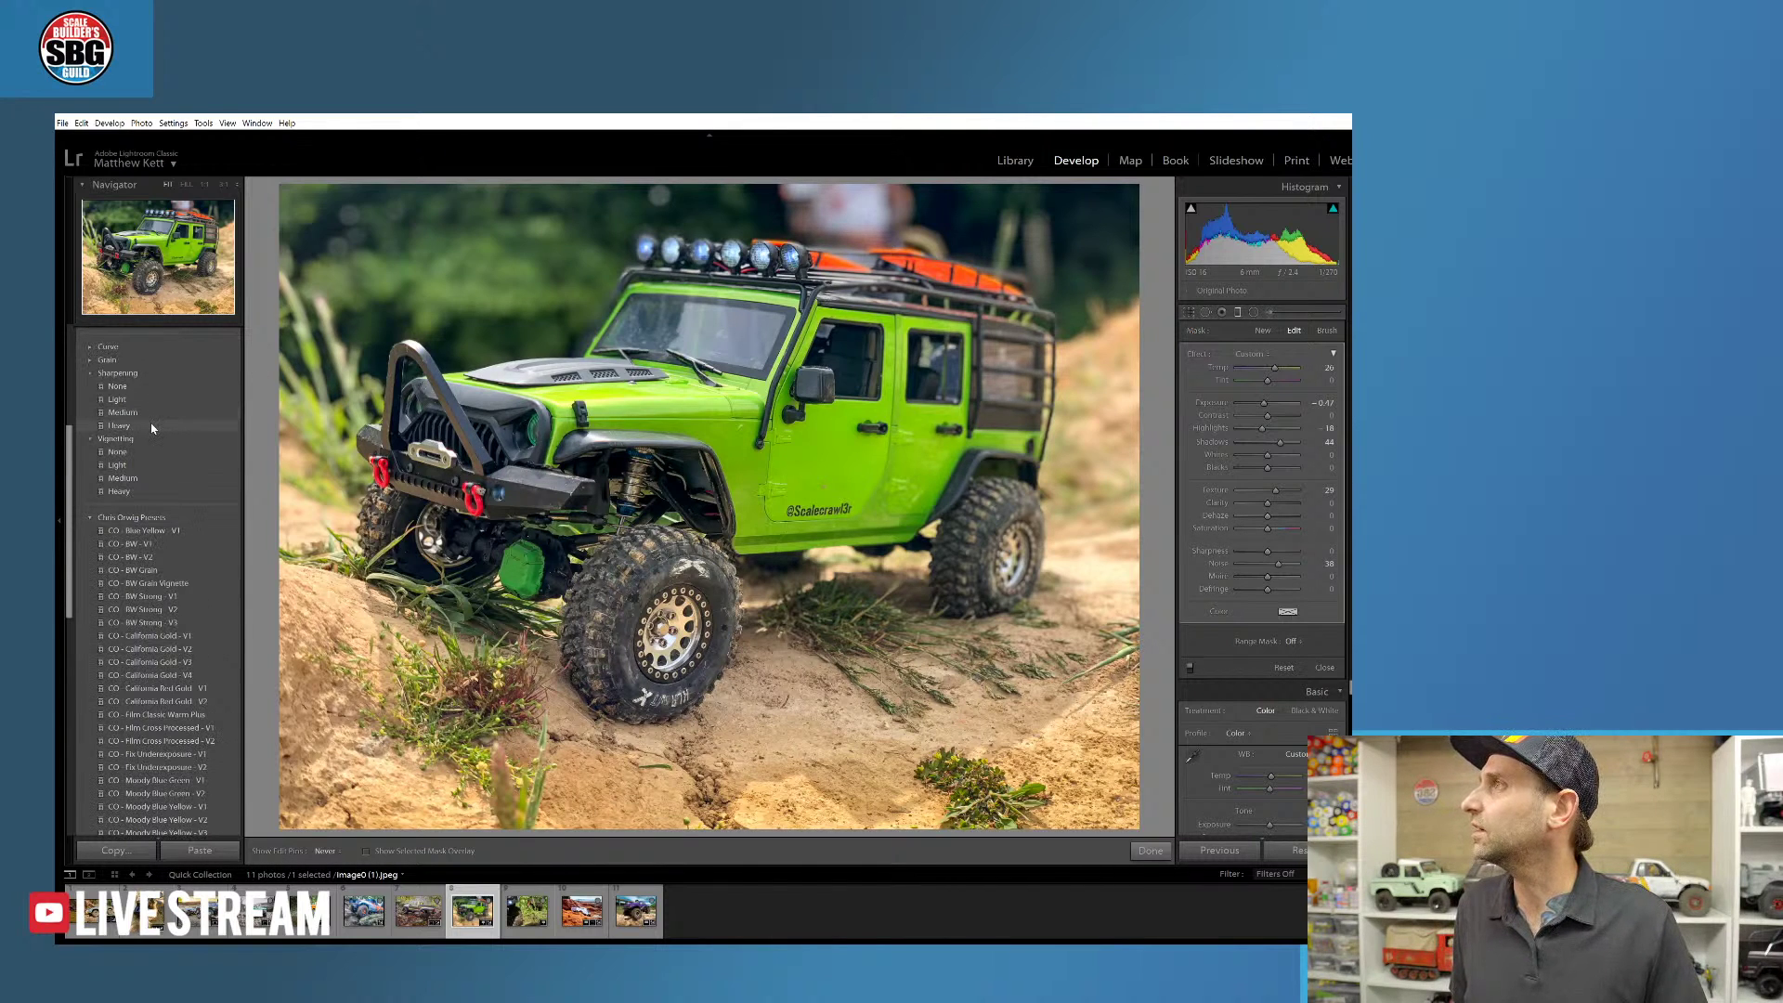
pyautogui.scroll(3, 220, 450)
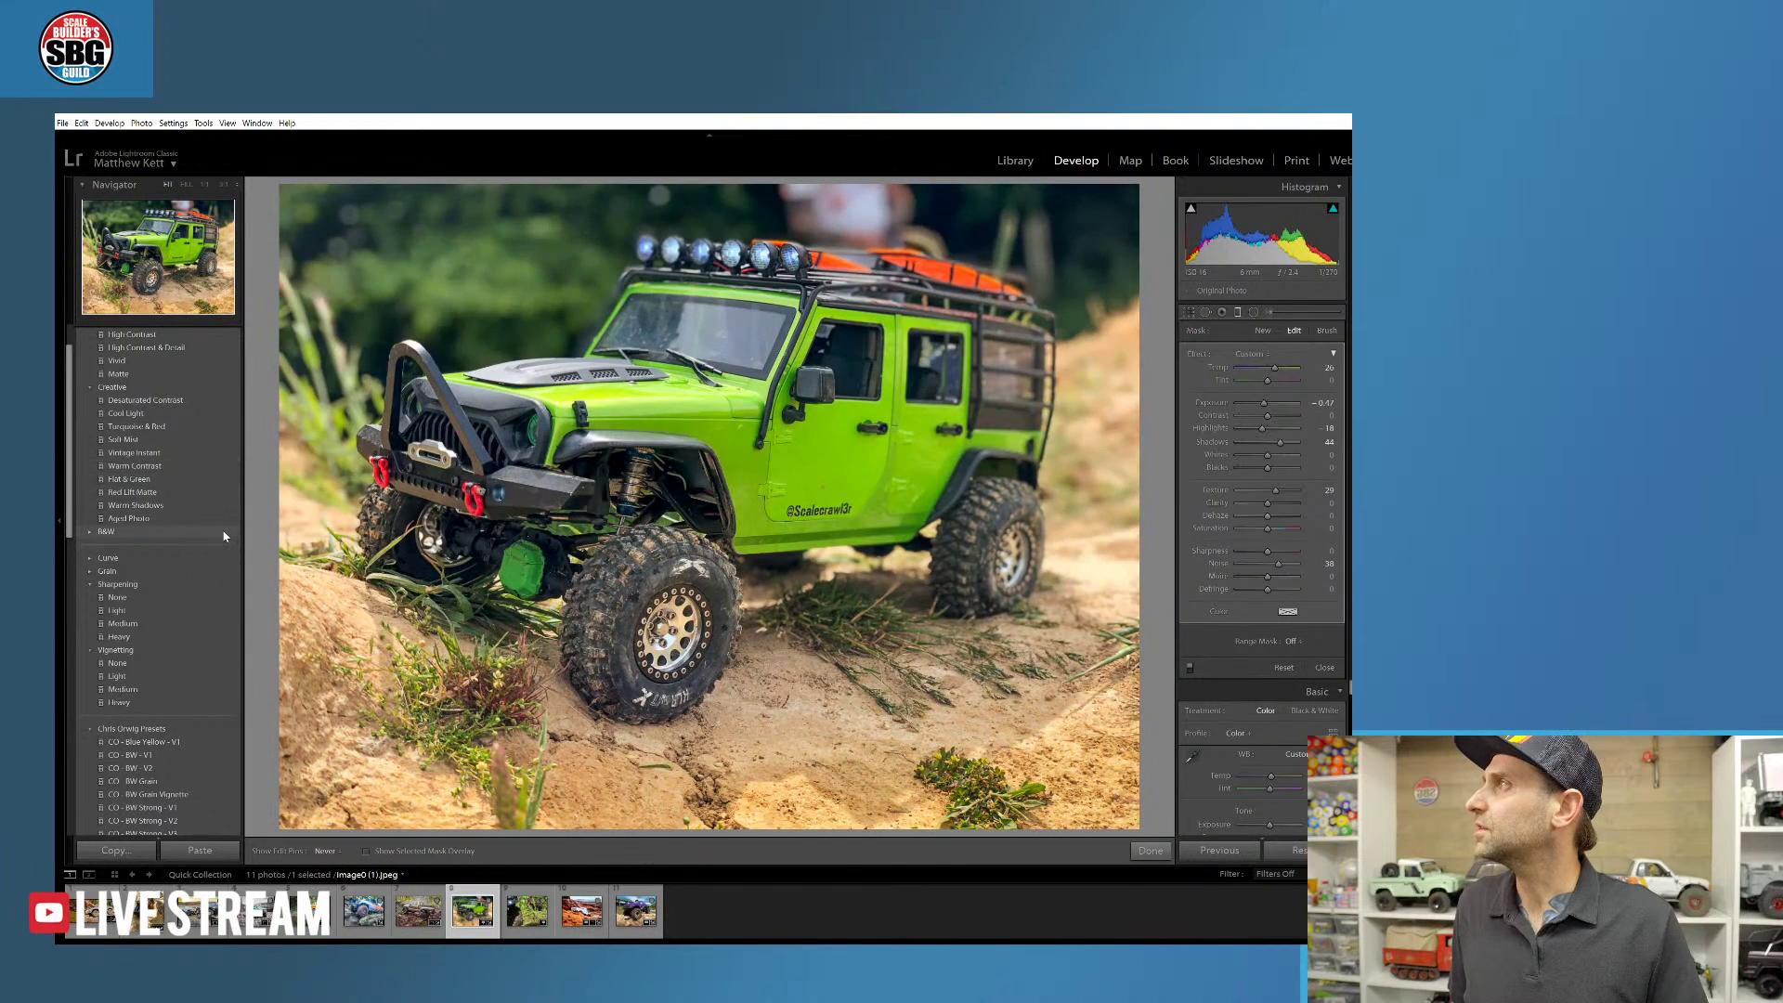
pyautogui.scroll(-5, 222, 537)
pyautogui.scroll(-5, 232, 520)
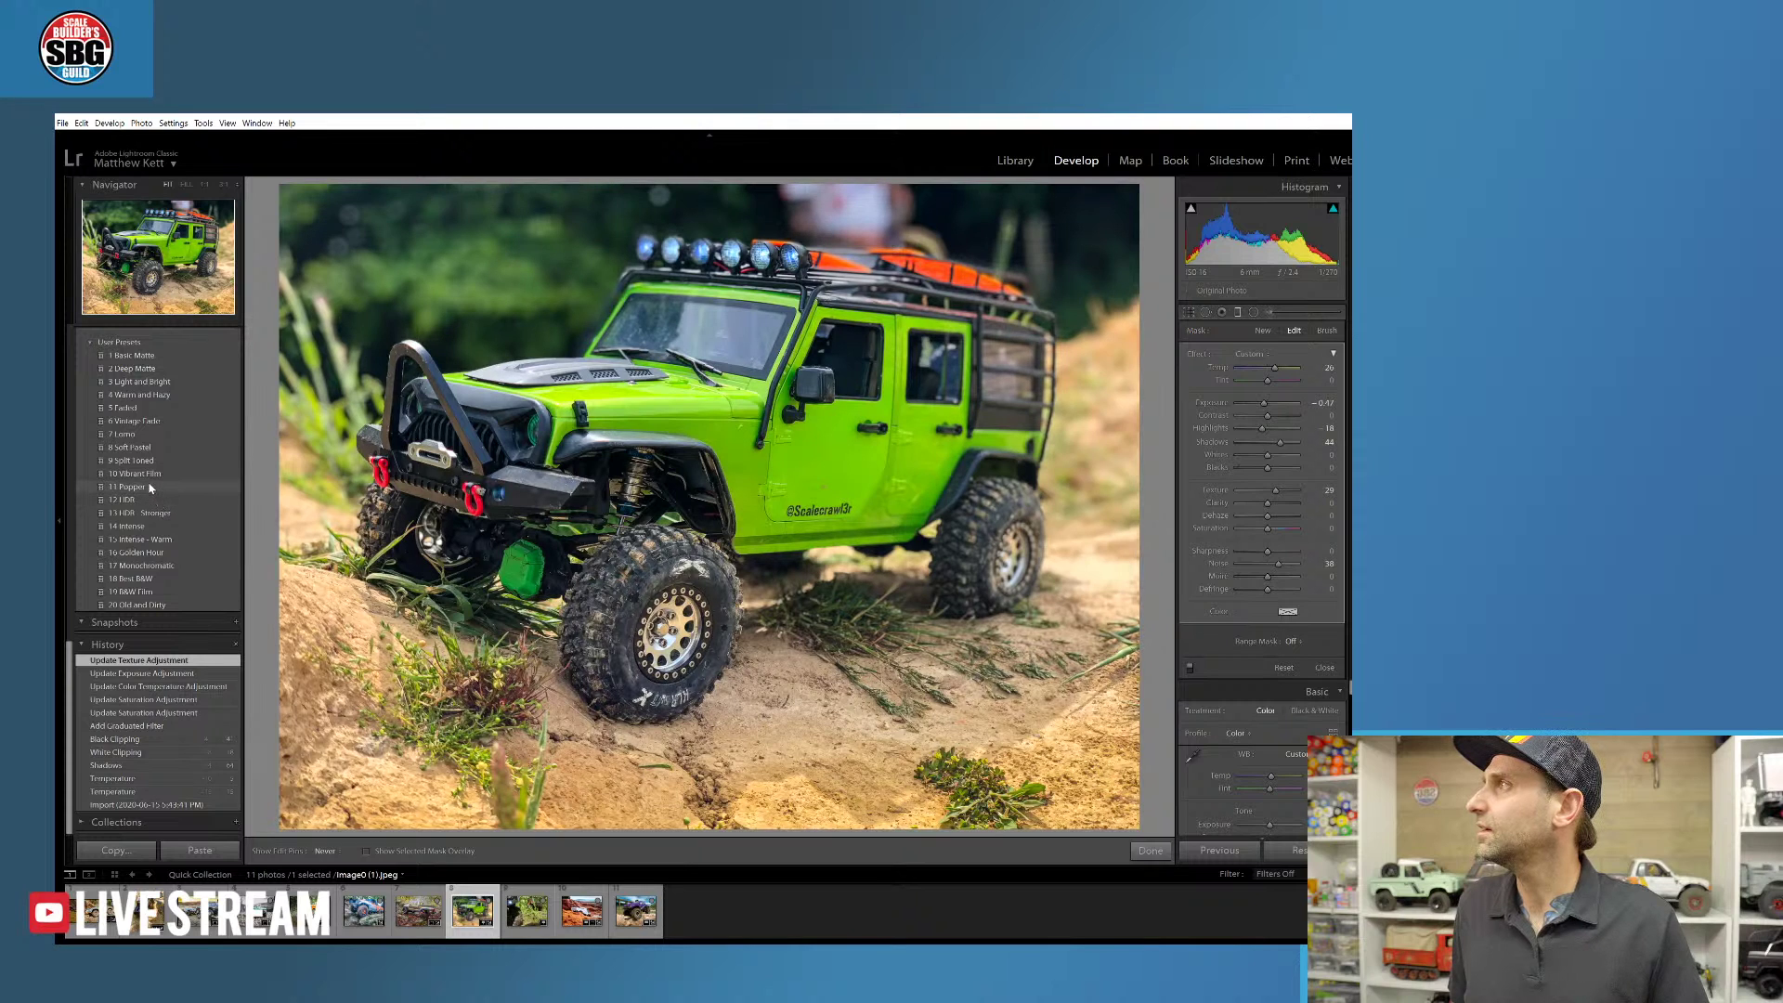
pyautogui.click(148, 488)
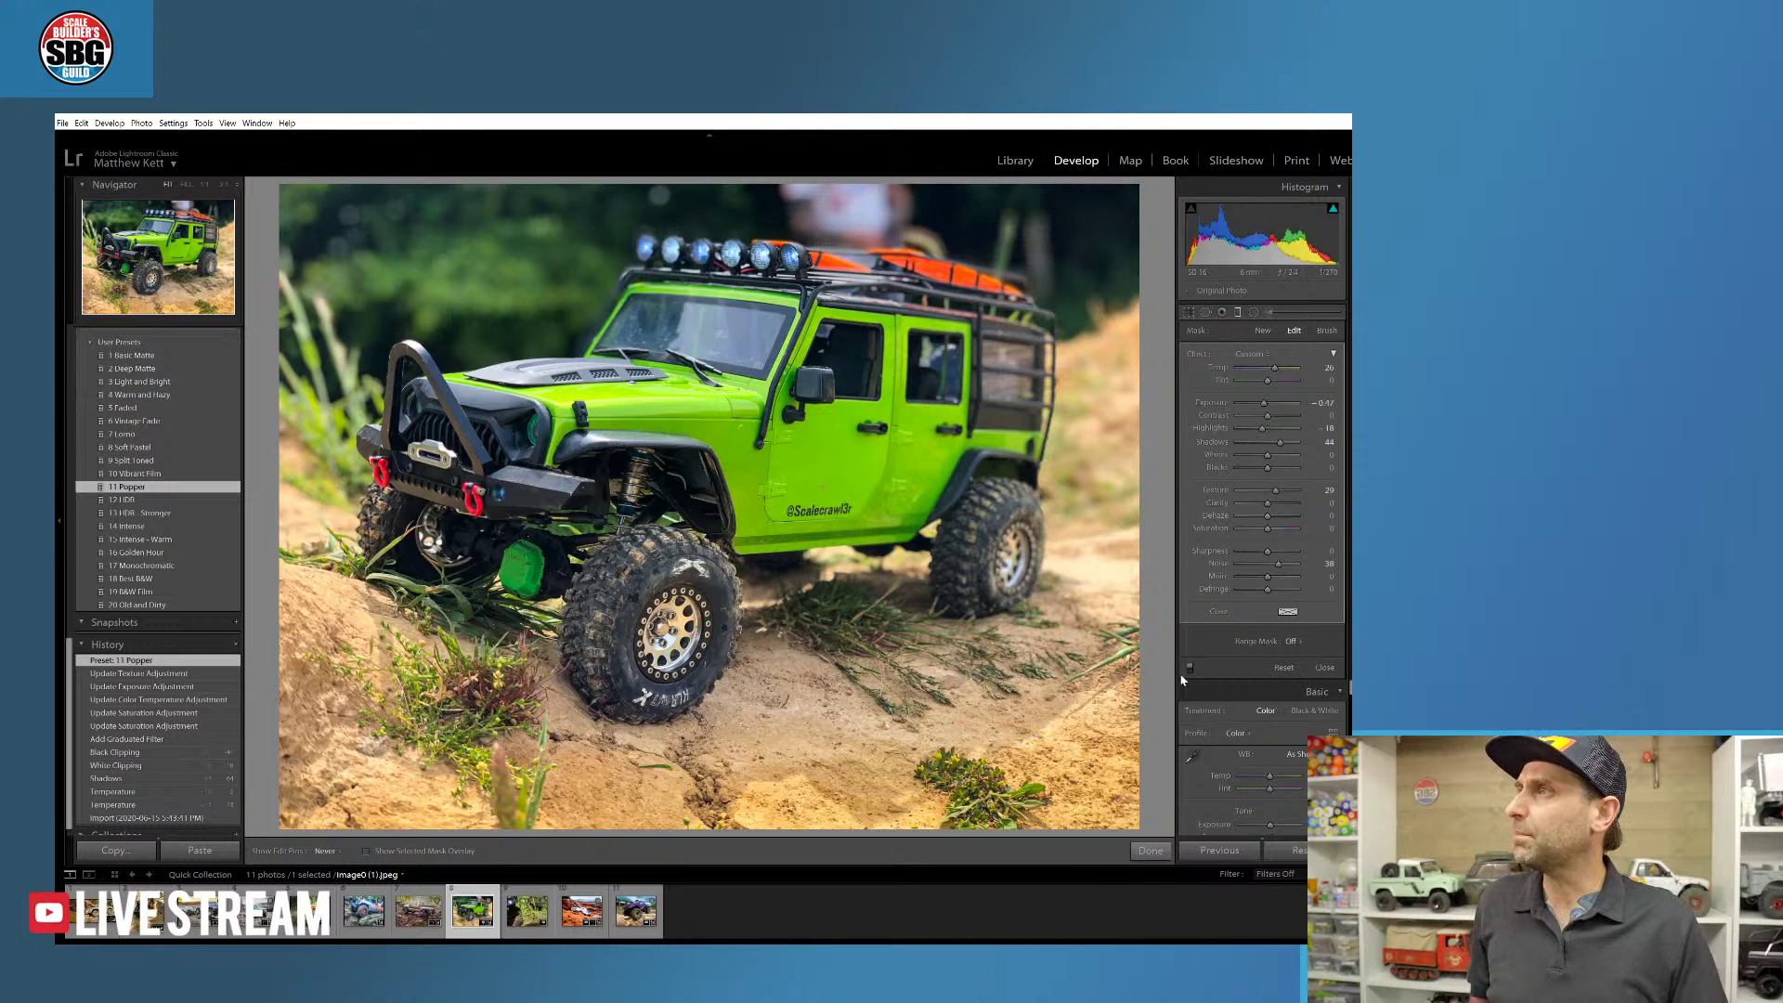
pyautogui.scroll(-1, 1207, 687)
pyautogui.scroll(1, 1210, 688)
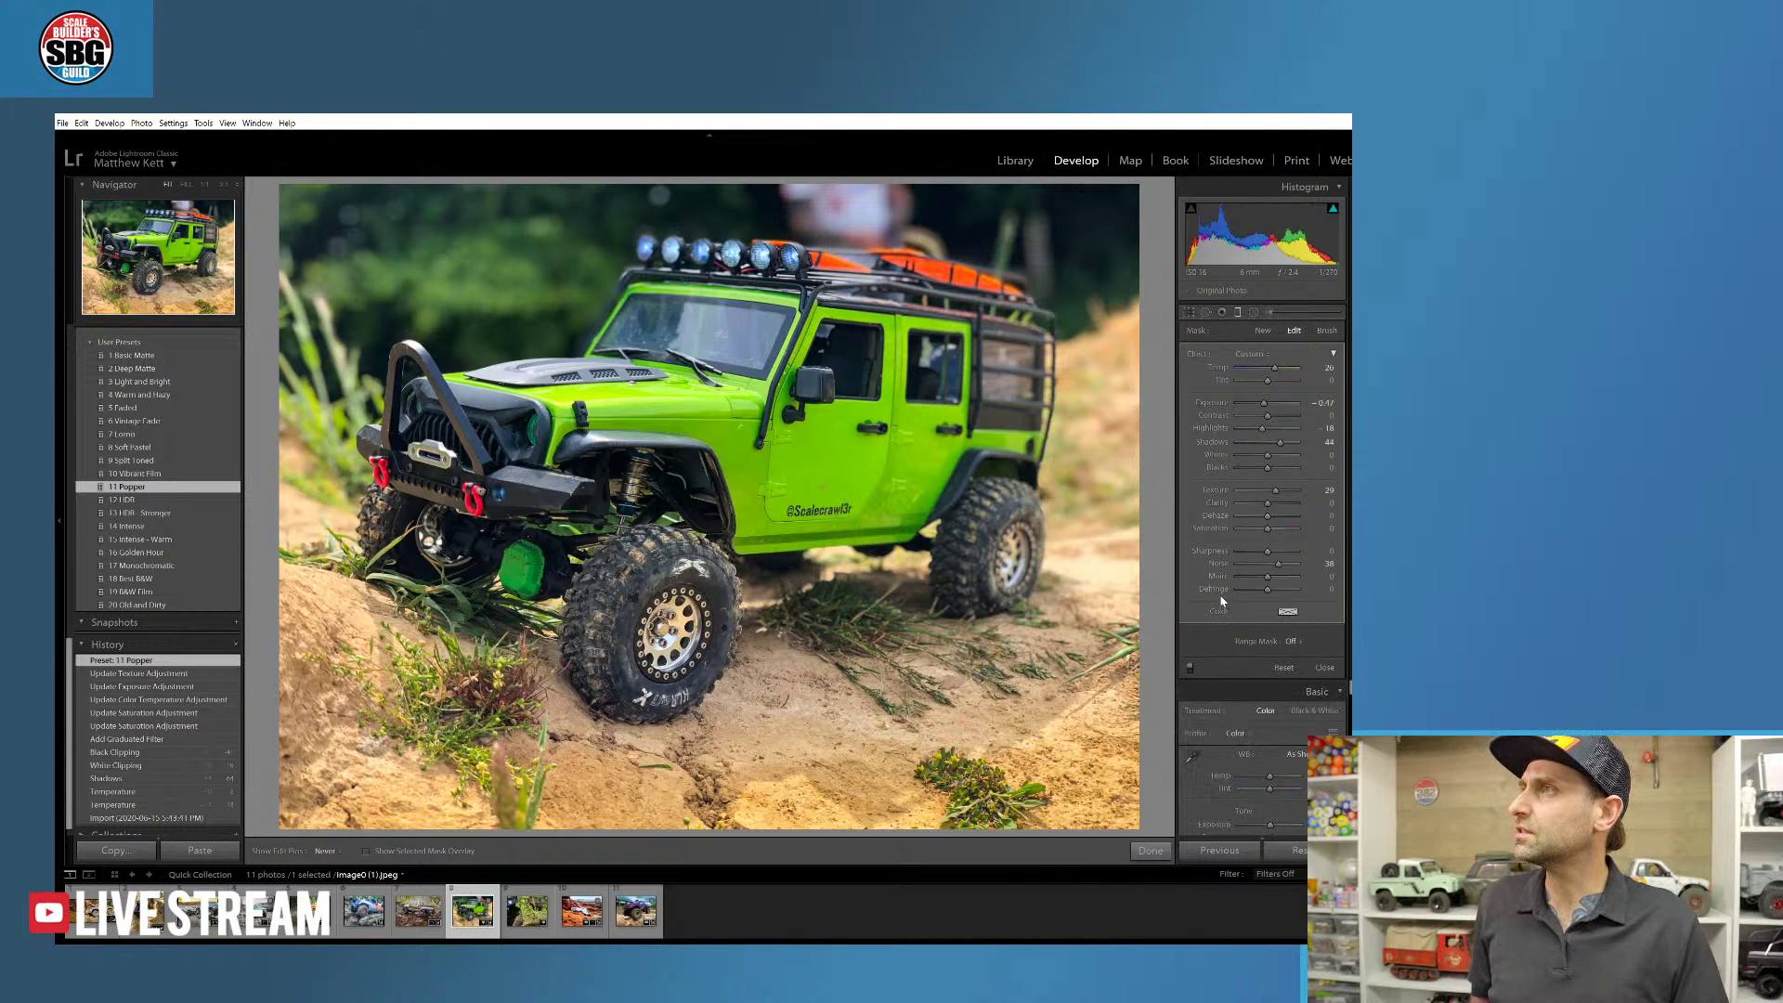
pyautogui.click(1348, 692)
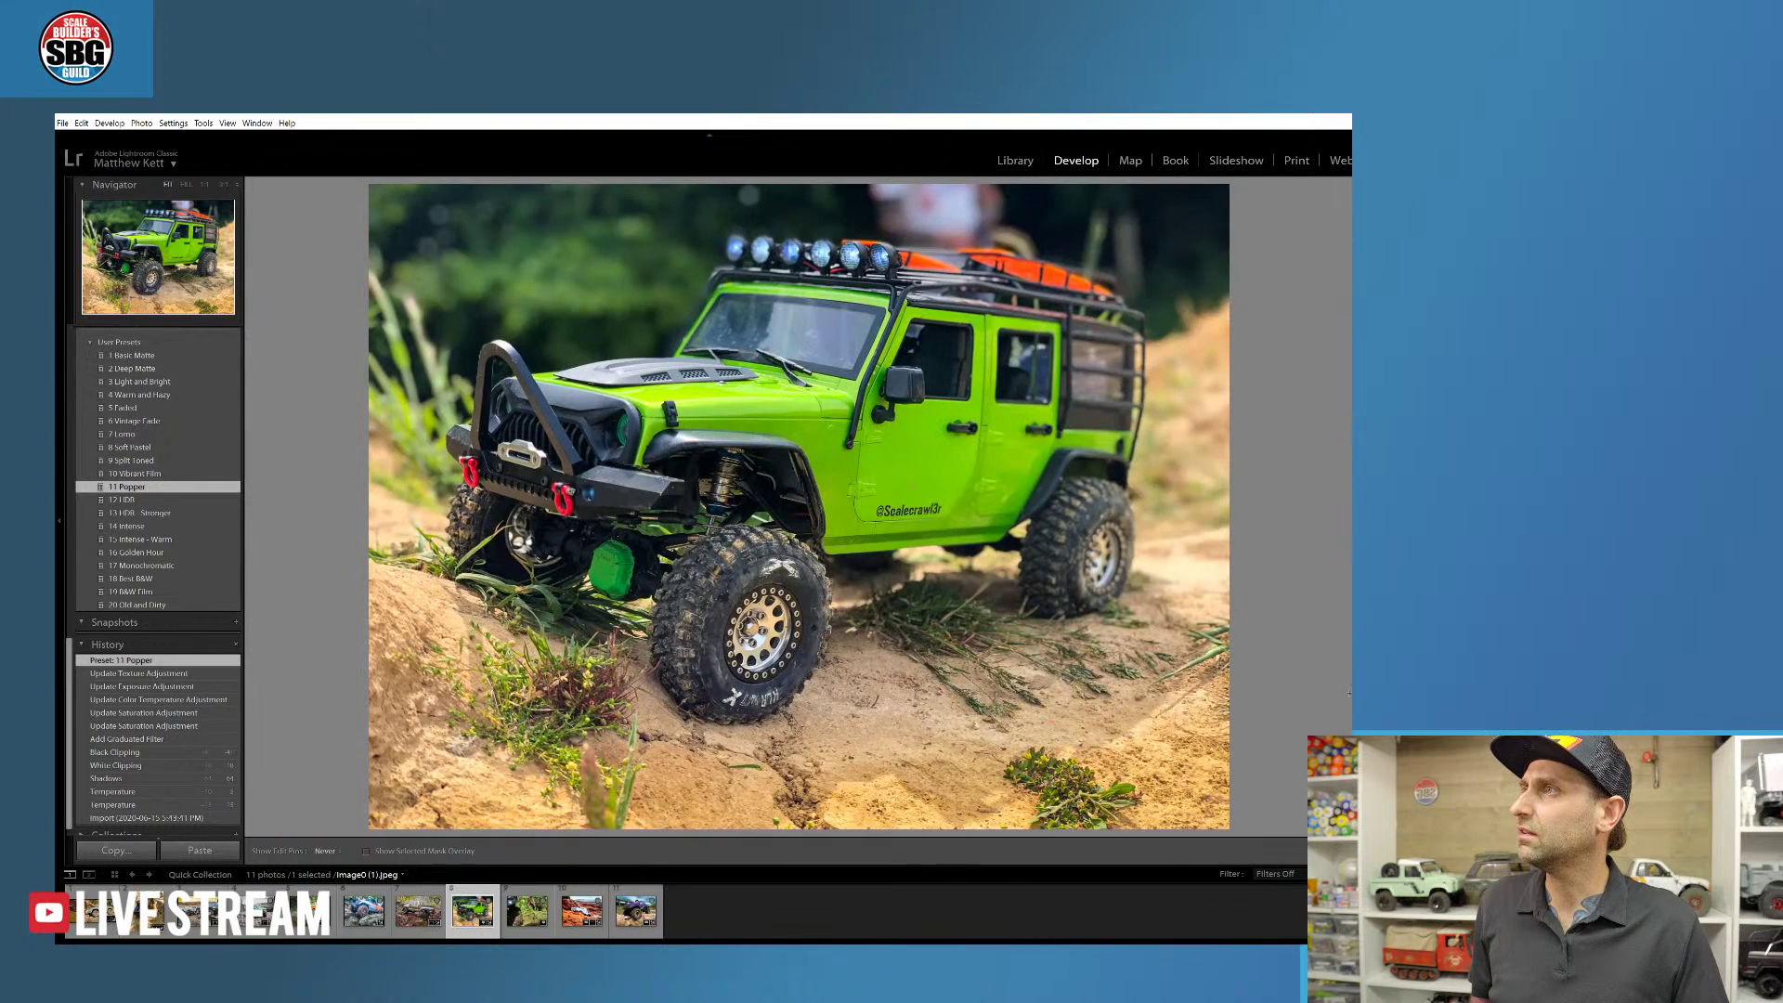
pyautogui.click(1348, 691)
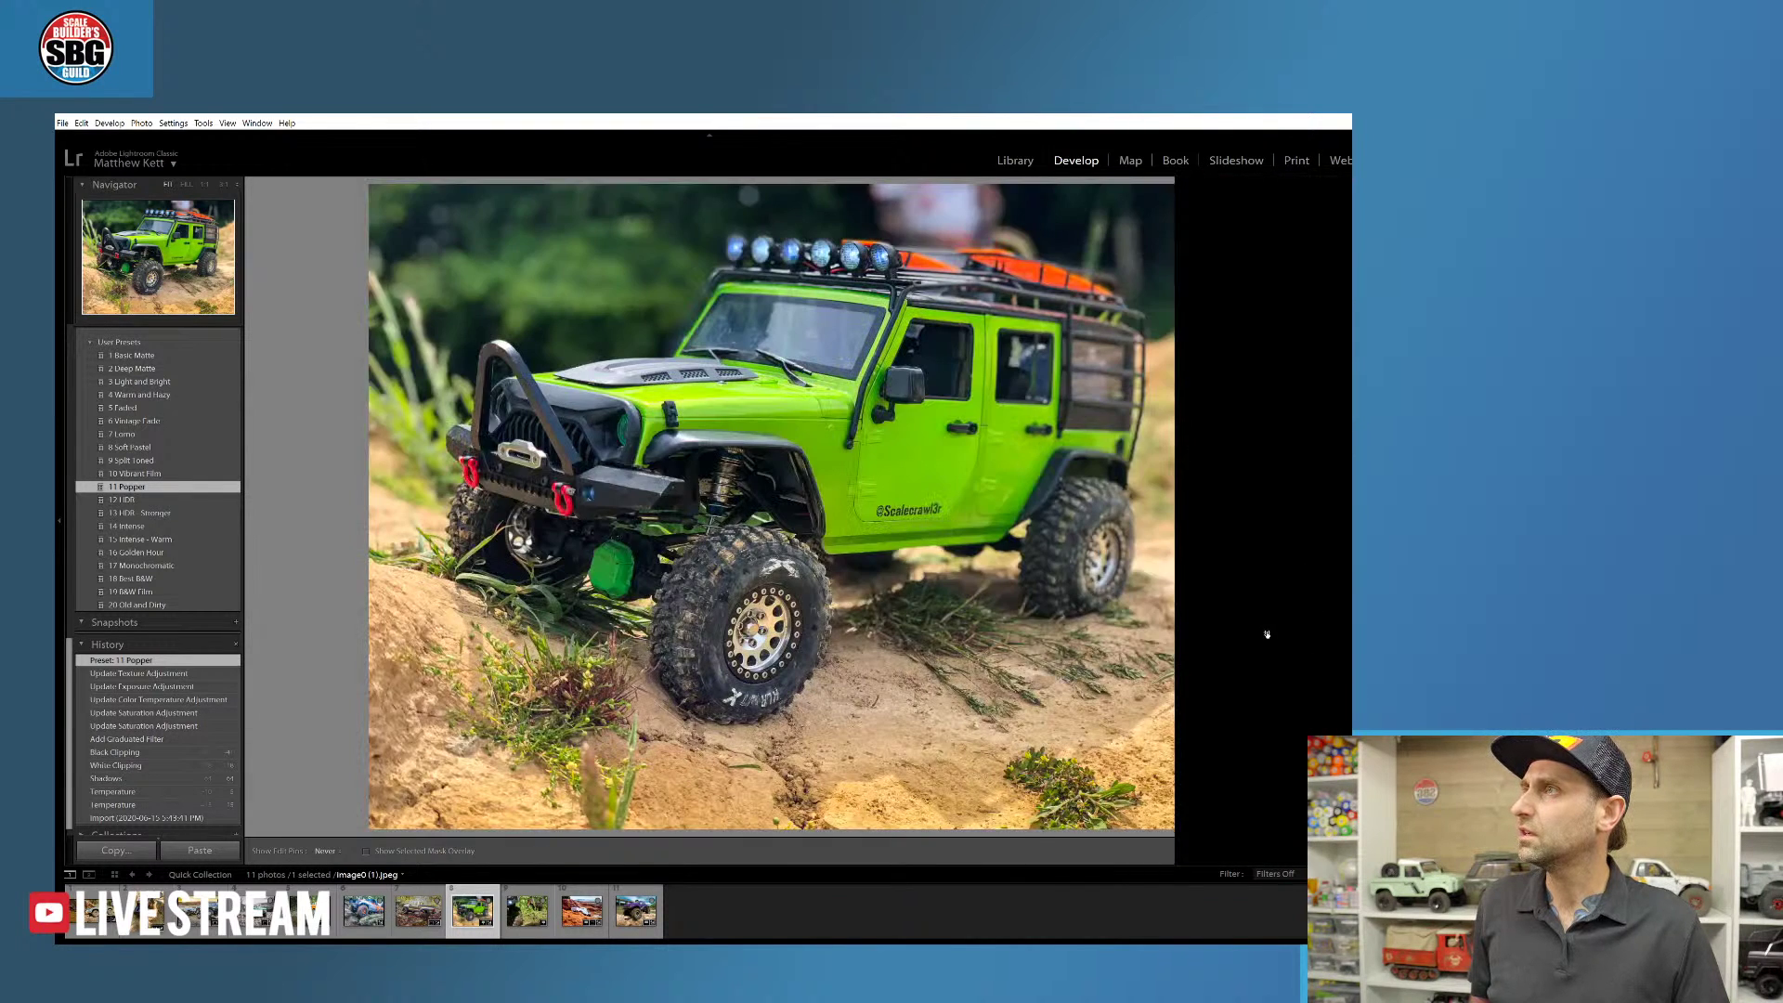
pyautogui.scroll(2, 1272, 685)
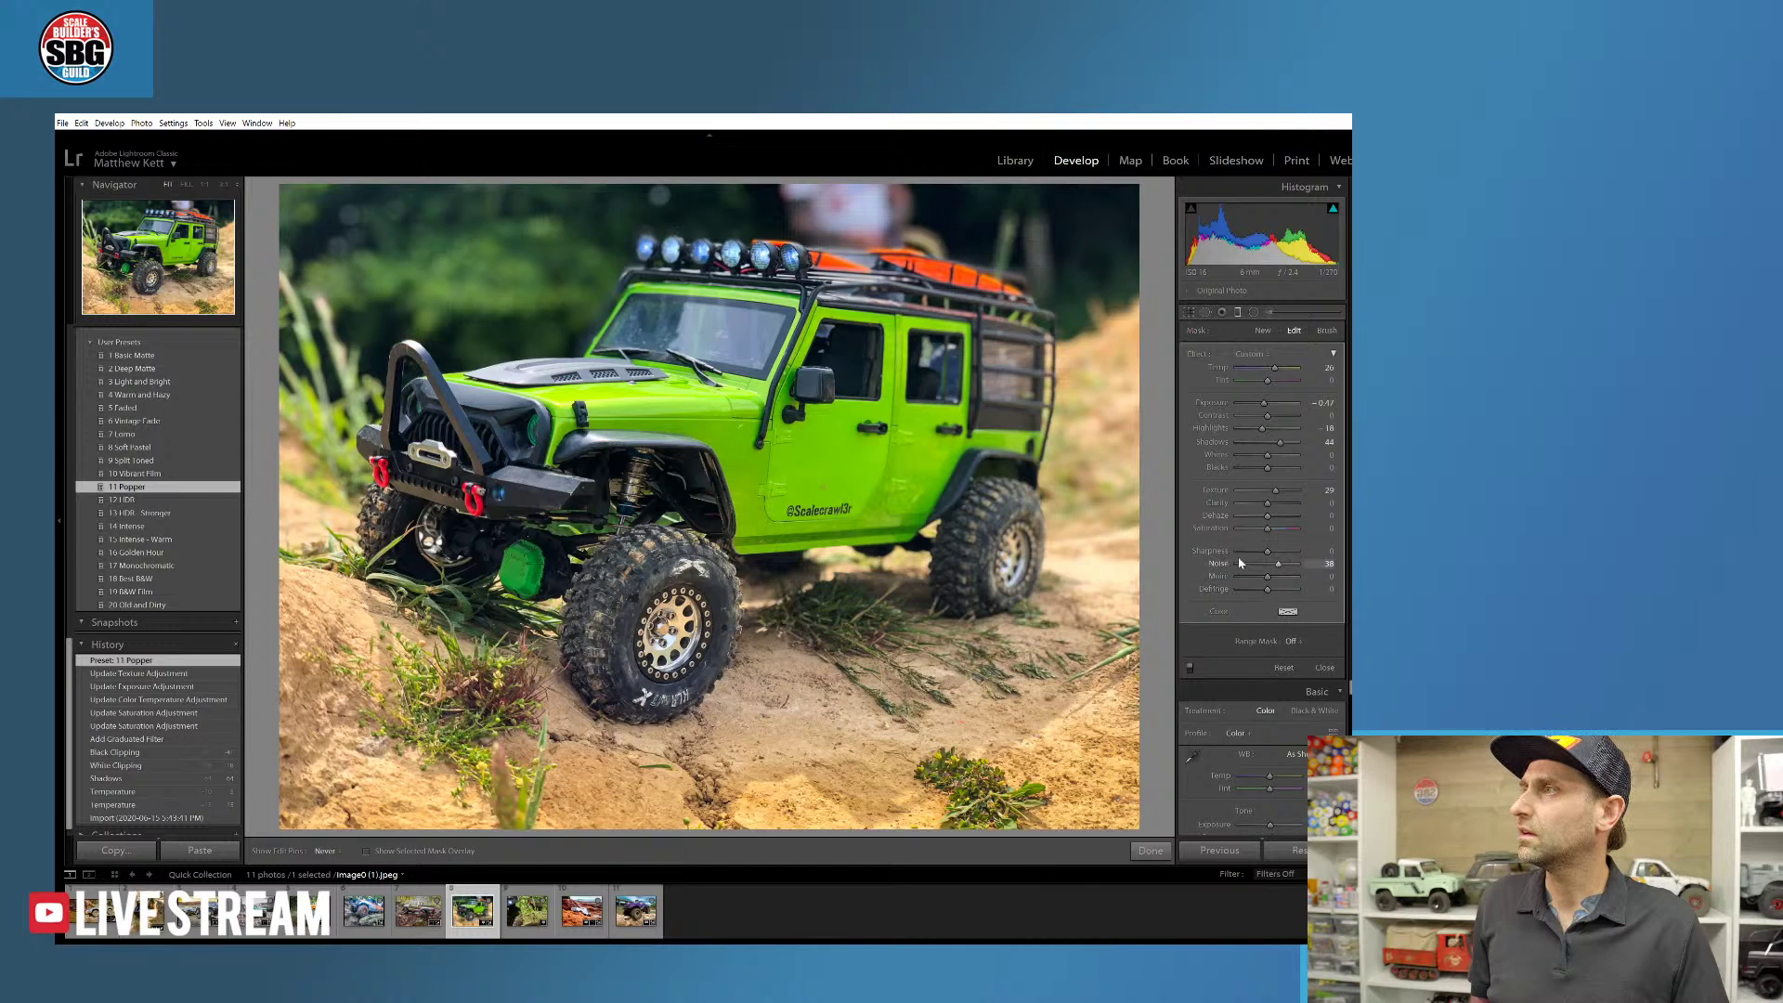
# - Finish the graduated filter and reduce the Jeep photo's red saturation to -42 and orange saturation to -46
pyautogui.press('Return')
pyautogui.scroll(-5, 1254, 607)
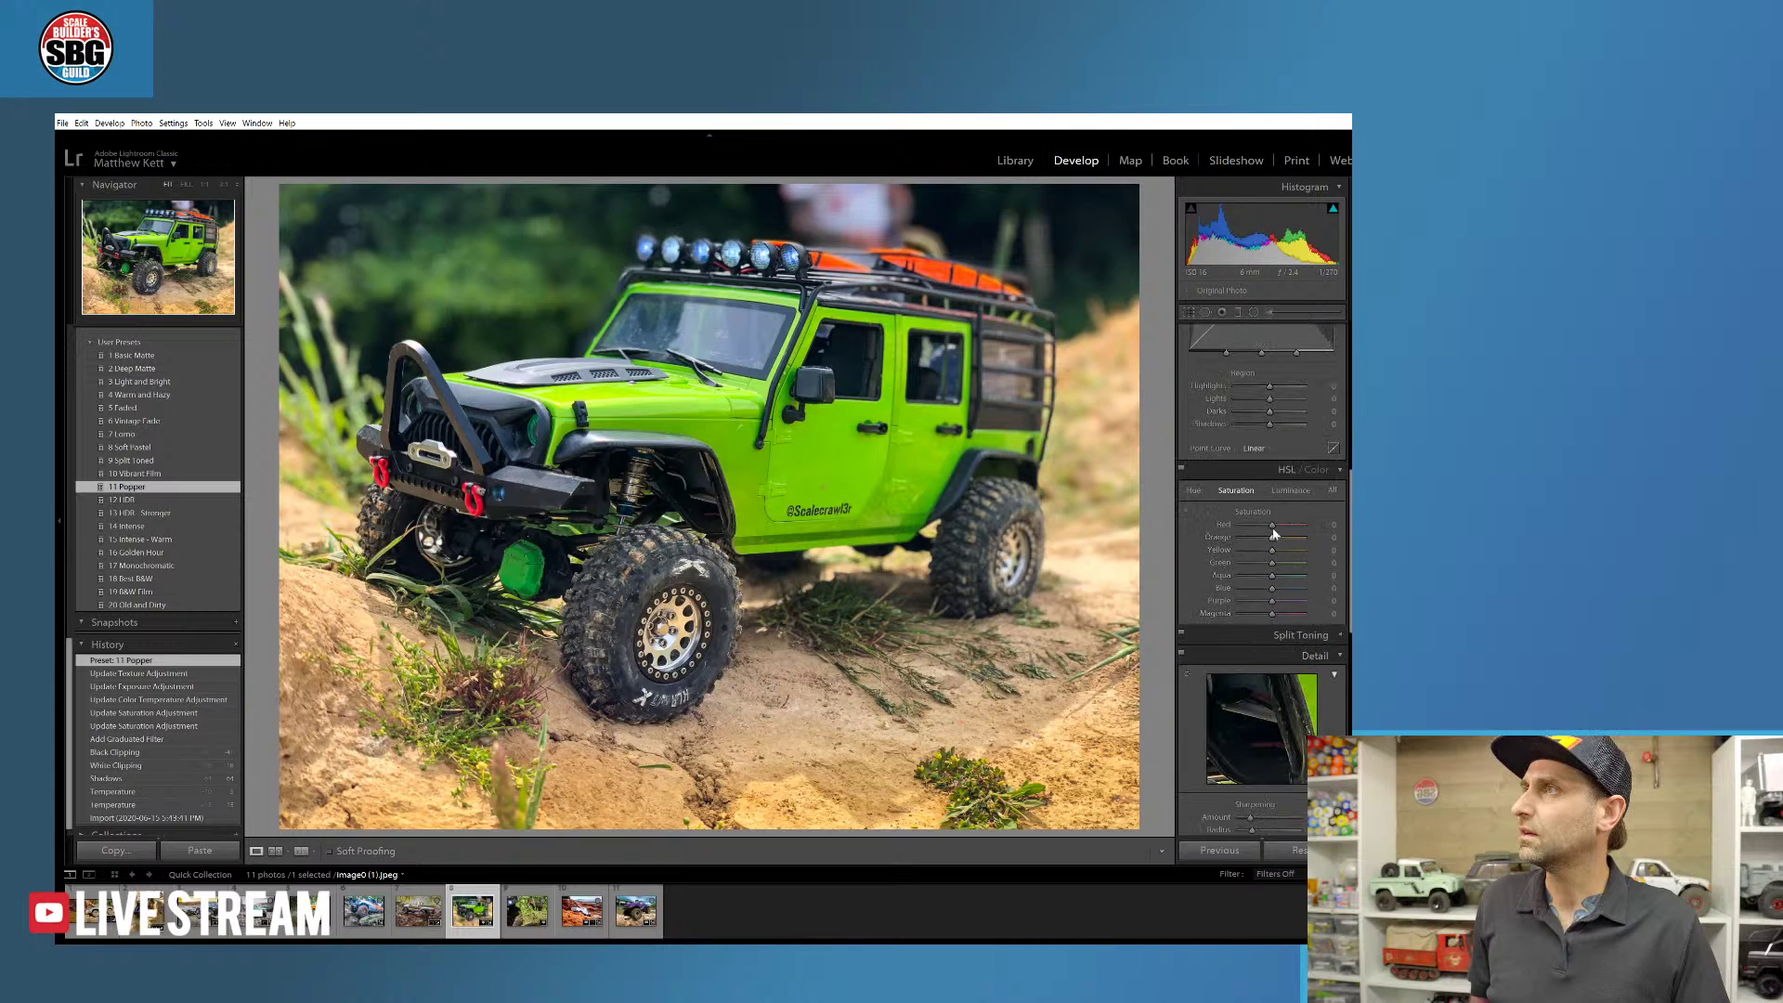
pyautogui.moveTo(1272, 525)
pyautogui.mouseDown()
pyautogui.moveTo(1246, 526)
pyautogui.moveTo(1258, 539)
pyautogui.mouseUp()
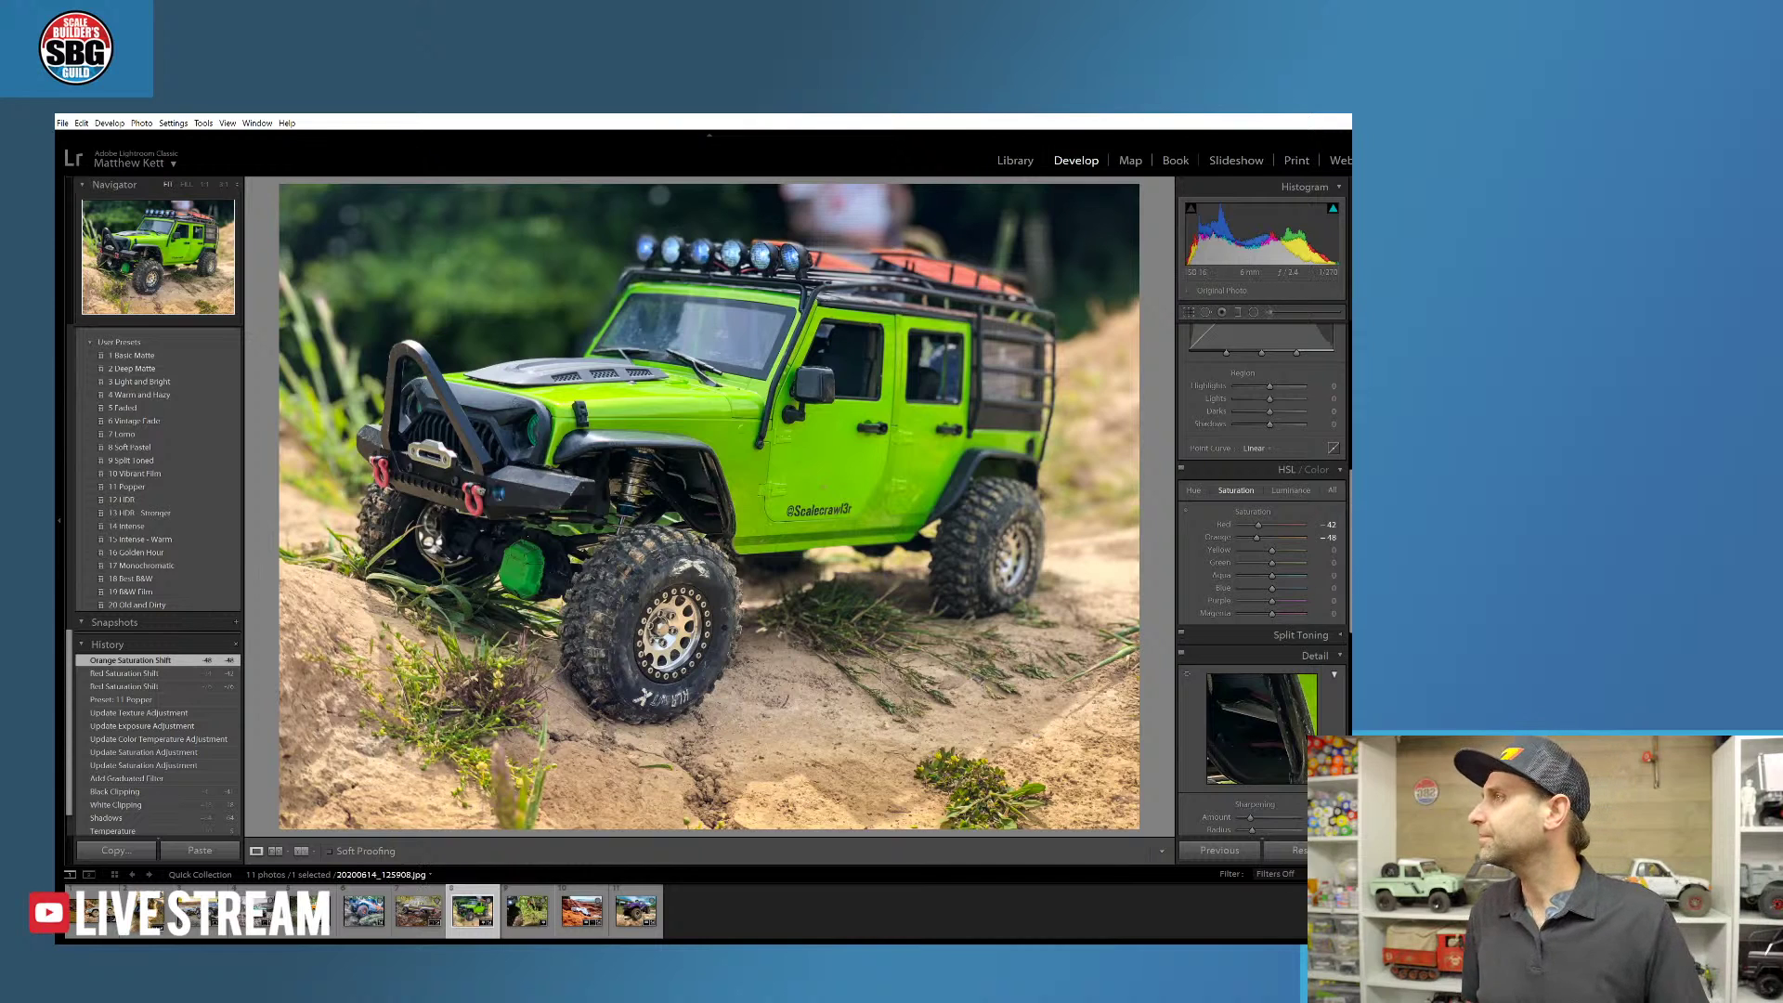
# - Open the photo of the orange truck in the grass and draw an inverted radial filter around the truck
pyautogui.click(529, 914)
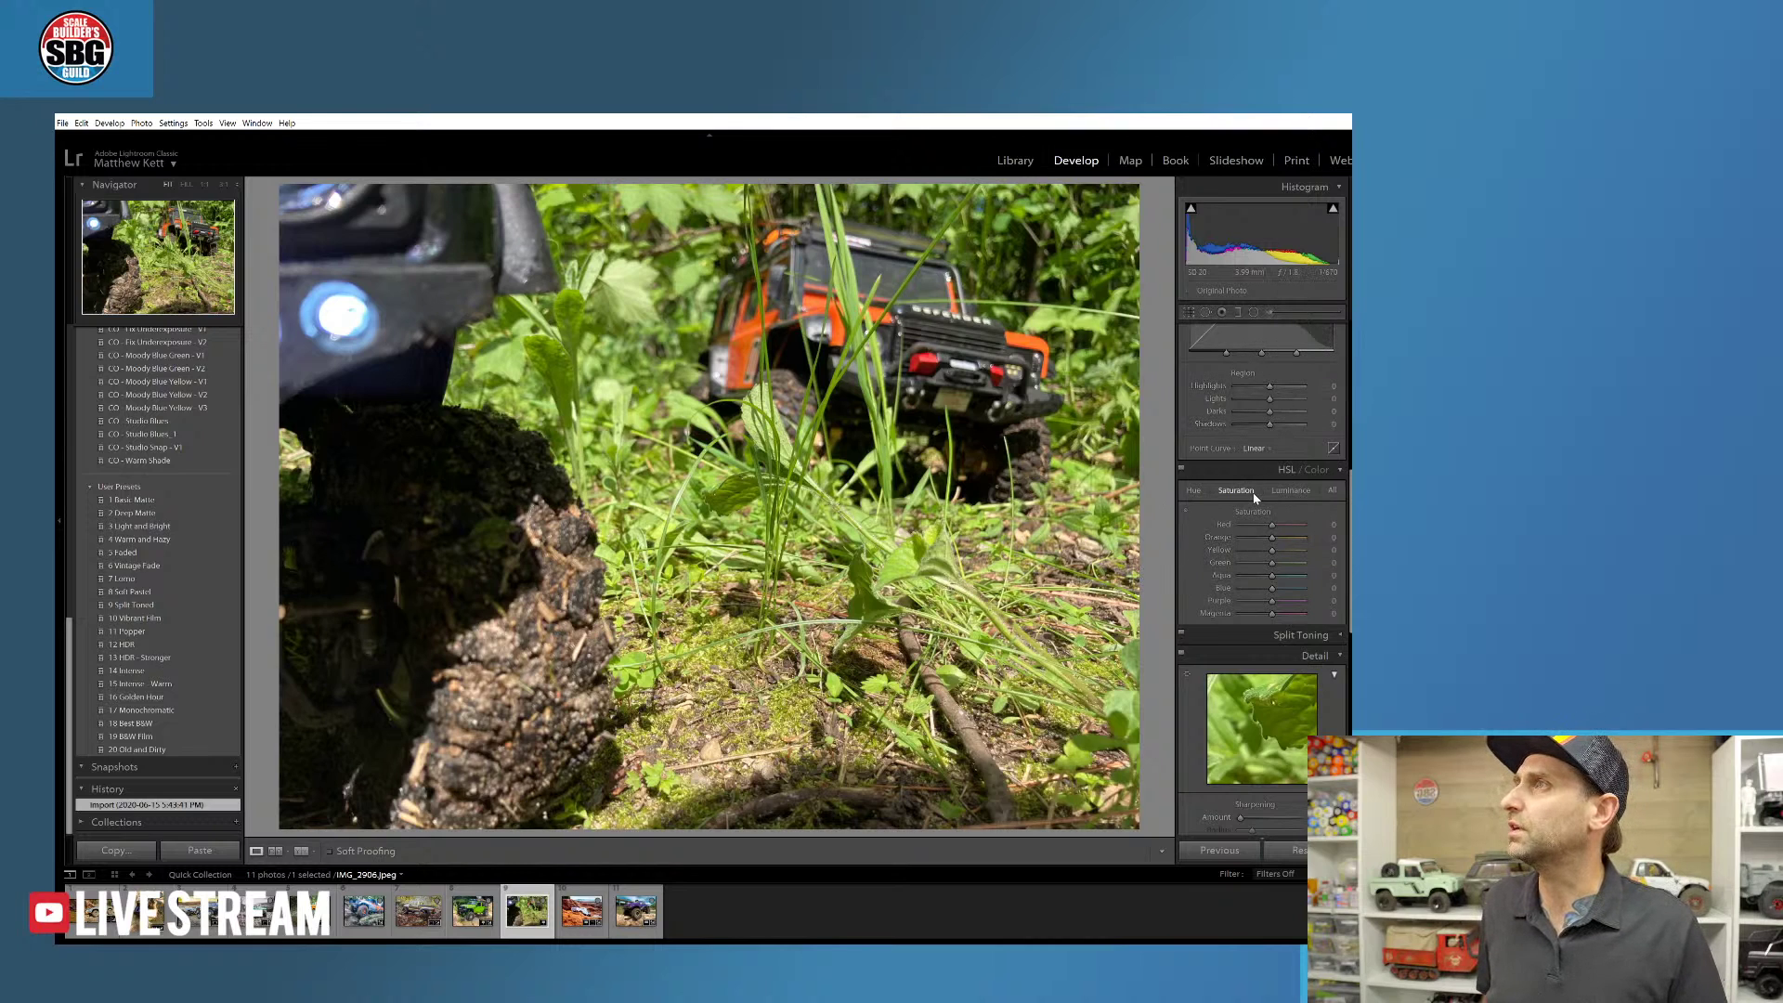
pyautogui.scroll(5, 1253, 497)
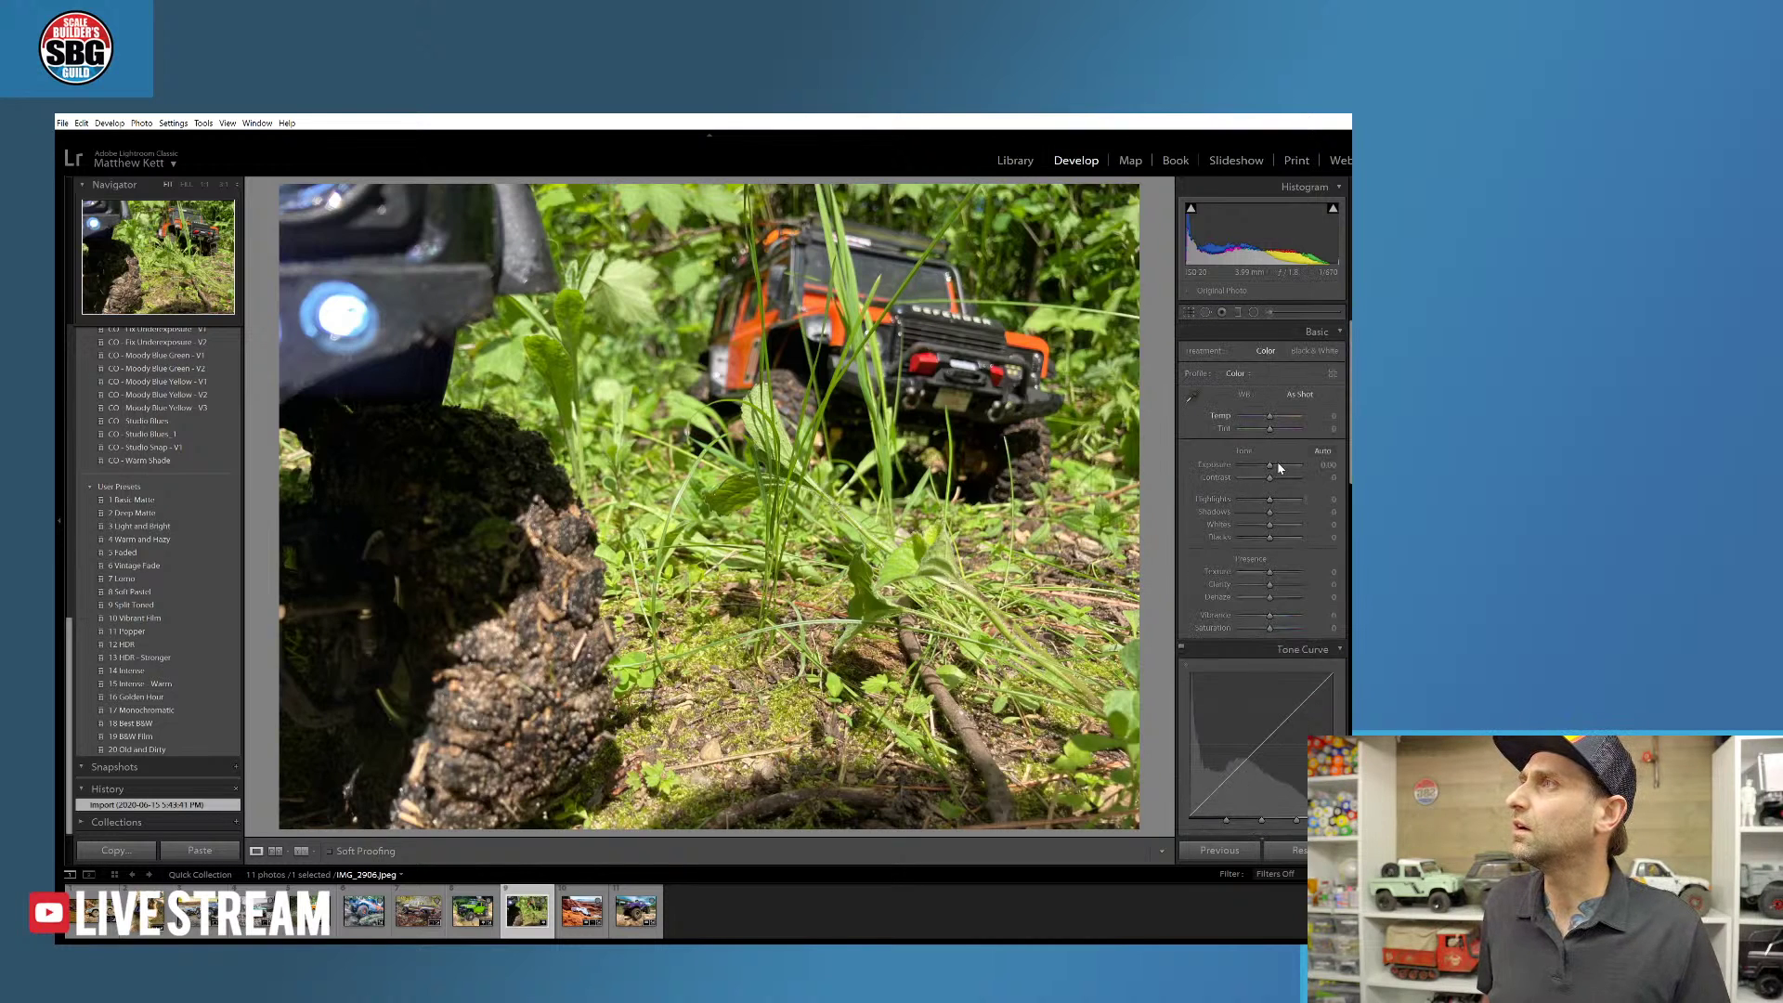
pyautogui.click(1252, 313)
pyautogui.moveTo(757, 306)
pyautogui.mouseDown()
pyautogui.moveTo(993, 418)
pyautogui.moveTo(1124, 537)
pyautogui.mouseUp()
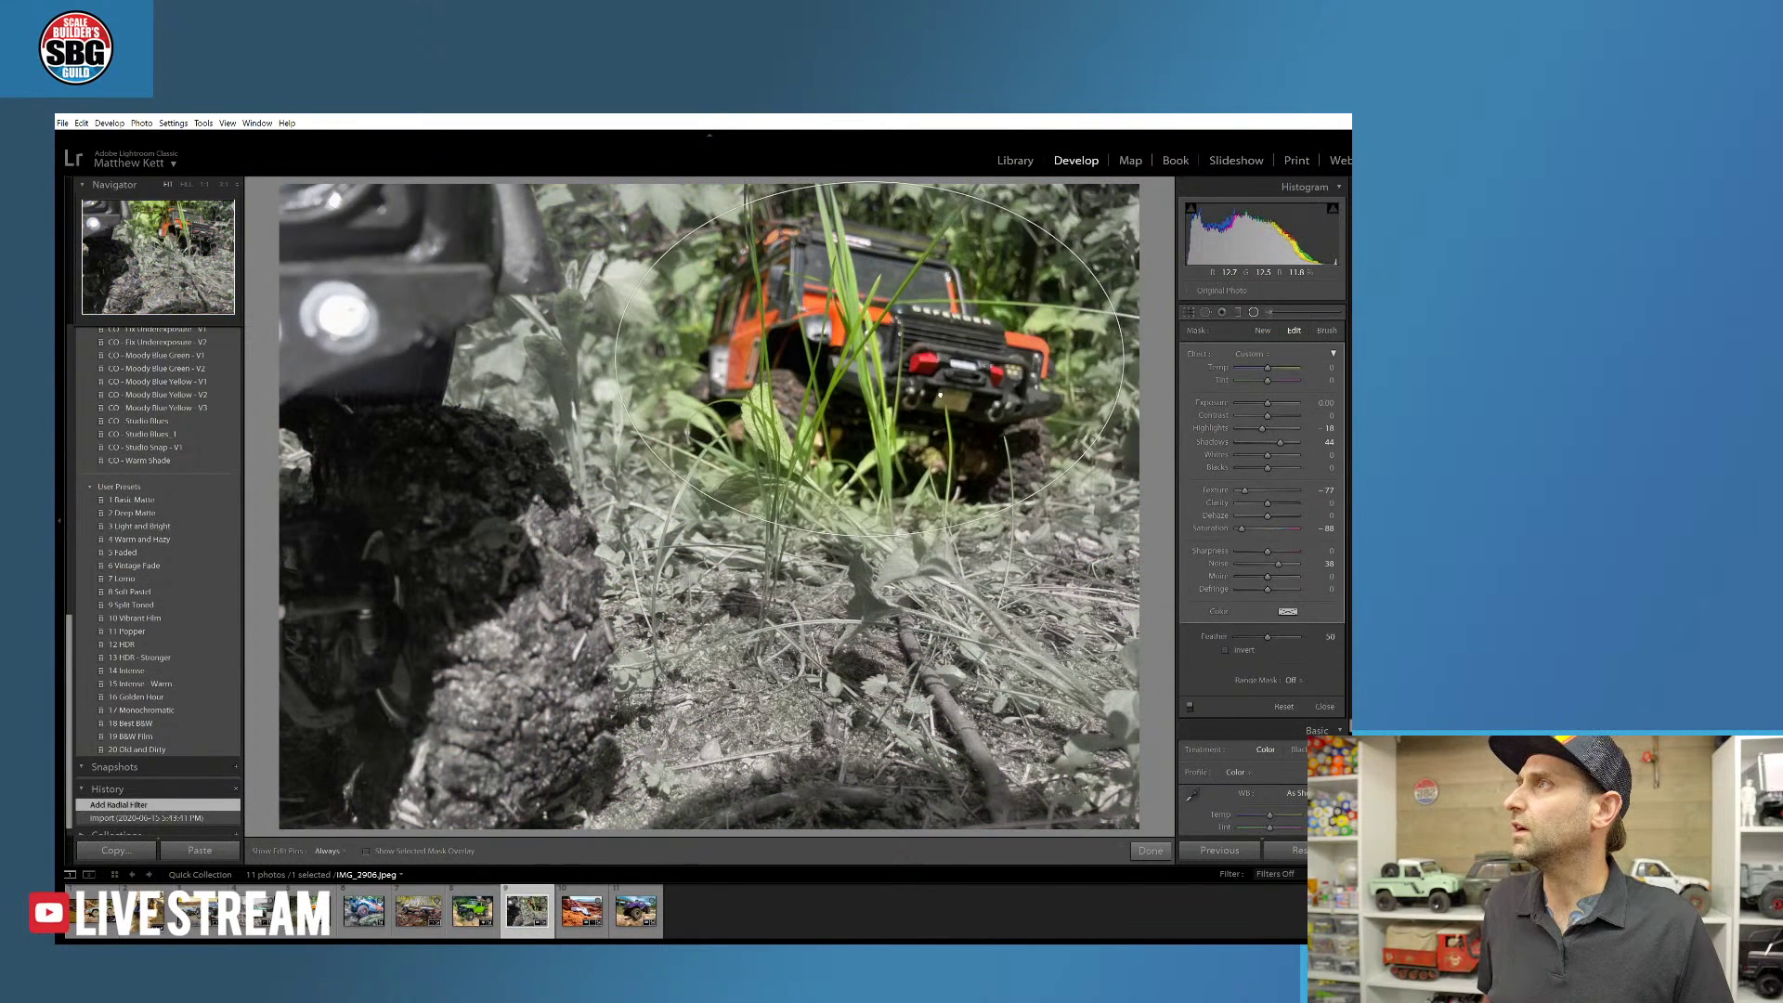
pyautogui.click(1226, 652)
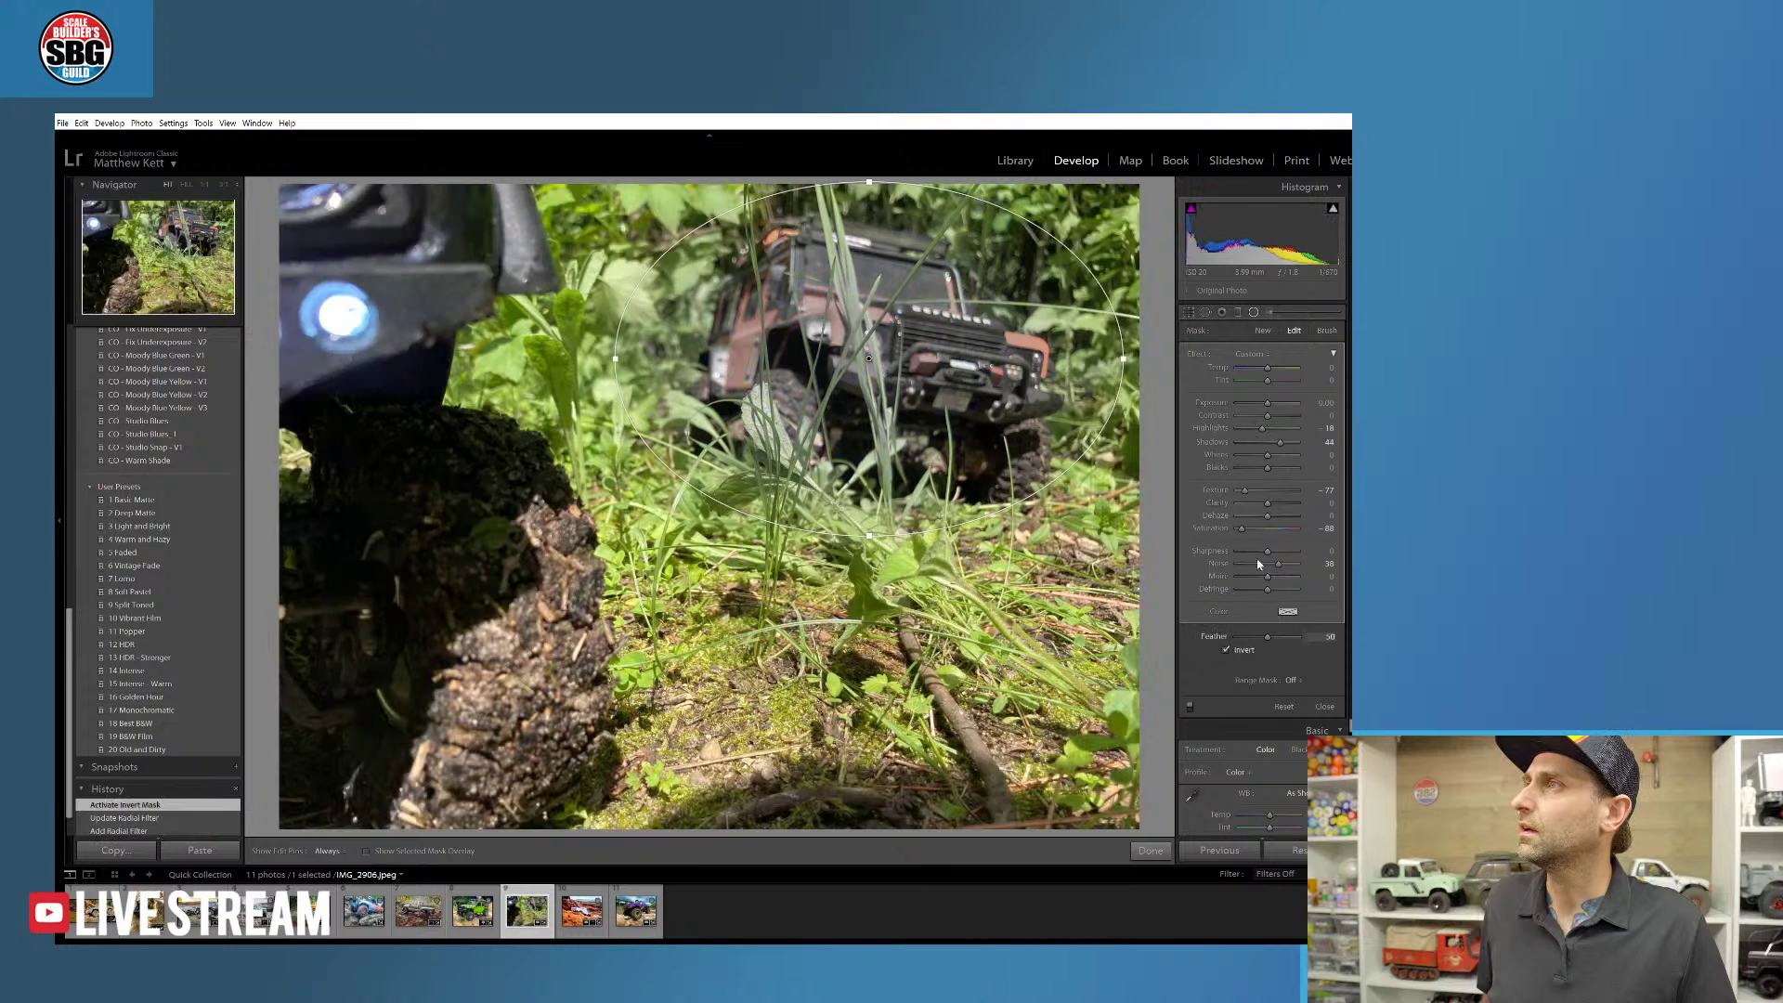
# - Set the radial filter's saturation to -2, texture to -19 and exposure to 0.23, and finish the filter
pyautogui.moveTo(1247, 534); pyautogui.dragTo(1261, 490)
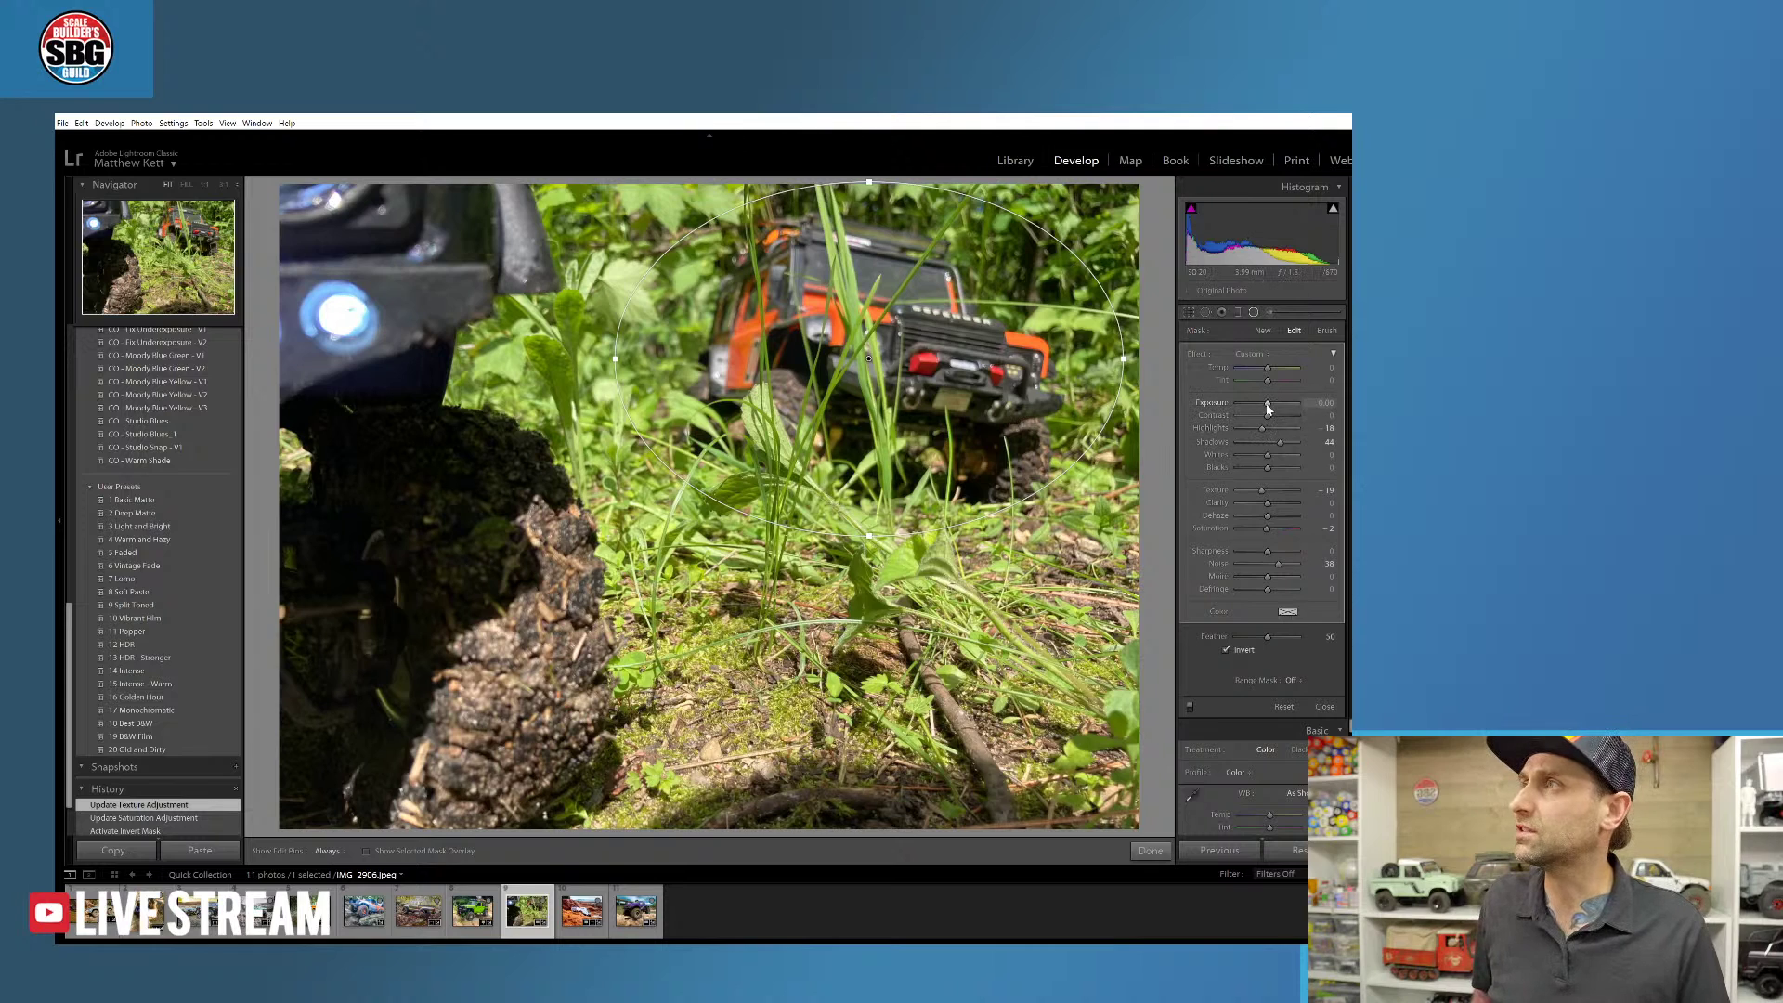
pyautogui.moveTo(1267, 405); pyautogui.dragTo(1272, 405)
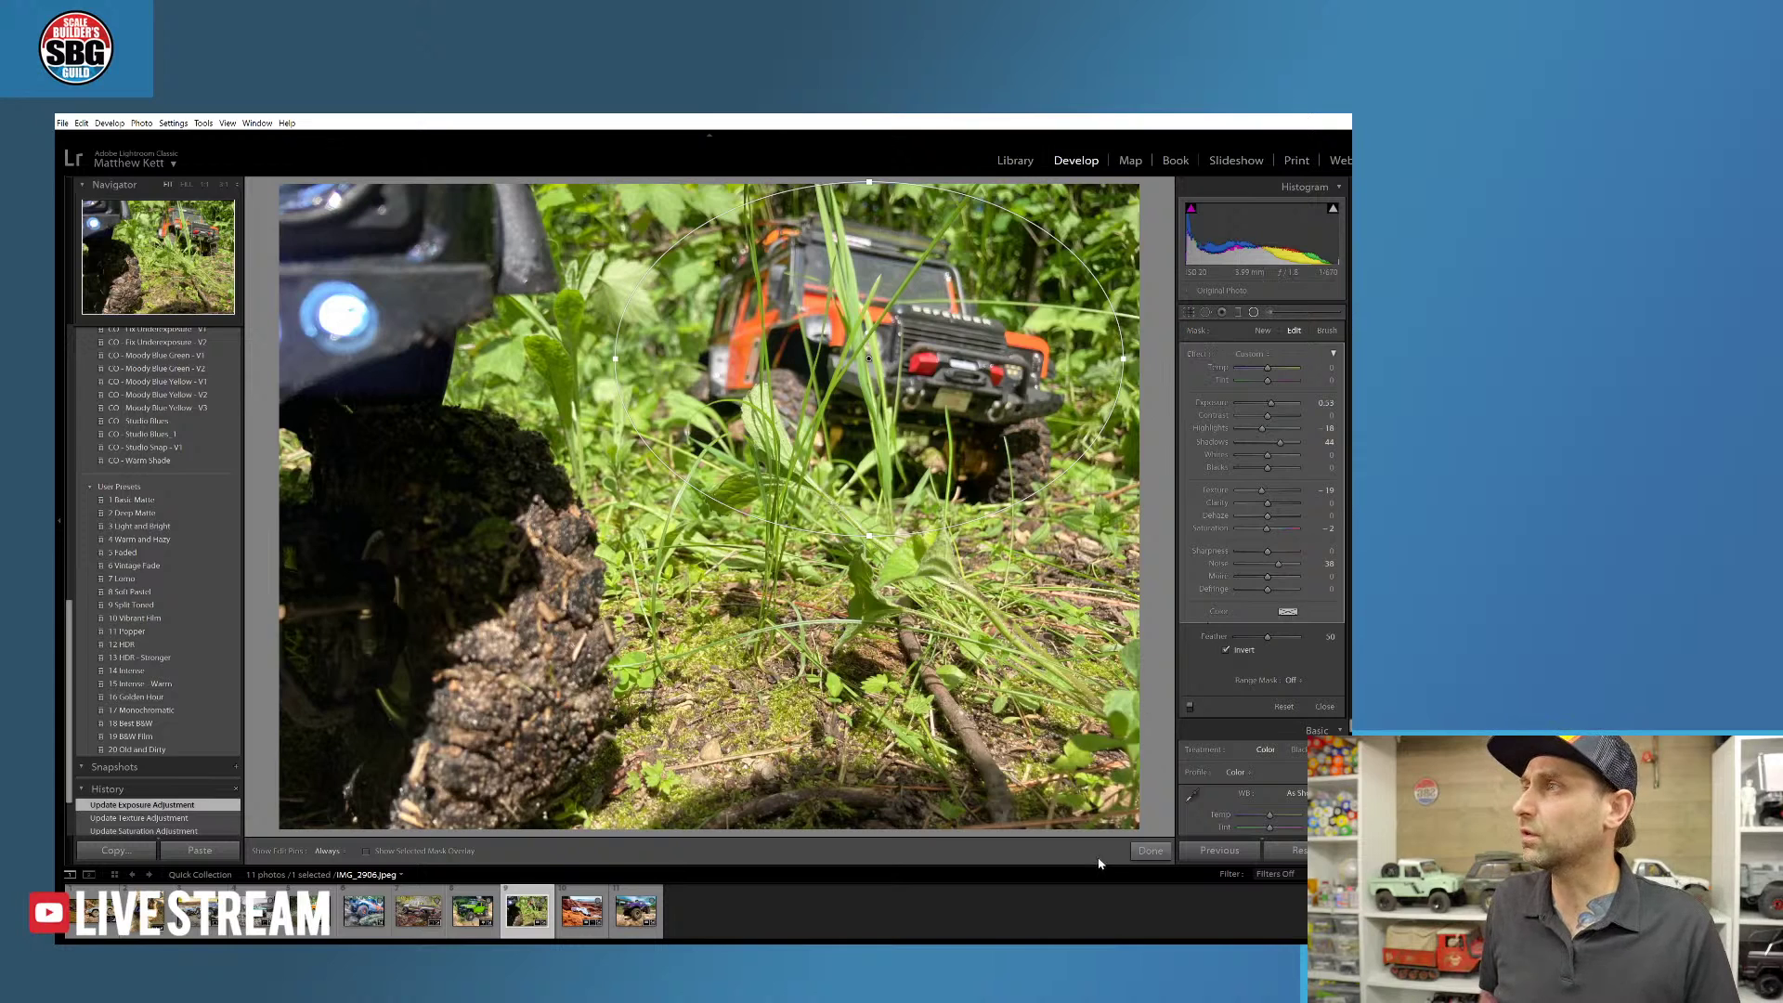
pyautogui.click(1149, 850)
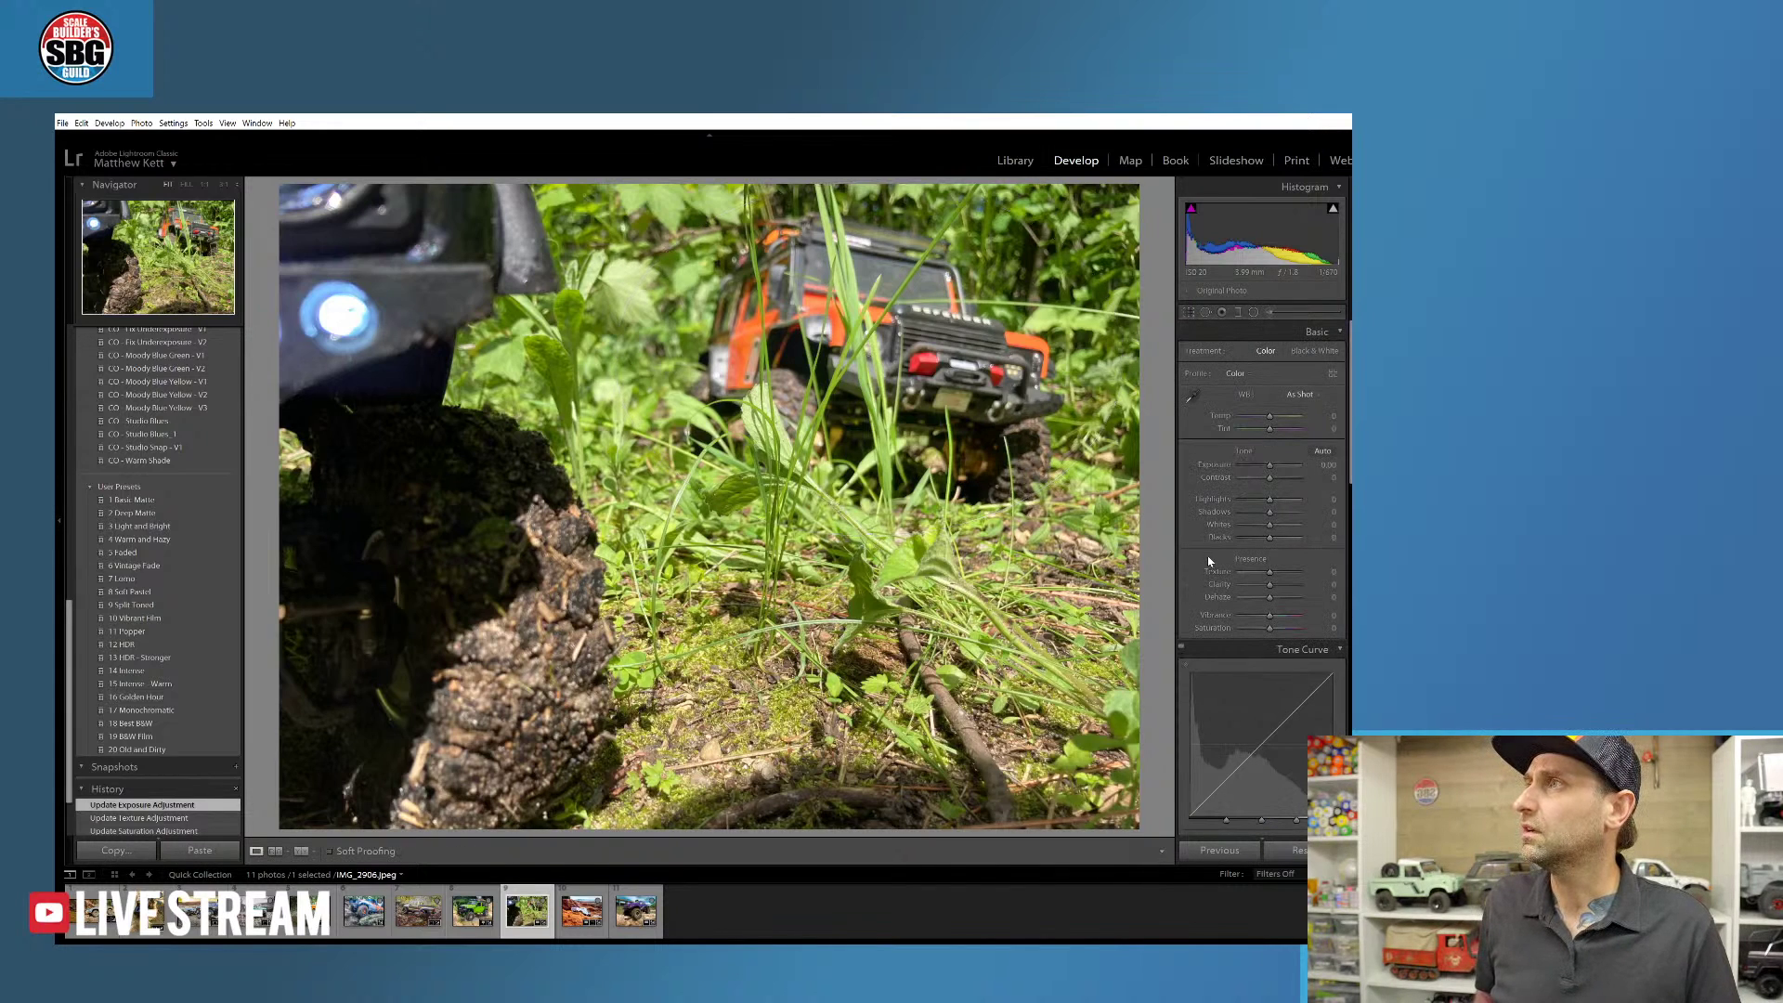
# - Reduce the orange truck photo's orange saturation to -14 and green saturation to -34
pyautogui.scroll(-5, 1207, 553)
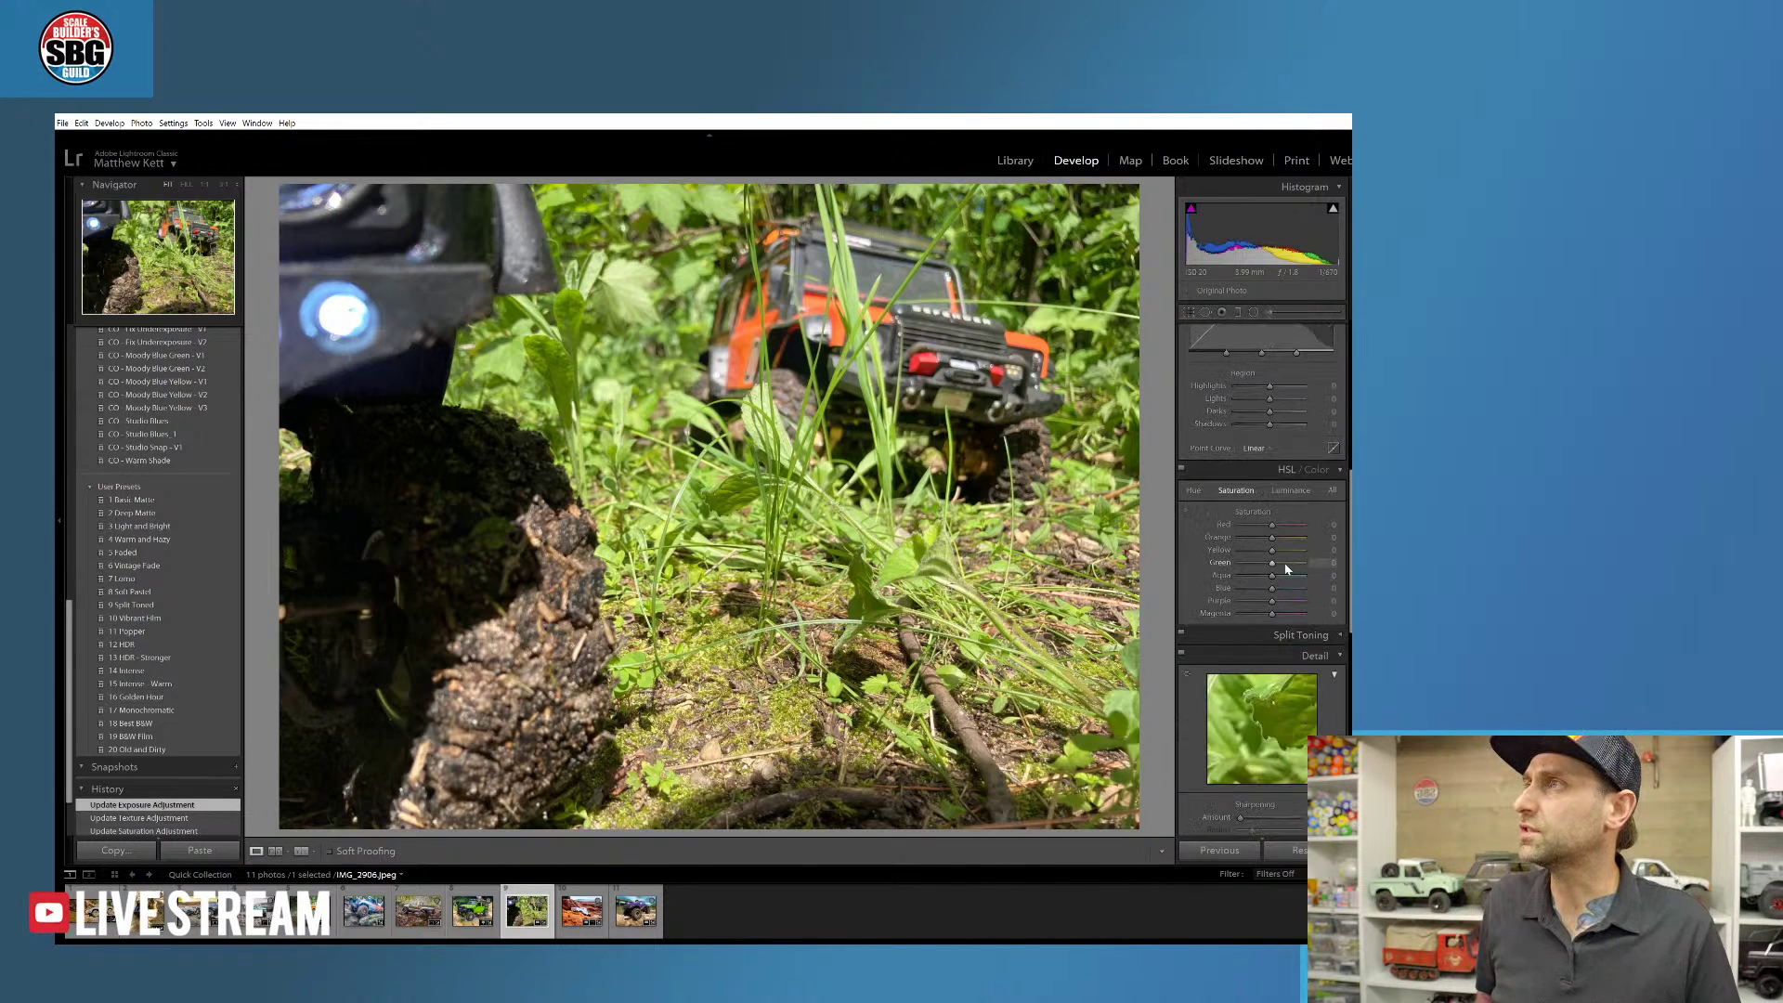
pyautogui.moveTo(1272, 562)
pyautogui.mouseDown()
pyautogui.moveTo(1237, 565)
pyautogui.moveTo(1258, 543)
pyautogui.mouseUp()
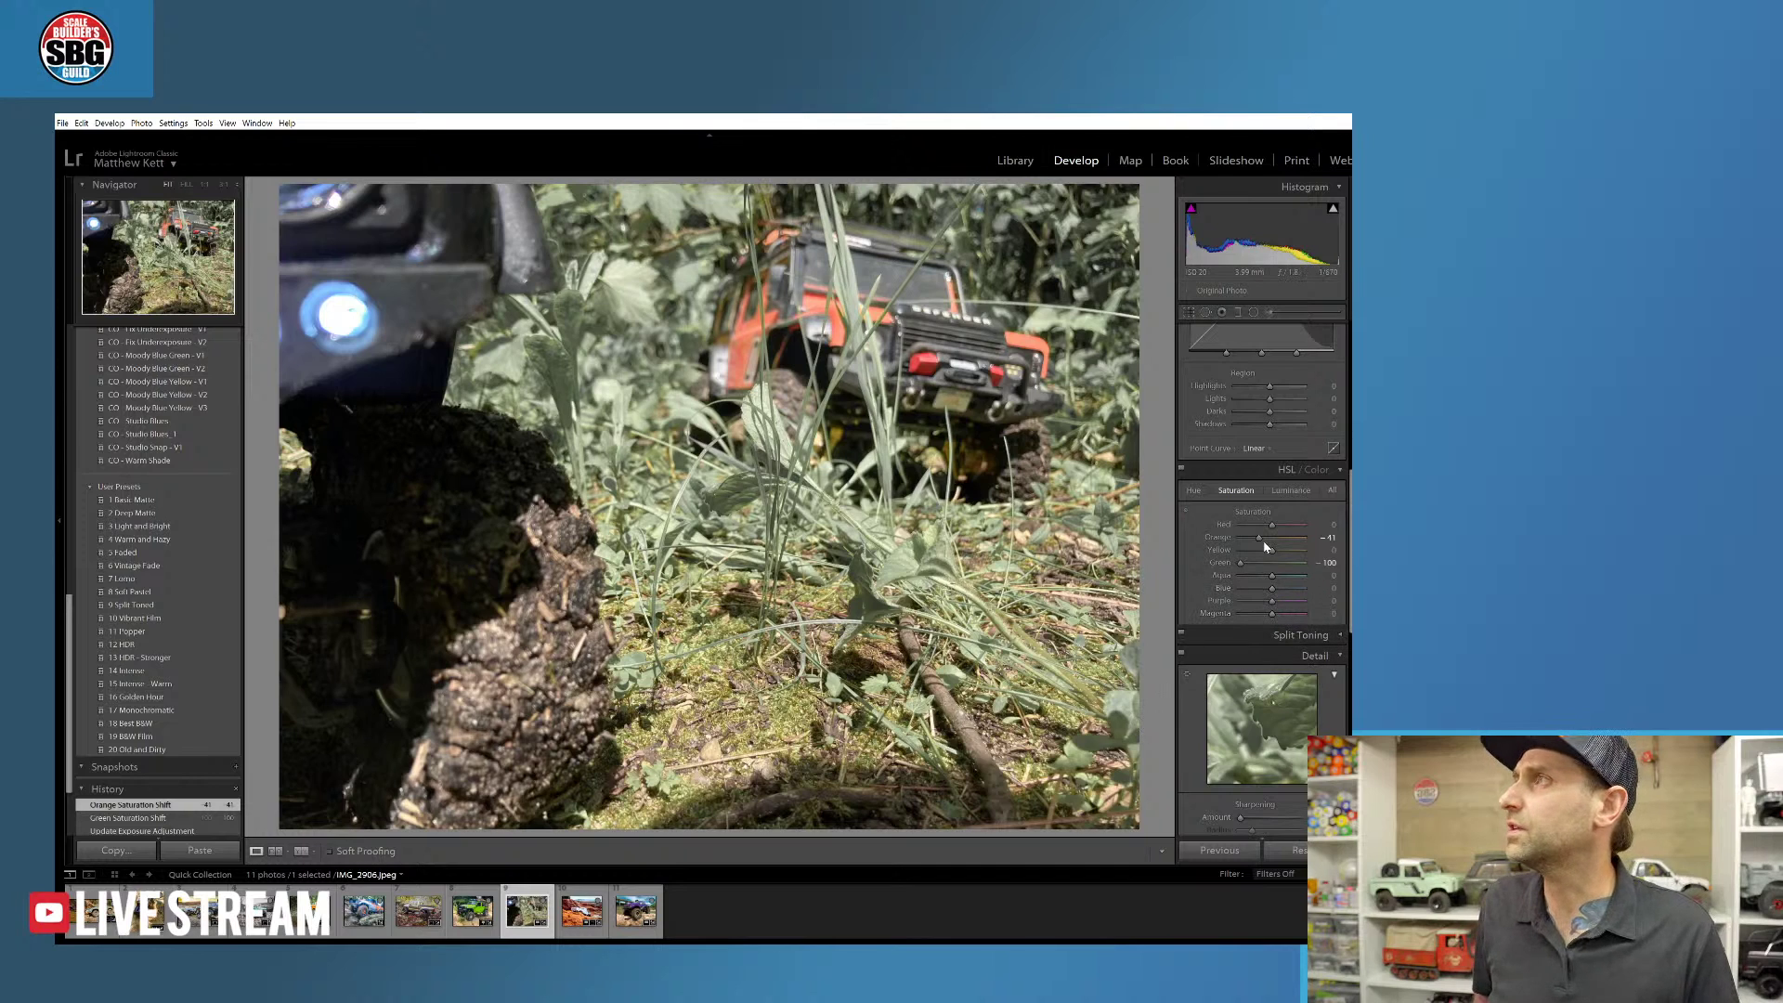
pyautogui.moveTo(1240, 562)
pyautogui.mouseDown()
pyautogui.moveTo(1263, 564)
pyautogui.moveTo(1267, 541)
pyautogui.mouseUp()
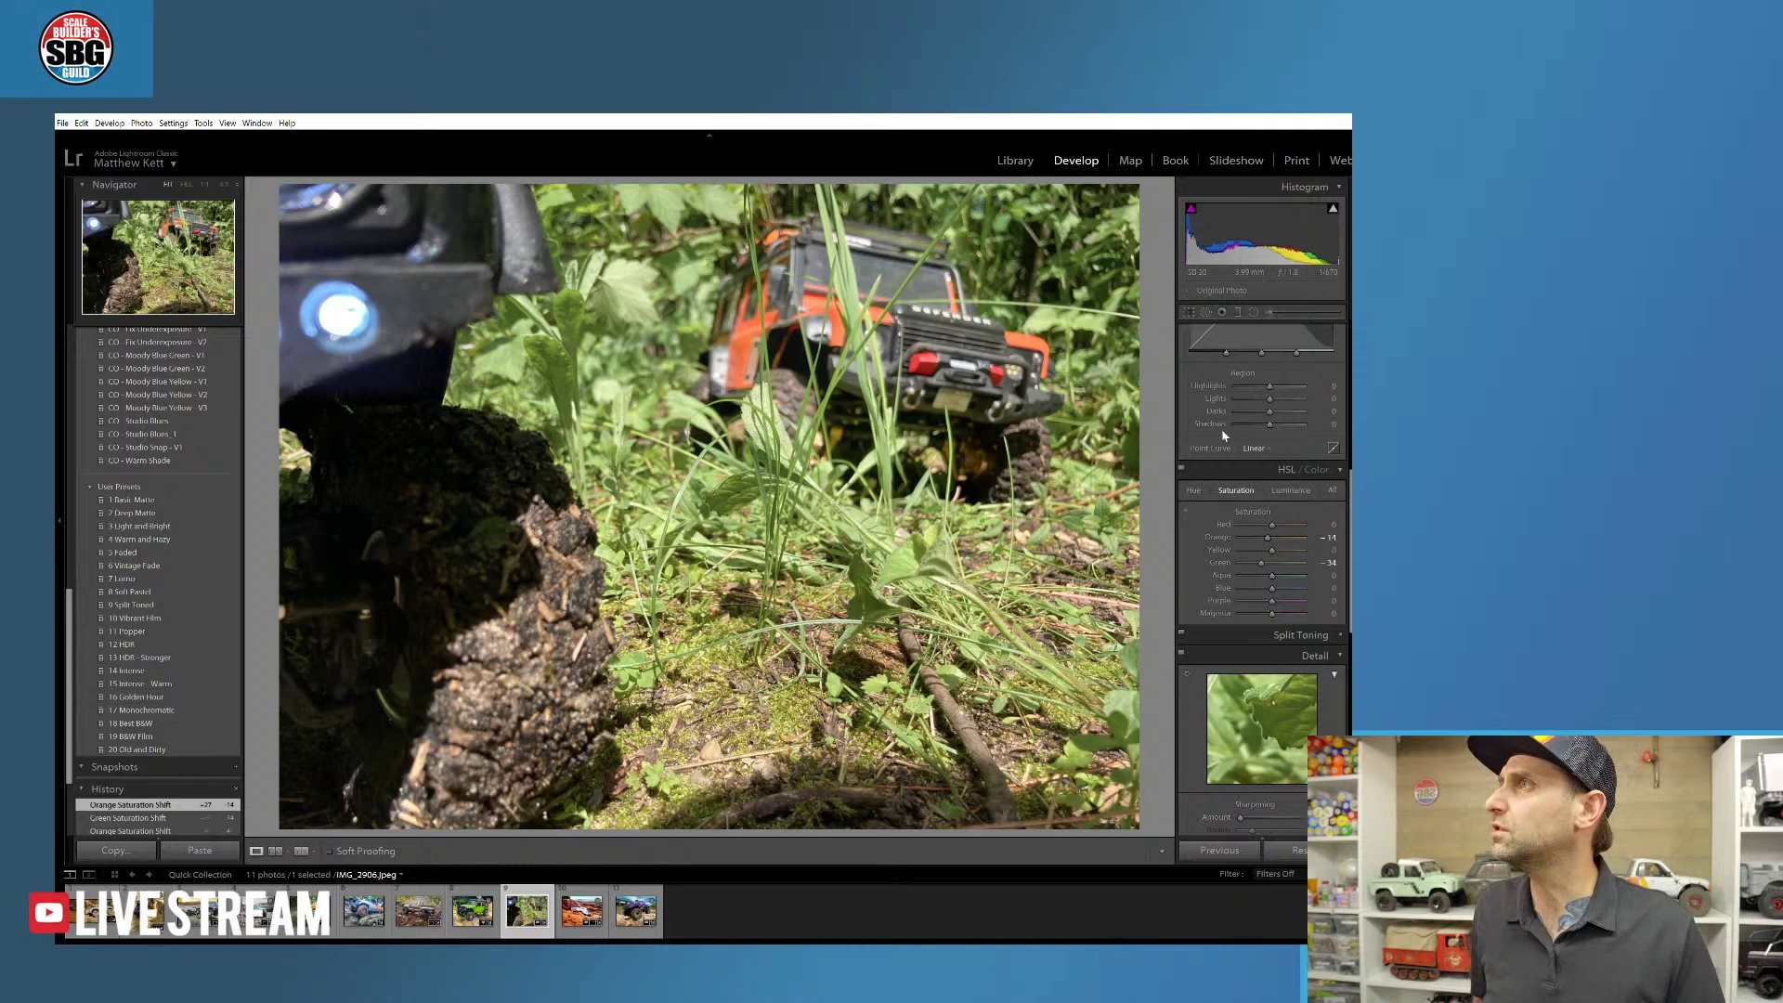
# - Crop the photo to a wider custom frame around the orange truck, cutting off the lower foreground and most of the dark truck
pyautogui.click(1189, 312)
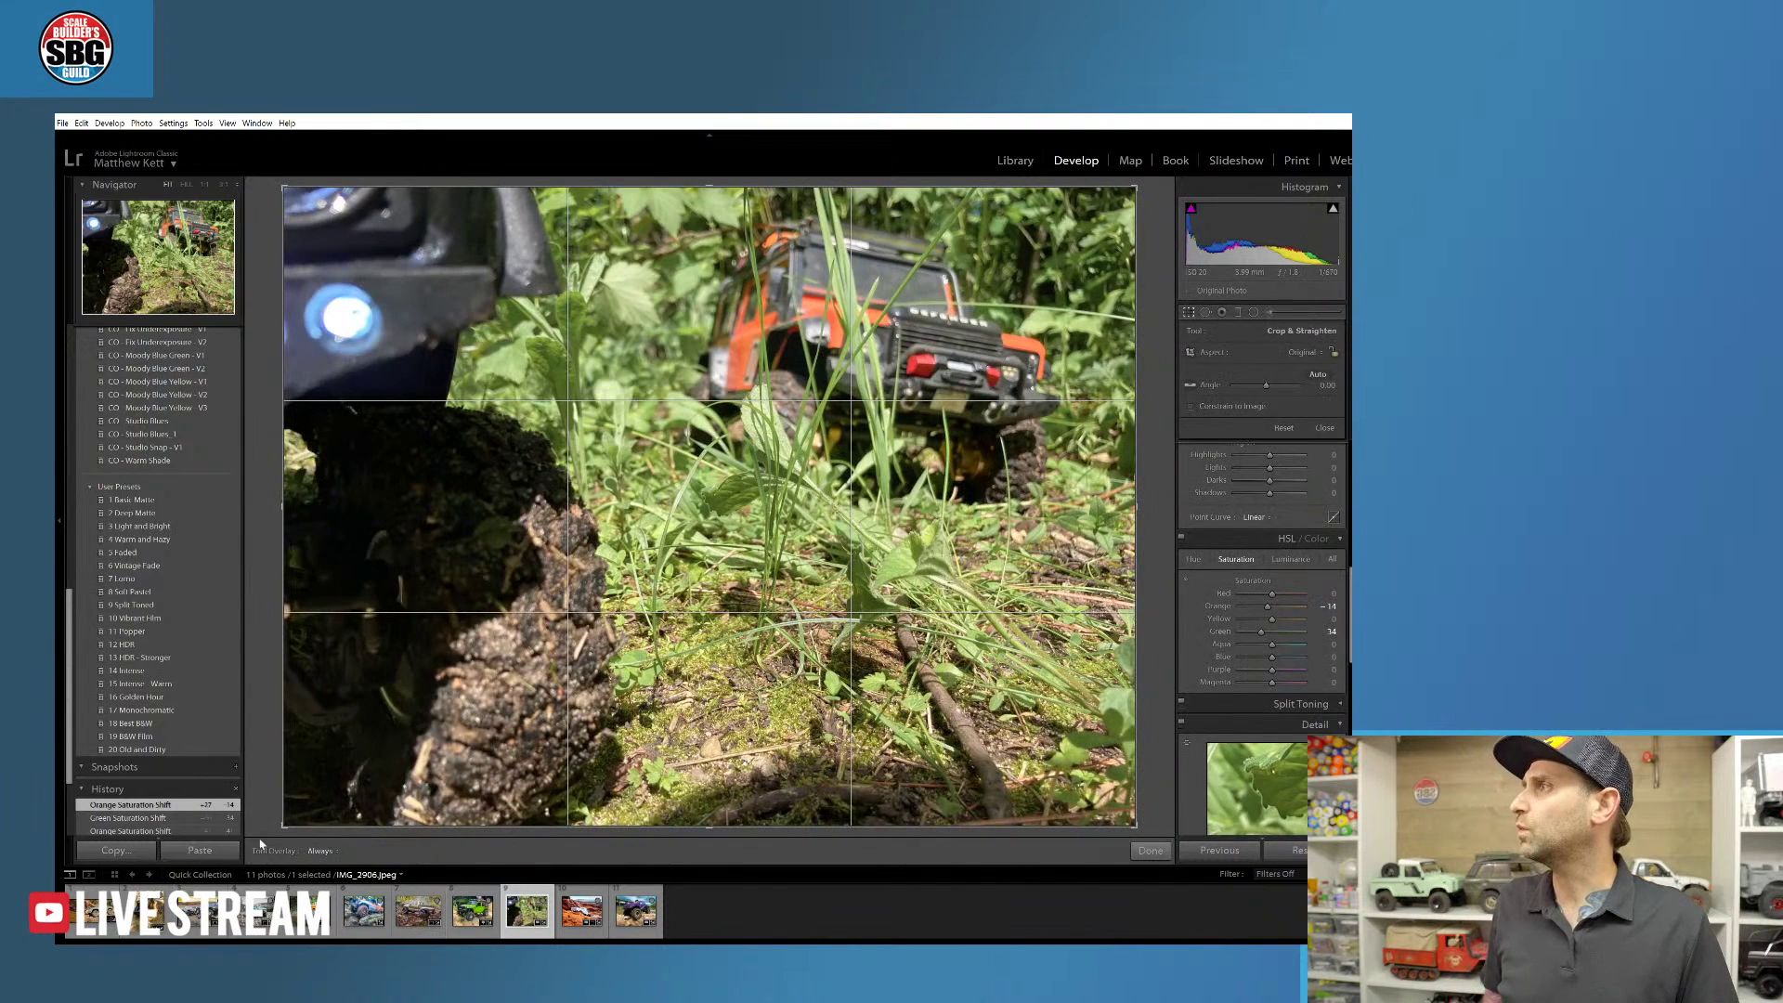
pyautogui.moveTo(285, 821); pyautogui.dragTo(367, 736)
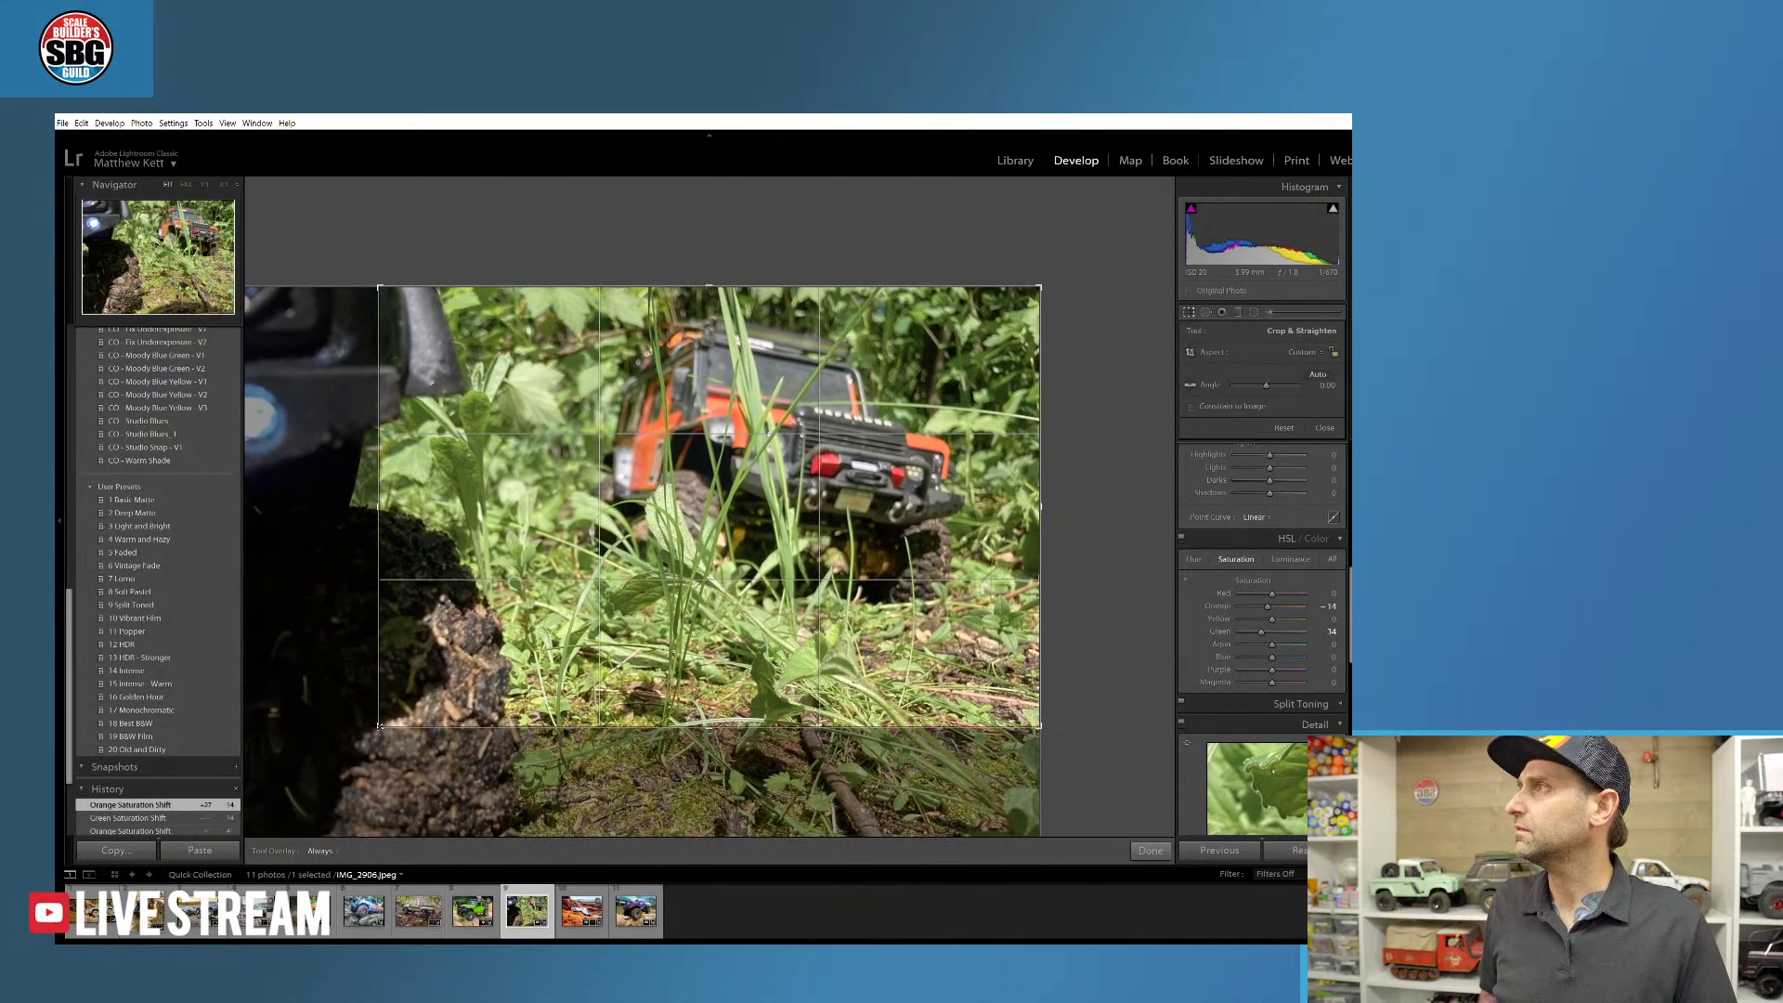
pyautogui.moveTo(378, 726); pyautogui.dragTo(372, 726)
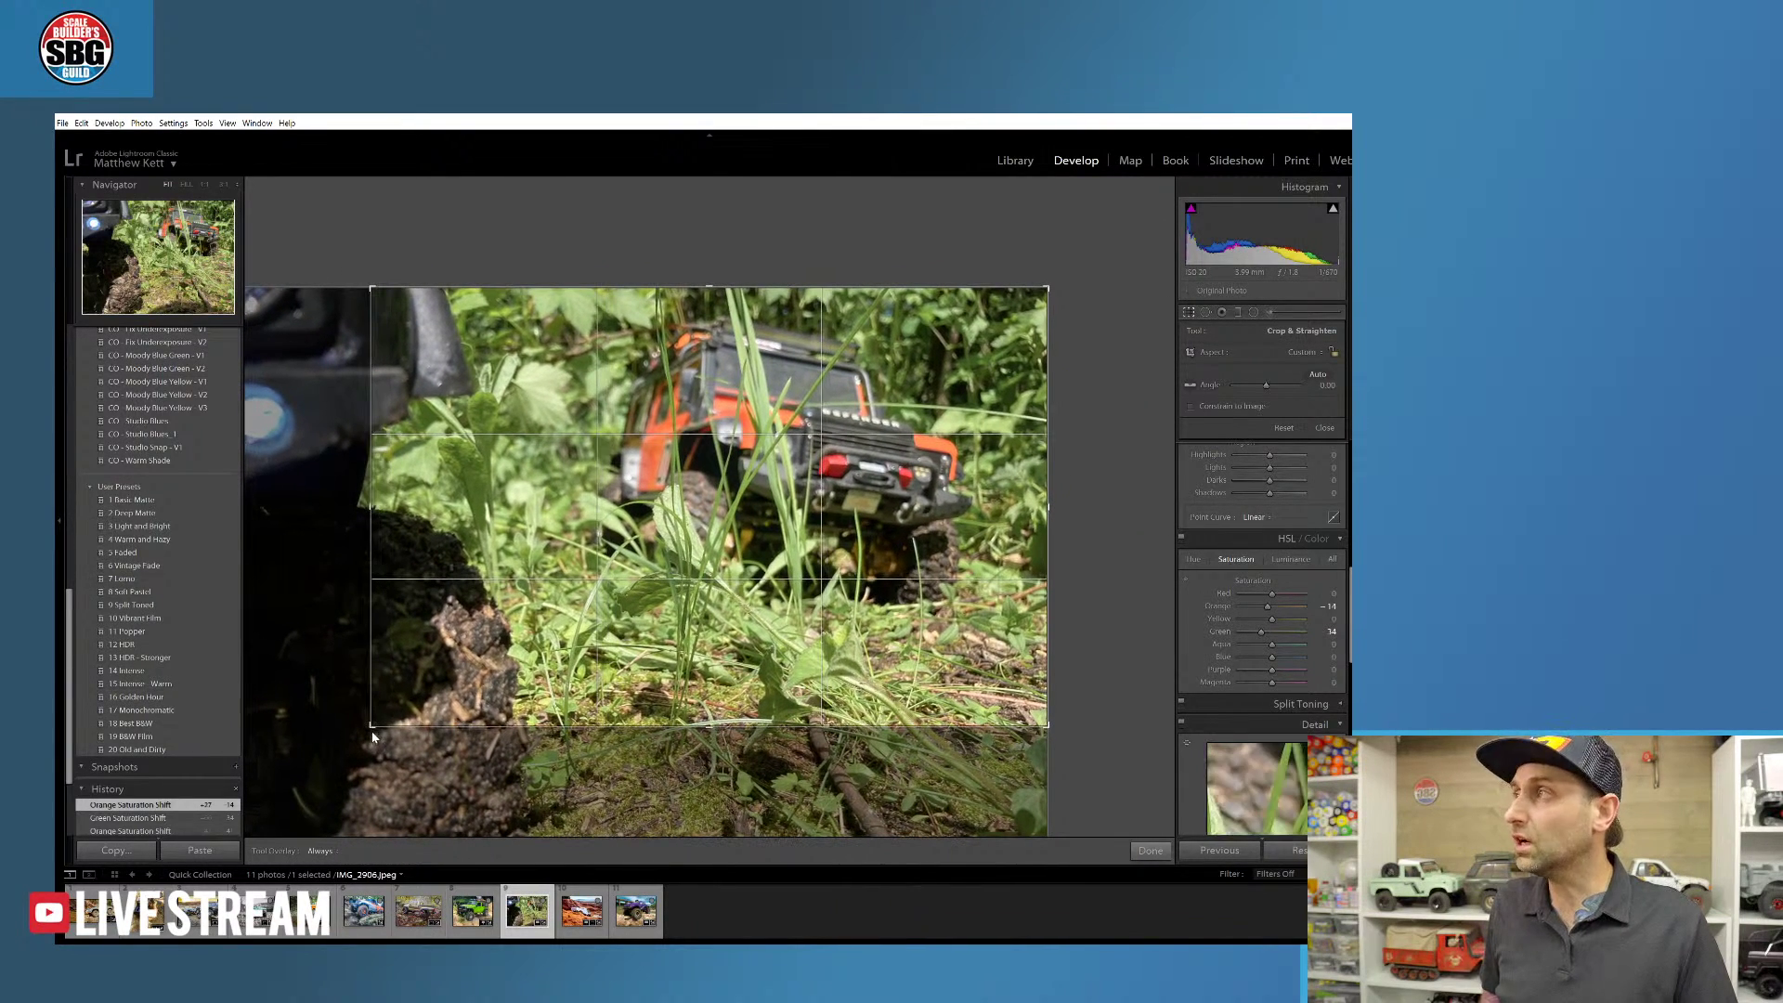
pyautogui.press('Return')
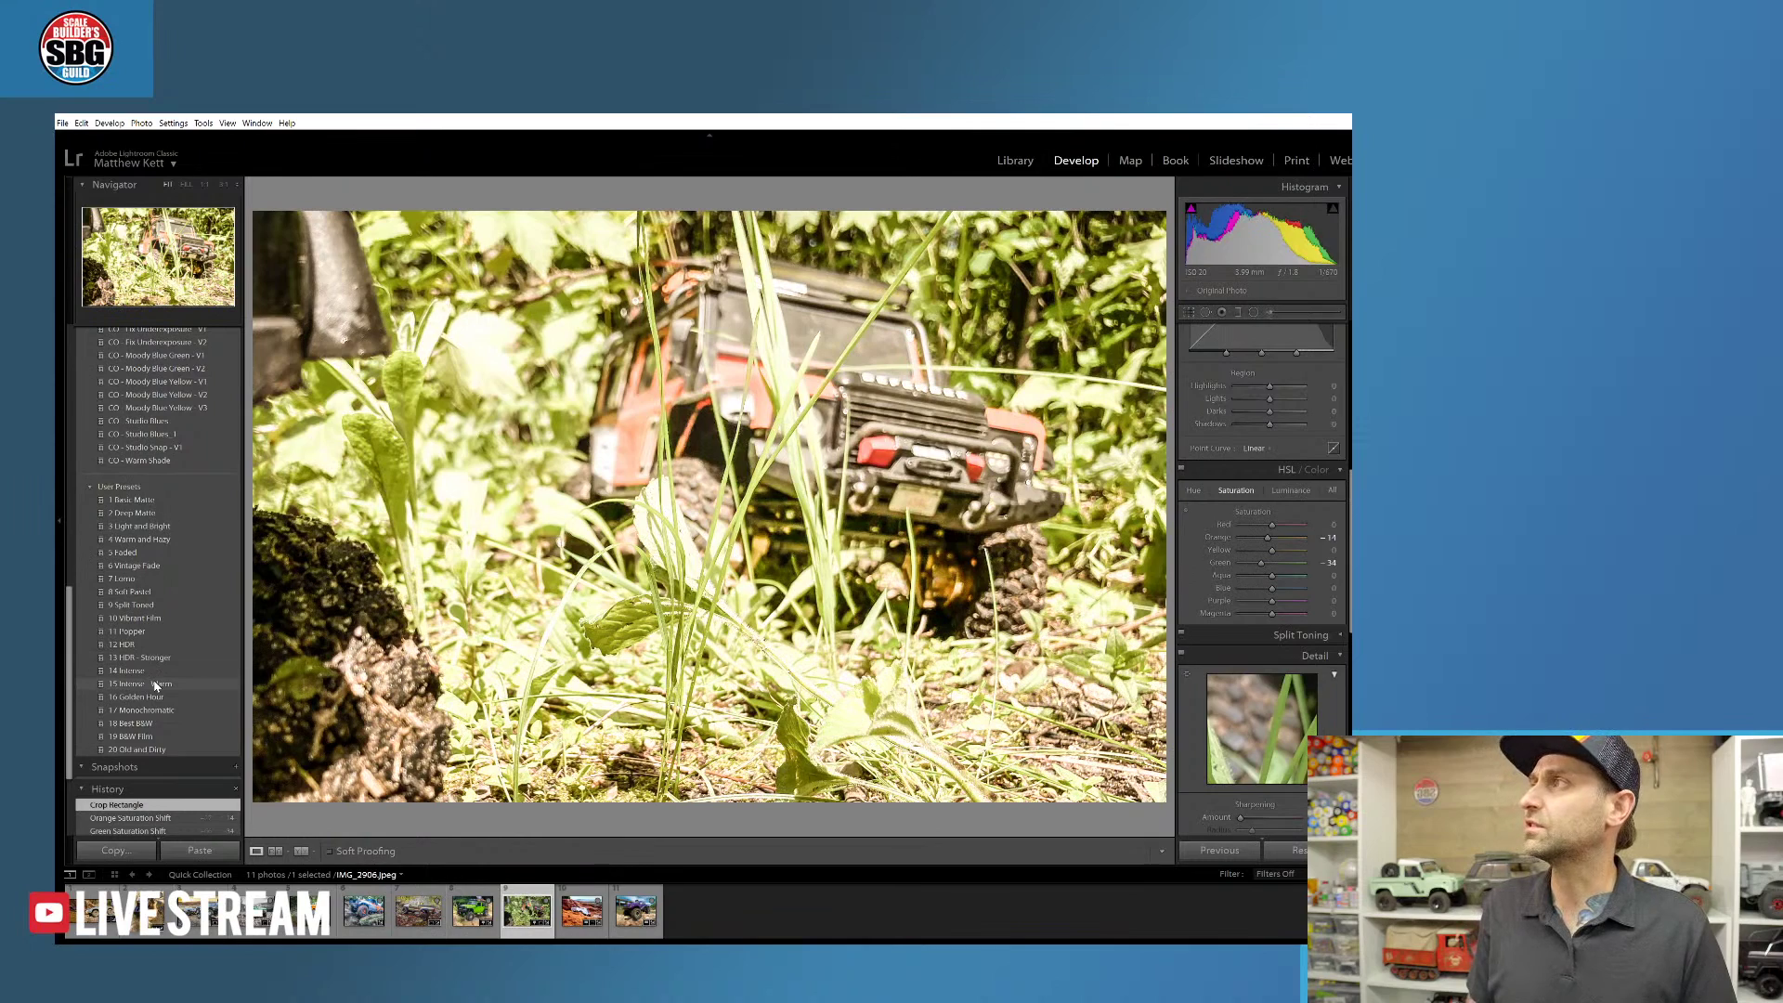
# - Apply the user preset 15 Intense - Warm, and set exposure to -0.50, temperature to +78 and tint to +35
pyautogui.click(156, 685)
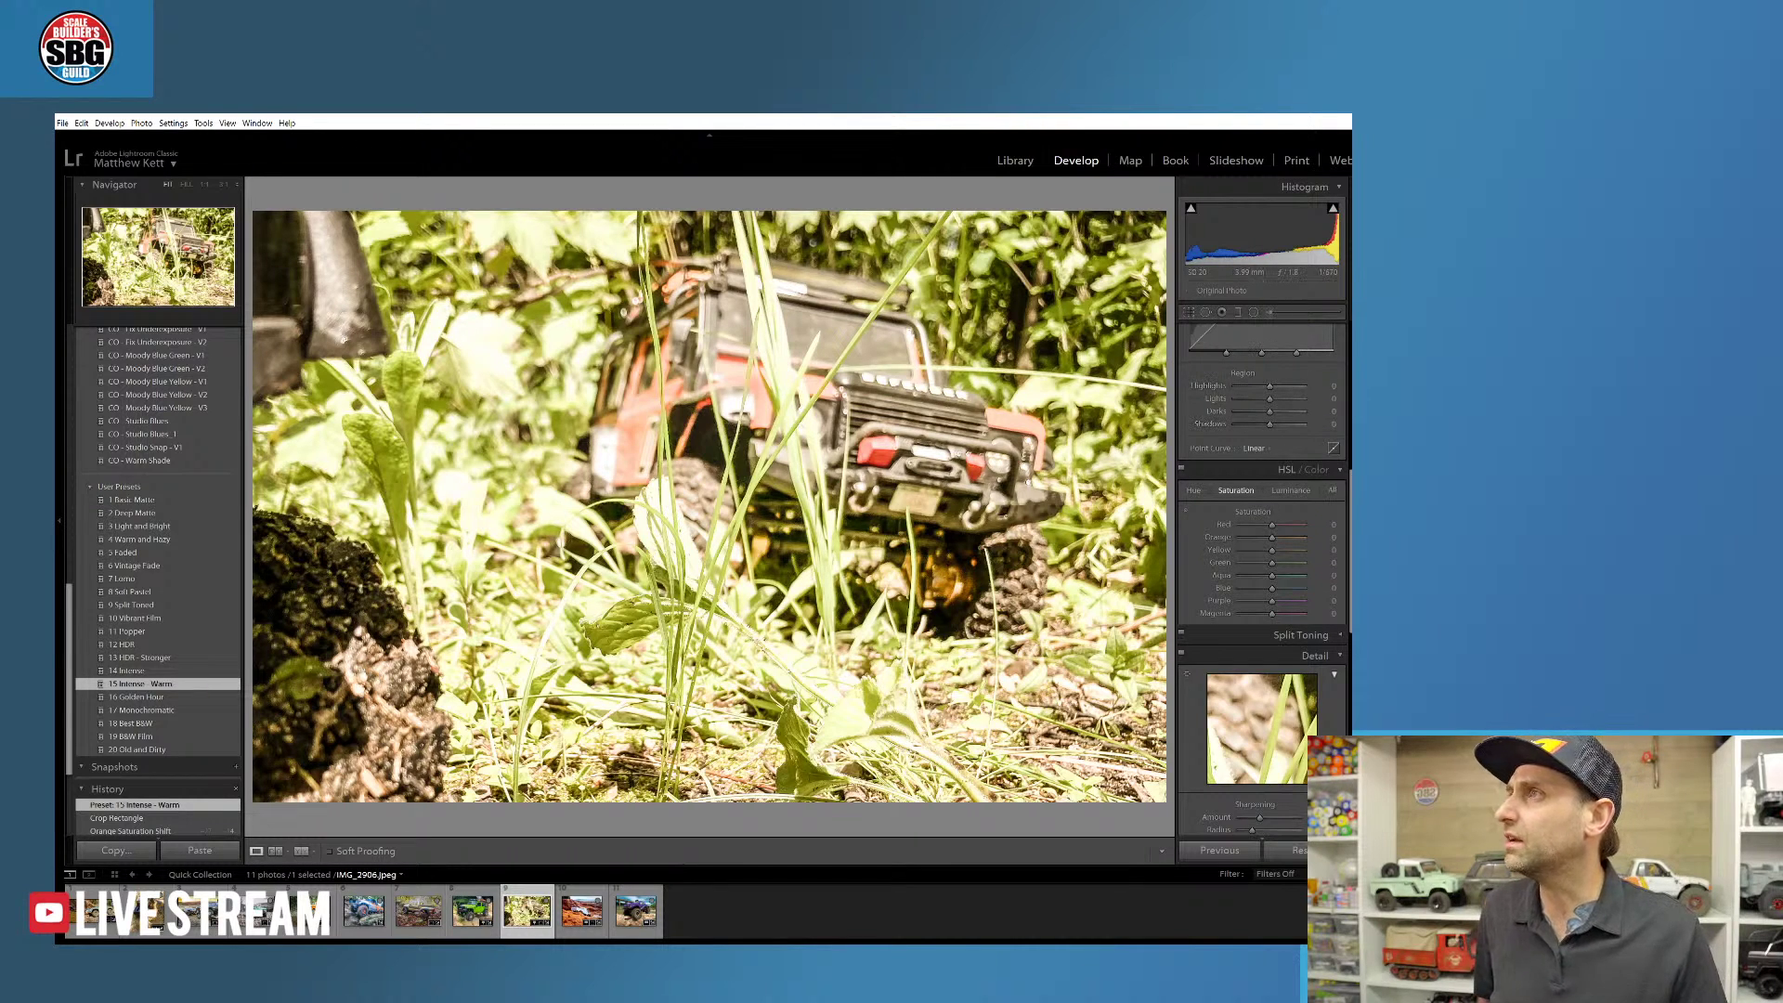
pyautogui.scroll(3, 1343, 476)
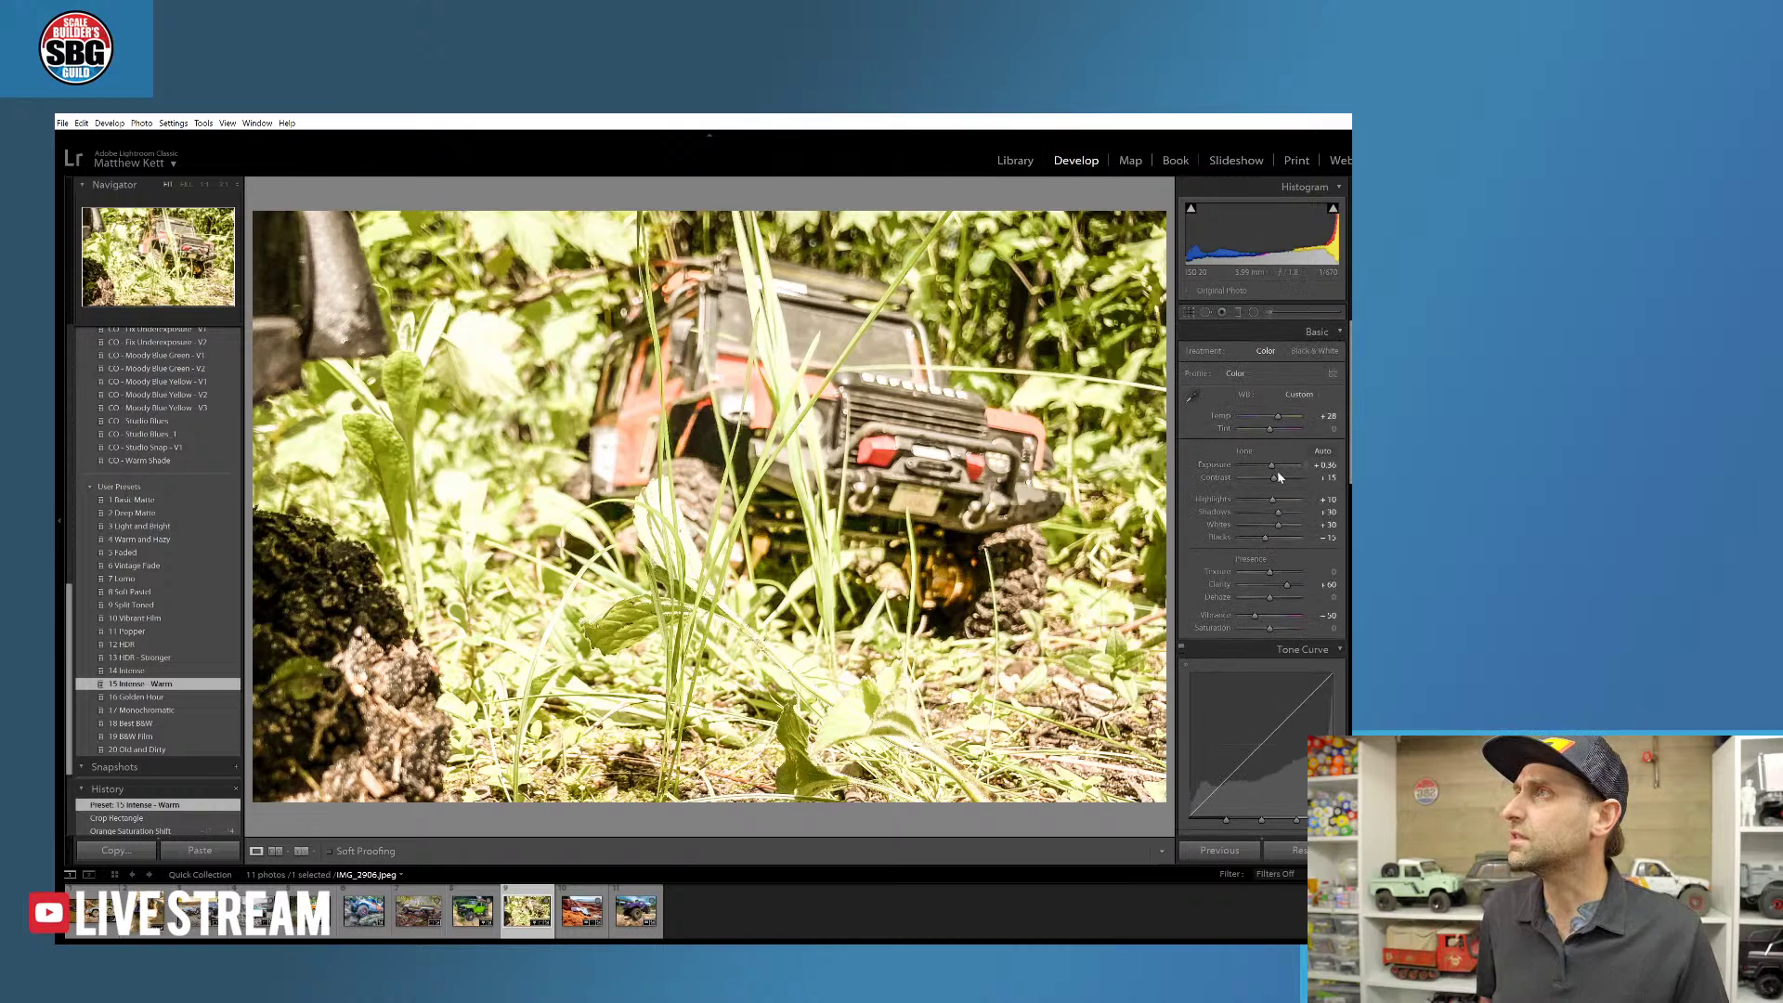
pyautogui.moveTo(1272, 466)
pyautogui.mouseDown()
pyautogui.moveTo(1281, 416)
pyautogui.moveTo(1297, 421)
pyautogui.moveTo(1280, 436)
pyautogui.mouseUp()
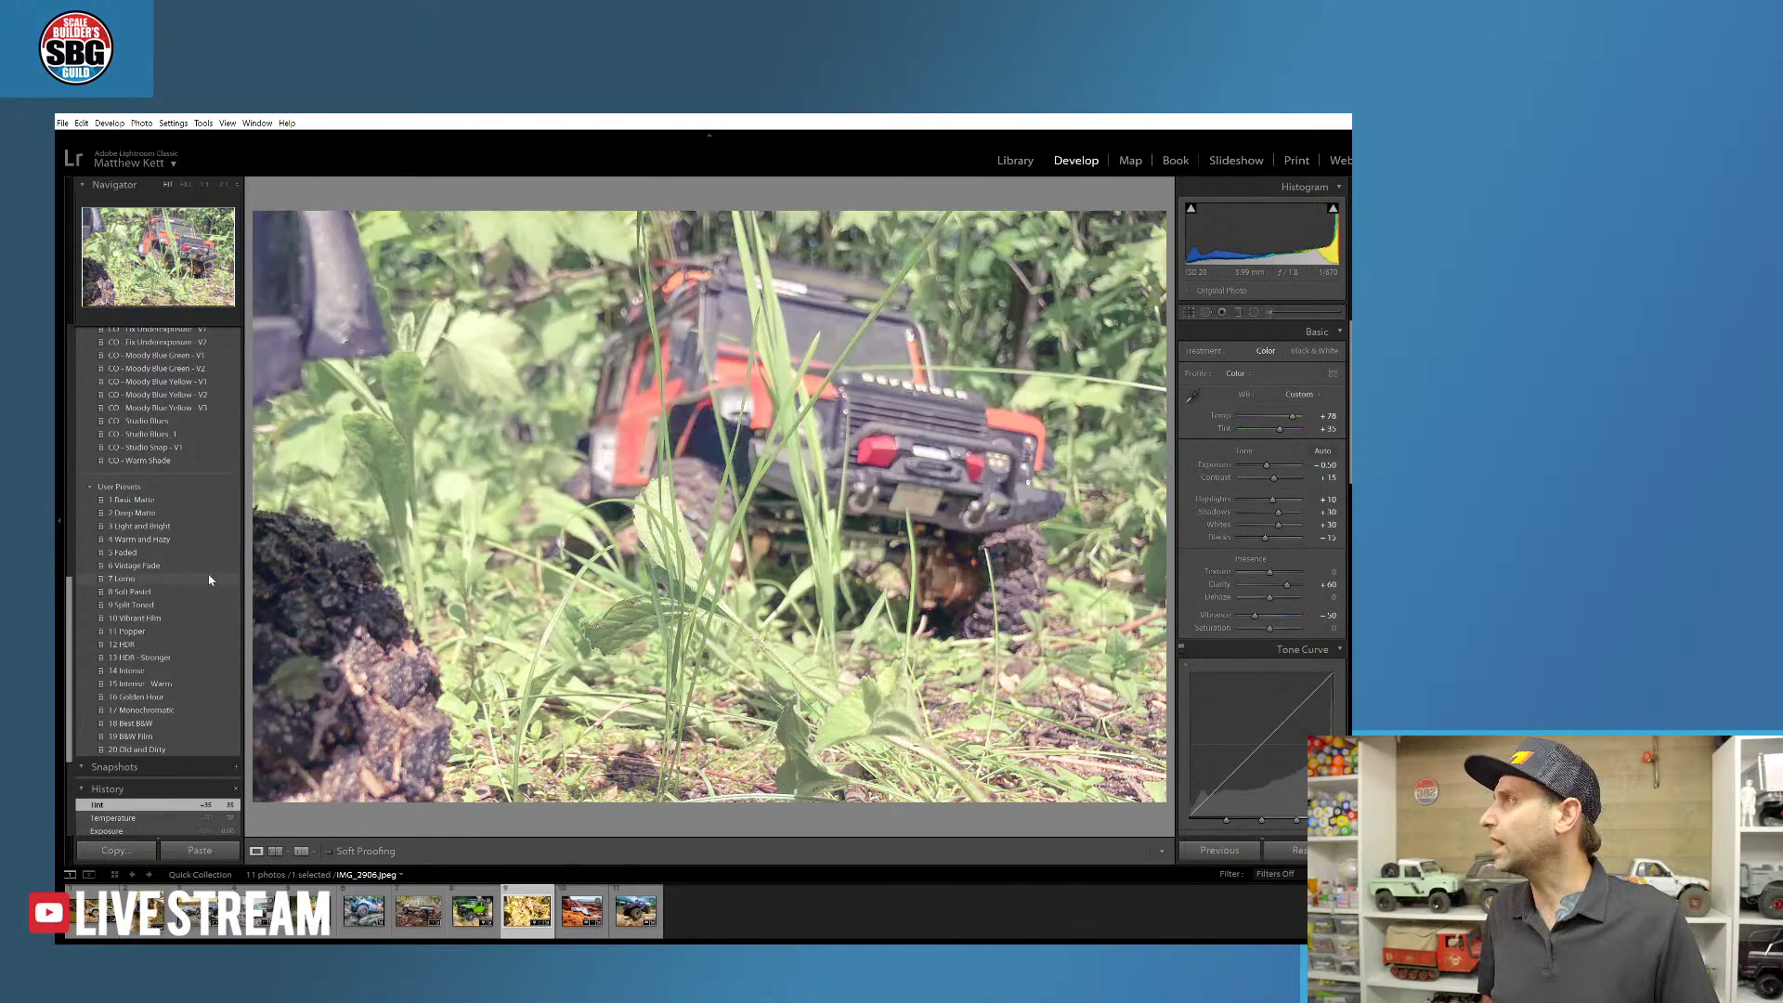
# - Apply the Heavy grain preset to the cropped orange truck photo
pyautogui.scroll(5, 195, 571)
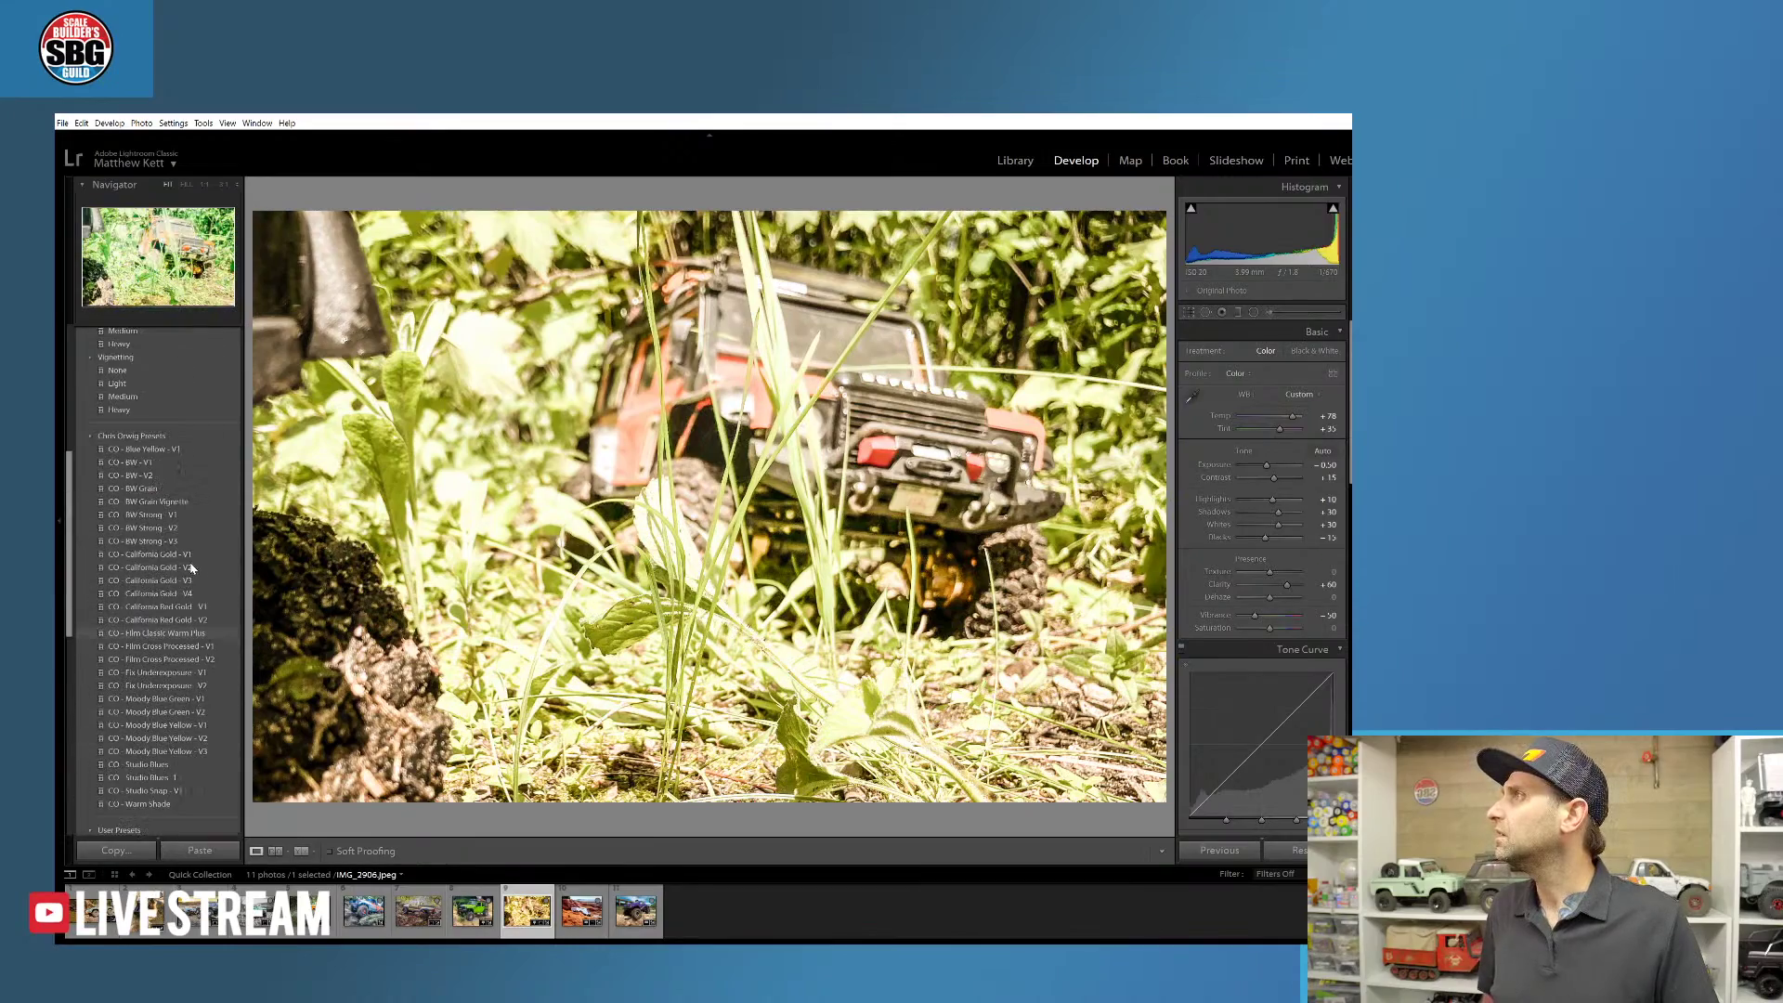
pyautogui.scroll(5, 200, 437)
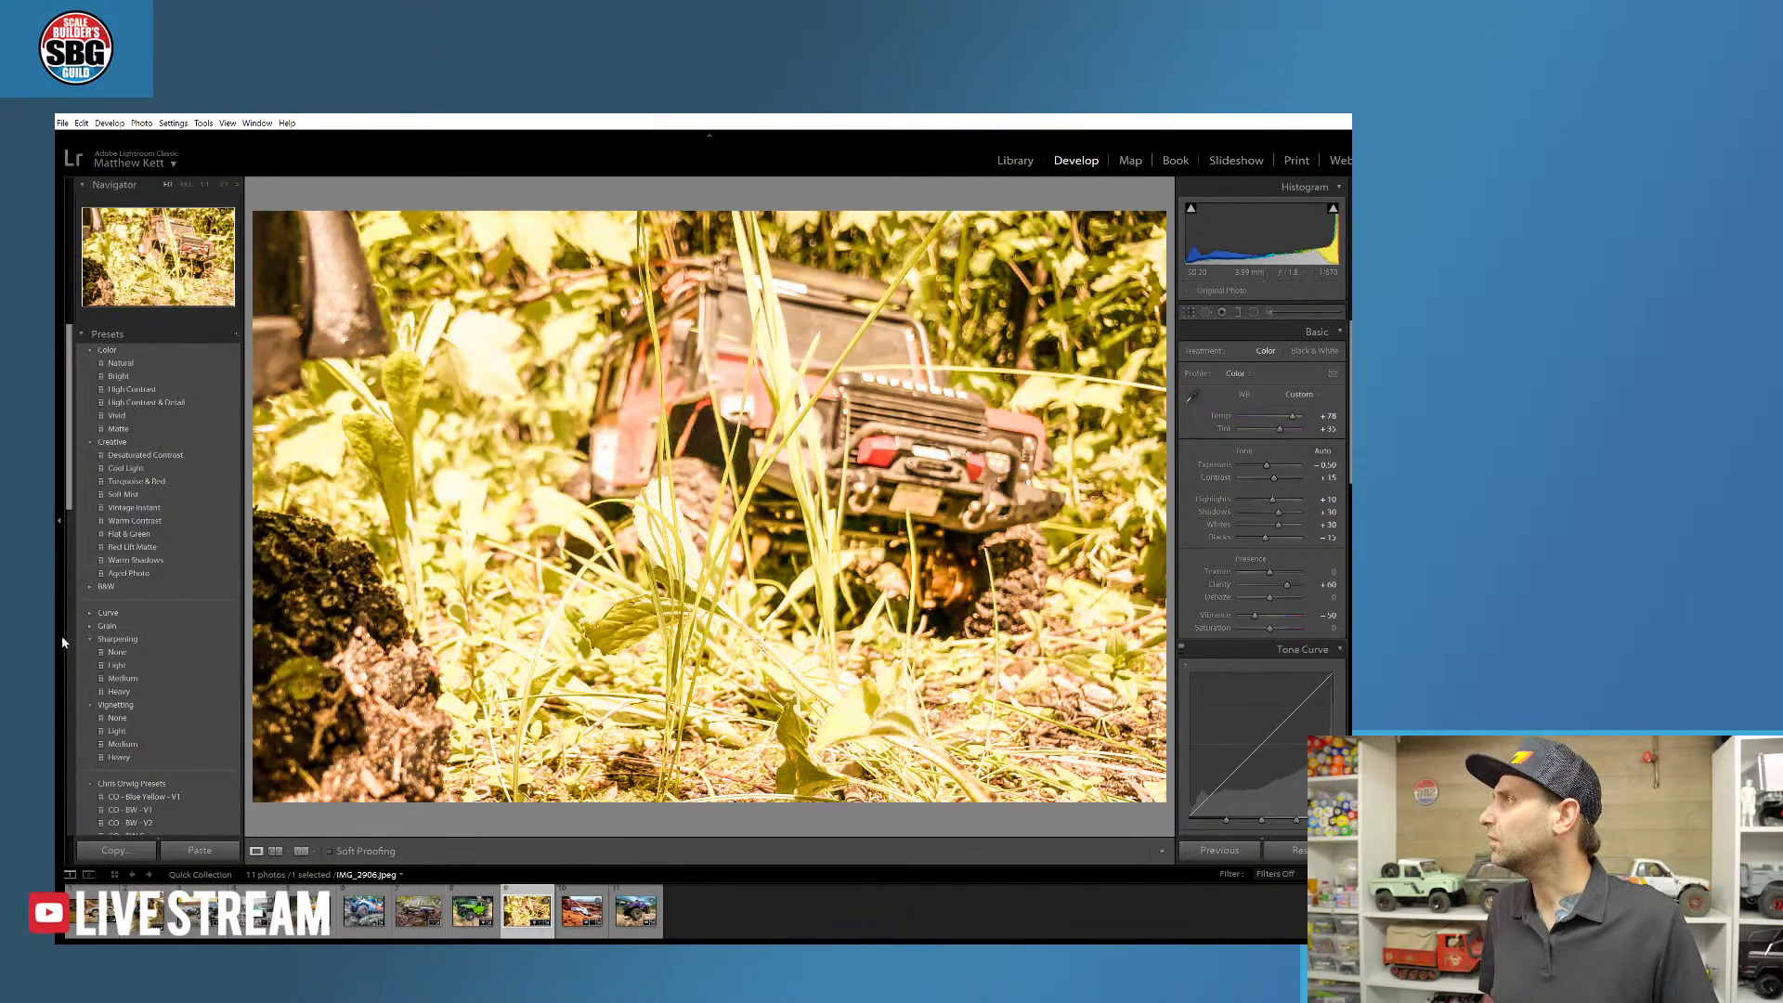
pyautogui.click(107, 626)
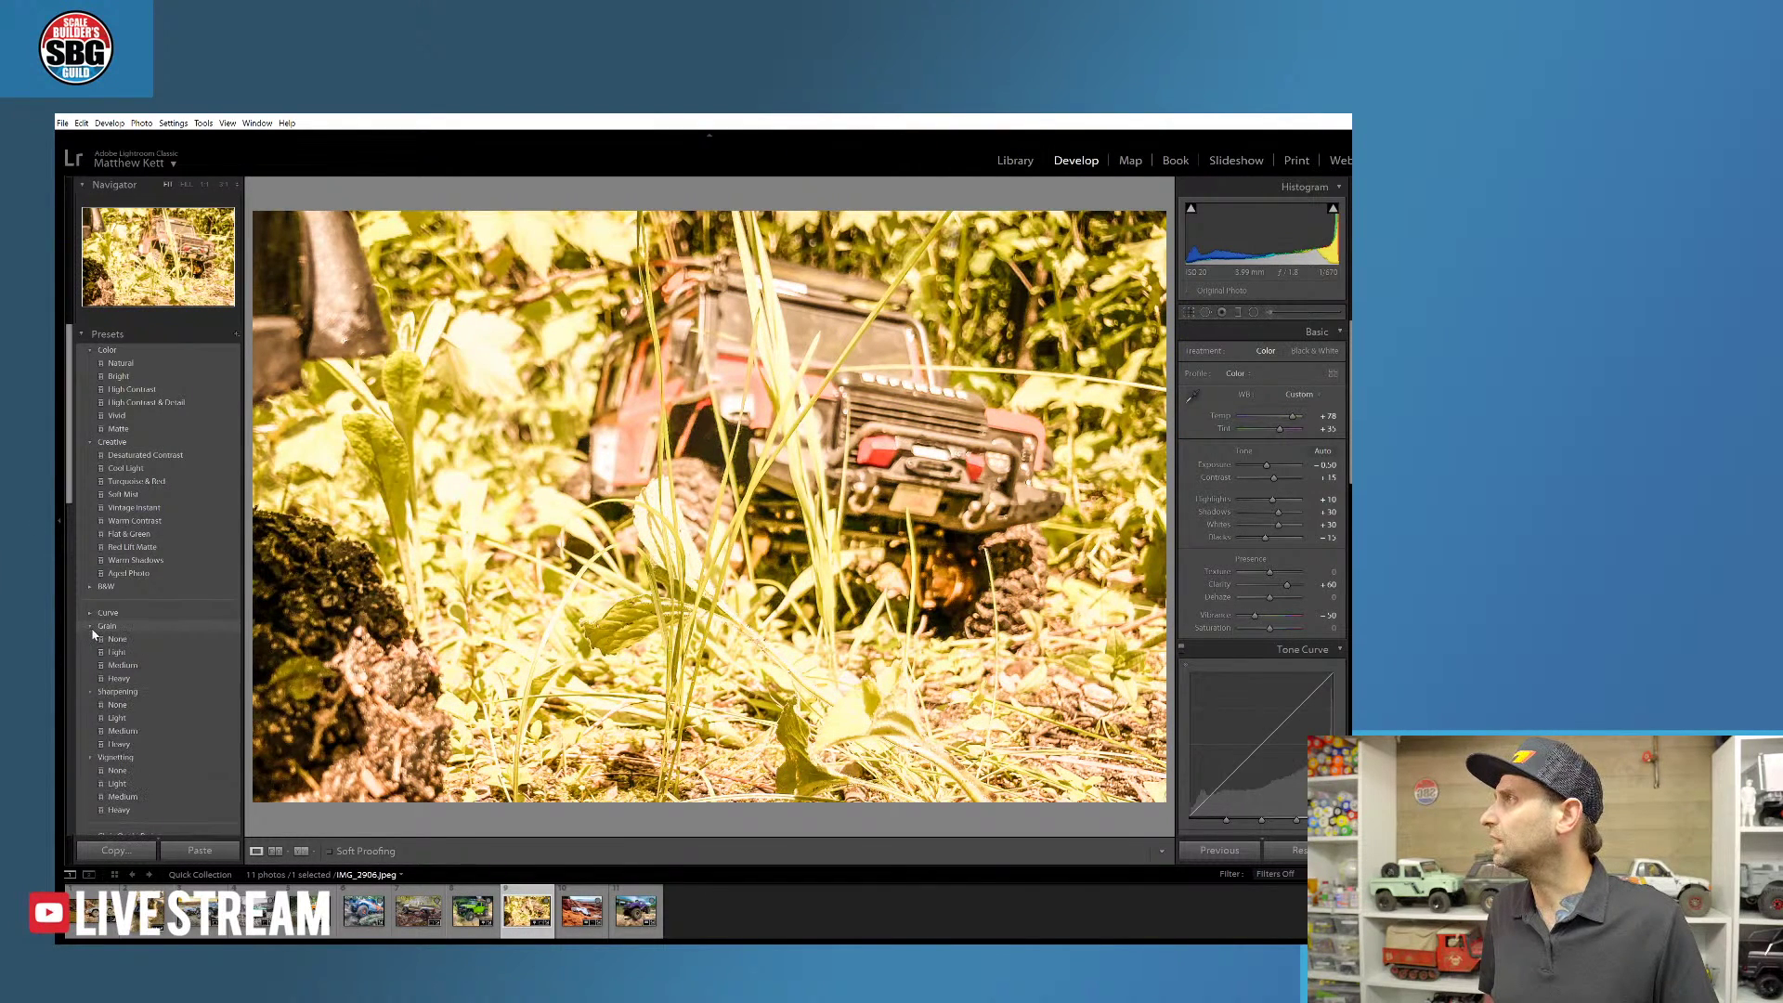
pyautogui.click(133, 681)
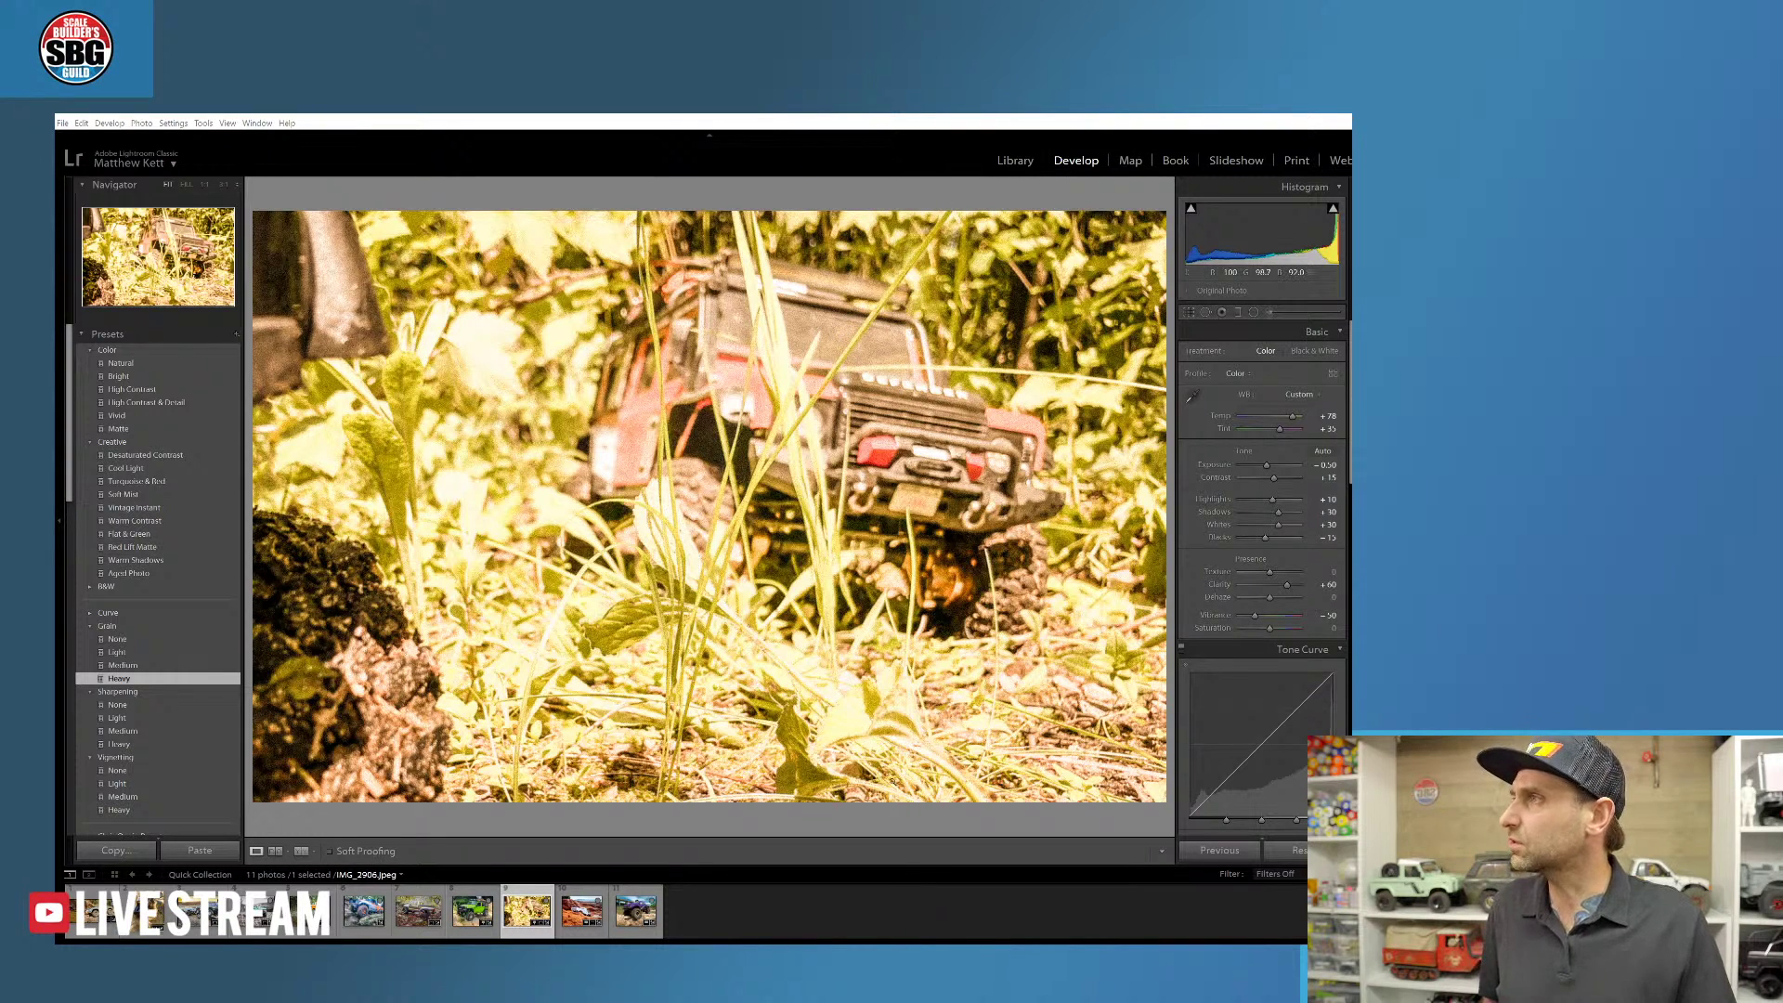
# - Review the edited blue Bronco photo alongside the orange truck photo in the grass
pyautogui.click(91, 911)
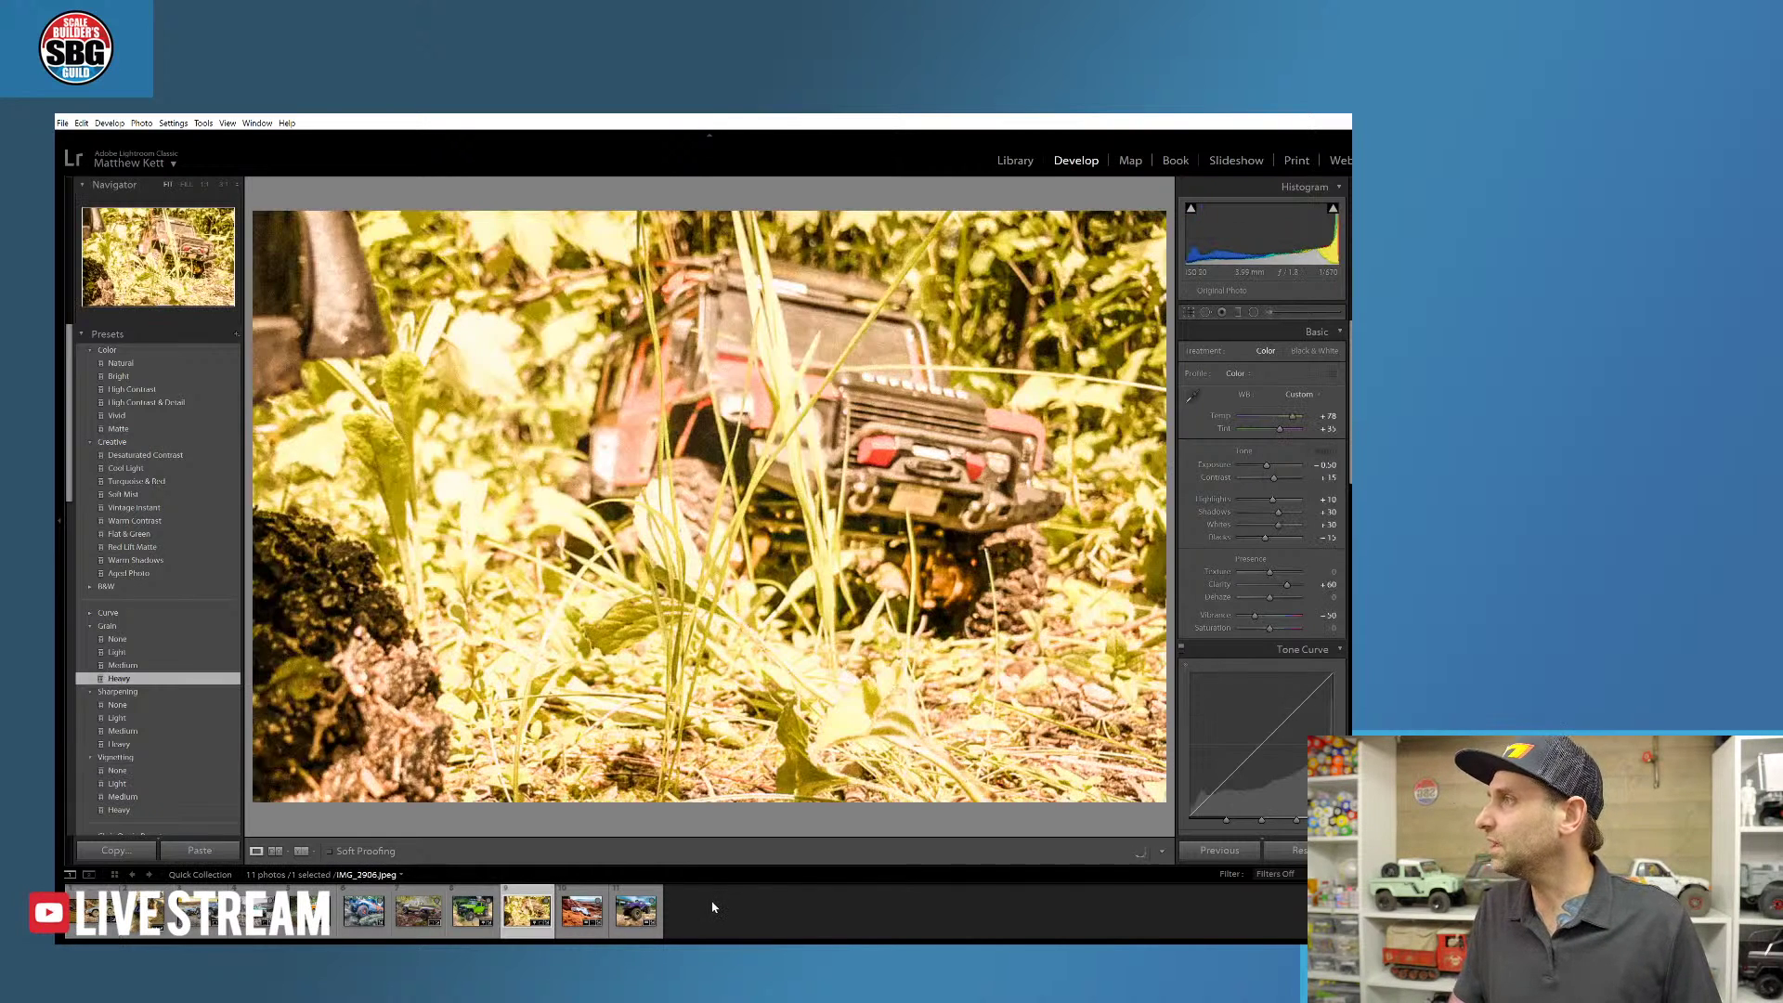
pyautogui.click(756, 917)
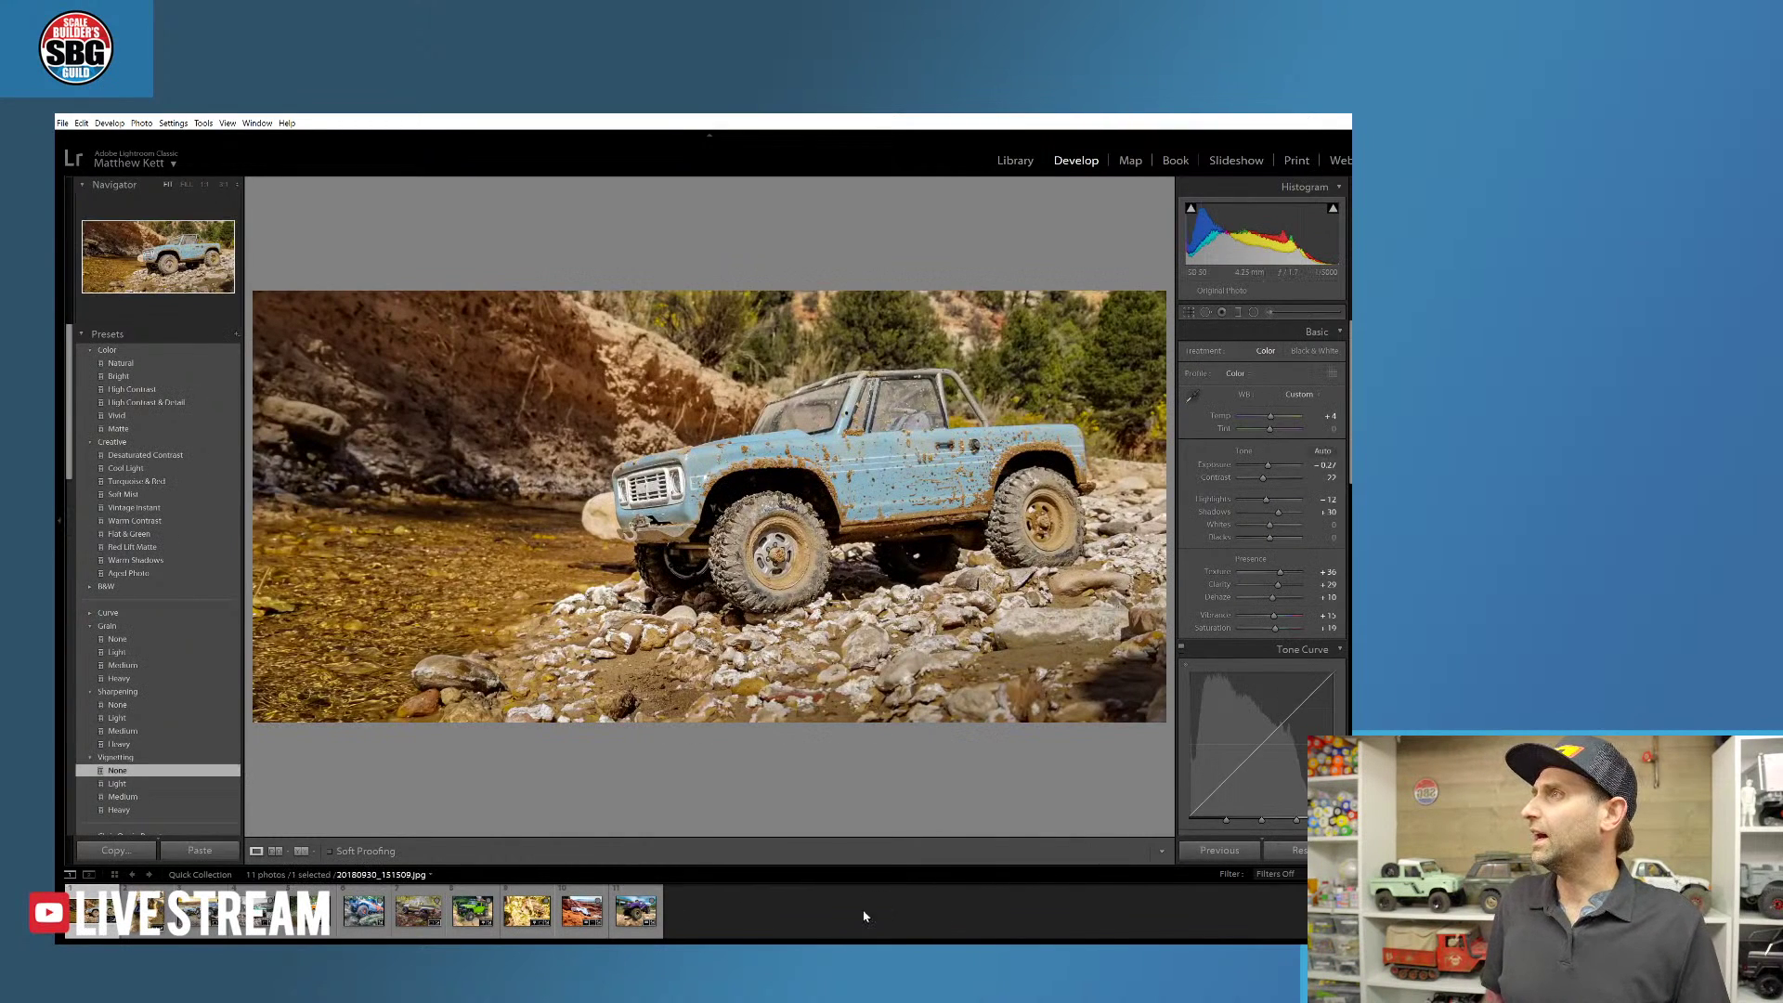
pyautogui.click(528, 915)
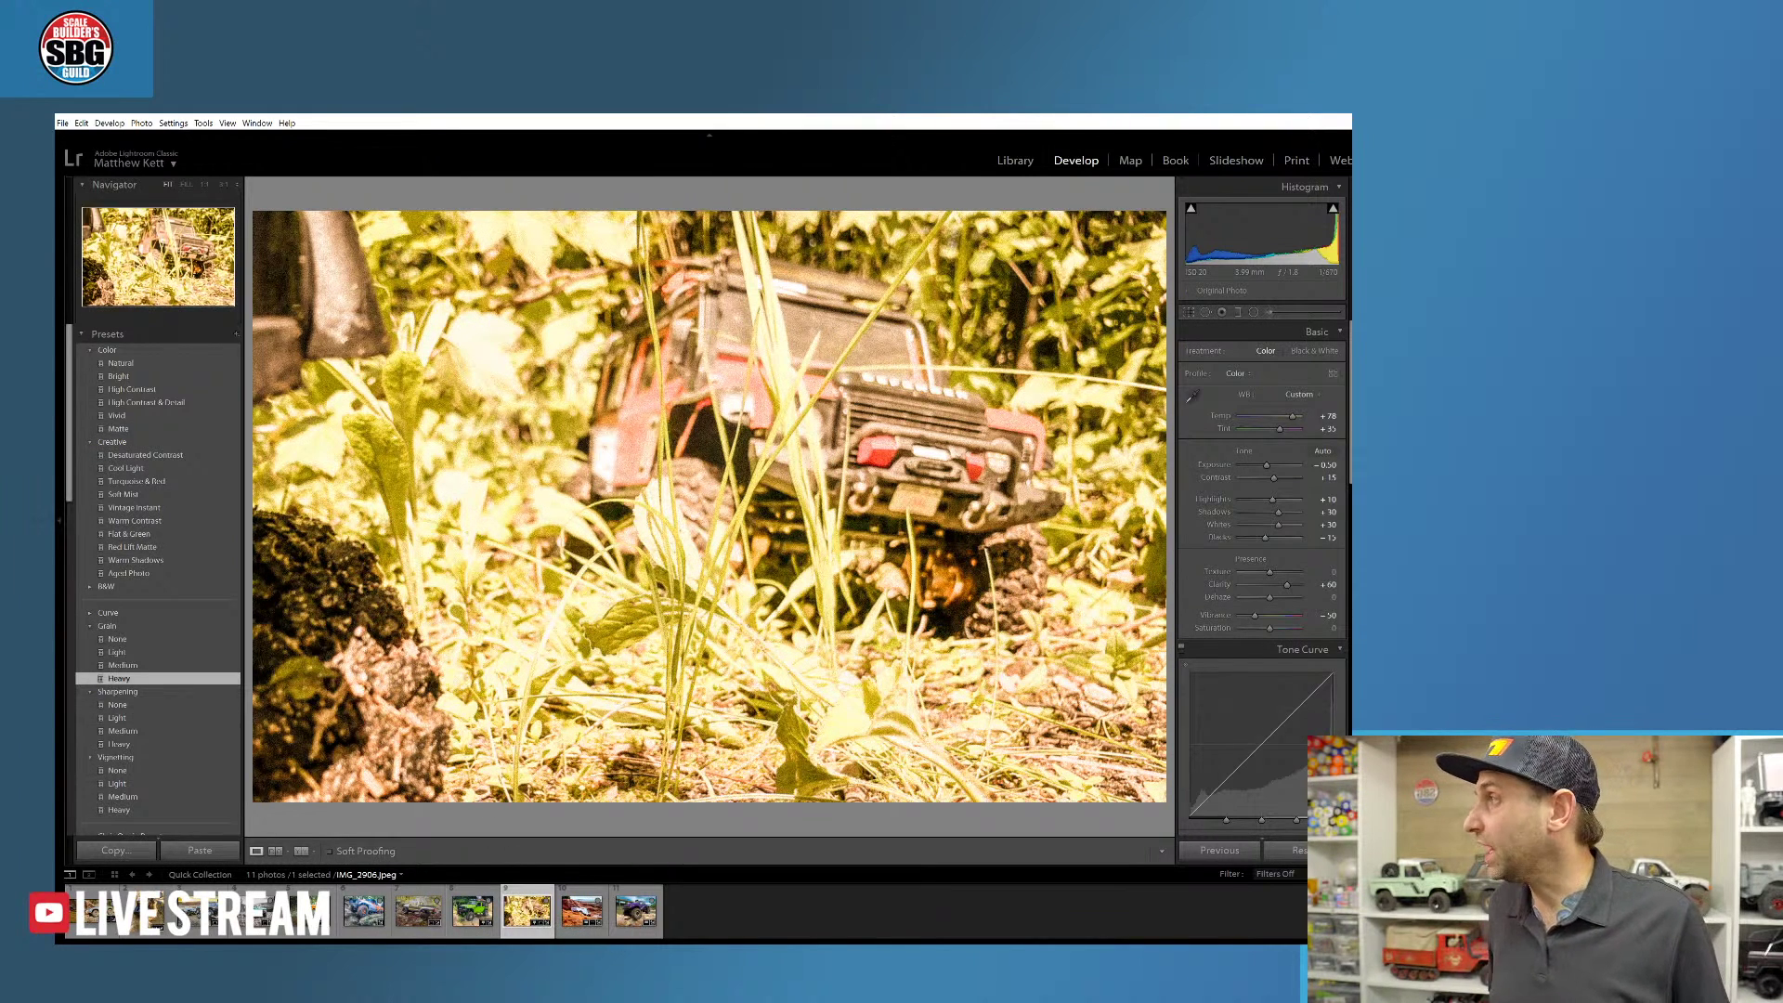
pyautogui.click(91, 914)
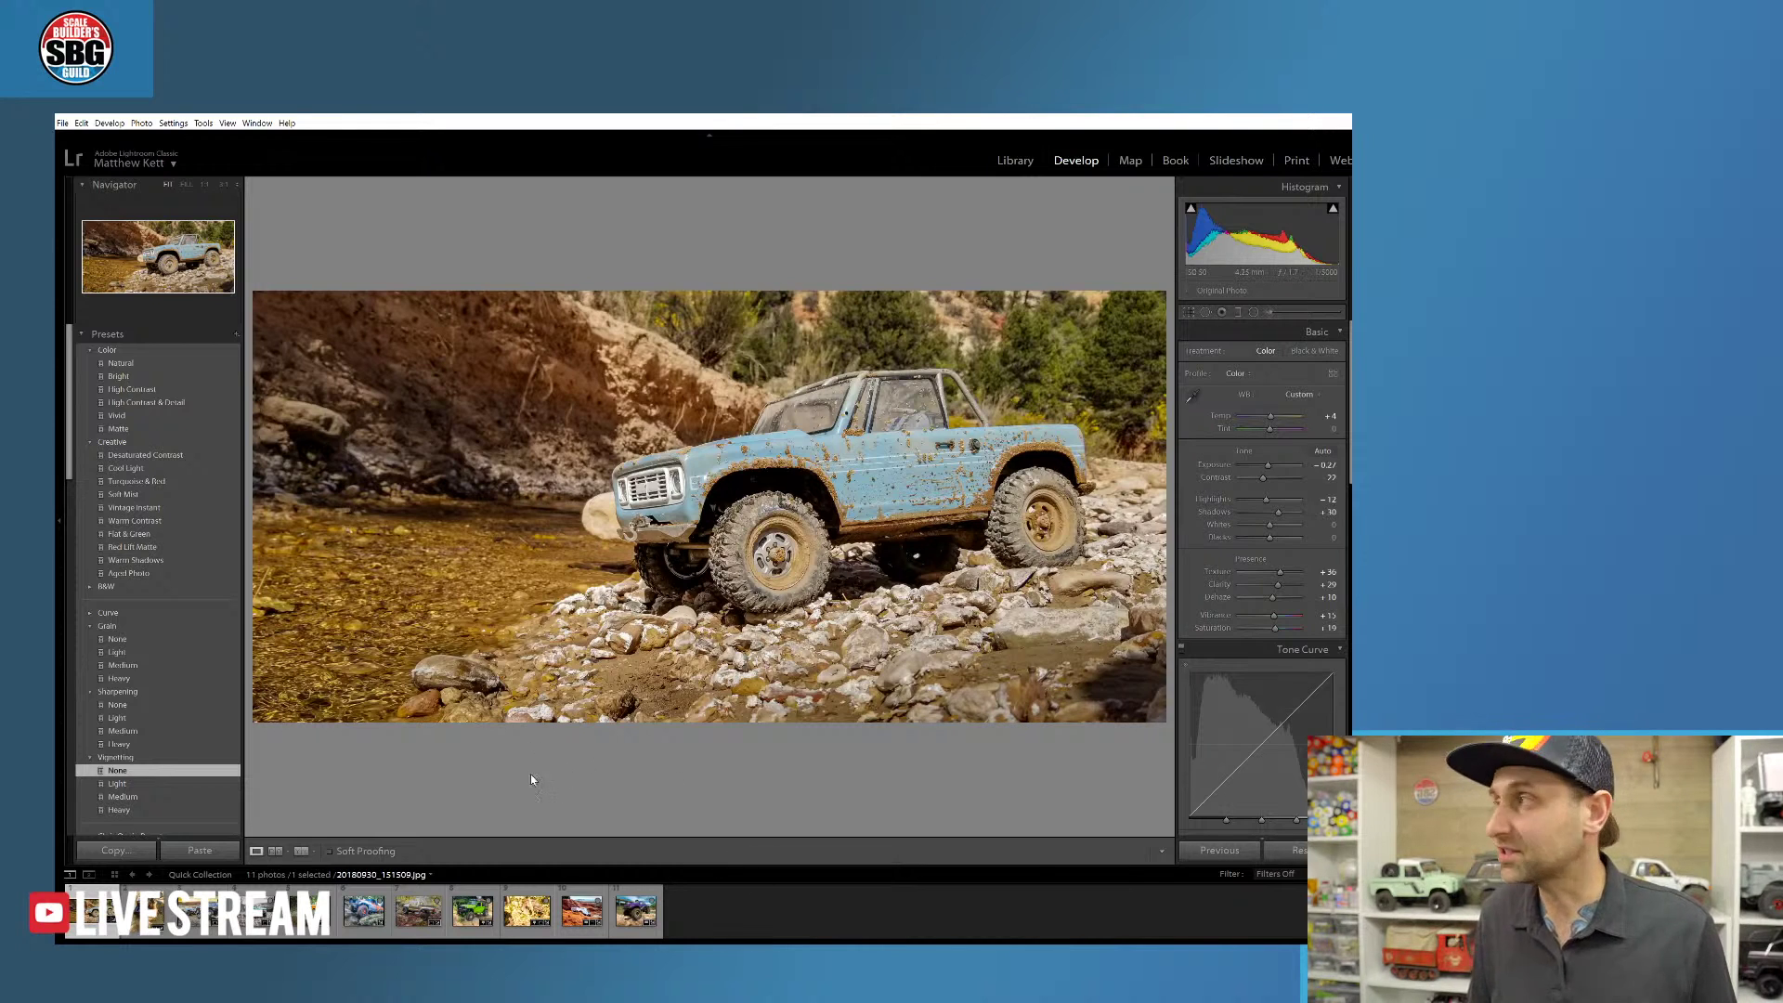
pyautogui.click(345, 899)
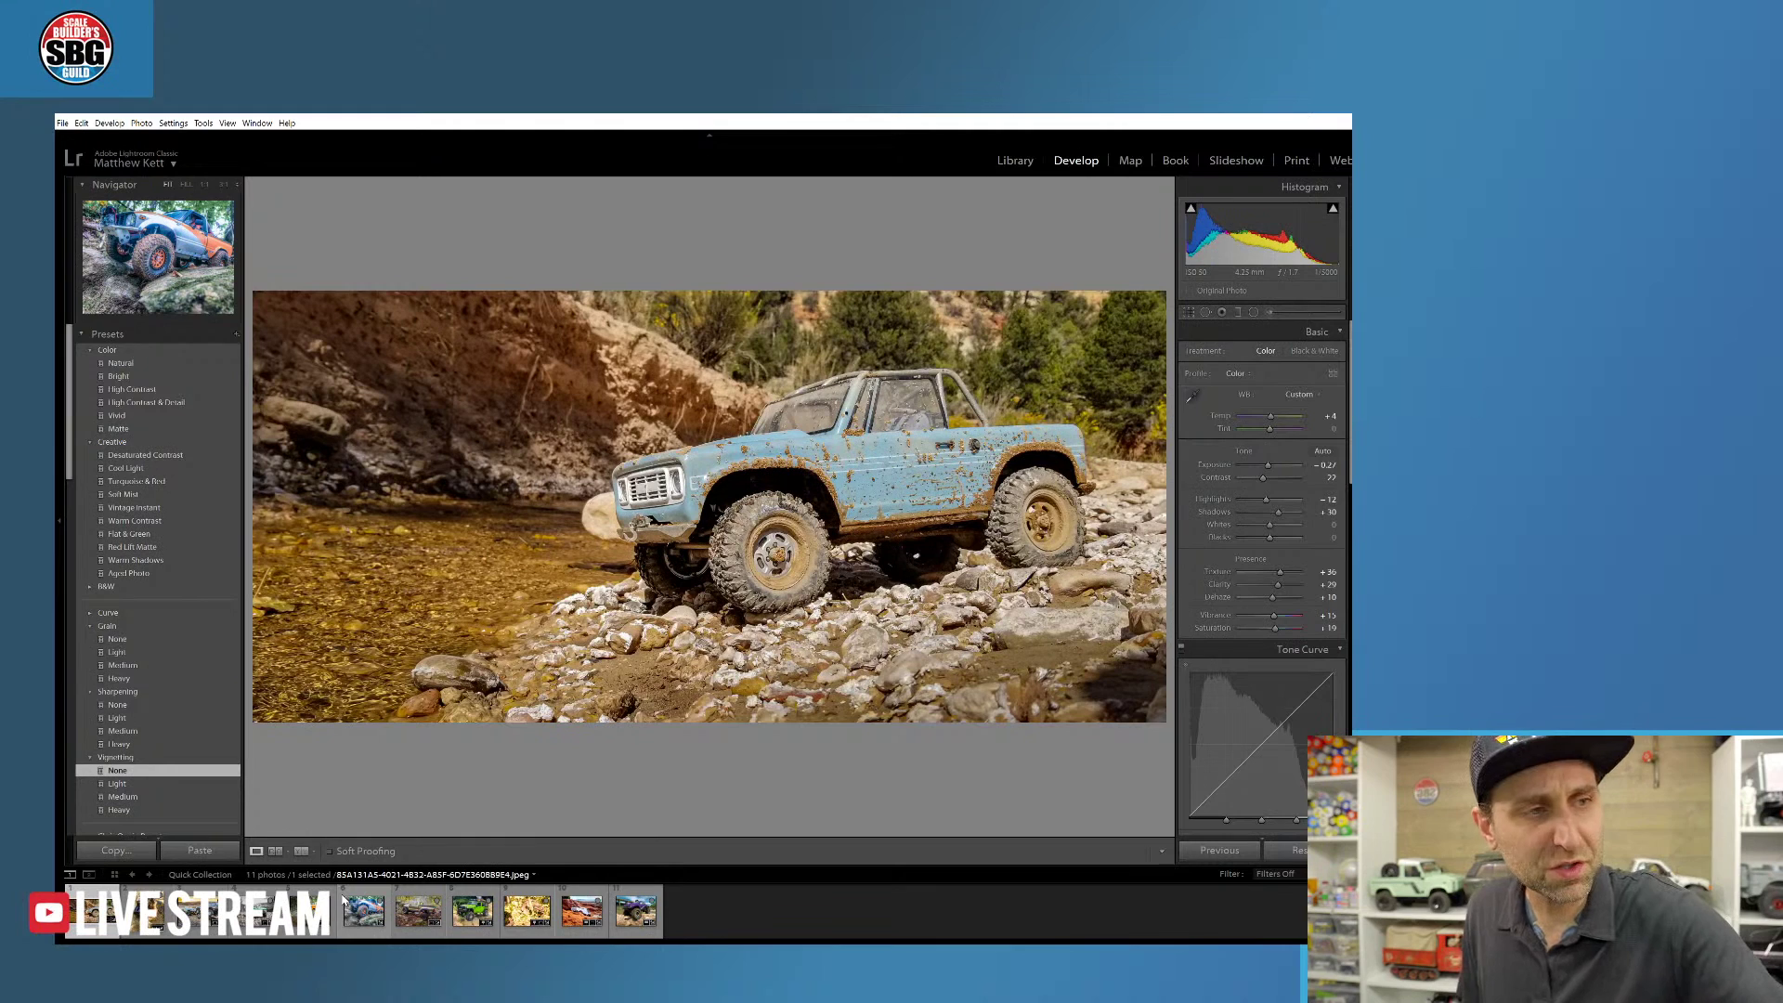
# - Open the photo of the dark blue truck on the rocky slope and raise blue saturation to +45 and aqua saturation to +17
pyautogui.click(148, 915)
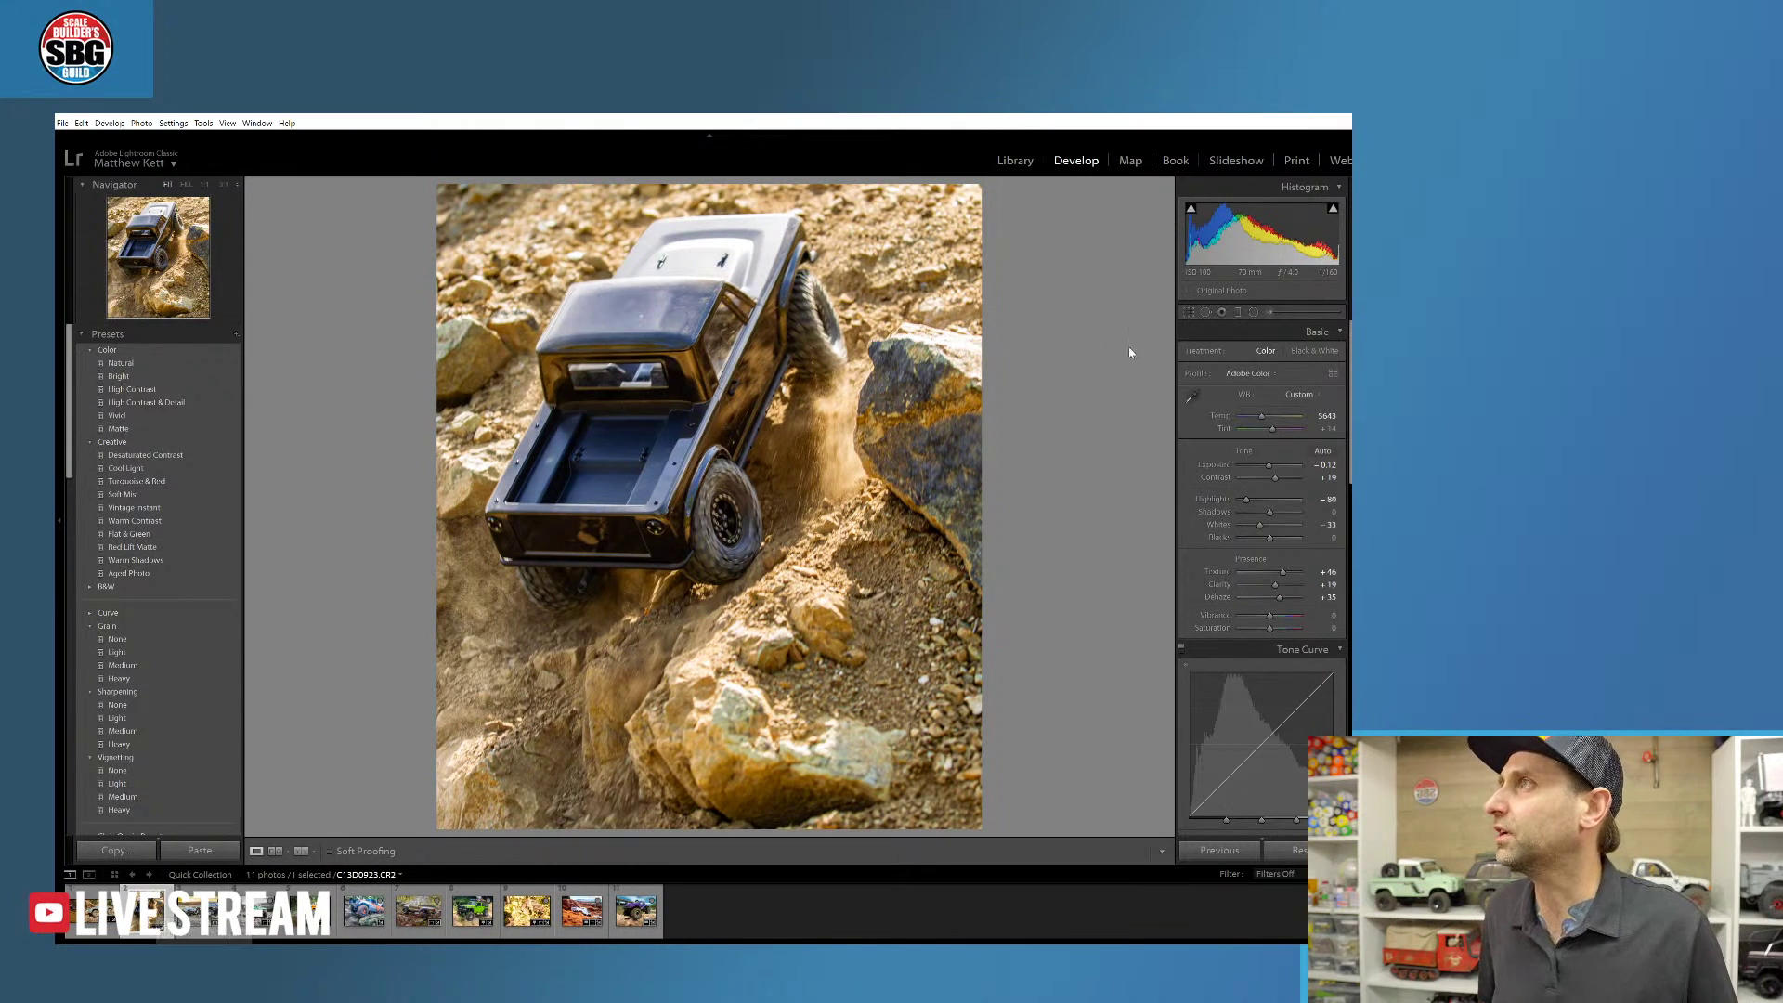
pyautogui.scroll(-10, 1300, 631)
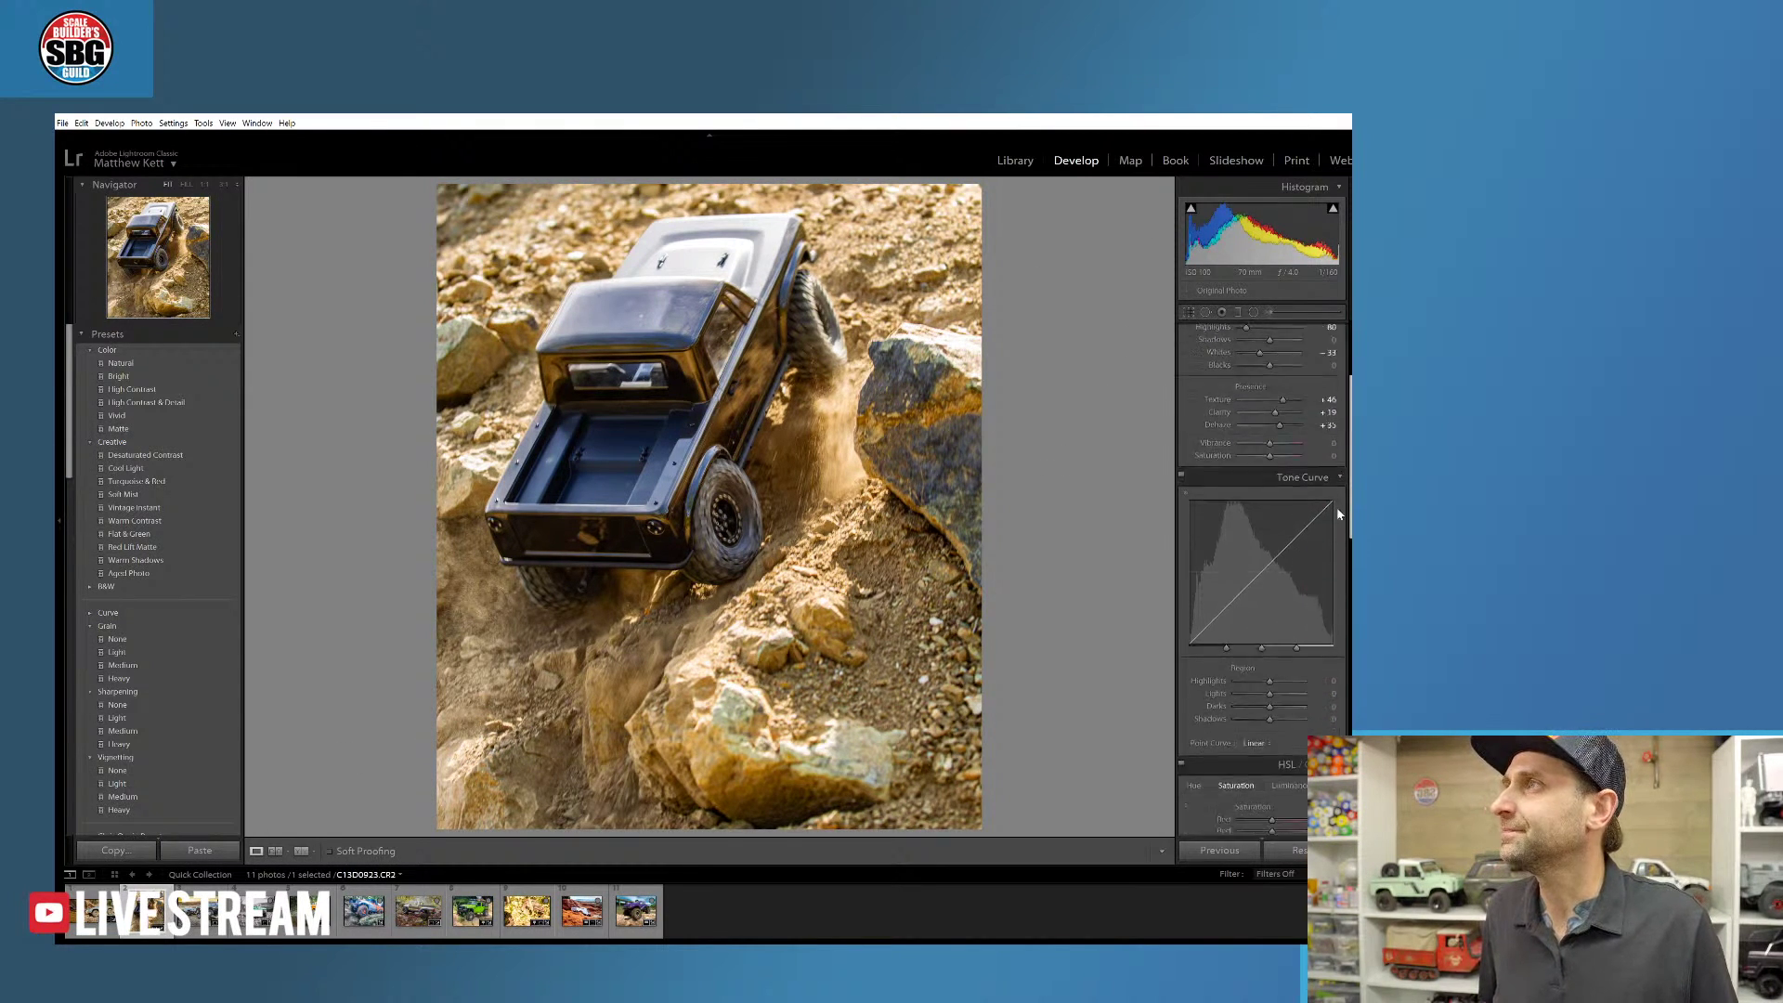
pyautogui.scroll(1, 1314, 639)
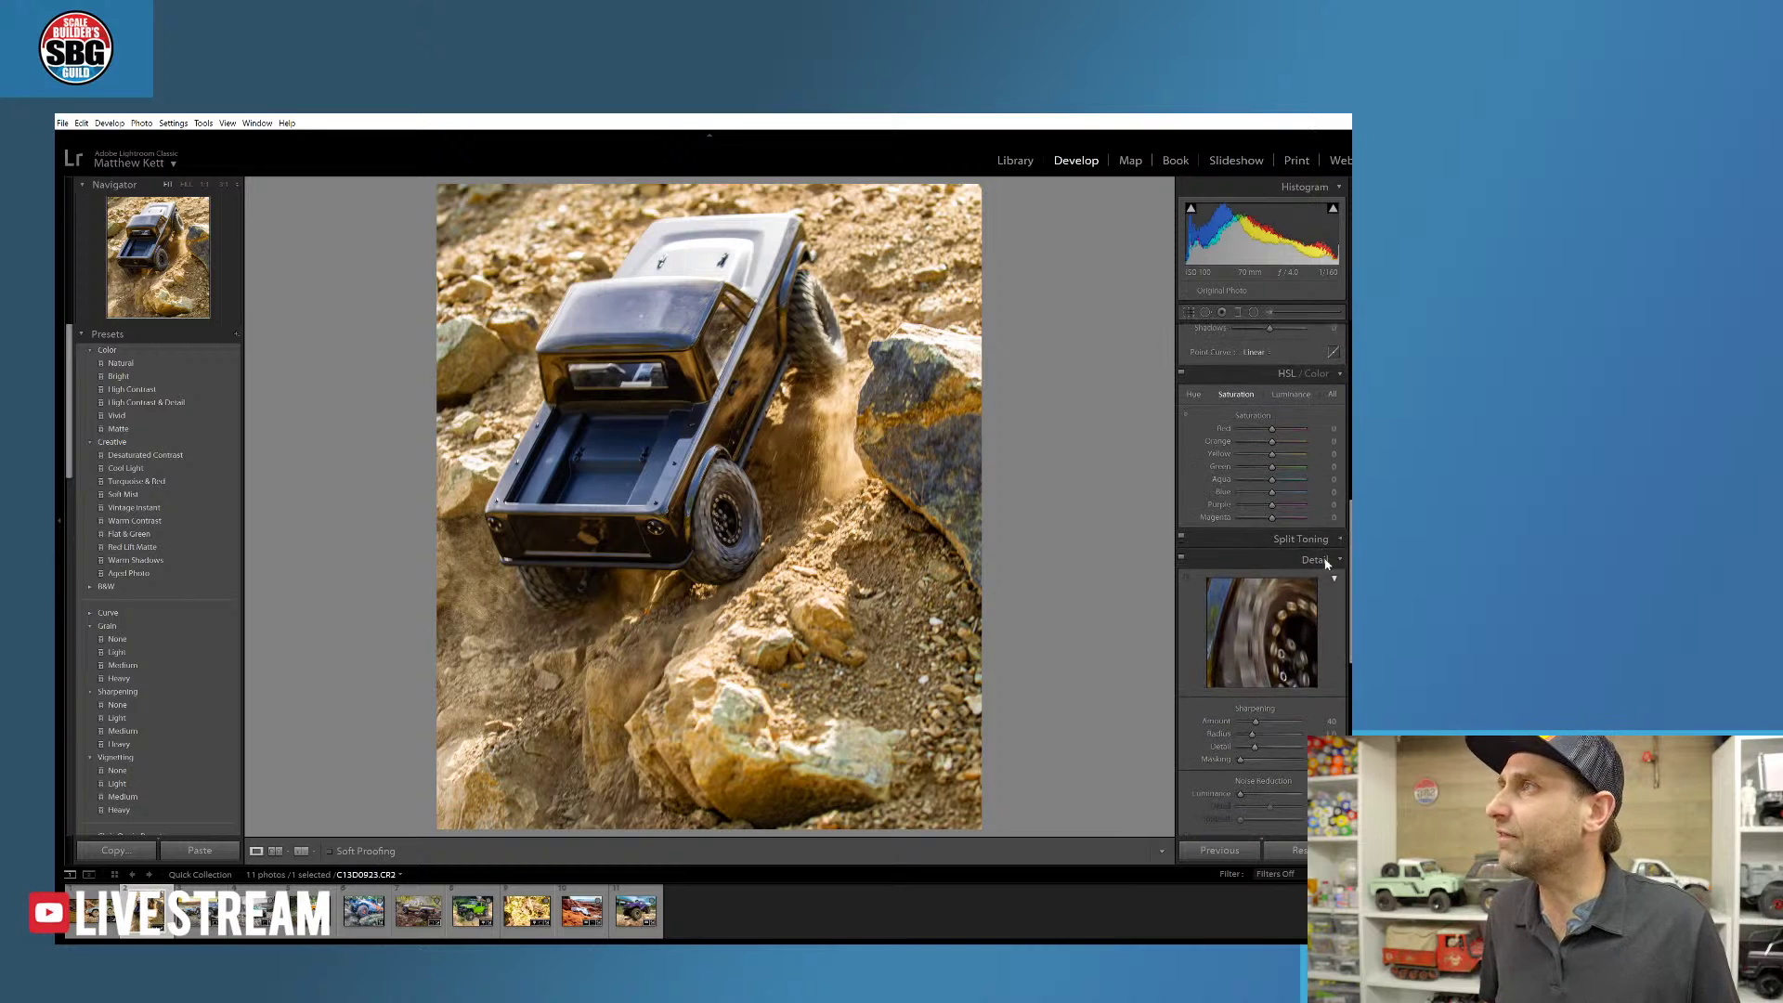
pyautogui.moveTo(1272, 494)
pyautogui.mouseDown()
pyautogui.moveTo(1298, 494)
pyautogui.moveTo(1275, 479)
pyautogui.mouseUp()
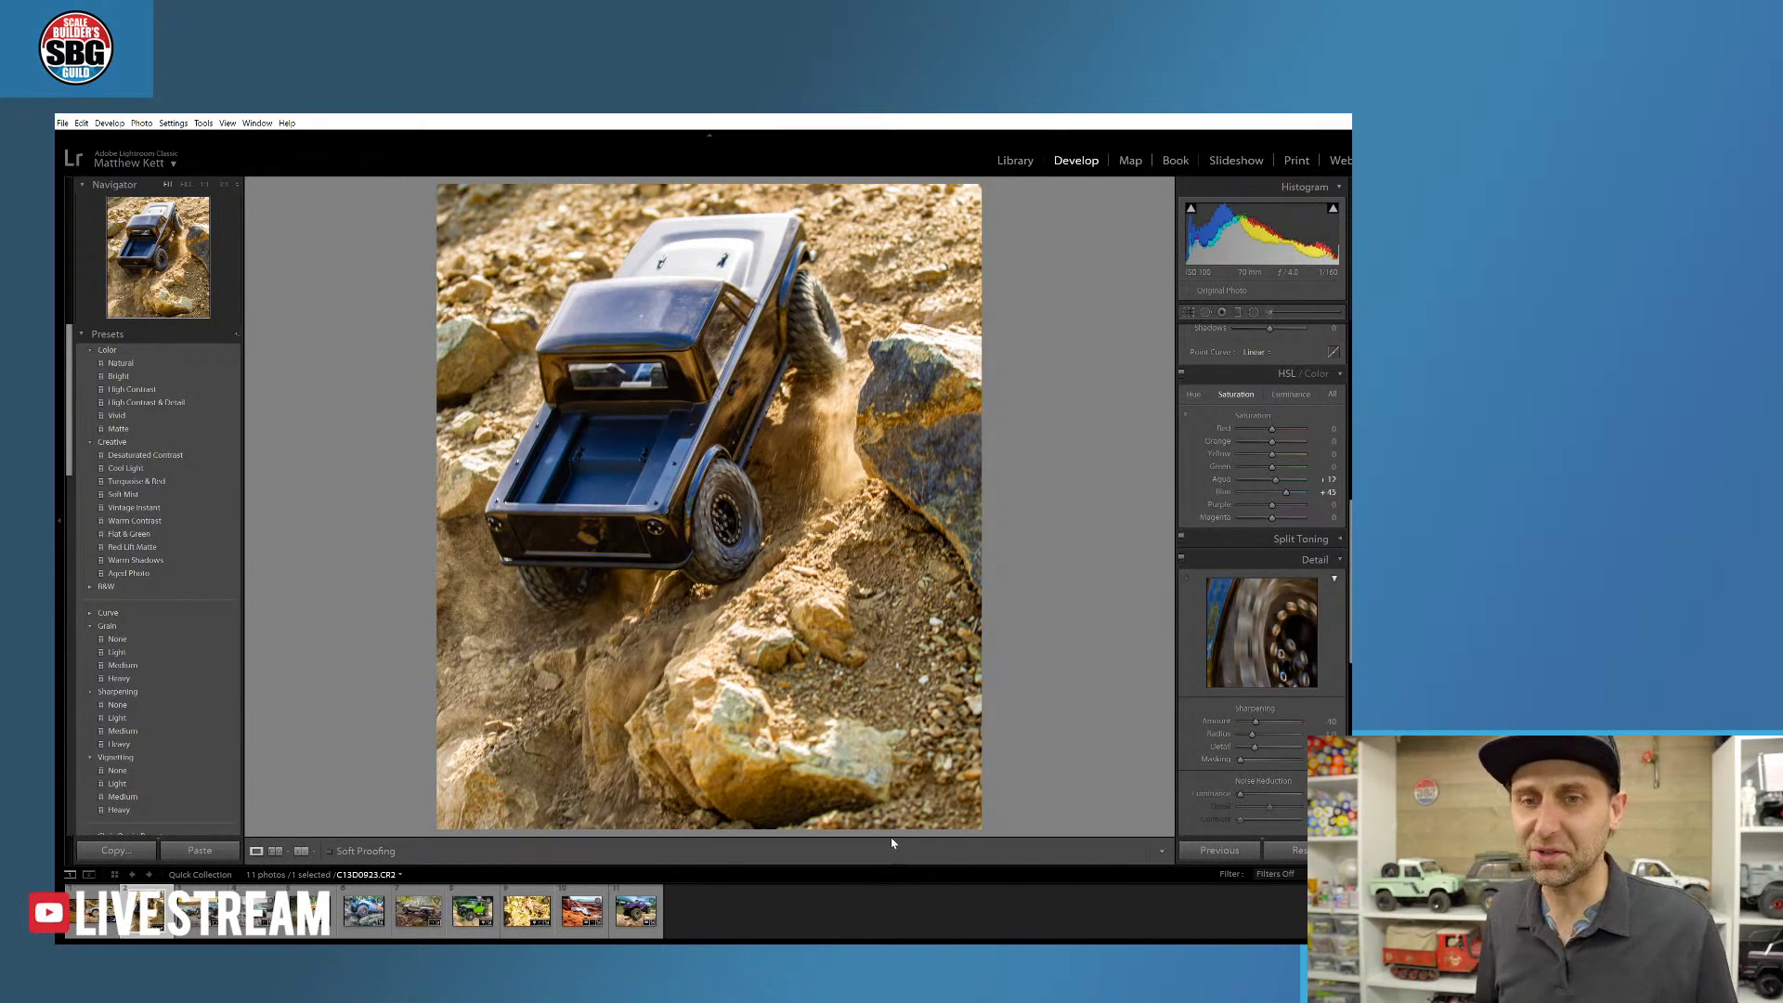
# - Review the edited photos of the trailer rig, teal pickup, orange pickup on the rock, and silver and orange truck
pyautogui.press('Right')
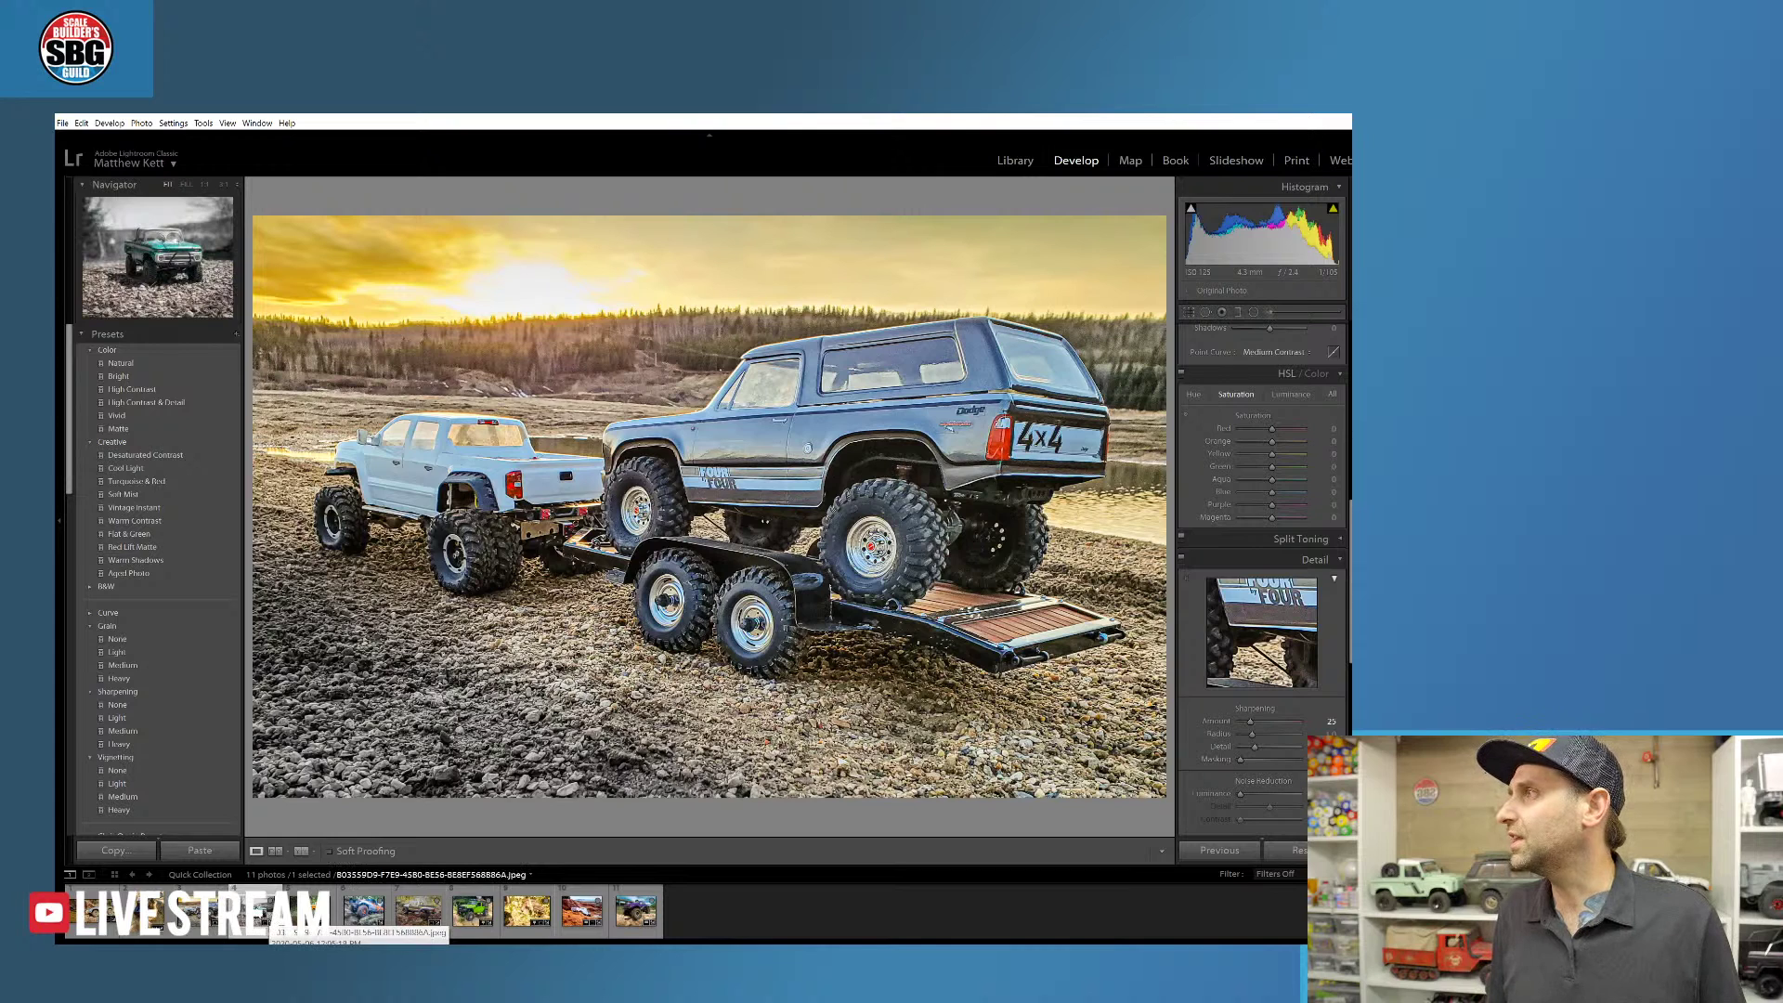
pyautogui.click(267, 896)
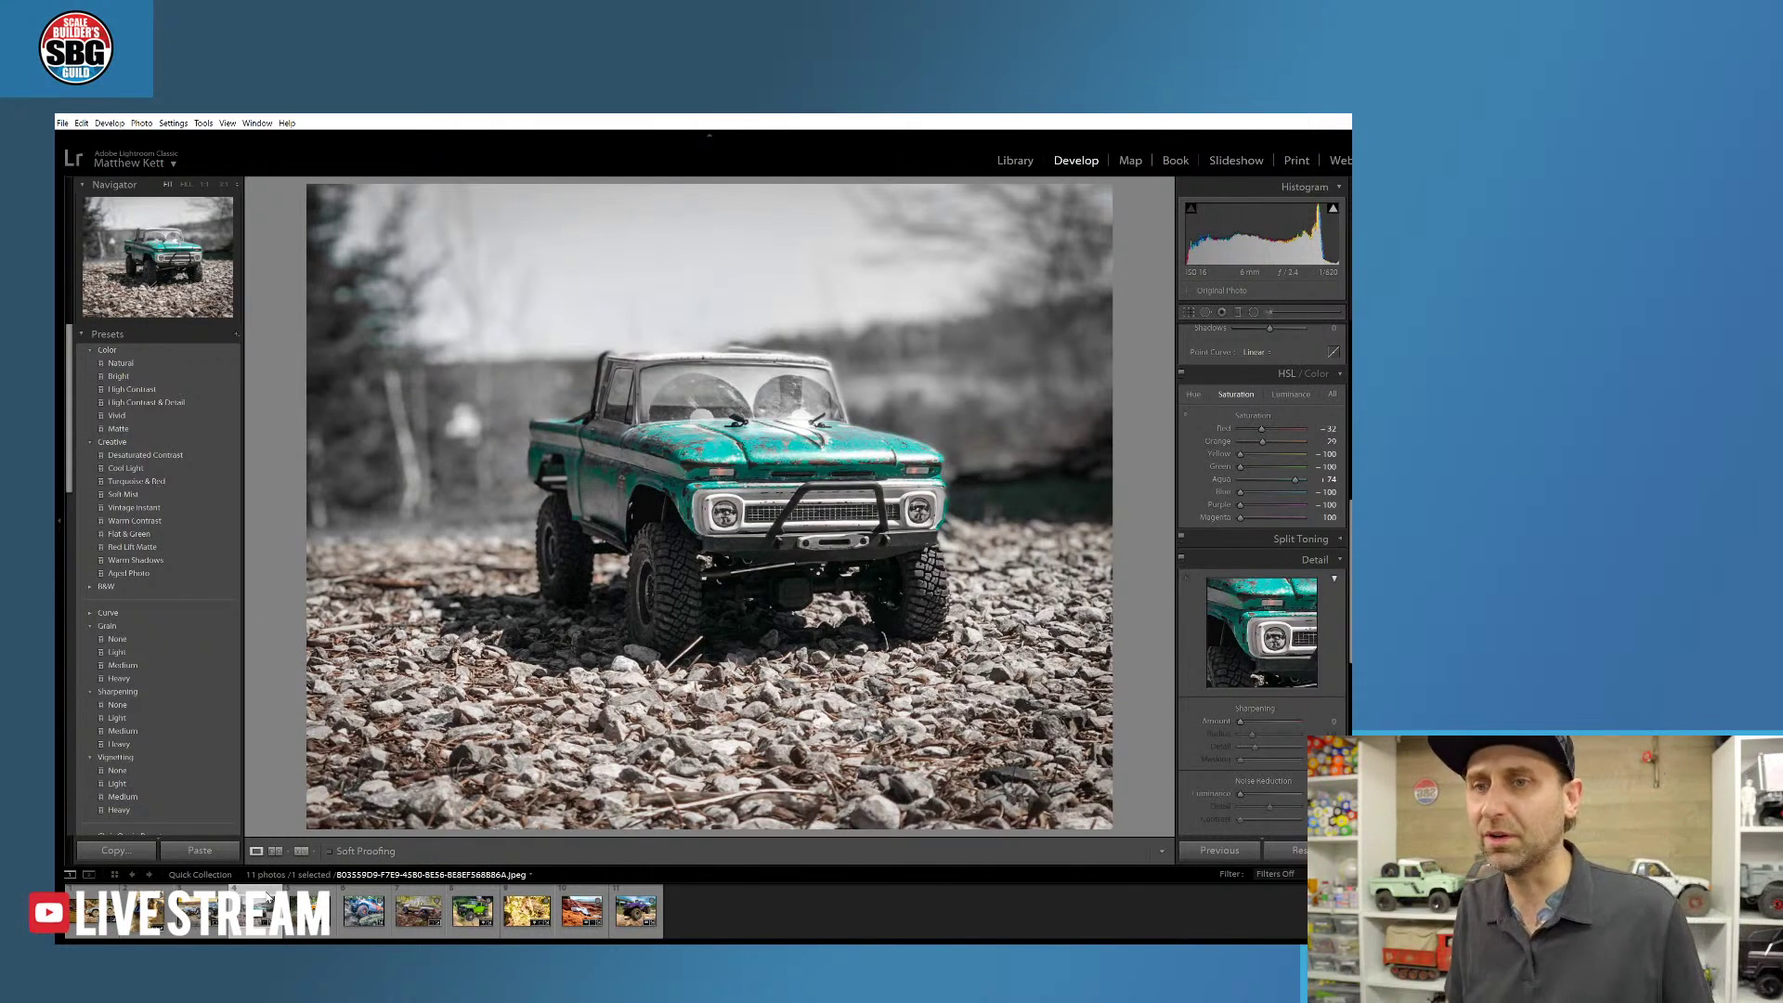
pyautogui.click(309, 910)
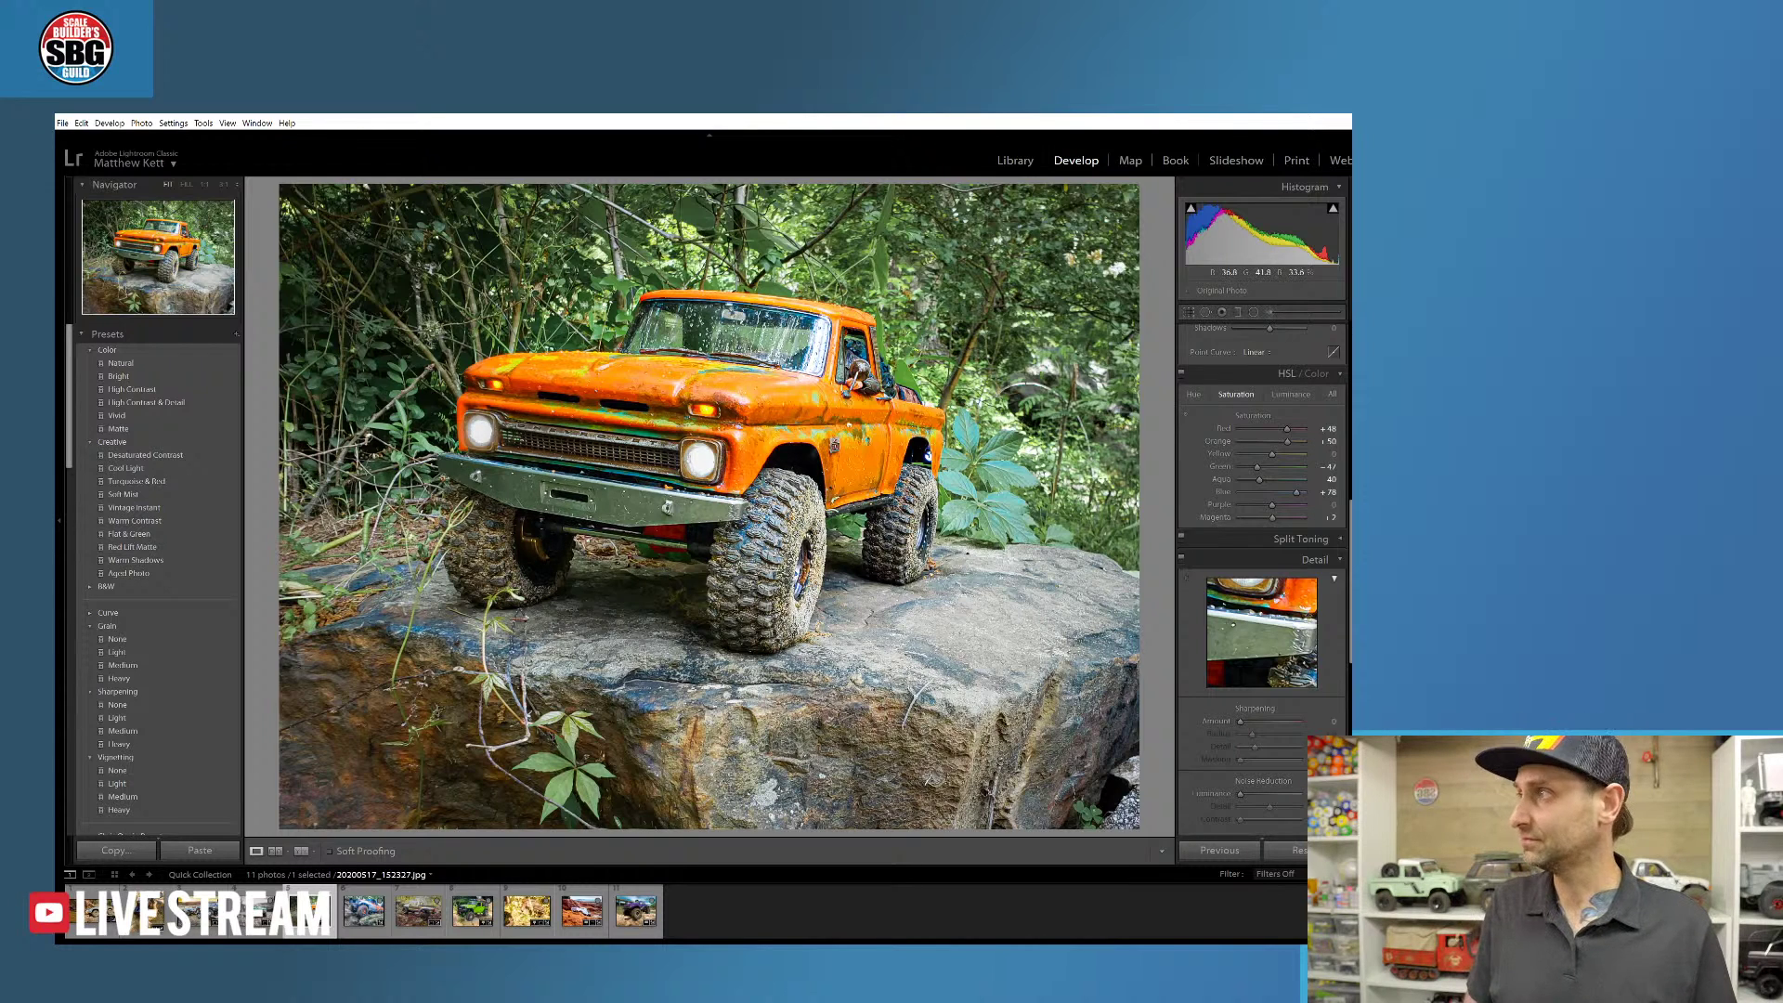
pyautogui.click(364, 911)
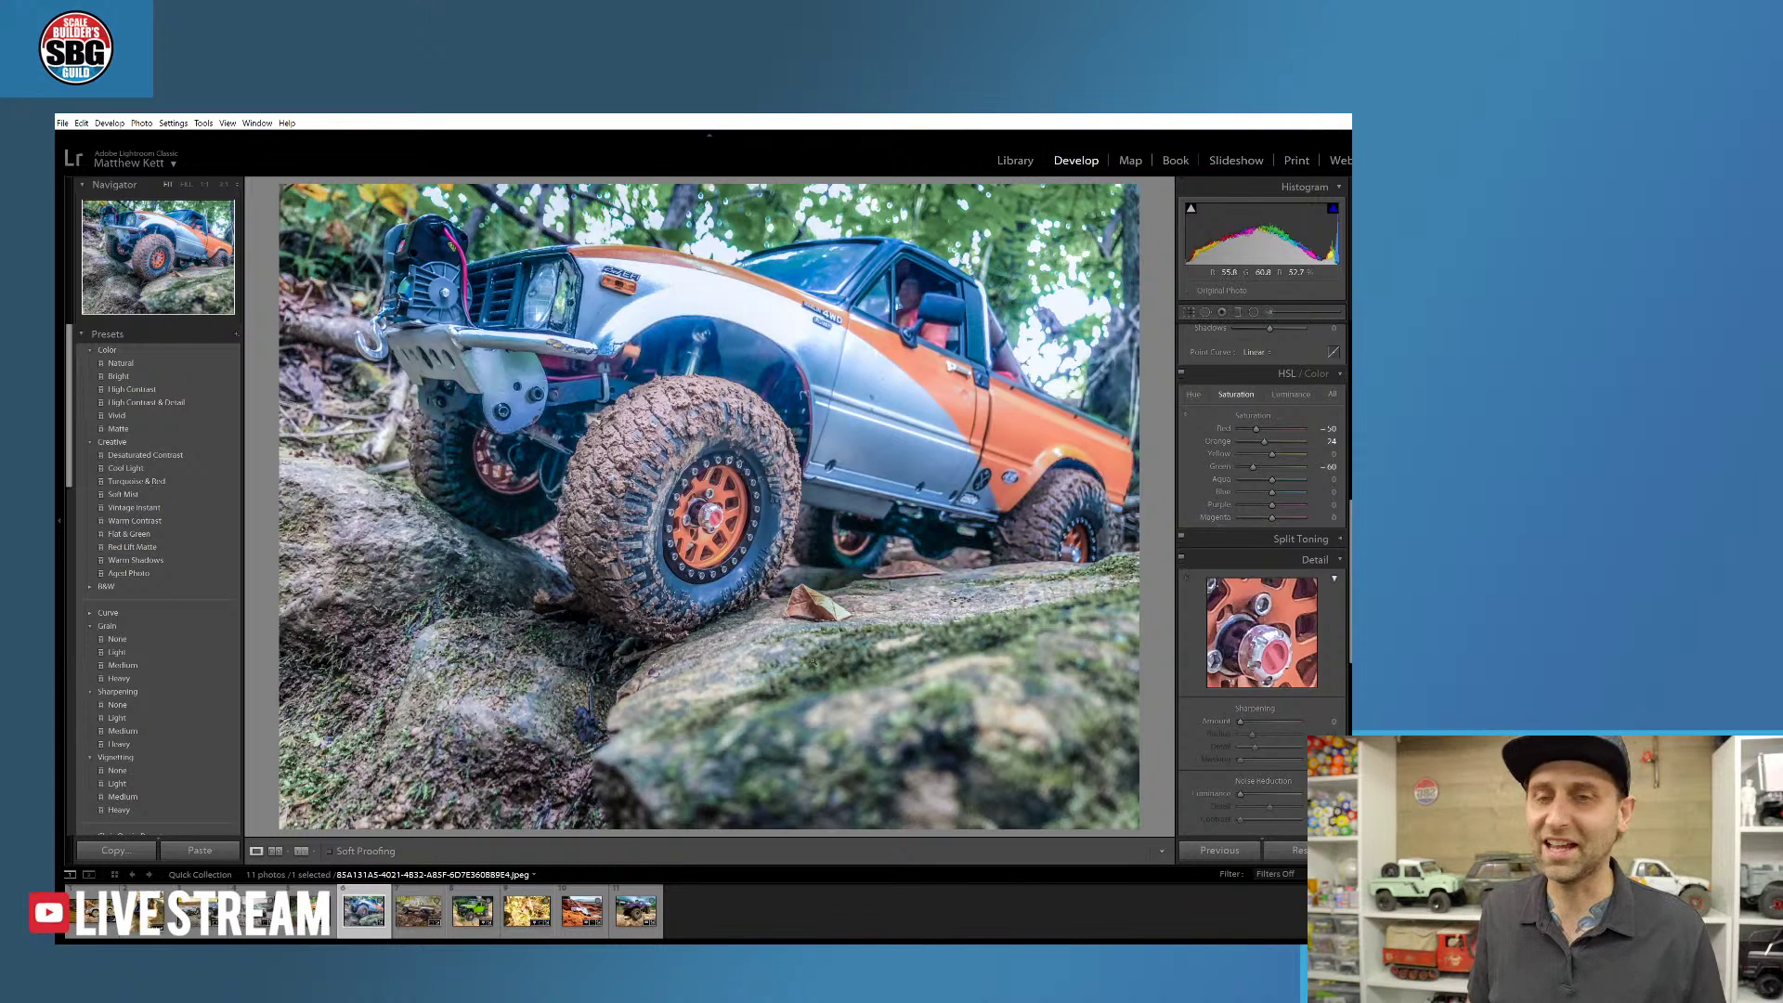
# - Open the tan pickup photo and compare it with its original by resetting the adjustments and undoing the reset
pyautogui.click(416, 911)
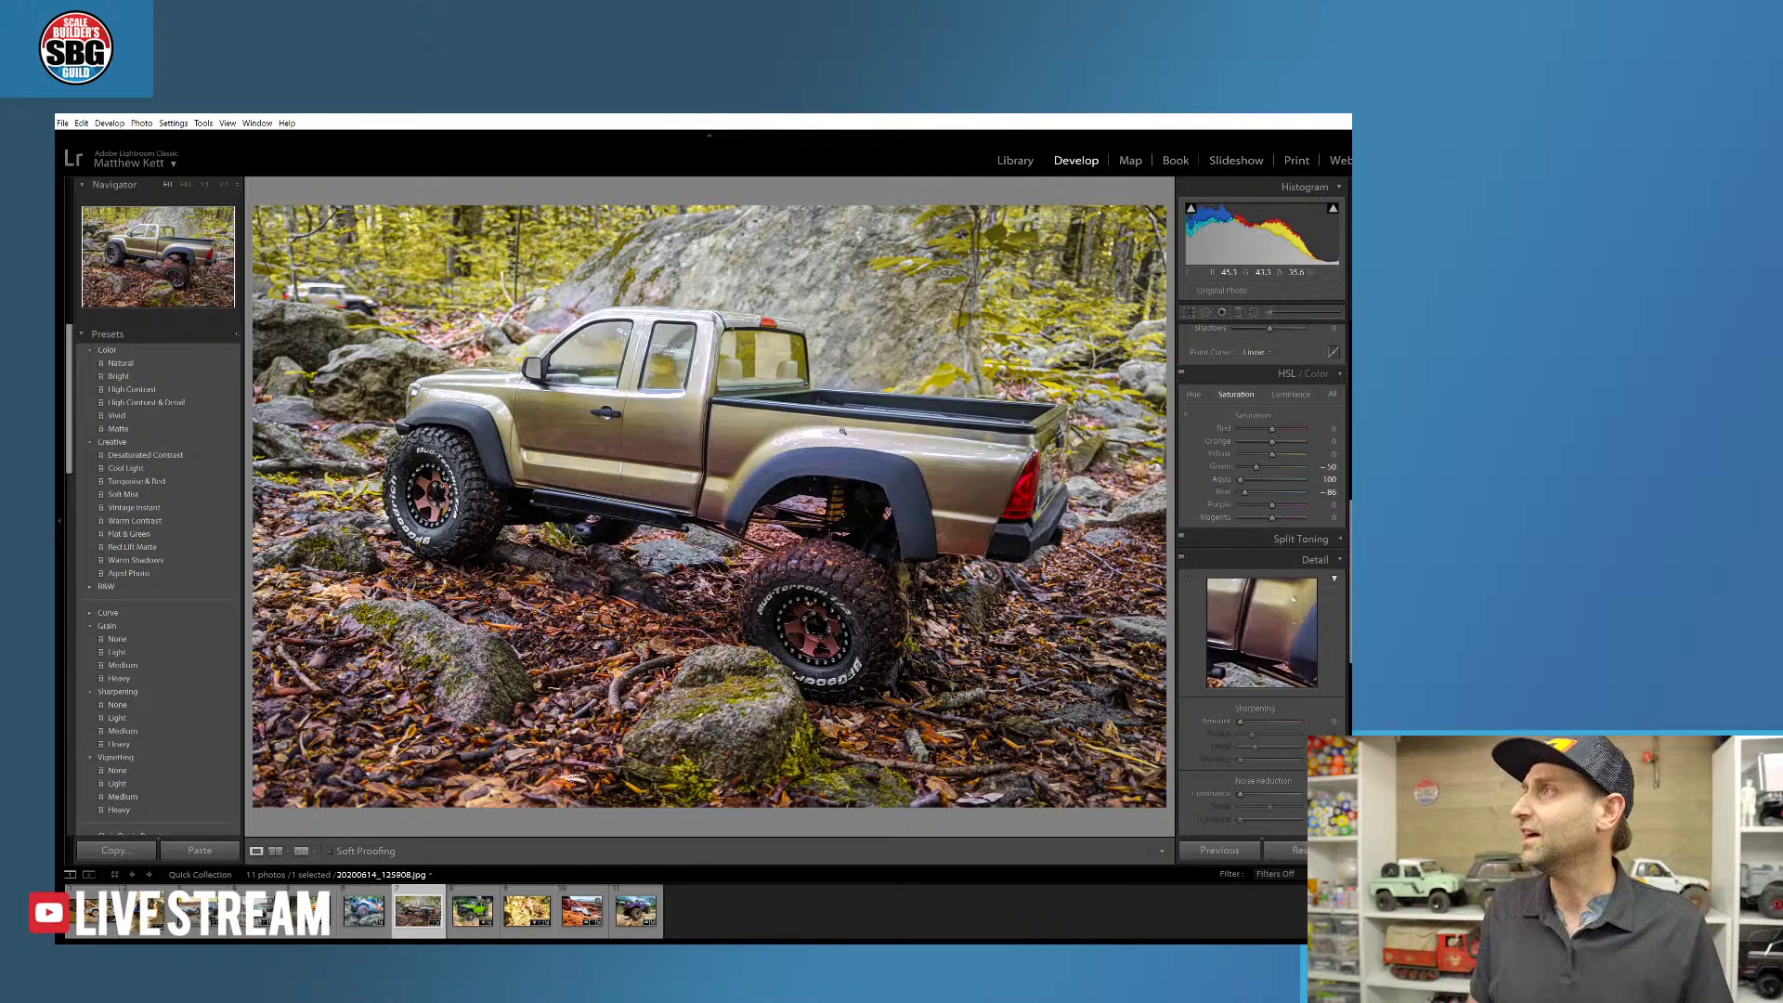
pyautogui.click(1298, 852)
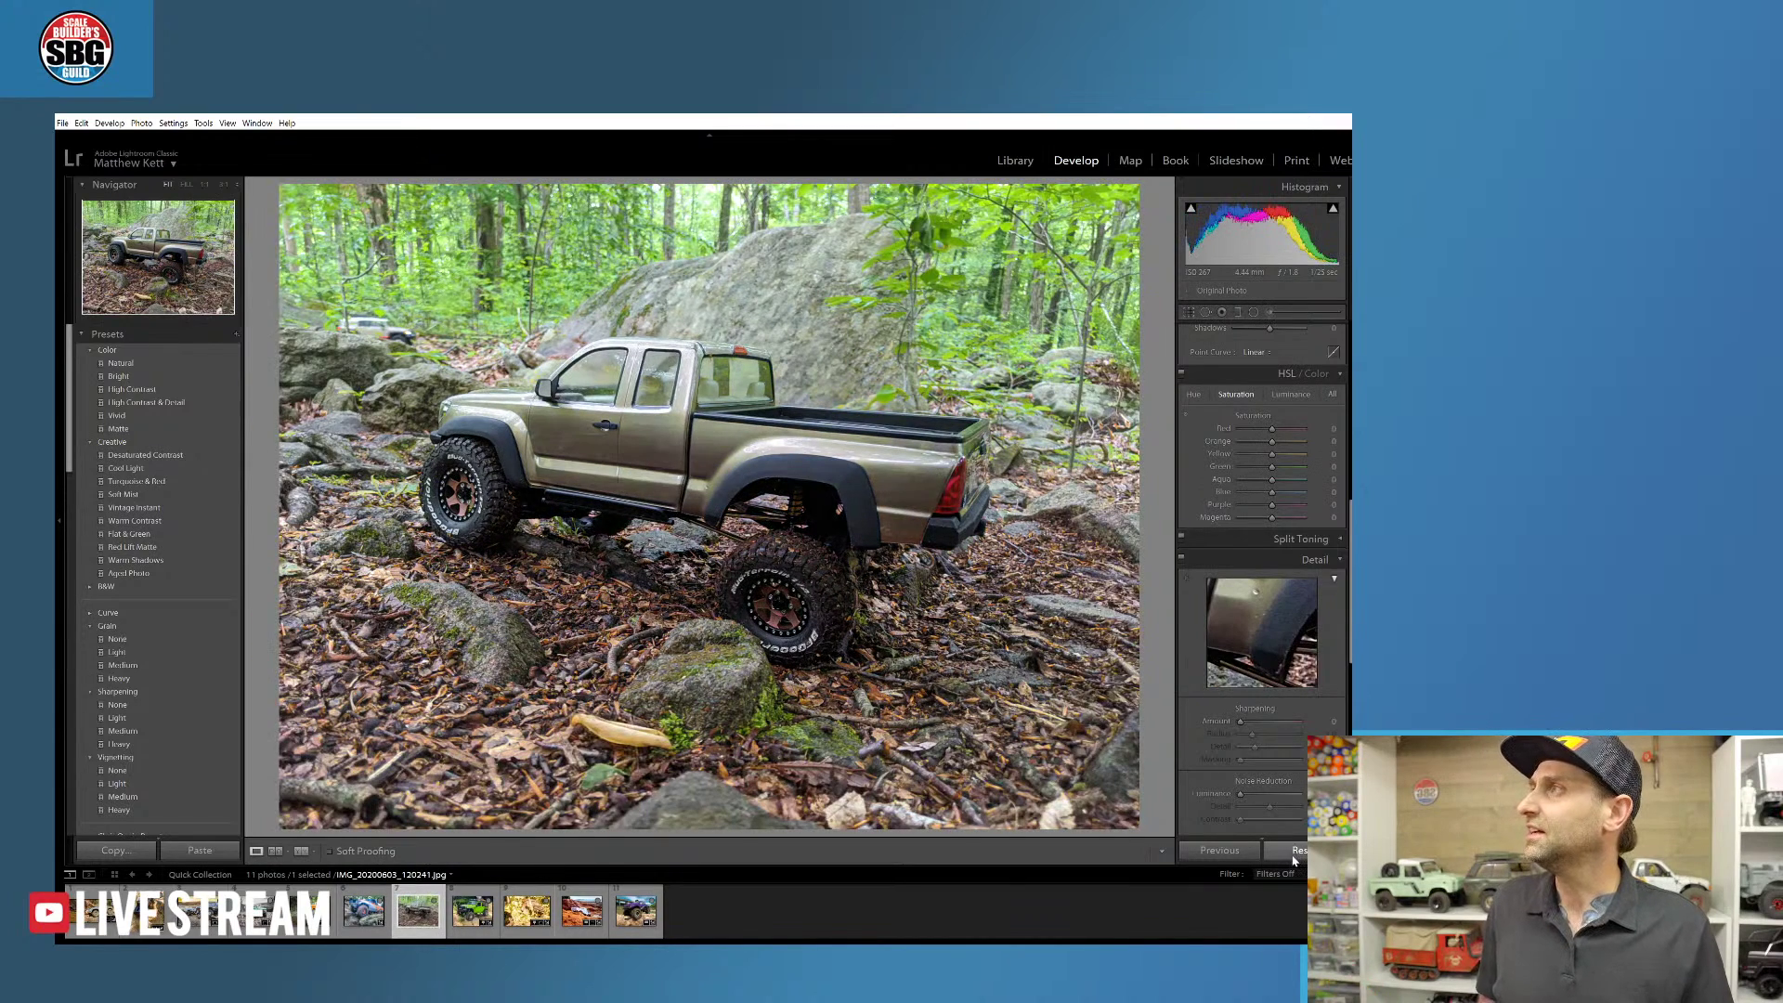
pyautogui.hotkey('ctrl', 'z')
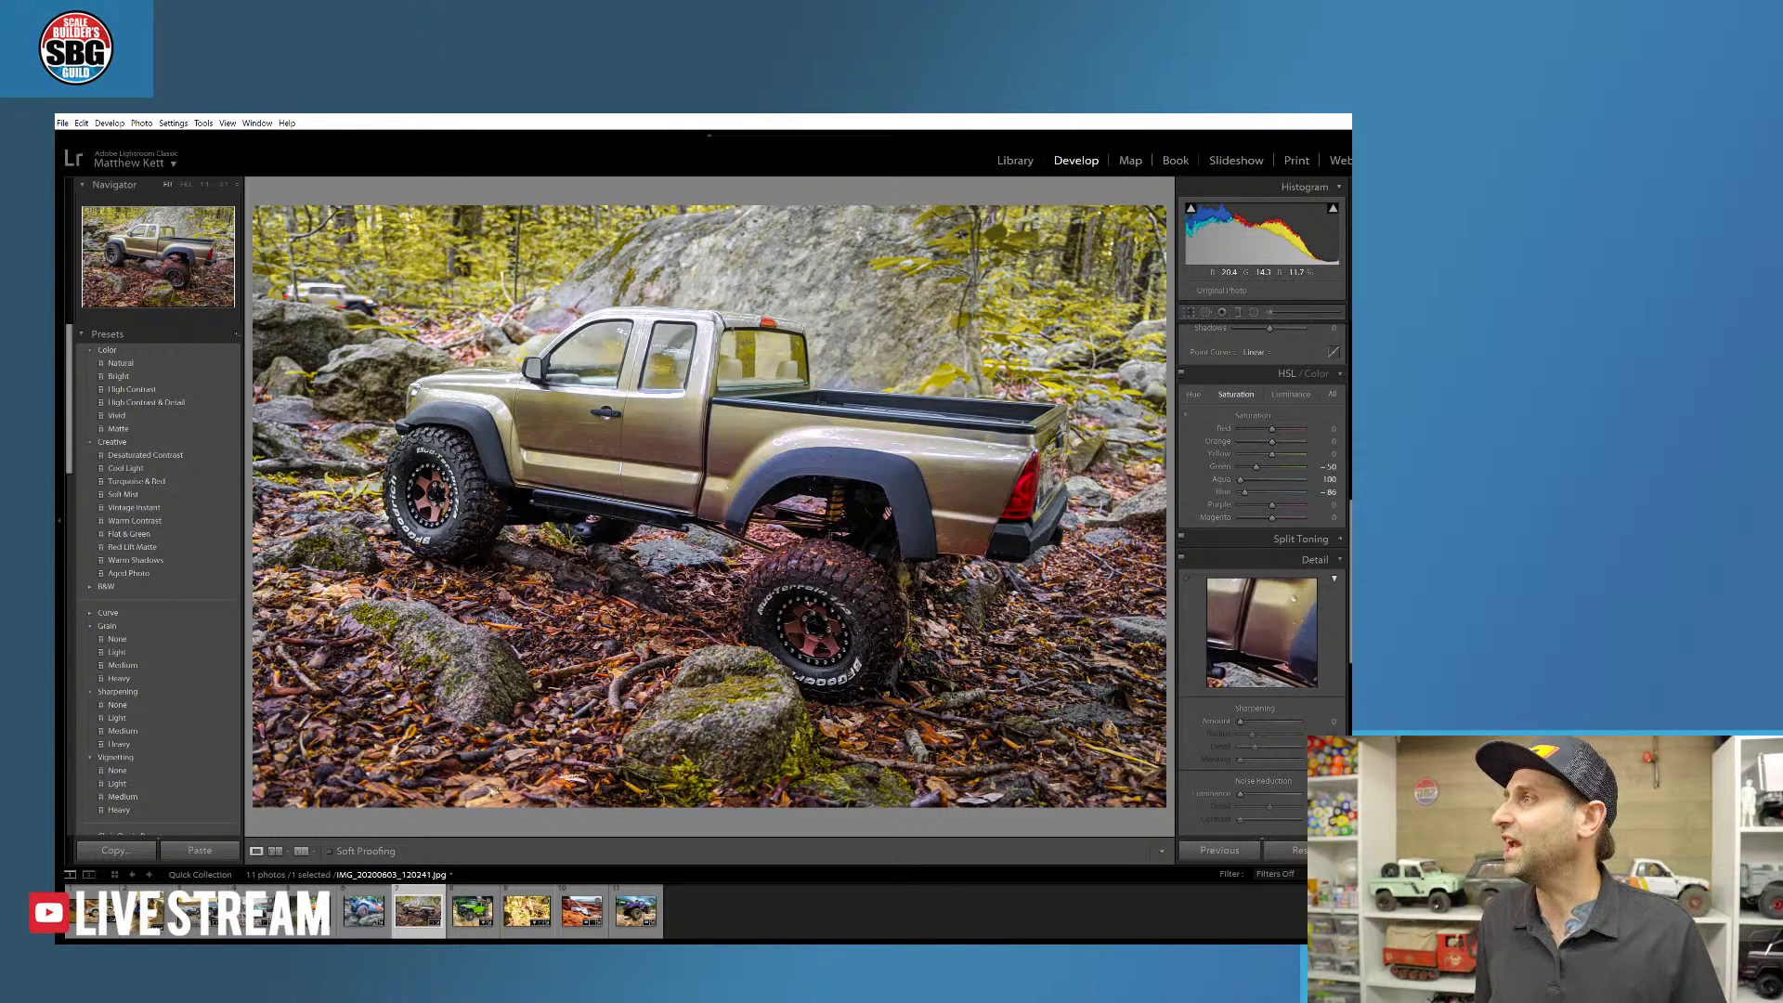
# - Open the green Jeep photo and compare it twice with its original, resetting the adjustments and undoing each reset
pyautogui.press('Right')
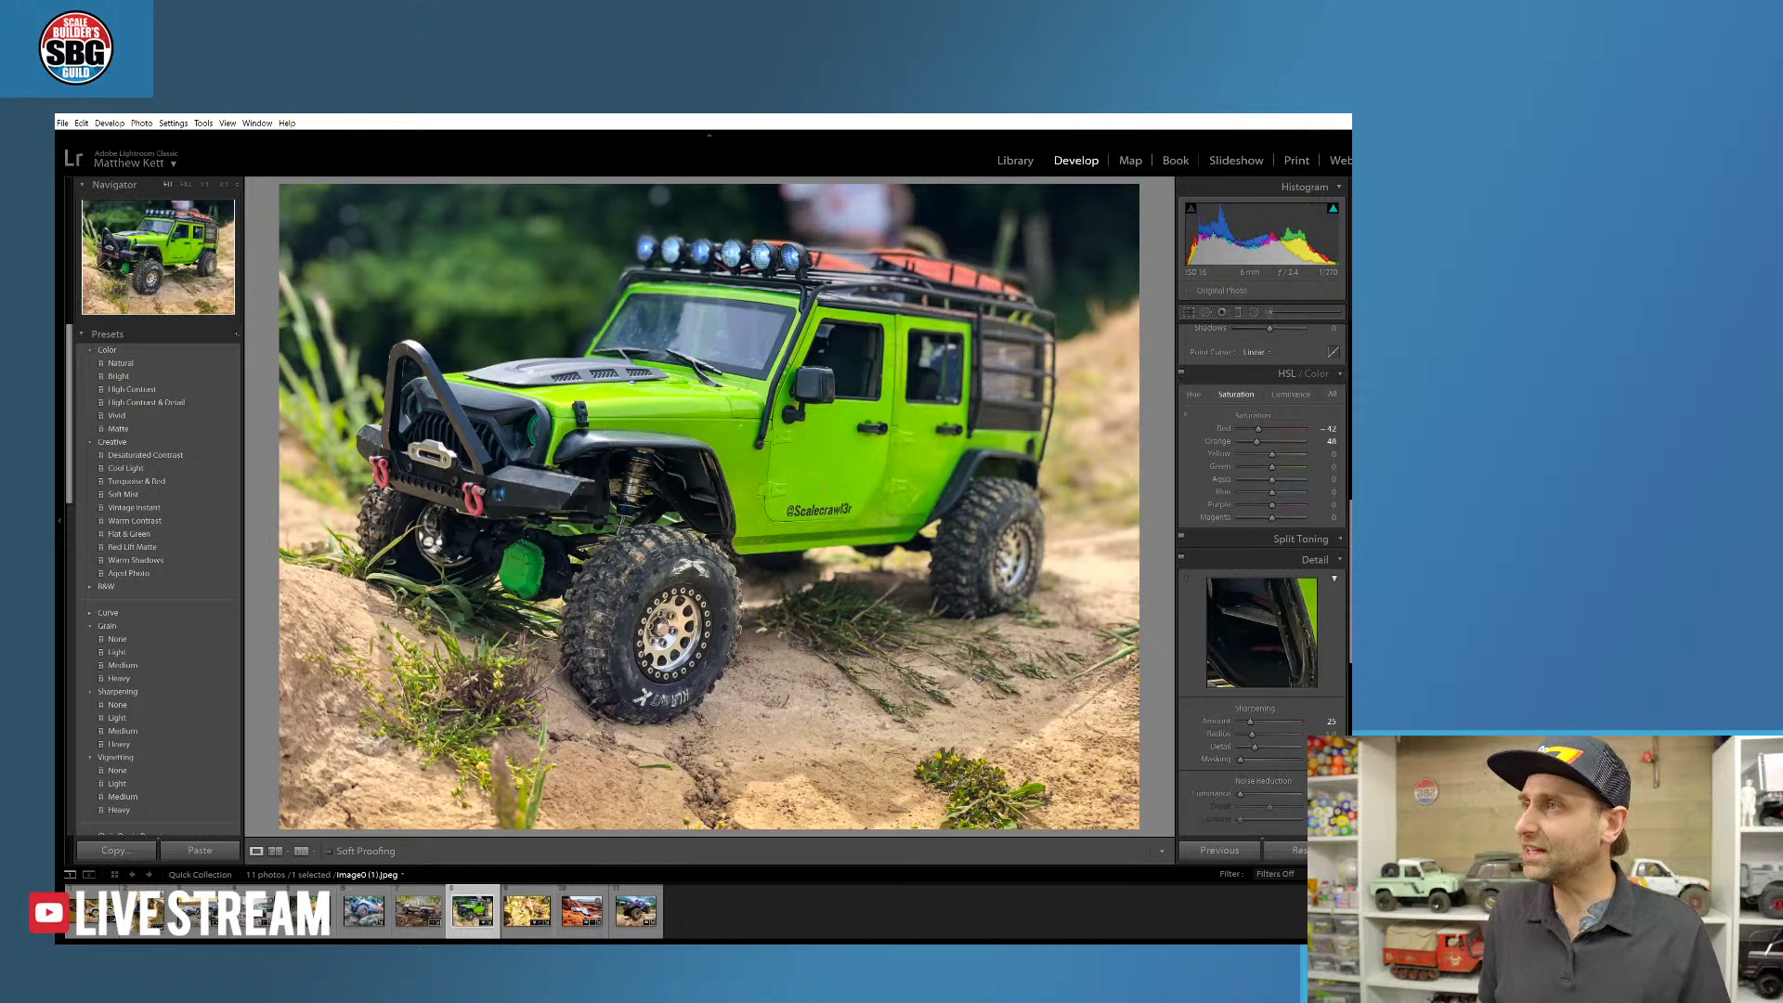
pyautogui.click(1295, 849)
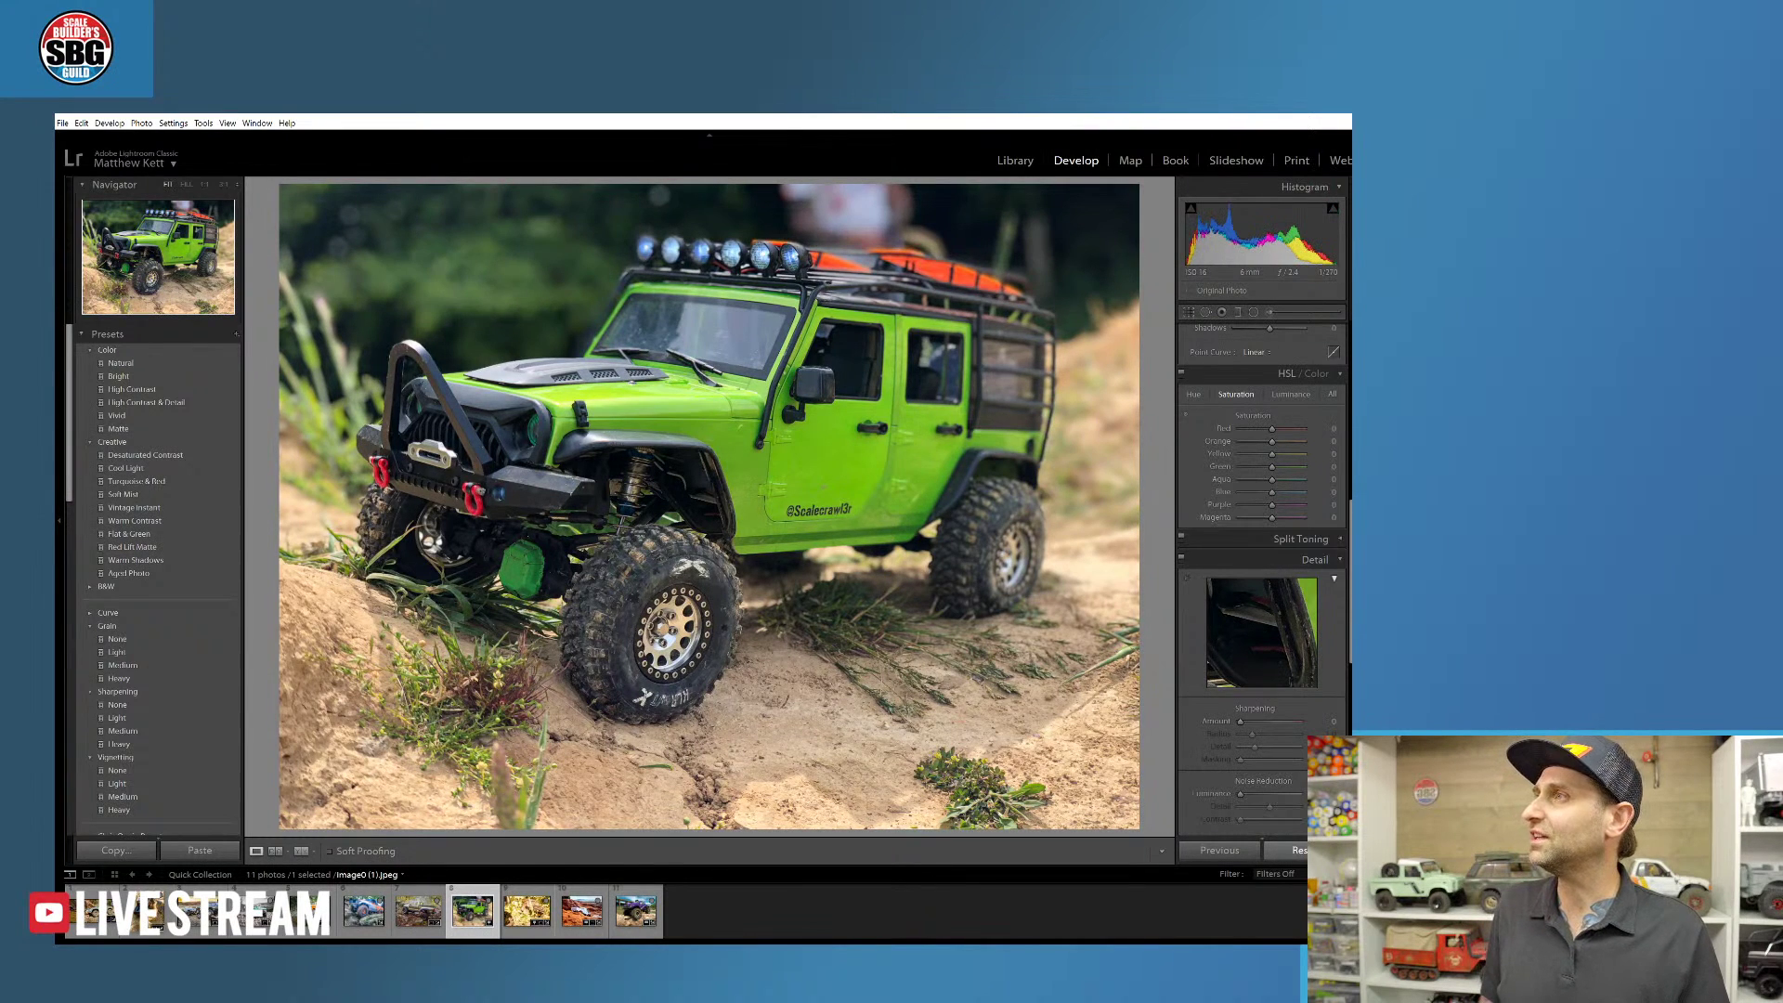
pyautogui.hotkey('ctrl', 'z')
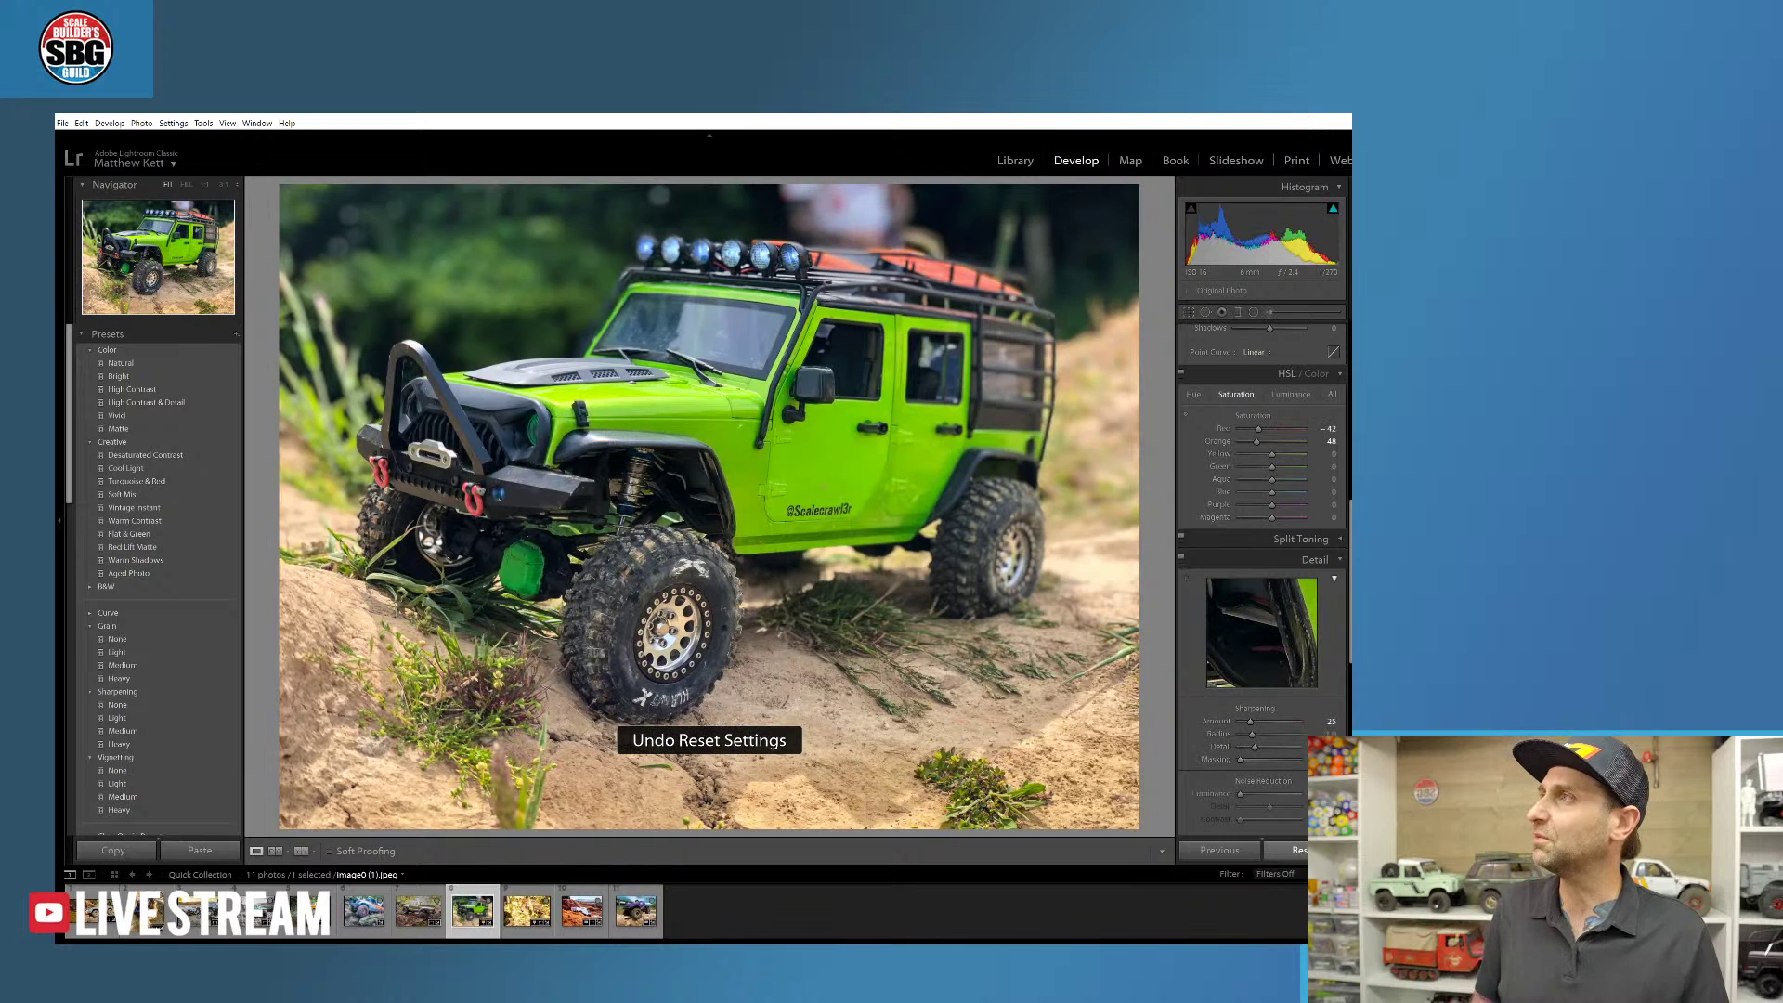
pyautogui.click(1295, 850)
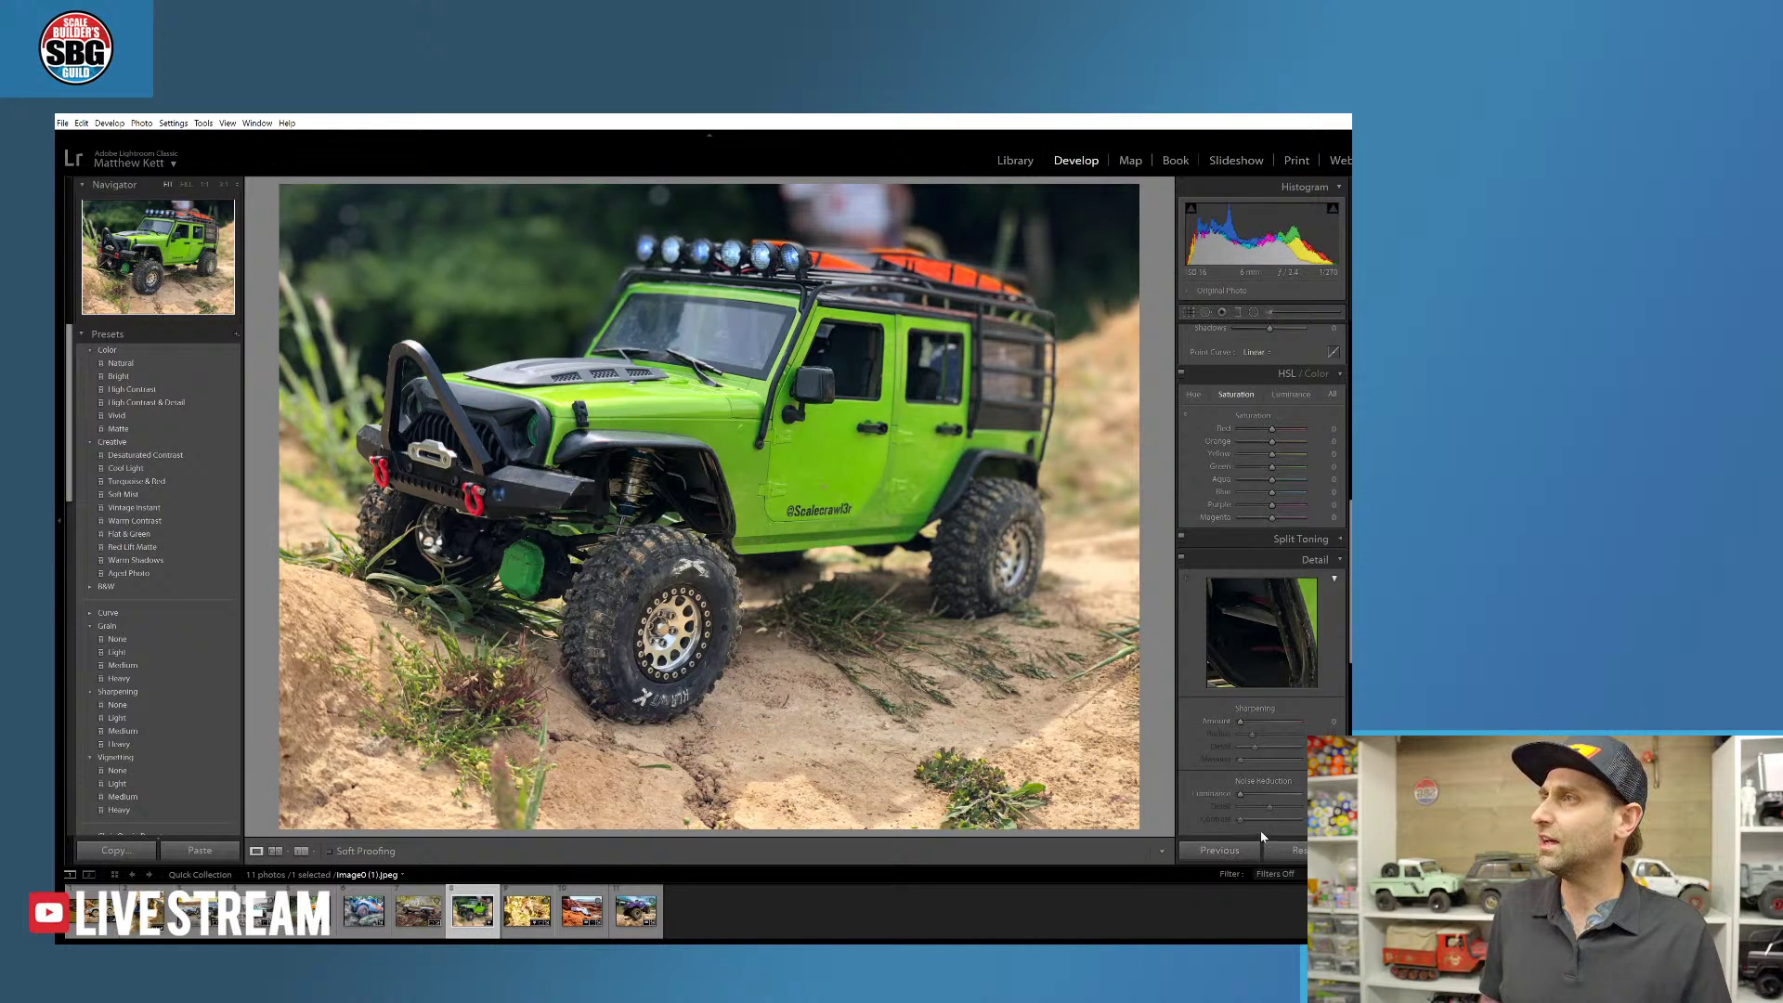
pyautogui.hotkey('ctrl', 'z')
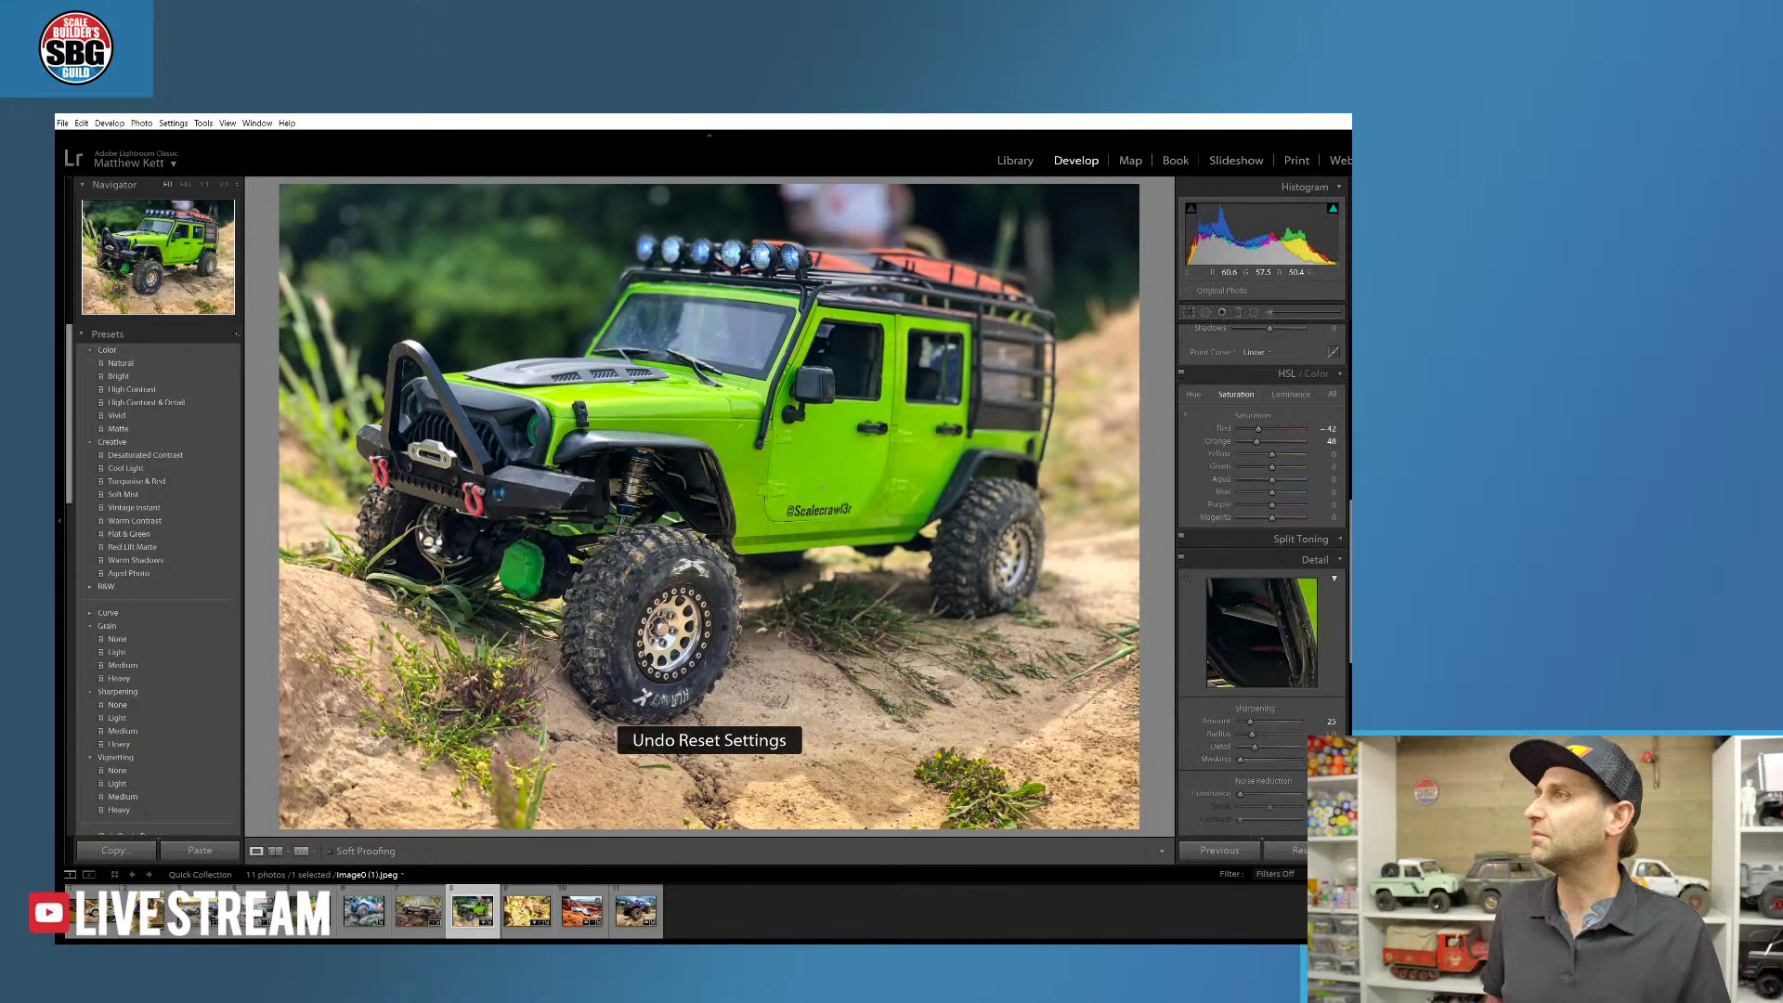
# - Review the edited photos of the red truck in the foliage, the white Toyota on the red rocks, and the purple pickup
pyautogui.click(522, 912)
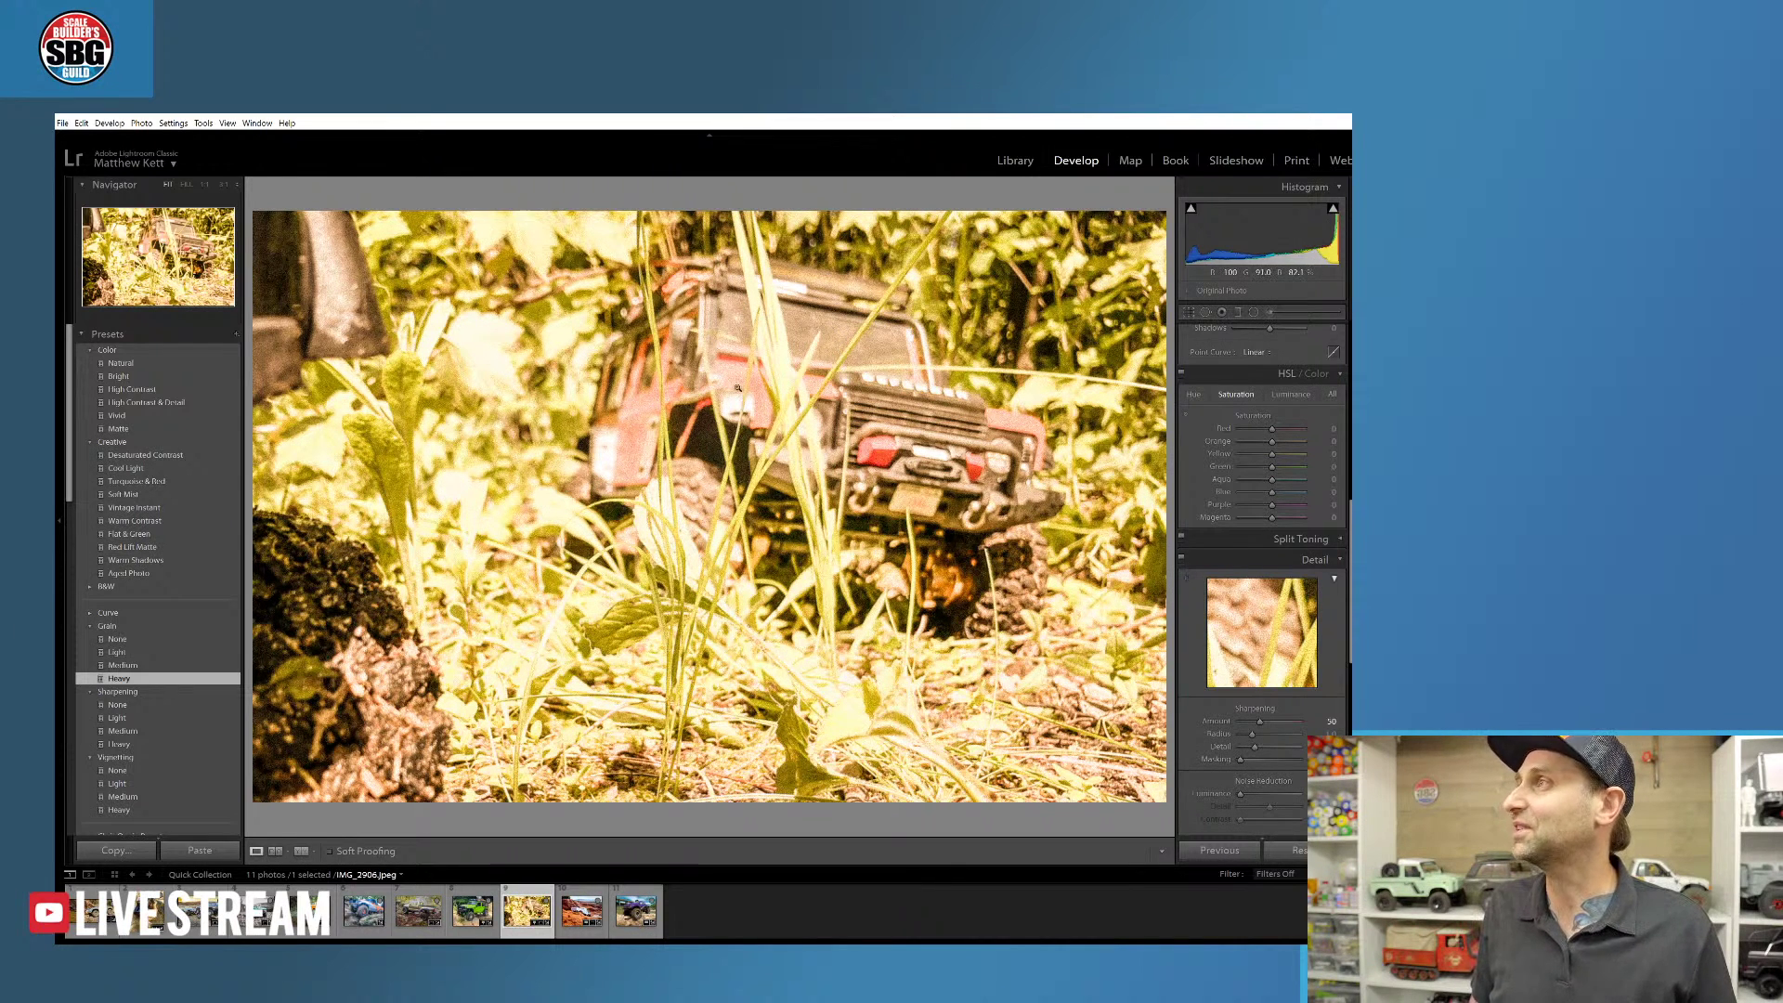
pyautogui.click(577, 912)
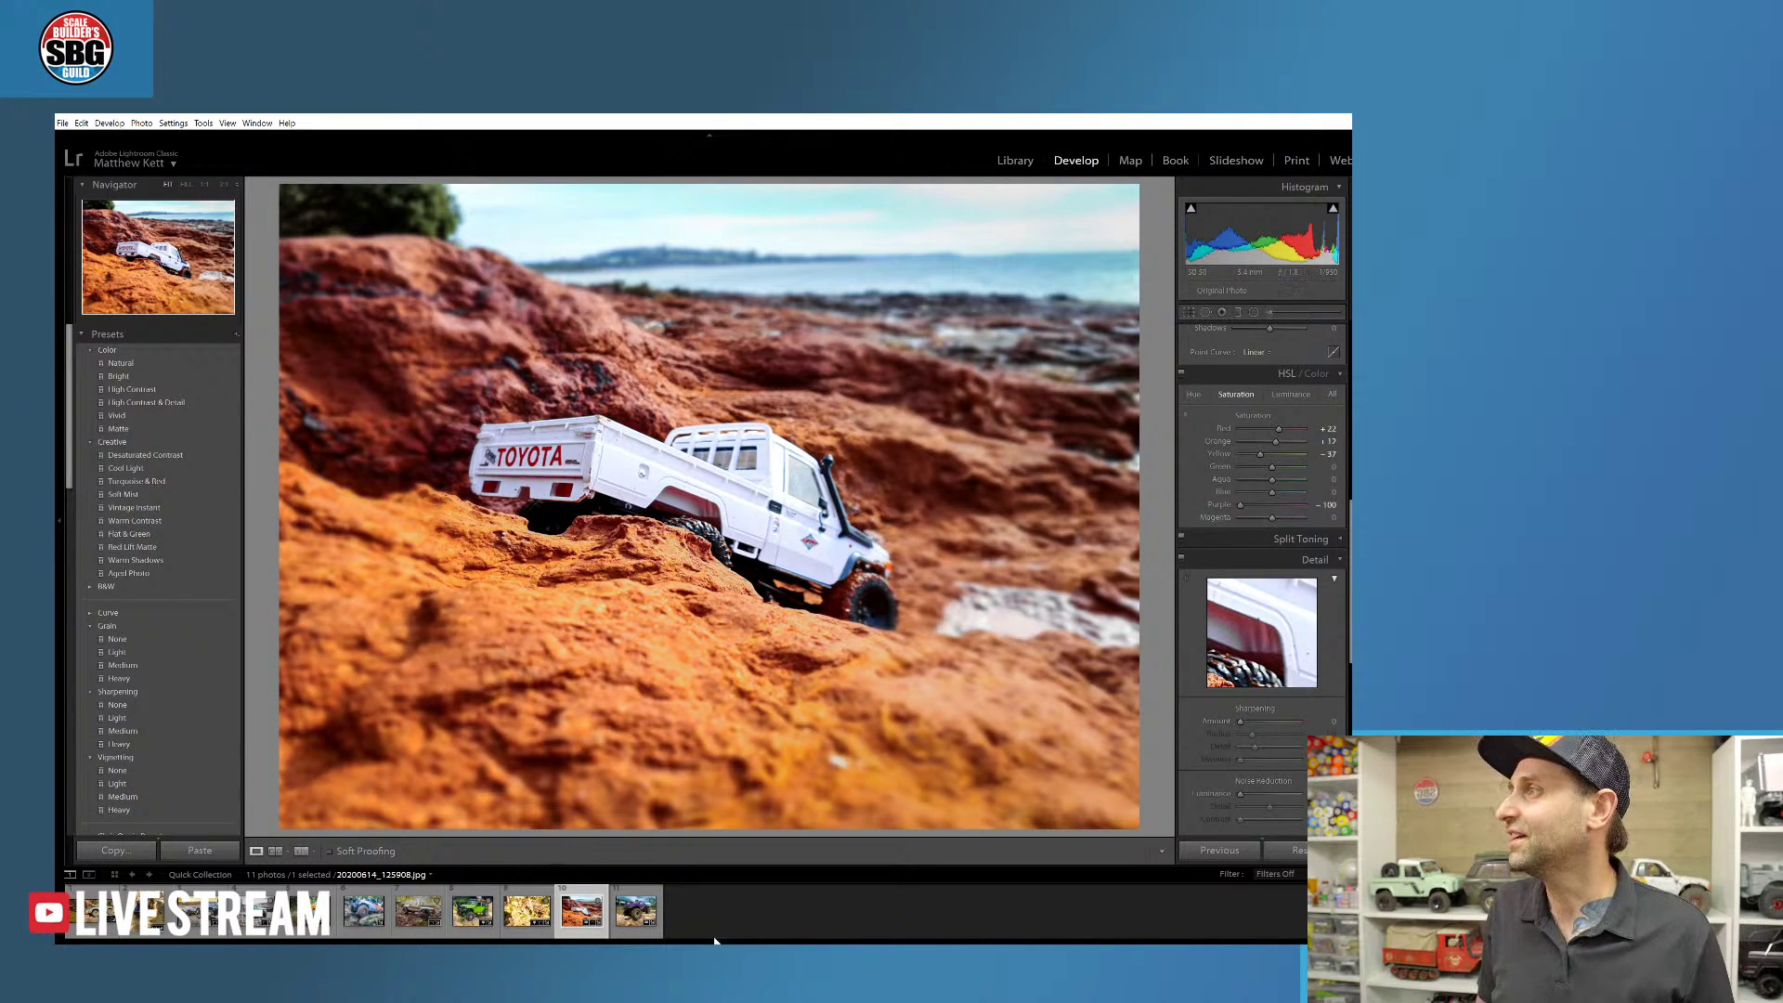
pyautogui.click(635, 914)
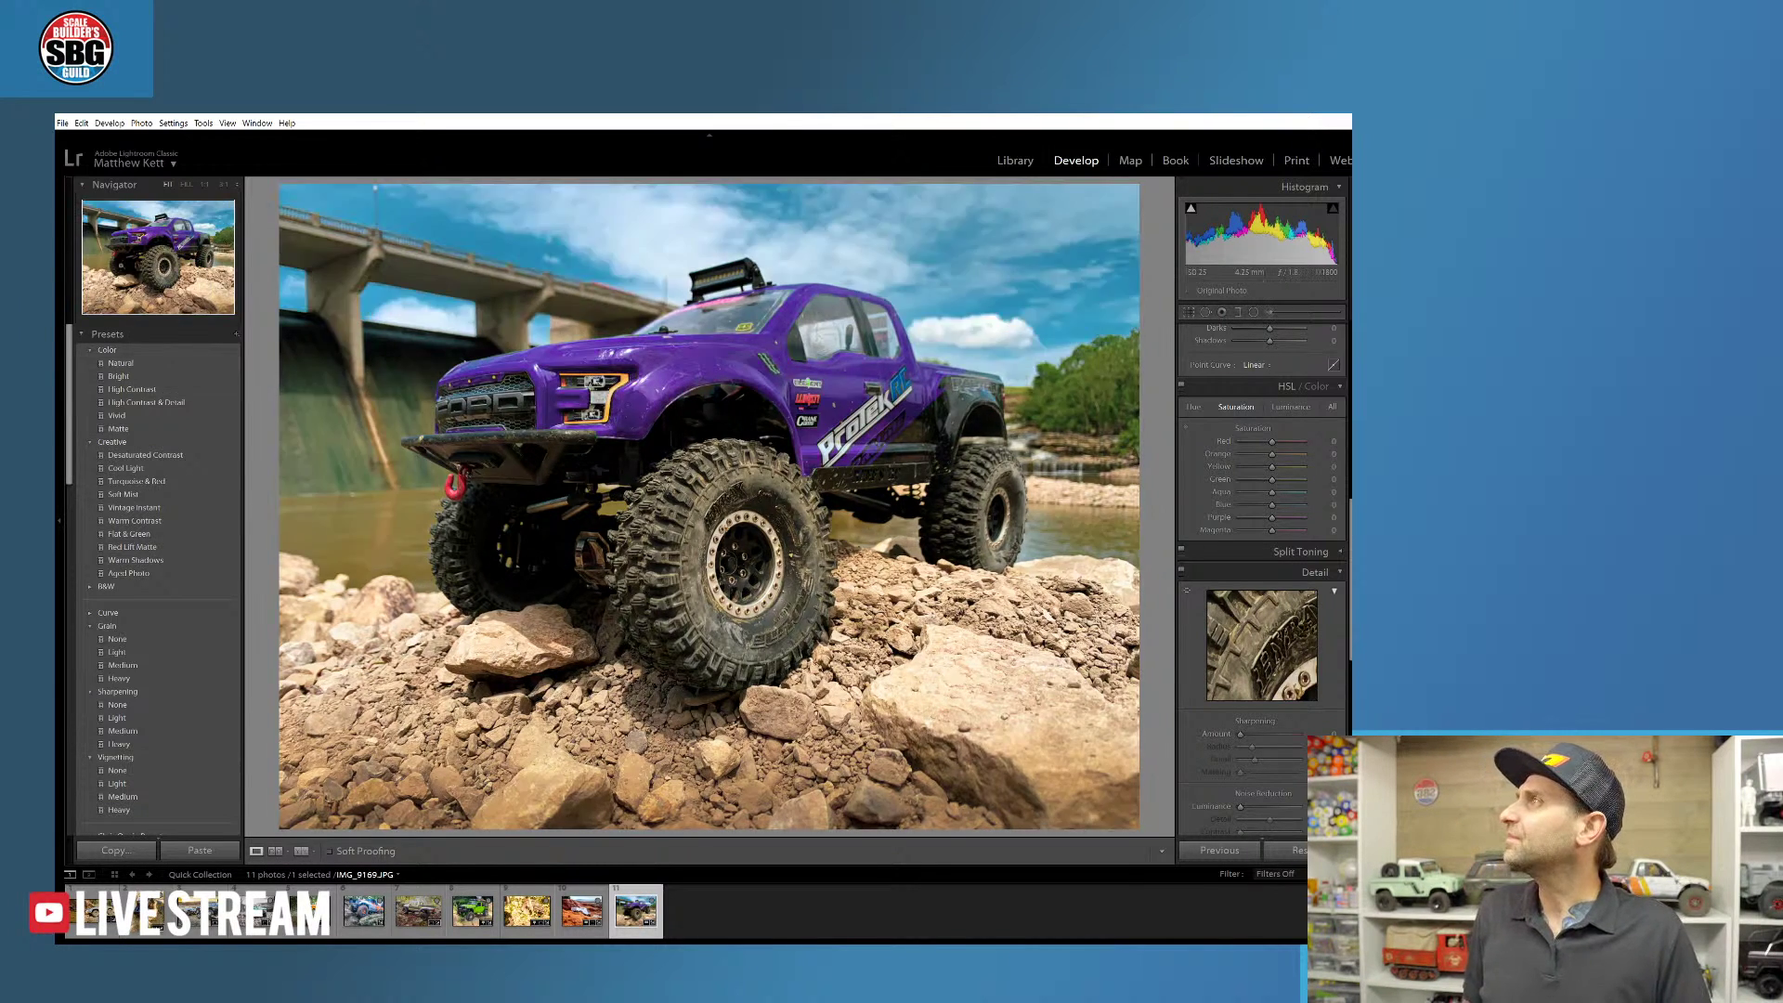
# - Show all photographs in the Library grid and open the photo of the truck kicking up dust for developing
pyautogui.click(1015, 160)
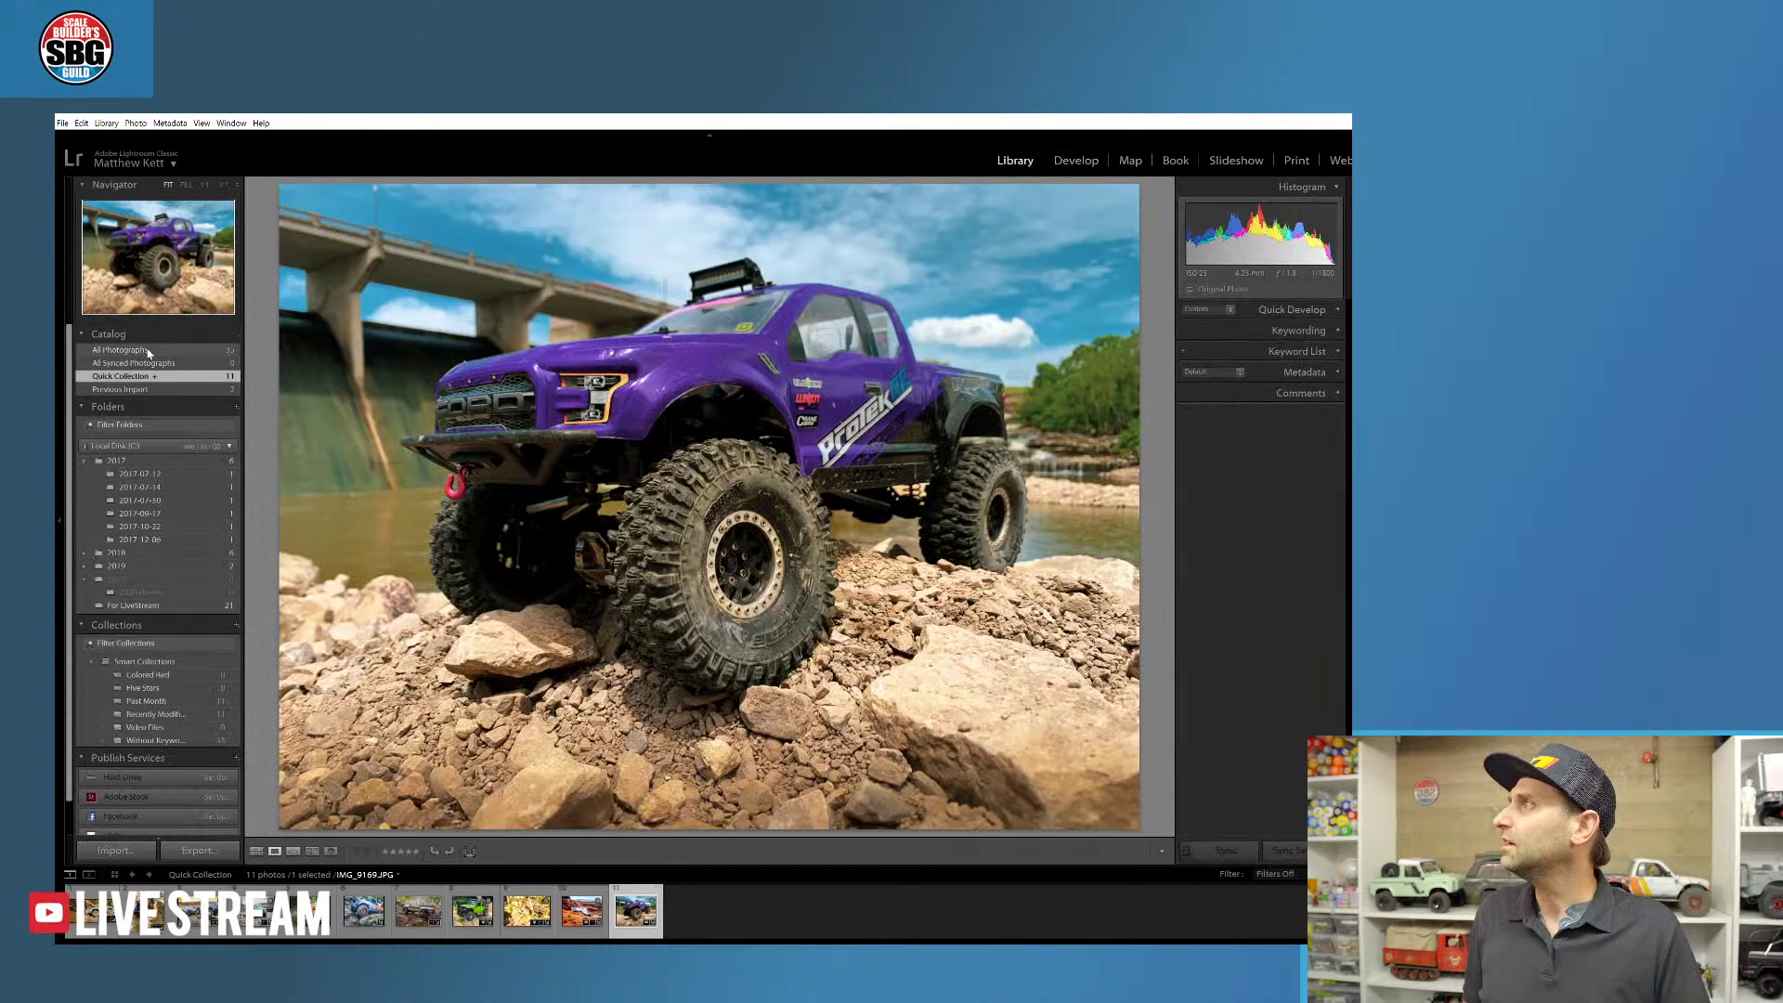
pyautogui.press('g')
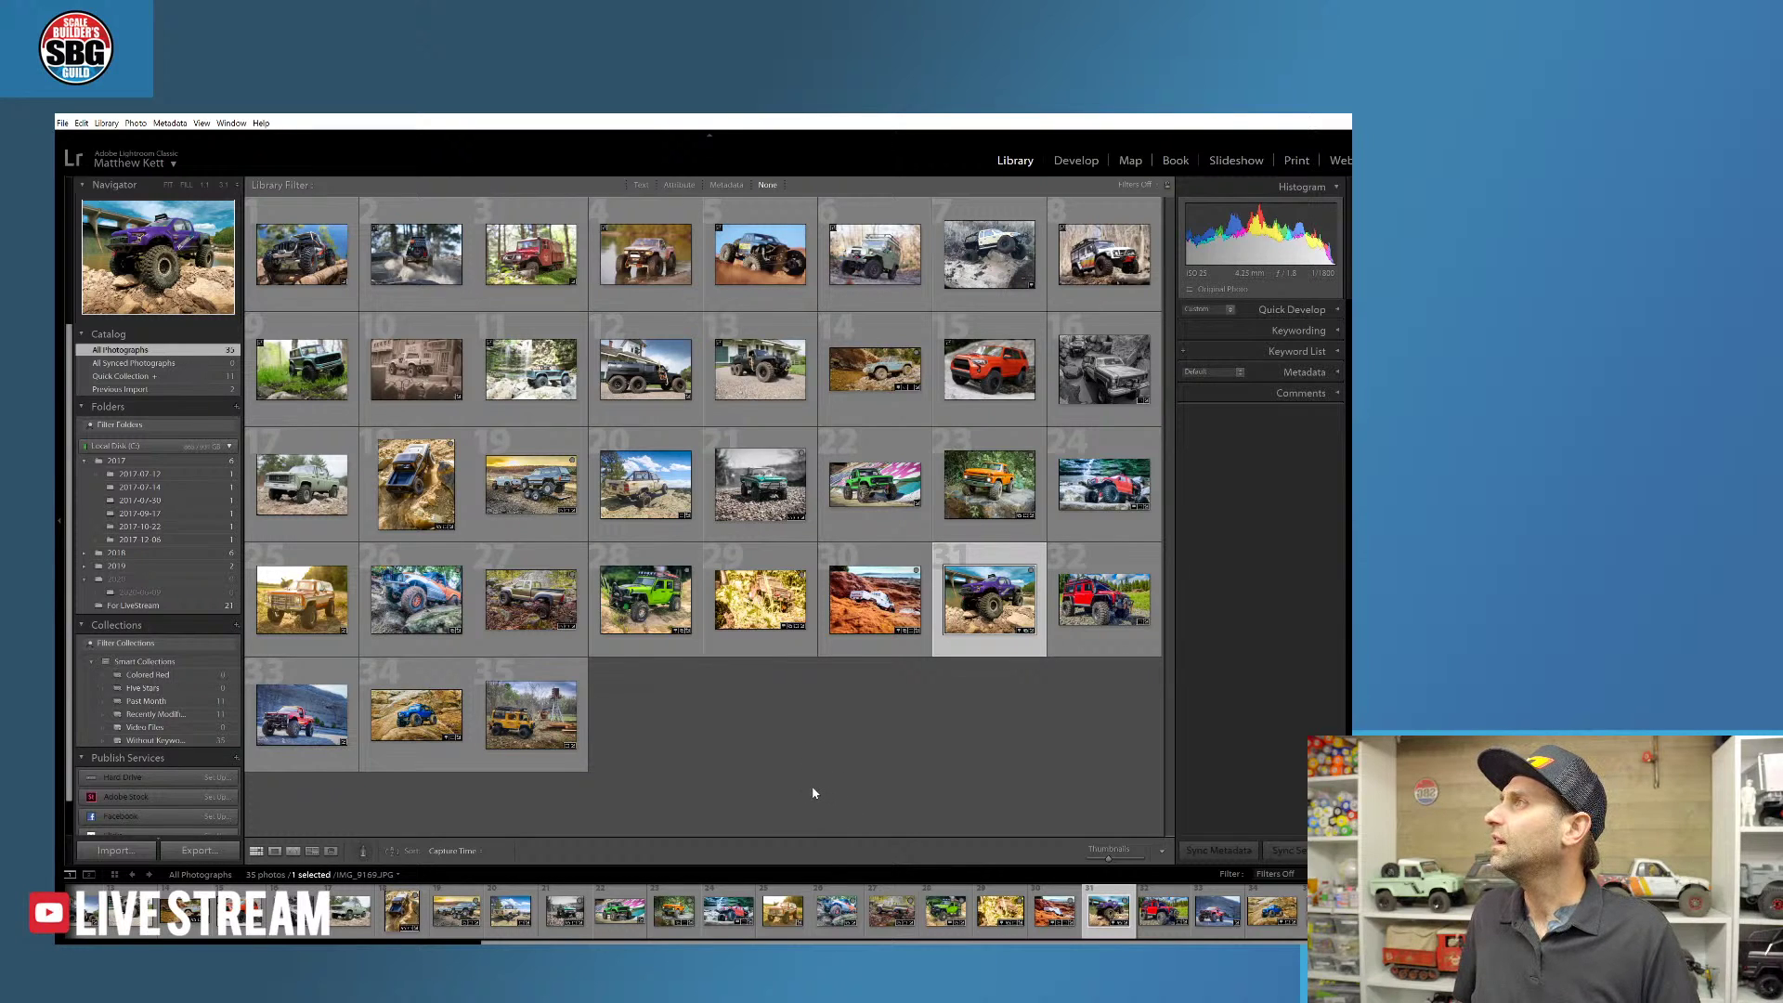
pyautogui.doubleClick(424, 254)
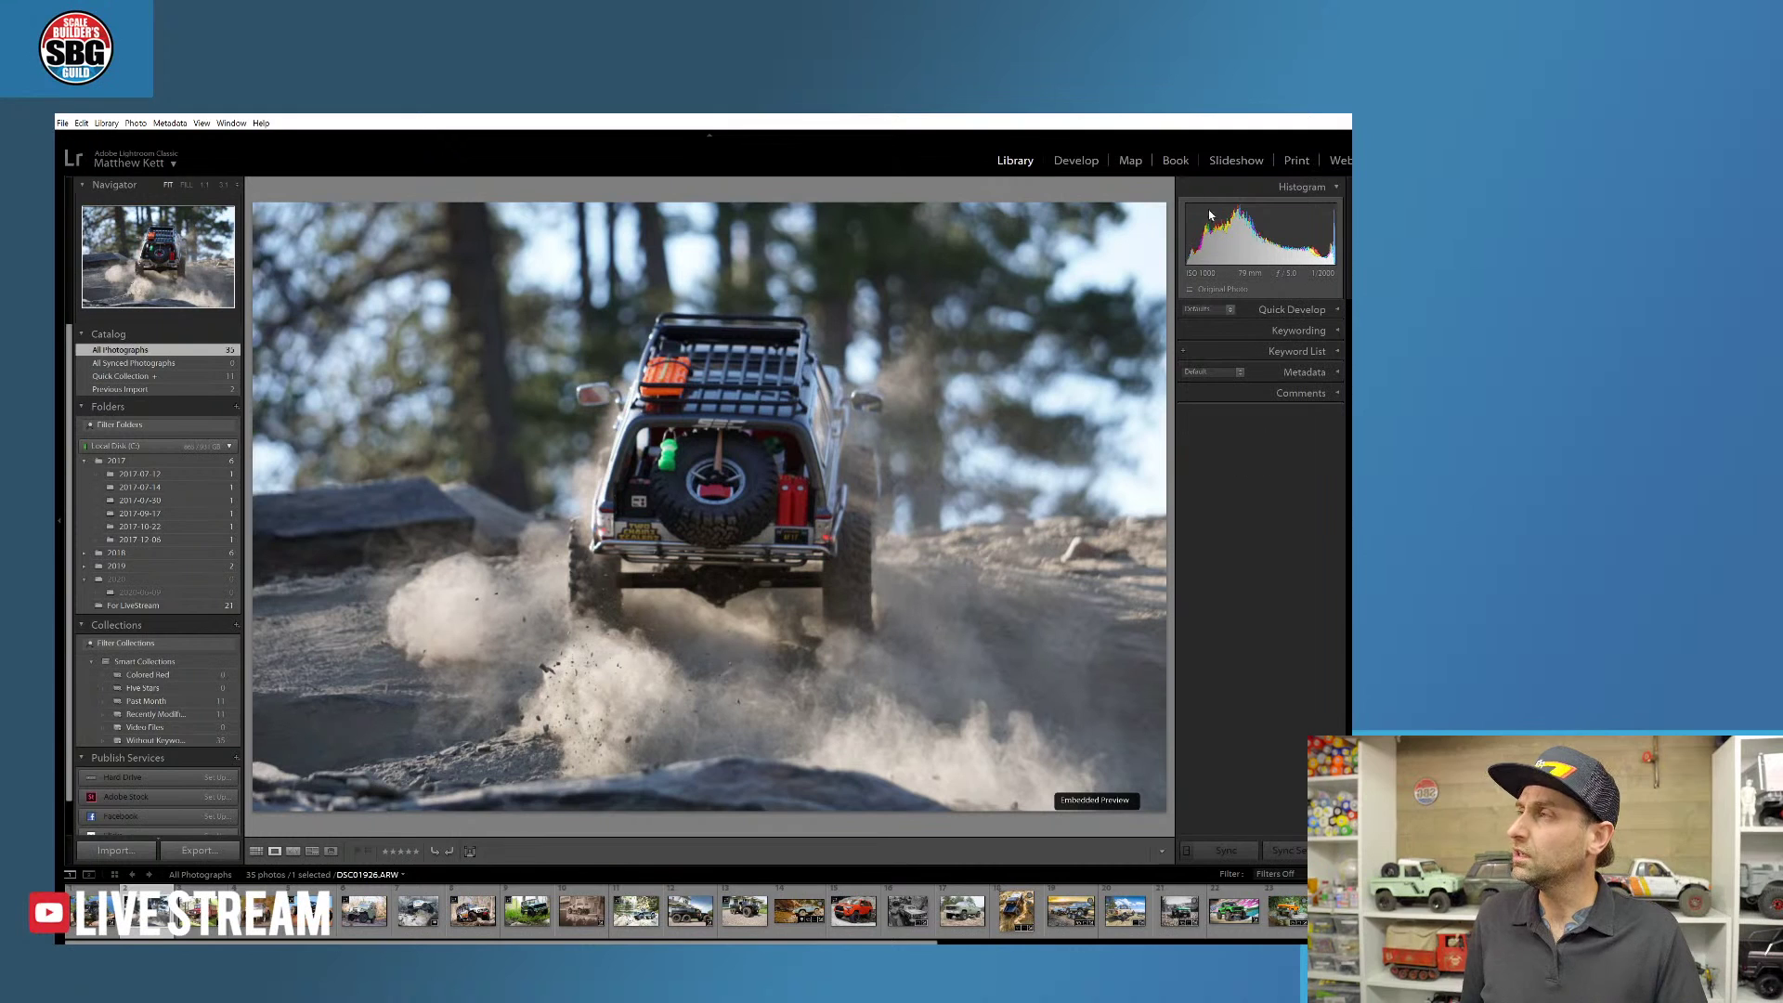
pyautogui.click(1074, 161)
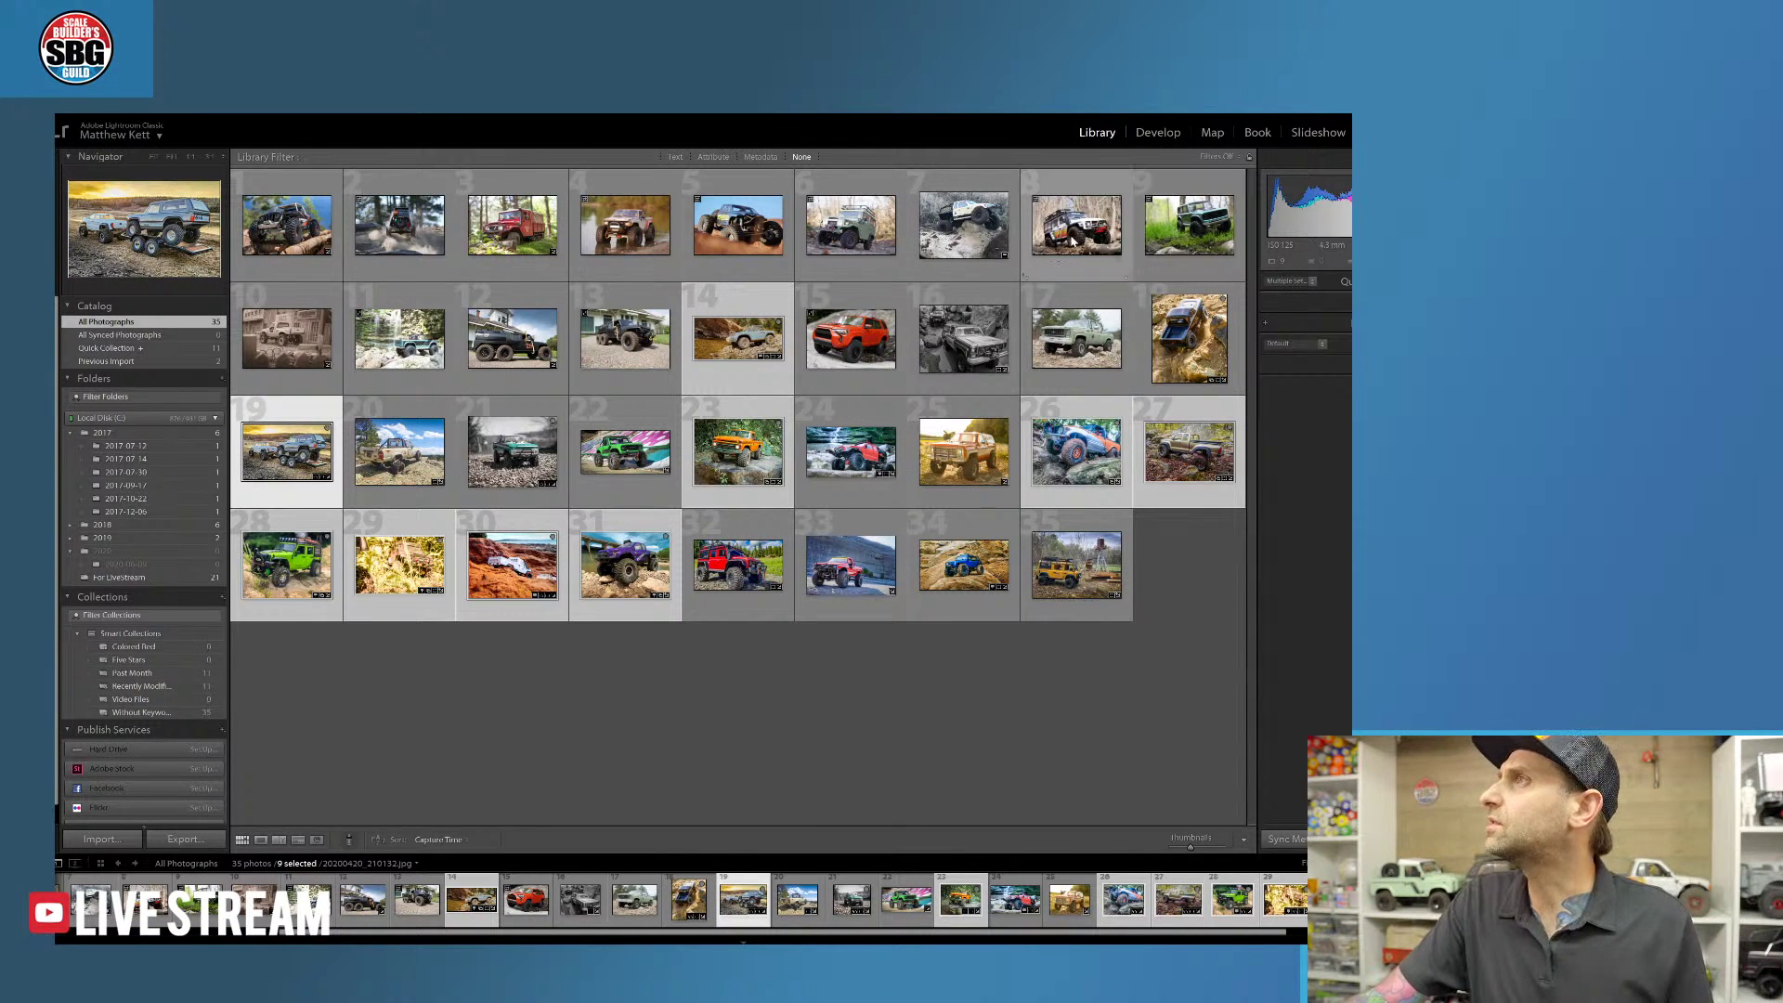
# - Open the photo of the teal truck in the grass for developing
pyautogui.doubleClick(1192, 234)
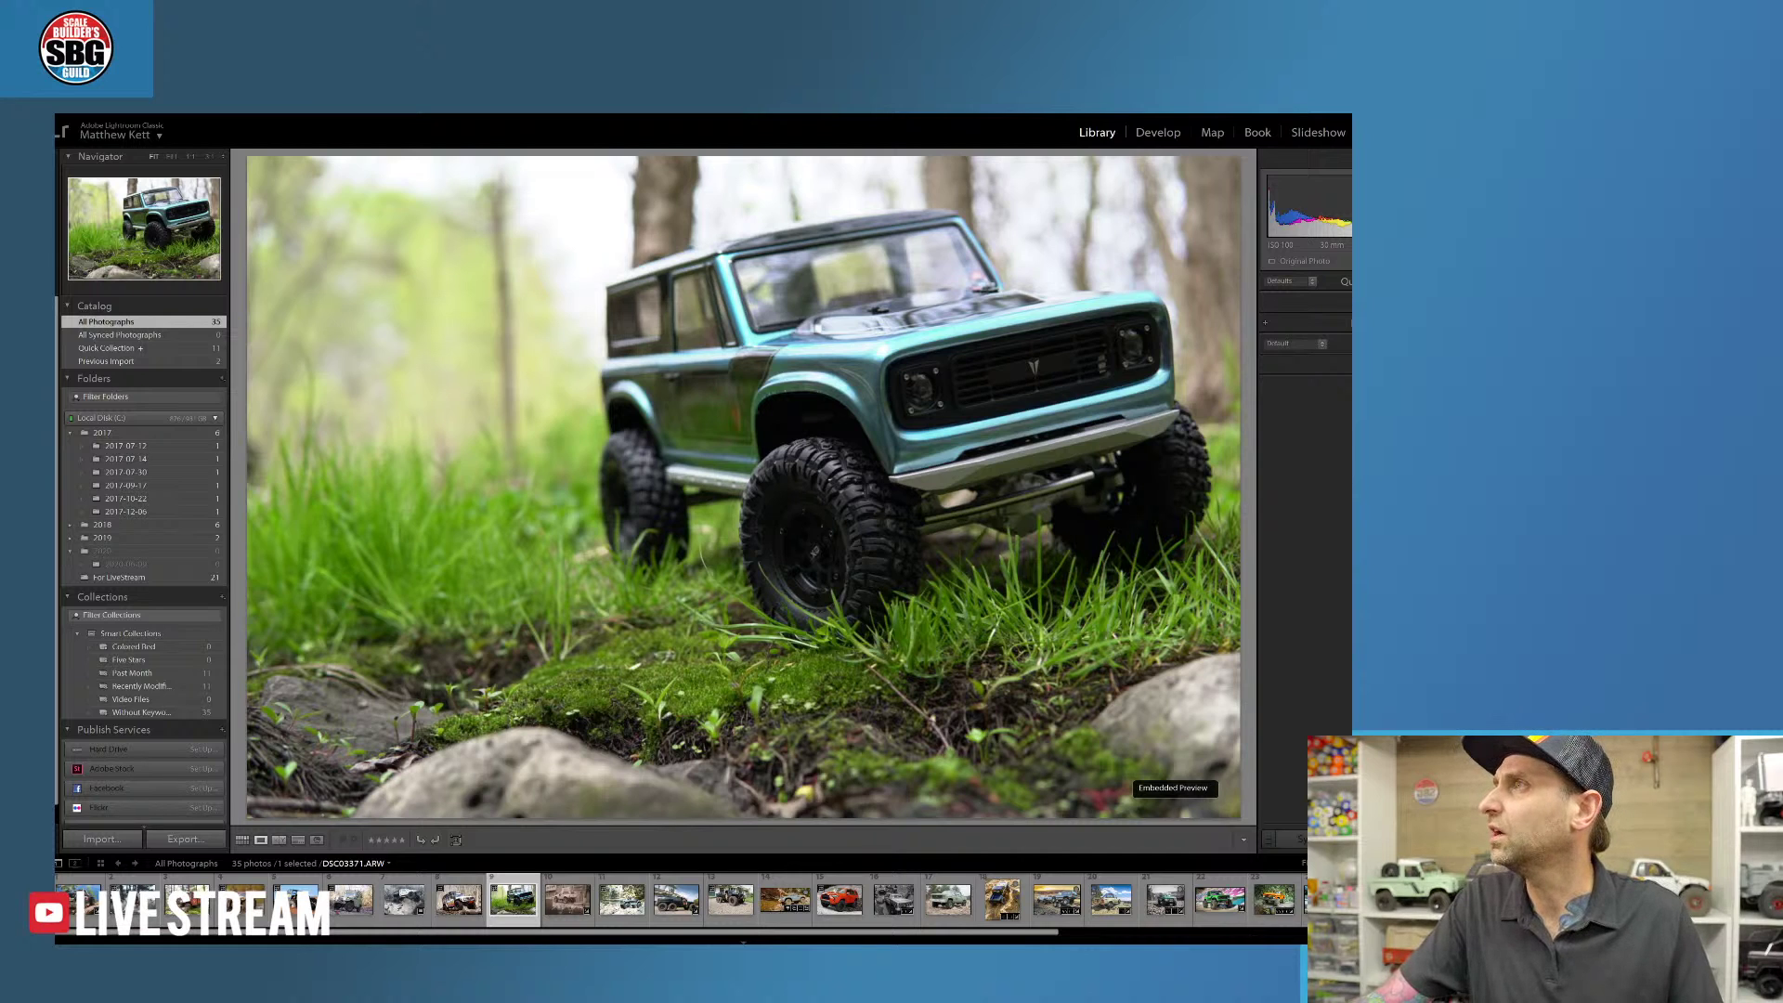
pyautogui.click(1158, 135)
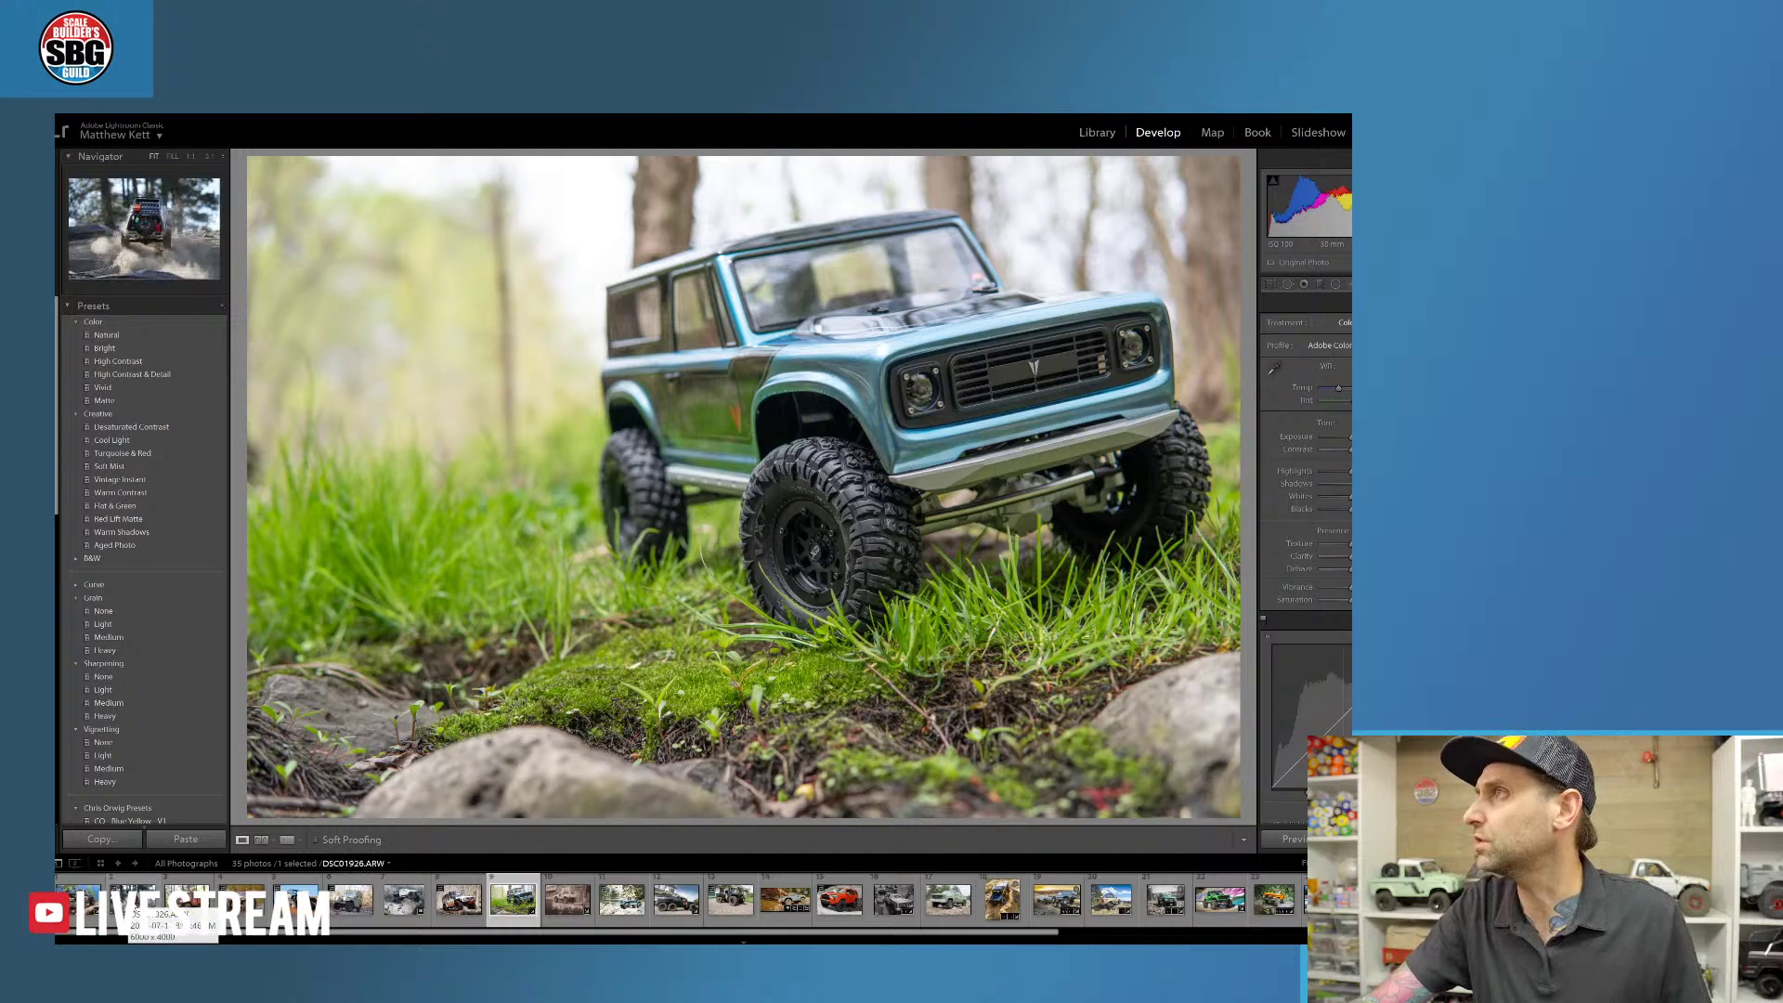
# - Open the photo of the truck kicking up dust, warm its white balance and boost its clarity and vibrance
pyautogui.click(133, 899)
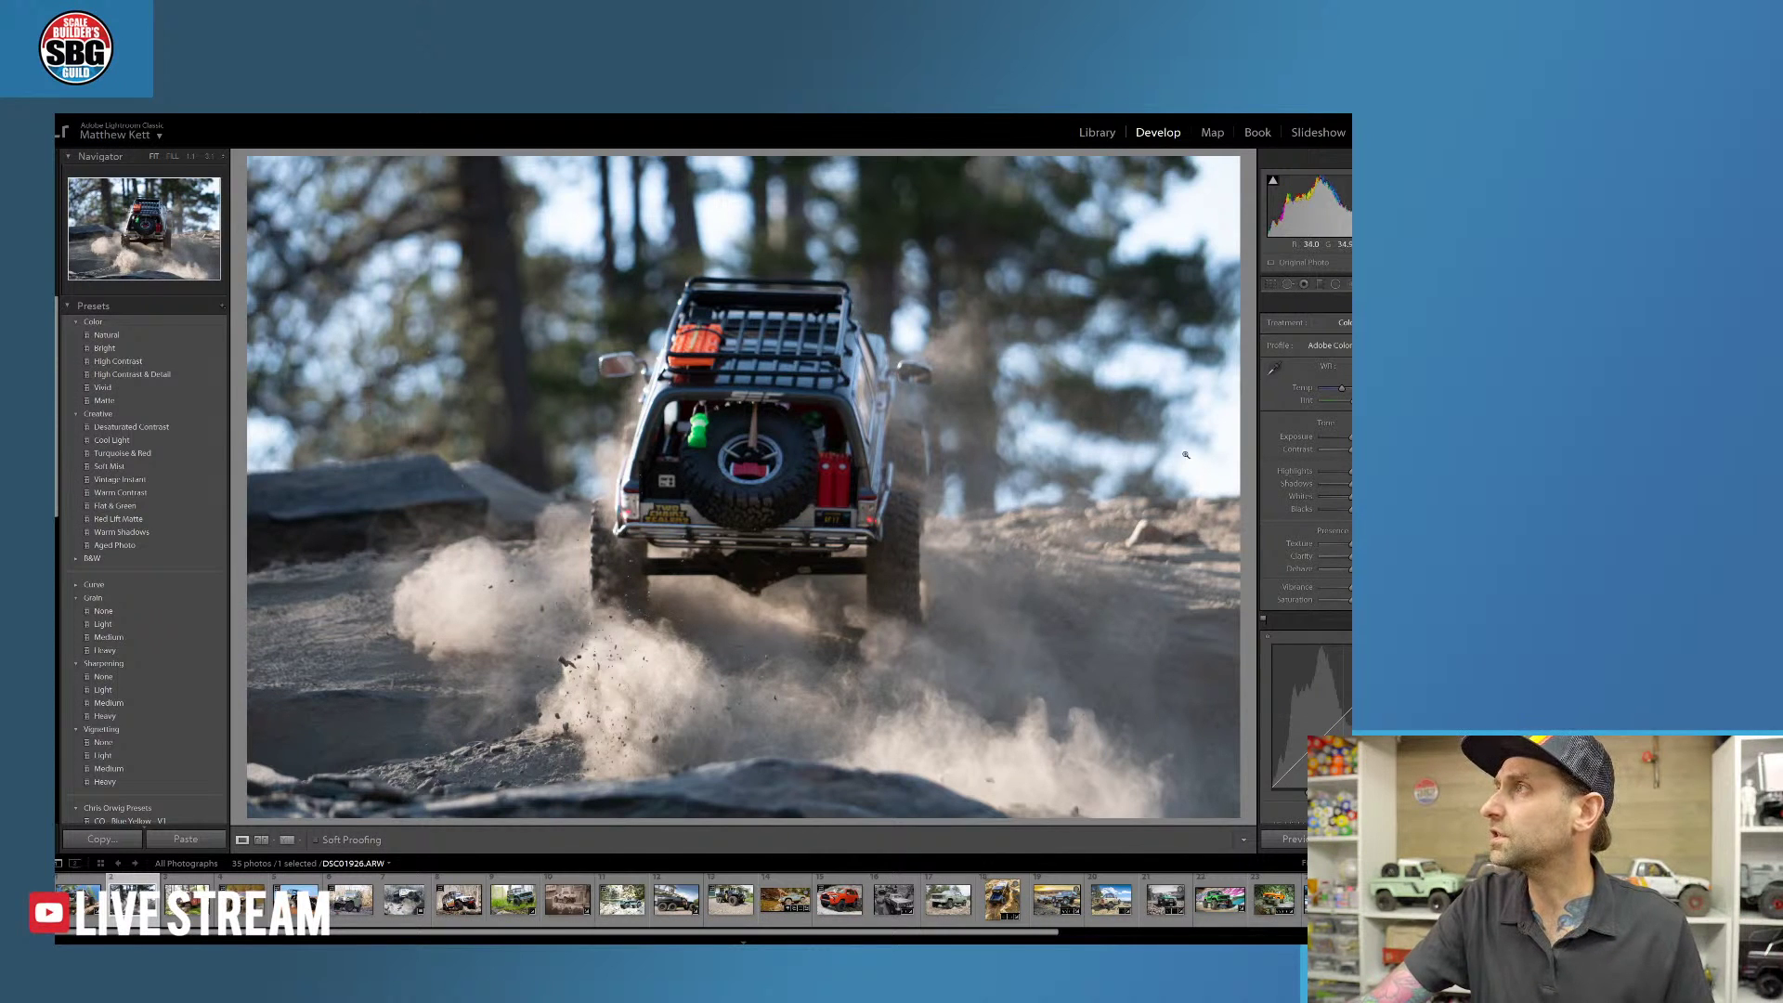
pyautogui.moveTo(1341, 388); pyautogui.dragTo(1350, 390)
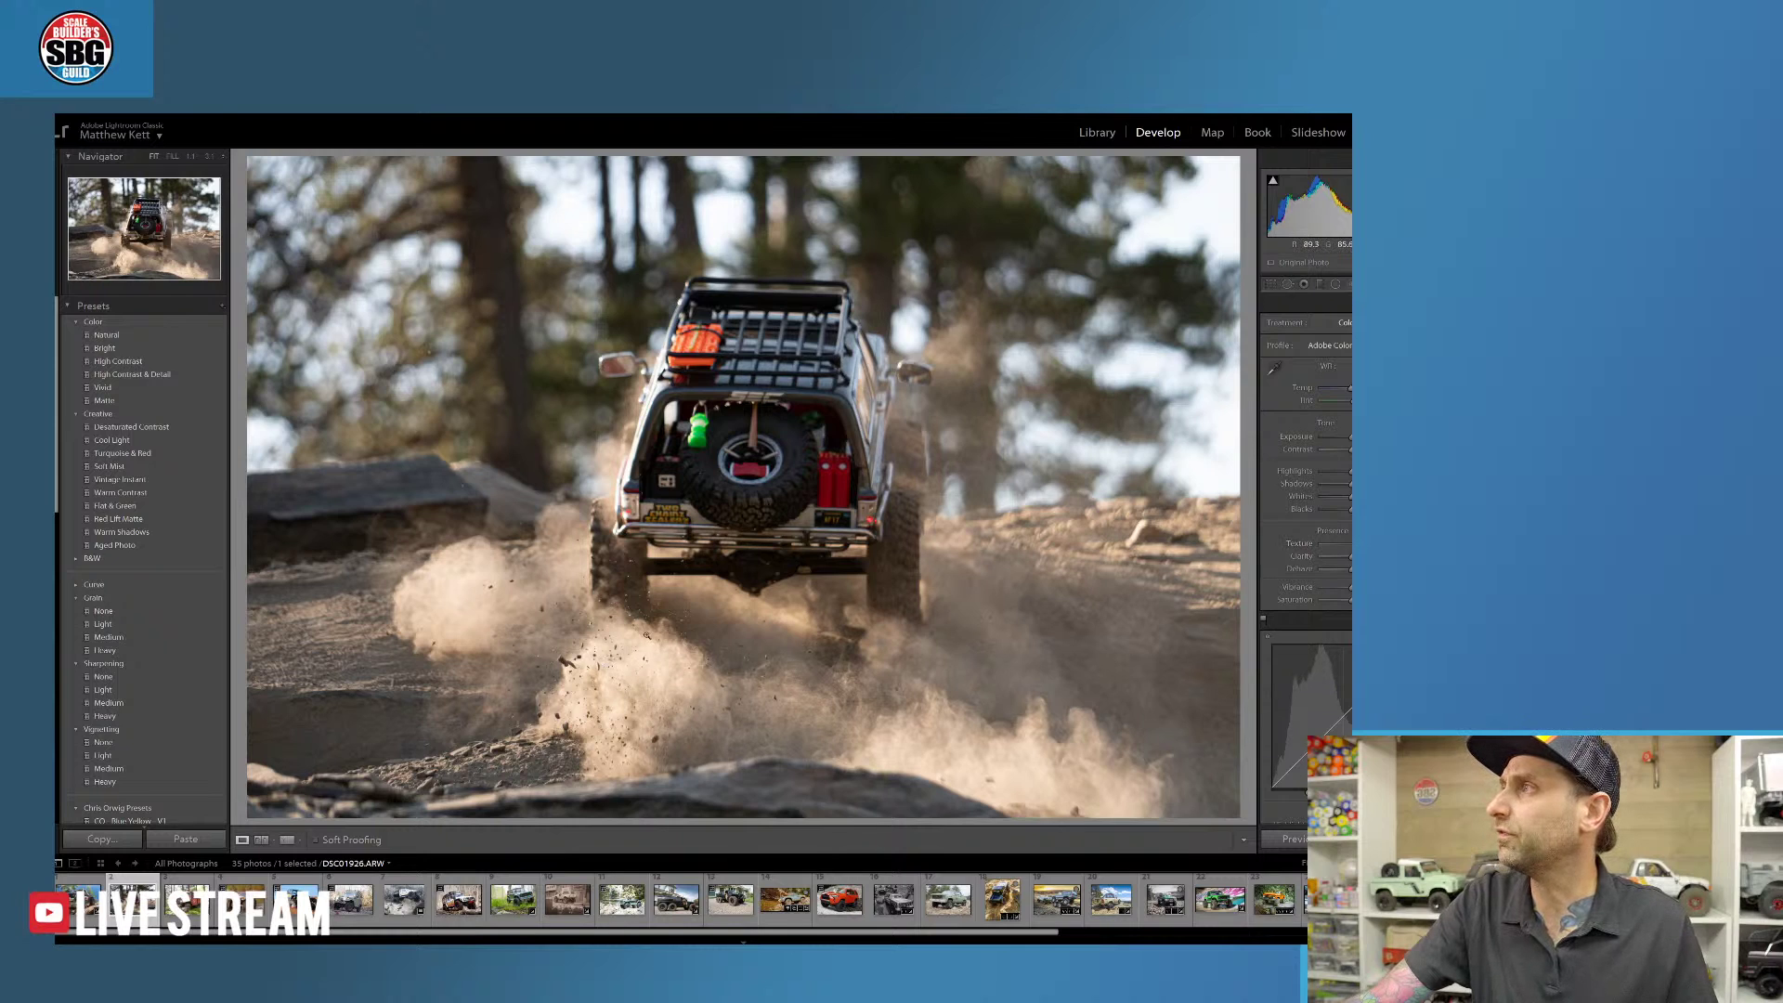
pyautogui.moveTo(1348, 555); pyautogui.dragTo(1374, 556)
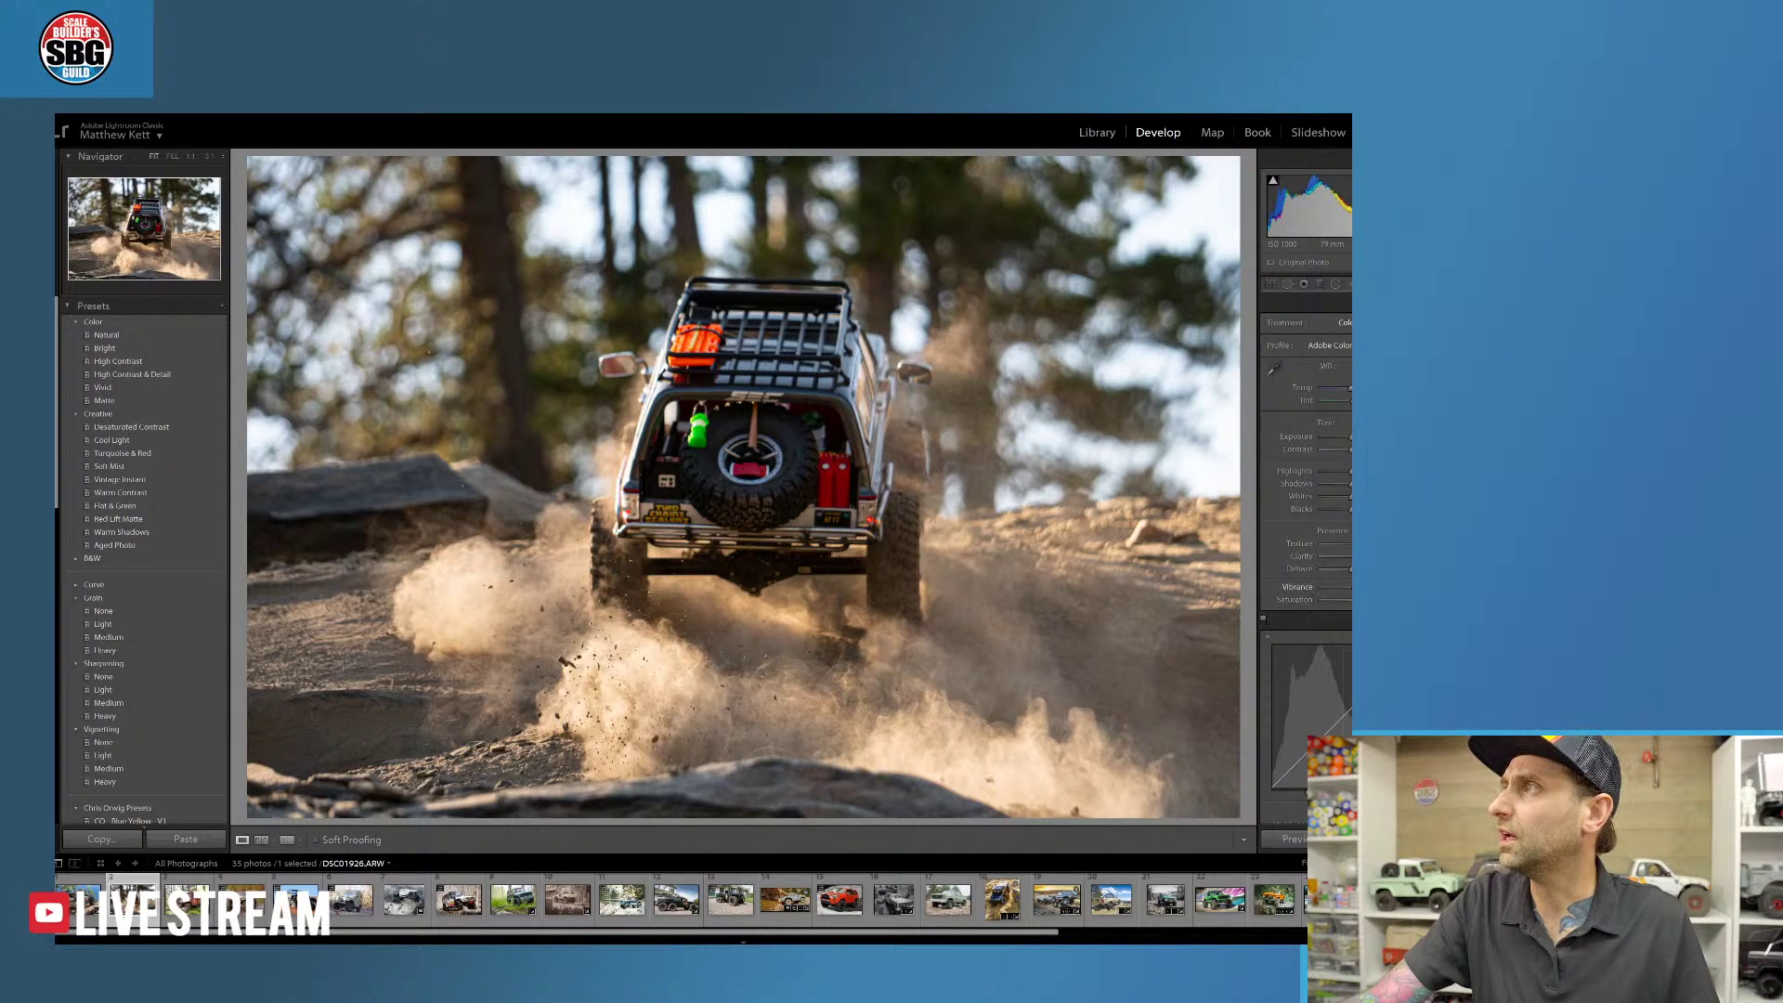
# - Raise the blue saturation and lower the orange and green saturation of the dusty truck photo
pyautogui.scroll(-5, 1305, 520)
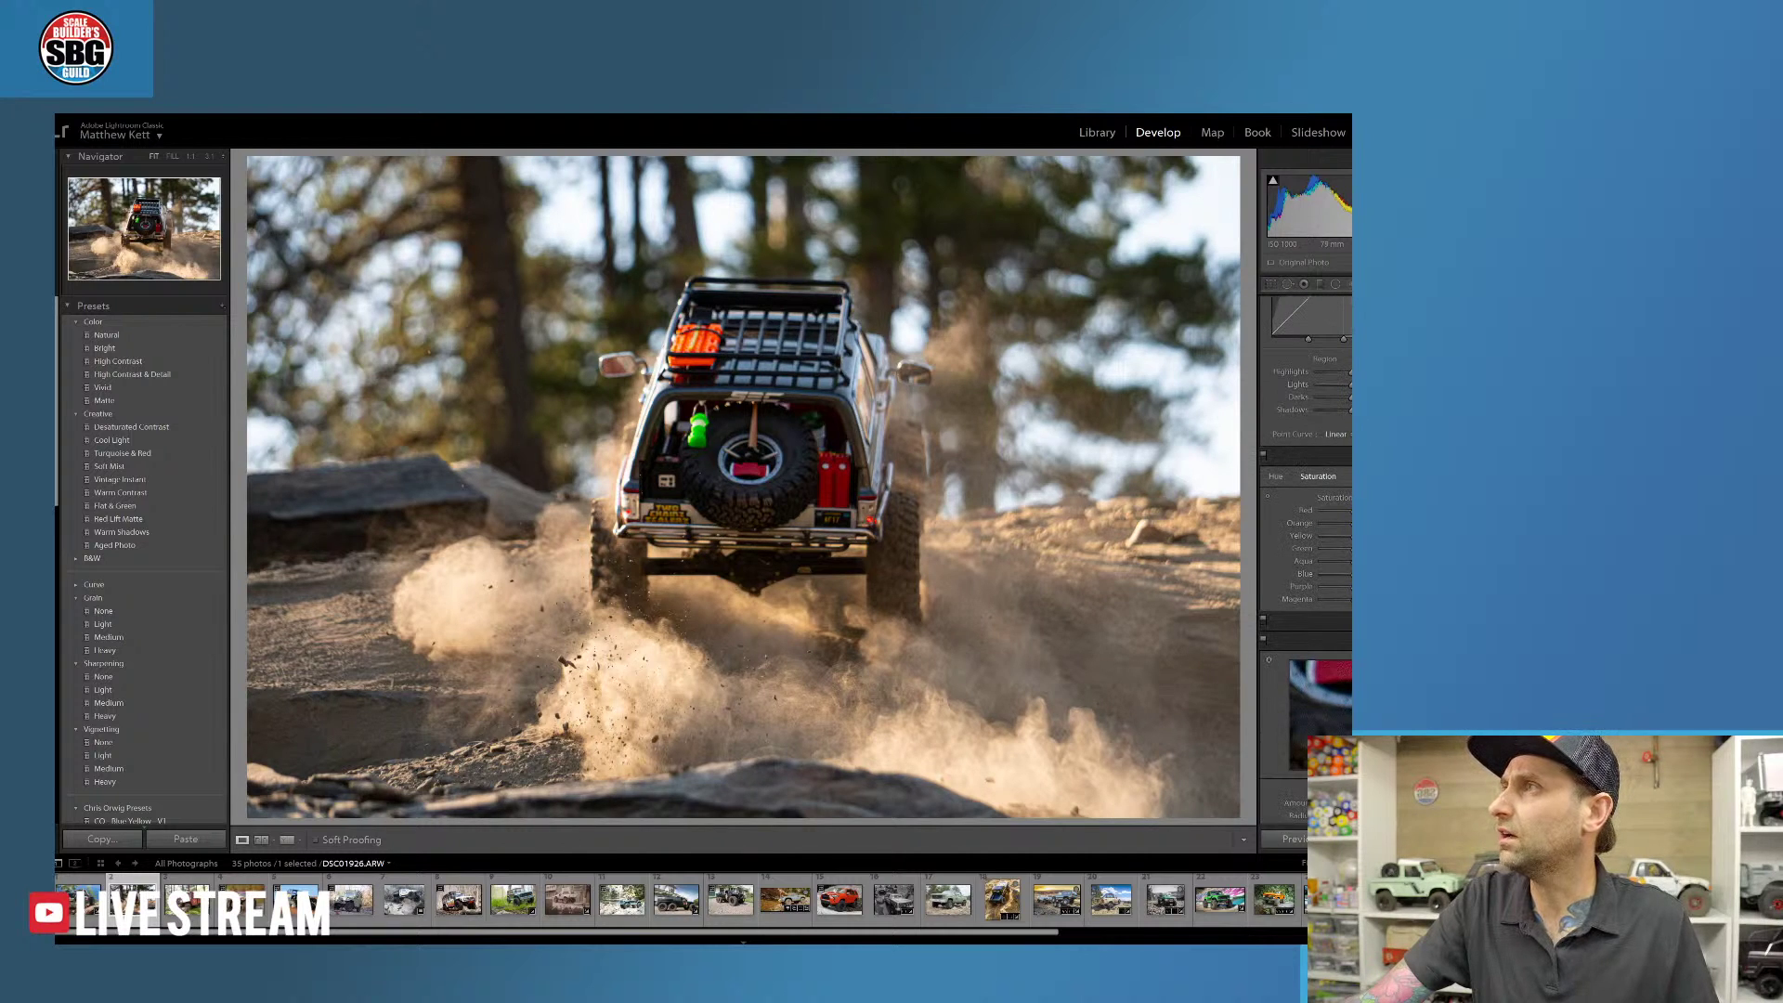
pyautogui.moveTo(1357, 574); pyautogui.dragTo(1382, 574)
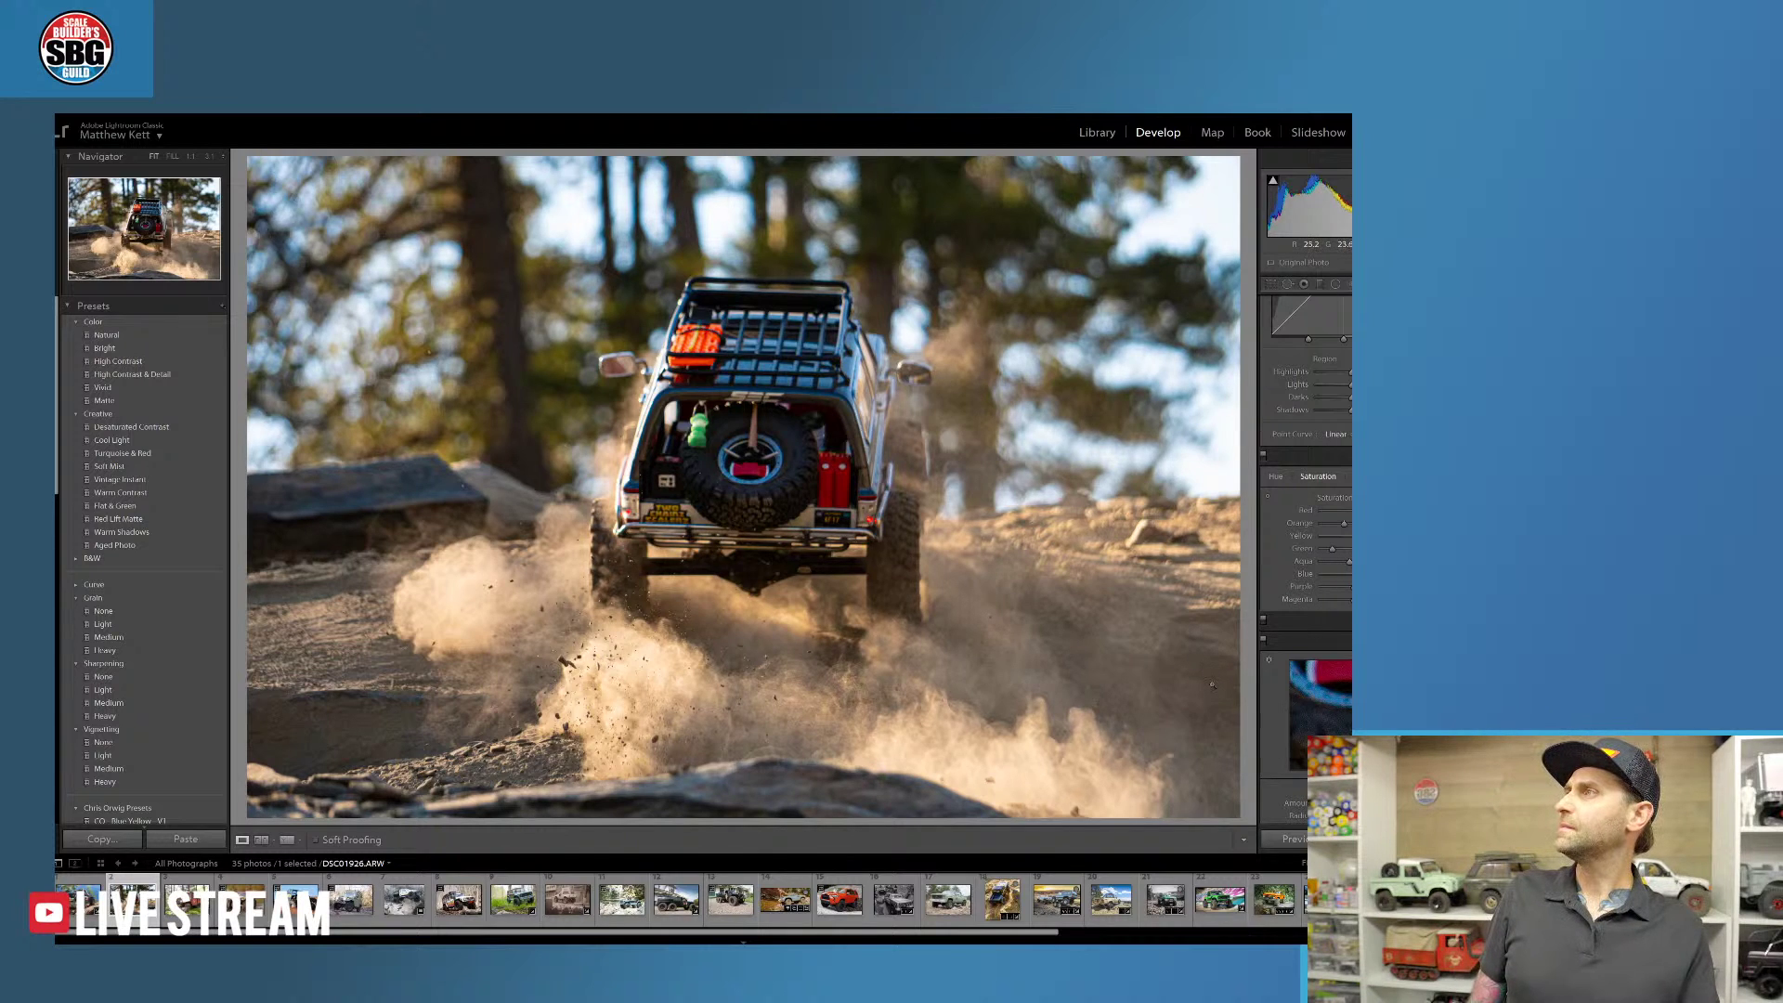
# - Place a radial filter around the back of the truck and invert it so it affects the inside of the circle
pyautogui.click(1335, 283)
pyautogui.moveTo(675, 318); pyautogui.dragTo(835, 452)
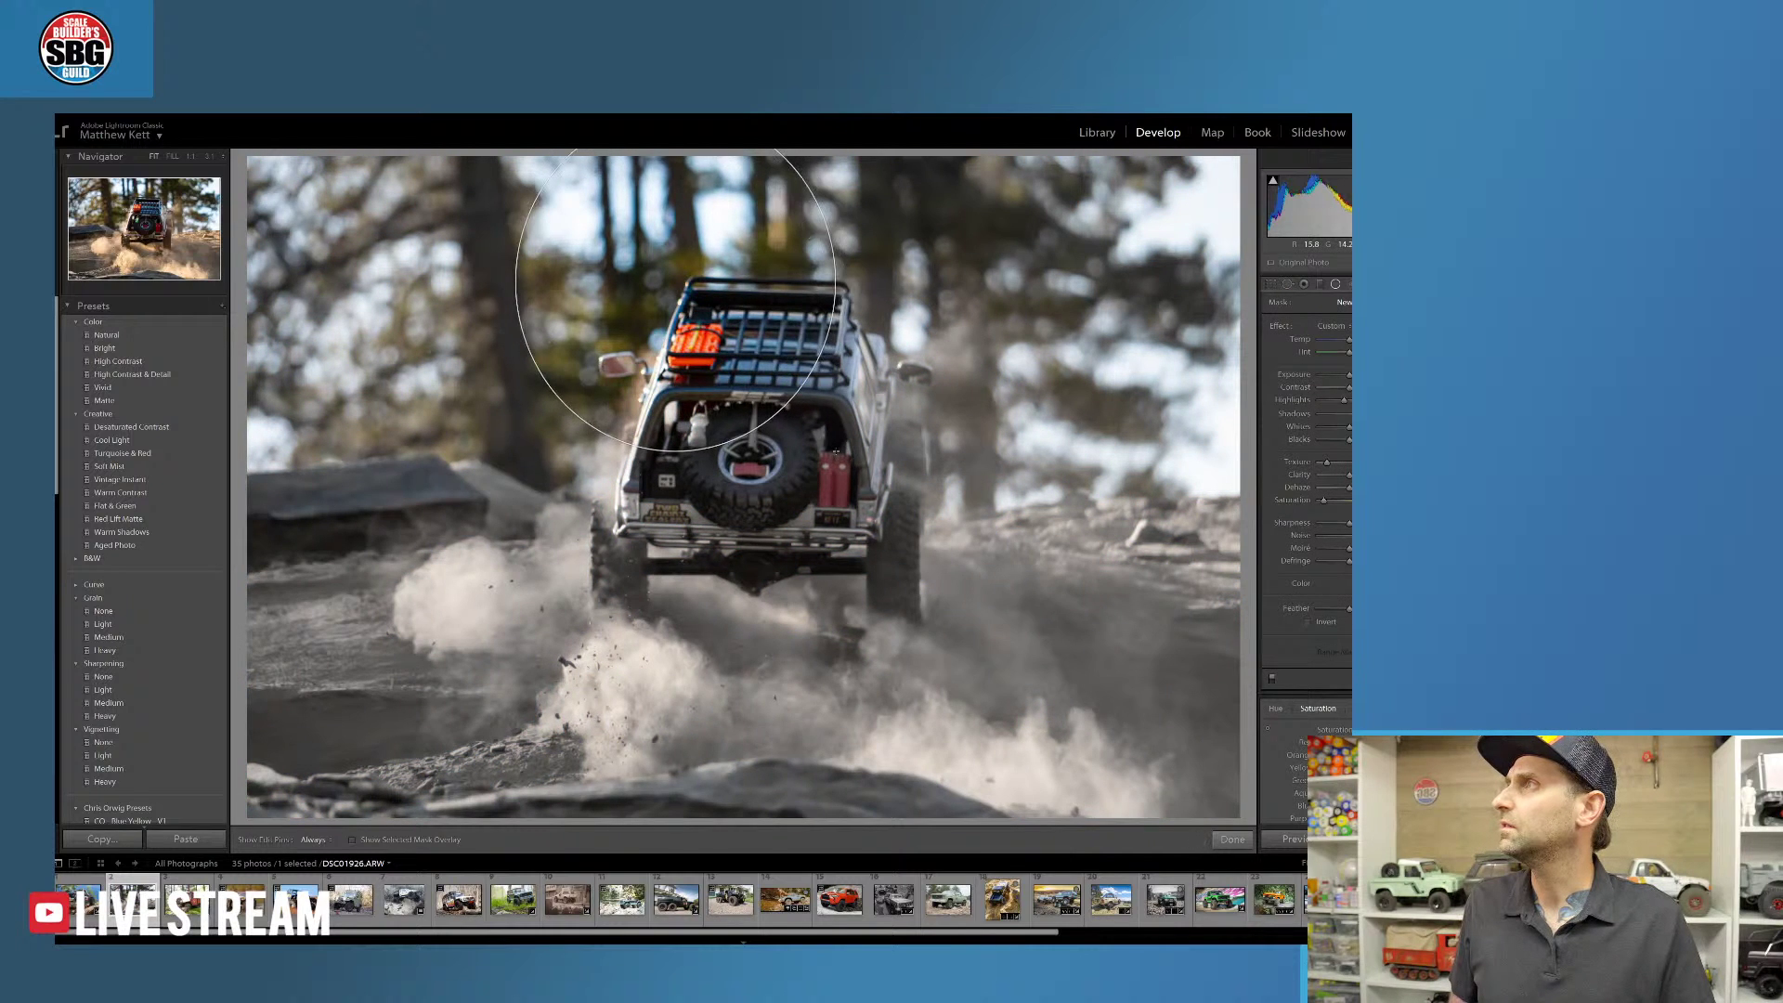
pyautogui.moveTo(697, 284); pyautogui.dragTo(777, 419)
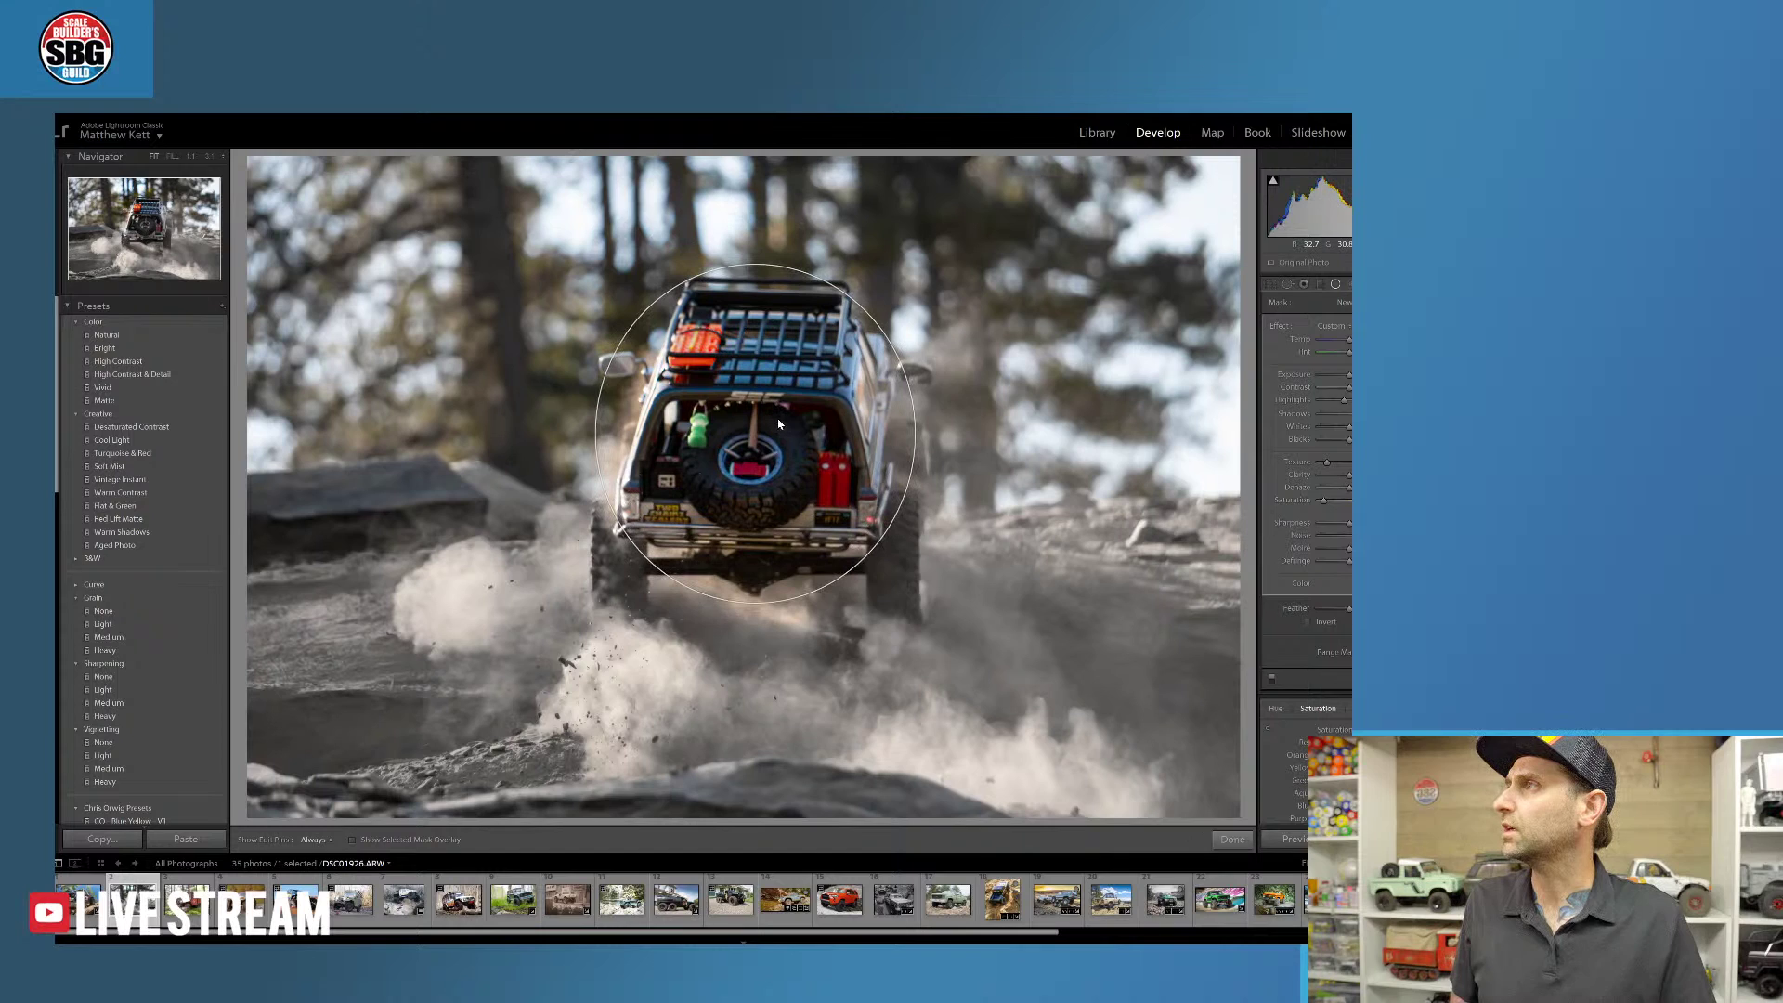
pyautogui.click(1307, 623)
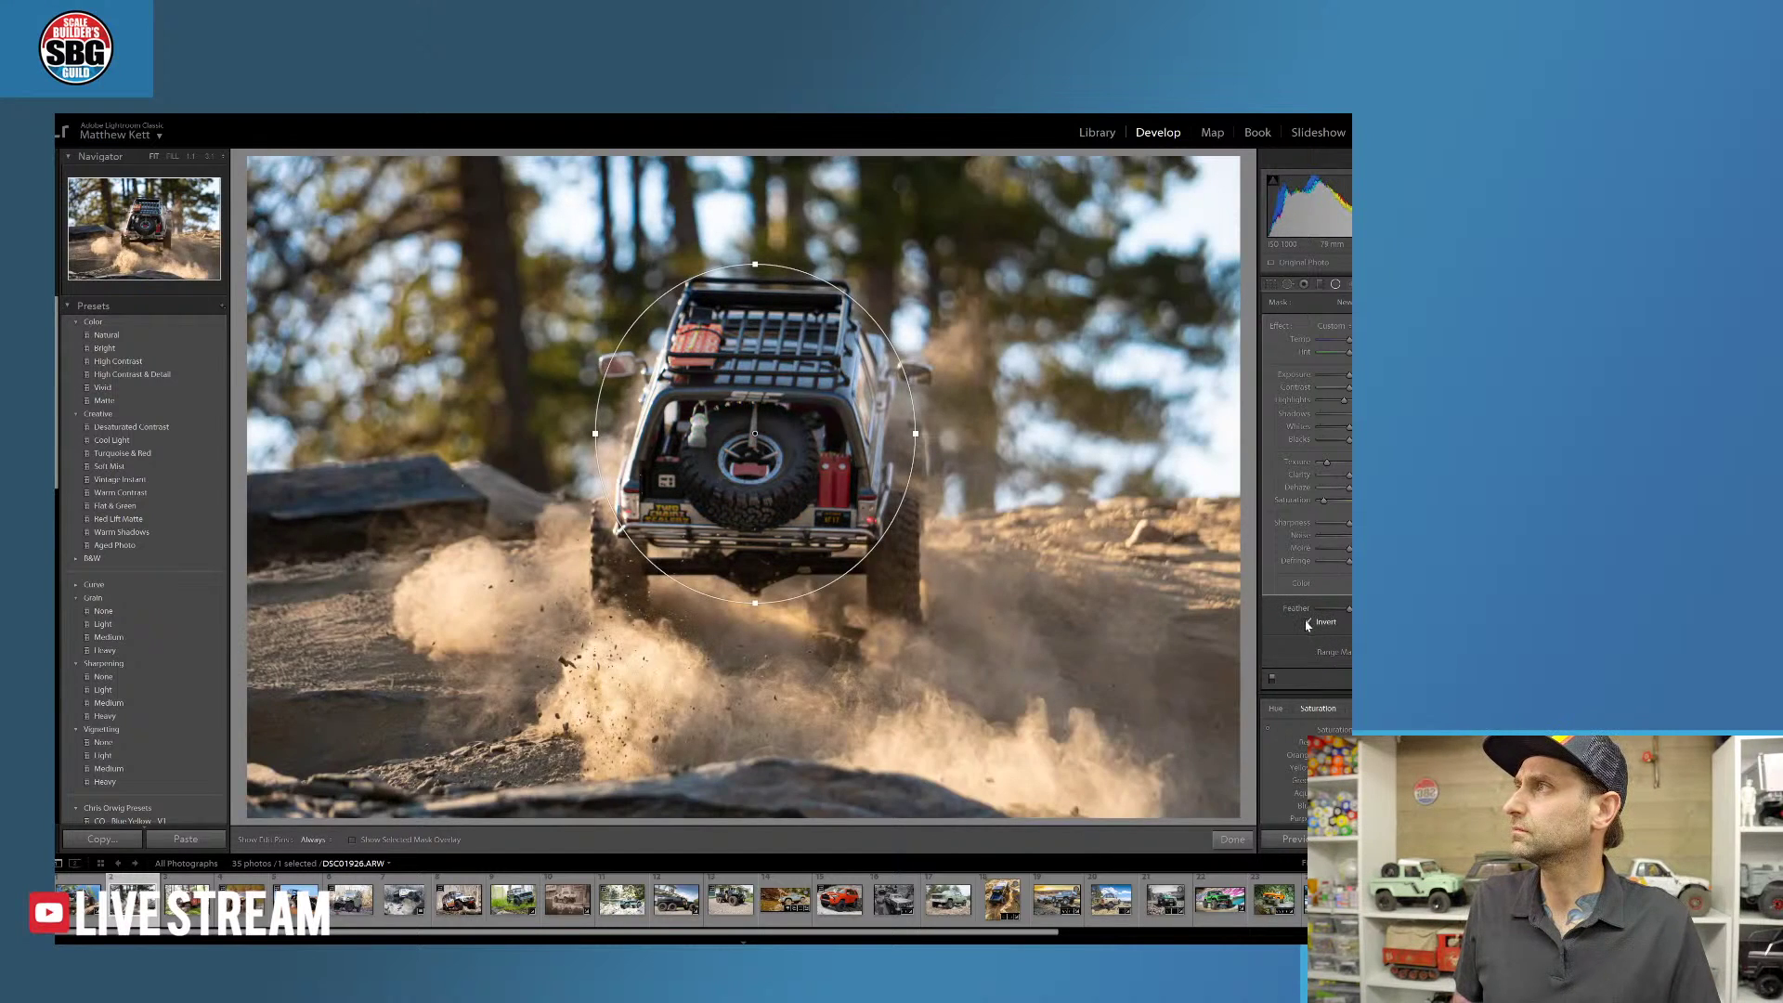
# - Raise the radial filter's saturation and texture to bring out the truck, and finish the filter
pyautogui.moveTo(1327, 500); pyautogui.dragTo(1351, 500)
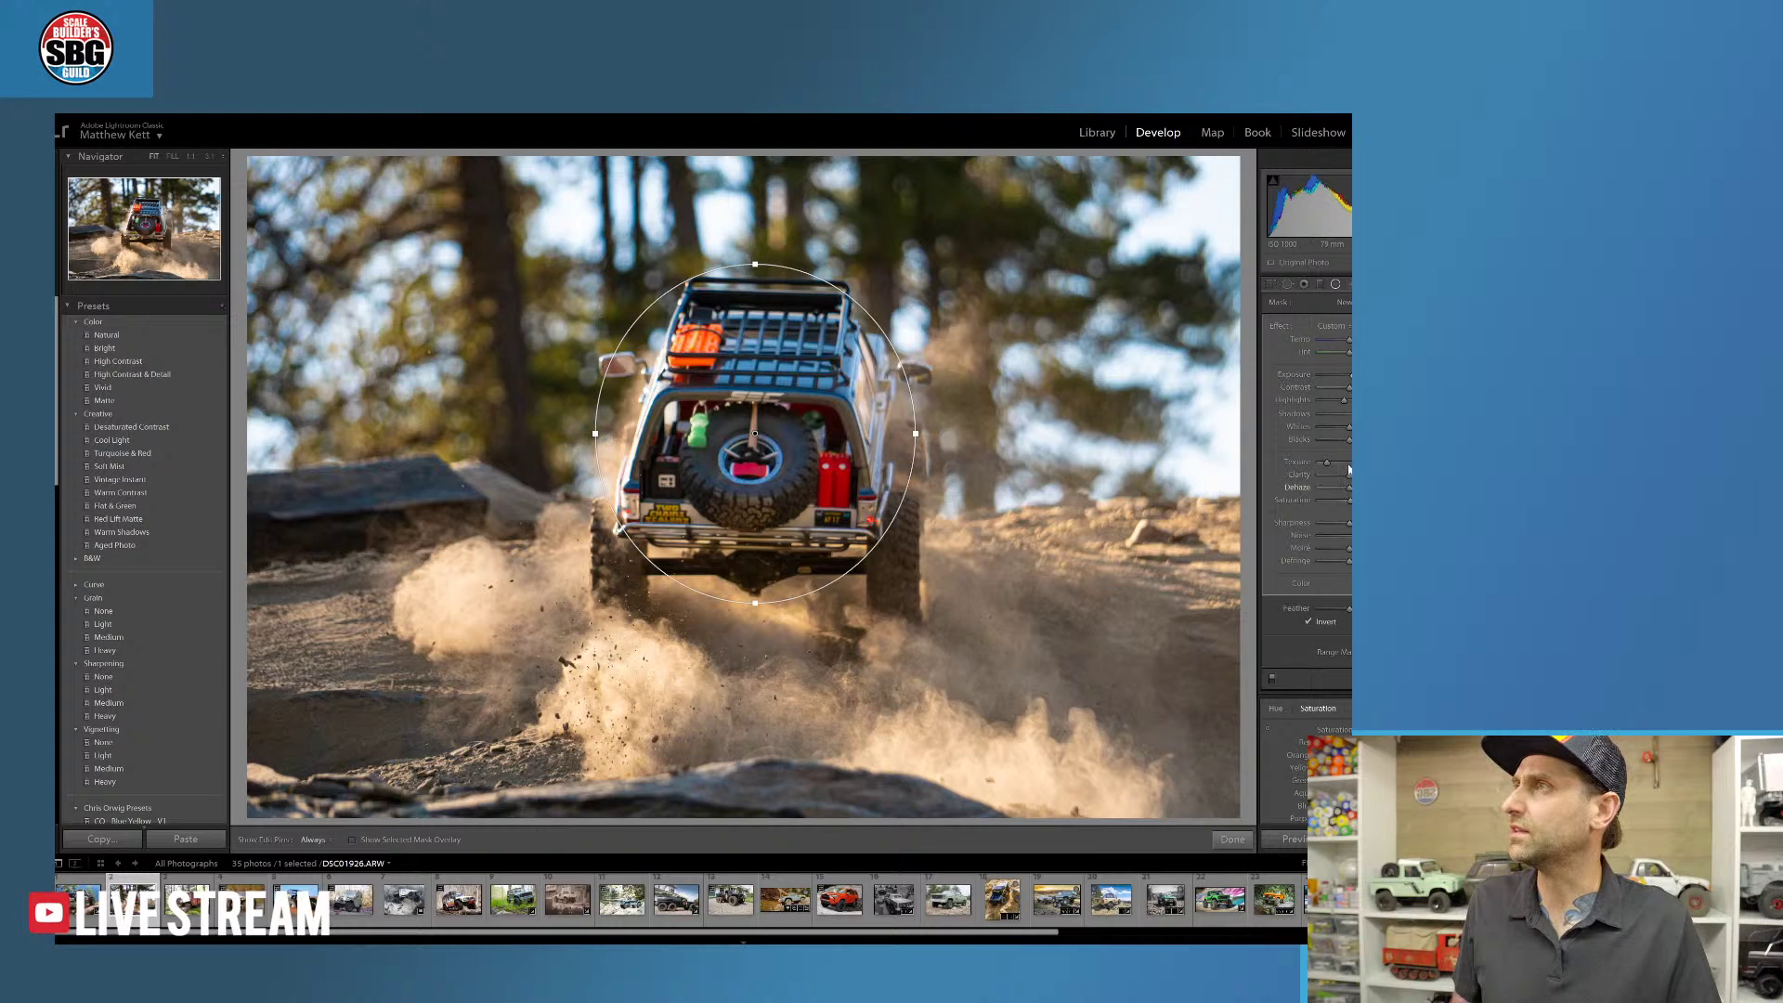
pyautogui.moveTo(1330, 463); pyautogui.dragTo(1347, 467)
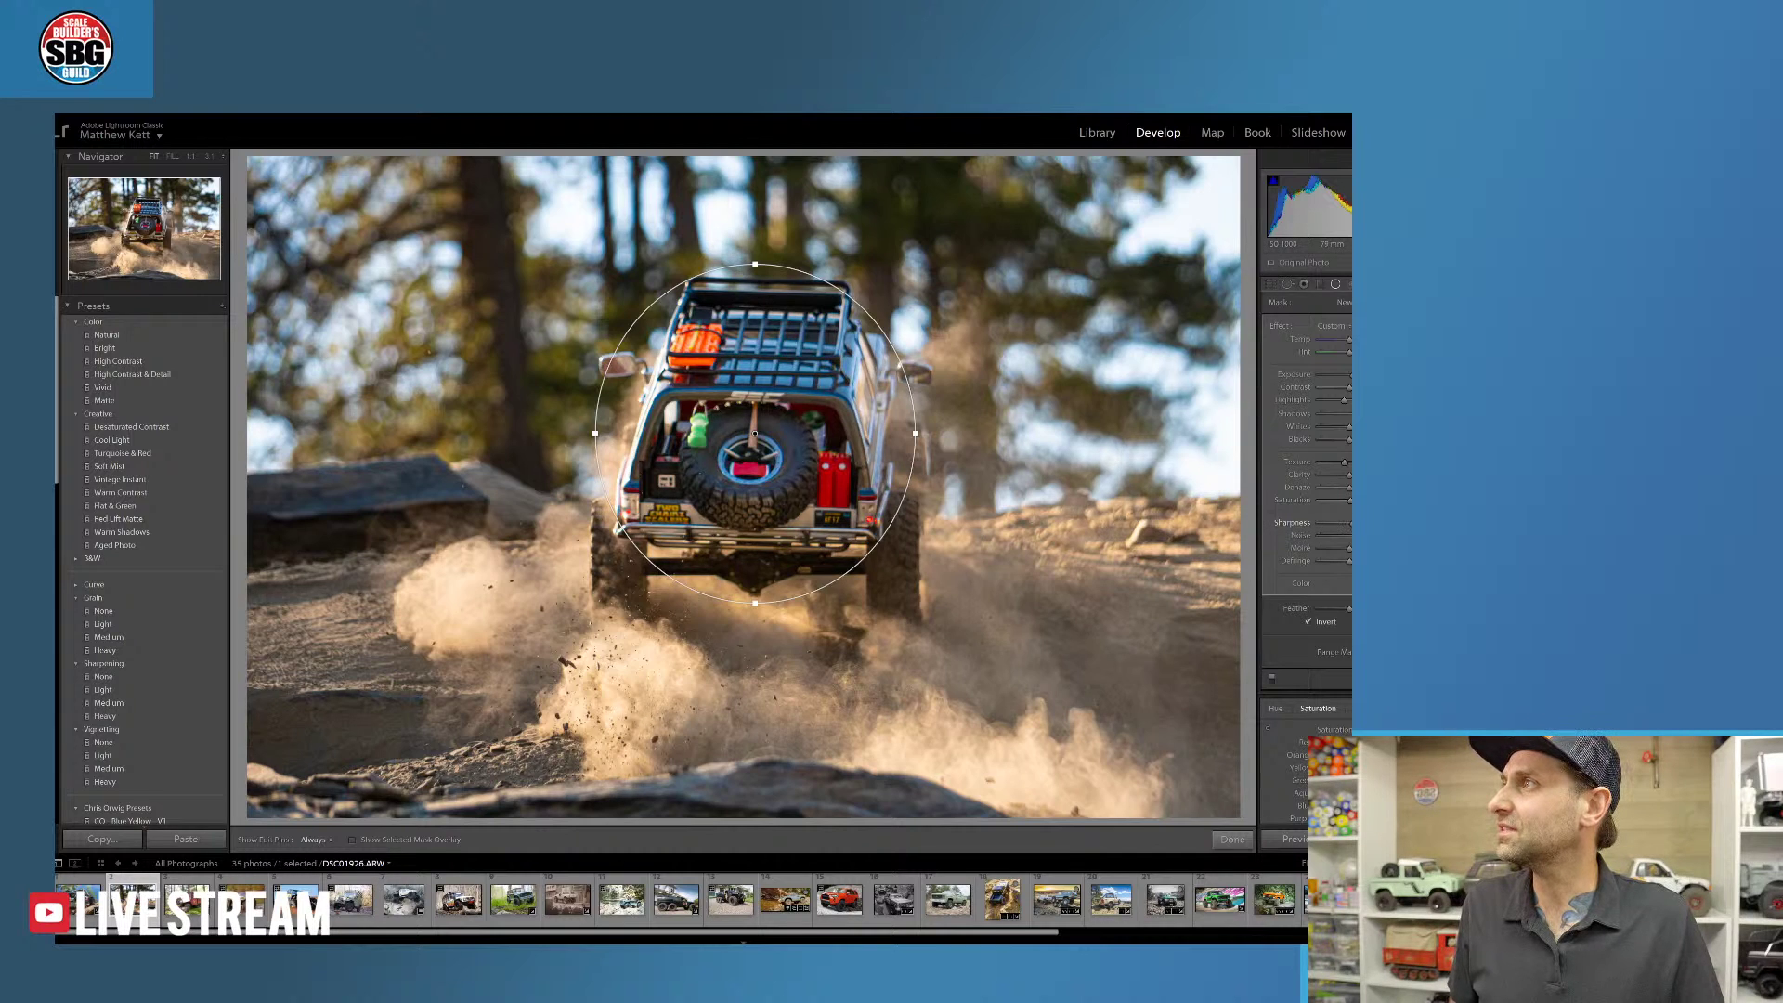
pyautogui.click(1231, 839)
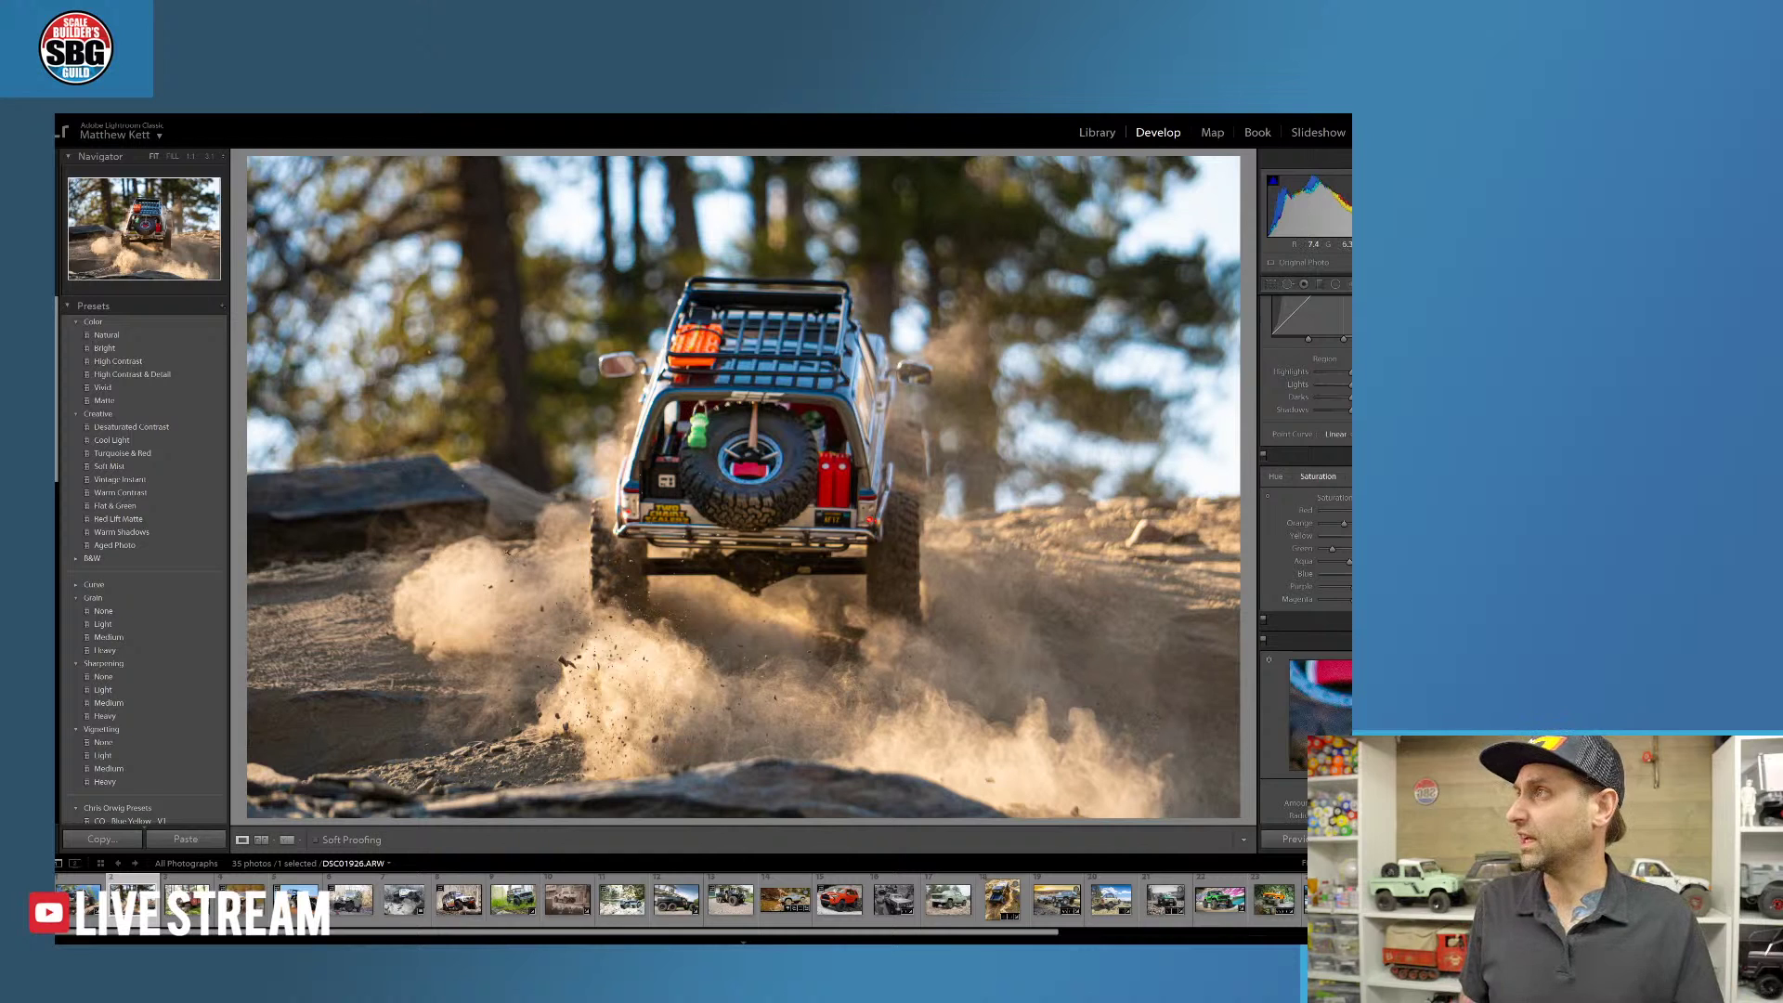
# - Crop the photo tighter, reposition it so the truck sits just above the centre of the frame, and apply the crop
pyautogui.press('r')
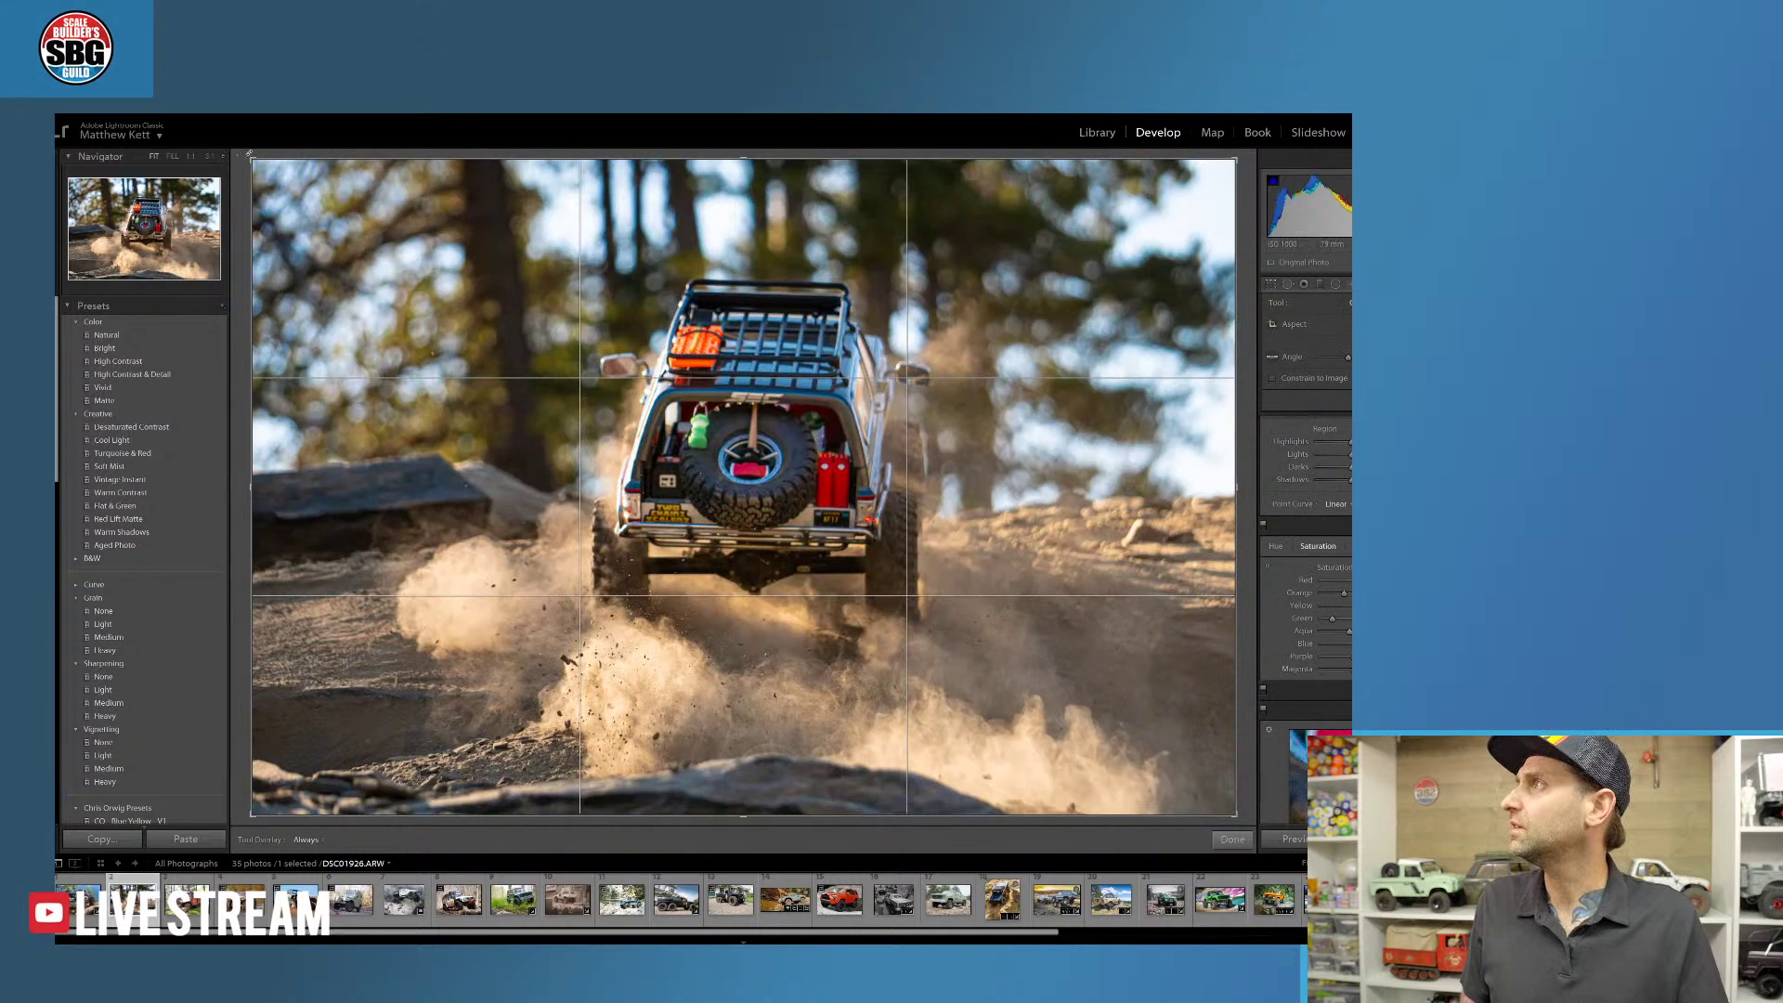
pyautogui.moveTo(252, 159); pyautogui.dragTo(334, 193)
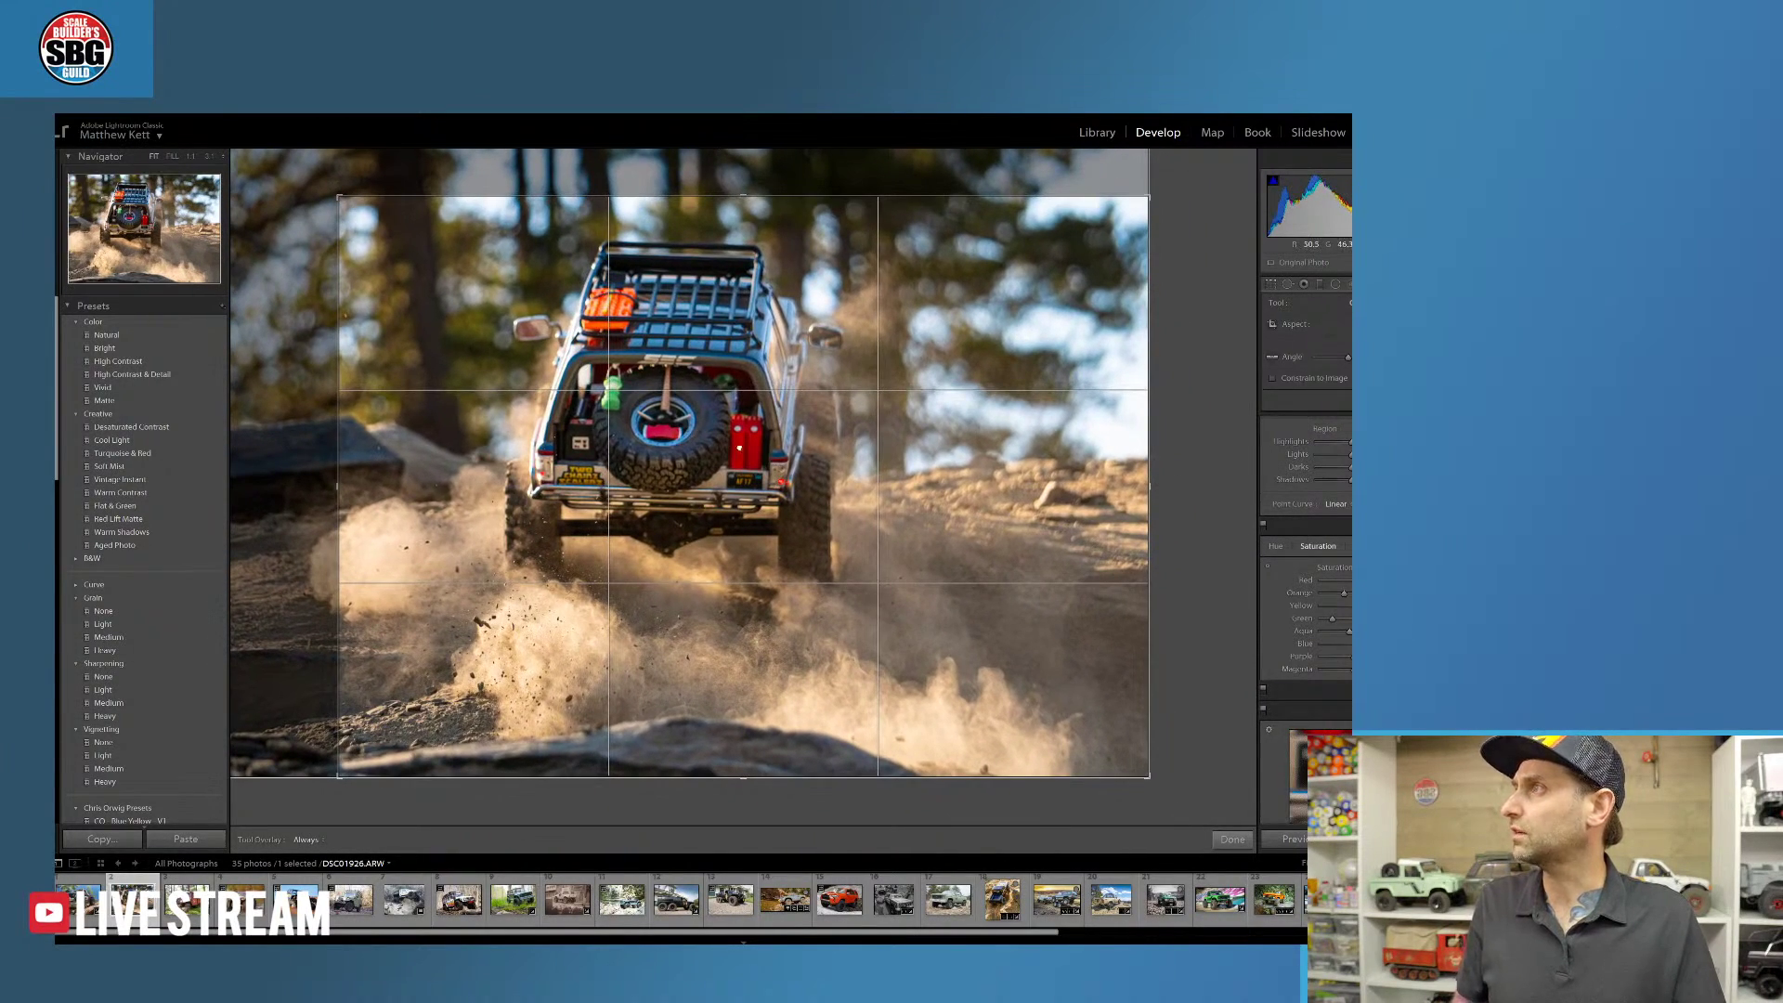
pyautogui.moveTo(698, 442); pyautogui.dragTo(818, 514)
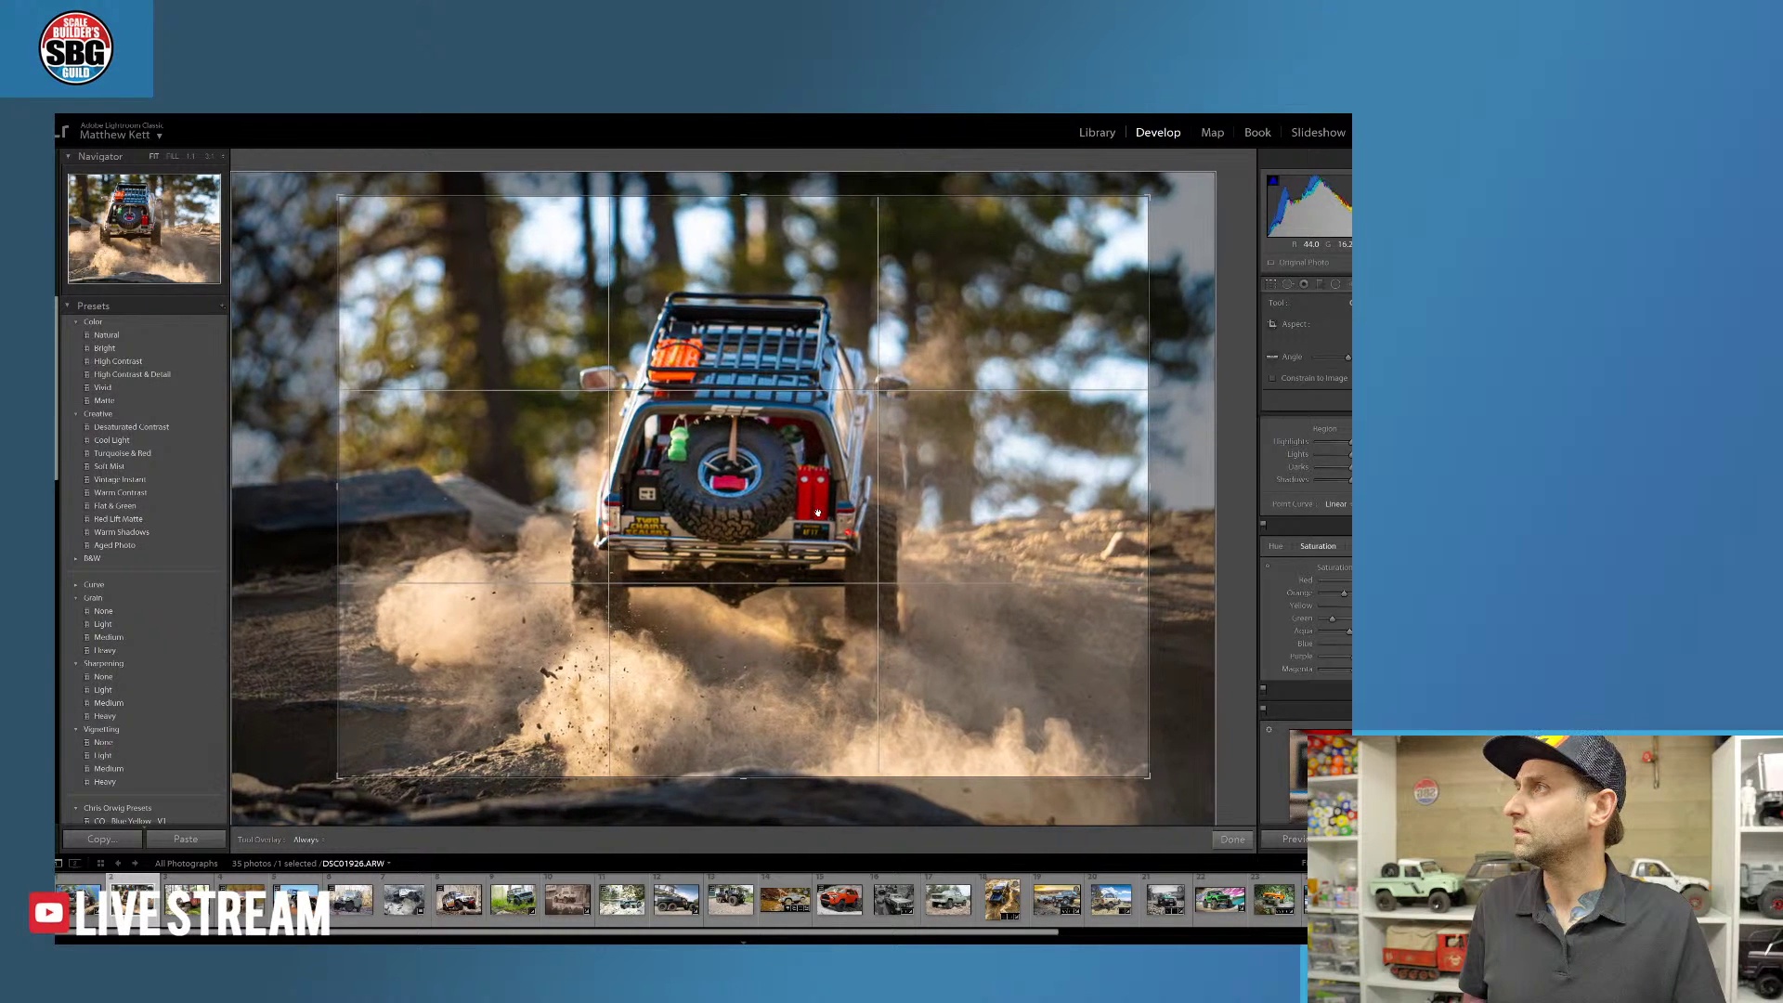
pyautogui.click(1232, 838)
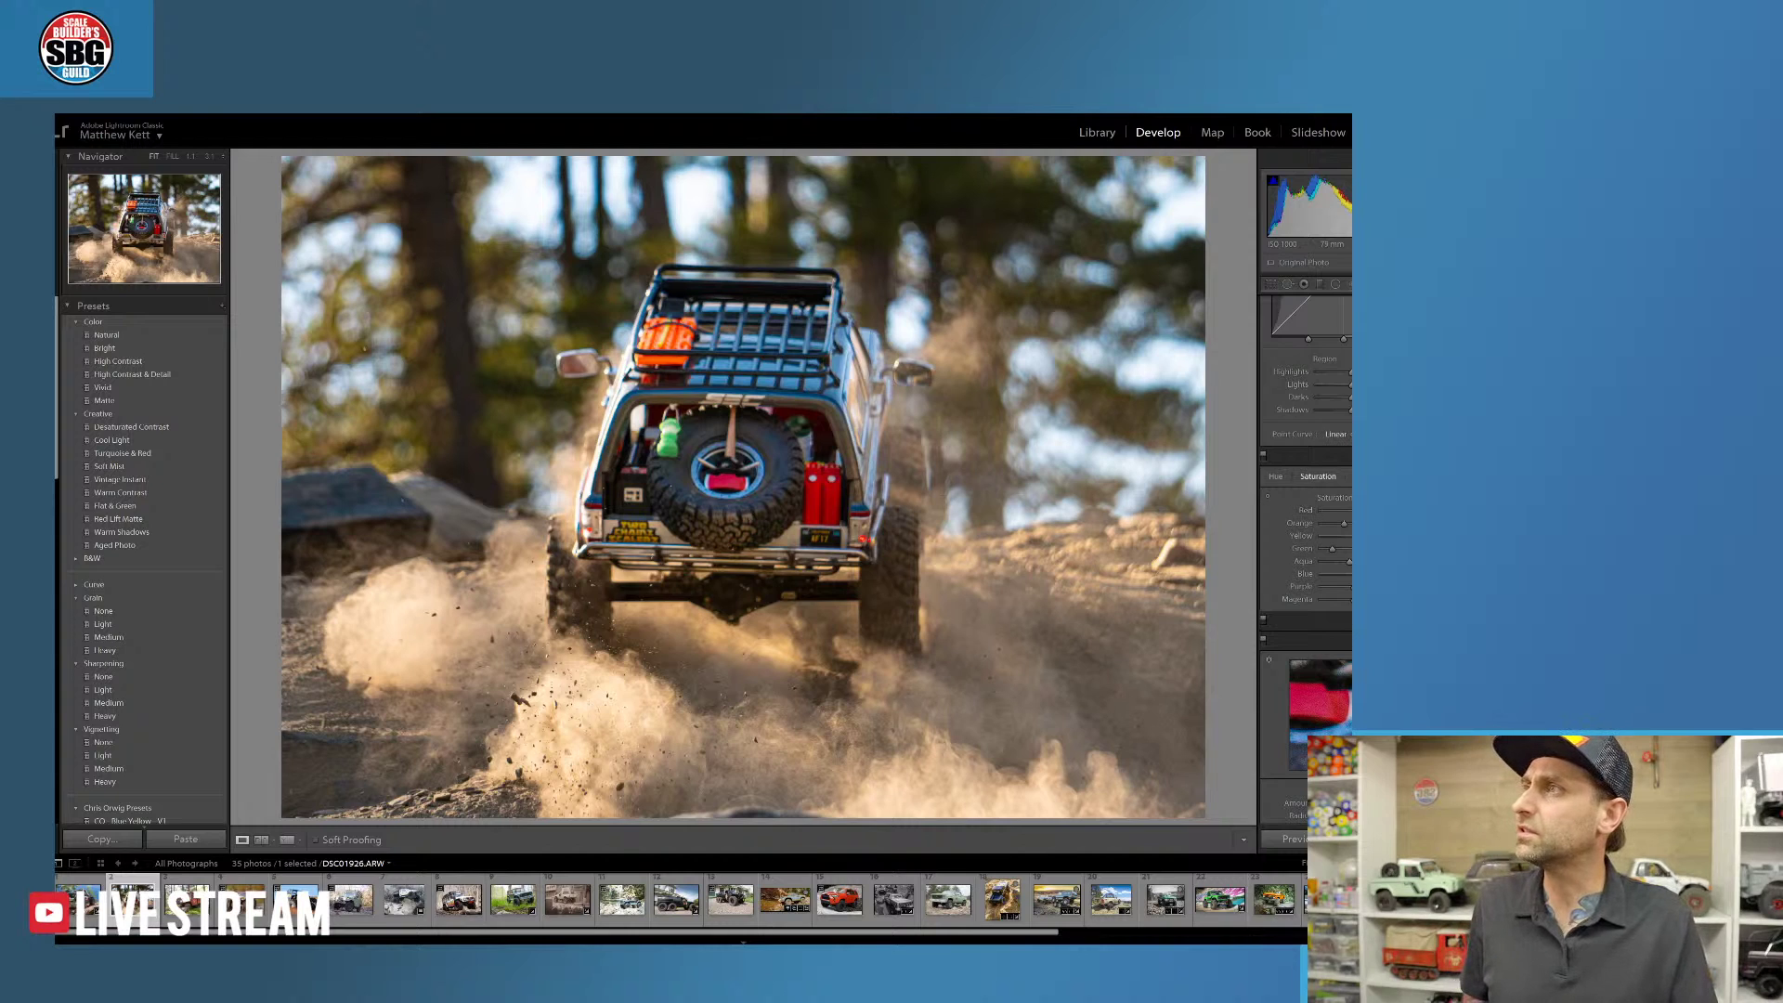
# - Add a graduated filter over the dust in the foreground, adjust its saturation and clarity, and finish the filter
pyautogui.scroll(8, 1304, 483)
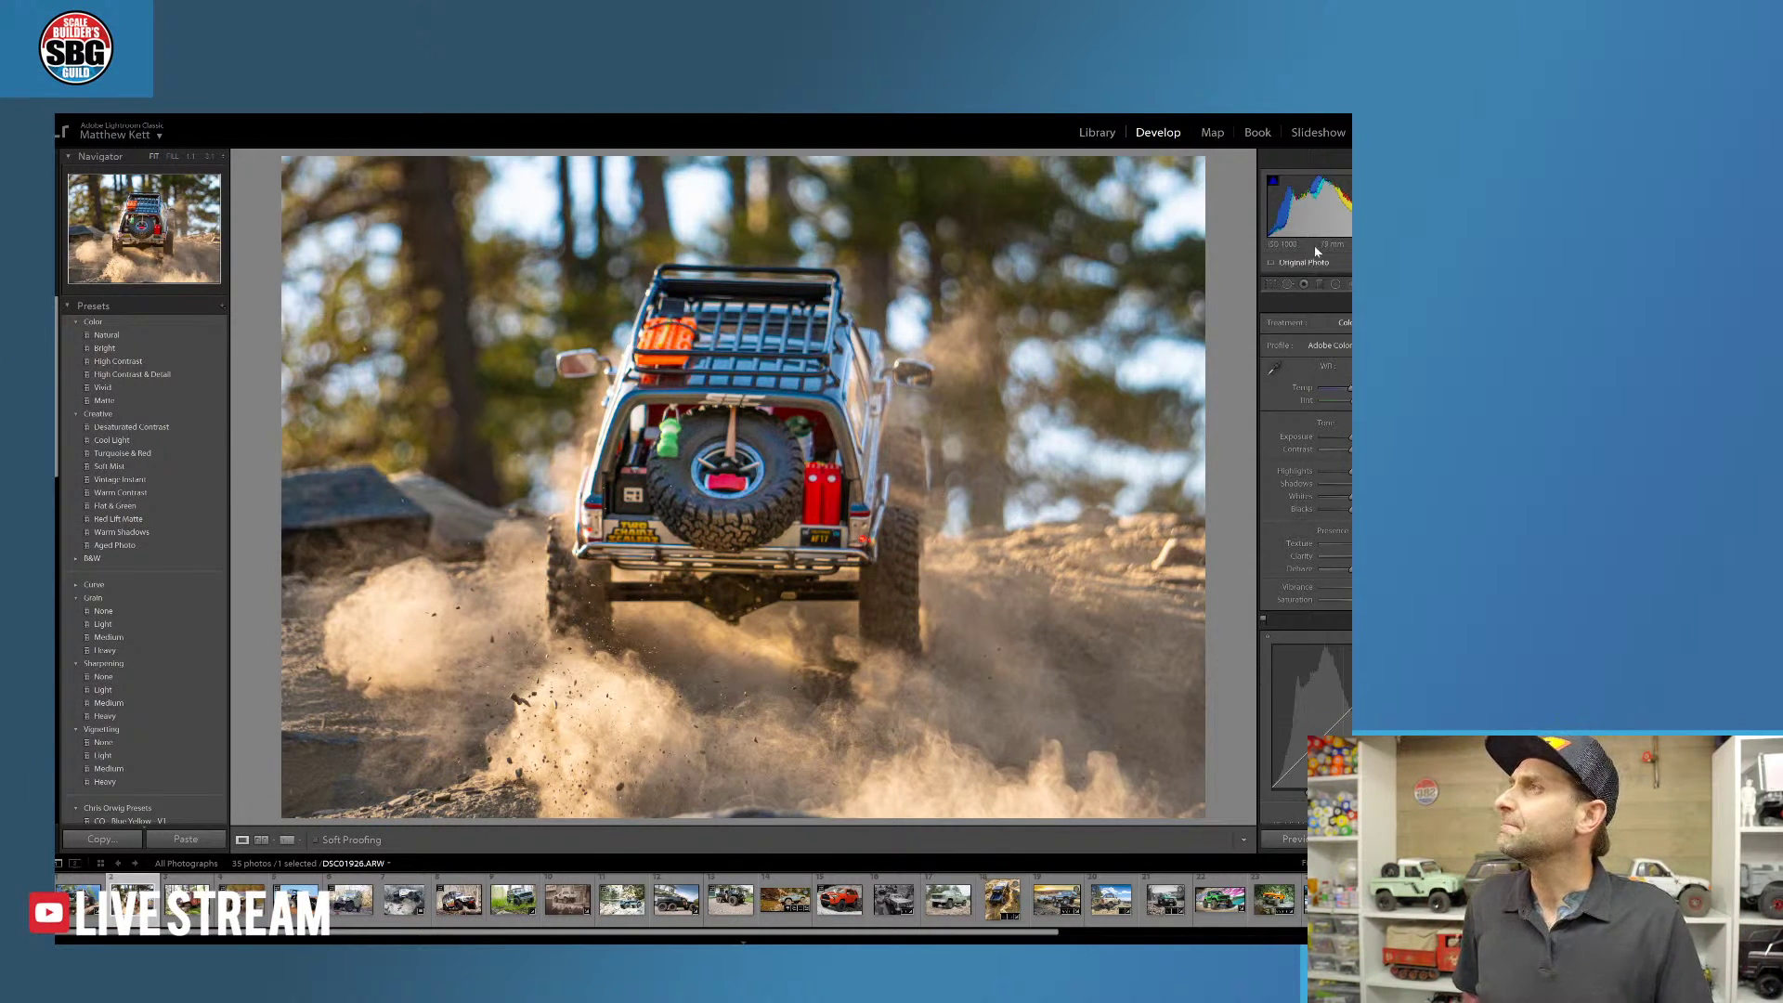
pyautogui.click(1319, 285)
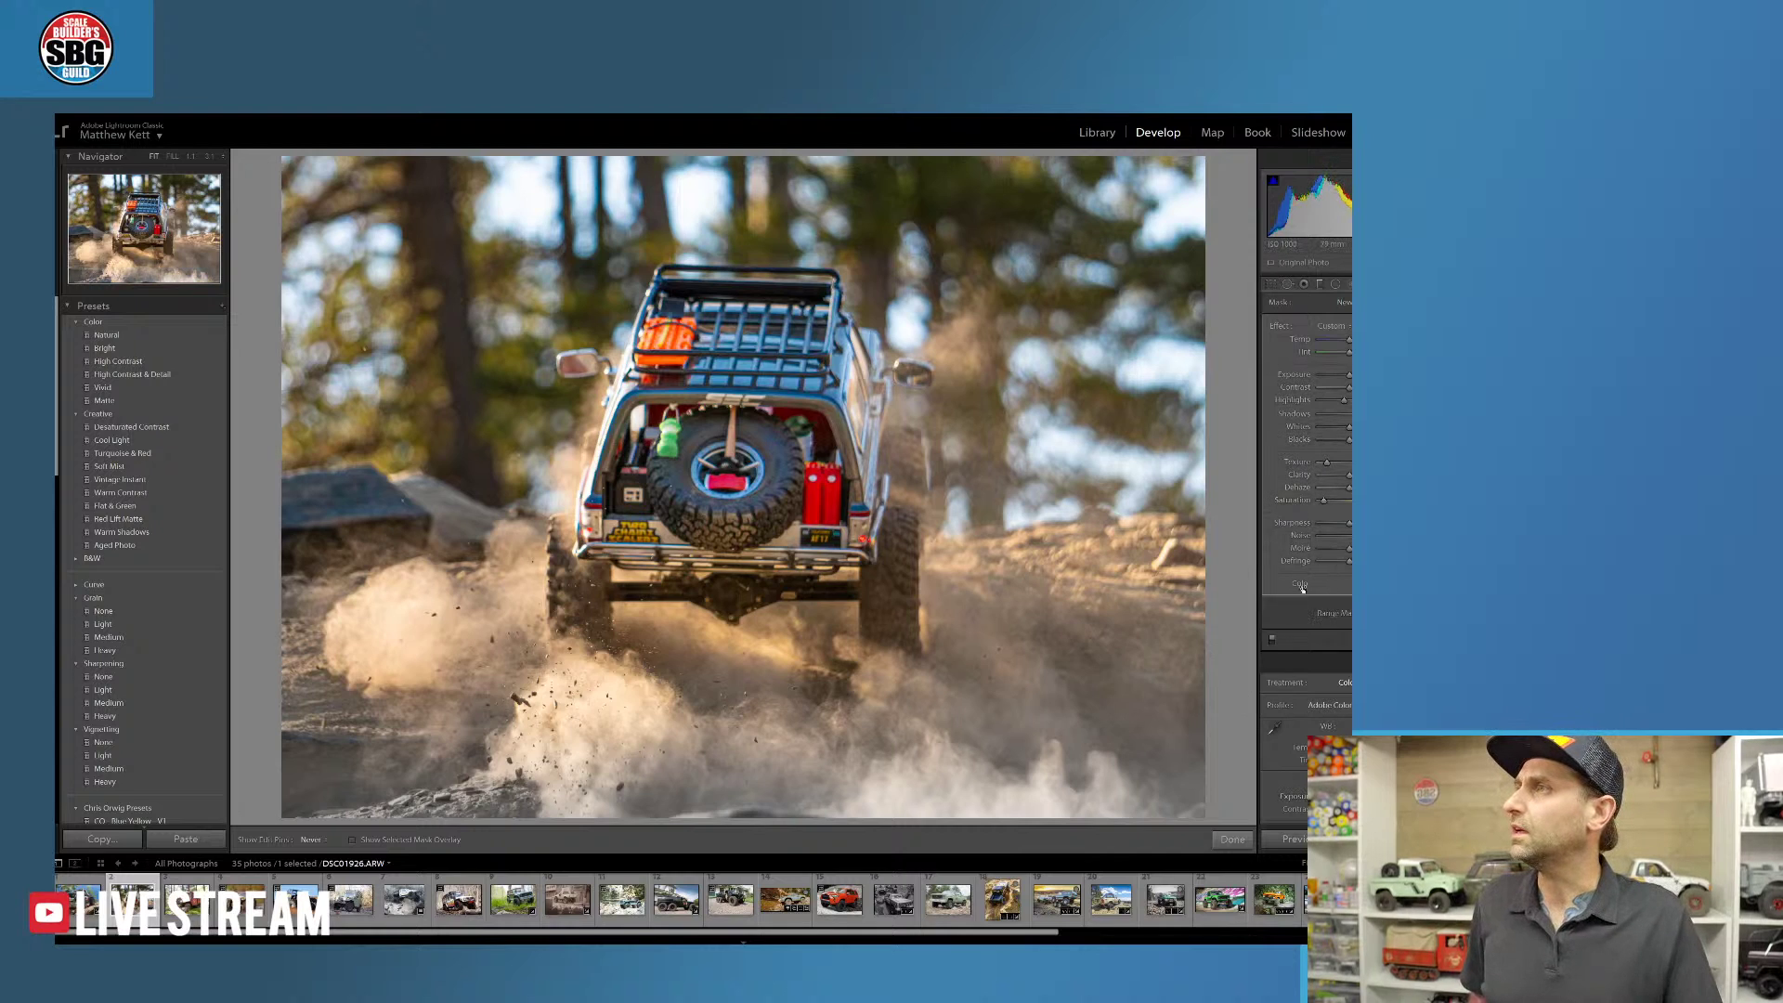
pyautogui.moveTo(1324, 503); pyautogui.dragTo(1363, 502)
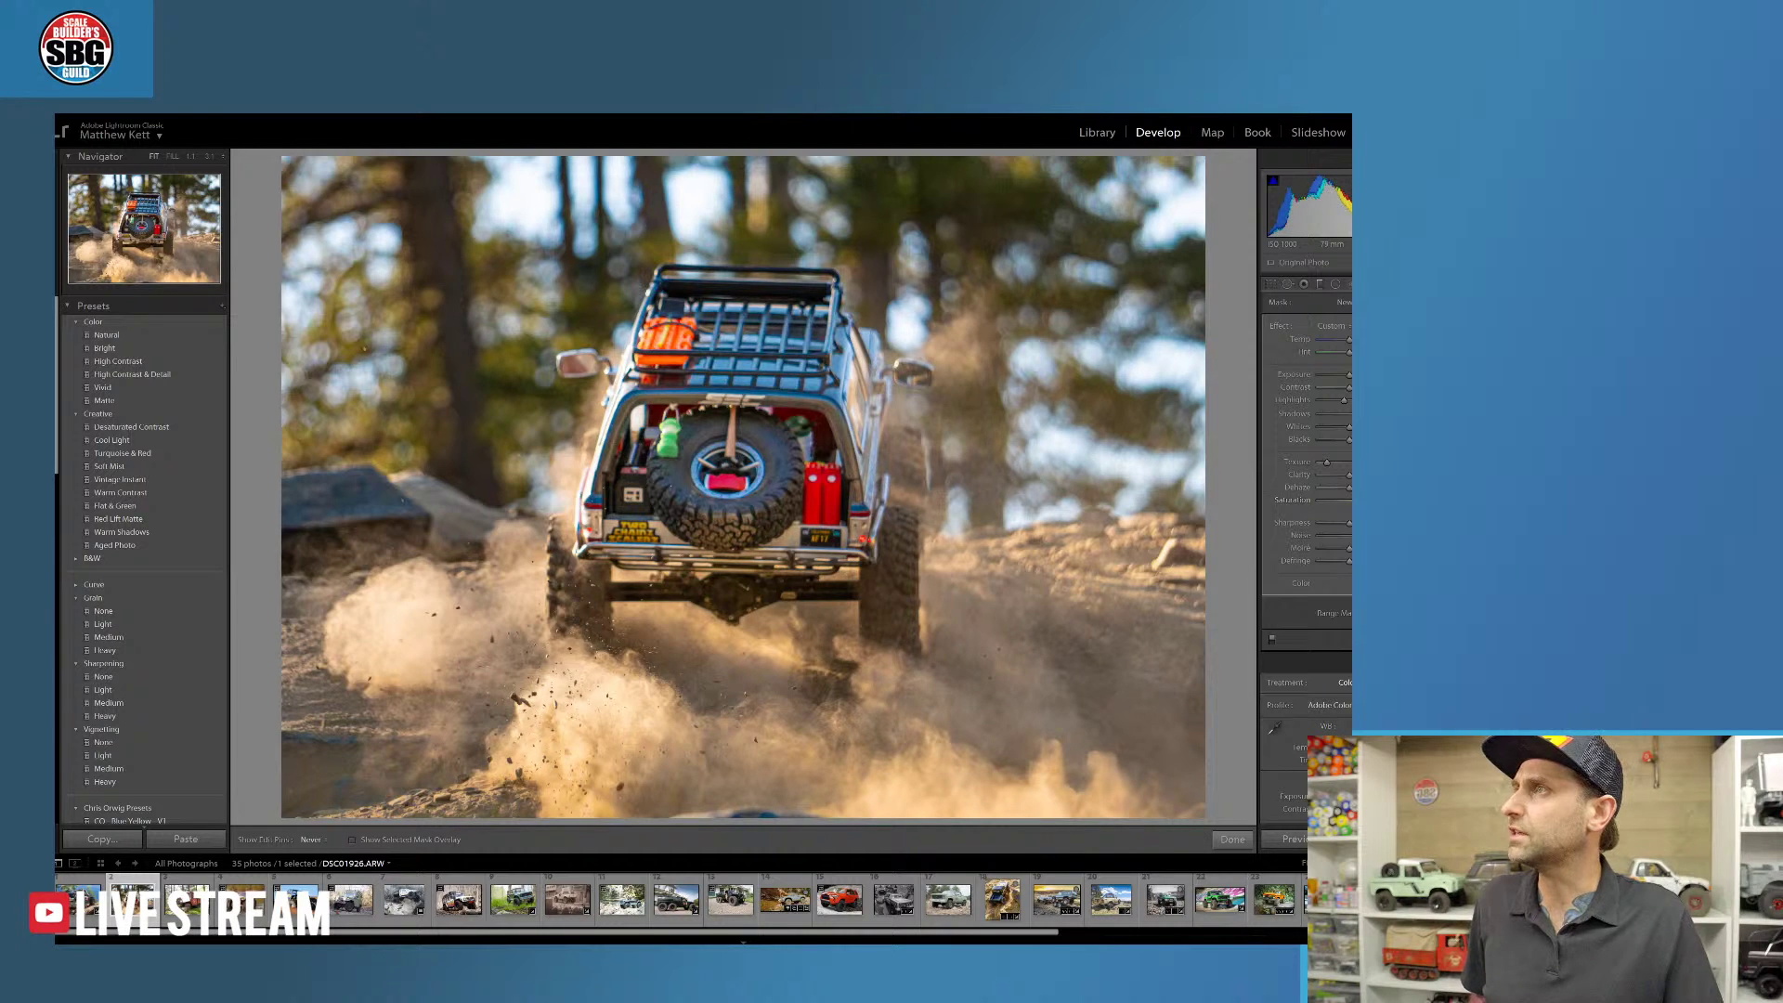
pyautogui.moveTo(1332, 477); pyautogui.dragTo(1361, 477)
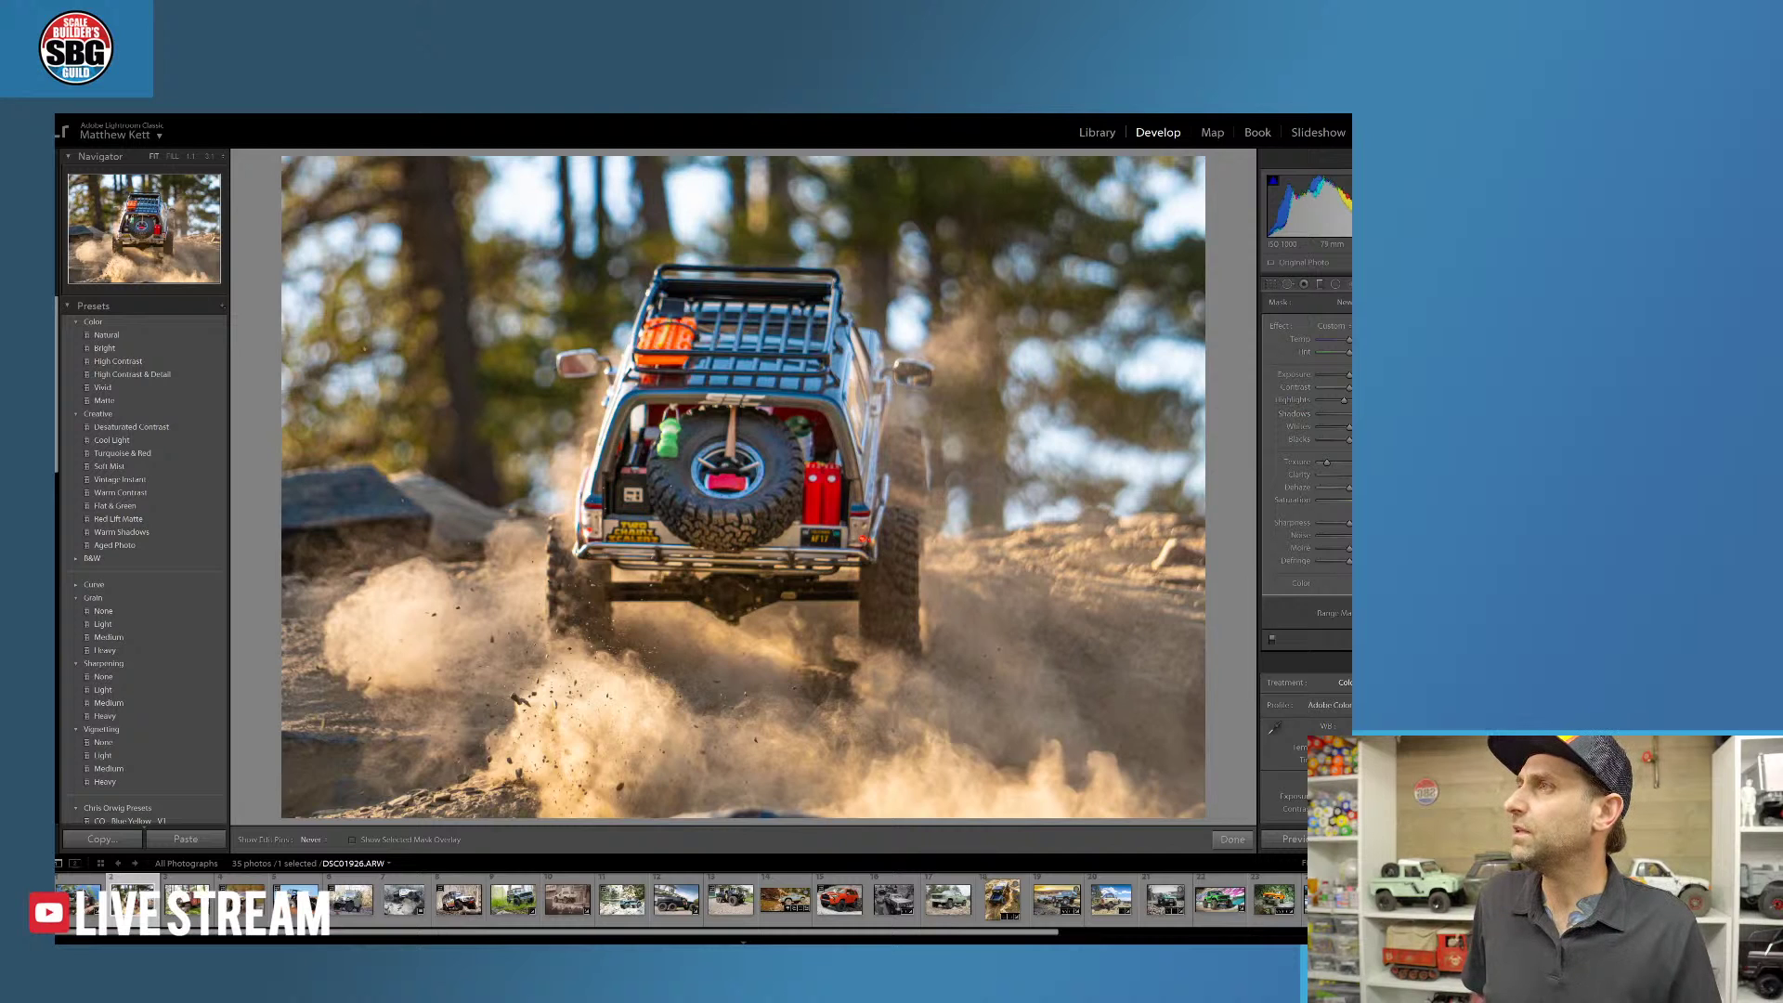
pyautogui.press('F8')
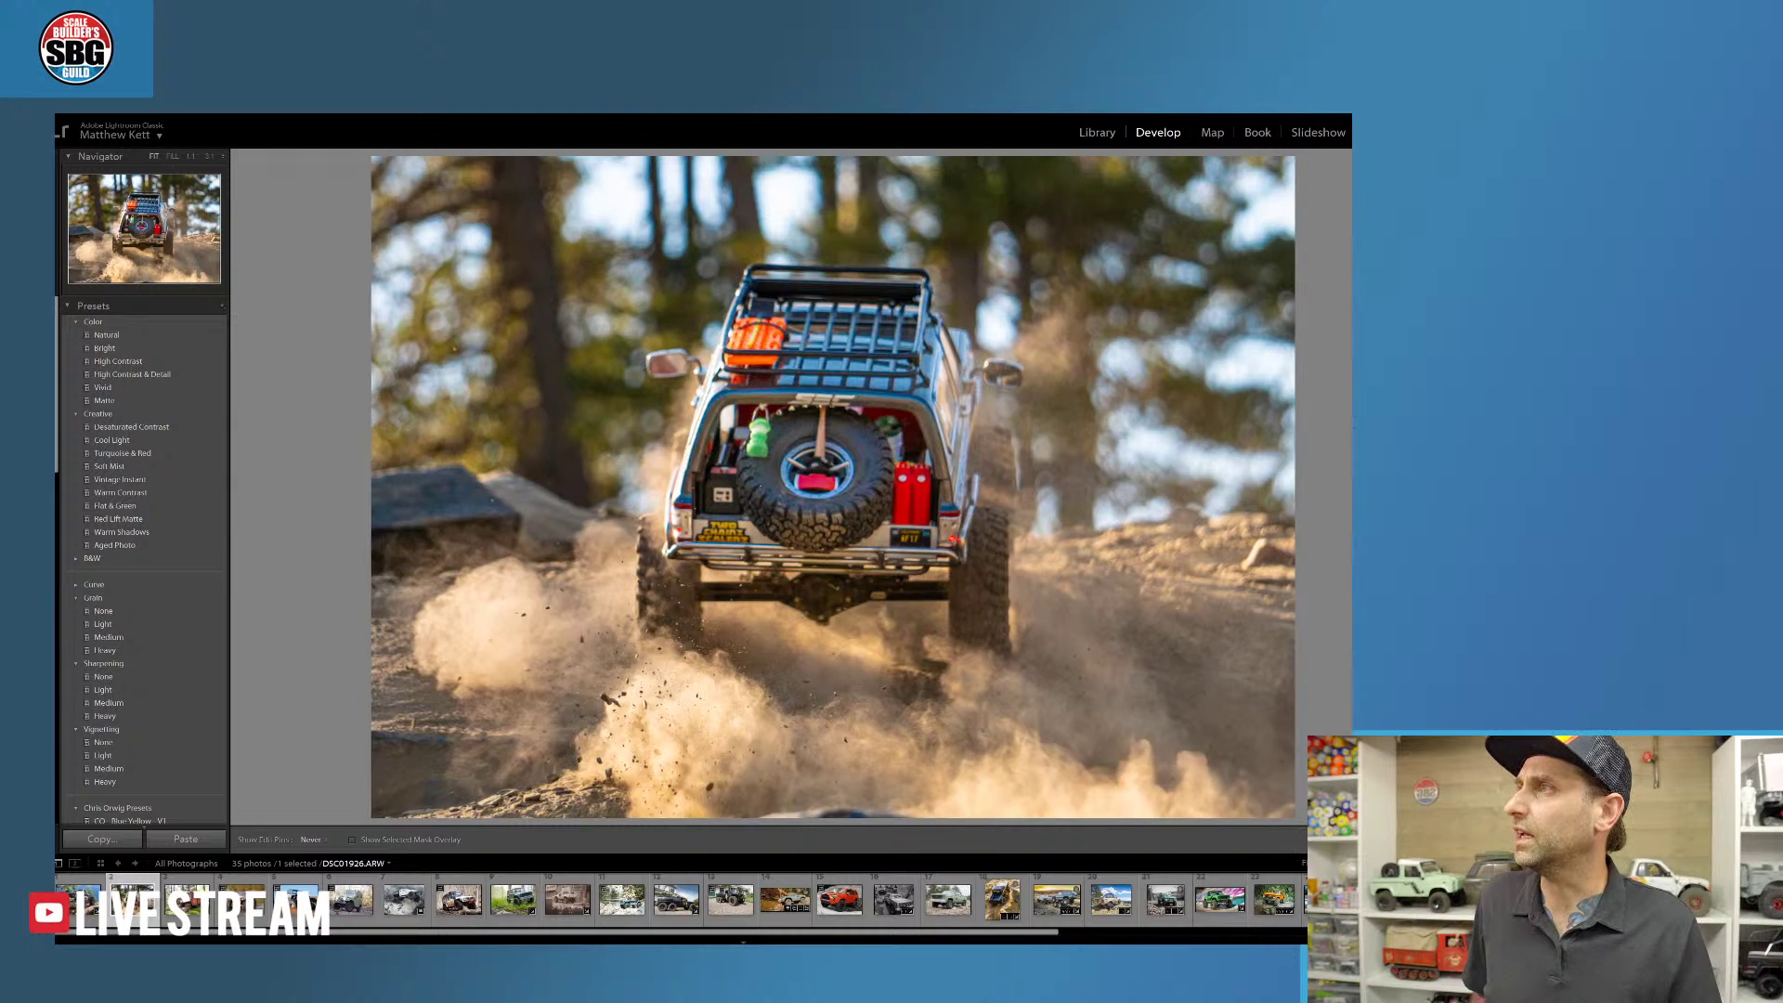
pyautogui.press('F8')
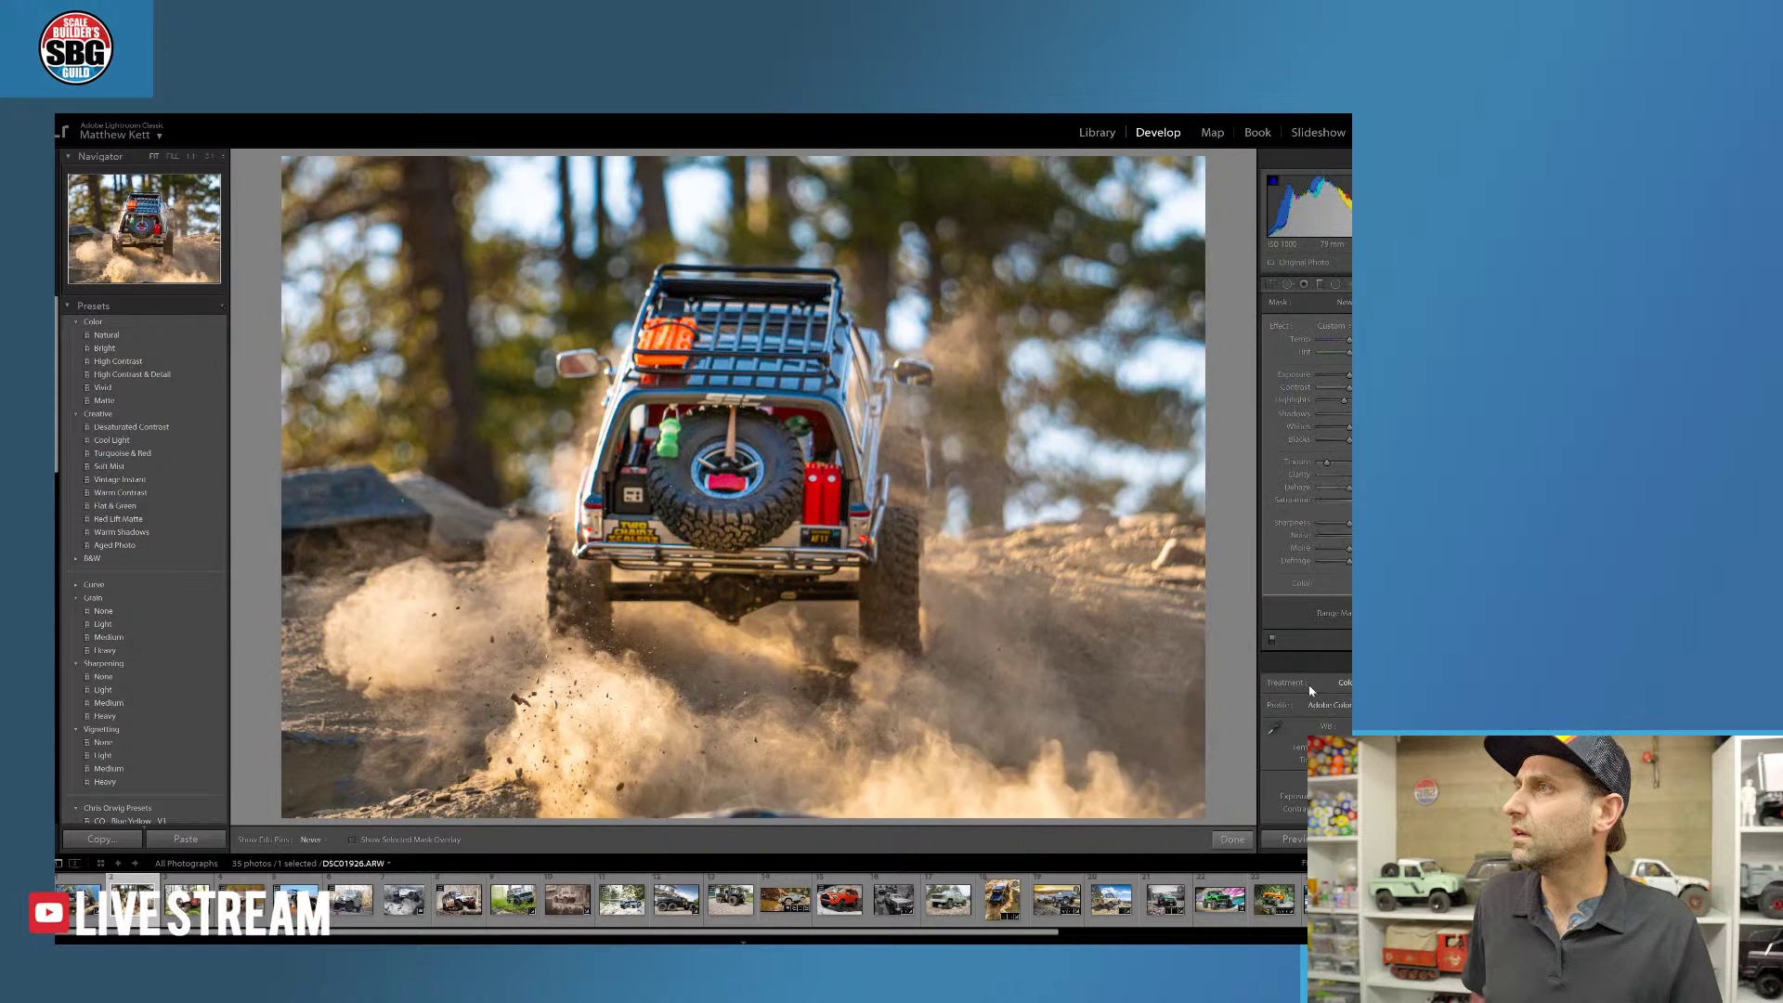
pyautogui.scroll(1, 1309, 695)
pyautogui.scroll(1, 1304, 733)
pyautogui.click(1232, 836)
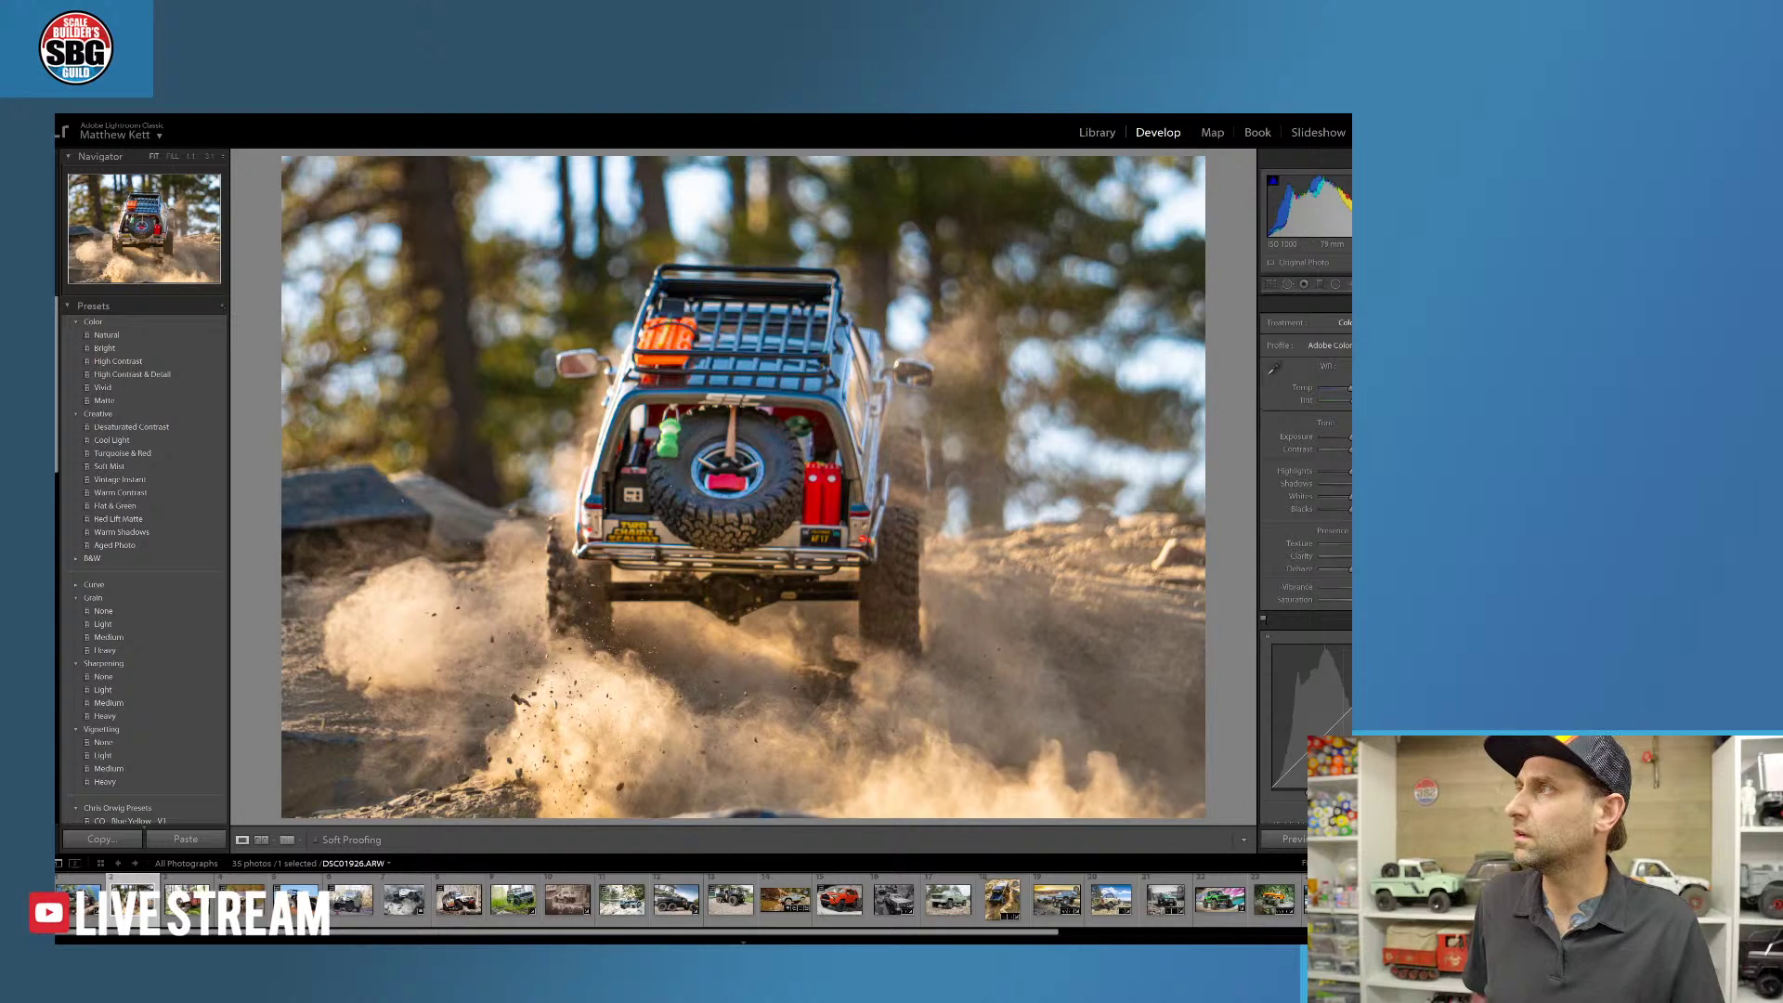
# - Lower the red saturation and slightly lower the blue luminance of the dusty truck photo
pyautogui.scroll(-10, 1306, 538)
pyautogui.scroll(5, 1306, 539)
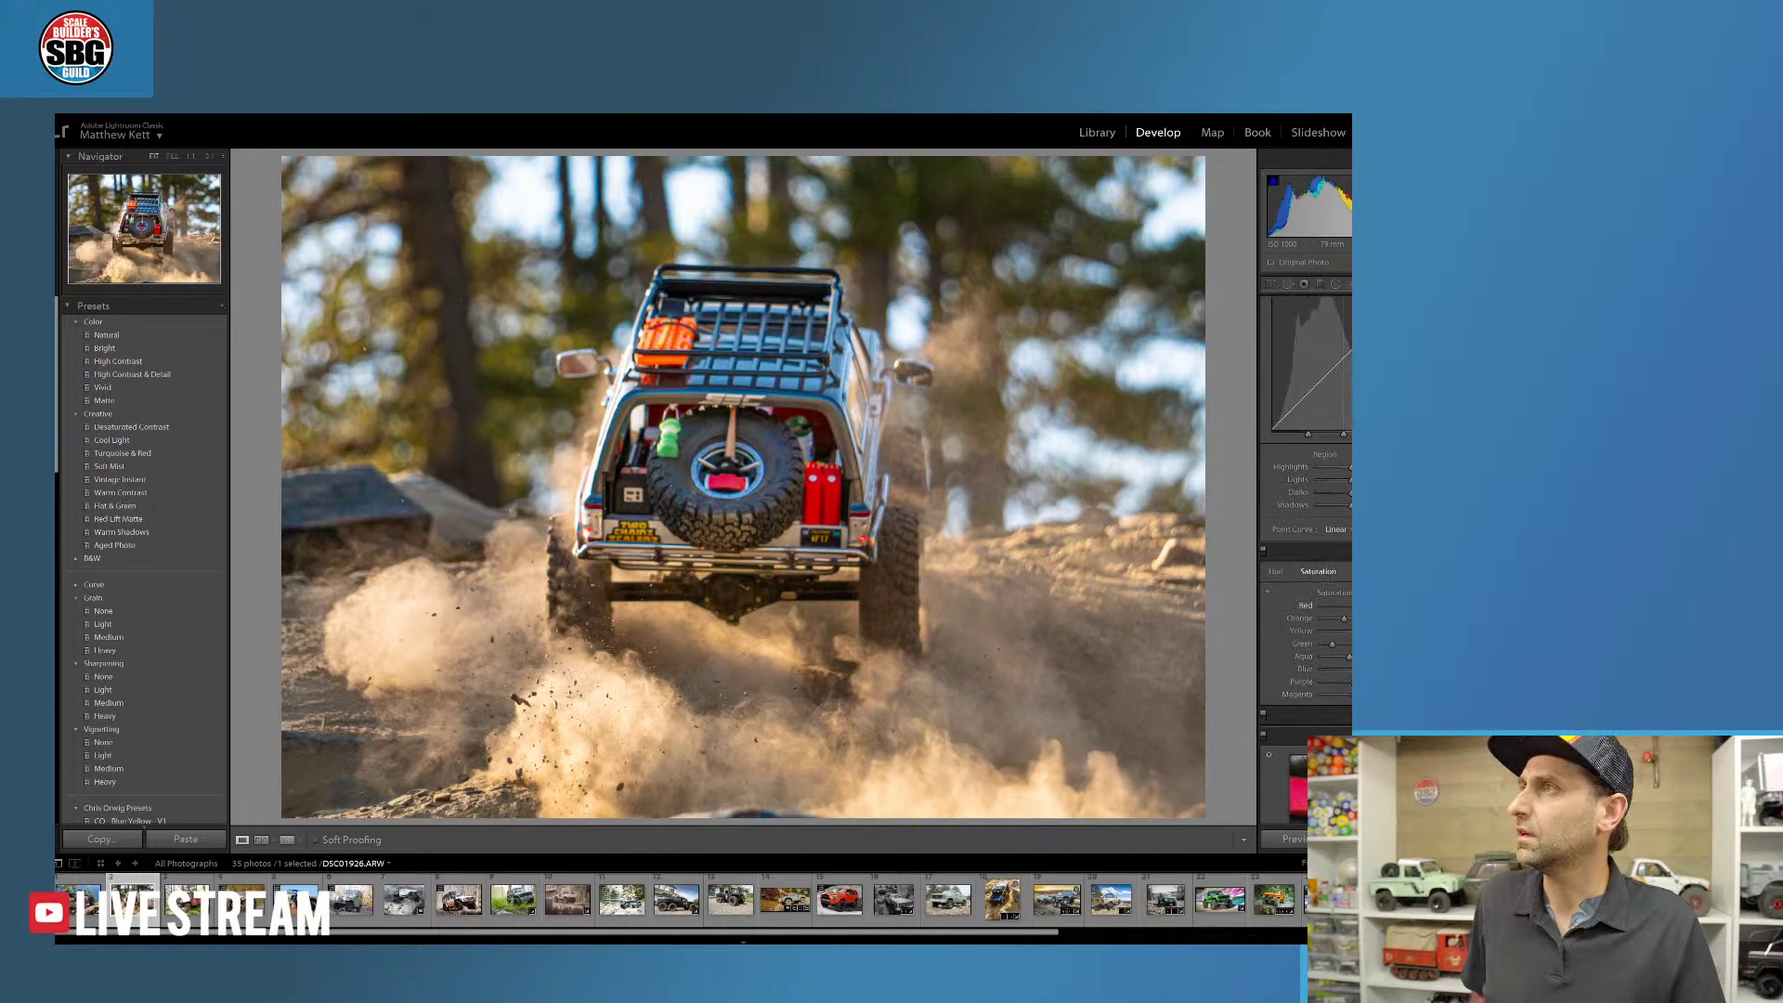
pyautogui.moveTo(1348, 605); pyautogui.dragTo(1342, 608)
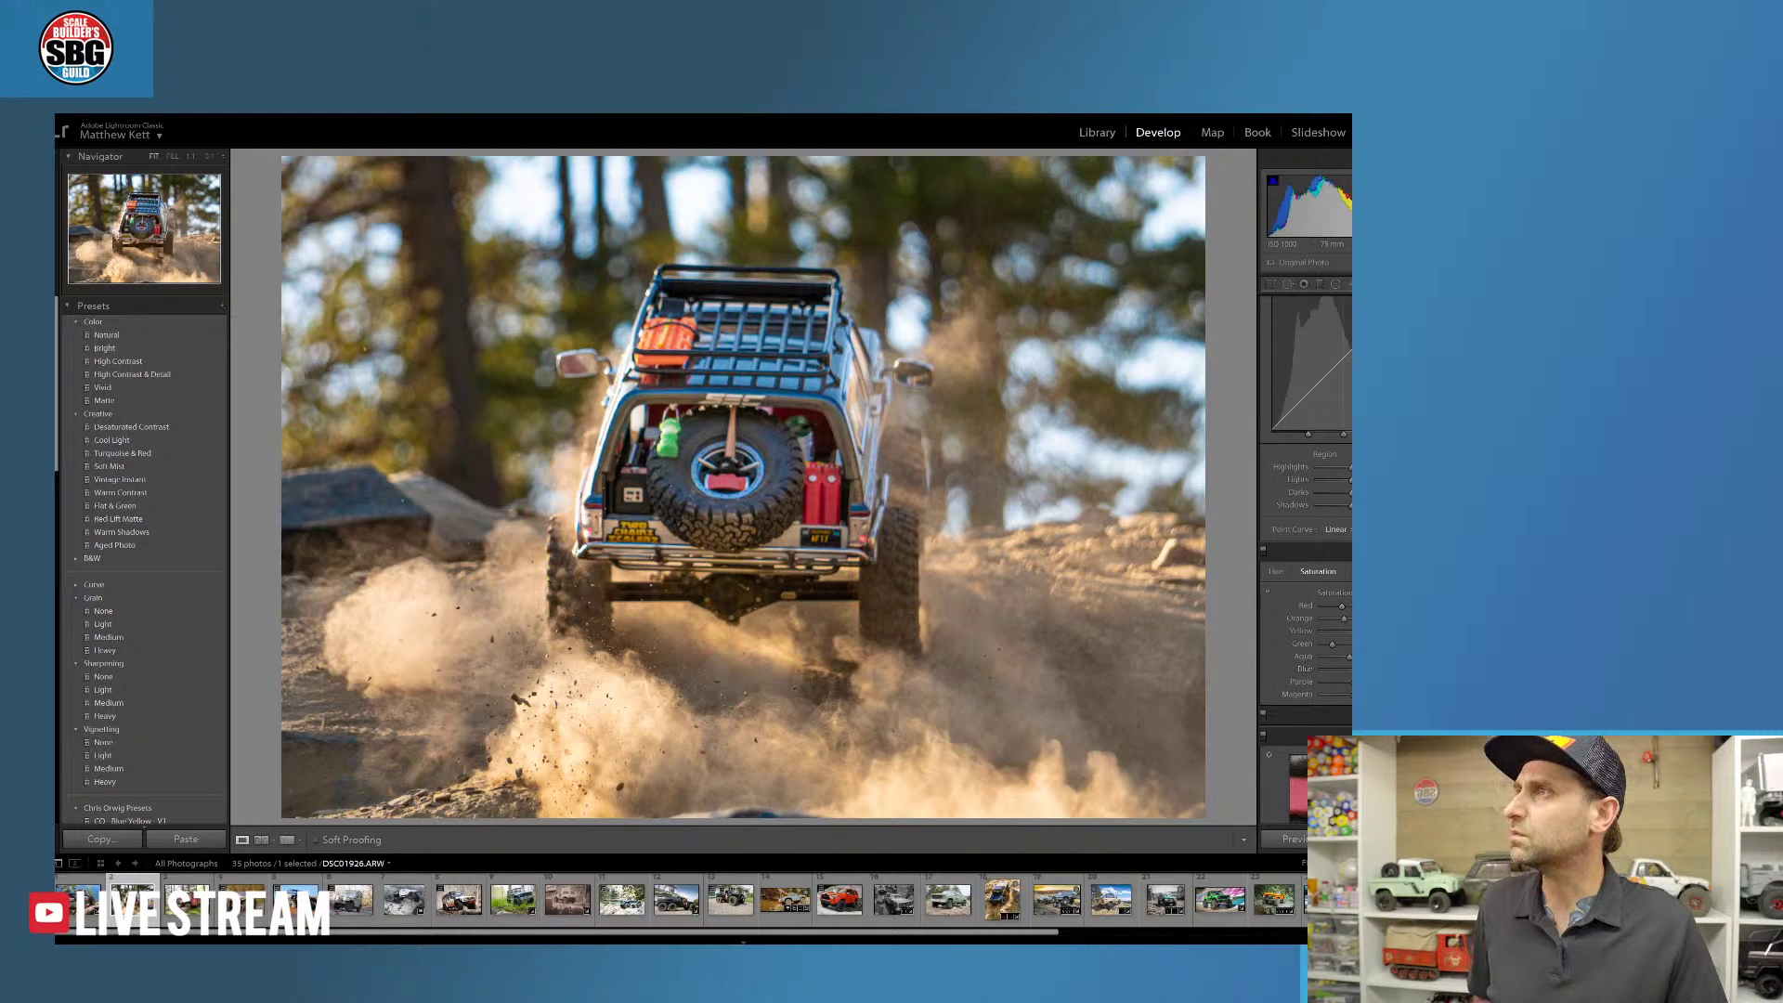
pyautogui.click(1371, 571)
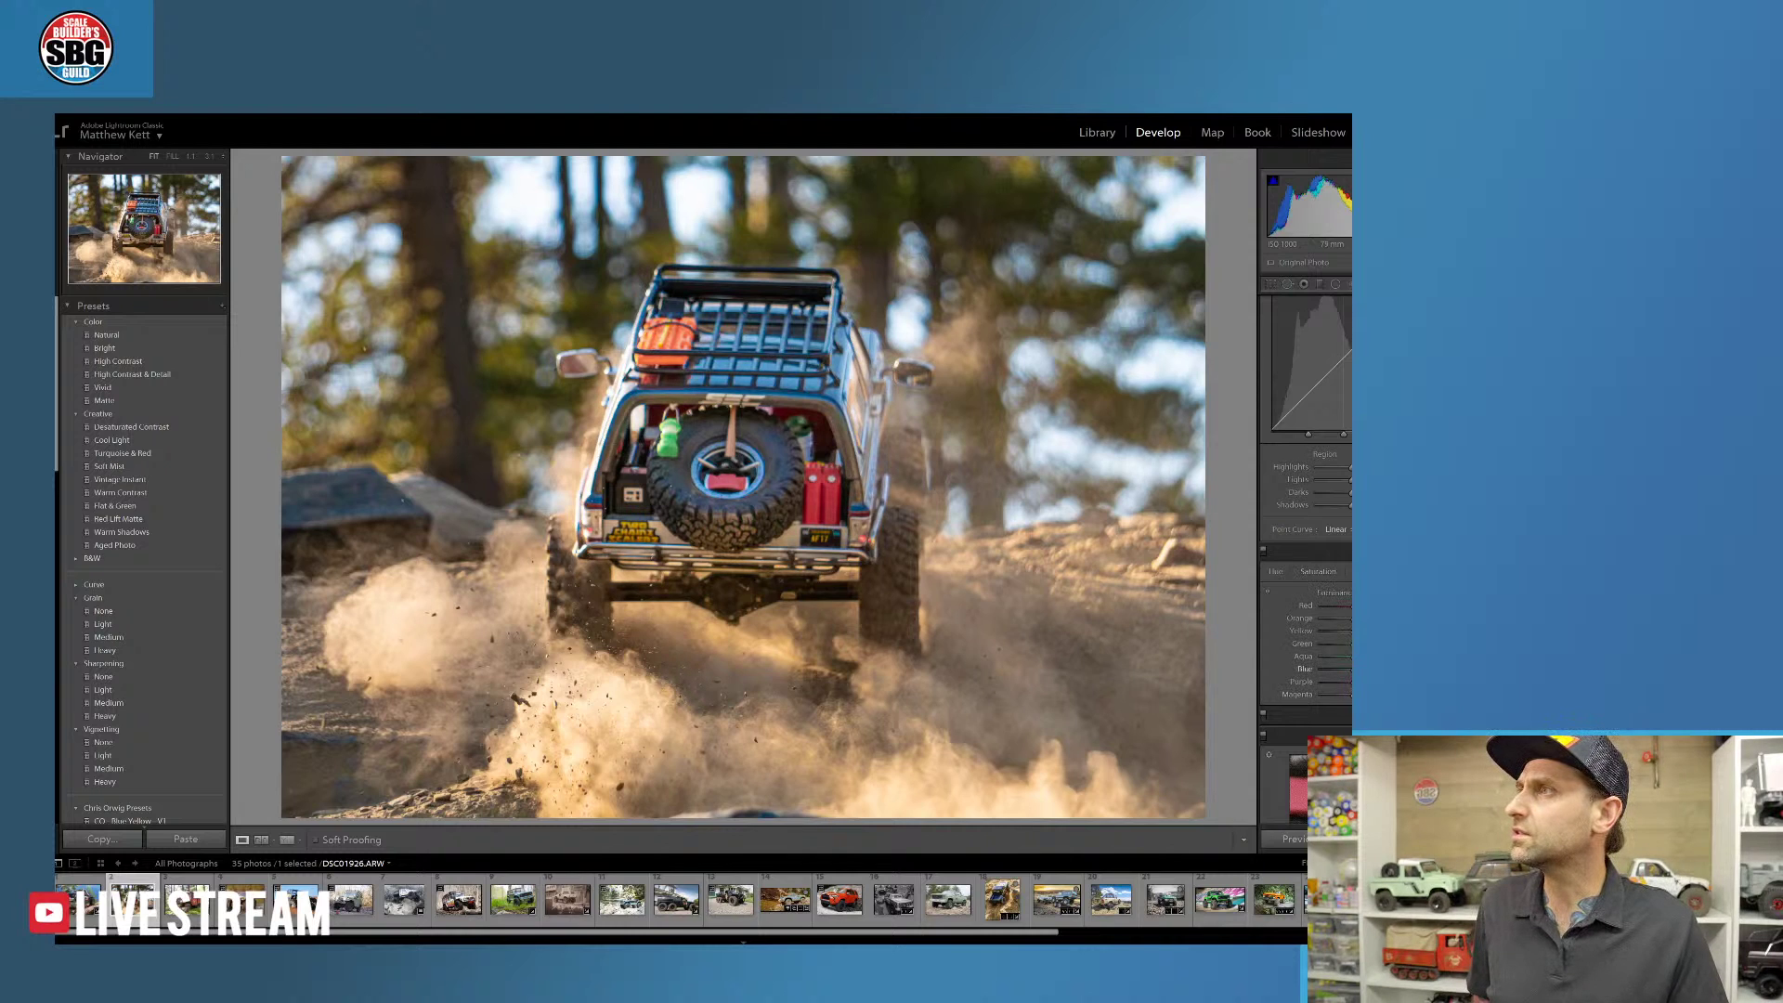
pyautogui.moveTo(1360, 668)
pyautogui.mouseDown()
pyautogui.moveTo(1336, 667)
pyautogui.moveTo(1354, 667)
pyautogui.mouseUp()
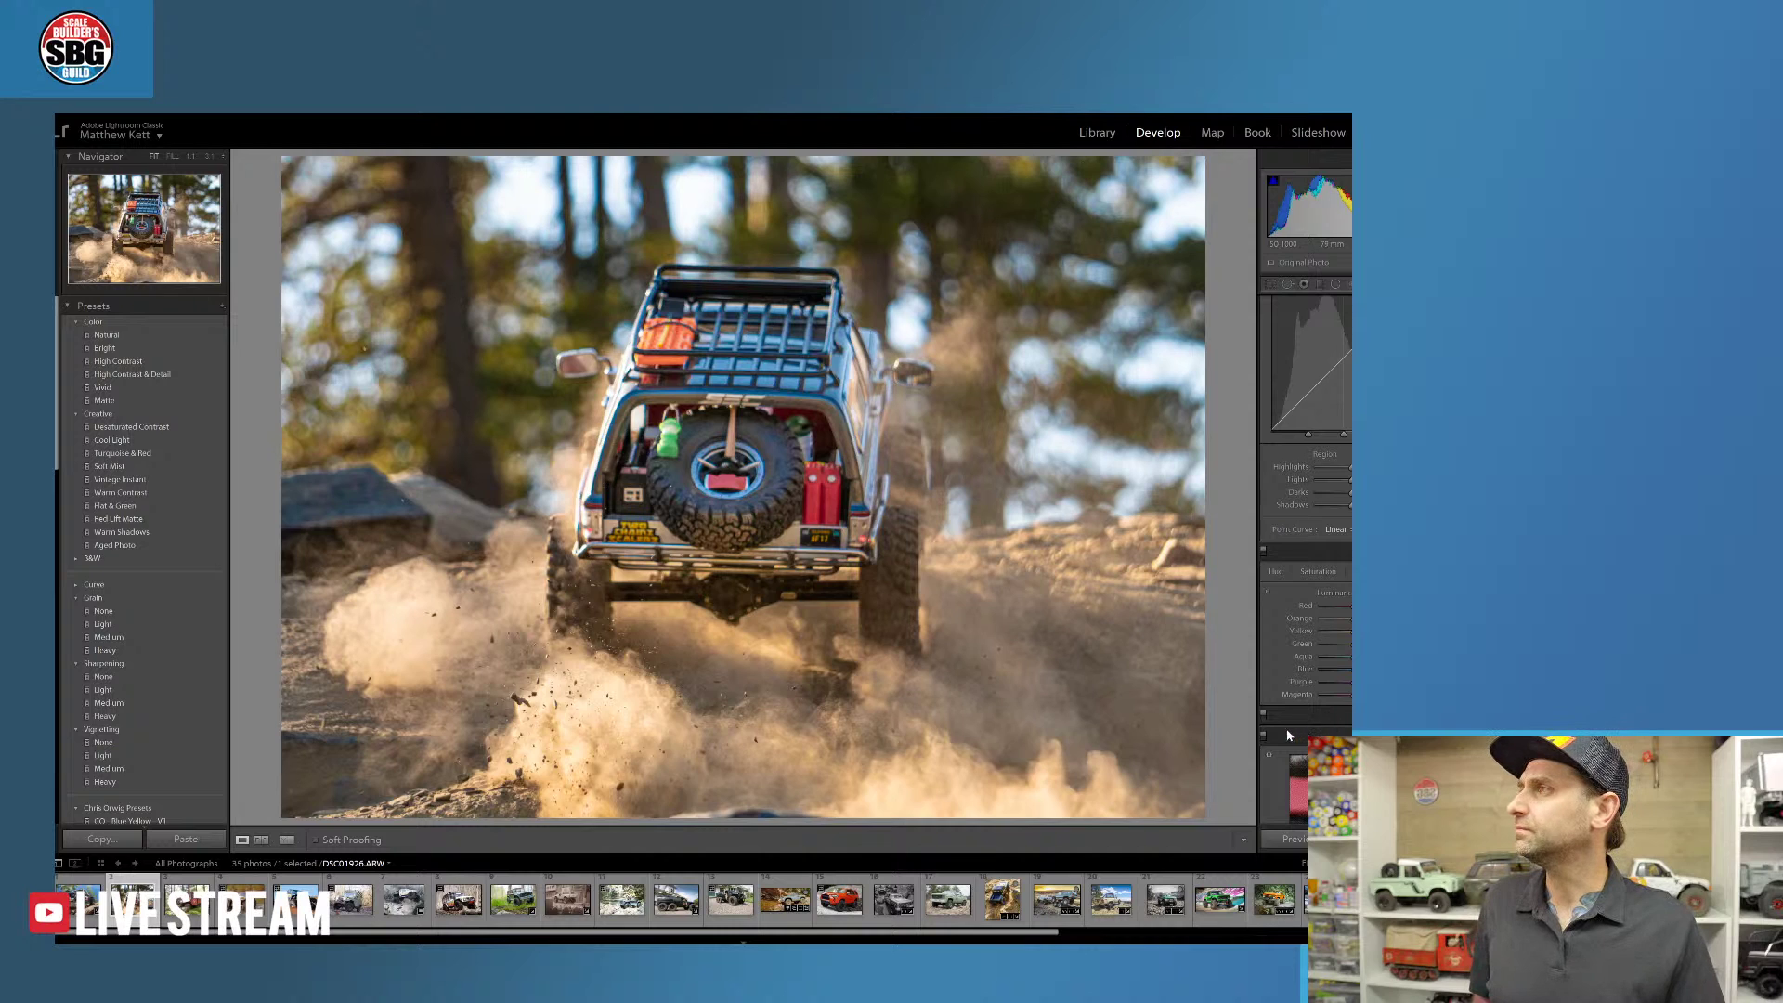
# - Compare the dusty truck photo with its original by resetting the adjustments and undoing the reset
pyautogui.hotkey('ctrl', 'shift', 'r')
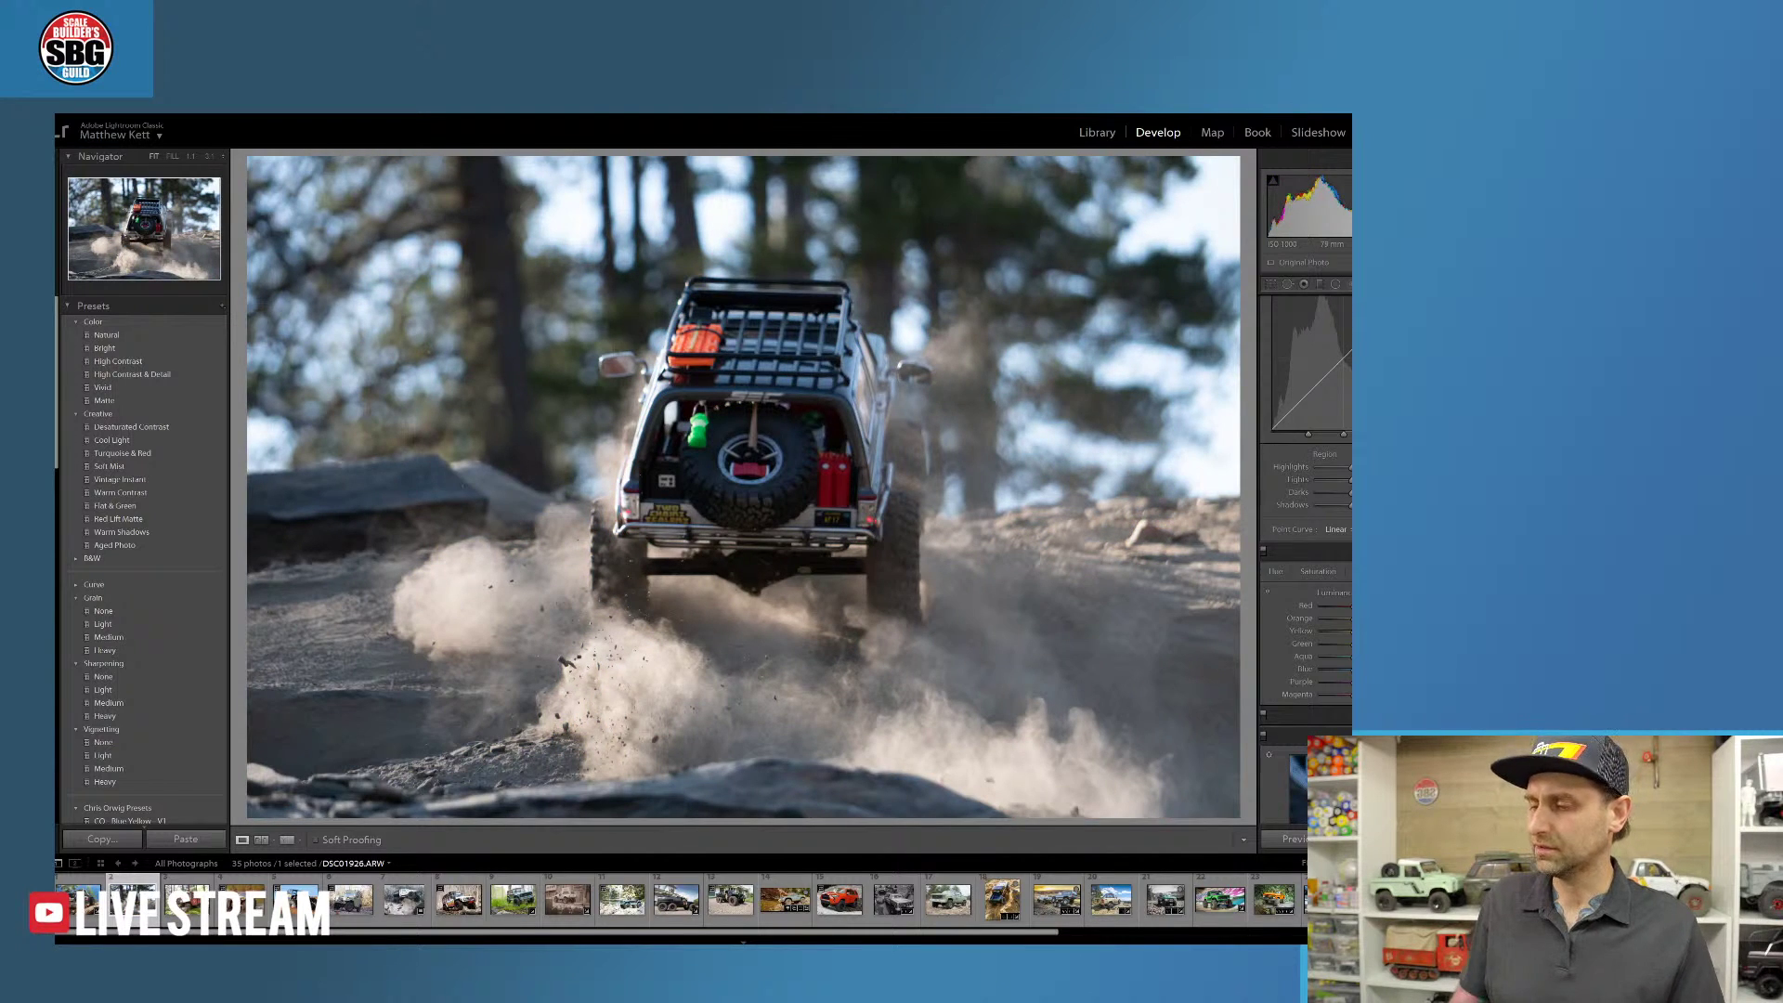
pyautogui.hotkey('ctrl', 'z')
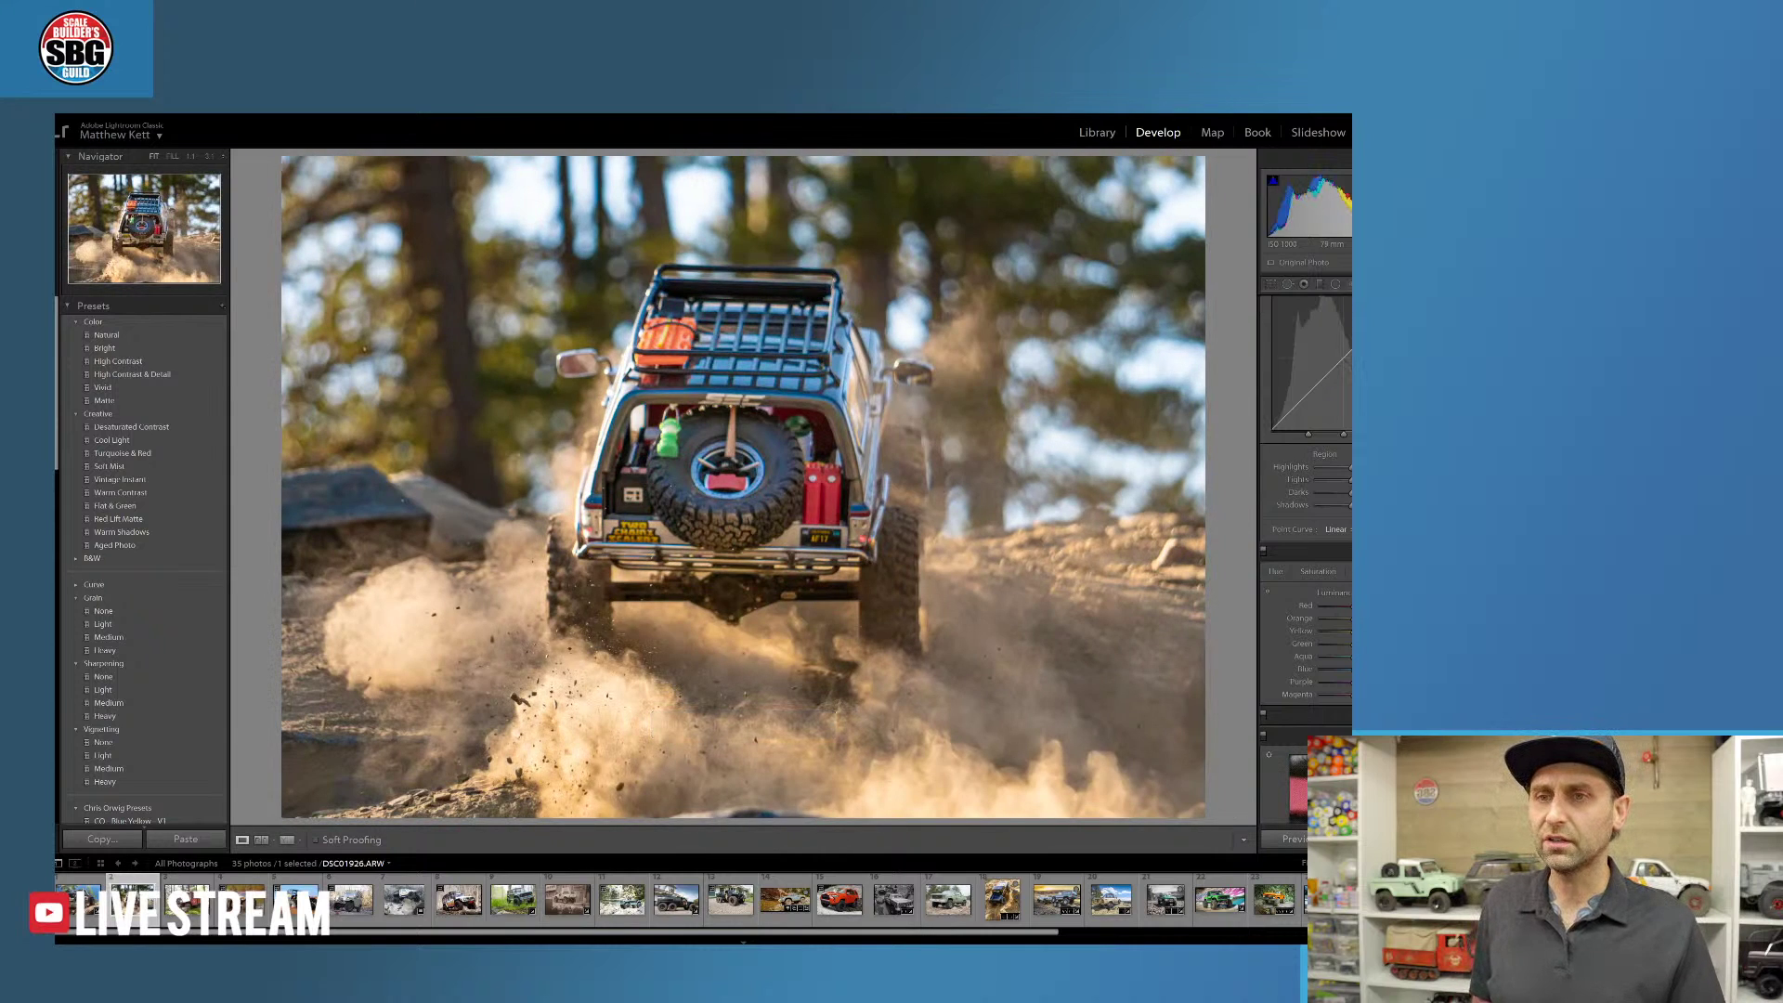